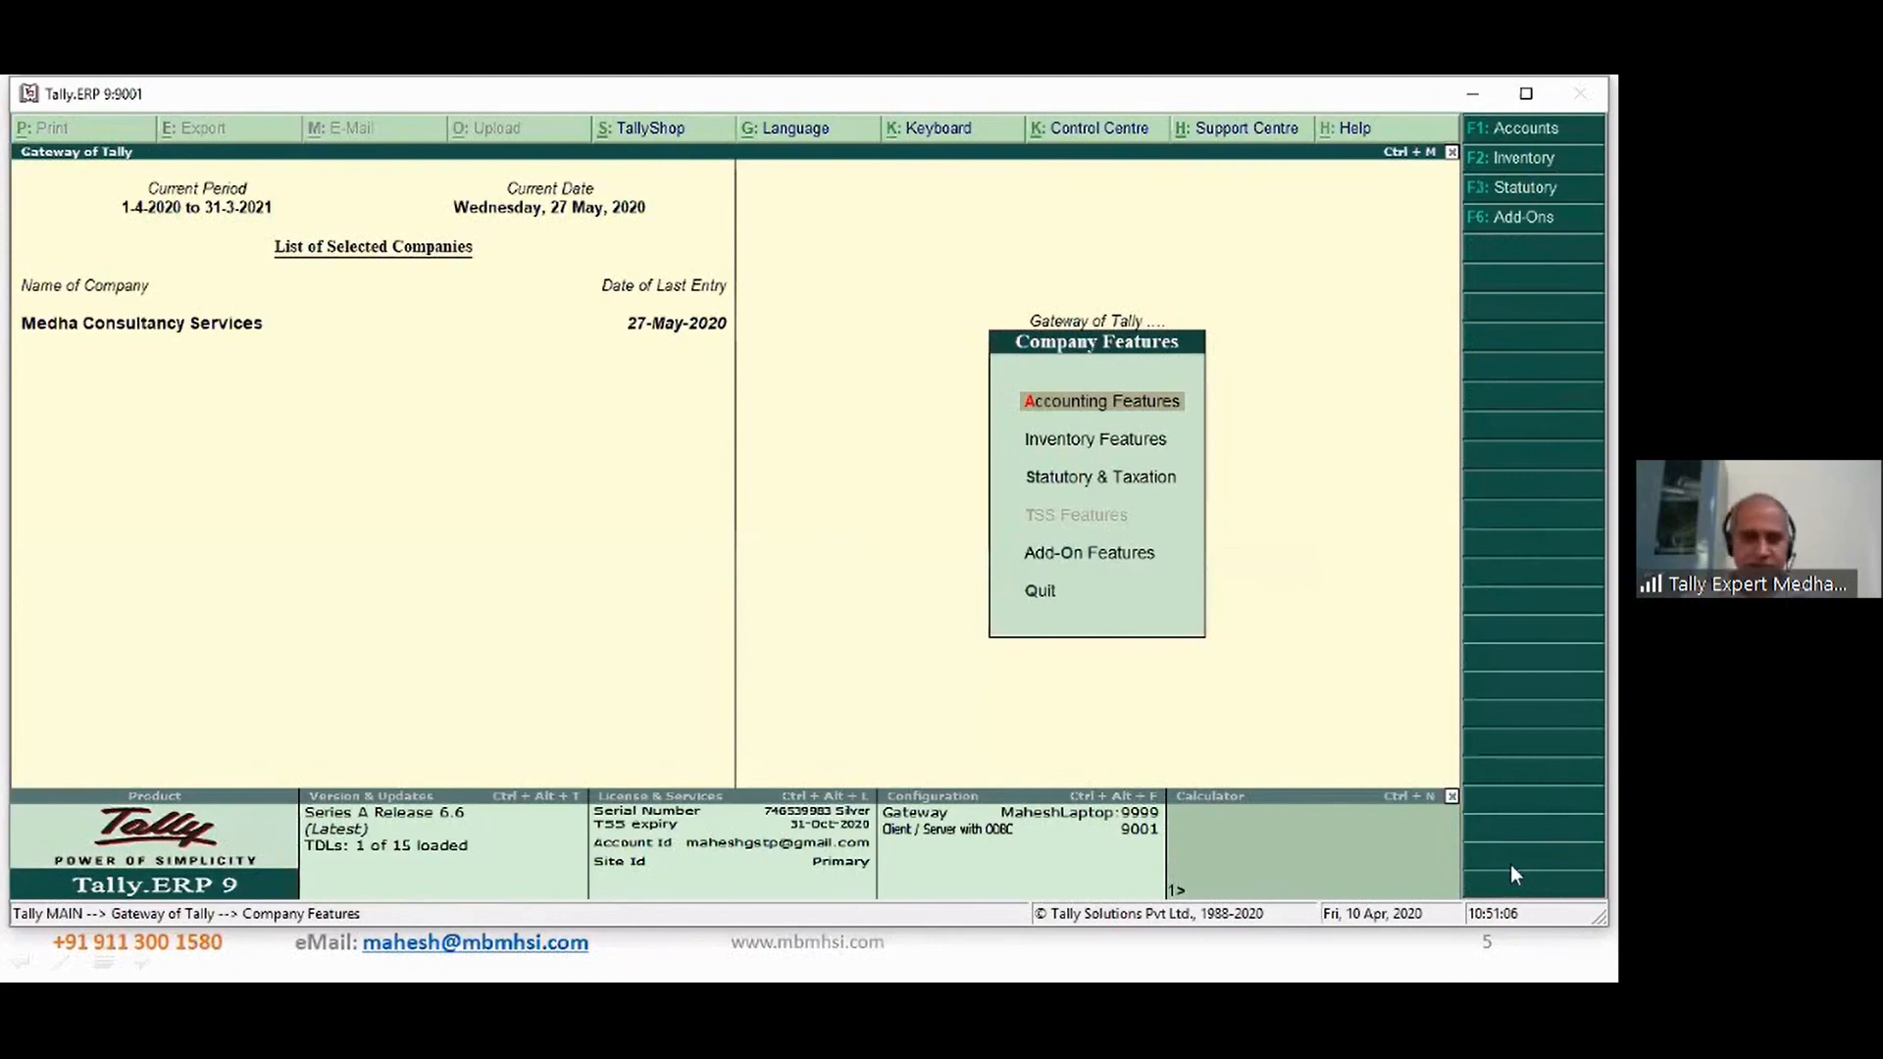
- Review the company's Inventory Features, checking the setting for maintaining multiple godowns
{"action": "left_click", "coordinate": [1100, 449]}
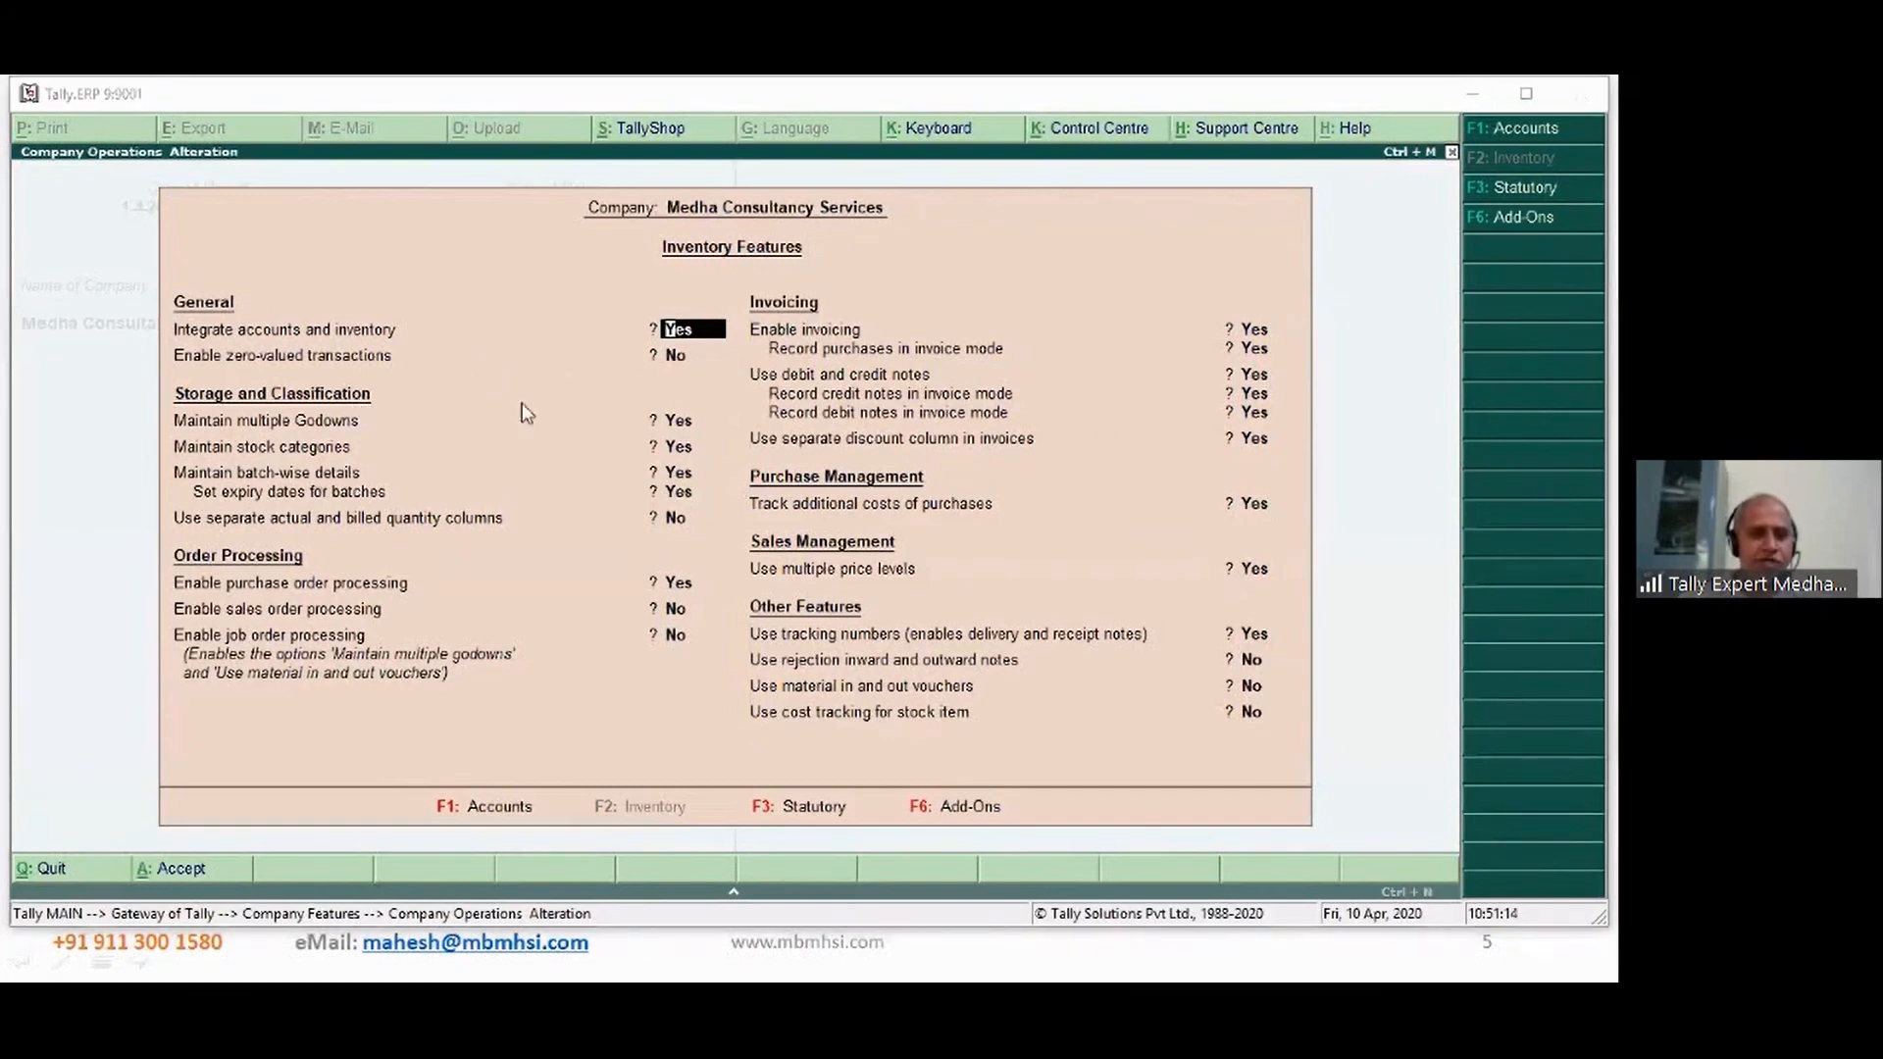
{"action": "left_click", "coordinate": [683, 432]}
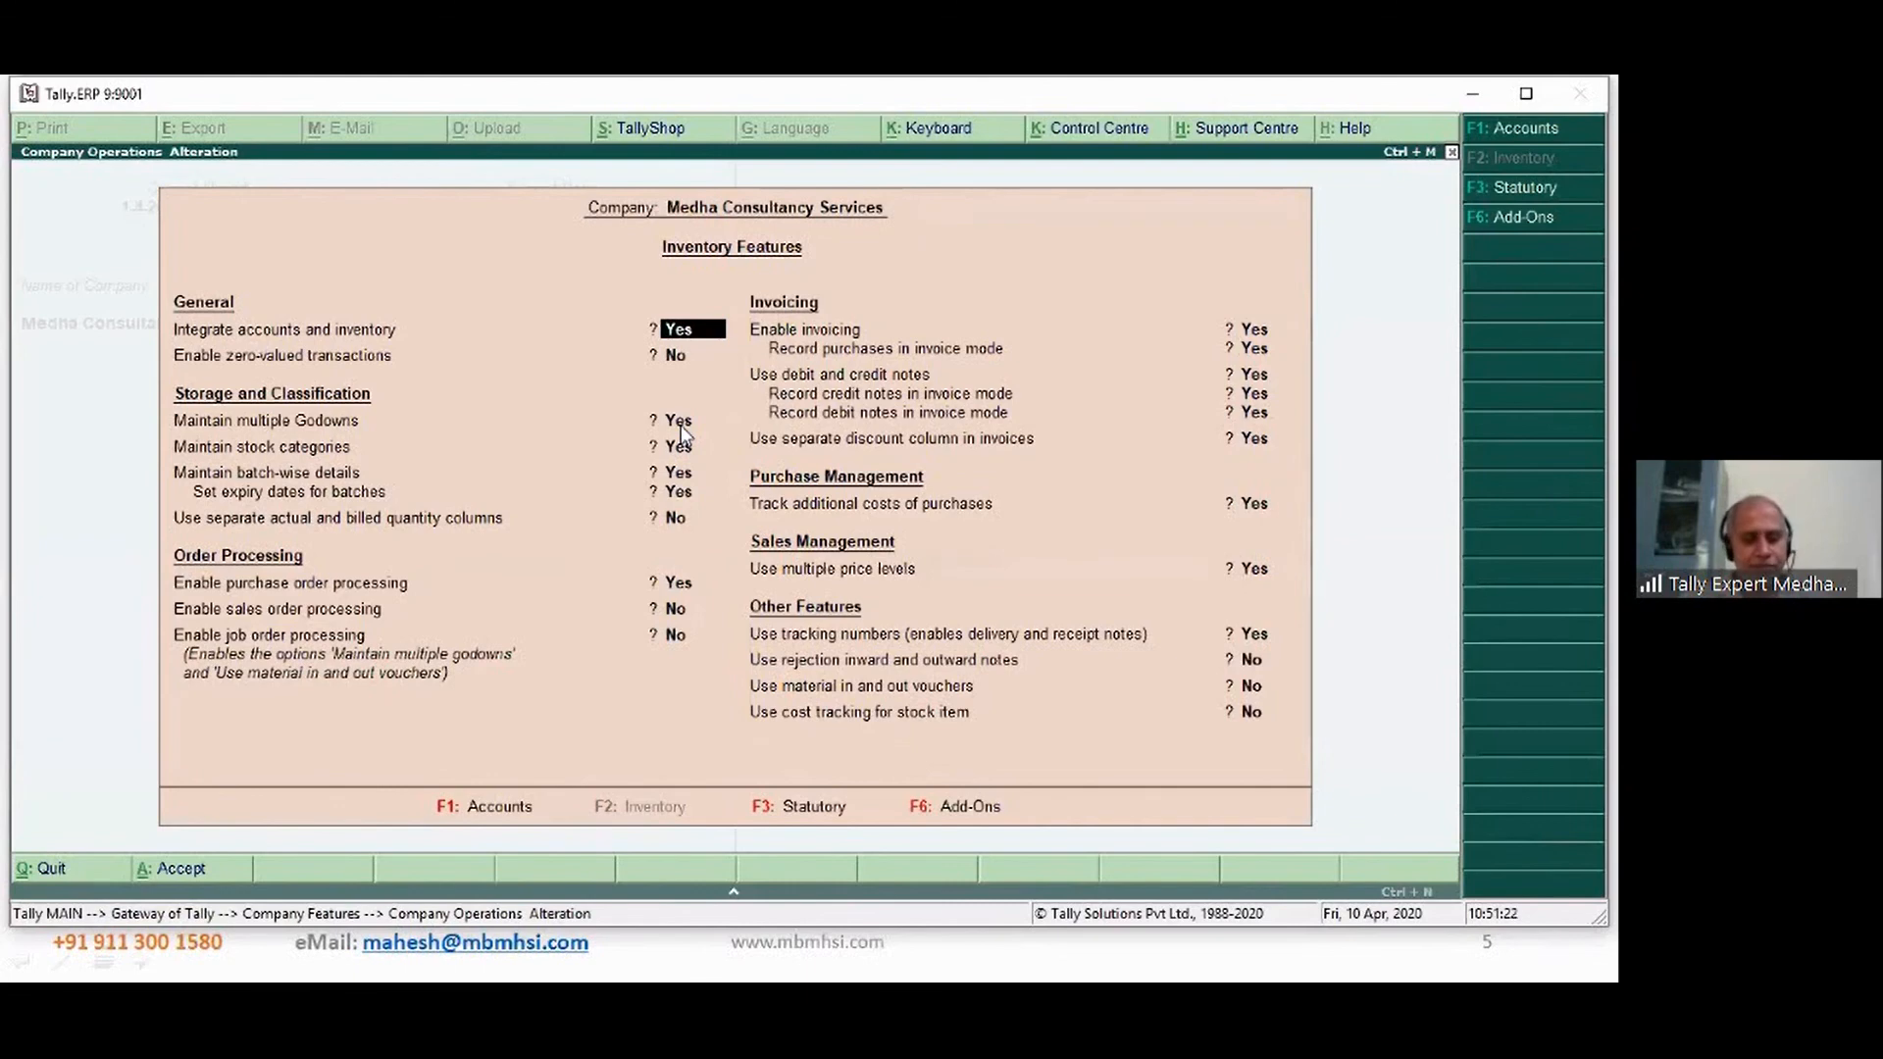
{"action": "key", "text": "Escape"}
{"action": "key", "text": "Escape"}
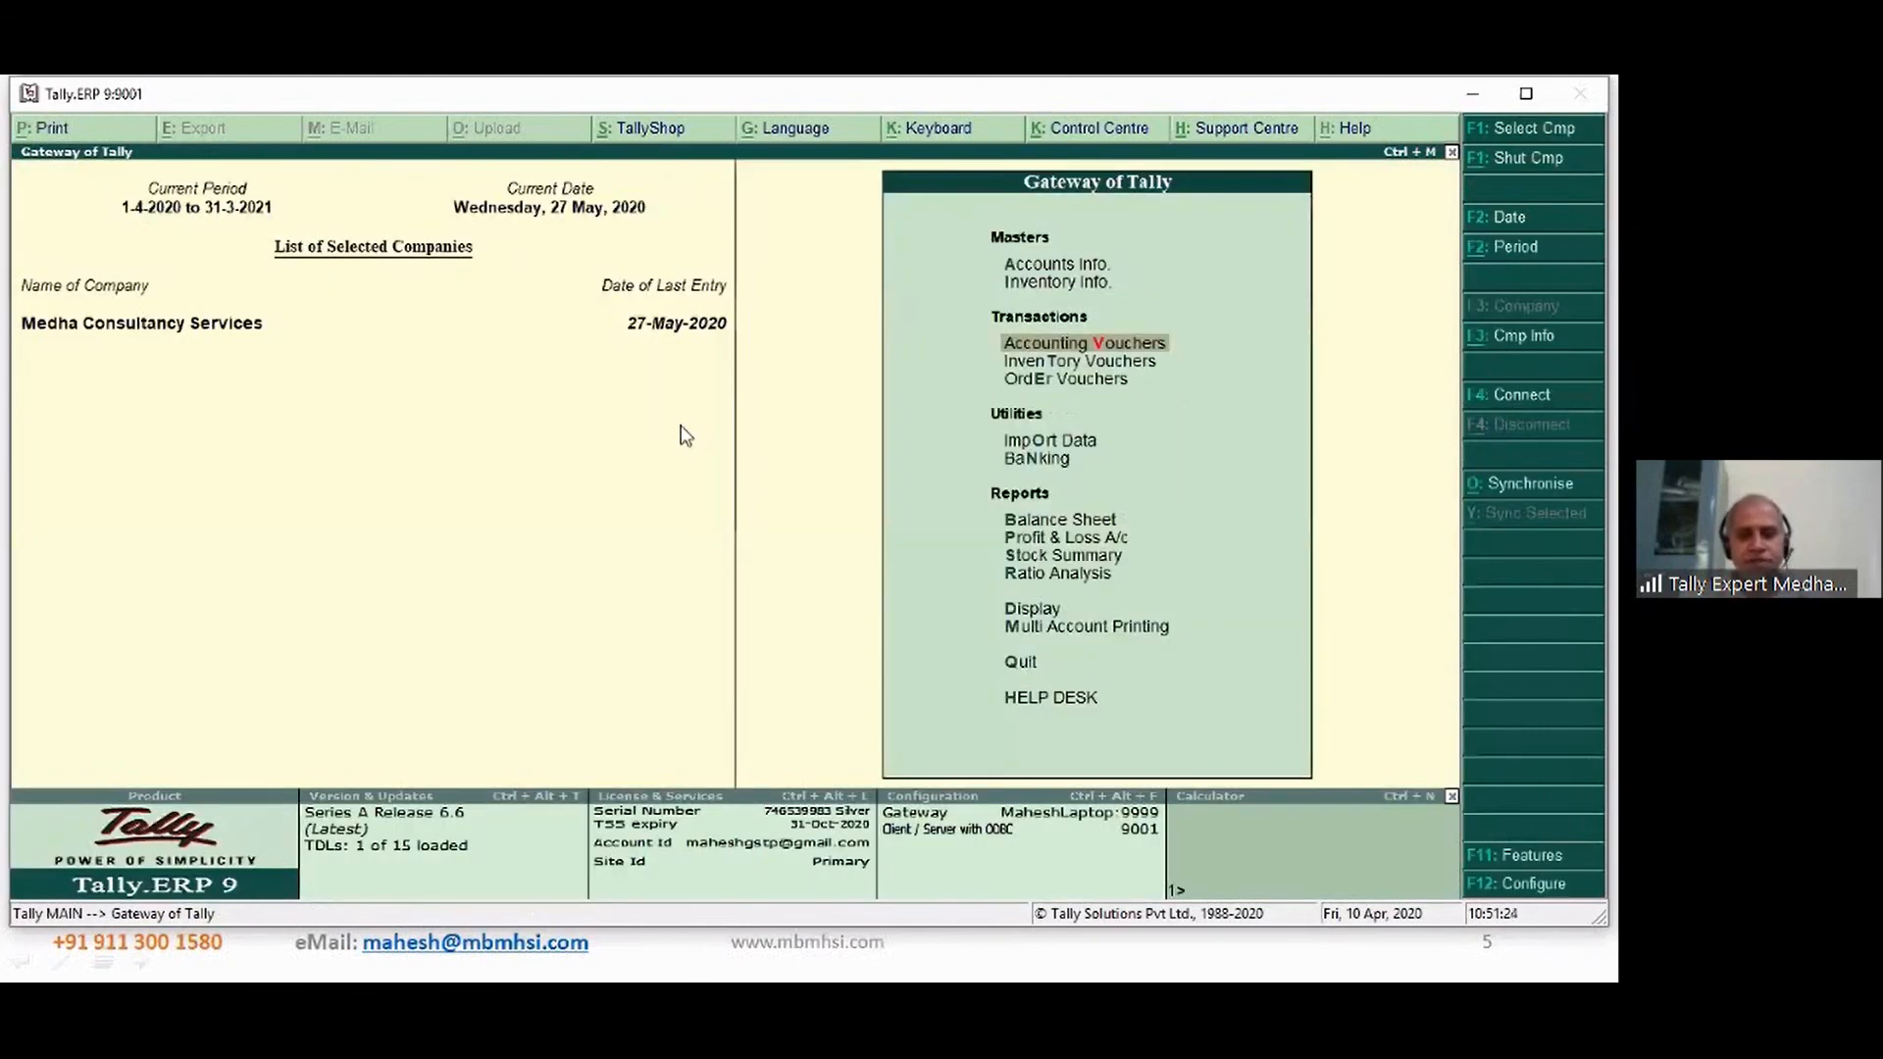
- Bring up the list of existing godowns for display from the inventory masters
{"action": "key", "text": "Up"}
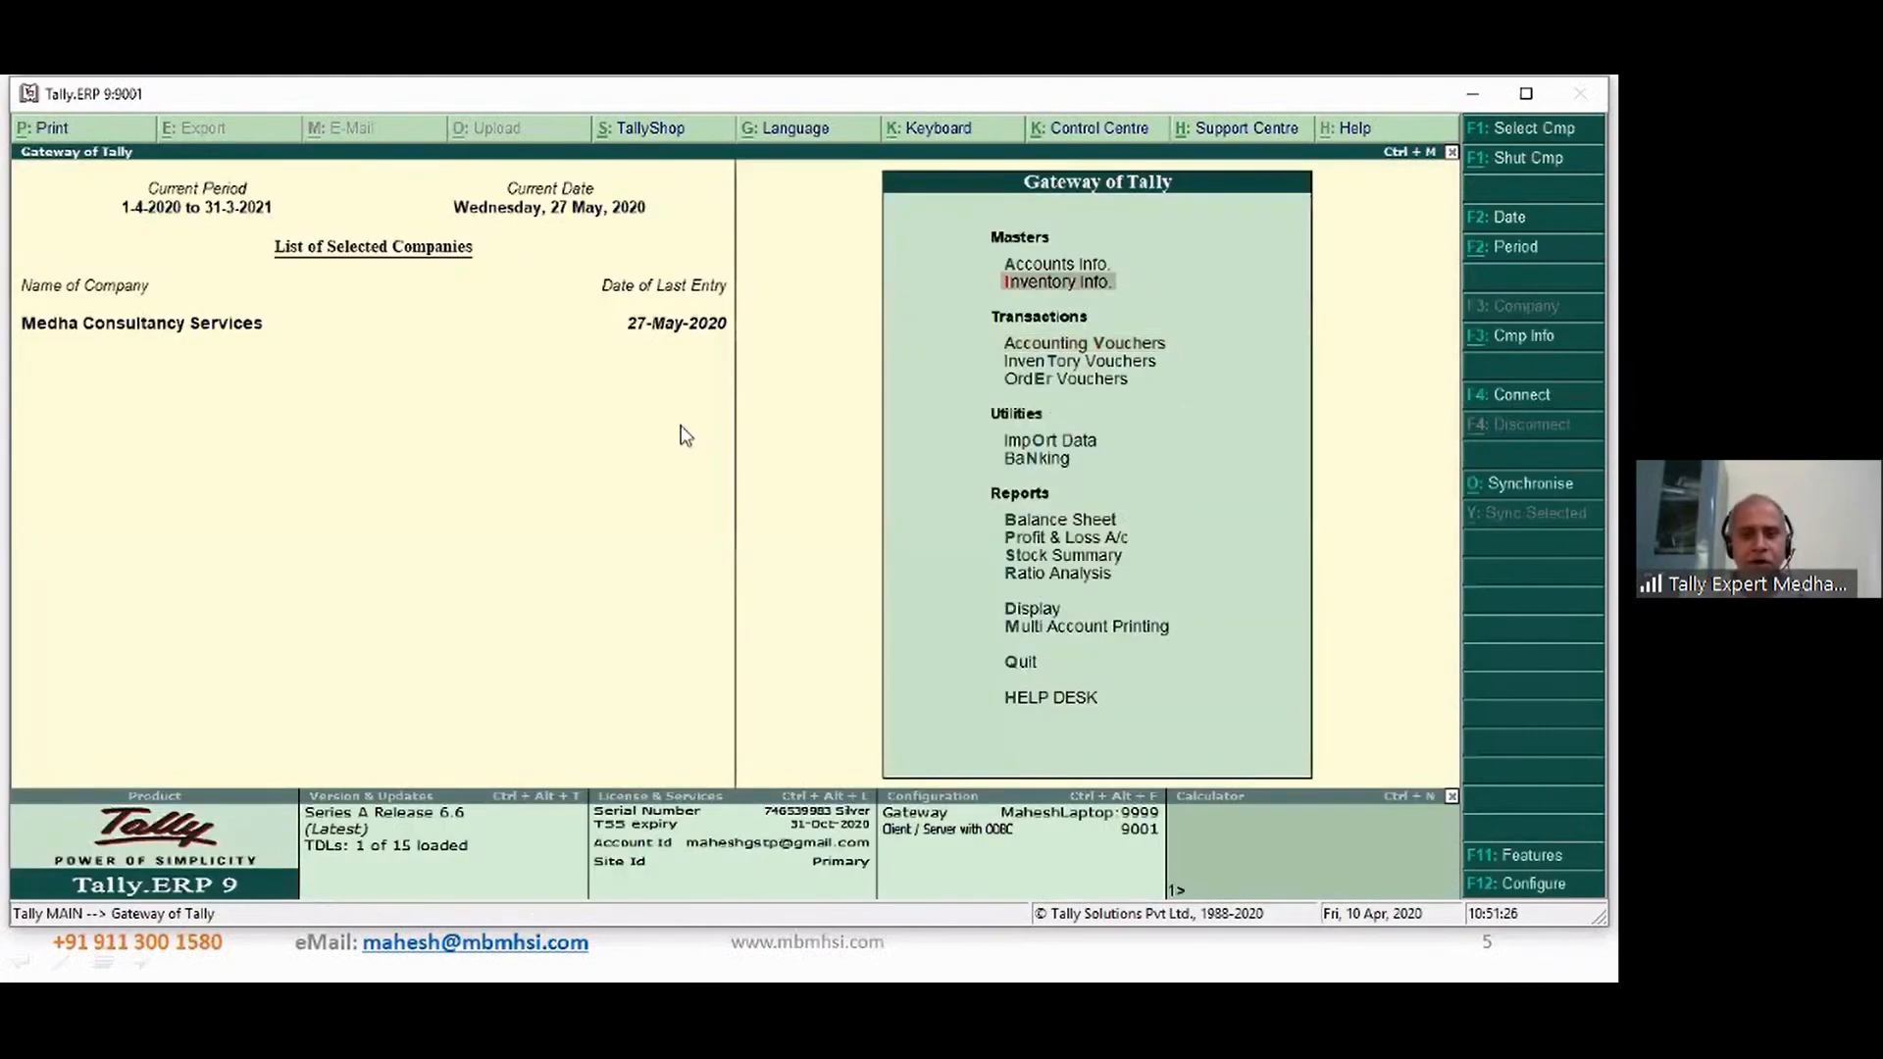
{"action": "key", "text": "Return"}
{"action": "key", "text": "Down"}
{"action": "key", "text": "Down"}
{"action": "key", "text": "Down"}
{"action": "key", "text": "Down"}
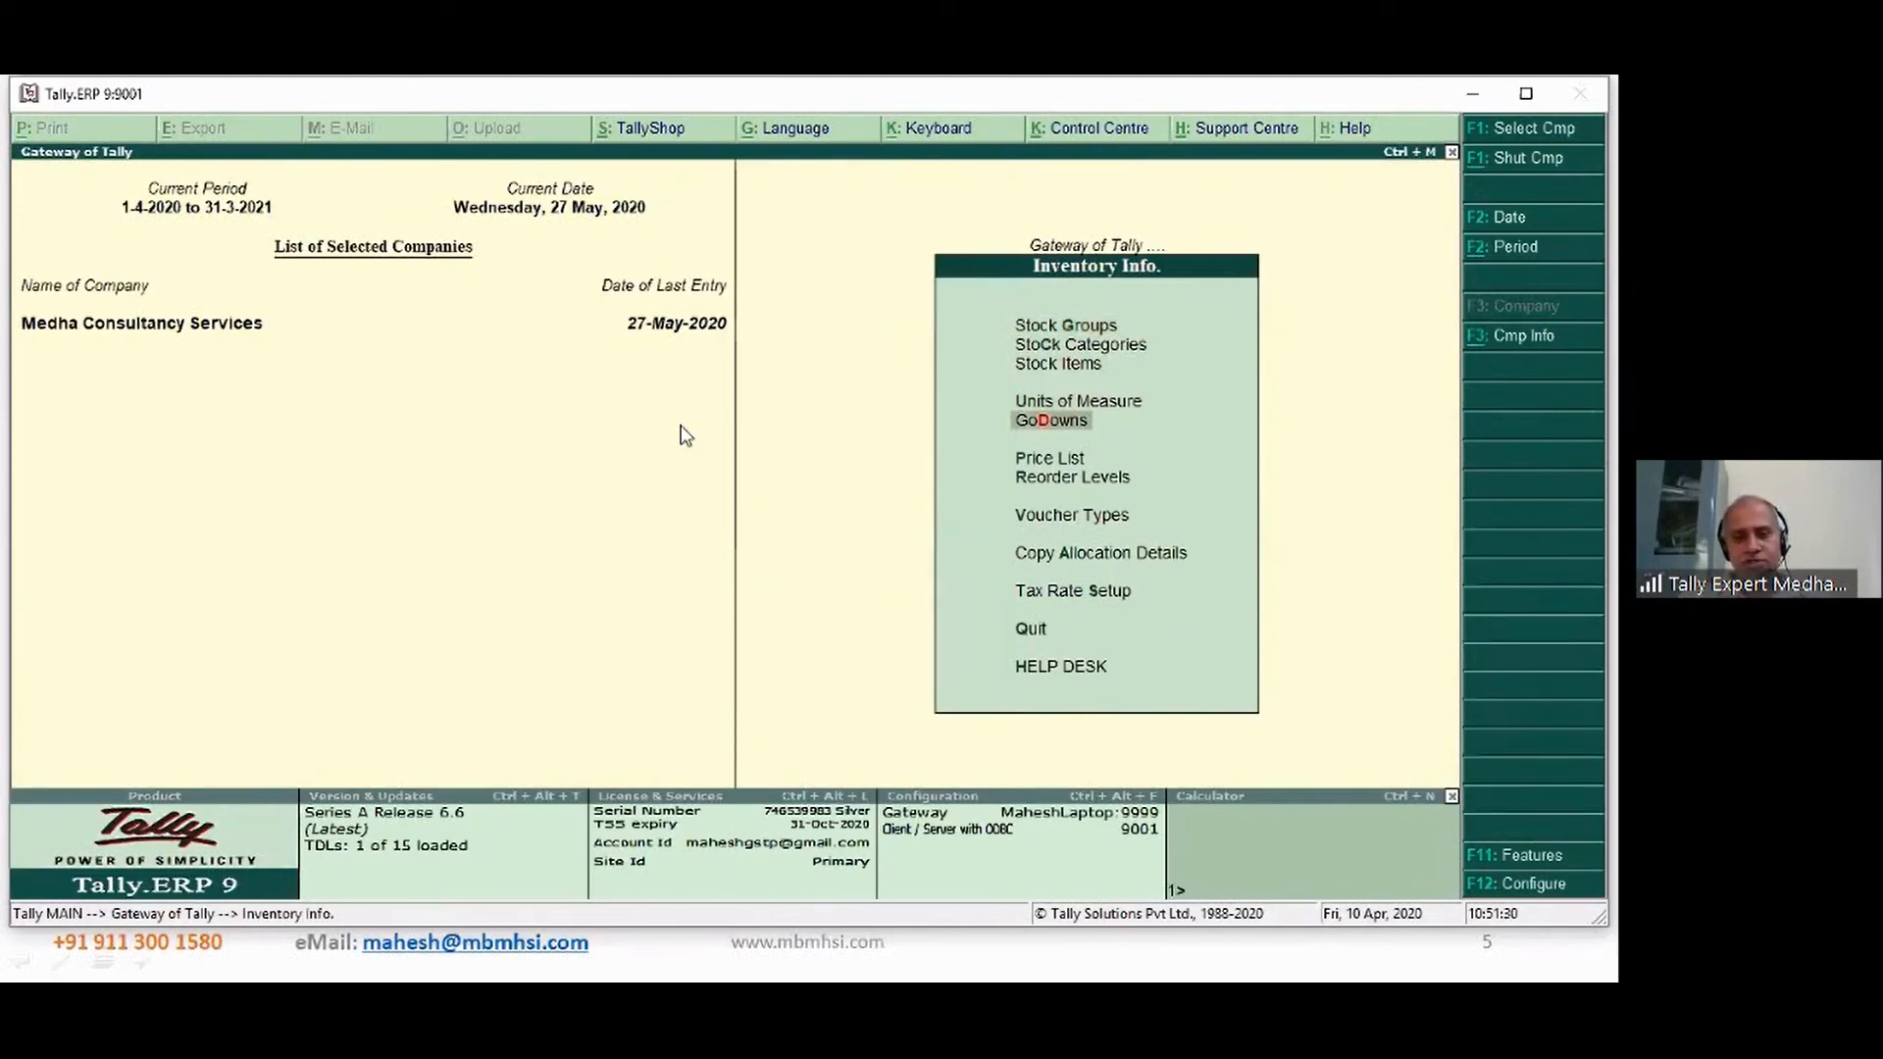
{"action": "key", "text": "Return"}
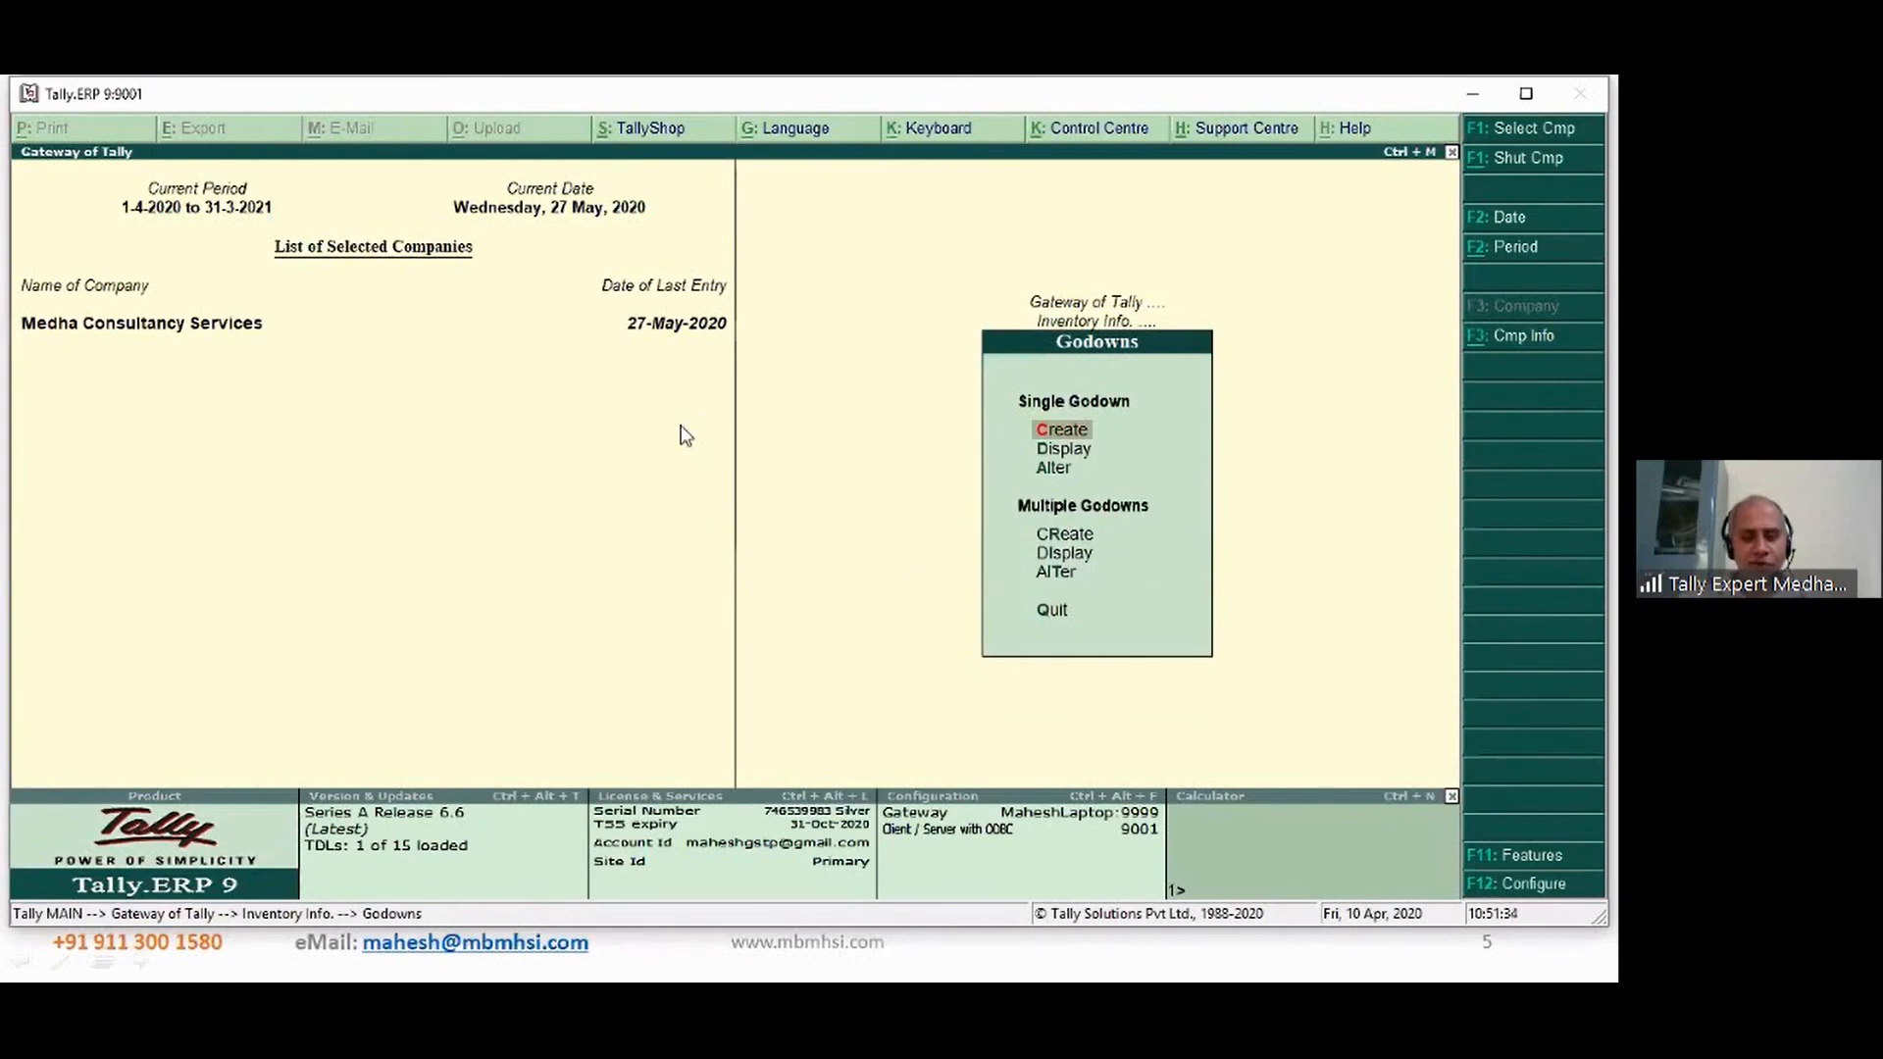
{"action": "key", "text": "Down"}
{"action": "key", "text": "Return"}
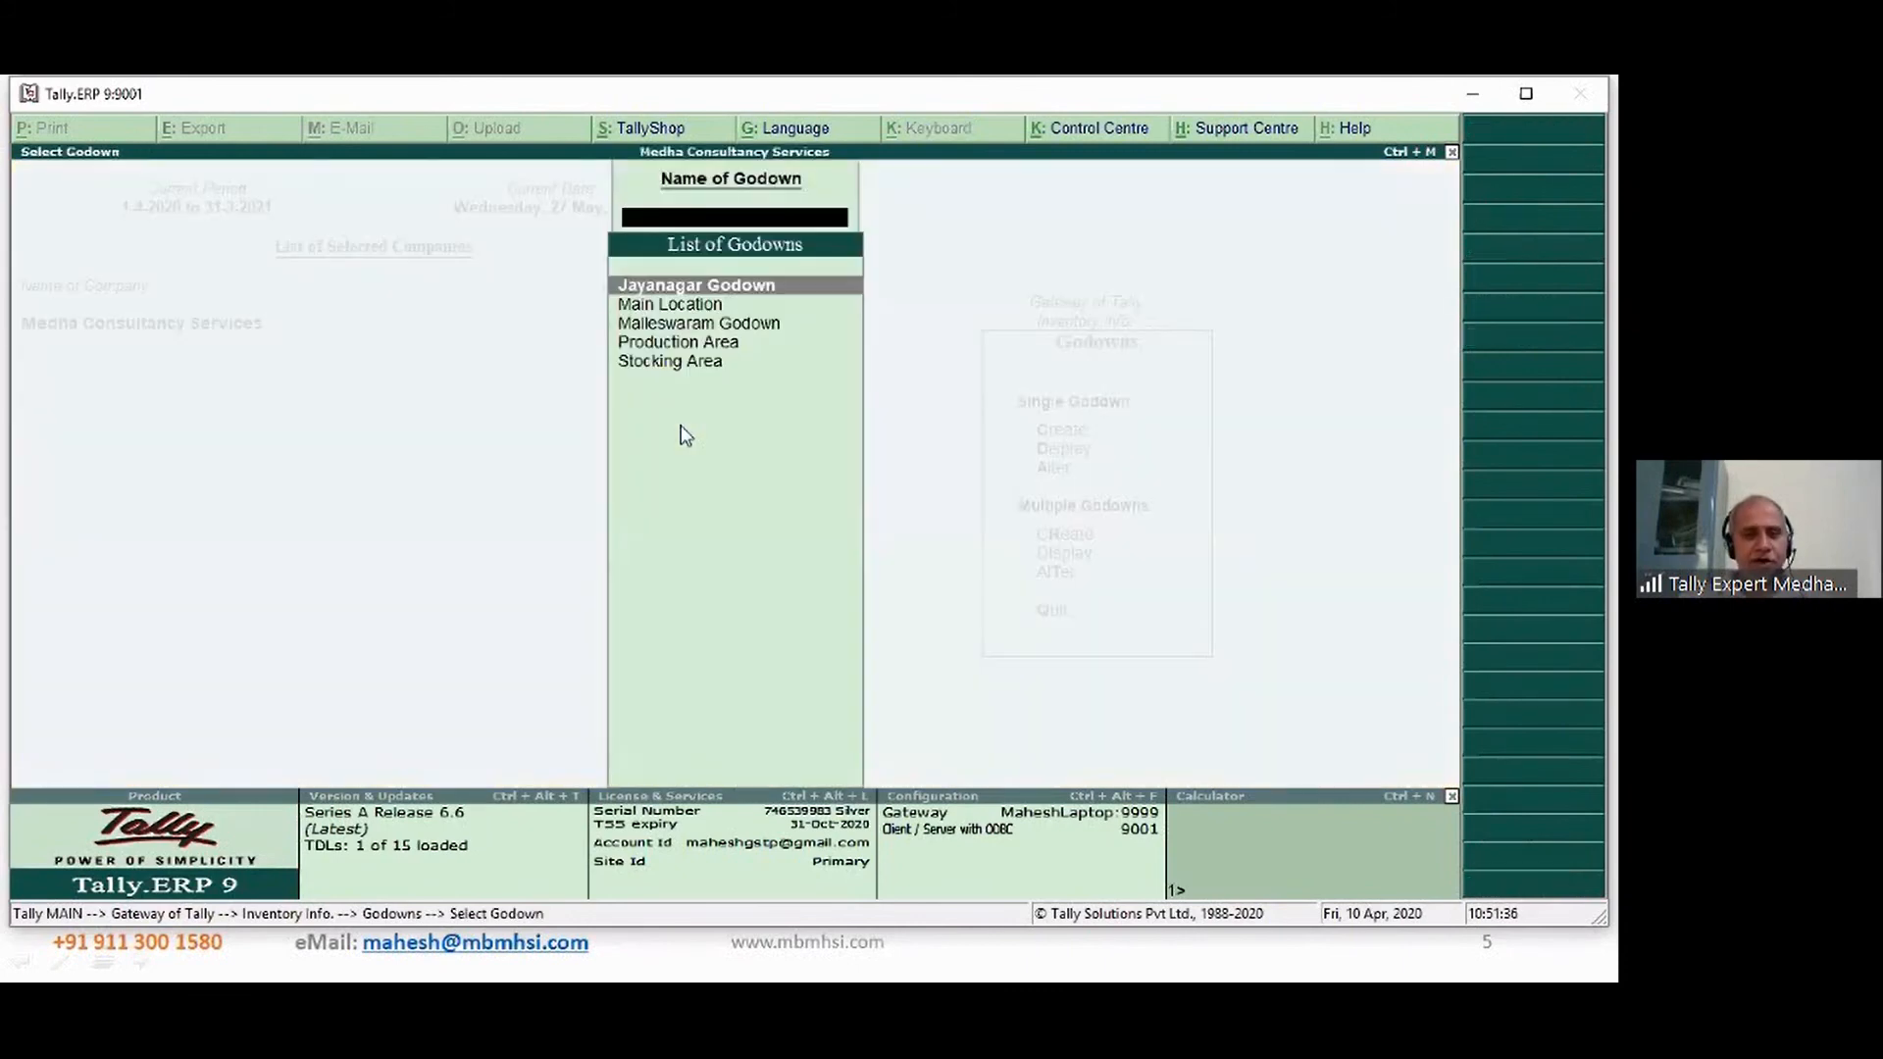
- Look through all godowns in the list, from Jayanagar Godown to Stocking Area
{"action": "key", "text": "Down"}
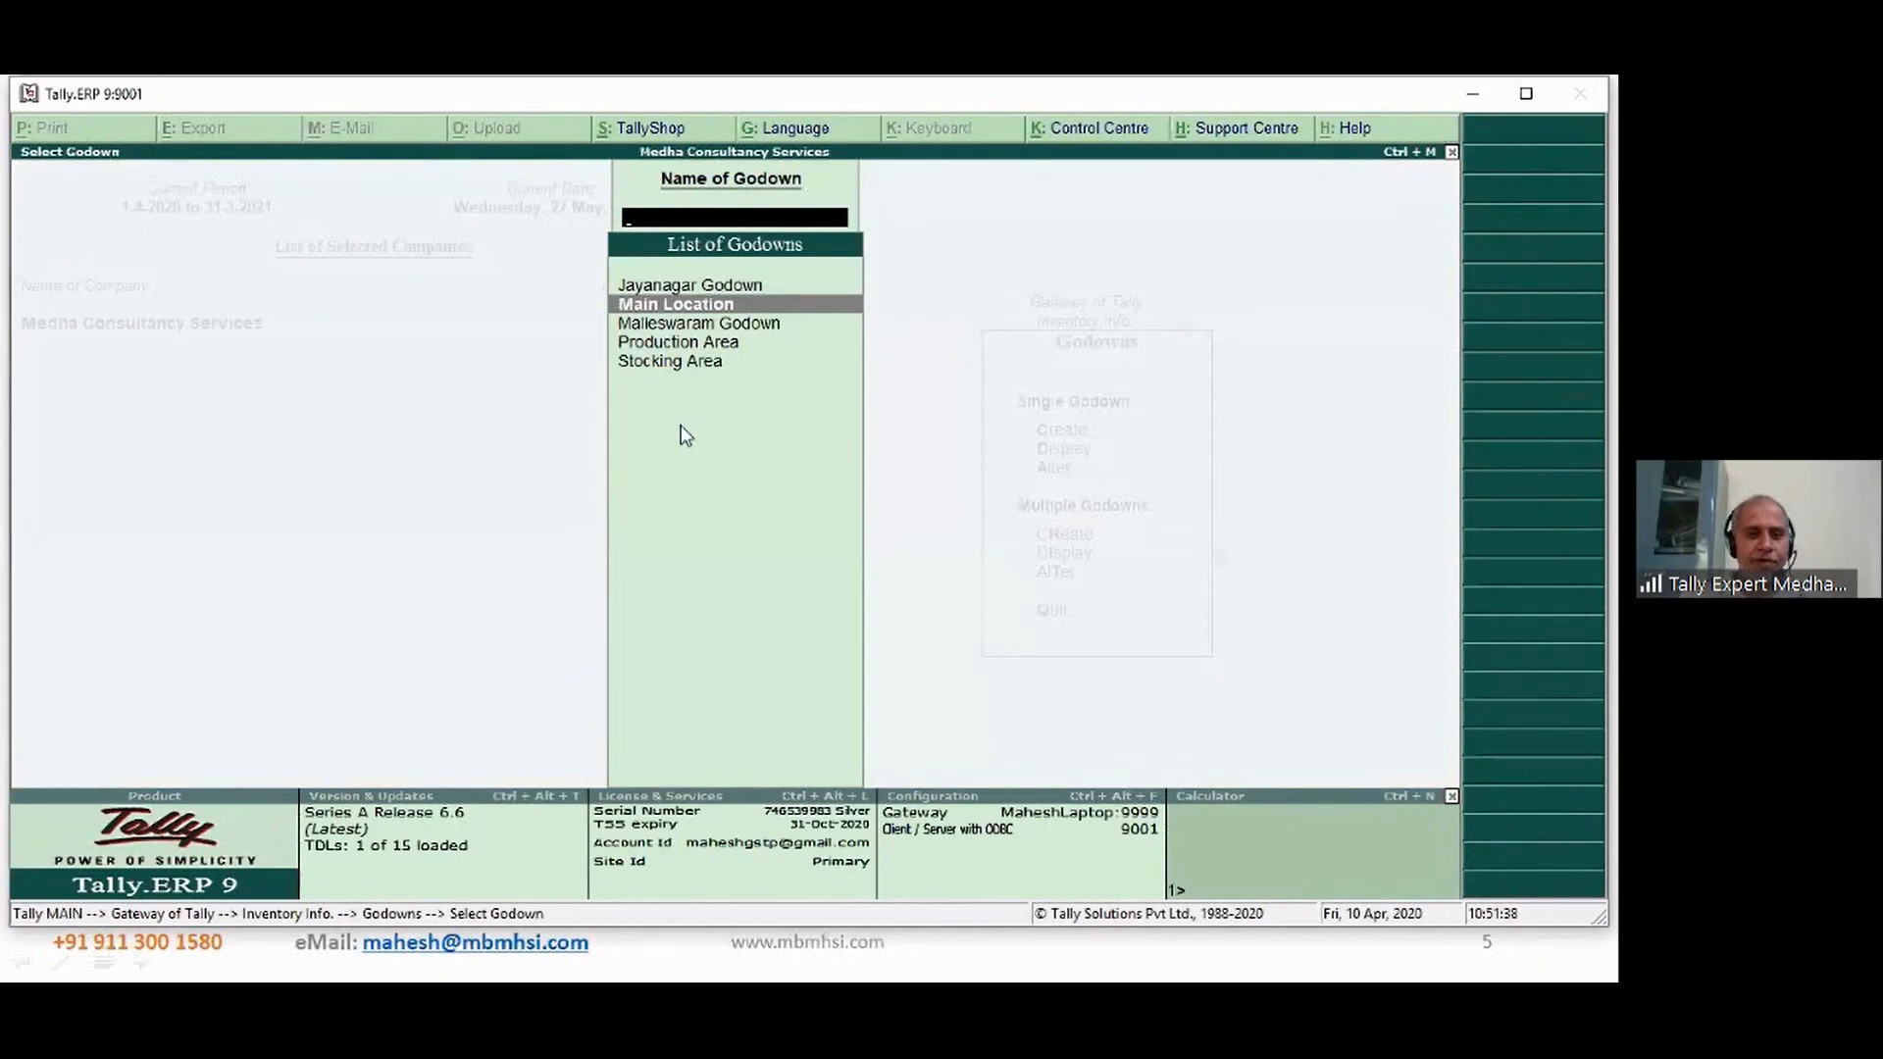
{"action": "key", "text": "Down"}
{"action": "key", "text": "Down"}
{"action": "key", "text": "Down"}
{"action": "key", "text": "Up"}
{"action": "key", "text": "Up"}
{"action": "key", "text": "Up"}
{"action": "key", "text": "Up"}
{"action": "key", "text": "Down"}
{"action": "key", "text": "Down"}
{"action": "key", "text": "Down"}
{"action": "key", "text": "Down"}
{"action": "key", "text": "Up"}
{"action": "key", "text": "Up"}
{"action": "key", "text": "Up"}
{"action": "key", "text": "Up"}
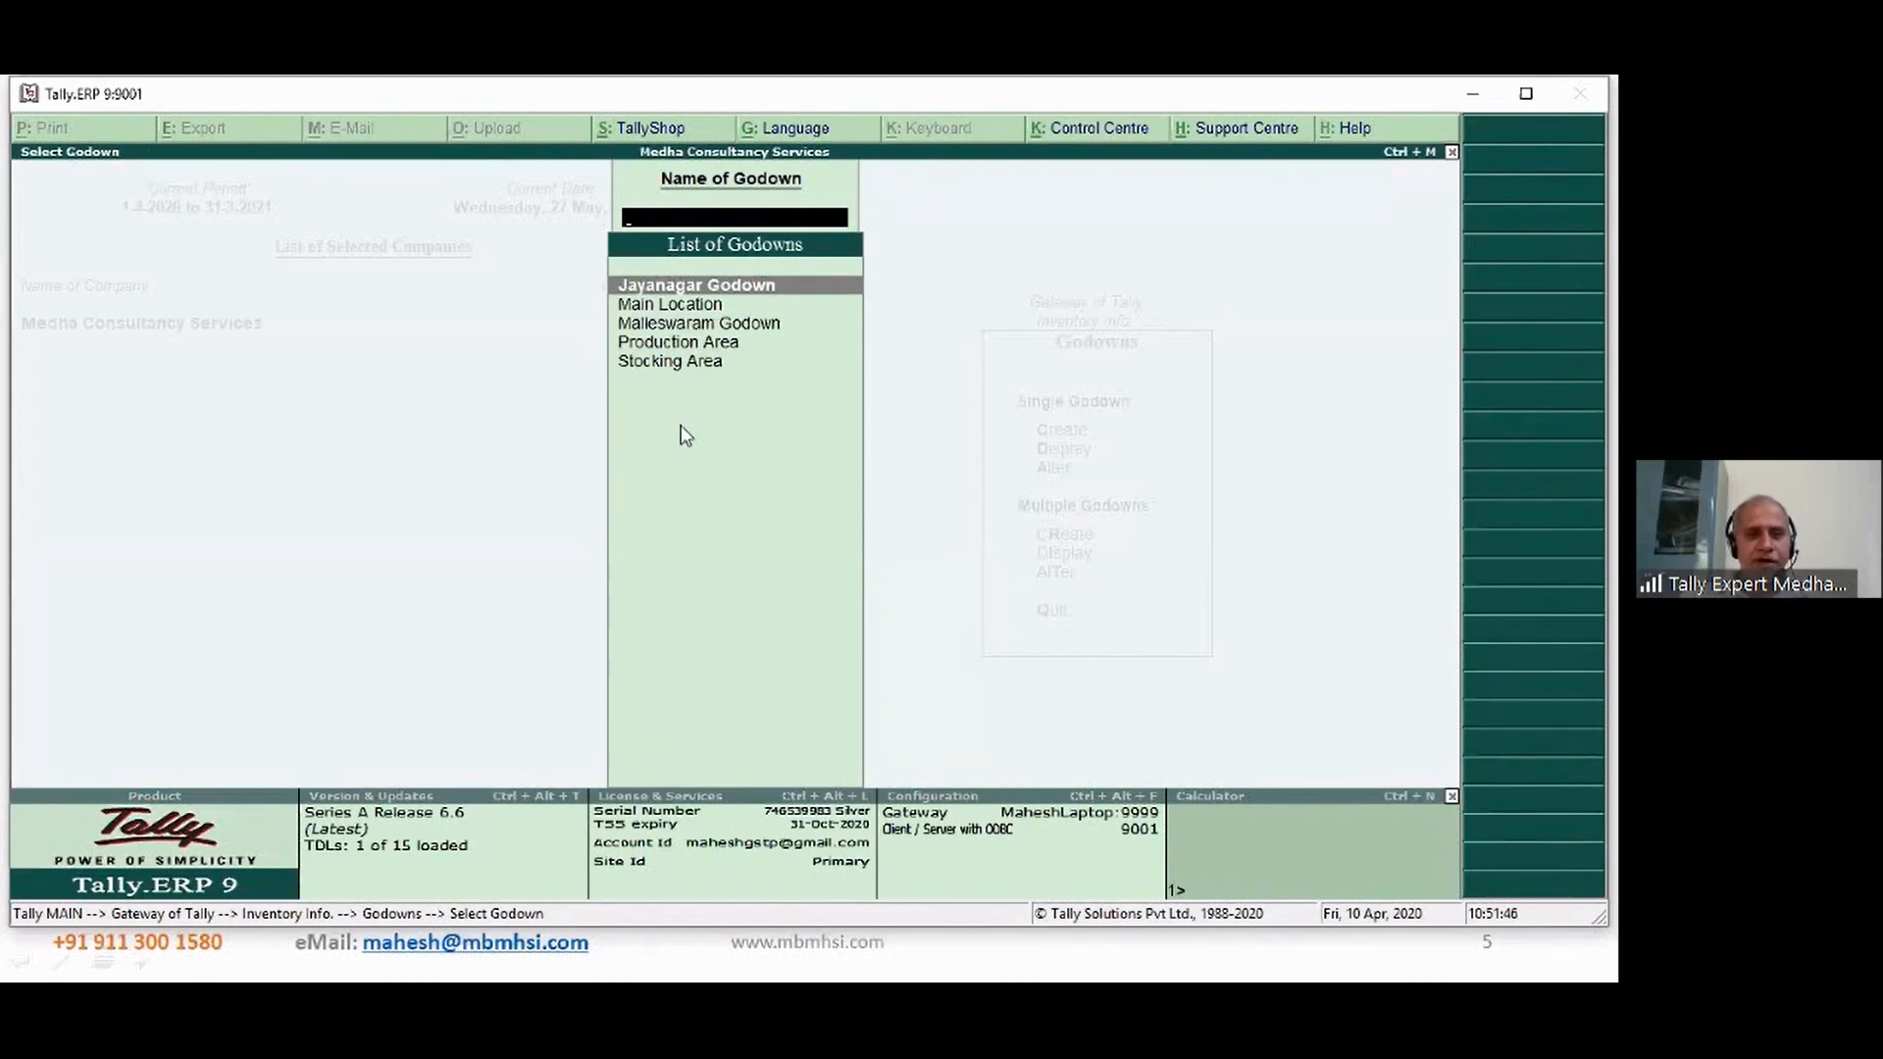
- View the master details of Jayanagar Godown, including its parent, and return to the Godowns options
{"action": "key", "text": "Return"}
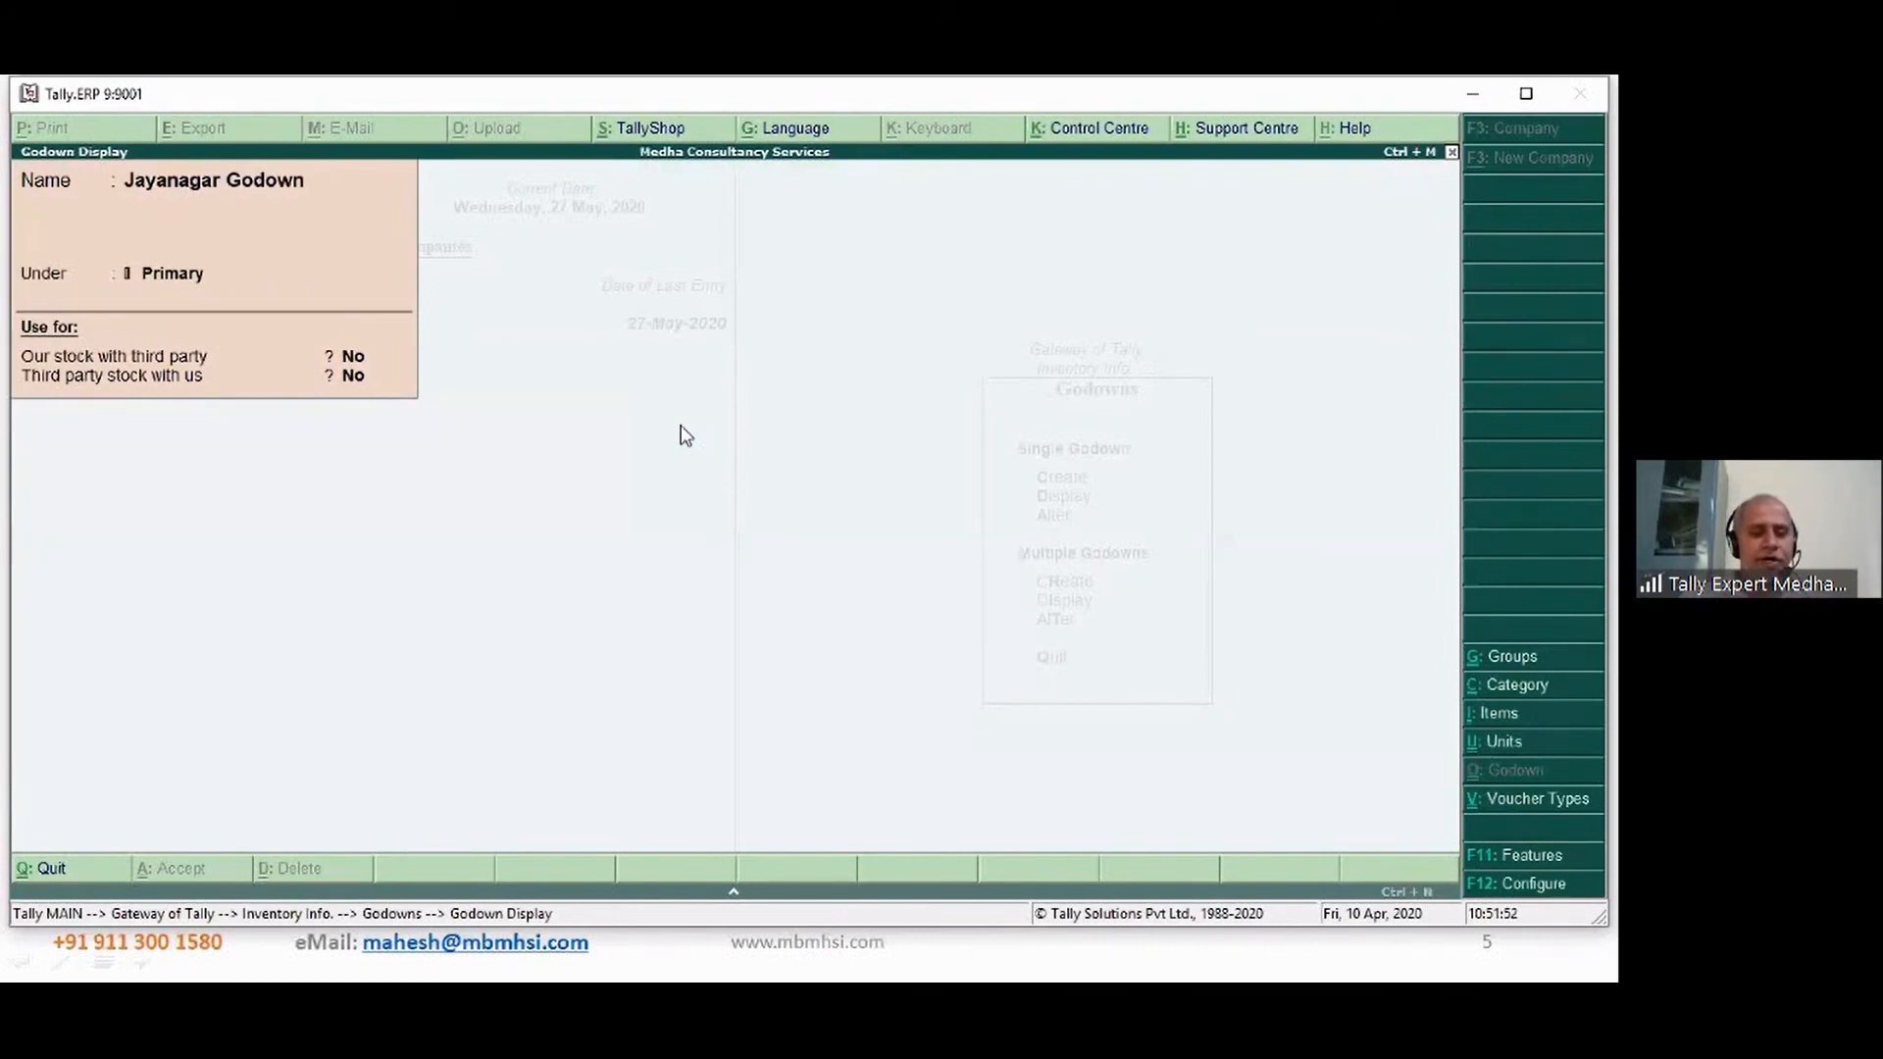
{"action": "key", "text": "Escape"}
{"action": "key", "text": "Escape"}
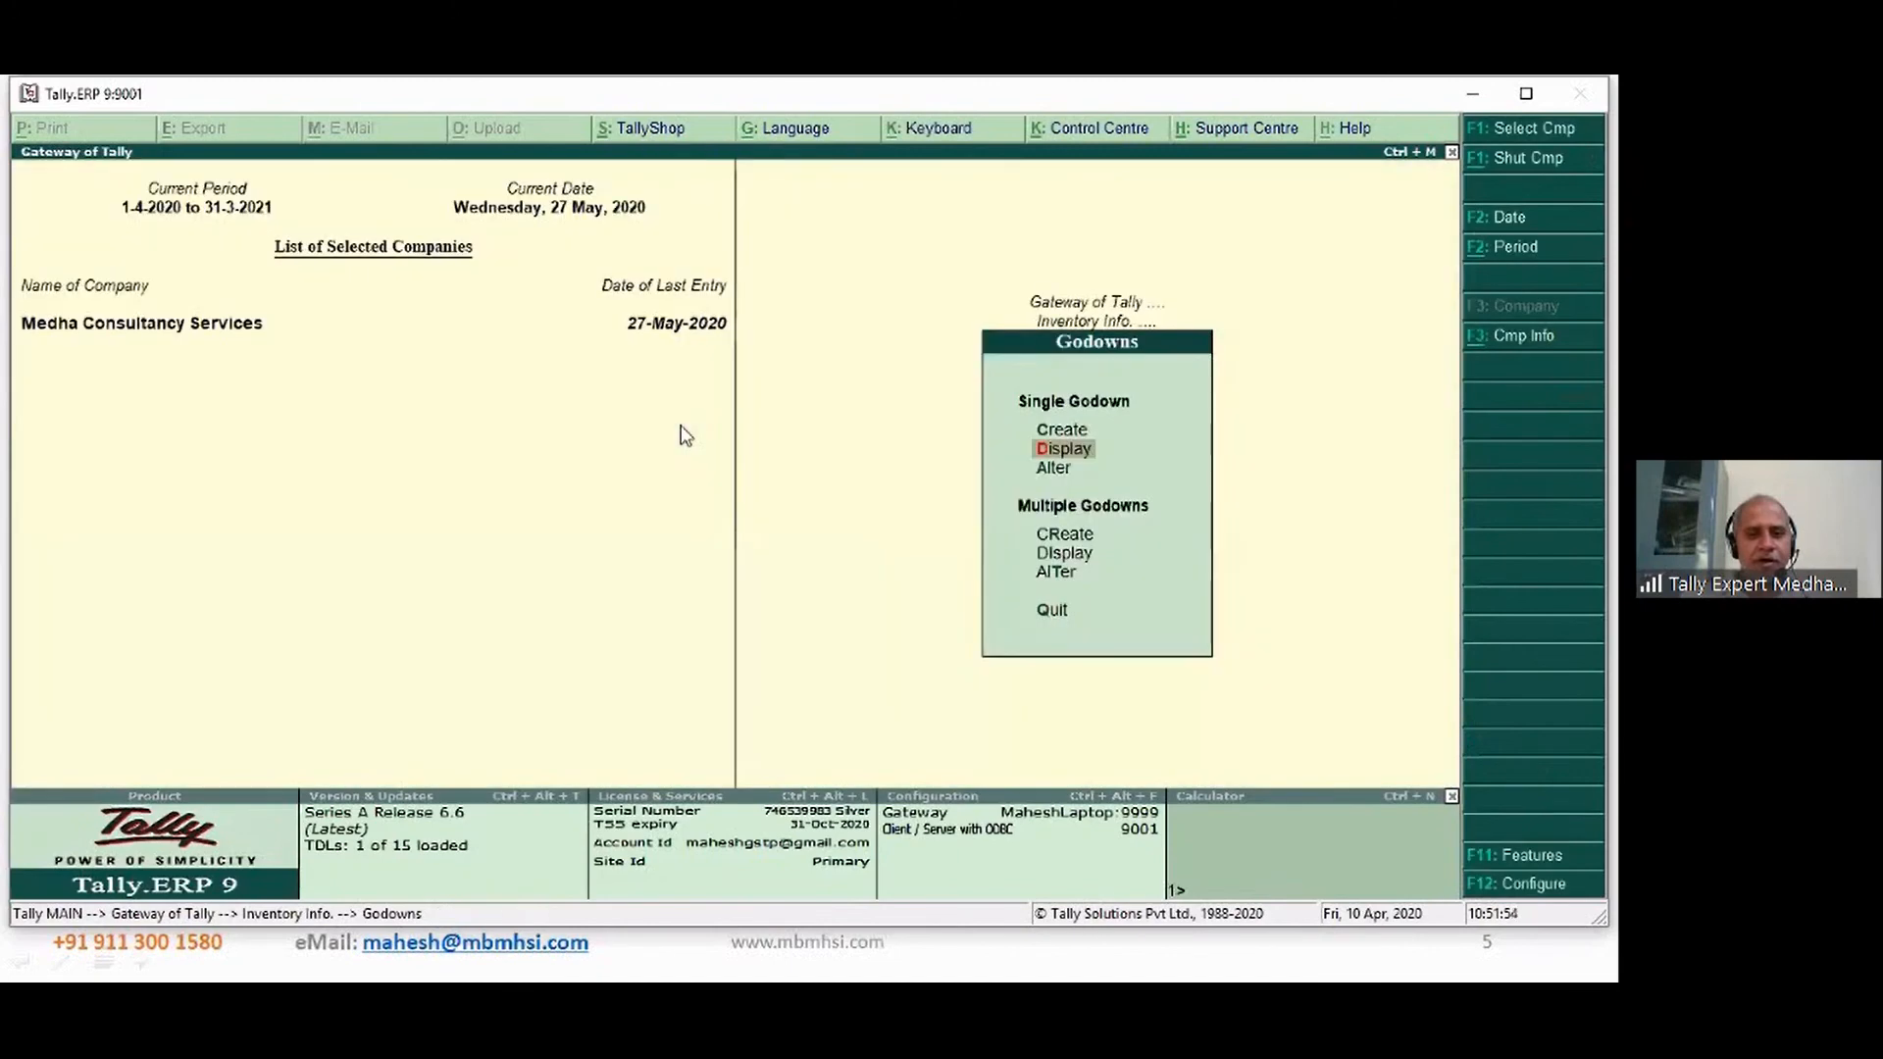
- Open Jayanagar Godown for alteration and go to the choice of its parent godown
{"action": "key", "text": "Down"}
{"action": "key", "text": "Return"}
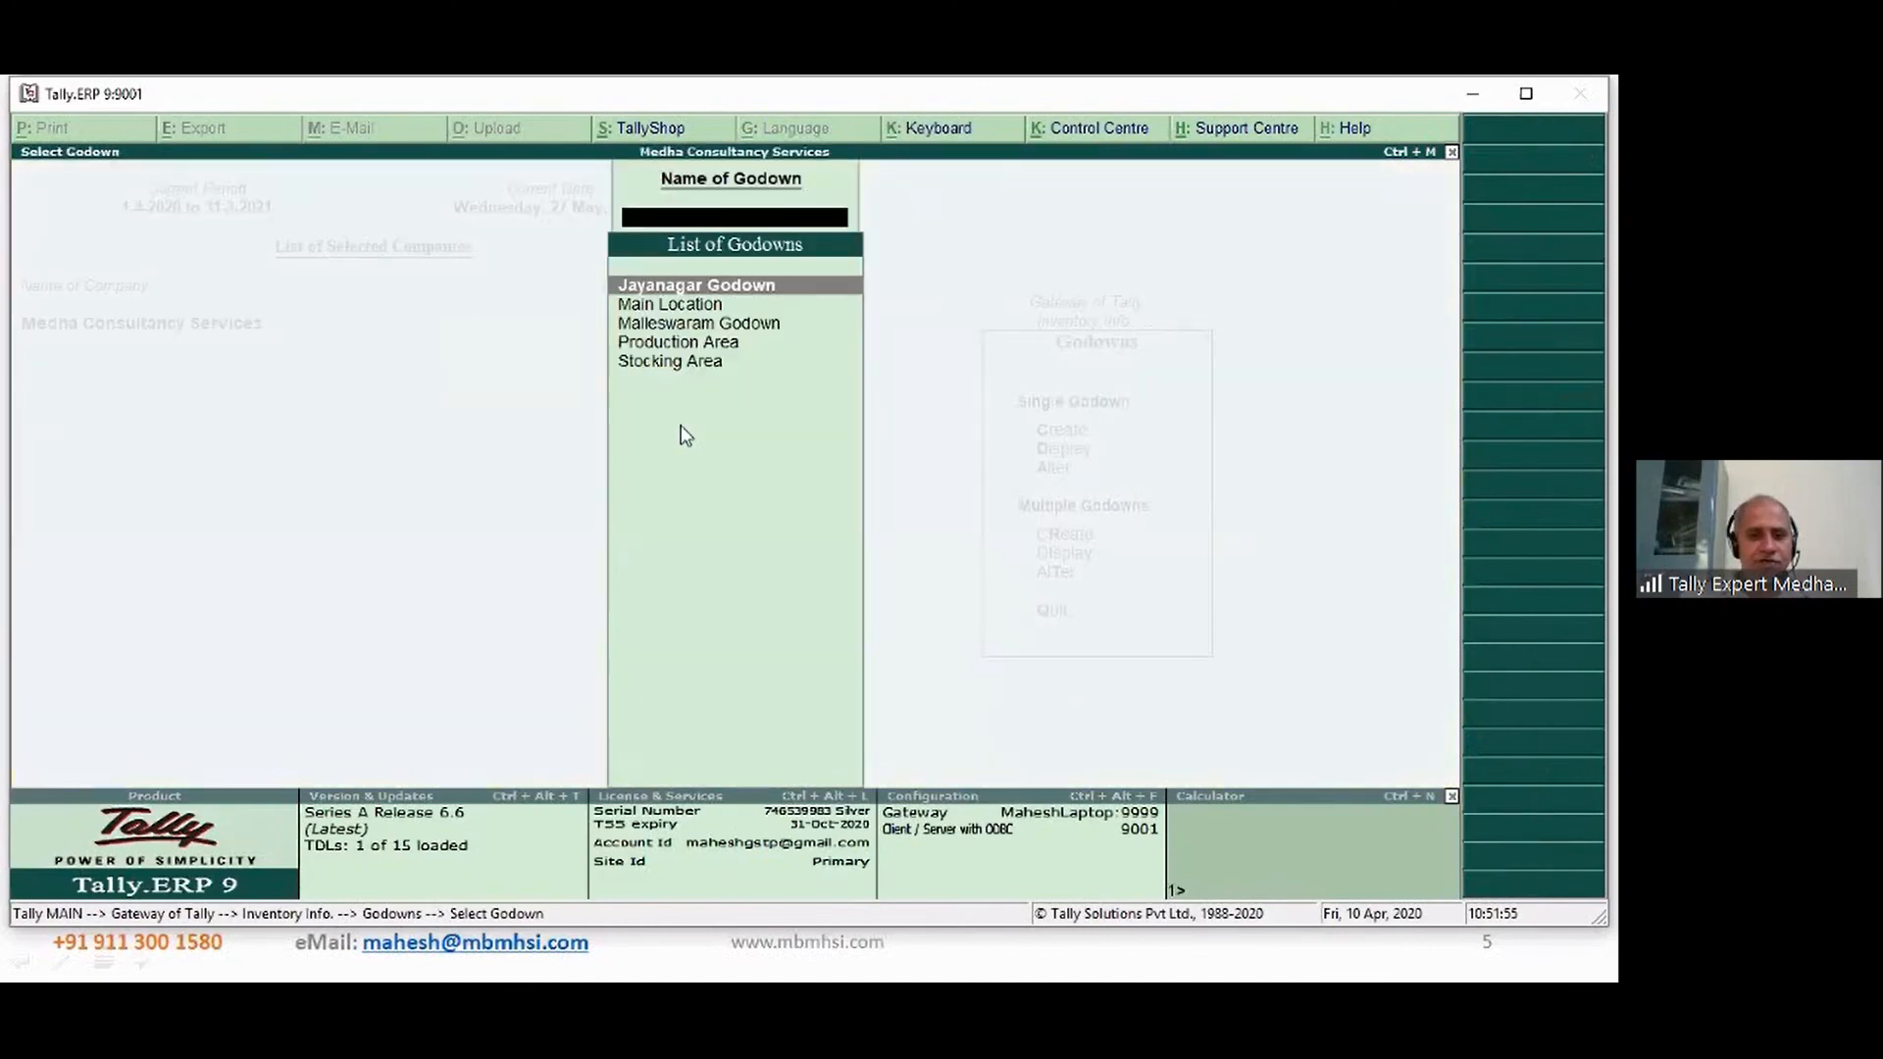
{"action": "key", "text": "Return"}
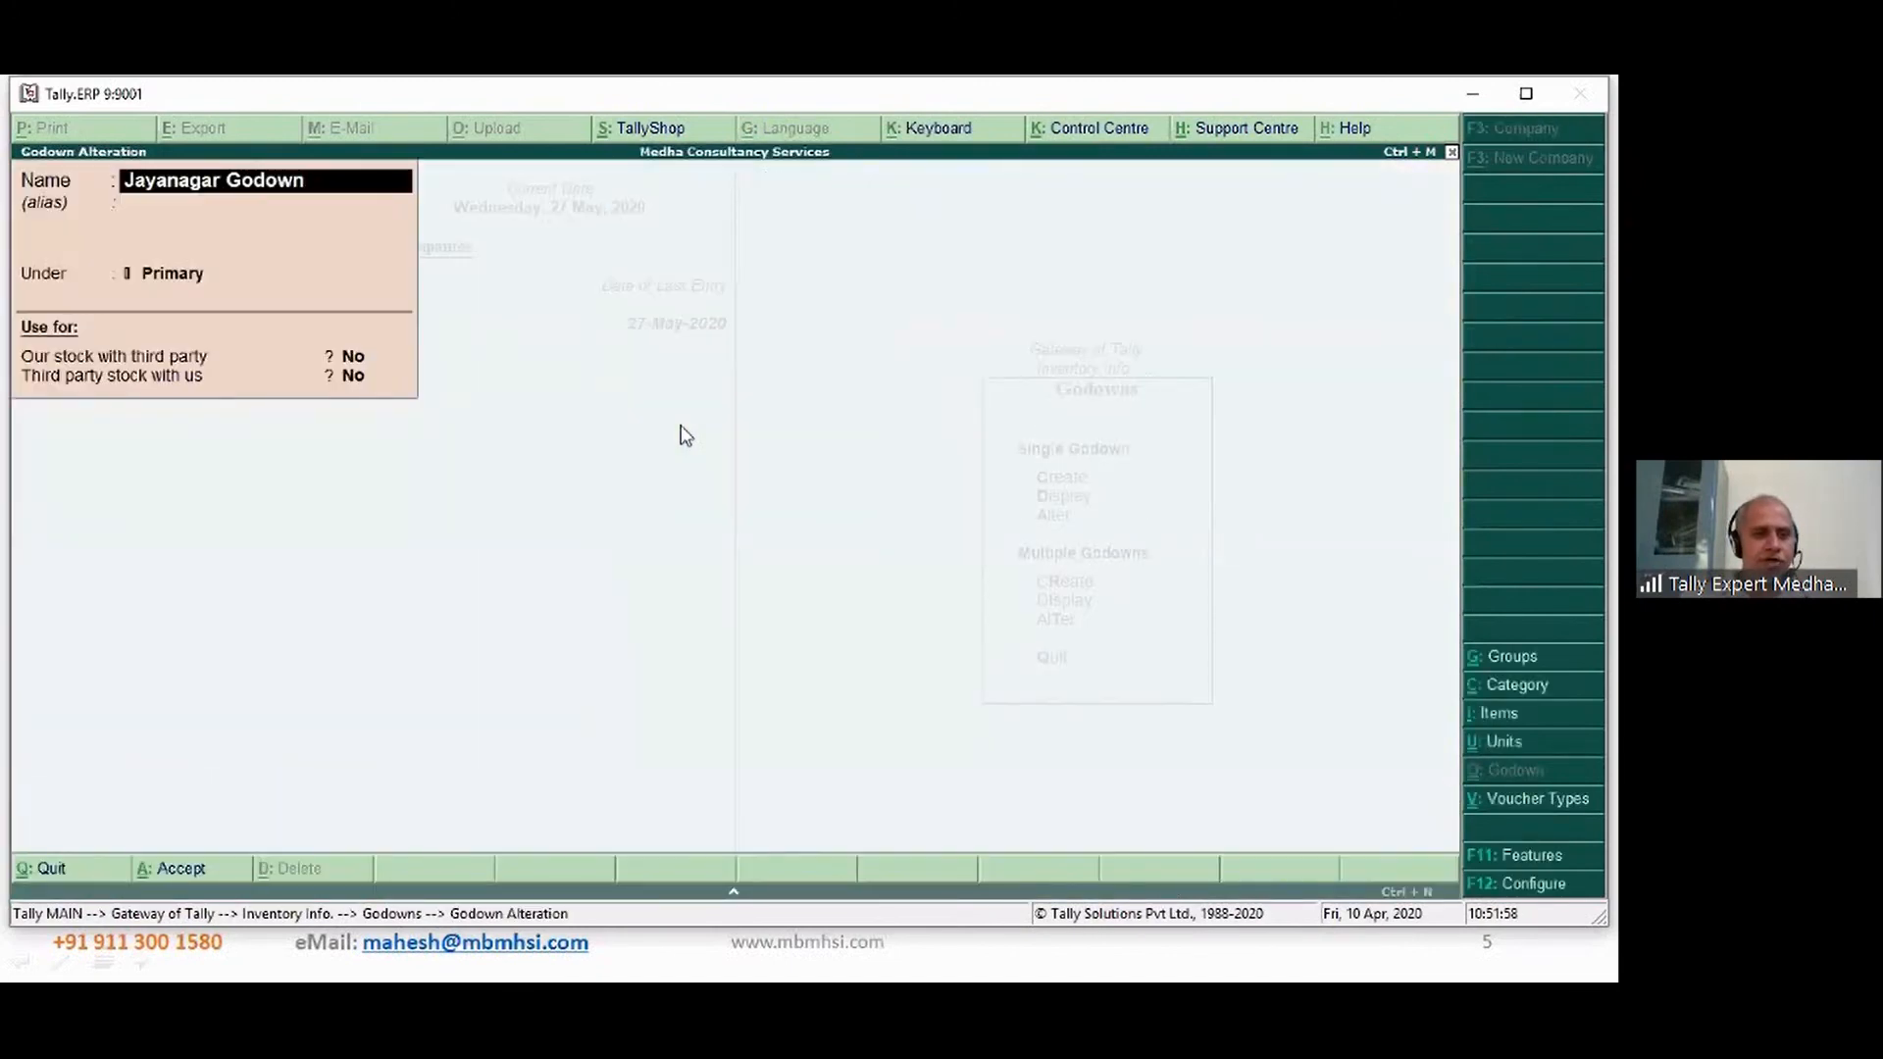
{"action": "key", "text": "Return"}
{"action": "key", "text": "Return"}
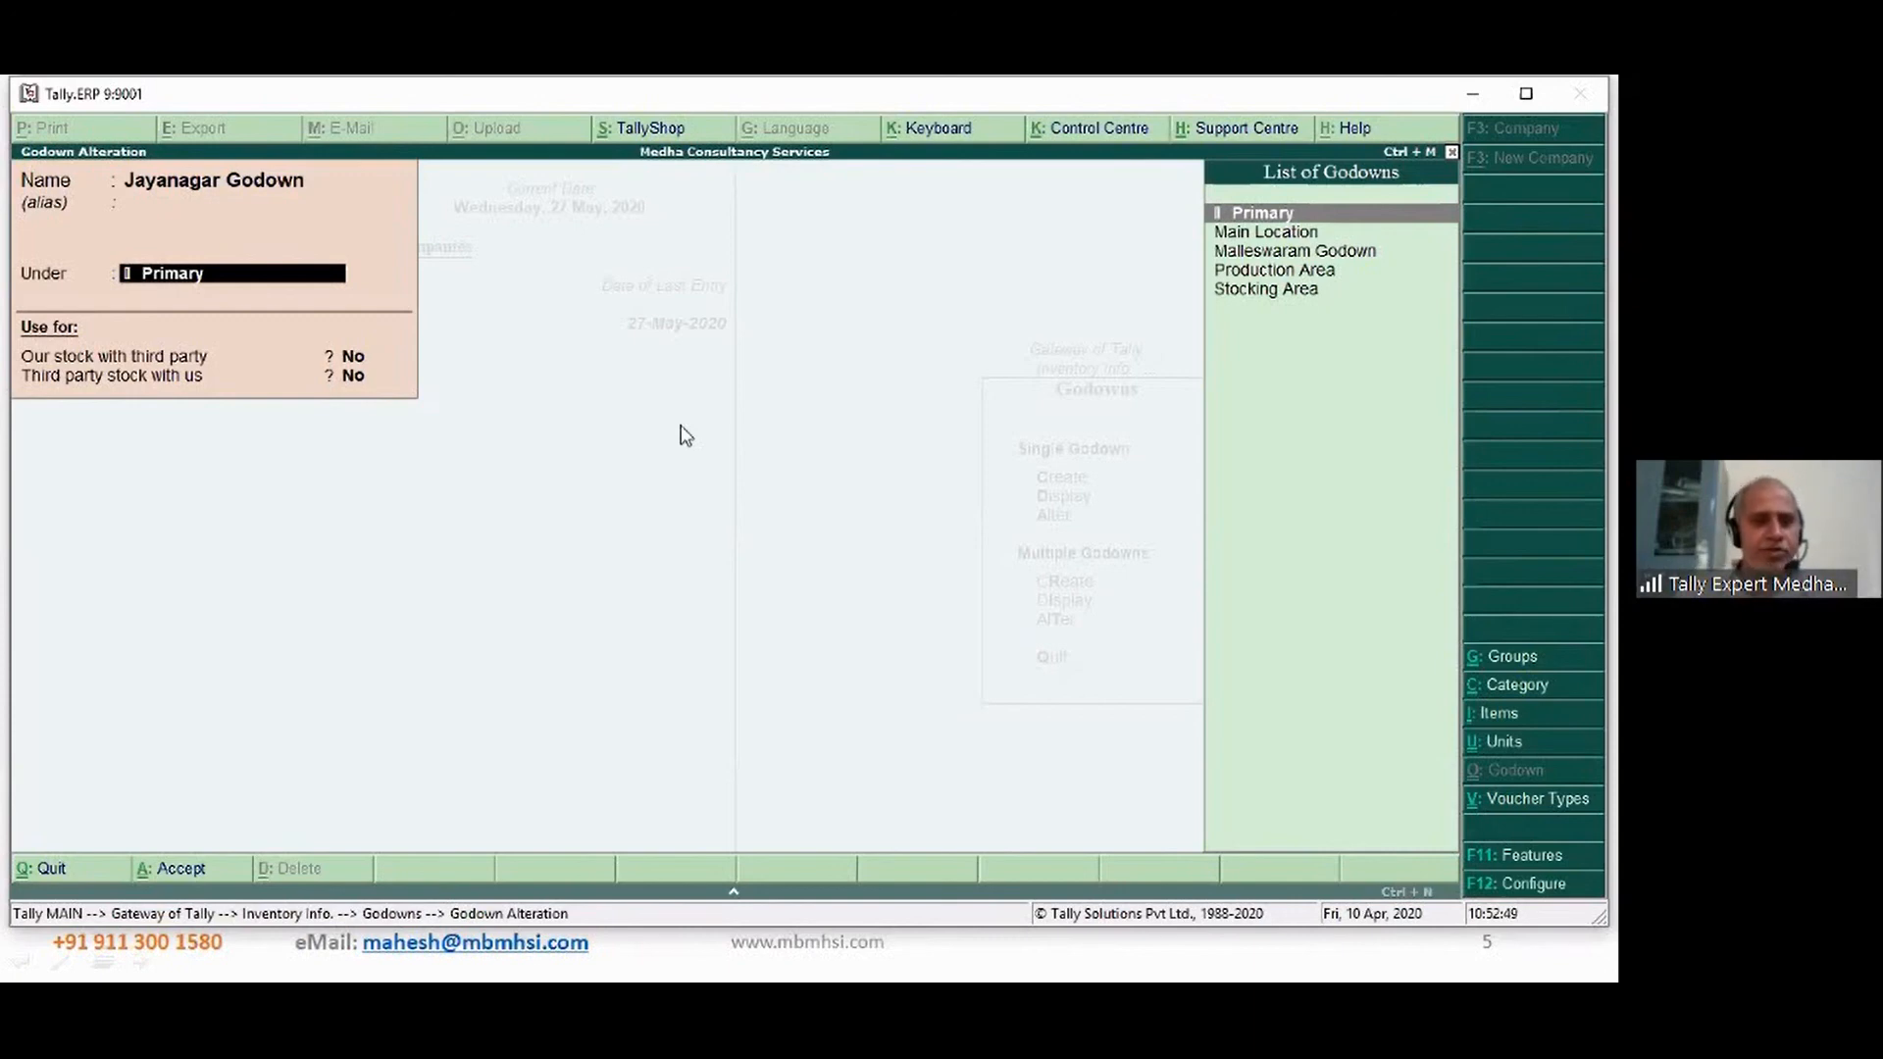
- Create a new parent godown named Bengaluru Godown under Primary, leaving both third-party stock options at No
{"action": "key", "text": "alt+c"}
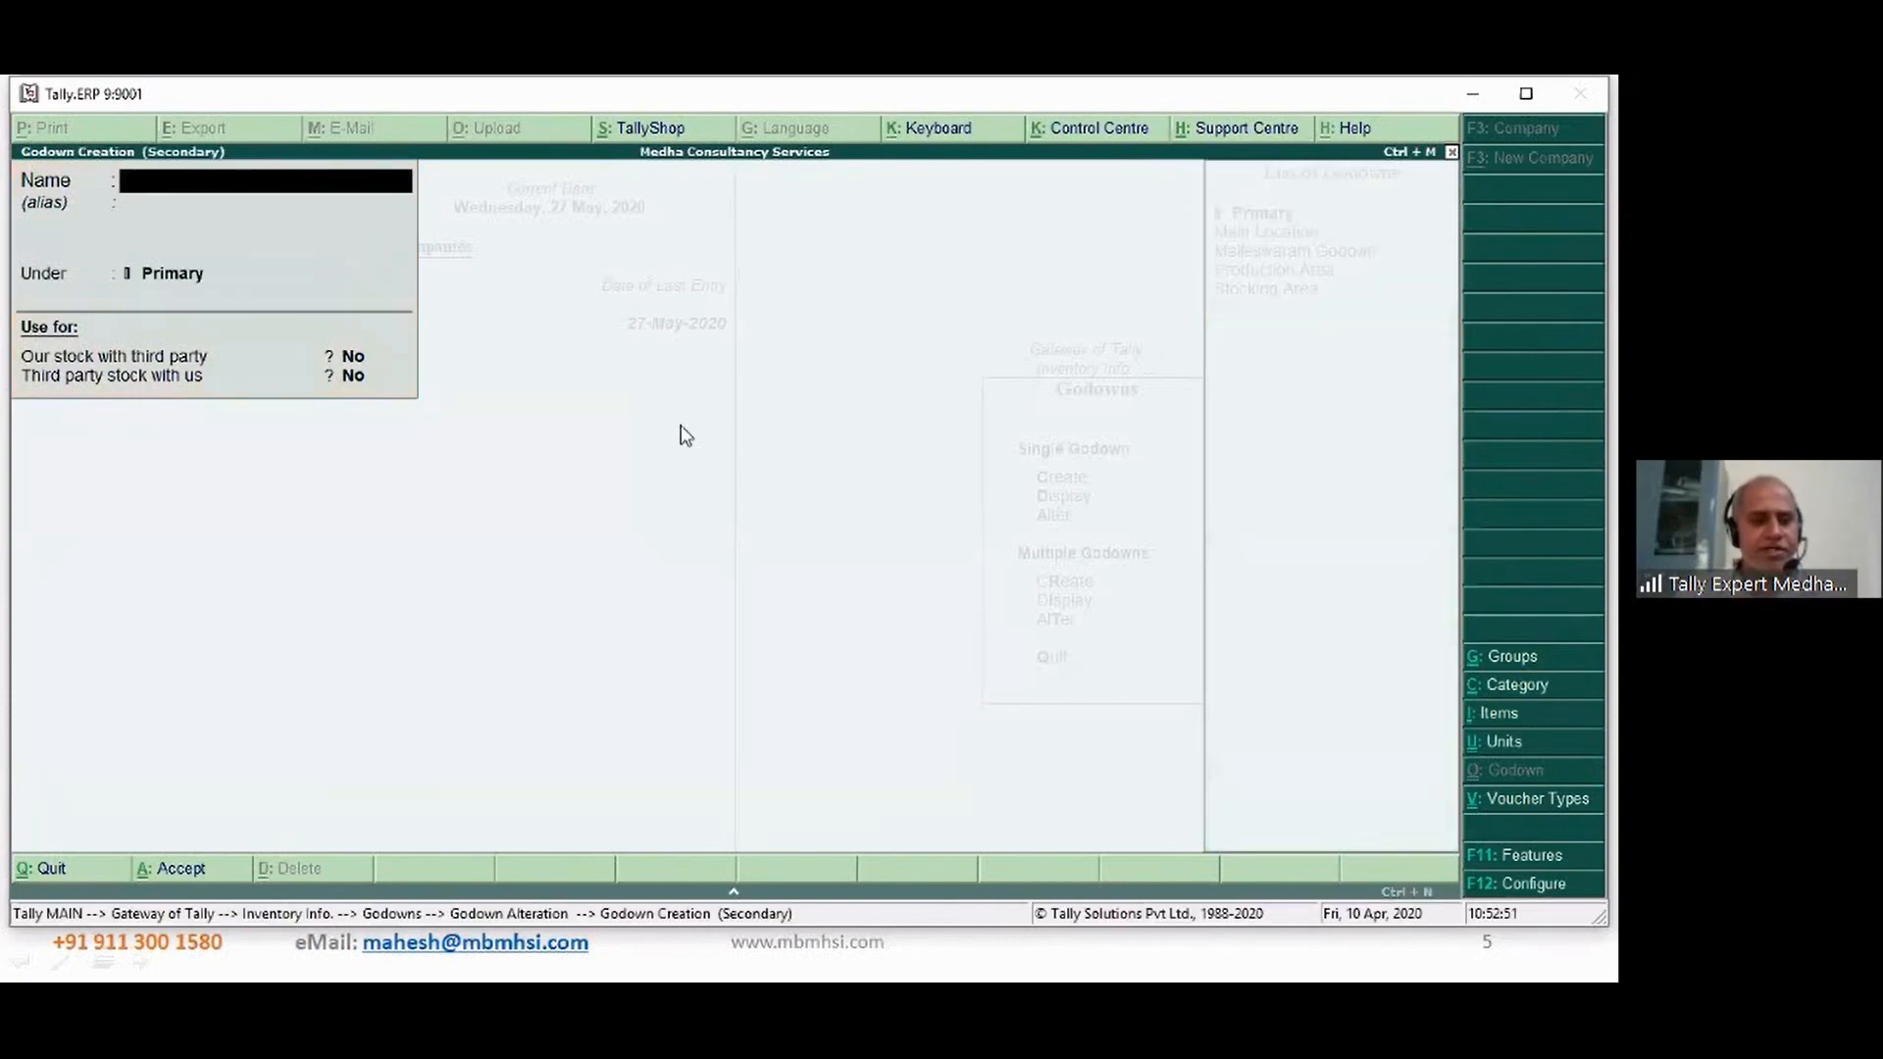
{"action": "type", "text": "B"}
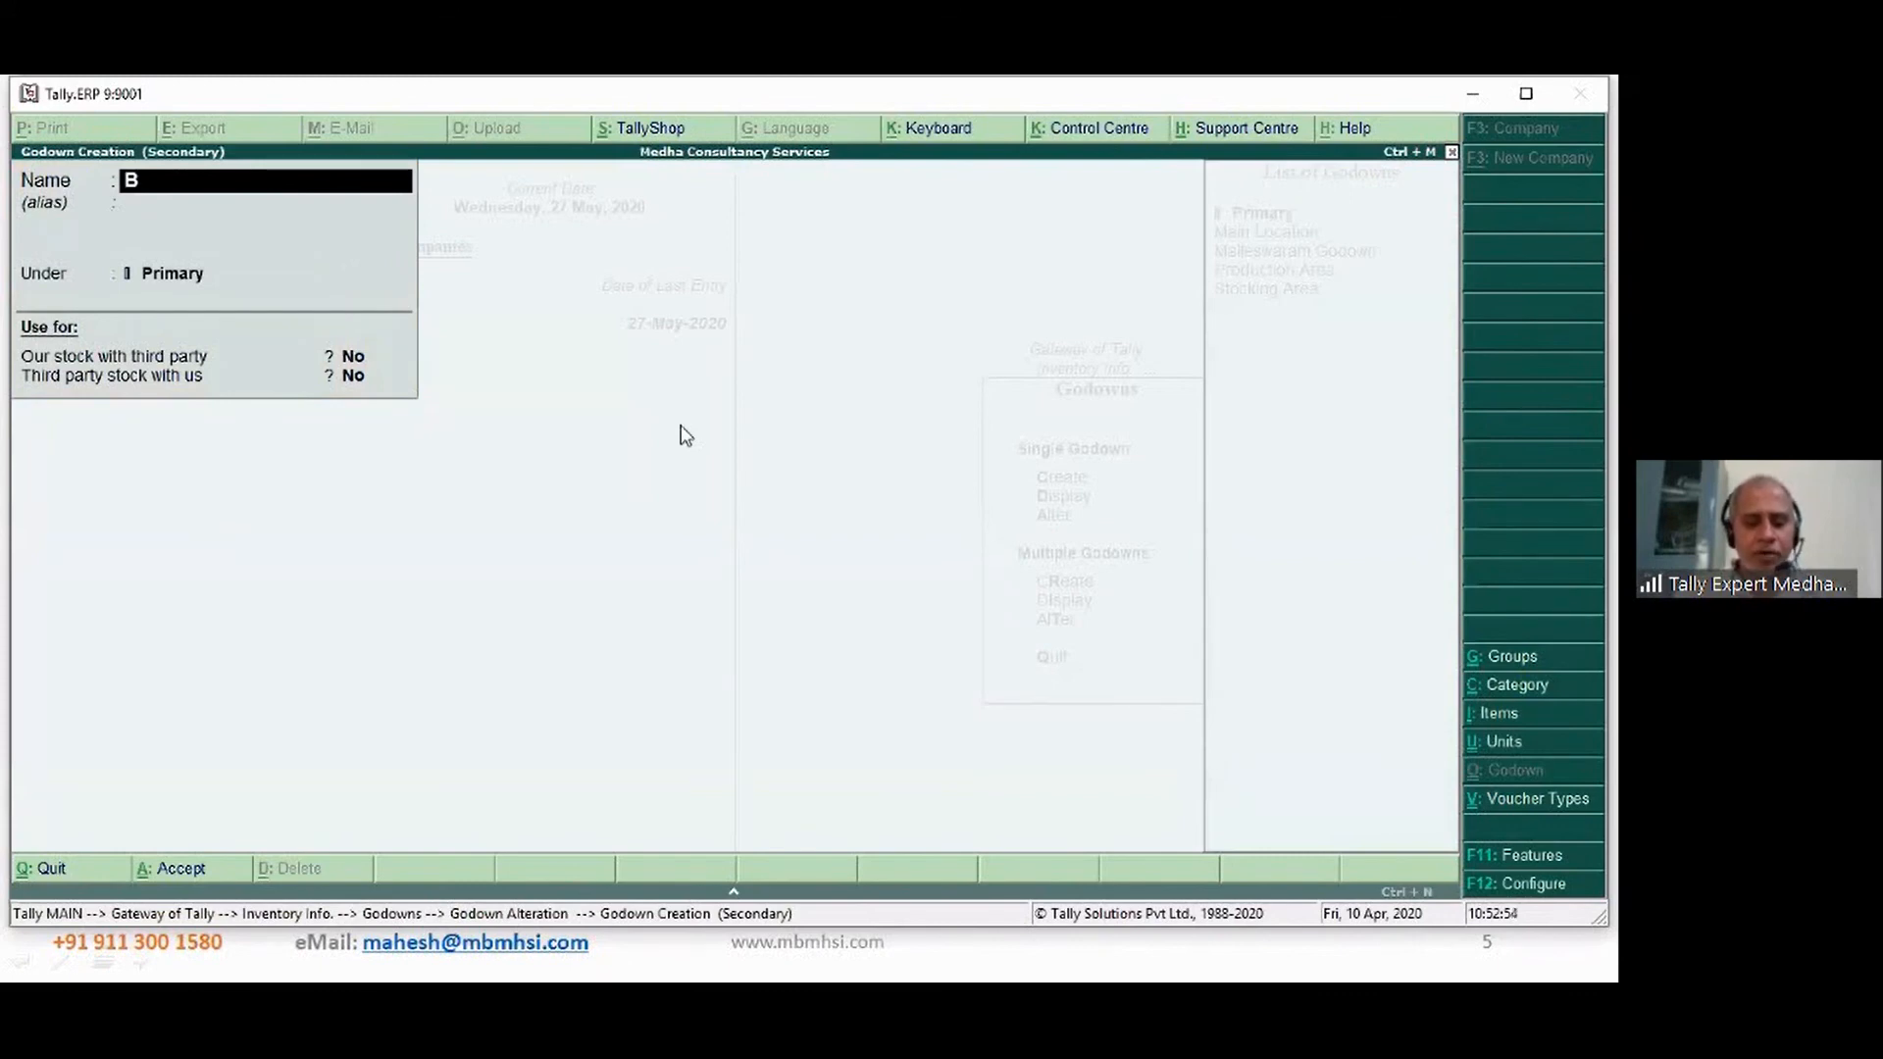
{"action": "type", "text": "engaluru"}
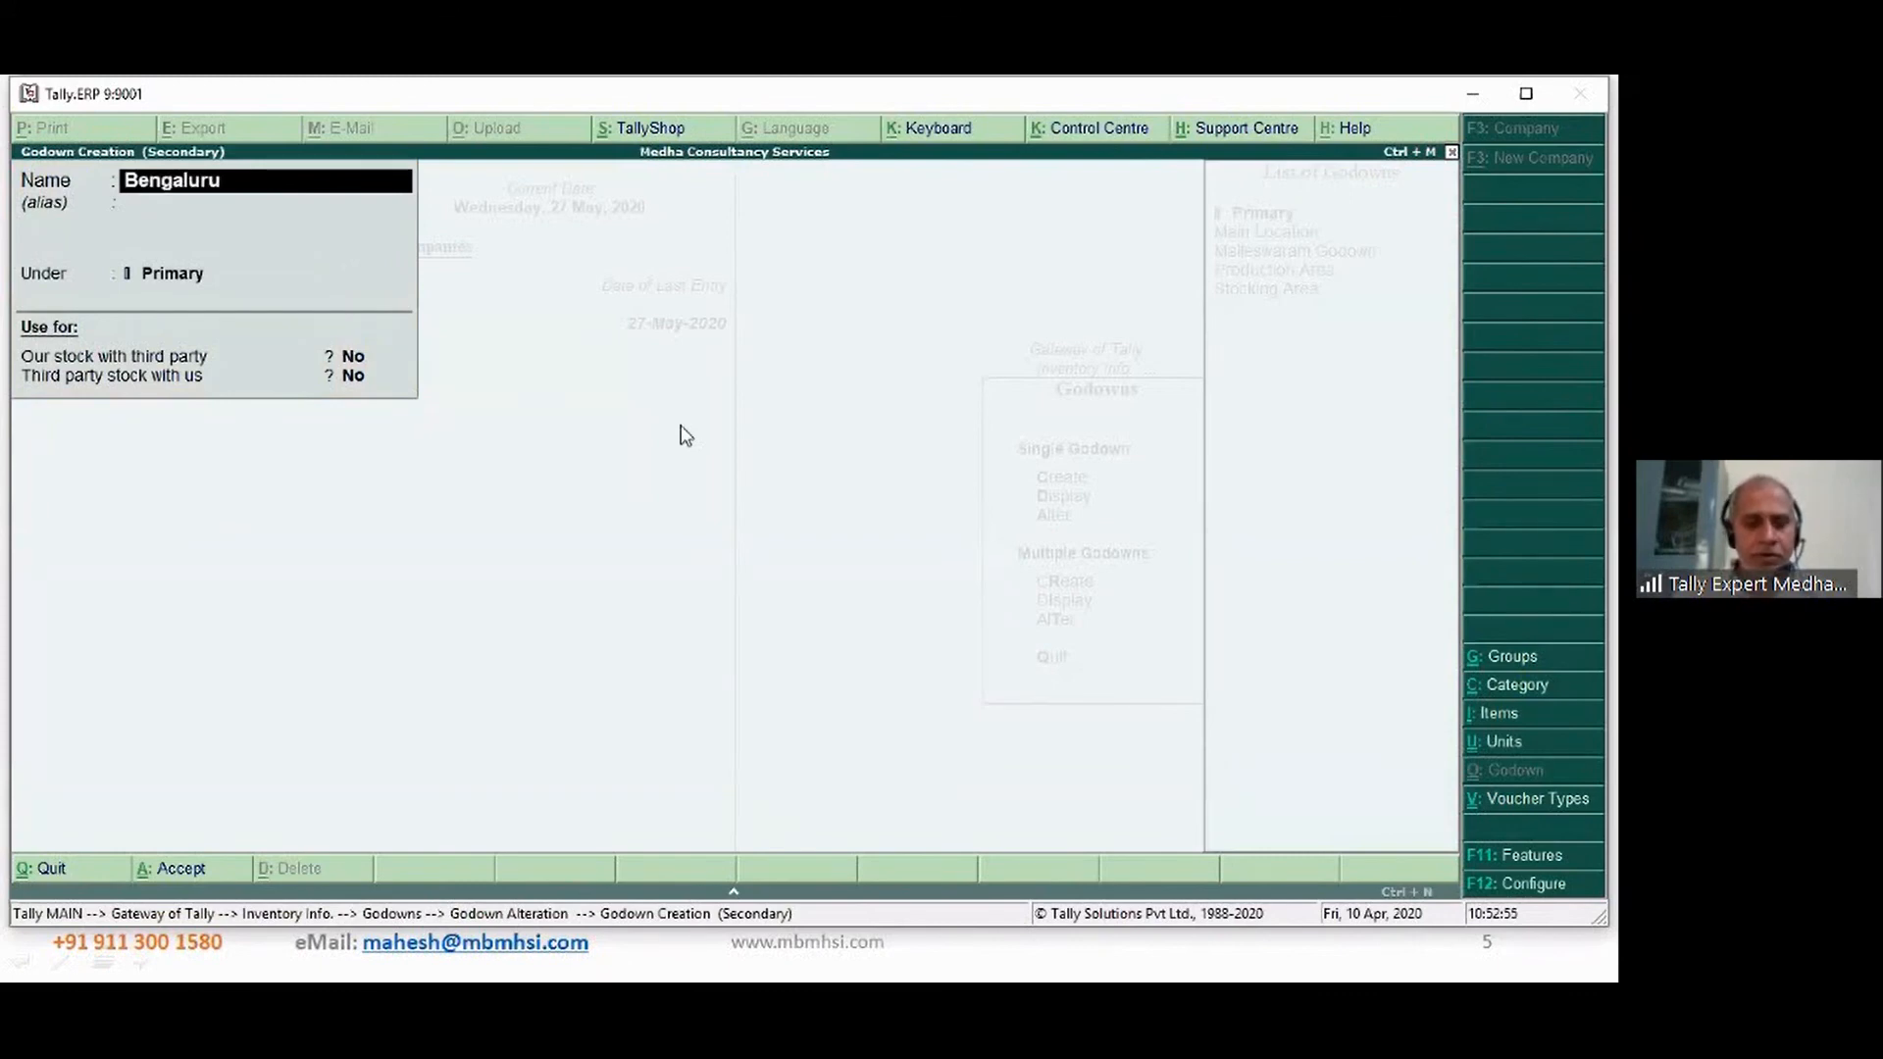
{"action": "type", "text": " Godown"}
{"action": "key", "text": "Return"}
{"action": "key", "text": "Return"}
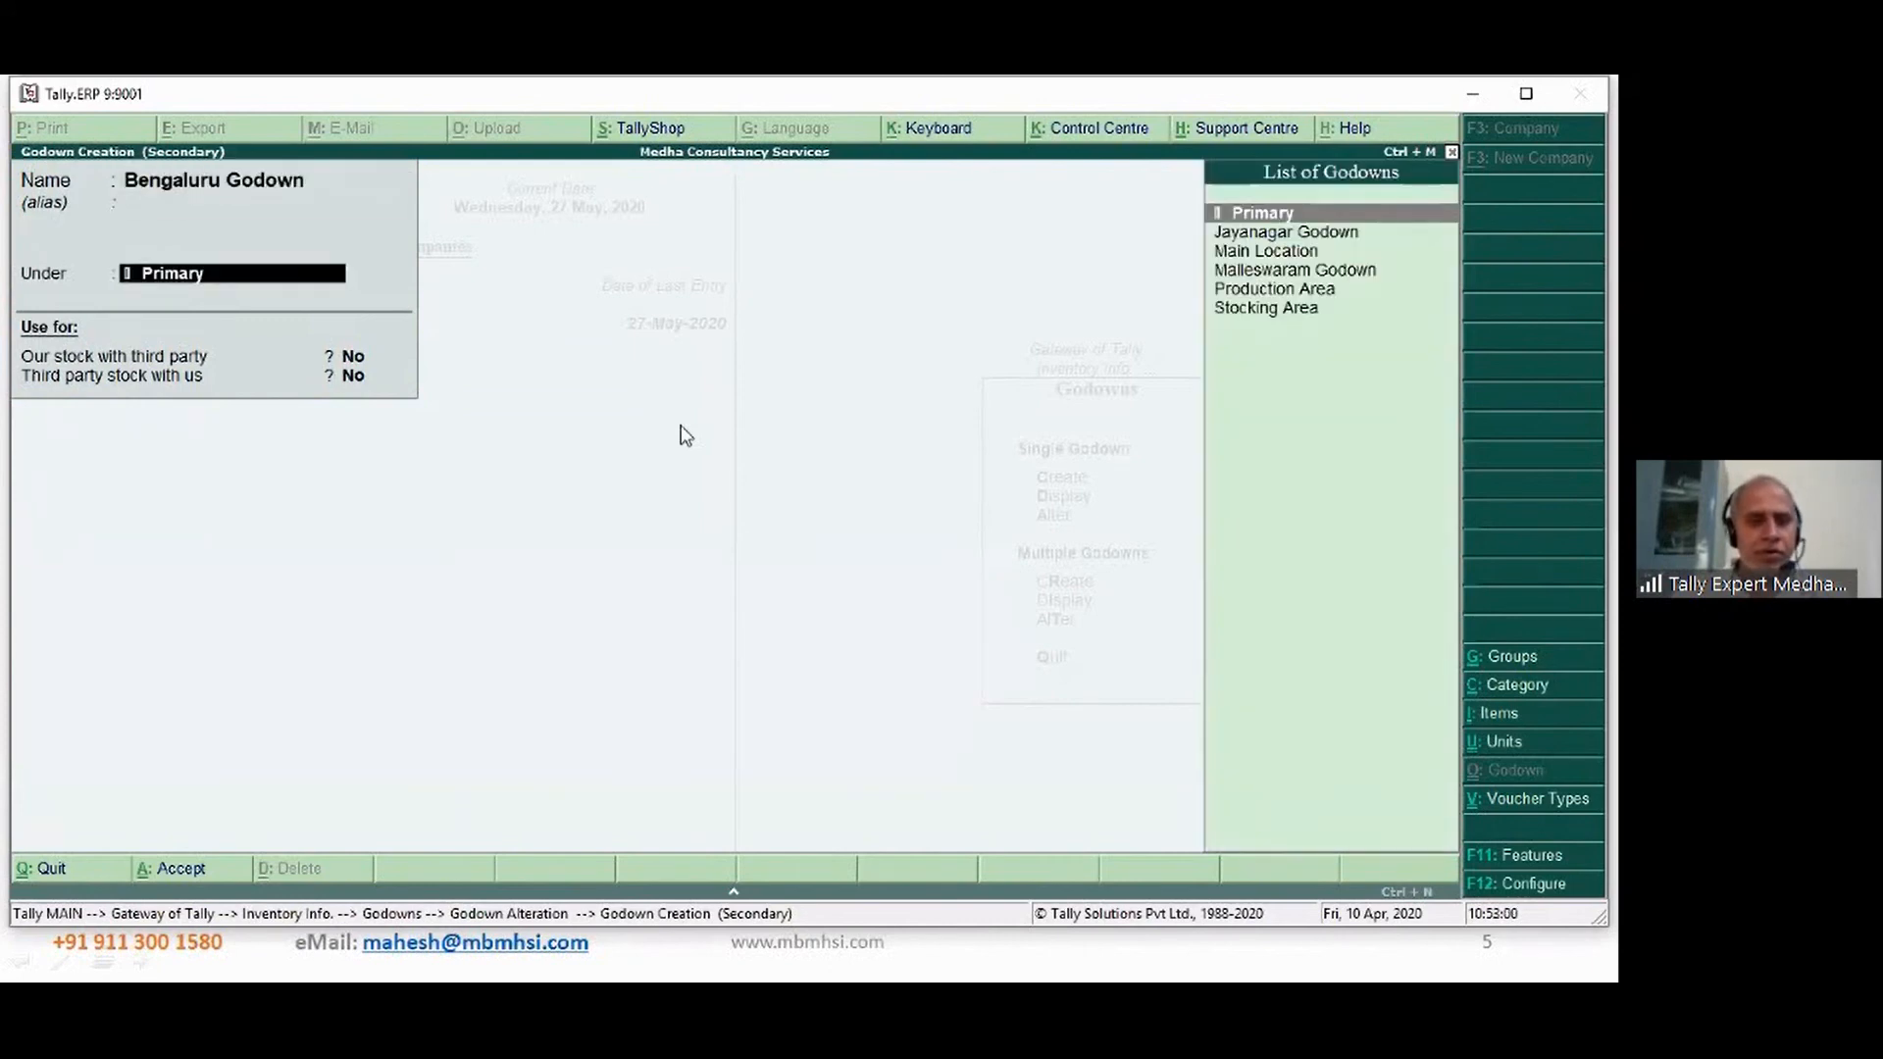
{"action": "key", "text": "Return"}
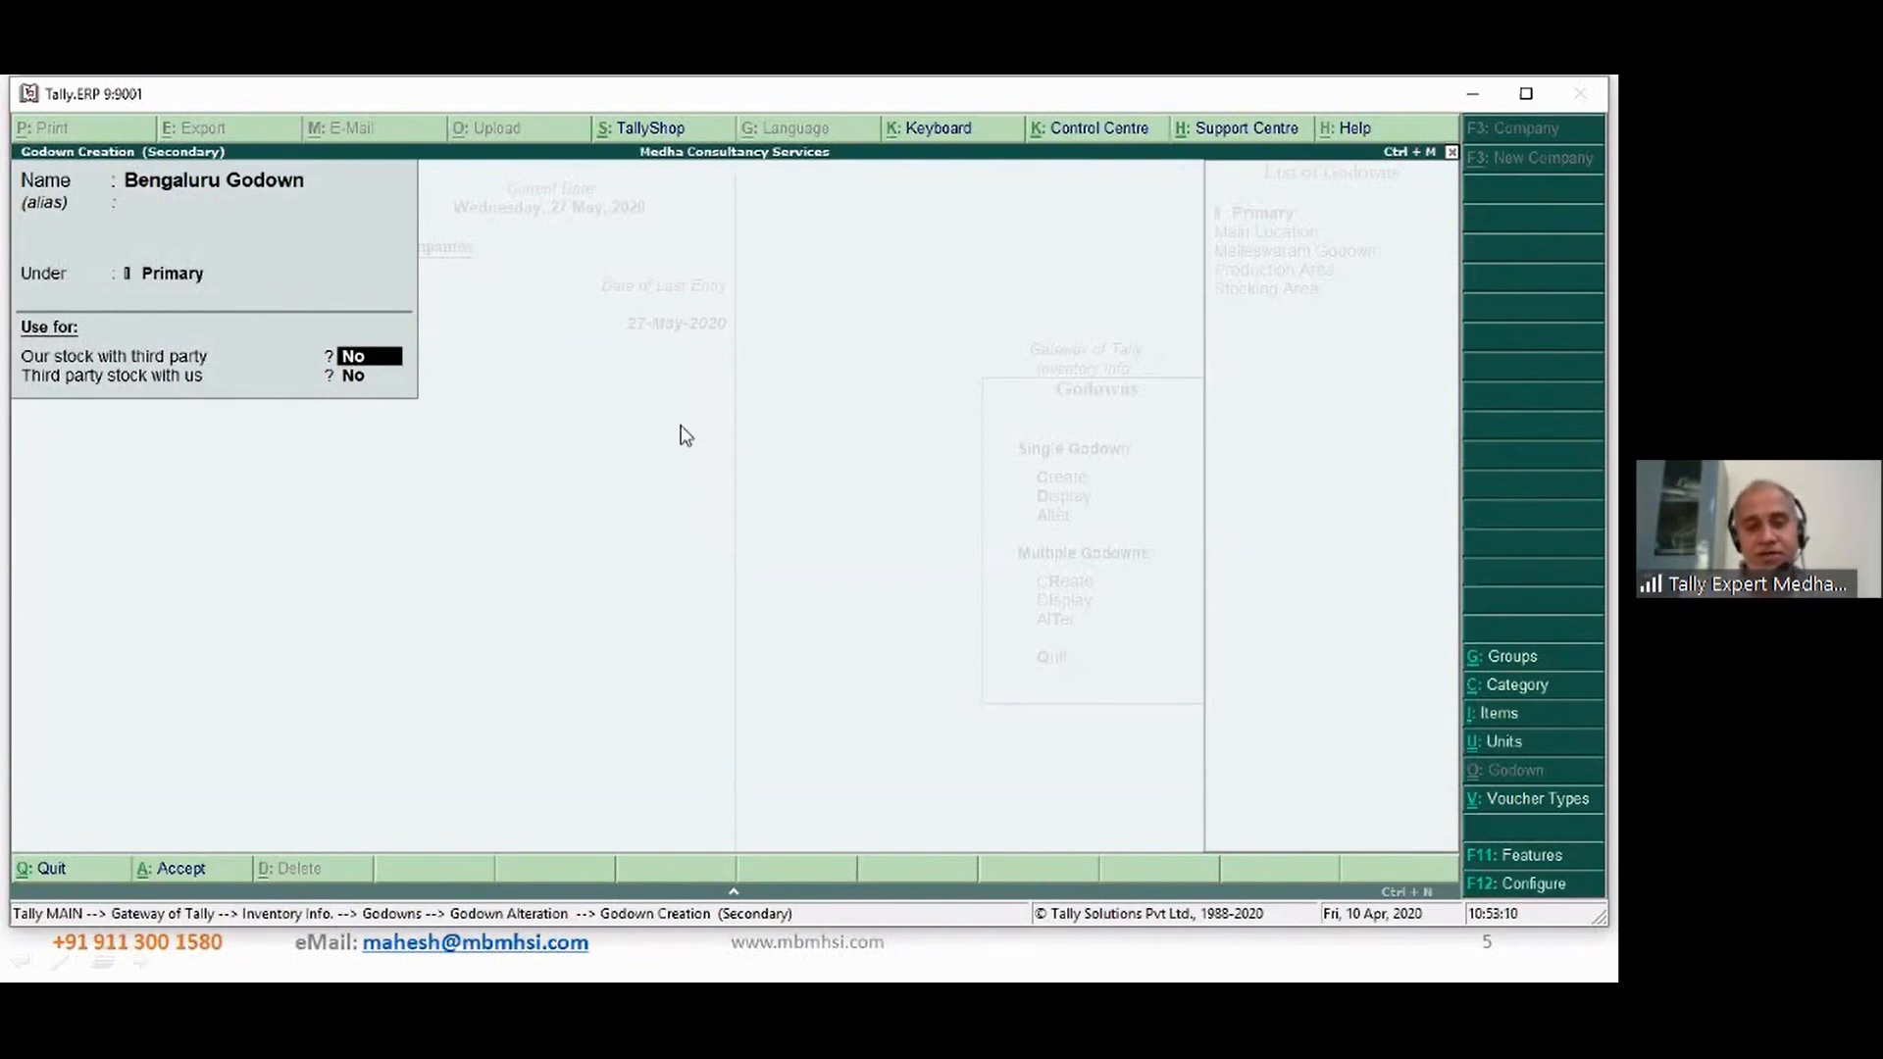
{"action": "key", "text": "Return"}
{"action": "key", "text": "Return"}
{"action": "key", "text": "Return"}
- Save Jayanagar Godown with Bengaluru Godown as its parent
{"action": "key", "text": "Return"}
{"action": "key", "text": "Return"}
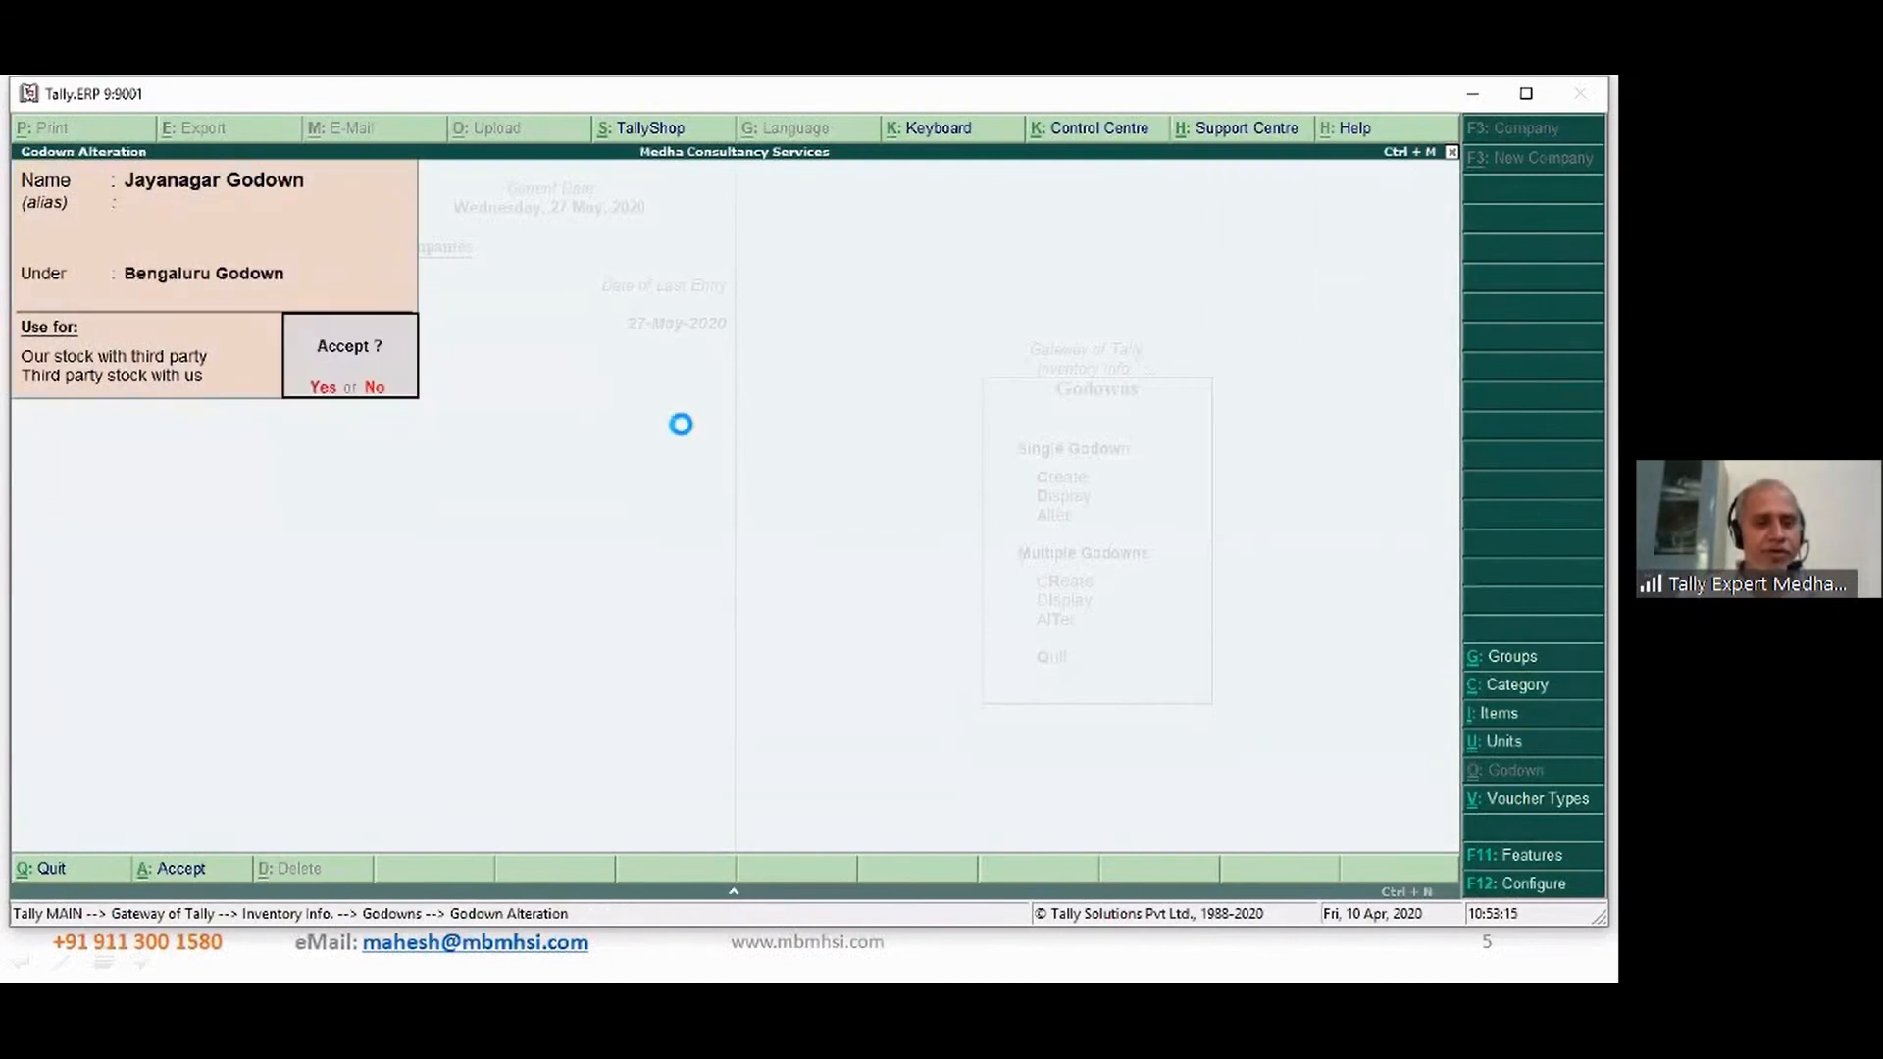
{"action": "key", "text": "Return"}
- Alter Malleswaram Godown so it falls under Bengaluru Godown, save it, and return to the Gateway of Tally
{"action": "key", "text": "Down"}
{"action": "key", "text": "Down"}
{"action": "key", "text": "Return"}
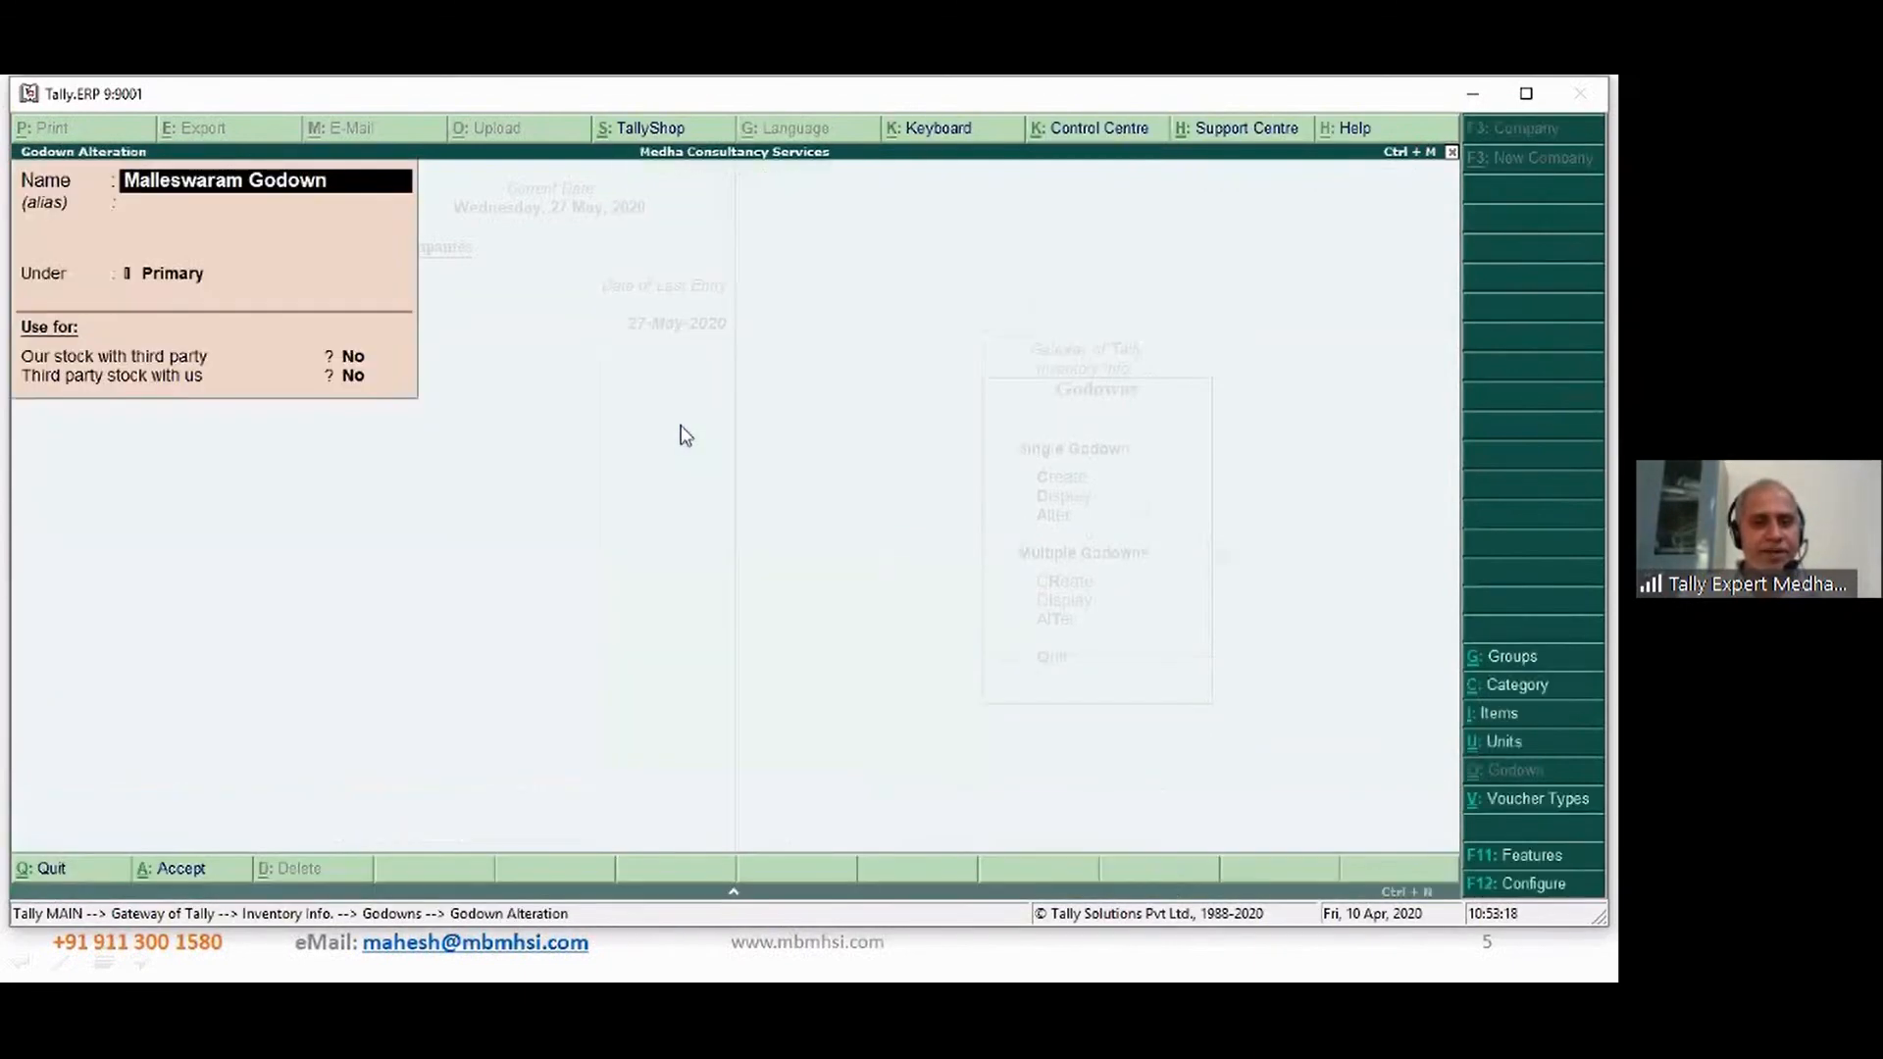
{"action": "key", "text": "Return"}
{"action": "key", "text": "Down"}
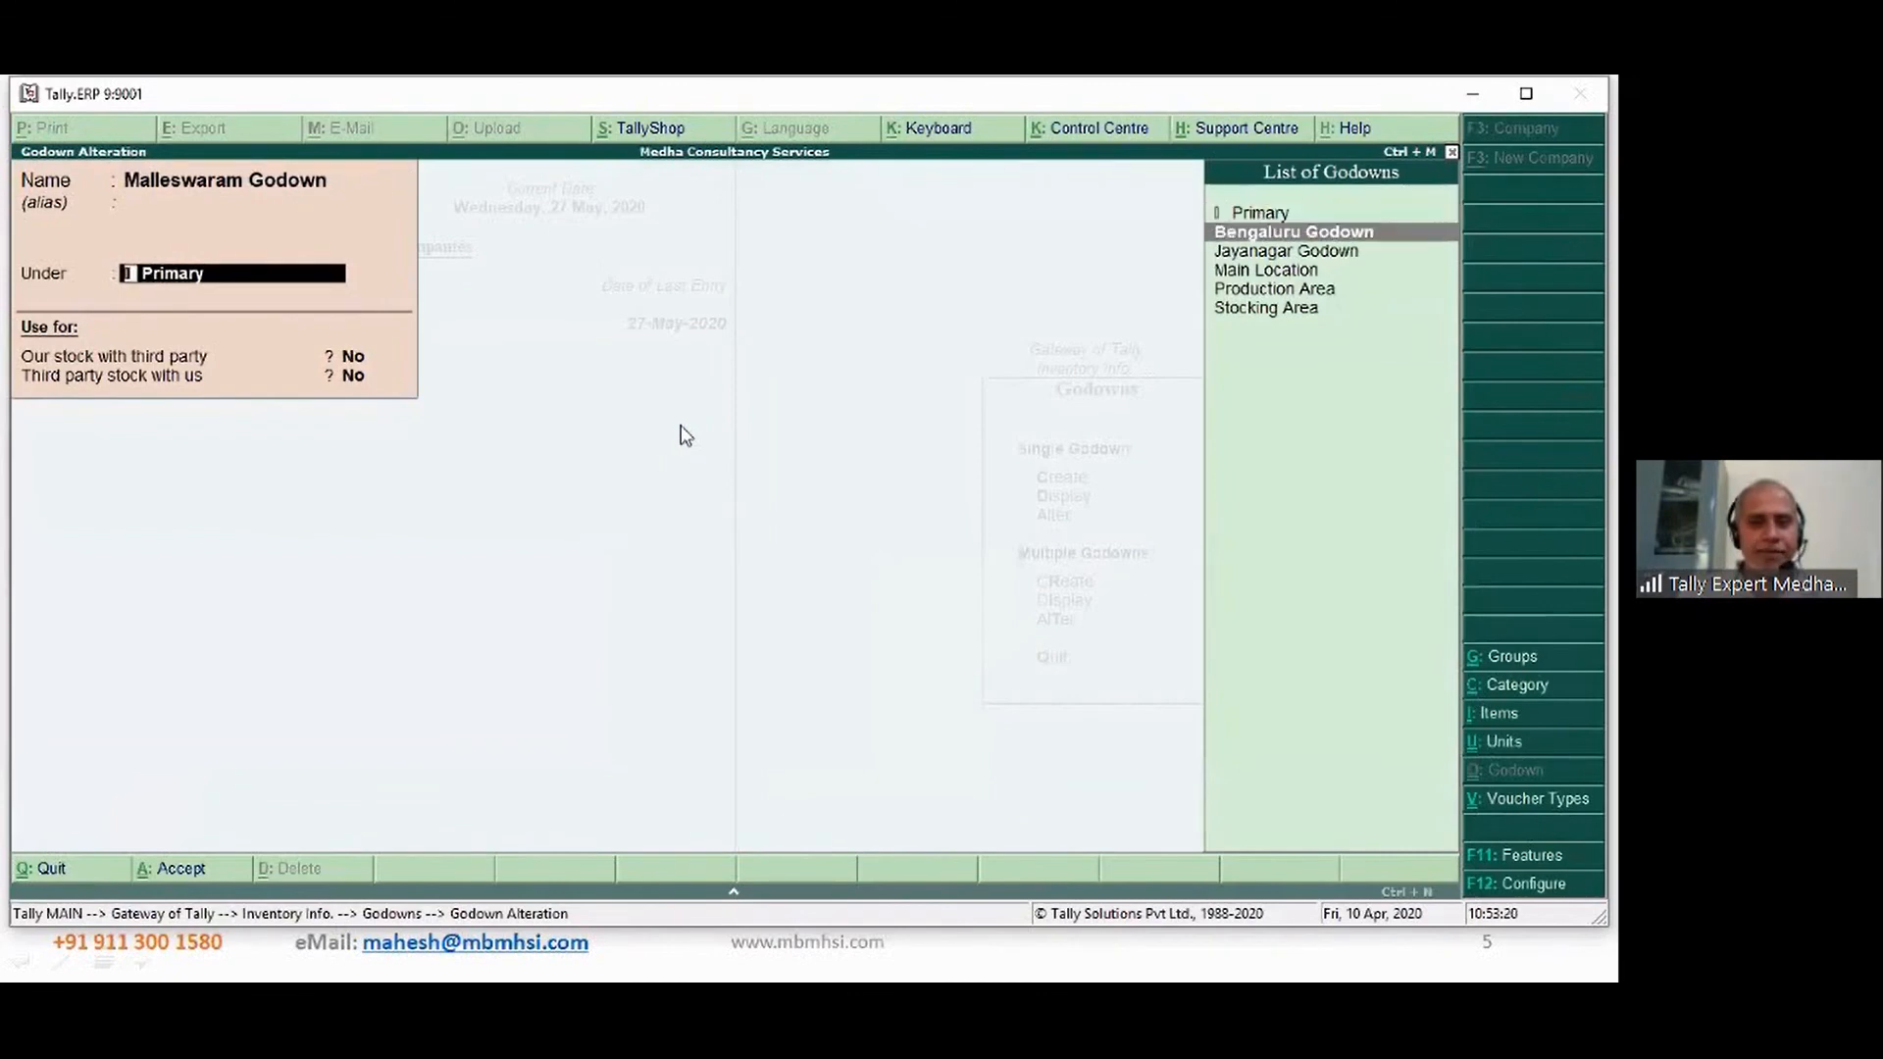
{"action": "key", "text": "Return"}
{"action": "key", "text": "Return"}
{"action": "key", "text": "Return"}
{"action": "key", "text": "Return"}
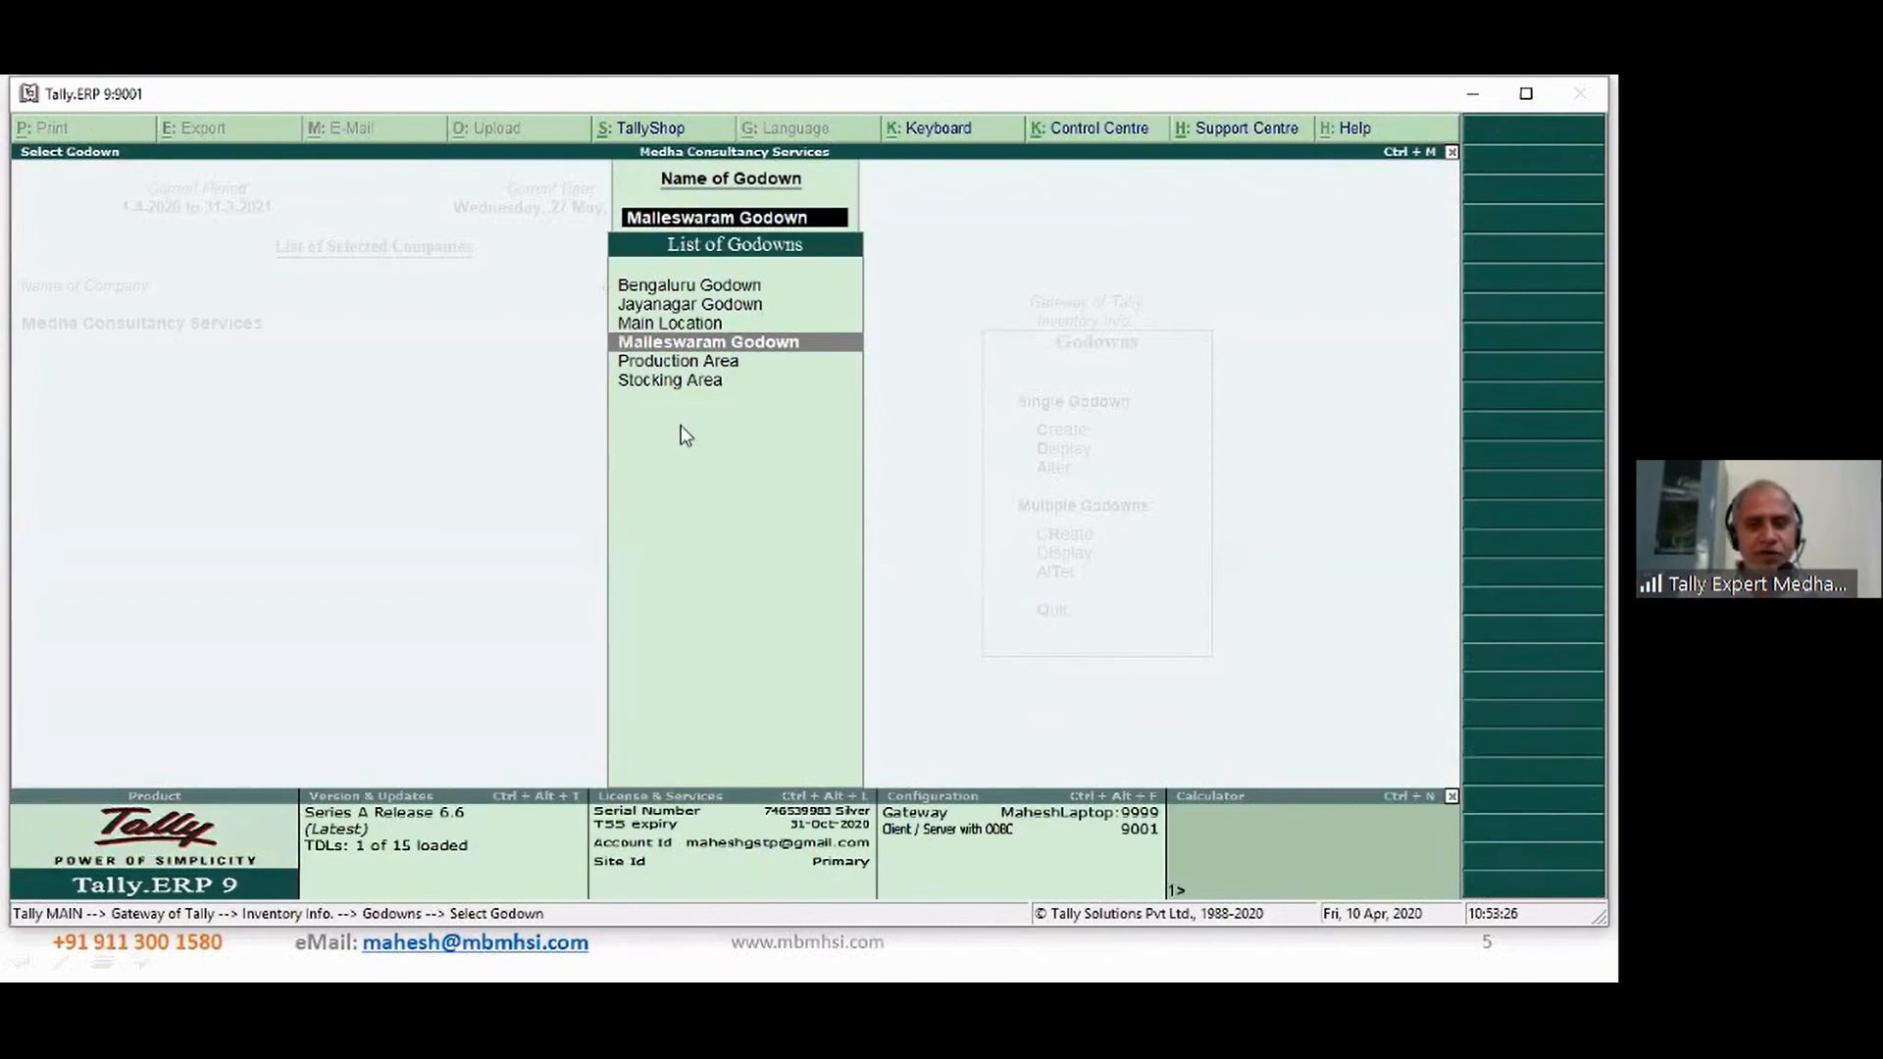
{"action": "key", "text": "Escape"}
{"action": "key", "text": "Escape"}
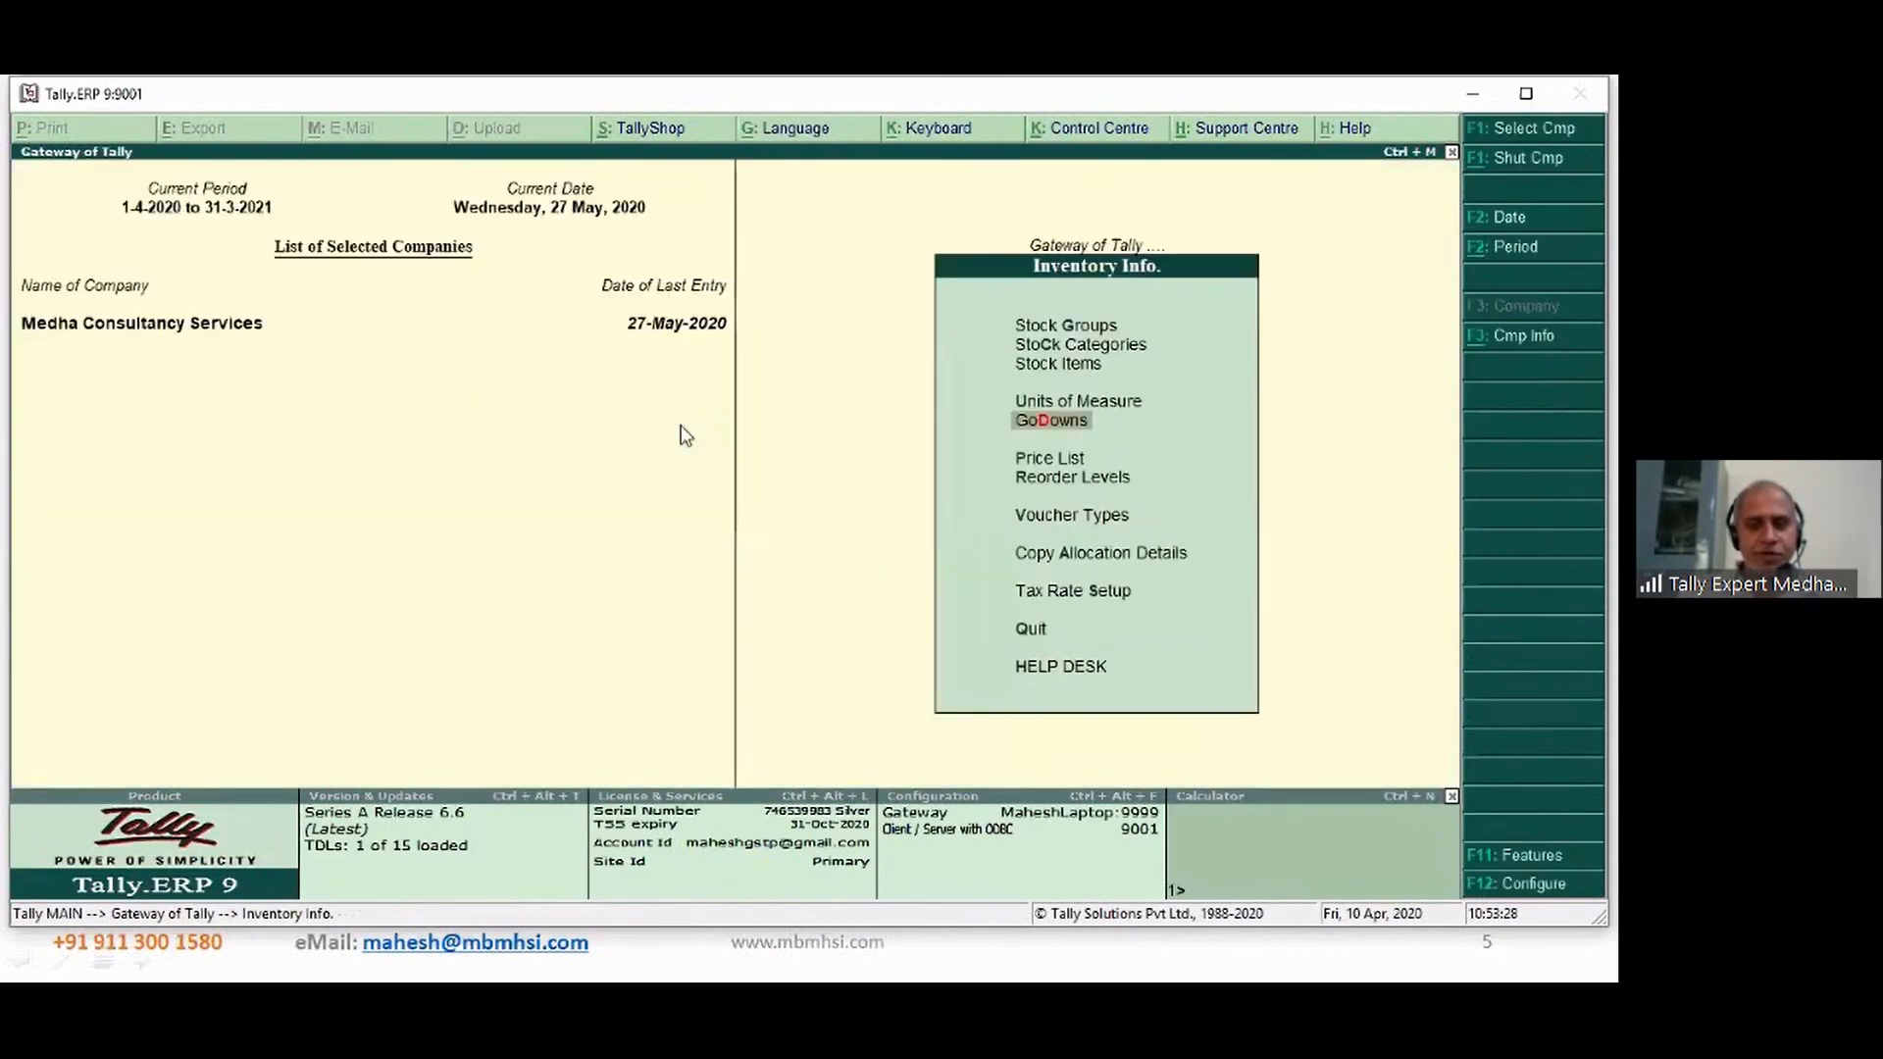
{"action": "key", "text": "Escape"}
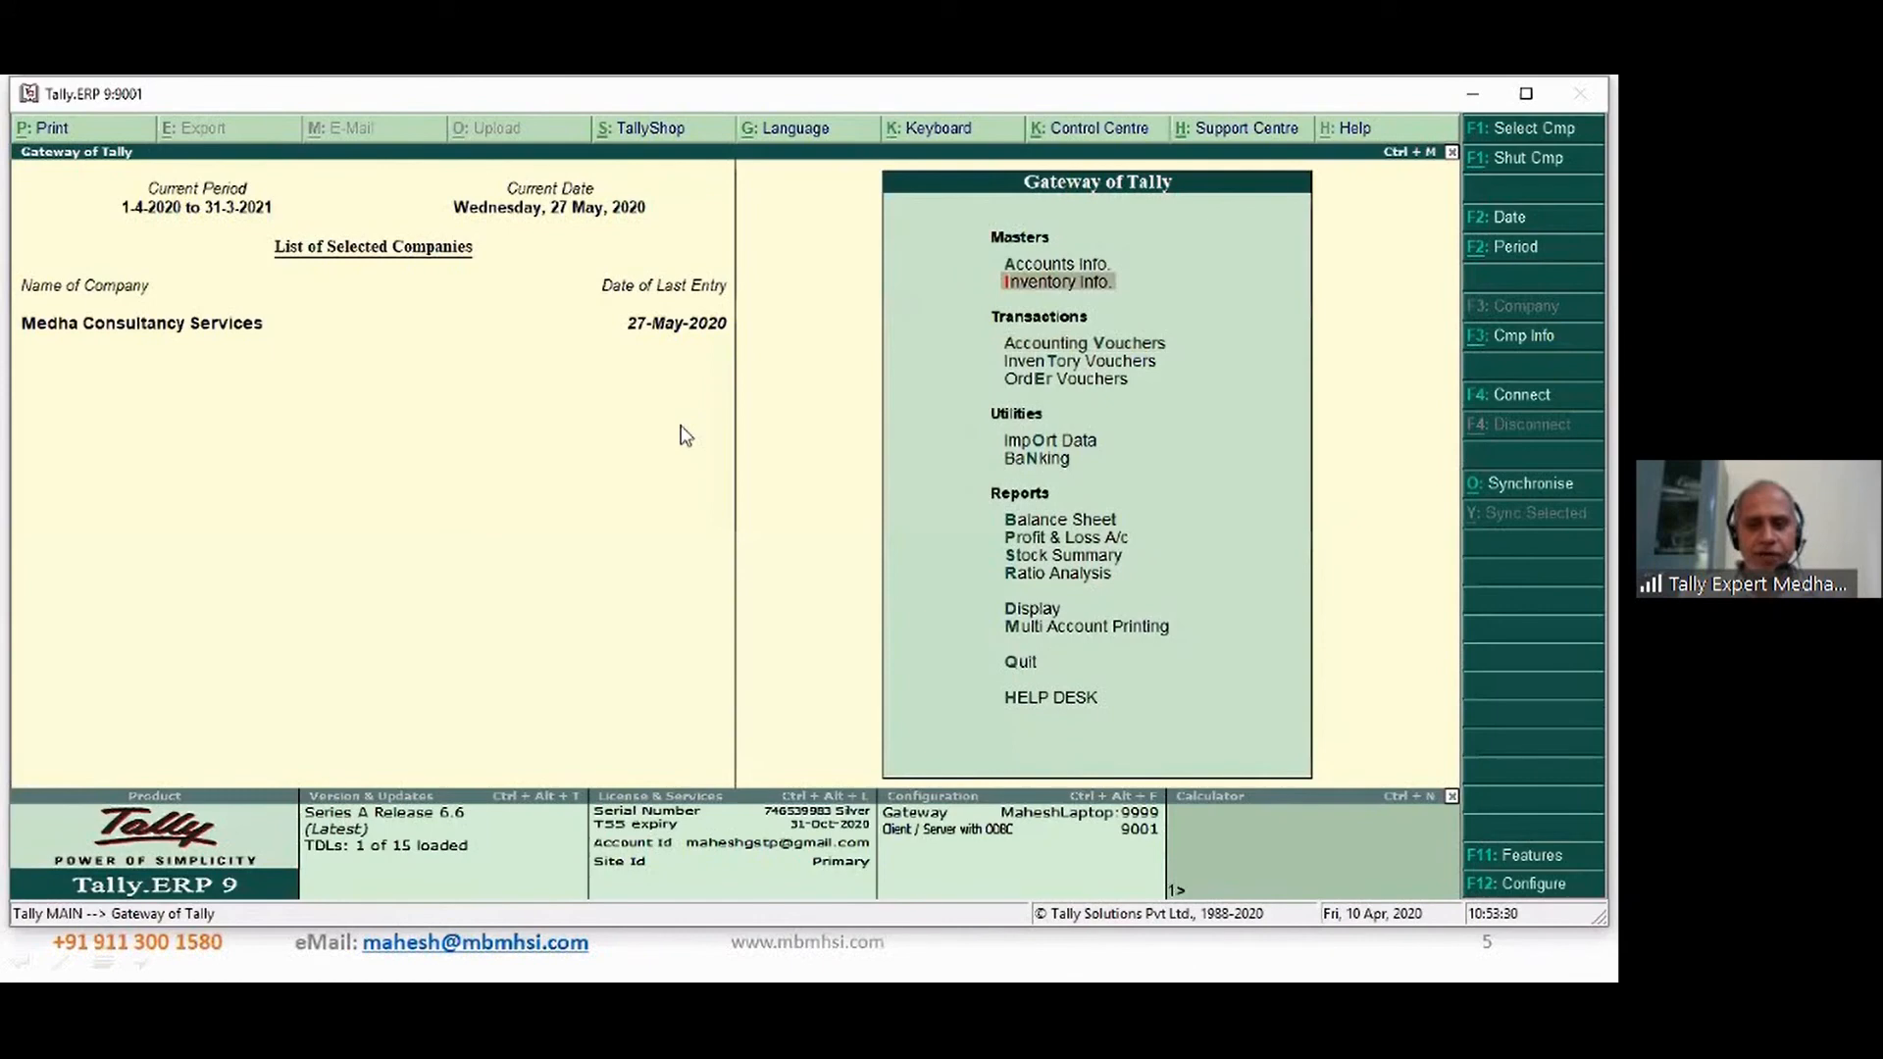
- Display the inventory statement for godowns, choosing Bengaluru Godown for the summary
{"action": "key", "text": "Up"}
{"action": "key", "text": "Up"}
{"action": "key", "text": "Up"}
{"action": "key", "text": "Up"}
{"action": "key", "text": "Return"}
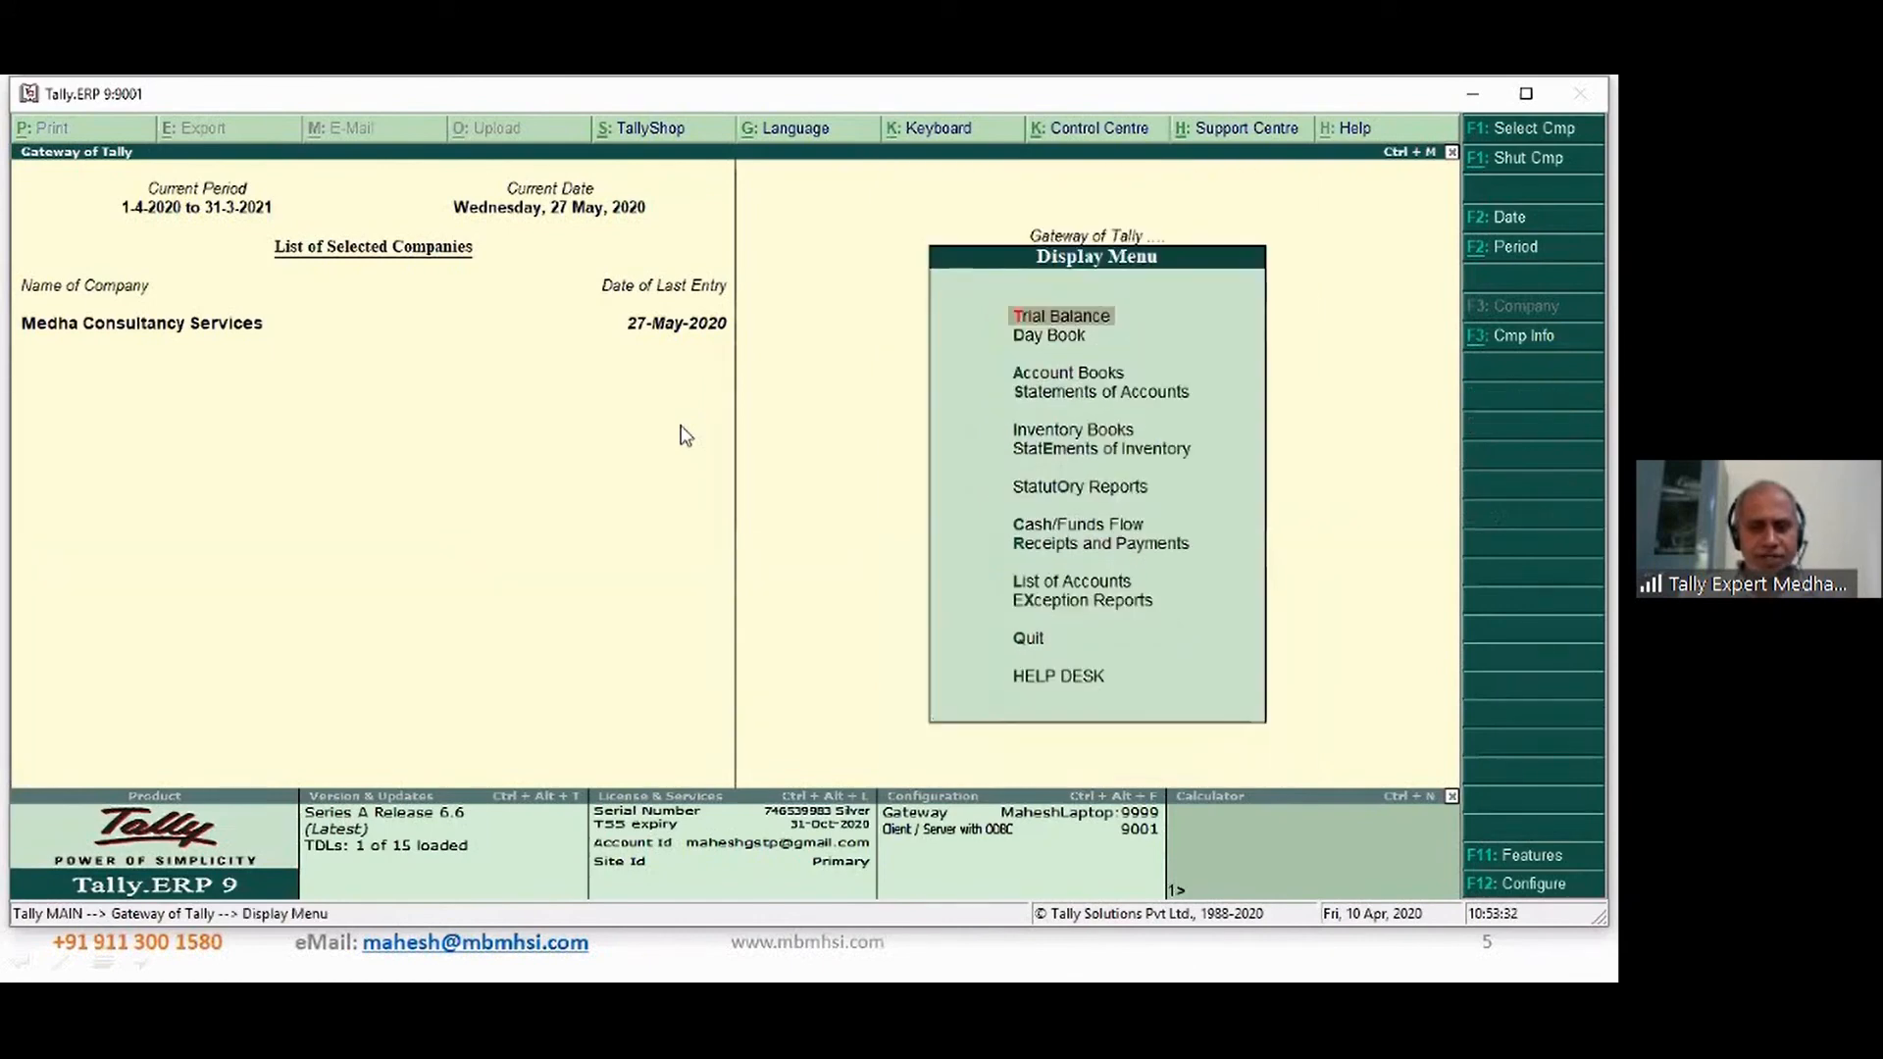
{"action": "key", "text": "Down"}
{"action": "key", "text": "Down"}
{"action": "key", "text": "Down"}
{"action": "key", "text": "Down"}
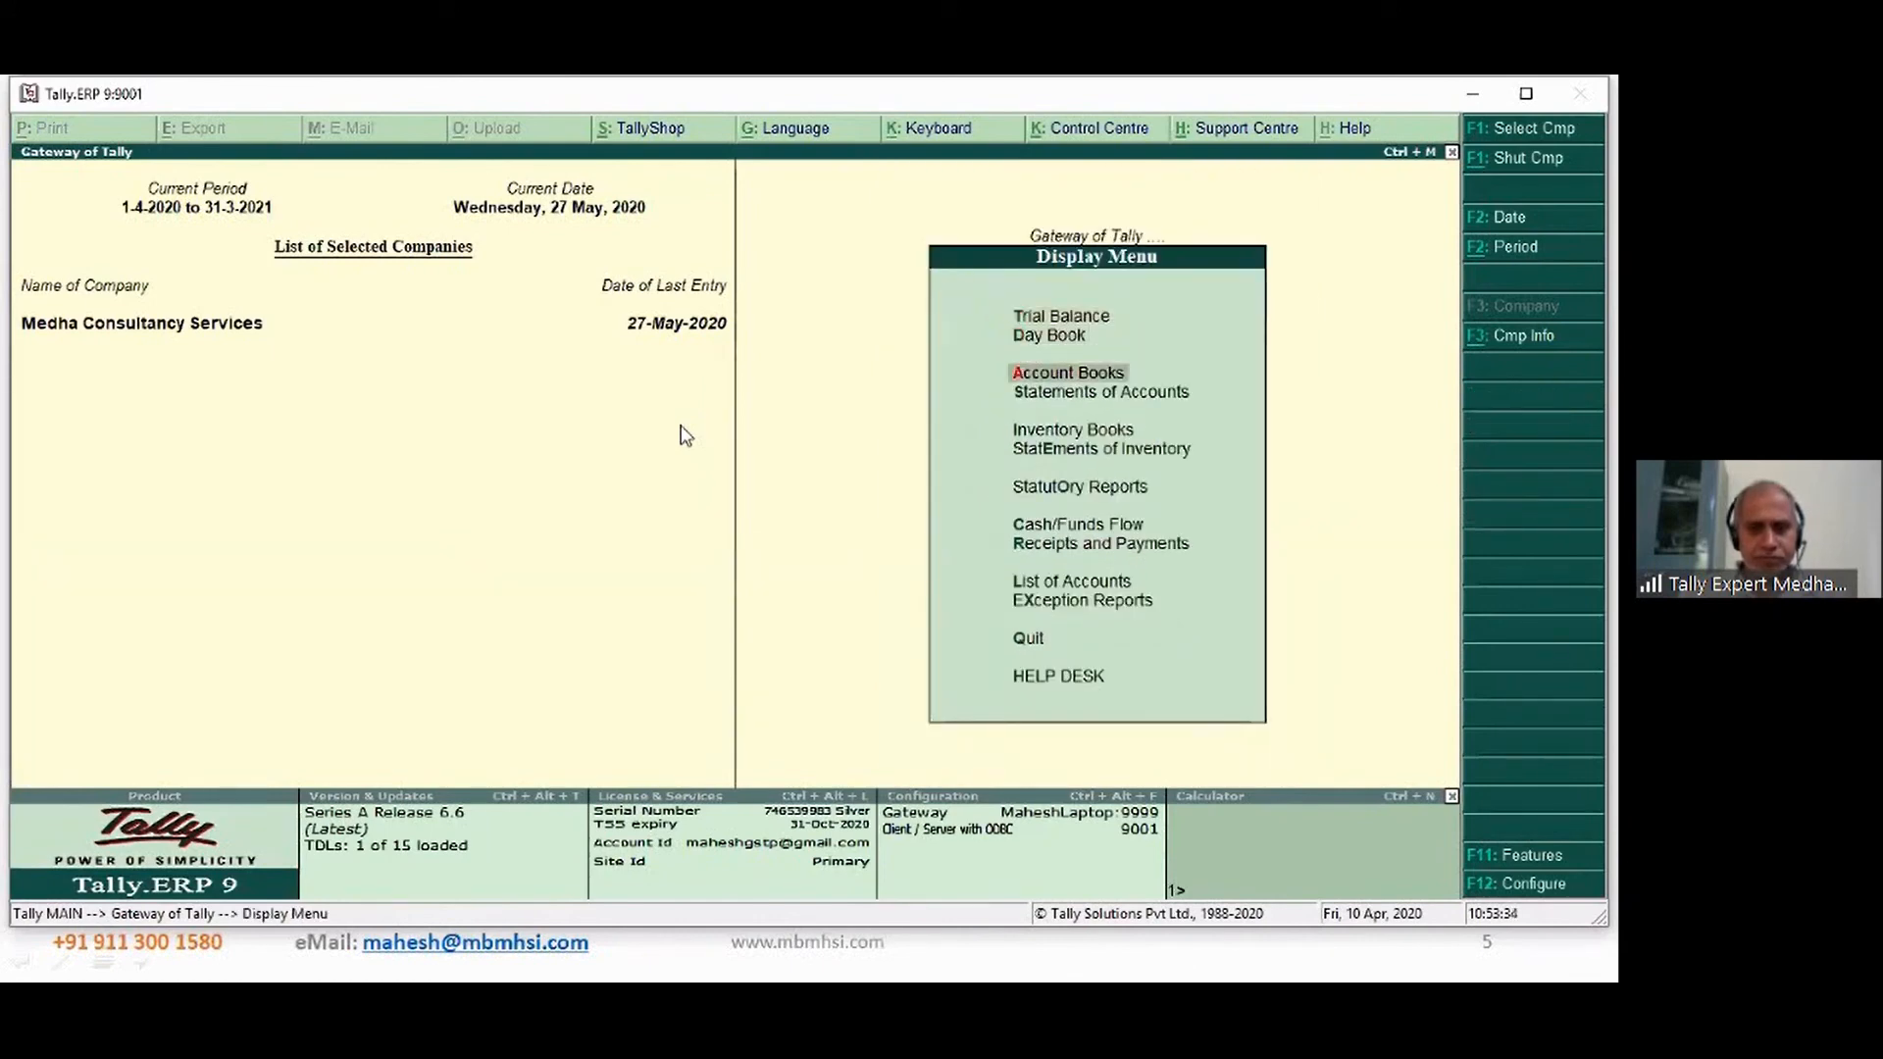
{"action": "key", "text": "Down"}
{"action": "key", "text": "Return"}
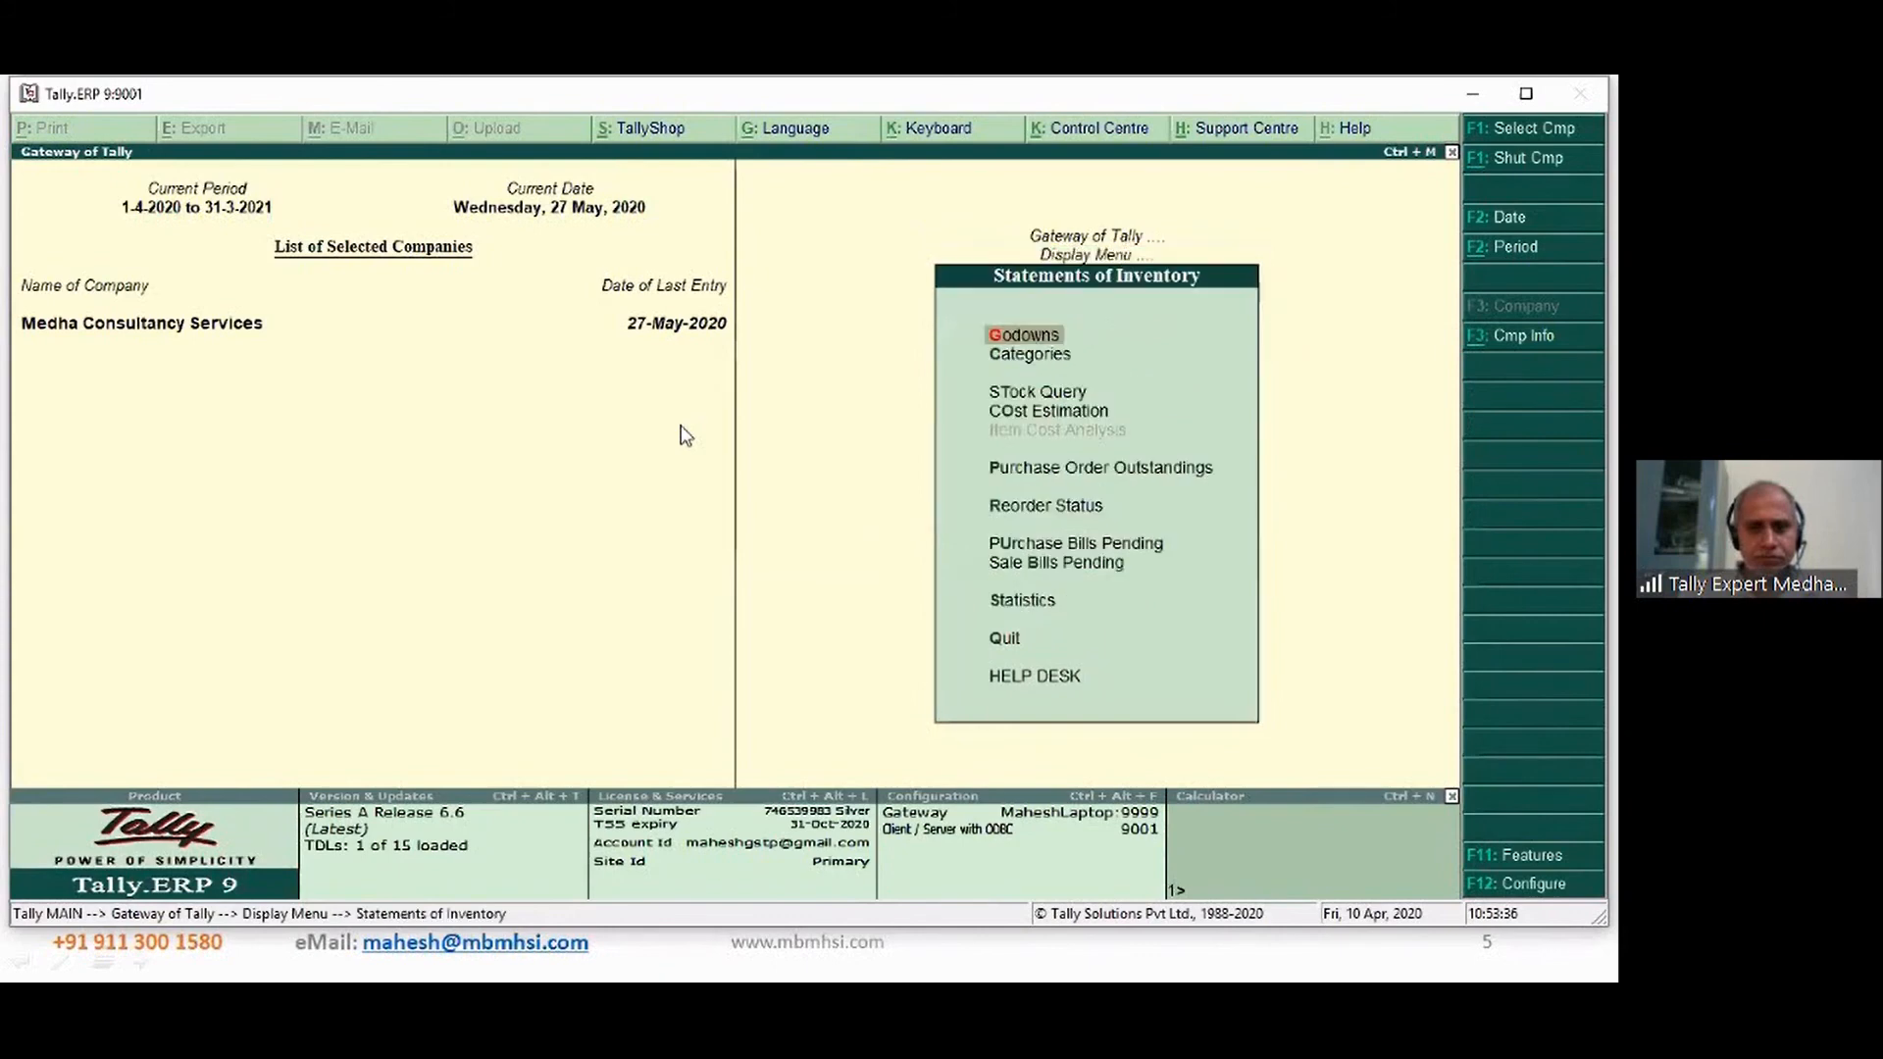
{"action": "key", "text": "Return"}
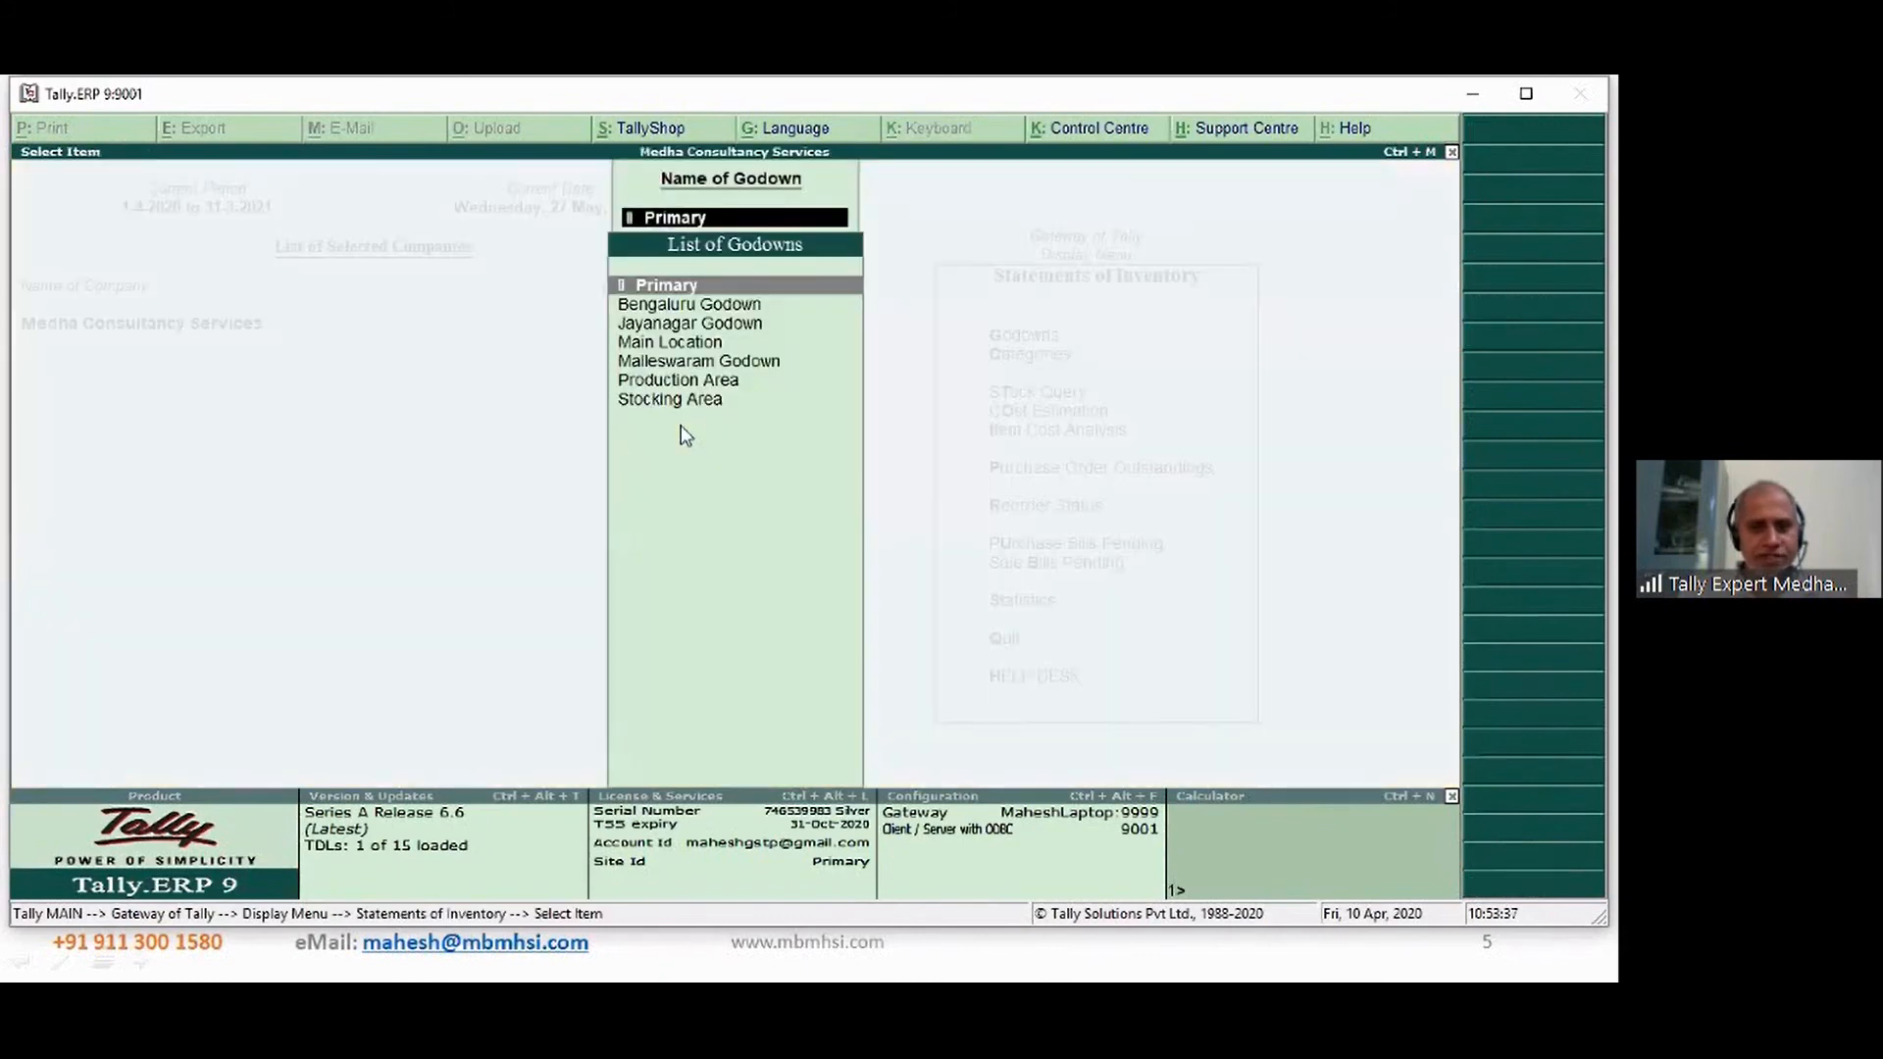
{"action": "key", "text": "Down"}
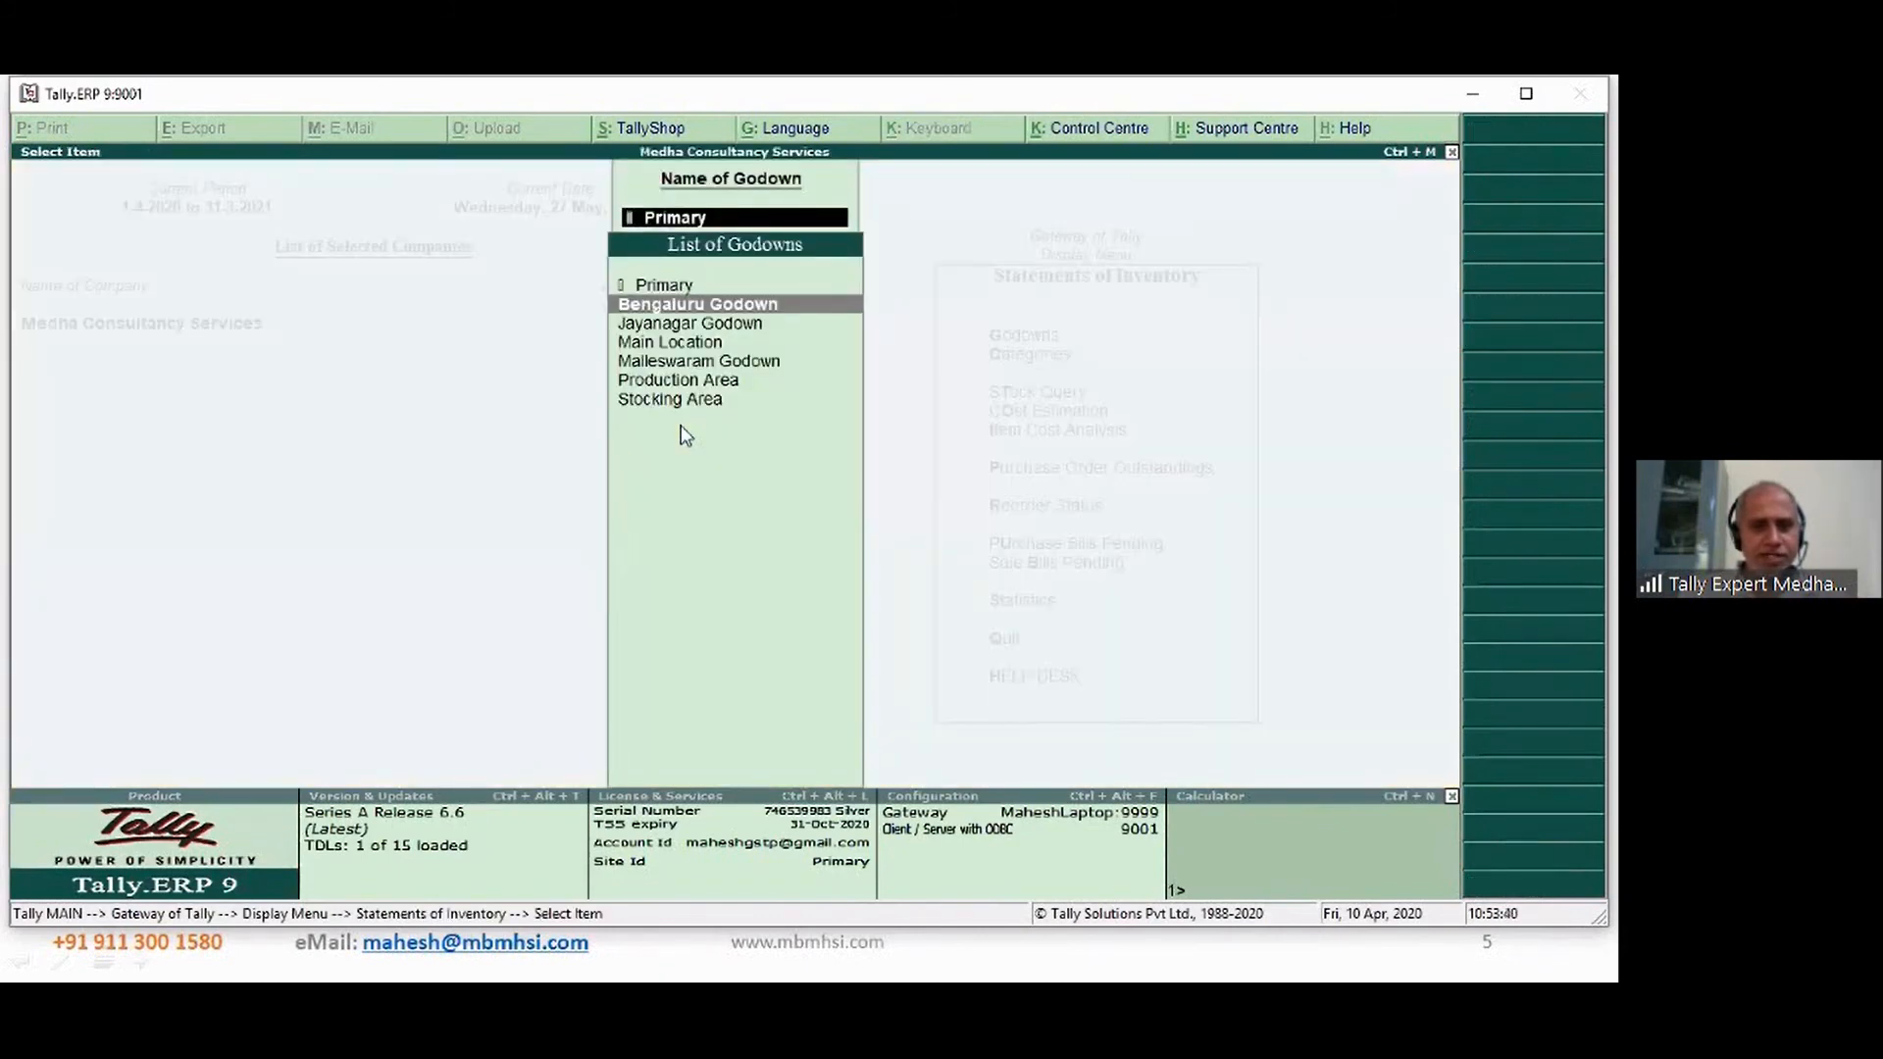
{"action": "key", "text": "Return"}
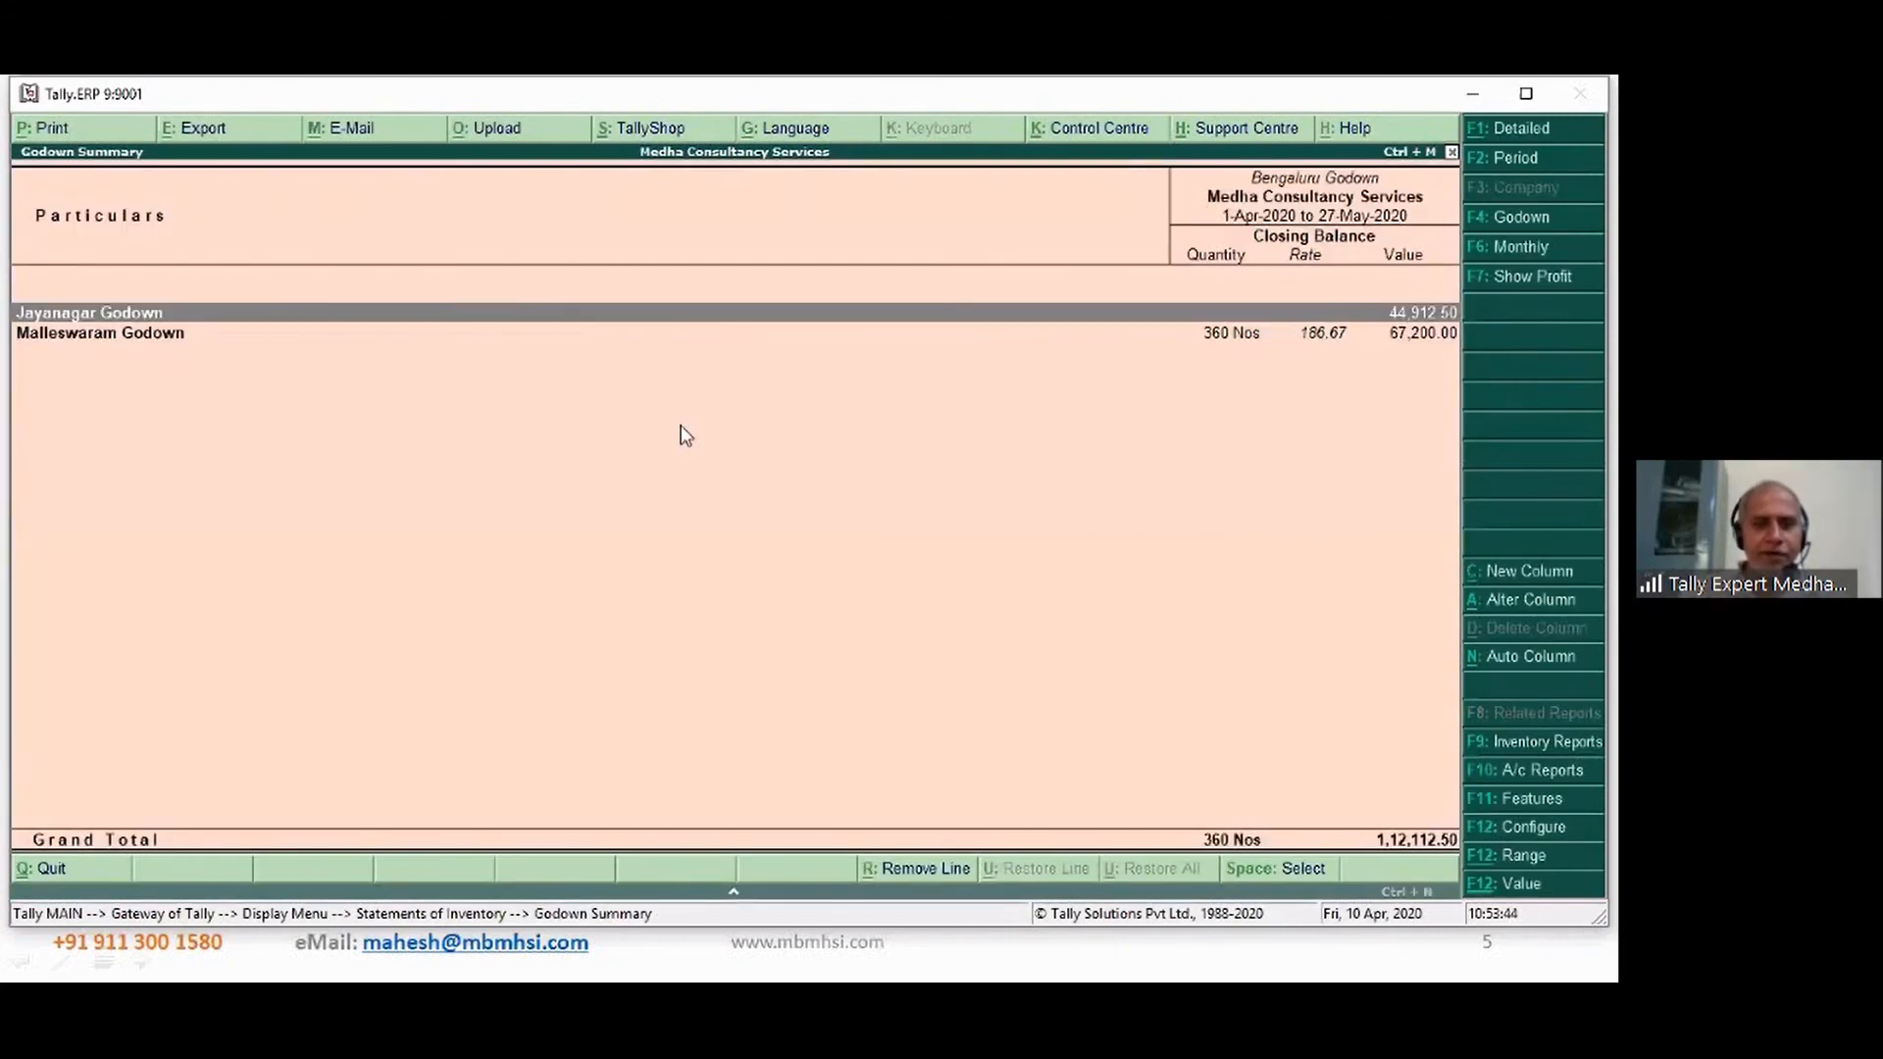
- Expand Jayanagar Godown and Malleswaram Godown in the Bengaluru Godown summary to examine their stock groups
{"action": "key", "text": "shift+Return"}
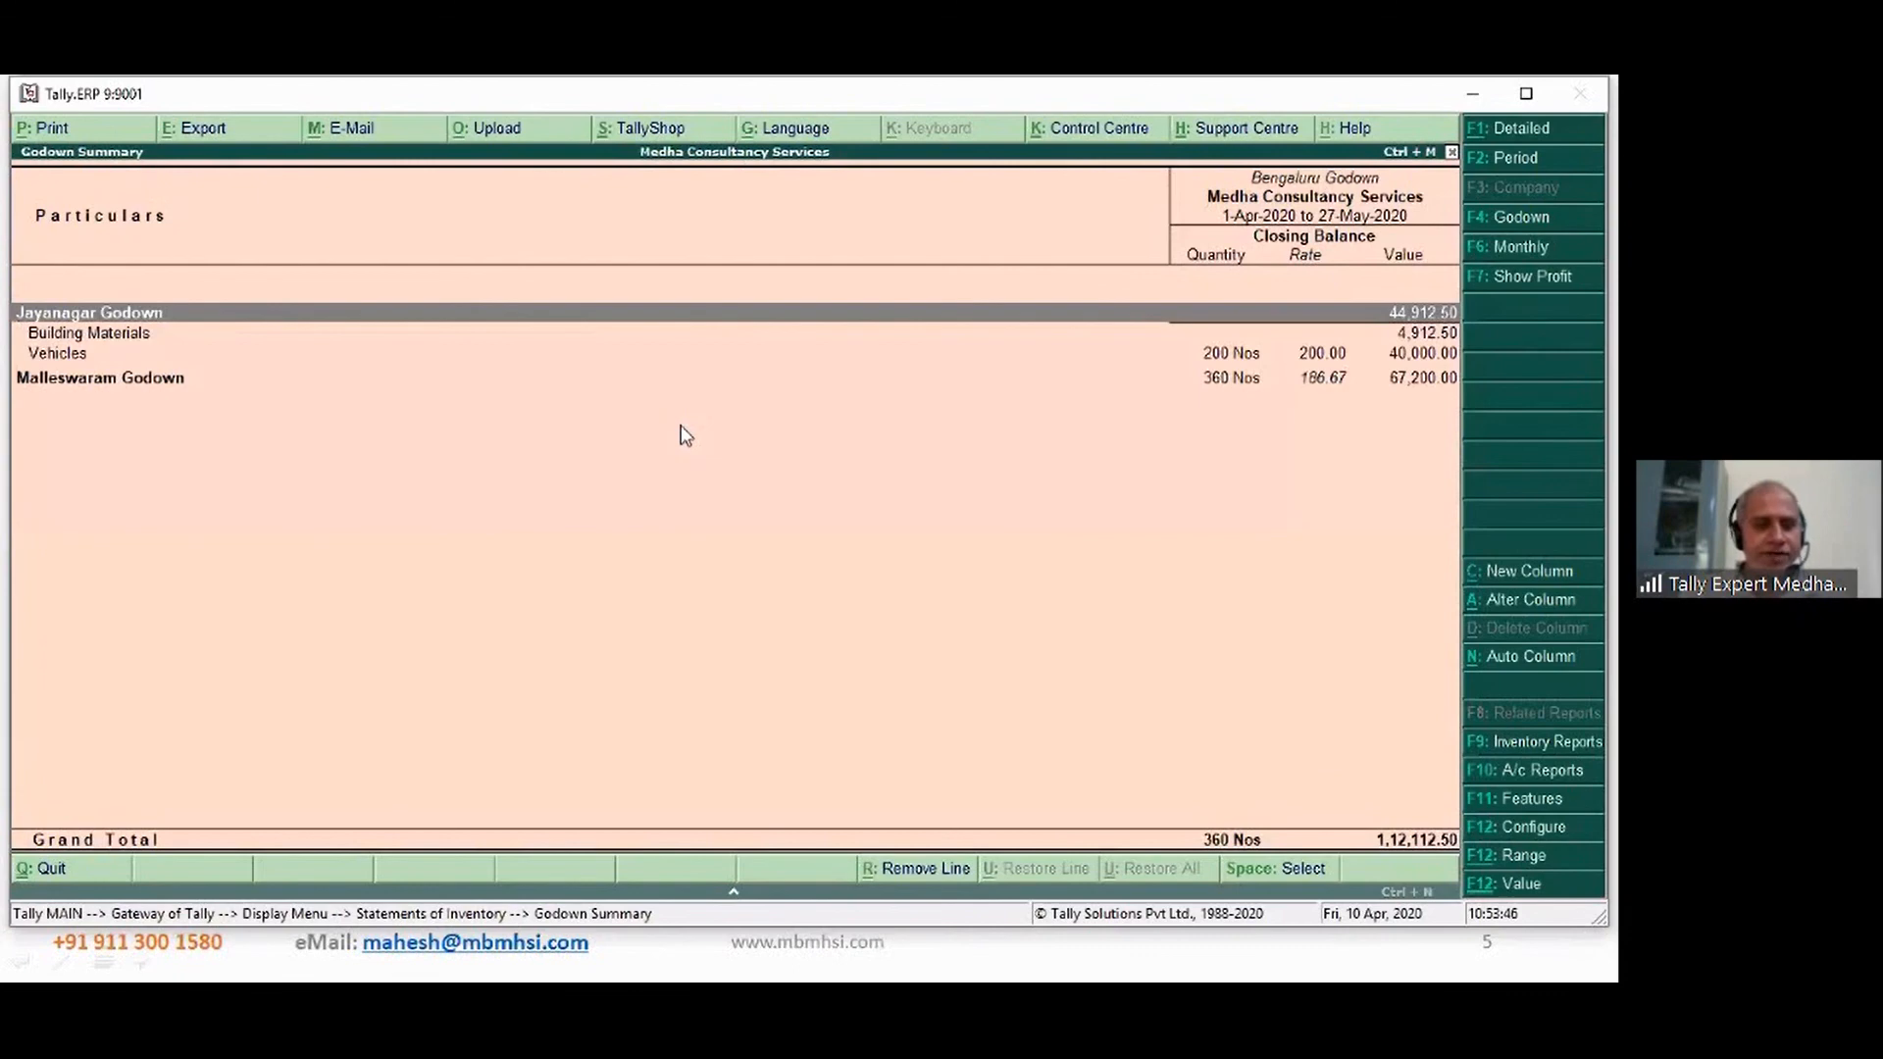
{"action": "key", "text": "Down"}
{"action": "key", "text": "Down"}
{"action": "key", "text": "Down"}
{"action": "key", "text": "shift+Return"}
{"action": "key", "text": "Down"}
{"action": "key", "text": "Down"}
{"action": "key", "text": "Up"}
{"action": "key", "text": "Up"}
{"action": "key", "text": "Up"}
{"action": "key", "text": "Up"}
{"action": "key", "text": "Up"}
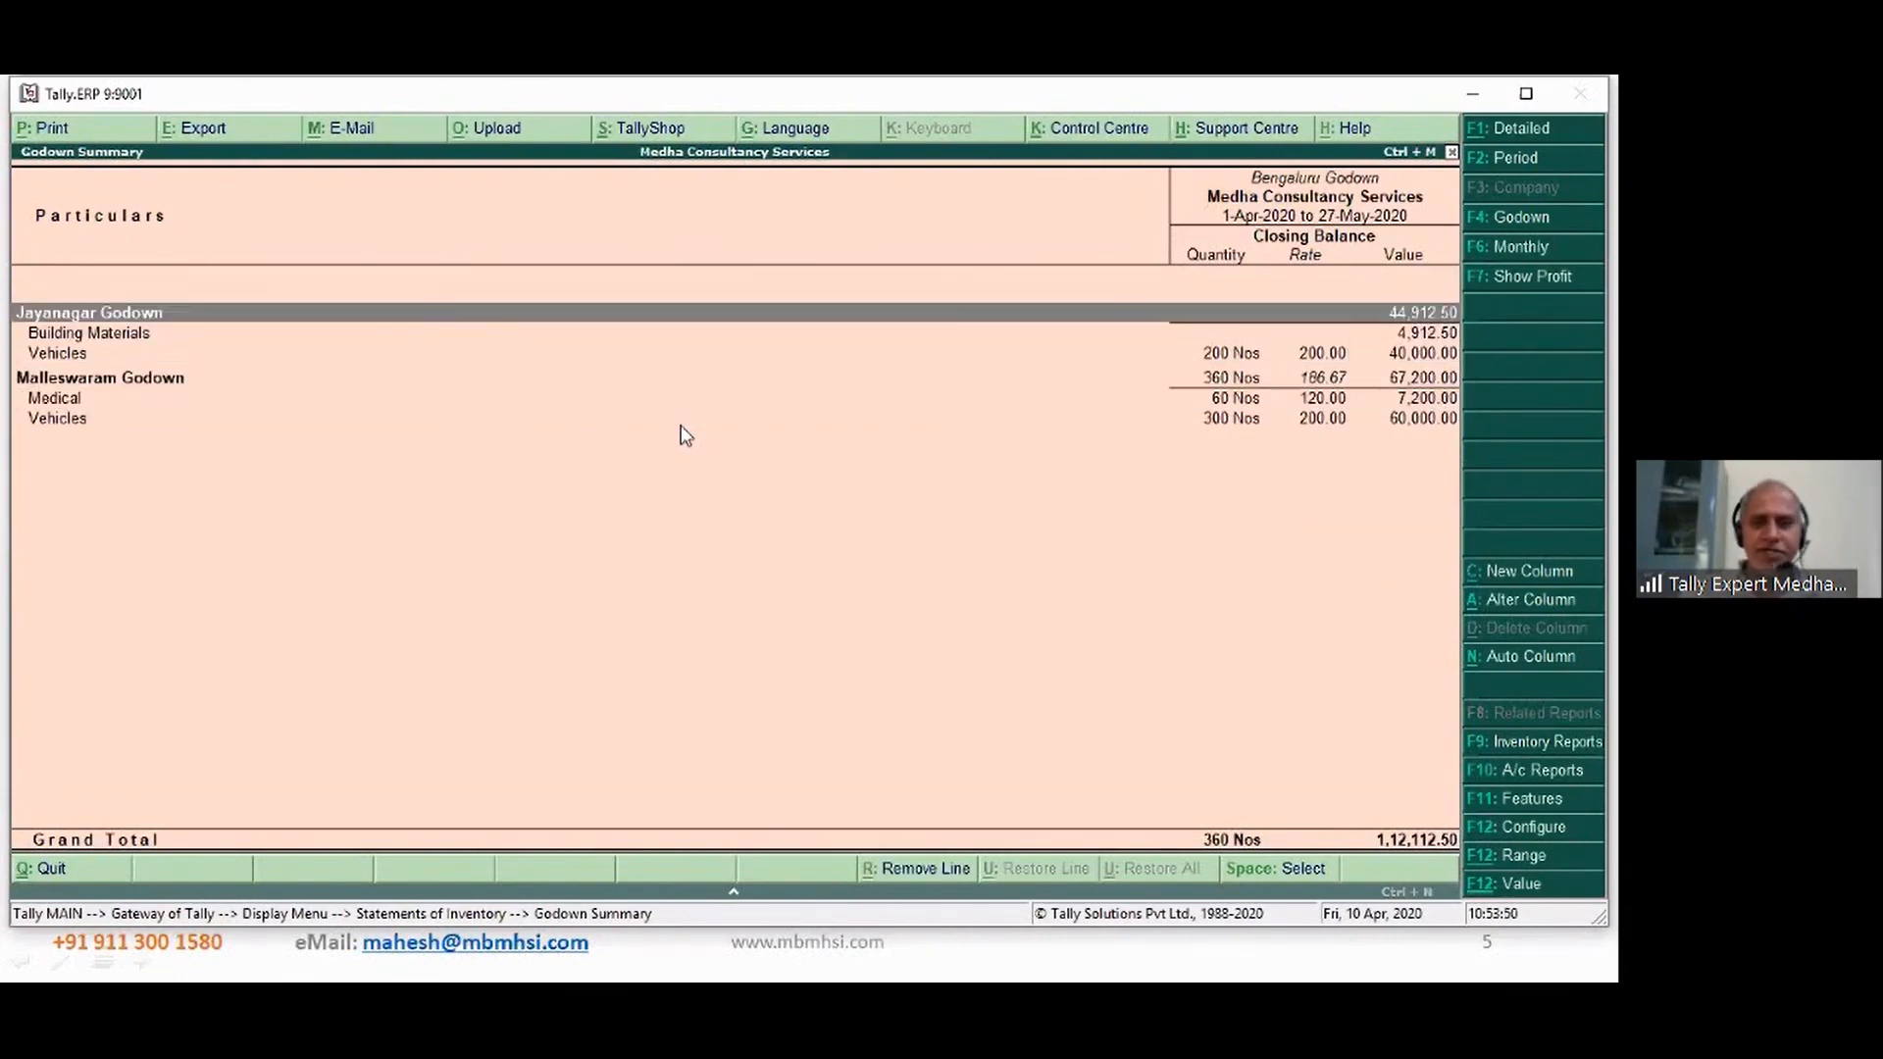
- Switch the Godown Summary to Malleswaram Godown to view its own stock
{"action": "key", "text": "Escape"}
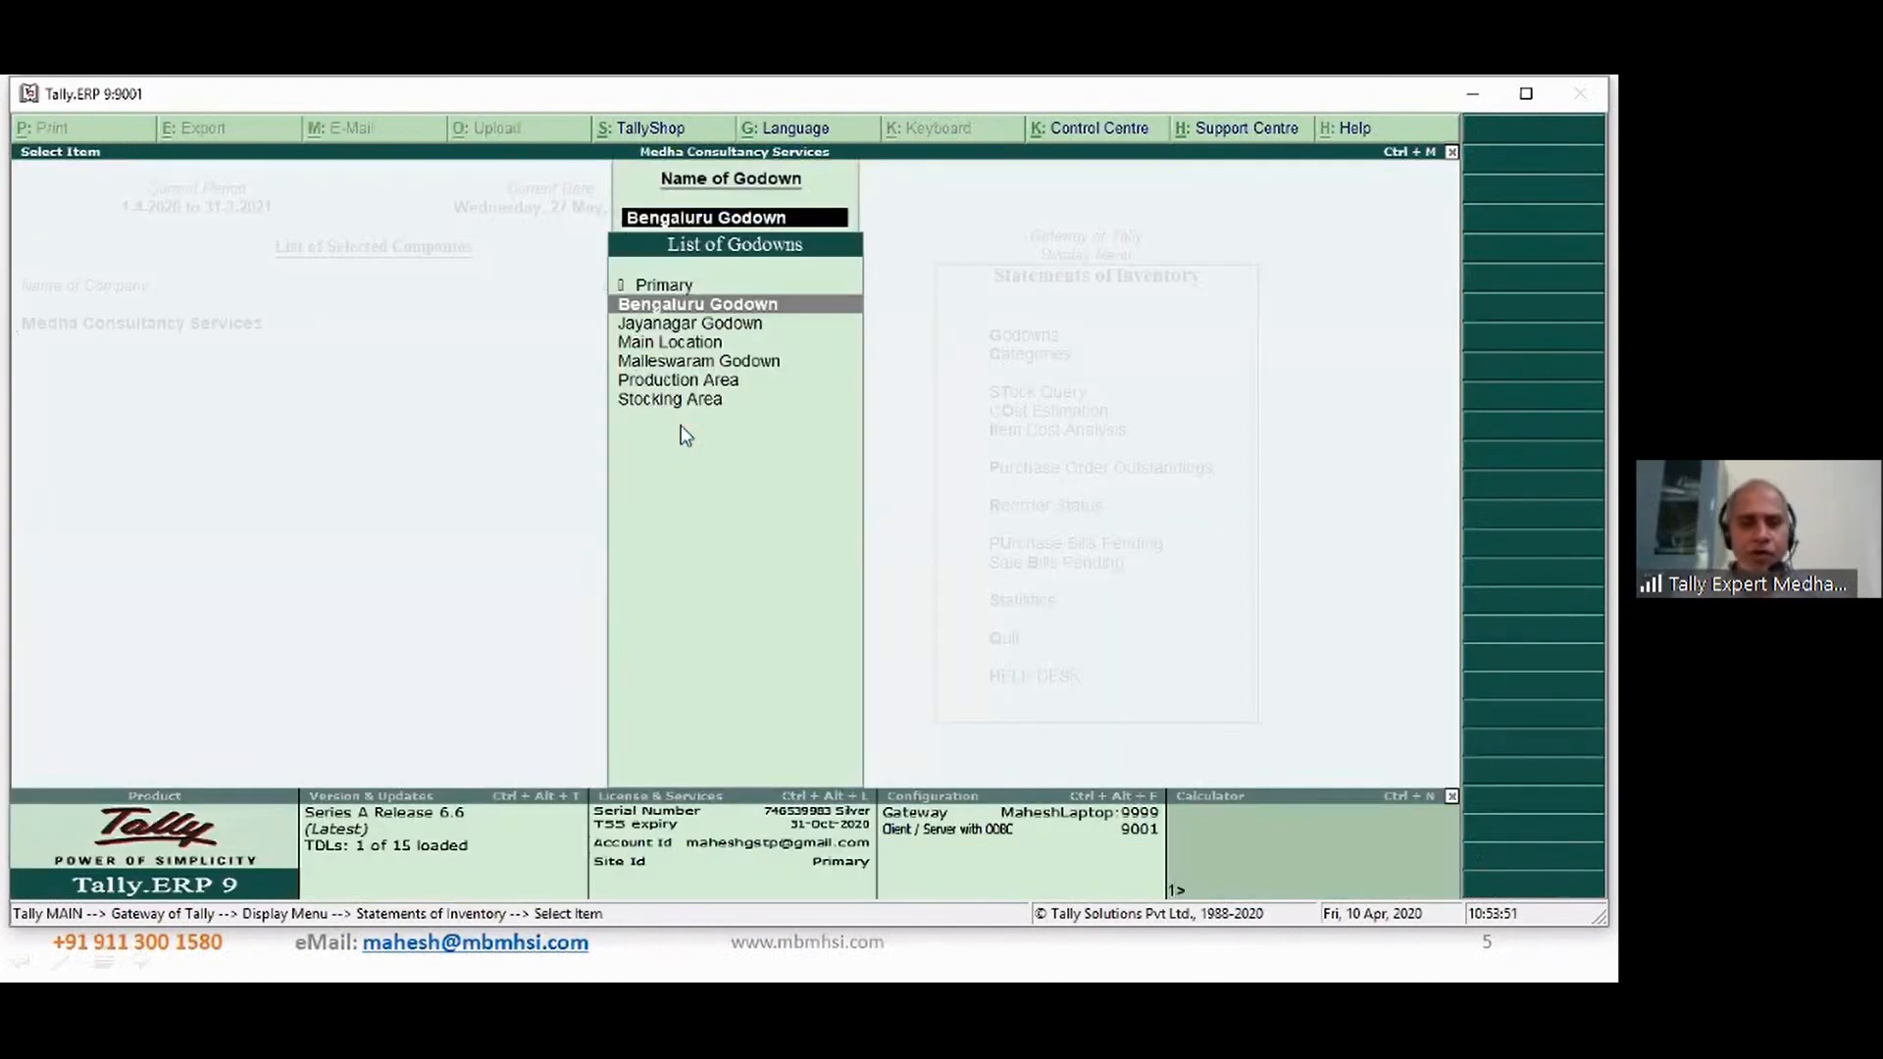
{"action": "key", "text": "Down"}
{"action": "key", "text": "Down"}
{"action": "key", "text": "Down"}
{"action": "key", "text": "Return"}
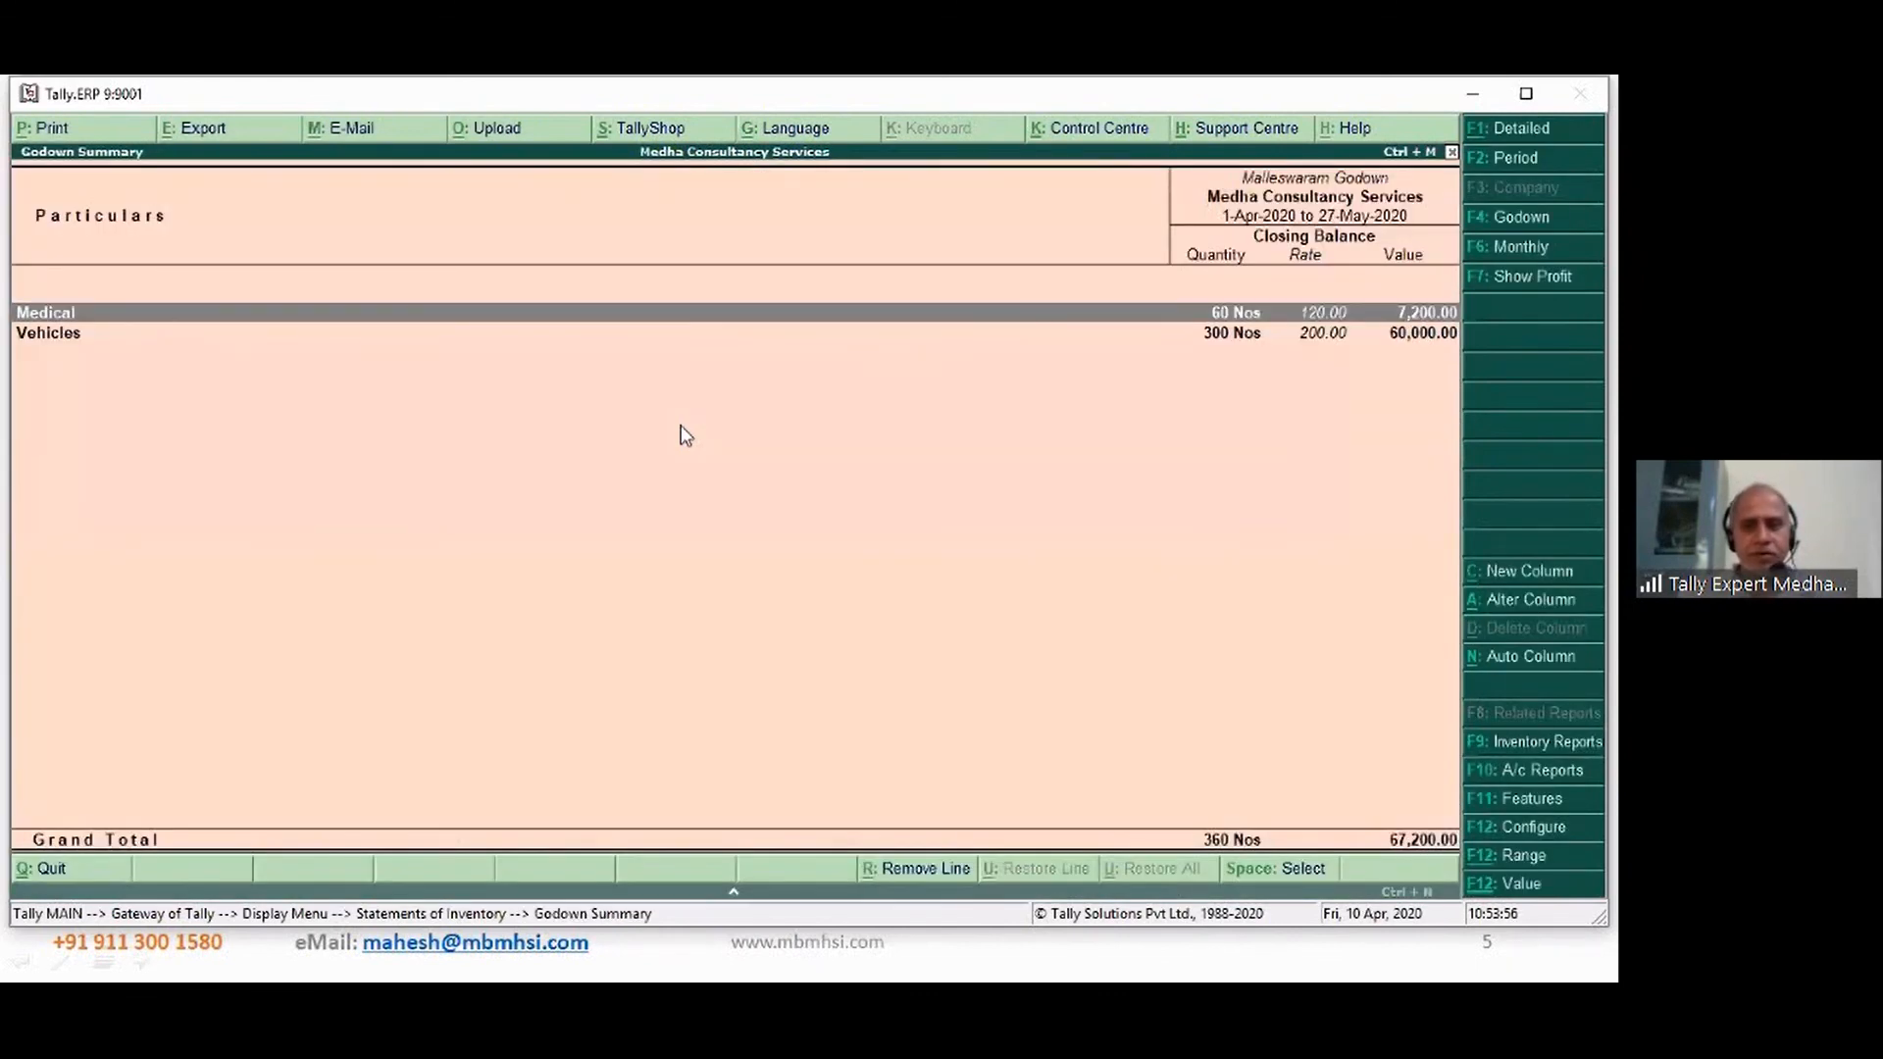
- Close the Malleswaram Godown summary and return to the Gateway of Tally
{"action": "key", "text": "Escape"}
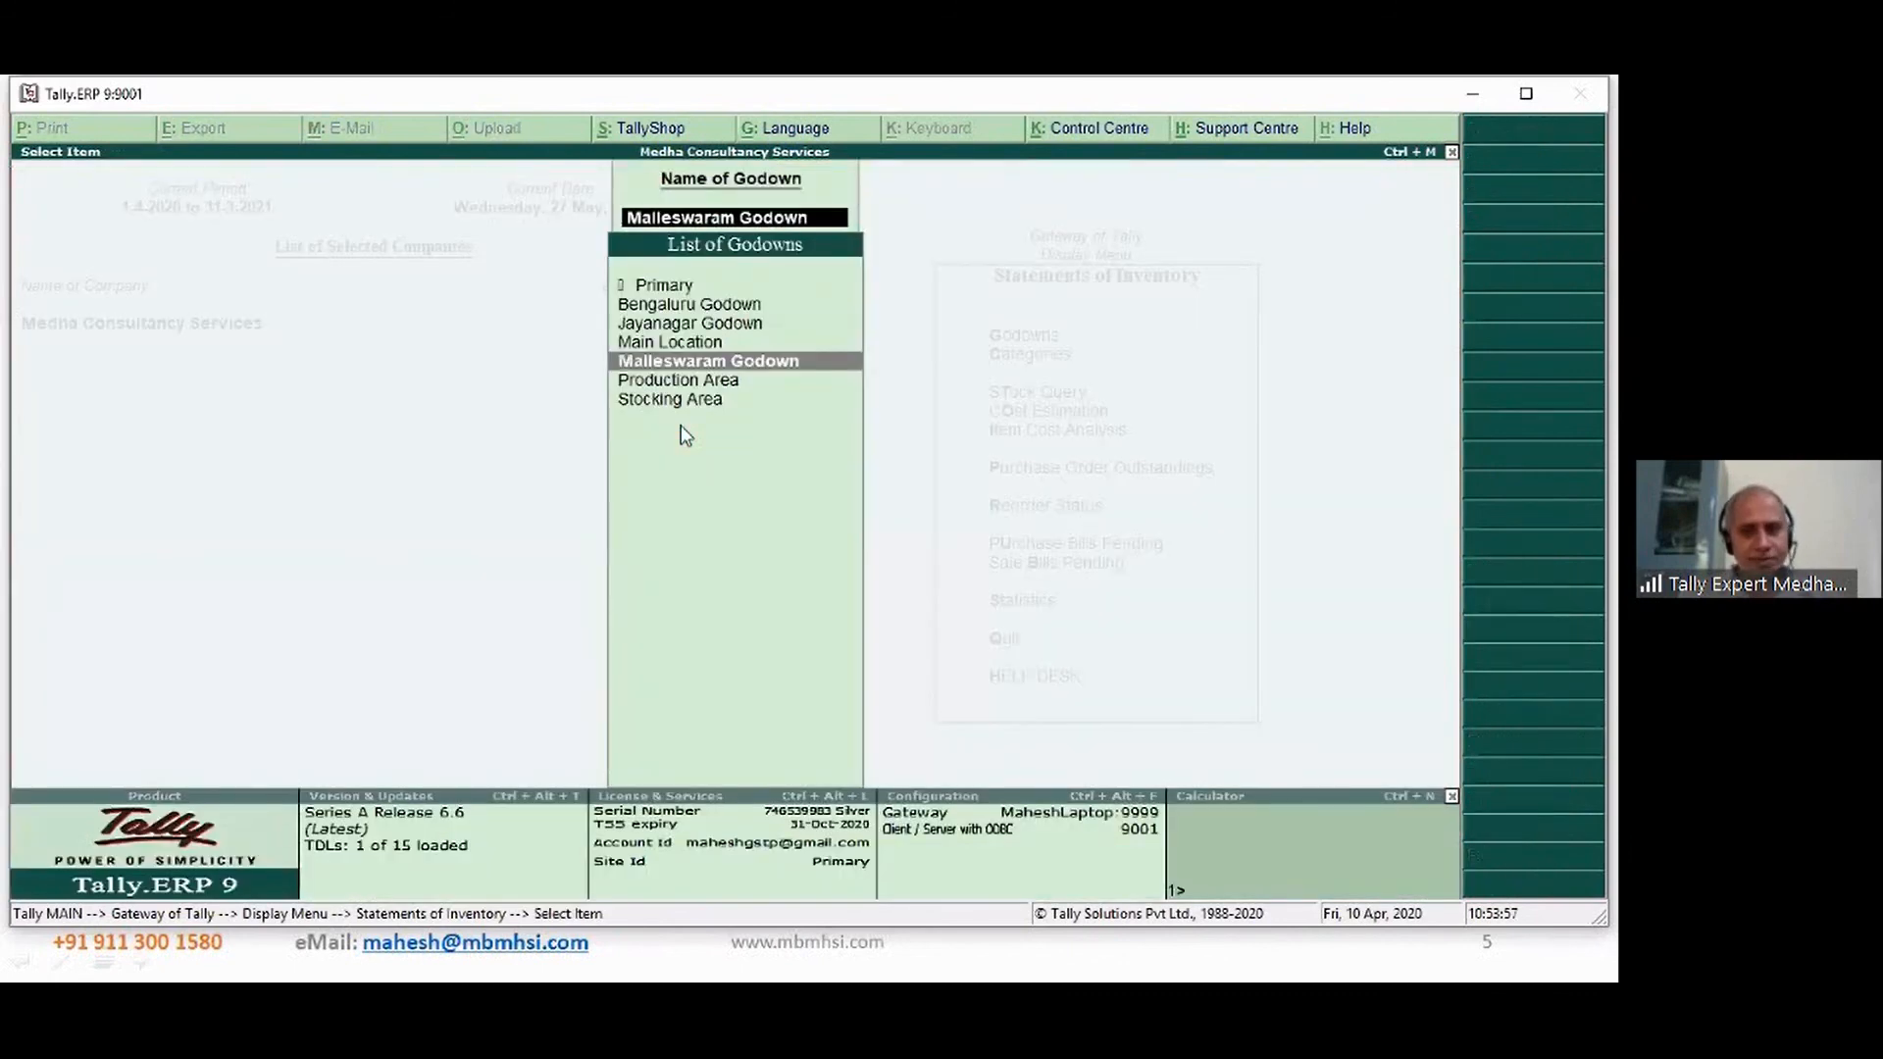
{"action": "key", "text": "Escape"}
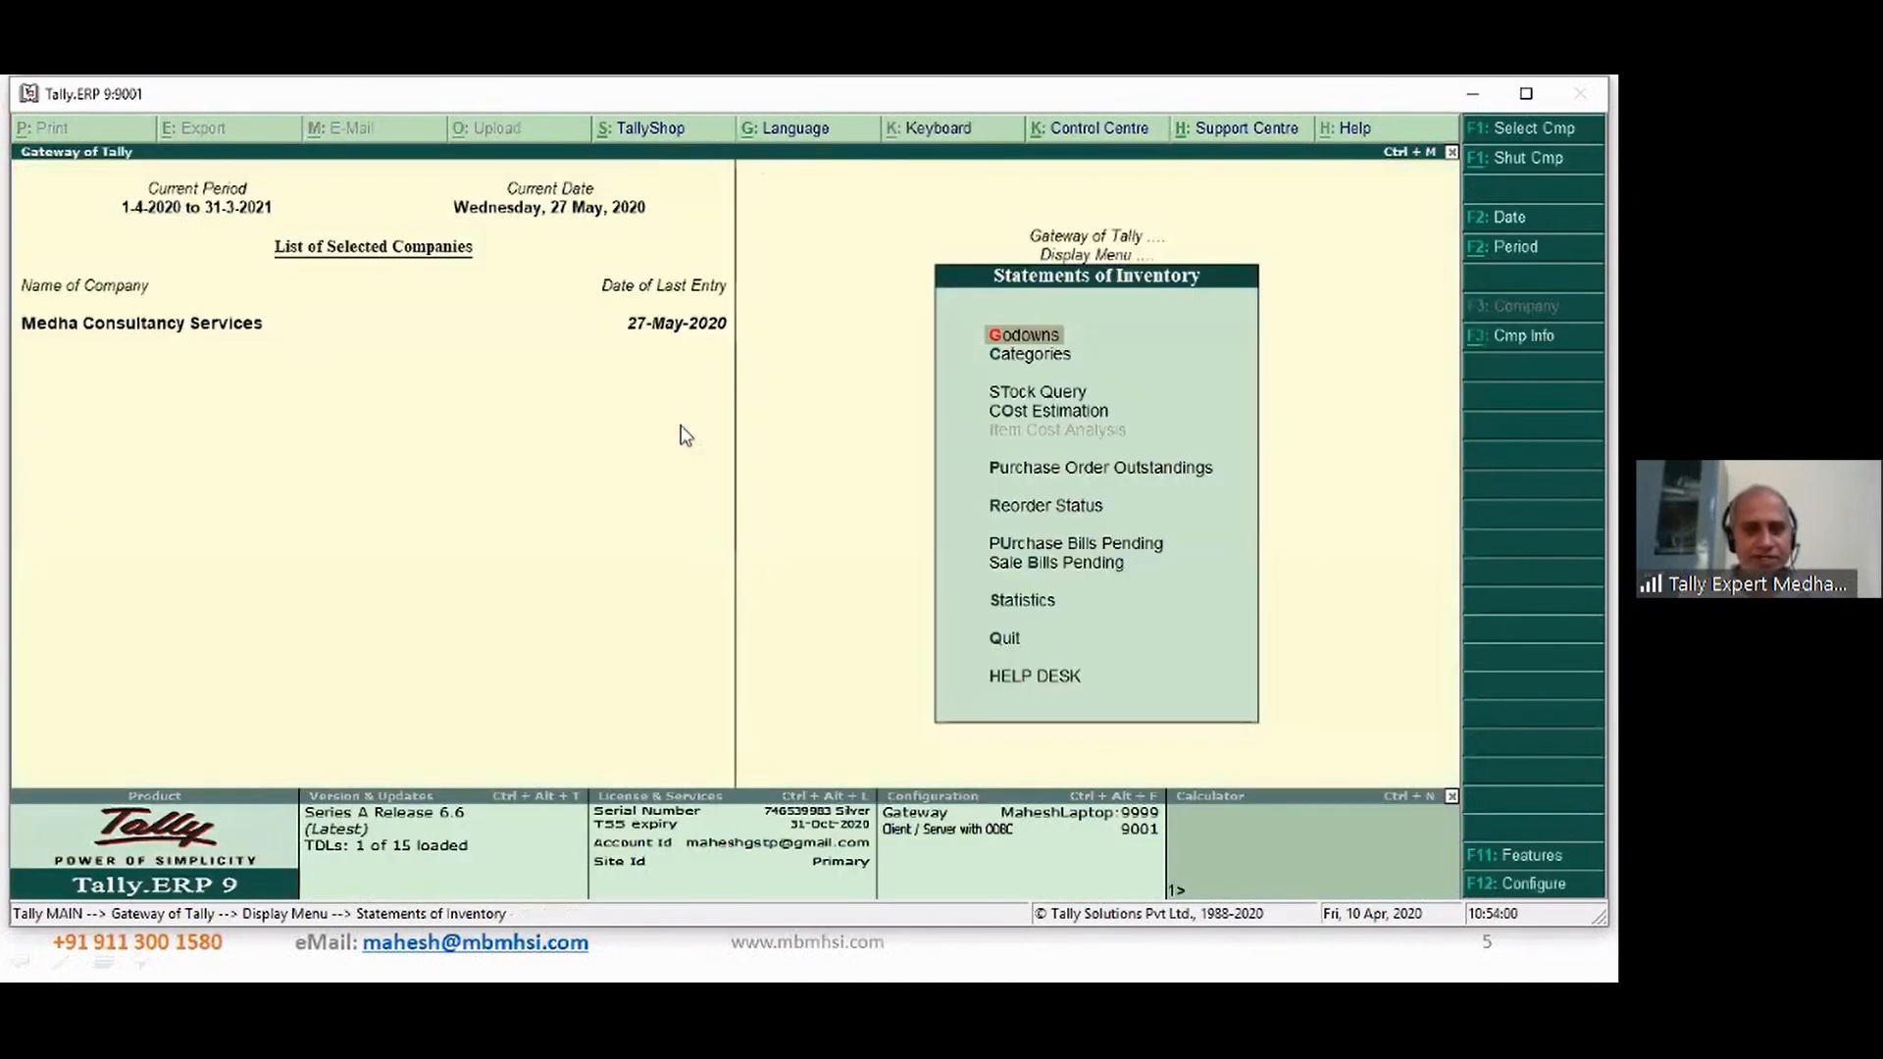
{"action": "key", "text": "Escape"}
{"action": "key", "text": "Escape"}
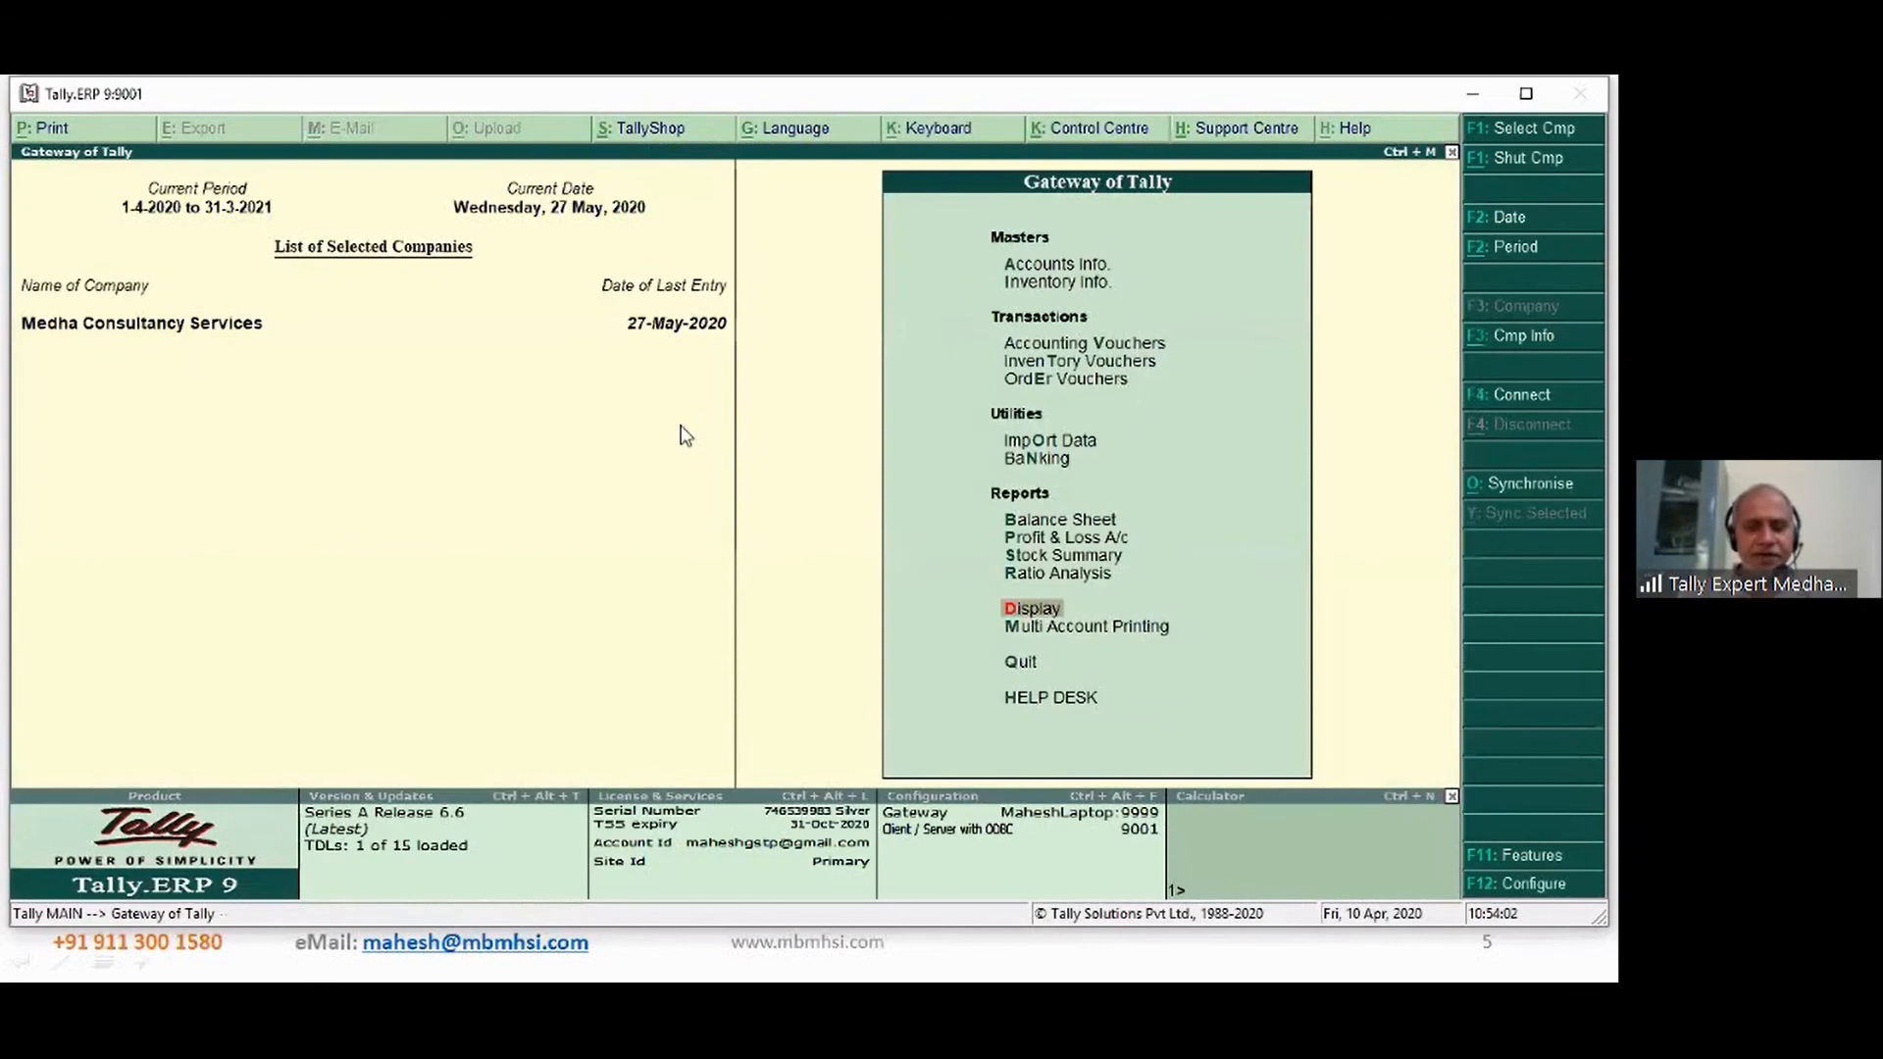
- Bring up the list of godowns for altering a single godown from the inventory masters
{"action": "key", "text": "i"}
{"action": "key", "text": "Down"}
{"action": "key", "text": "Down"}
{"action": "key", "text": "Down"}
{"action": "key", "text": "Down"}
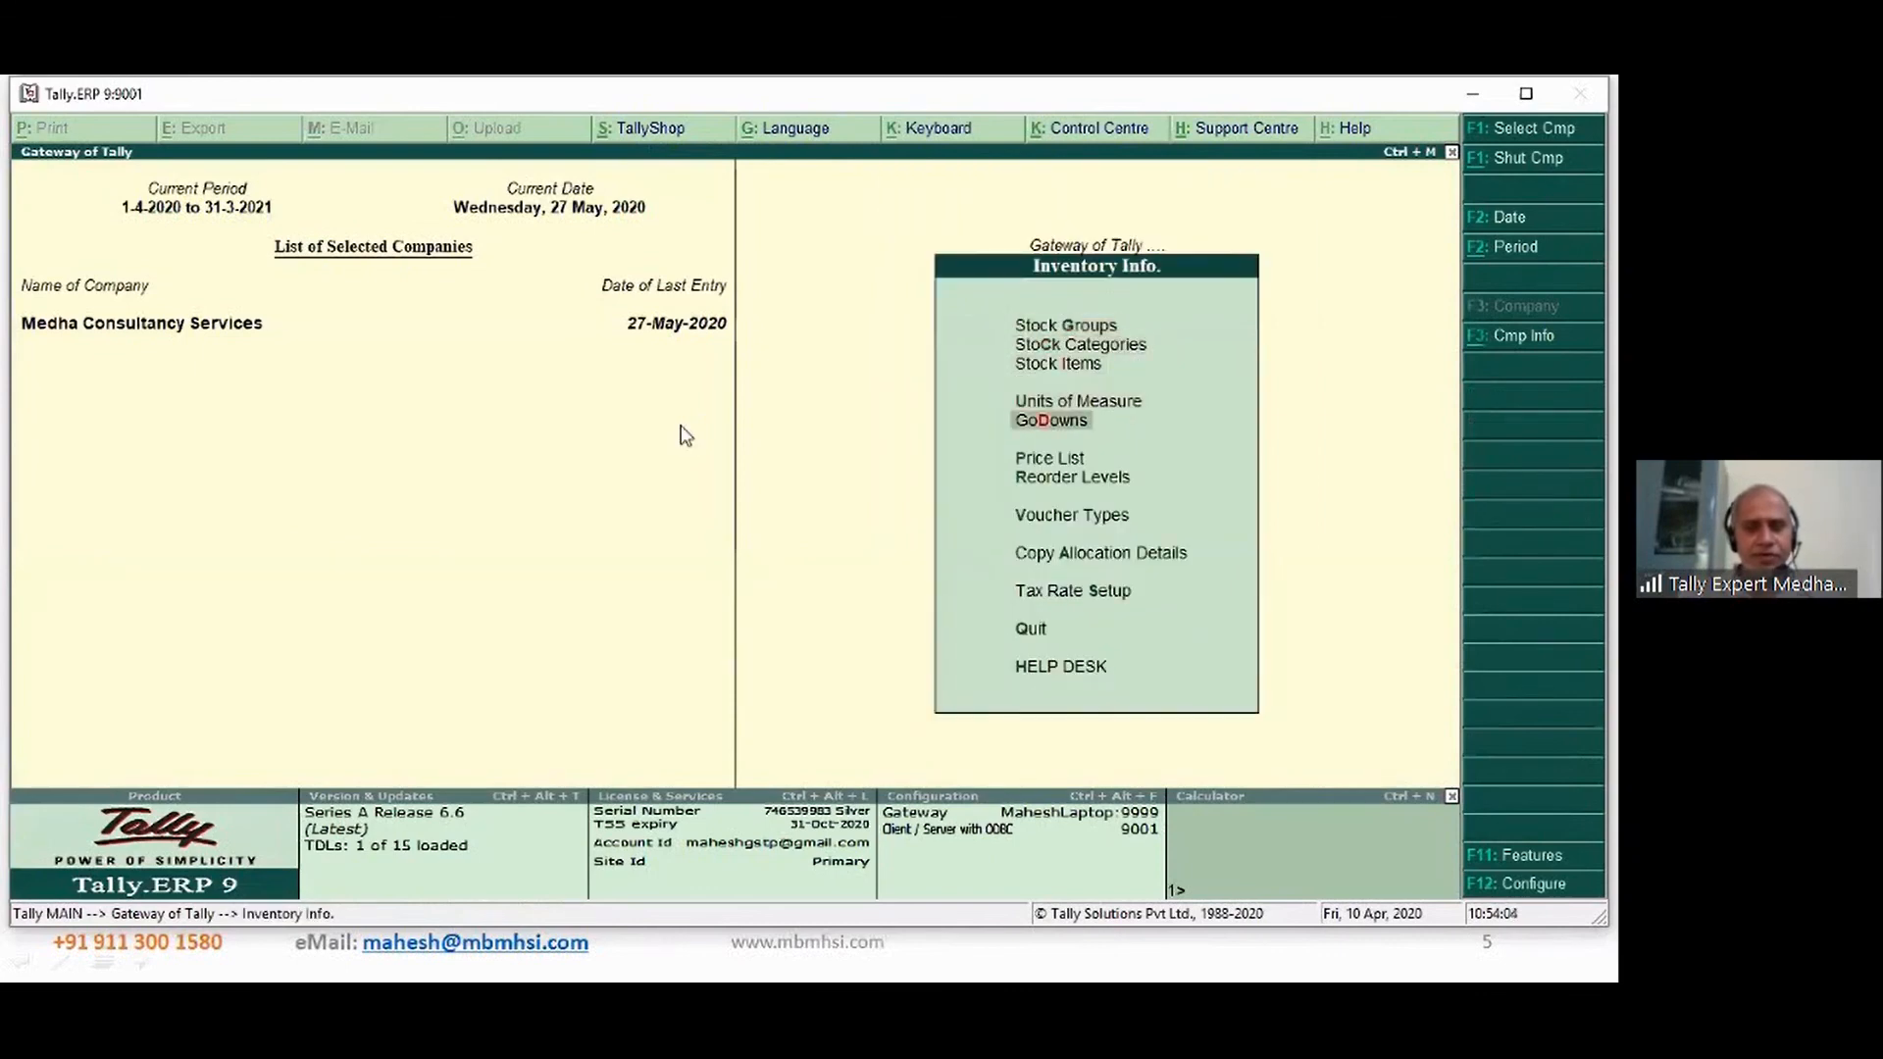
{"action": "key", "text": "Return"}
{"action": "key", "text": "Down"}
{"action": "key", "text": "Down"}
{"action": "key", "text": "Return"}
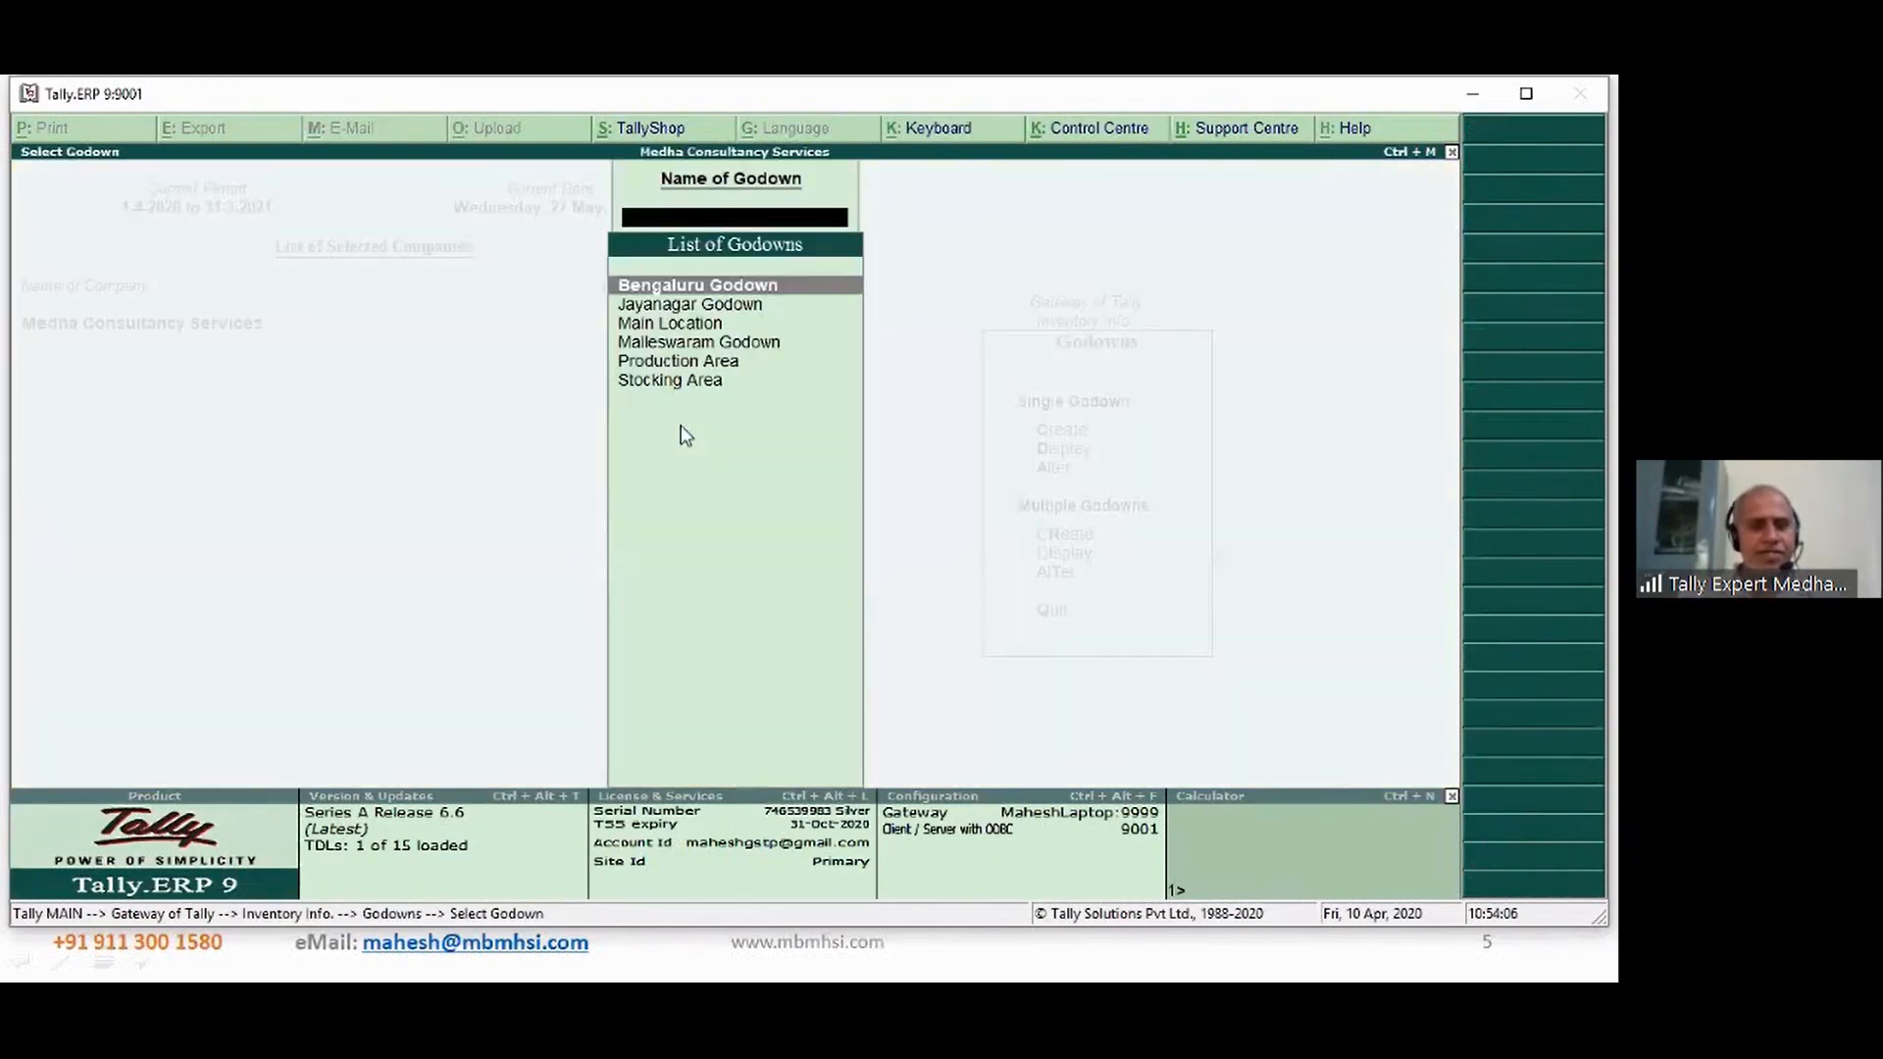
- Open Malleswaram Godown for alteration and go through its options for stock with third parties and third-party stock
{"action": "key", "text": "Down"}
{"action": "key", "text": "Down"}
{"action": "key", "text": "Down"}
{"action": "key", "text": "Return"}
{"action": "key", "text": "Return"}
{"action": "key", "text": "Return"}
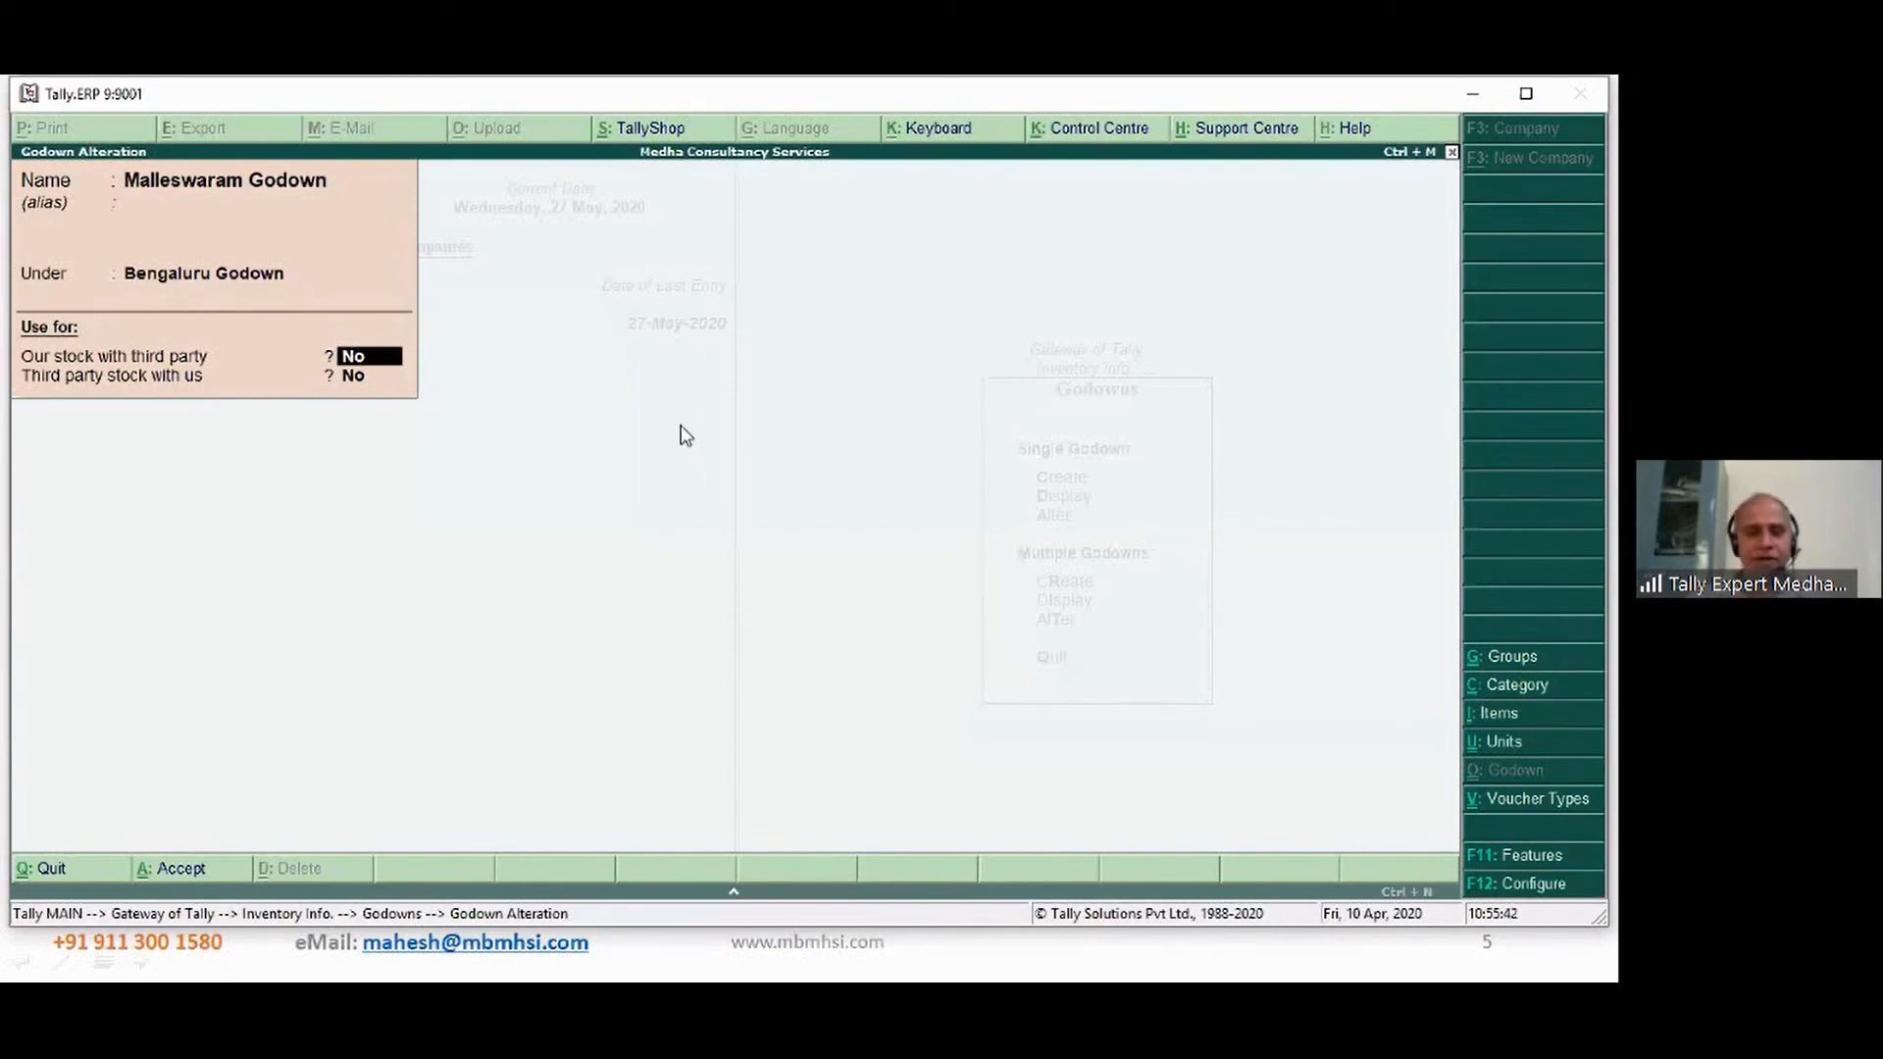
{"action": "key", "text": "Return"}
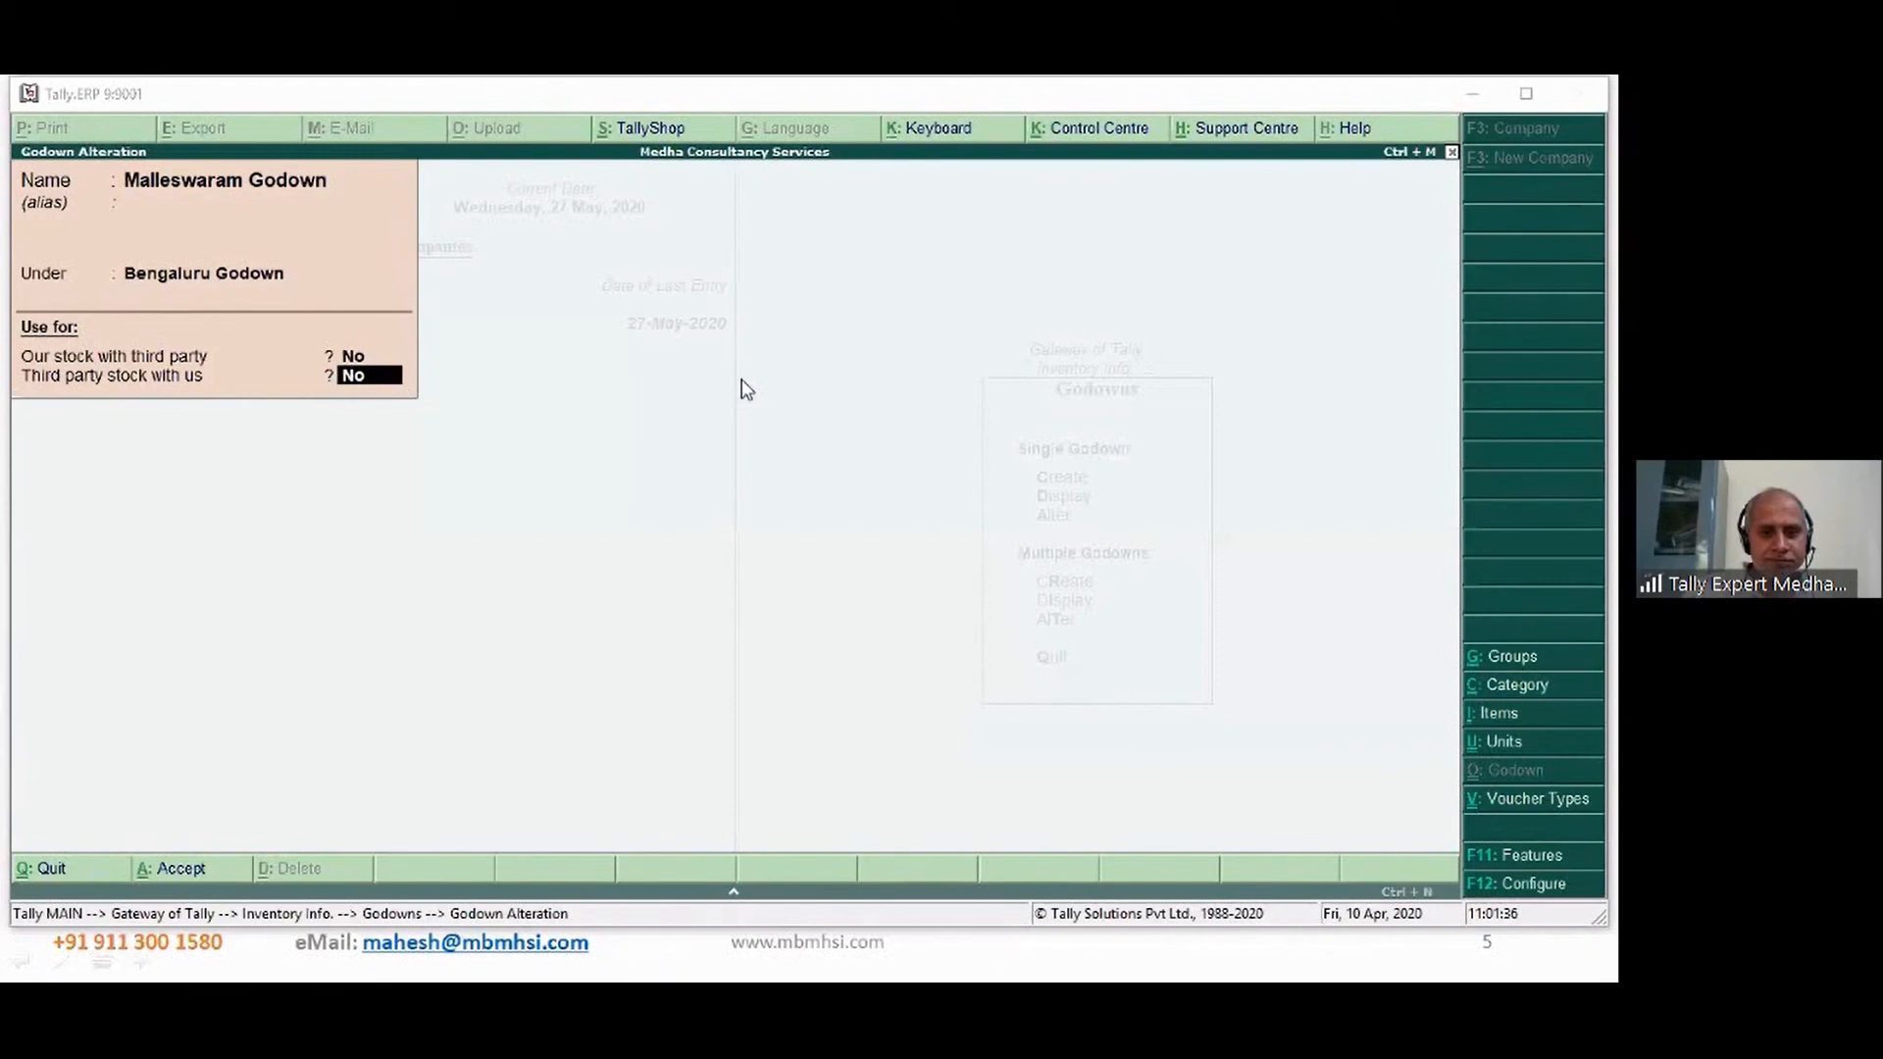
{"action": "left_click", "coordinate": [665, 960]}
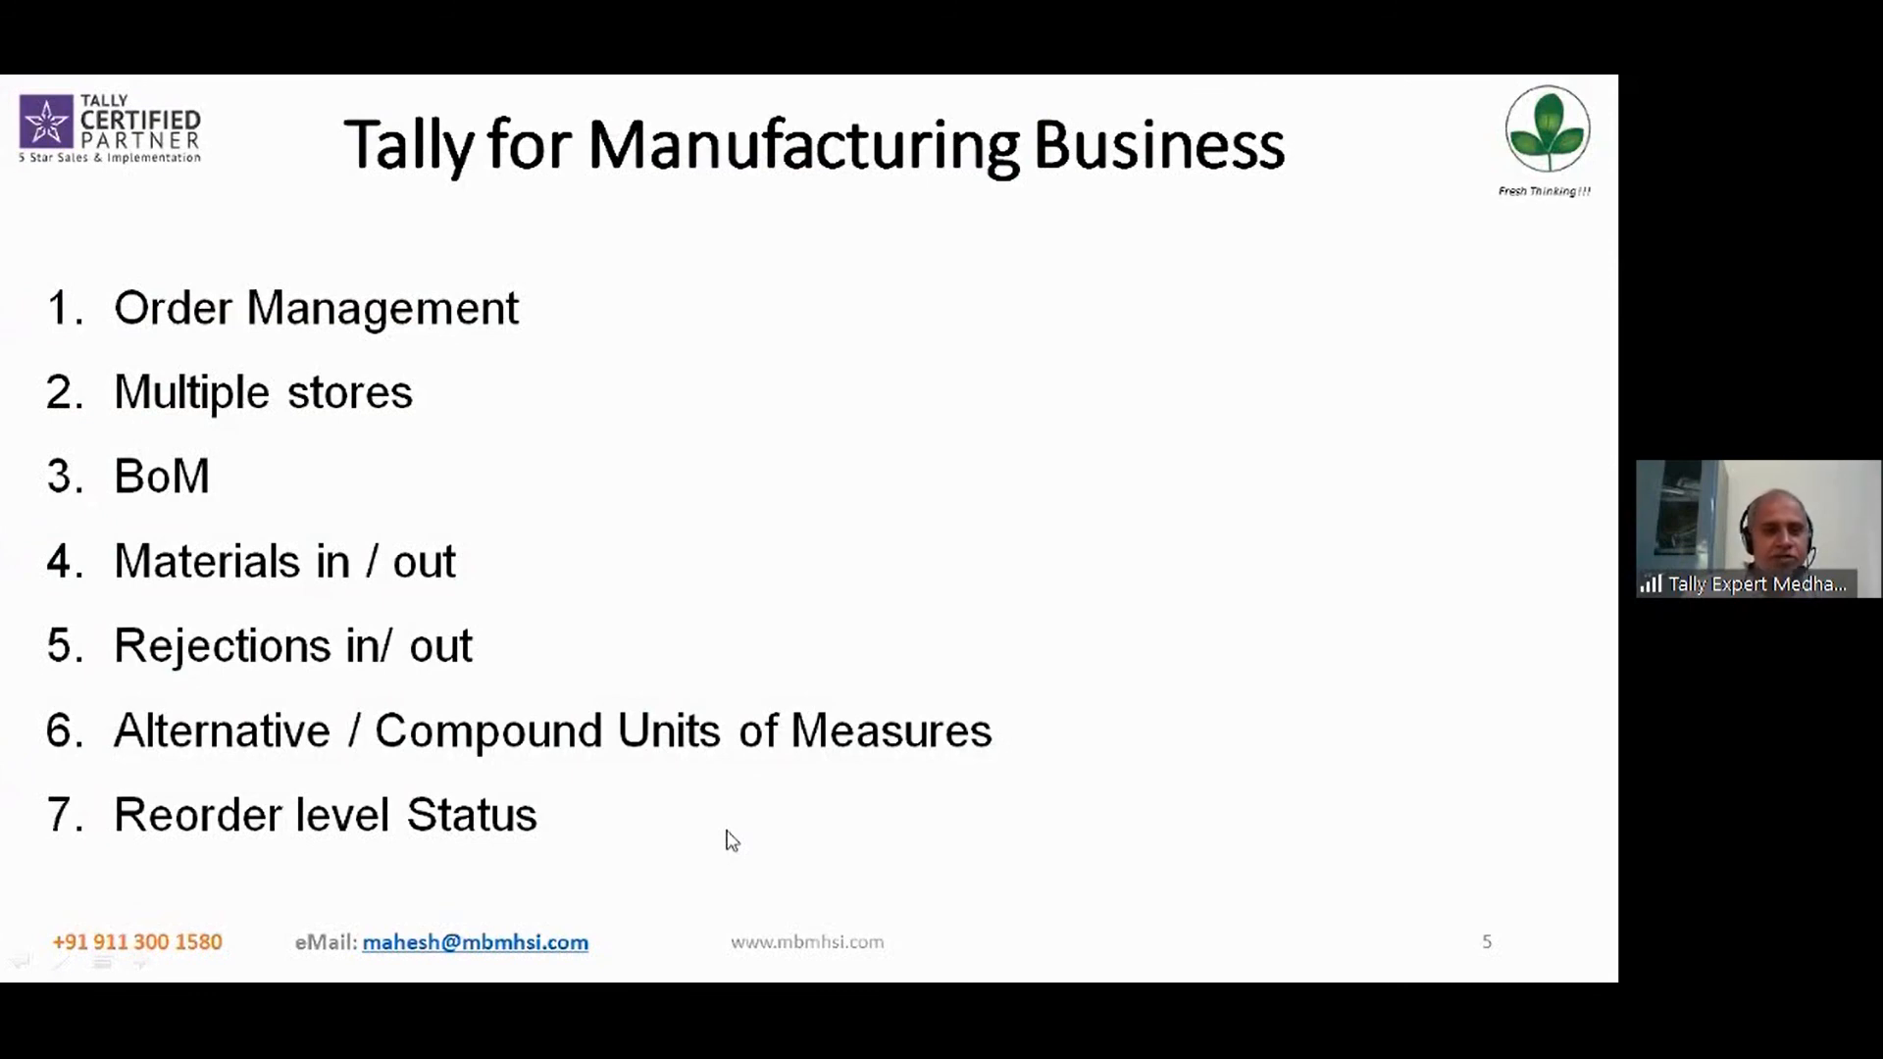
{"action": "key", "text": "Right"}
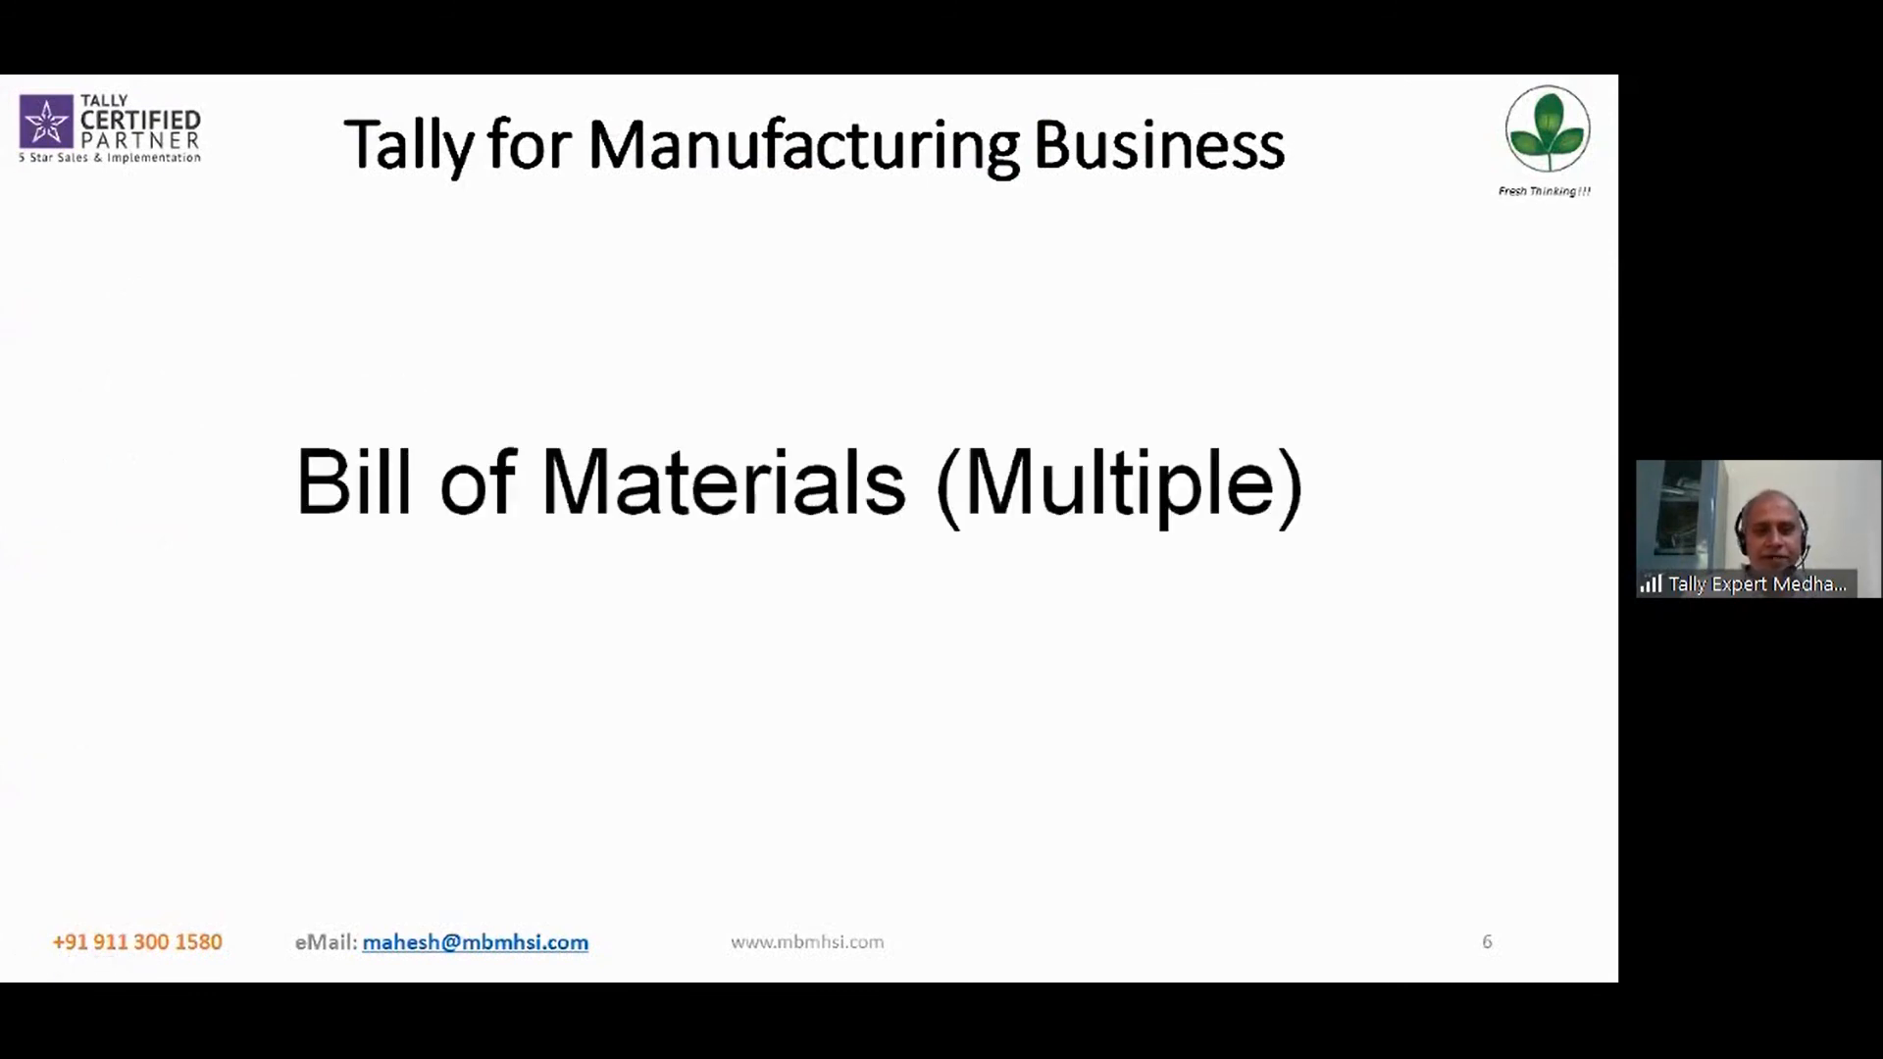
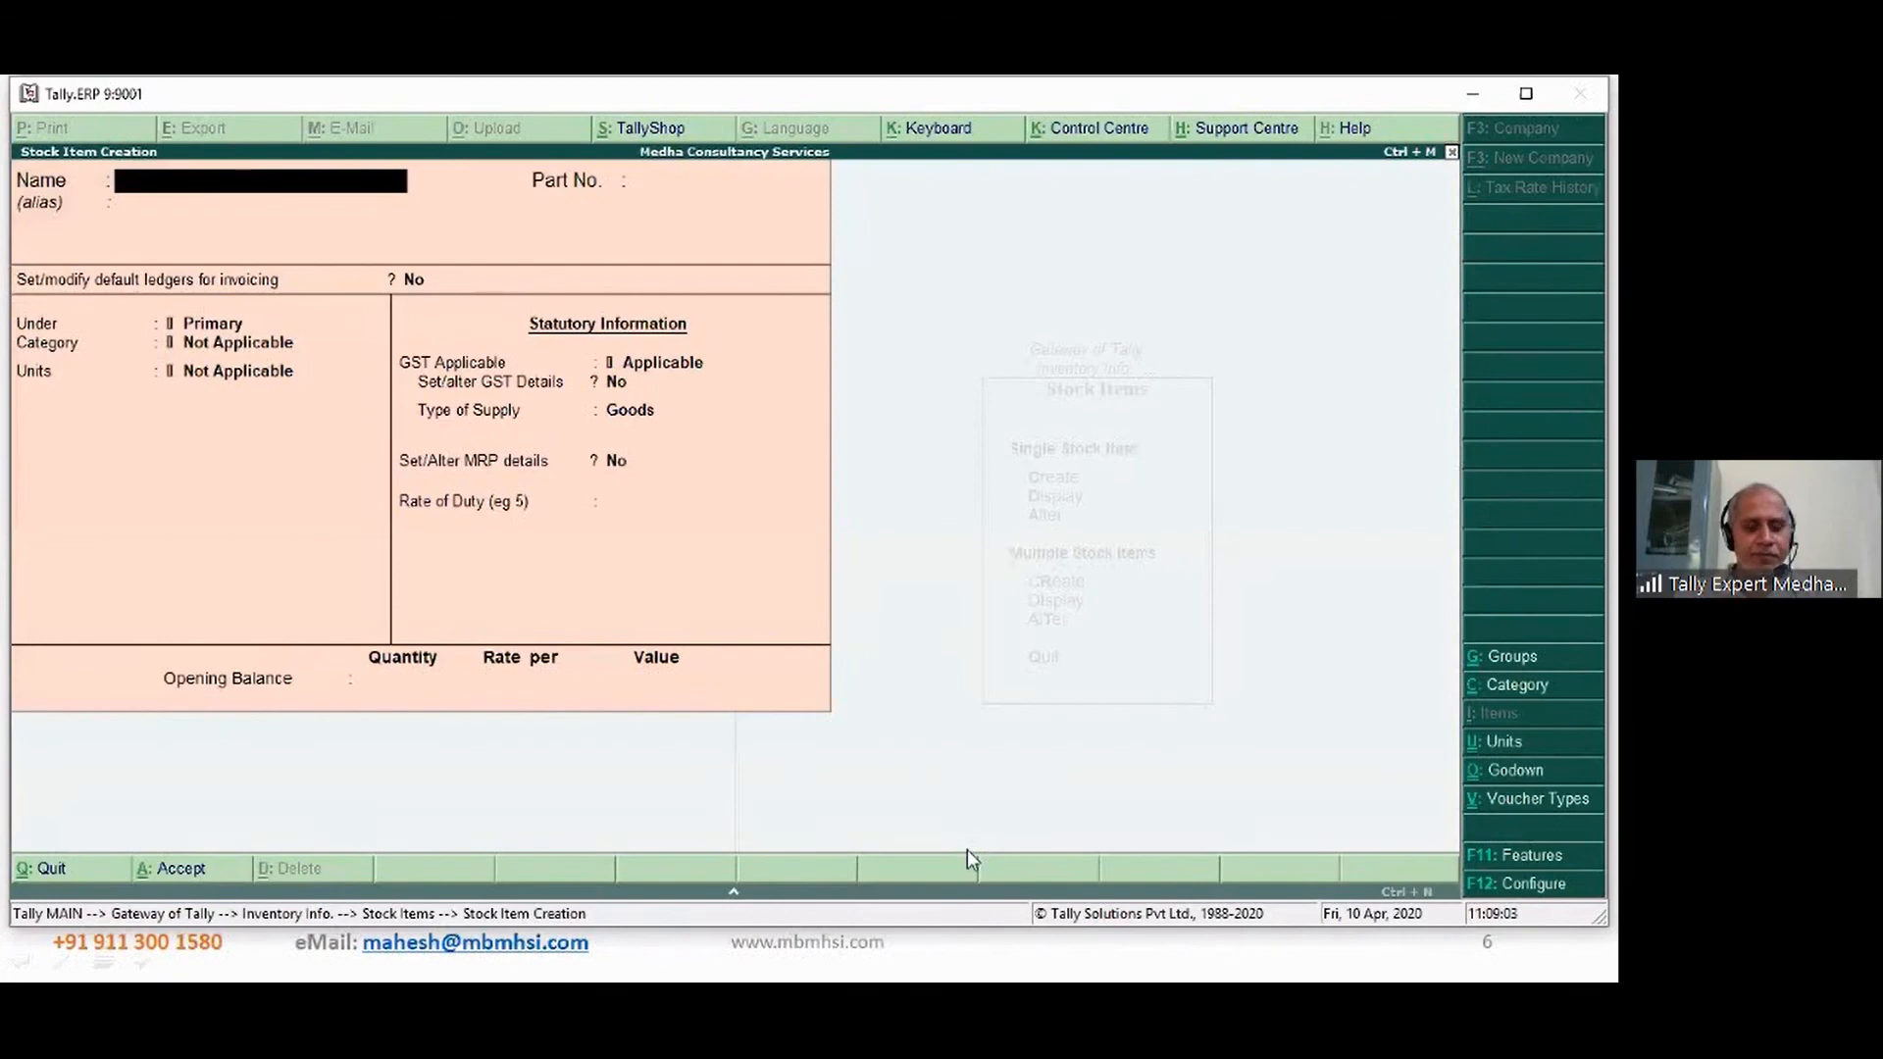
- Name the new stock item Idly and place it under the Food Items group
{"action": "type", "text": "Idly"}
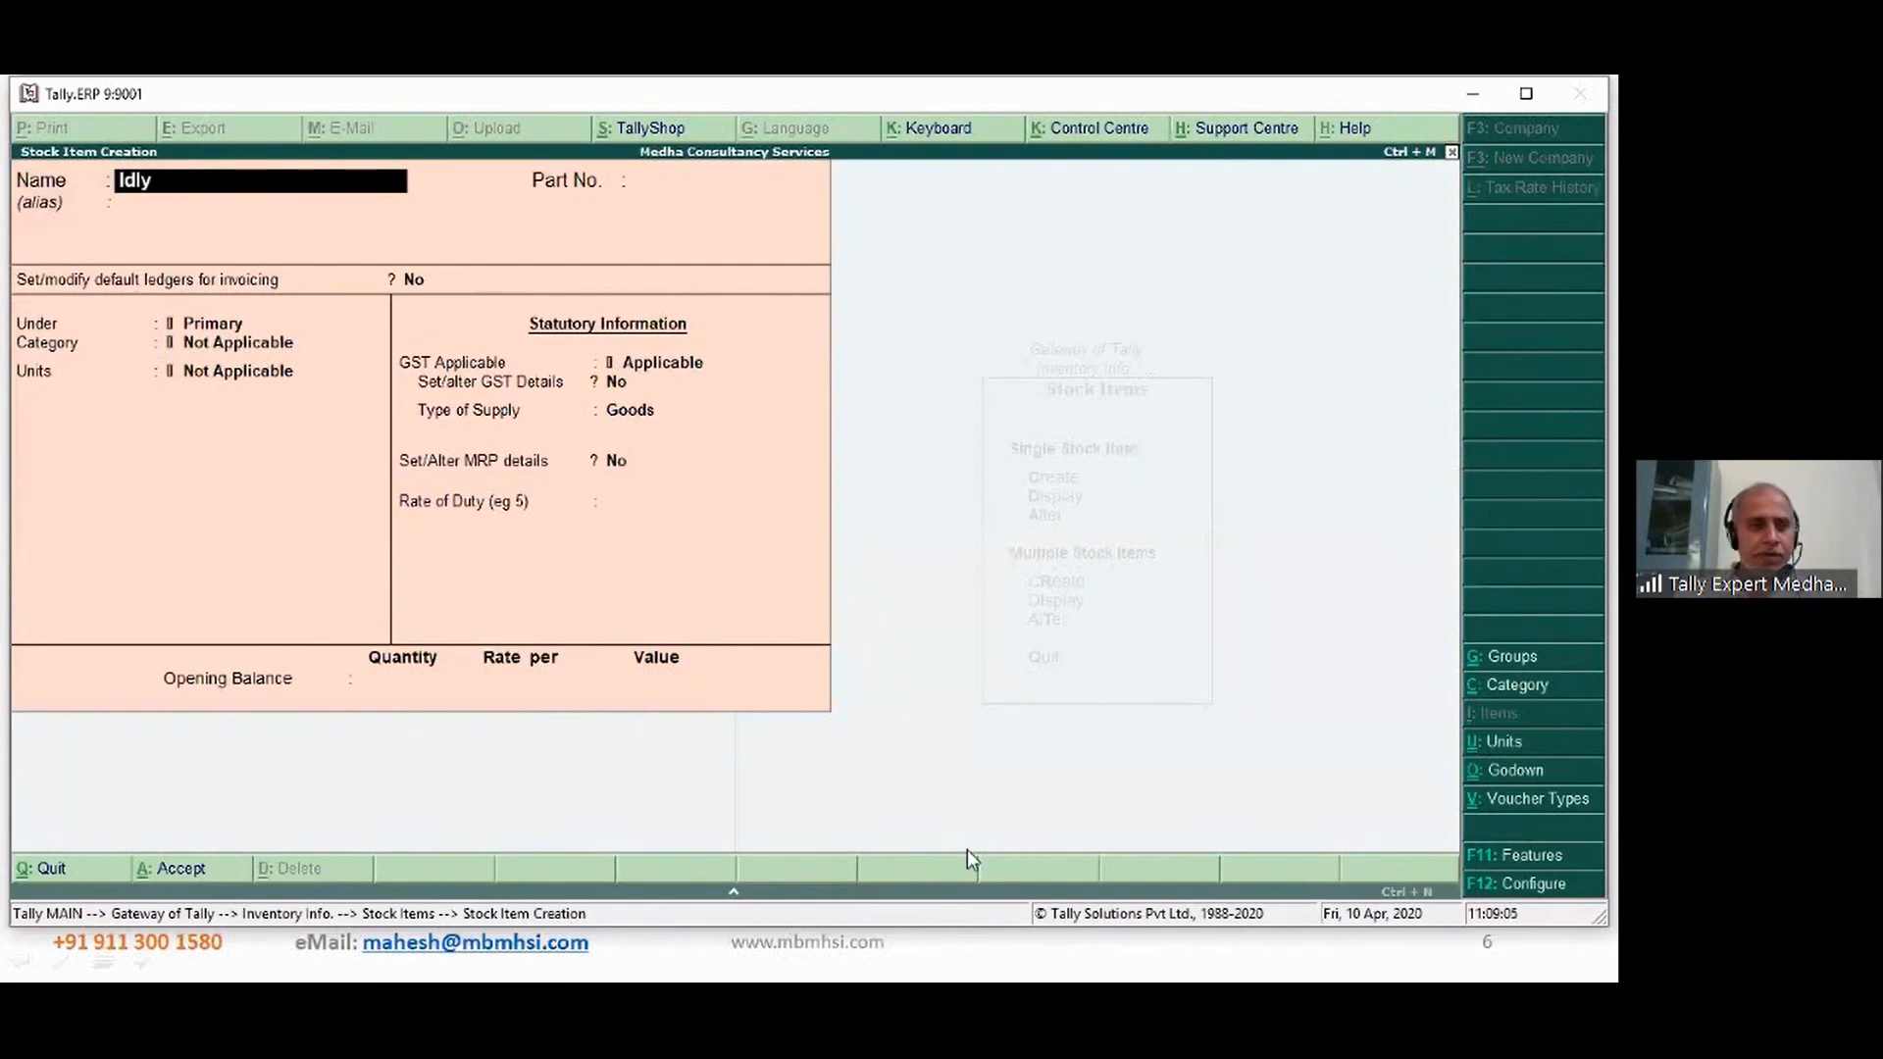
{"action": "key", "text": "Return"}
{"action": "key", "text": "Return"}
{"action": "key", "text": "Return"}
{"action": "key", "text": "Return"}
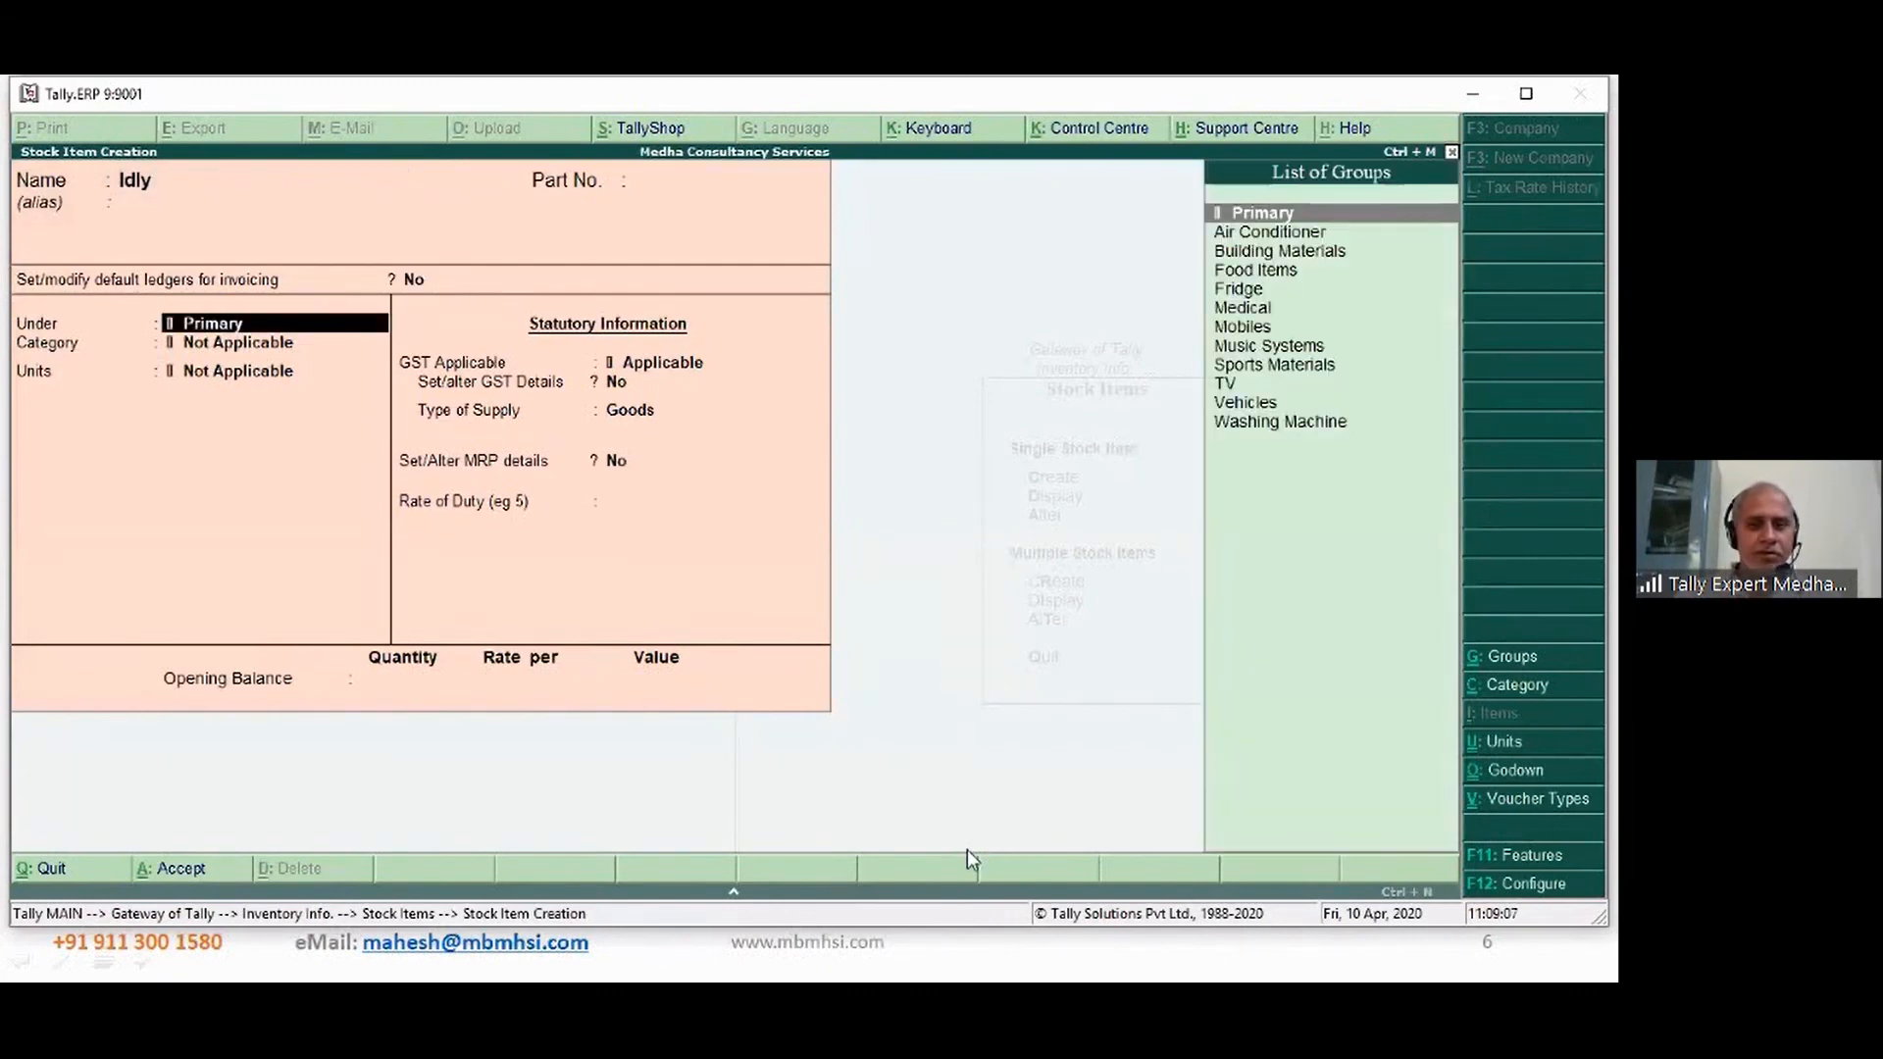
{"action": "key", "text": "Down"}
{"action": "key", "text": "Down"}
{"action": "key", "text": "Down"}
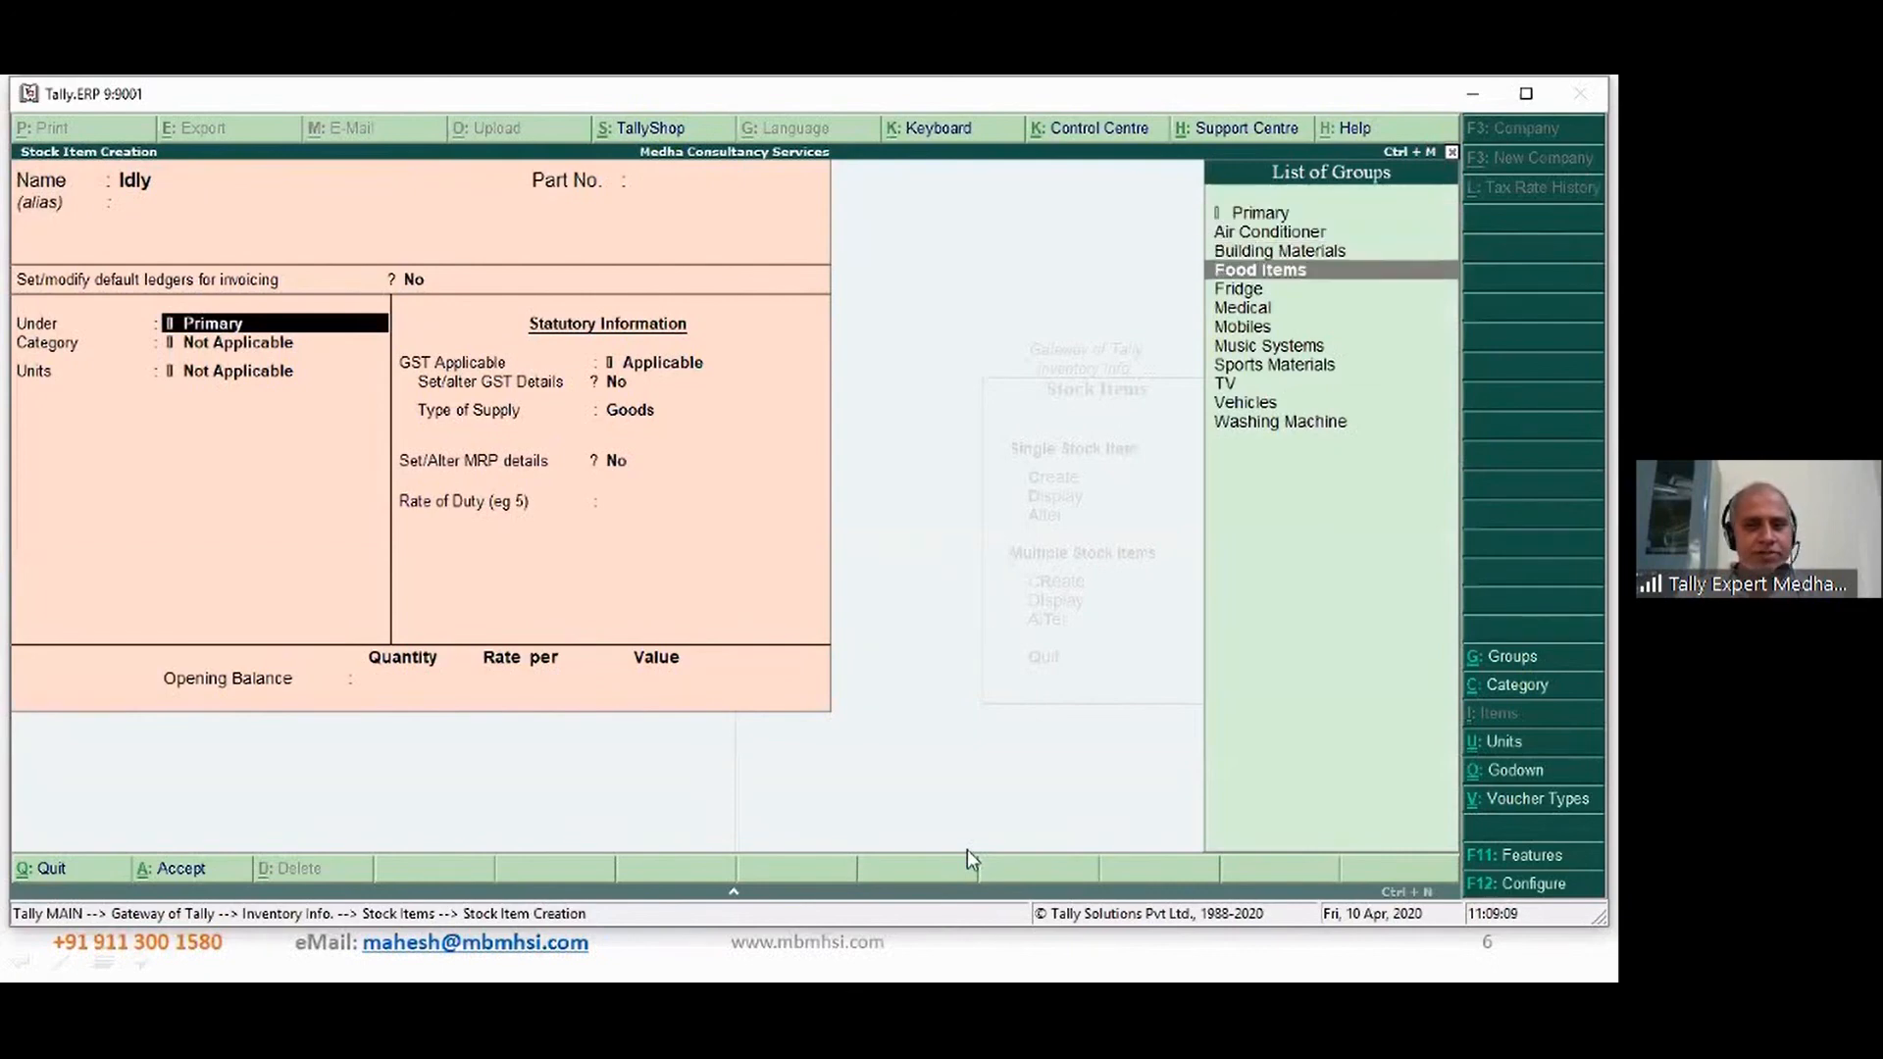
{"action": "key", "text": "Return"}
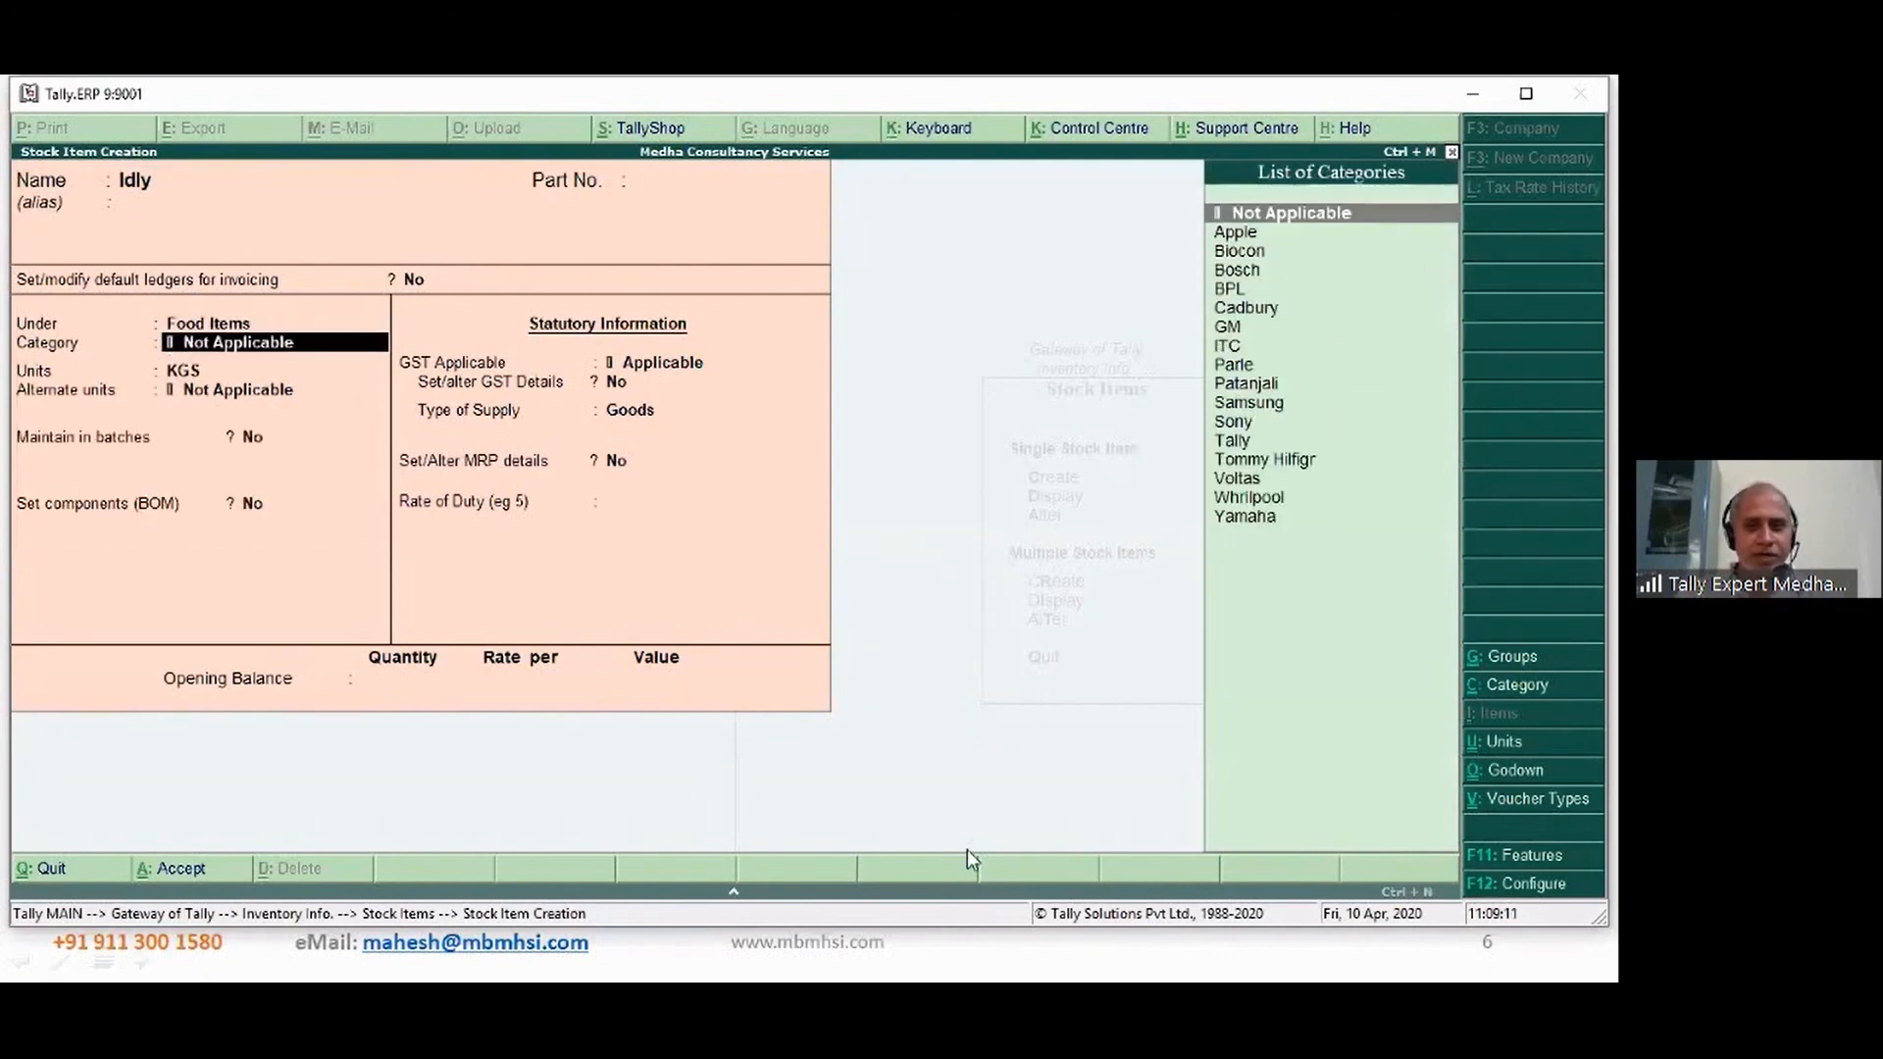
- Set Idly's units to Nos, leaving category and alternate units as Not Applicable and batches at No
{"action": "key", "text": "Return"}
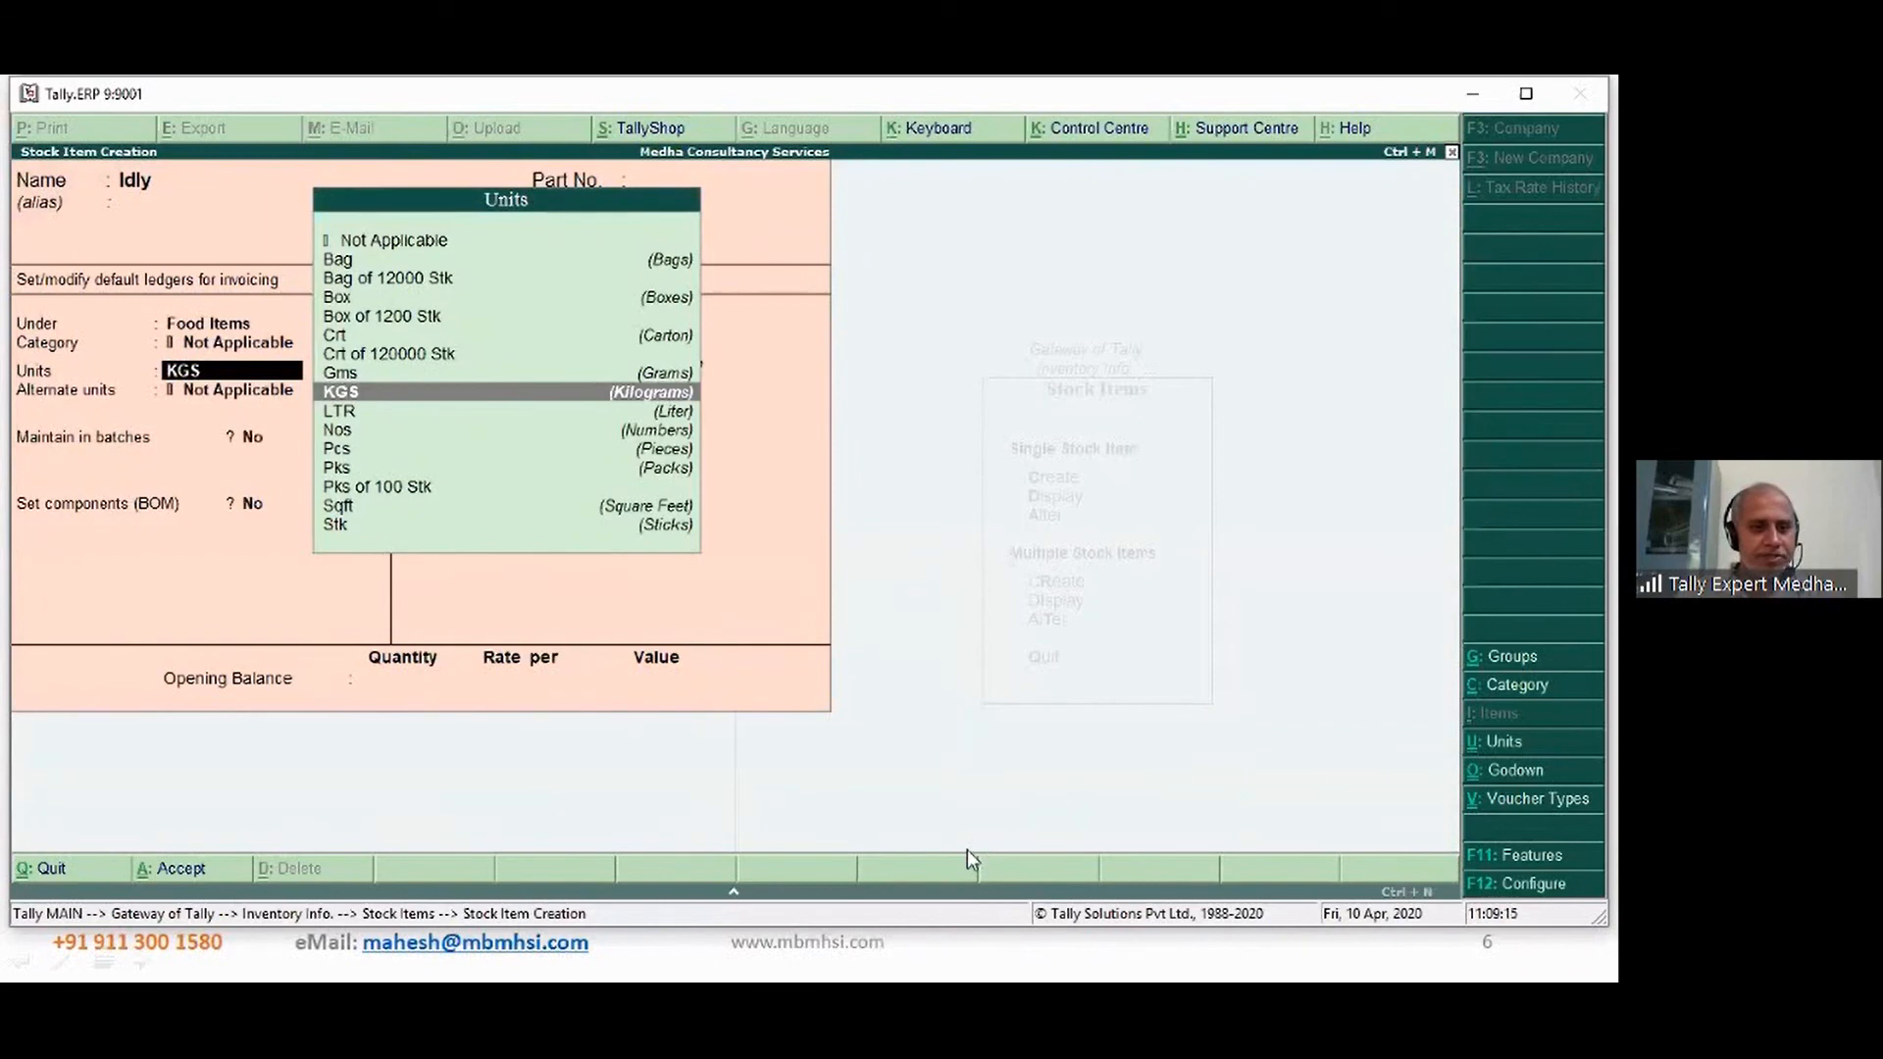
{"action": "type", "text": "n"}
{"action": "key", "text": "Return"}
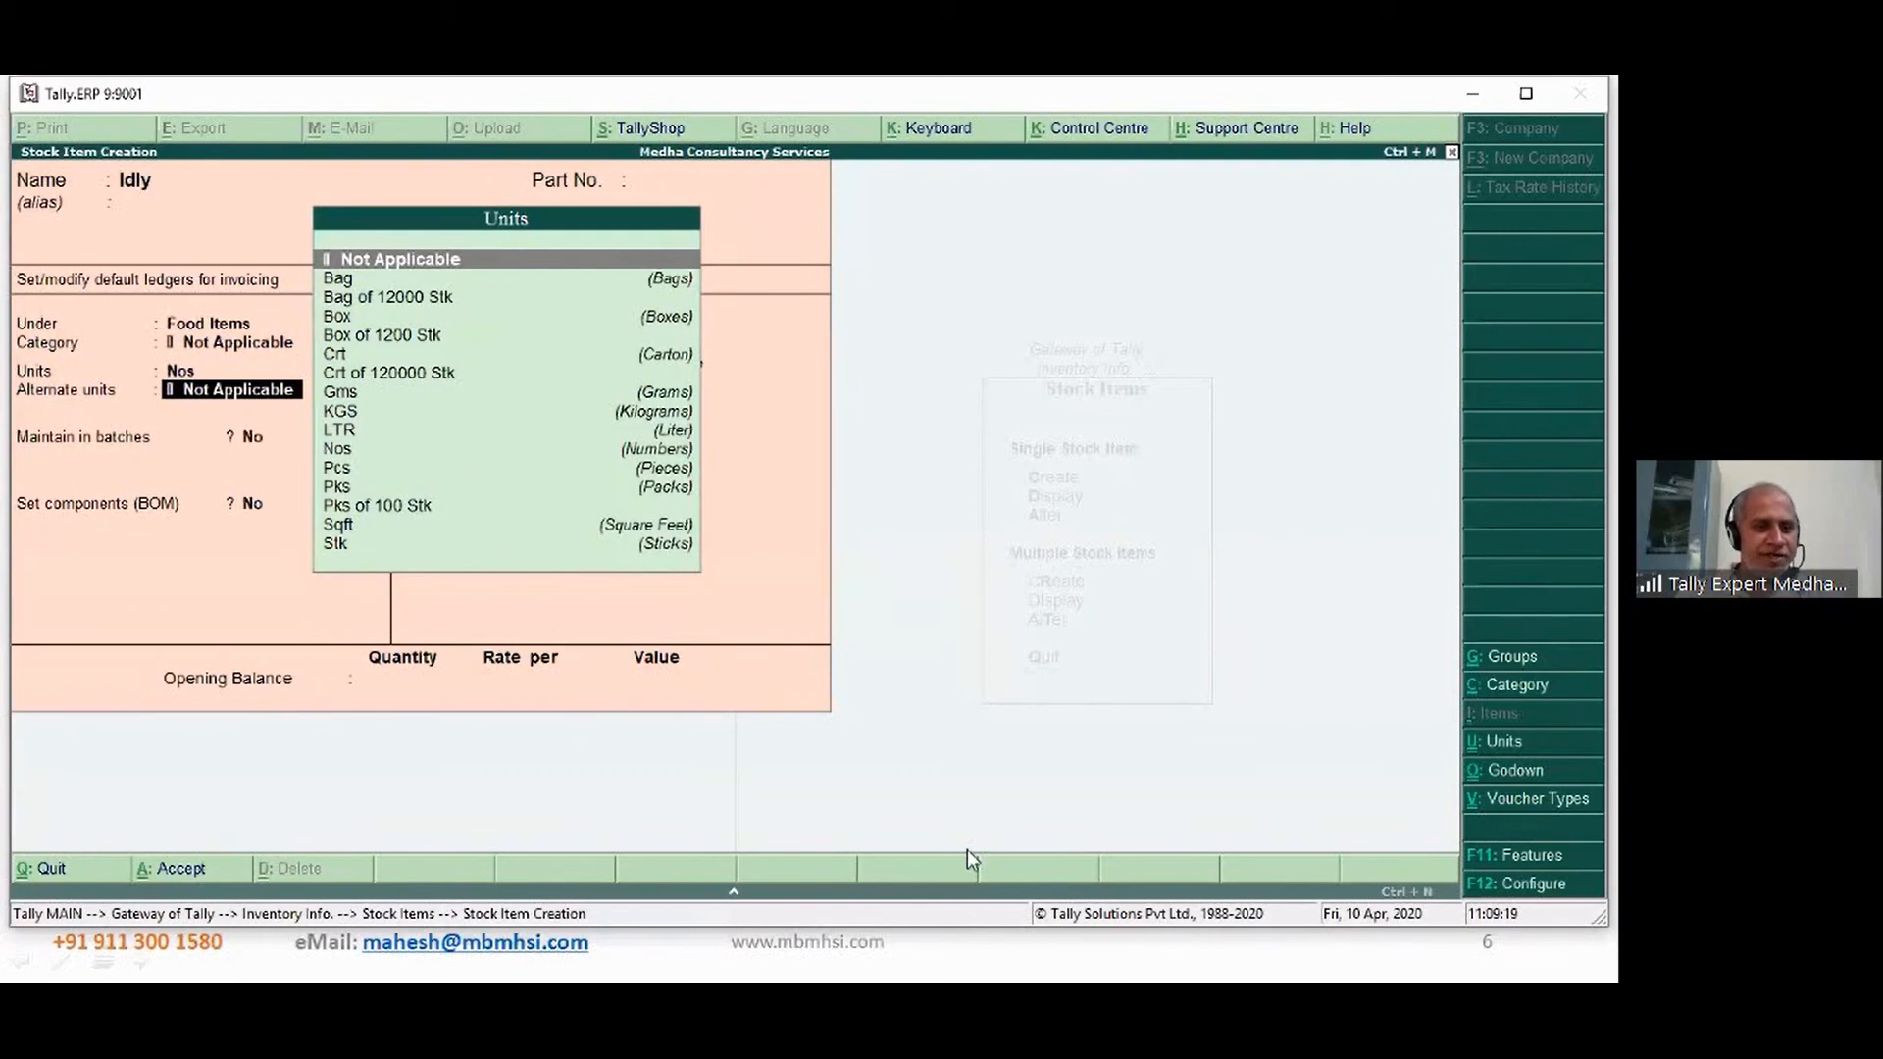
{"action": "key", "text": "Return"}
{"action": "key", "text": "Return"}
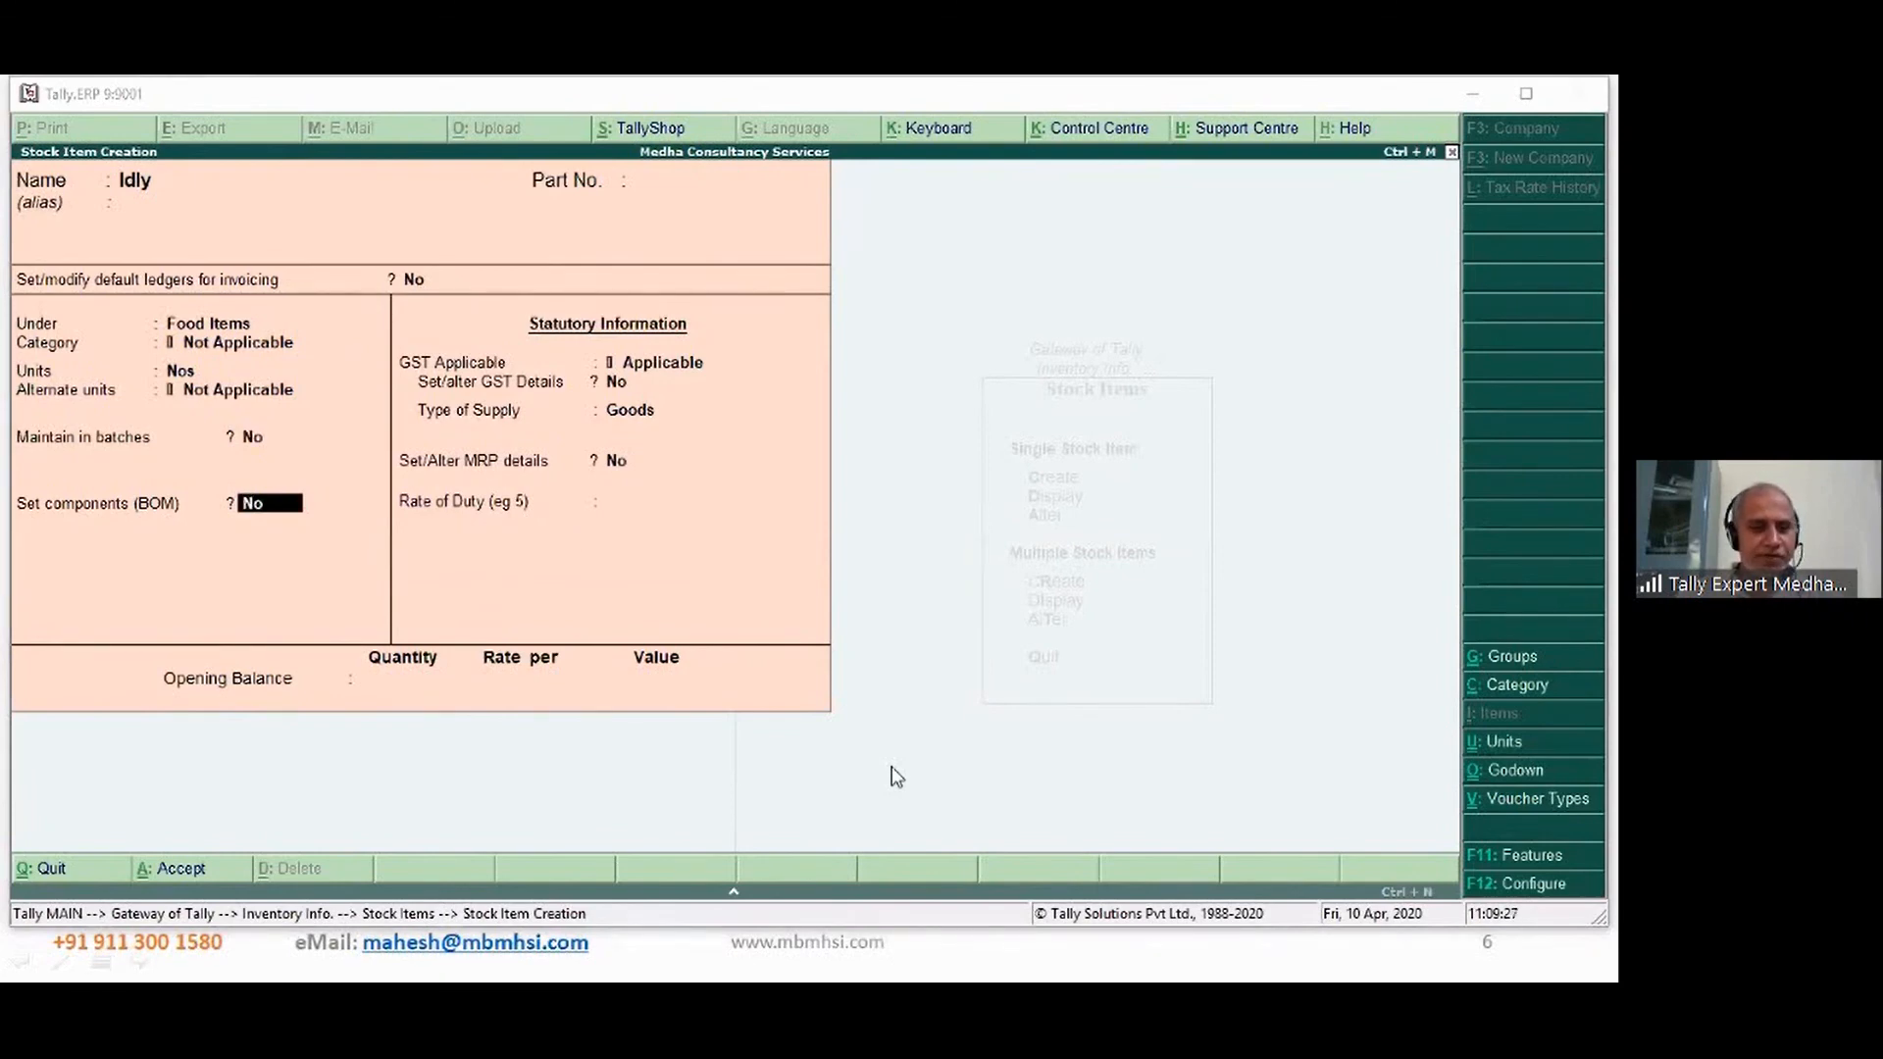
- Keep Idly's BOM components at No, accept the default statutory details and an empty opening balance, and save the item
{"action": "left_click", "coordinate": [274, 533]}
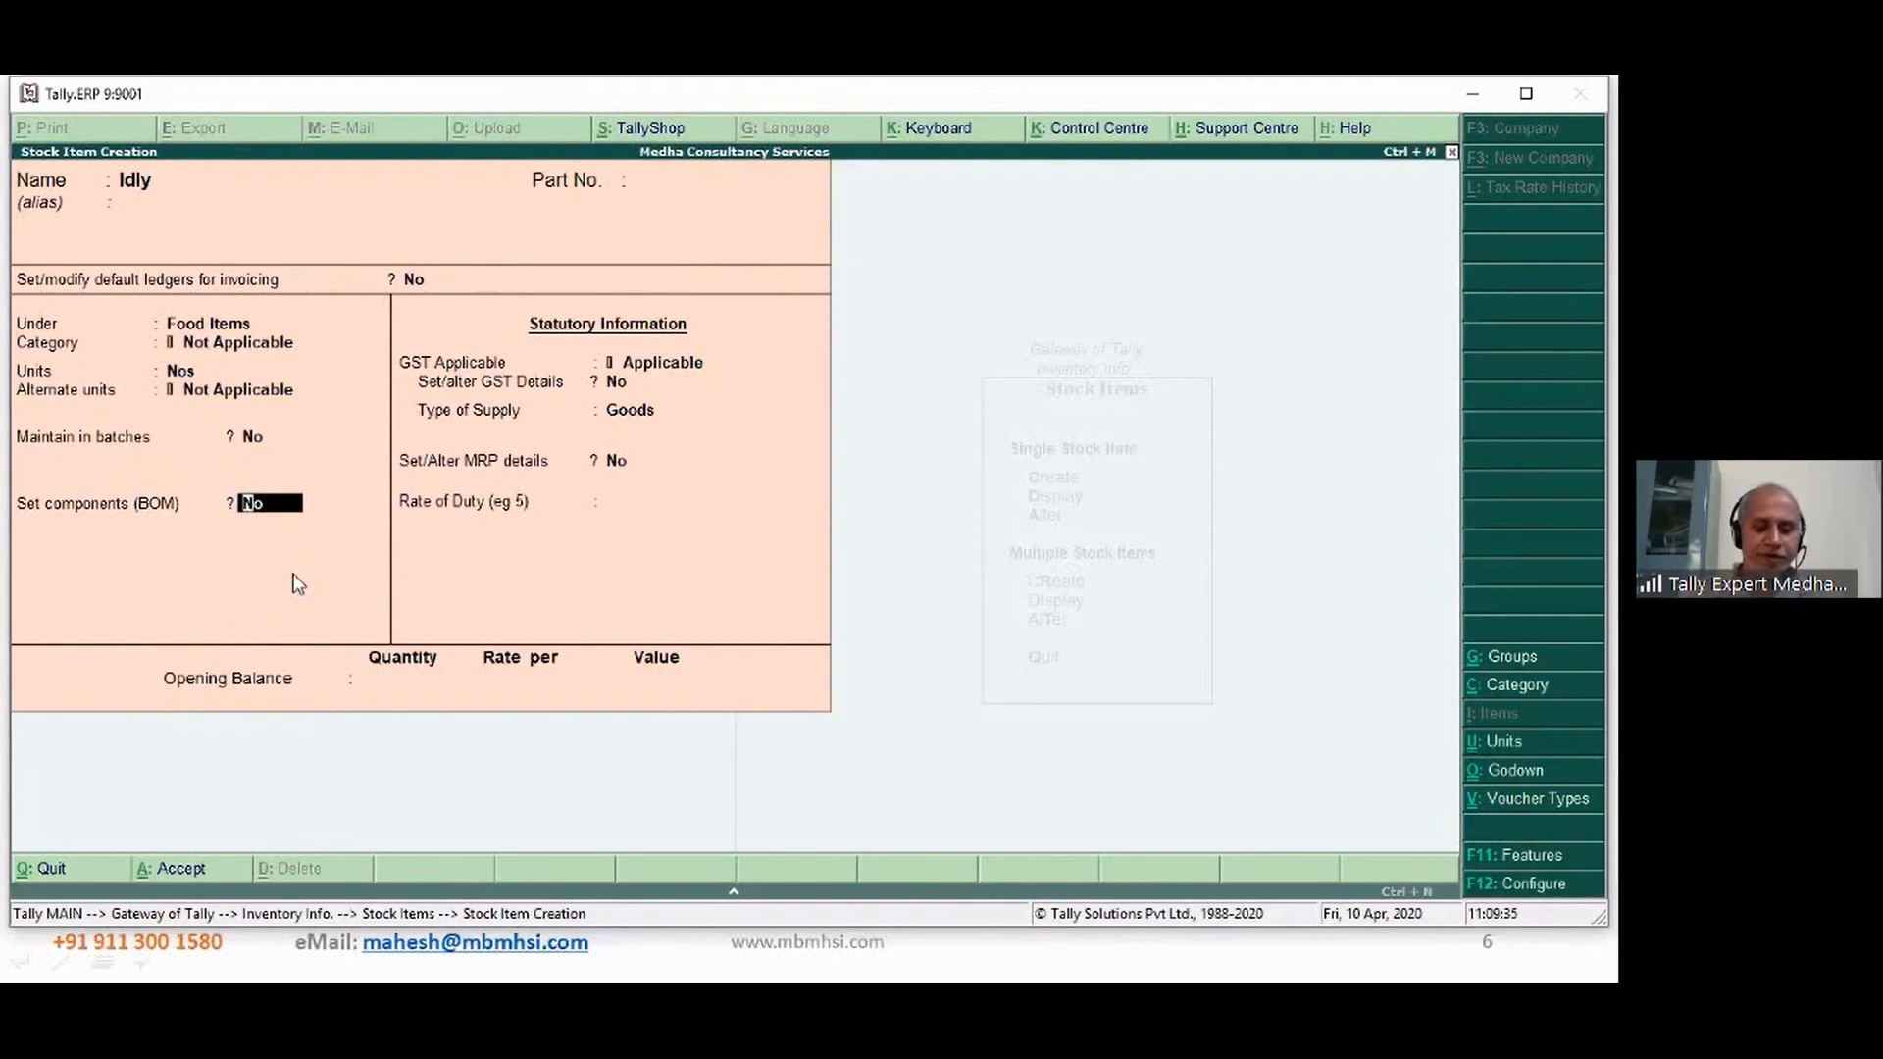
{"action": "key", "text": "Return"}
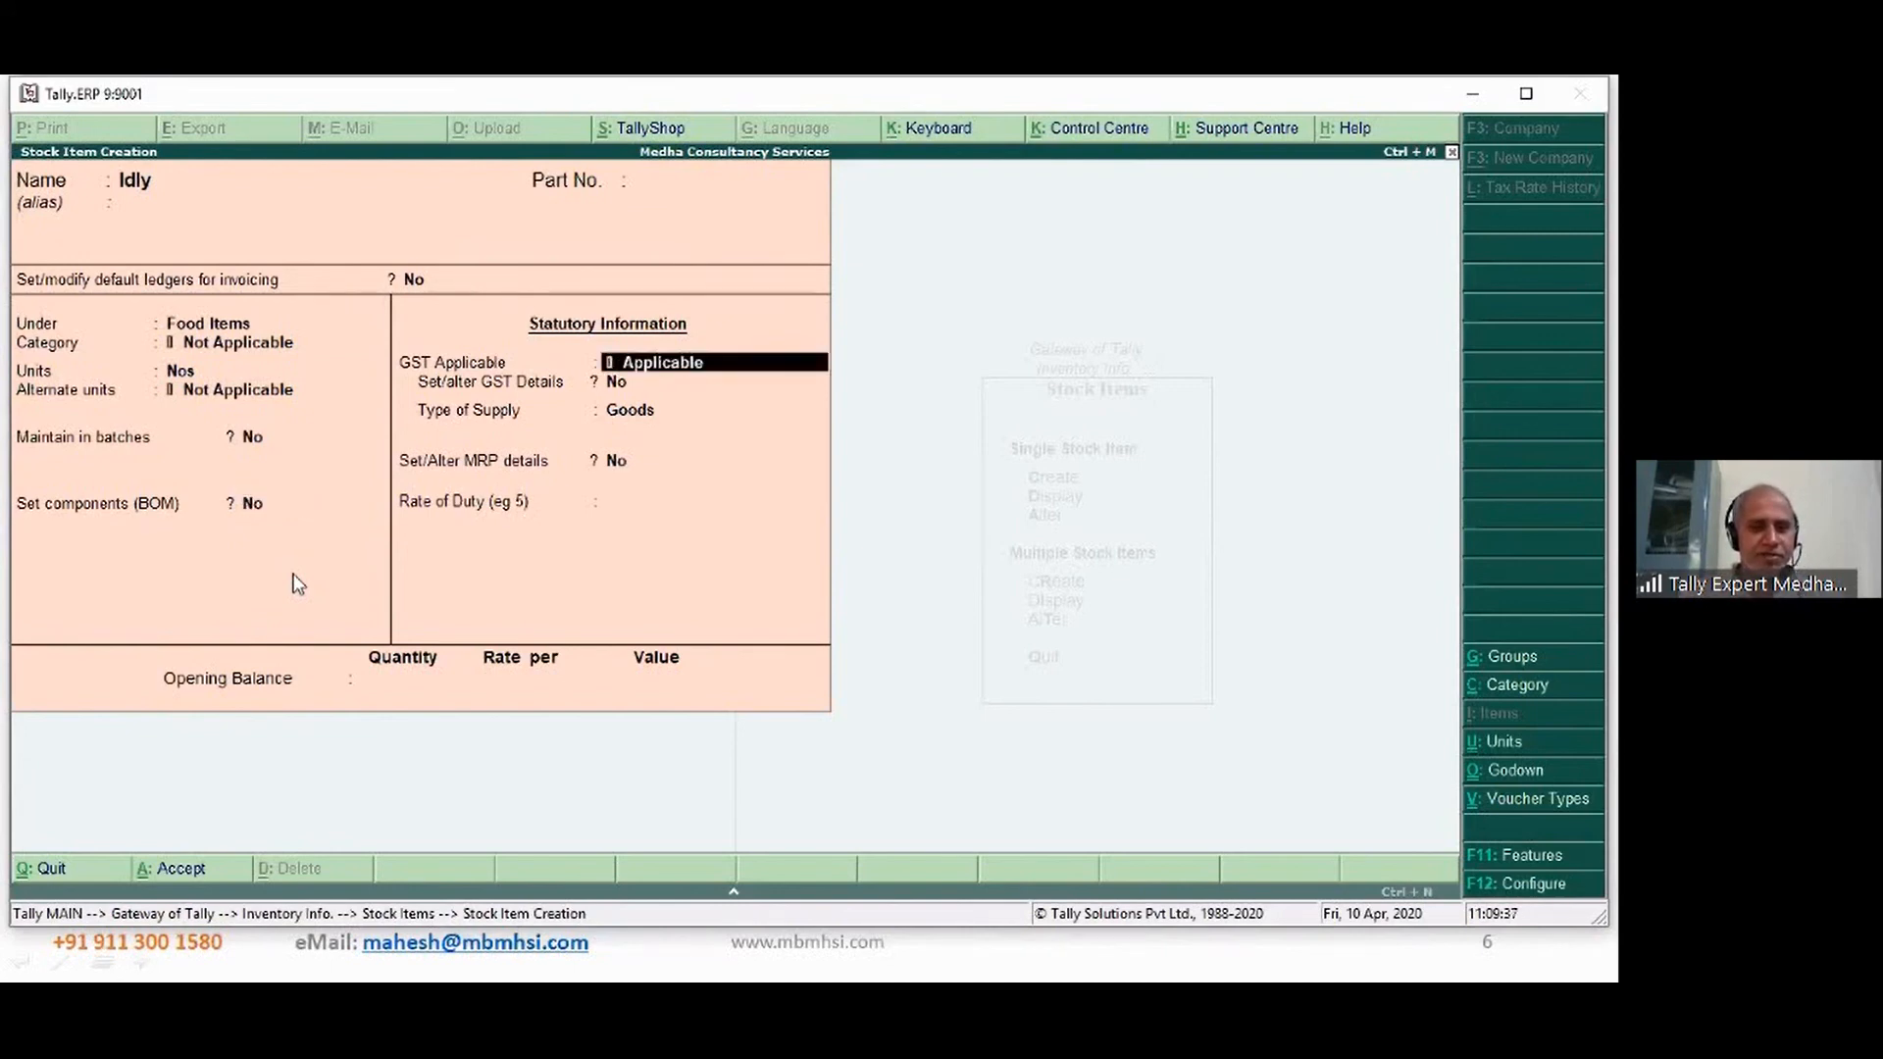
{"action": "key", "text": "Return"}
{"action": "key", "text": "Return"}
{"action": "key", "text": "Return"}
{"action": "key", "text": "Return"}
{"action": "key", "text": "Return"}
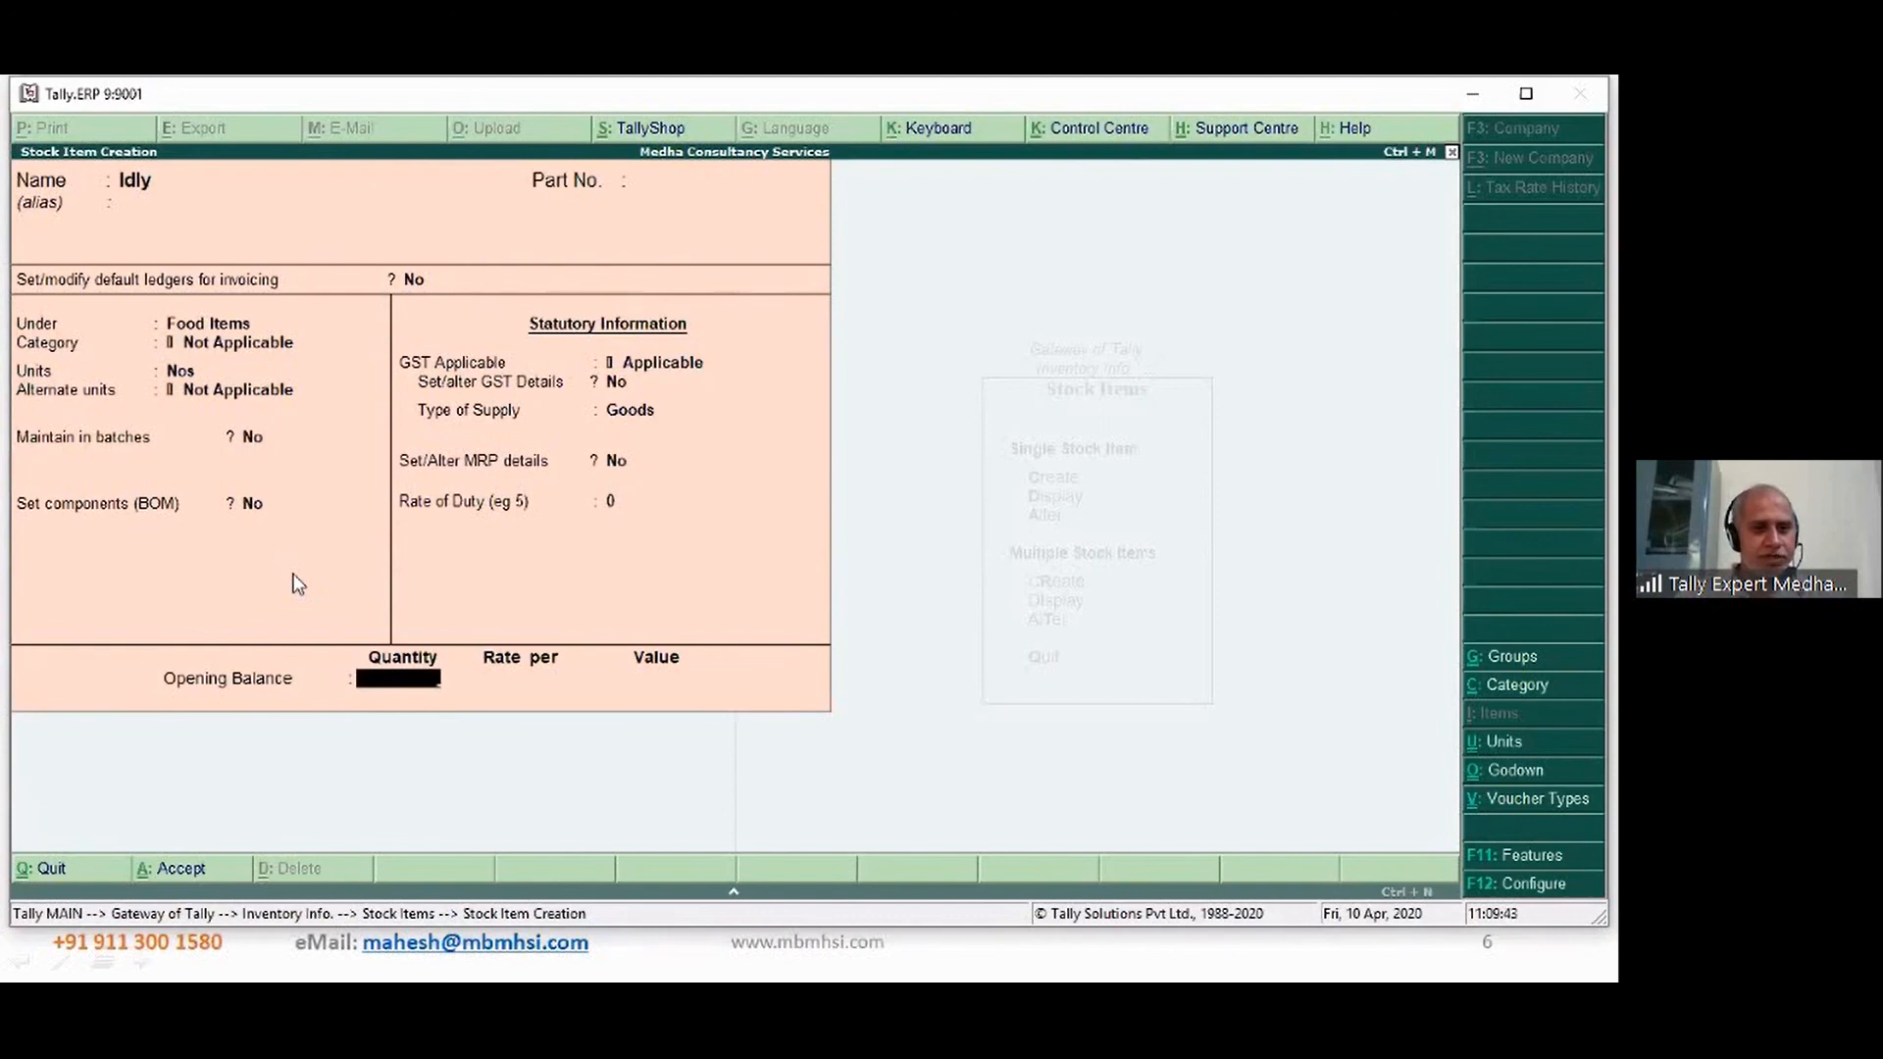
{"action": "key", "text": "Return"}
{"action": "key", "text": "Return"}
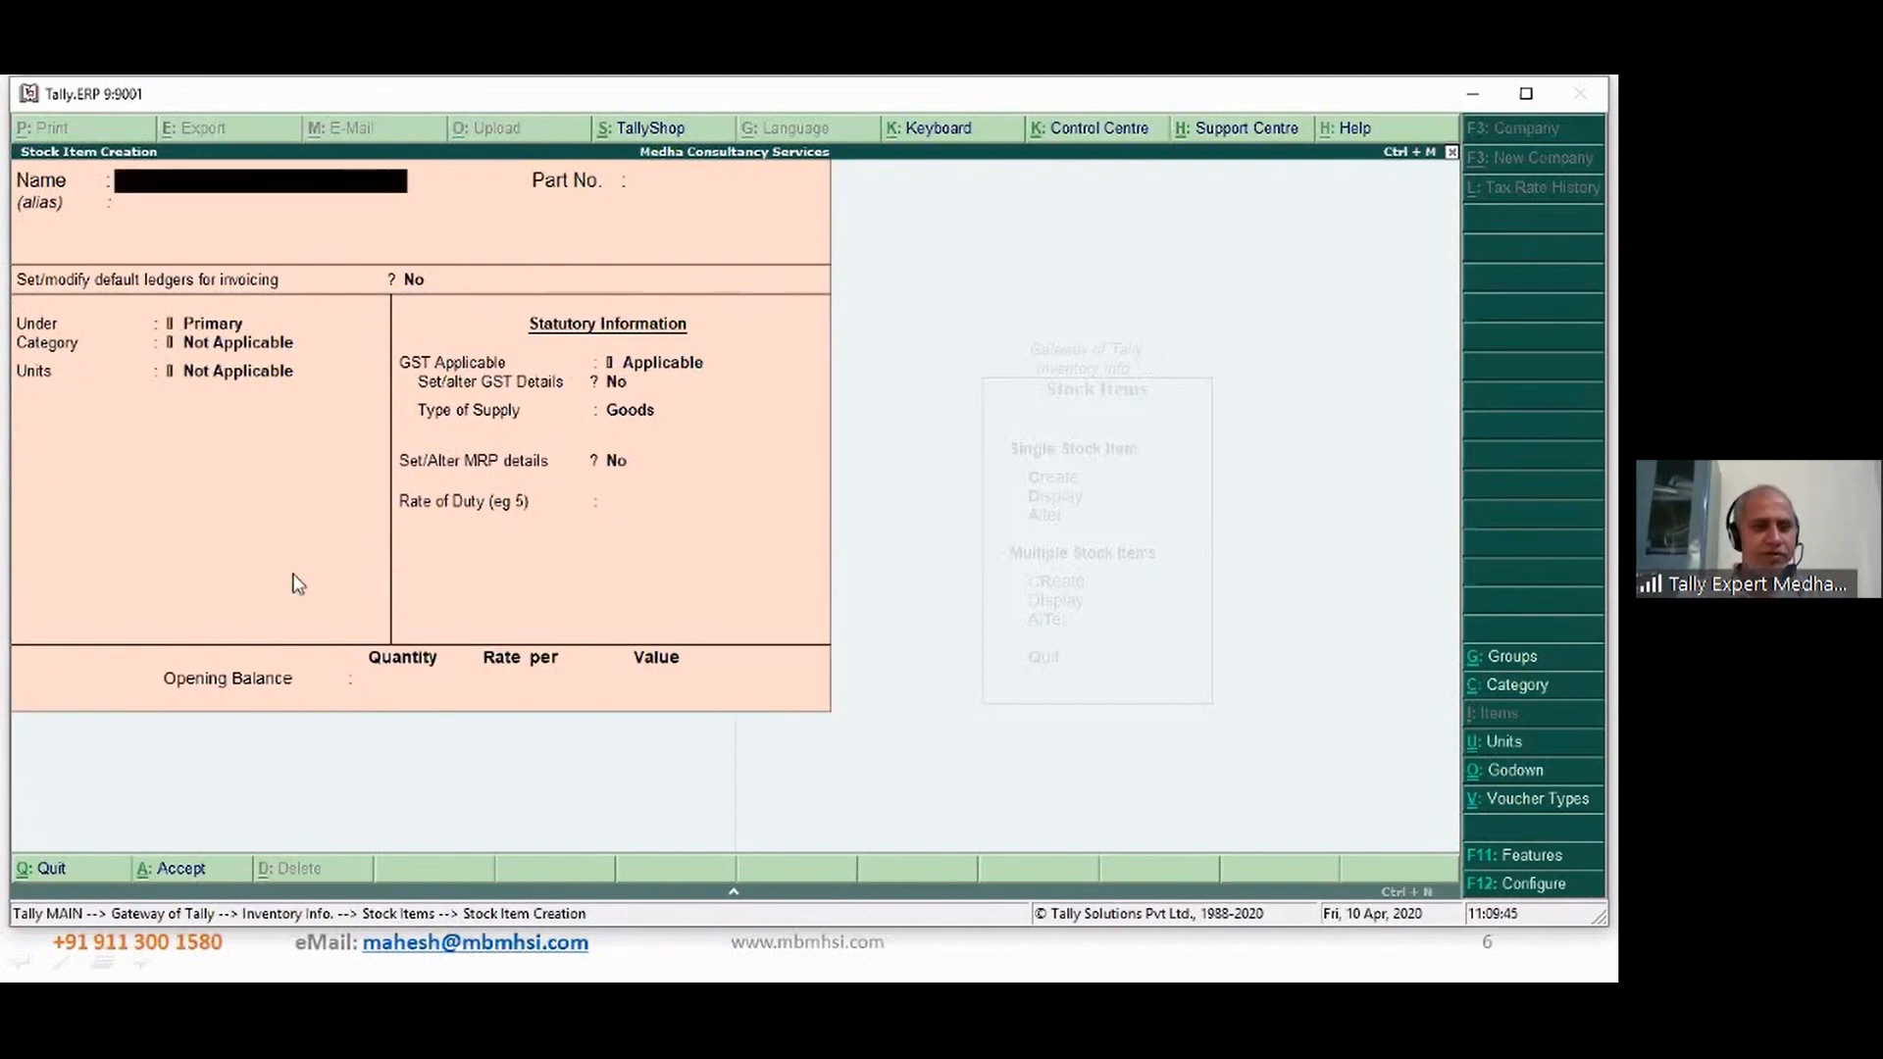
- Name another stock item Chutney and place it under Food Items with category Not Applicable
{"action": "type", "text": "Chut"}
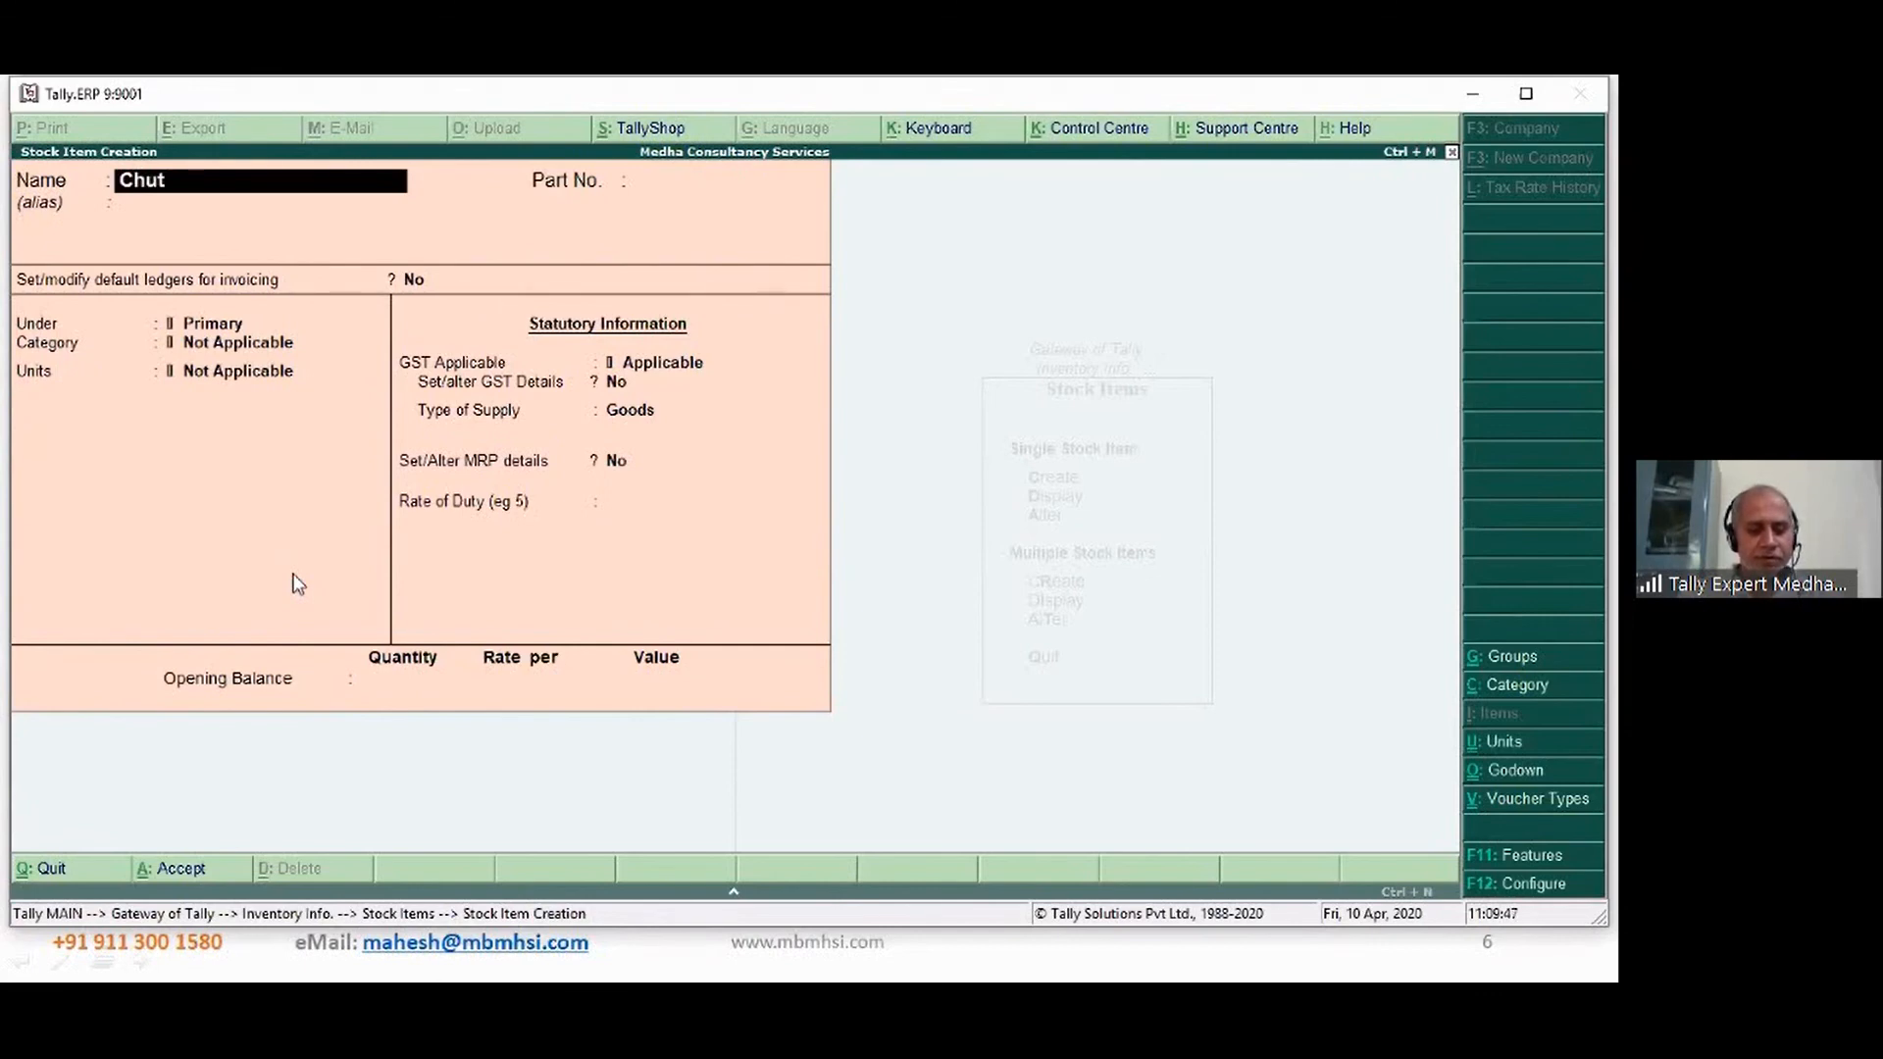
{"action": "type", "text": "ney"}
{"action": "key", "text": "Return"}
{"action": "key", "text": "Return"}
{"action": "key", "text": "Return"}
{"action": "key", "text": "Return"}
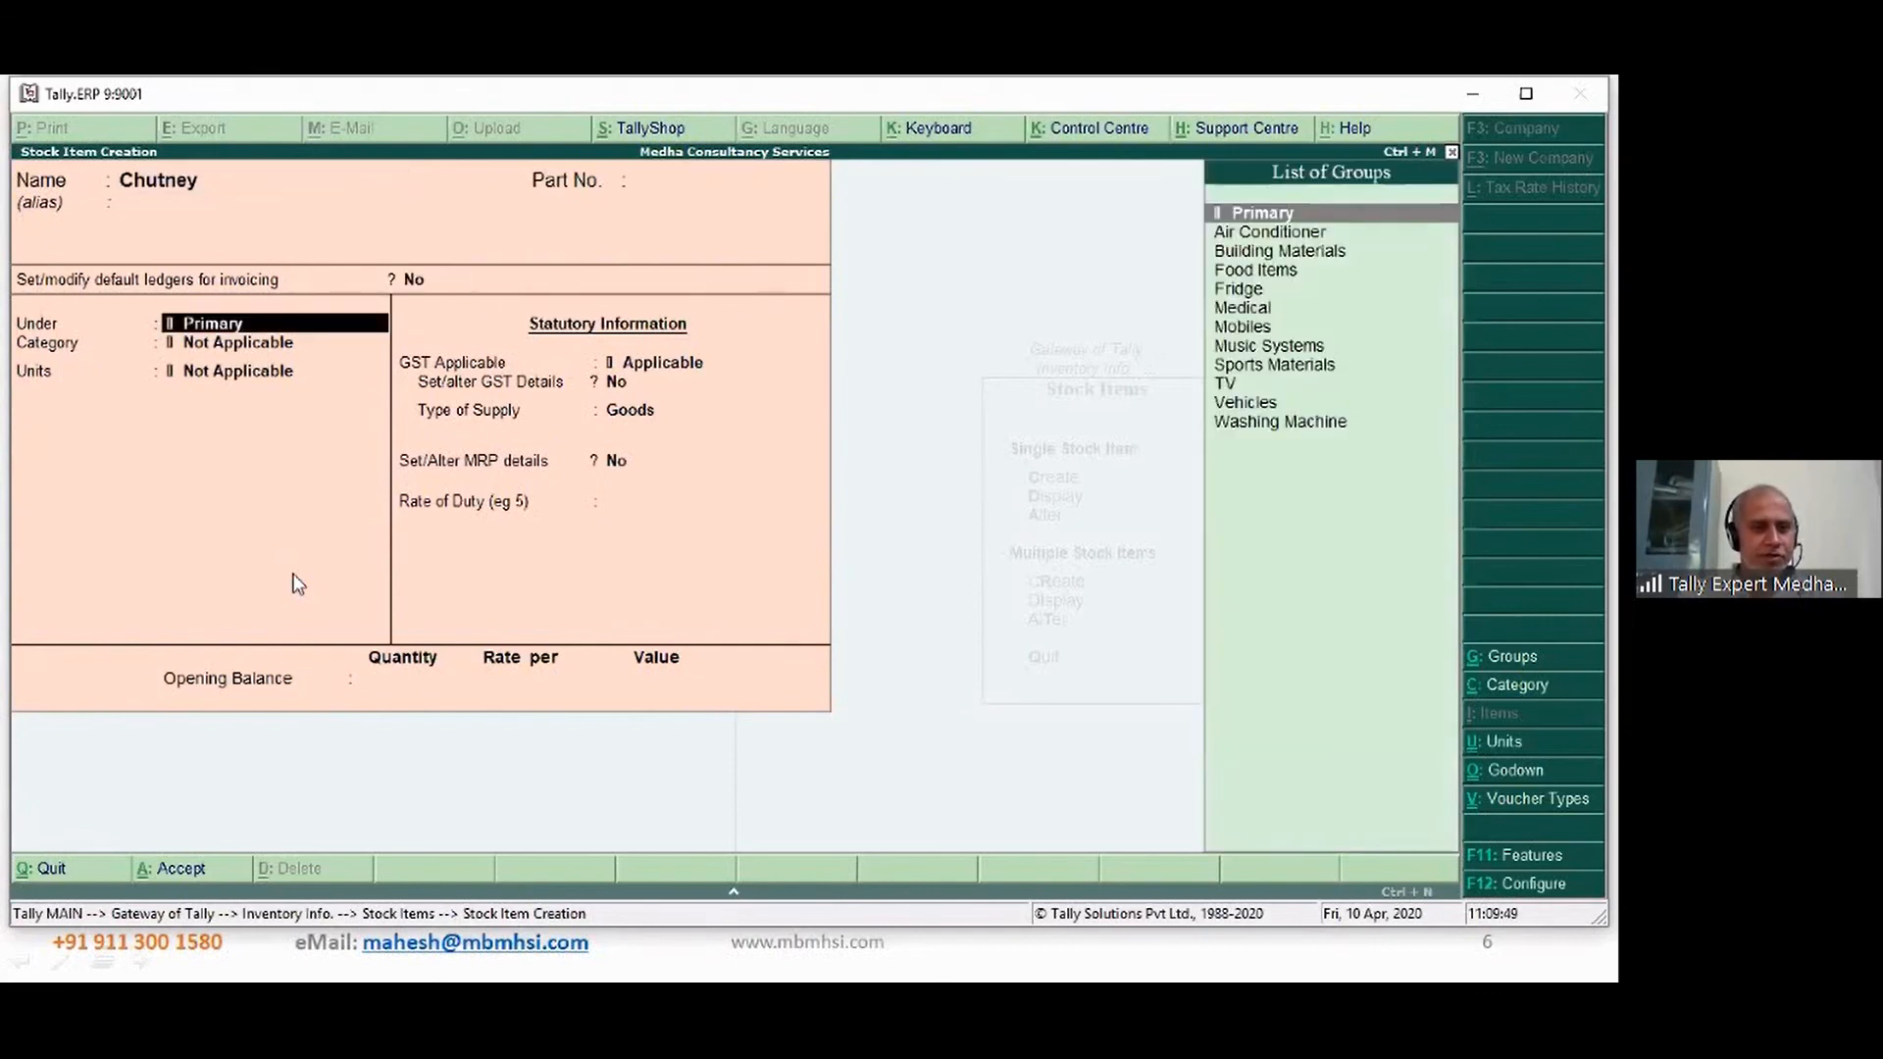
{"action": "type", "text": "F"}
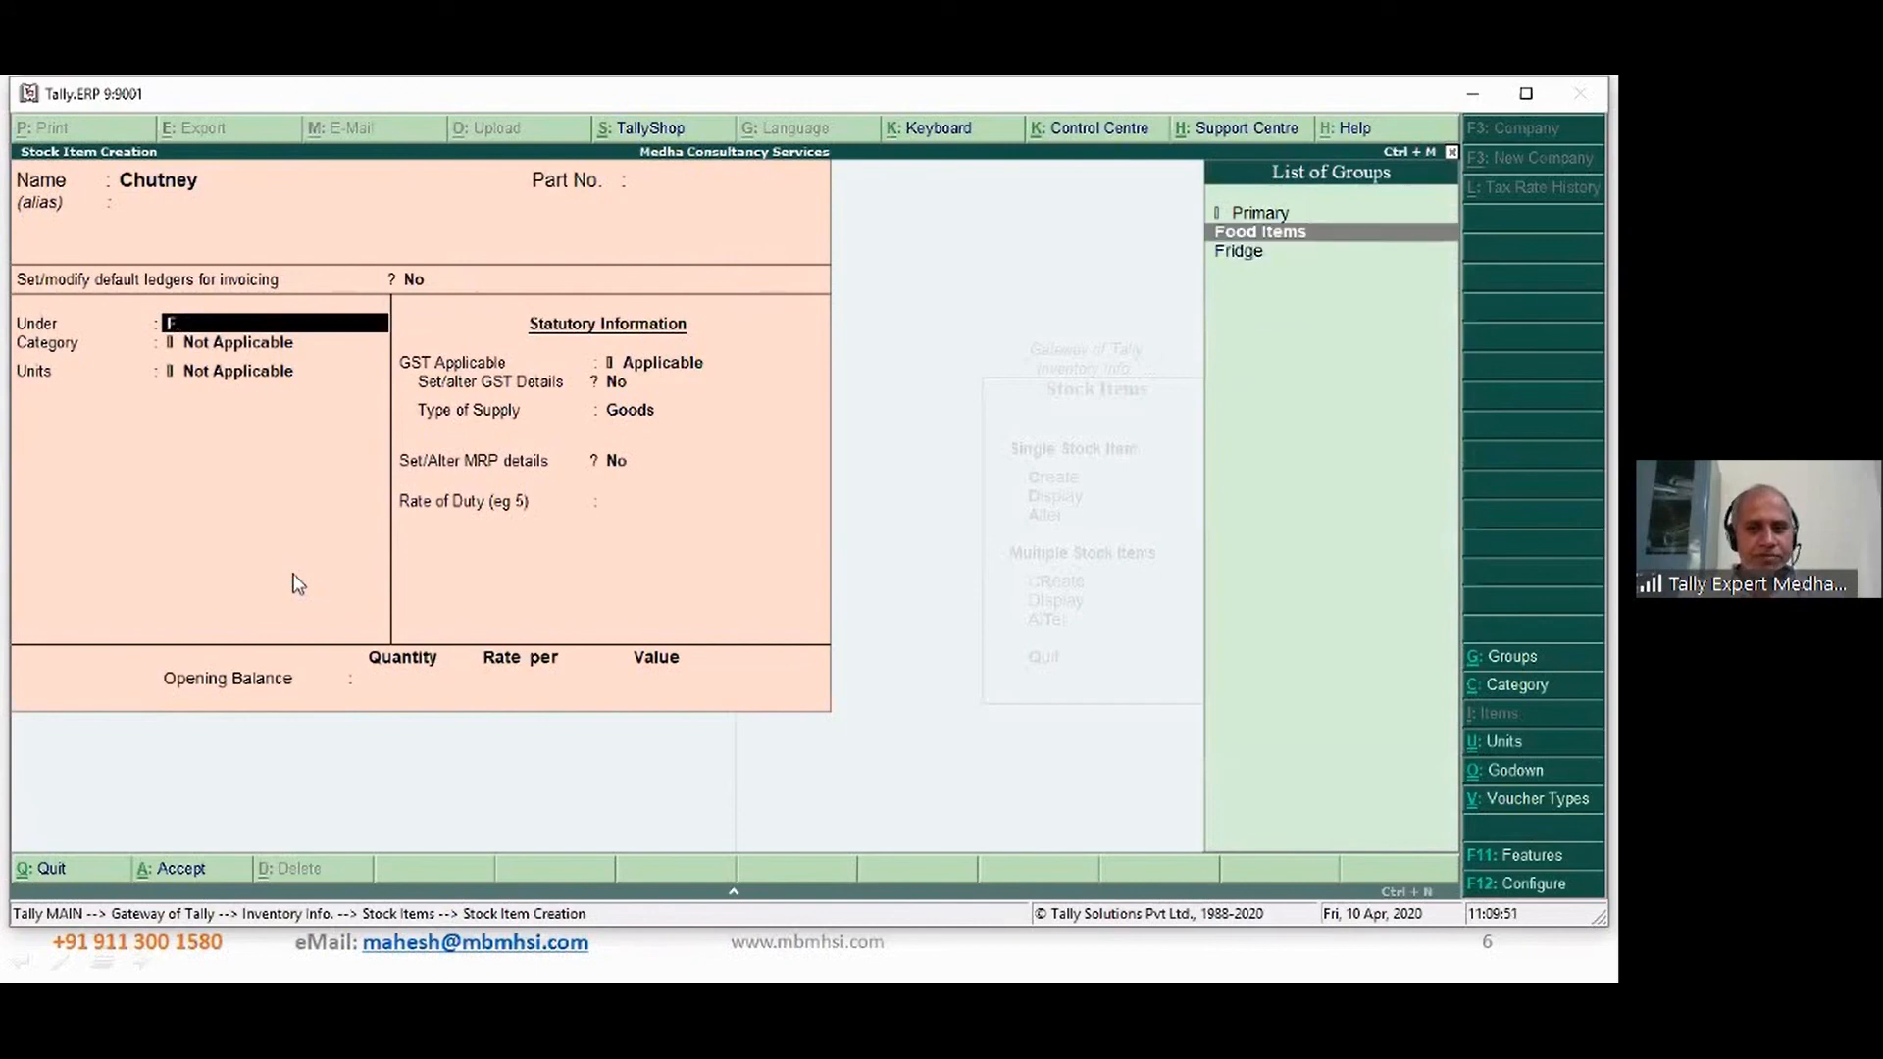
{"action": "key", "text": "Return"}
{"action": "key", "text": "Return"}
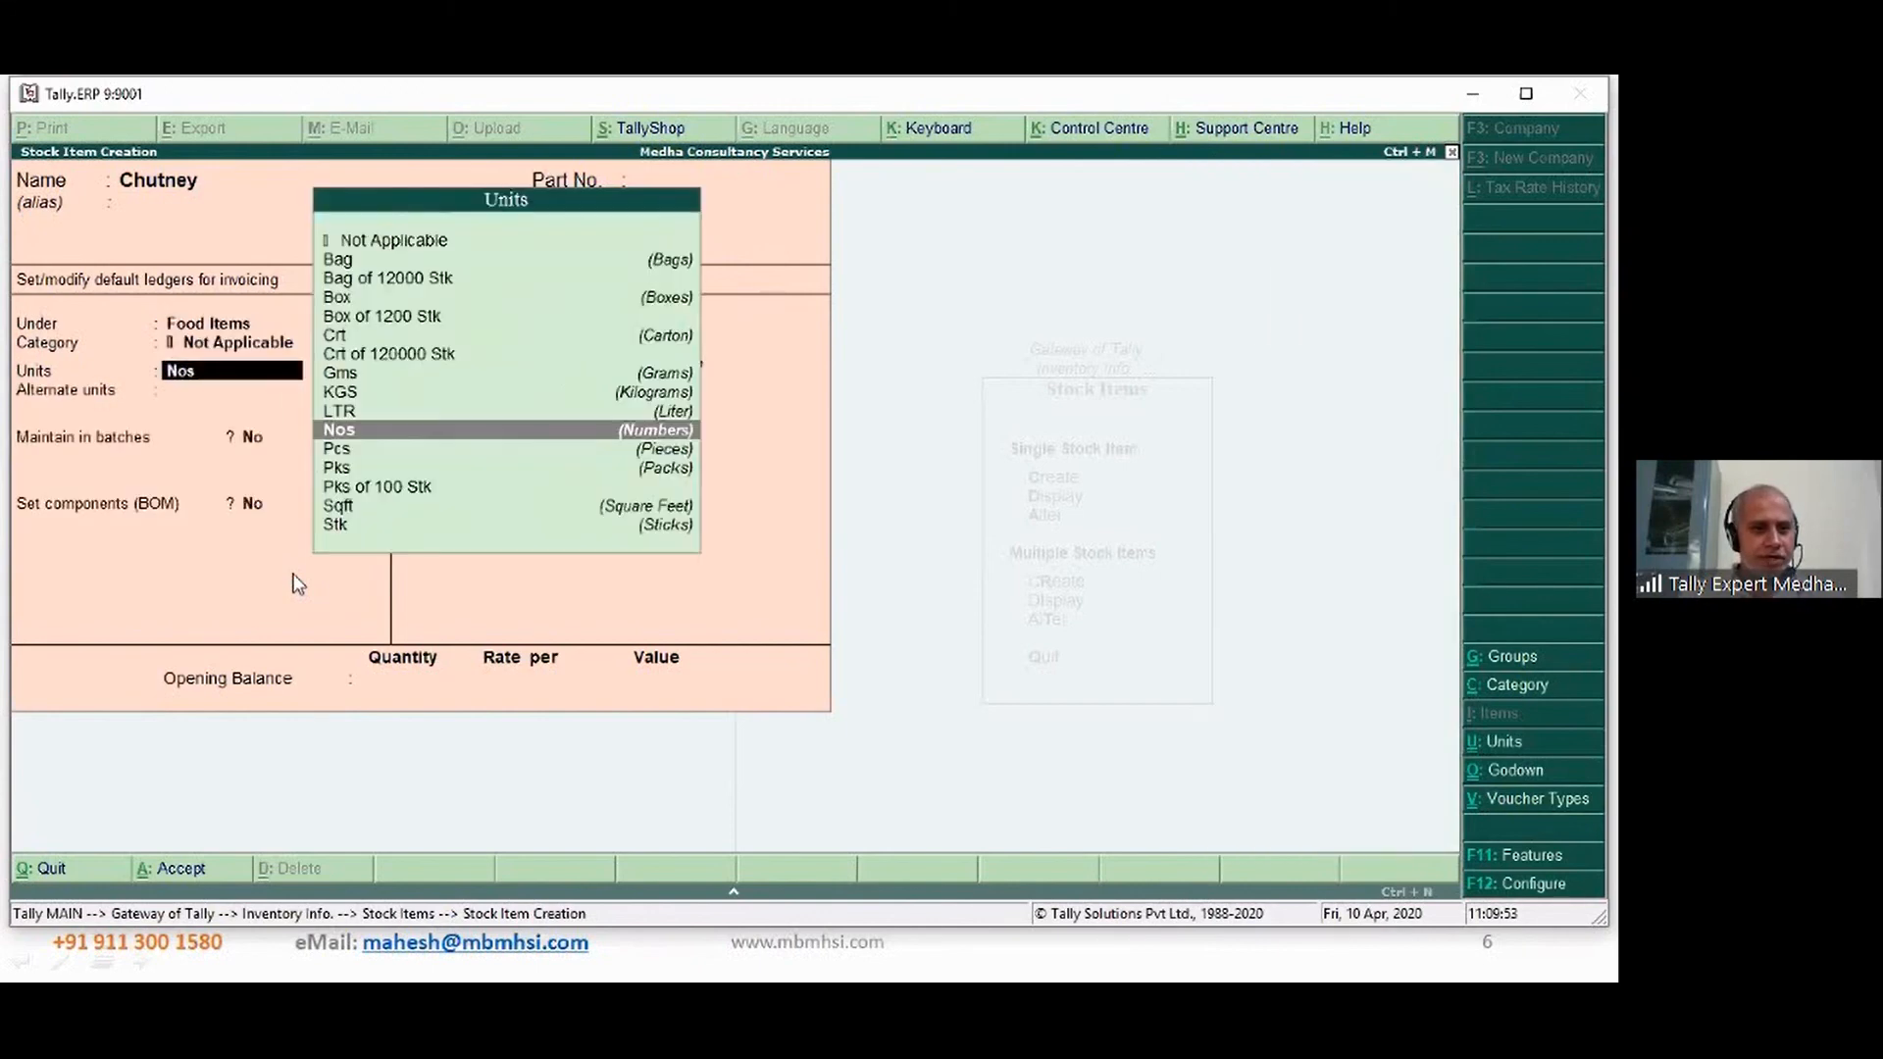
- Set Chutney's units to Gms, with alternate units Not Applicable and batches at No
{"action": "key", "text": "Up"}
{"action": "key", "text": "Up"}
{"action": "key", "text": "Up"}
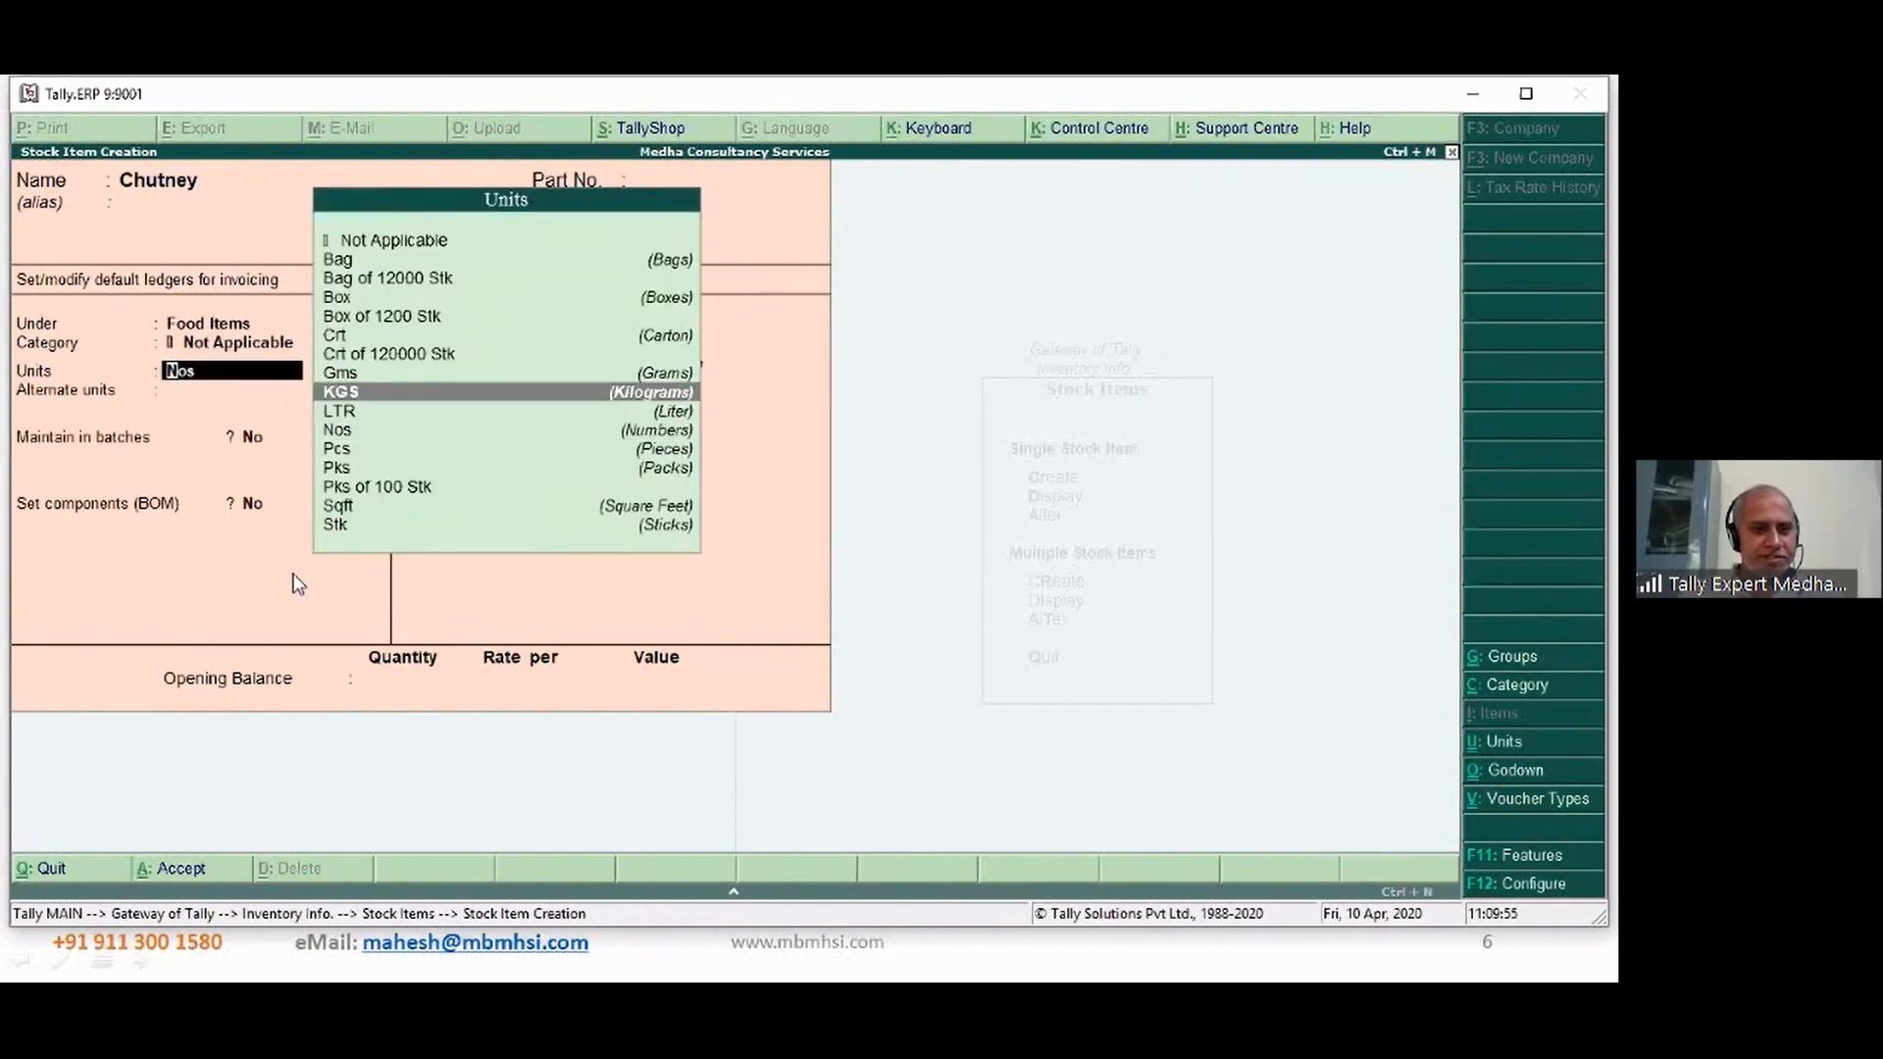
{"action": "key", "text": "Return"}
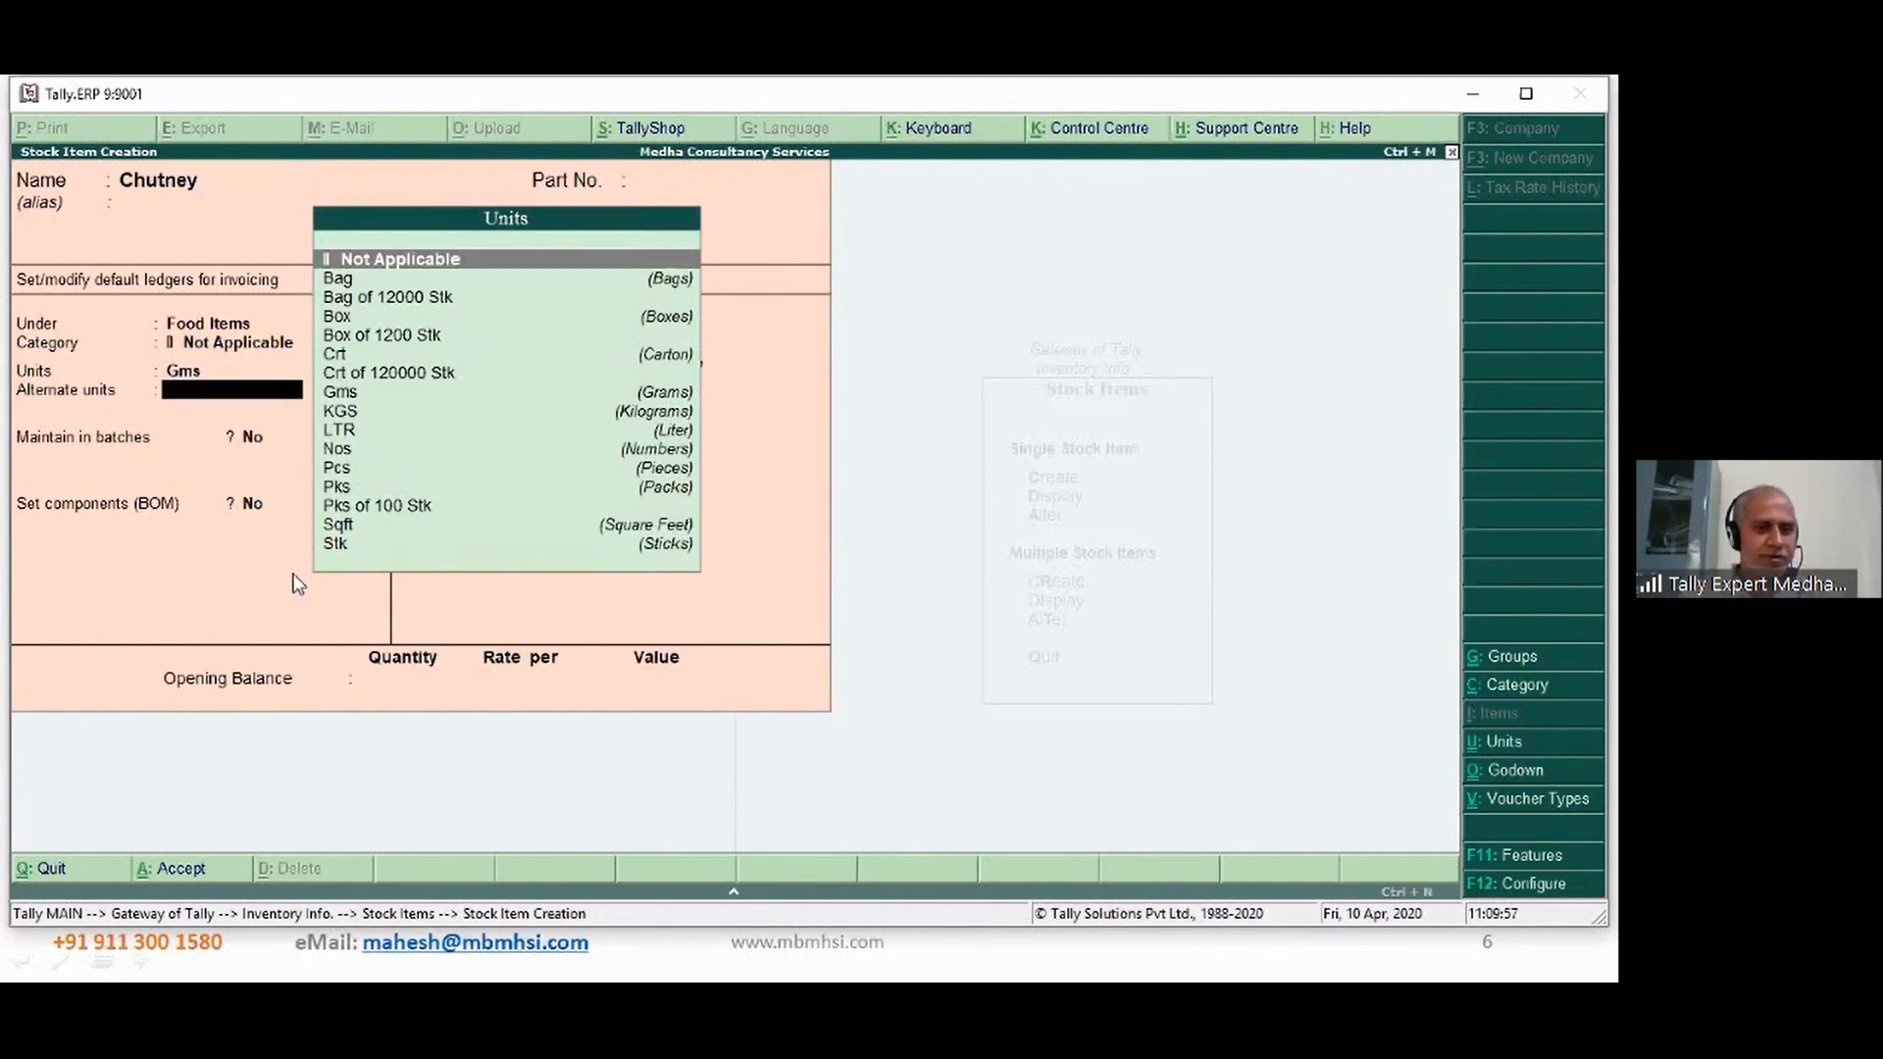
{"action": "key", "text": "Return"}
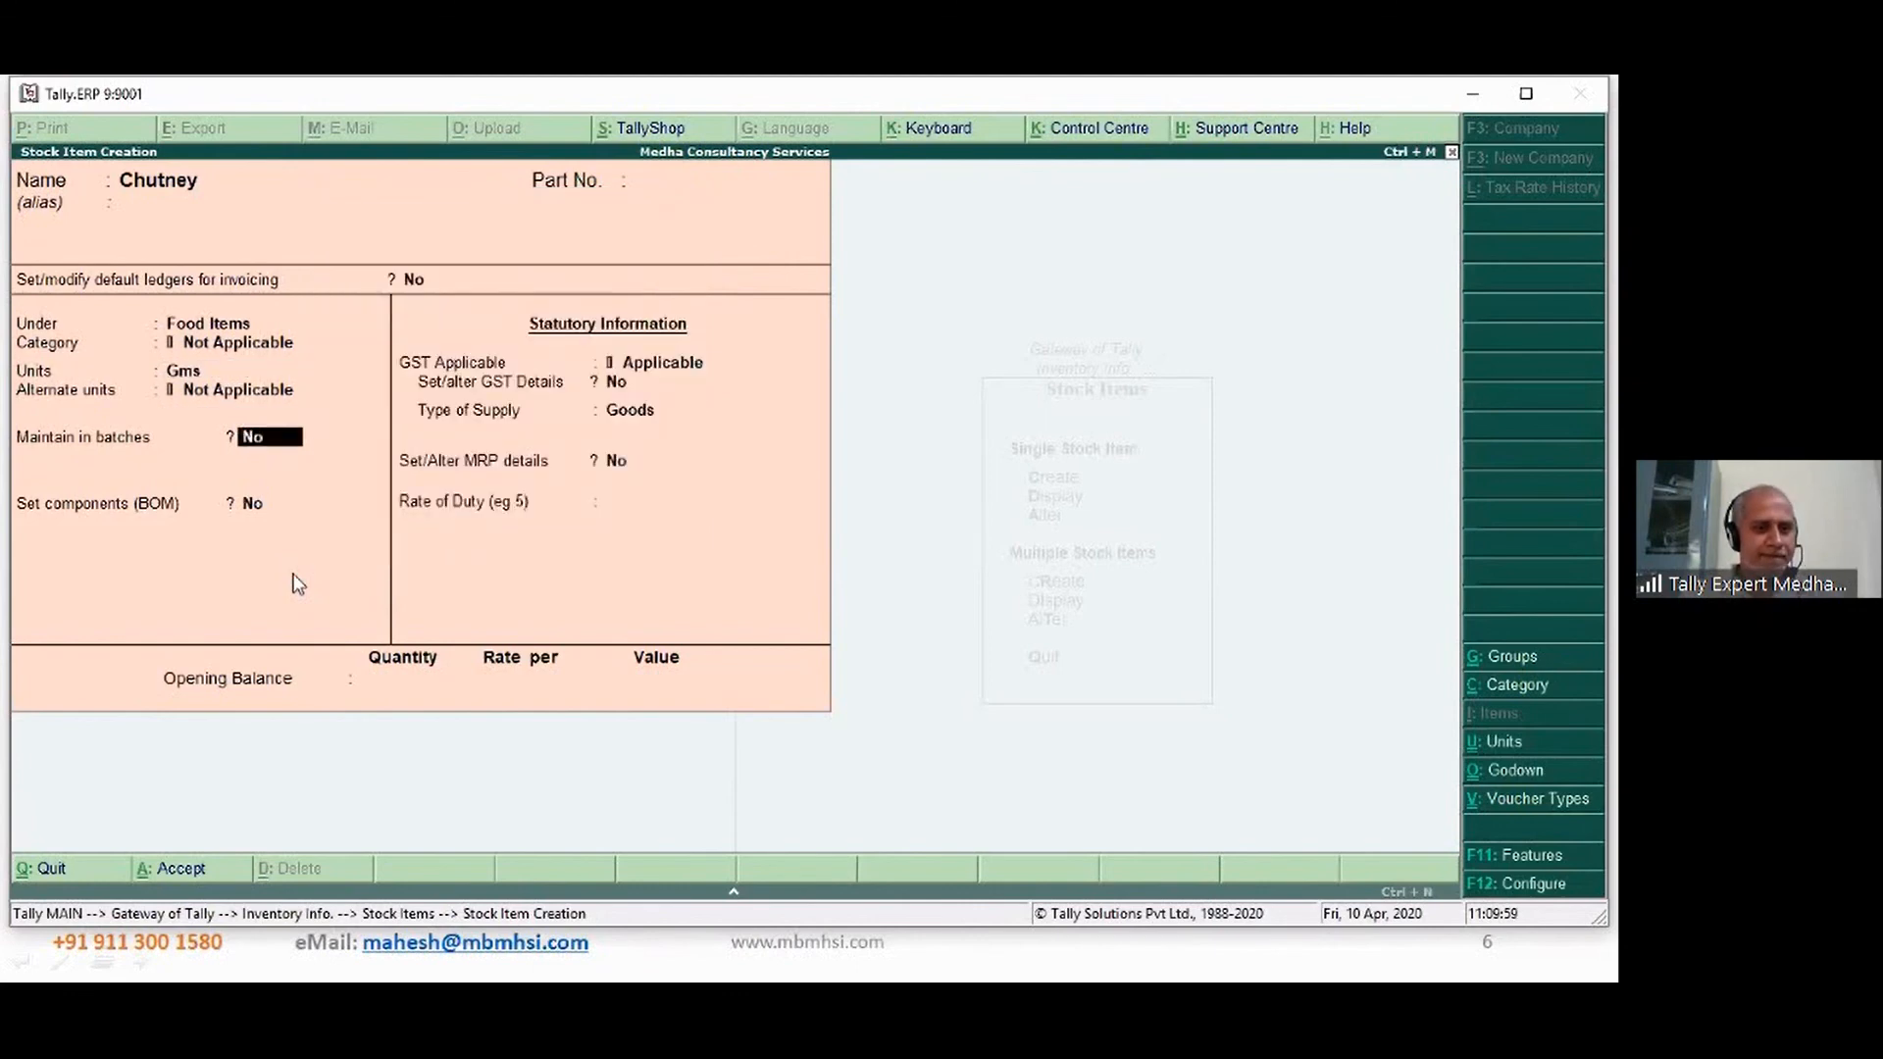
{"action": "key", "text": "Return"}
- Enable BOM components for Chutney and add a bill of materials named Fresh Chtney with a unit of manufacture of 1000 Gms
{"action": "type", "text": "y"}
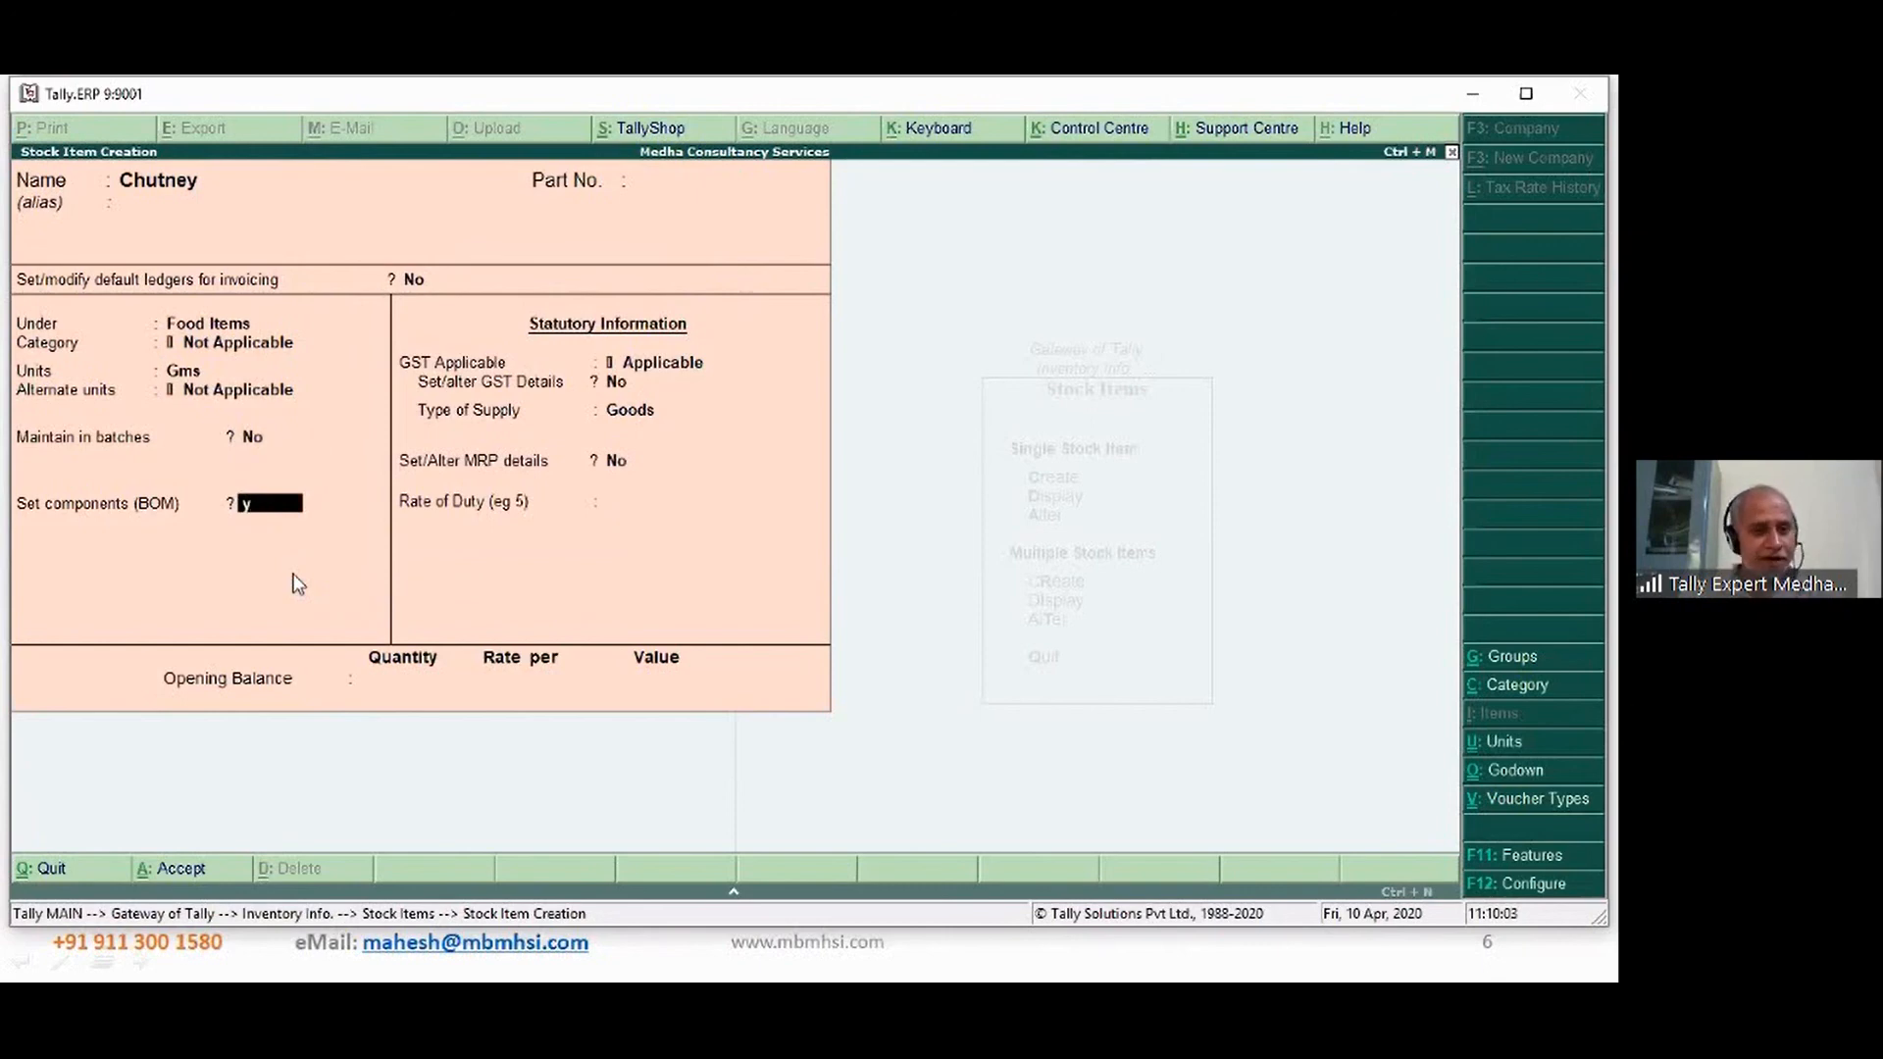
{"action": "key", "text": "Return"}
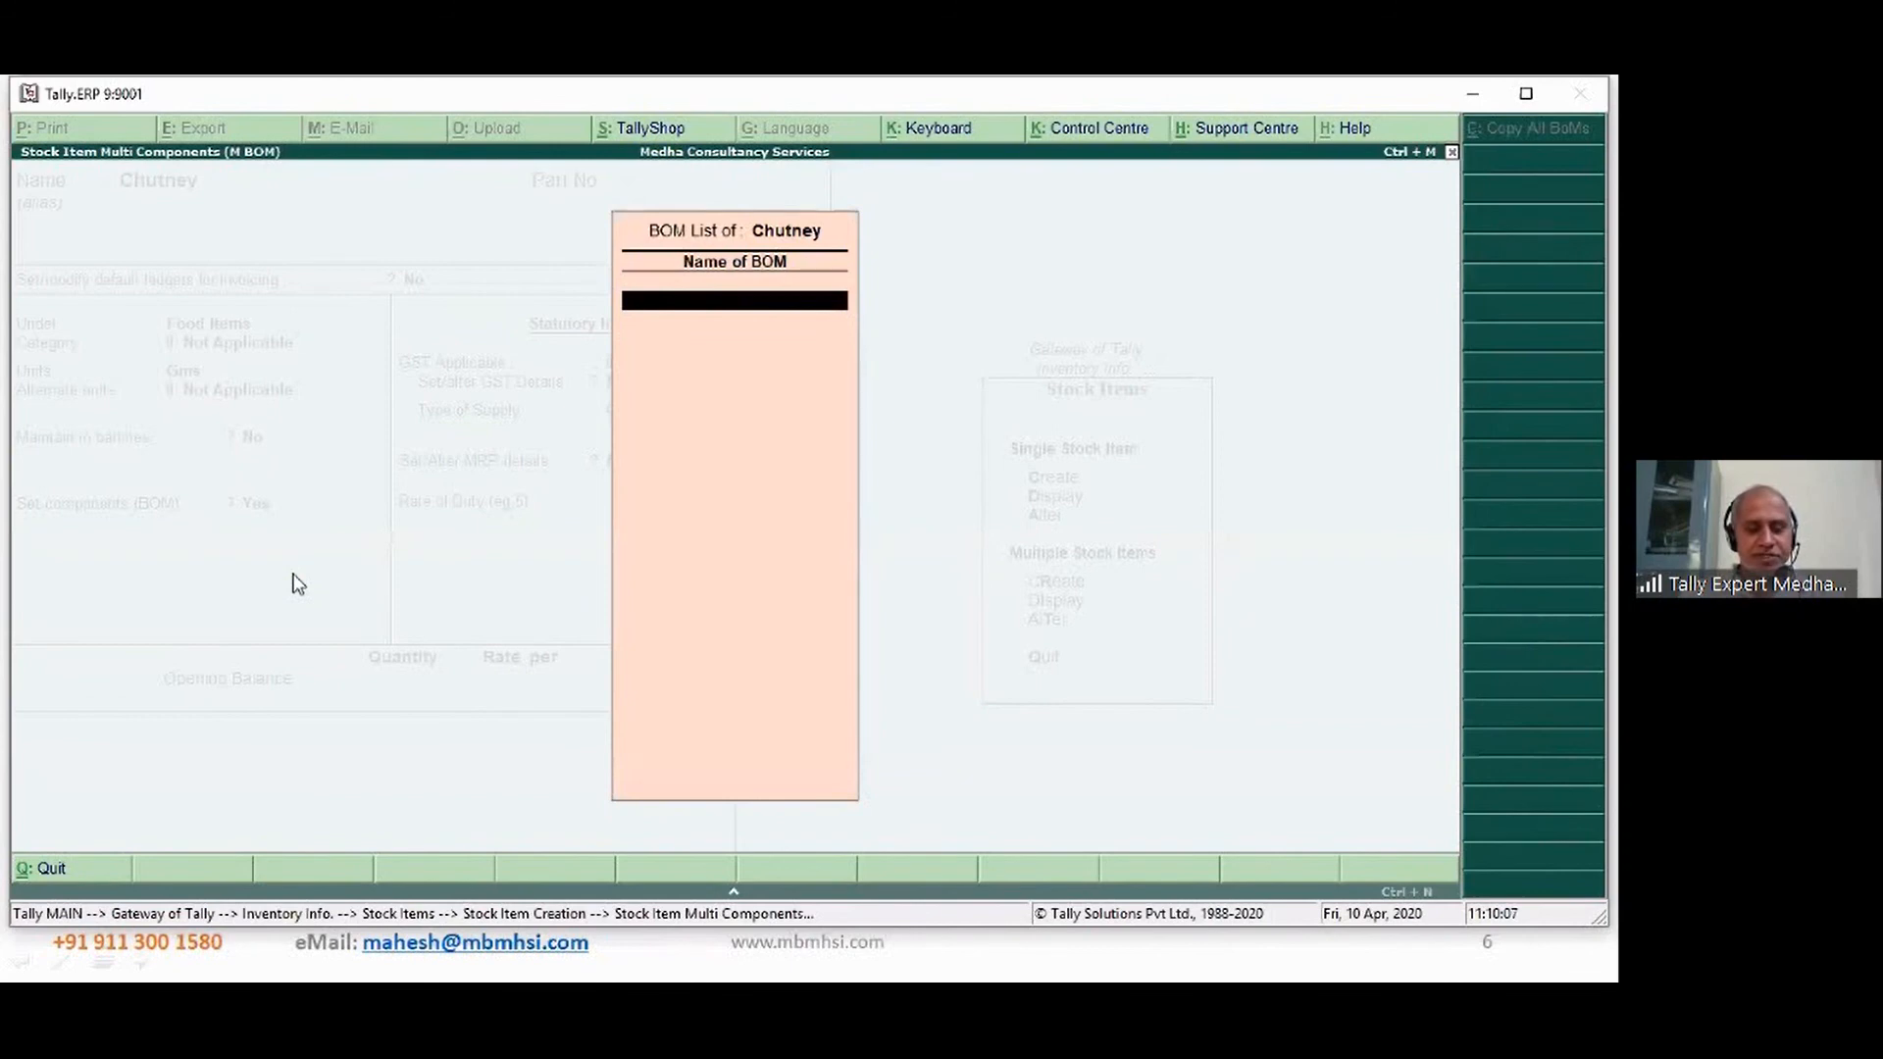
{"action": "type", "text": "Fresh"}
{"action": "type", "text": " Chtne"}
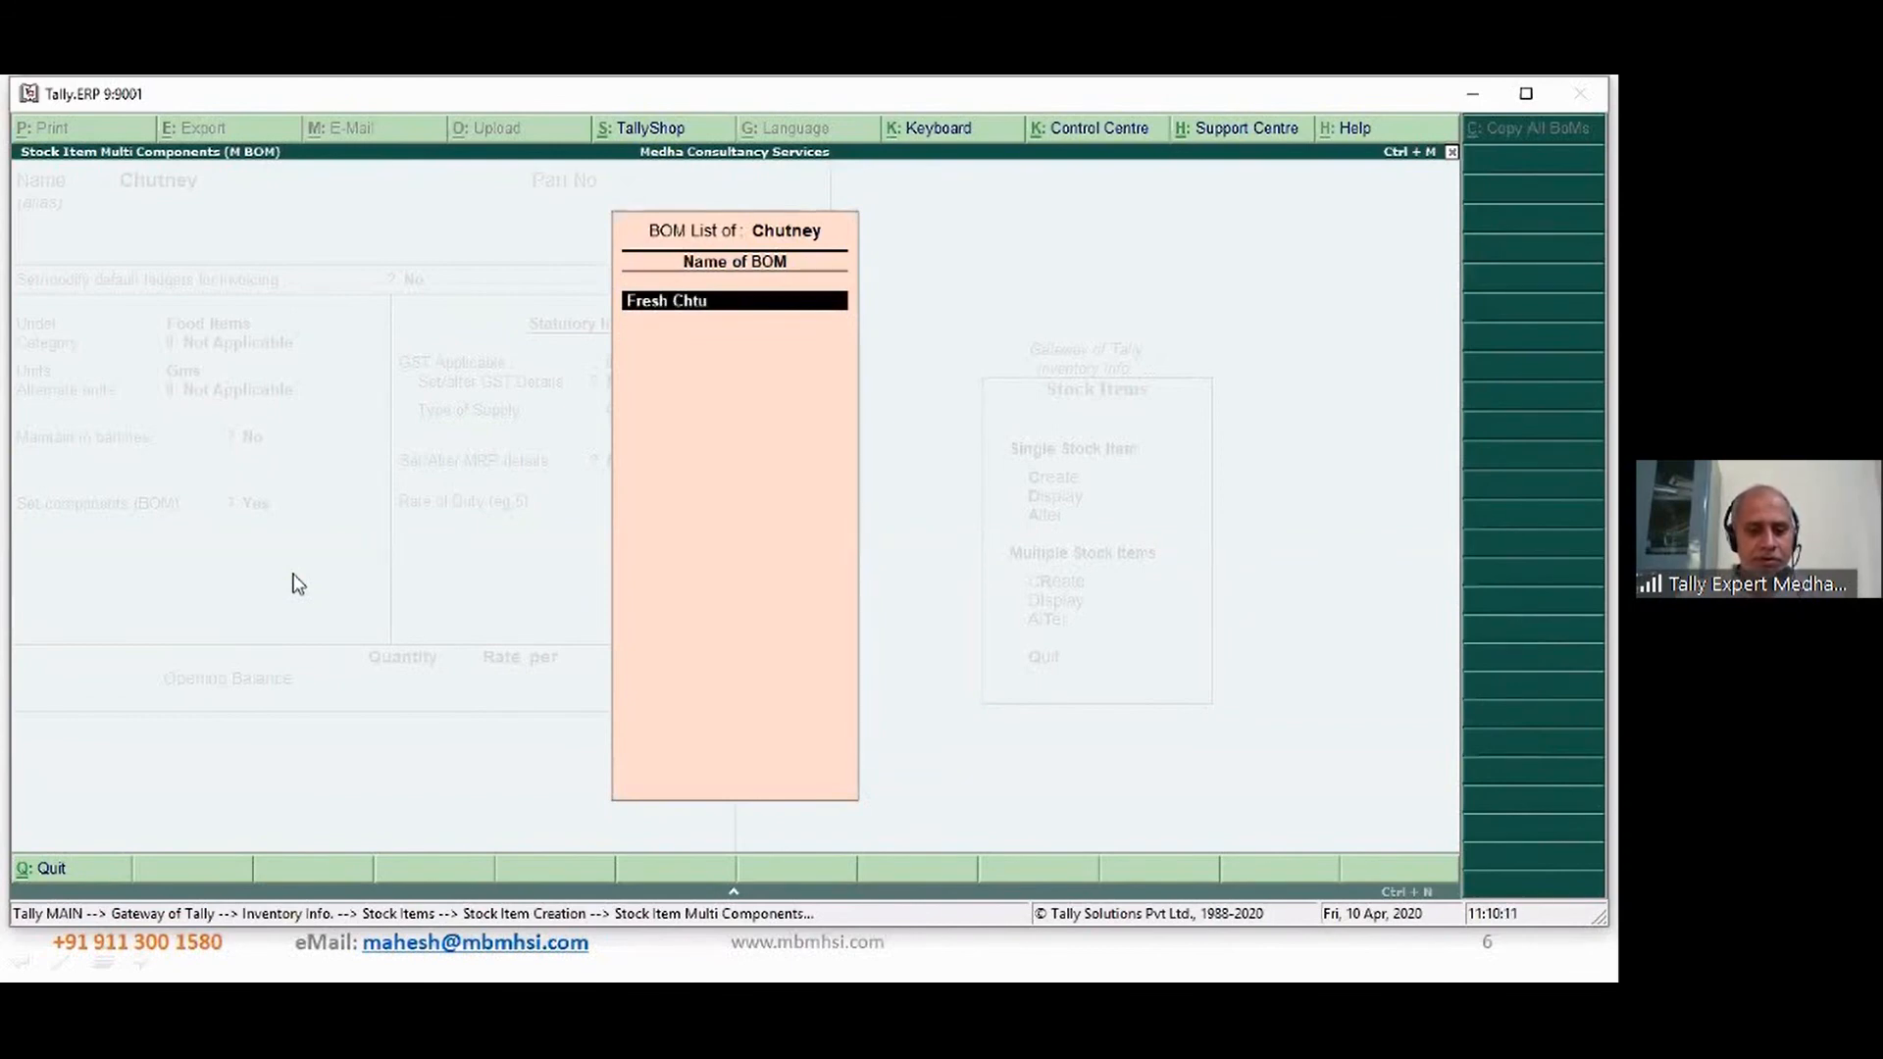
{"action": "type", "text": "y"}
{"action": "key", "text": "Return"}
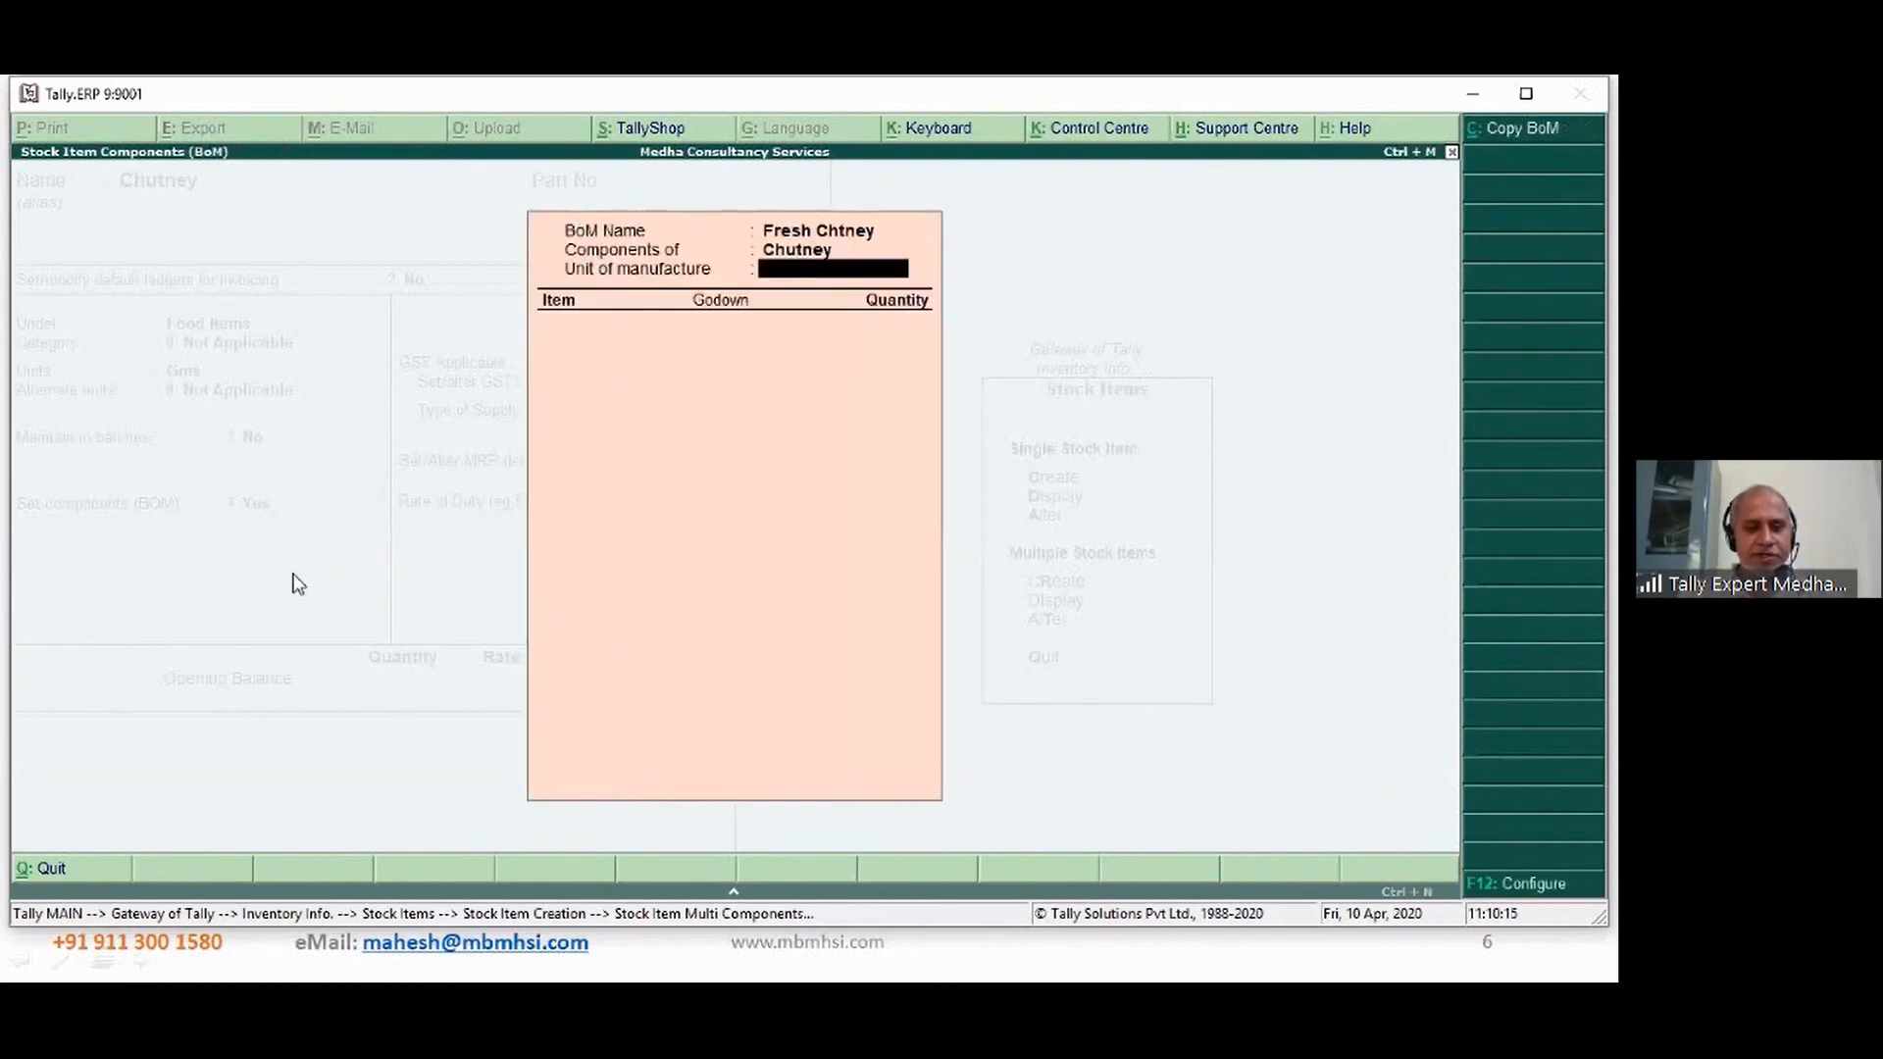
{"action": "type", "text": "1000"}
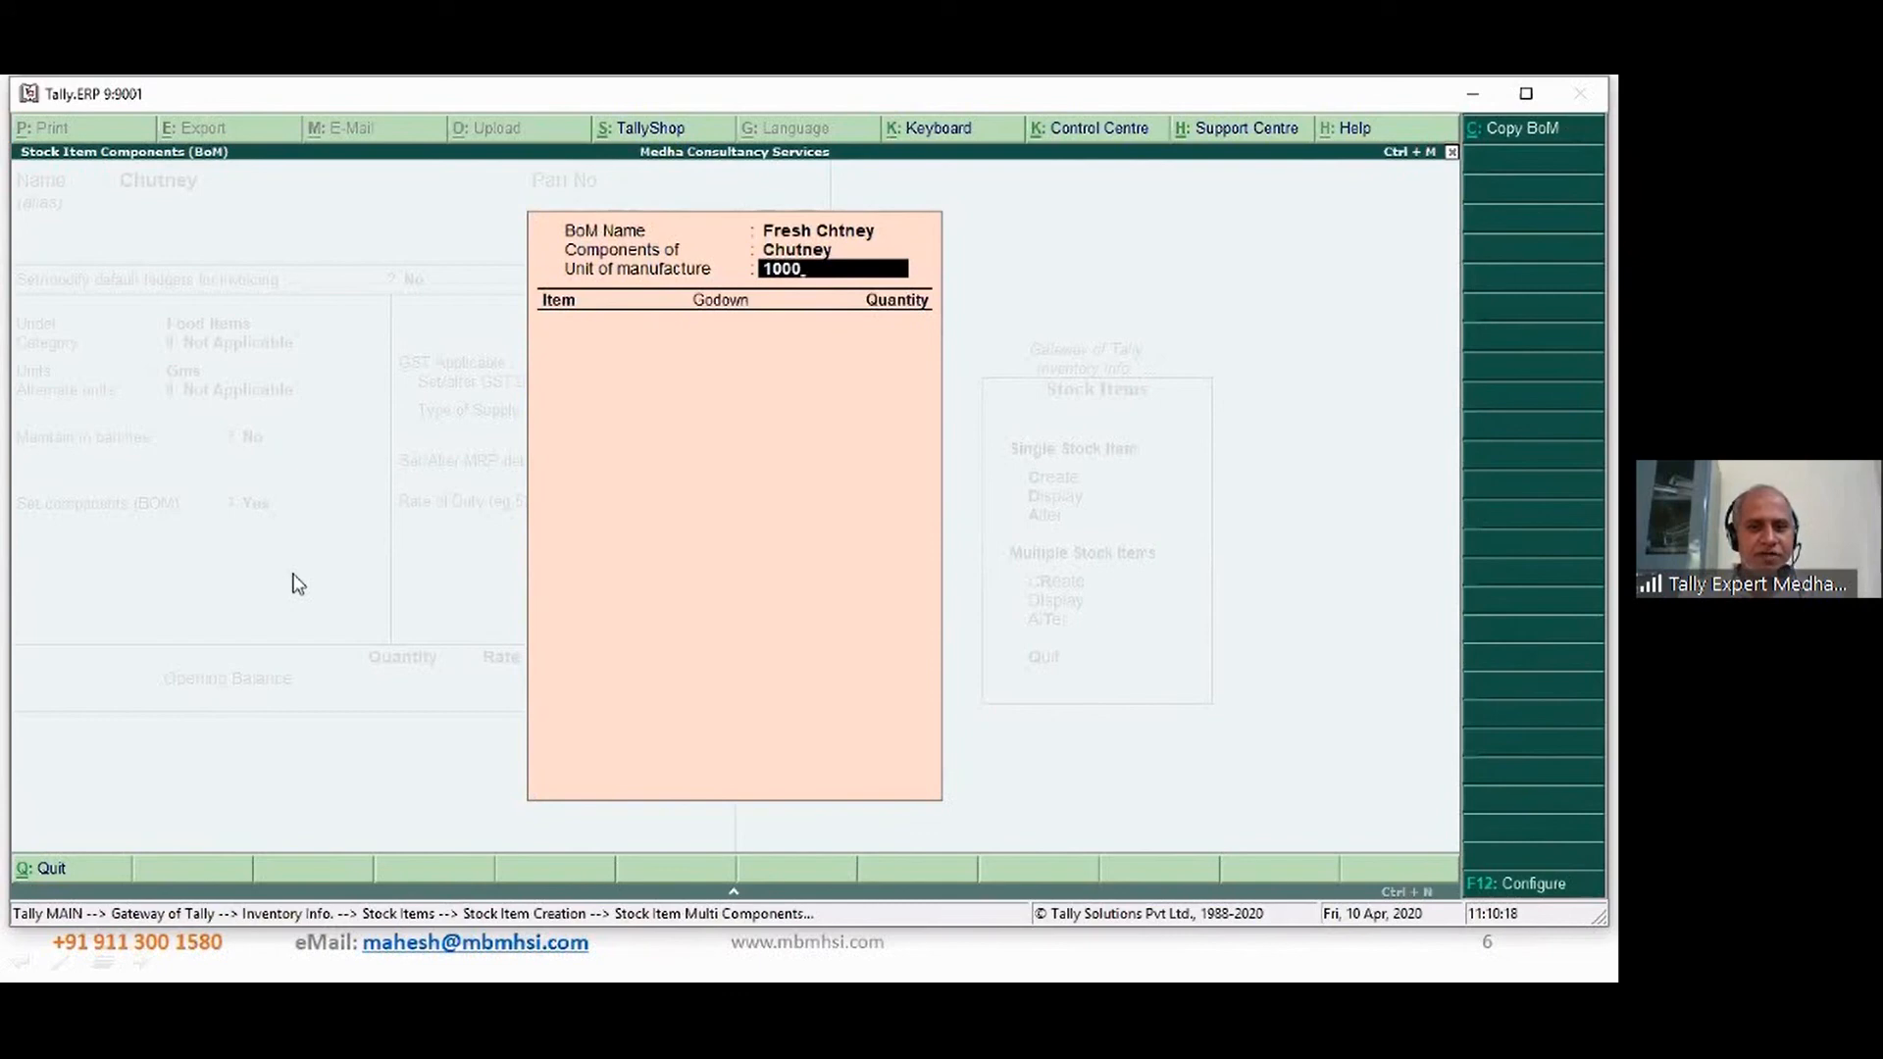
{"action": "key", "text": "Return"}
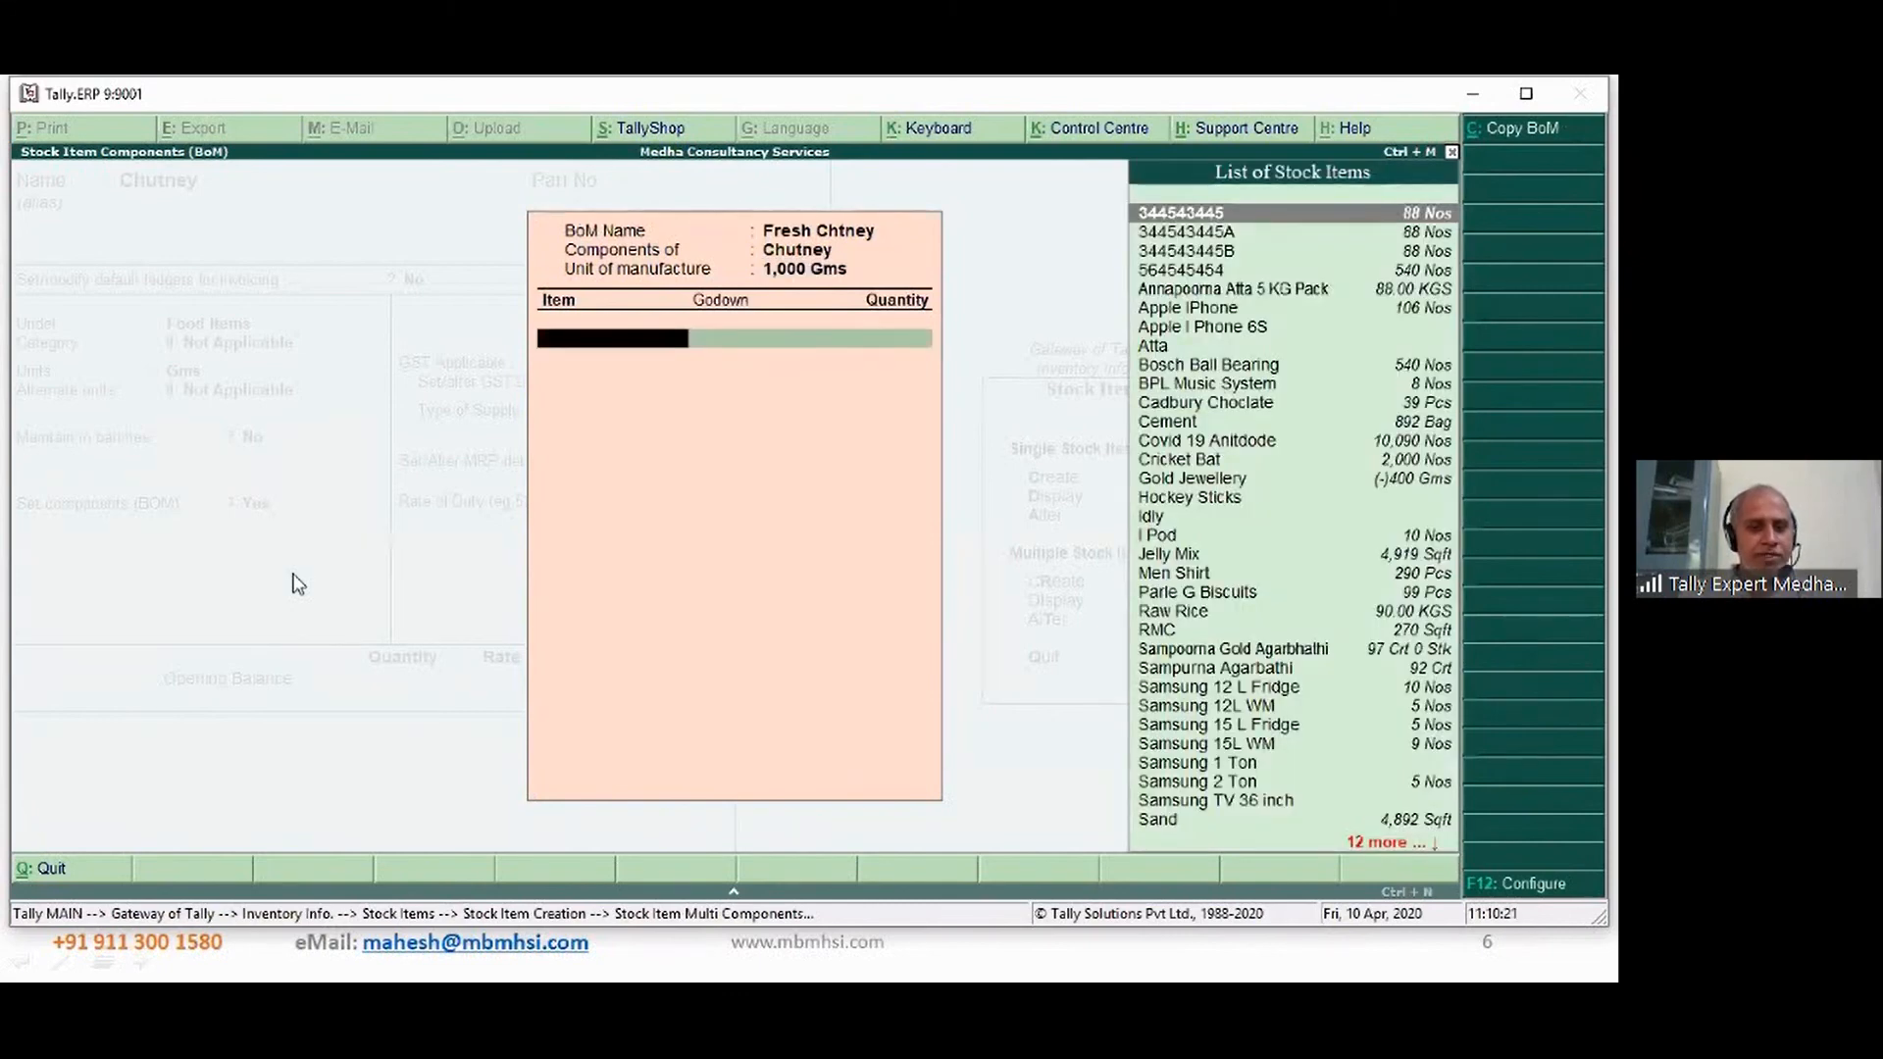
- Create a new stock item for the BoM's first component and name it Chillies, leaving the alias and part number empty
{"action": "key", "text": "alt+c"}
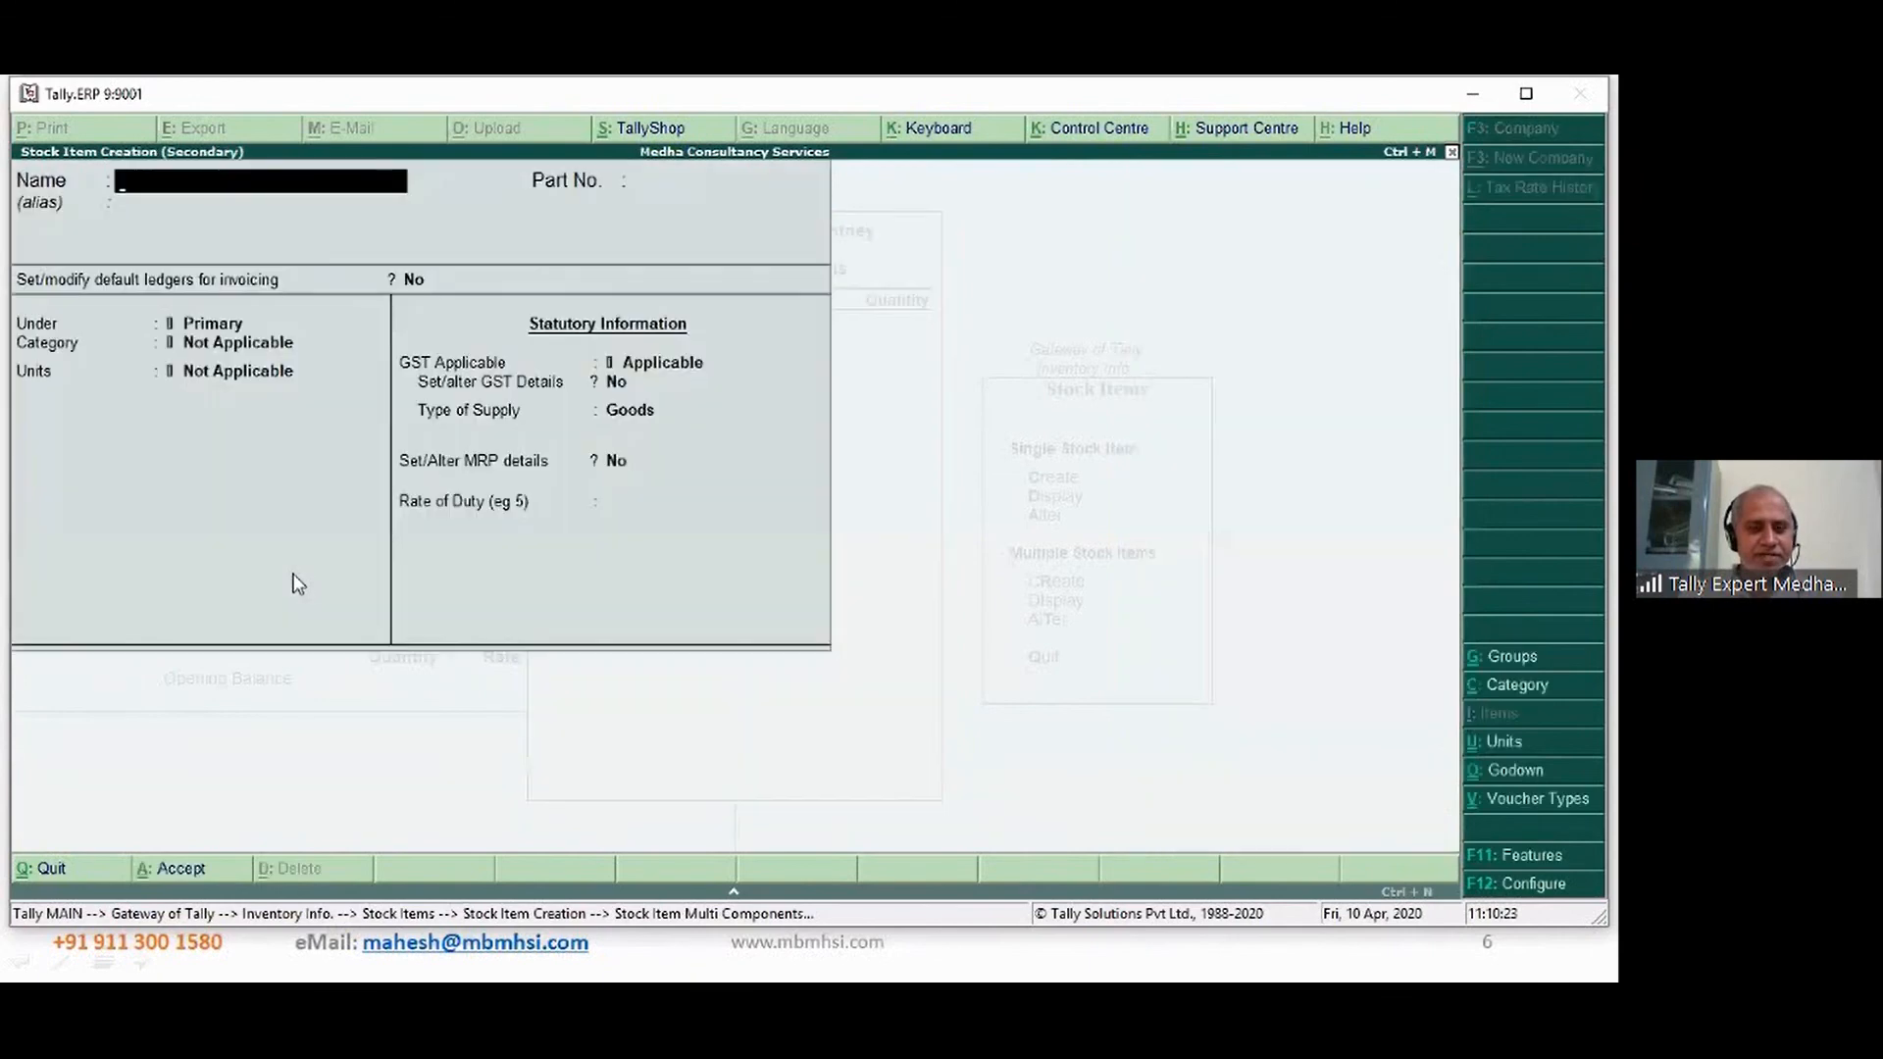
{"action": "type", "text": "Ch"}
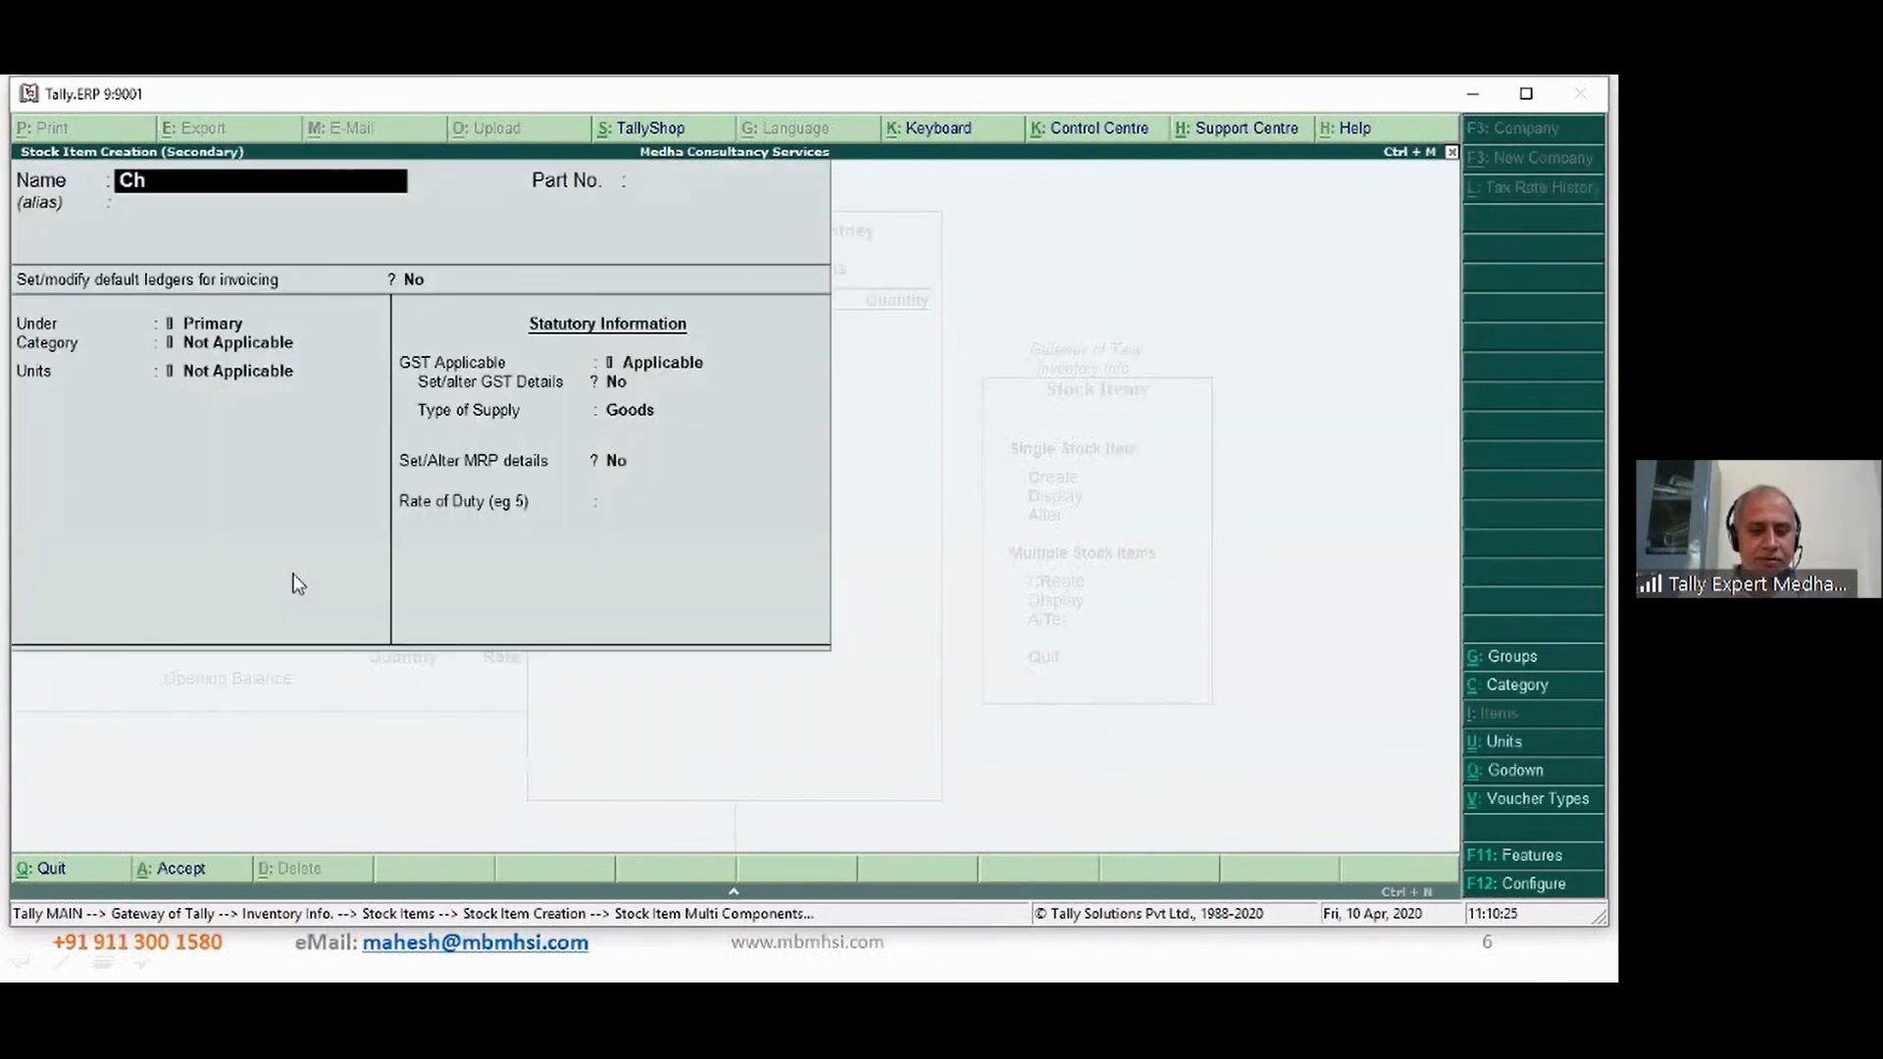
{"action": "type", "text": "illies"}
{"action": "key", "text": "Return"}
{"action": "key", "text": "Return"}
{"action": "key", "text": "Return"}
{"action": "key", "text": "Return"}
{"action": "key", "text": "Return"}
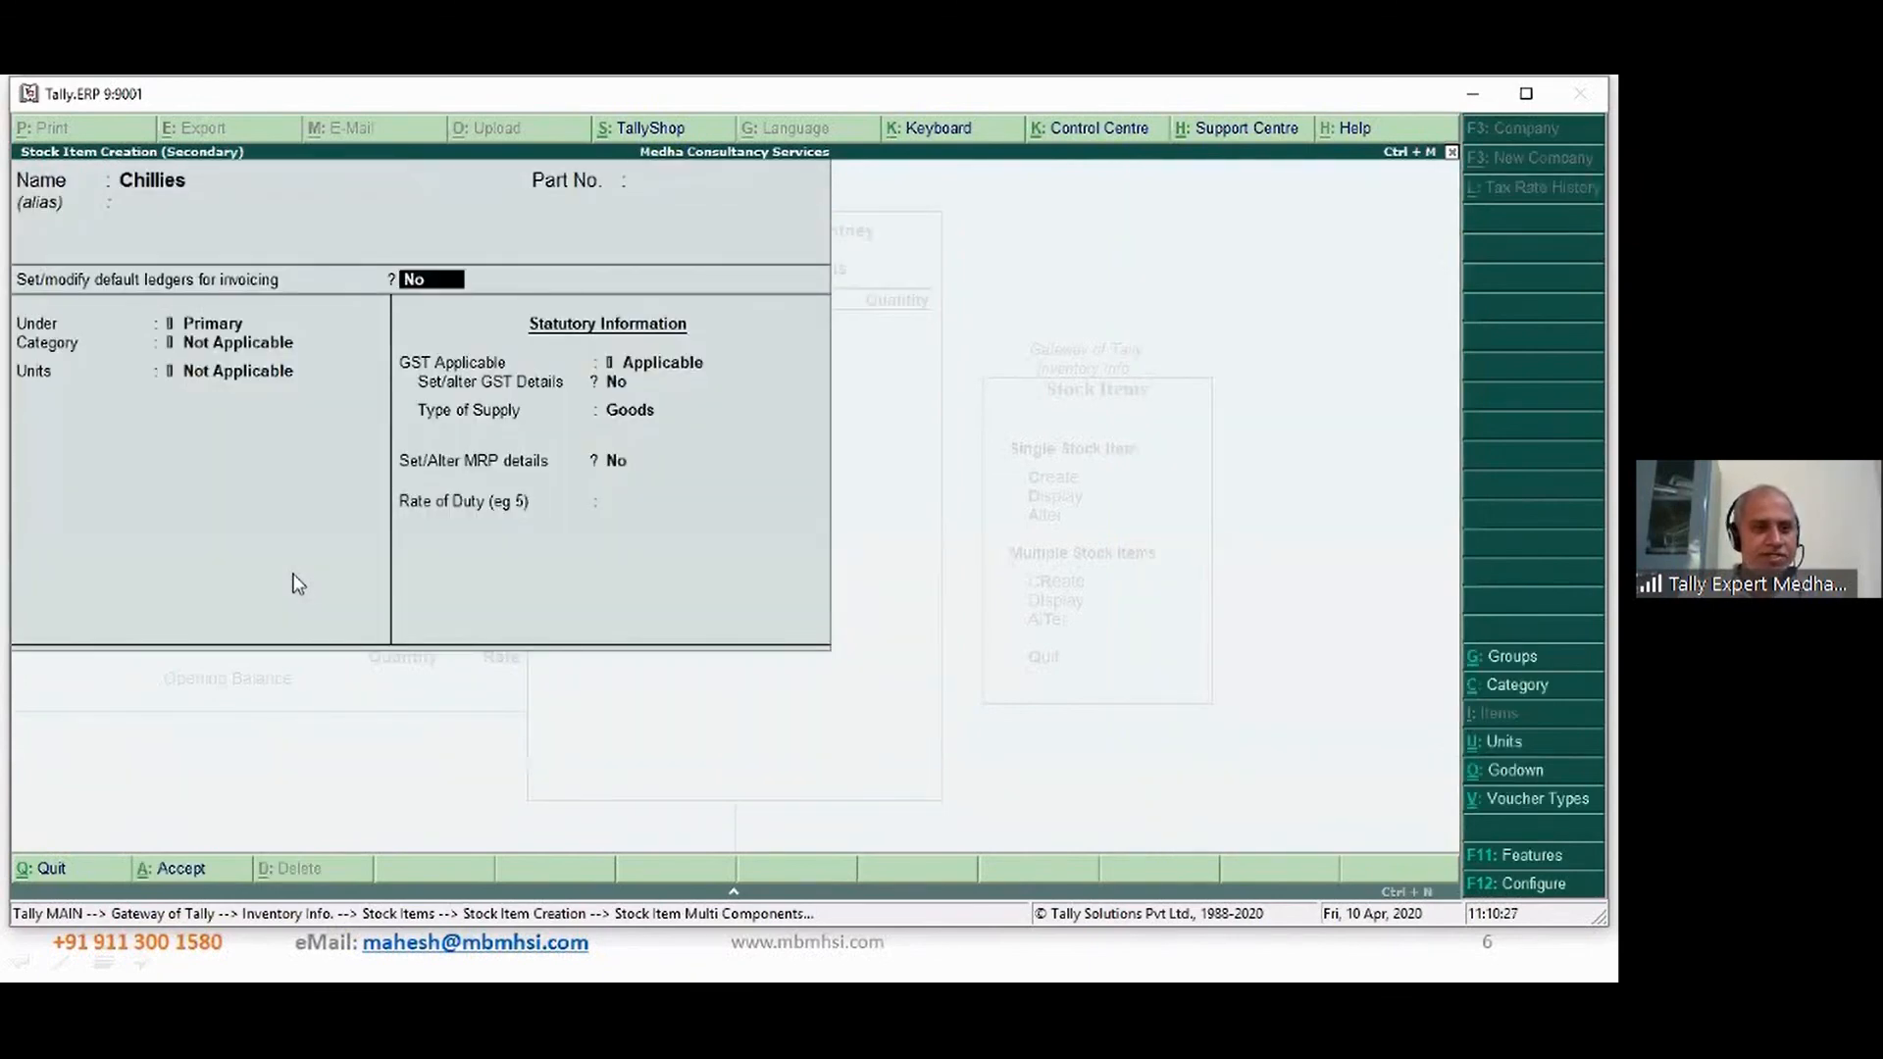
- Place Chillies under the Food Items group with category Not Applicable
{"action": "key", "text": "Up"}
{"action": "type", "text": "F"}
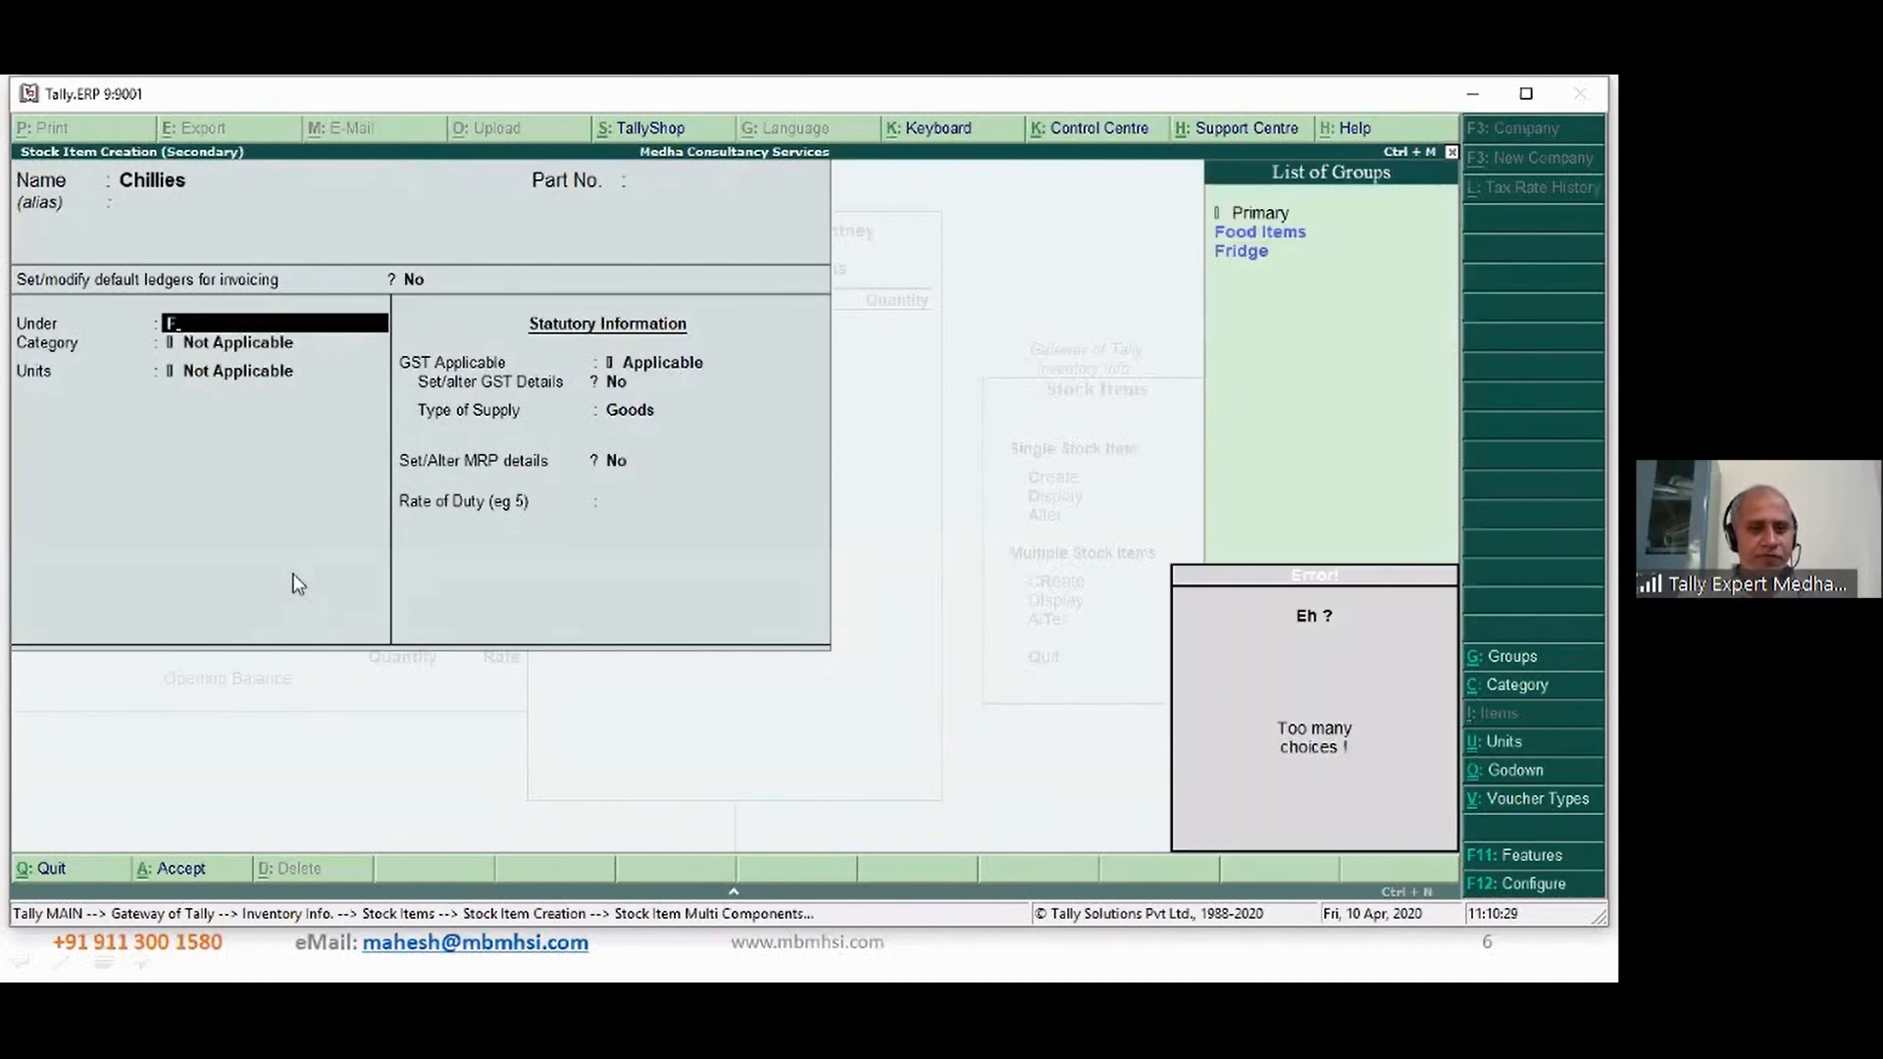
{"action": "key", "text": "Down"}
{"action": "key", "text": "Return"}
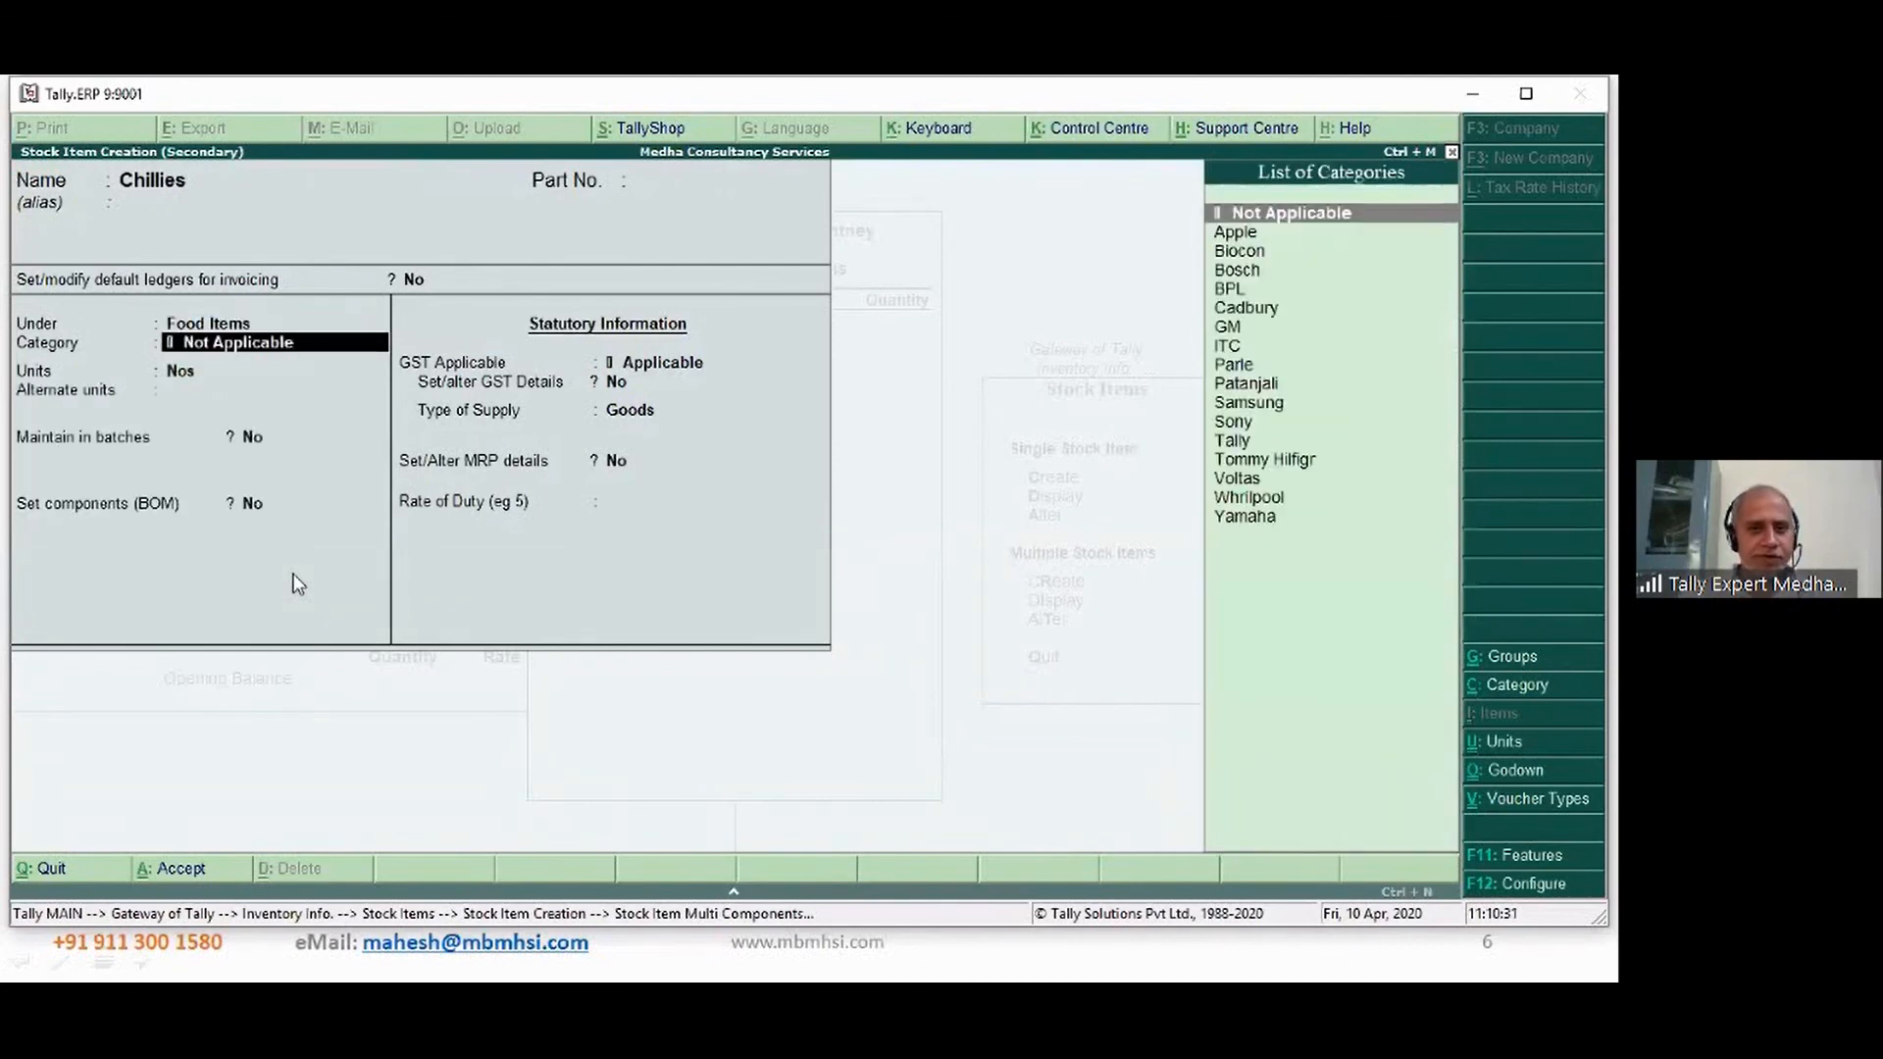
{"action": "key", "text": "Return"}
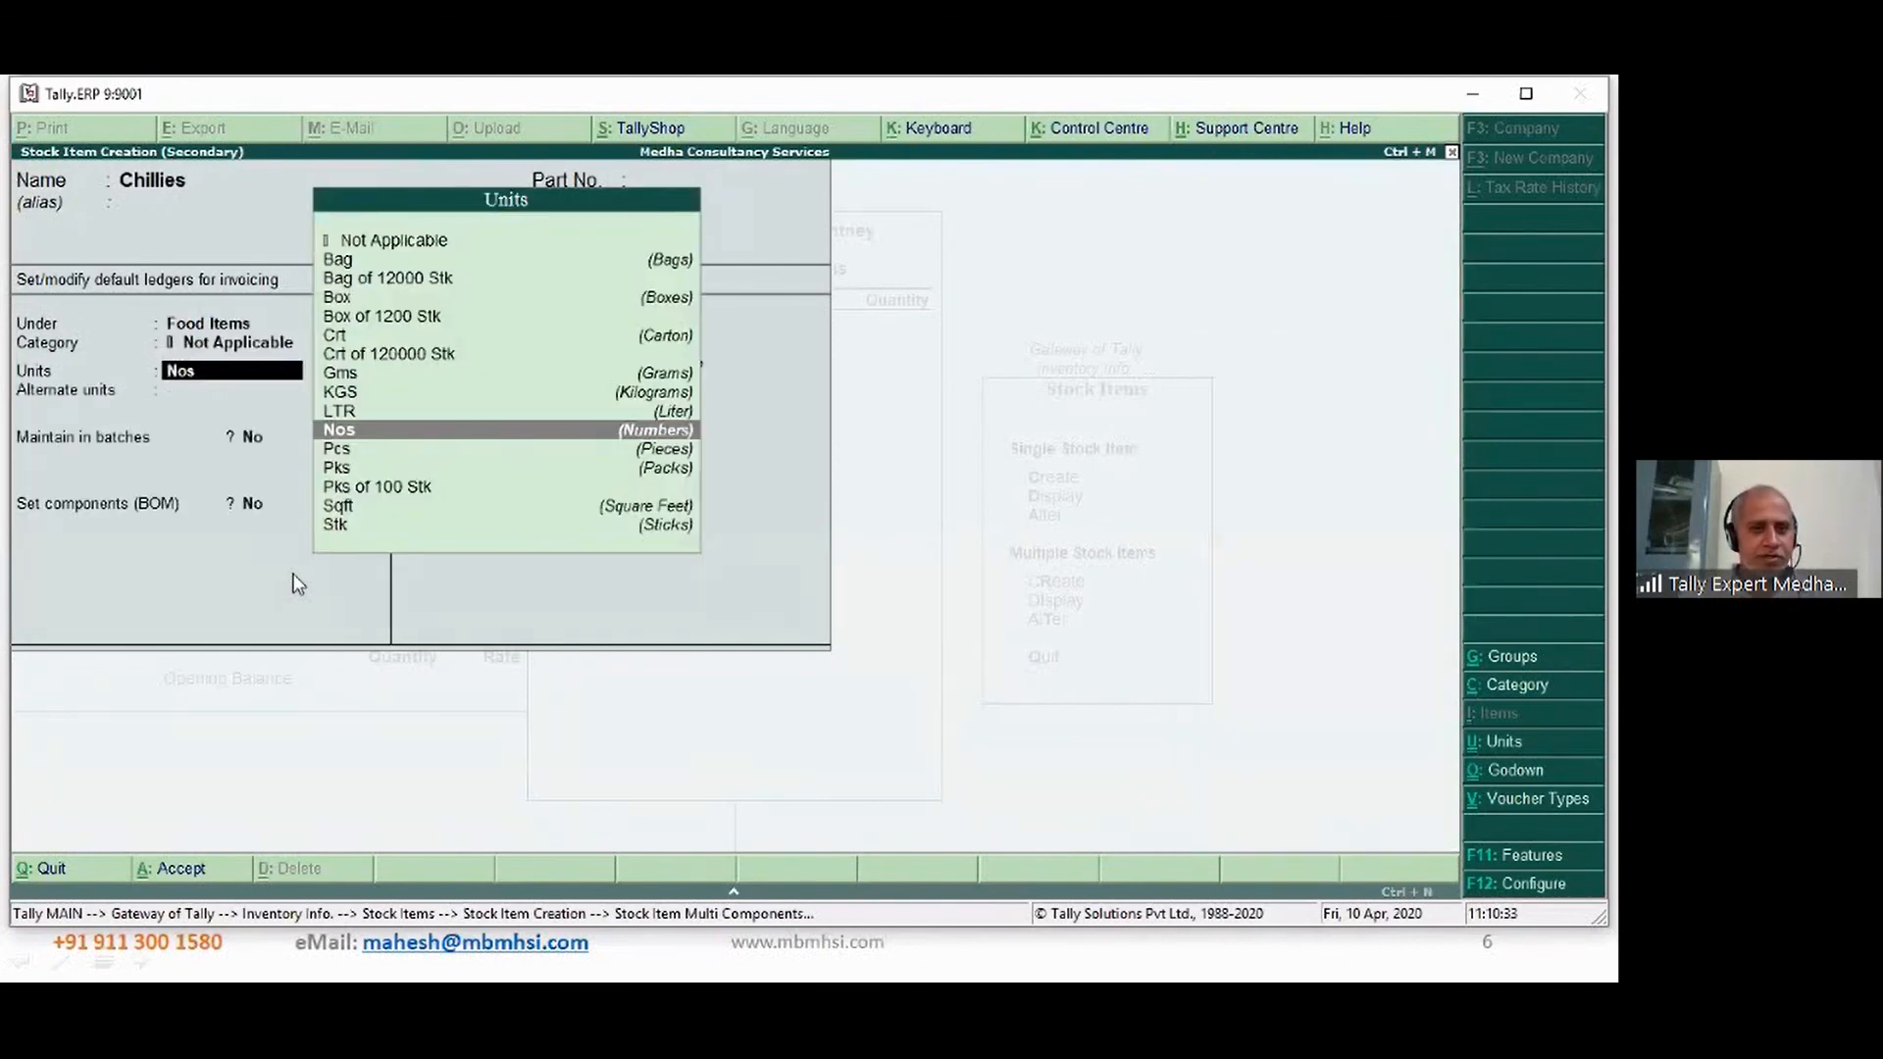
- Set Chillies' units to Gms, with alternate units Not Applicable
{"action": "key", "text": "Up"}
{"action": "key", "text": "Up"}
{"action": "key", "text": "Up"}
{"action": "key", "text": "Return"}
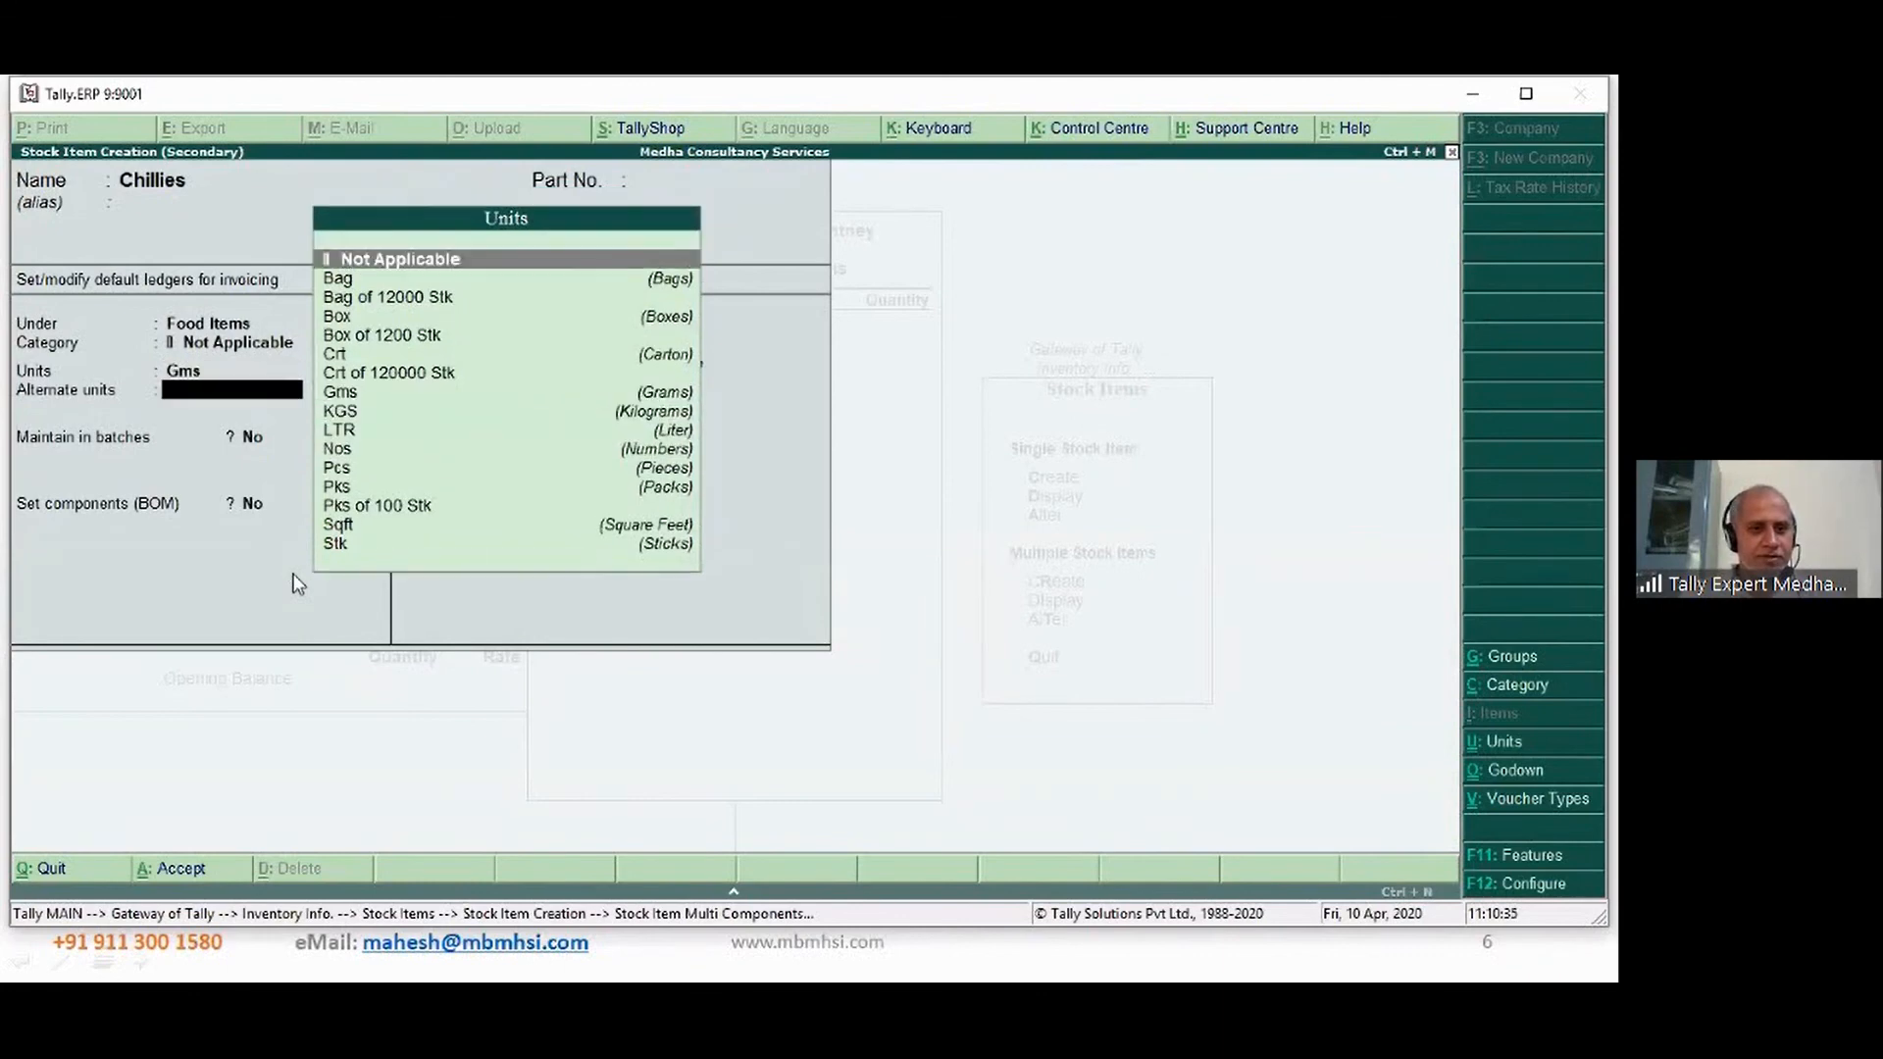
{"action": "key", "text": "Return"}
- Keep batches and BOM components at No for Chillies, accept the default statutory details, and save the item
{"action": "key", "text": "Return"}
{"action": "key", "text": "Return"}
{"action": "key", "text": "Return"}
{"action": "key", "text": "Return"}
{"action": "key", "text": "Return"}
{"action": "key", "text": "Return"}
{"action": "key", "text": "Return"}
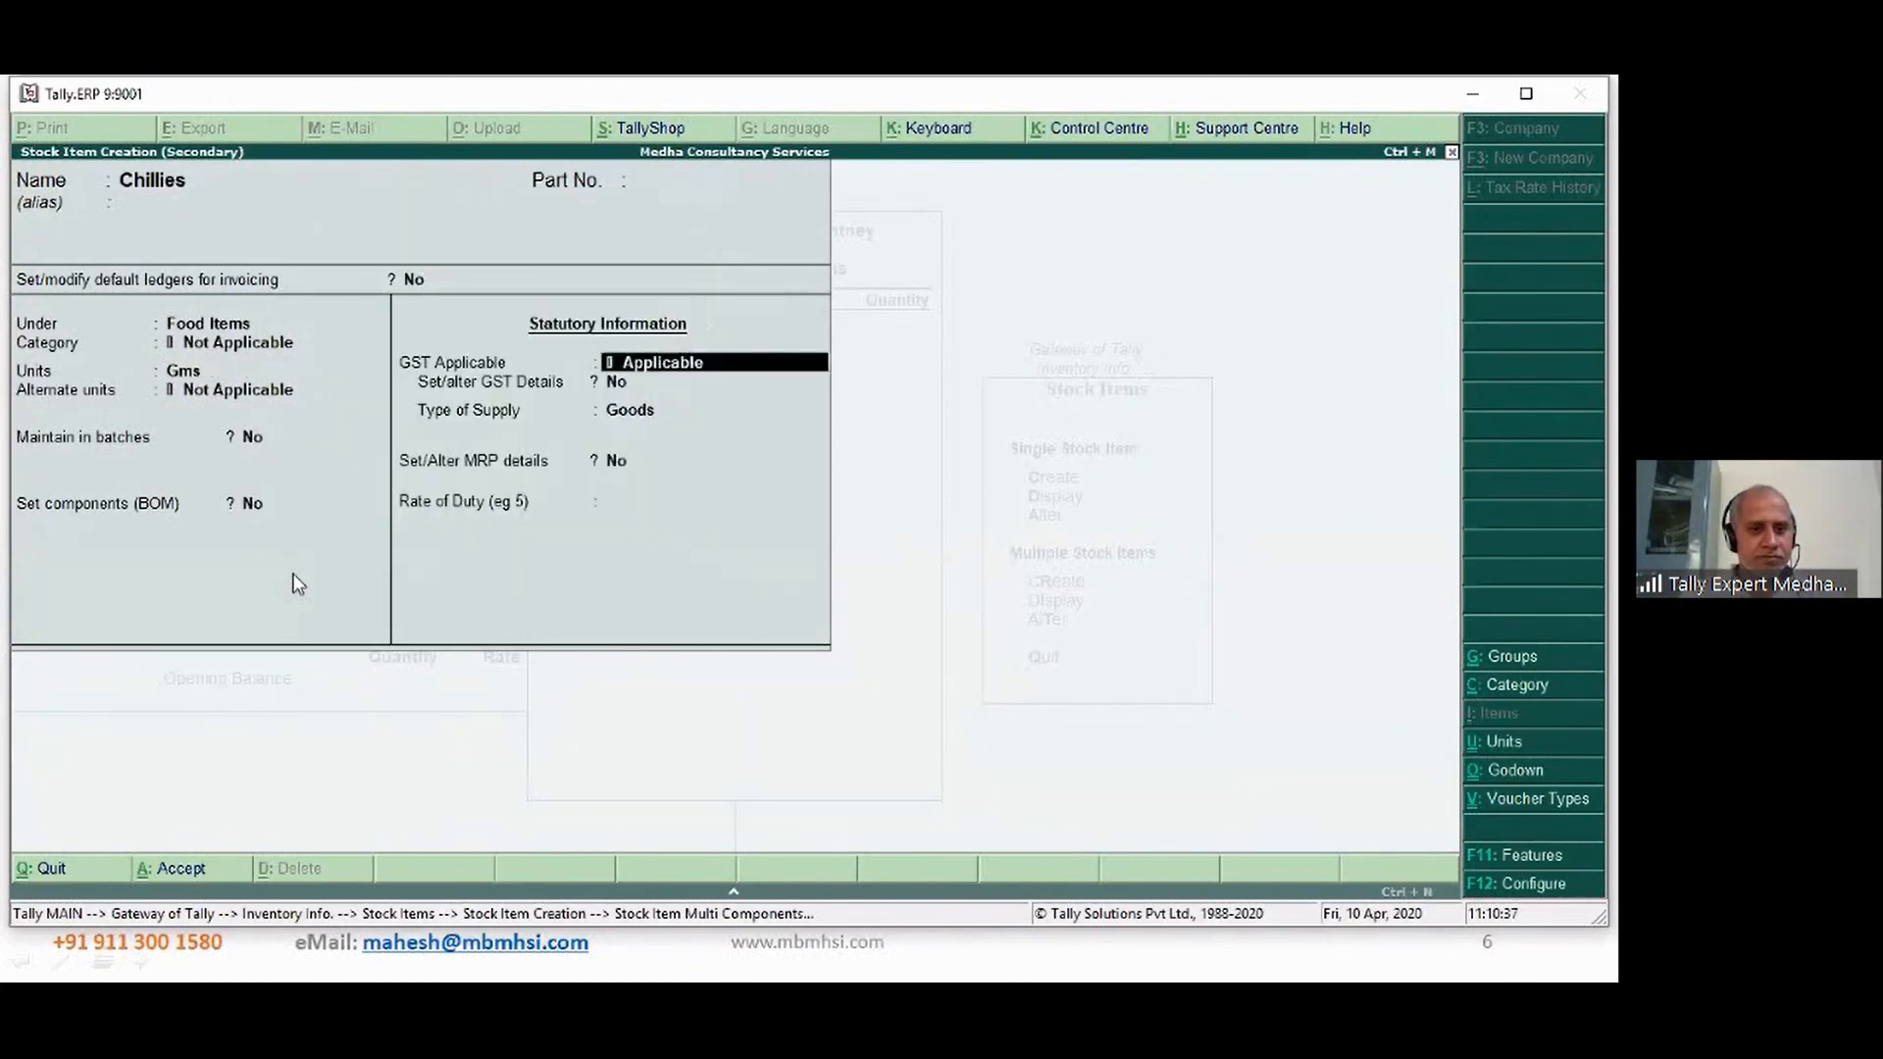
{"action": "key", "text": "Return"}
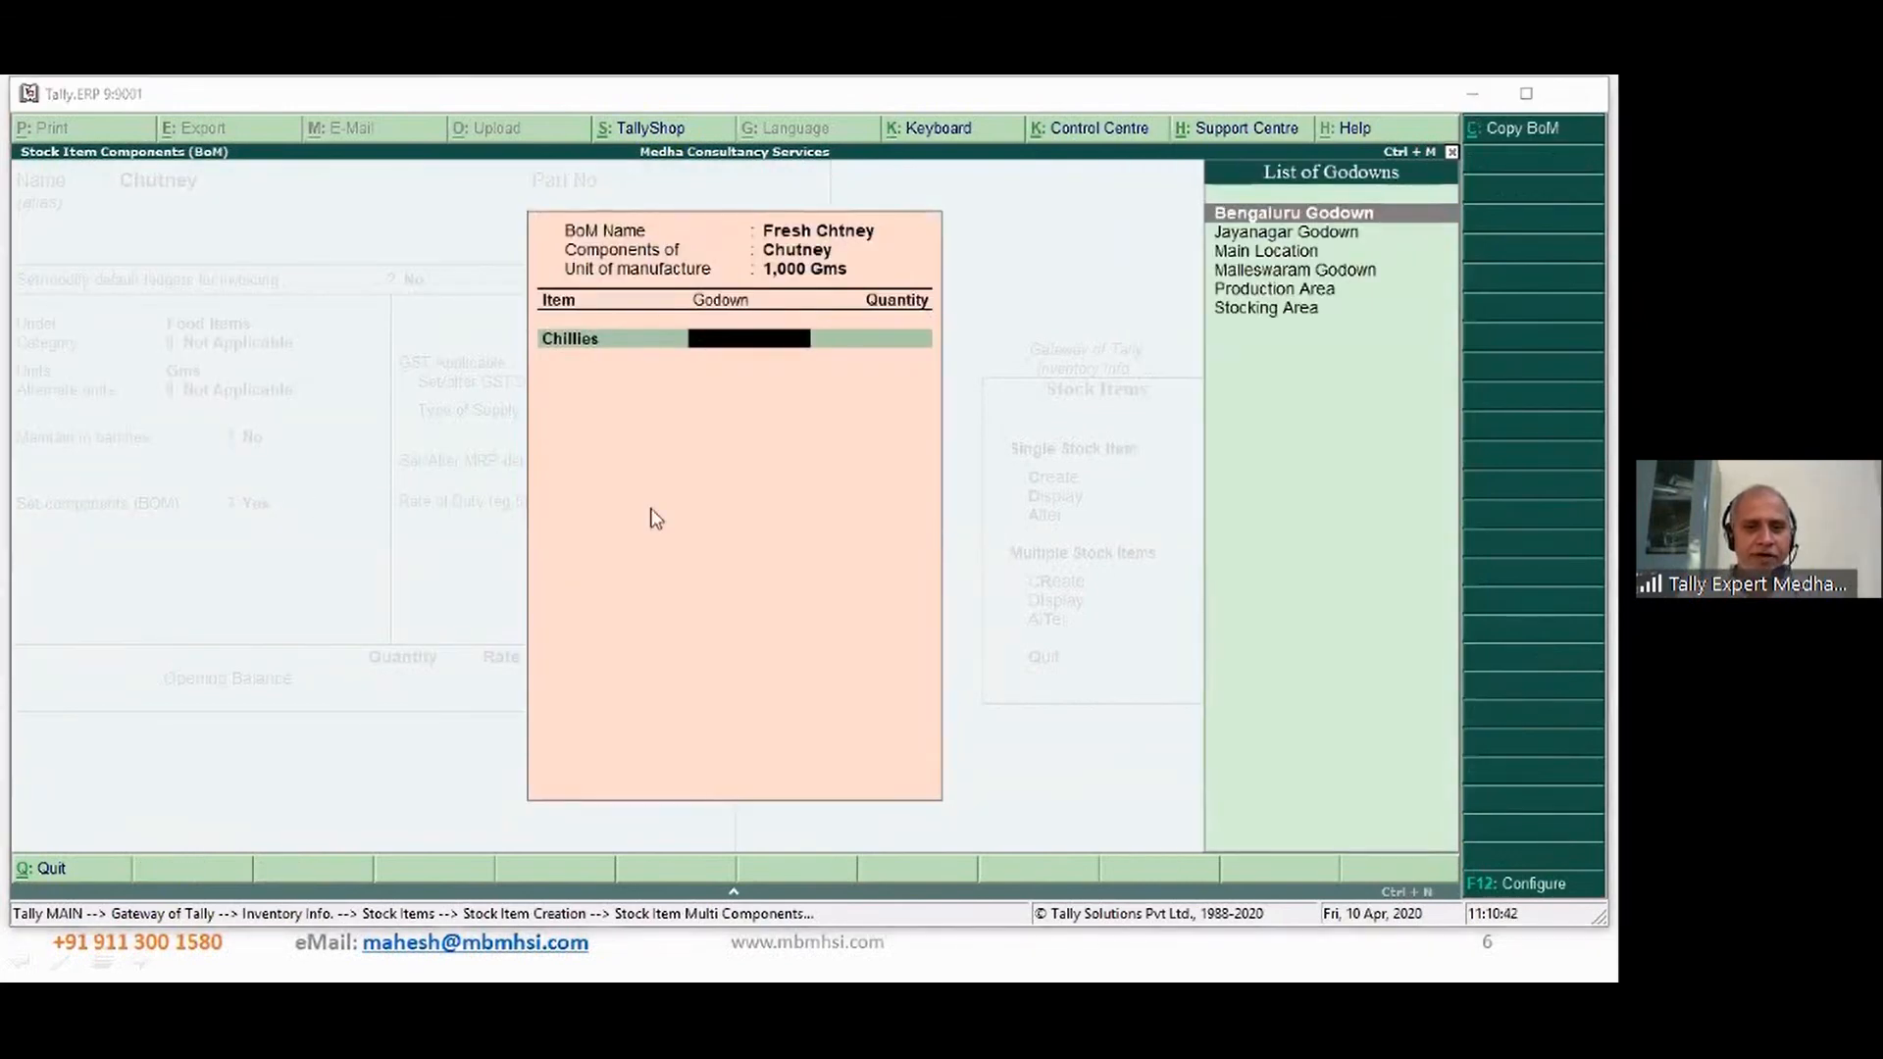
- Set the Chillies component's godown to Main Location and its quantity to 250 Gms
{"action": "left_click", "coordinate": [748, 346]}
{"action": "type", "text": "M"}
{"action": "key", "text": "Return"}
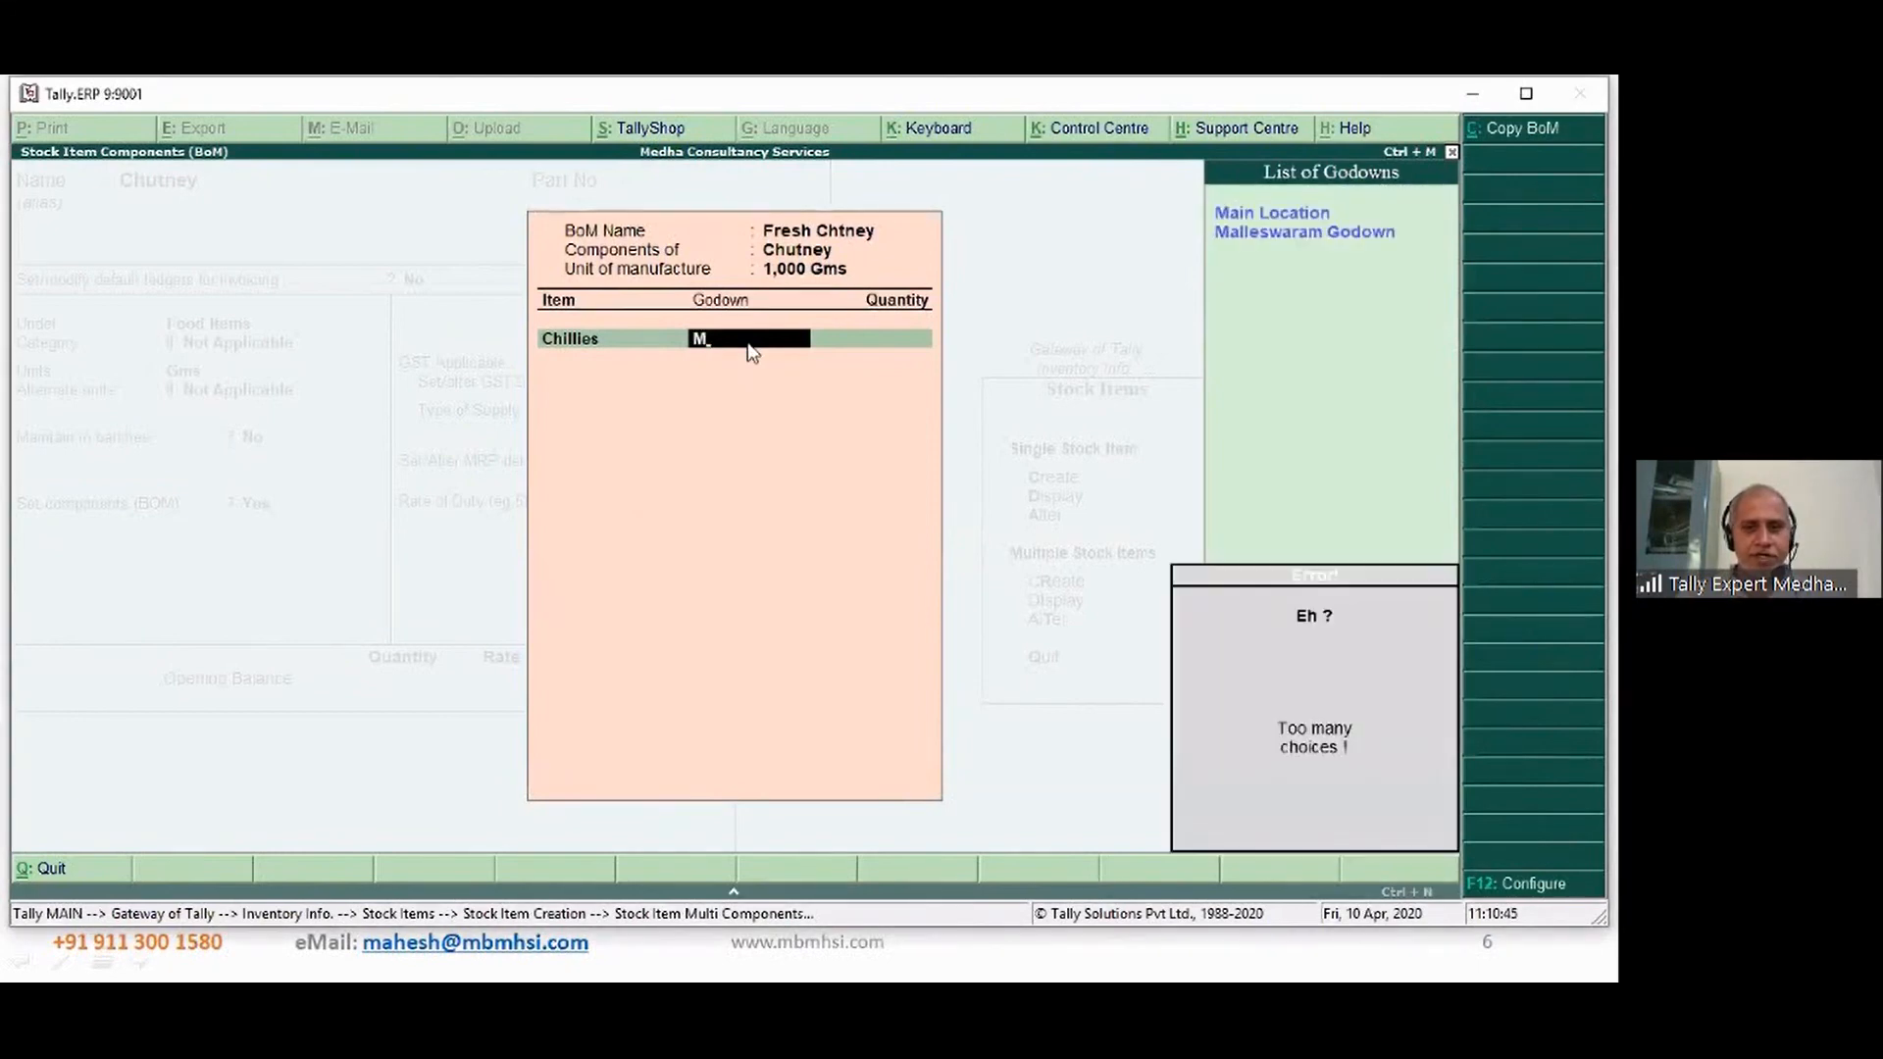
{"action": "key", "text": "Return"}
{"action": "type", "text": "25"}
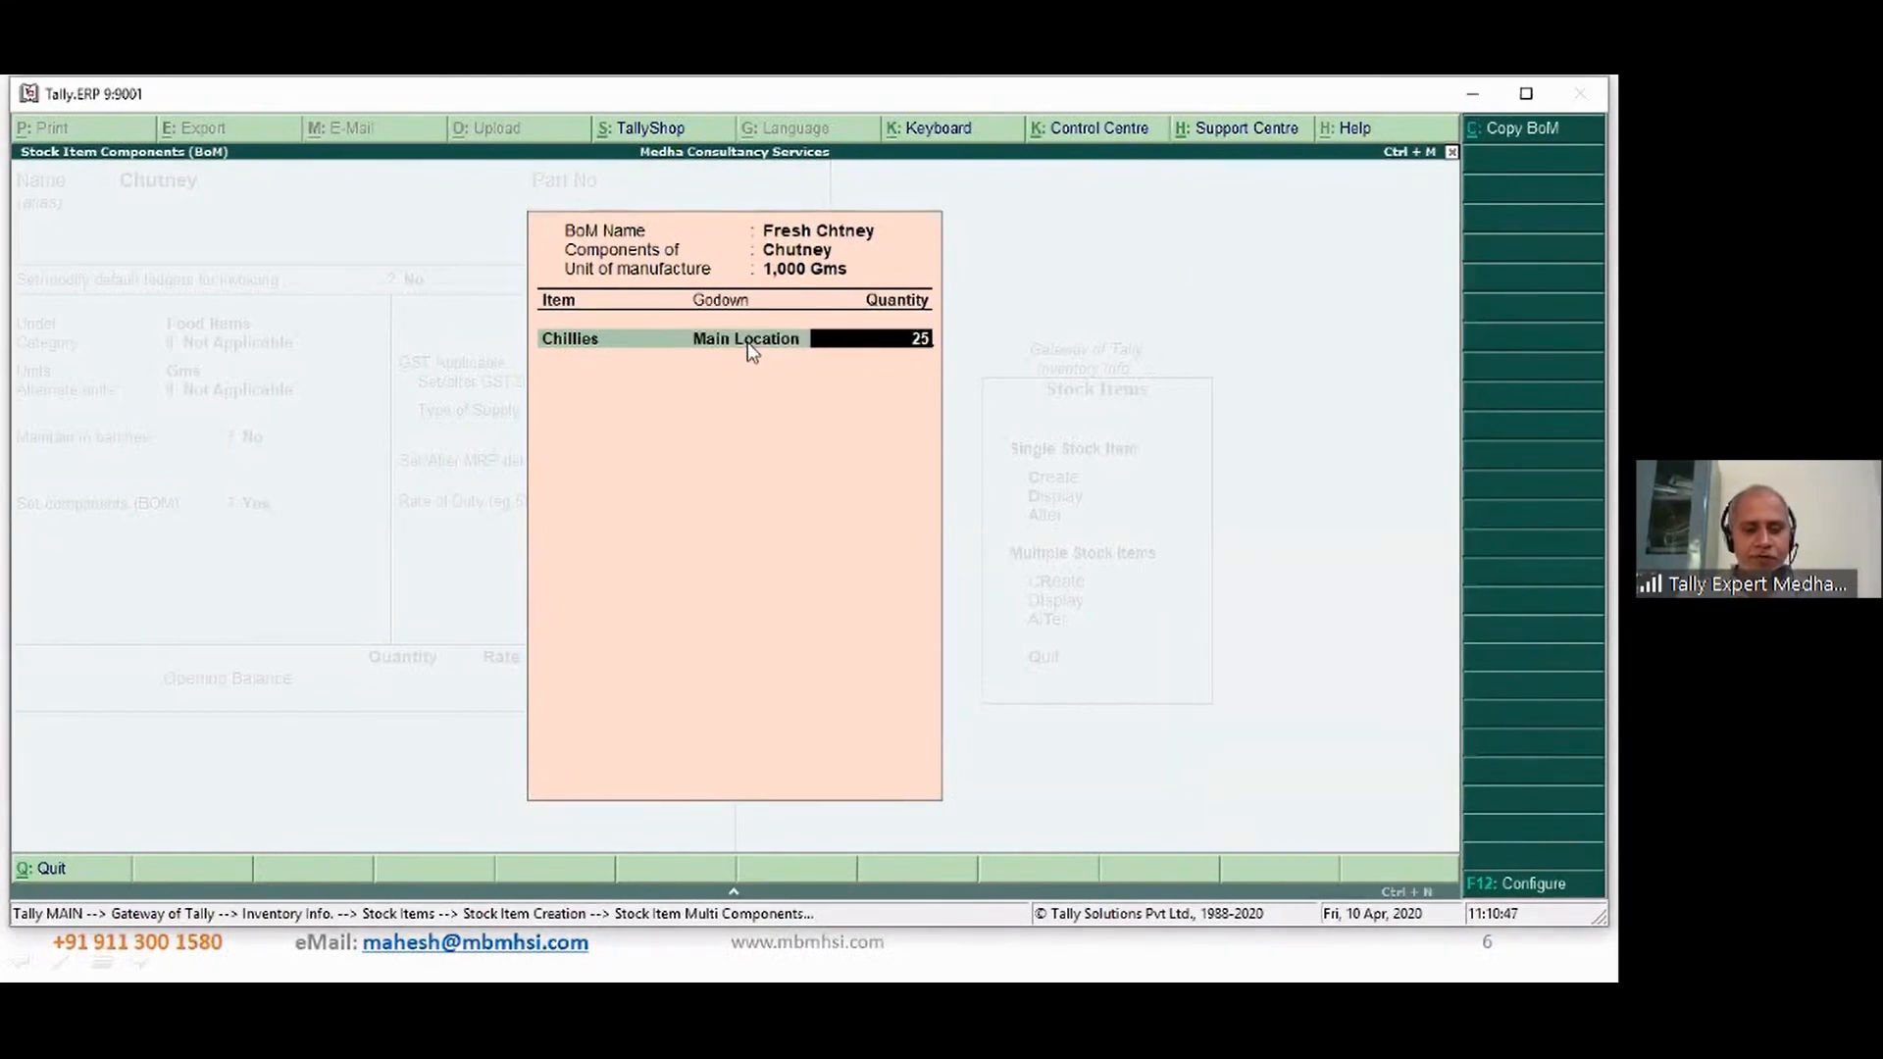
{"action": "type", "text": "0"}
{"action": "key", "text": "Return"}
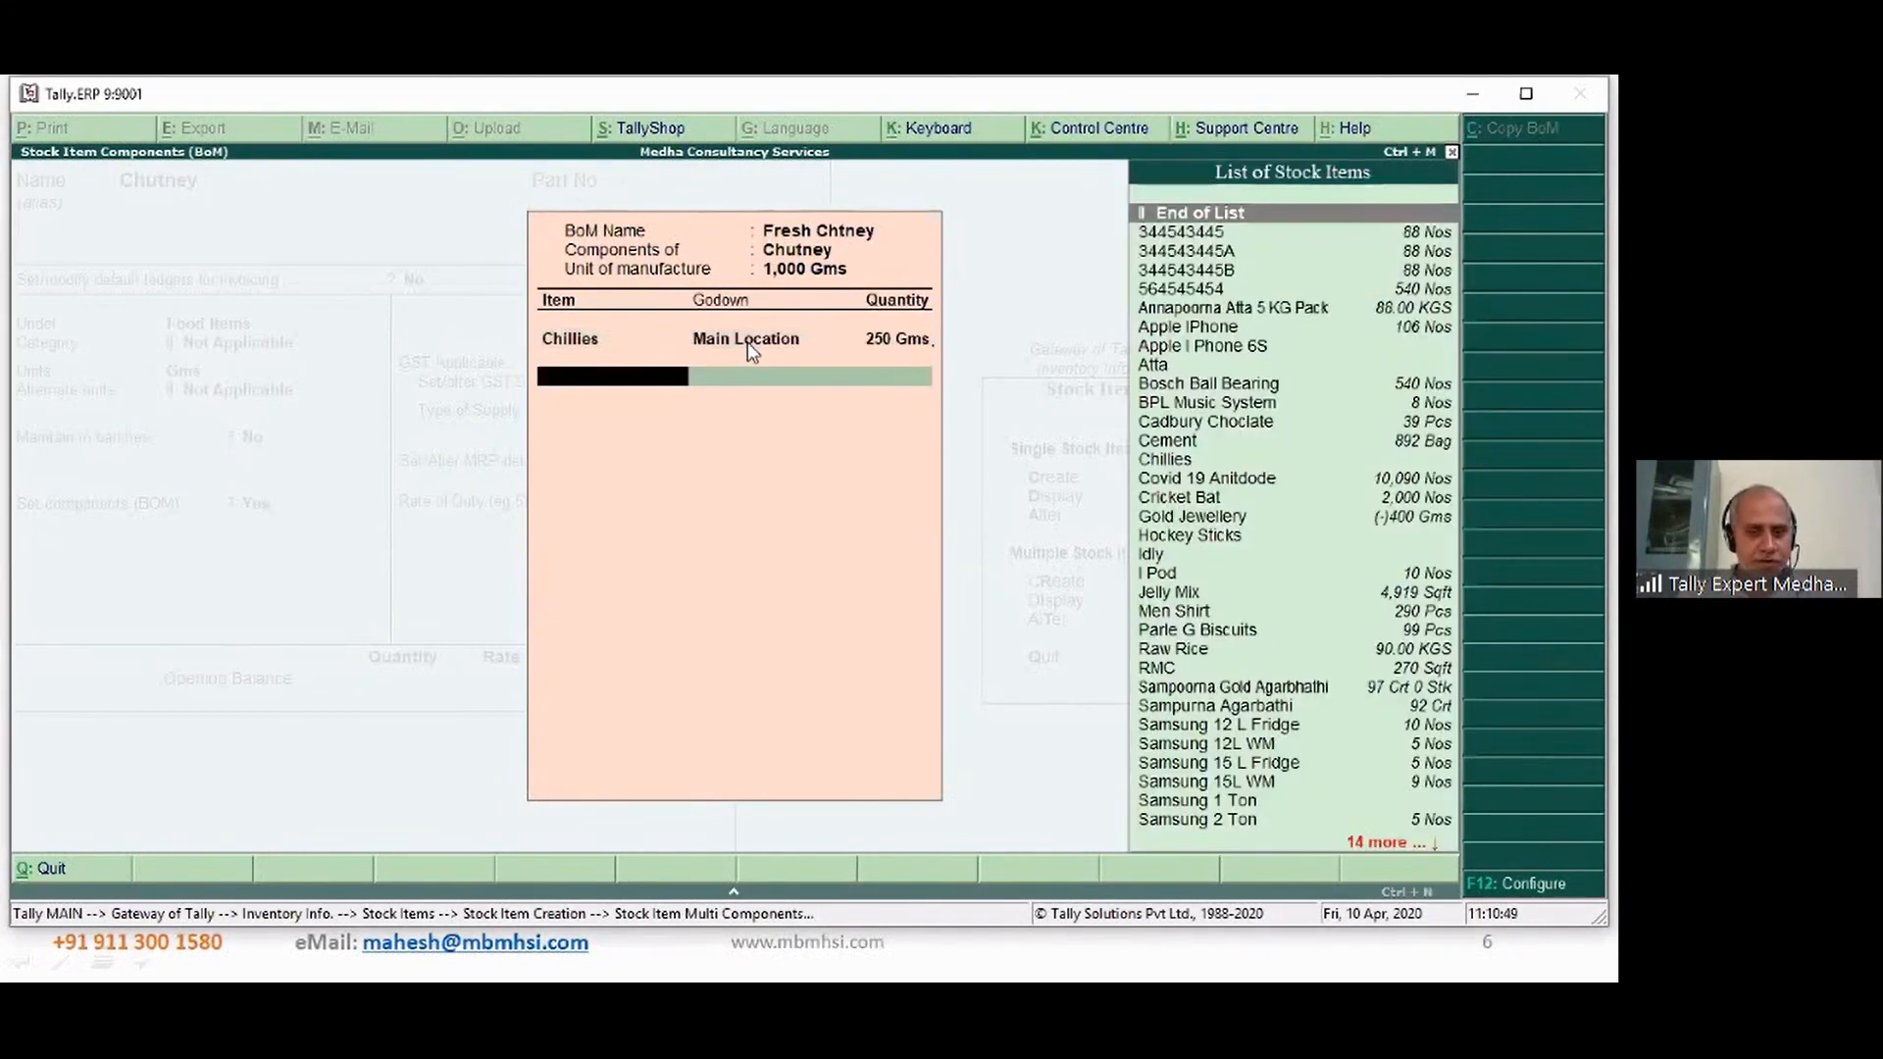
- Create a new stock item for the second component and name it Coconut, leaving the alias and part number empty
{"action": "key", "text": "alt+c"}
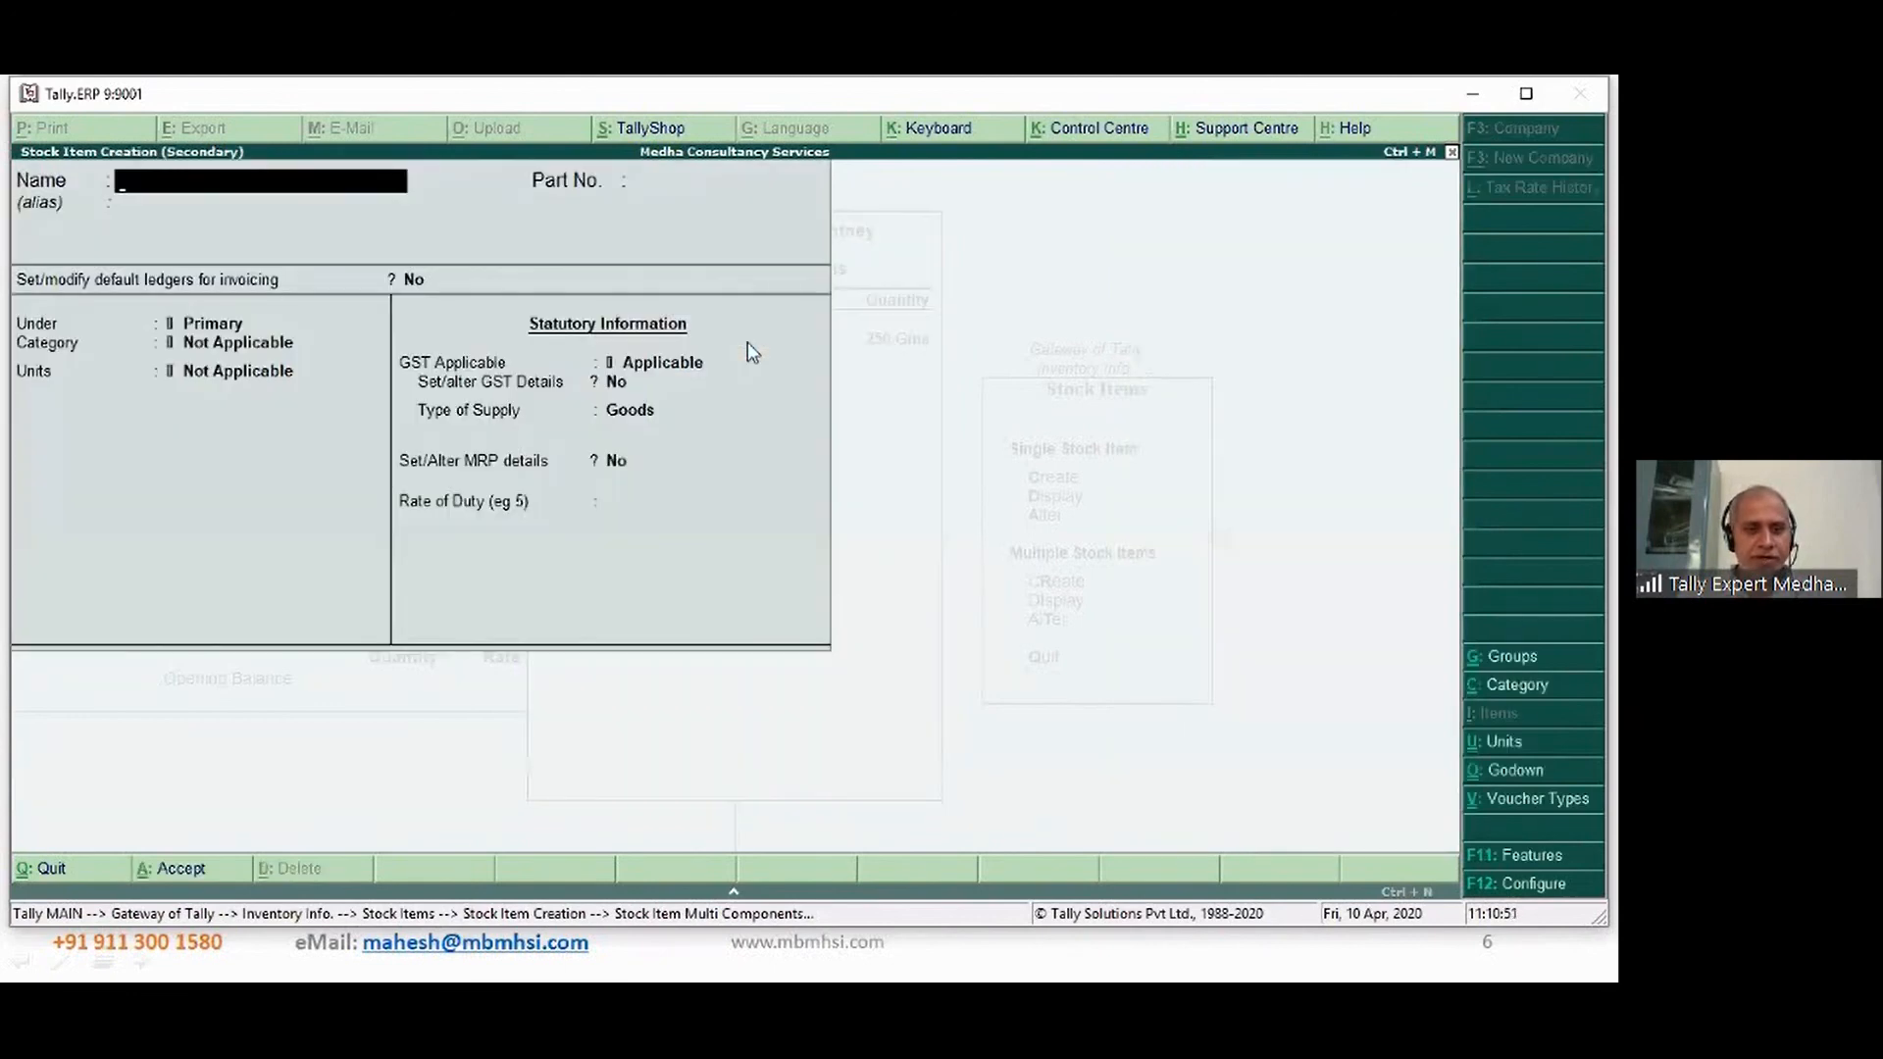
{"action": "type", "text": "Cocu"}
{"action": "key", "text": "BackSpace"}
{"action": "type", "text": "o"}
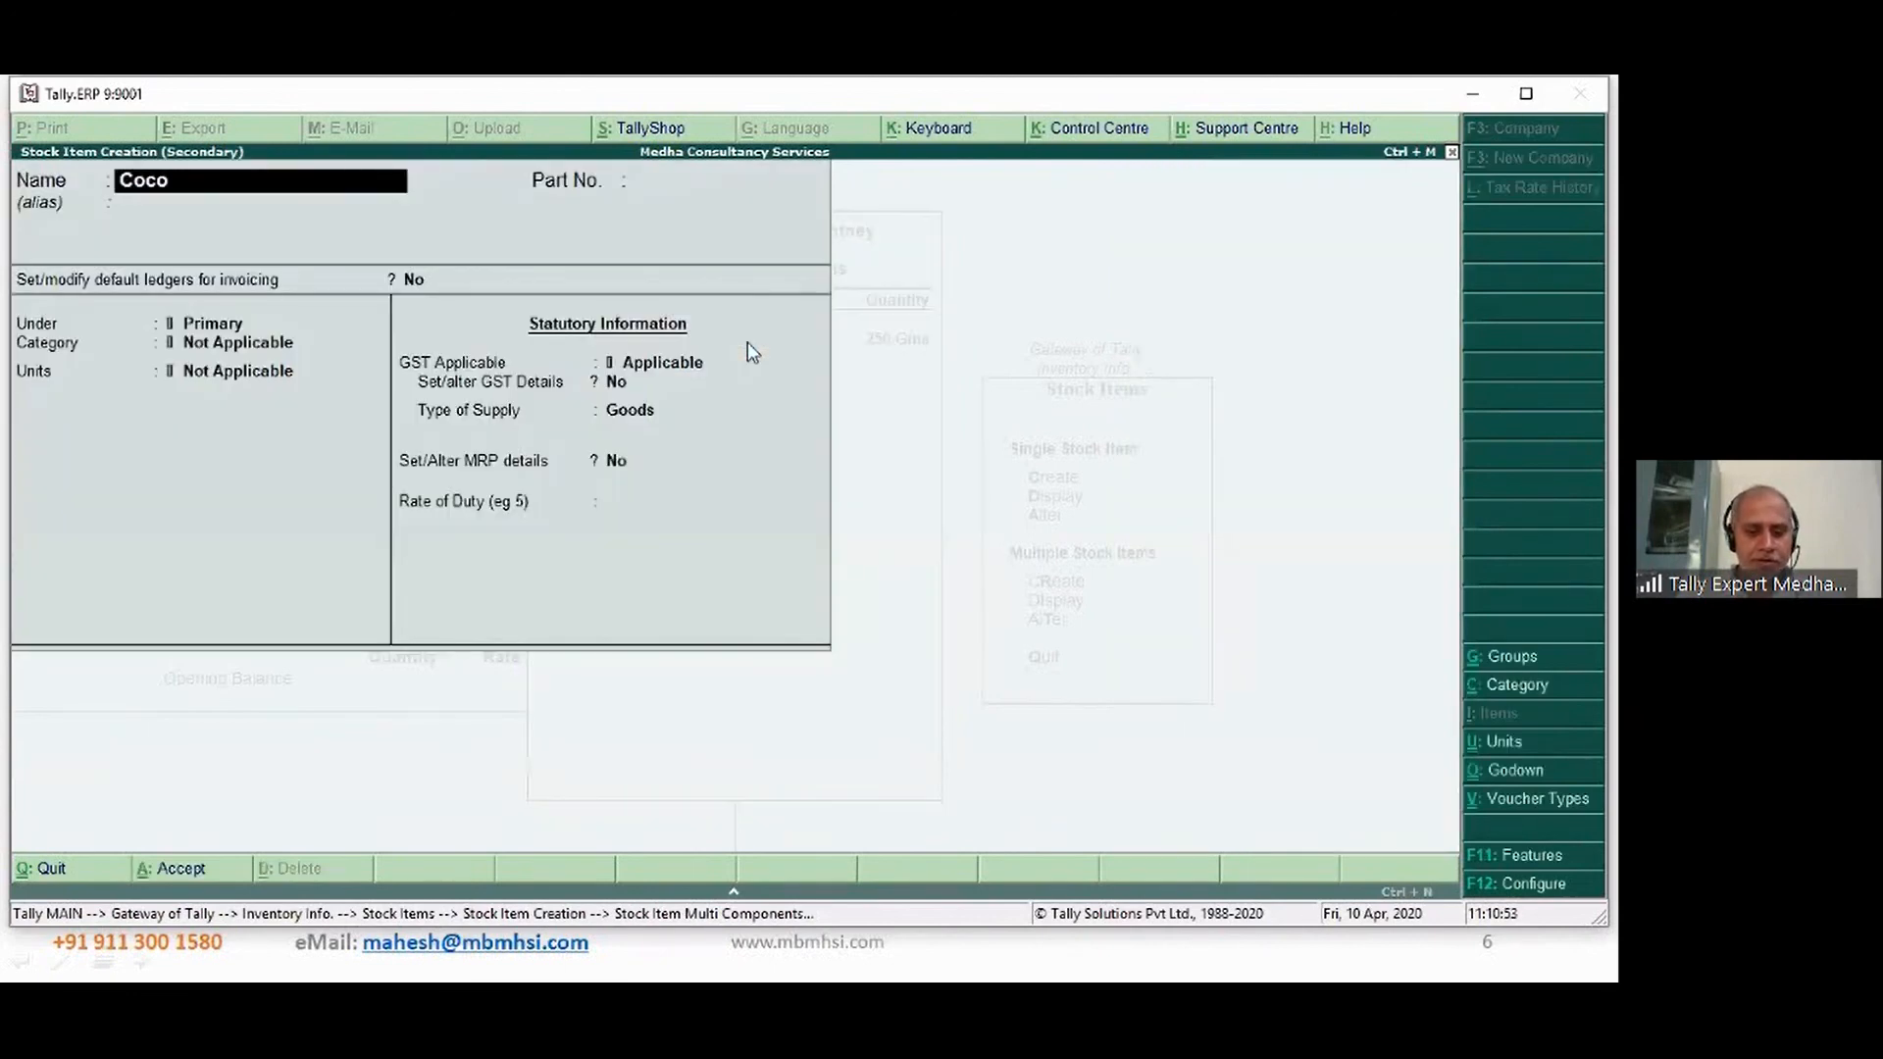
{"action": "type", "text": "nut"}
{"action": "key", "text": "Return"}
{"action": "key", "text": "Return"}
{"action": "key", "text": "Return"}
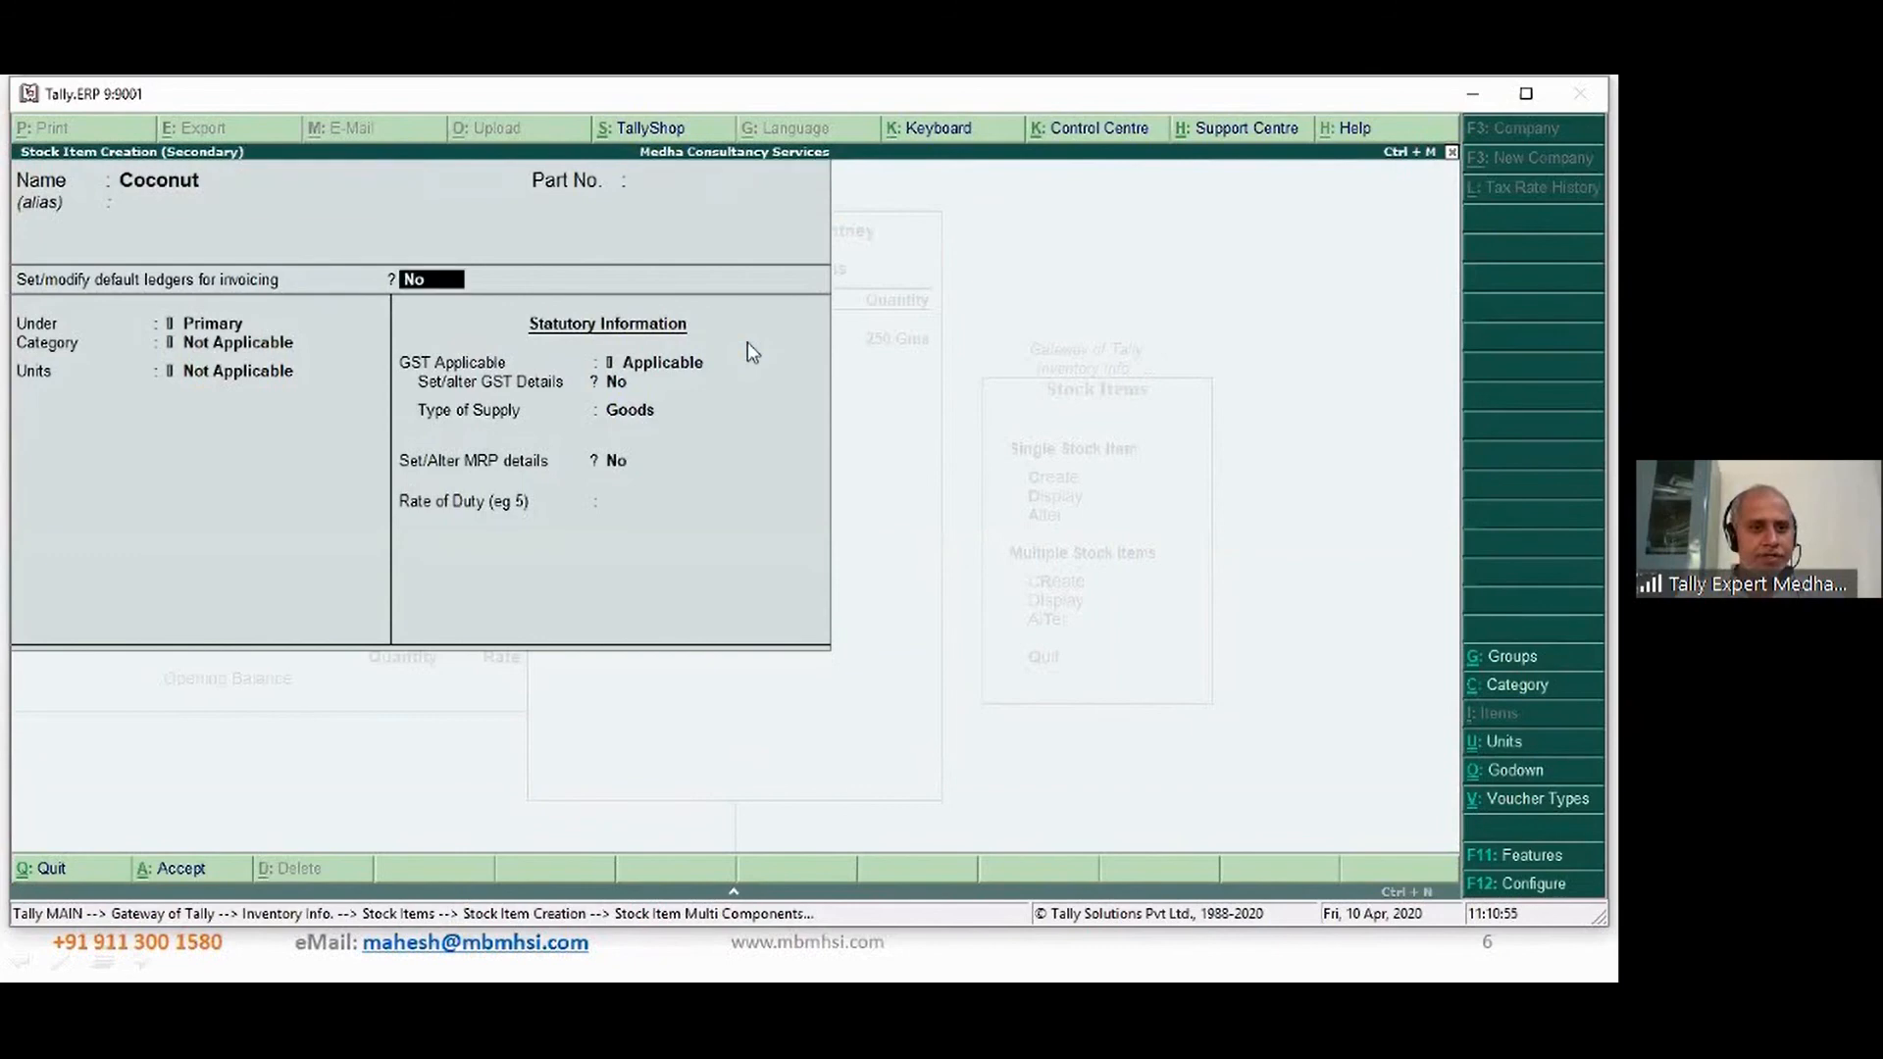
- Place Coconut under the Food Items group with category Not Applicable
{"action": "key", "text": "Down"}
{"action": "key", "text": "Down"}
{"action": "key", "text": "Down"}
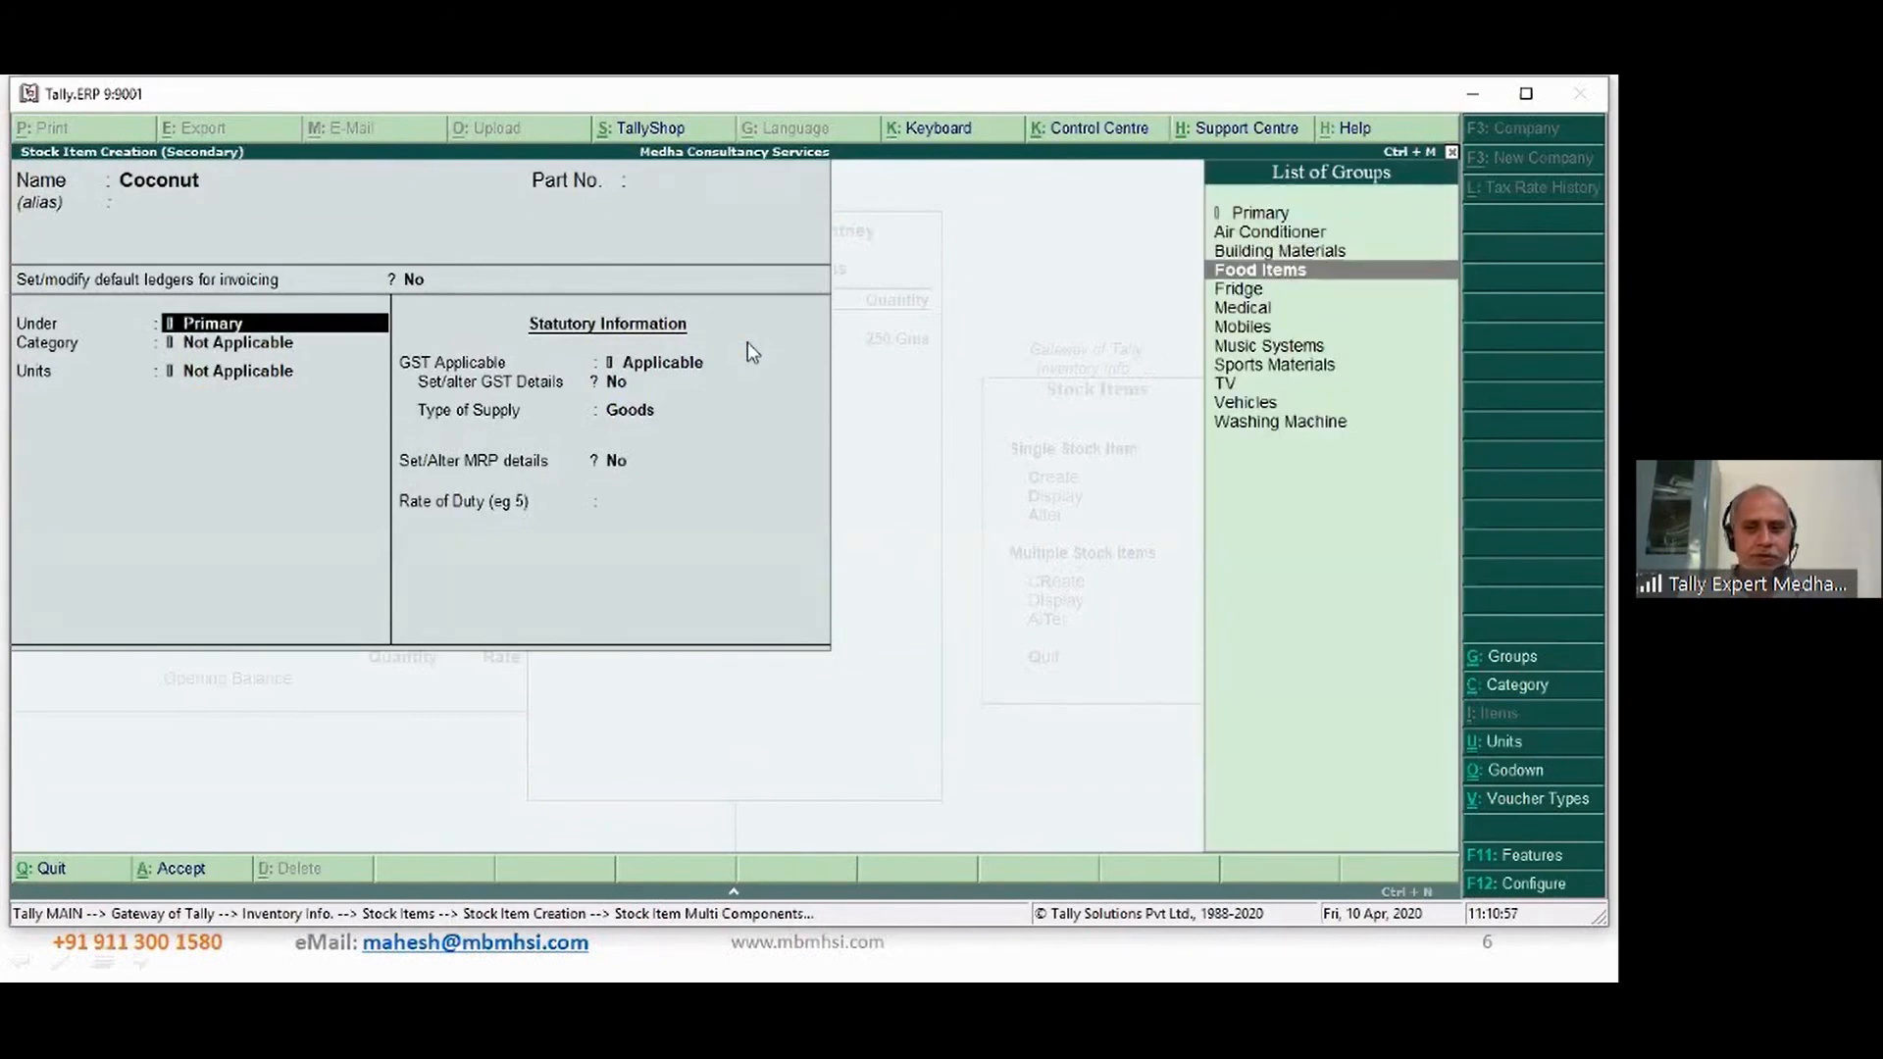
{"action": "key", "text": "Return"}
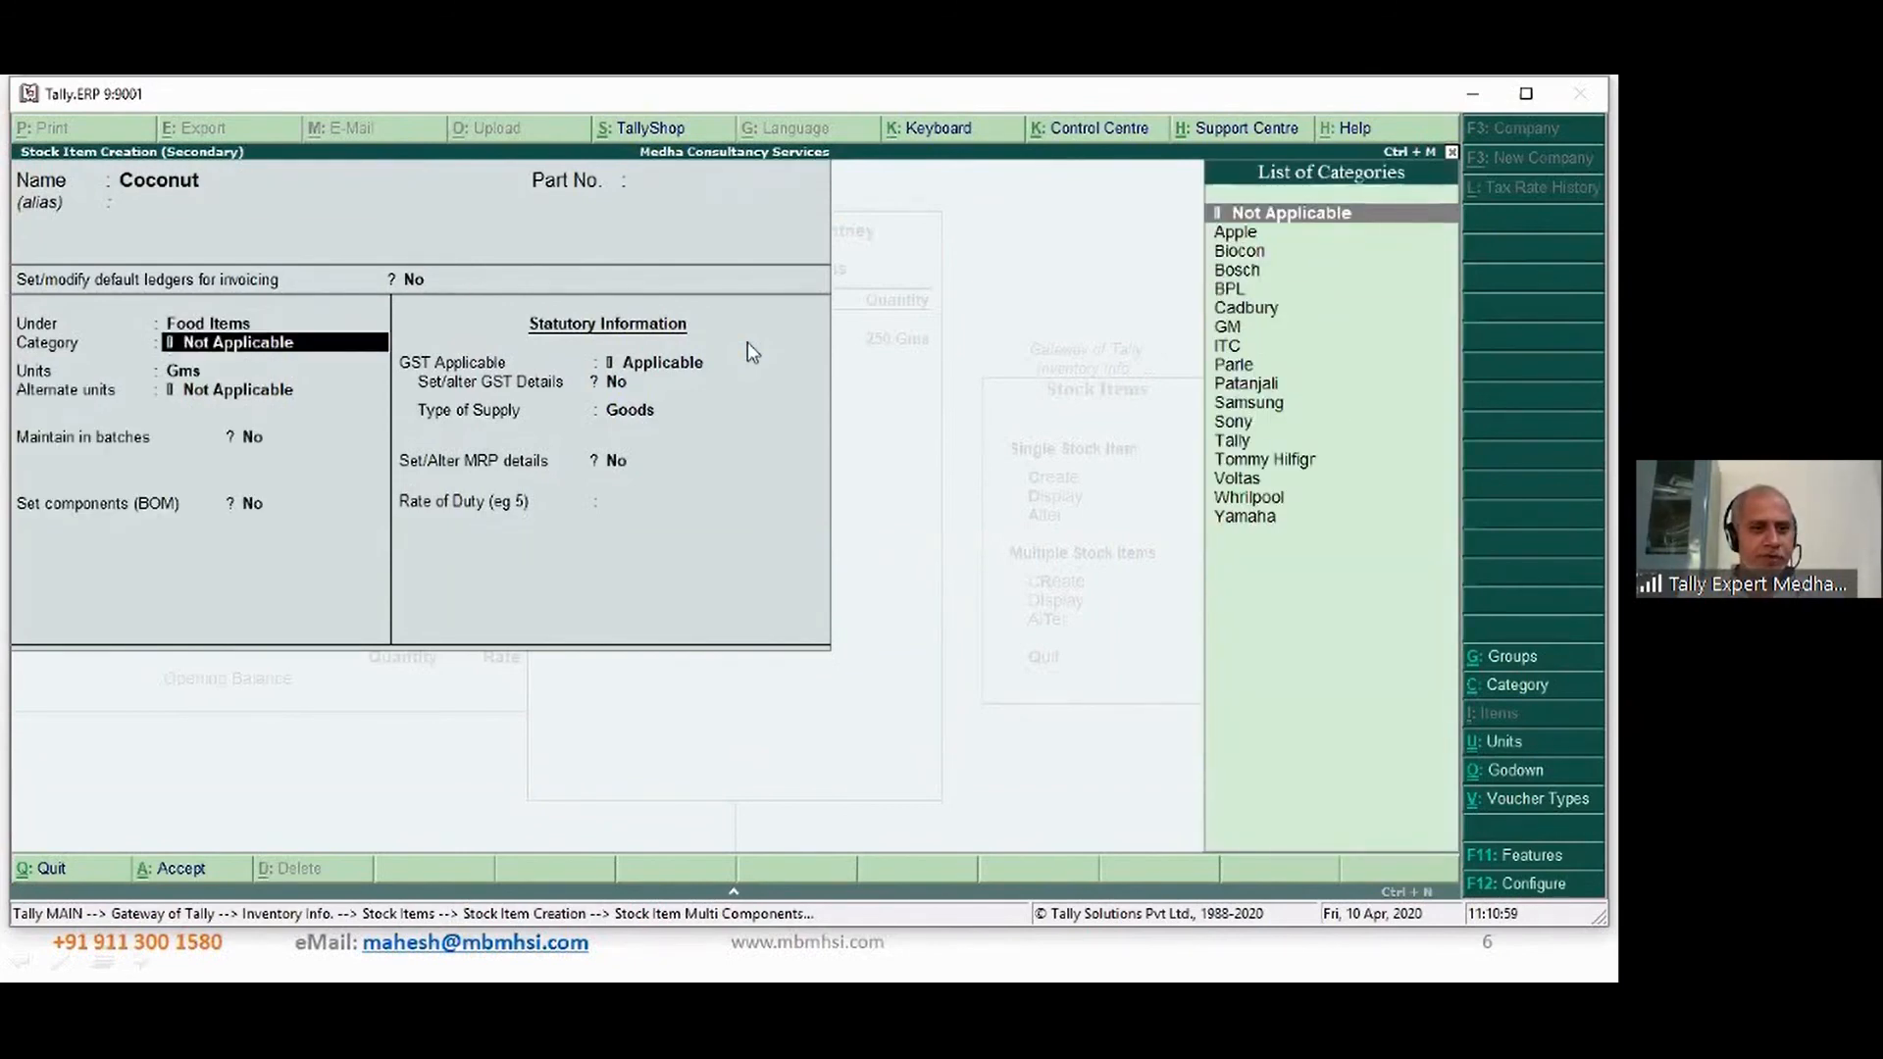
{"action": "key", "text": "Return"}
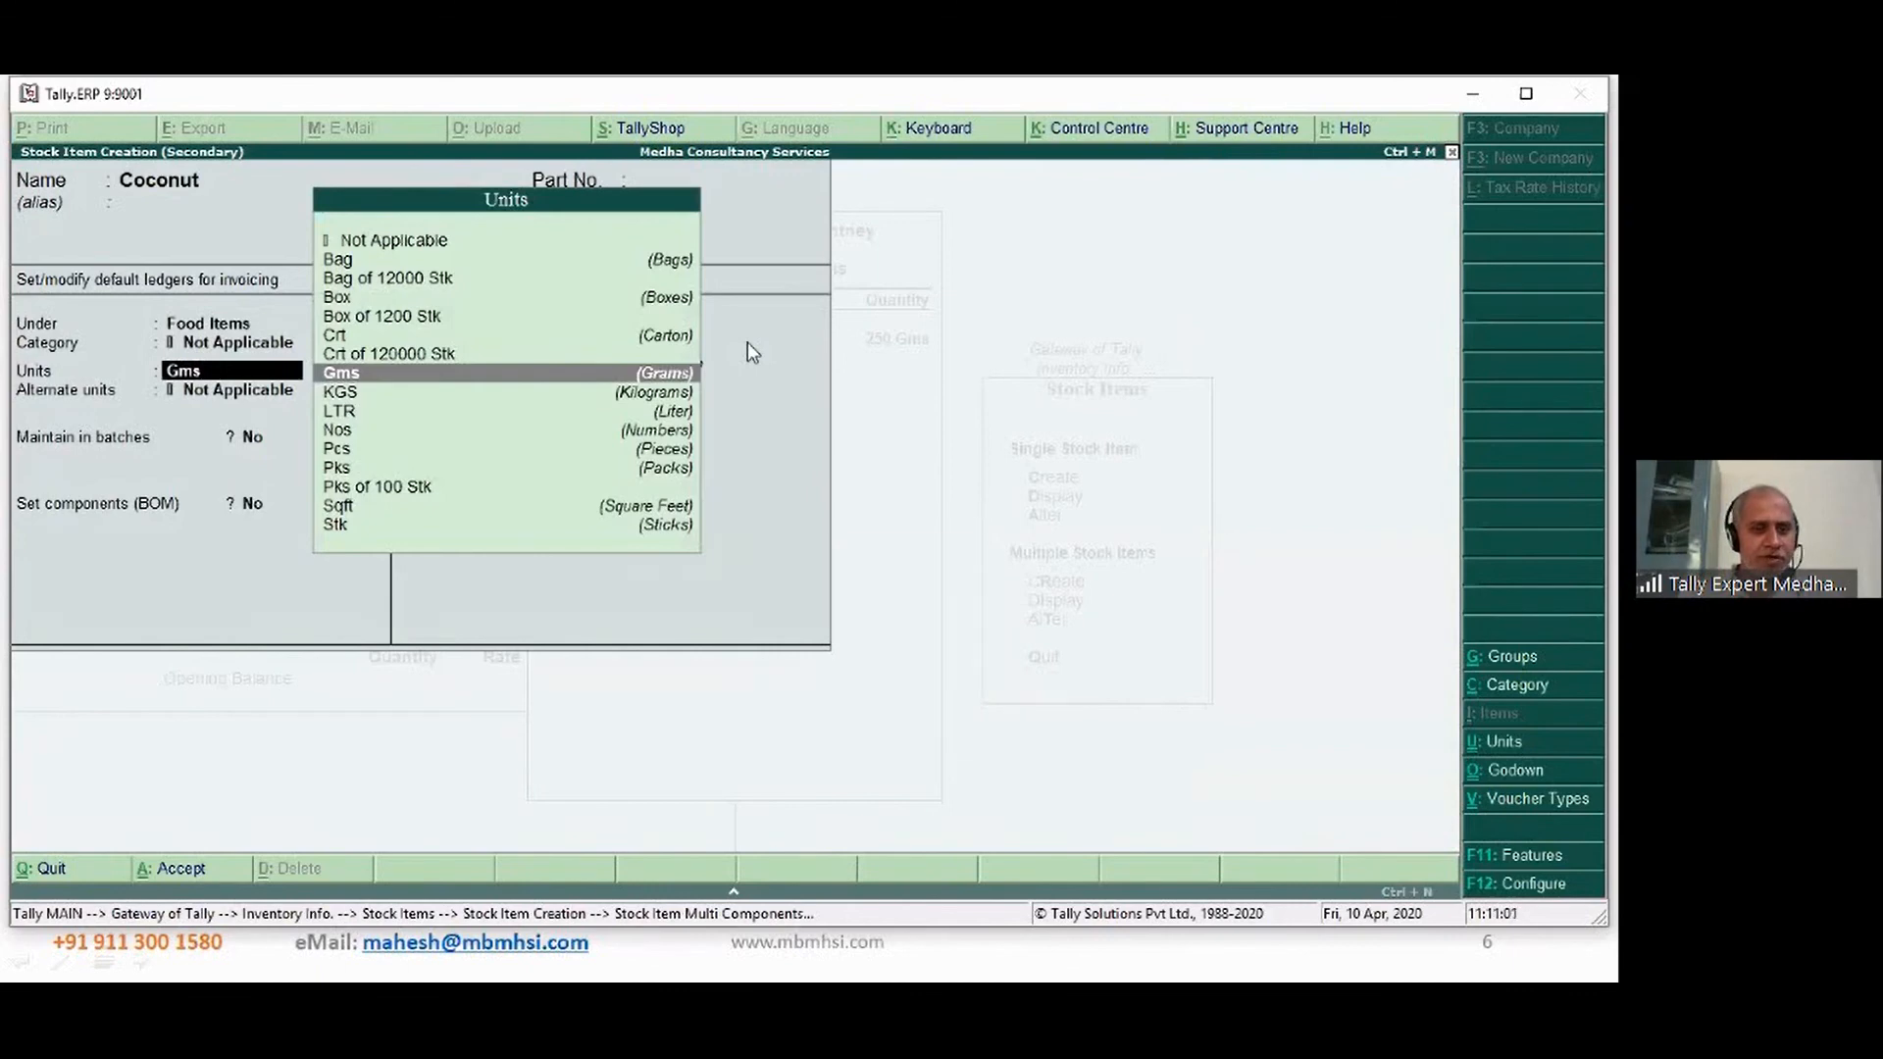
- Accept Gms as Coconut's units with alternate units Not Applicable, keep the remaining defaults, and save the item
{"action": "key", "text": "Return"}
{"action": "key", "text": "Return"}
{"action": "key", "text": "Return"}
{"action": "key", "text": "Return"}
{"action": "key", "text": "Return"}
{"action": "key", "text": "Return"}
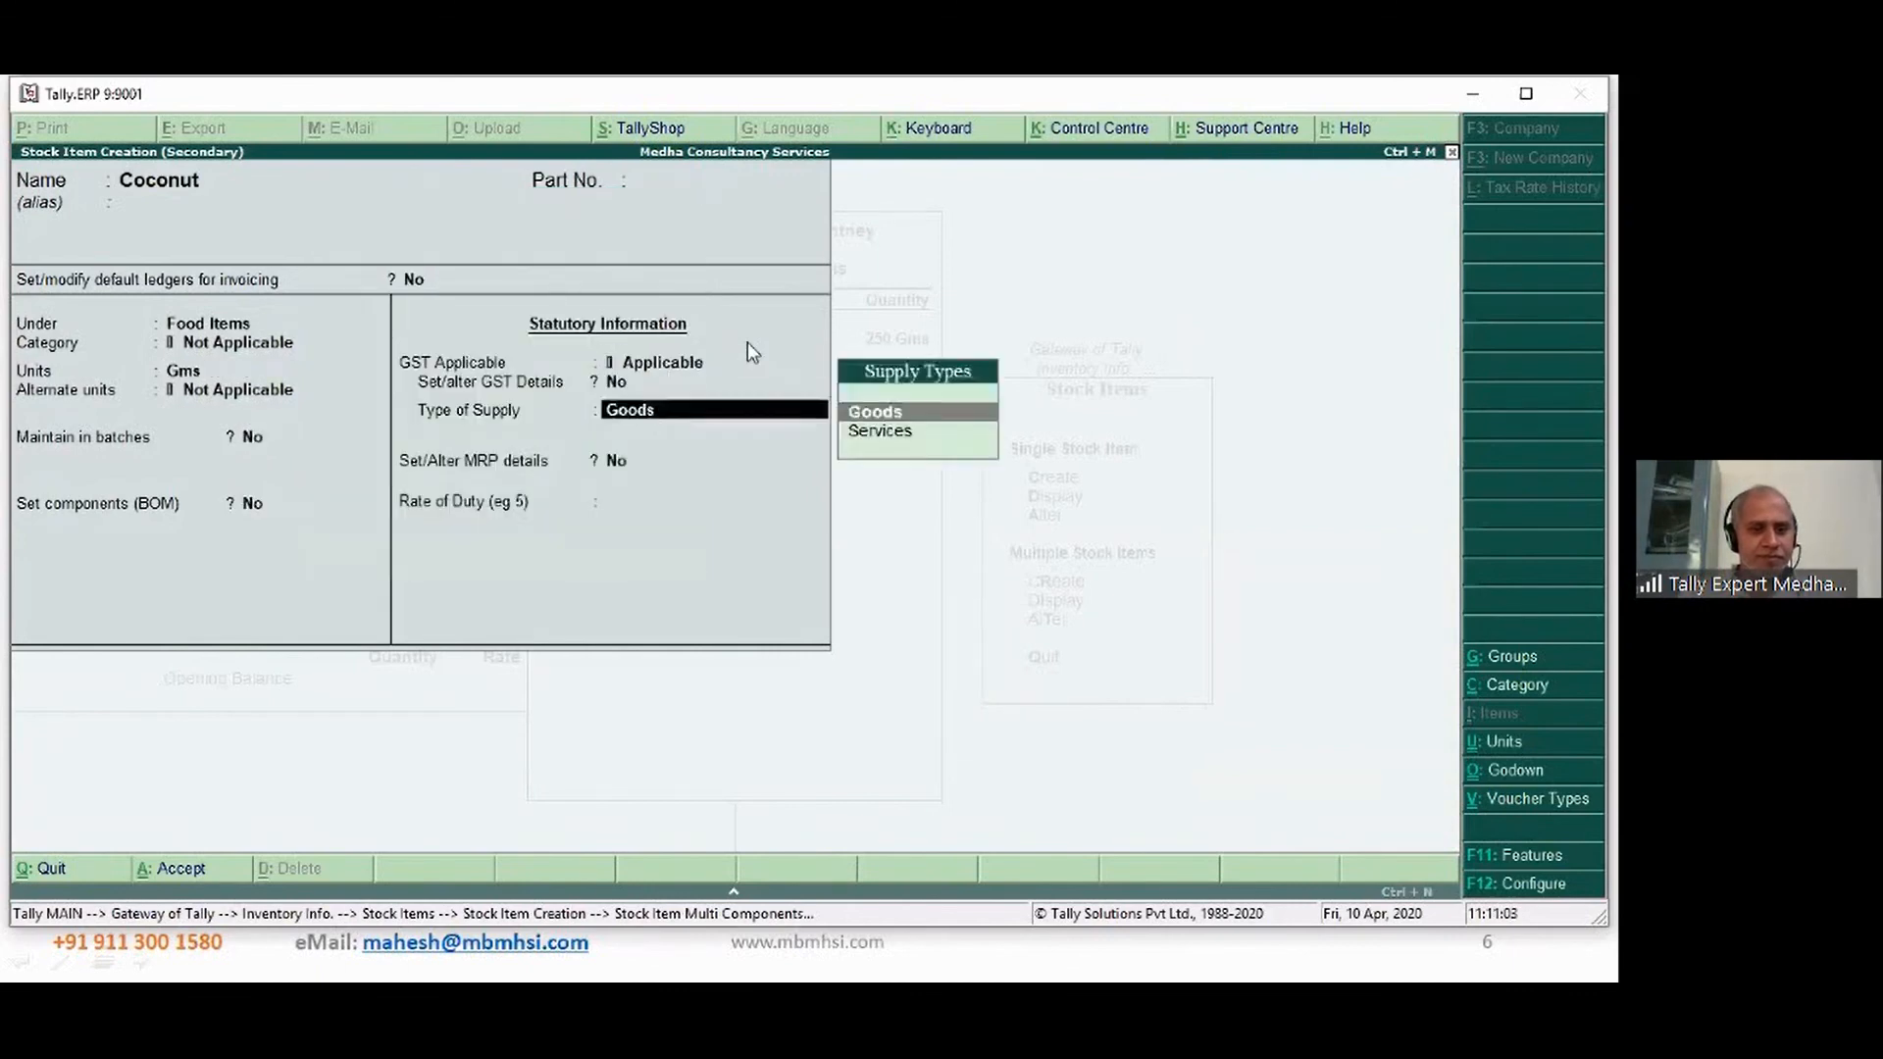
{"action": "key", "text": "Return"}
{"action": "key", "text": "Return"}
{"action": "key", "text": "Return"}
{"action": "key", "text": "Return"}
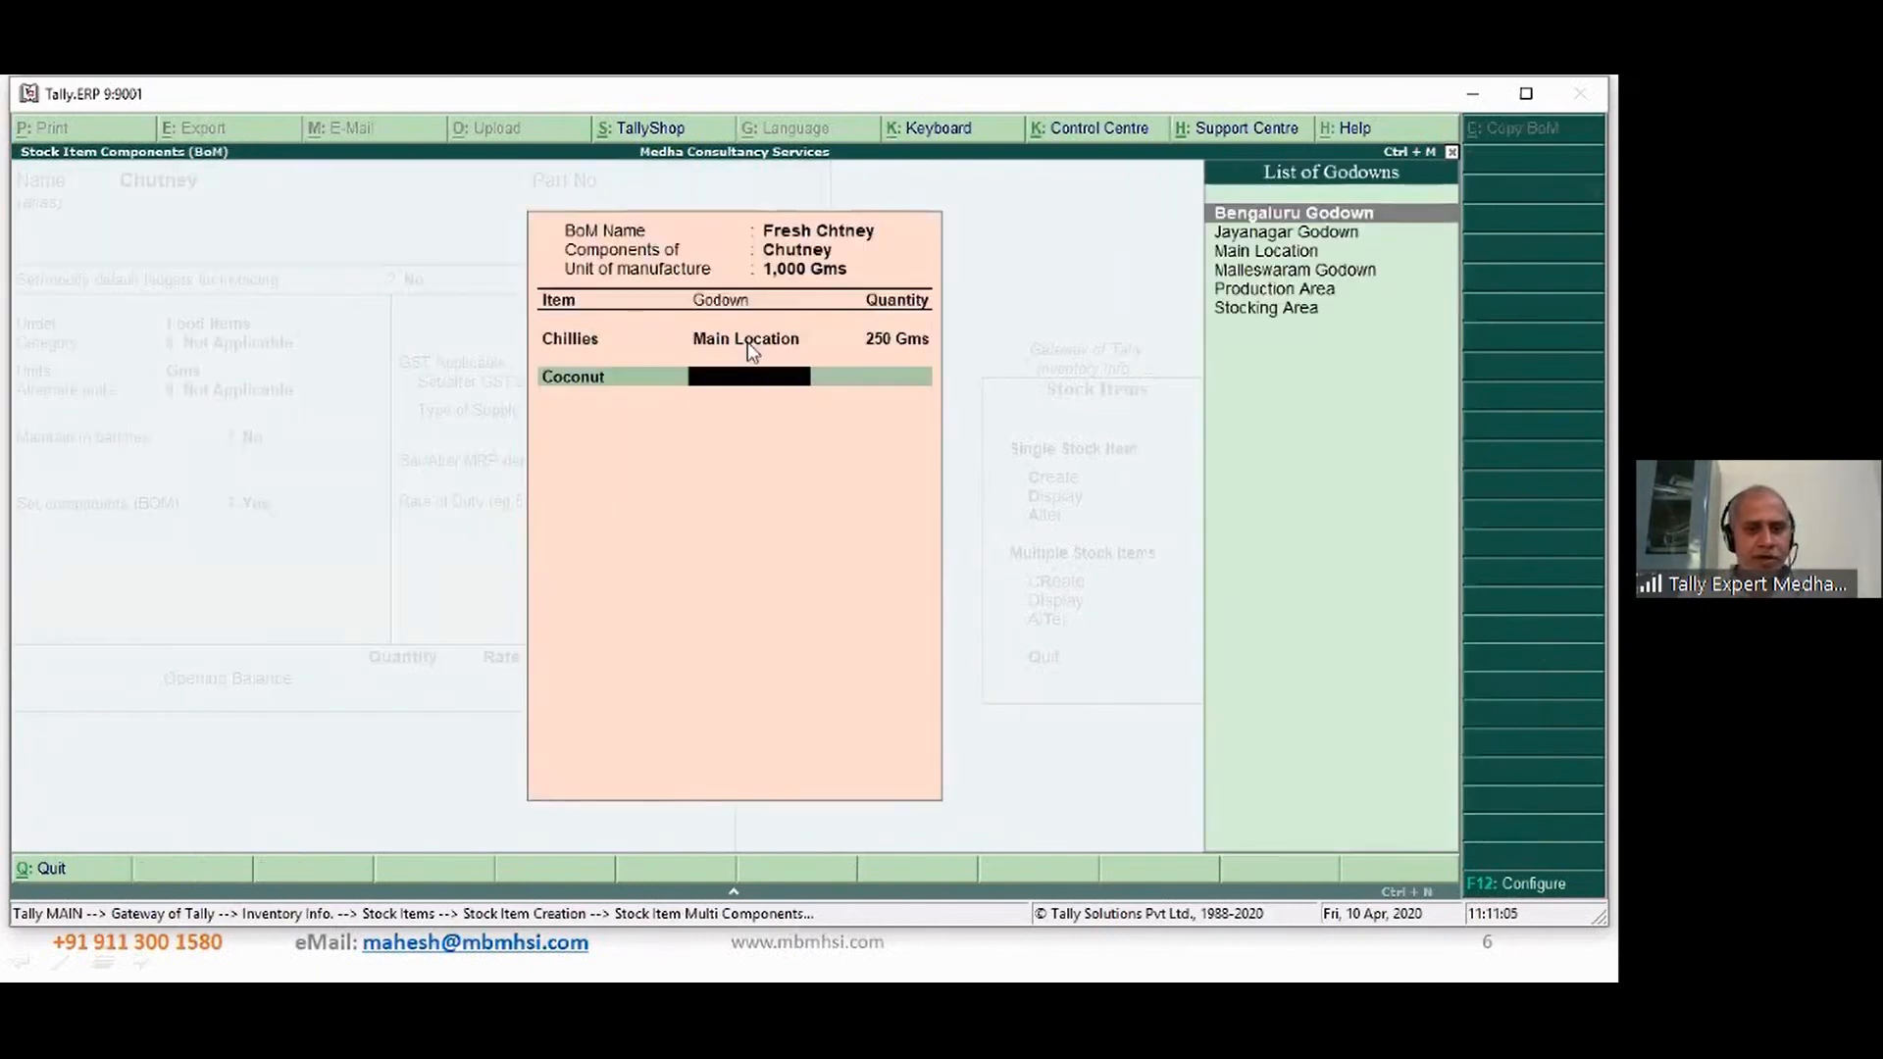
- Set the Coconut component's godown to Main Location and its quantity to 250 Gms
{"action": "type", "text": "m"}
{"action": "key", "text": "Return"}
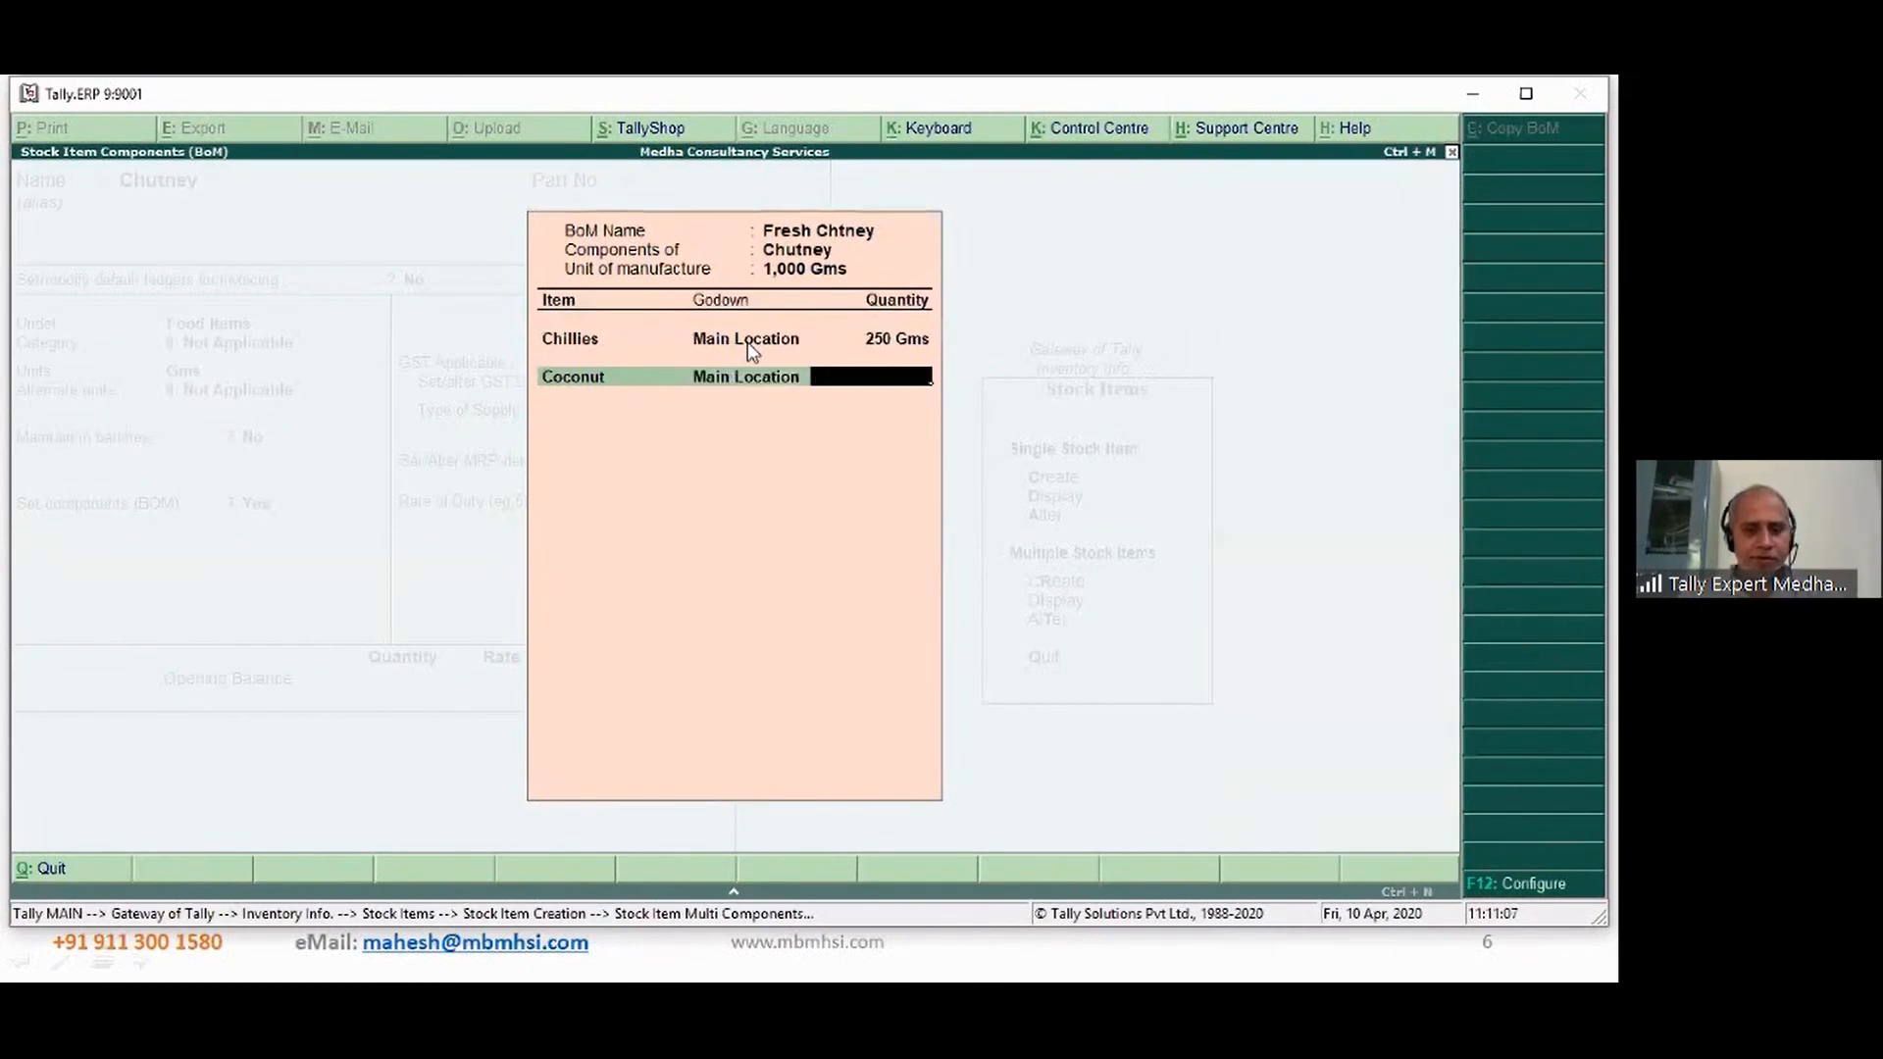
{"action": "type", "text": "250"}
{"action": "key", "text": "Return"}
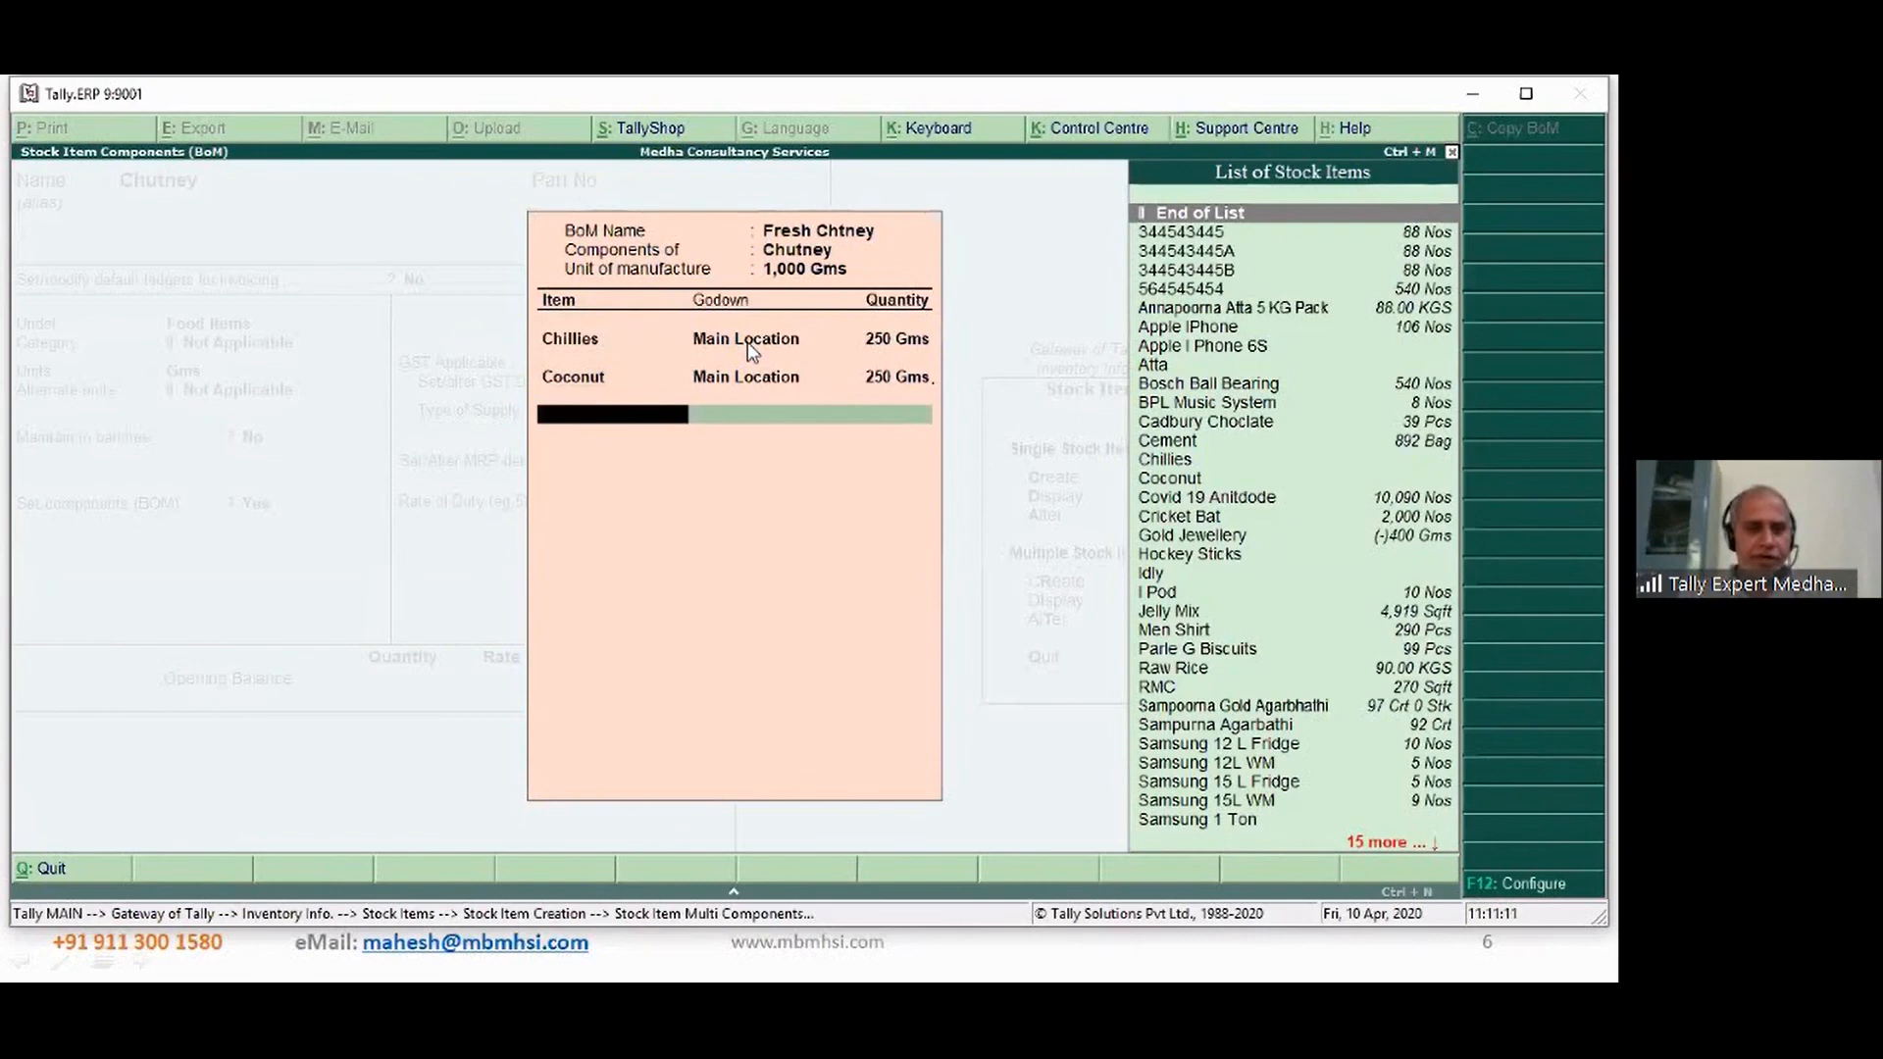
- Create a new stock item for the third component and name it Tamarind, leaving the alias and part number empty
{"action": "key", "text": "alt+c"}
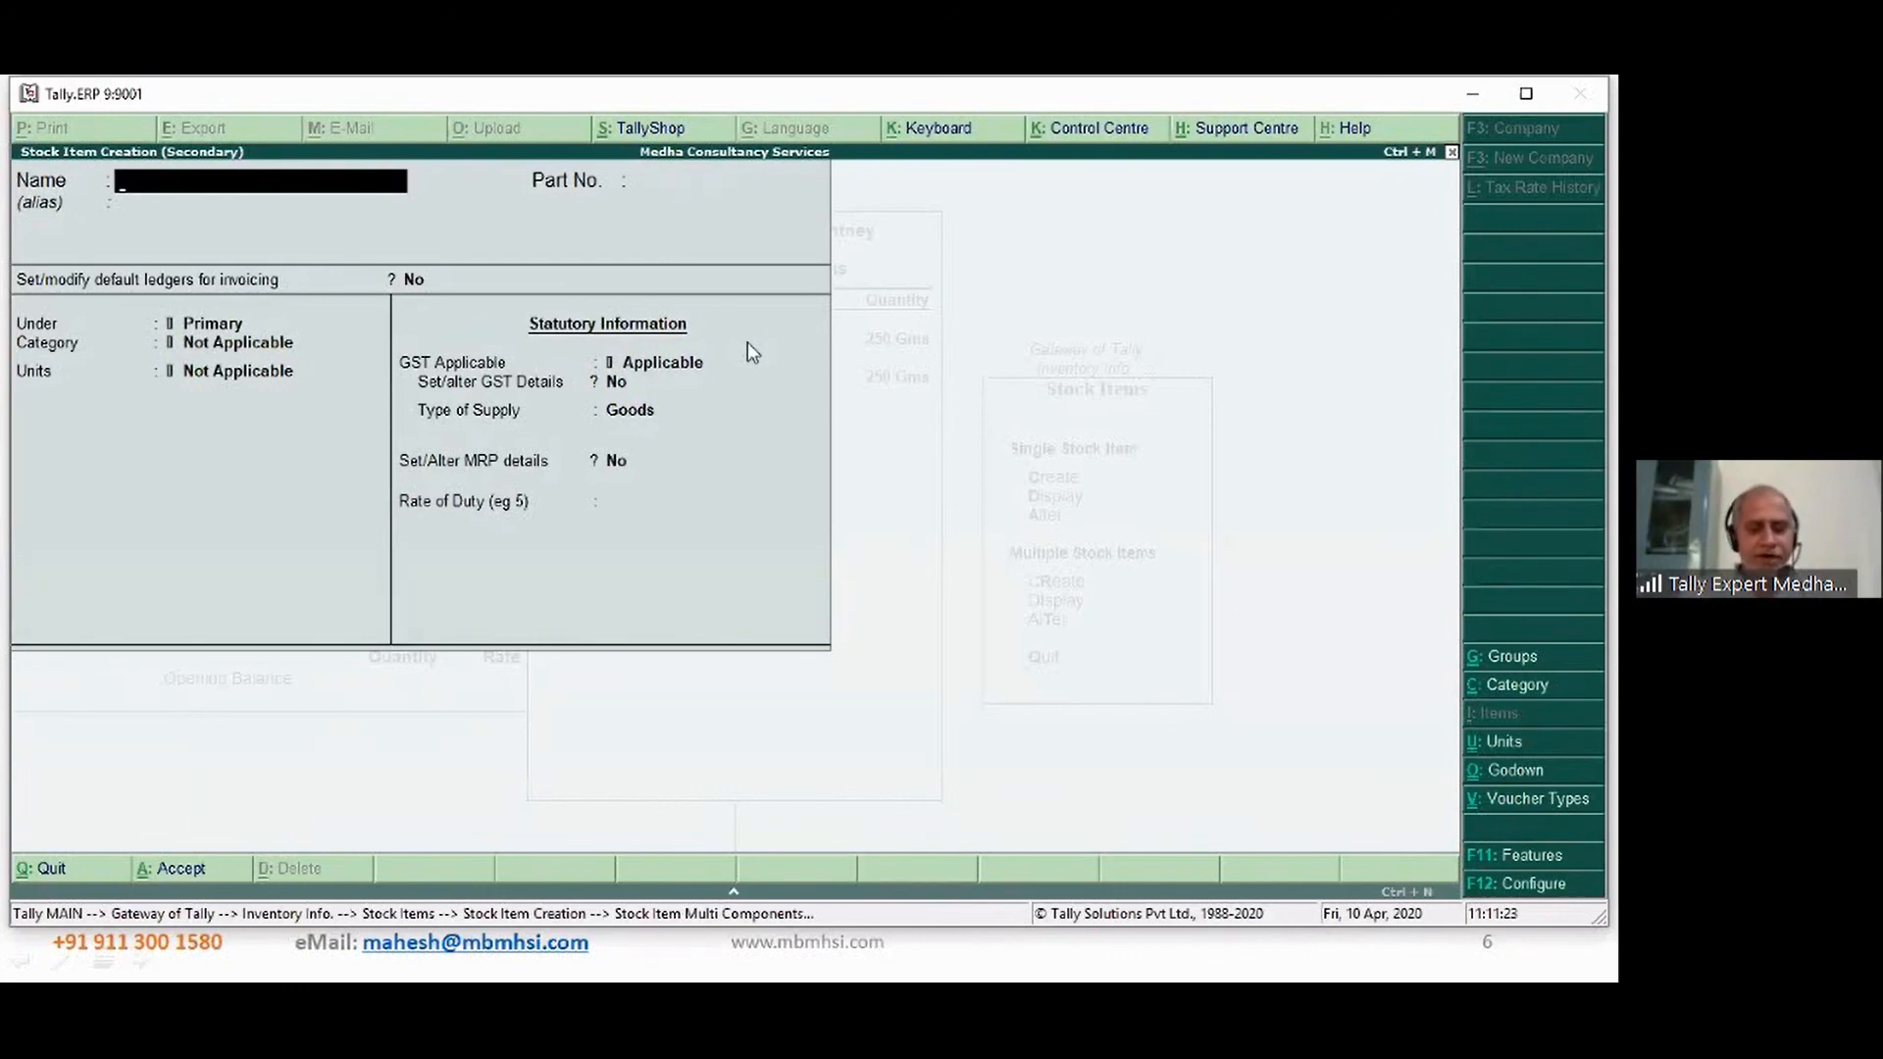
{"action": "type", "text": "Tma"}
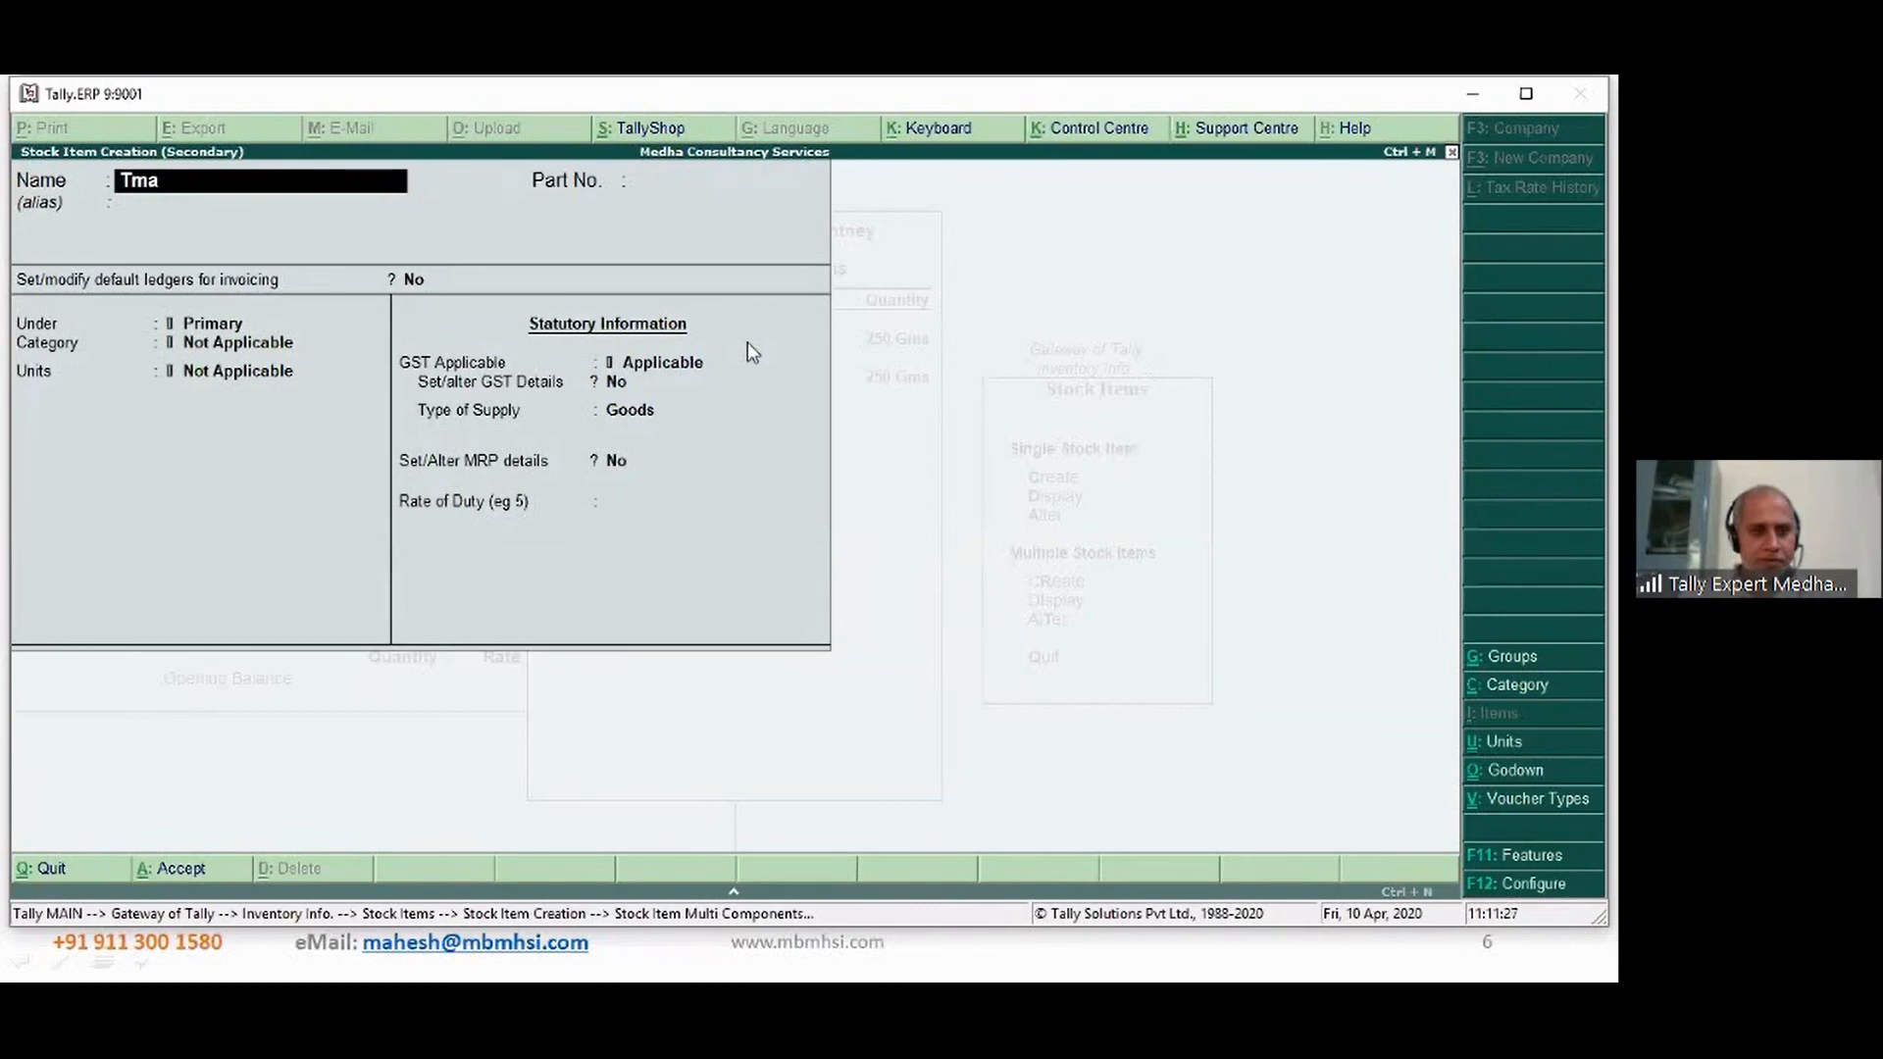
{"action": "key", "text": "BackSpace"}
{"action": "type", "text": "rin"}
{"action": "key", "text": "BackSpace"}
{"action": "key", "text": "BackSpace"}
{"action": "key", "text": "BackSpace"}
{"action": "type", "text": "ar"}
{"action": "key", "text": "BackSpace"}
{"action": "key", "text": "BackSpace"}
{"action": "type", "text": "amarind"}
{"action": "key", "text": "Return"}
{"action": "key", "text": "Return"}
{"action": "key", "text": "Return"}
{"action": "key", "text": "Return"}
{"action": "key", "text": "Return"}
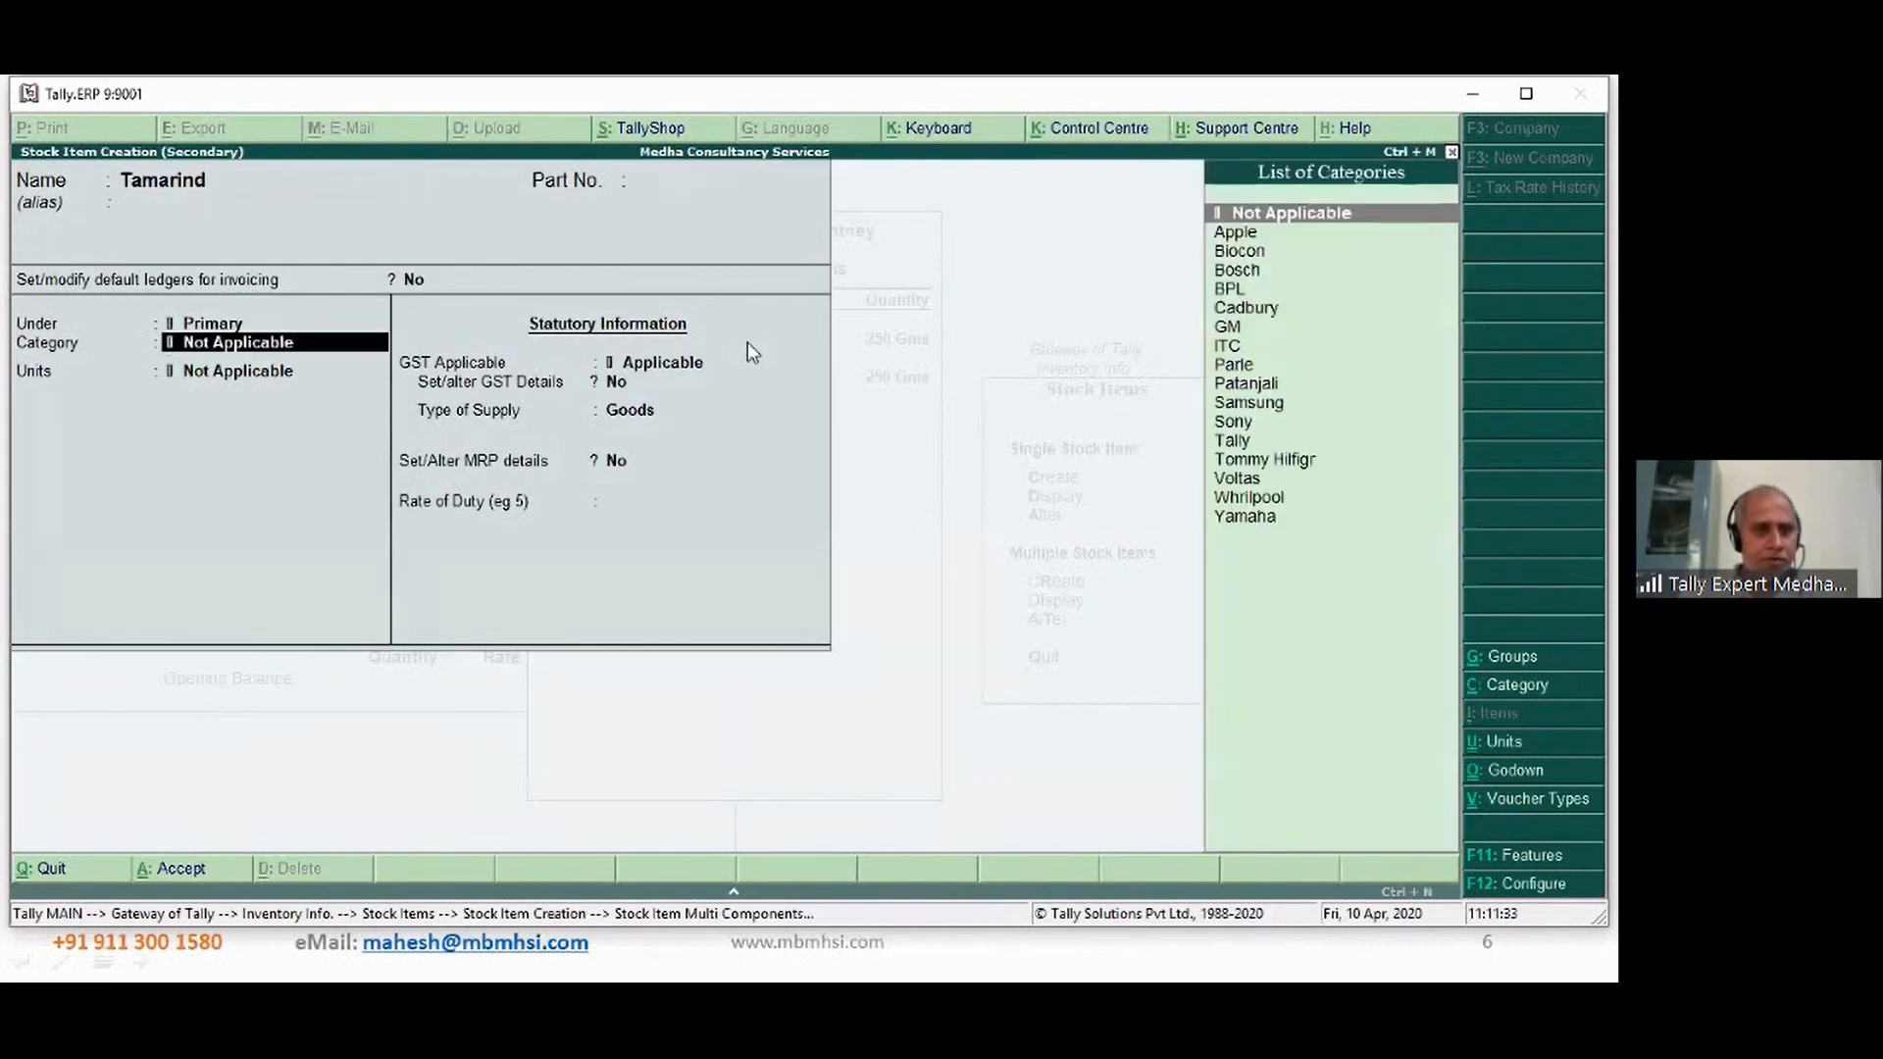
- Place Tamarind under the Food Items group with category Not Applicable
{"action": "key", "text": "BackSpace"}
{"action": "type", "text": "F"}
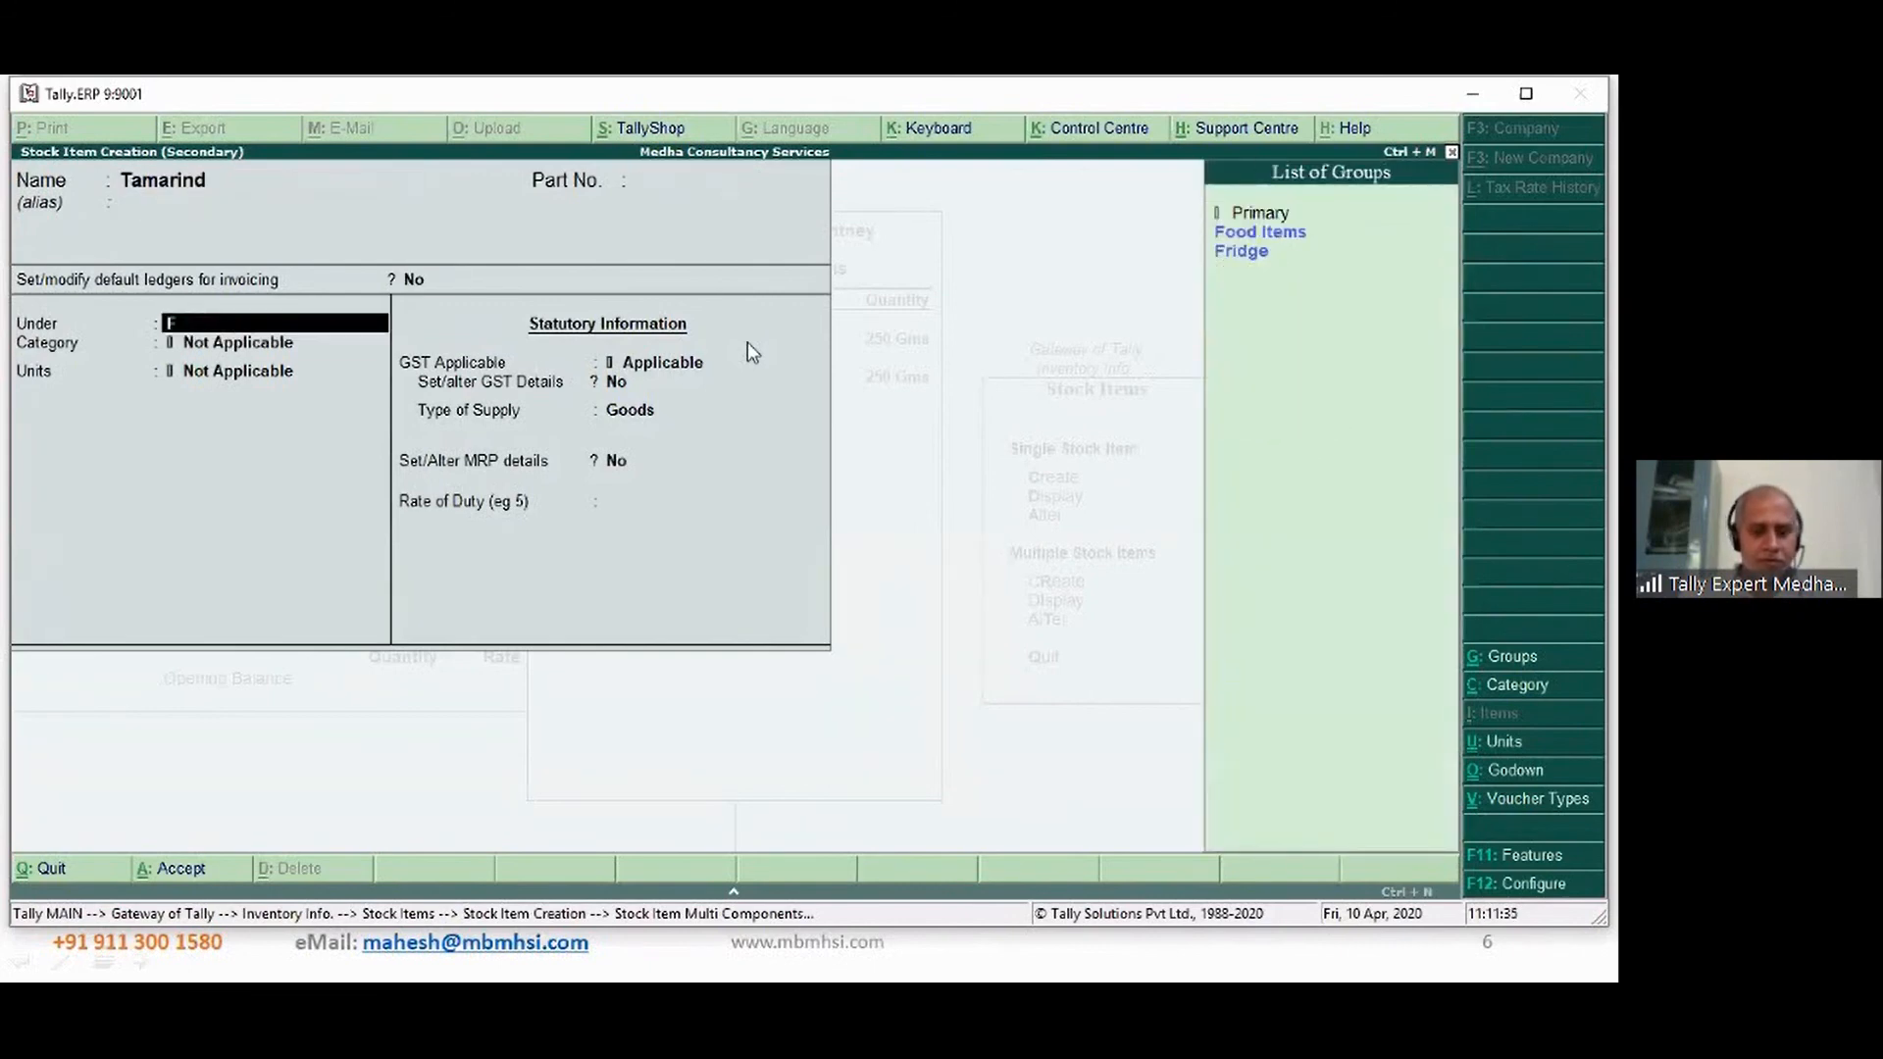
{"action": "key", "text": "Return"}
{"action": "key", "text": "Return"}
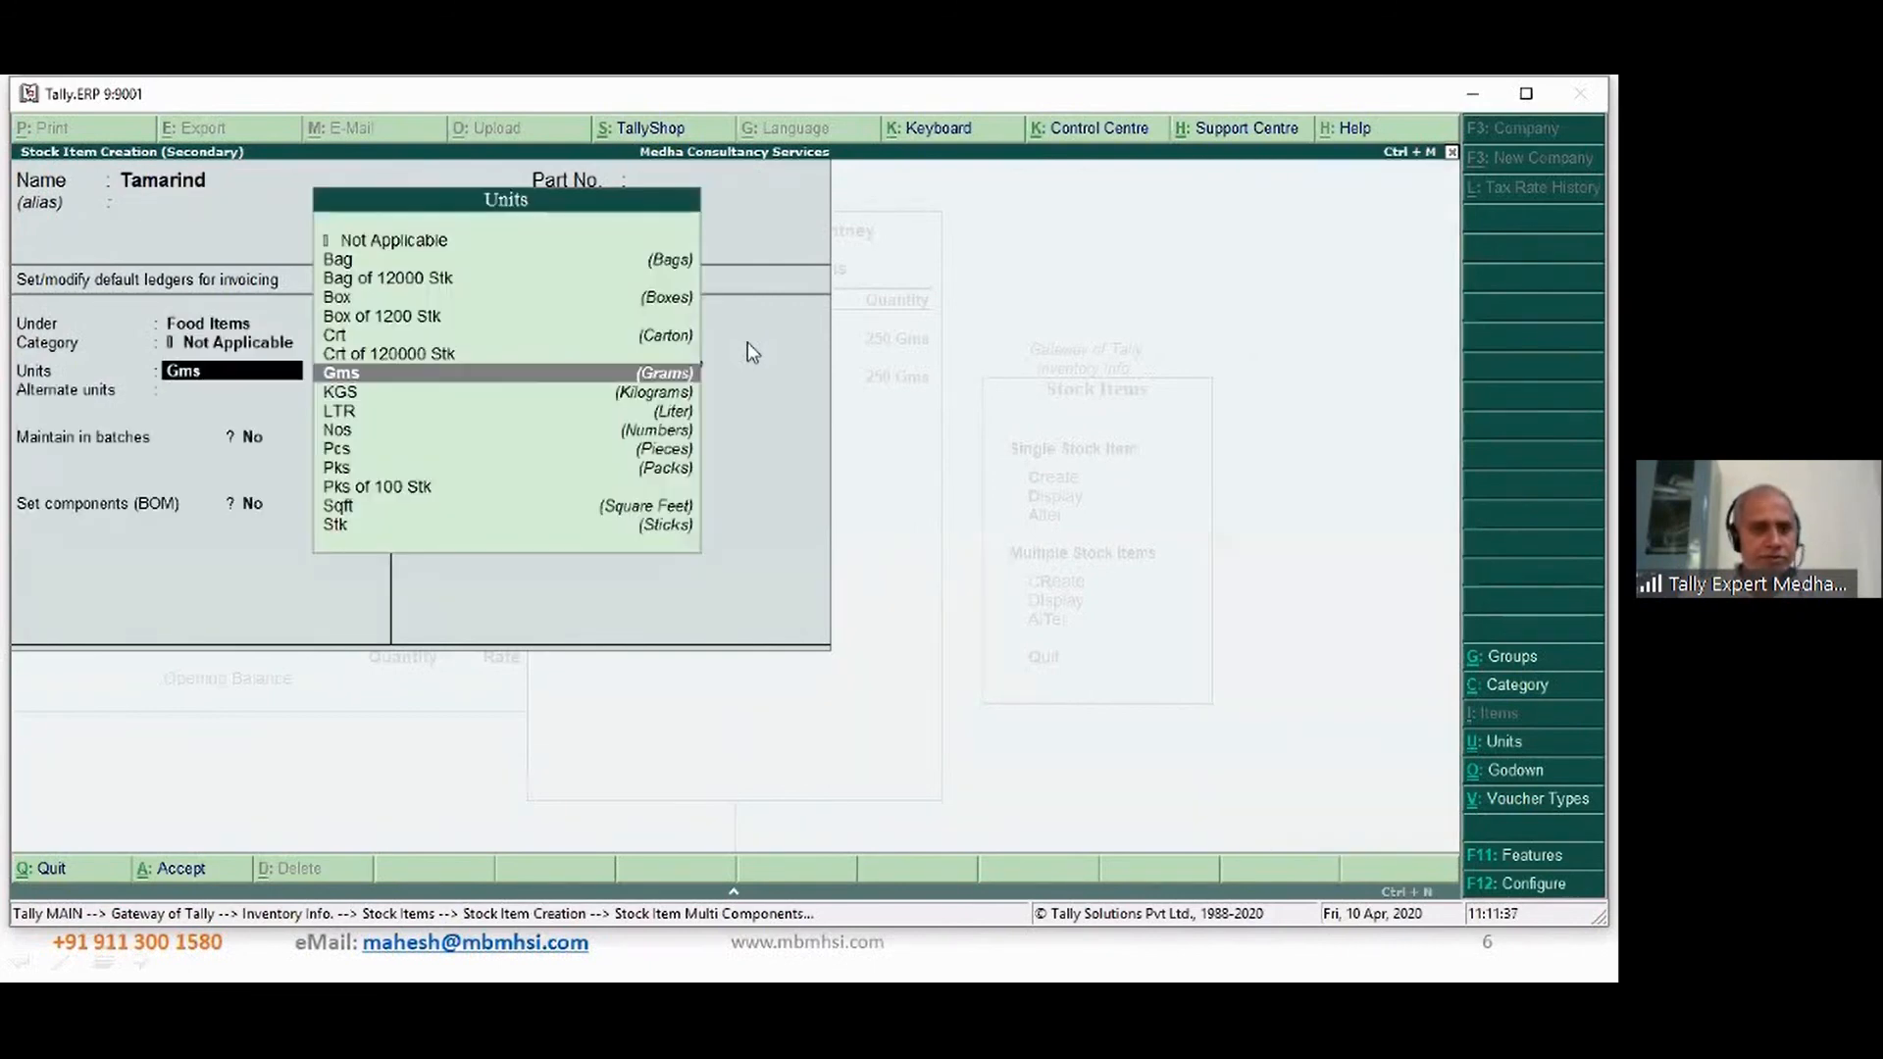
- Accept Gms as Tamarind's units with alternate units Not Applicable, and save the item with the remaining defaults
{"action": "key", "text": "Return"}
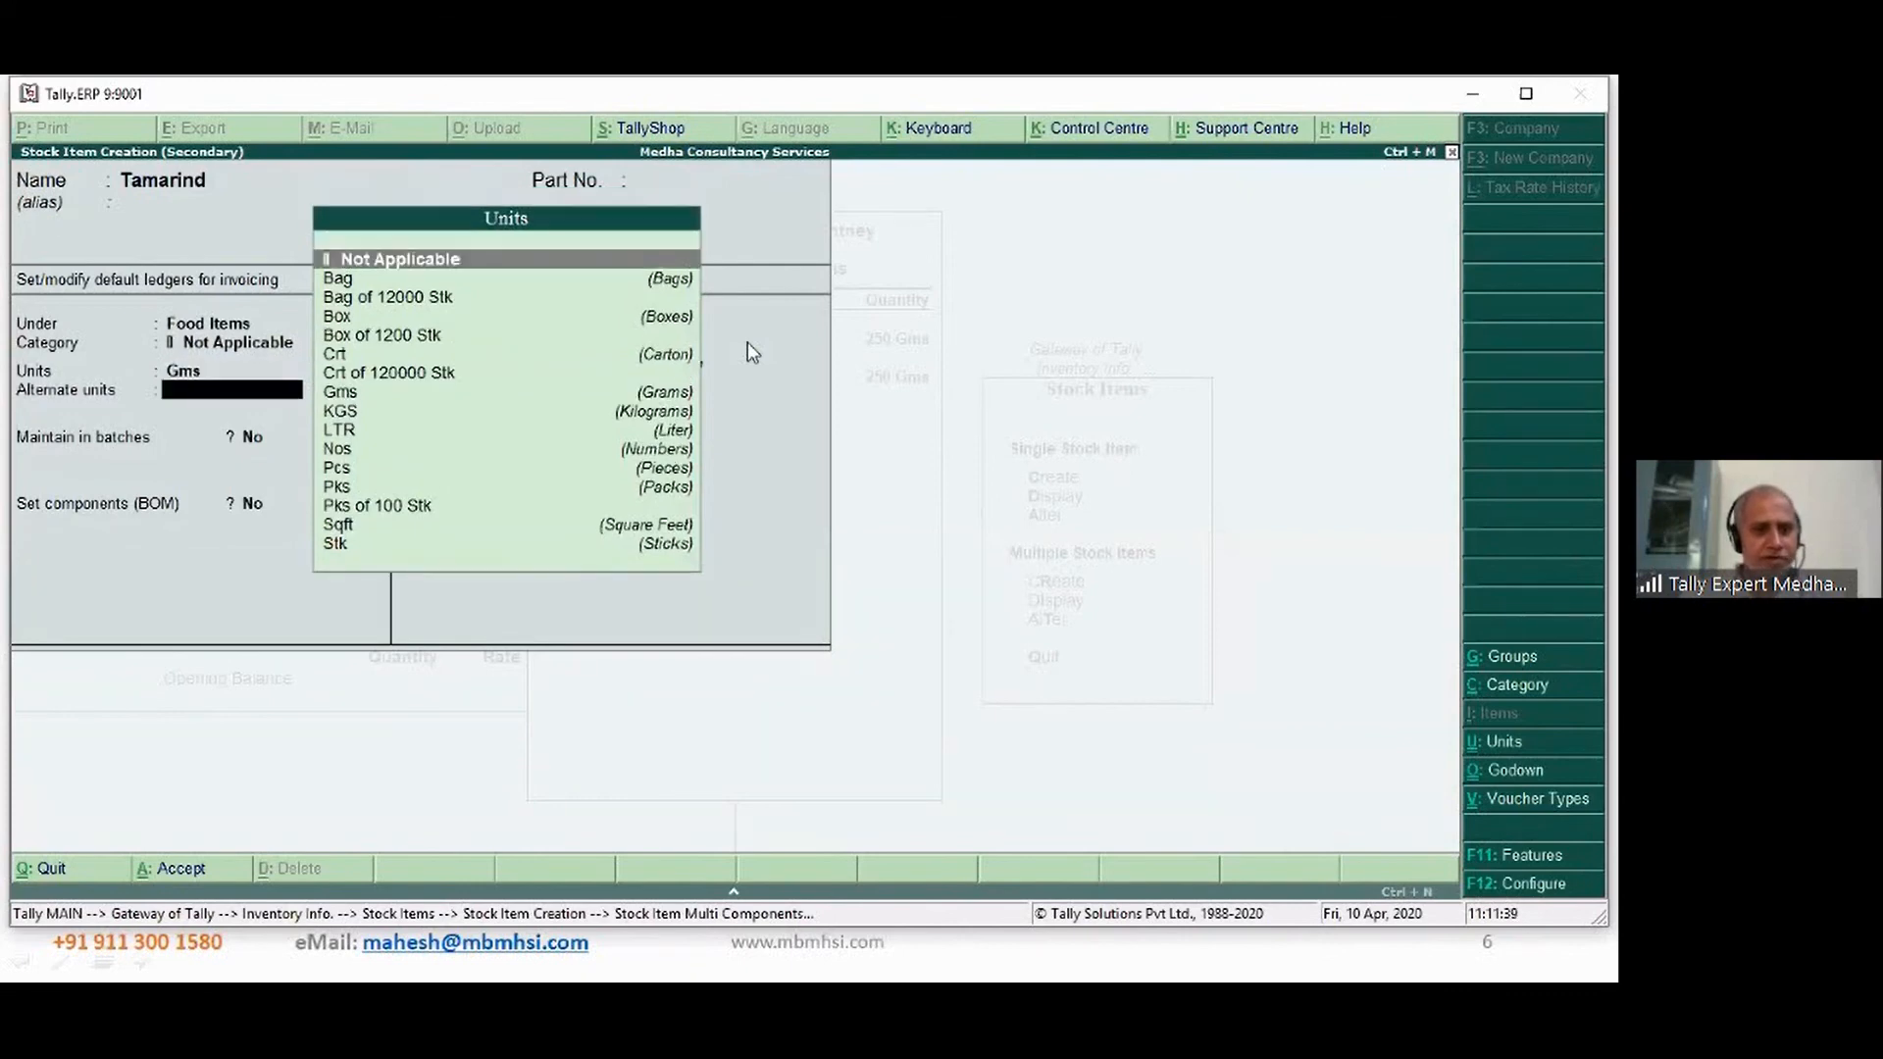
{"action": "key", "text": "Return"}
{"action": "key", "text": "ctrl+a"}
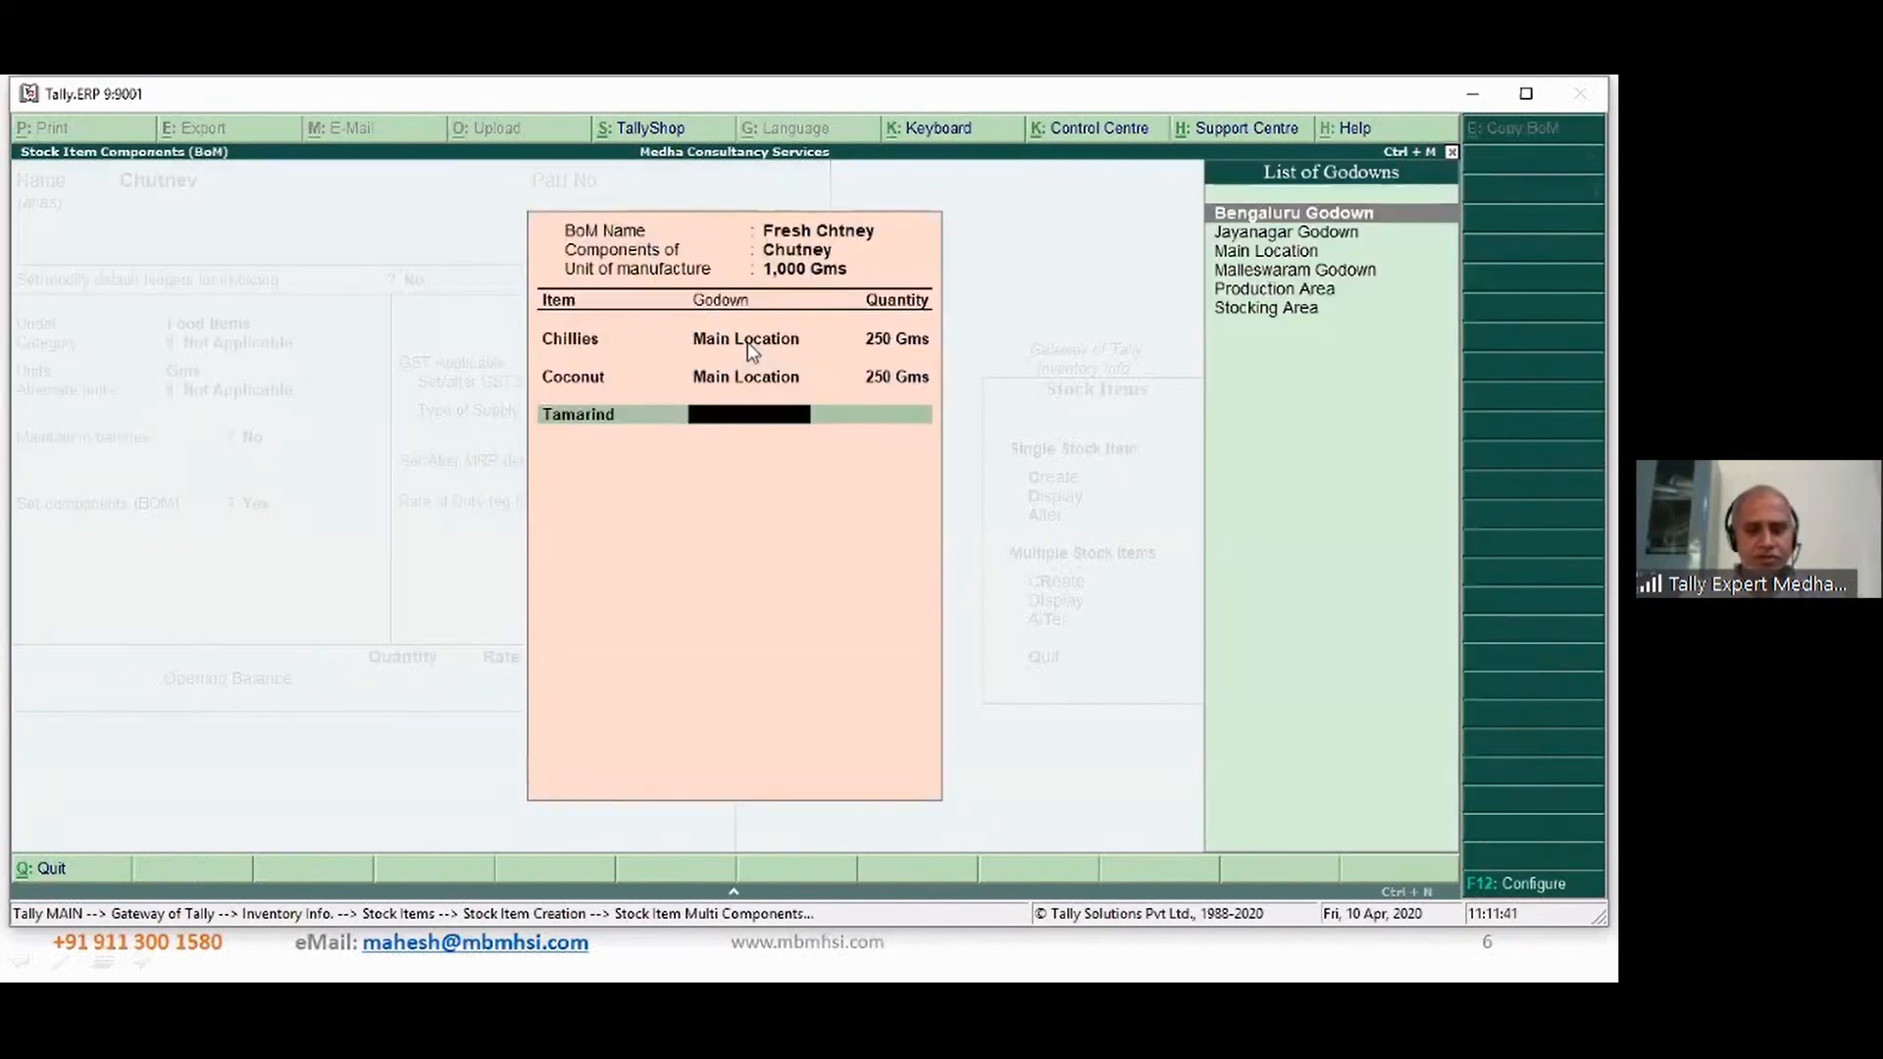
- Set the Tamarind component's godown to Main Location and its quantity to 50 Gms
{"action": "type", "text": "ma"}
{"action": "key", "text": "Return"}
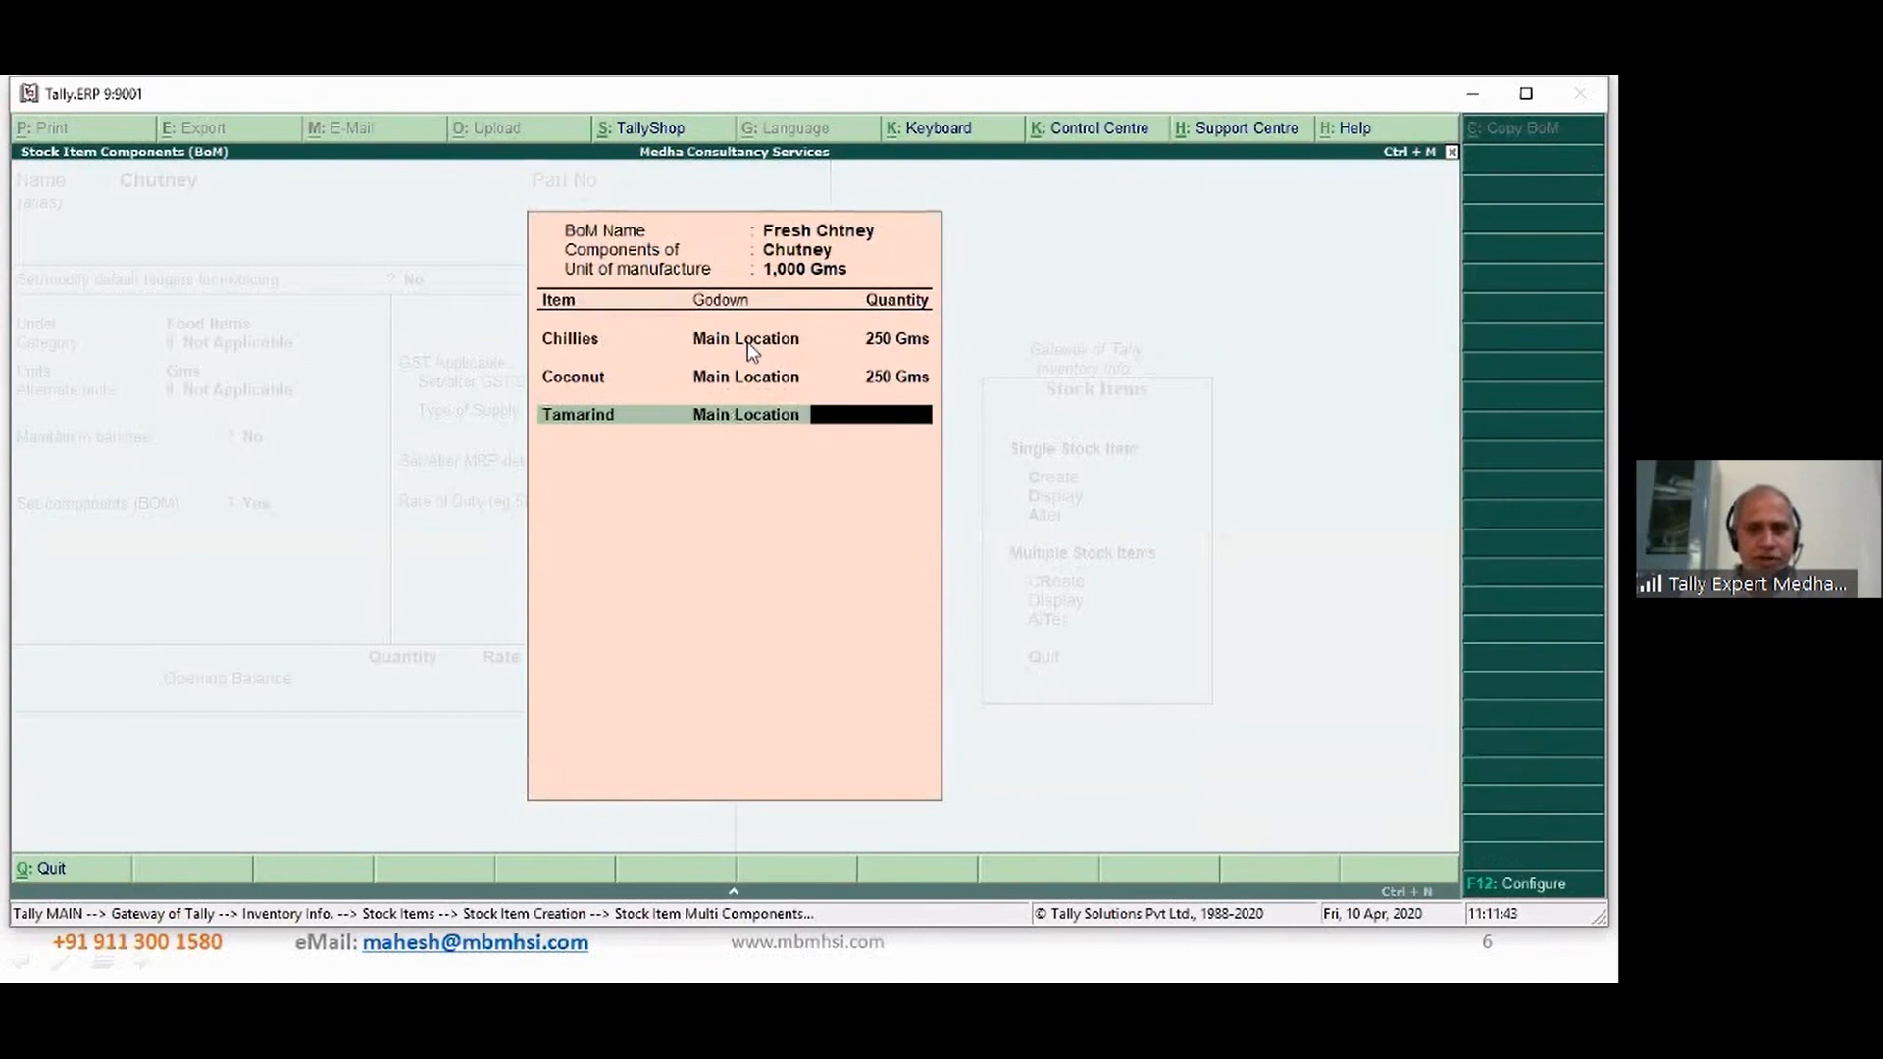
{"action": "type", "text": "50"}
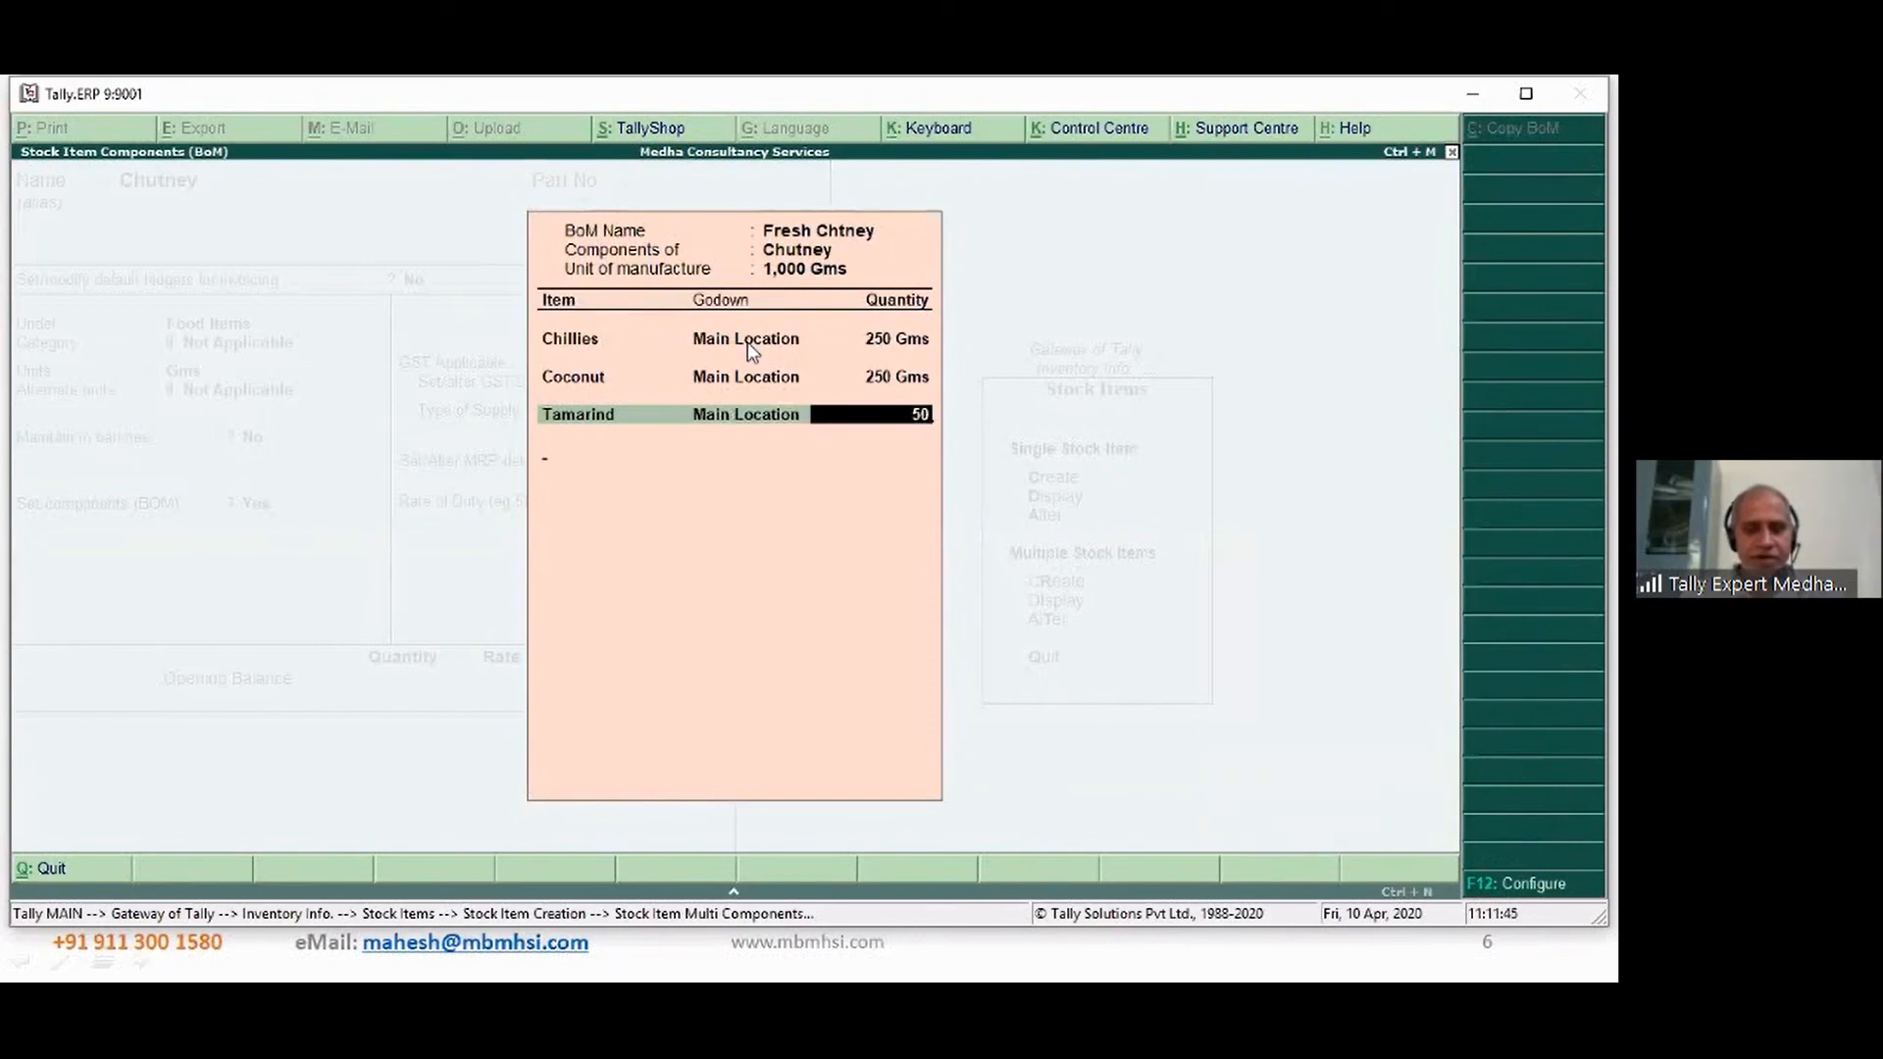
{"action": "key", "text": "Return"}
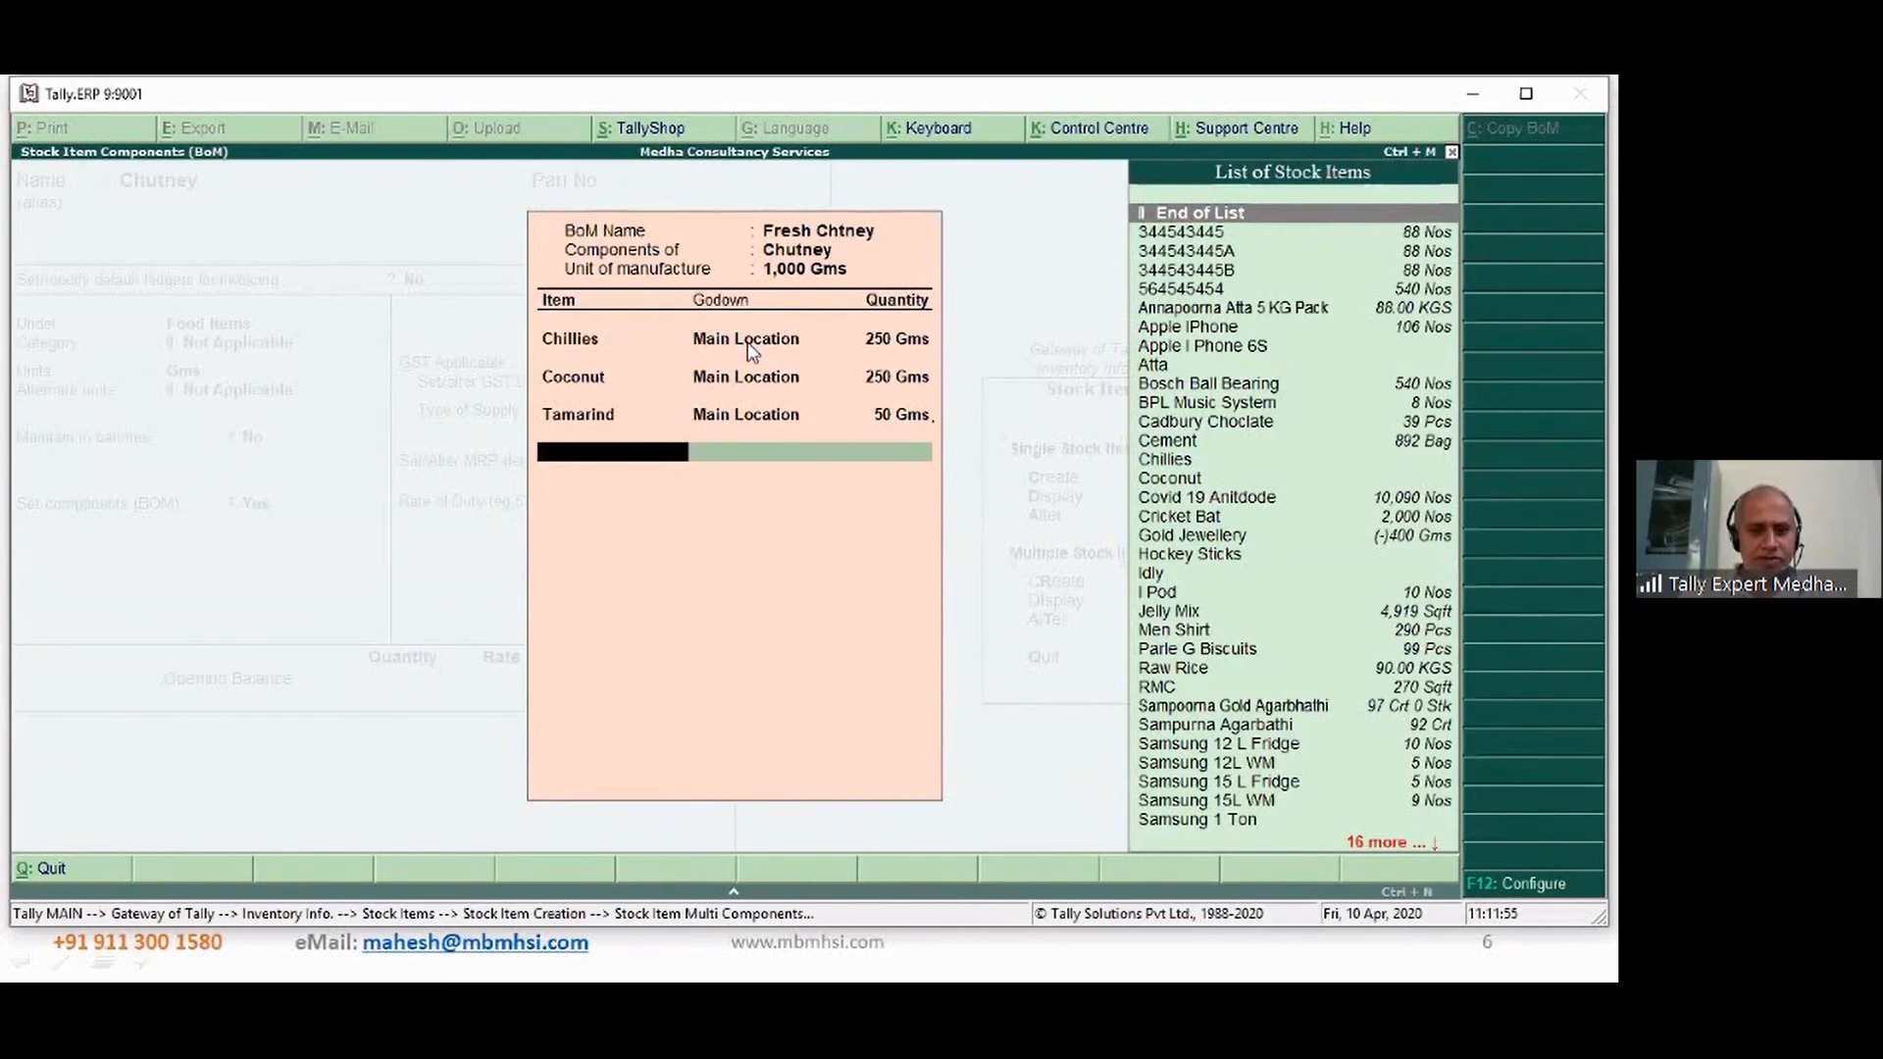
- Return to the Chillies row of the Fresh Chtney bill of materials and change its quantity to 300 Gms
{"action": "key", "text": "Up"}
{"action": "key", "text": "Up"}
{"action": "key", "text": "Up"}
{"action": "key", "text": "Up"}
{"action": "key", "text": "Up"}
{"action": "key", "text": "Up"}
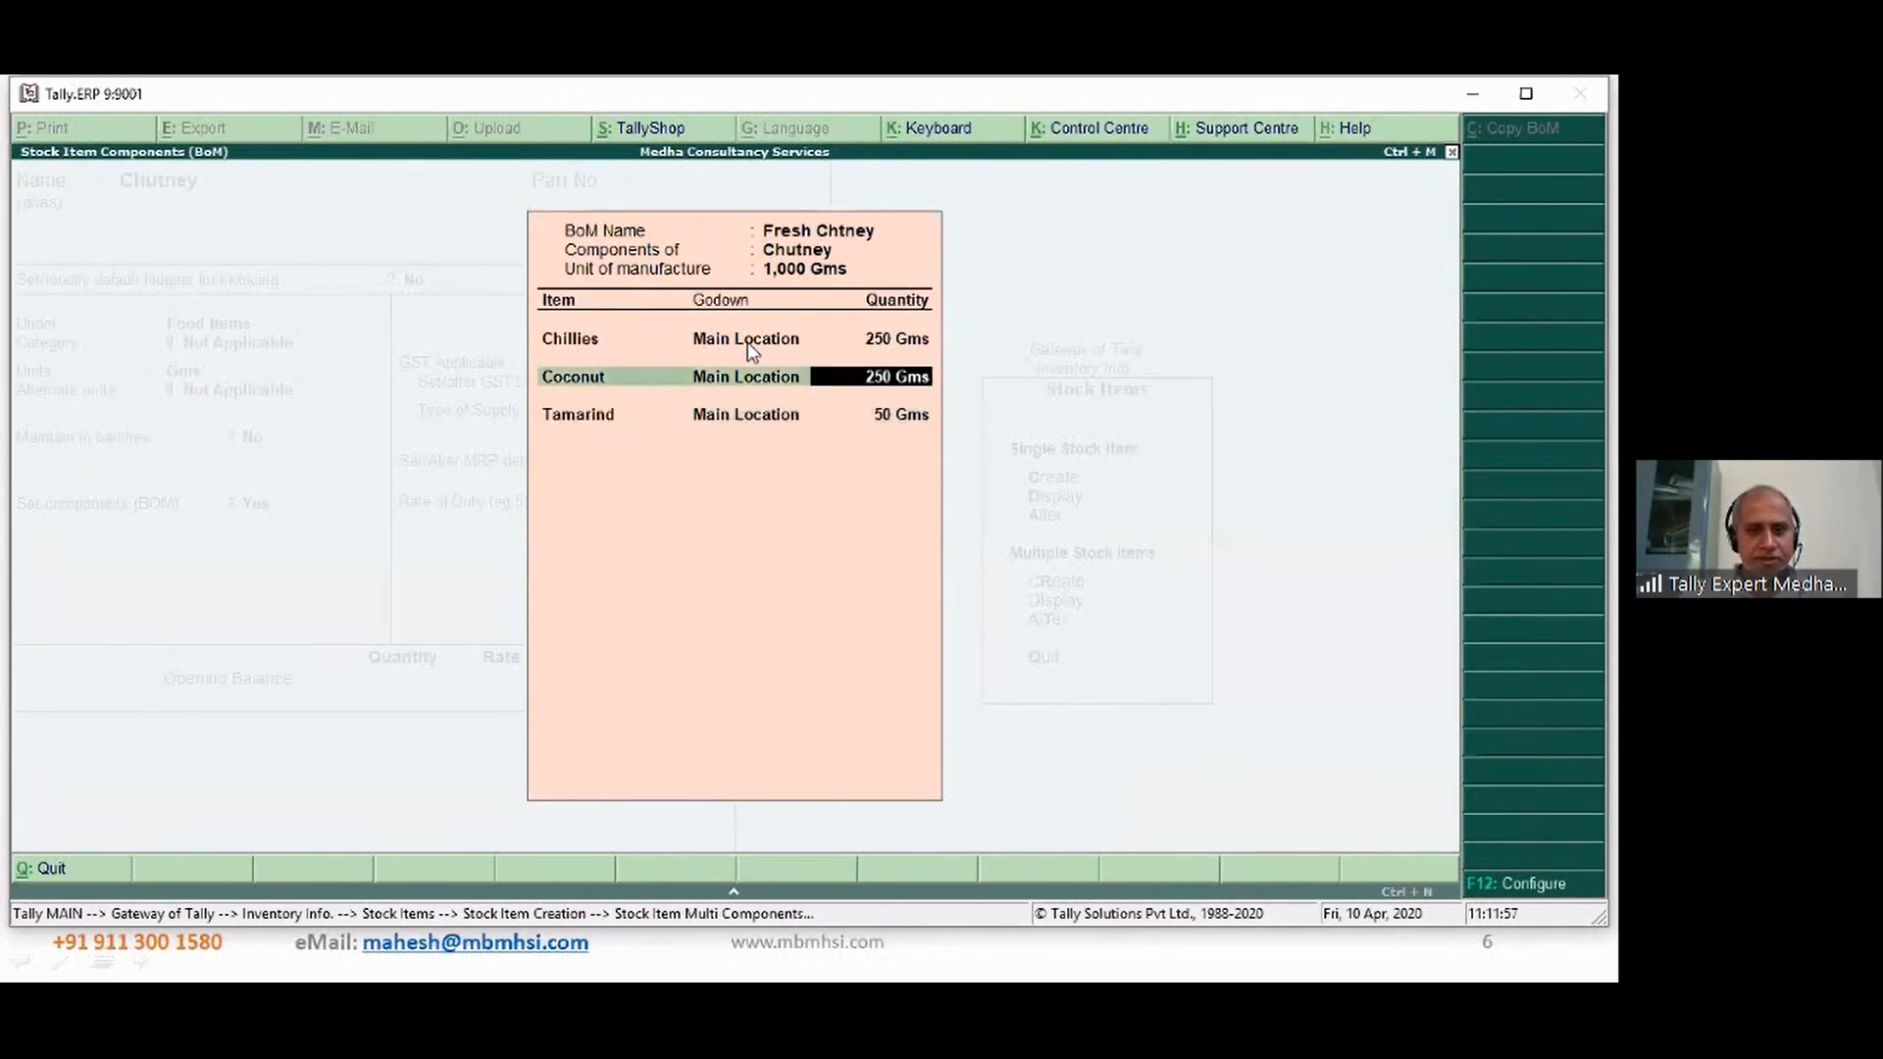
{"action": "key", "text": "Up"}
{"action": "key", "text": "BackSpace"}
{"action": "key", "text": "BackSpace"}
{"action": "key", "text": "BackSpace"}
{"action": "key", "text": "BackSpace"}
{"action": "key", "text": "BackSpace"}
{"action": "key", "text": "BackSpace"}
{"action": "key", "text": "BackSpace"}
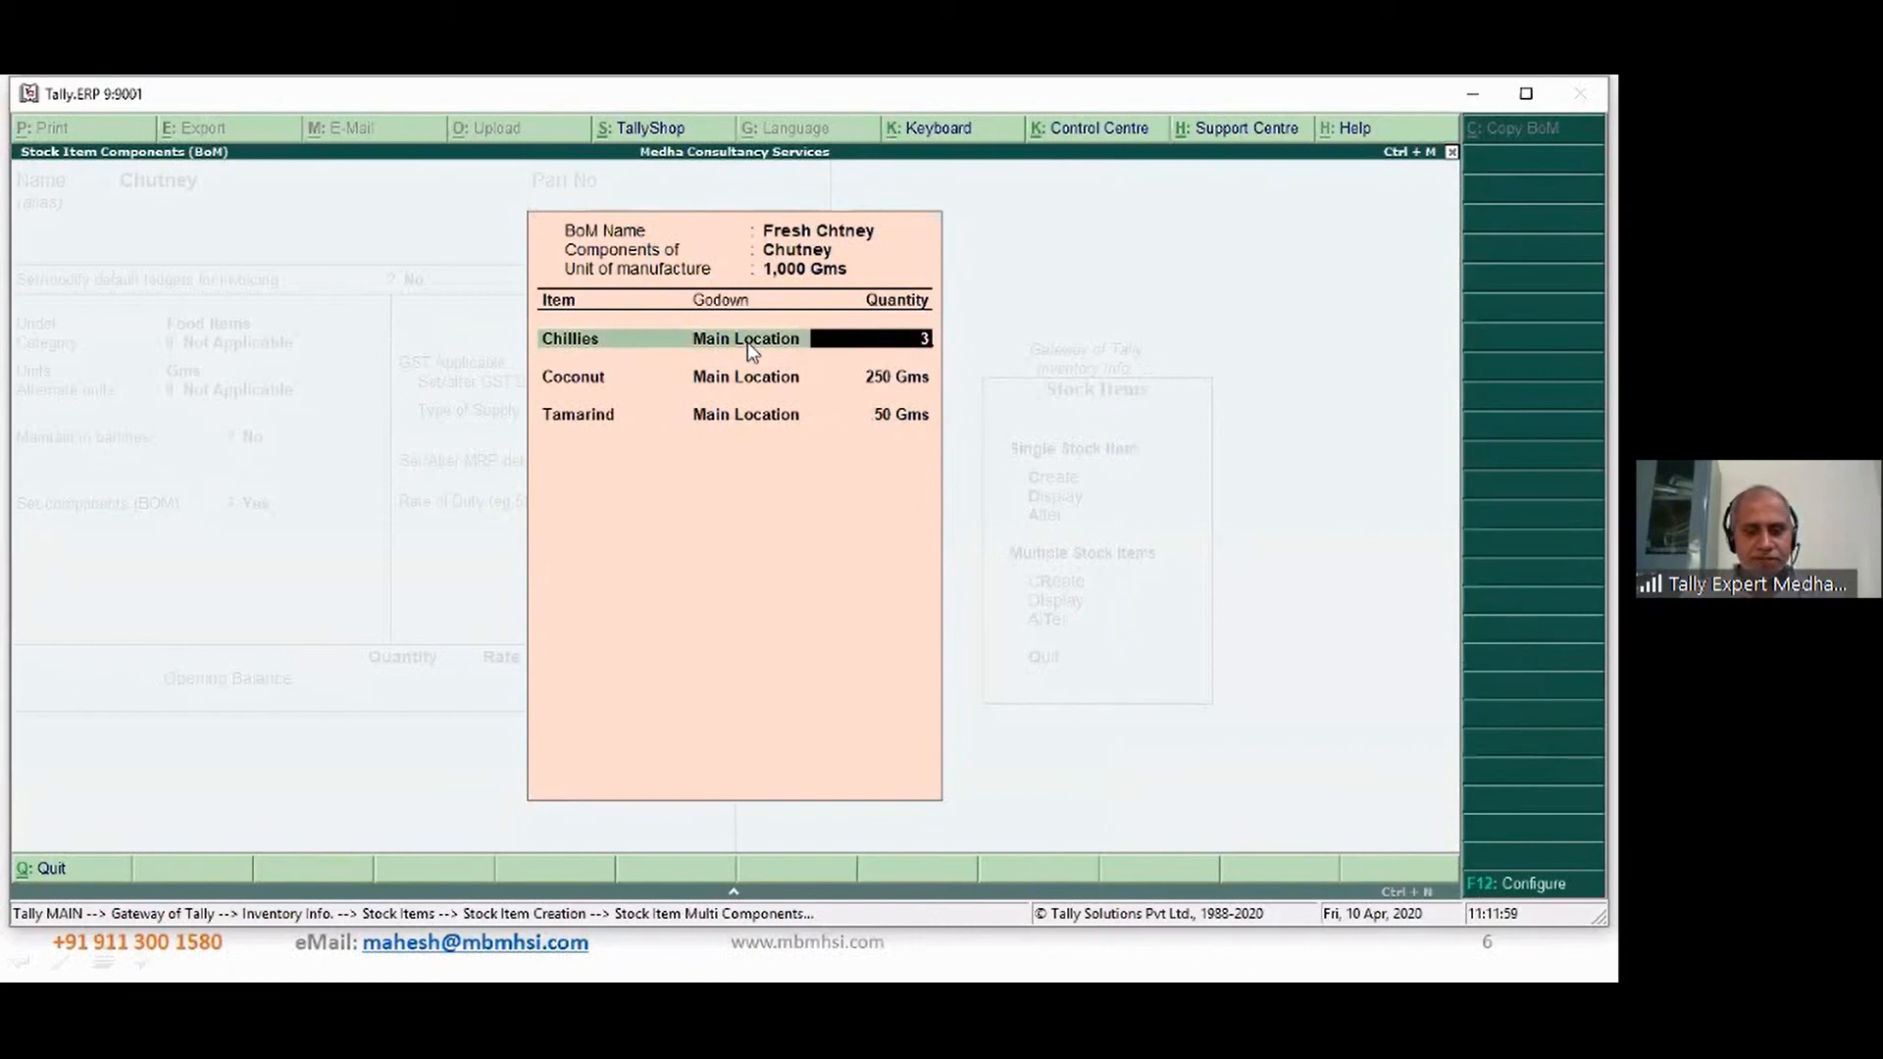
{"action": "type", "text": "300"}
{"action": "key", "text": "Return"}
{"action": "key", "text": "Return"}
{"action": "key", "text": "Return"}
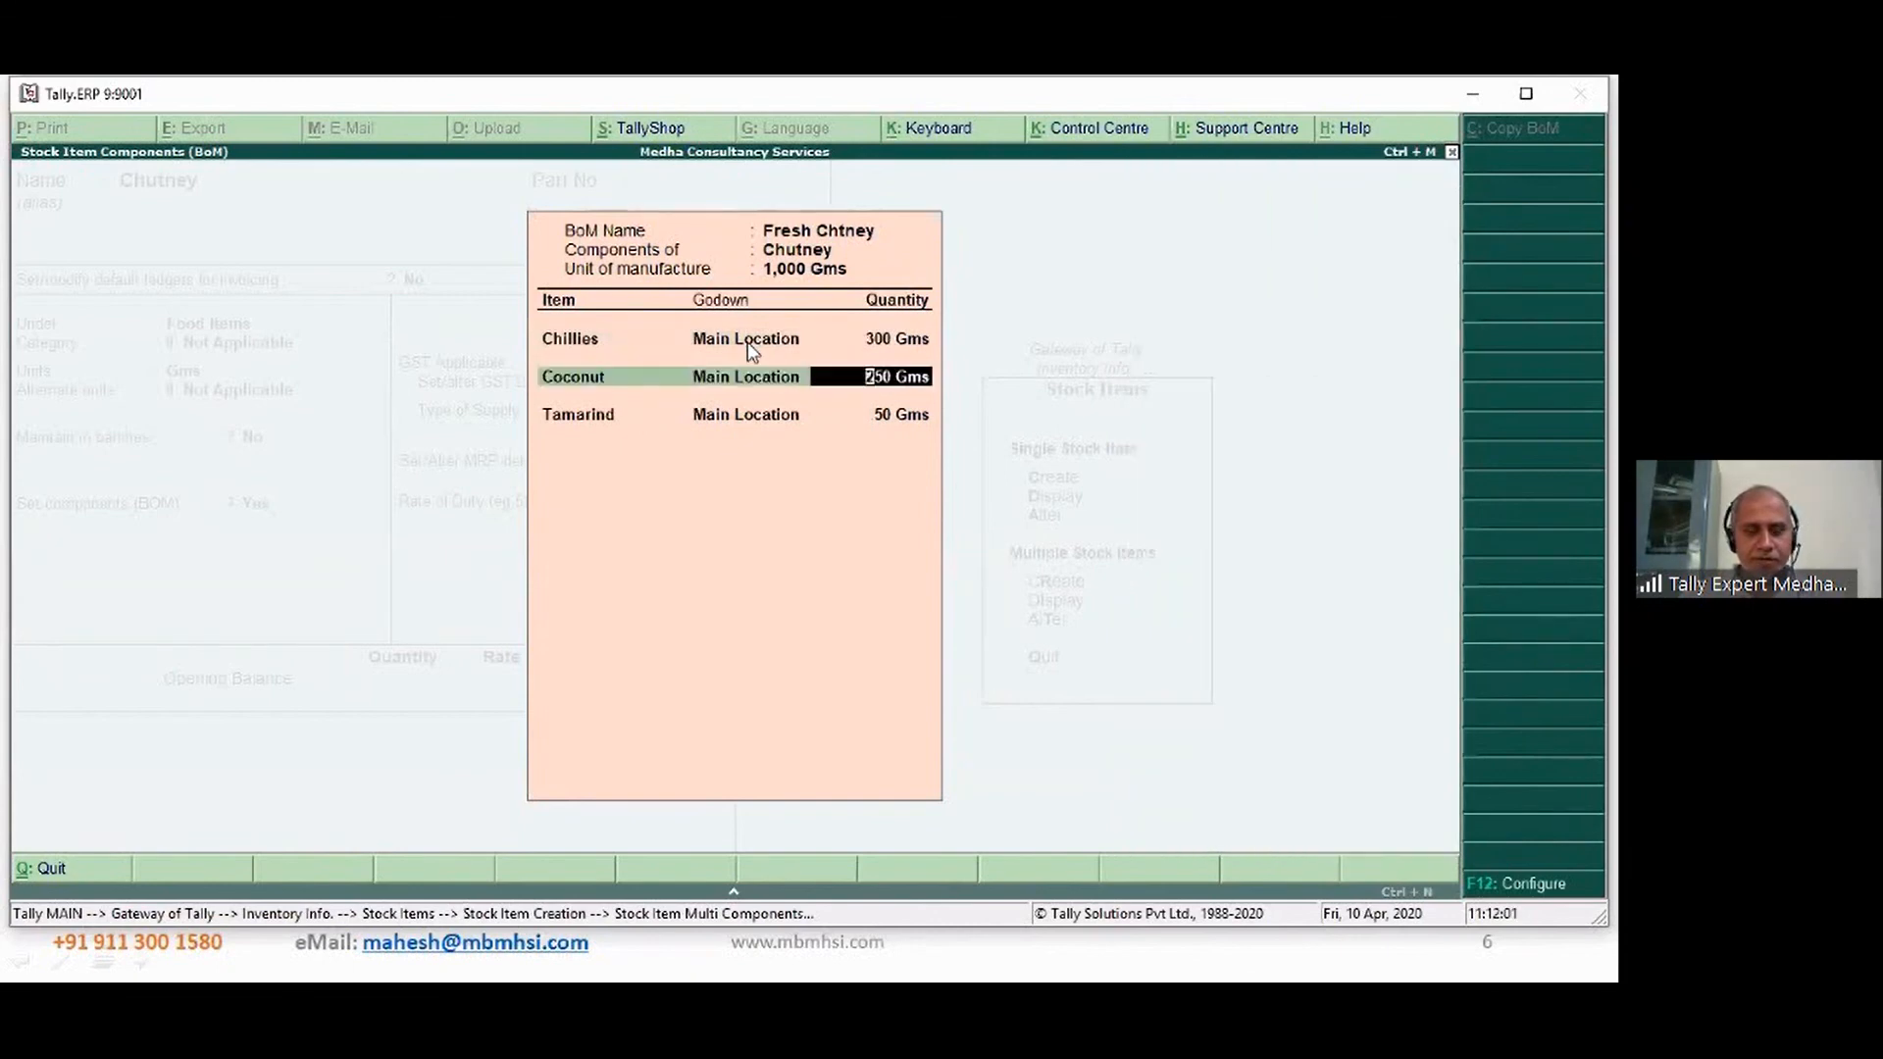
- Set the Coconut component's quantity to 400 Gms and continue past Tamarind to the next empty component row
{"action": "key", "text": "BackSpace"}
{"action": "key", "text": "BackSpace"}
{"action": "key", "text": "BackSpace"}
{"action": "key", "text": "BackSpace"}
{"action": "key", "text": "BackSpace"}
{"action": "key", "text": "BackSpace"}
{"action": "key", "text": "BackSpace"}
{"action": "type", "text": "400"}
{"action": "key", "text": "Return"}
{"action": "key", "text": "Return"}
{"action": "key", "text": "Return"}
{"action": "key", "text": "Return"}
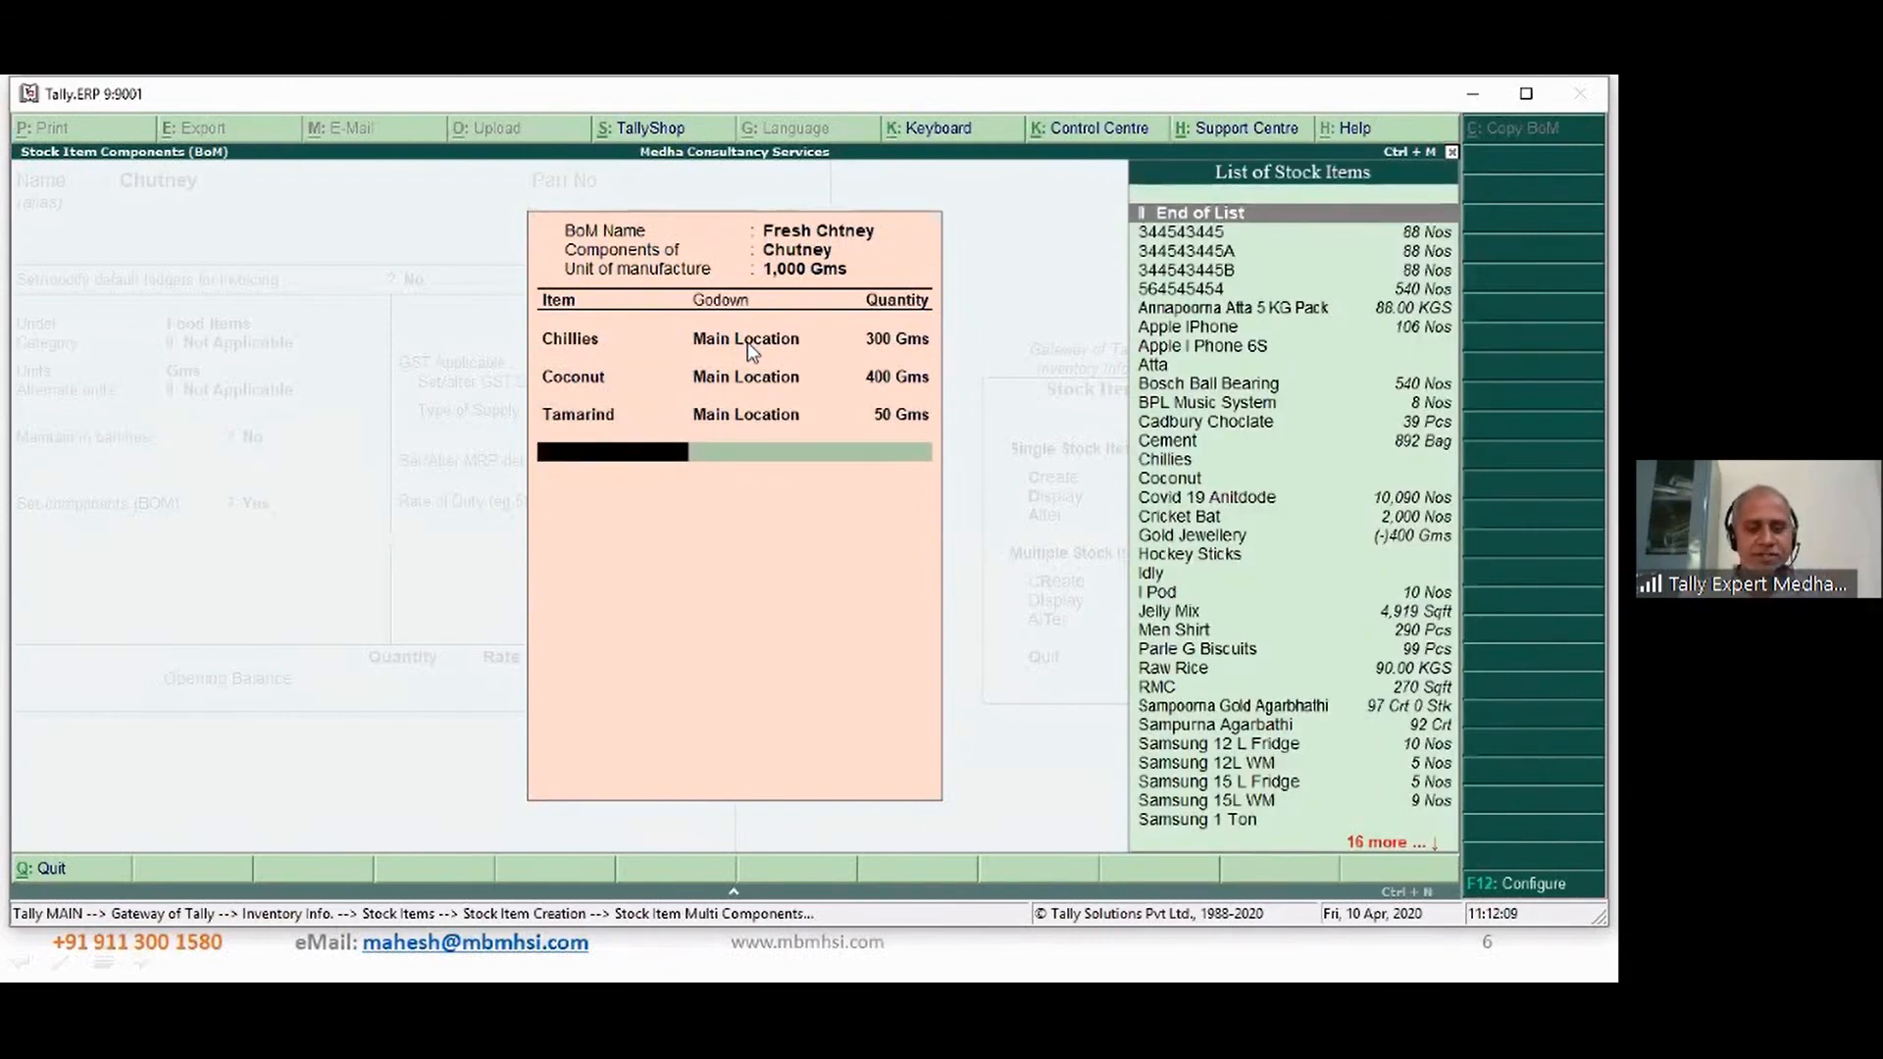
- Create a new stock item named Pulse for the component row, under the Food Items group with category Not Applicable
{"action": "key", "text": "Return"}
{"action": "type", "text": "Pulse"}
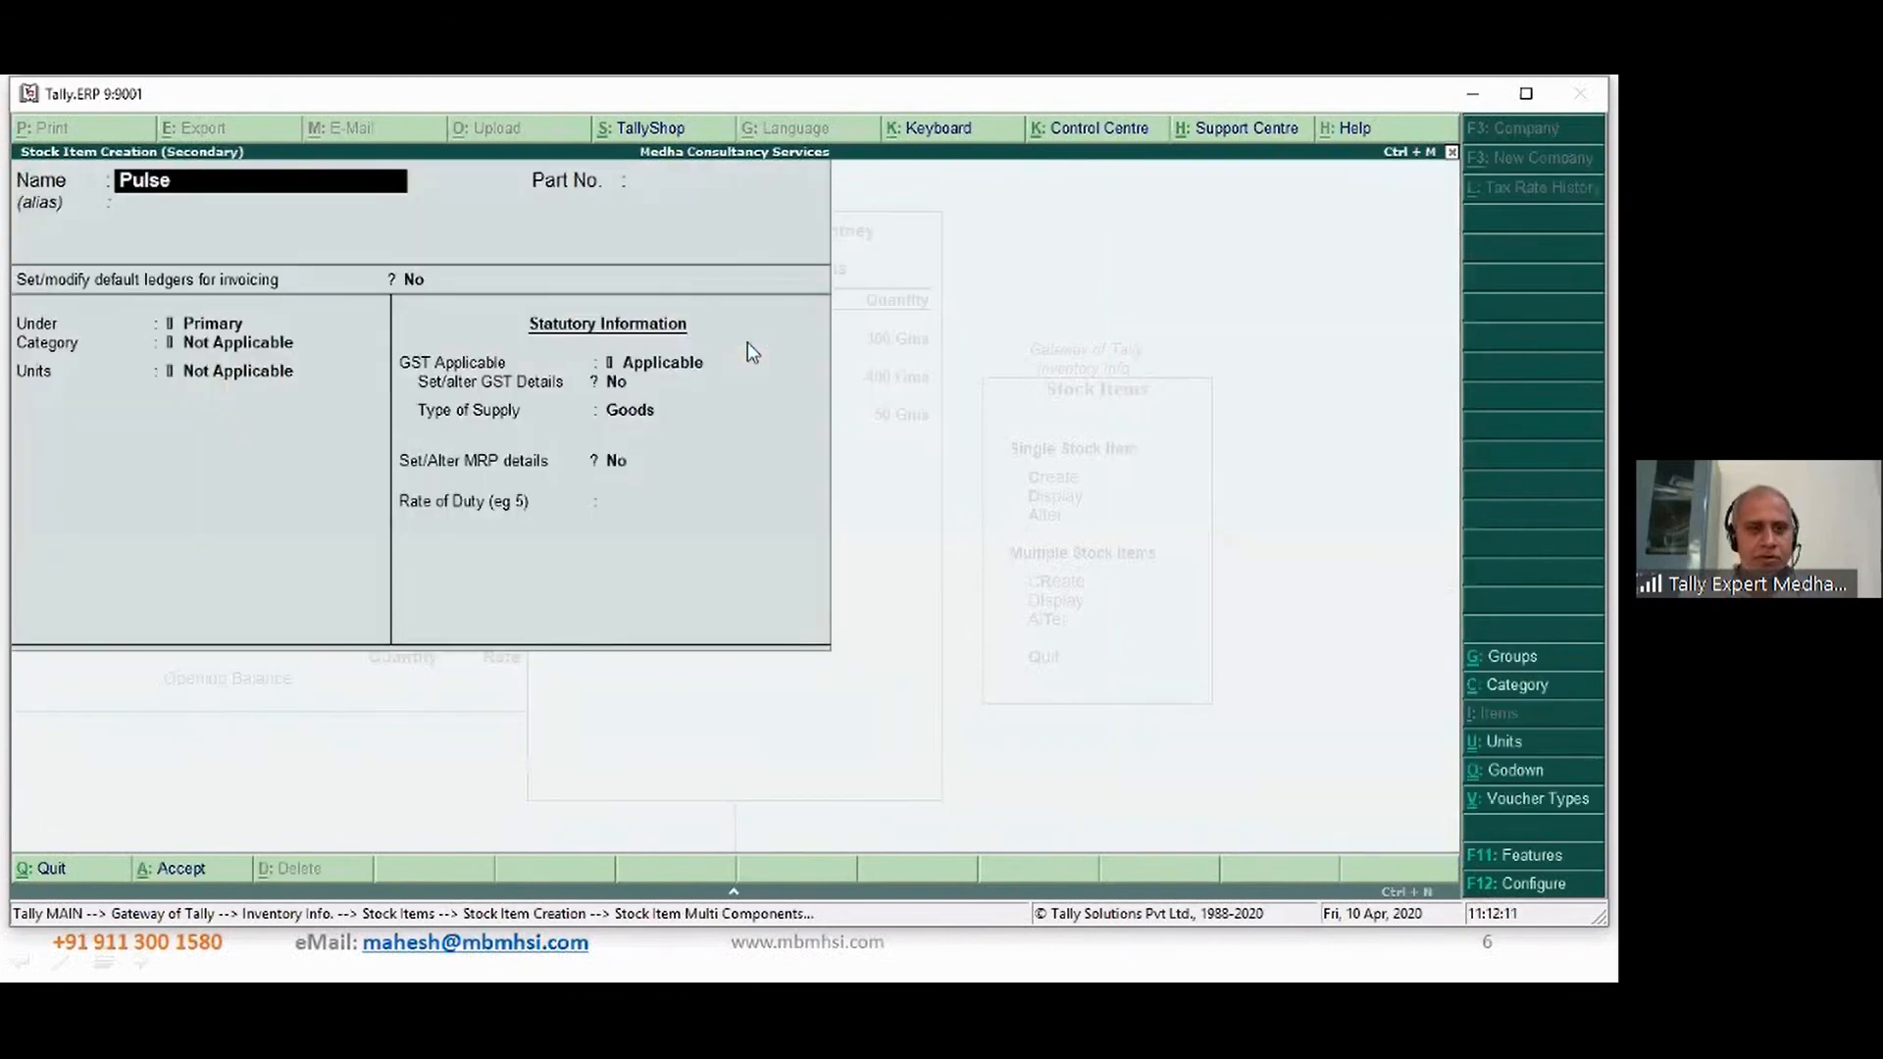
{"action": "key", "text": "Return"}
{"action": "key", "text": "Return"}
{"action": "key", "text": "Return"}
{"action": "key", "text": "Down"}
{"action": "key", "text": "Down"}
{"action": "key", "text": "Down"}
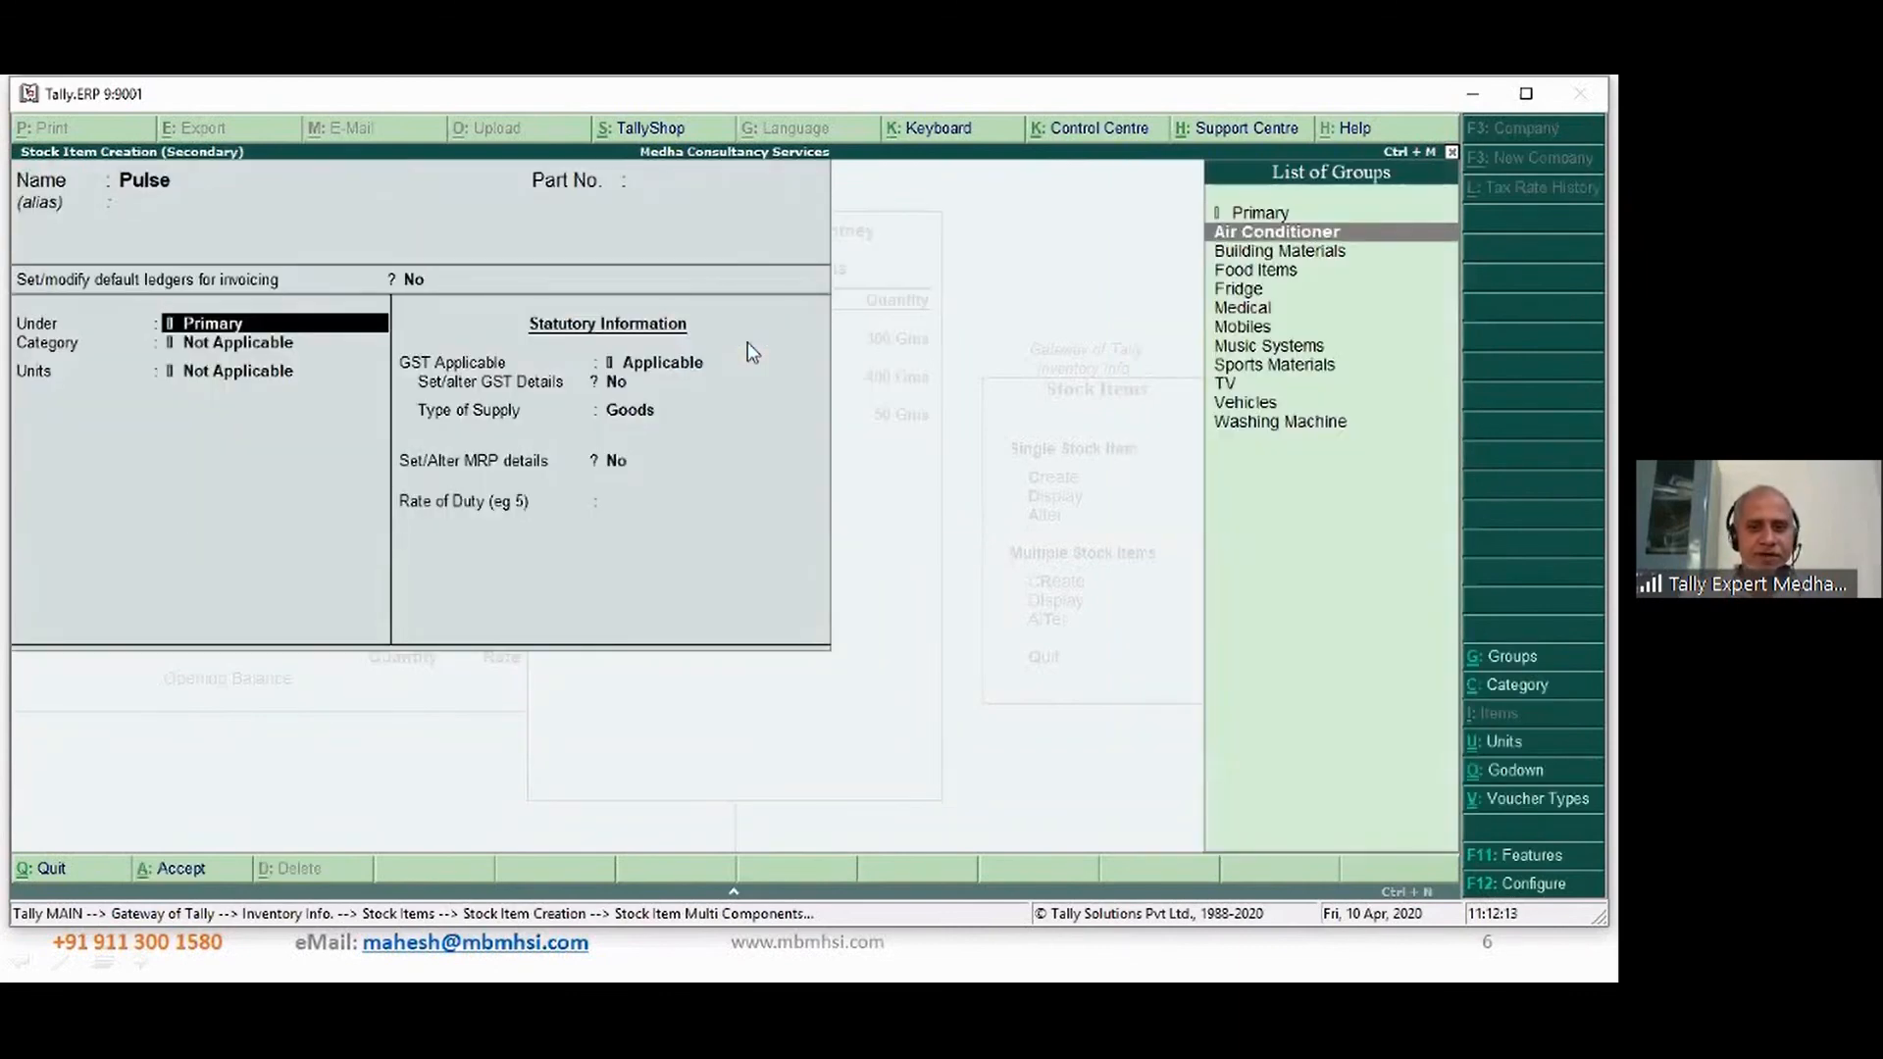
{"action": "key", "text": "Return"}
{"action": "key", "text": "Return"}
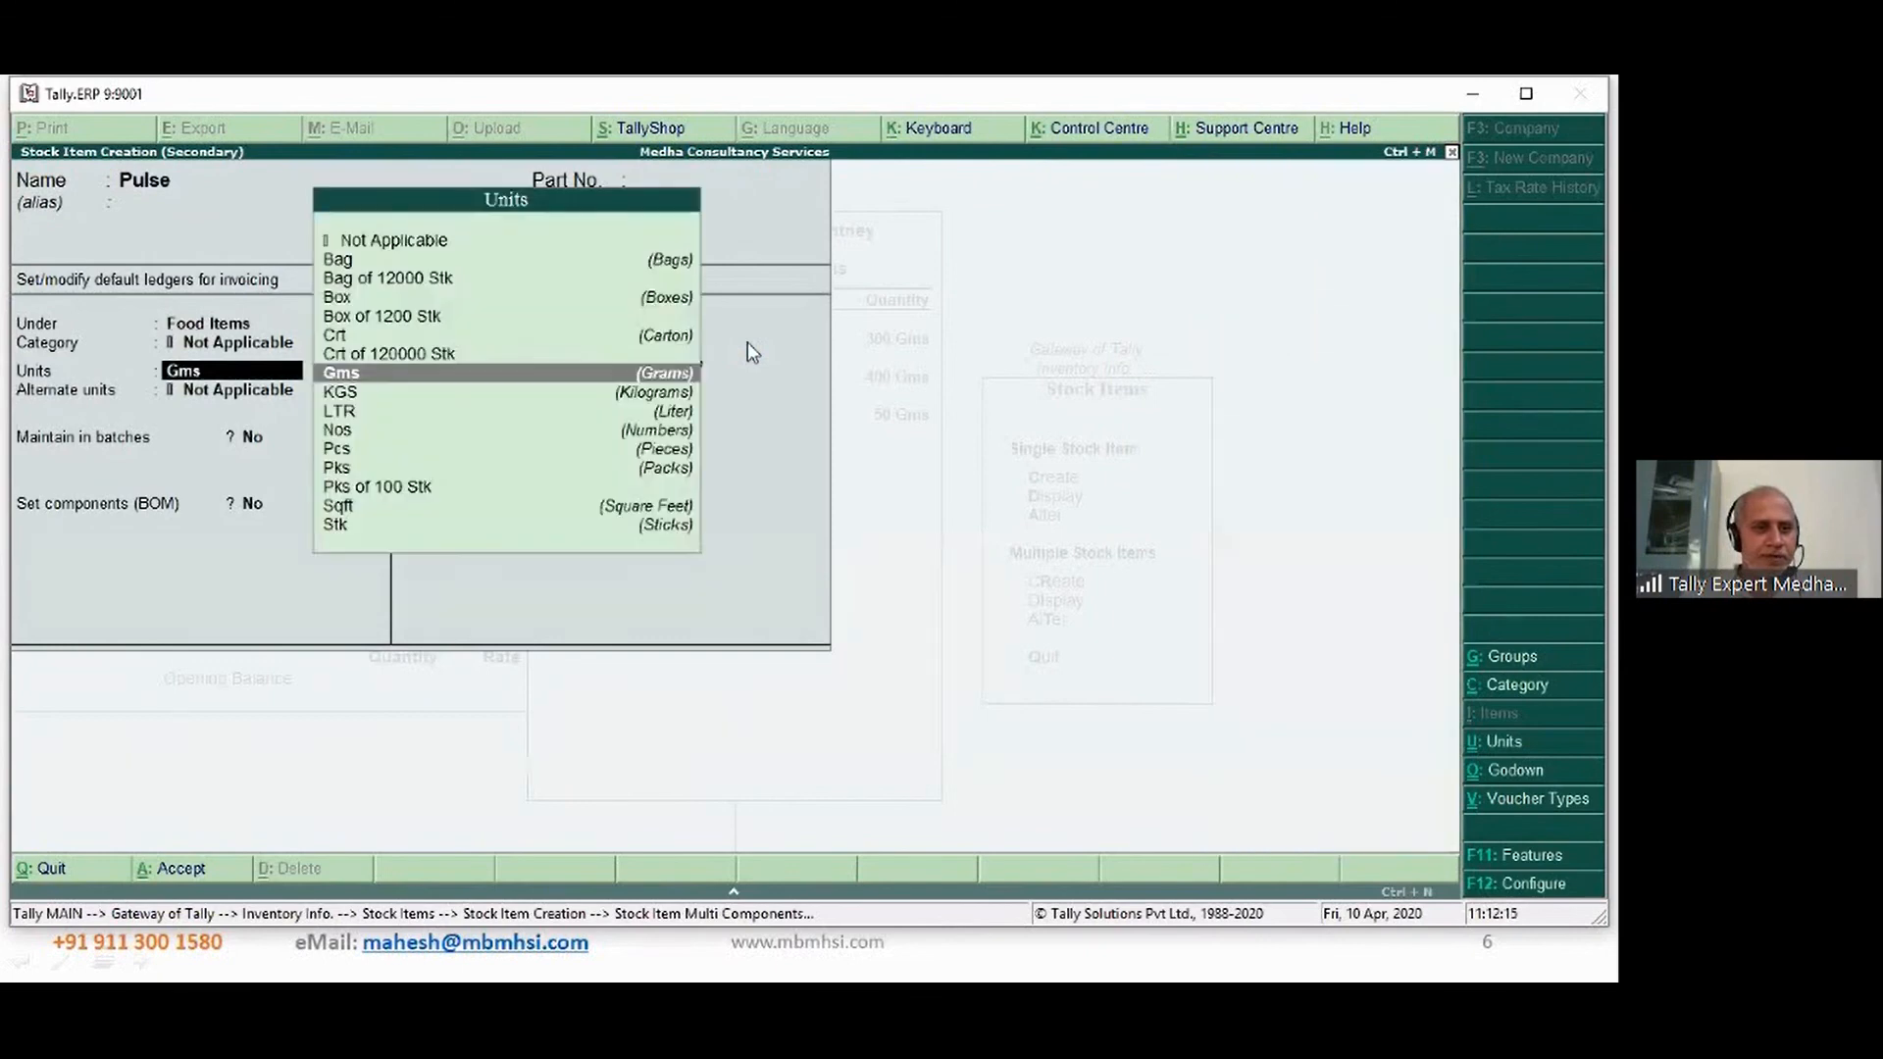
- Accept Gms as Pulse's units with alternate units Not Applicable, and save the item with the remaining defaults
{"action": "key", "text": "Return"}
{"action": "key", "text": "Return"}
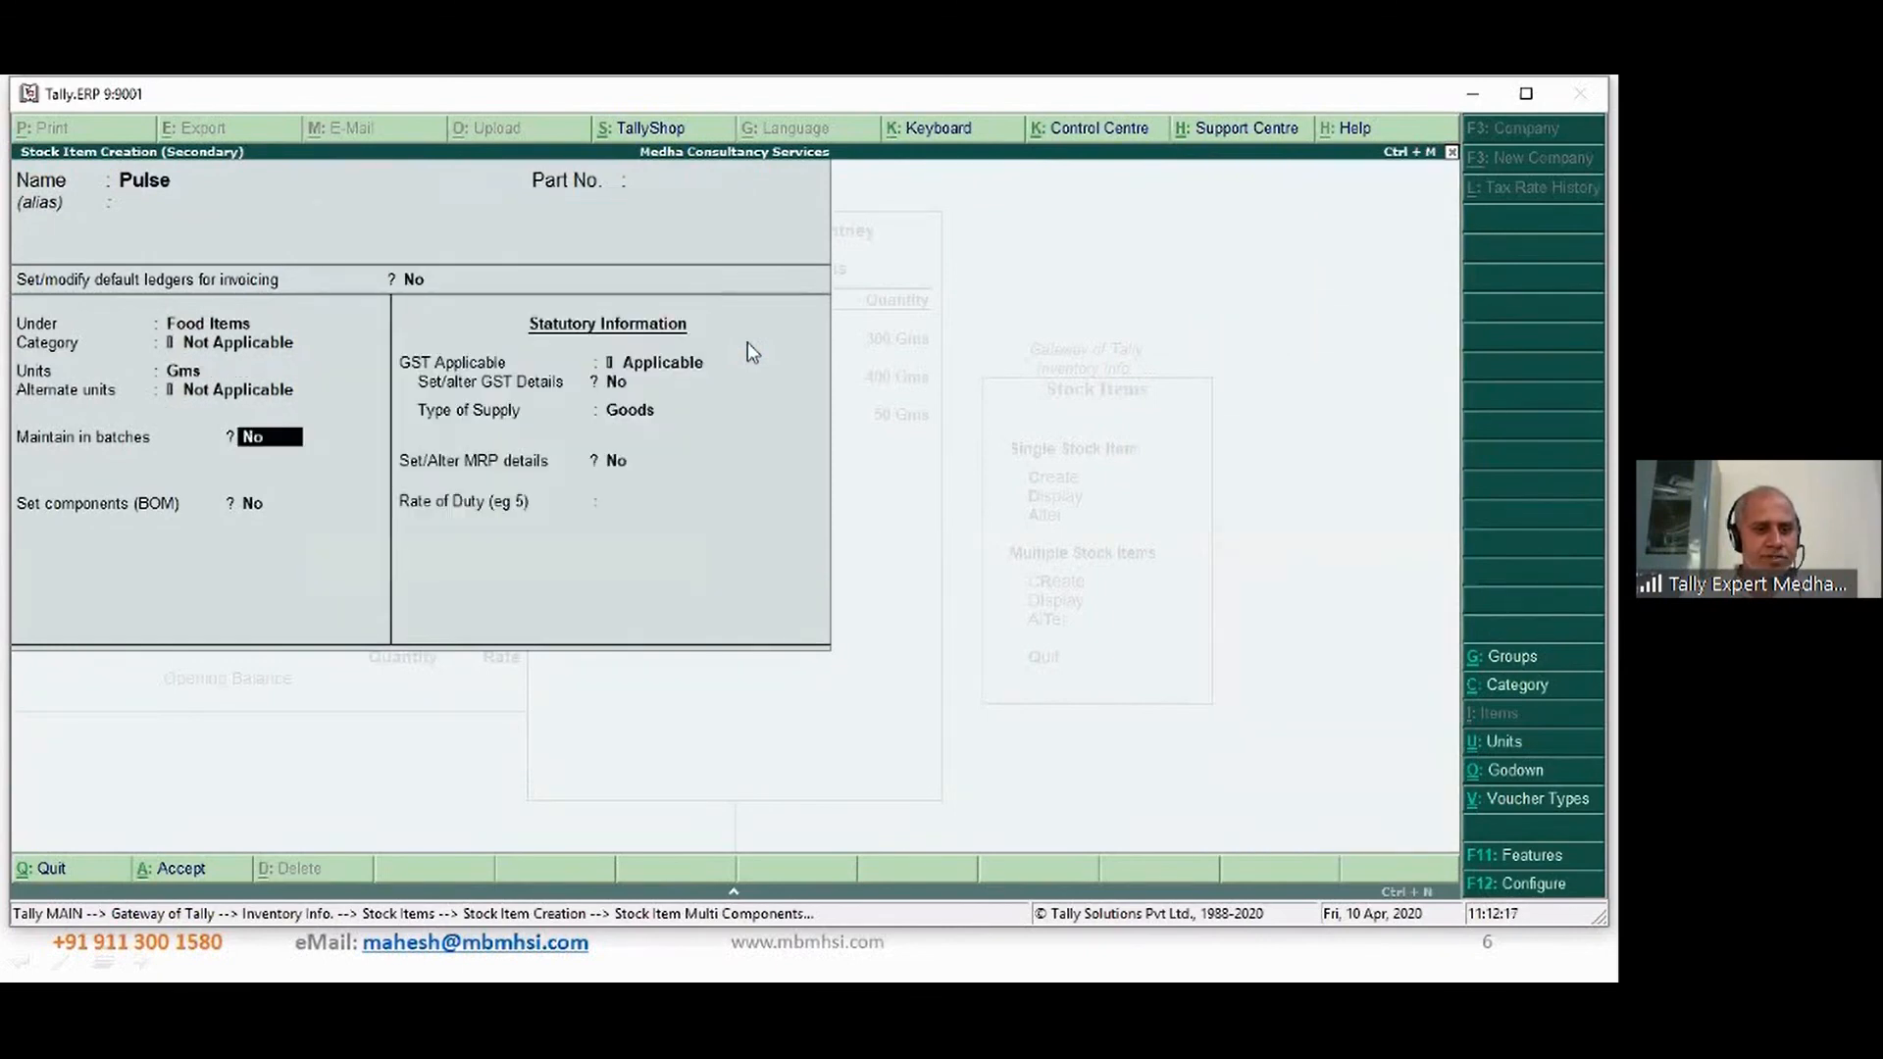
{"action": "key", "text": "ctrl+a"}
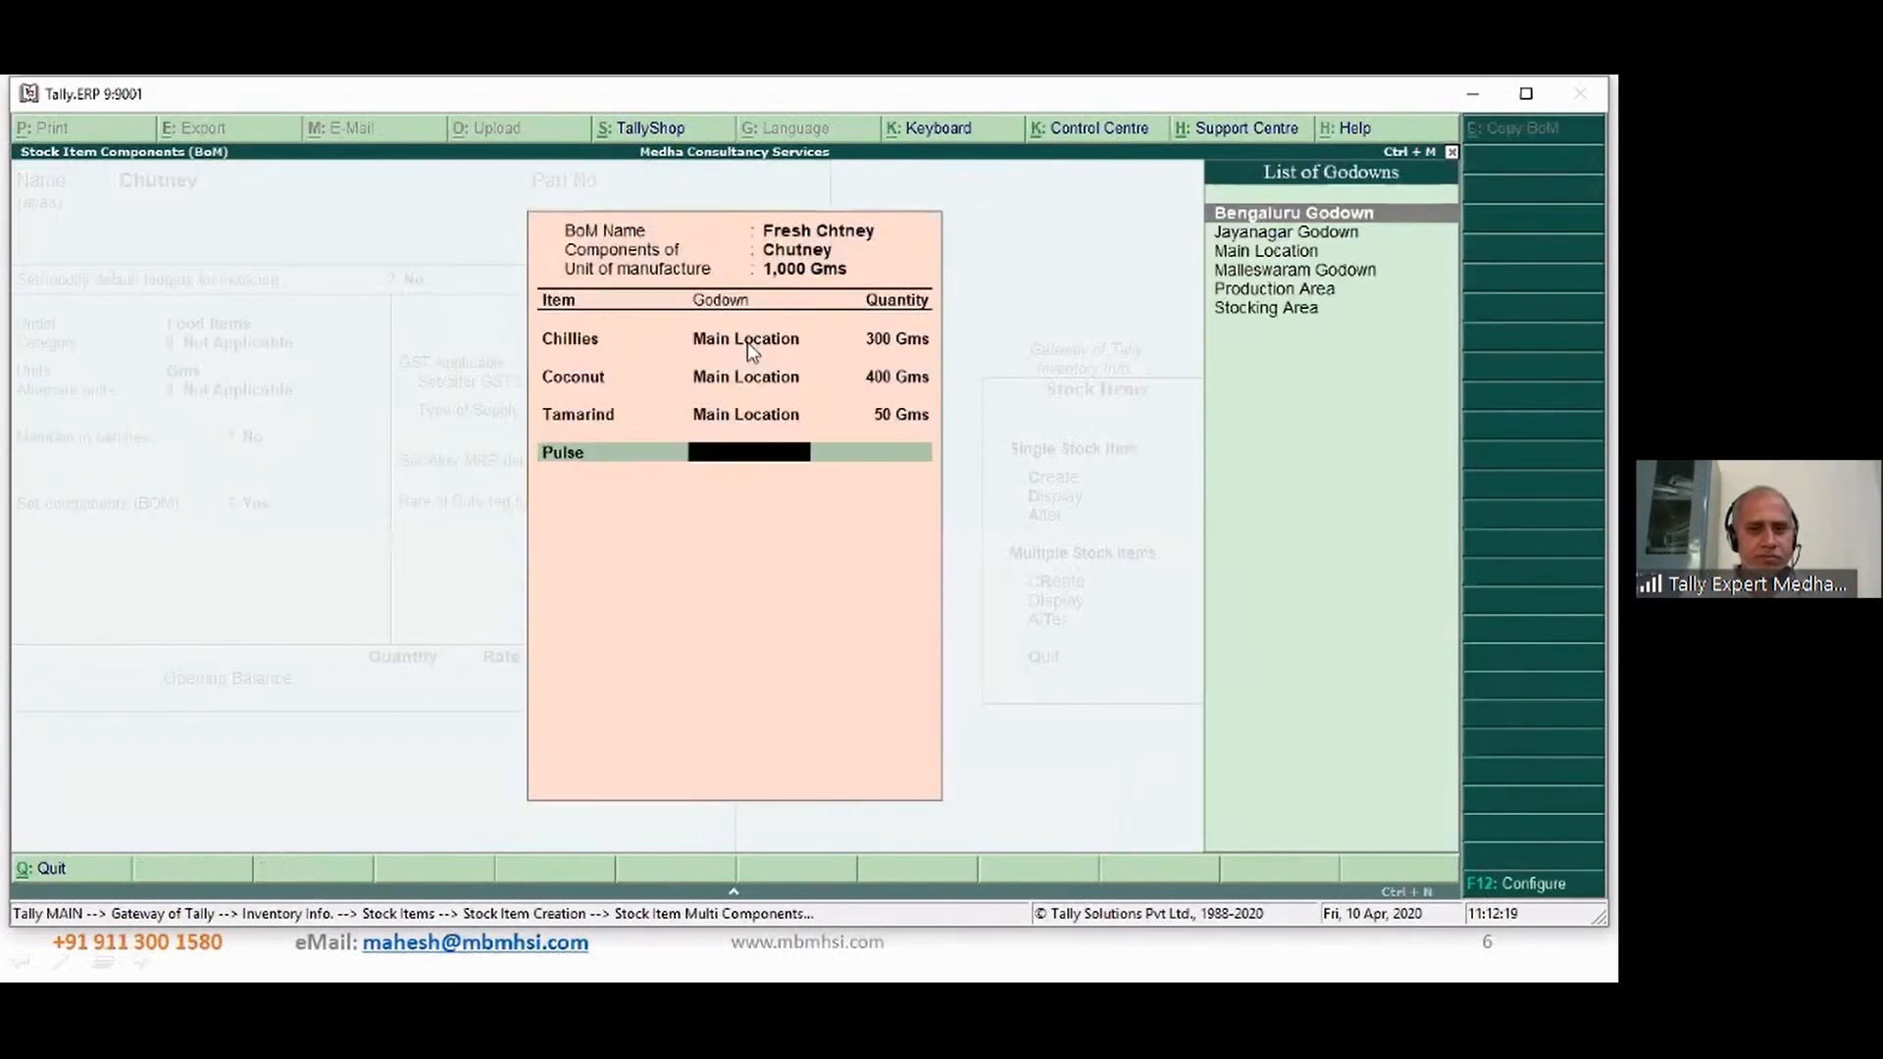
- Set the Pulse component's godown to Main Location and its quantity to 200 Gms
{"action": "type", "text": "Ma"}
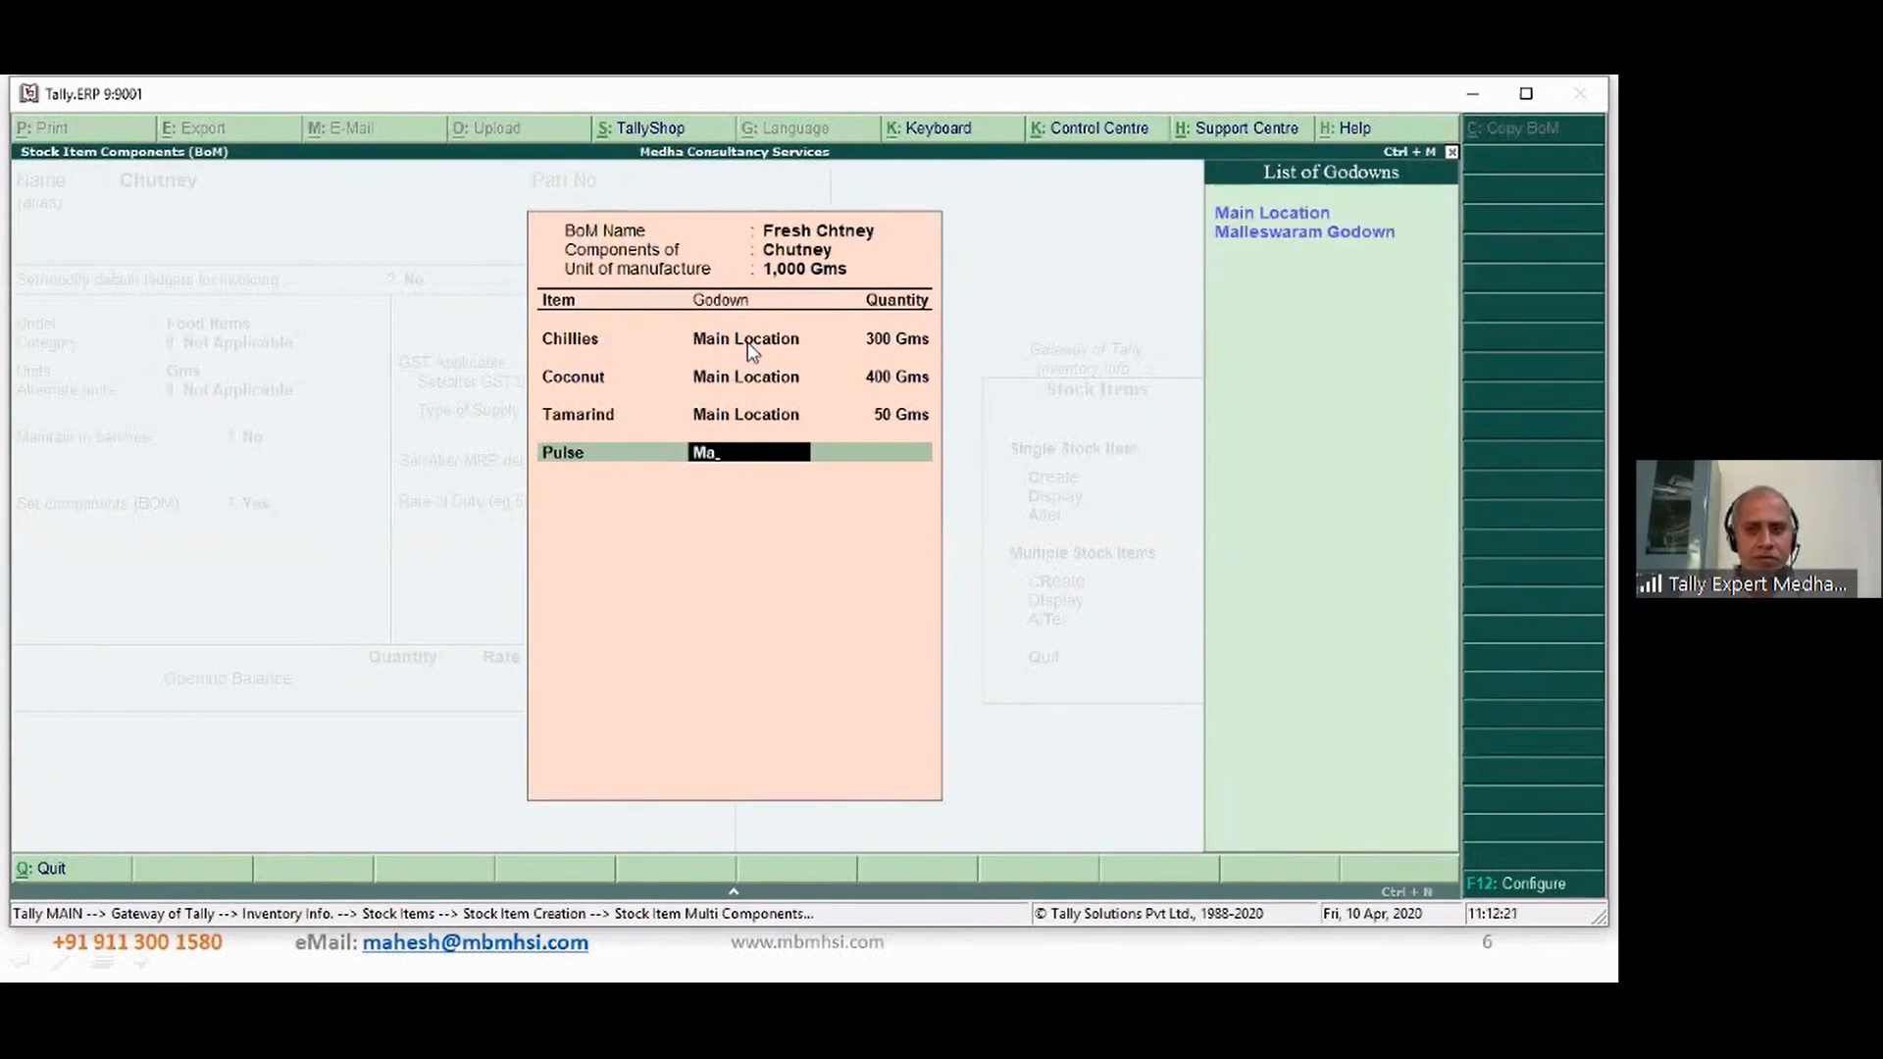
{"action": "key", "text": "Return"}
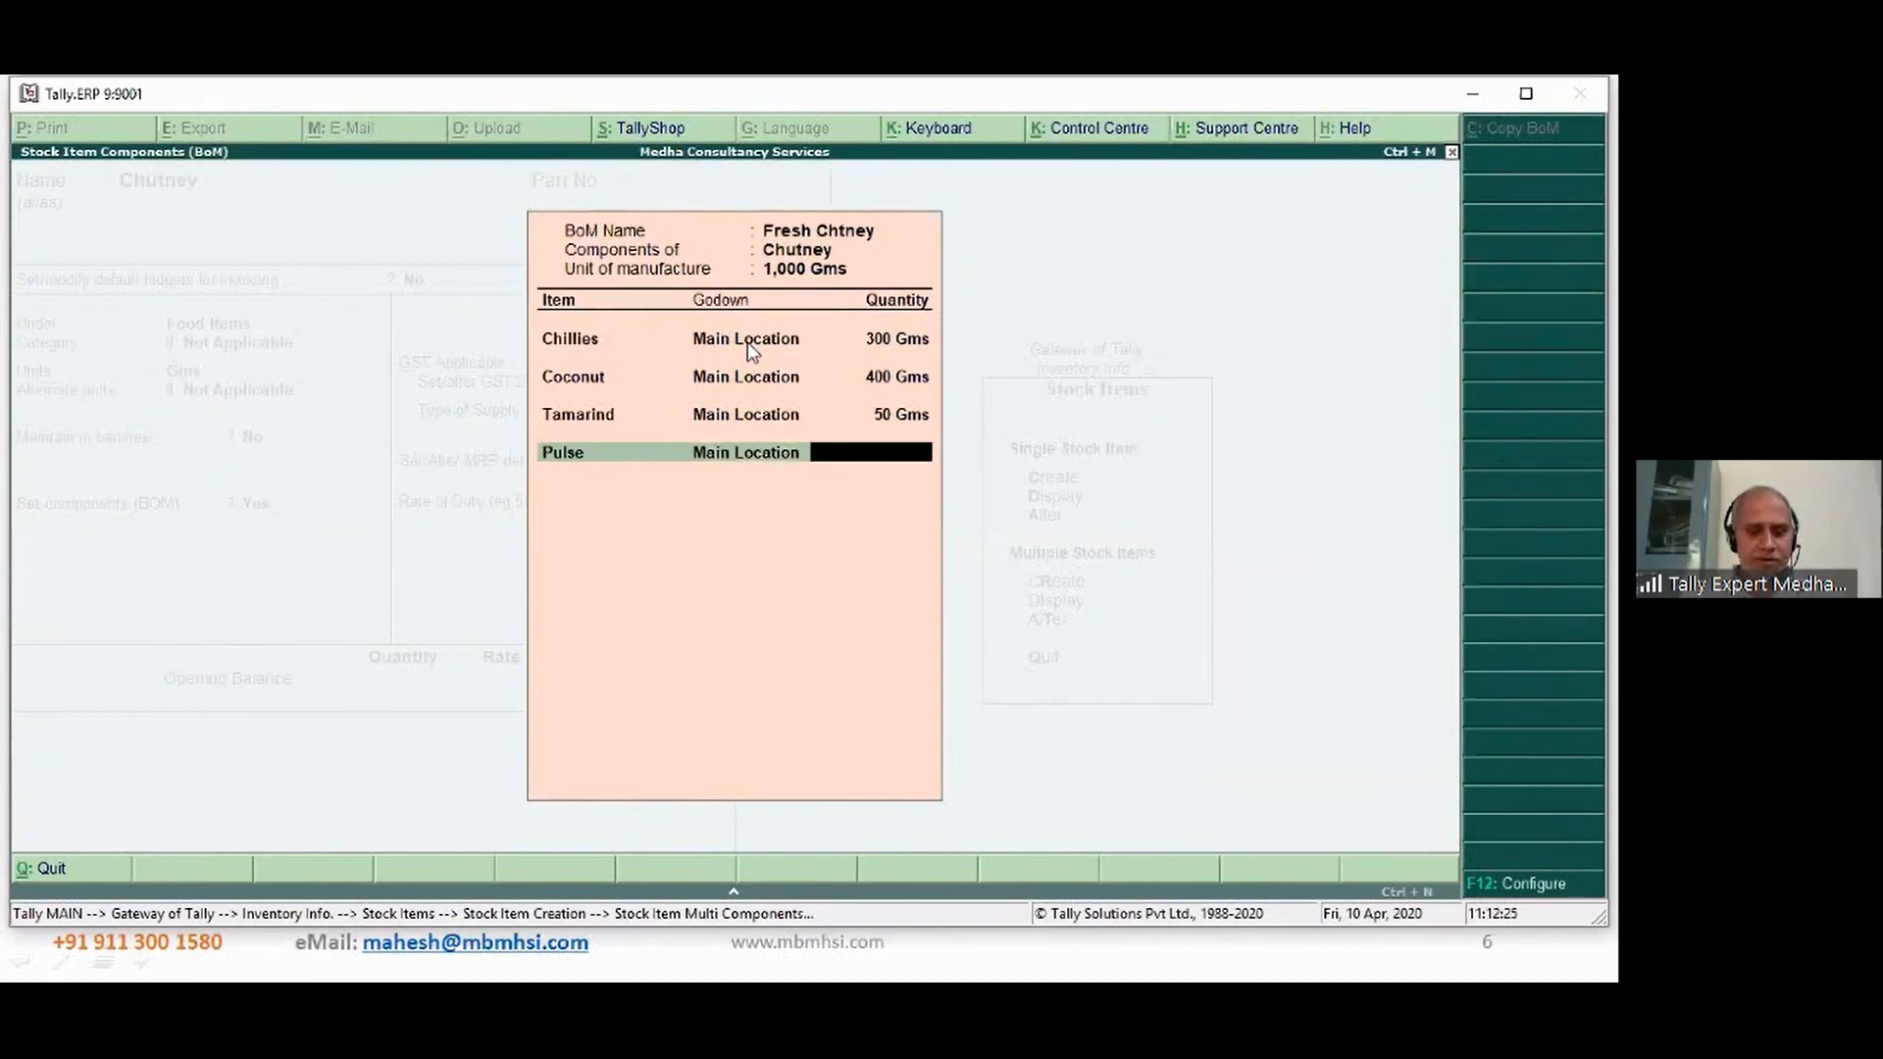
{"action": "type", "text": "250"}
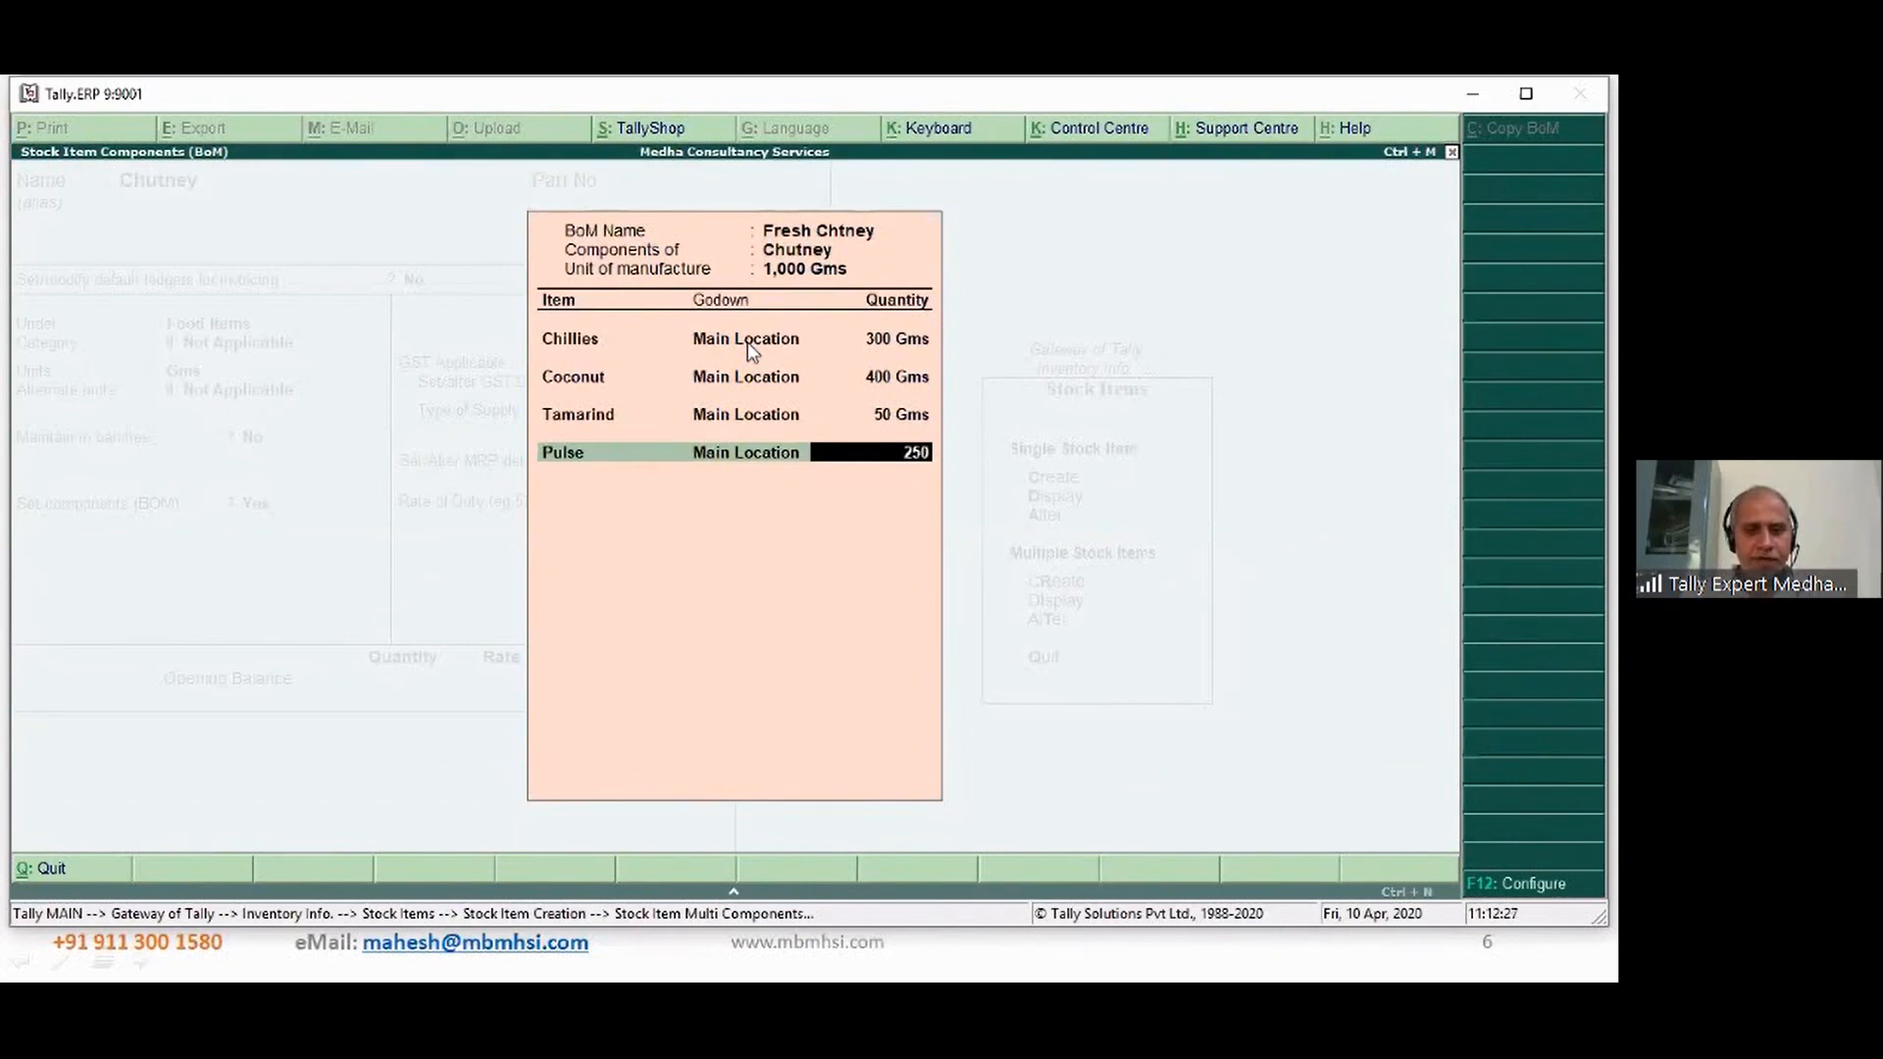
{"action": "key", "text": "BackSpace"}
{"action": "key", "text": "BackSpace"}
{"action": "type", "text": "00"}
{"action": "key", "text": "Return"}
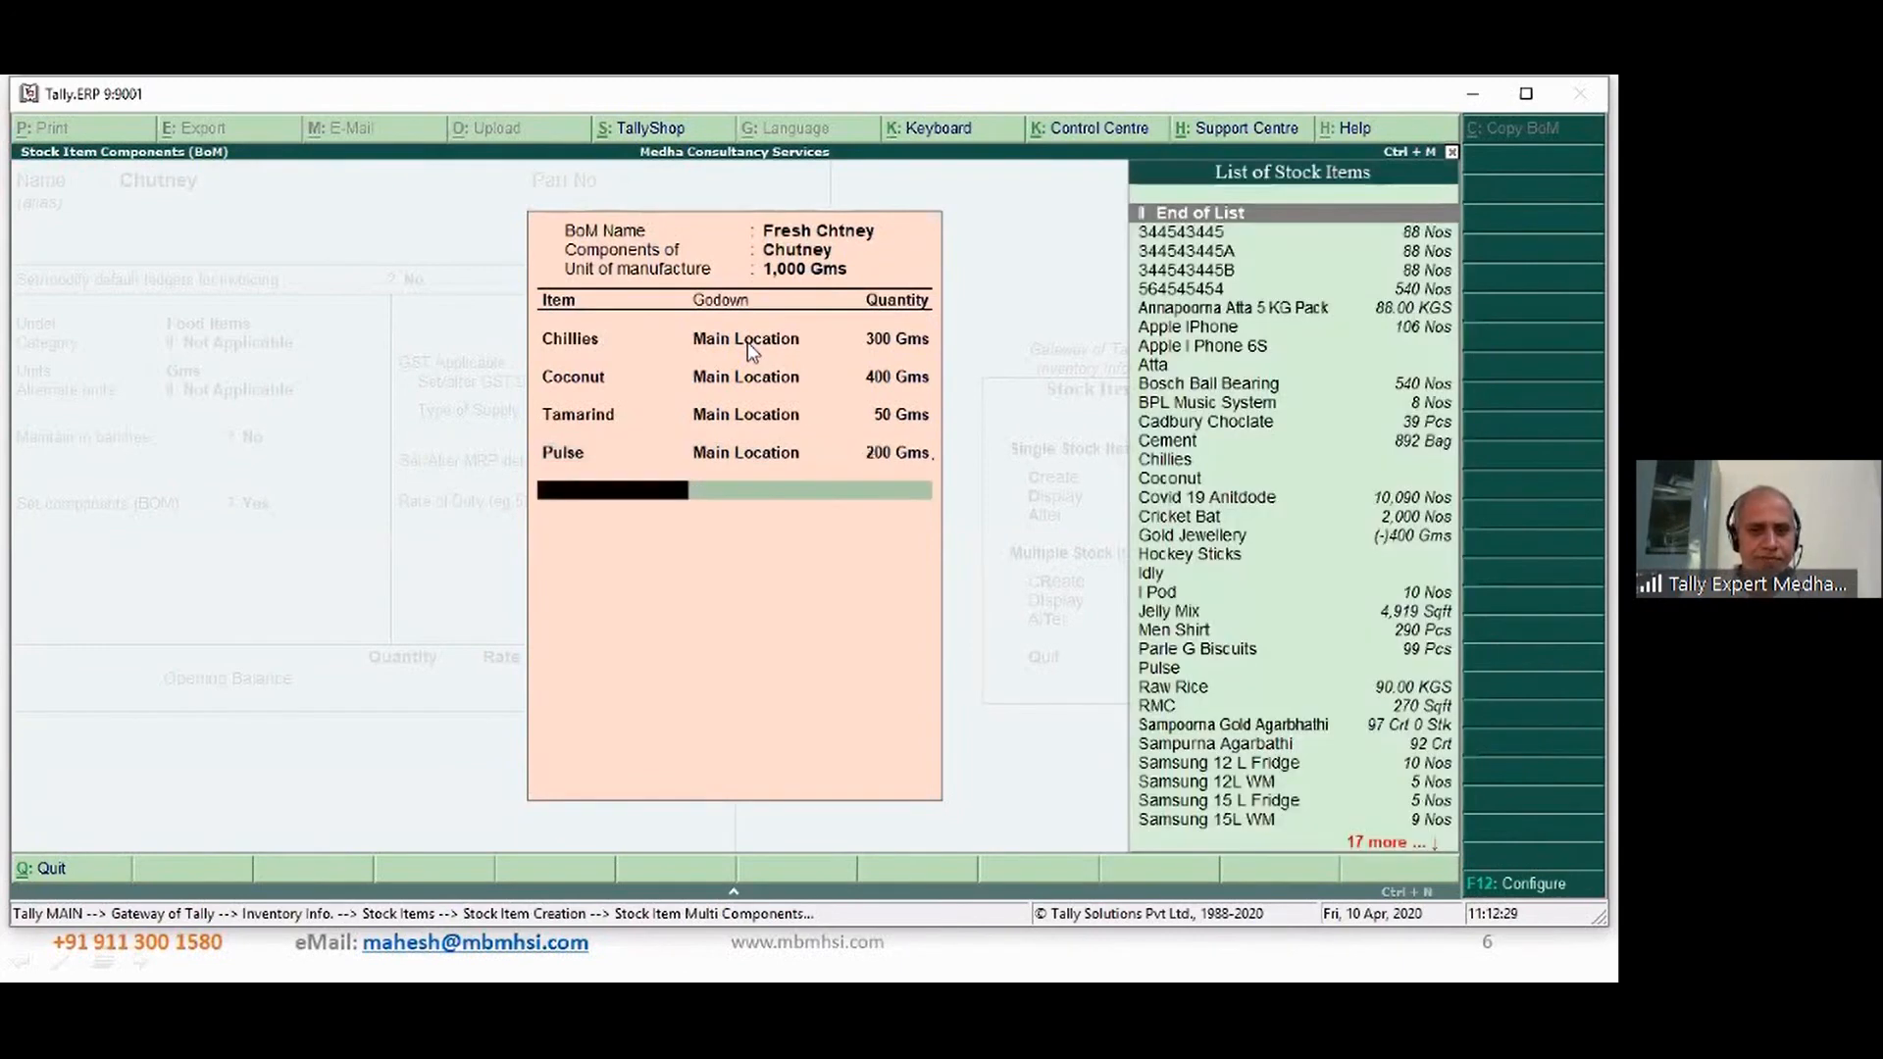
- Create another stock item named Fresh Water under the Food Items group with category Not Applicable
{"action": "key", "text": "alt+c"}
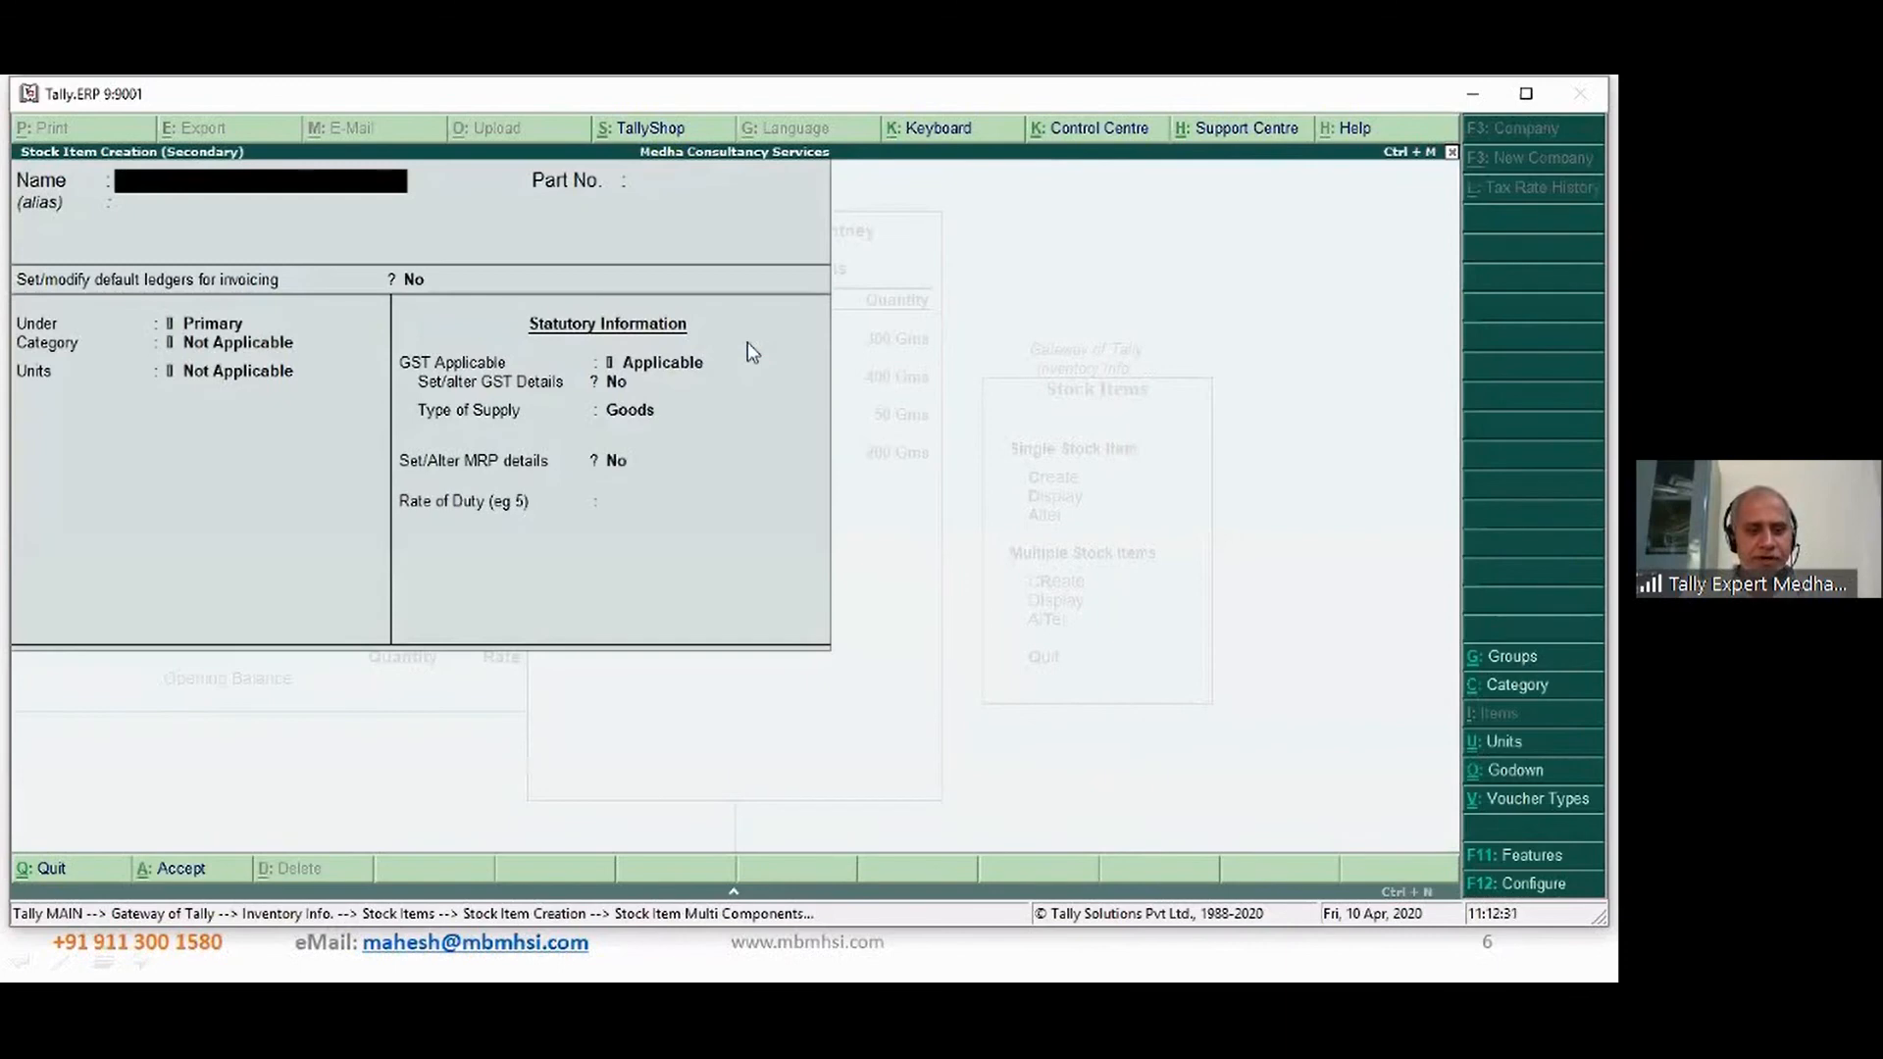
{"action": "type", "text": "Fresh Wat"}
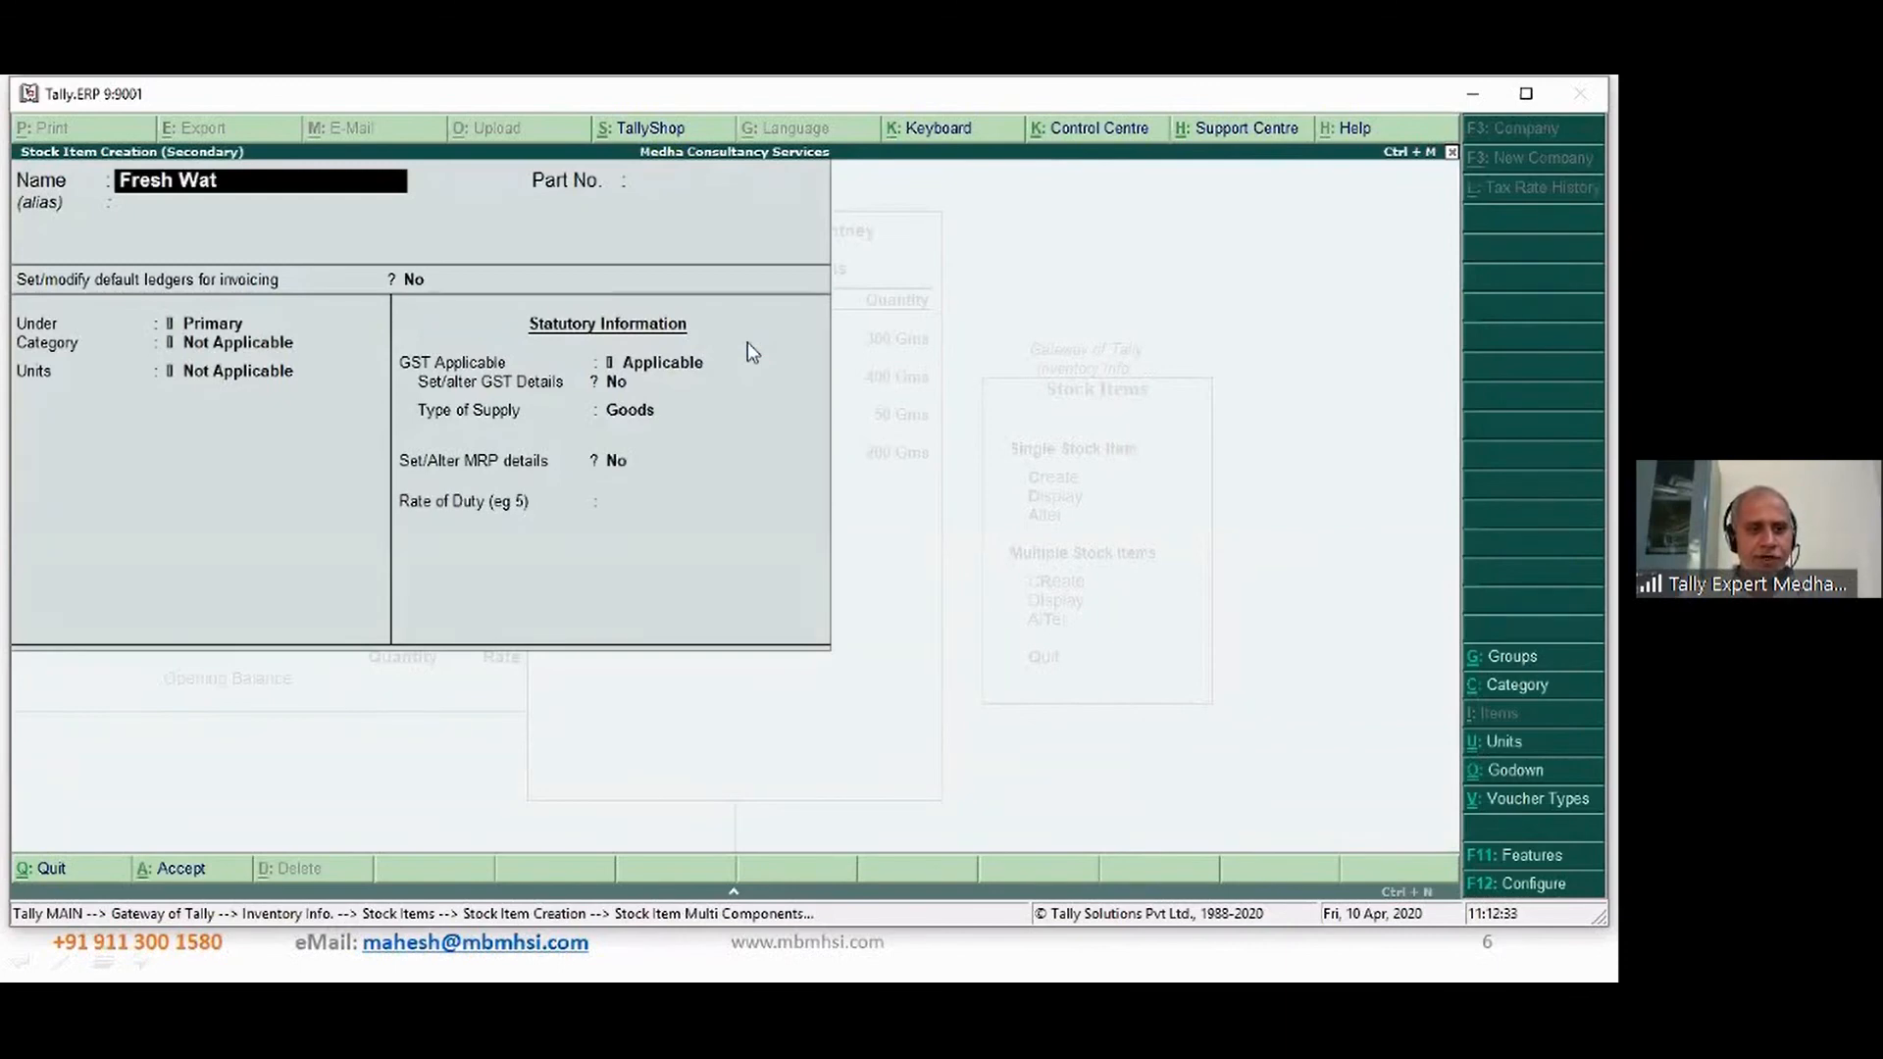
{"action": "type", "text": "er"}
{"action": "key", "text": "Return"}
{"action": "key", "text": "Return"}
{"action": "key", "text": "Return"}
{"action": "type", "text": "F"}
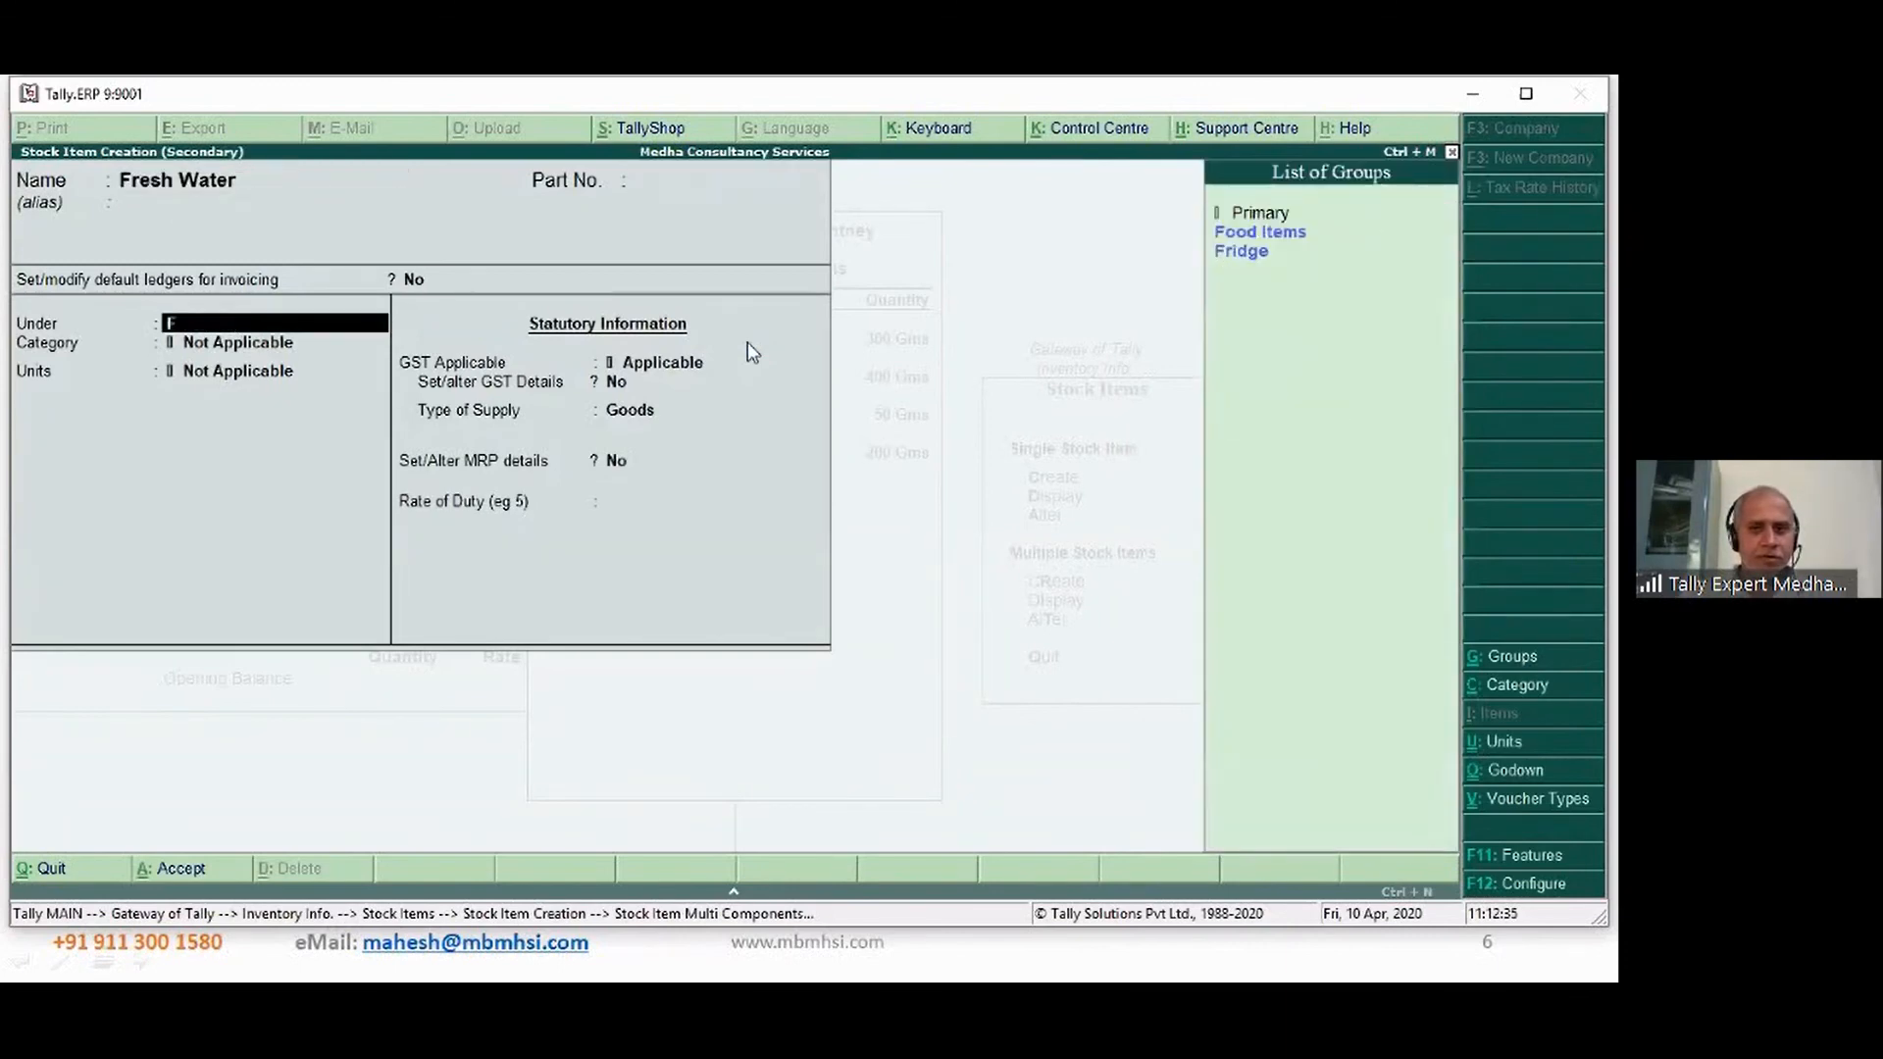
{"action": "type", "text": "o"}
{"action": "key", "text": "Return"}
{"action": "key", "text": "Return"}
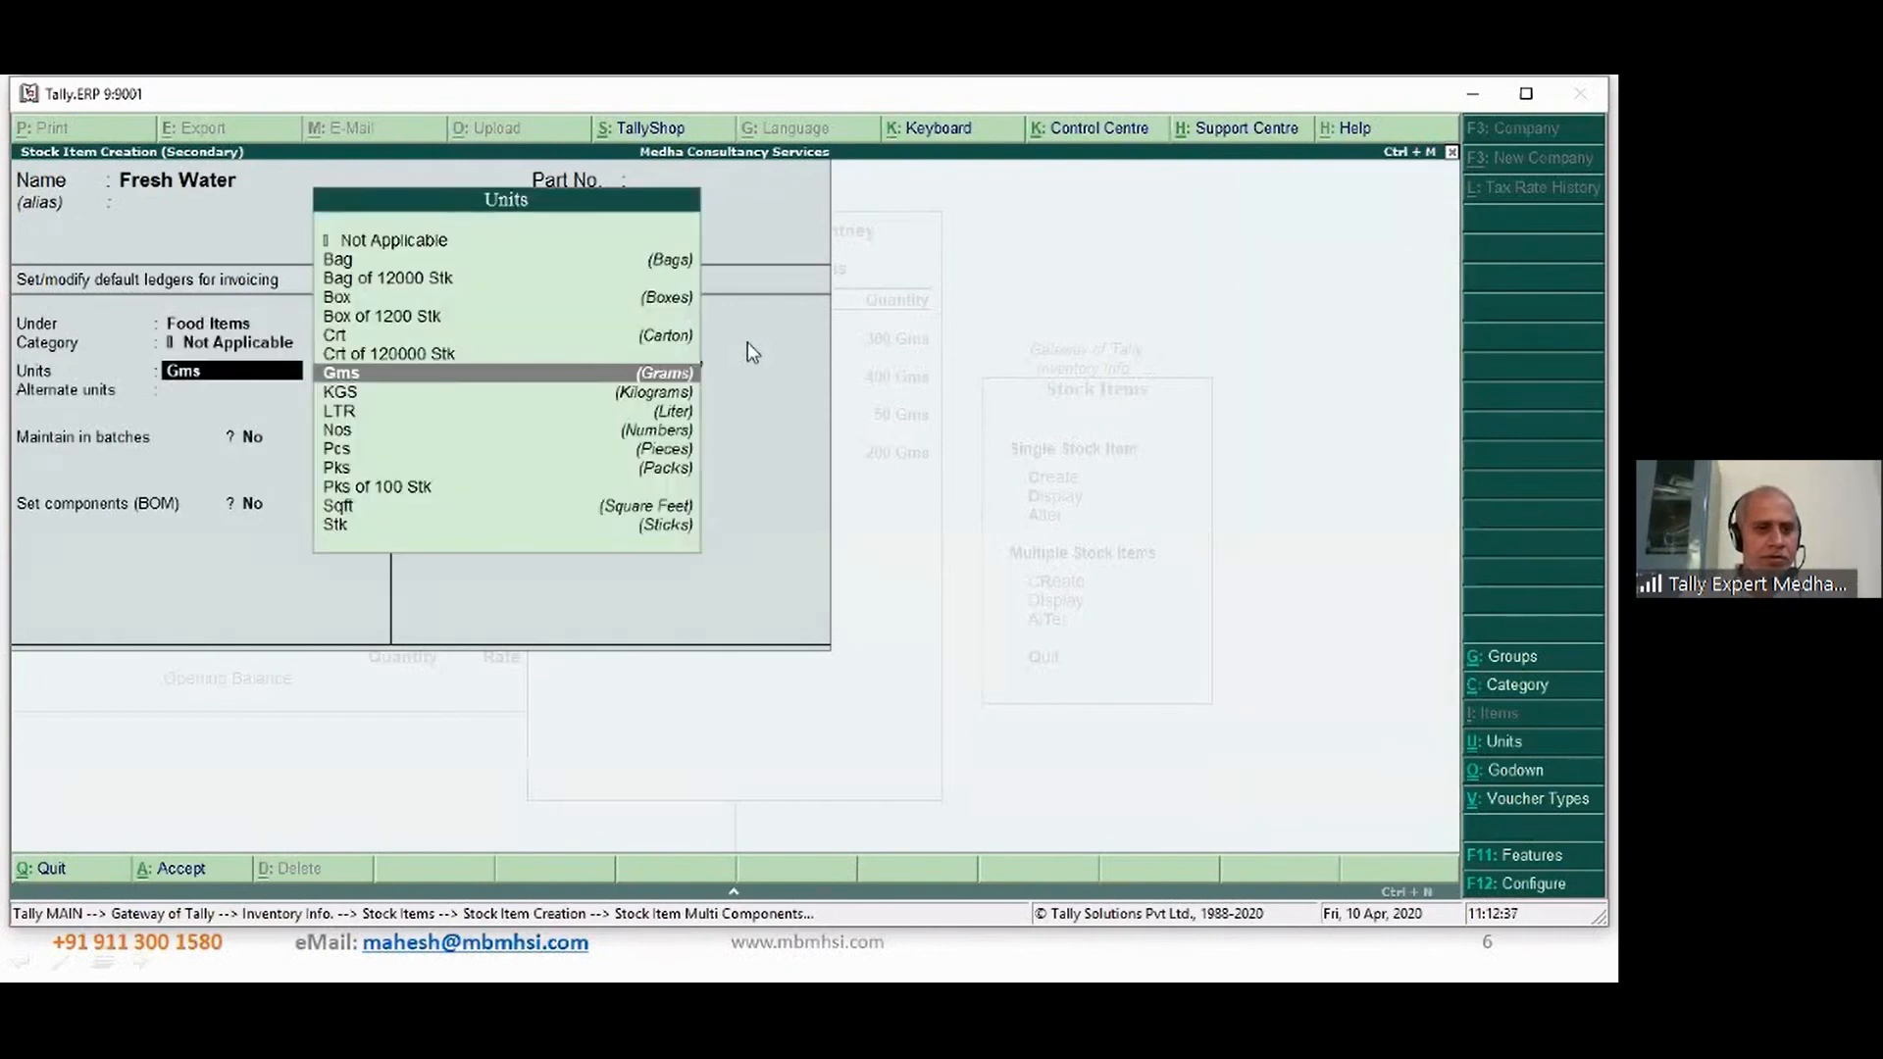
- Start a new simple unit of measure for Fresh Water with symbol ML and formal name Milliliter
{"action": "key", "text": "Down"}
{"action": "key", "text": "Down"}
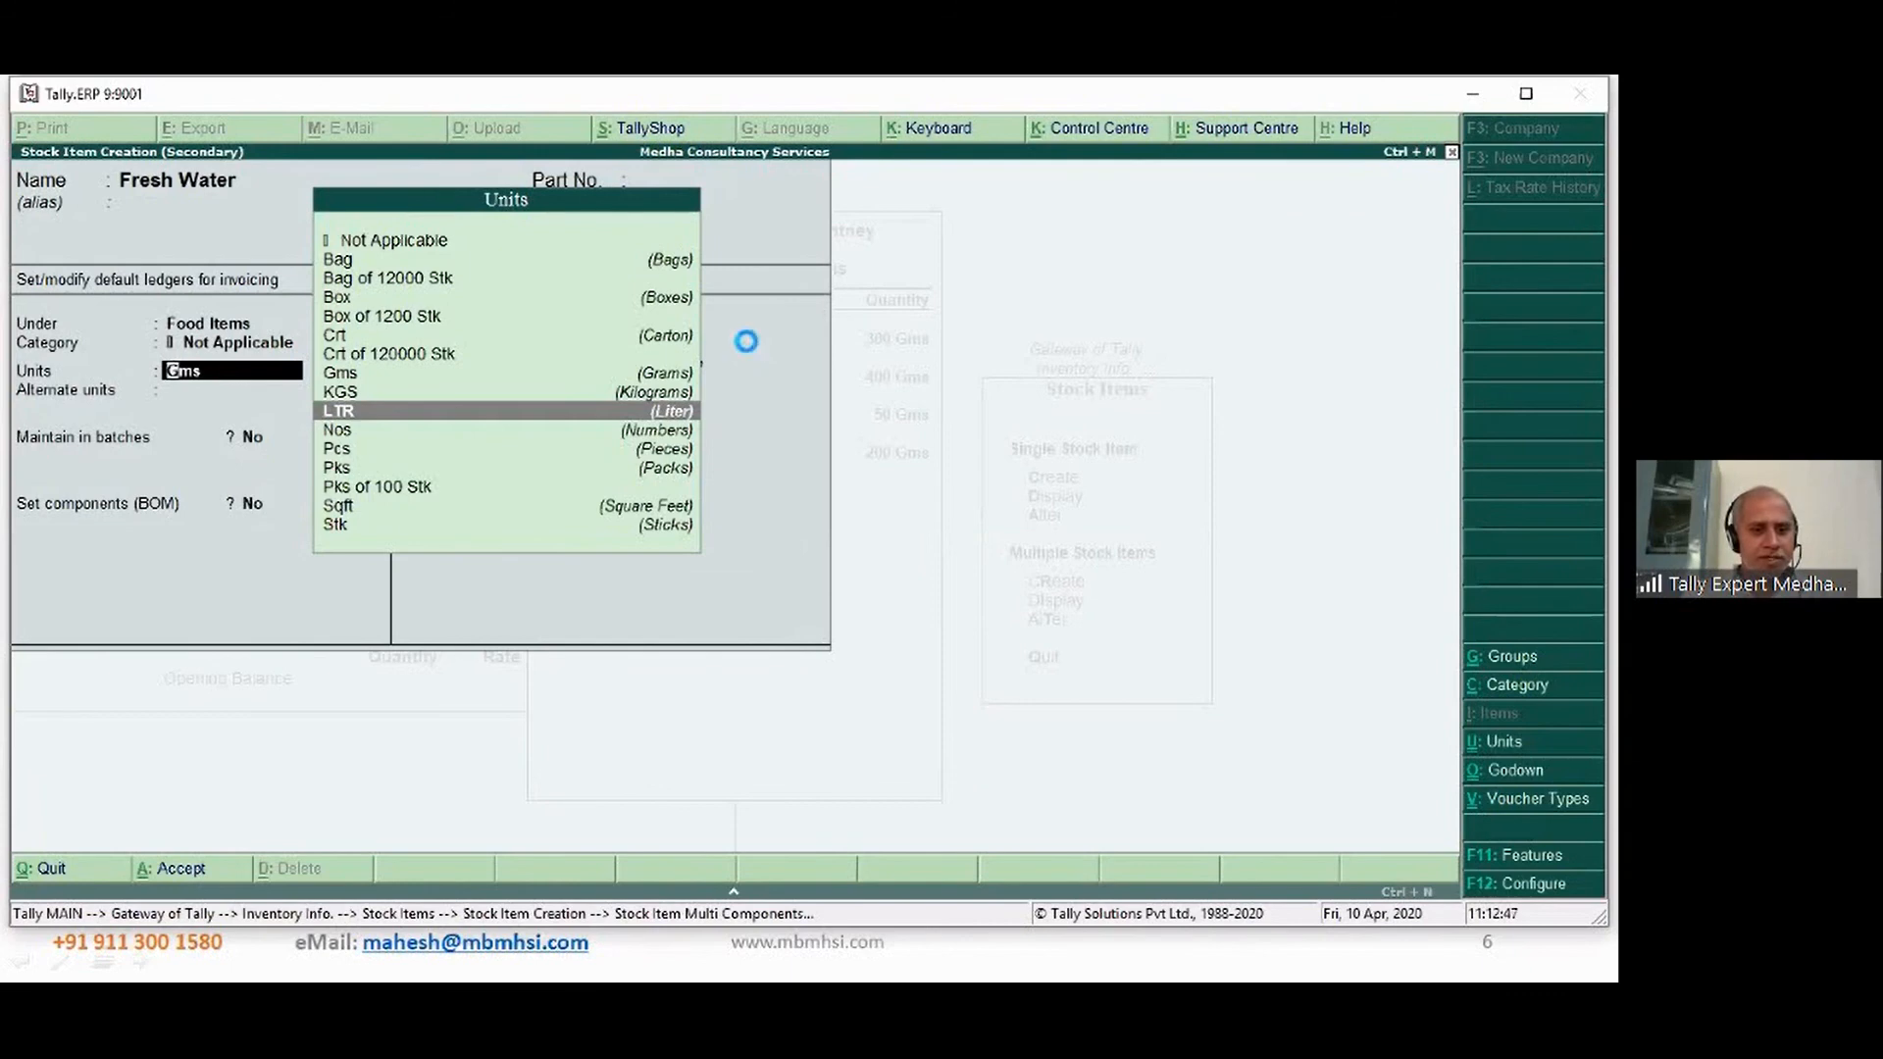
{"action": "key", "text": "alt+c"}
{"action": "type", "text": "ML"}
{"action": "key", "text": "Return"}
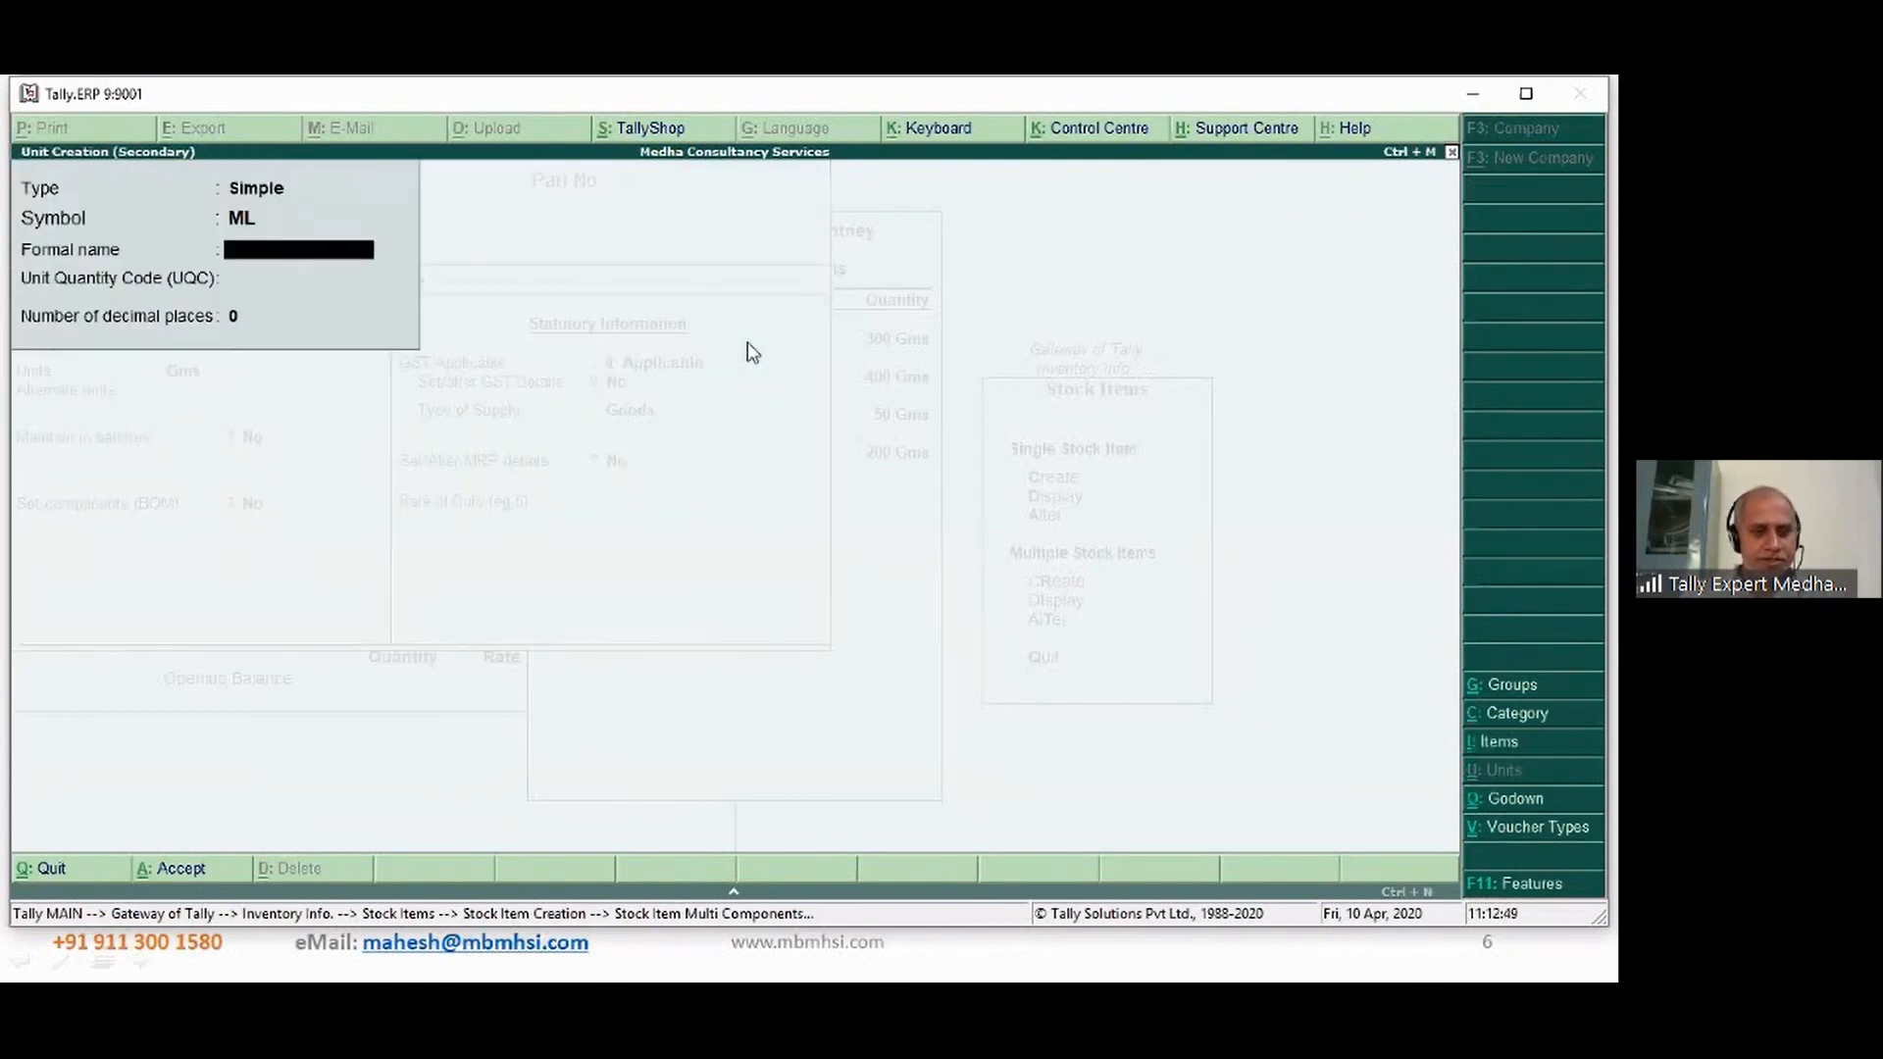
{"action": "type", "text": "Milliliter"}
{"action": "key", "text": "Return"}
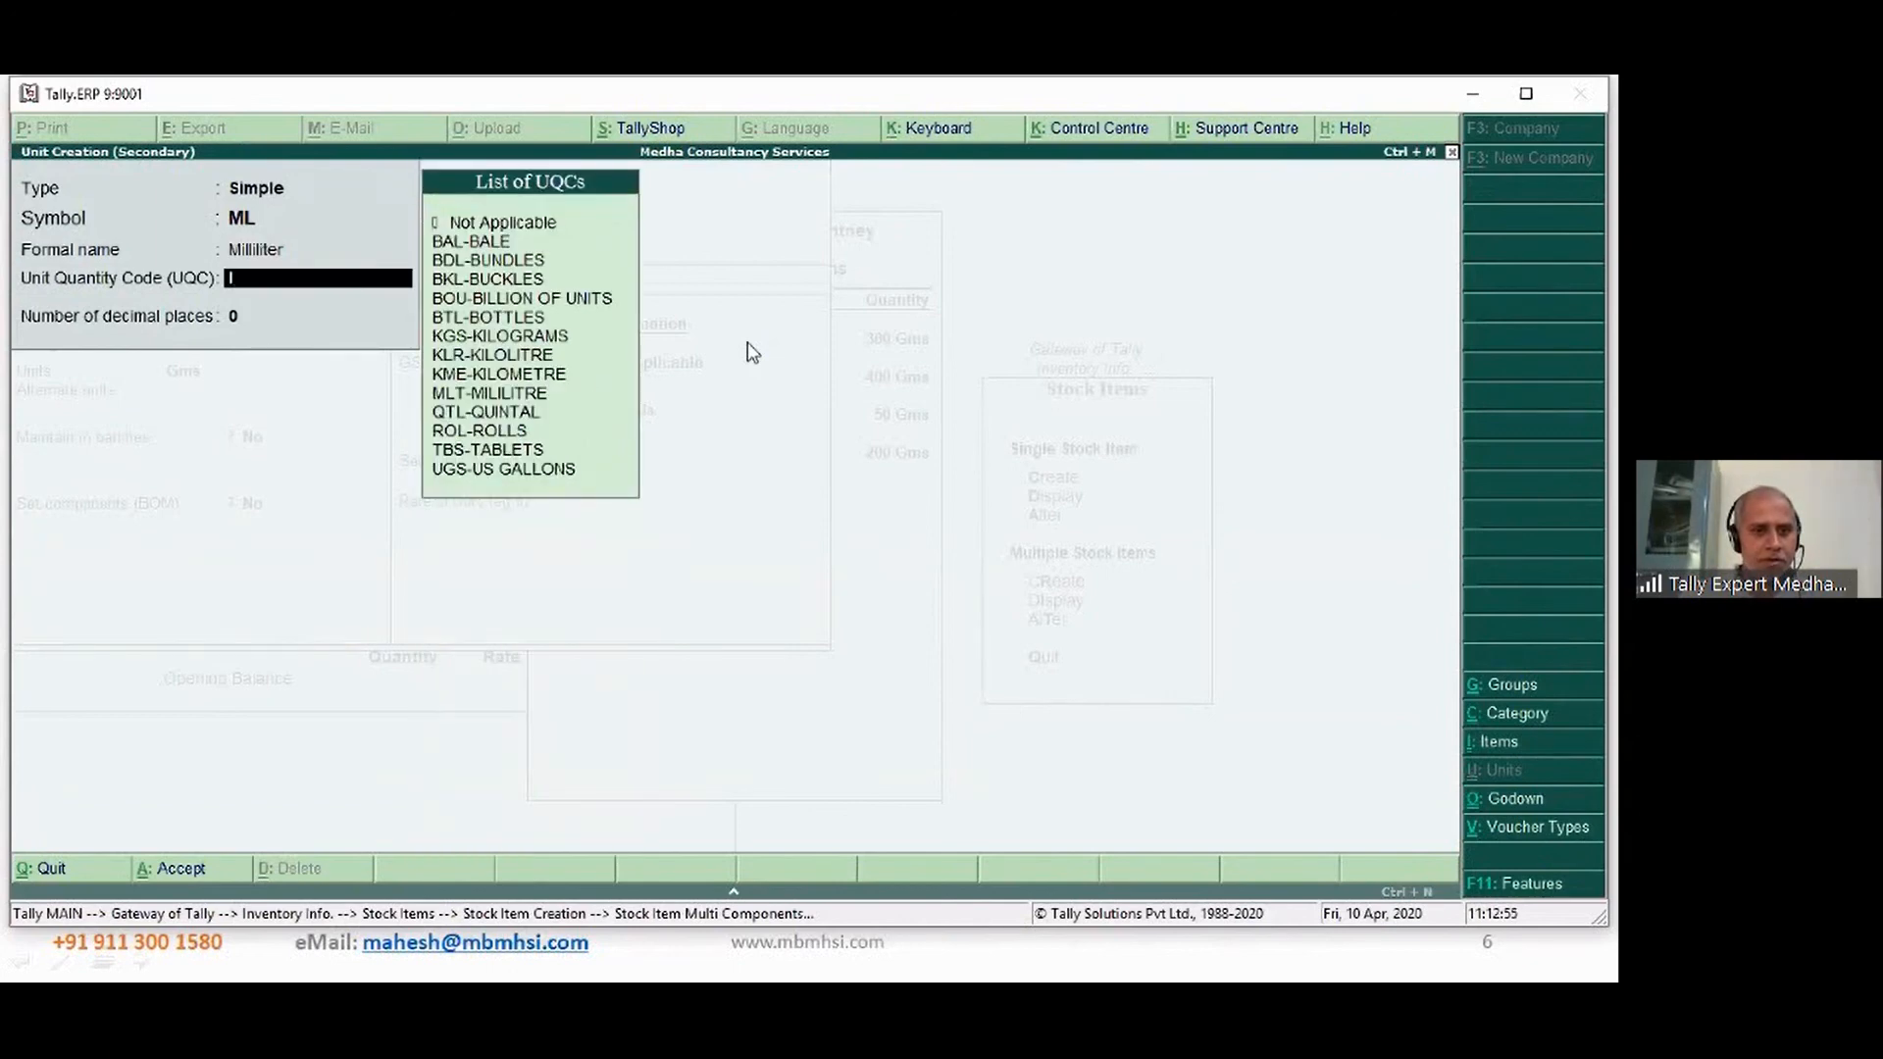
- Assign MLT-MILILITRE as the new unit's Unit Quantity Code
{"action": "key", "text": "Down"}
{"action": "key", "text": "Down"}
{"action": "key", "text": "Down"}
{"action": "key", "text": "Down"}
{"action": "key", "text": "Down"}
{"action": "key", "text": "Down"}
{"action": "key", "text": "Down"}
{"action": "key", "text": "Down"}
{"action": "key", "text": "Down"}
{"action": "key", "text": "Down"}
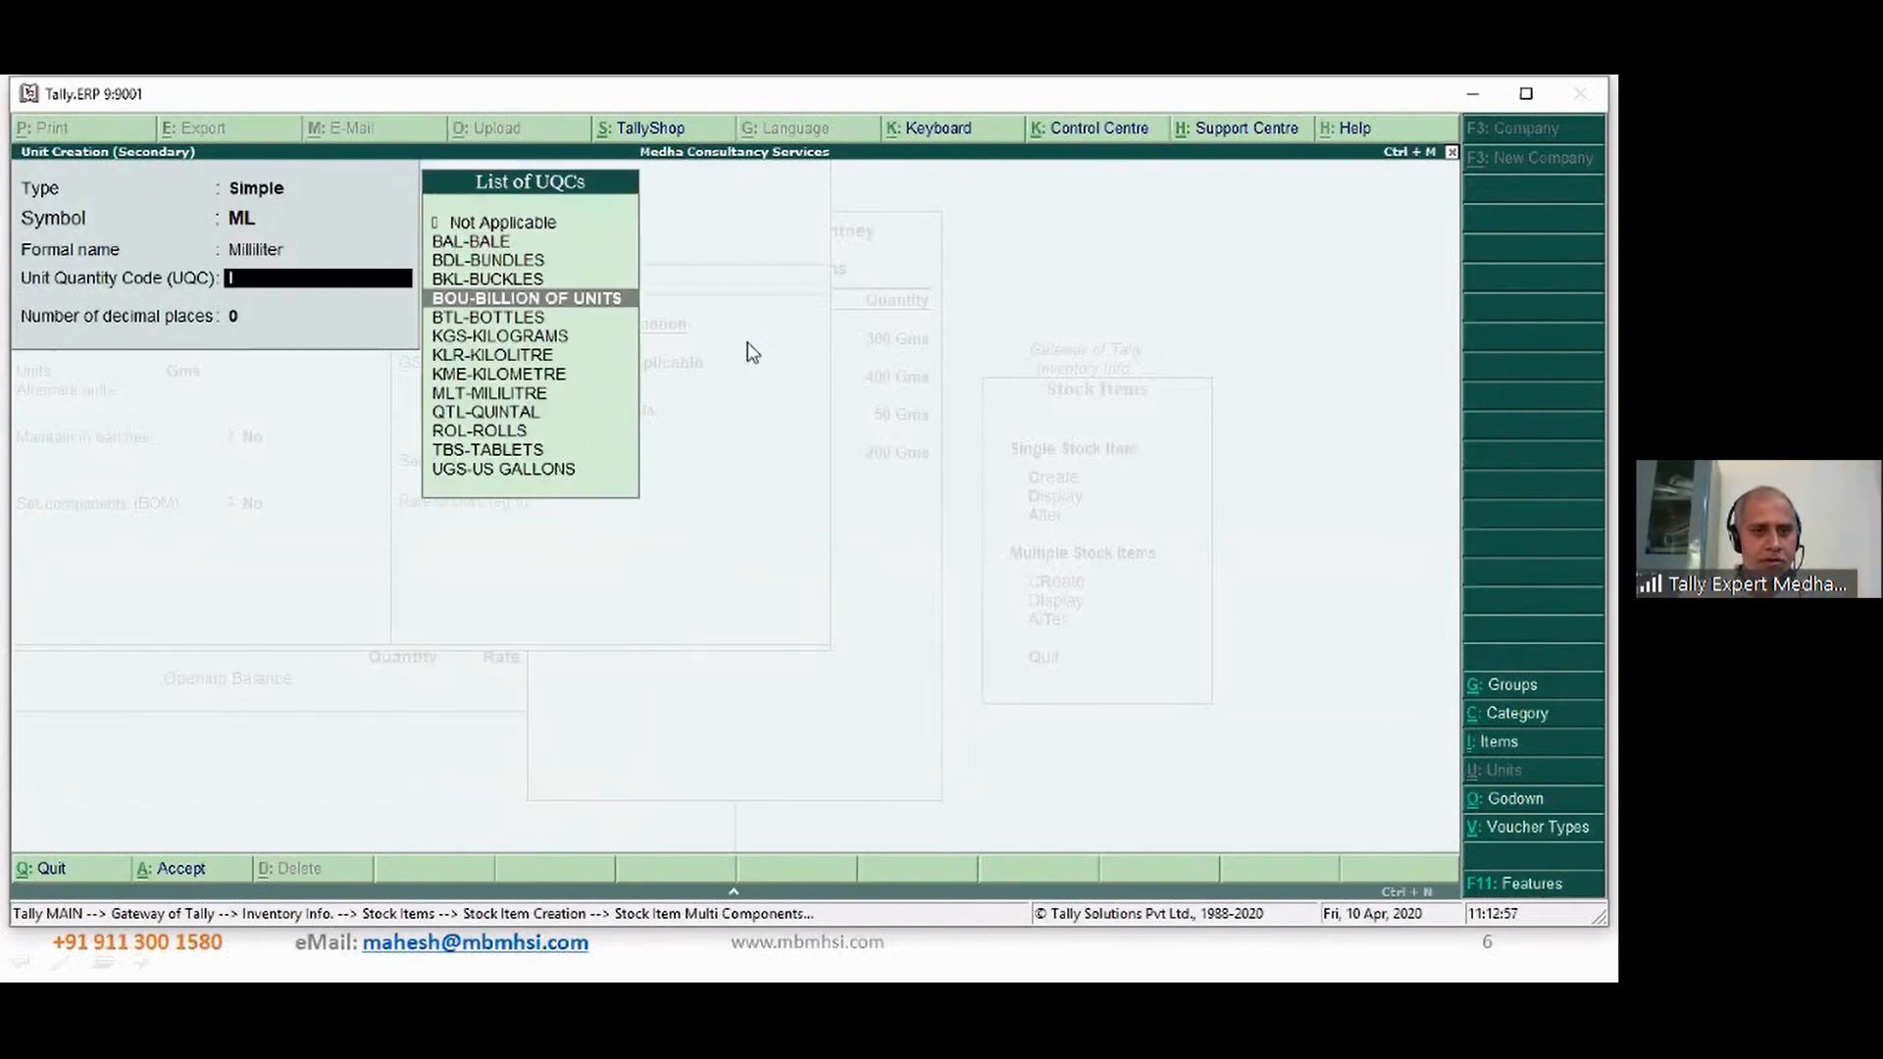
{"action": "key", "text": "Return"}
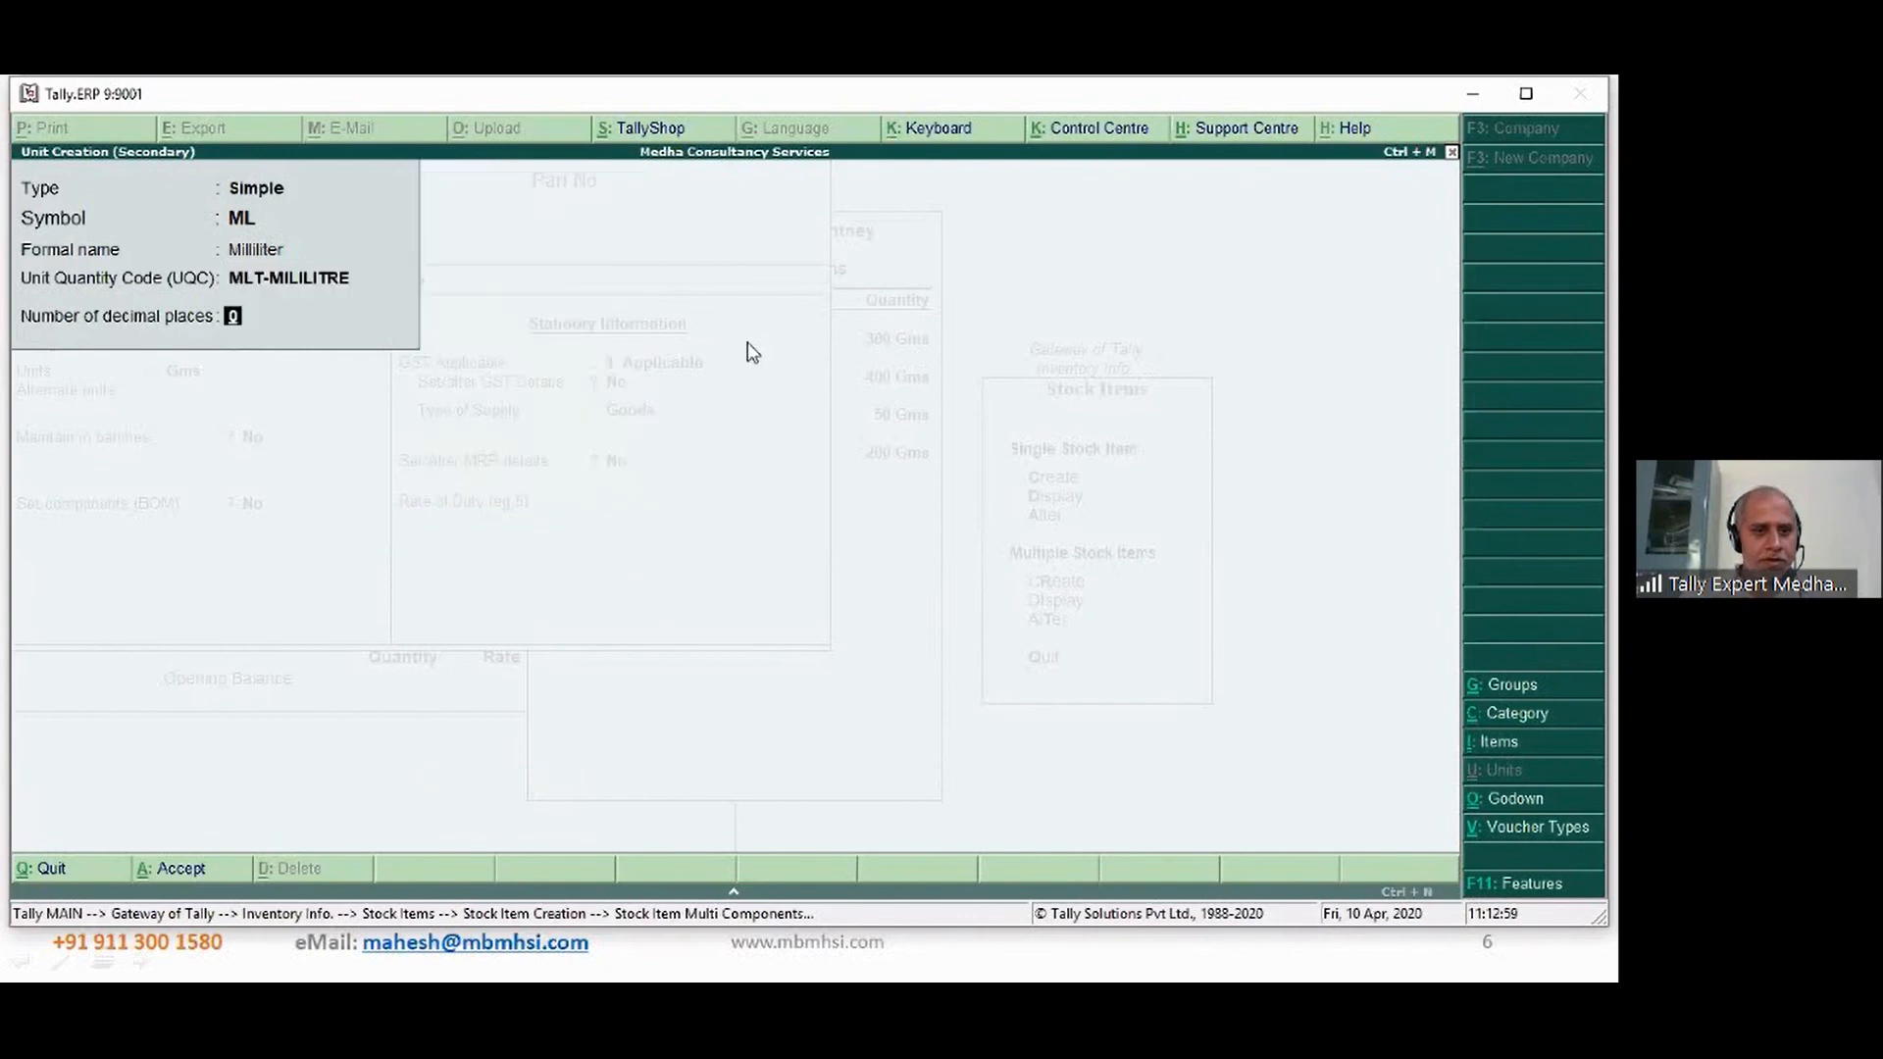
- Go back to the new unit's symbol and change it to MLT
{"action": "key", "text": "Up"}
{"action": "key", "text": "Up"}
{"action": "key", "text": "Up"}
{"action": "type", "text": "T"}
{"action": "key", "text": "Return"}
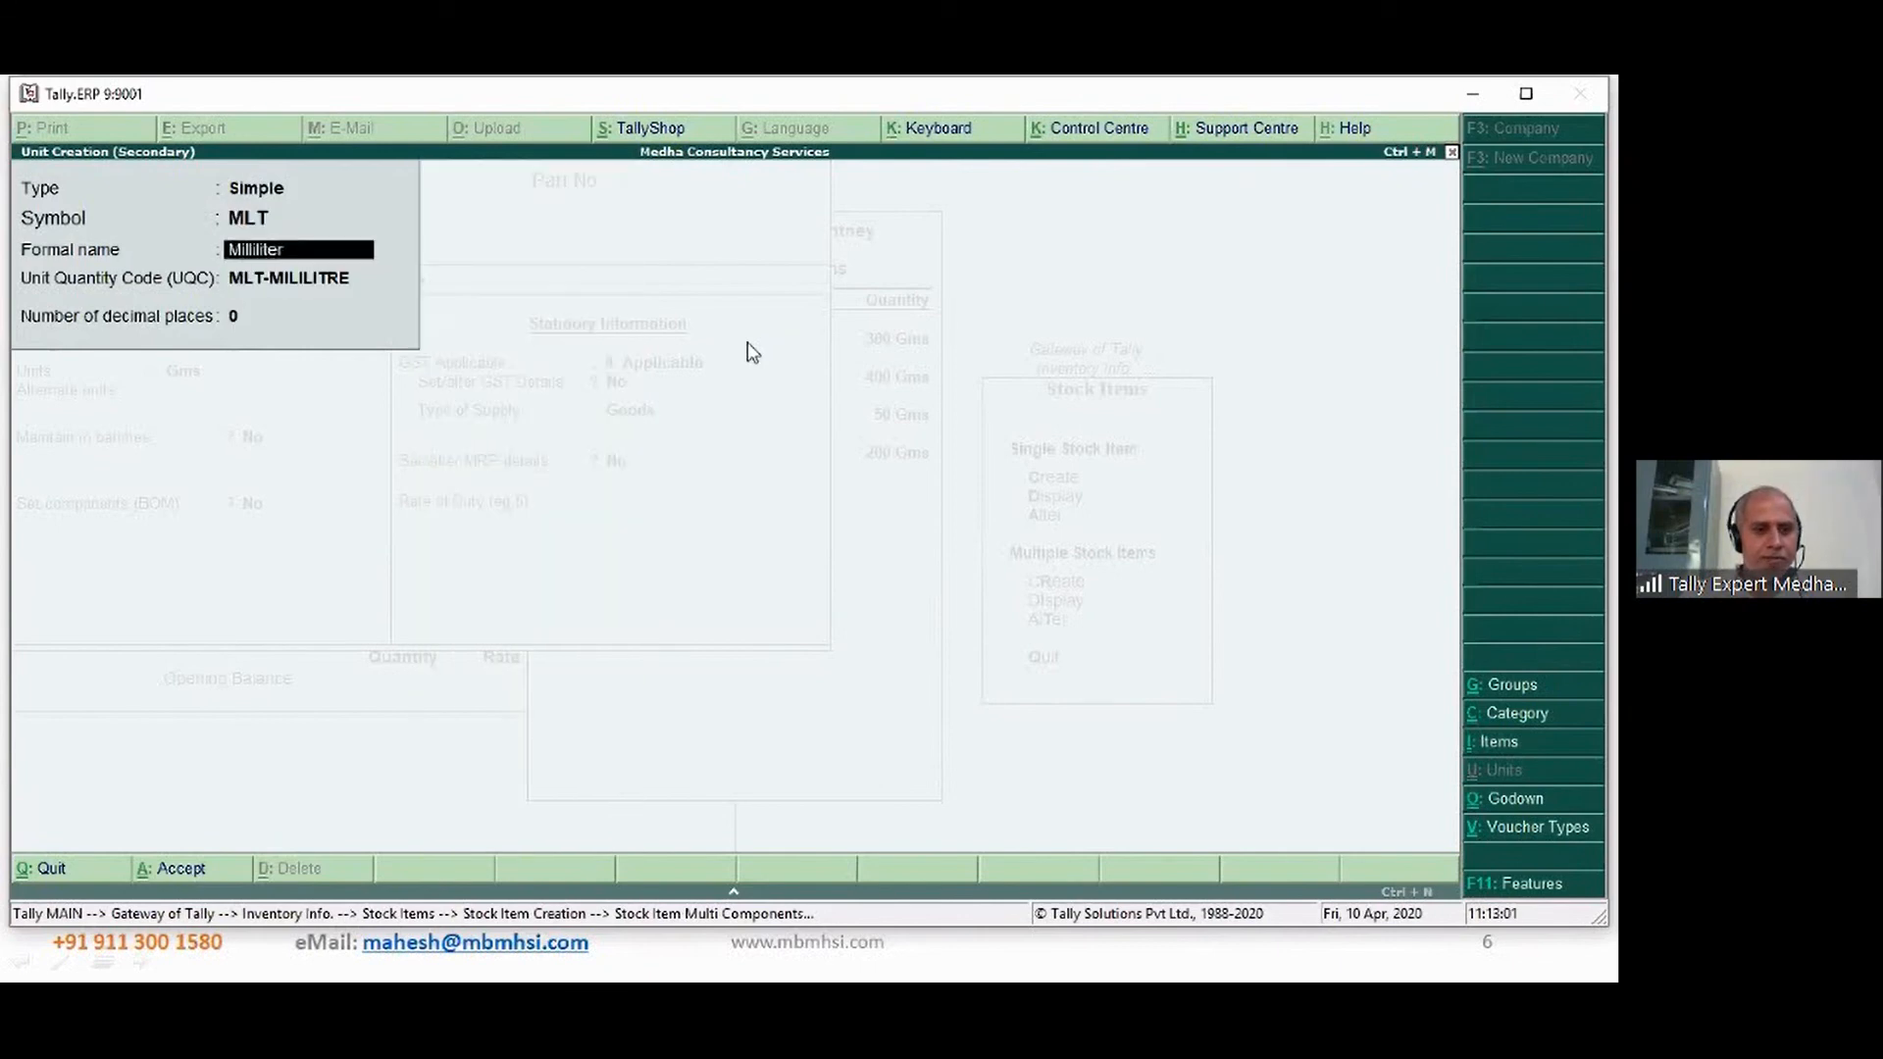
- Keep 0 decimal places, save the MLT unit, and save the Fresh Water item with it
{"action": "key", "text": "Return"}
{"action": "key", "text": "Return"}
{"action": "key", "text": "Return"}
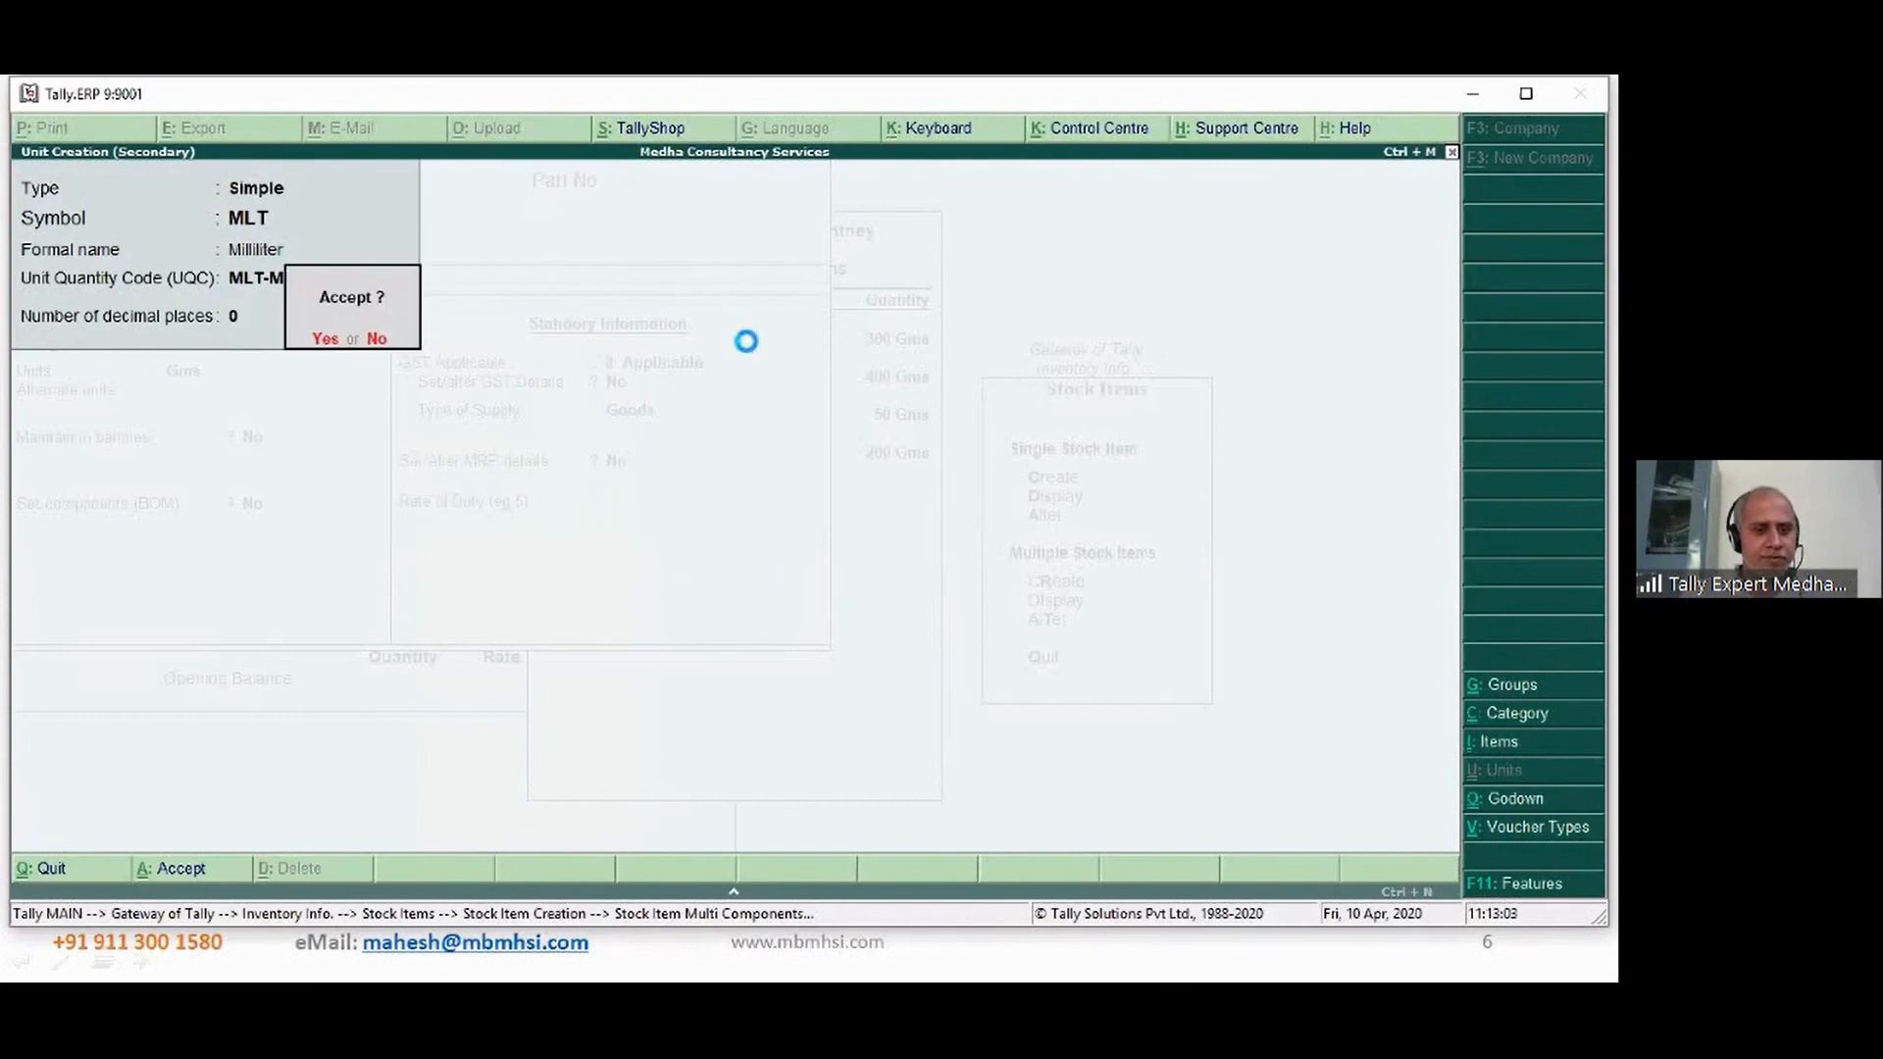
{"action": "key", "text": "Return"}
{"action": "key", "text": "Return"}
{"action": "key", "text": "ctrl+a"}
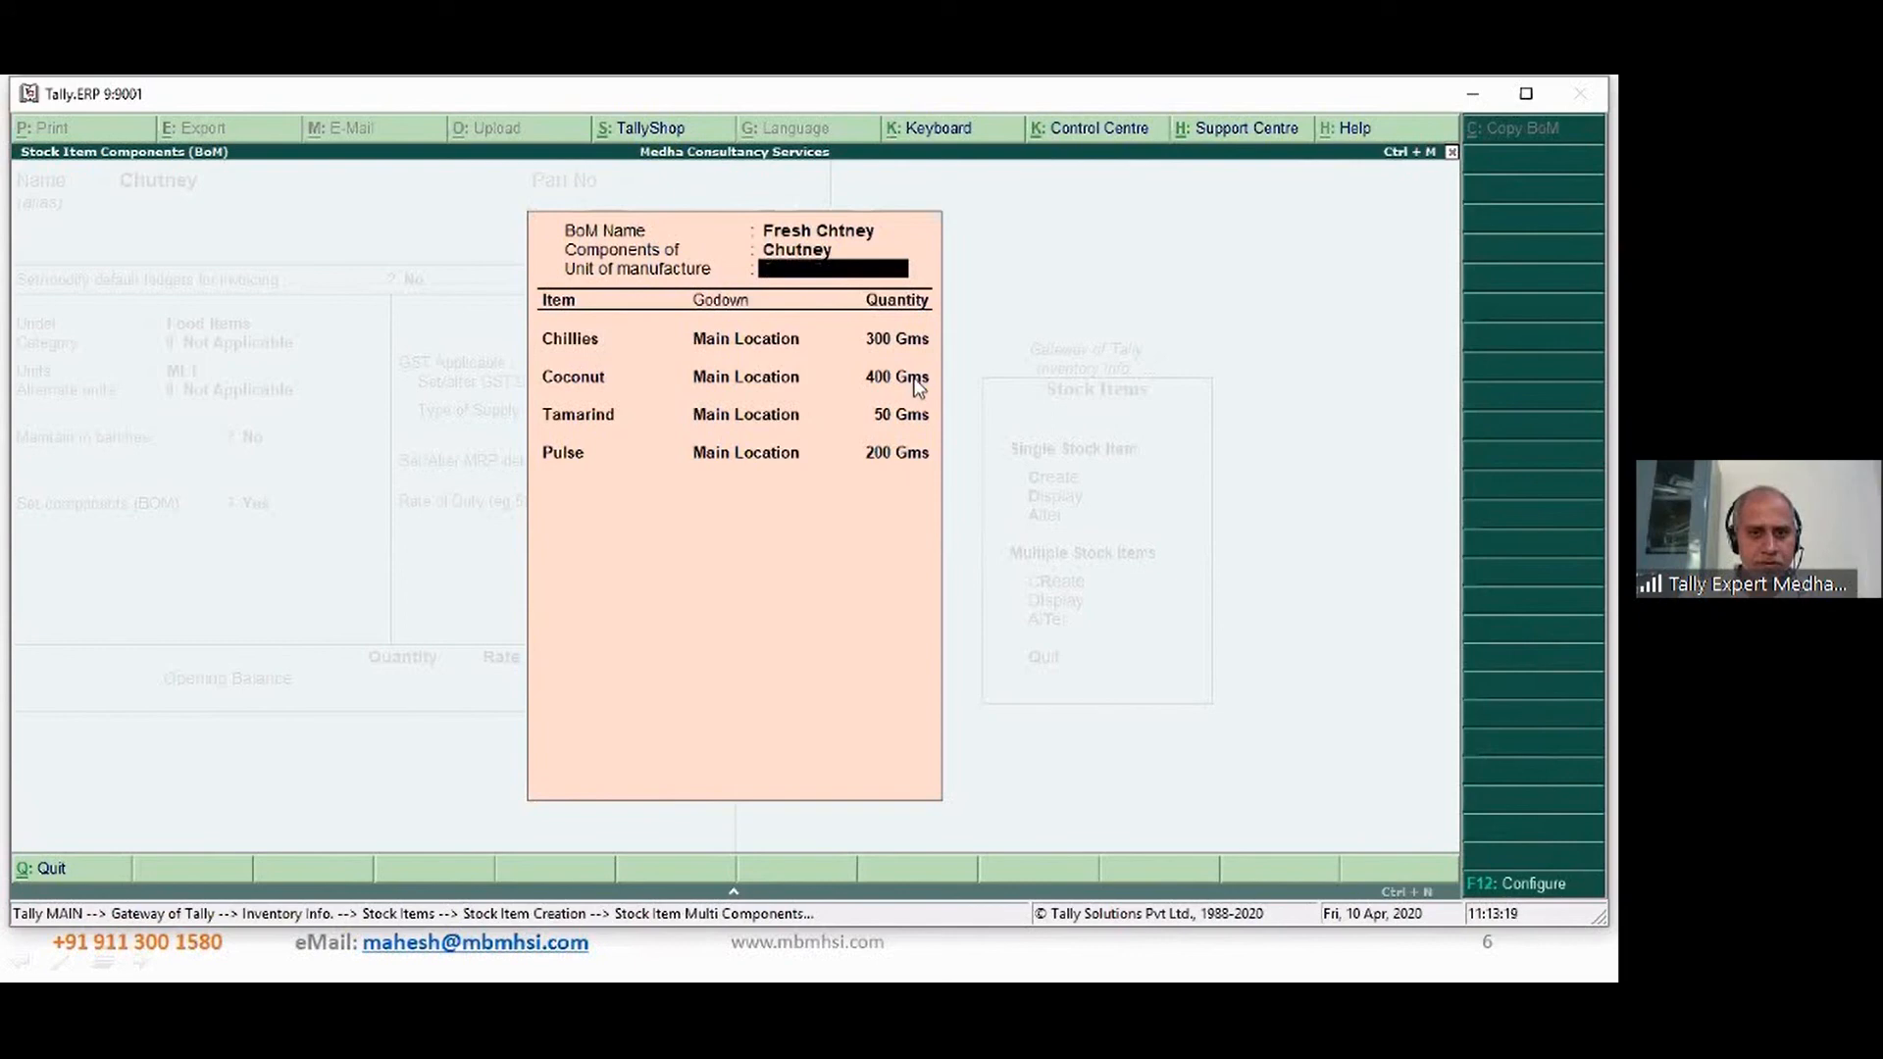
- Leave Chutney's Fresh Chtney bill of materials without saving the cleared unit of manufacture, and reopen it
{"action": "key", "text": "Escape"}
{"action": "key", "text": "Return"}
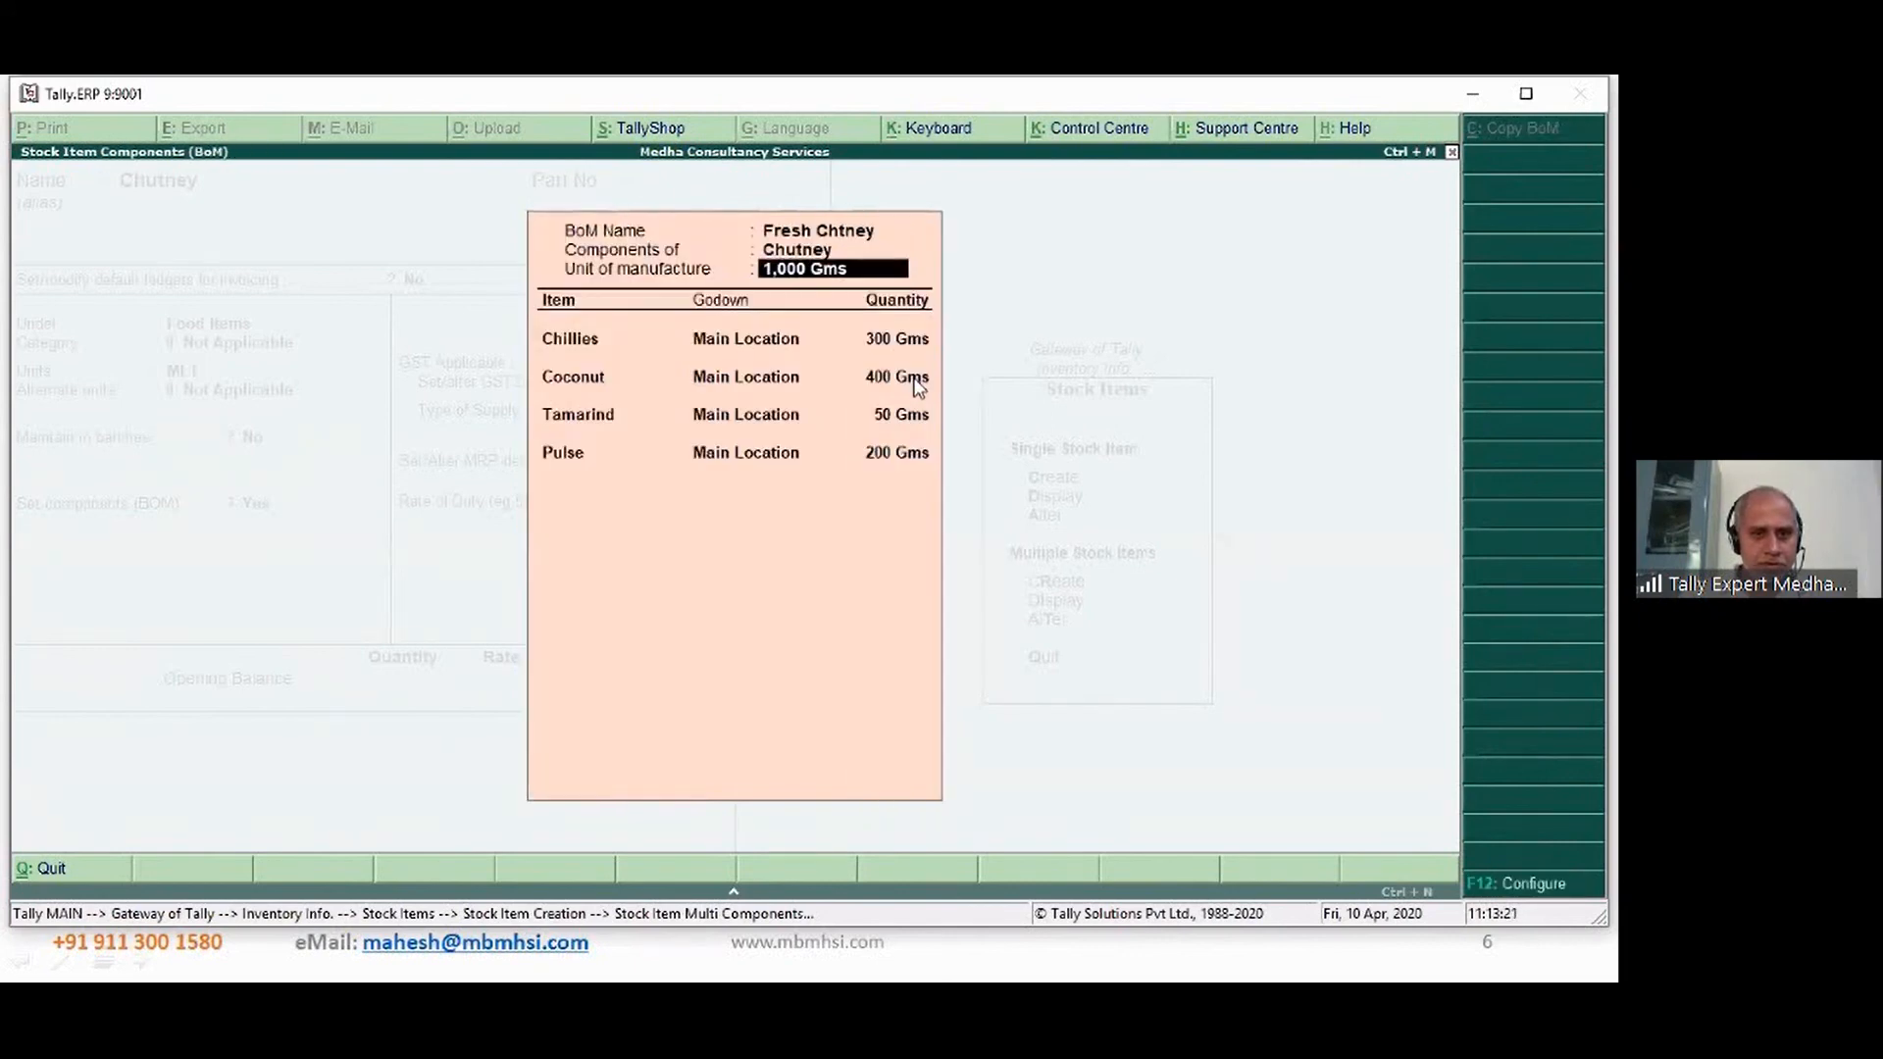
{"action": "key", "text": "Escape"}
{"action": "key", "text": "Return"}
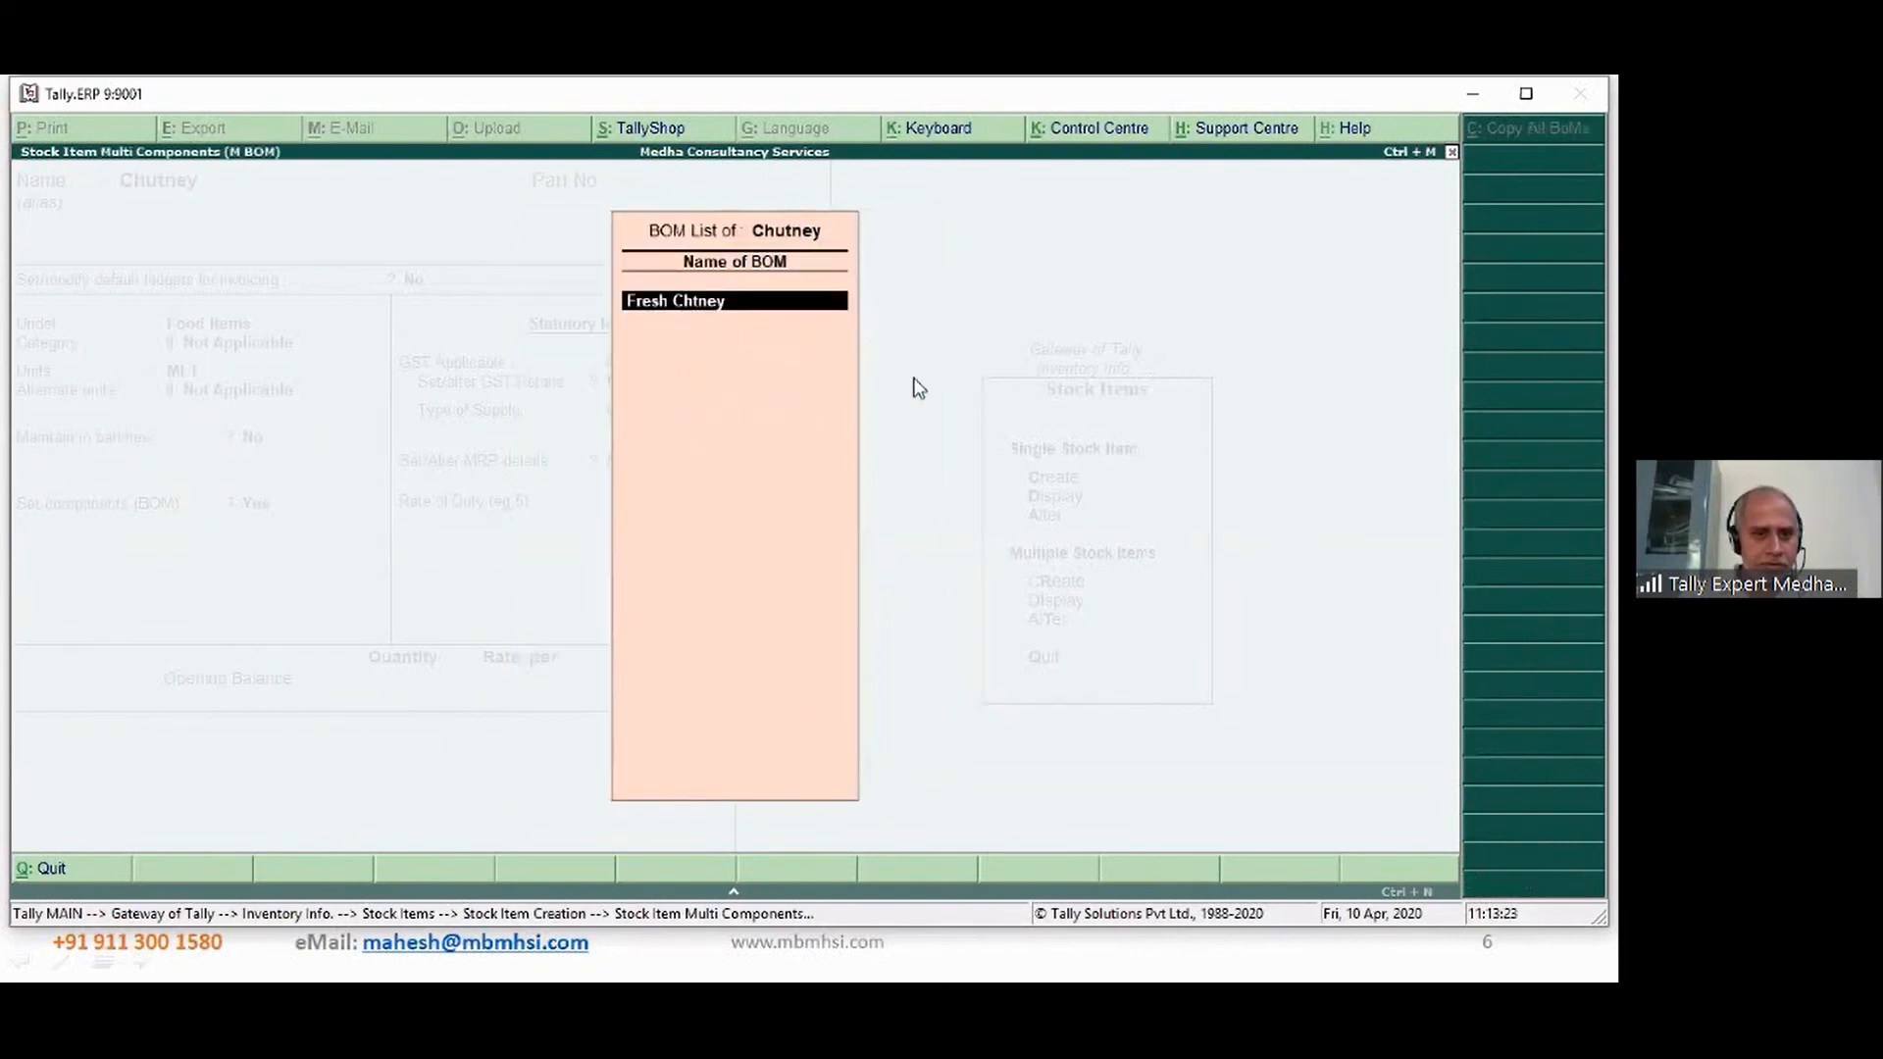
{"action": "key", "text": "Return"}
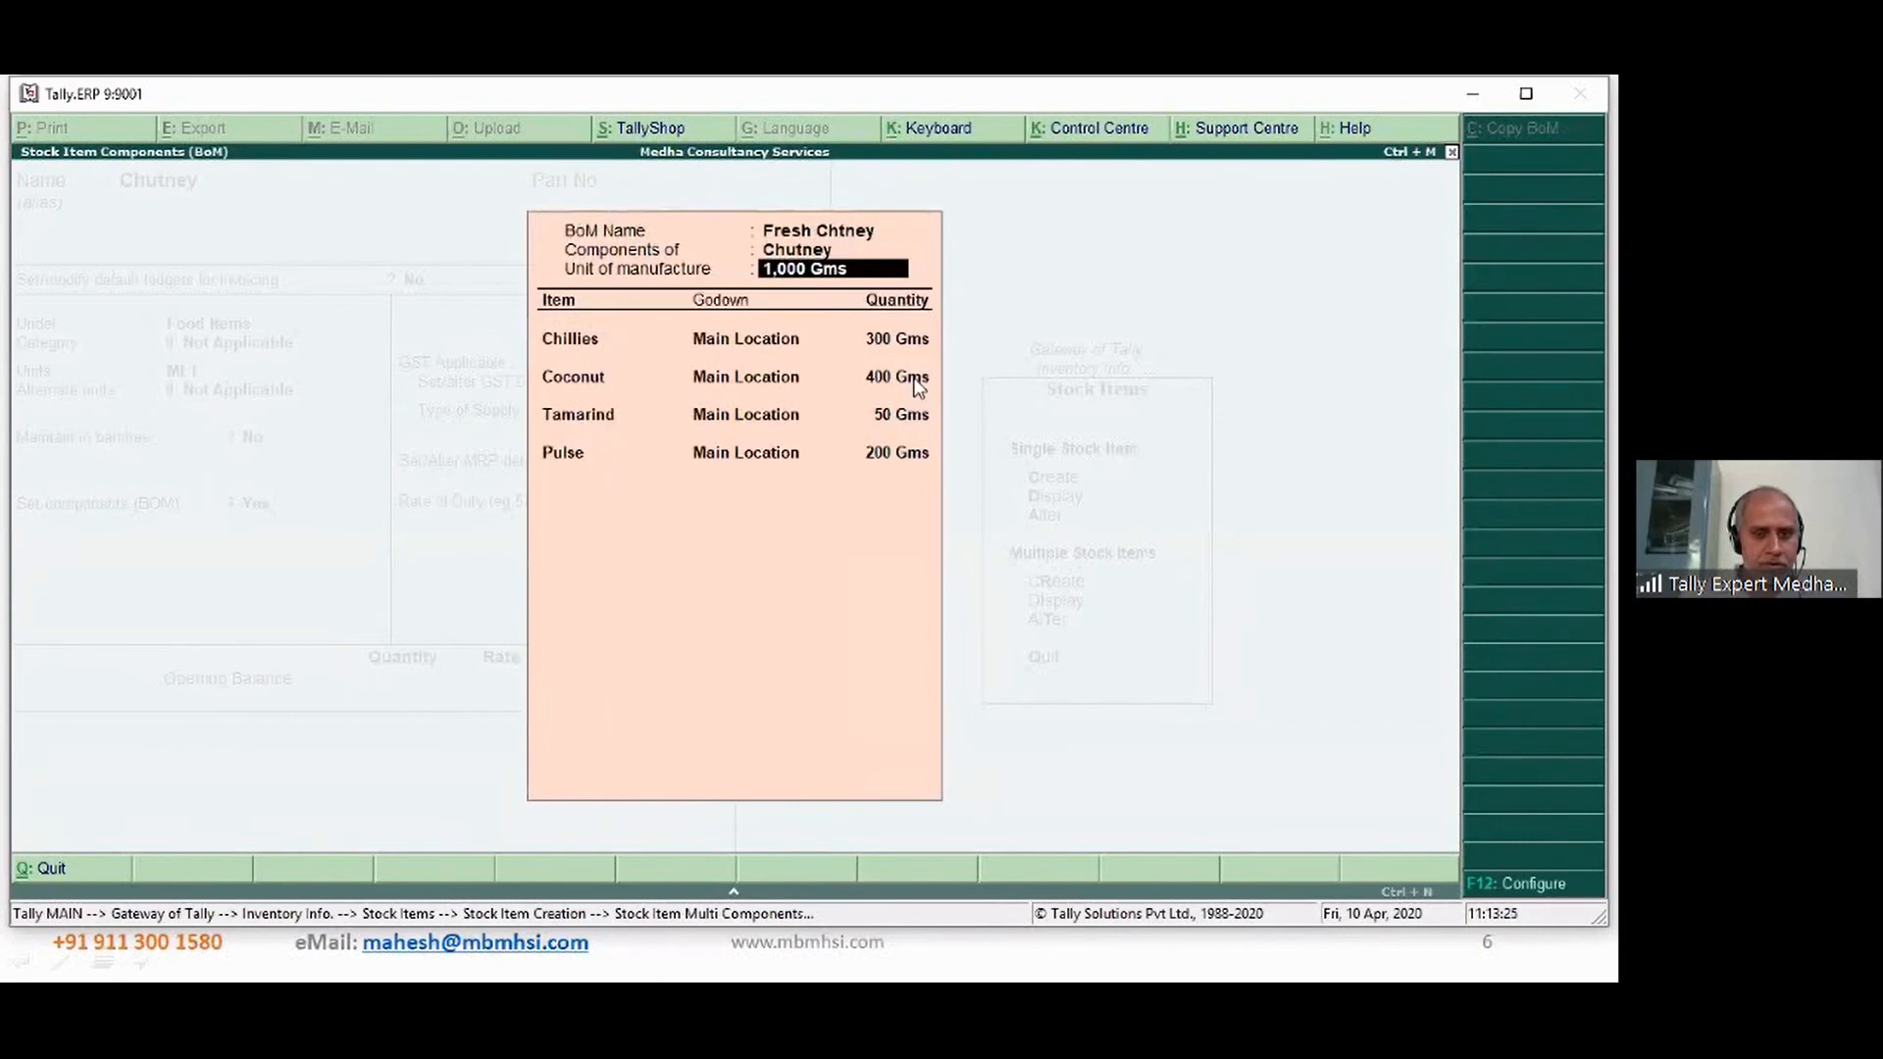
{"action": "key", "text": "Escape"}
{"action": "key", "text": "Return"}
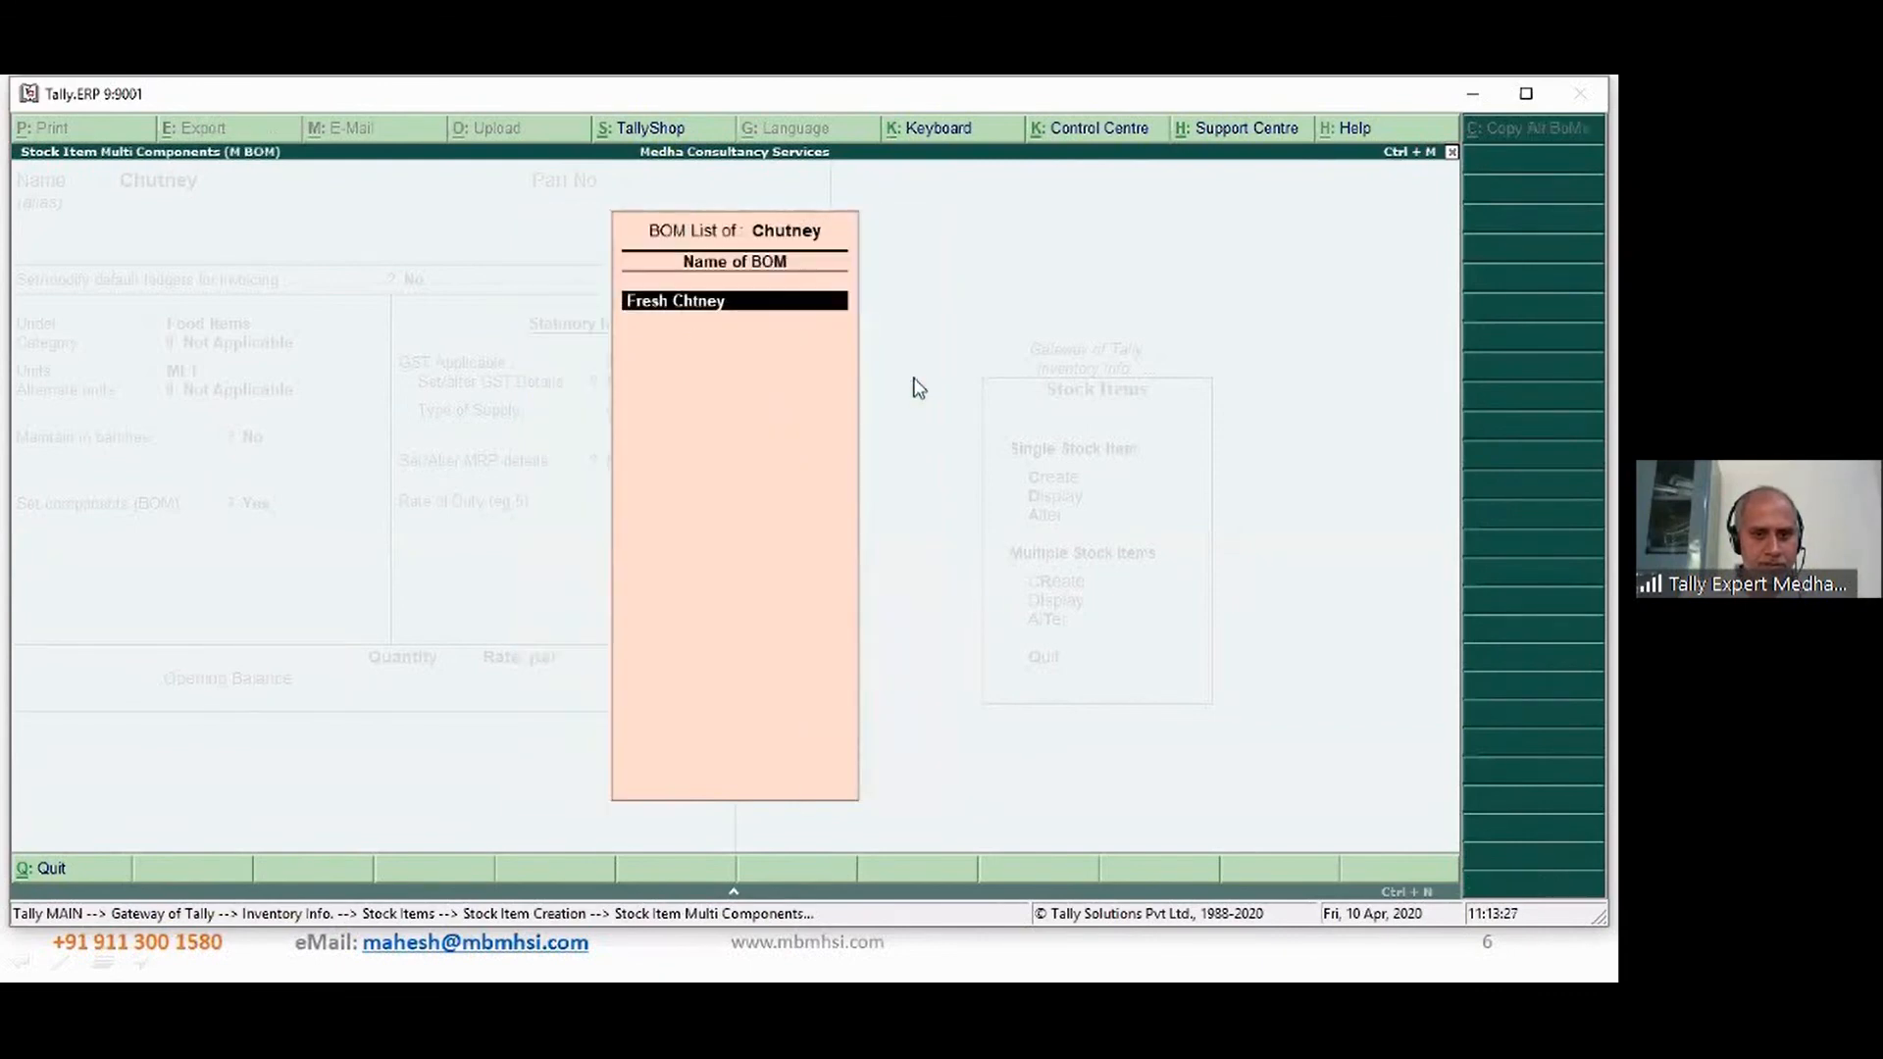
{"action": "key", "text": "Return"}
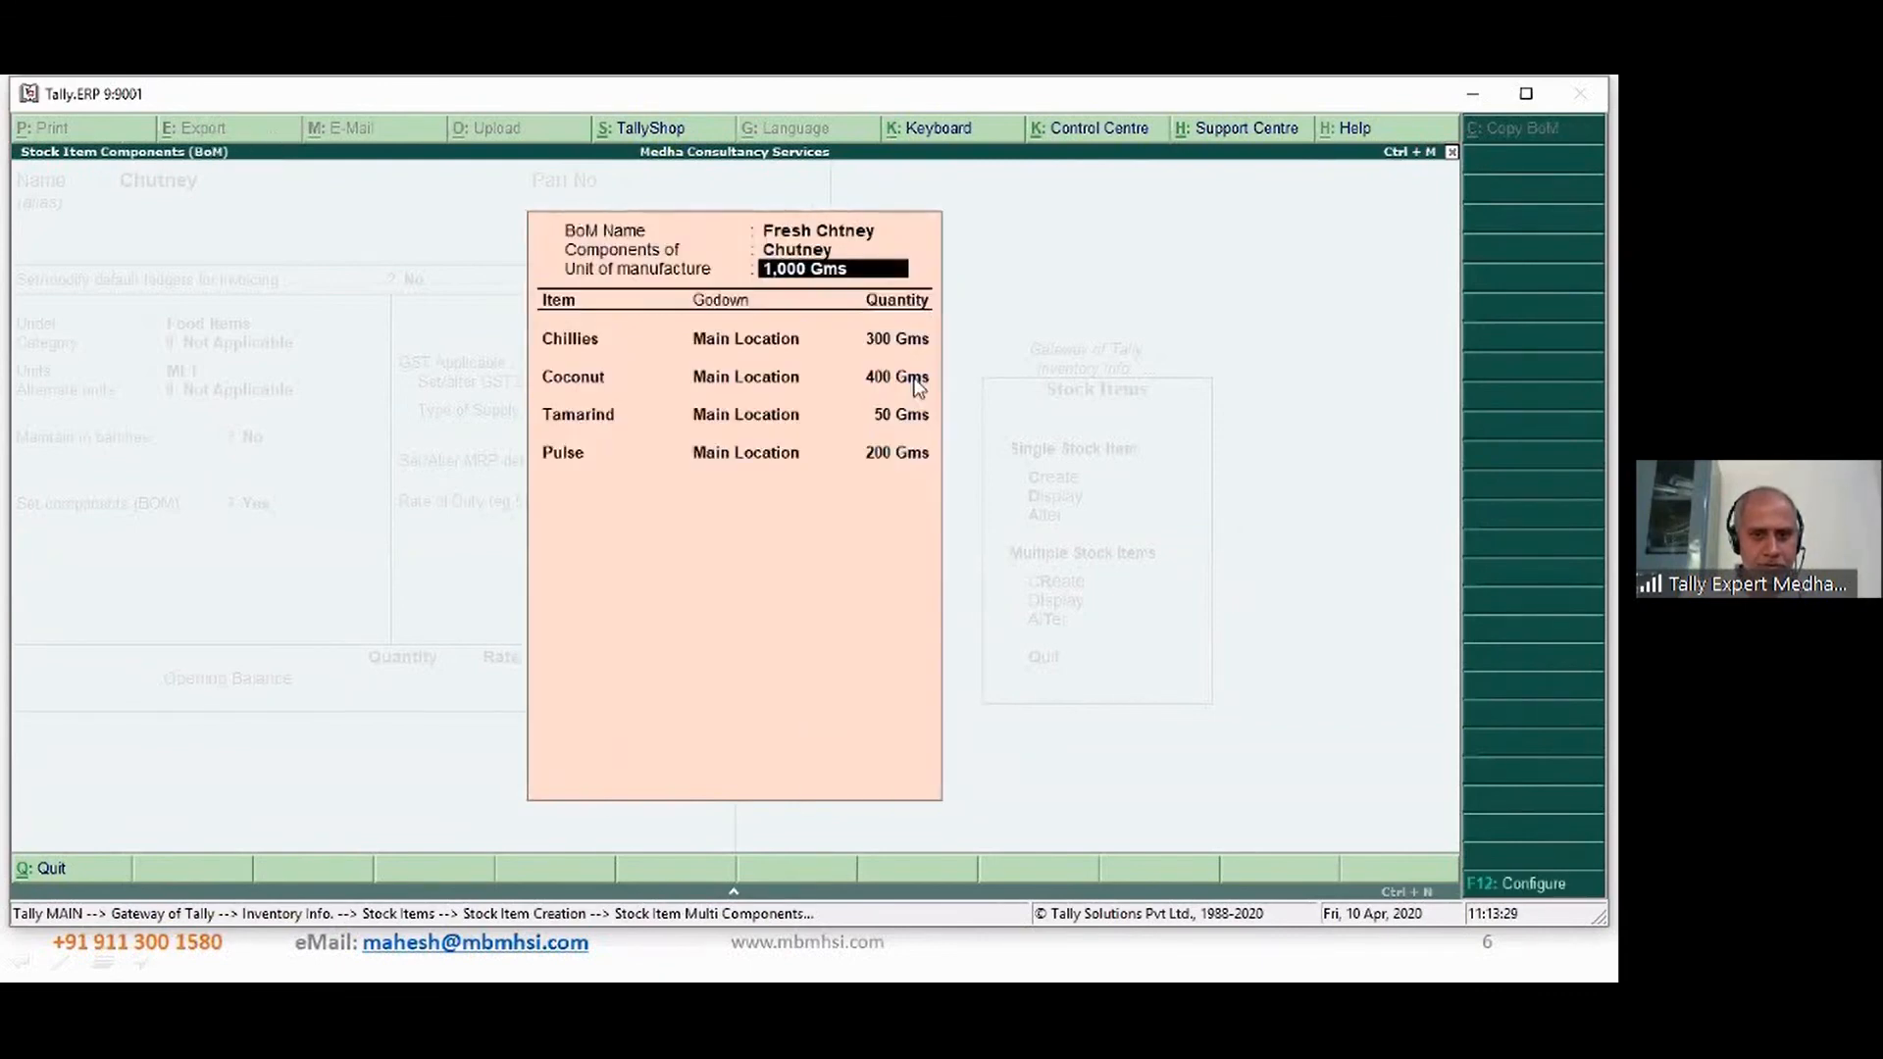
- Set the unit of manufacture of the Fresh Chtney bill of materials to 1,000 MLT
{"action": "key", "text": "BackSpace"}
{"action": "key", "text": "BackSpace"}
{"action": "key", "text": "BackSpace"}
{"action": "key", "text": "BackSpace"}
{"action": "key", "text": "BackSpace"}
{"action": "key", "text": "BackSpace"}
{"action": "key", "text": "BackSpace"}
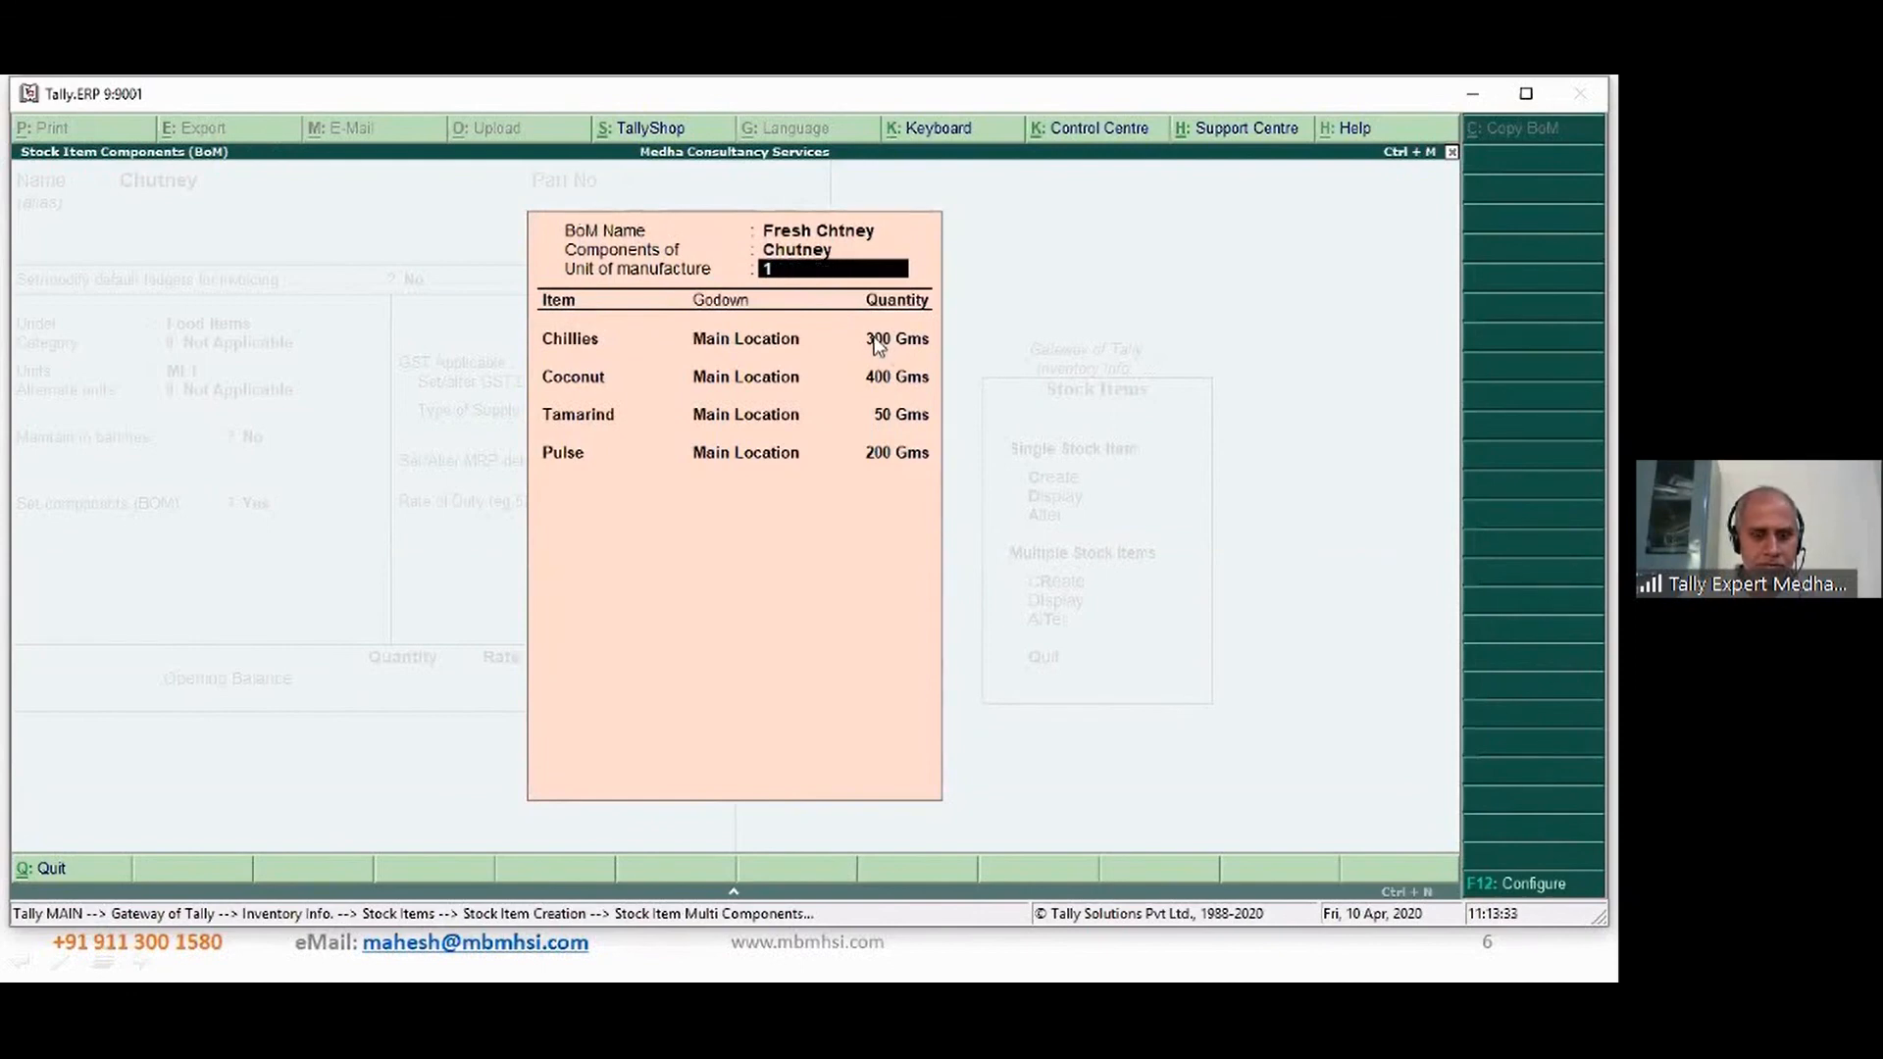
{"action": "type", "text": "000"}
{"action": "key", "text": "BackSpace"}
{"action": "key", "text": "BackSpace"}
{"action": "key", "text": "BackSpace"}
{"action": "type", "text": "0"}
{"action": "key", "text": "BackSpace"}
{"action": "type", "text": "000"}
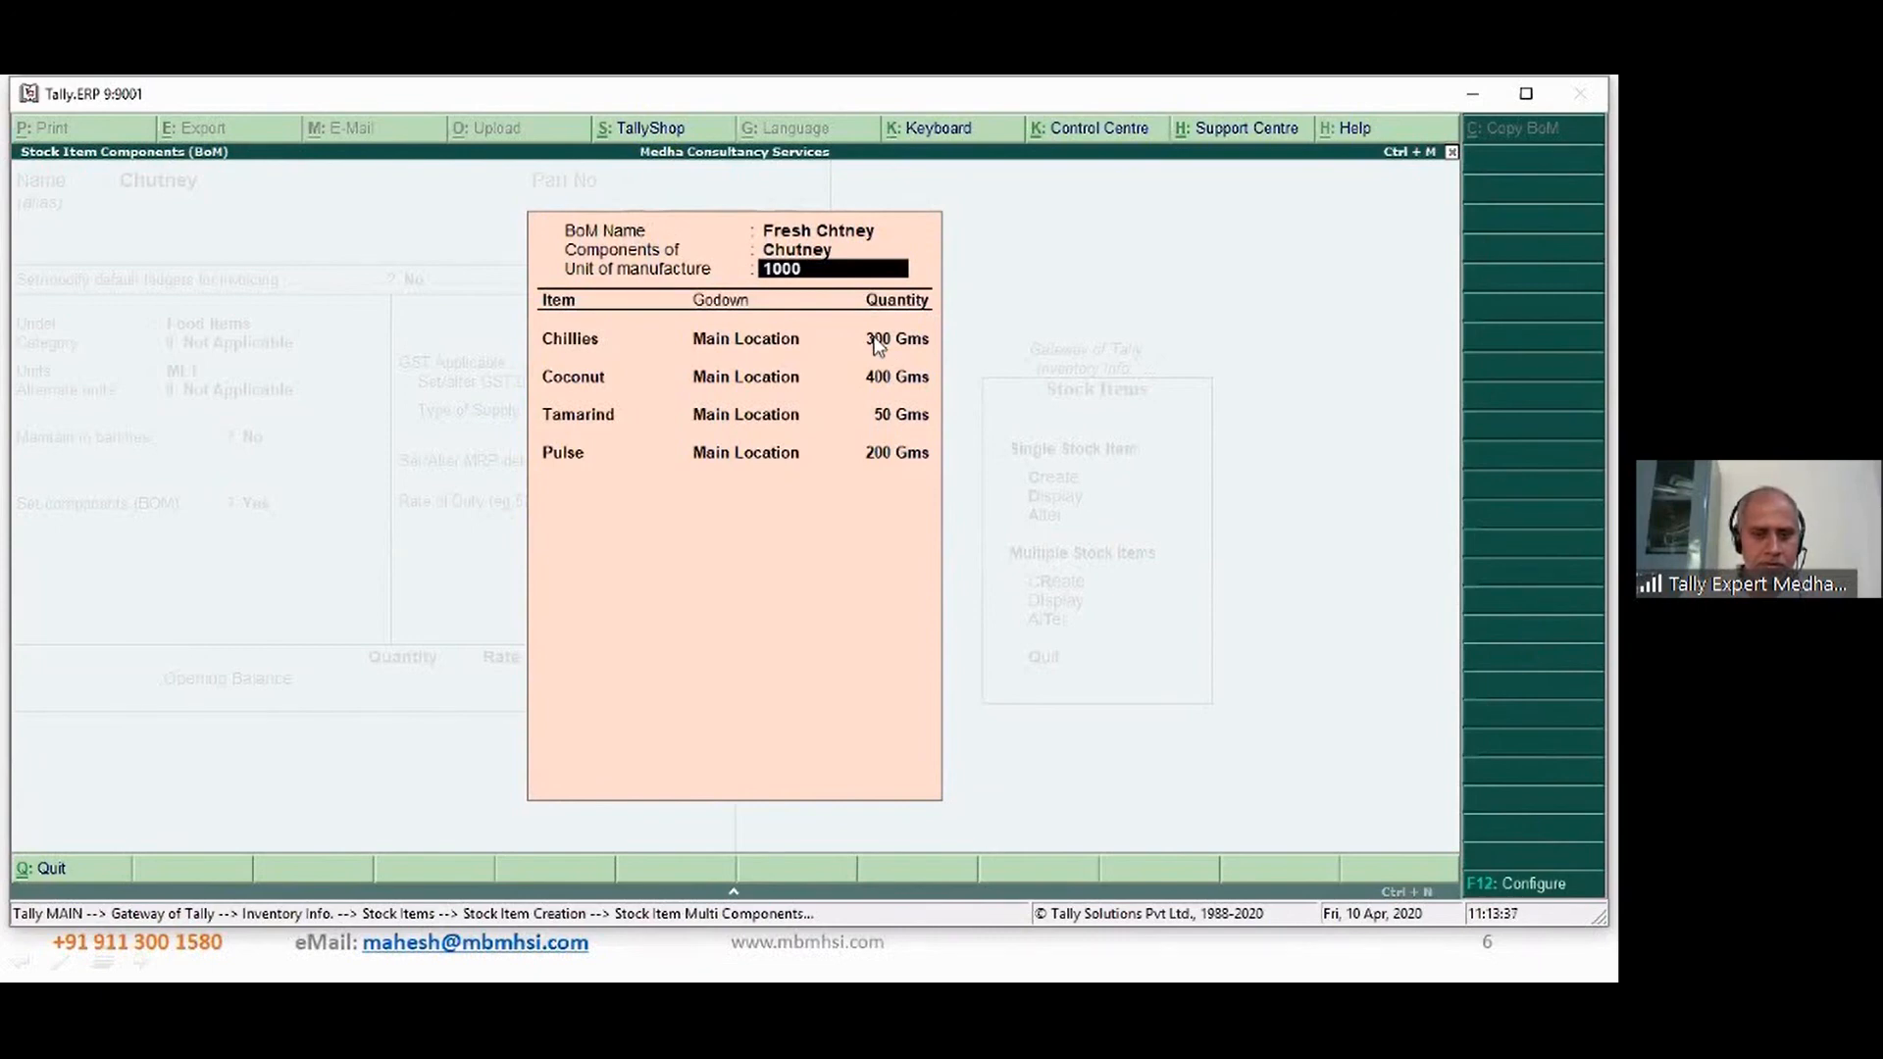
{"action": "key", "text": "Return"}
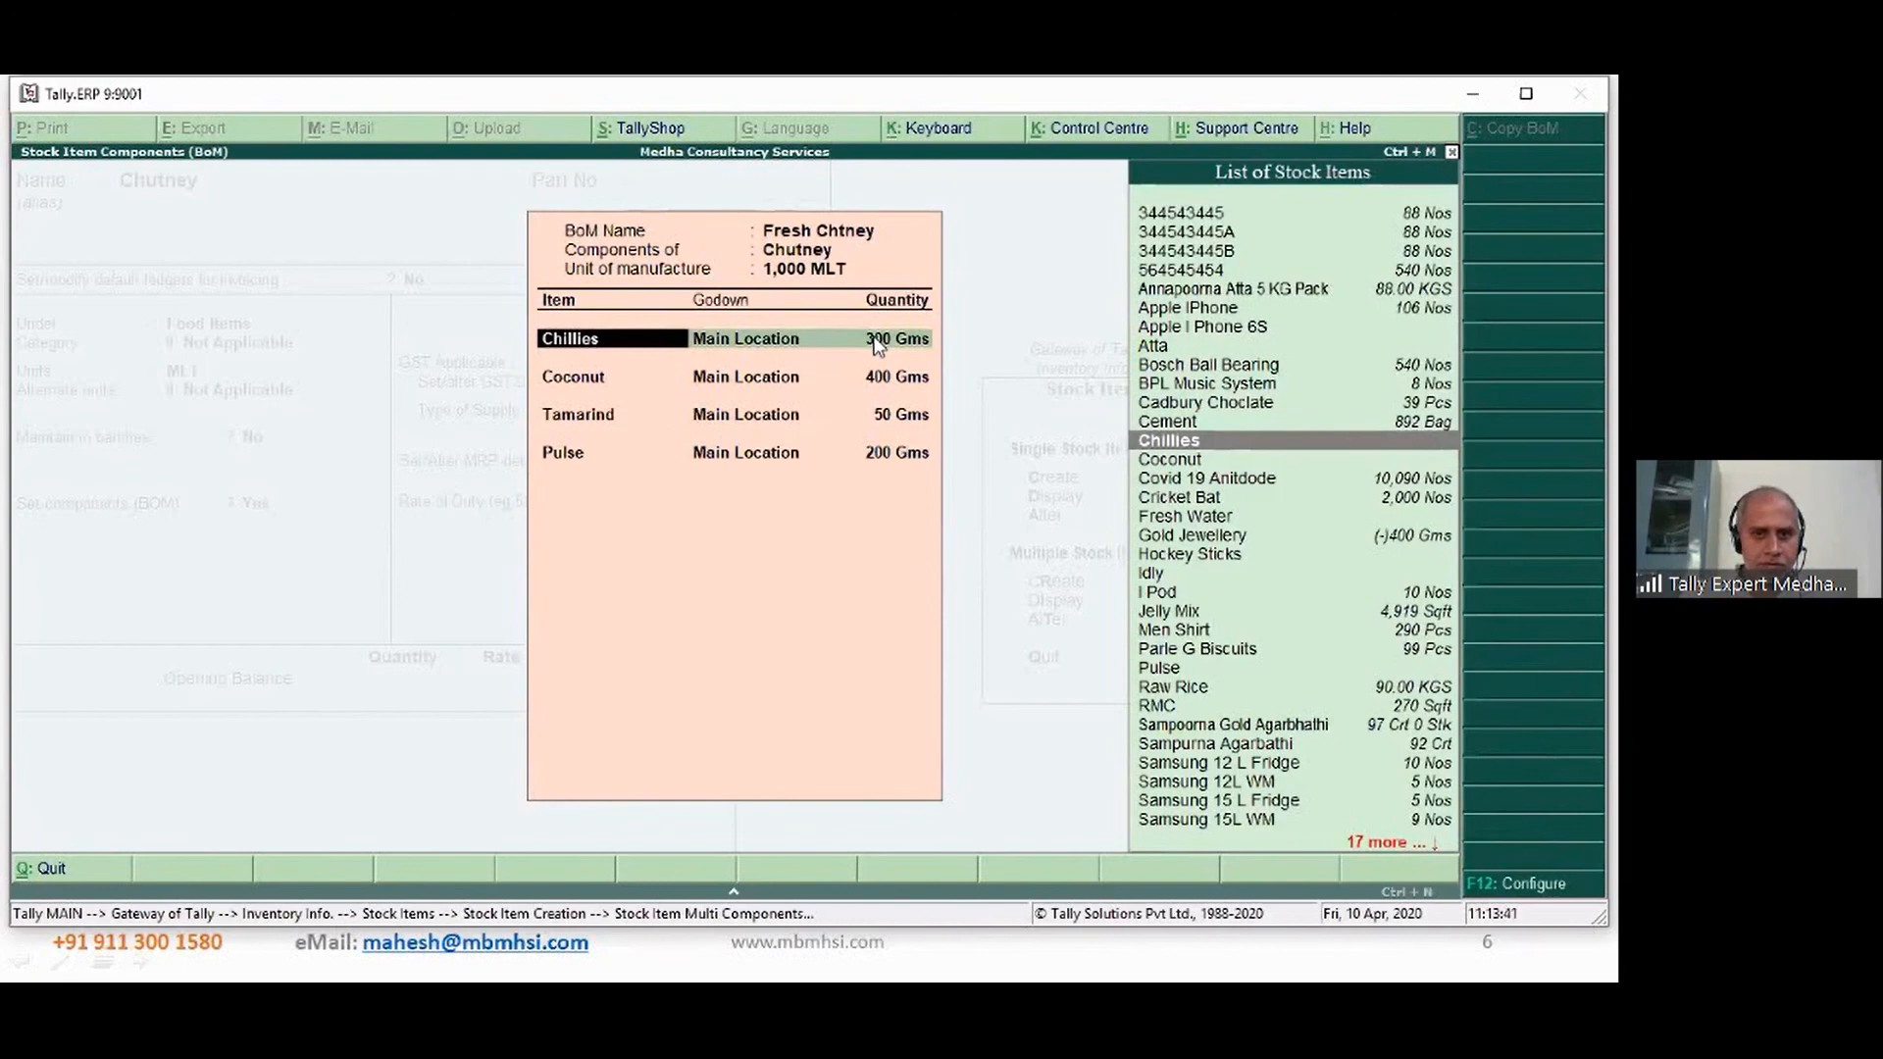
{"action": "key", "text": "BackSpace"}
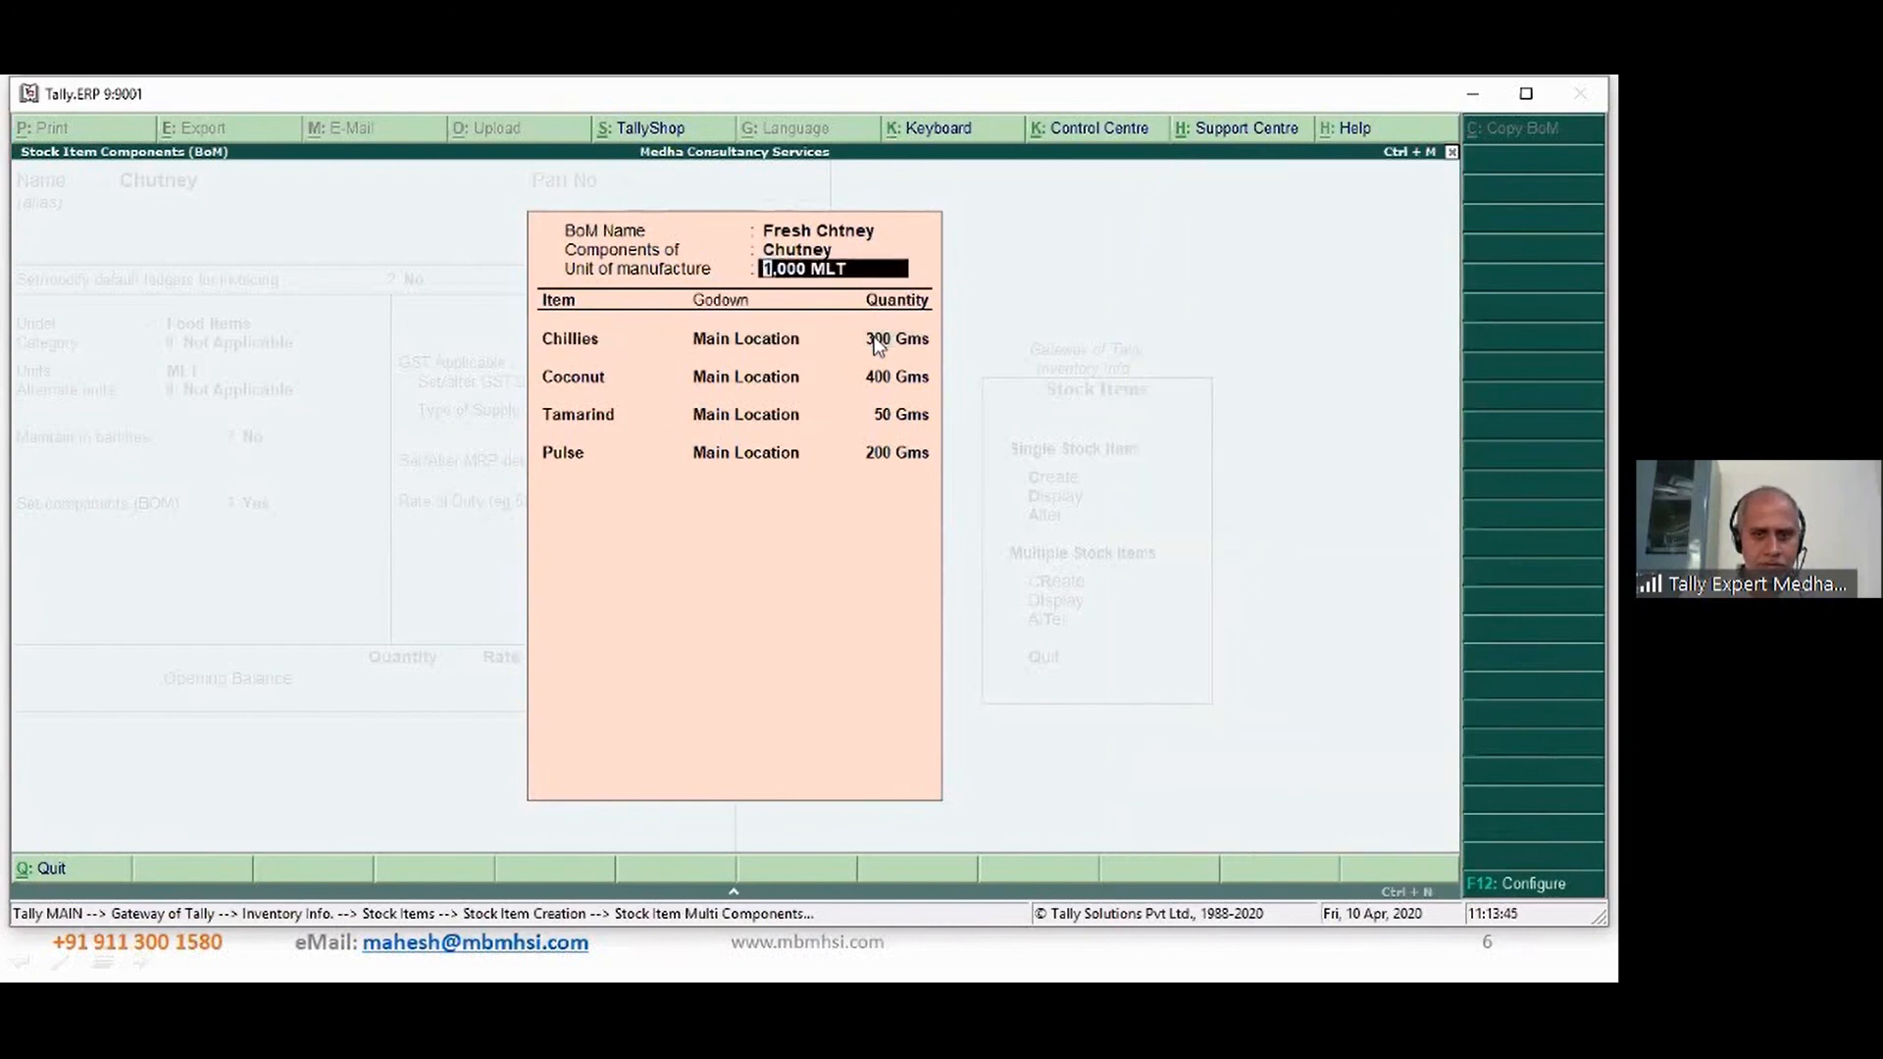
- Return from the bill of materials to the Chutney item, change its unit to Gms, and keep it out of batches
{"action": "key", "text": "Escape"}
{"action": "key", "text": "Escape"}
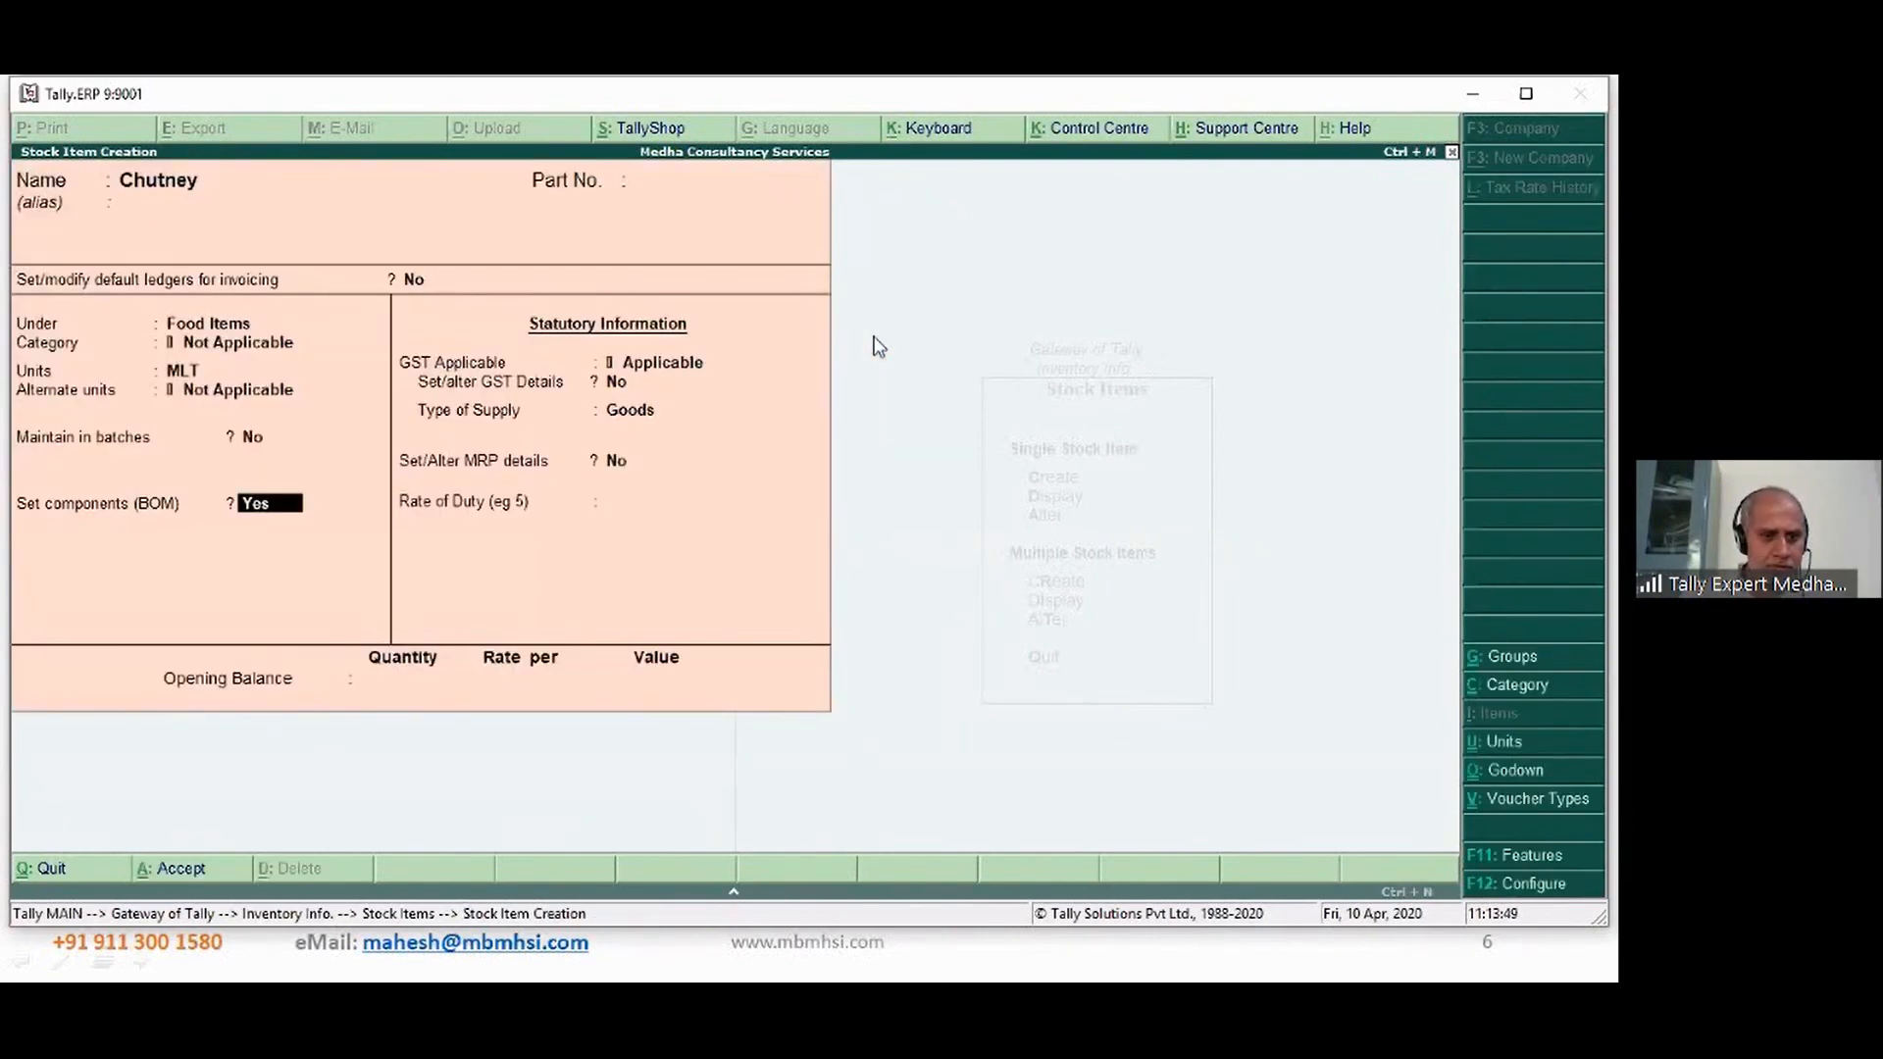
{"action": "key", "text": "BackSpace"}
{"action": "key", "text": "BackSpace"}
{"action": "key", "text": "BackSpace"}
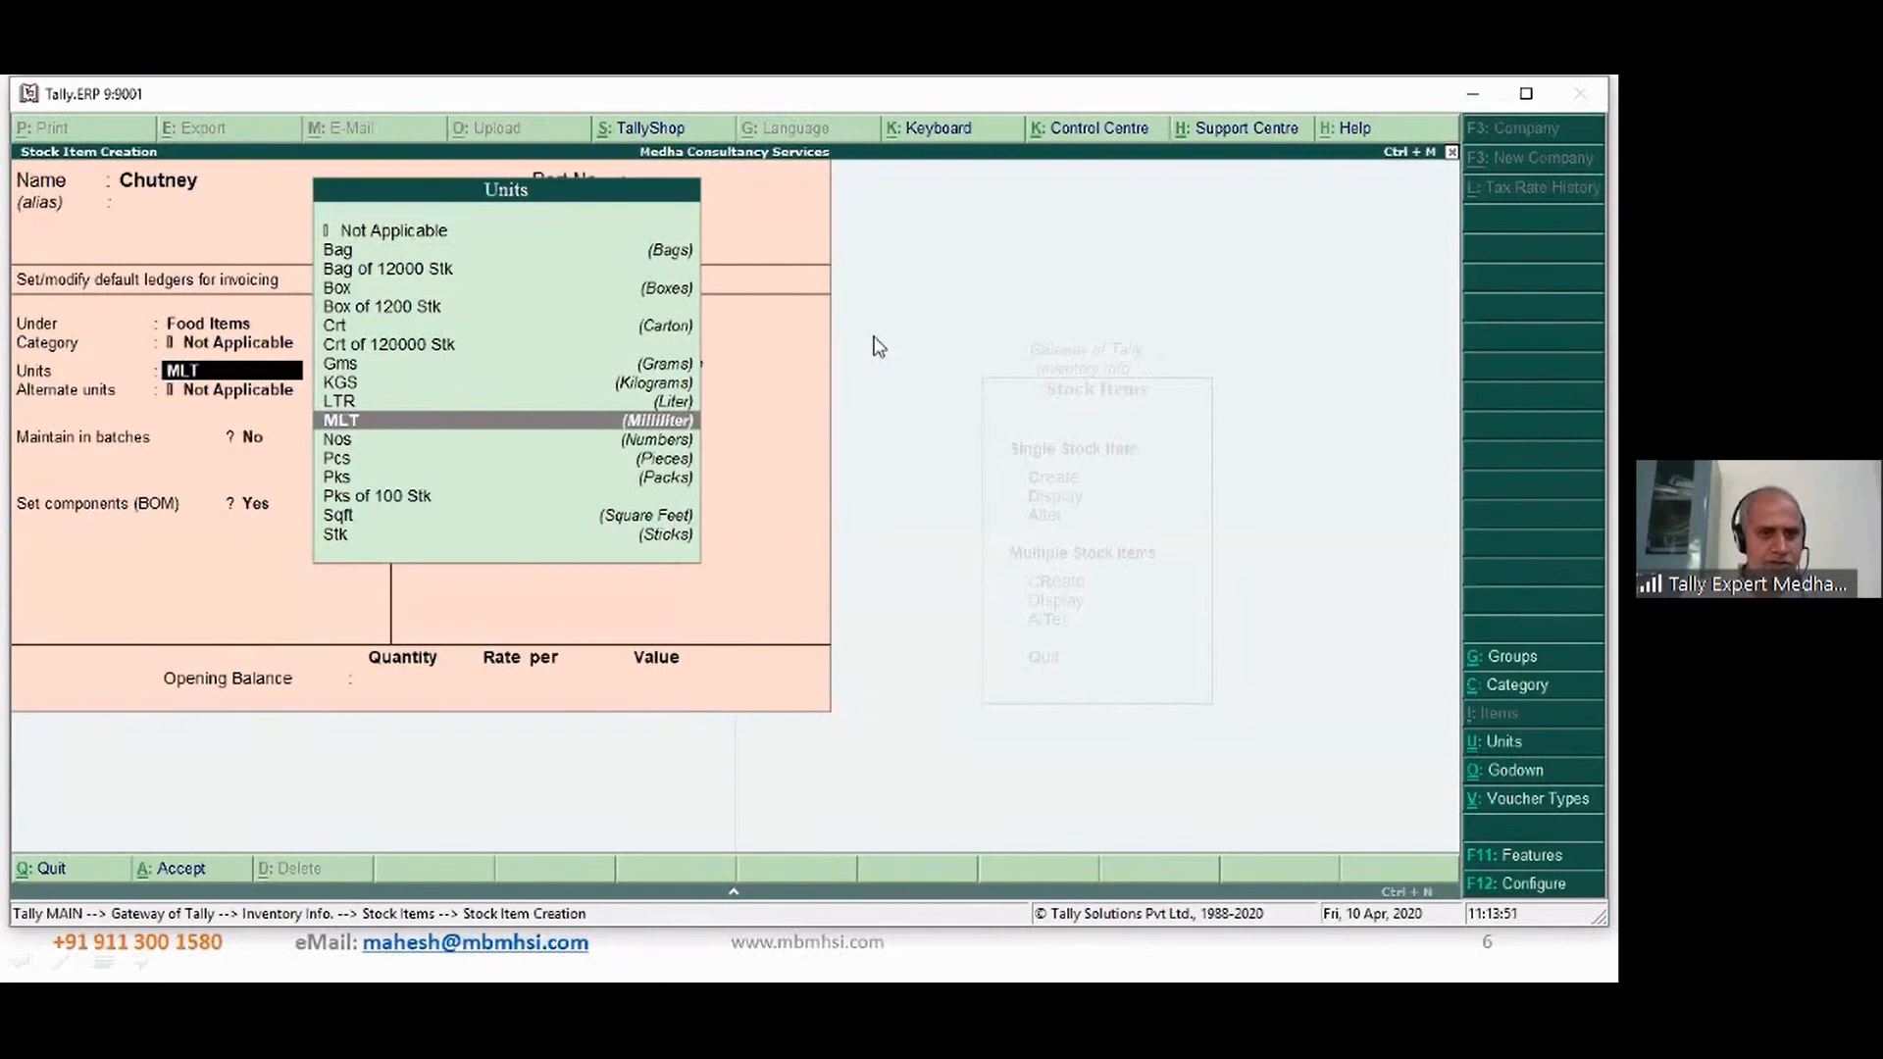
{"action": "key", "text": "Up"}
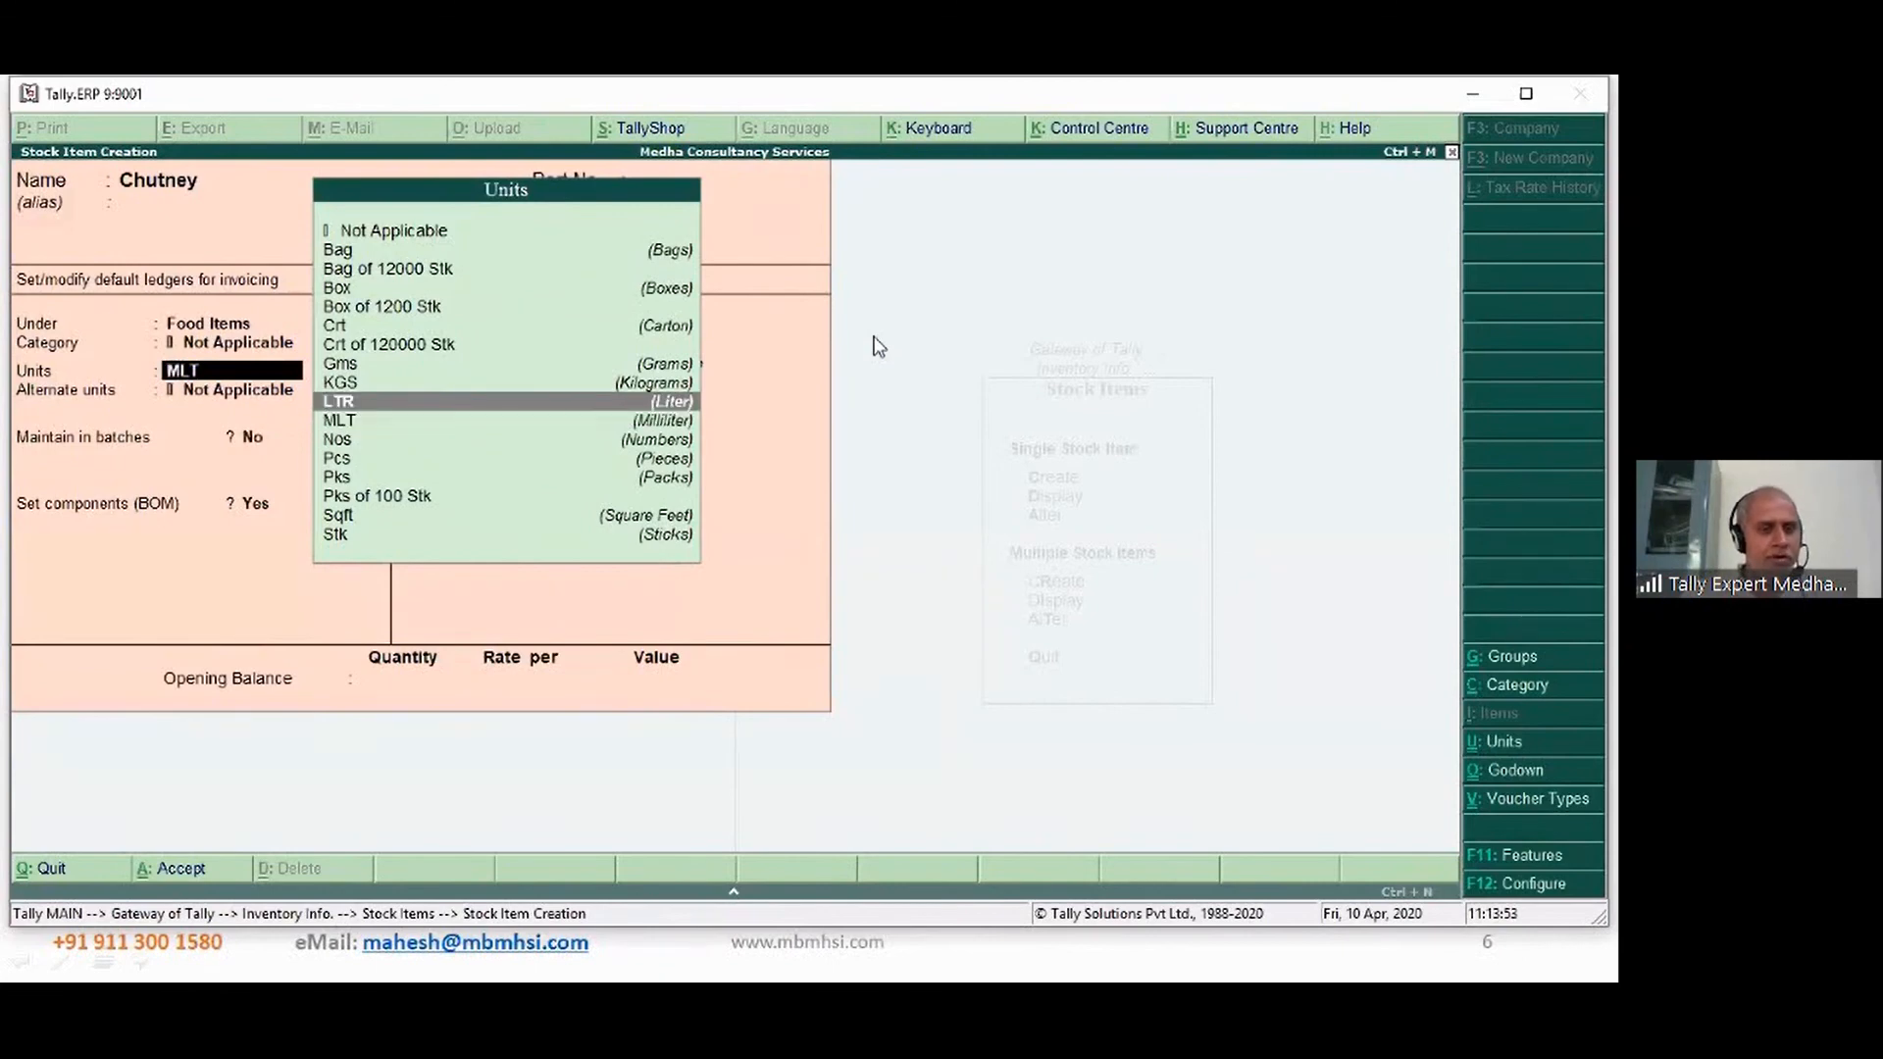
{"action": "key", "text": "Up"}
{"action": "key", "text": "Up"}
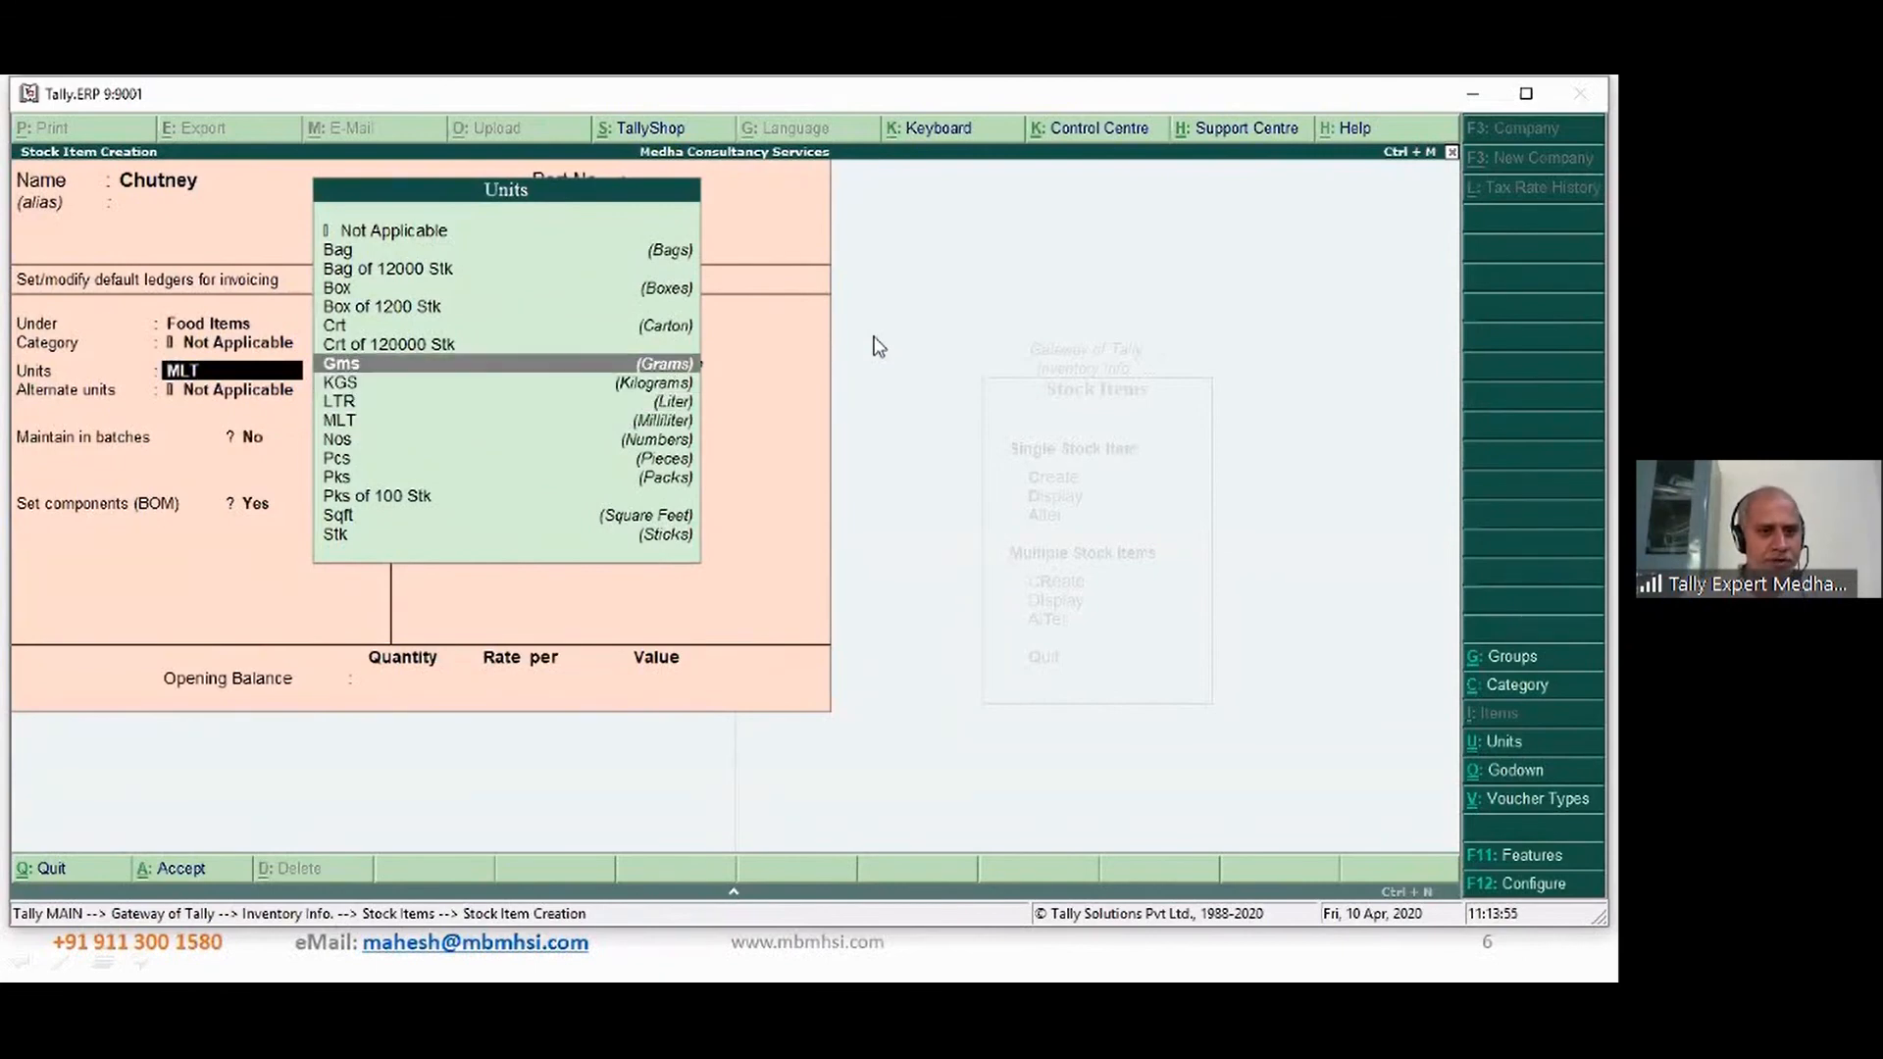
{"action": "key", "text": "Return"}
{"action": "key", "text": "Return"}
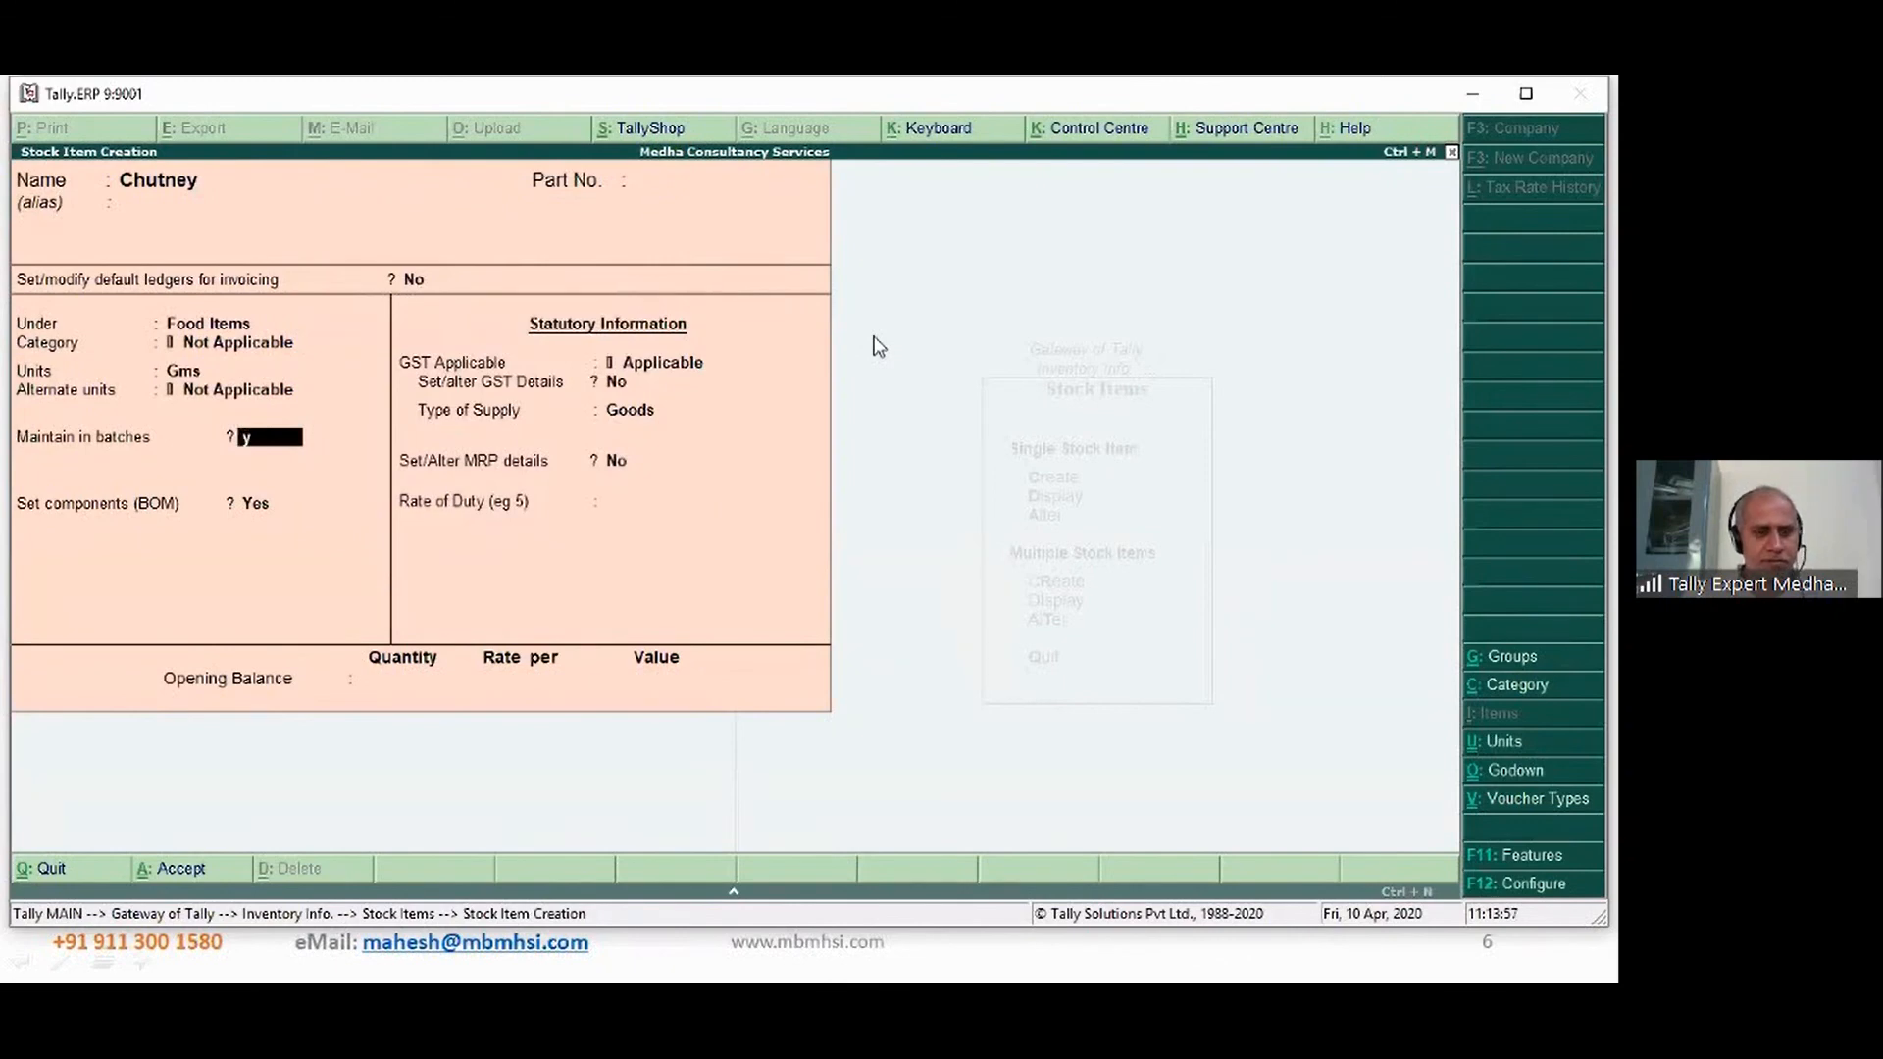
{"action": "key", "text": "y"}
{"action": "key", "text": "Up"}
{"action": "key", "text": "n"}
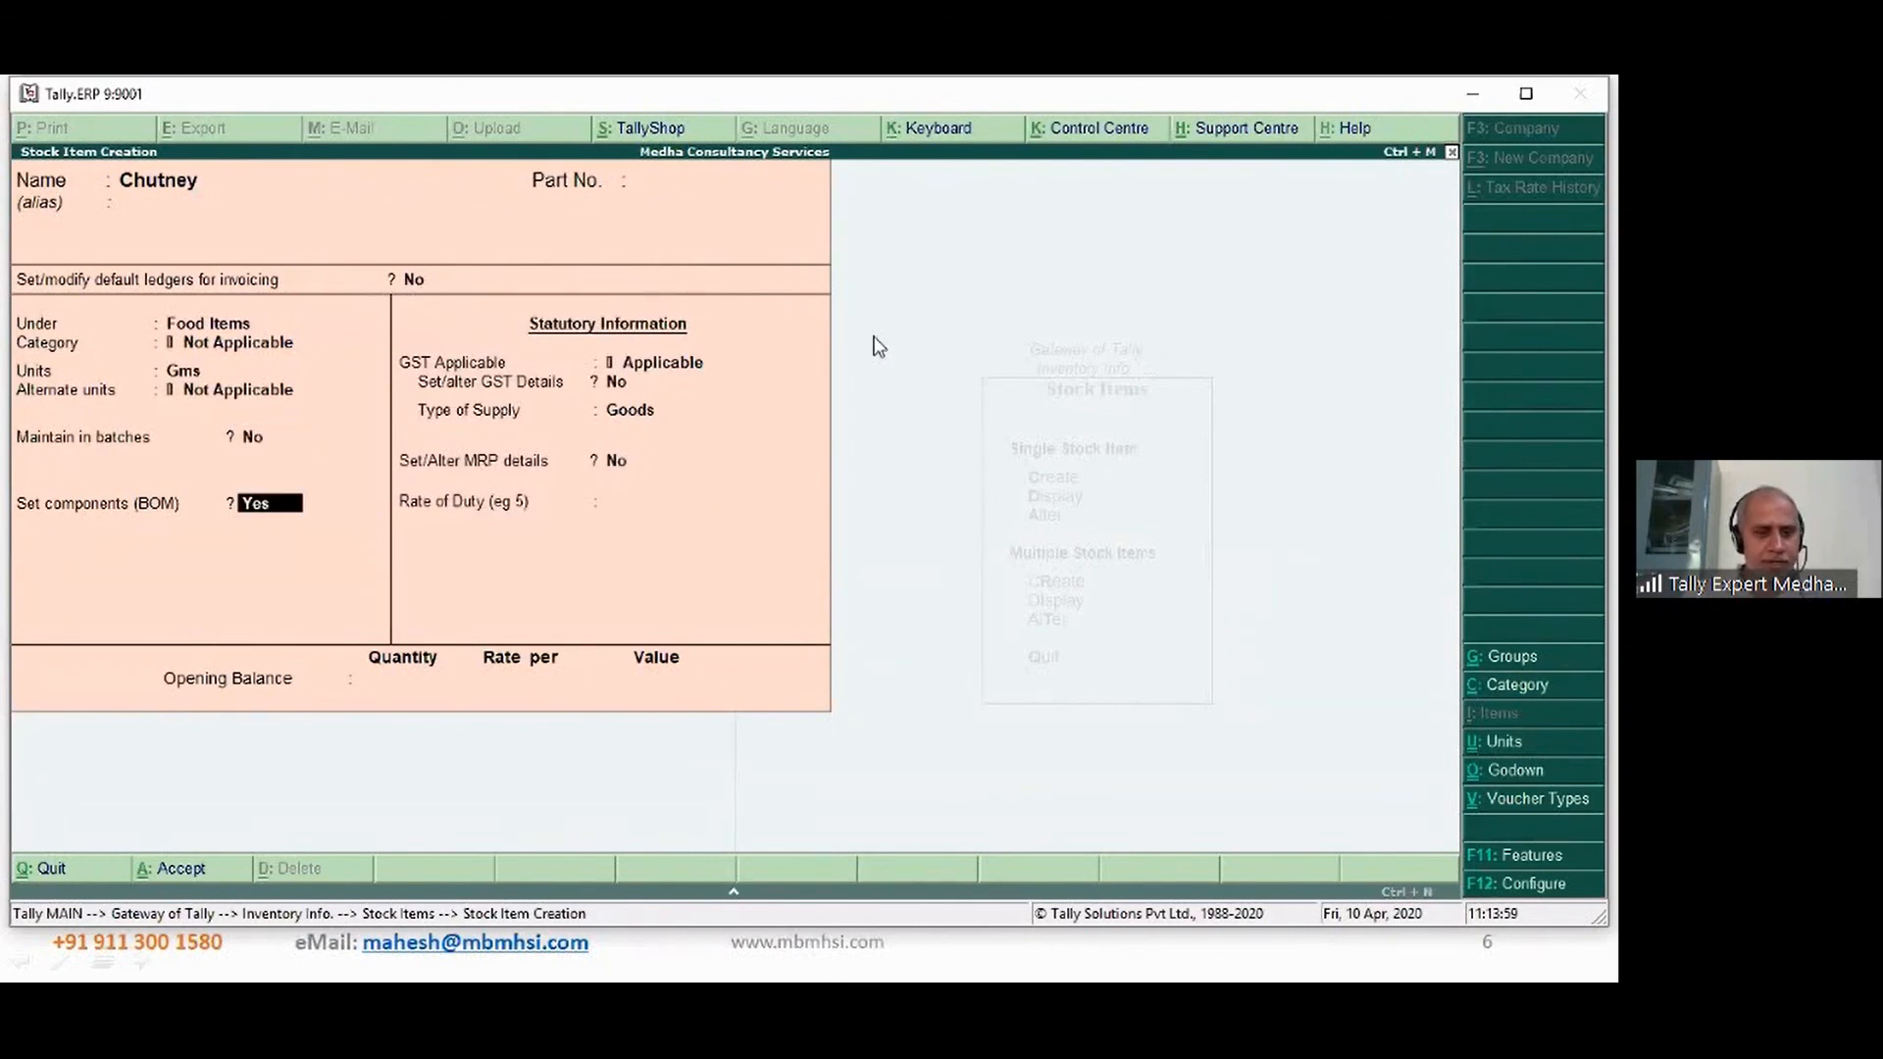
- Reopen Chutney's Fresh Chtney bill of materials and set its unit of manufacture to 1,000 Gms
{"action": "key", "text": "Return"}
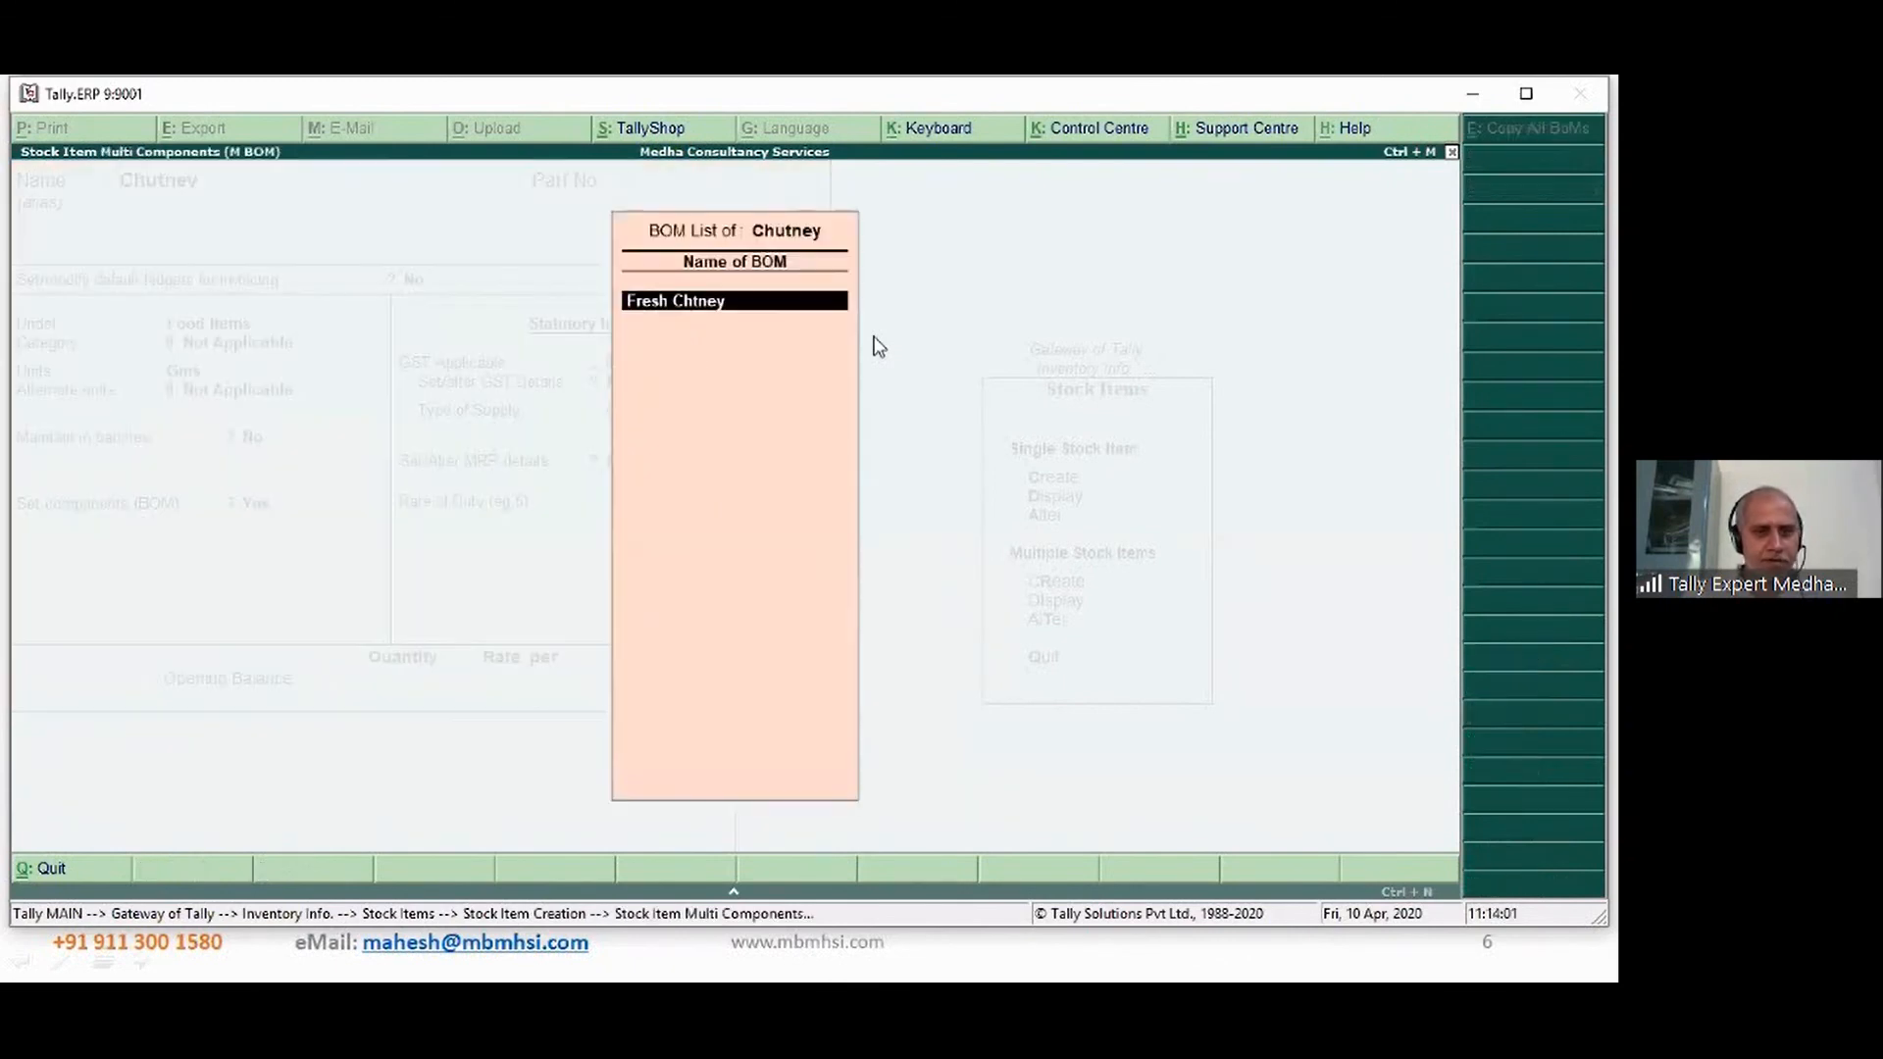
{"action": "key", "text": "Return"}
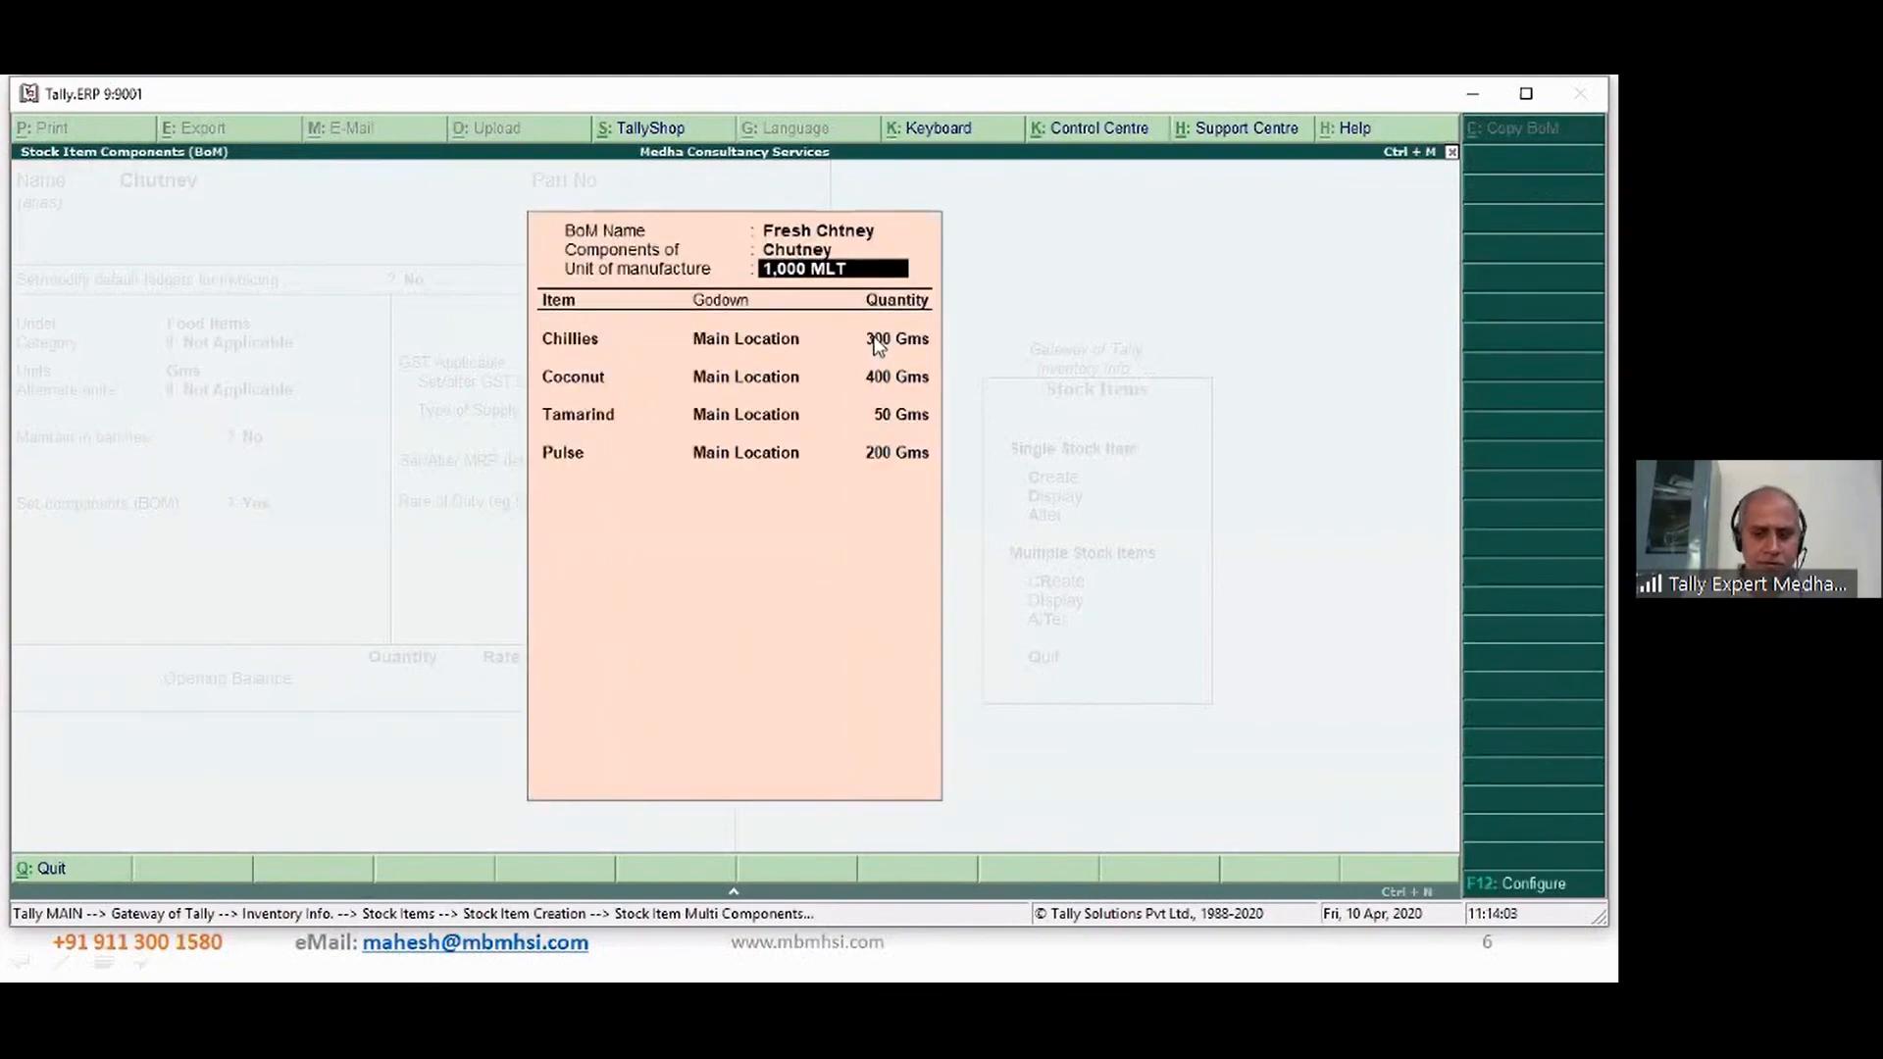
{"action": "key", "text": "BackSpace"}
{"action": "key", "text": "BackSpace"}
{"action": "key", "text": "BackSpace"}
{"action": "type", "text": "GMS"}
{"action": "key", "text": "Return"}
- Keep the four existing components and add 100 MLT of Fresh Water from Main Location to the Fresh Chtney bill of materials
{"action": "key", "text": "Return"}
{"action": "key", "text": "Return"}
{"action": "key", "text": "Return"}
{"action": "key", "text": "Return"}
{"action": "key", "text": "Return"}
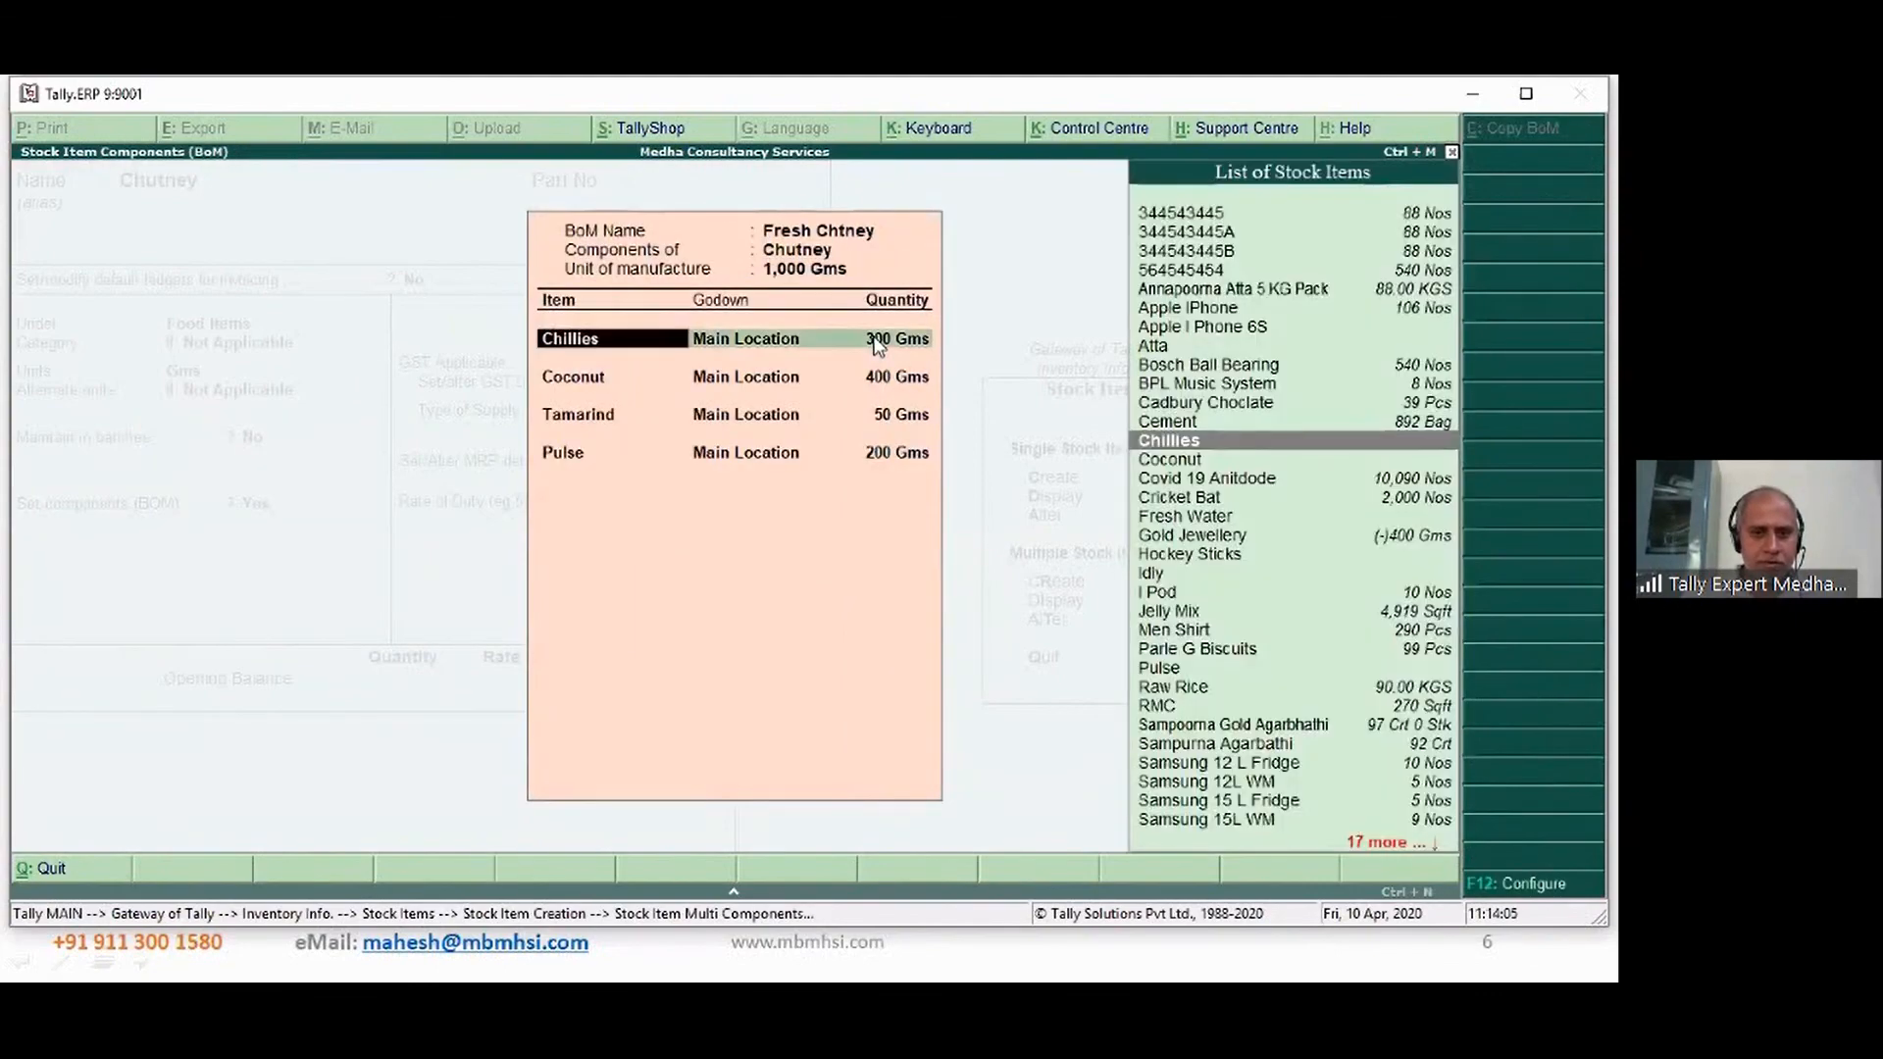
{"action": "key", "text": "Return"}
{"action": "key", "text": "Return"}
{"action": "key", "text": "Return"}
{"action": "key", "text": "Return"}
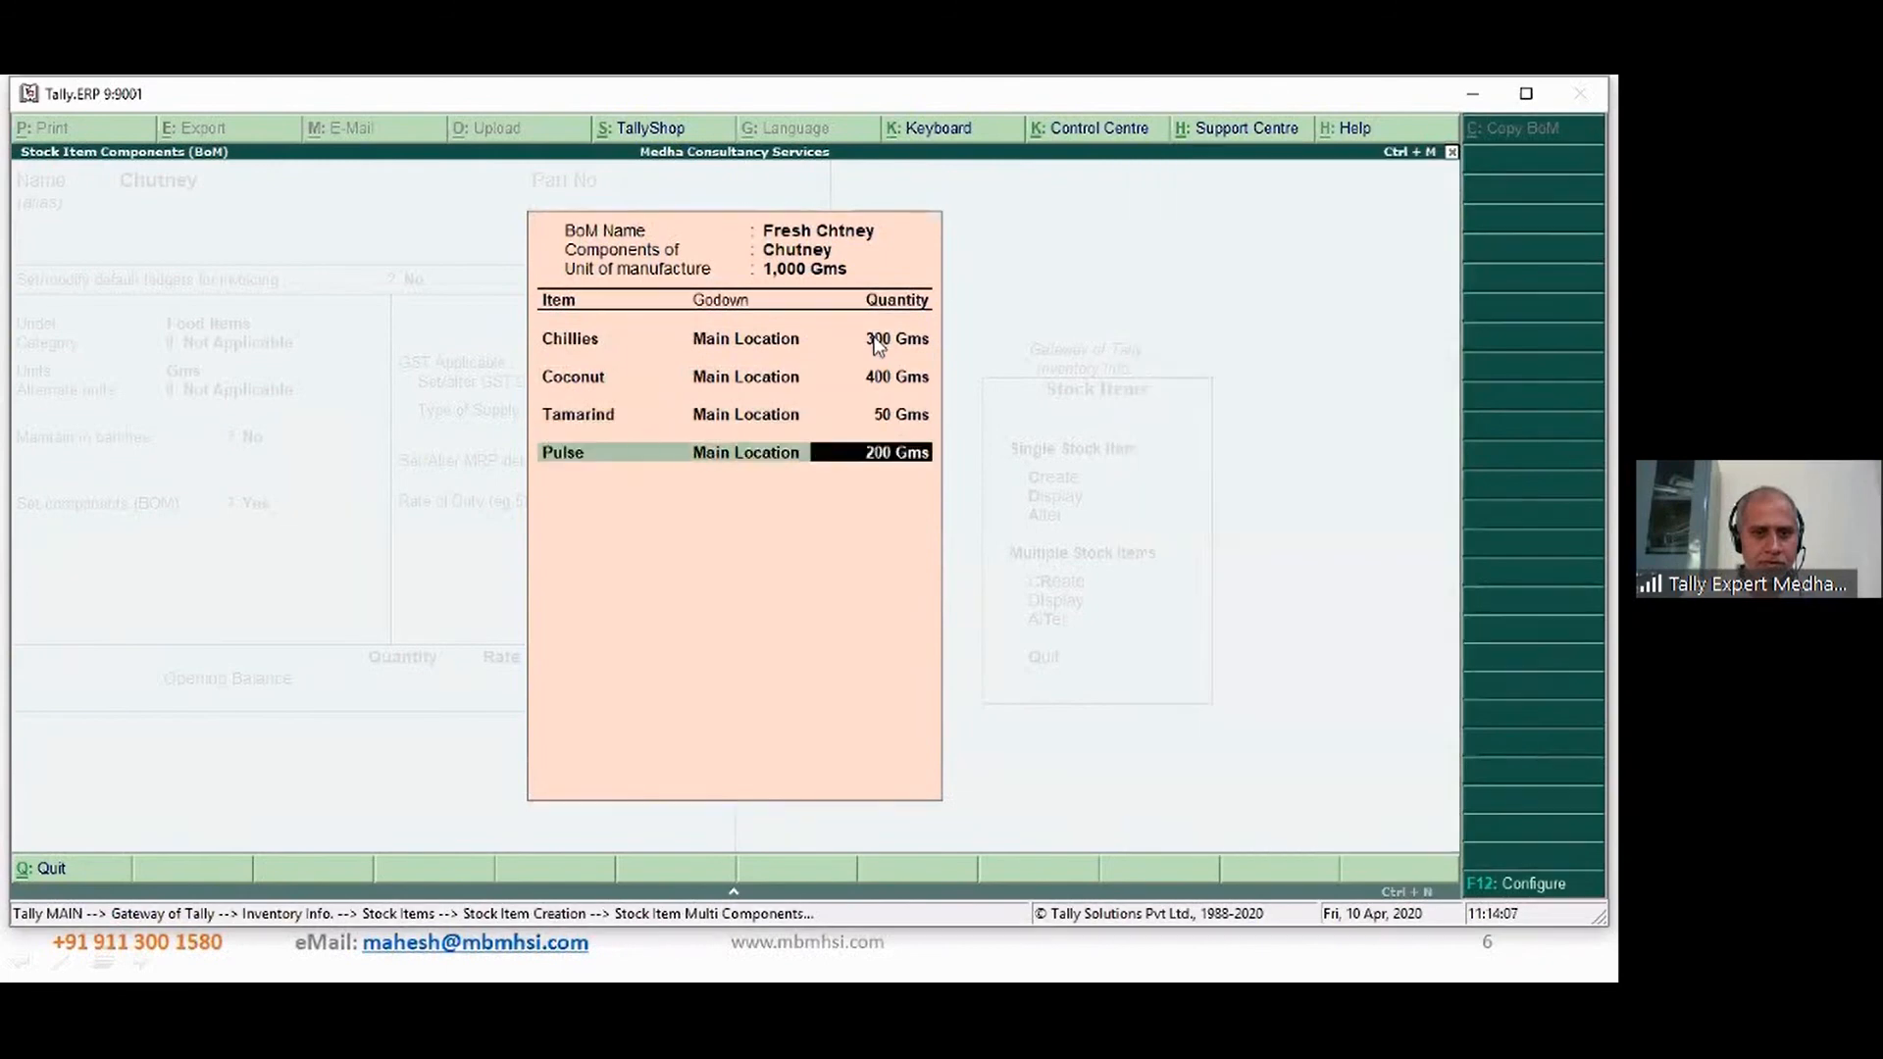
{"action": "type", "text": "2"}
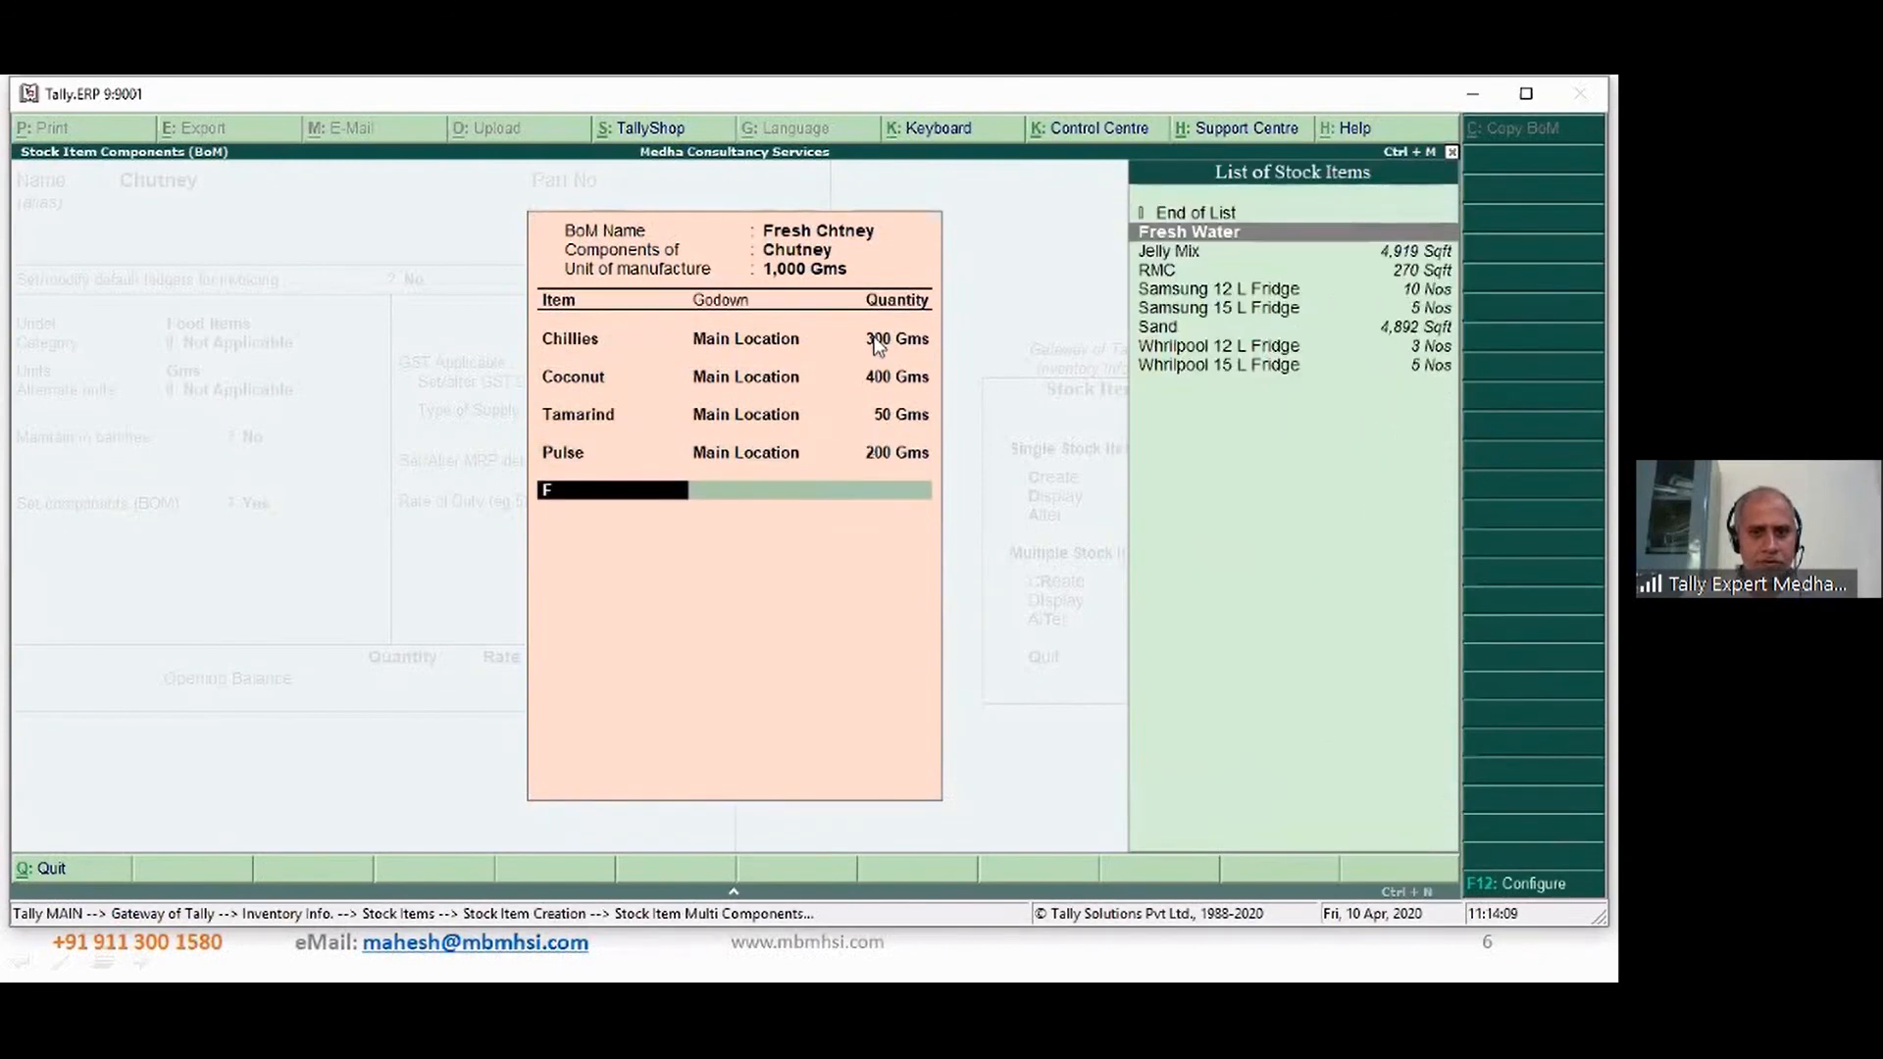
{"action": "key", "text": "Return"}
{"action": "type", "text": "ma"}
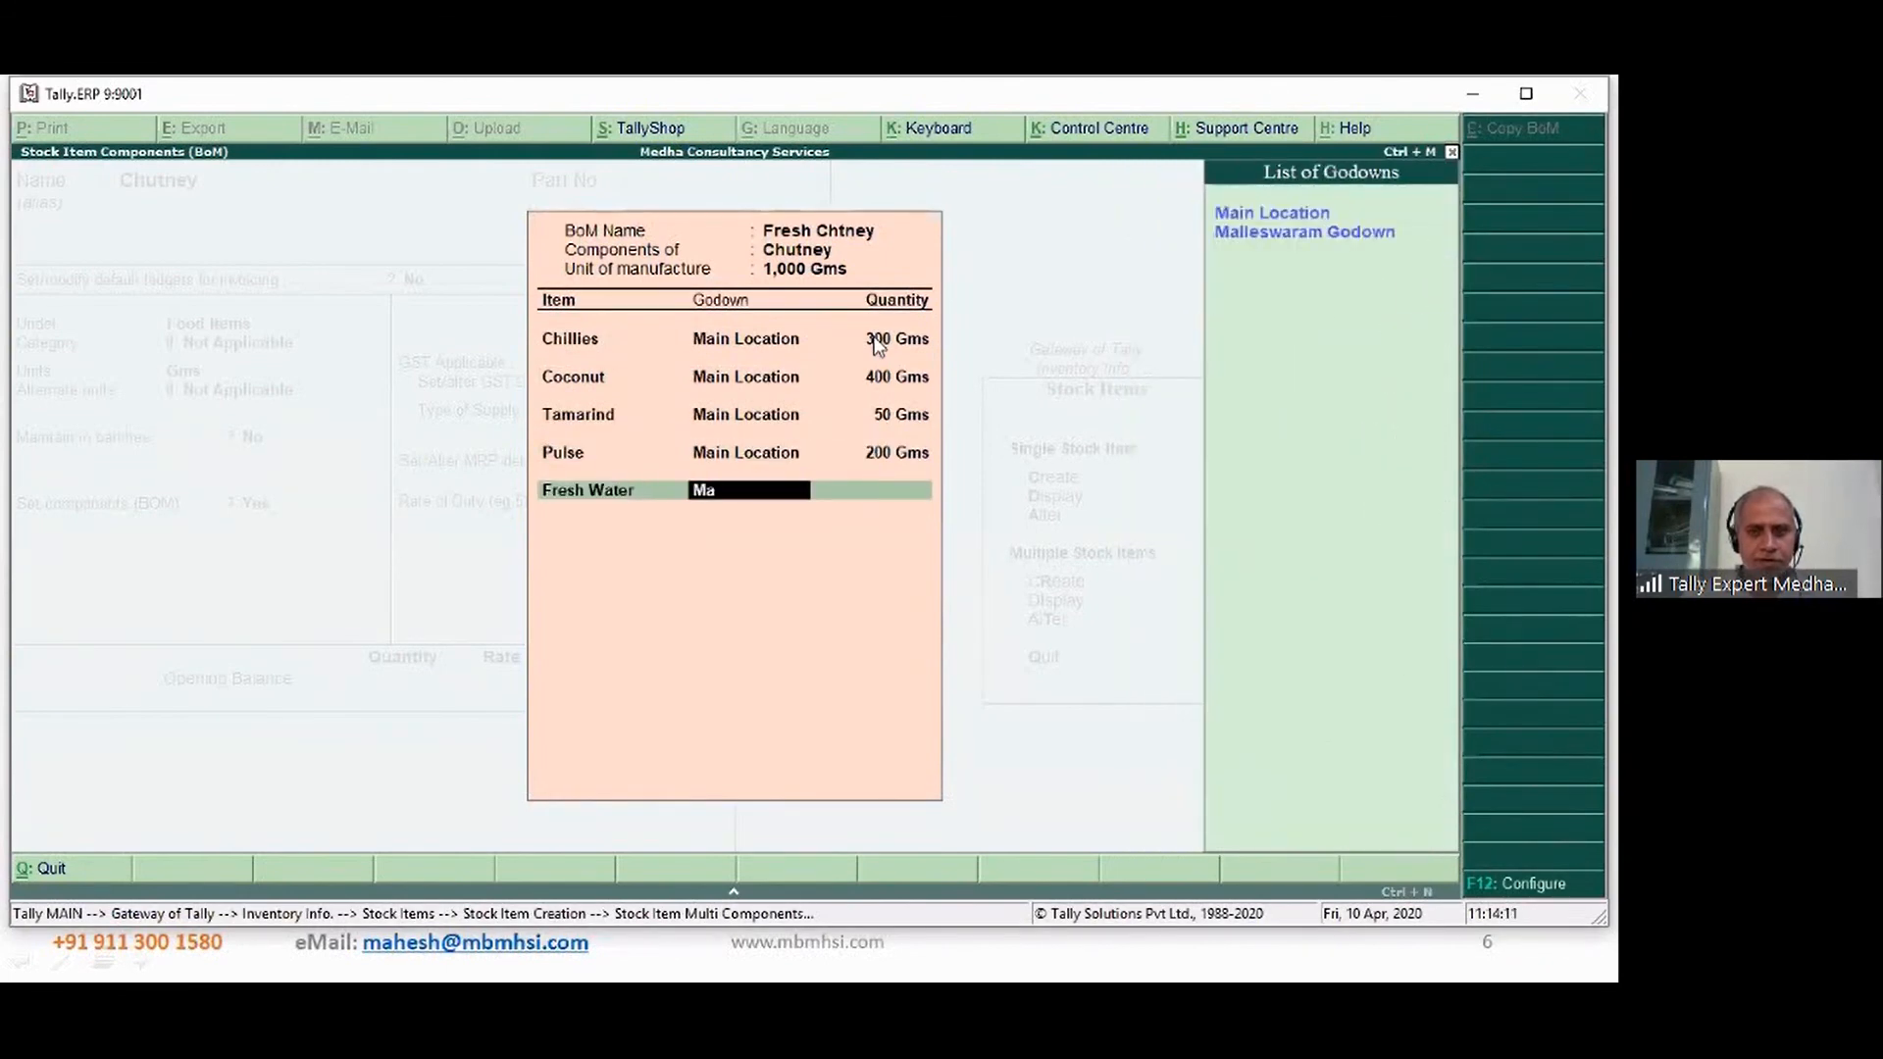
{"action": "key", "text": "Return"}
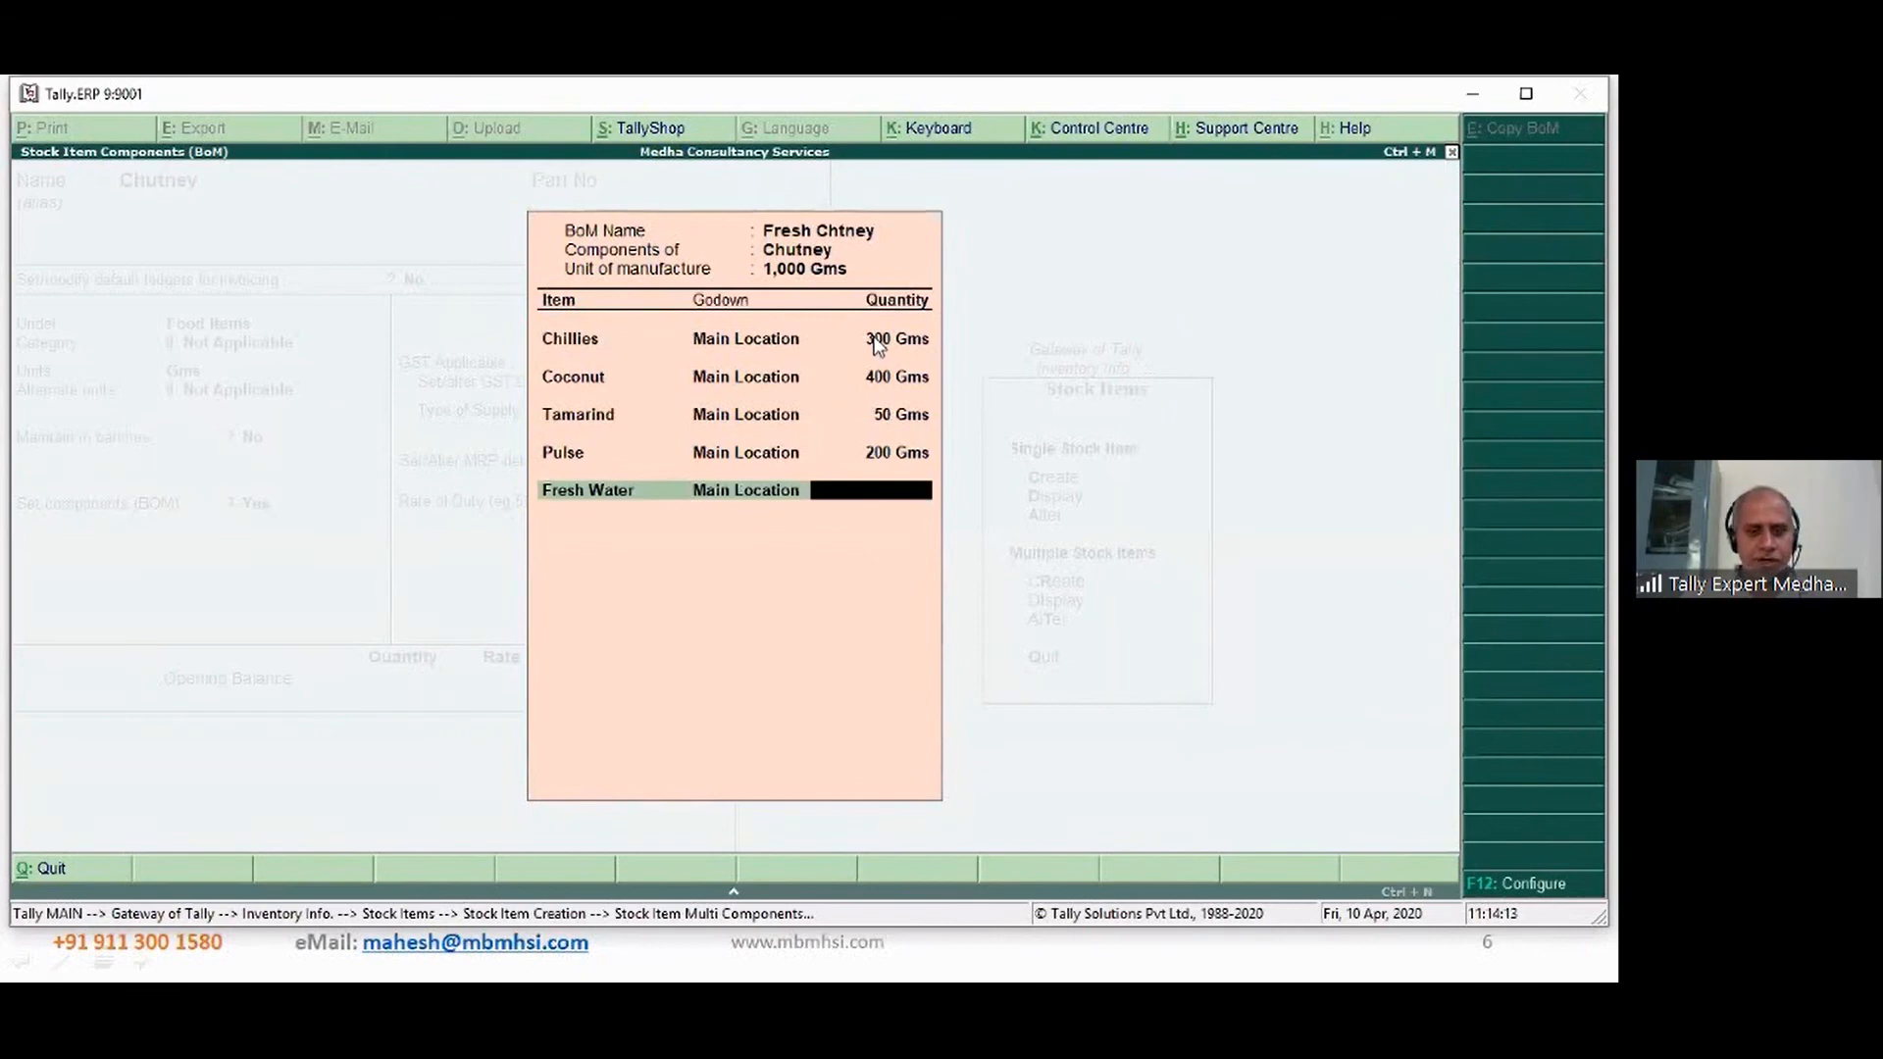
{"action": "type", "text": "100"}
{"action": "key", "text": "Return"}
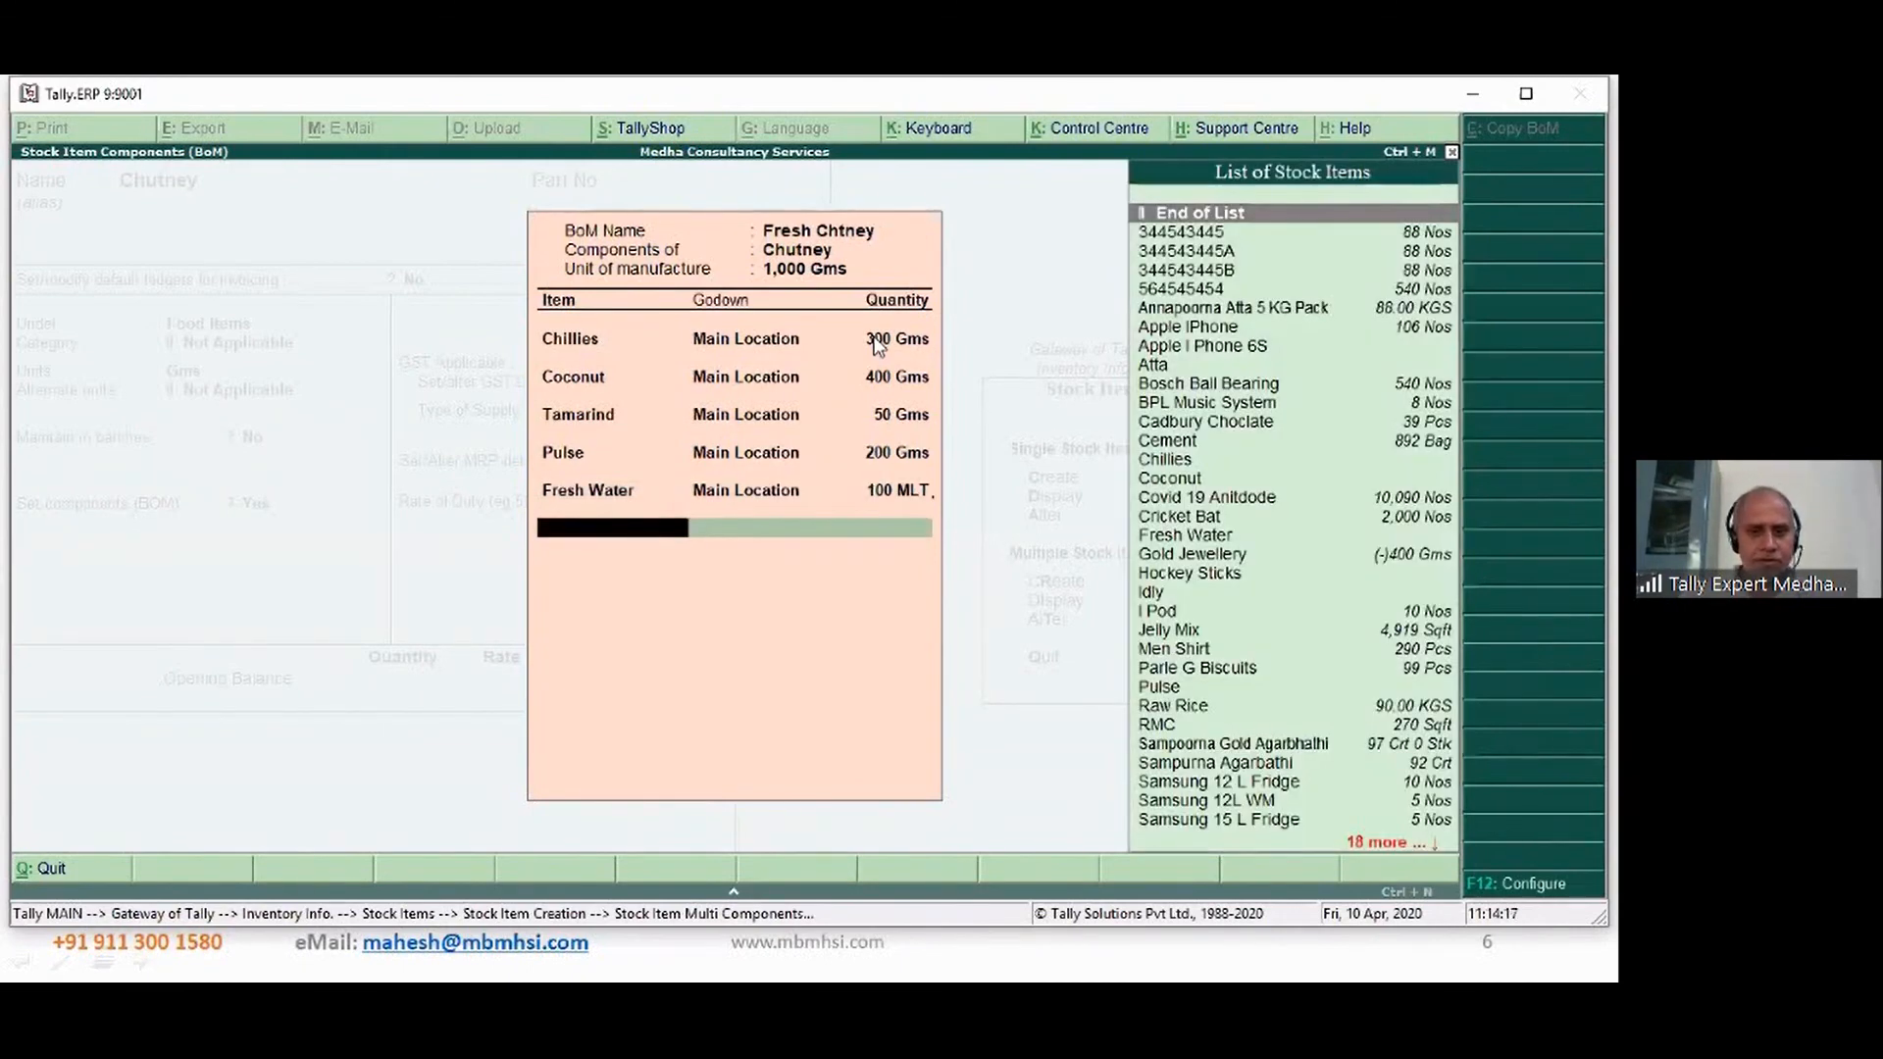
- Finish the Fresh Chtney component list and save the Chutney stock item
{"action": "key", "text": "Return"}
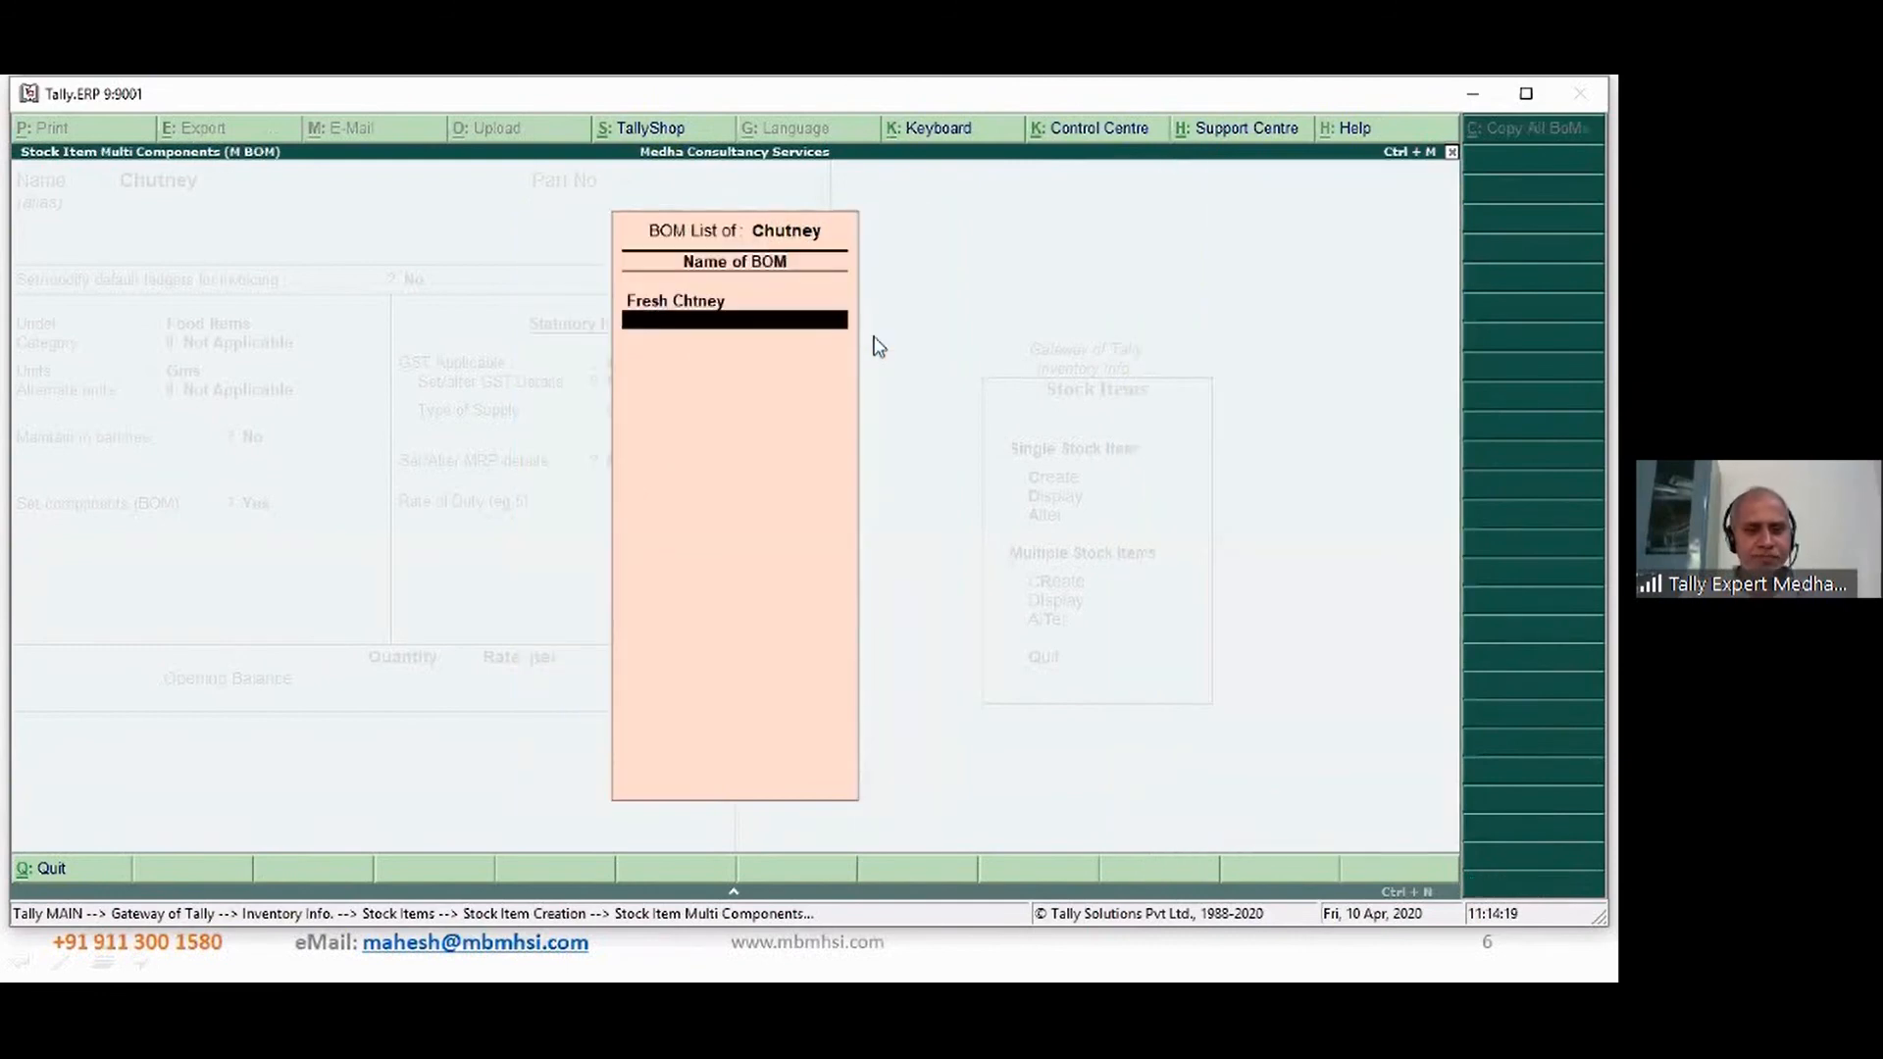
{"action": "key", "text": "Return"}
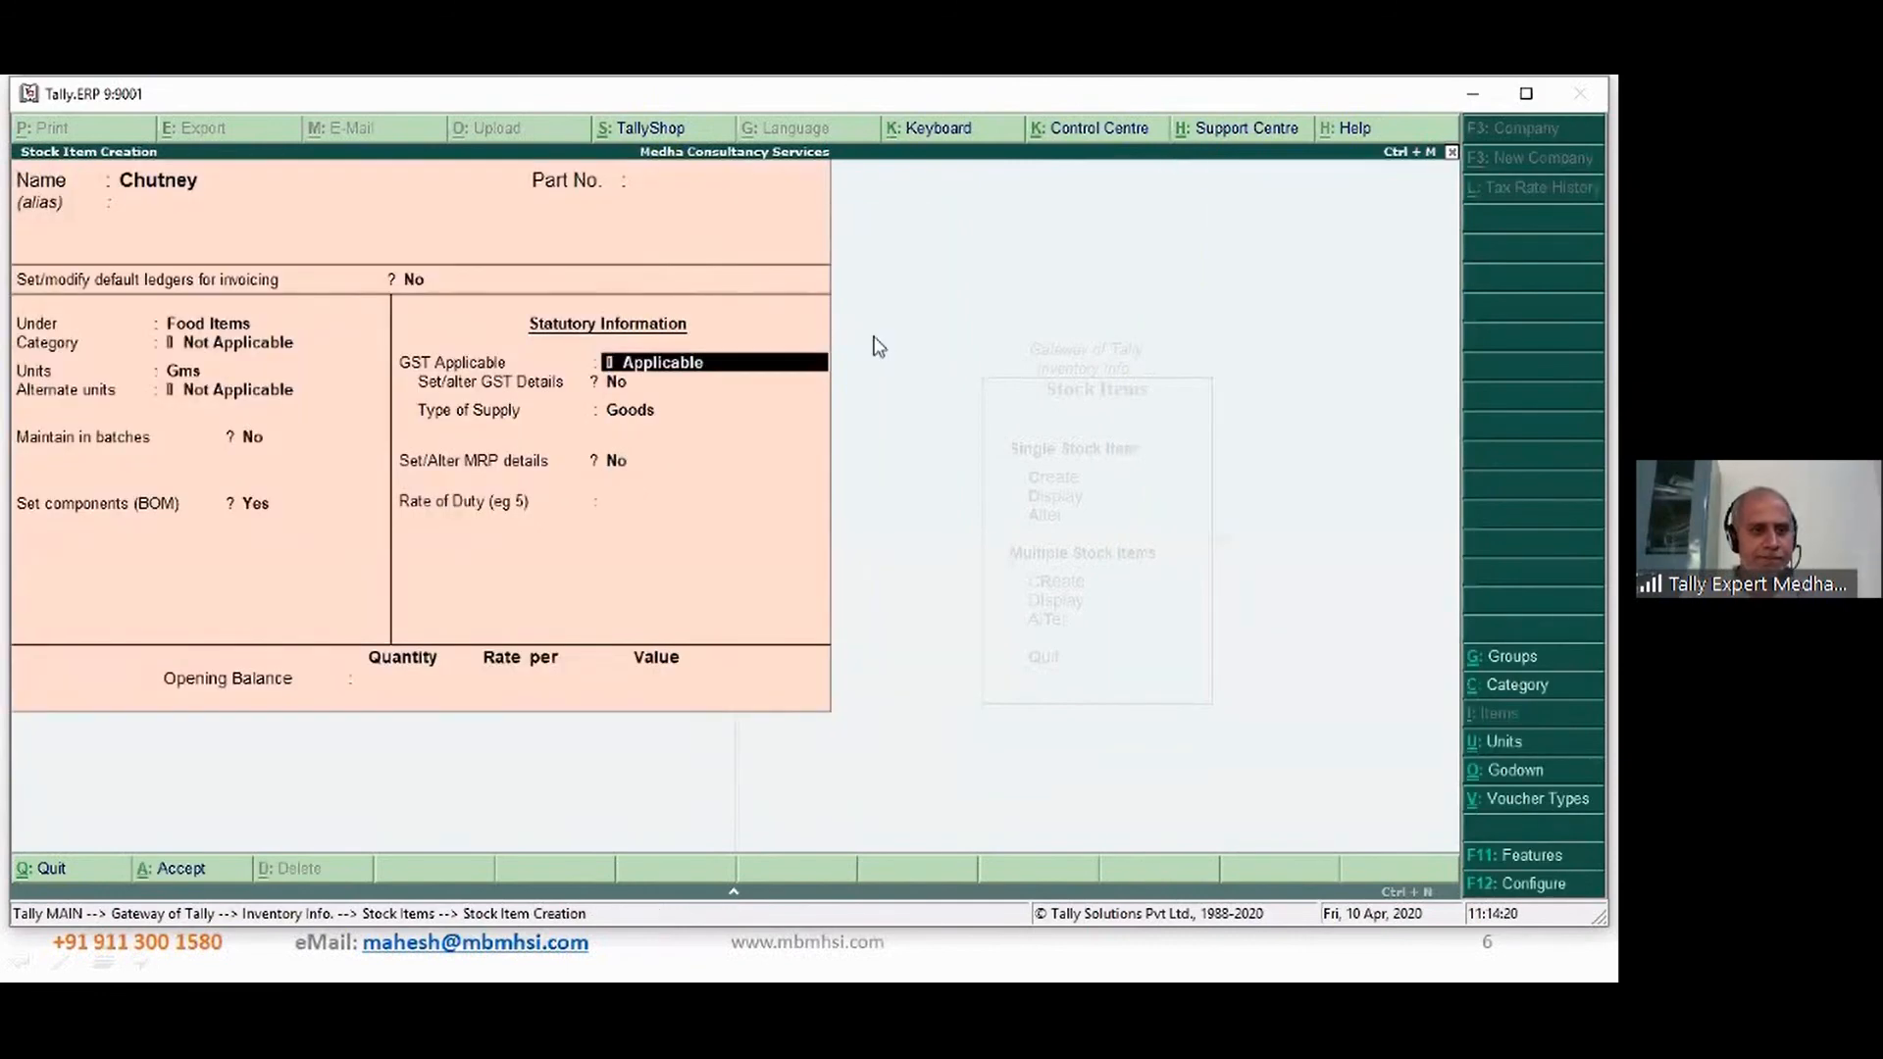
{"action": "key", "text": "ctrl+a"}
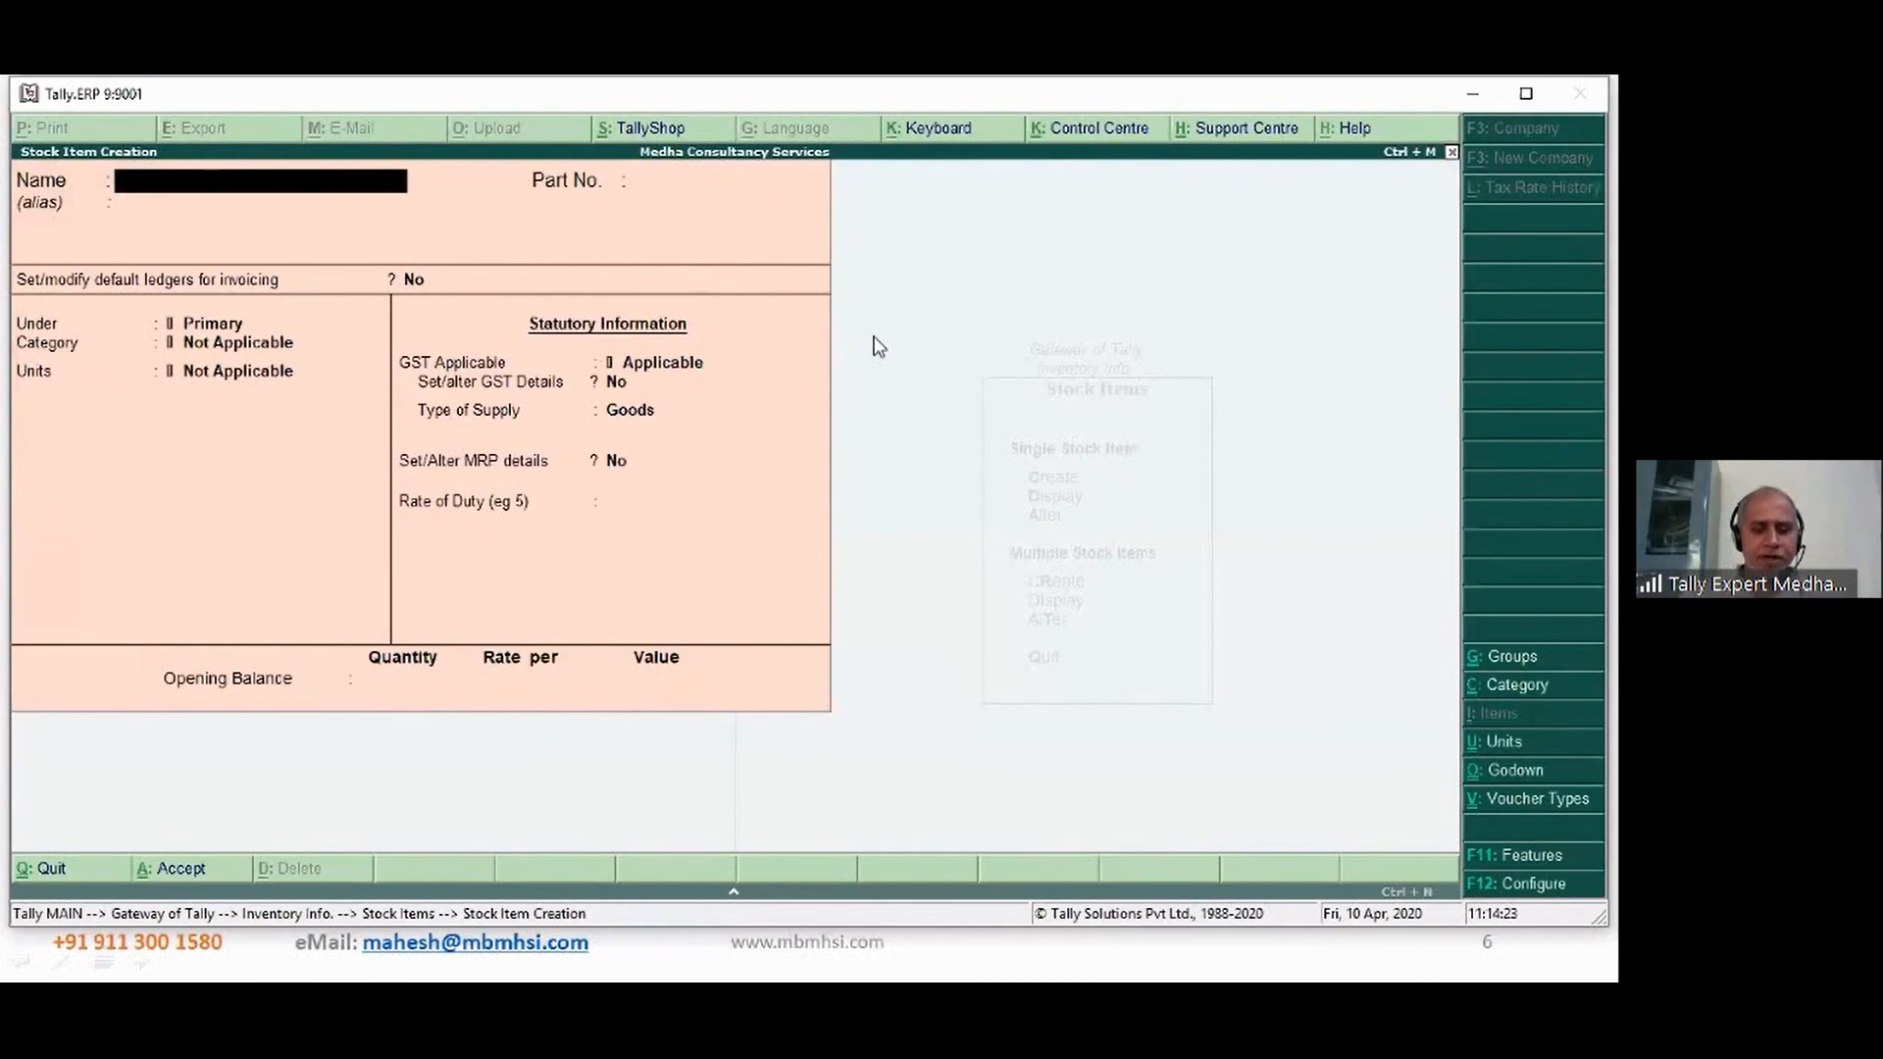
- Start a new stock item named Aluminum Foil, leaving its alias and part number blank
{"action": "type", "text": "A"}
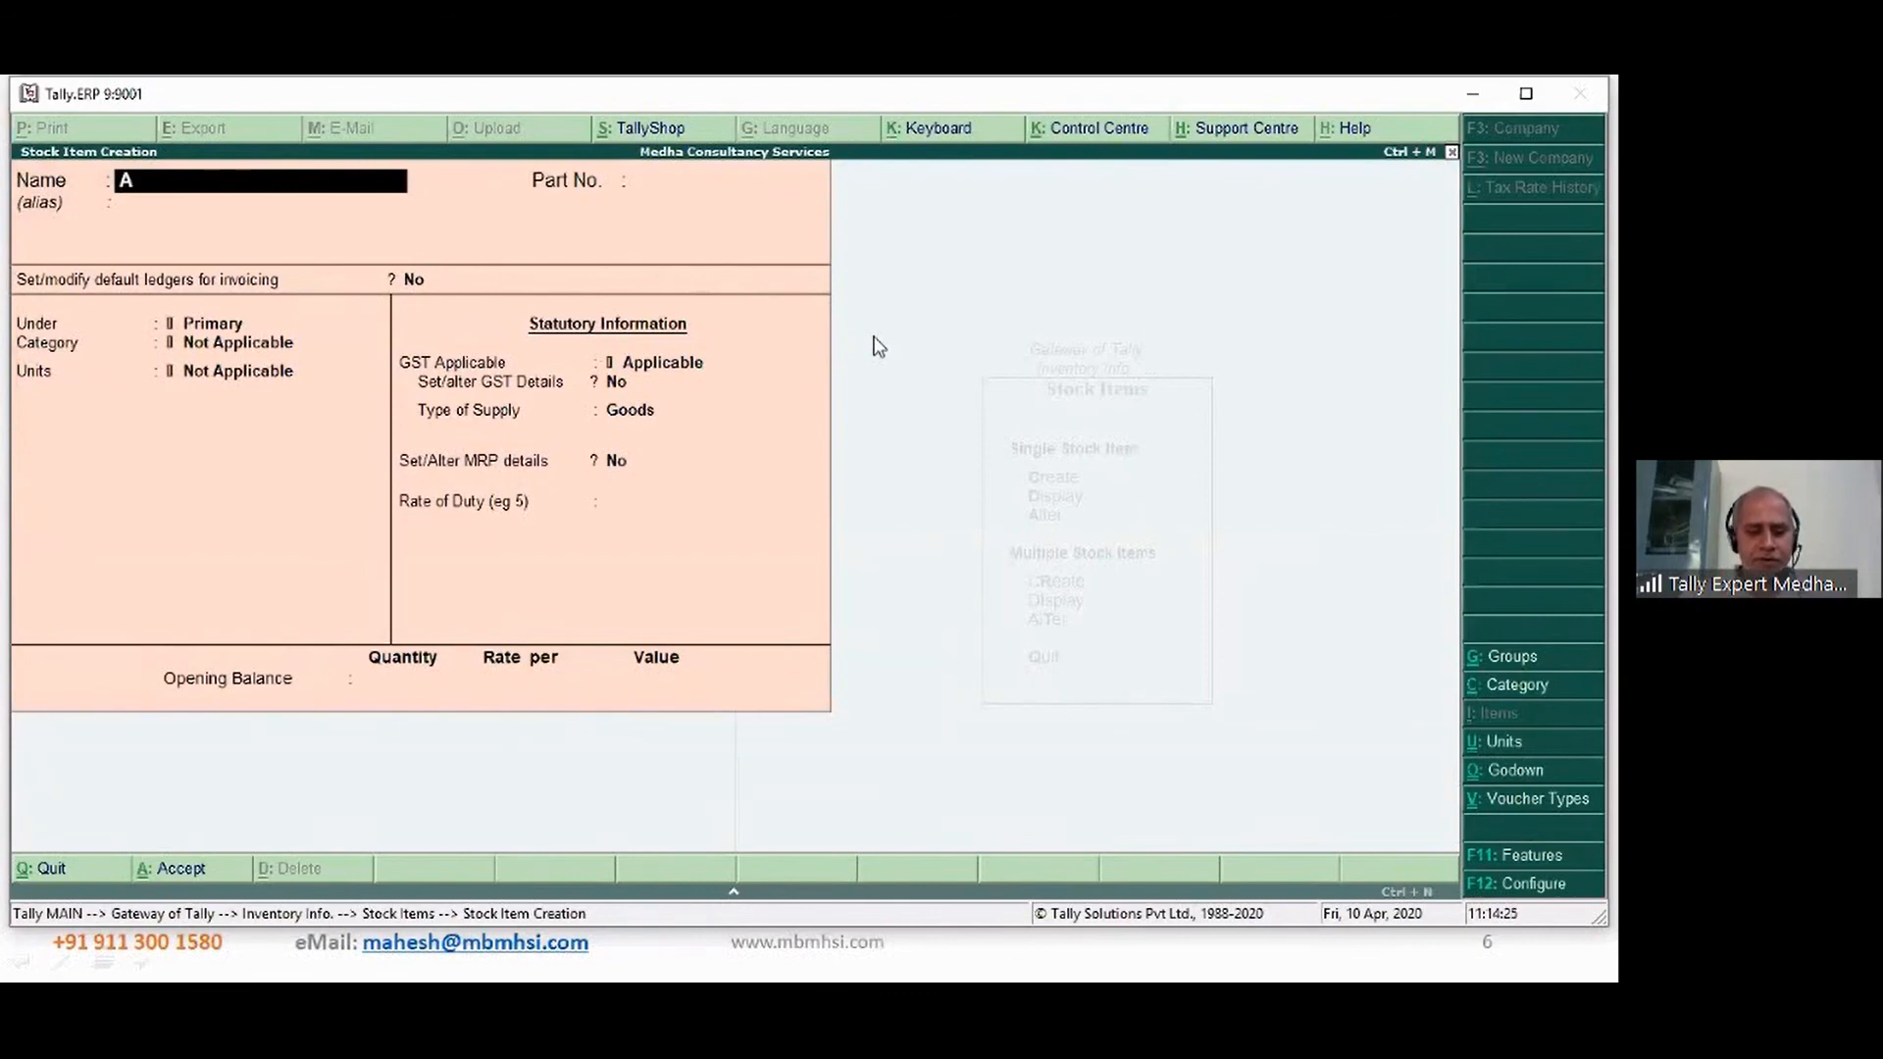
{"action": "type", "text": "luminum f"}
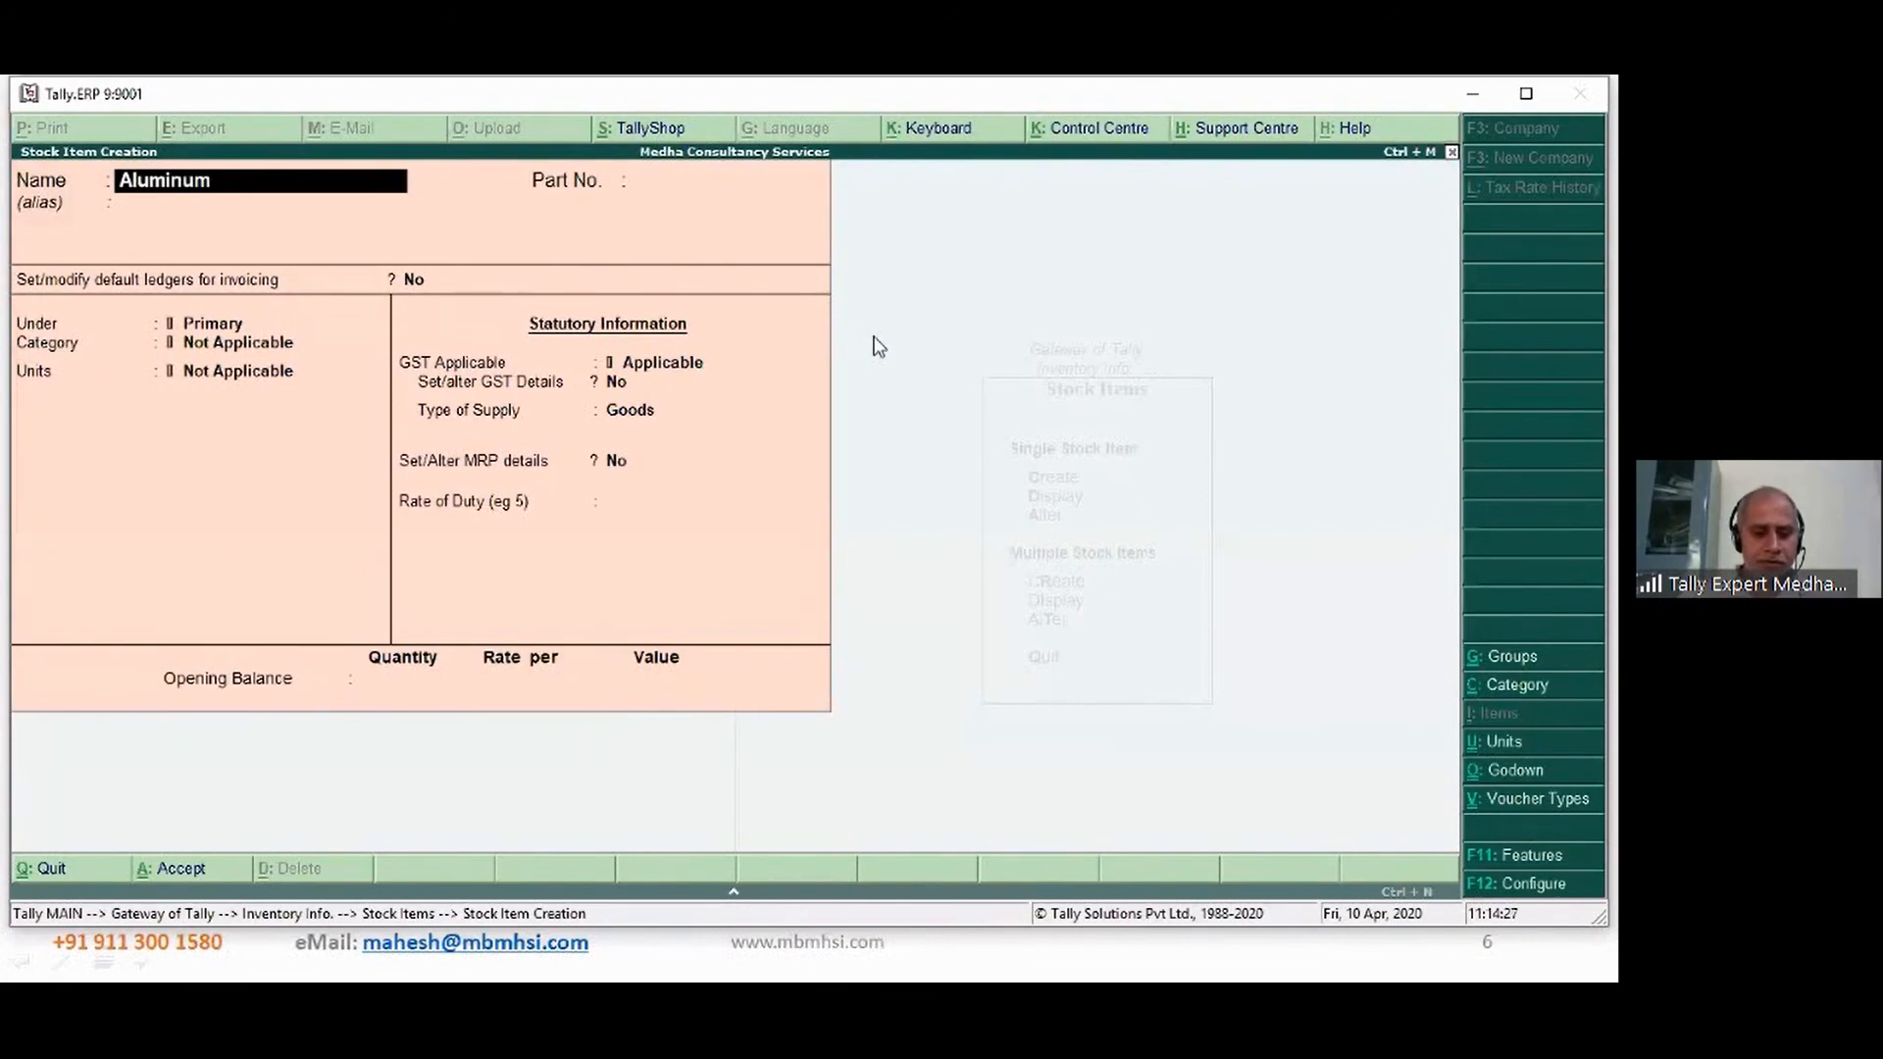
{"action": "key", "text": "BackSpace"}
{"action": "type", "text": "Foi"}
{"action": "key", "text": "Return"}
{"action": "key", "text": "Return"}
{"action": "key", "text": "Return"}
{"action": "key", "text": "Return"}
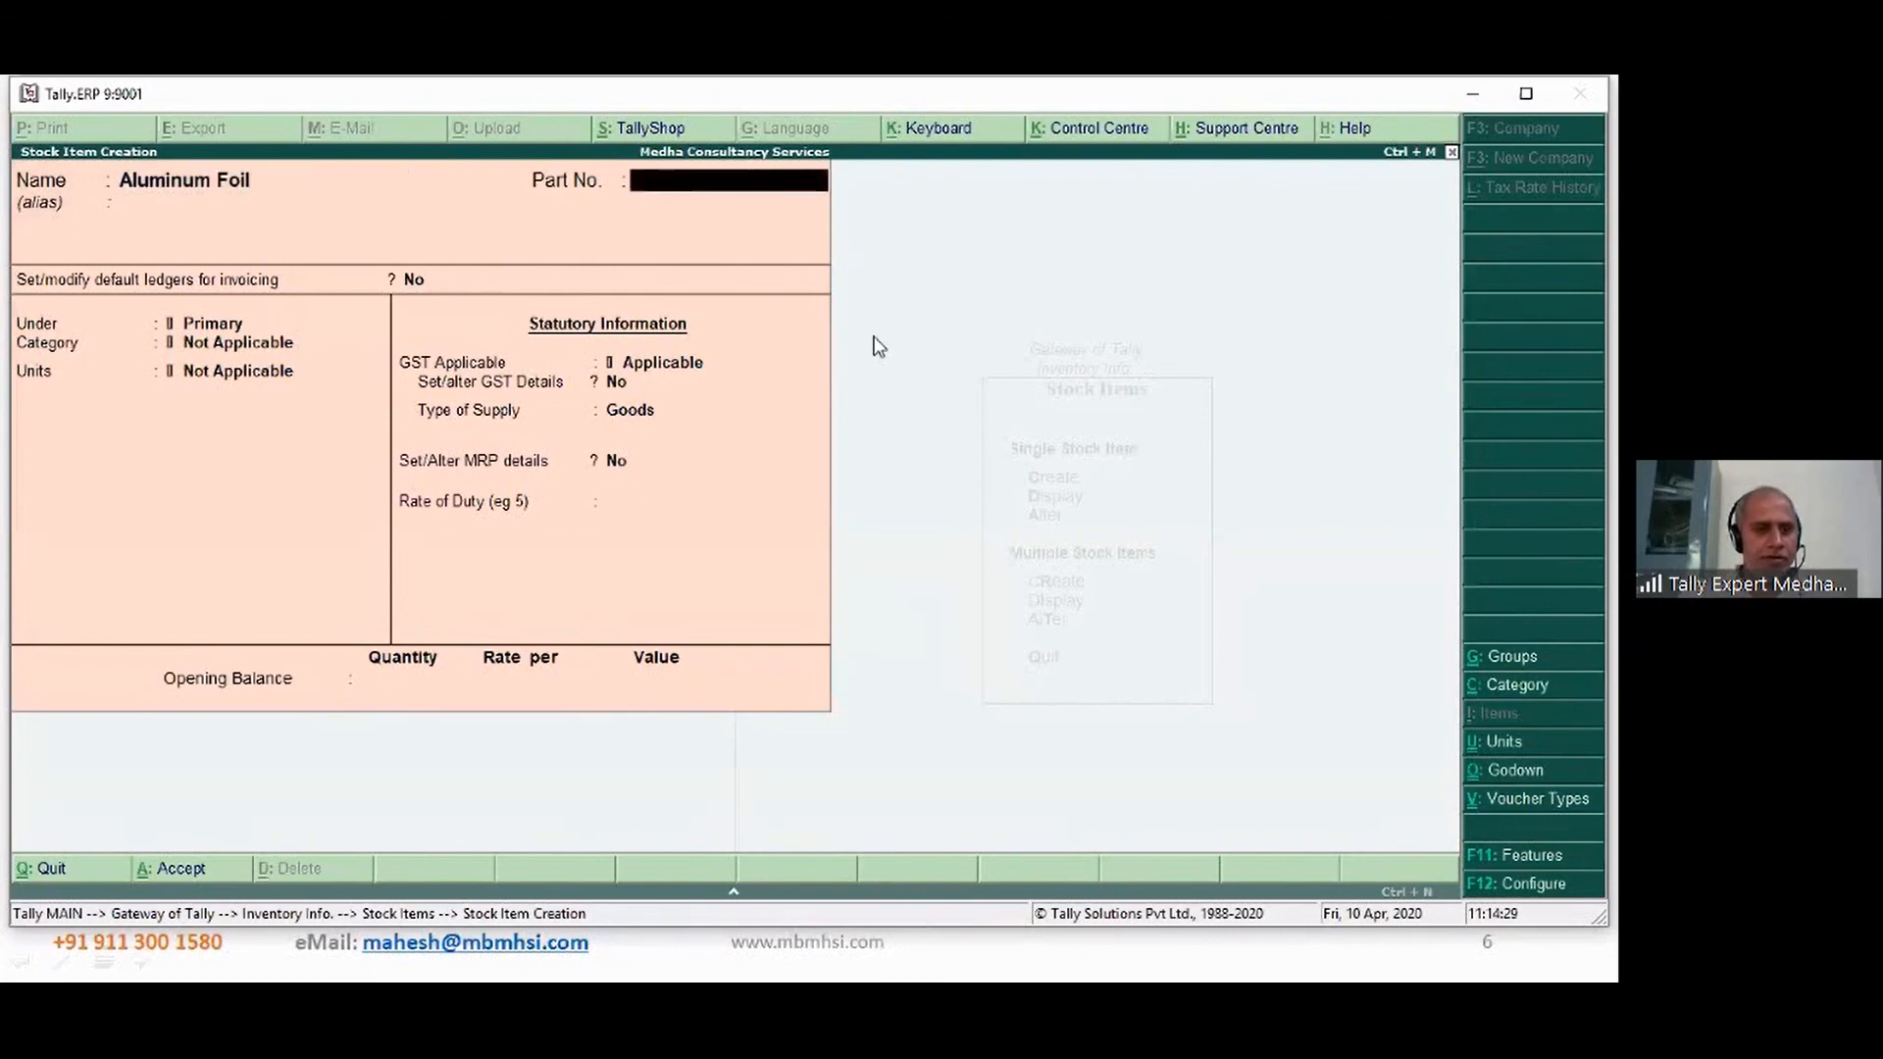
- Create a stock group named Packing Materials under Primary with the default settings, and use it as Aluminum Foil's group
{"action": "key", "text": "Down"}
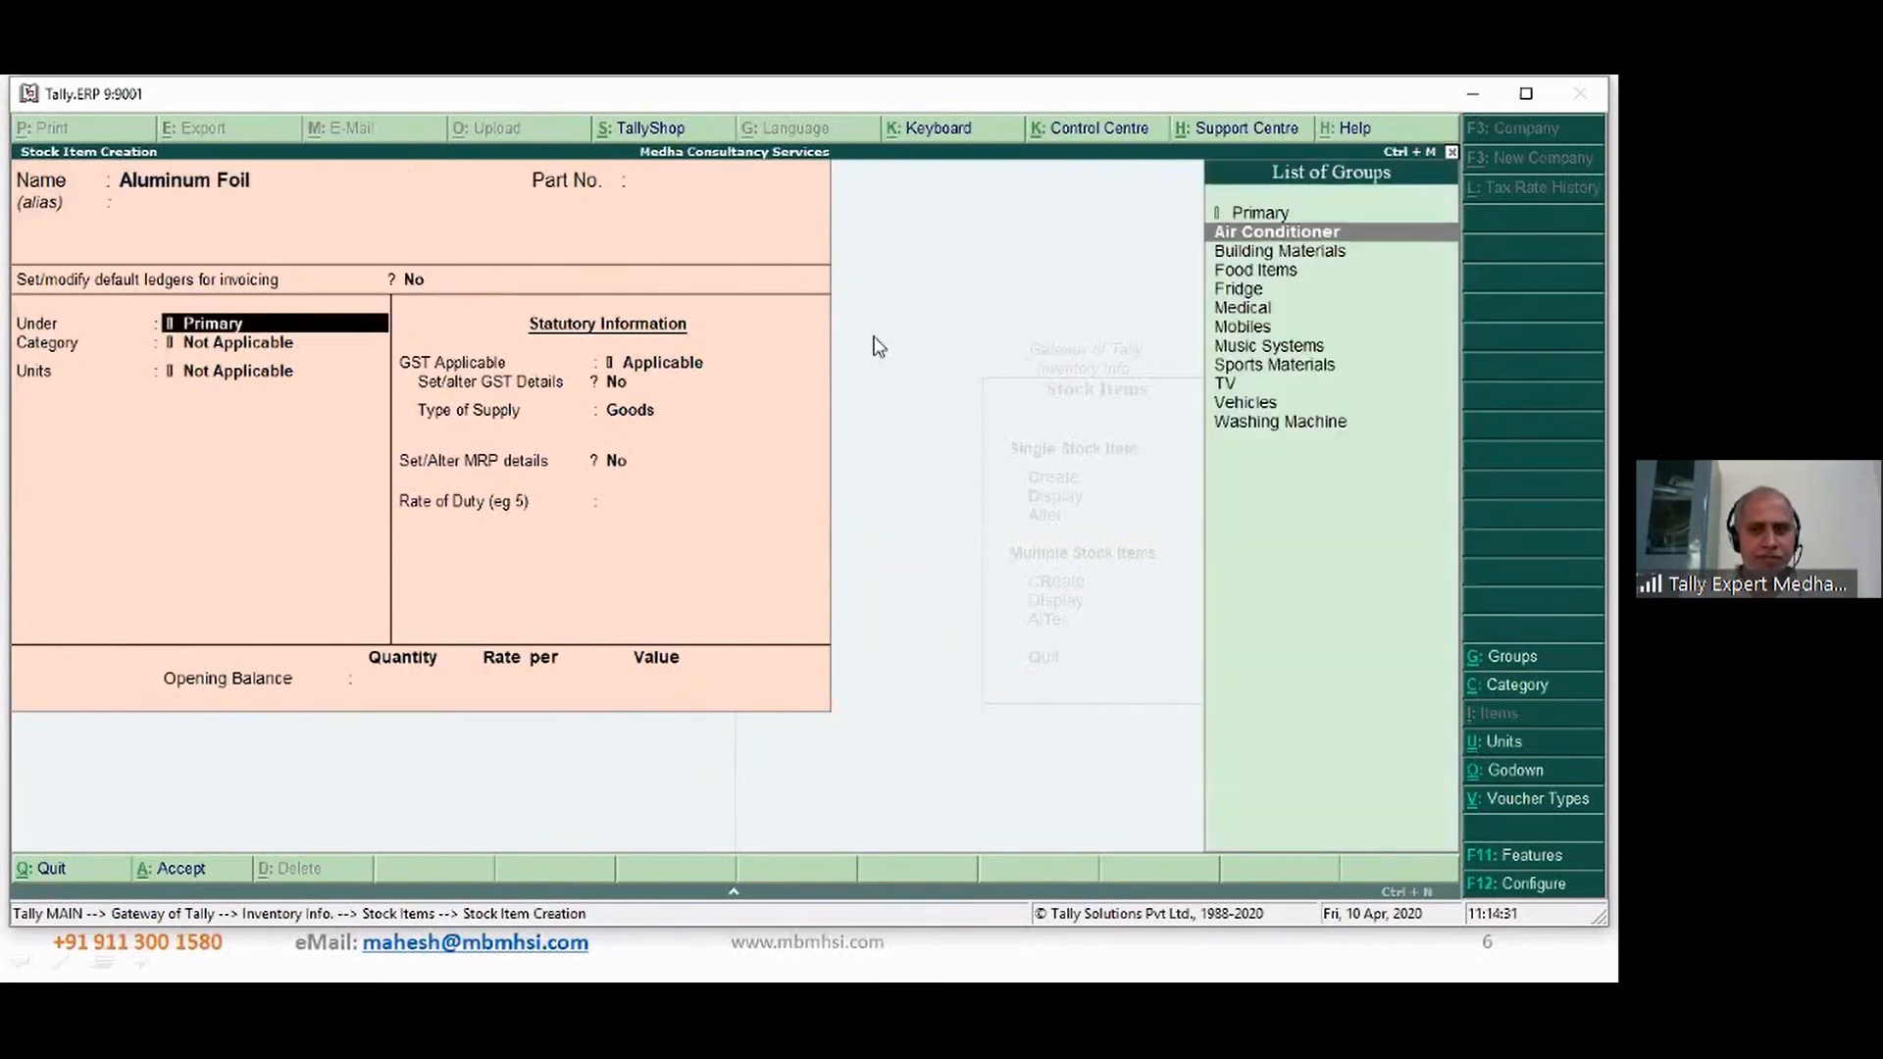
{"action": "key", "text": "alt+c"}
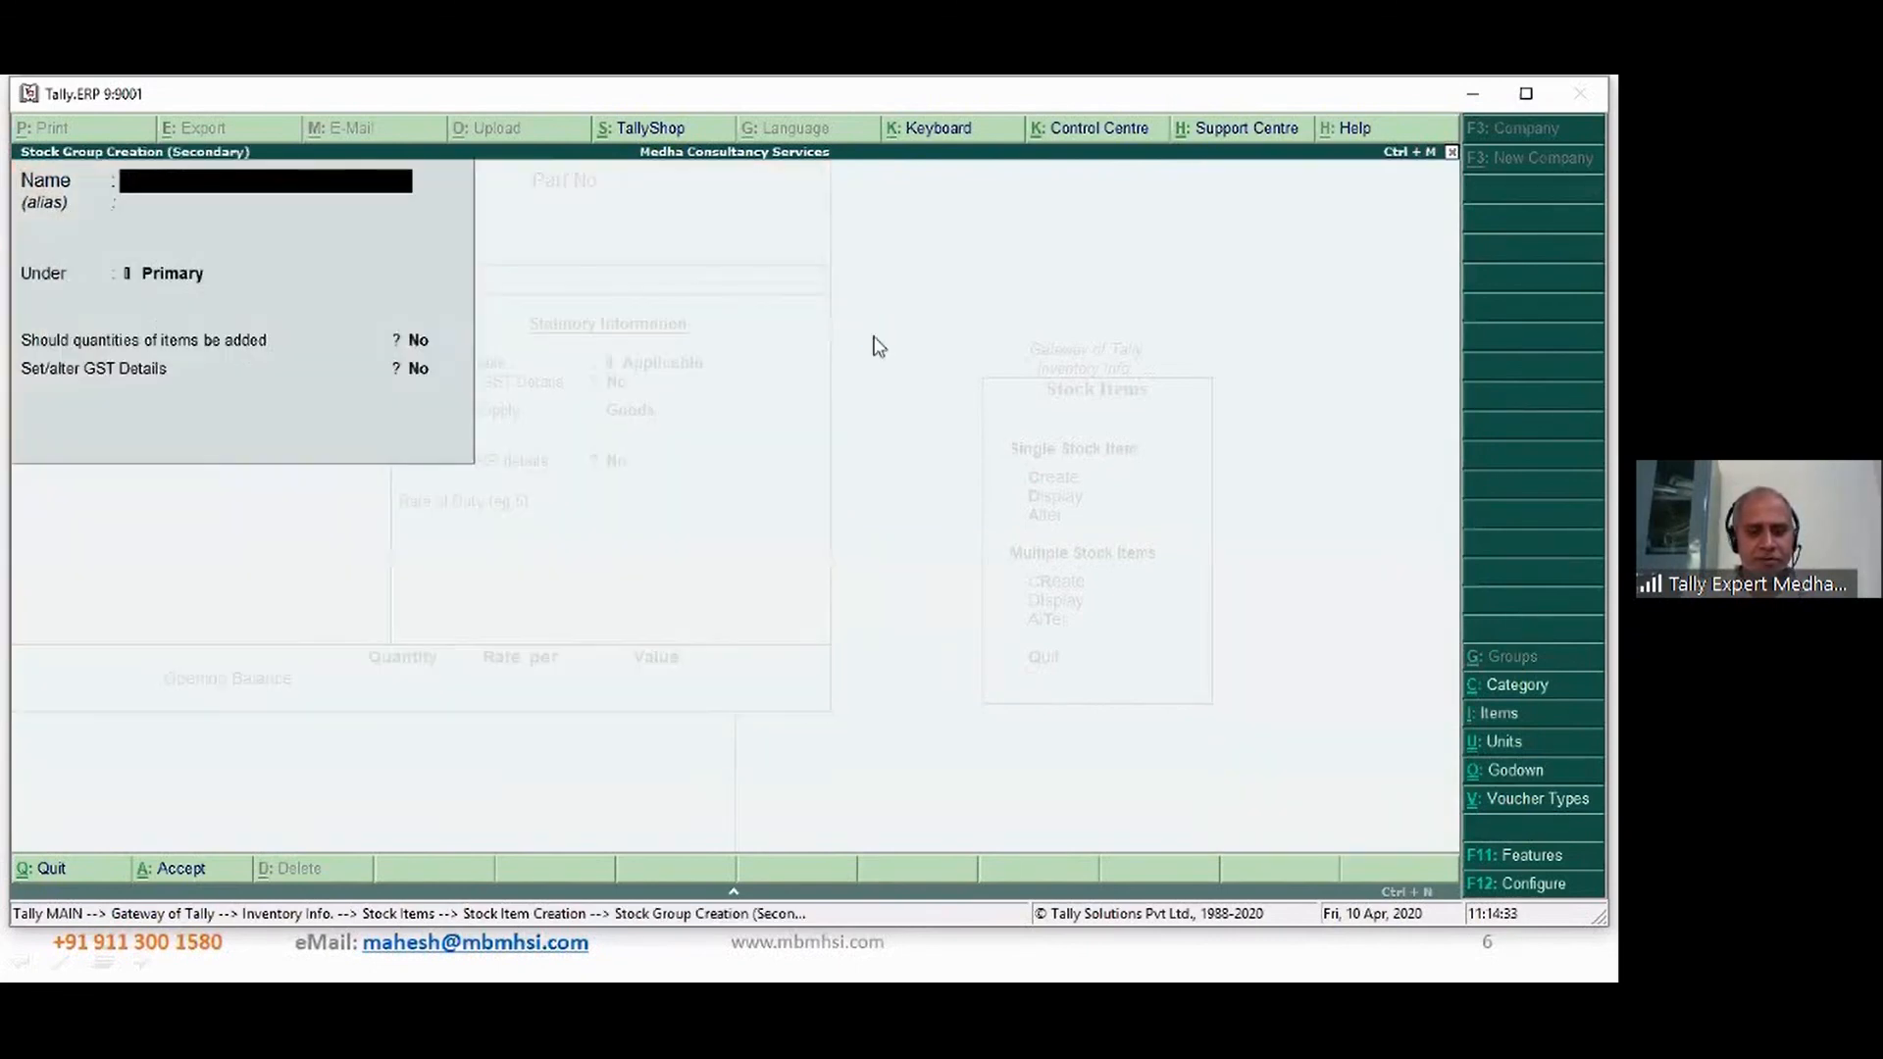
{"action": "type", "text": "Packing Materials"}
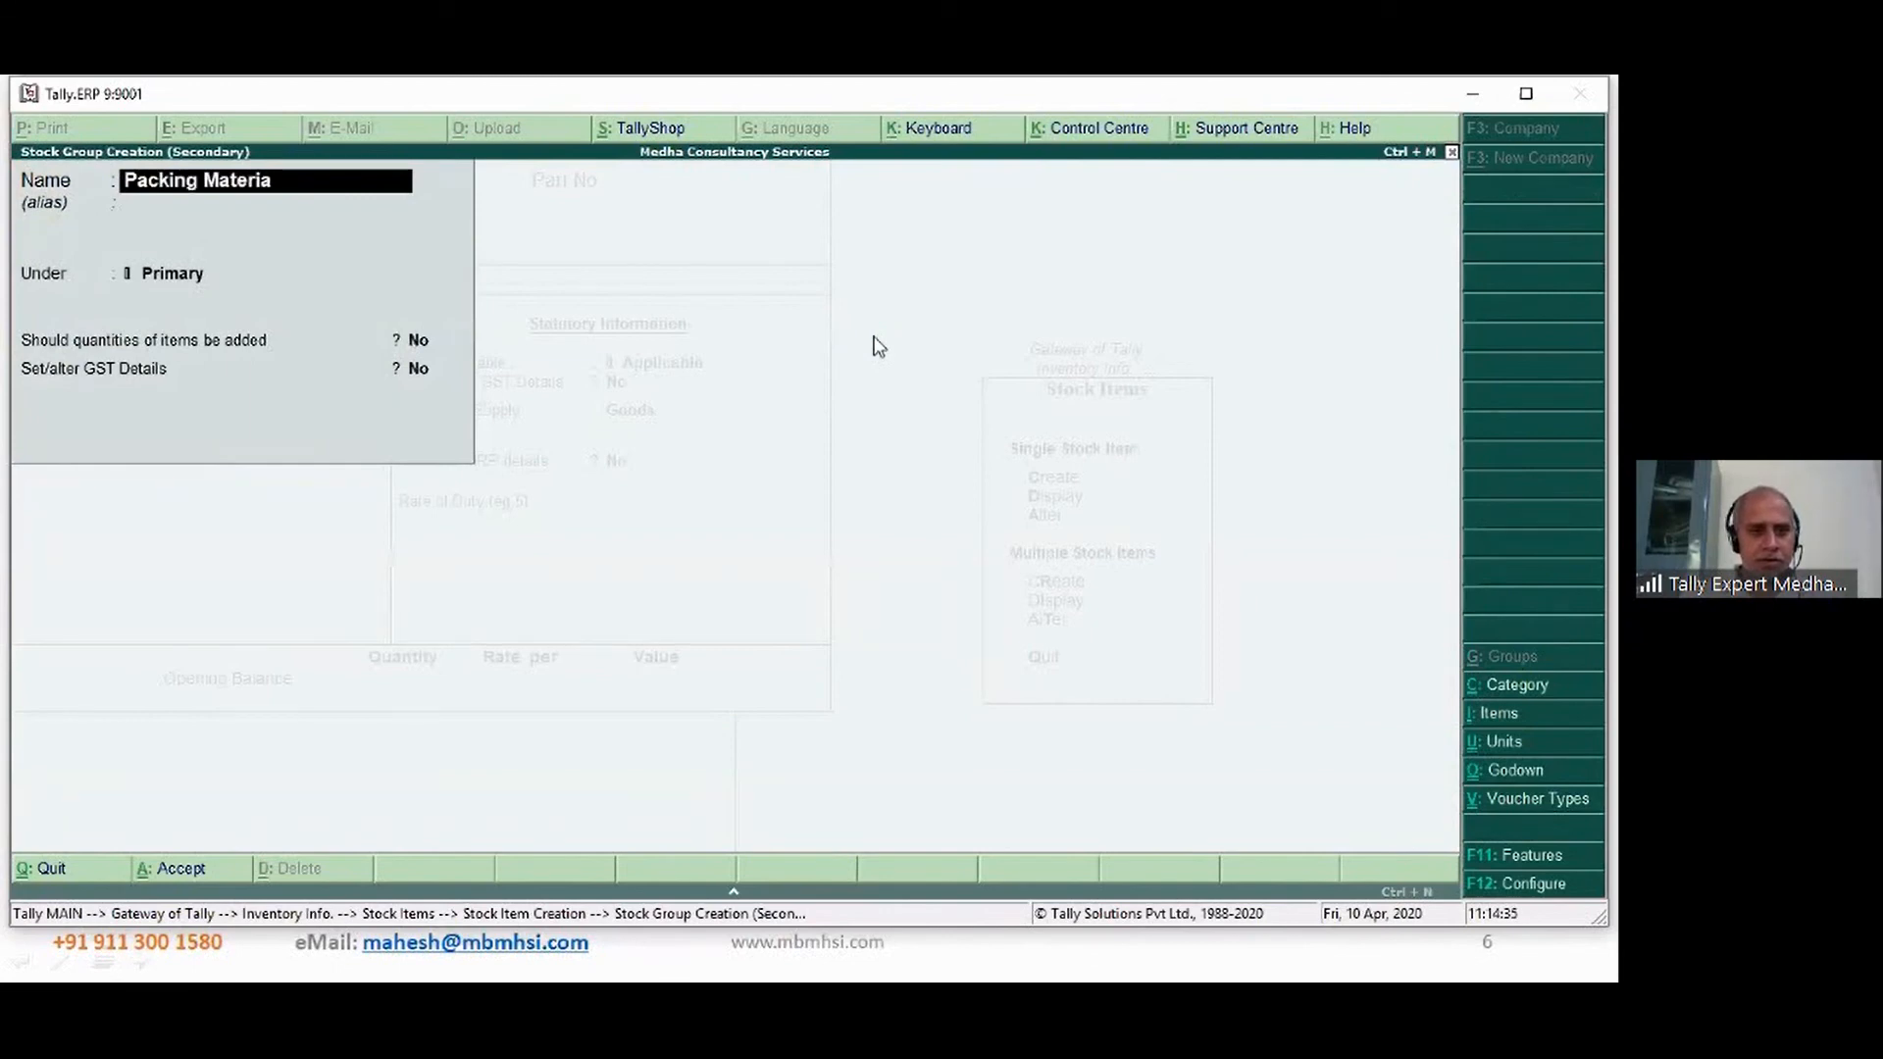
{"action": "key", "text": "Return"}
{"action": "key", "text": "Return"}
{"action": "key", "text": "Return"}
{"action": "key", "text": "Return"}
{"action": "key", "text": "Return"}
{"action": "key", "text": "Return"}
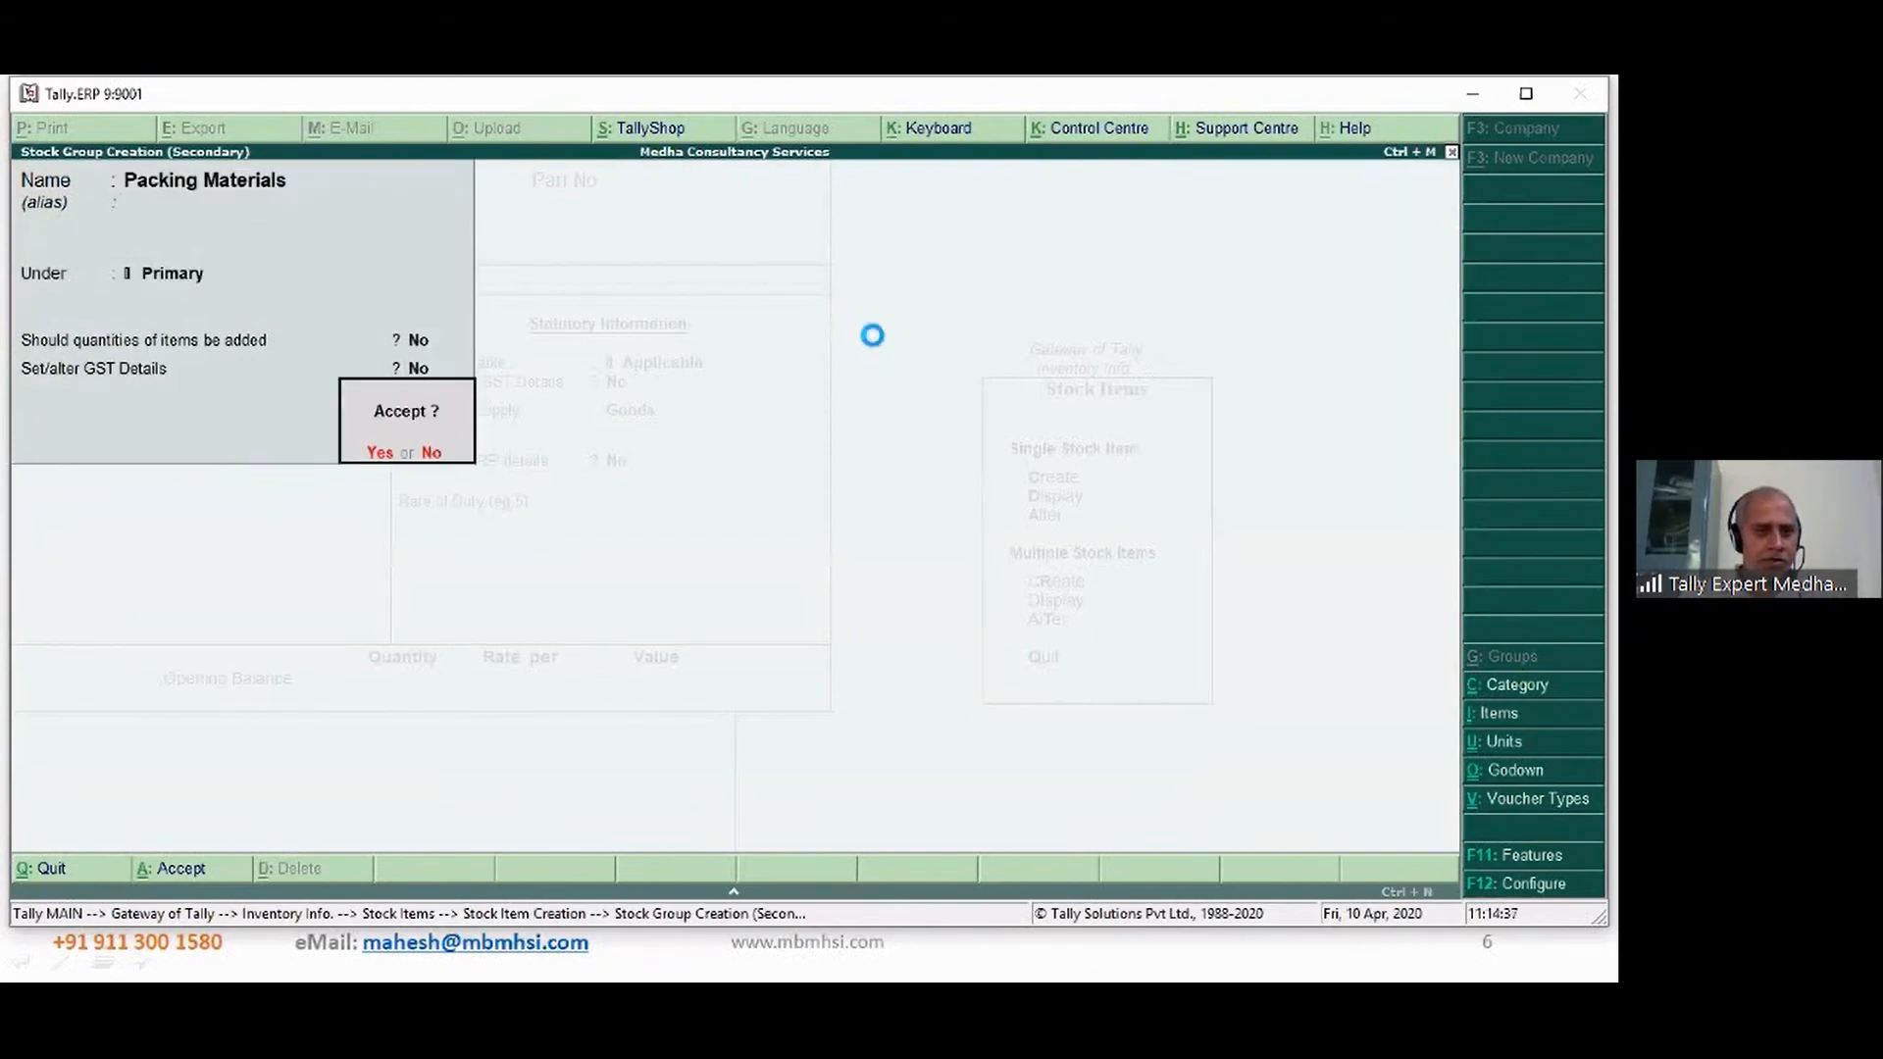
{"action": "key", "text": "Return"}
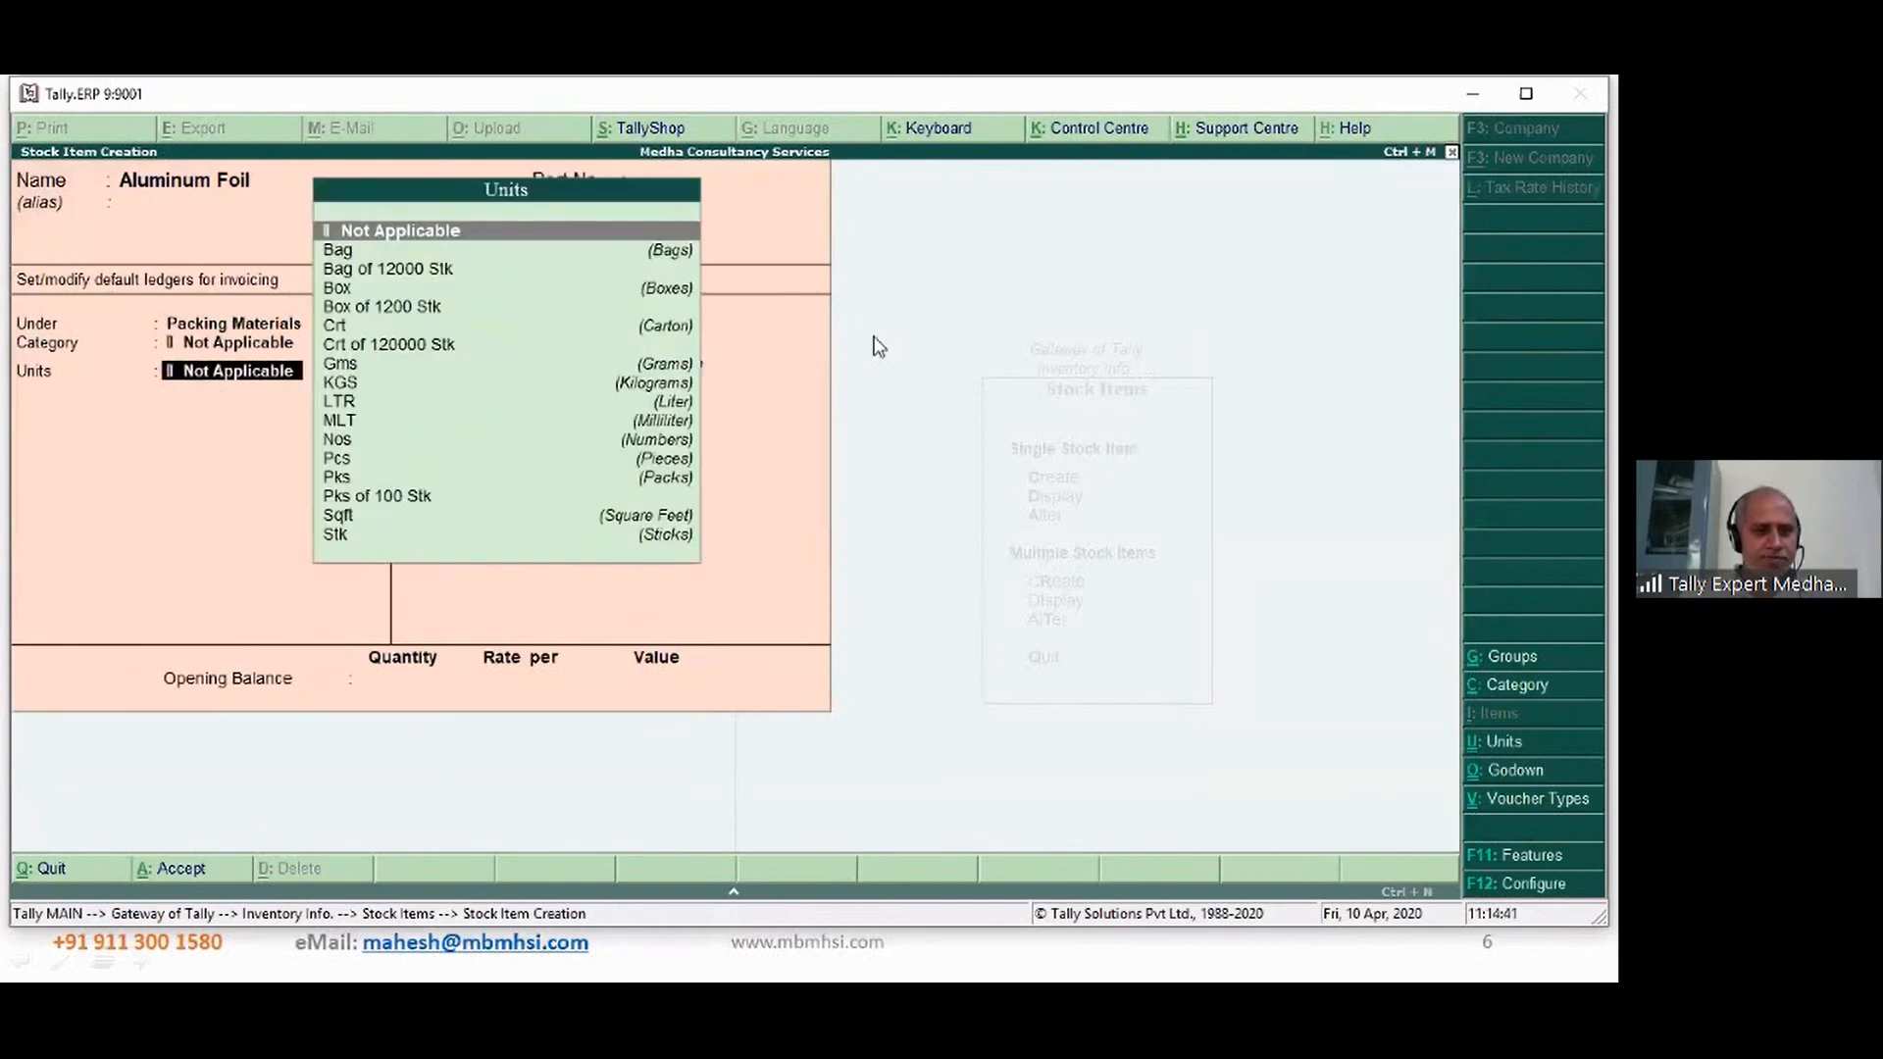
- Set Aluminum Foil's unit to Nos without an alternate unit or batches, and save the item
{"action": "type", "text": "n"}
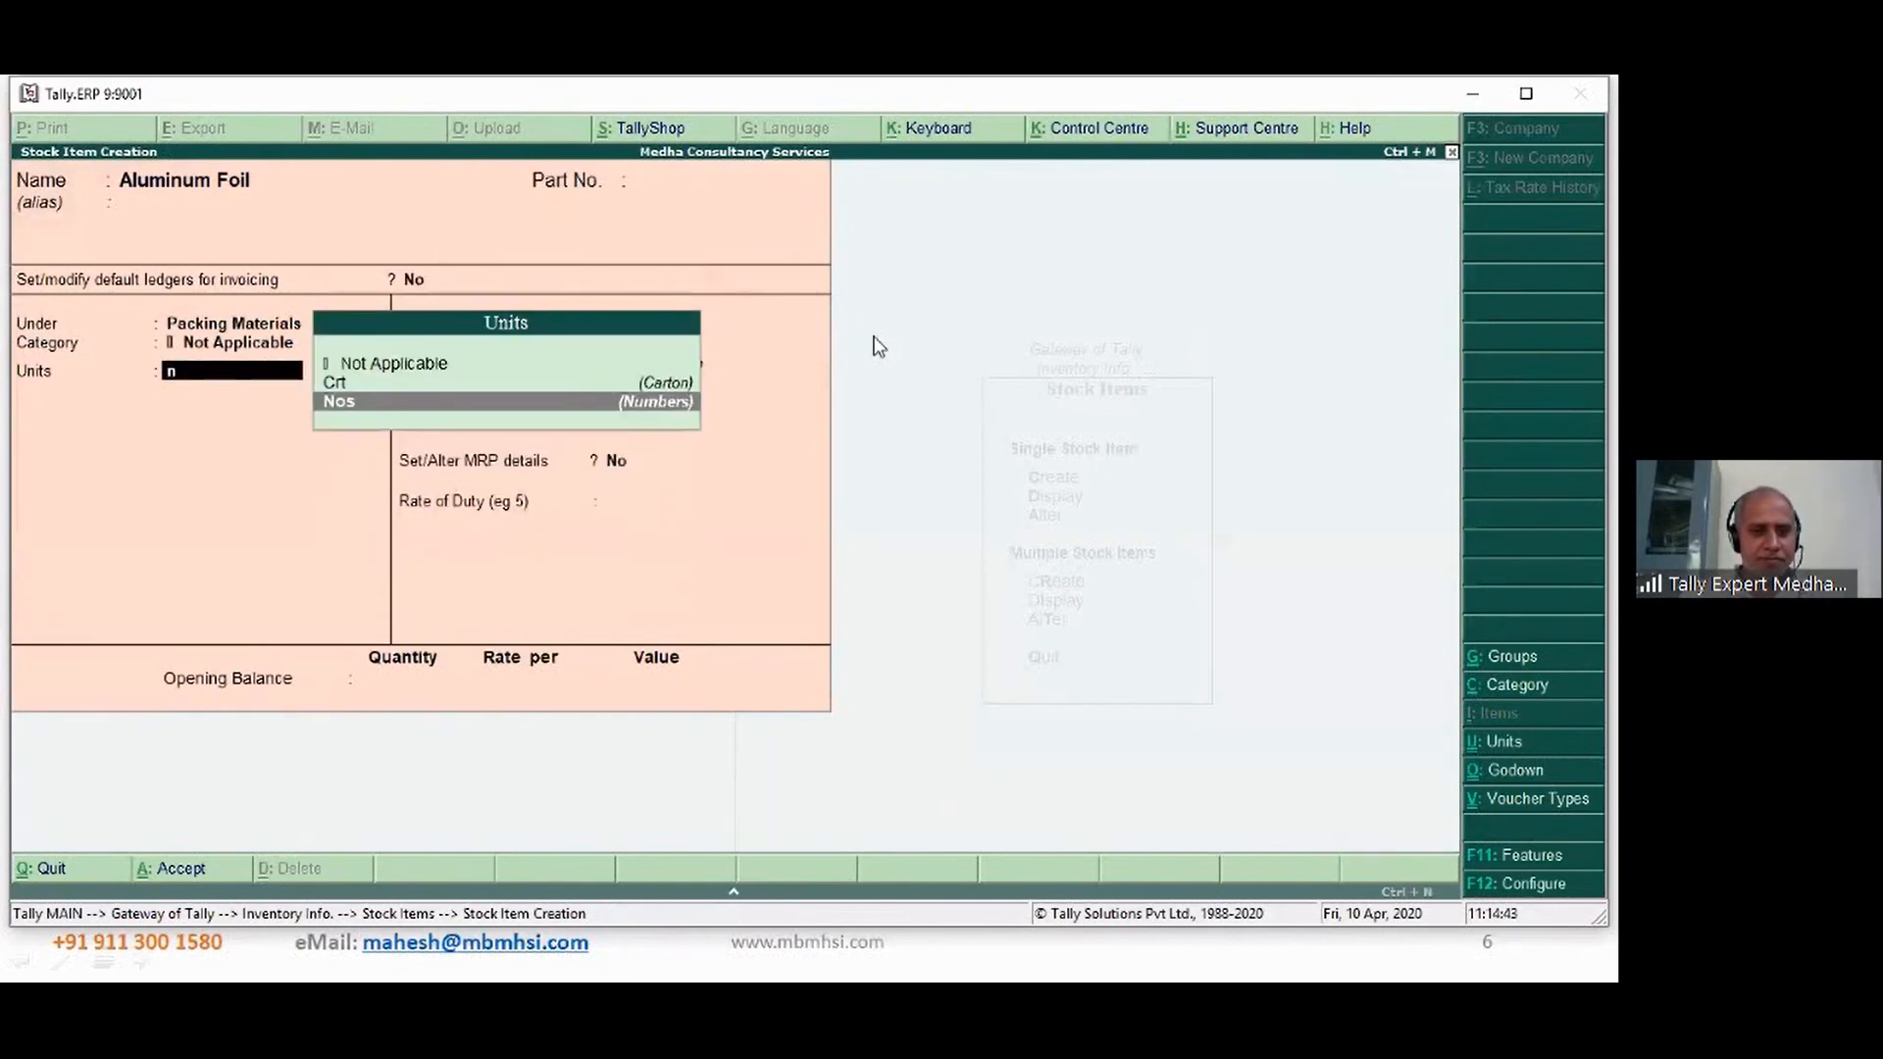
{"action": "key", "text": "Return"}
{"action": "key", "text": "Return"}
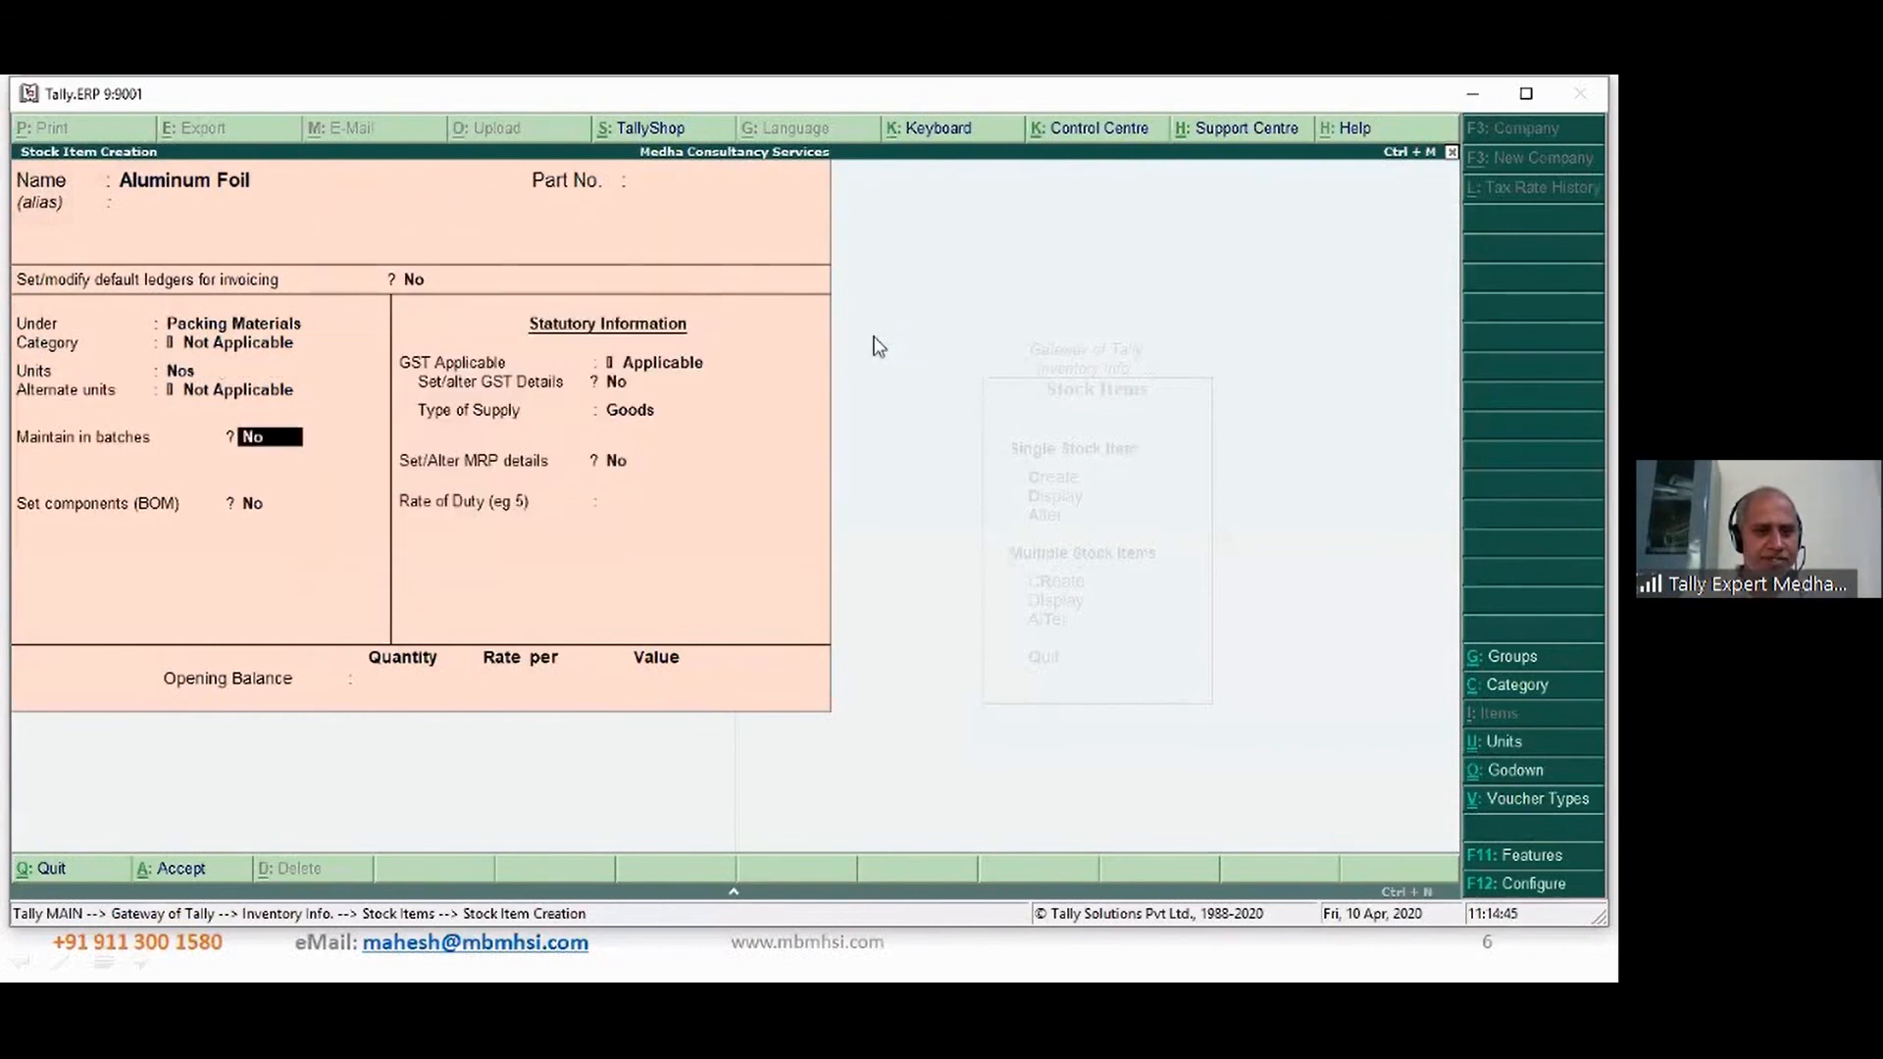
{"action": "key", "text": "Return"}
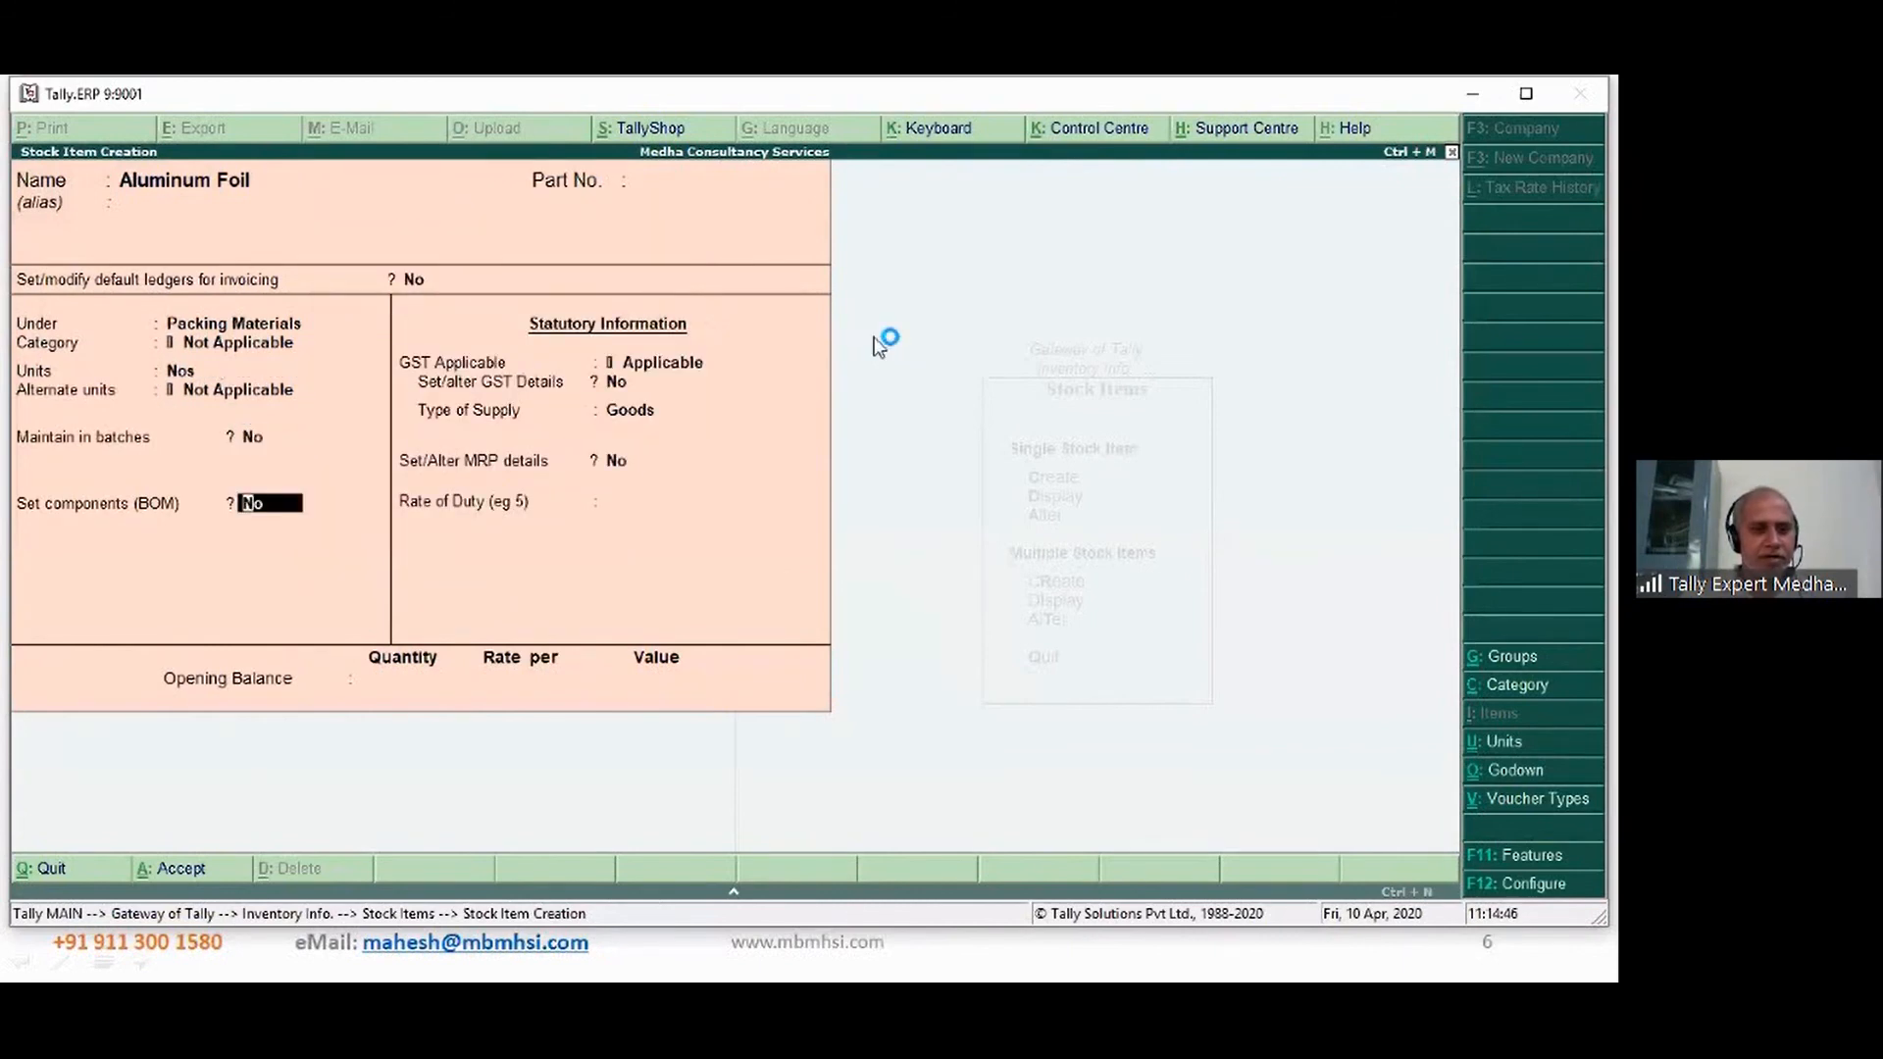
{"action": "key", "text": "ctrl+a"}
- Name the next stock item Spoons and put it under the Packing Materials group
{"action": "type", "text": "Spoons"}
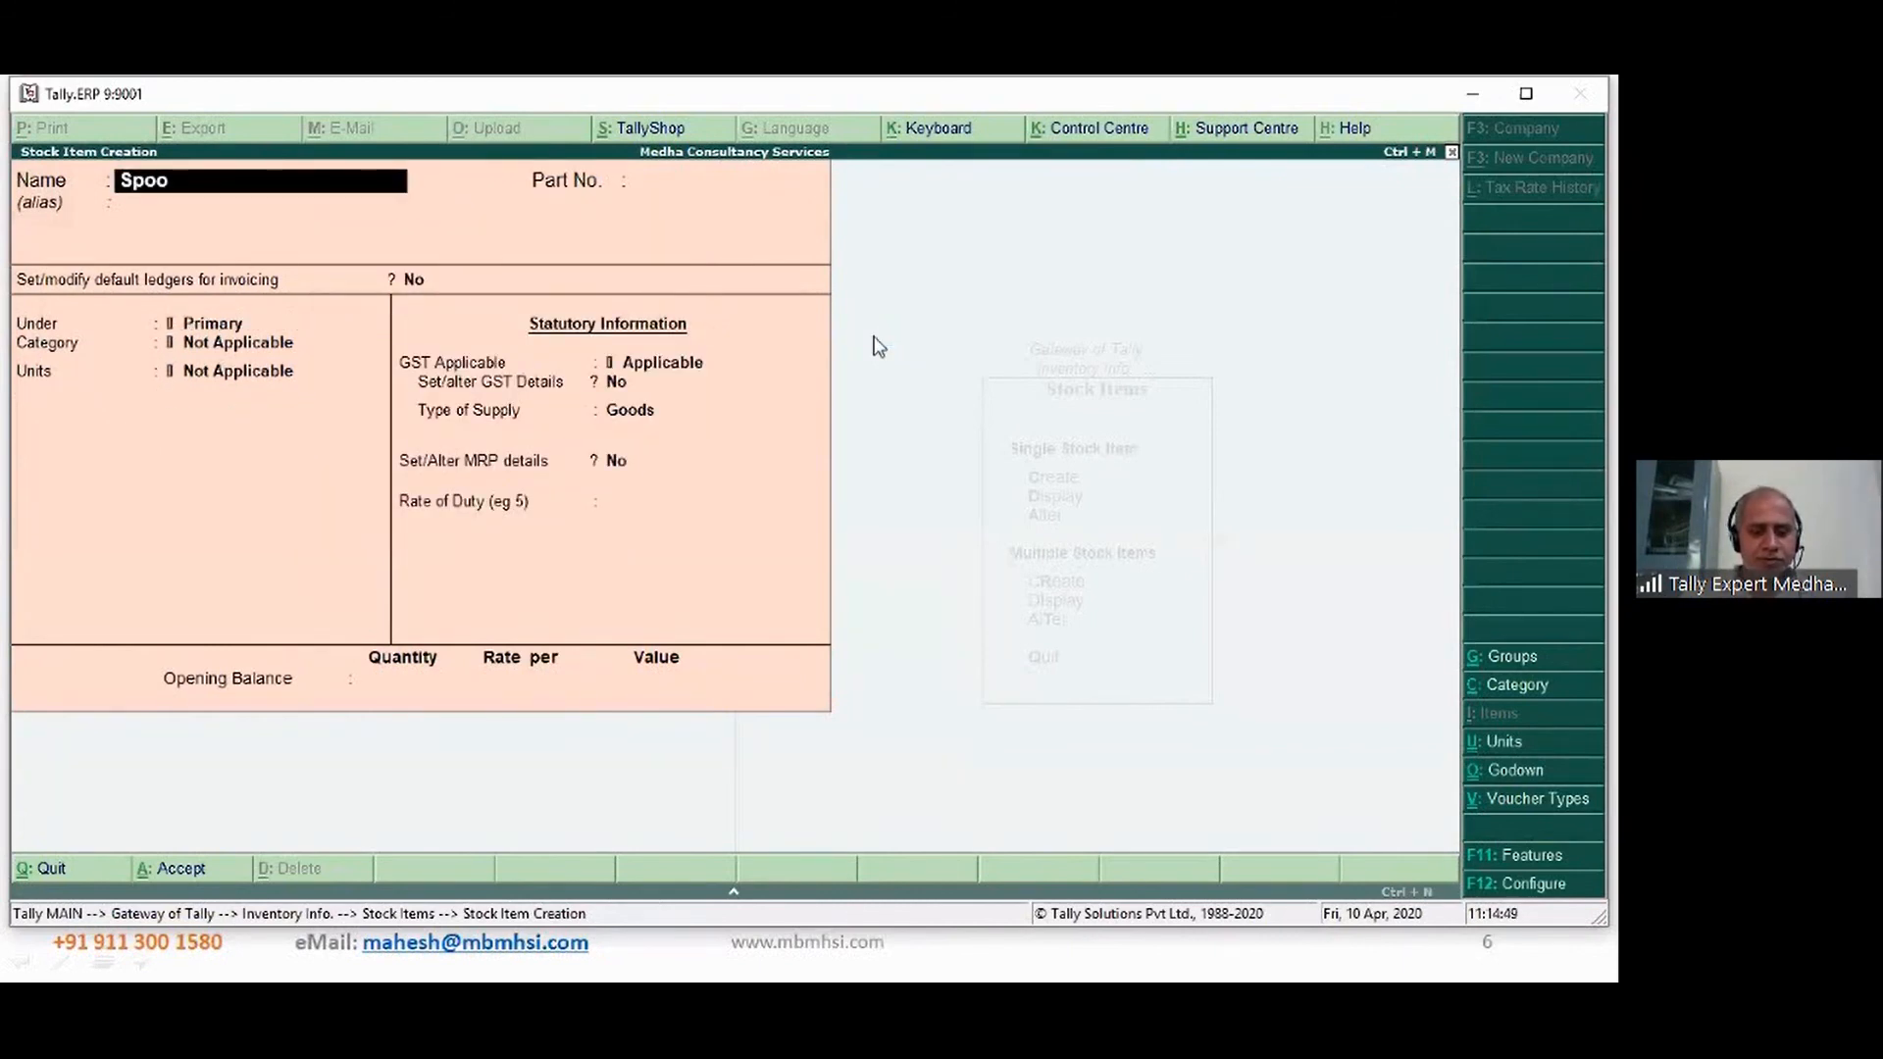
{"action": "key", "text": "Return"}
{"action": "key", "text": "Return"}
{"action": "key", "text": "Return"}
{"action": "key", "text": "Return"}
{"action": "key", "text": "Return"}
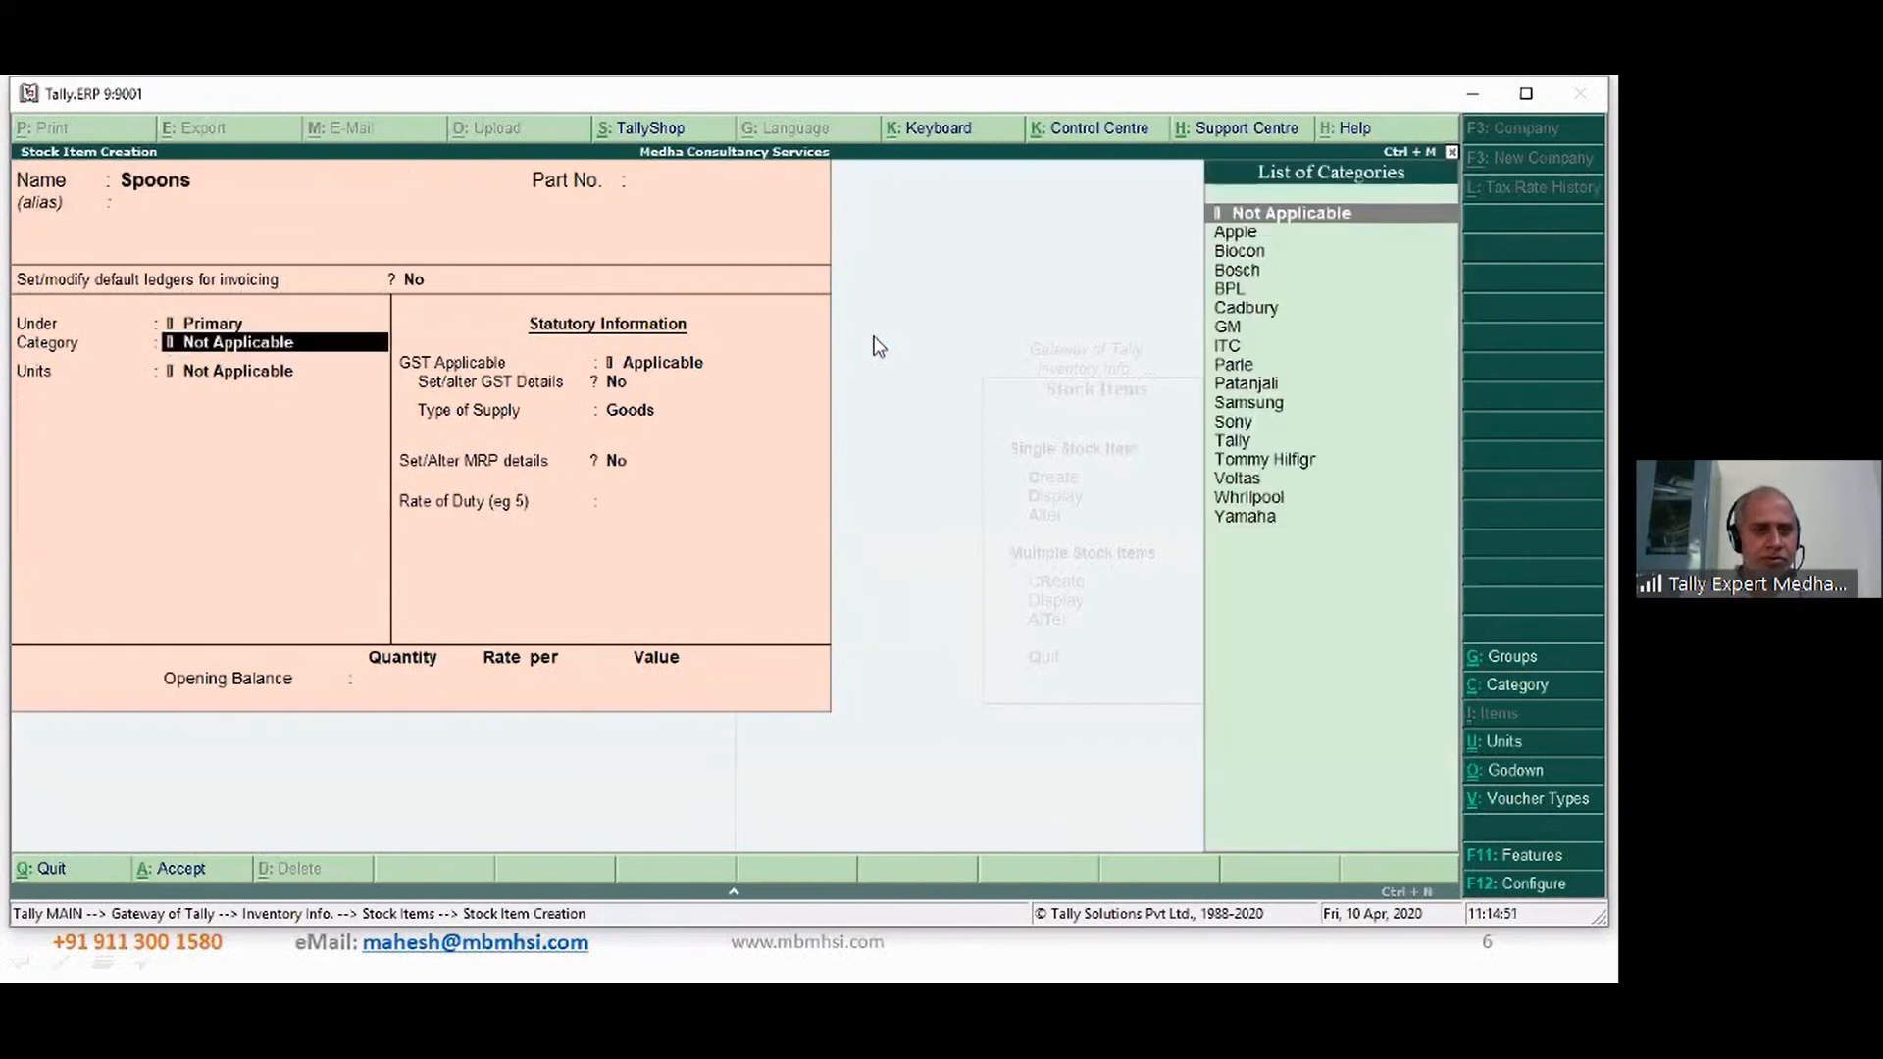
{"action": "key", "text": "BackSpace"}
{"action": "type", "text": "Pa"}
{"action": "key", "text": "Return"}
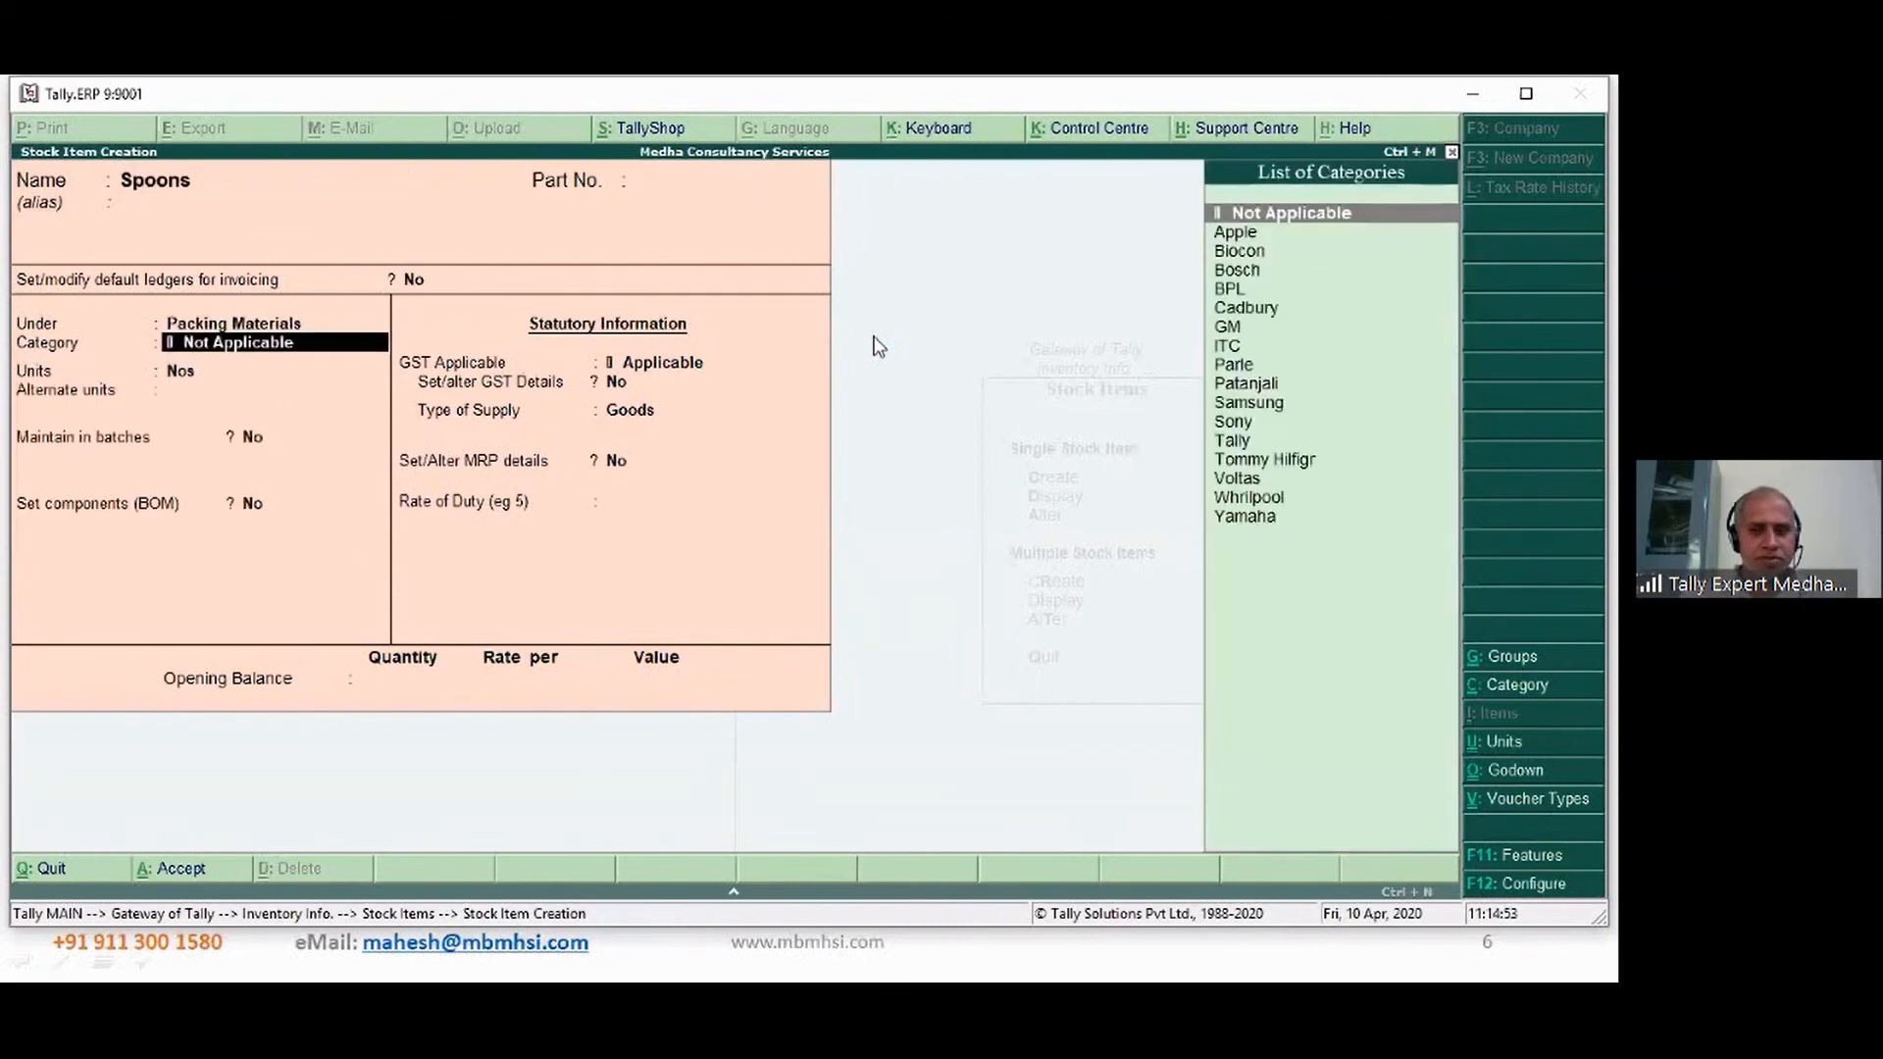
- Keep Spoons without a category or alternate unit, with Nos as its unit, and save the item
{"action": "key", "text": "Return"}
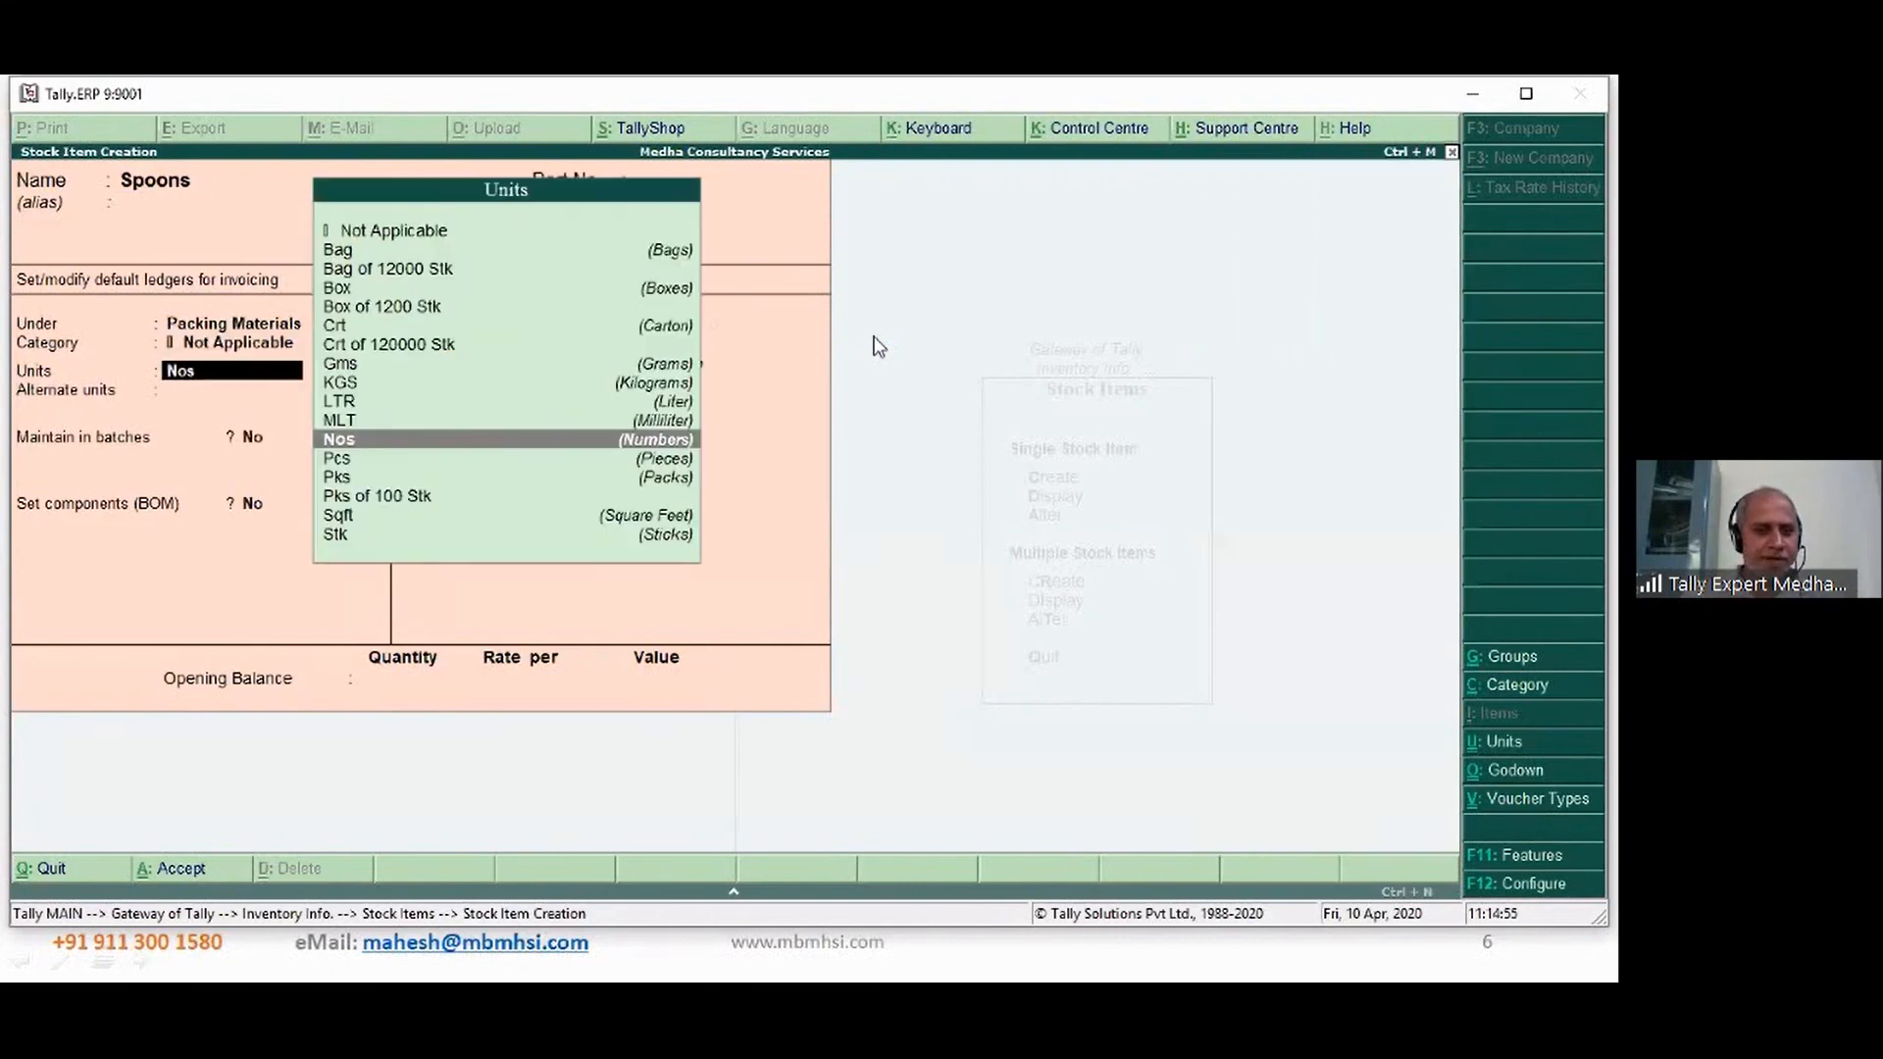
{"action": "key", "text": "Return"}
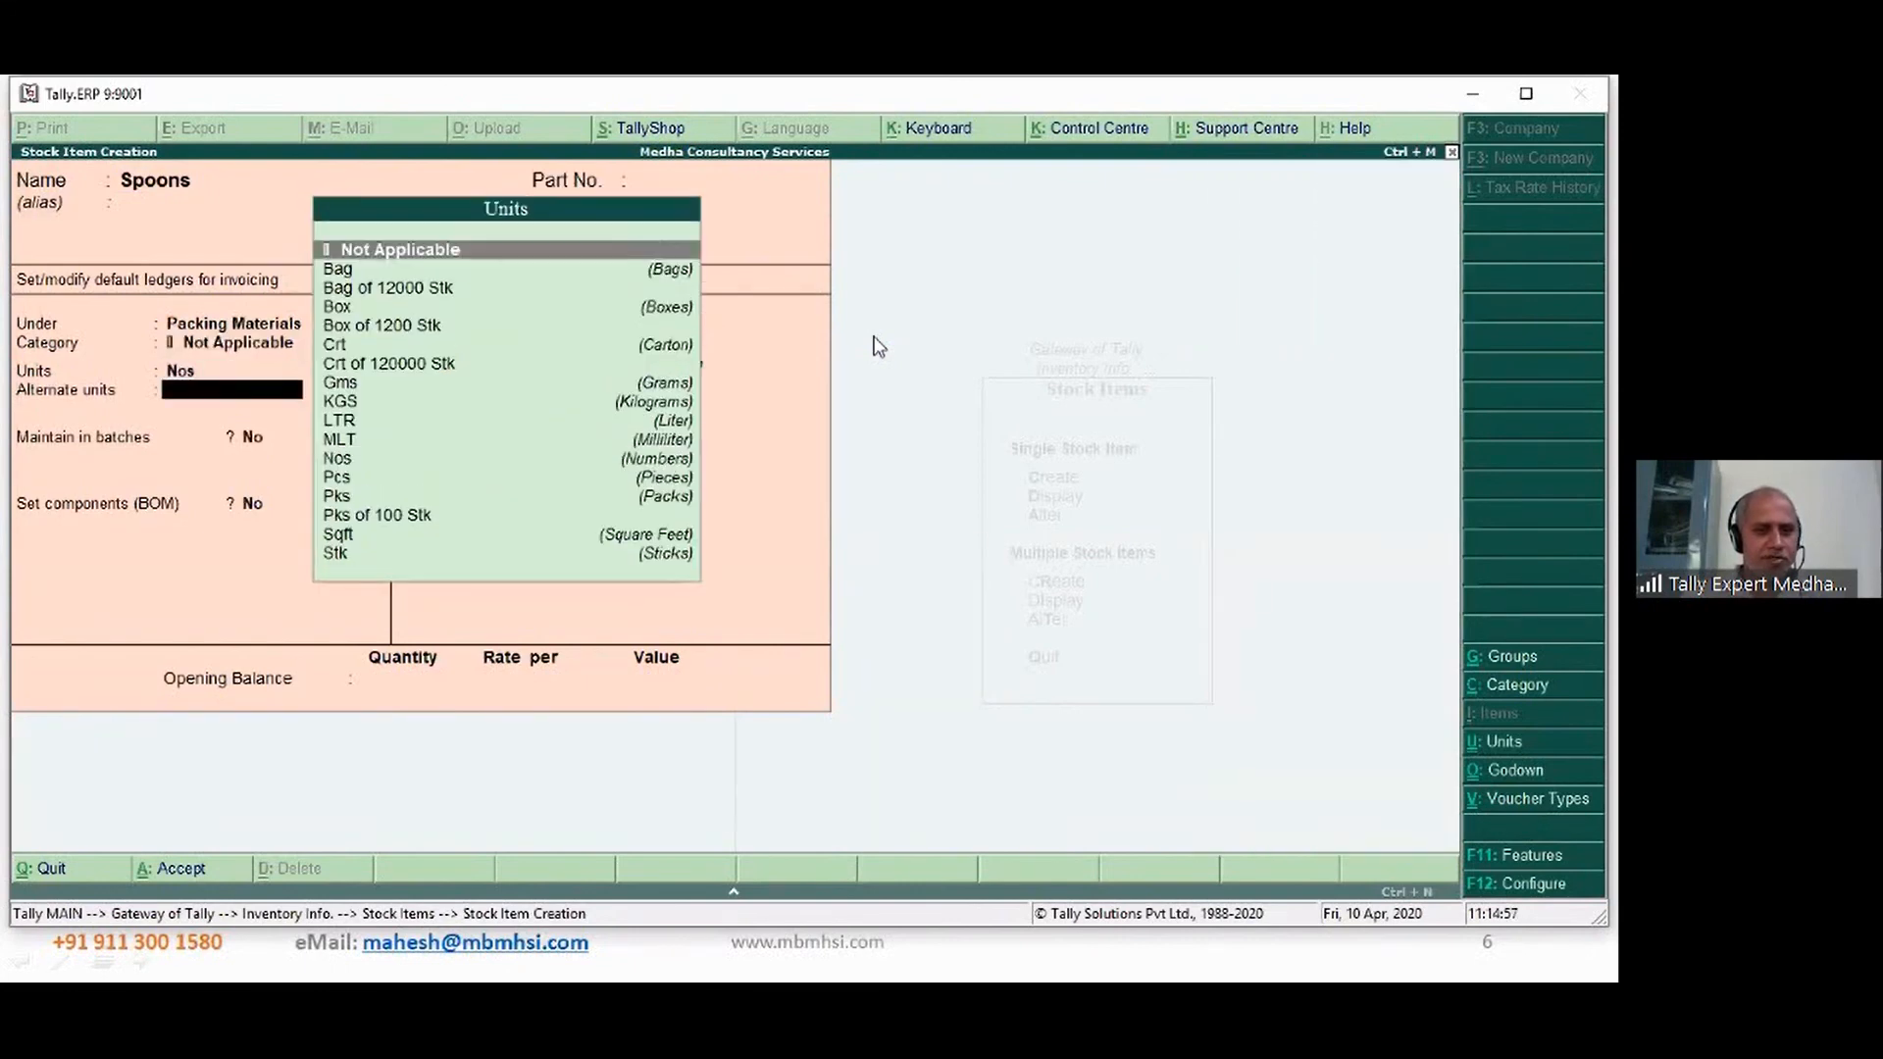
{"action": "key", "text": "Return"}
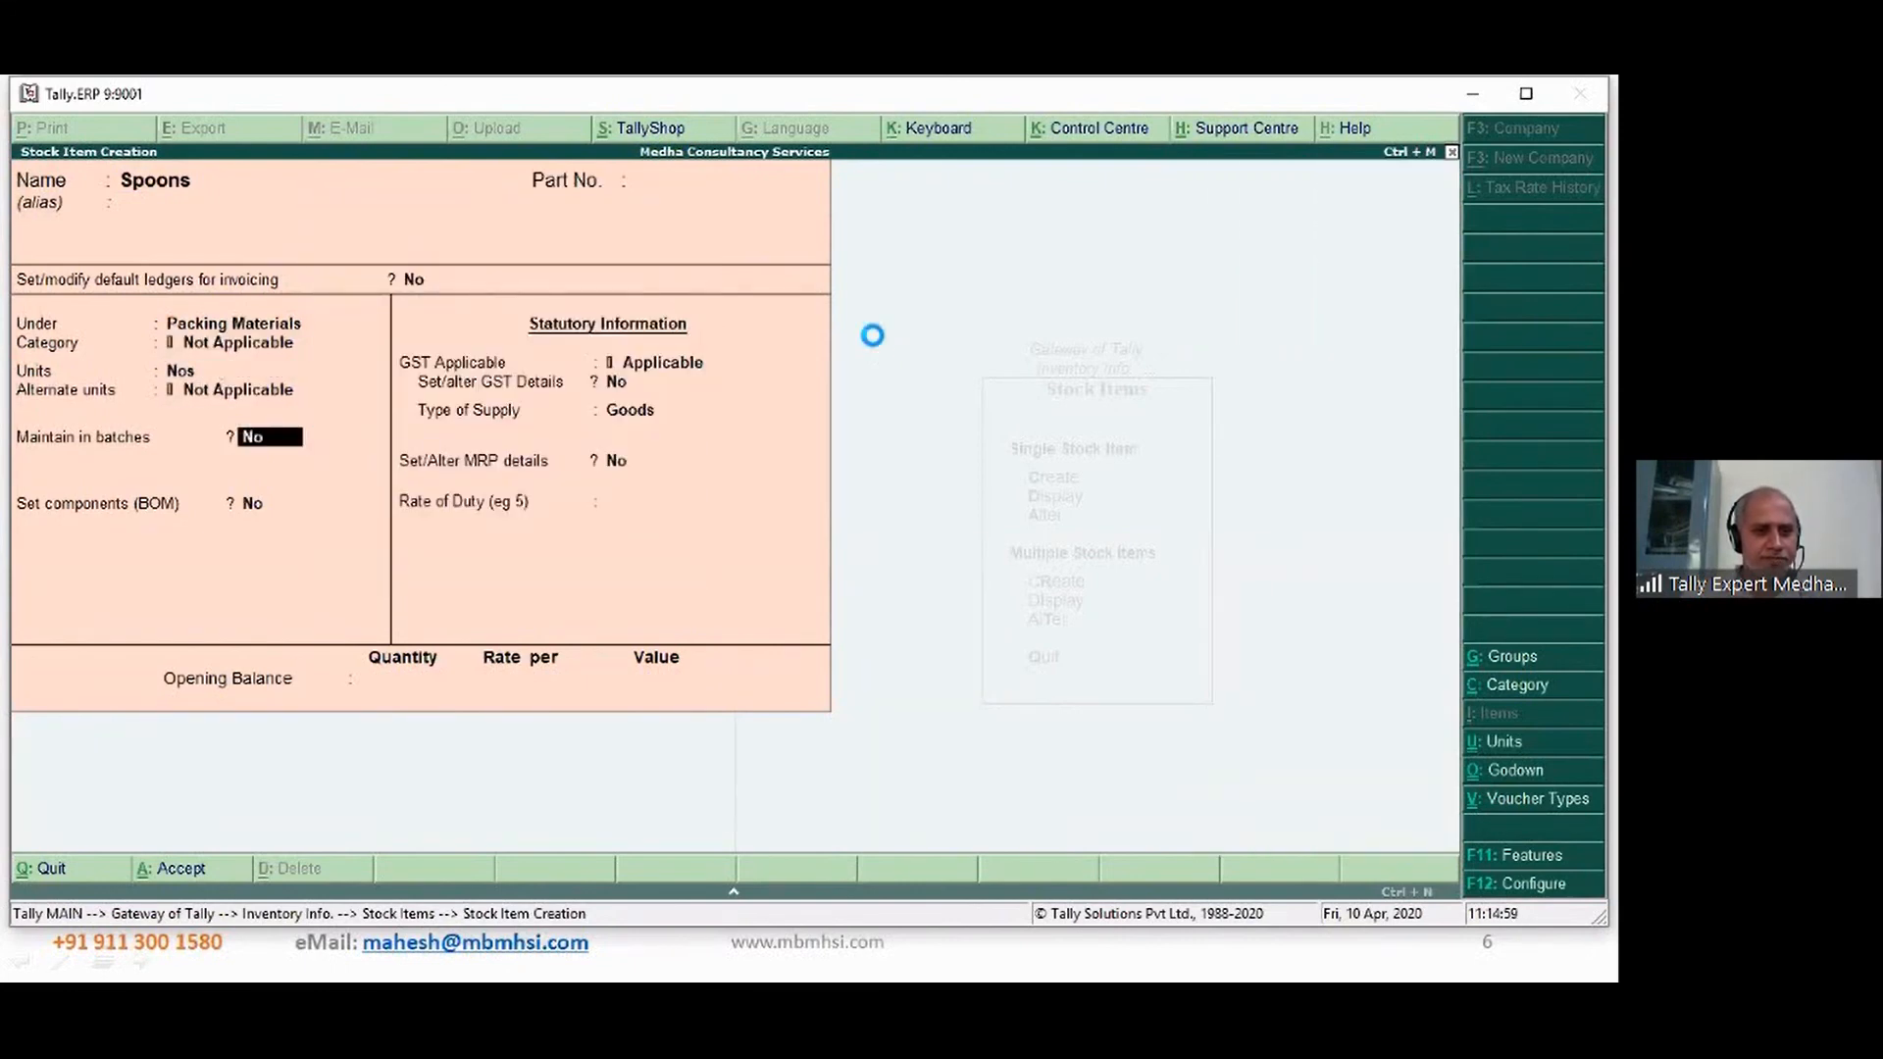
{"action": "key", "text": "ctrl+a"}
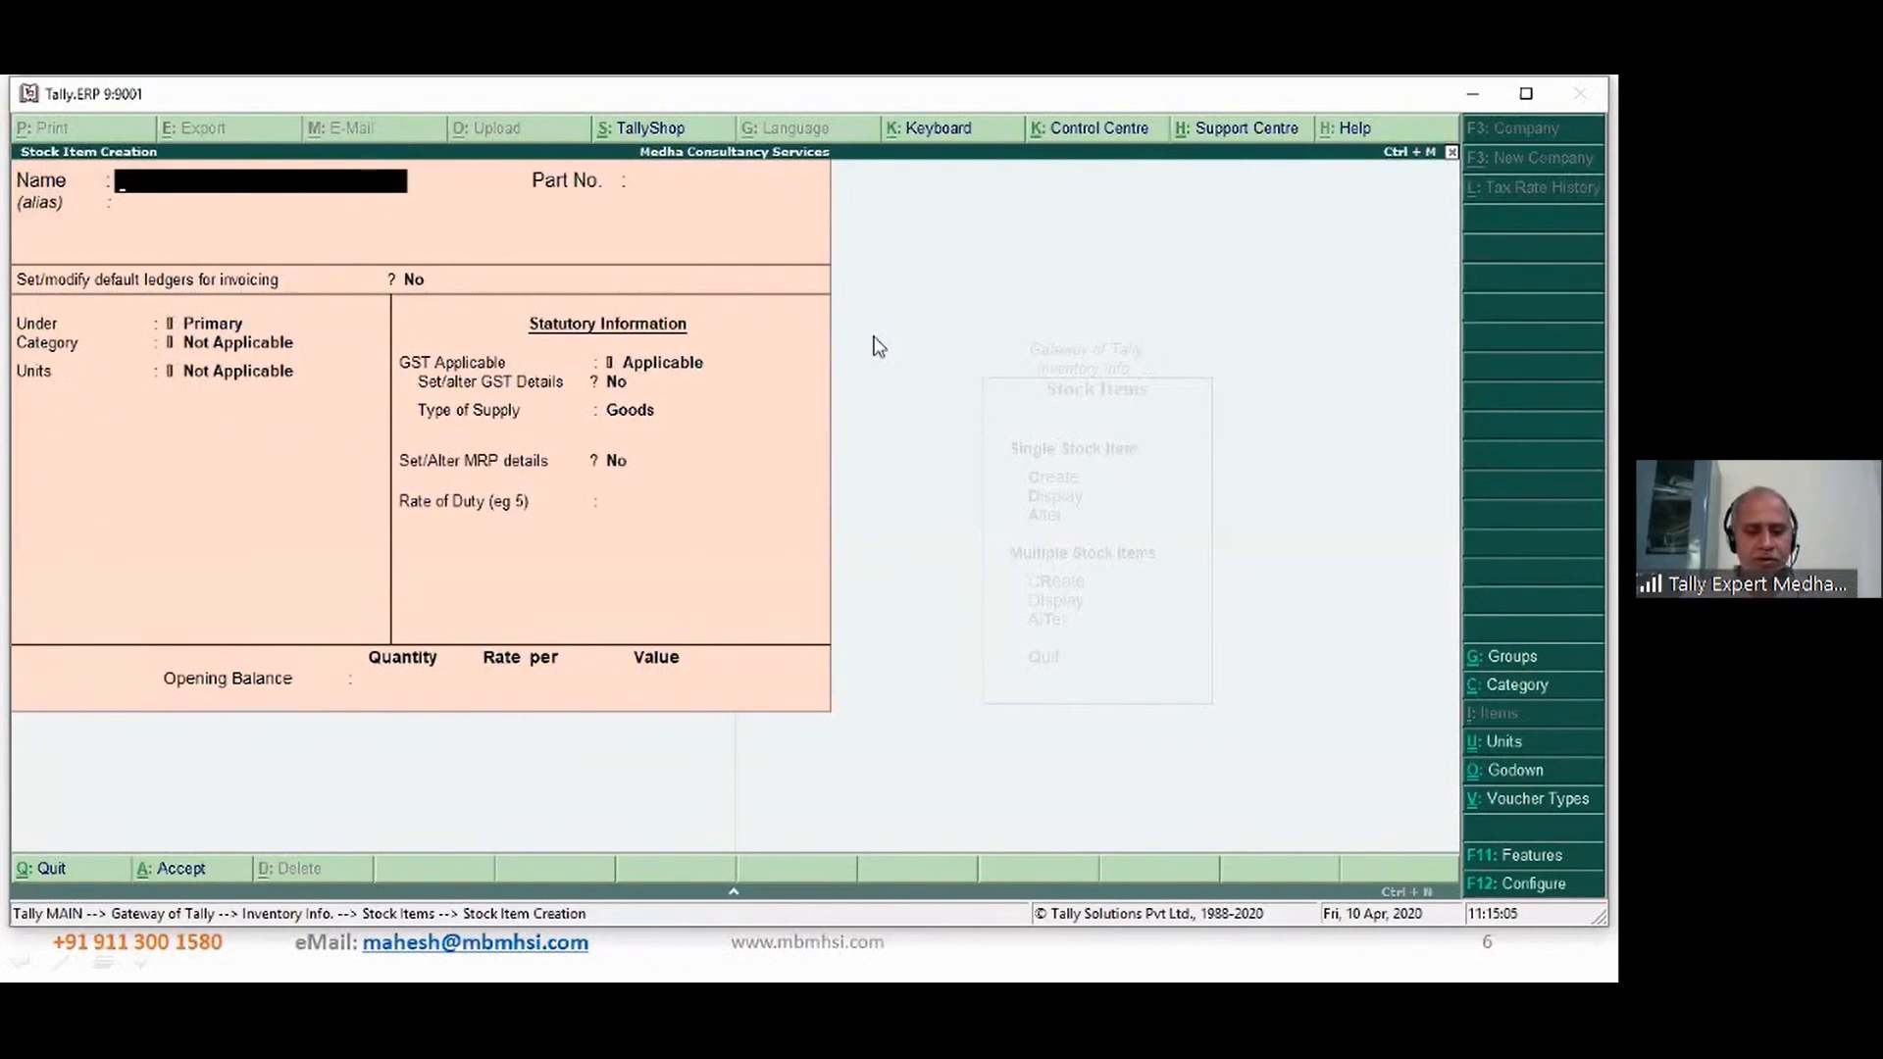
- Name the next stock item Cardboard Box and put it under the Packing Materials group
{"action": "type", "text": "Cardb"}
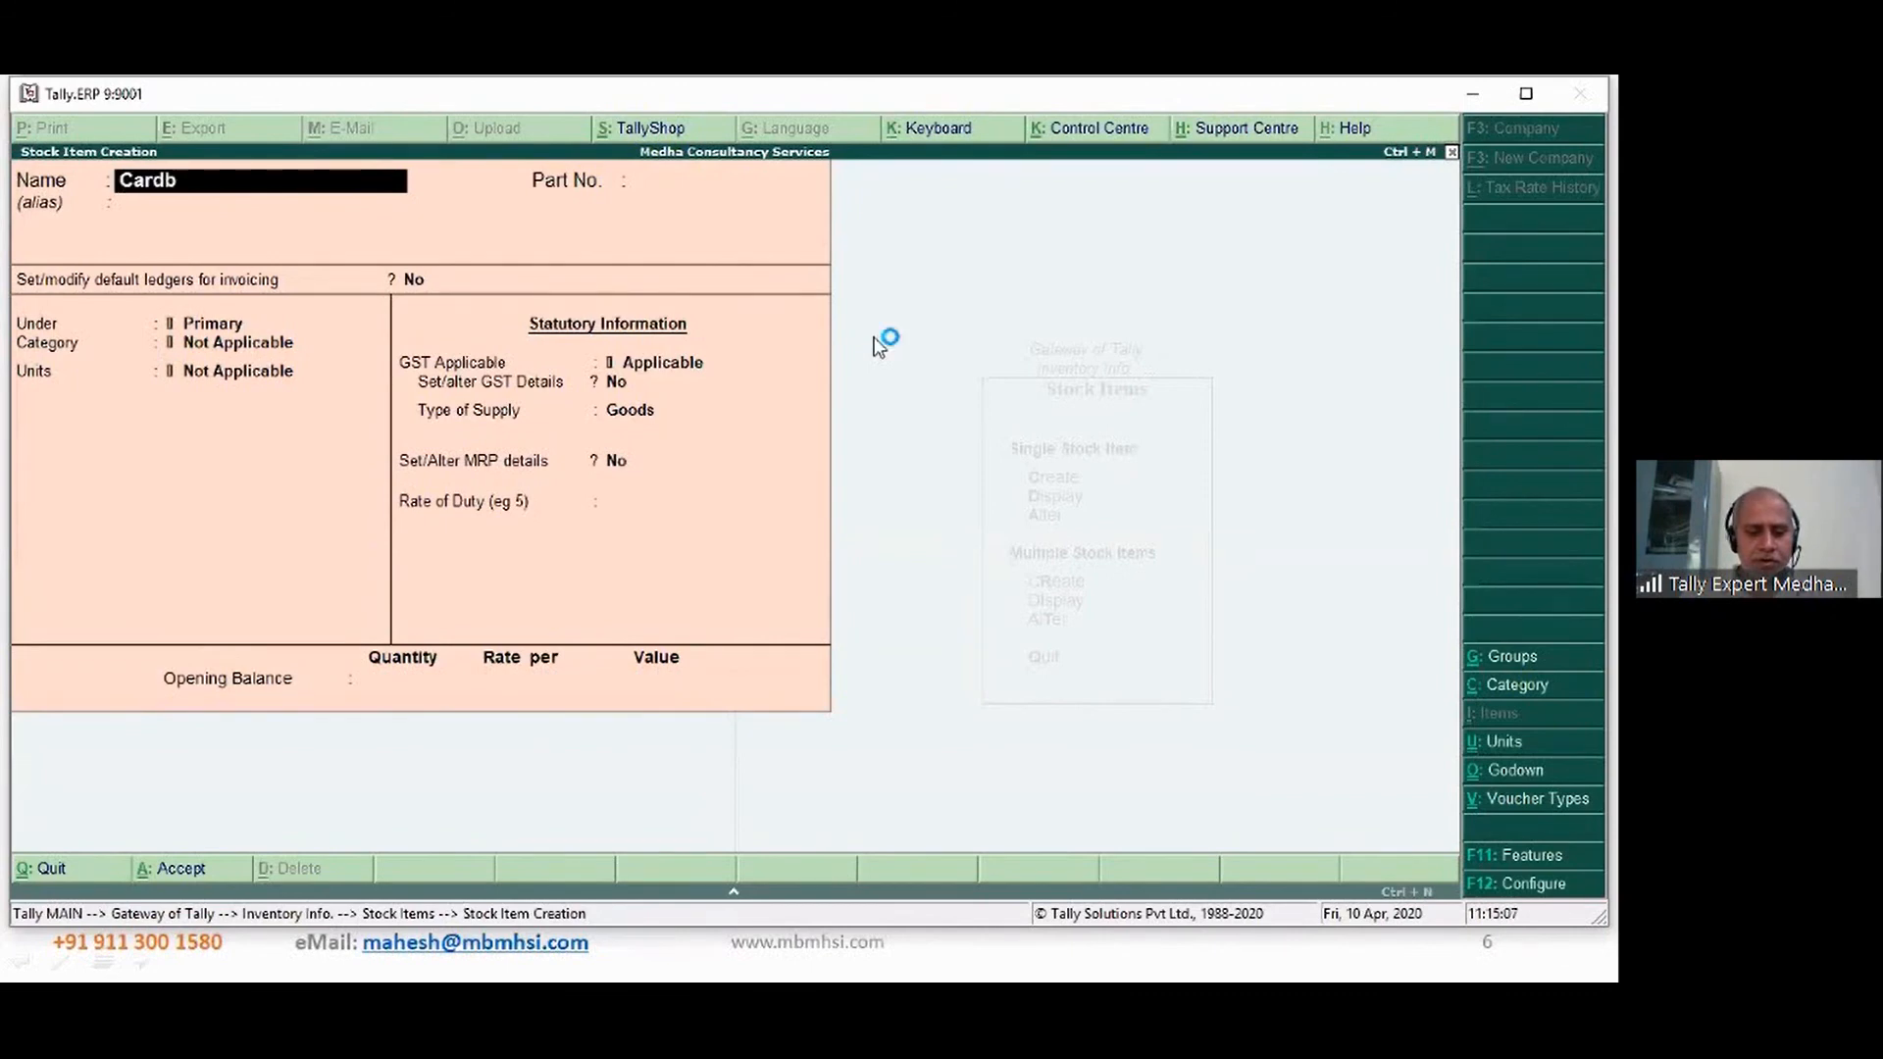
{"action": "type", "text": "oard Box"}
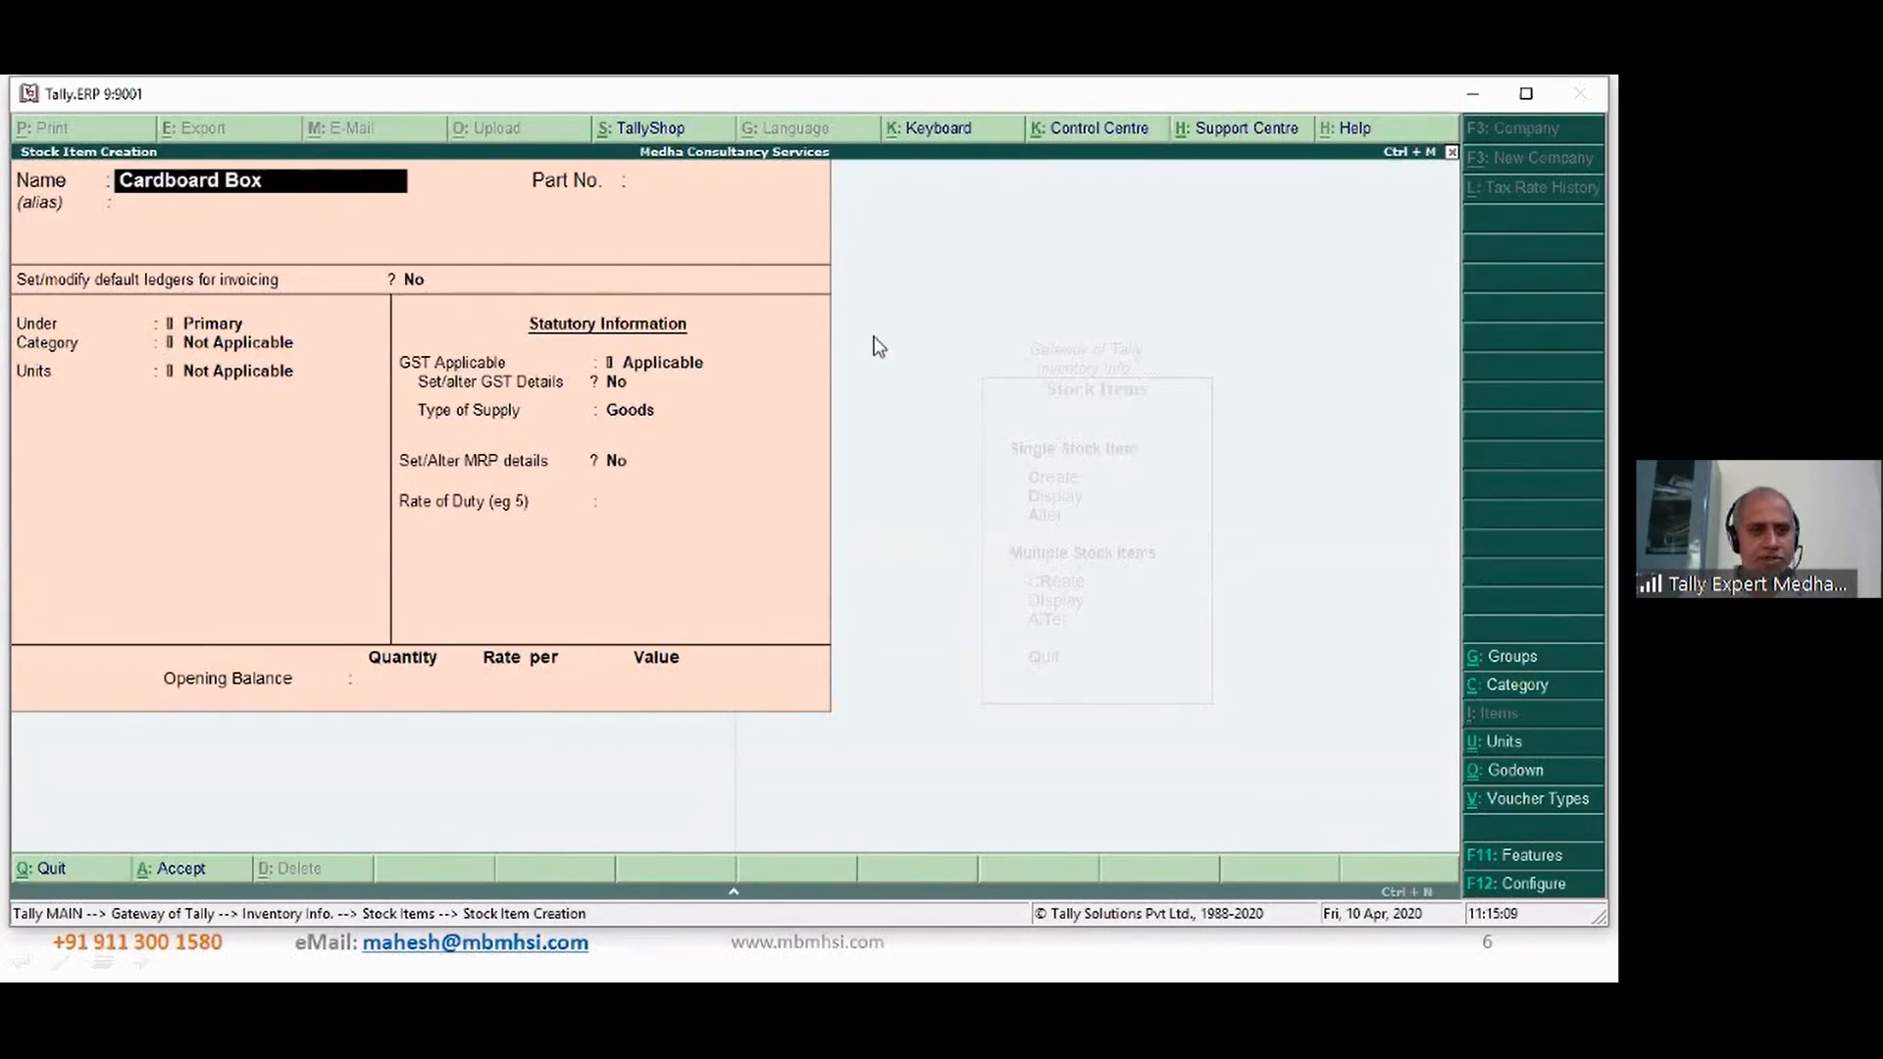
{"action": "key", "text": "Return"}
{"action": "key", "text": "Return"}
{"action": "key", "text": "Return"}
{"action": "key", "text": "Return"}
{"action": "key", "text": "Return"}
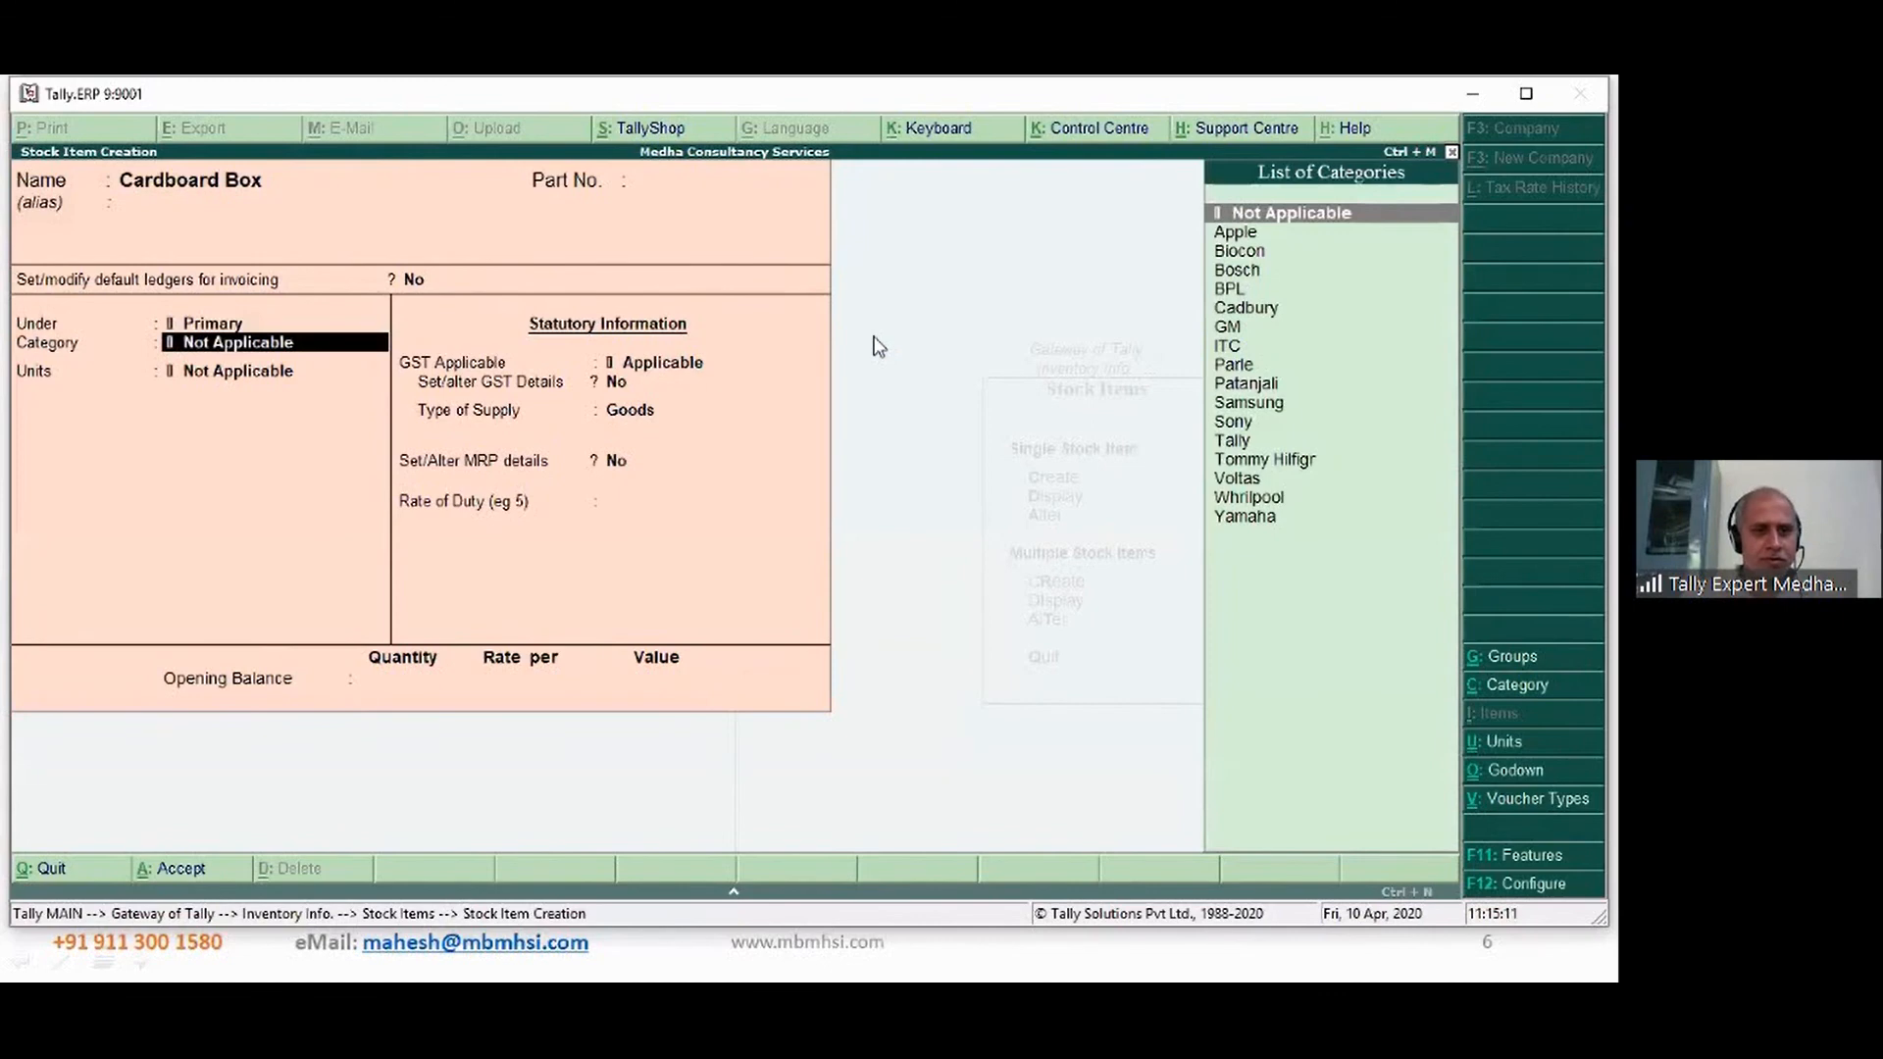
{"action": "key", "text": "BackSpace"}
{"action": "type", "text": "pa"}
{"action": "key", "text": "Return"}
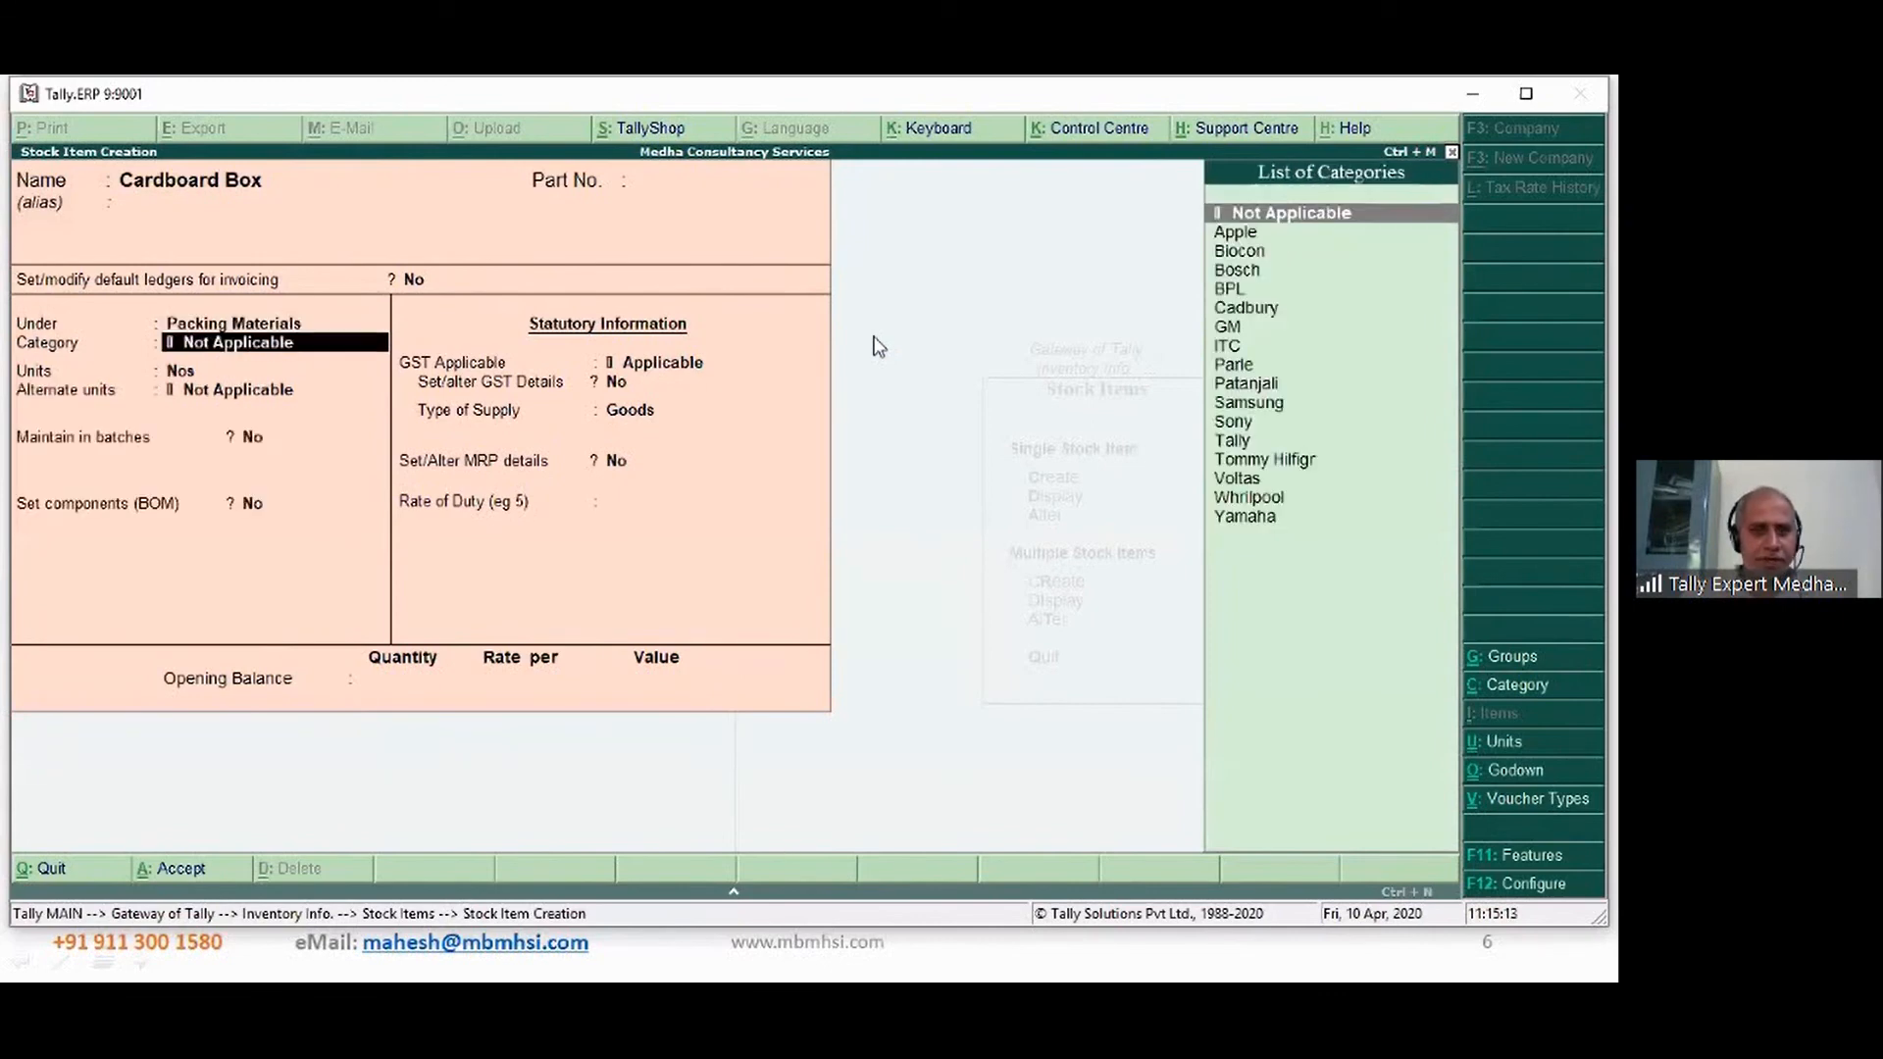
- Keep Cardboard Box without a category or alternate unit, with Nos as its unit, and save the item
{"action": "key", "text": "Return"}
{"action": "key", "text": "Return"}
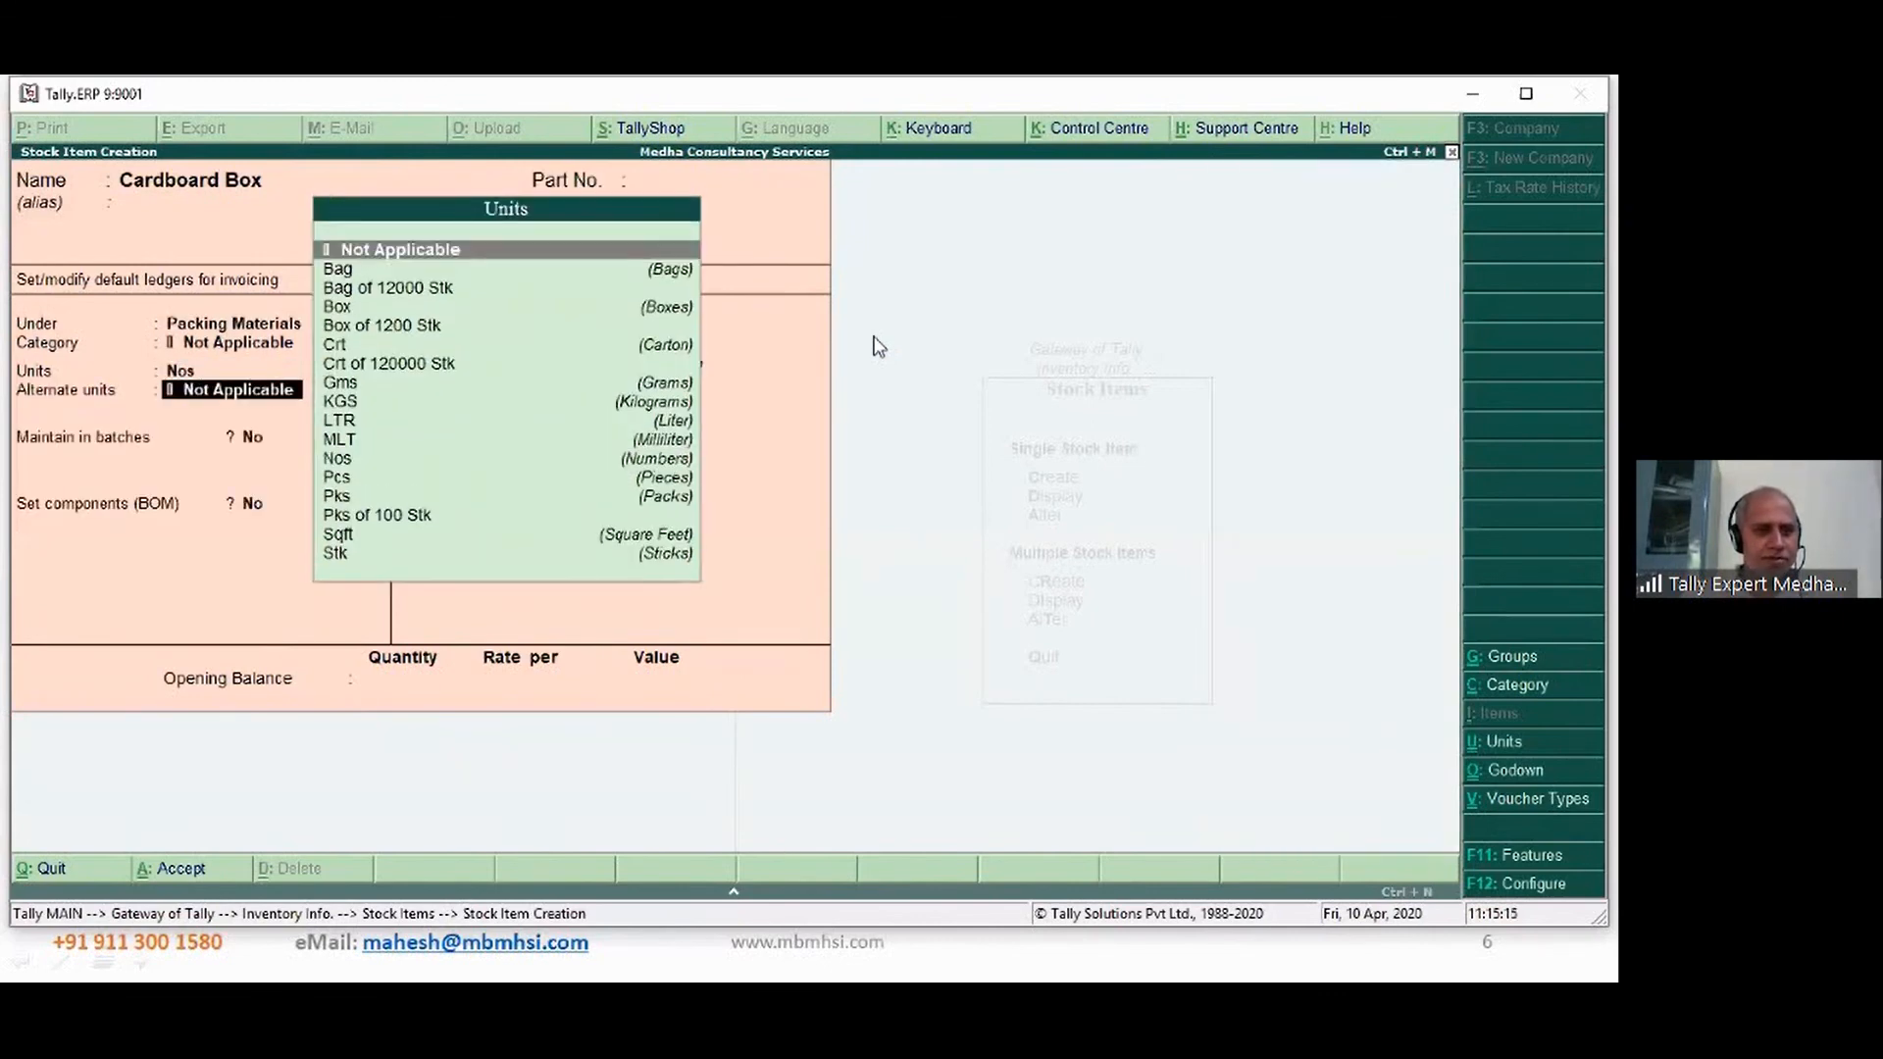
{"action": "key", "text": "Return"}
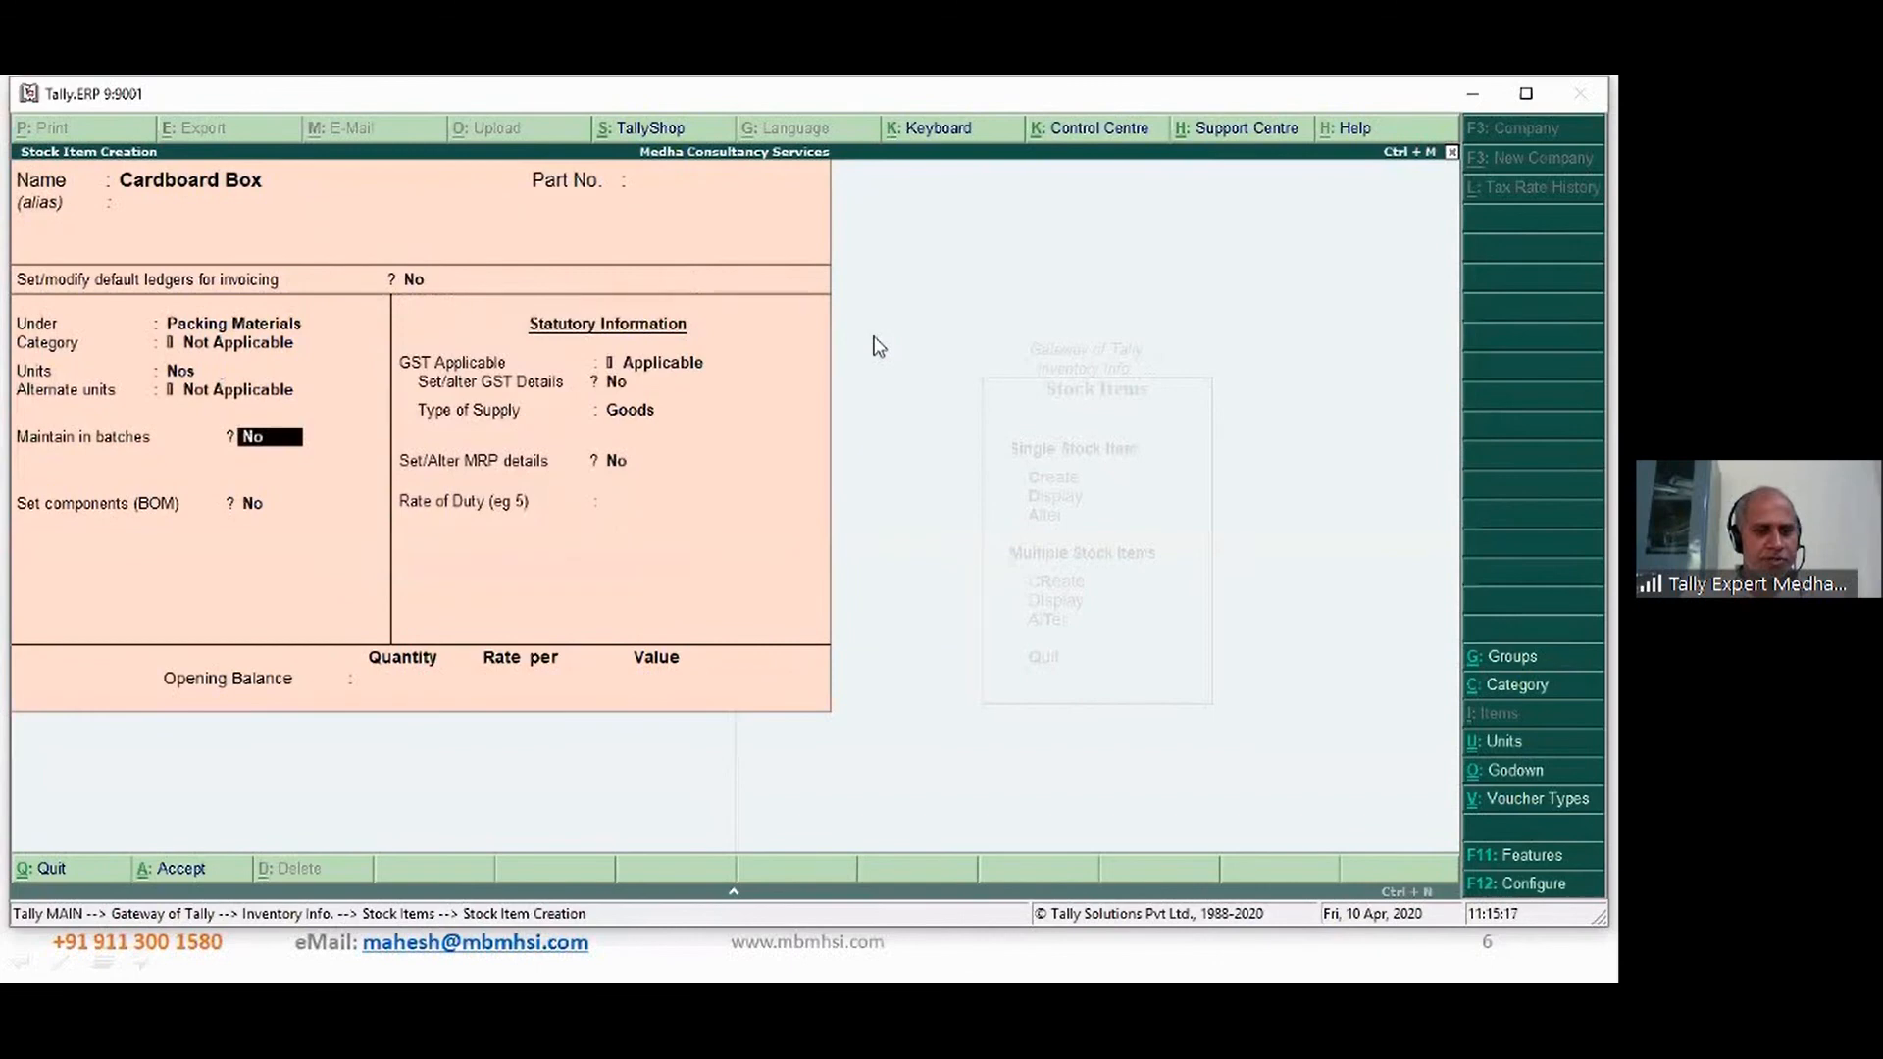
{"action": "key", "text": "ctrl+a"}
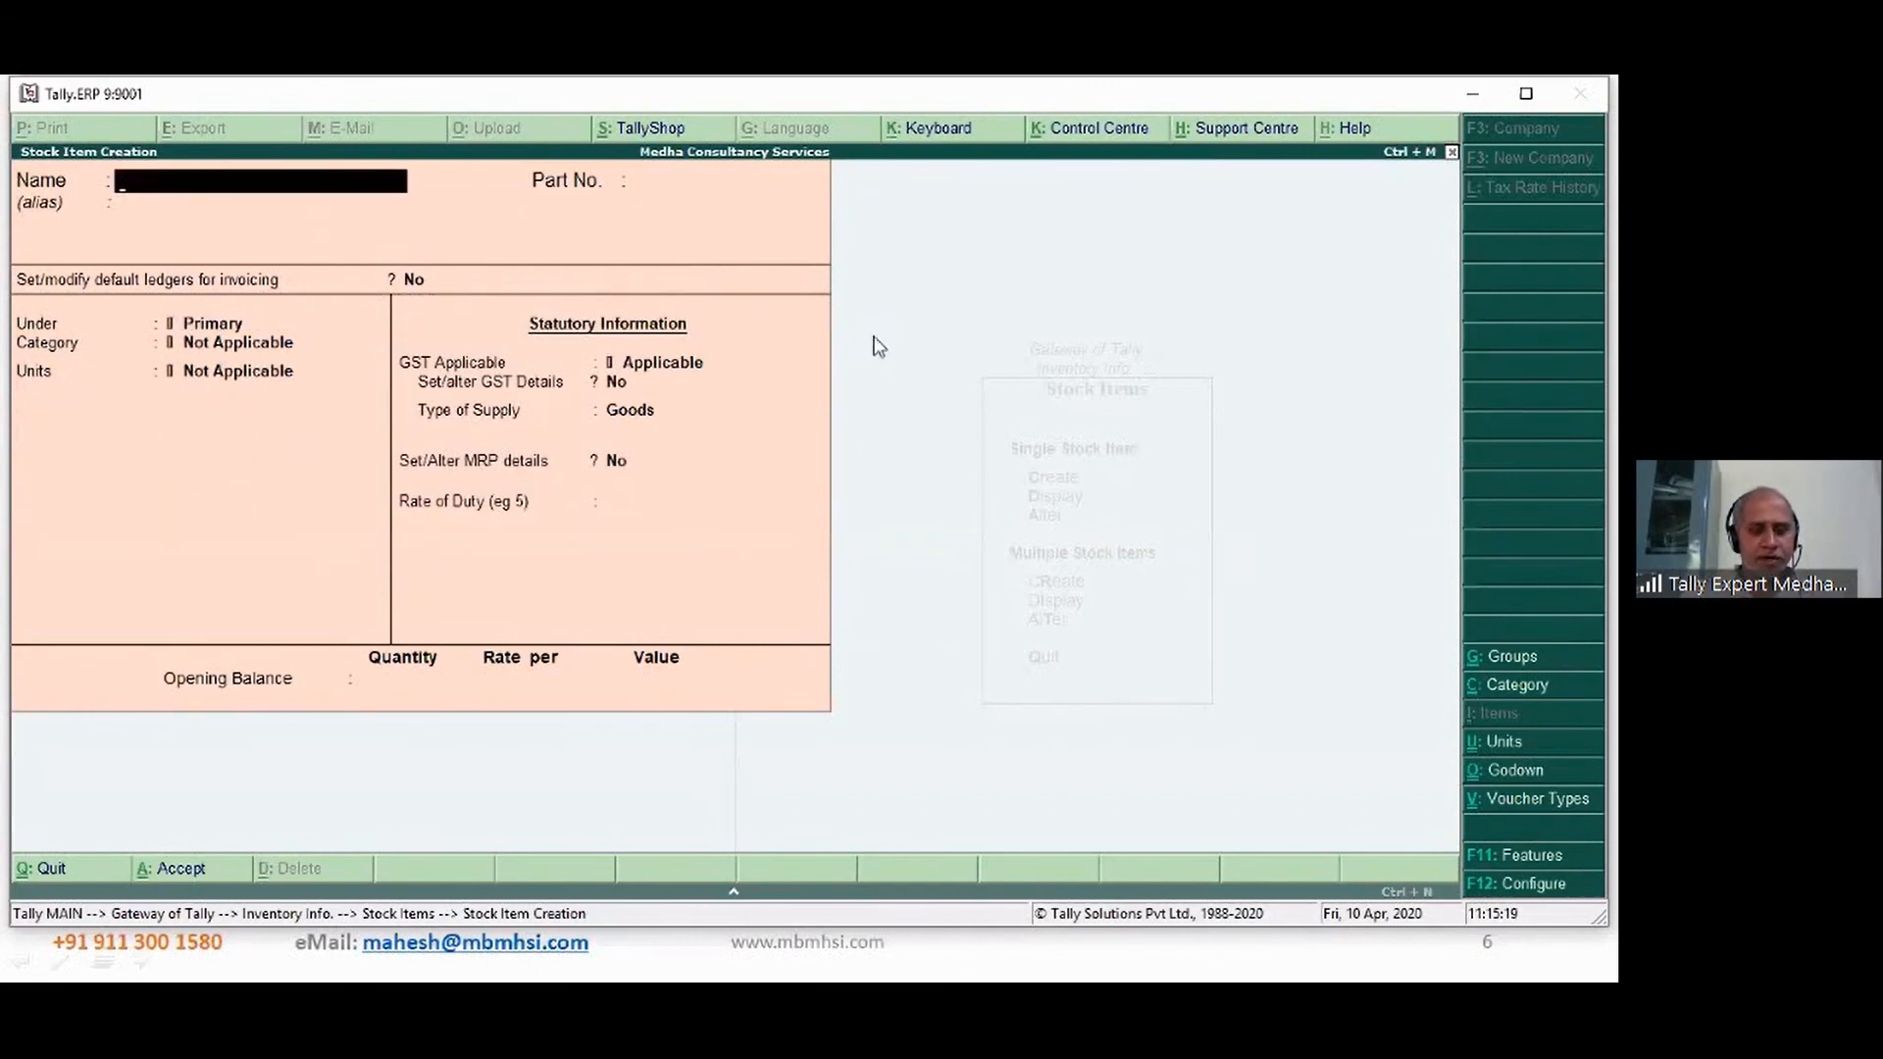
- Name the next stock item Cotton Bag and put it under the Packing Materials group without a category
{"action": "type", "text": "Cotton Bag"}
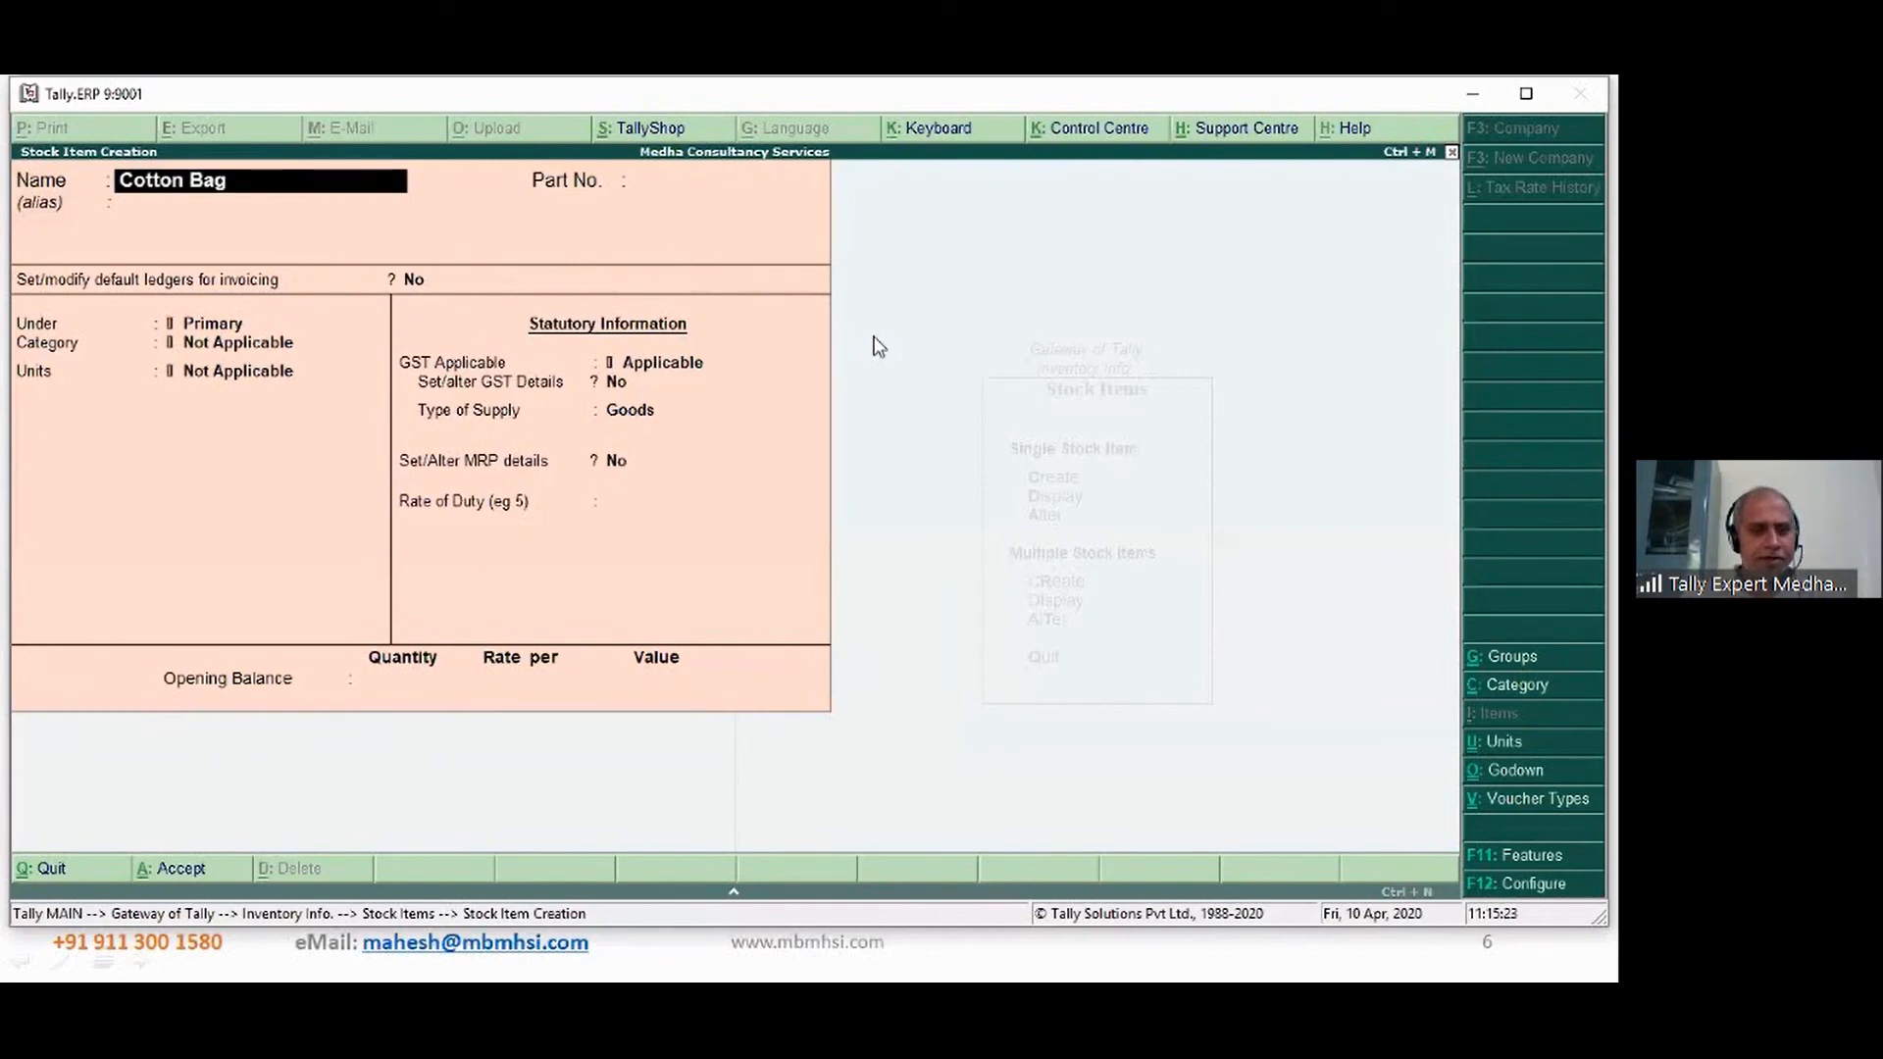
{"action": "key", "text": "Return"}
{"action": "key", "text": "Return"}
{"action": "key", "text": "Return"}
{"action": "key", "text": "Return"}
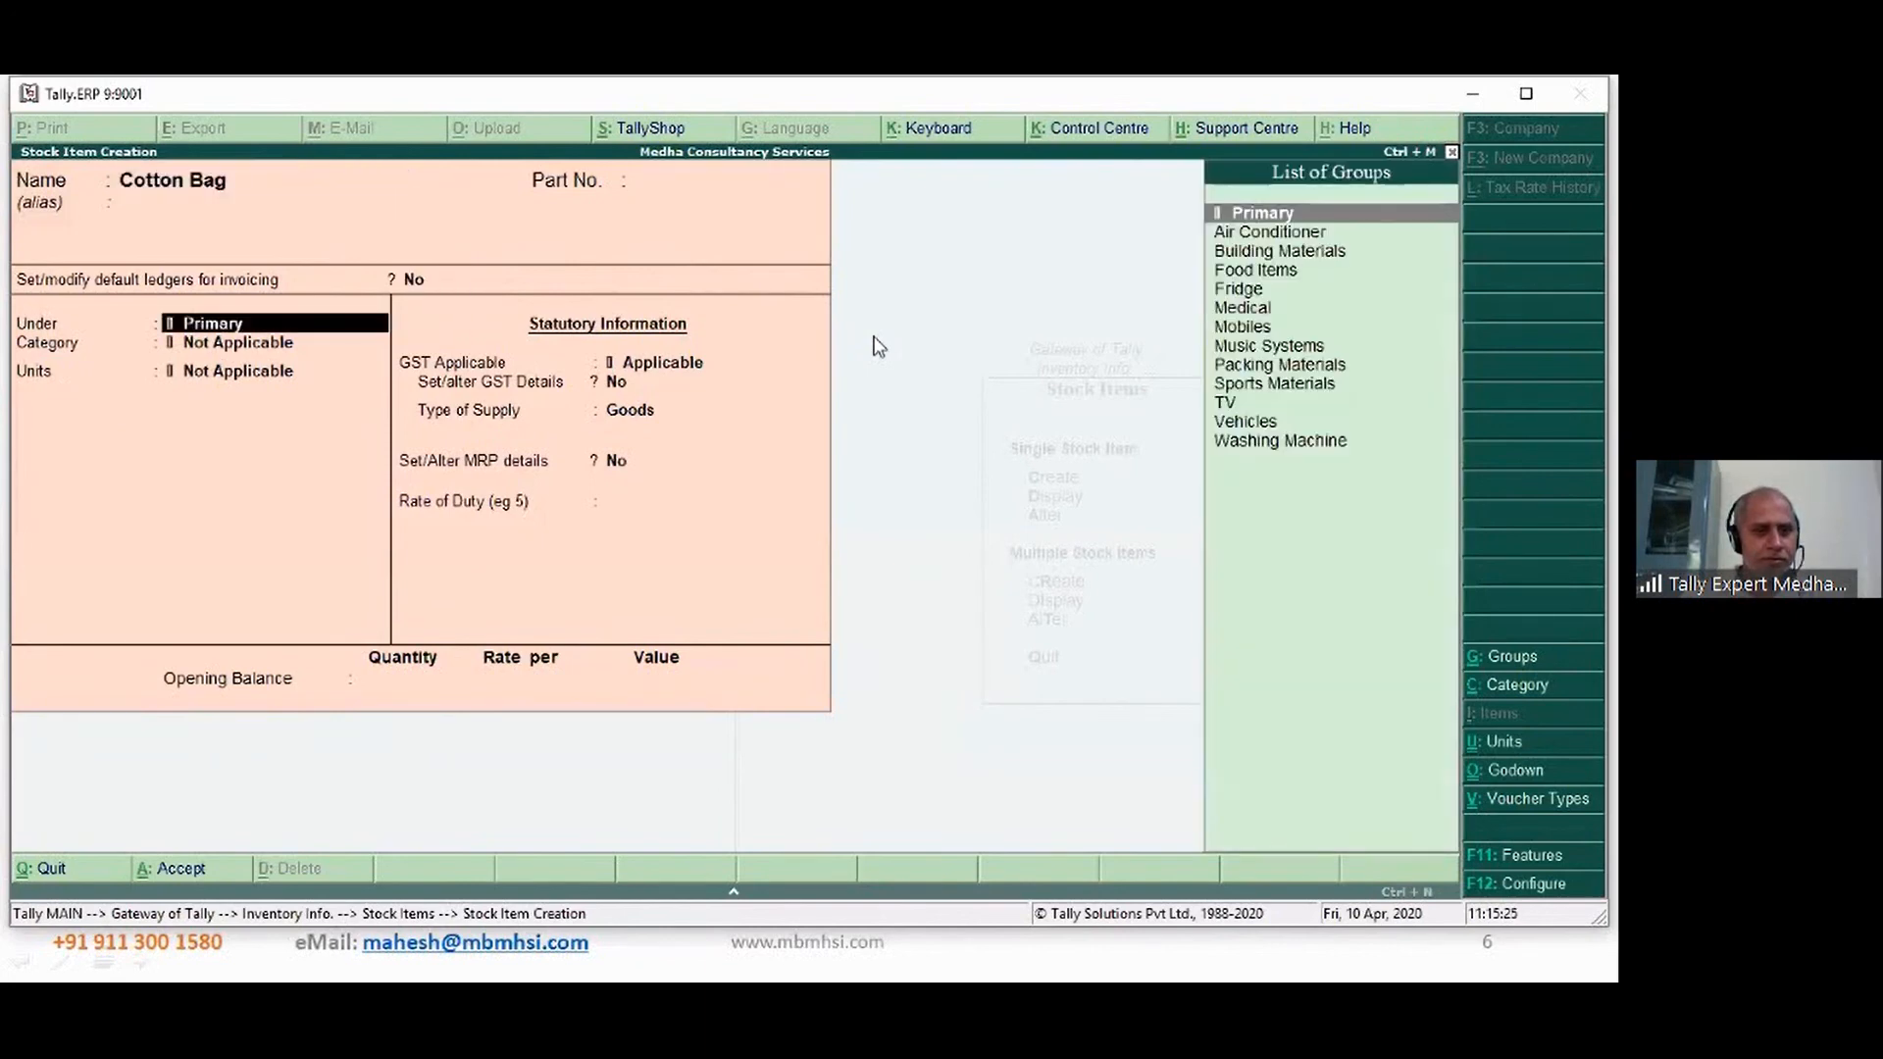
{"action": "type", "text": "pa"}
{"action": "key", "text": "Return"}
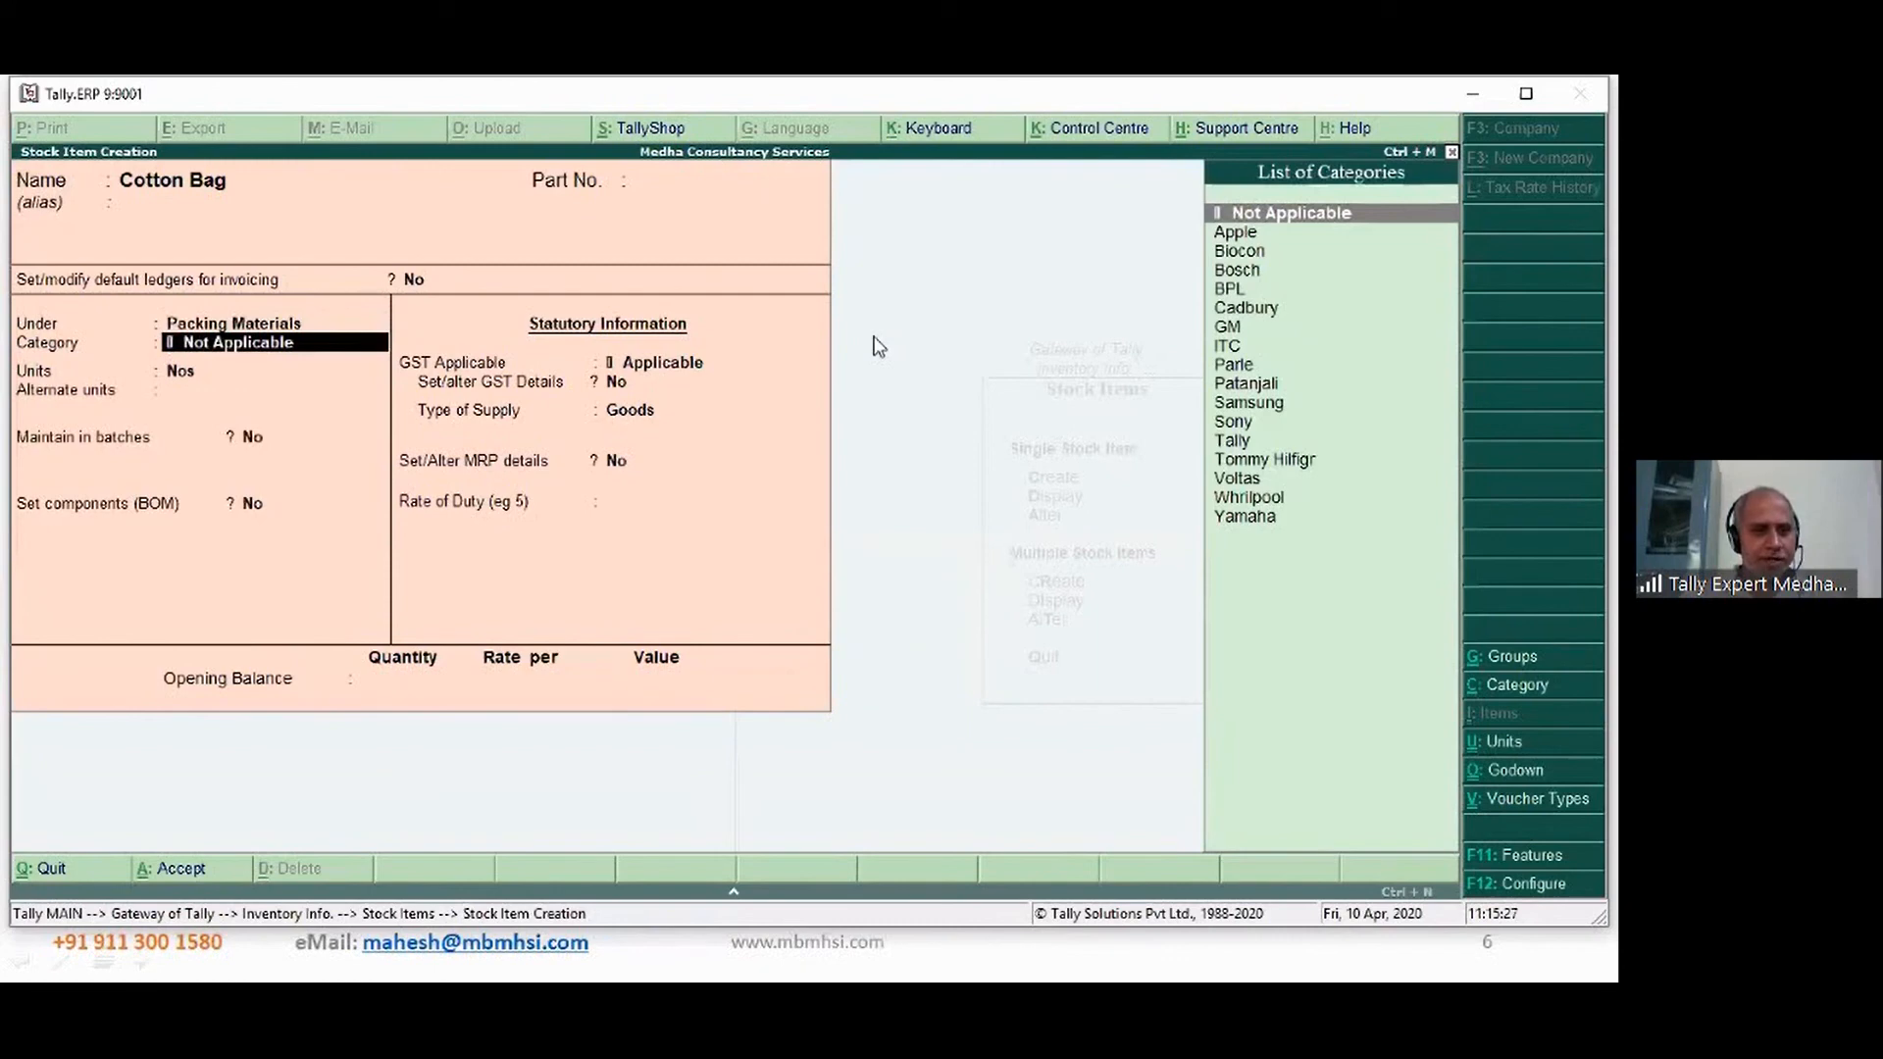
{"action": "key", "text": "Return"}
- Try to use Nos as Cotton Bag's alternate unit, and clear the unit entries
{"action": "key", "text": "Return"}
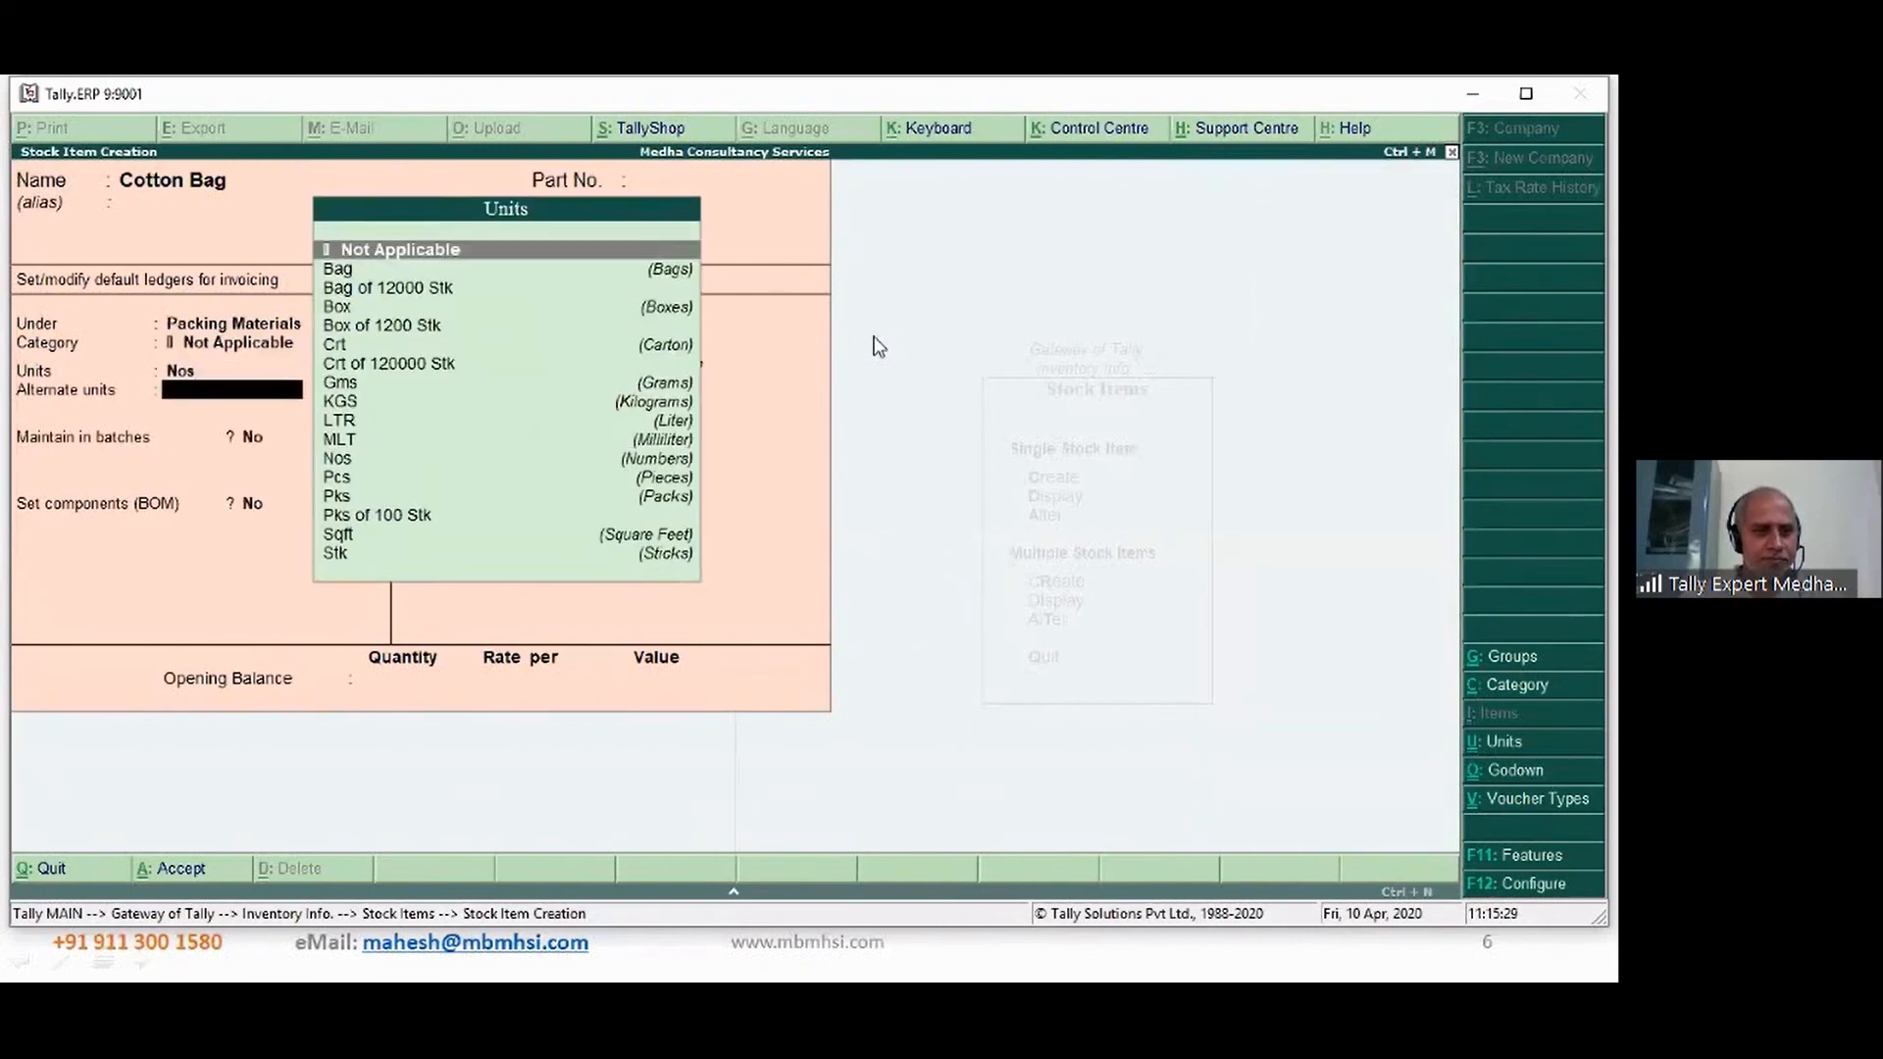
{"action": "type", "text": "nos"}
{"action": "key", "text": "Return"}
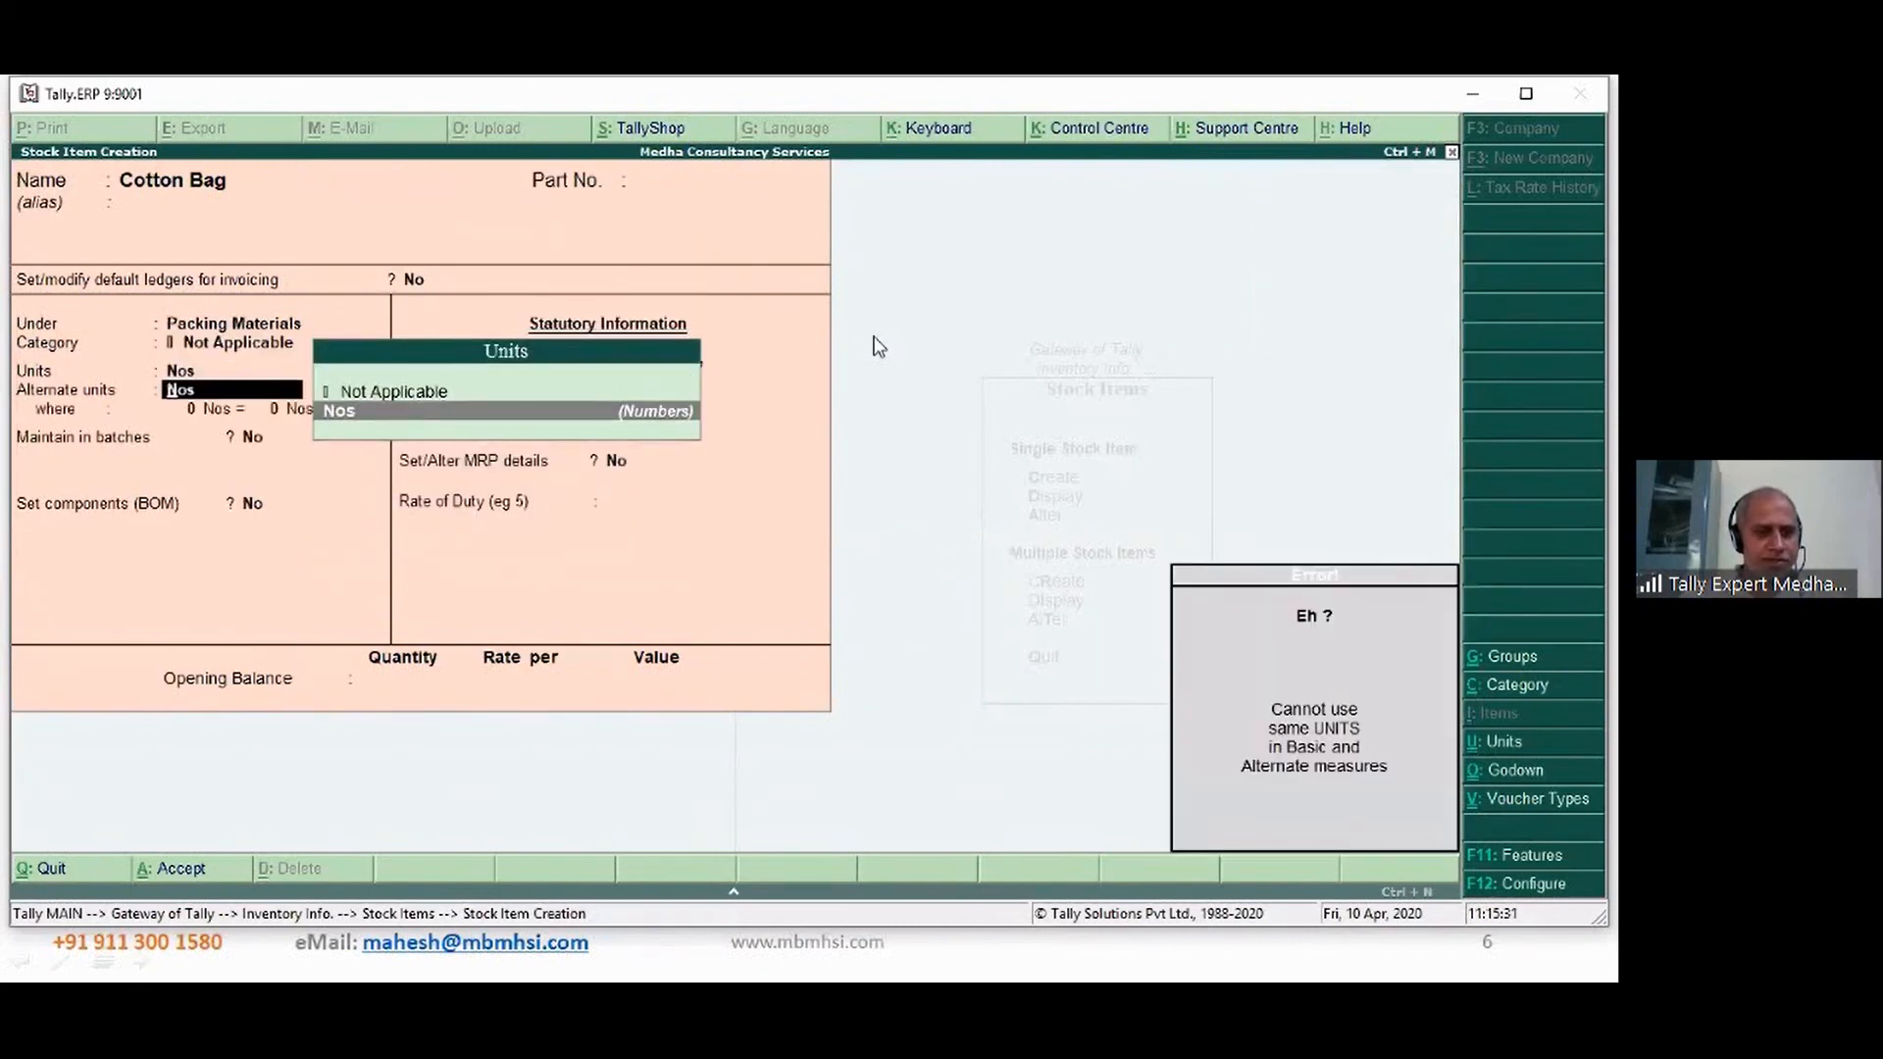
{"action": "key", "text": "Escape"}
{"action": "key", "text": "BackSpace"}
{"action": "key", "text": "space"}
{"action": "key", "text": "Up"}
{"action": "key", "text": "Return"}
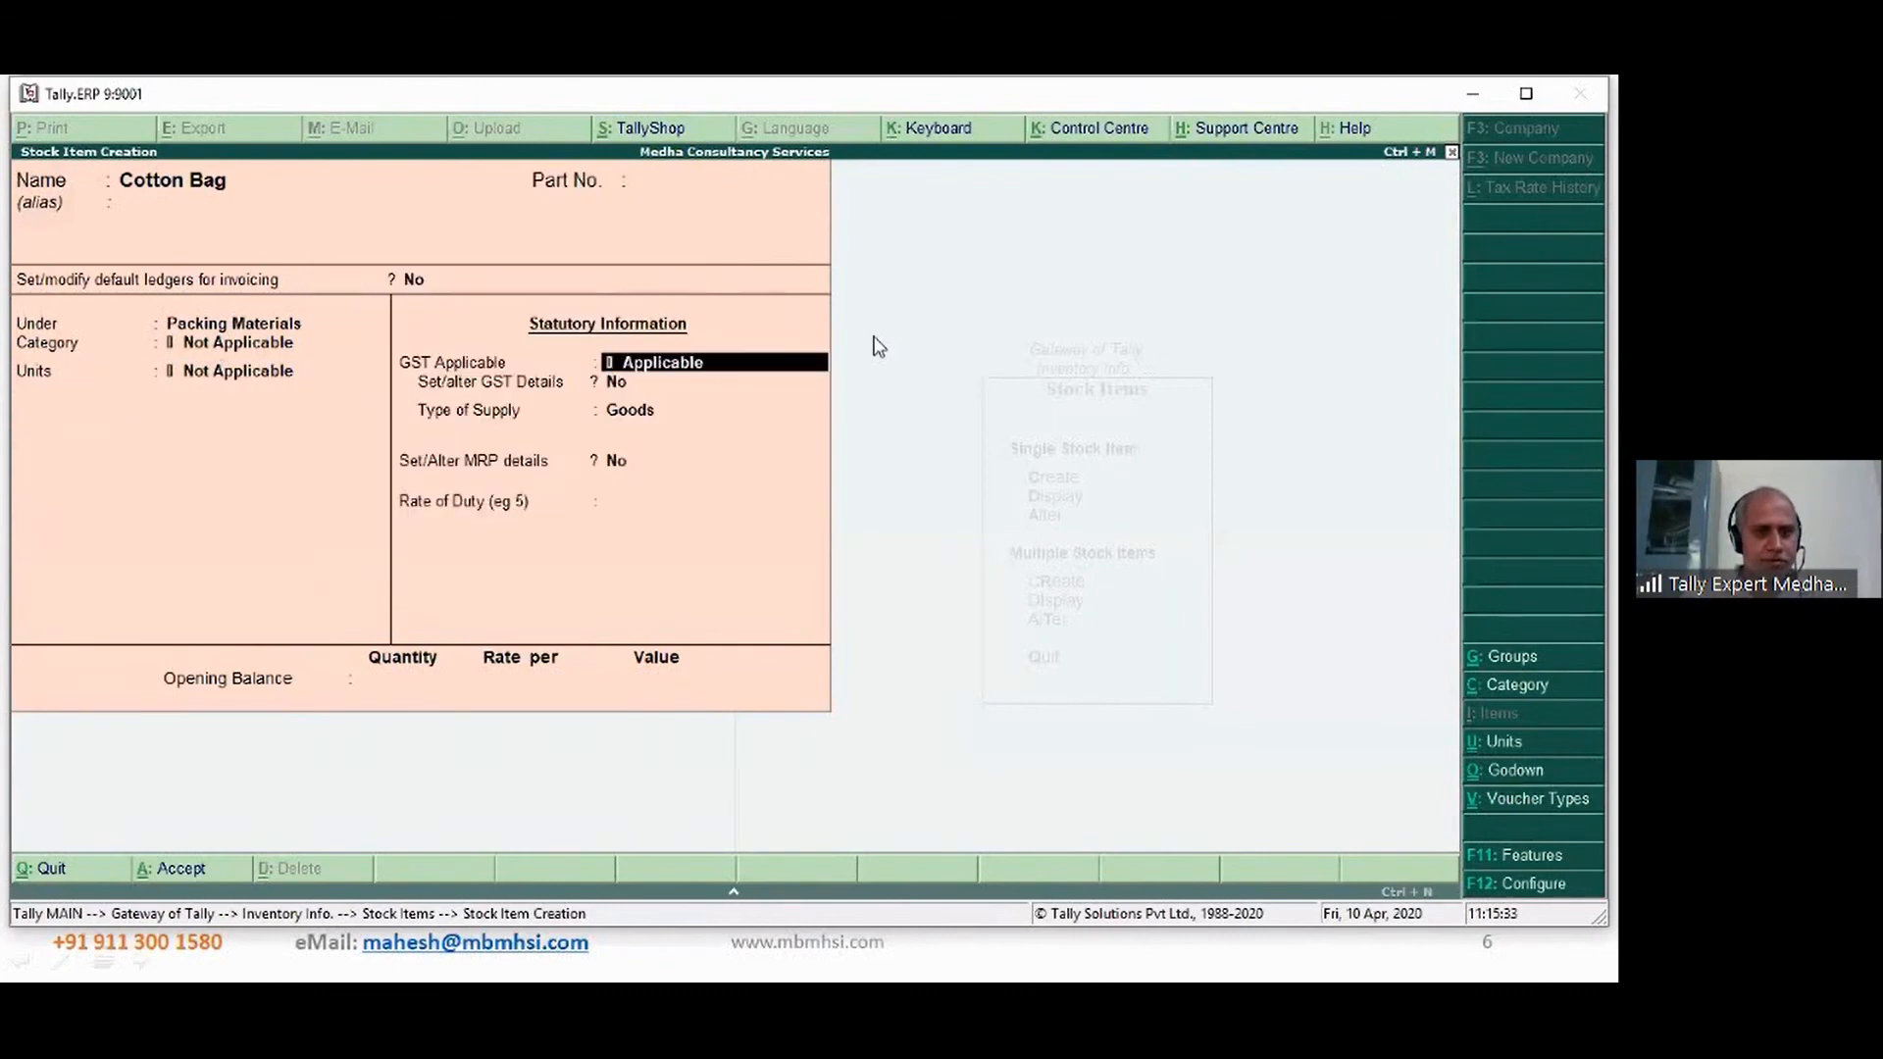
- Set Cotton Bag's unit to Nos without an alternate unit or batches, save the item and leave stock item creation
{"action": "key", "text": "BackSpace"}
{"action": "type", "text": "n"}
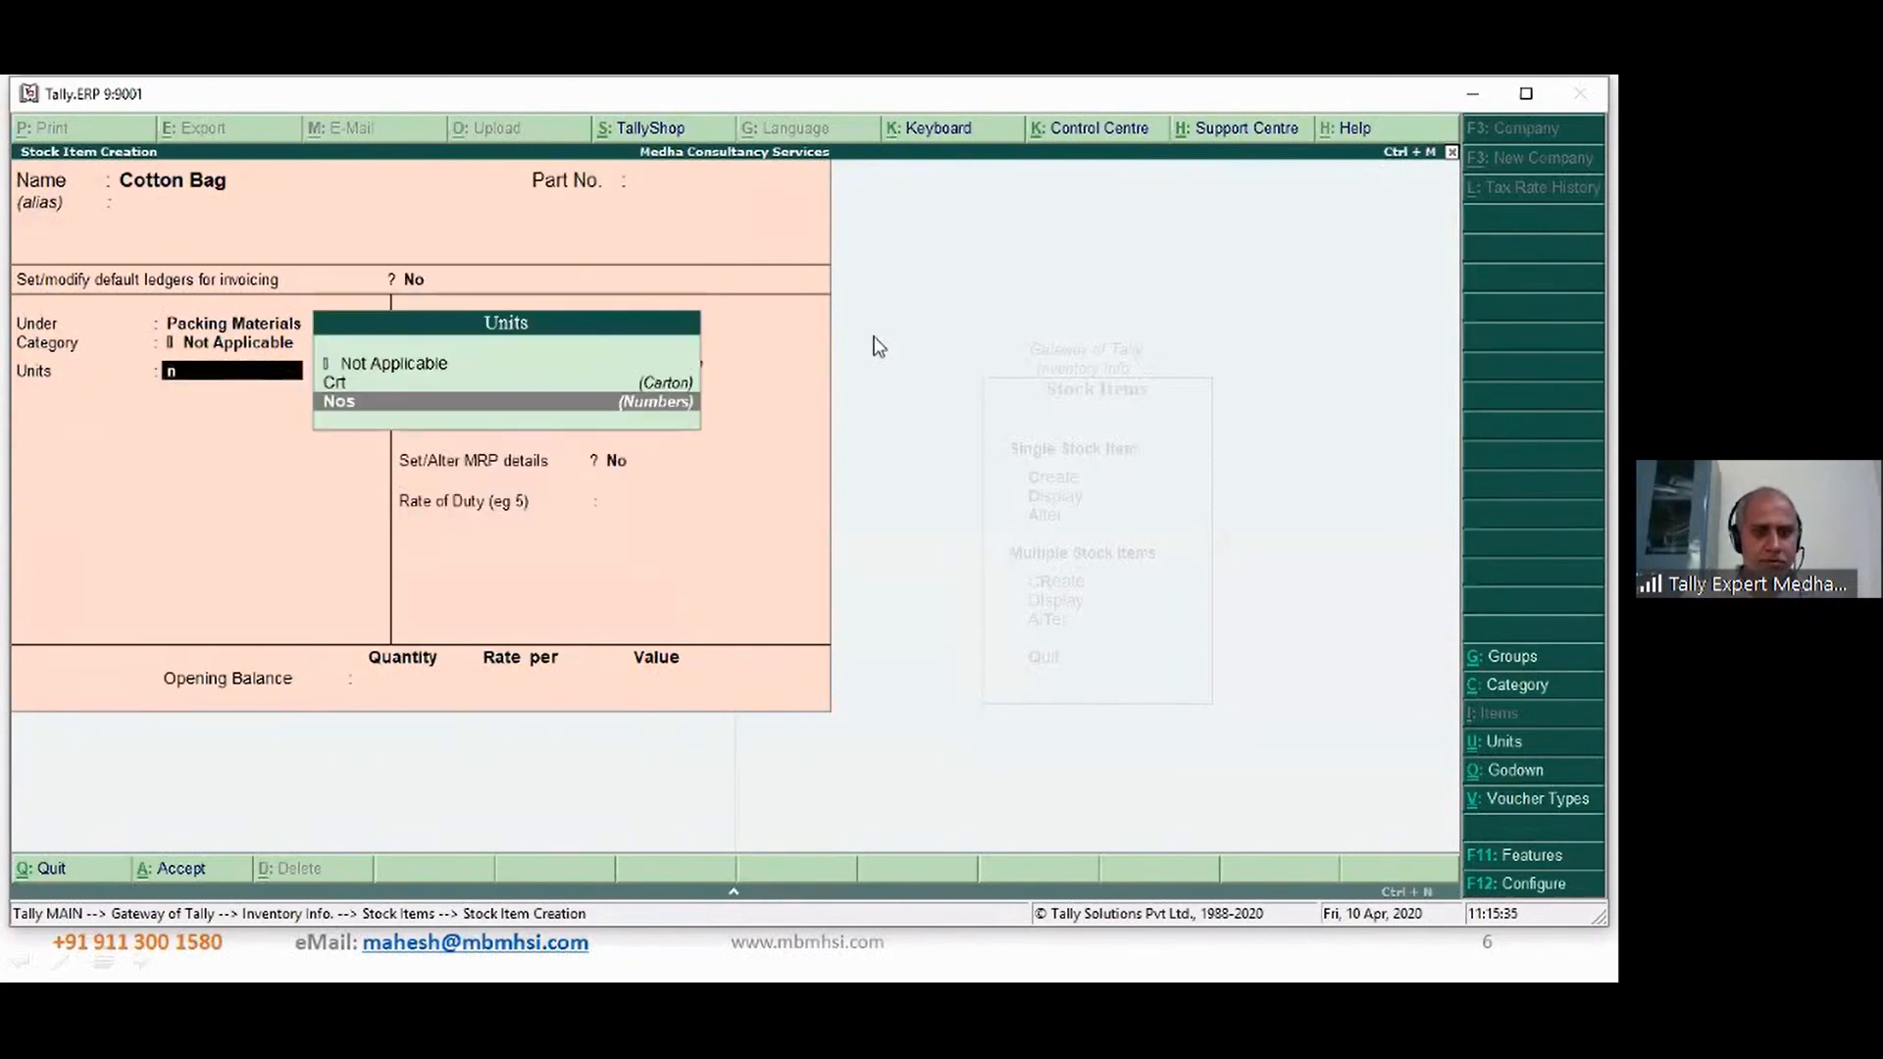
{"action": "key", "text": "Return"}
{"action": "key", "text": "Return"}
{"action": "key", "text": "Return"}
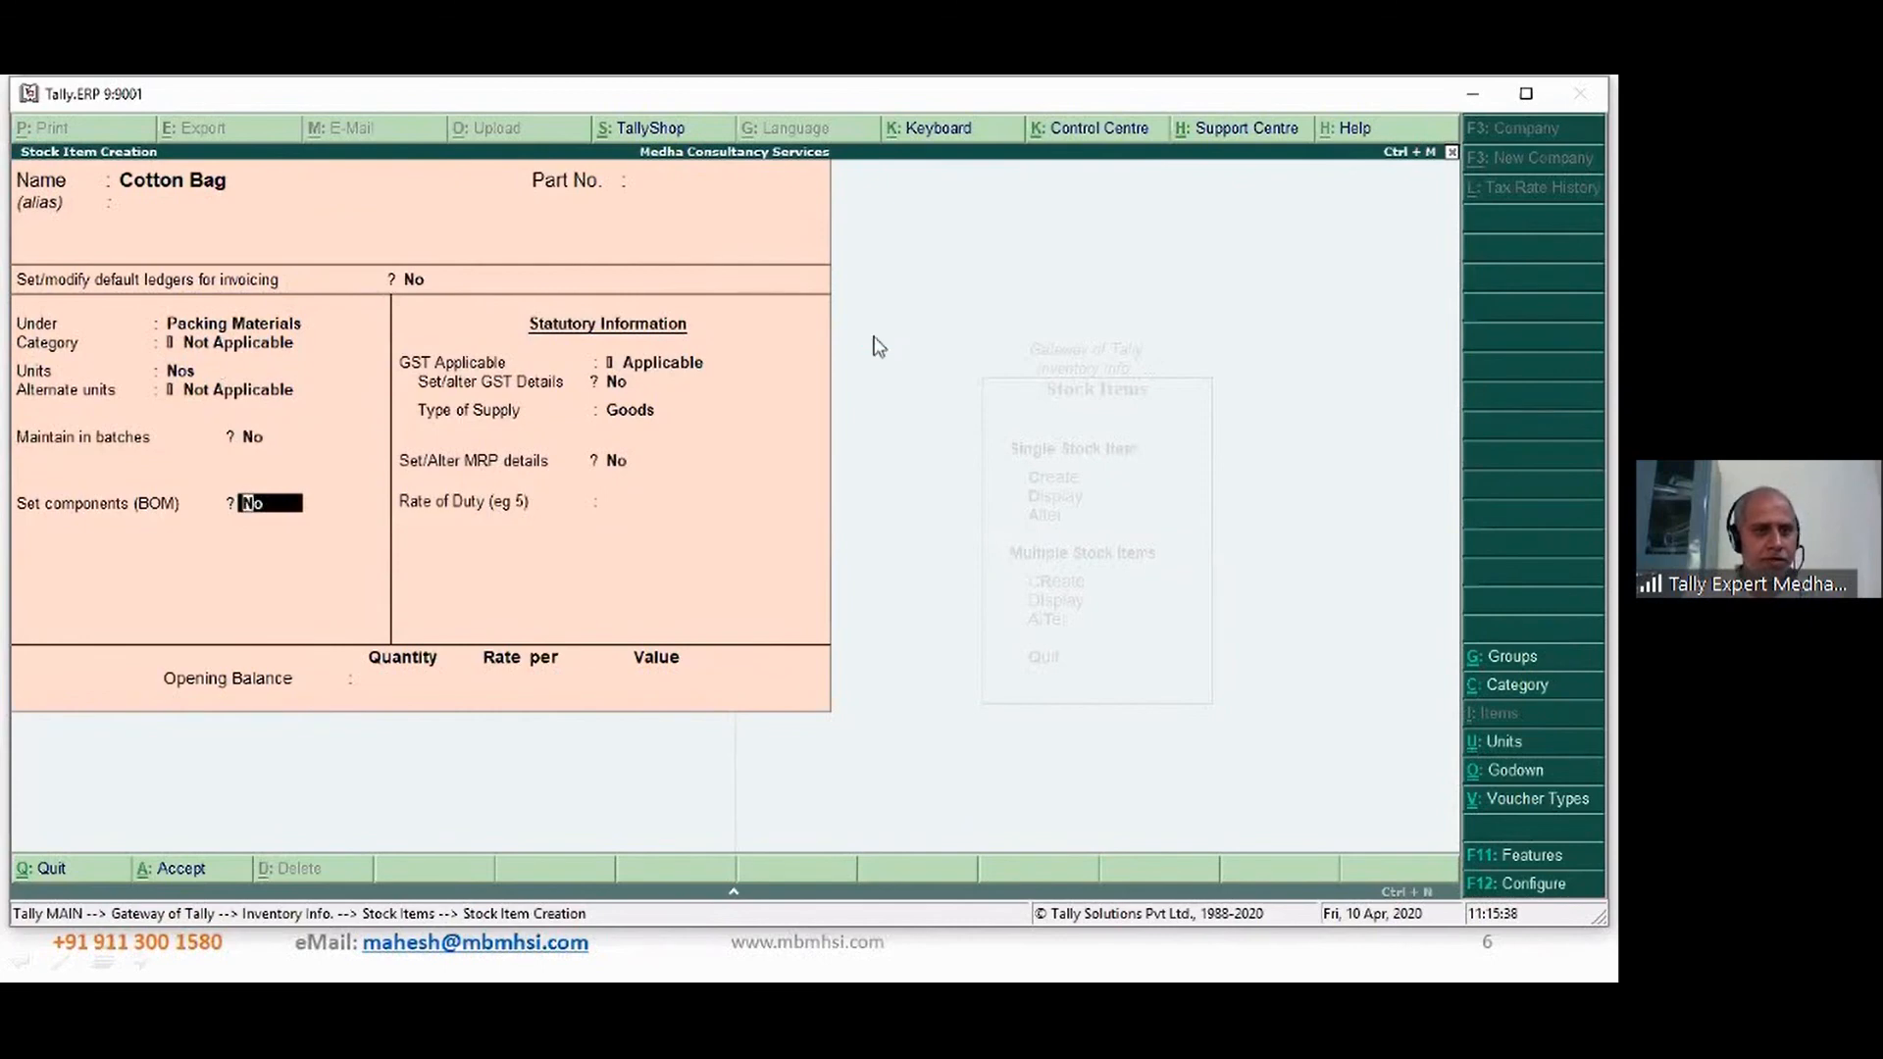
{"action": "key", "text": "ctrl+a"}
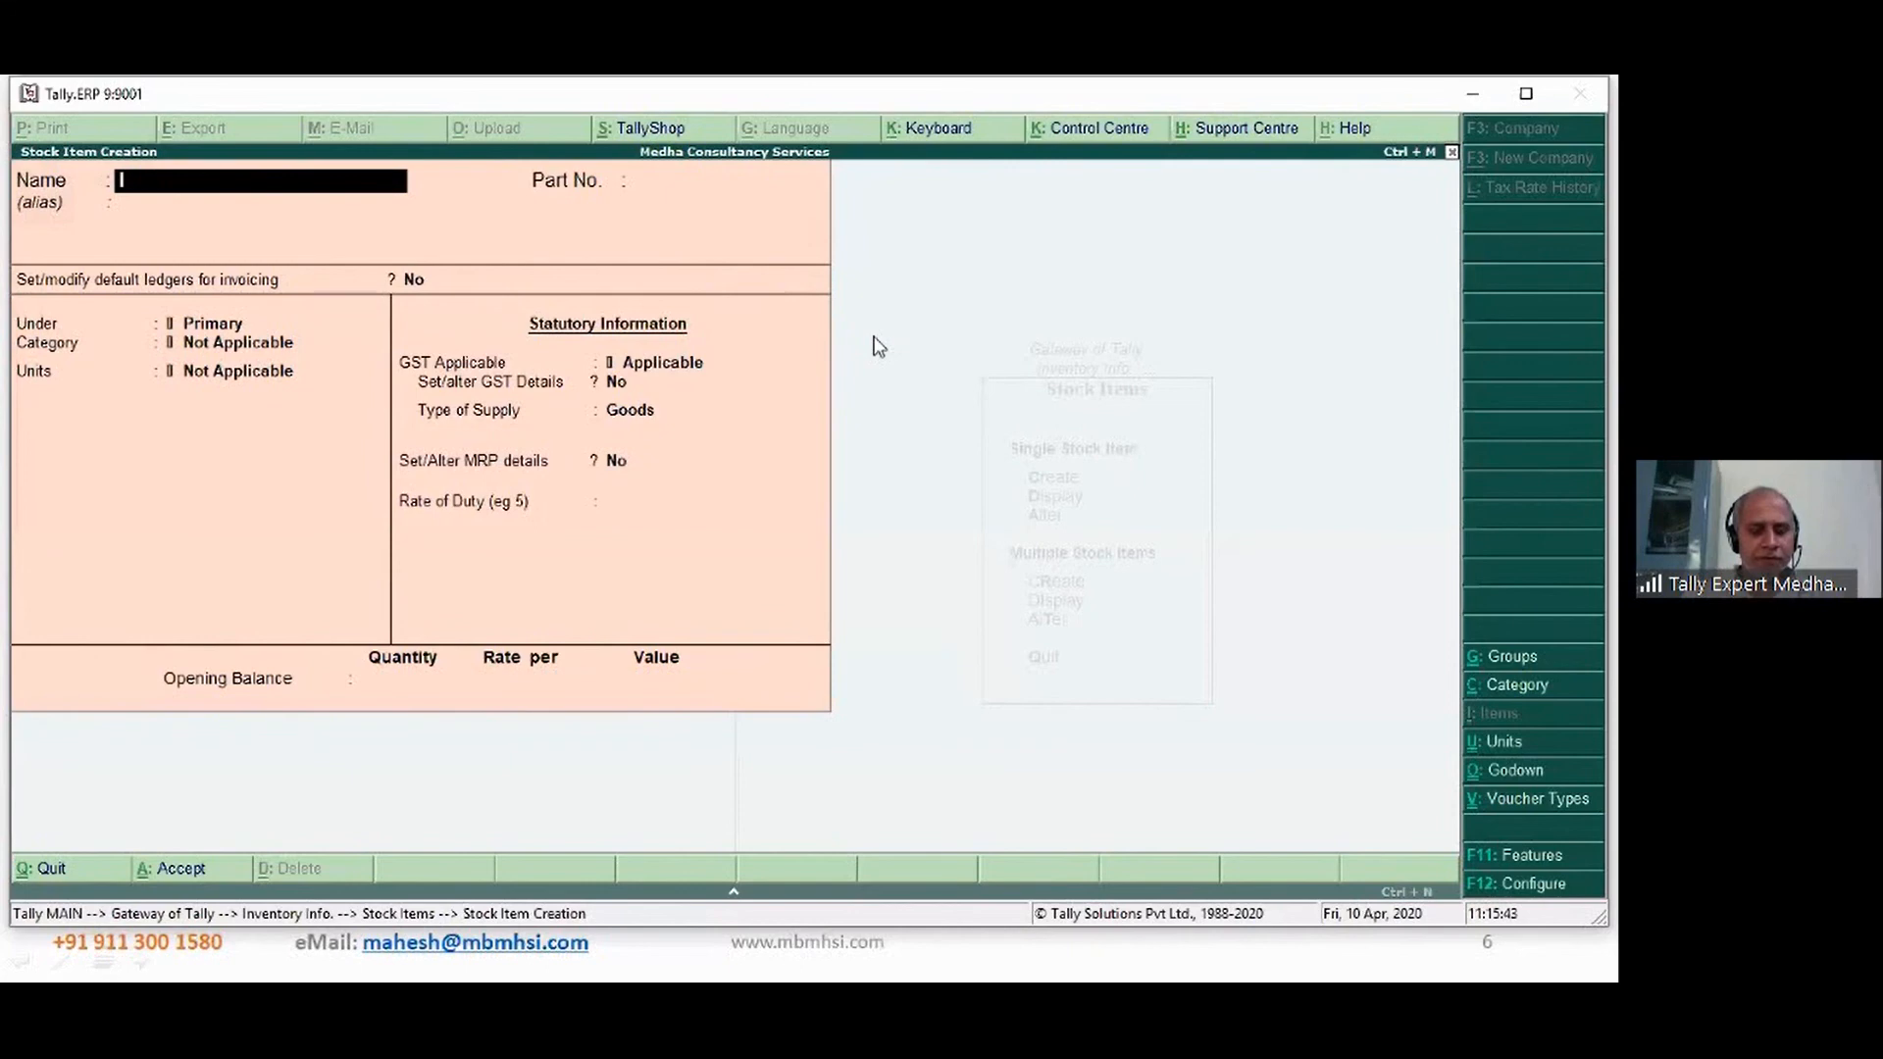
{"action": "key", "text": "Escape"}
{"action": "key", "text": "y"}
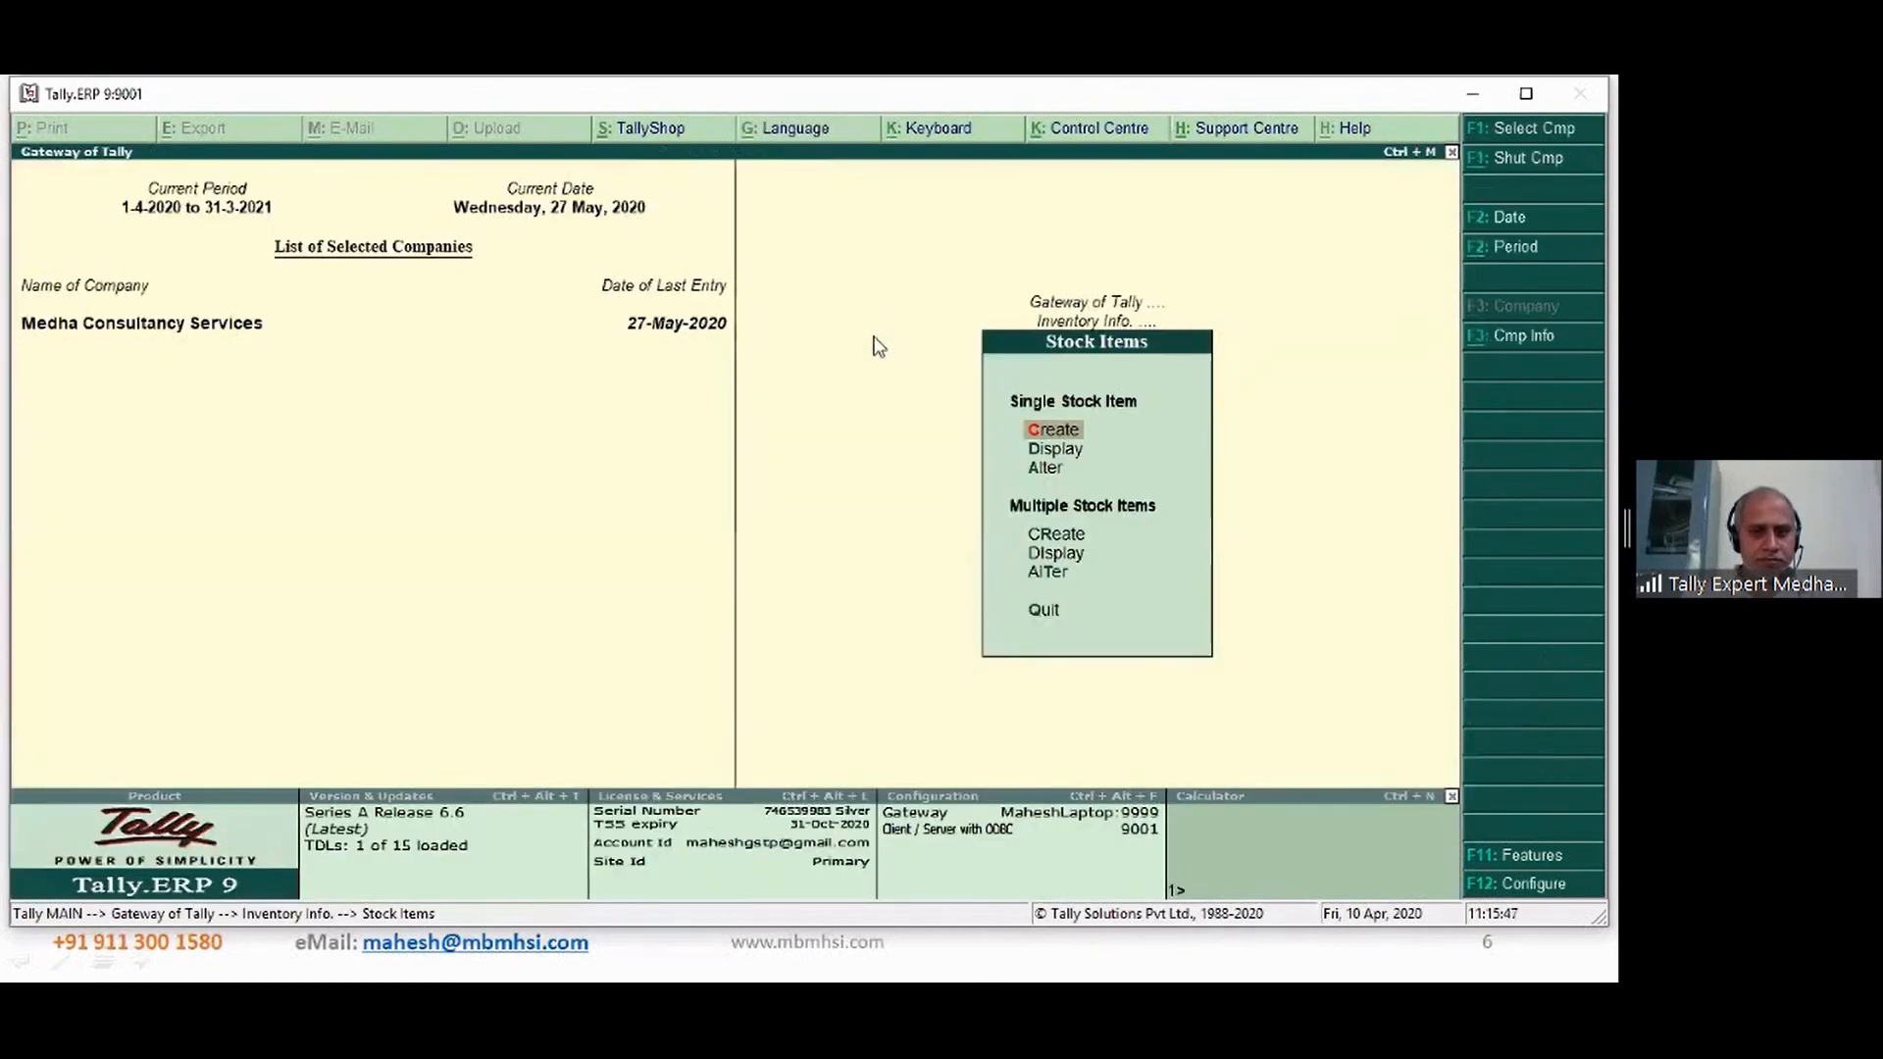
- Start a new stock item named Idly Parcel and put it under the Food Items group
{"action": "key", "text": "Return"}
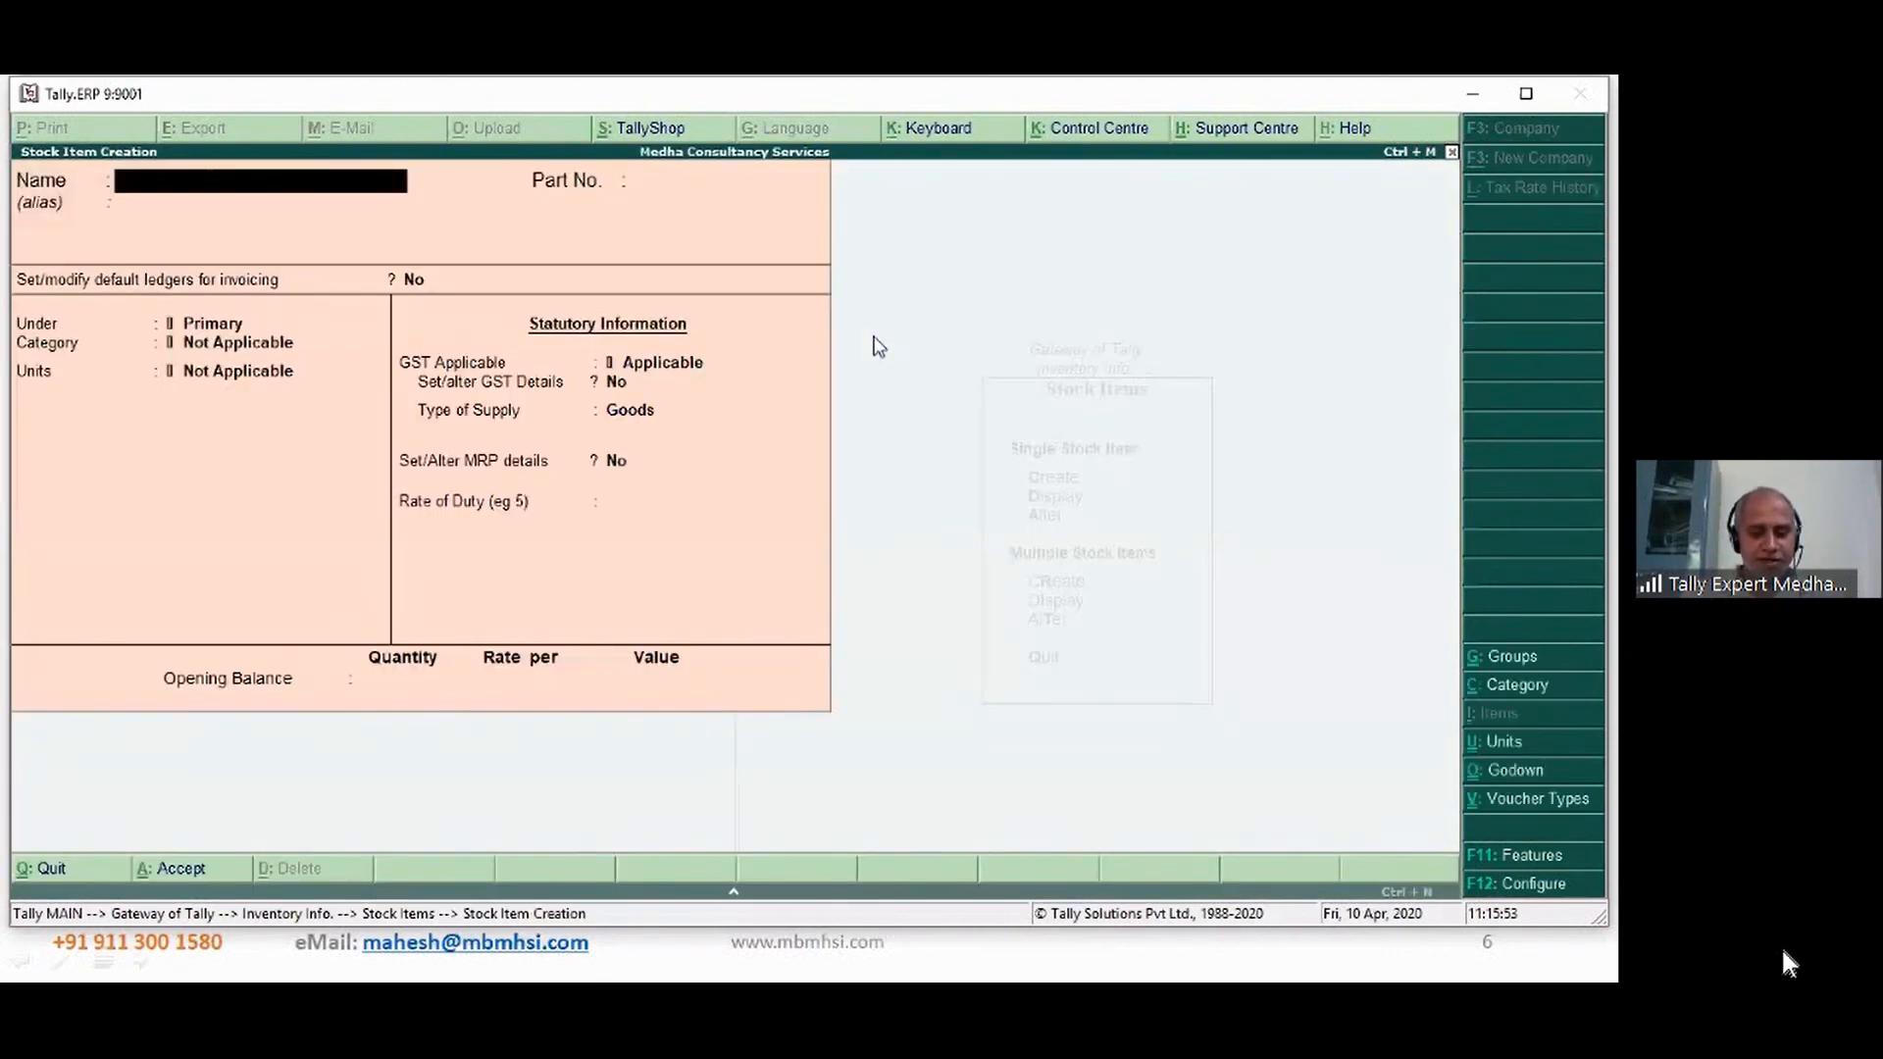
{"action": "type", "text": "Idly Parcel"}
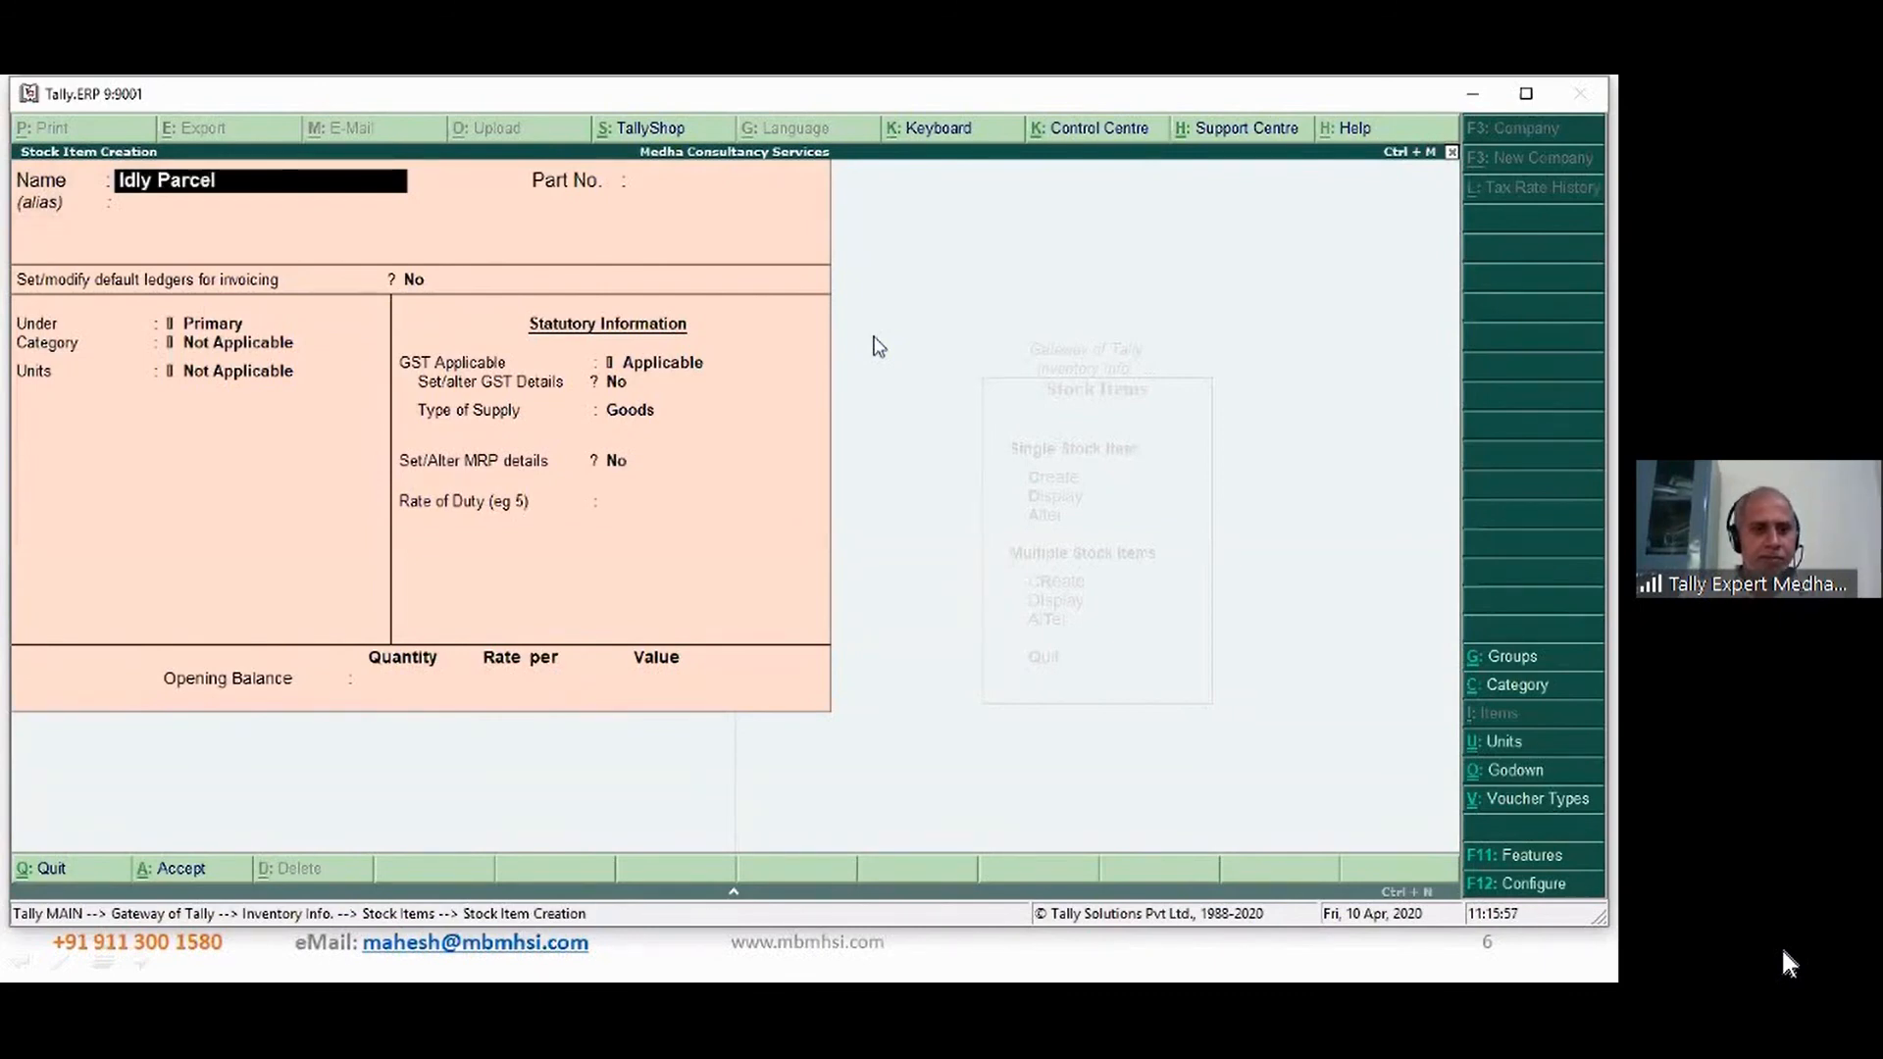
{"action": "key", "text": "Return"}
{"action": "key", "text": "Return"}
{"action": "key", "text": "Return"}
{"action": "key", "text": "Return"}
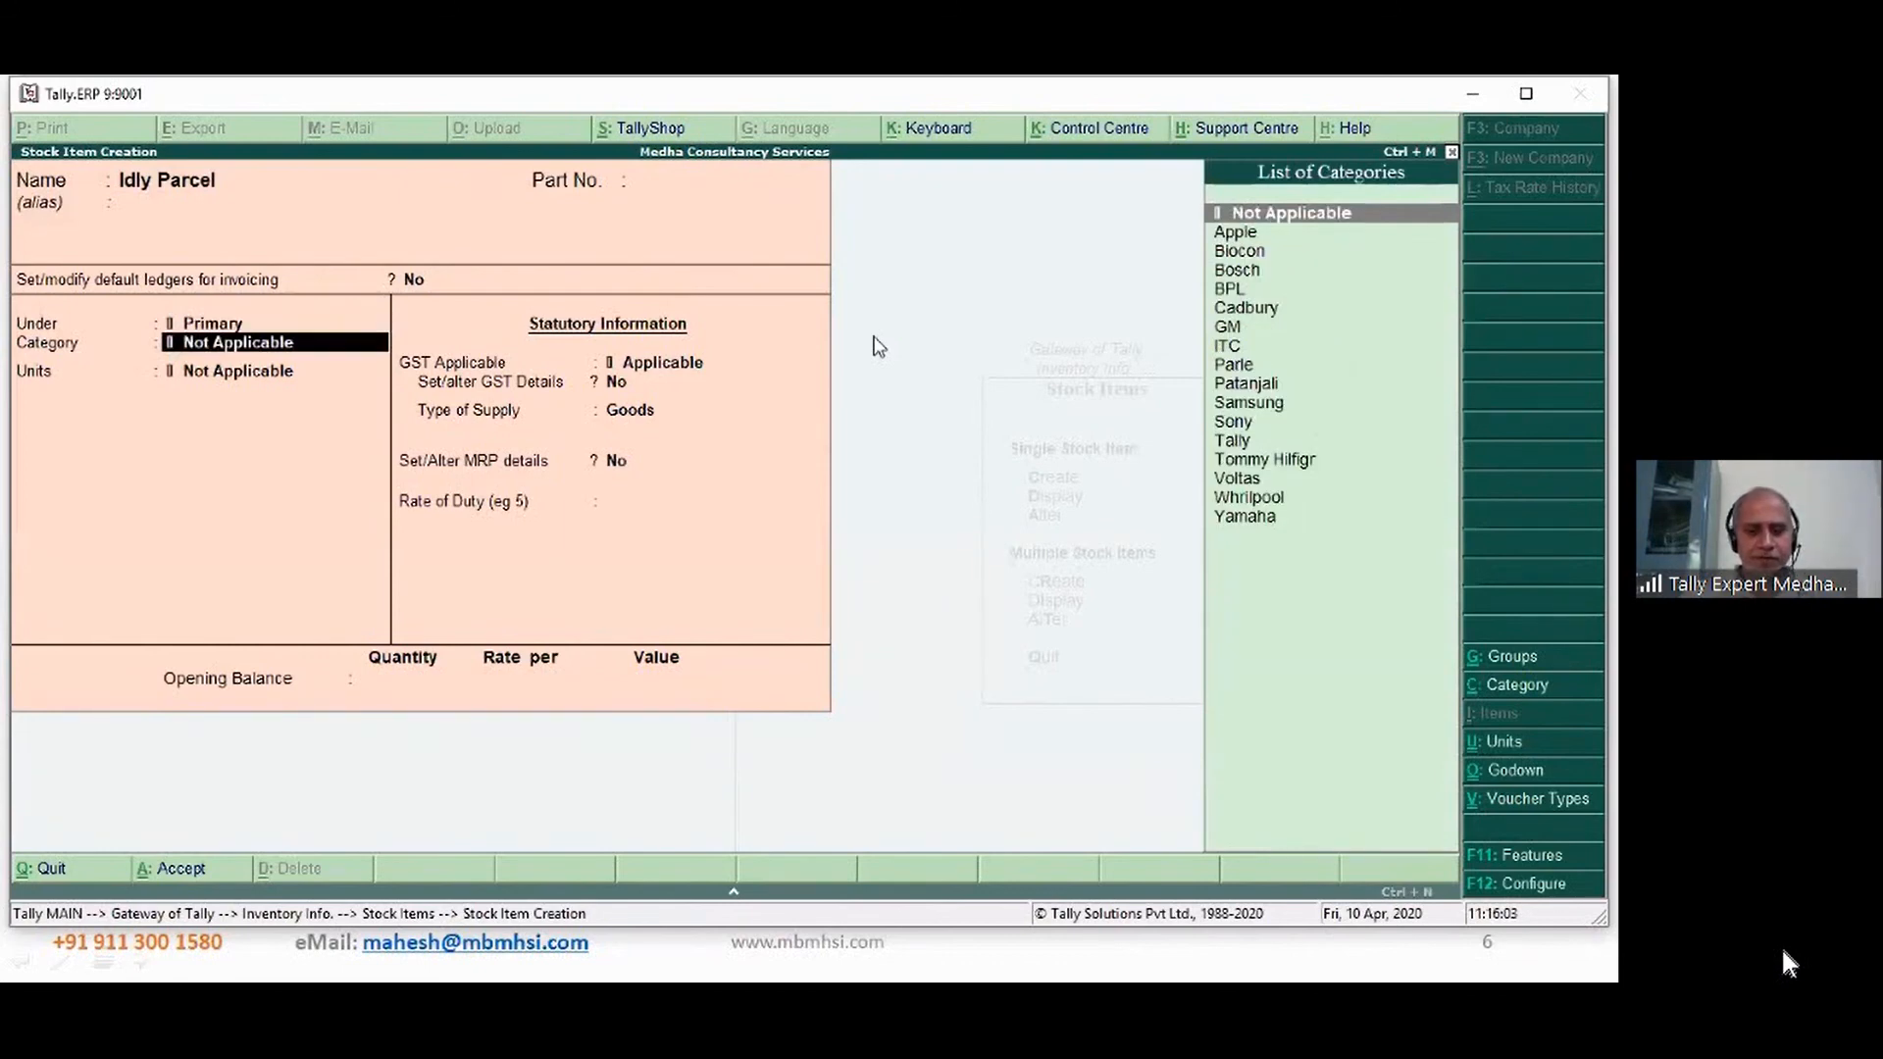
{"action": "type", "text": "F"}
{"action": "key", "text": "BackSpace"}
{"action": "key", "text": "BackSpace"}
{"action": "type", "text": "F"}
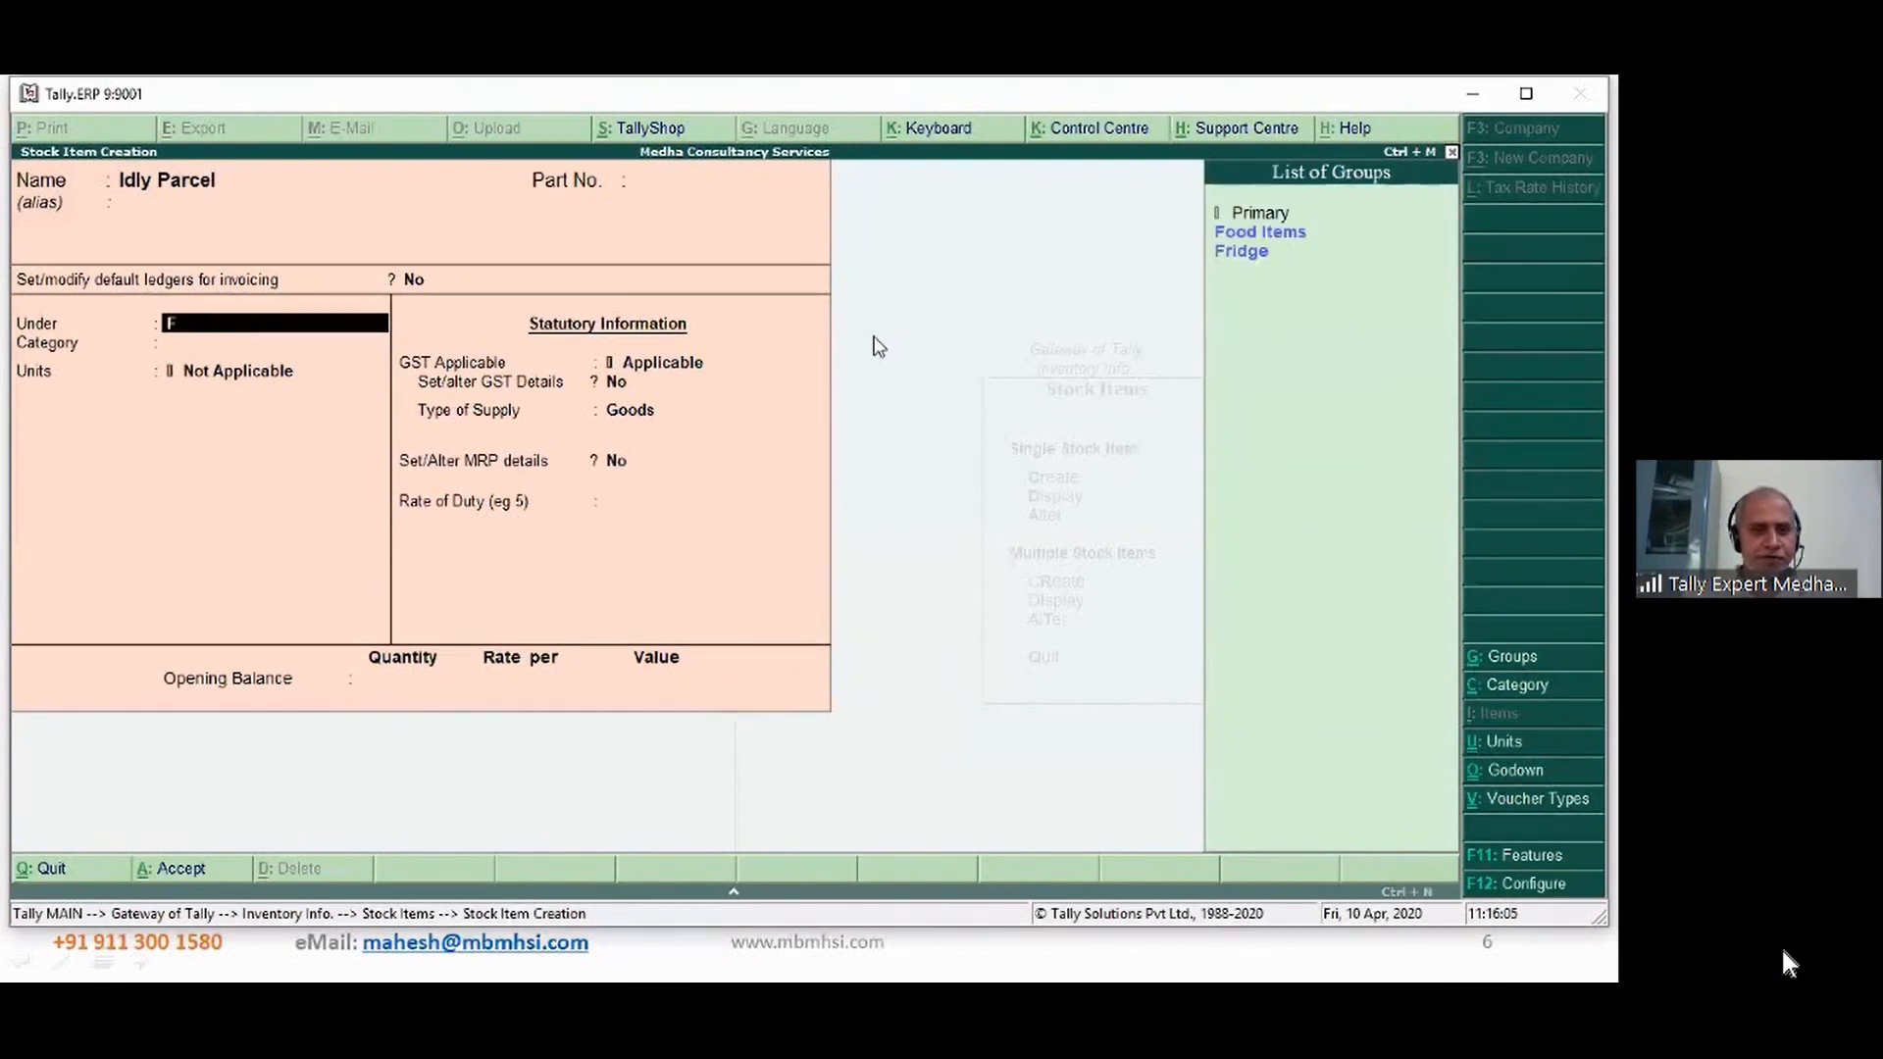
{"action": "key", "text": "Down"}
{"action": "key", "text": "Return"}
- Set Idly Parcel's unit to Nos without a category, and enable its components with a bill of materials named Idly Pack
{"action": "key", "text": "Return"}
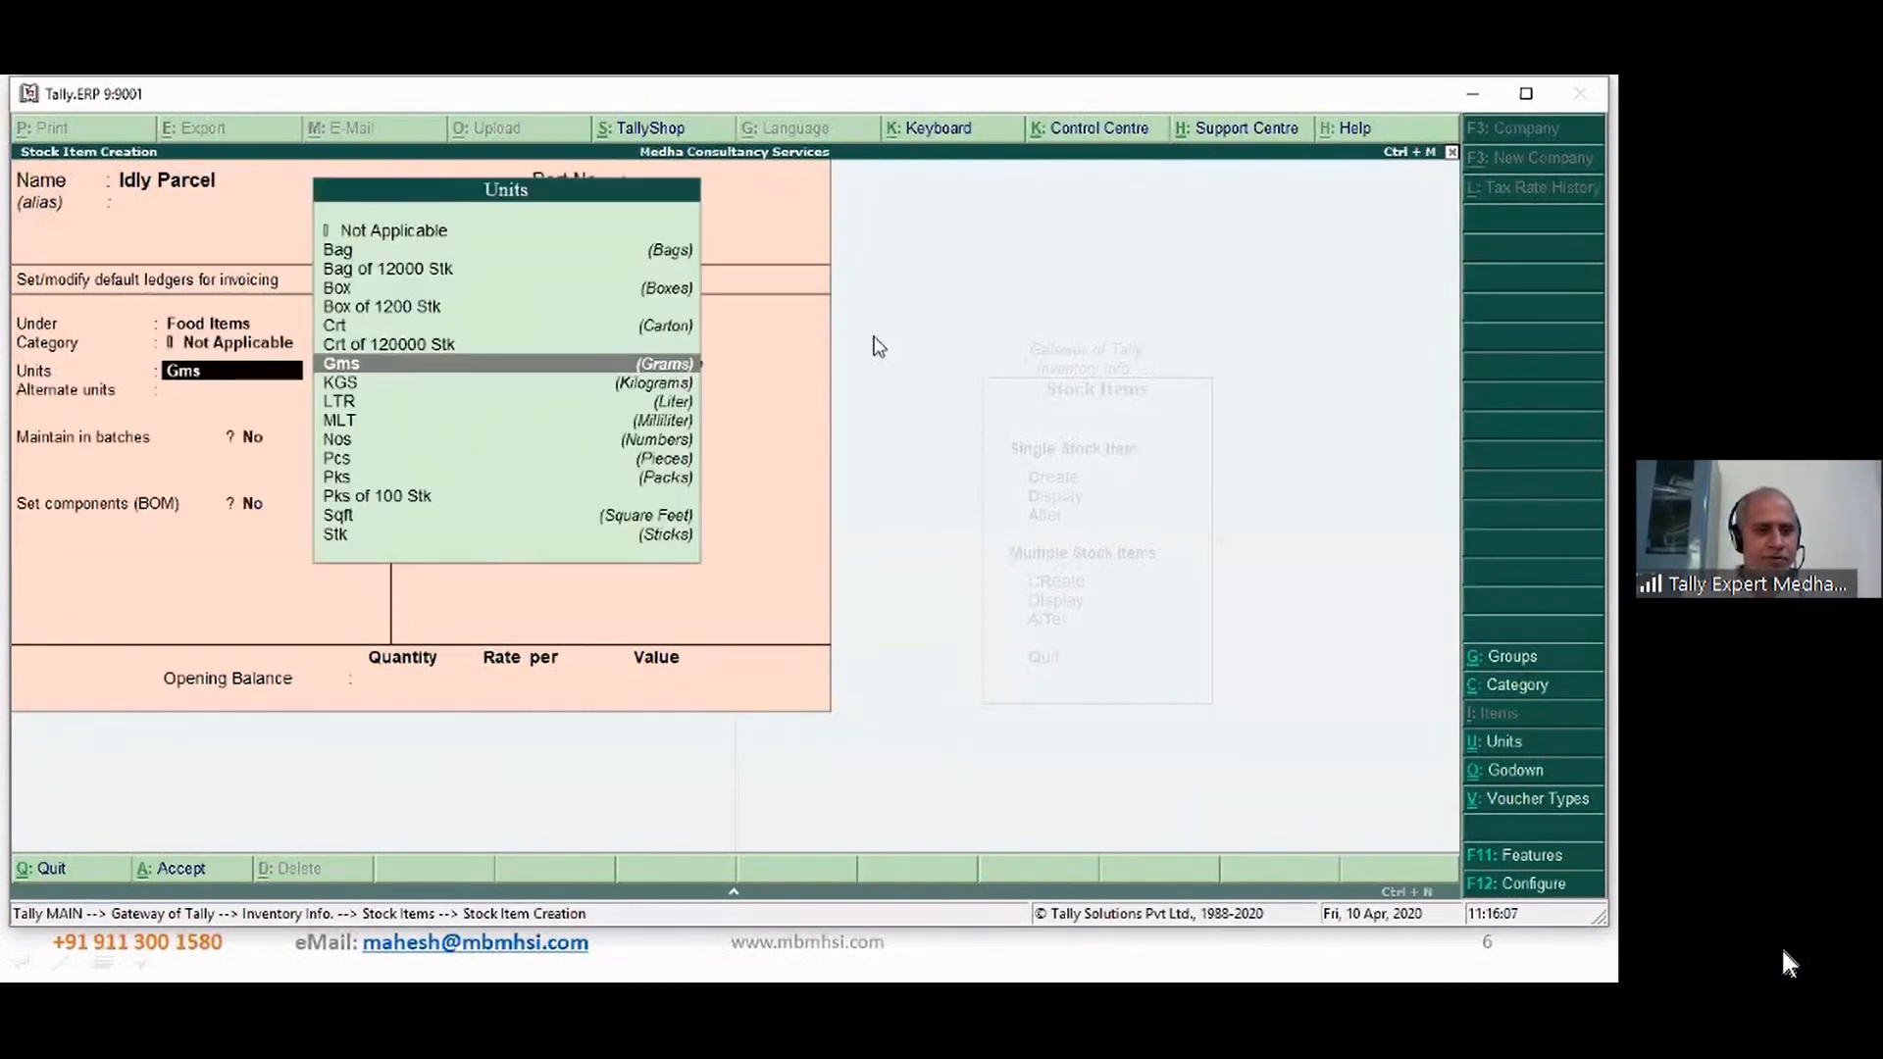
{"action": "key", "text": "Down"}
{"action": "key", "text": "Down"}
{"action": "key", "text": "Down"}
{"action": "key", "text": "Down"}
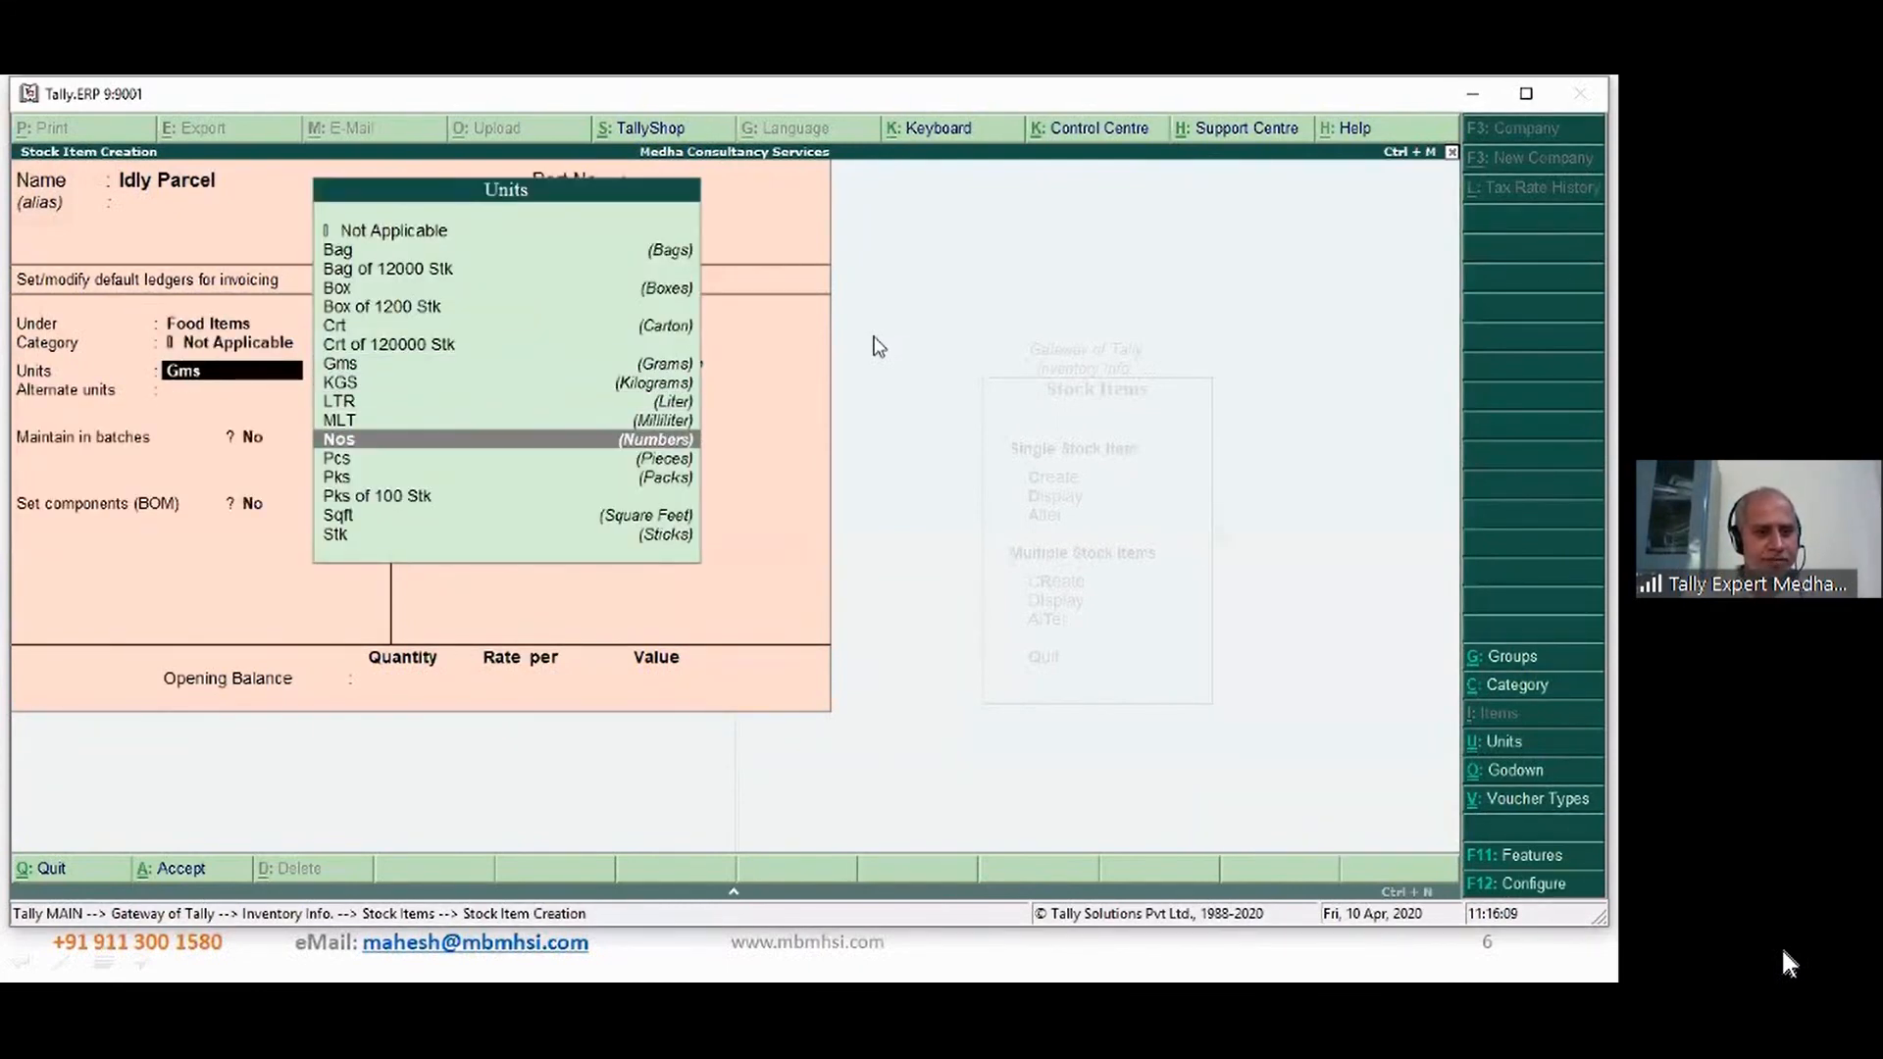
{"action": "key", "text": "Return"}
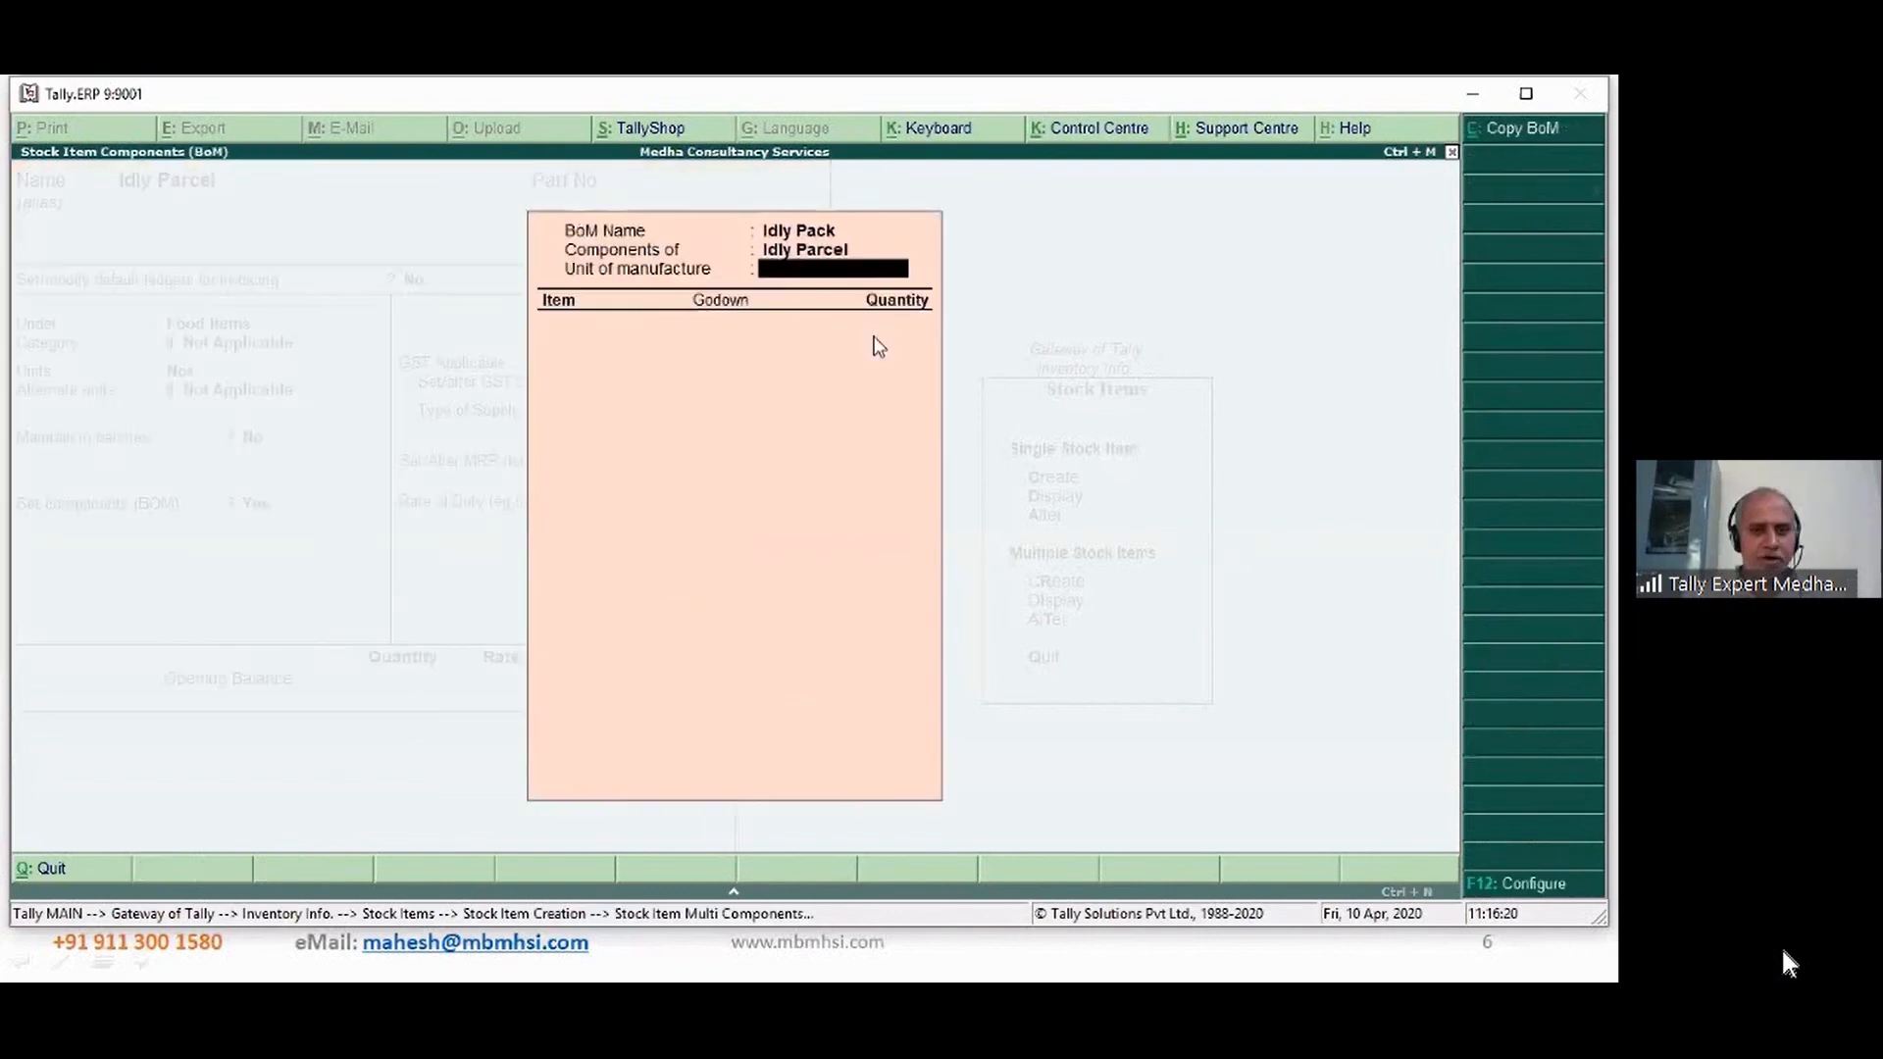
- Set the Idly Pack bill's unit of manufacture to 2 Nos and add 2 Nos of Idly from Main Location
{"action": "key", "text": "Escape"}
{"action": "key", "text": "Return"}
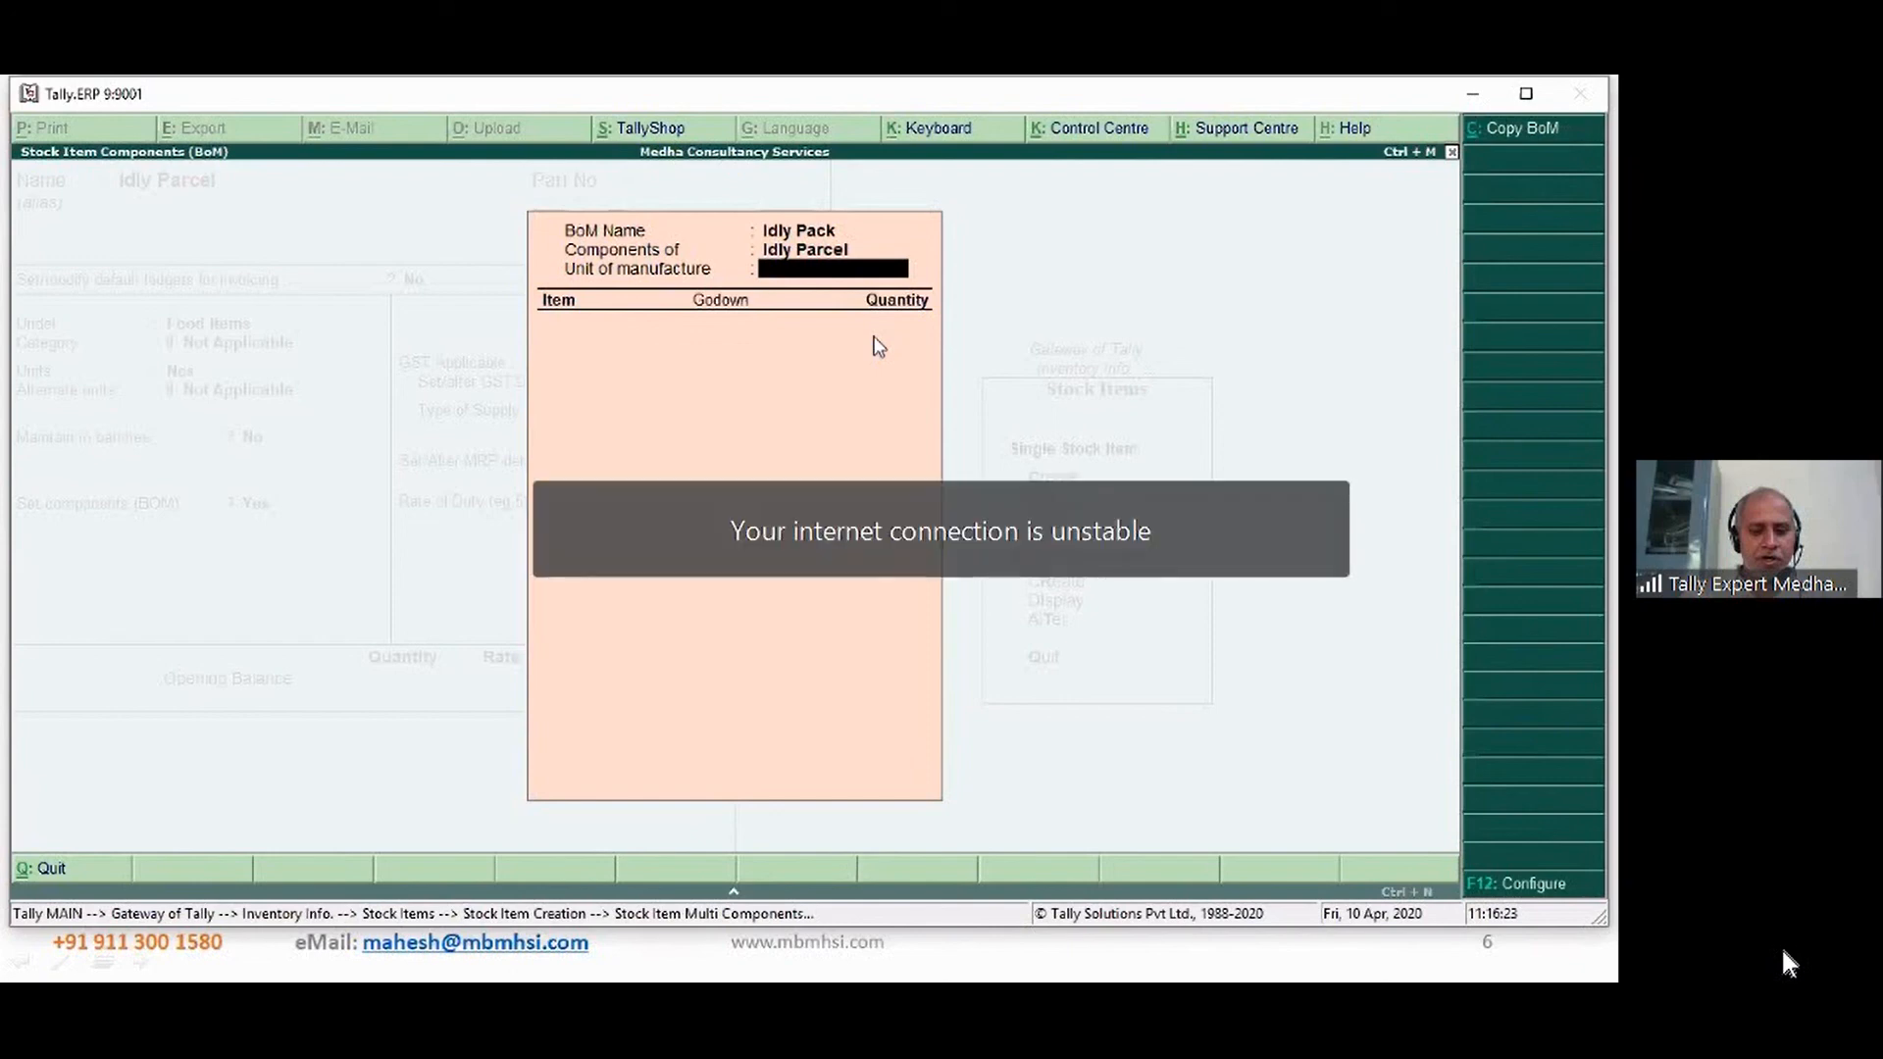
{"action": "type", "text": "2"}
{"action": "key", "text": "Return"}
{"action": "type", "text": "Idly"}
{"action": "key", "text": "Return"}
{"action": "key", "text": "Return"}
{"action": "type", "text": "2"}
{"action": "key", "text": "Return"}
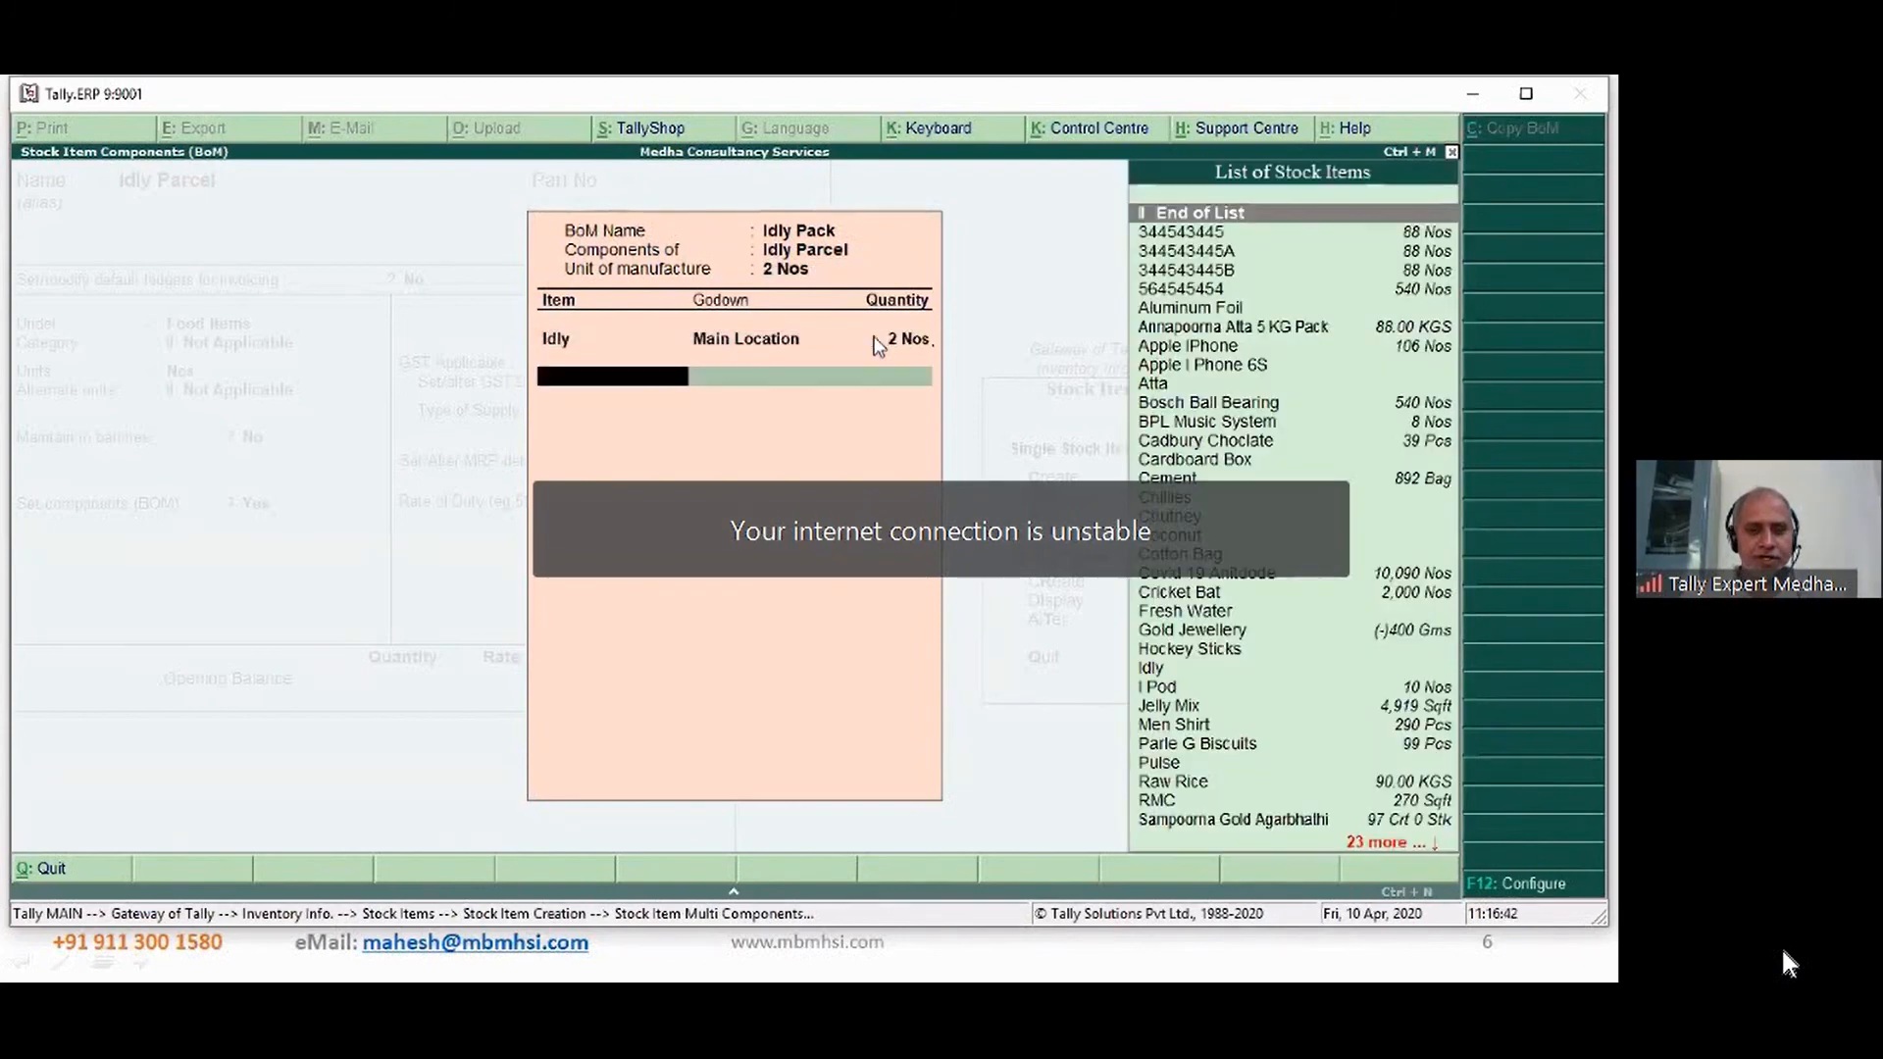
- Add 50 Gms of Chutney from Main Location to the Idly Pack bill of materials
{"action": "type", "text": "Ch"}
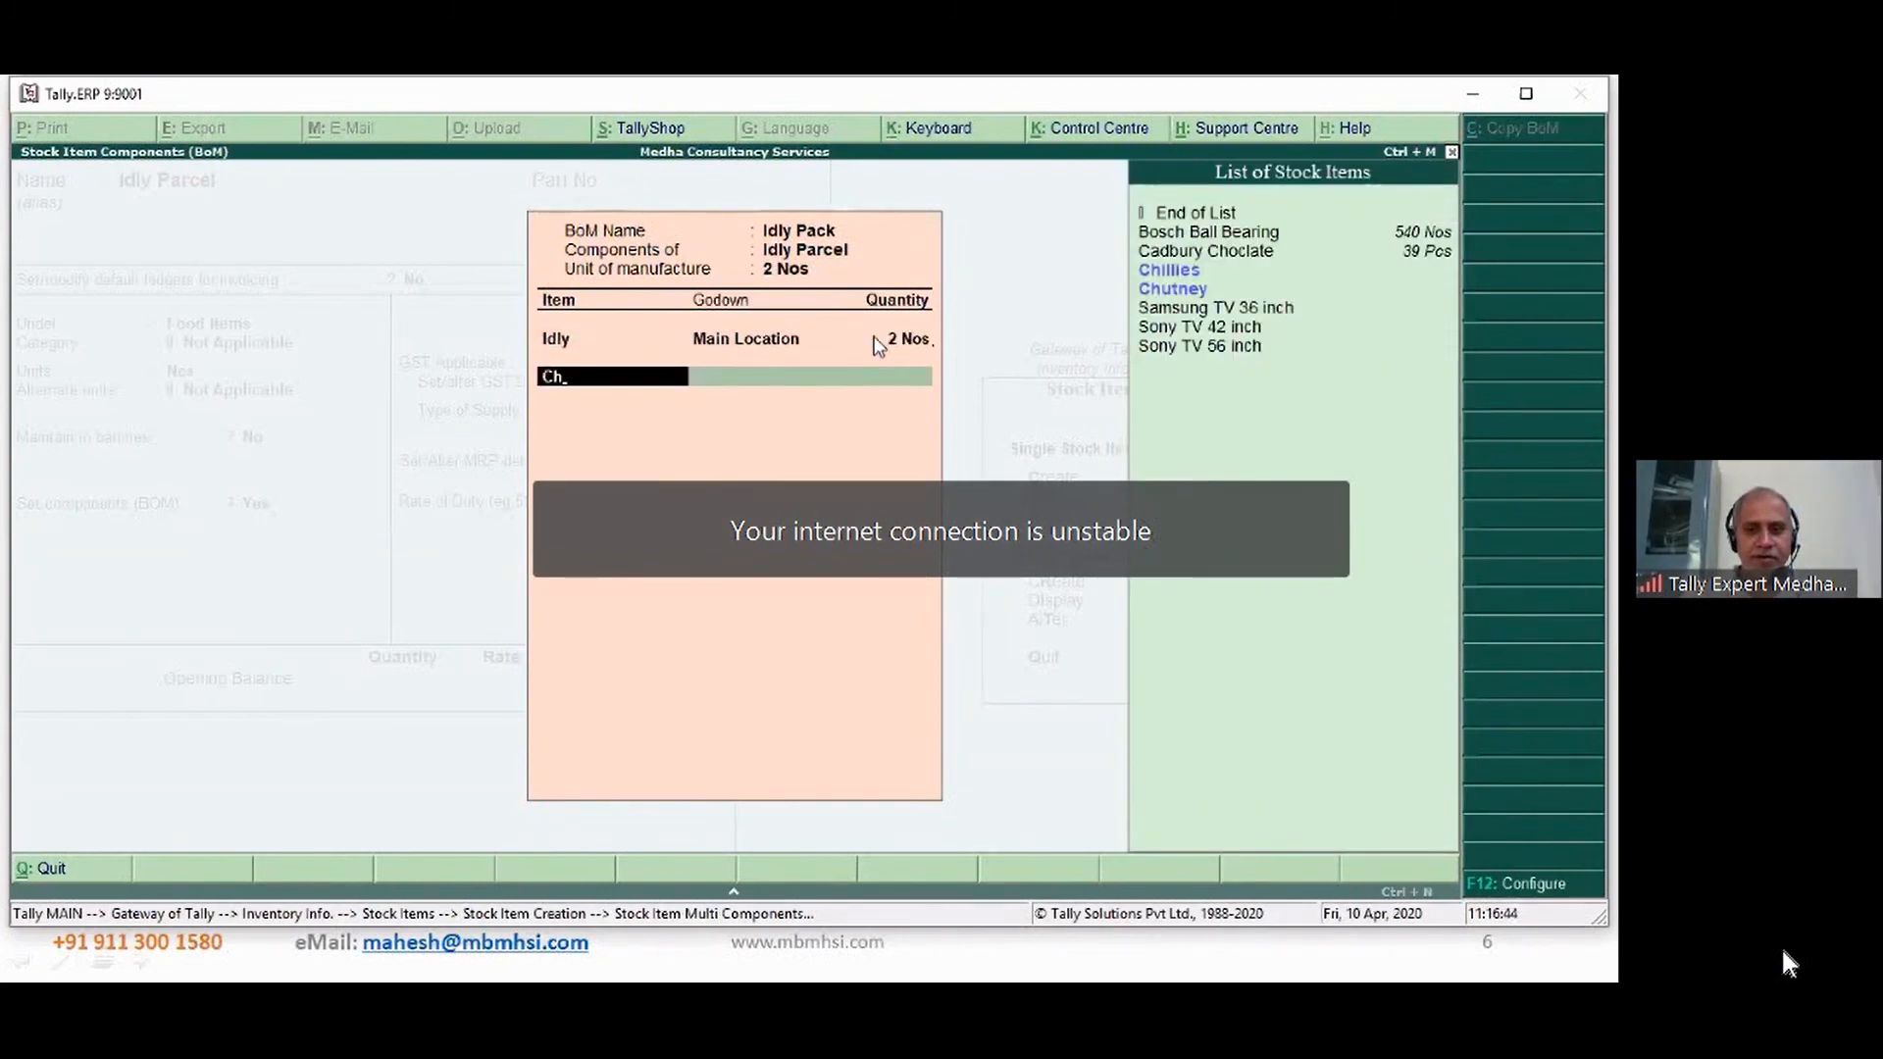
{"action": "key", "text": "Down"}
{"action": "key", "text": "Return"}
{"action": "type", "text": "Ma"}
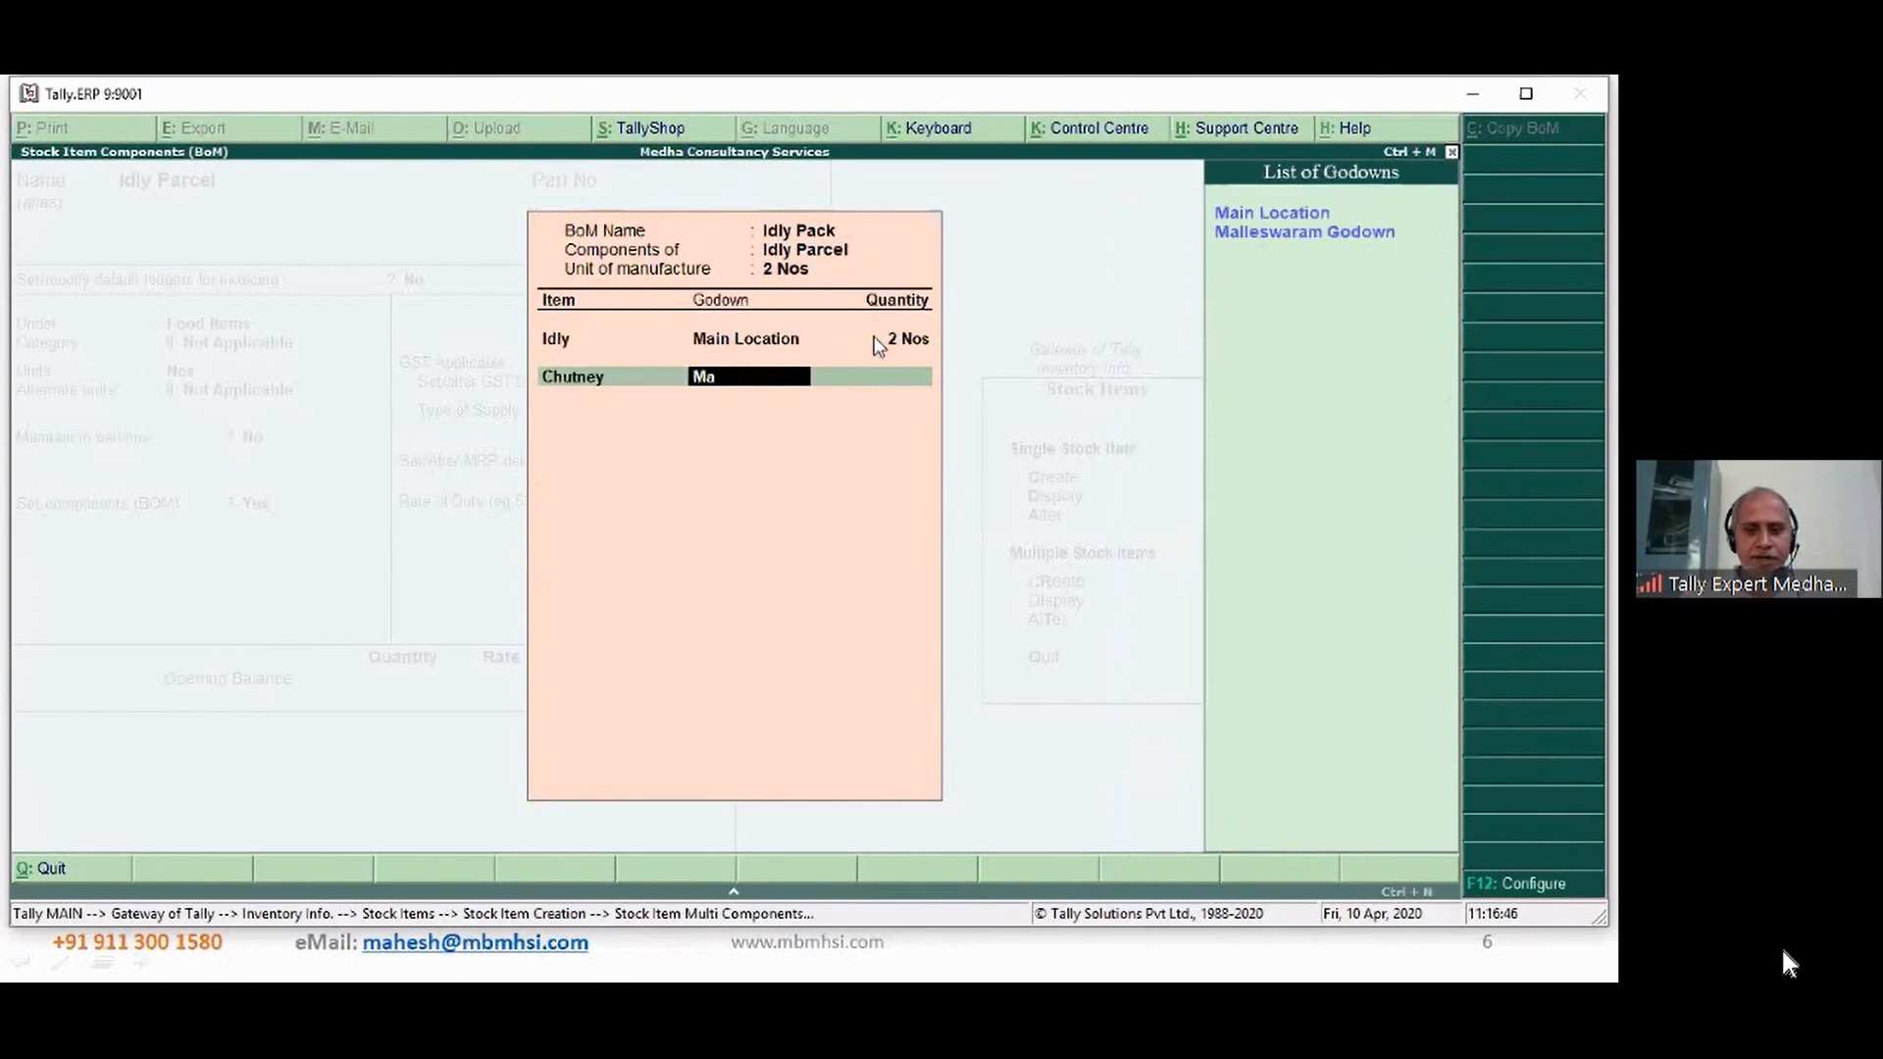
{"action": "key", "text": "Return"}
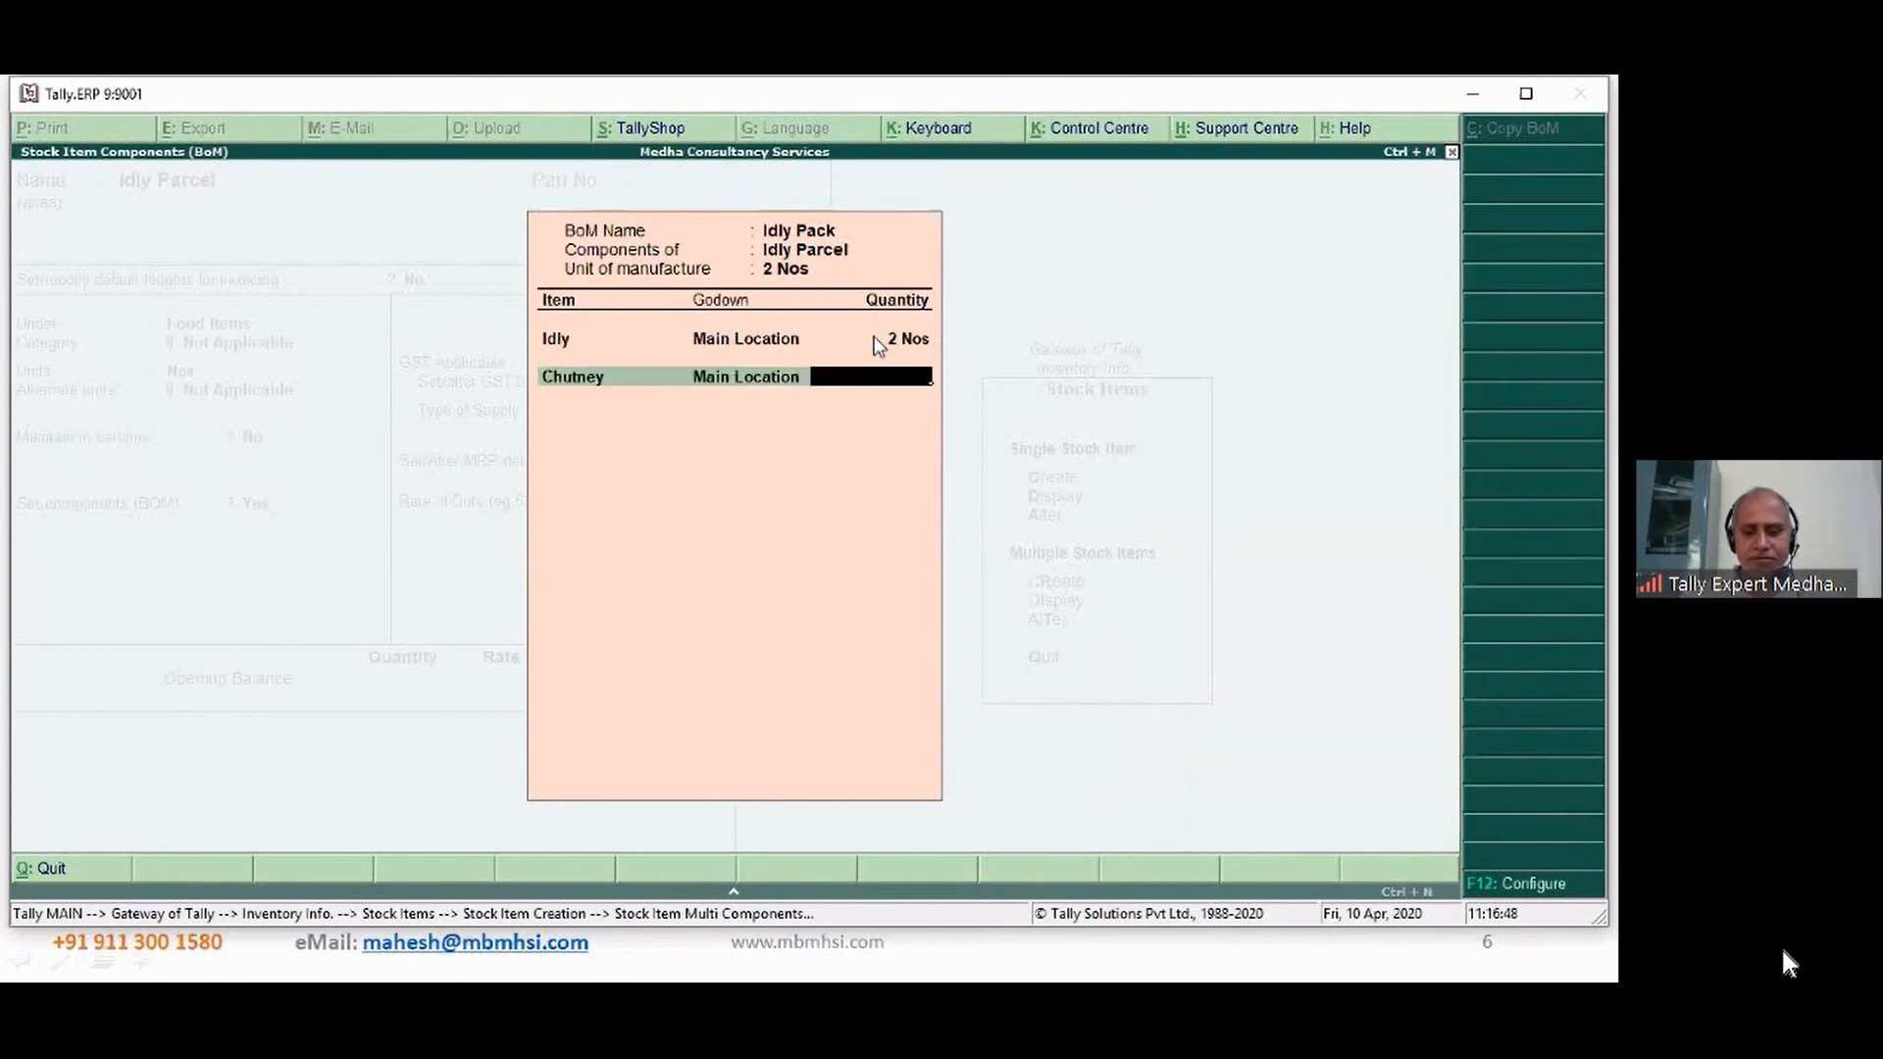
{"action": "type", "text": "50"}
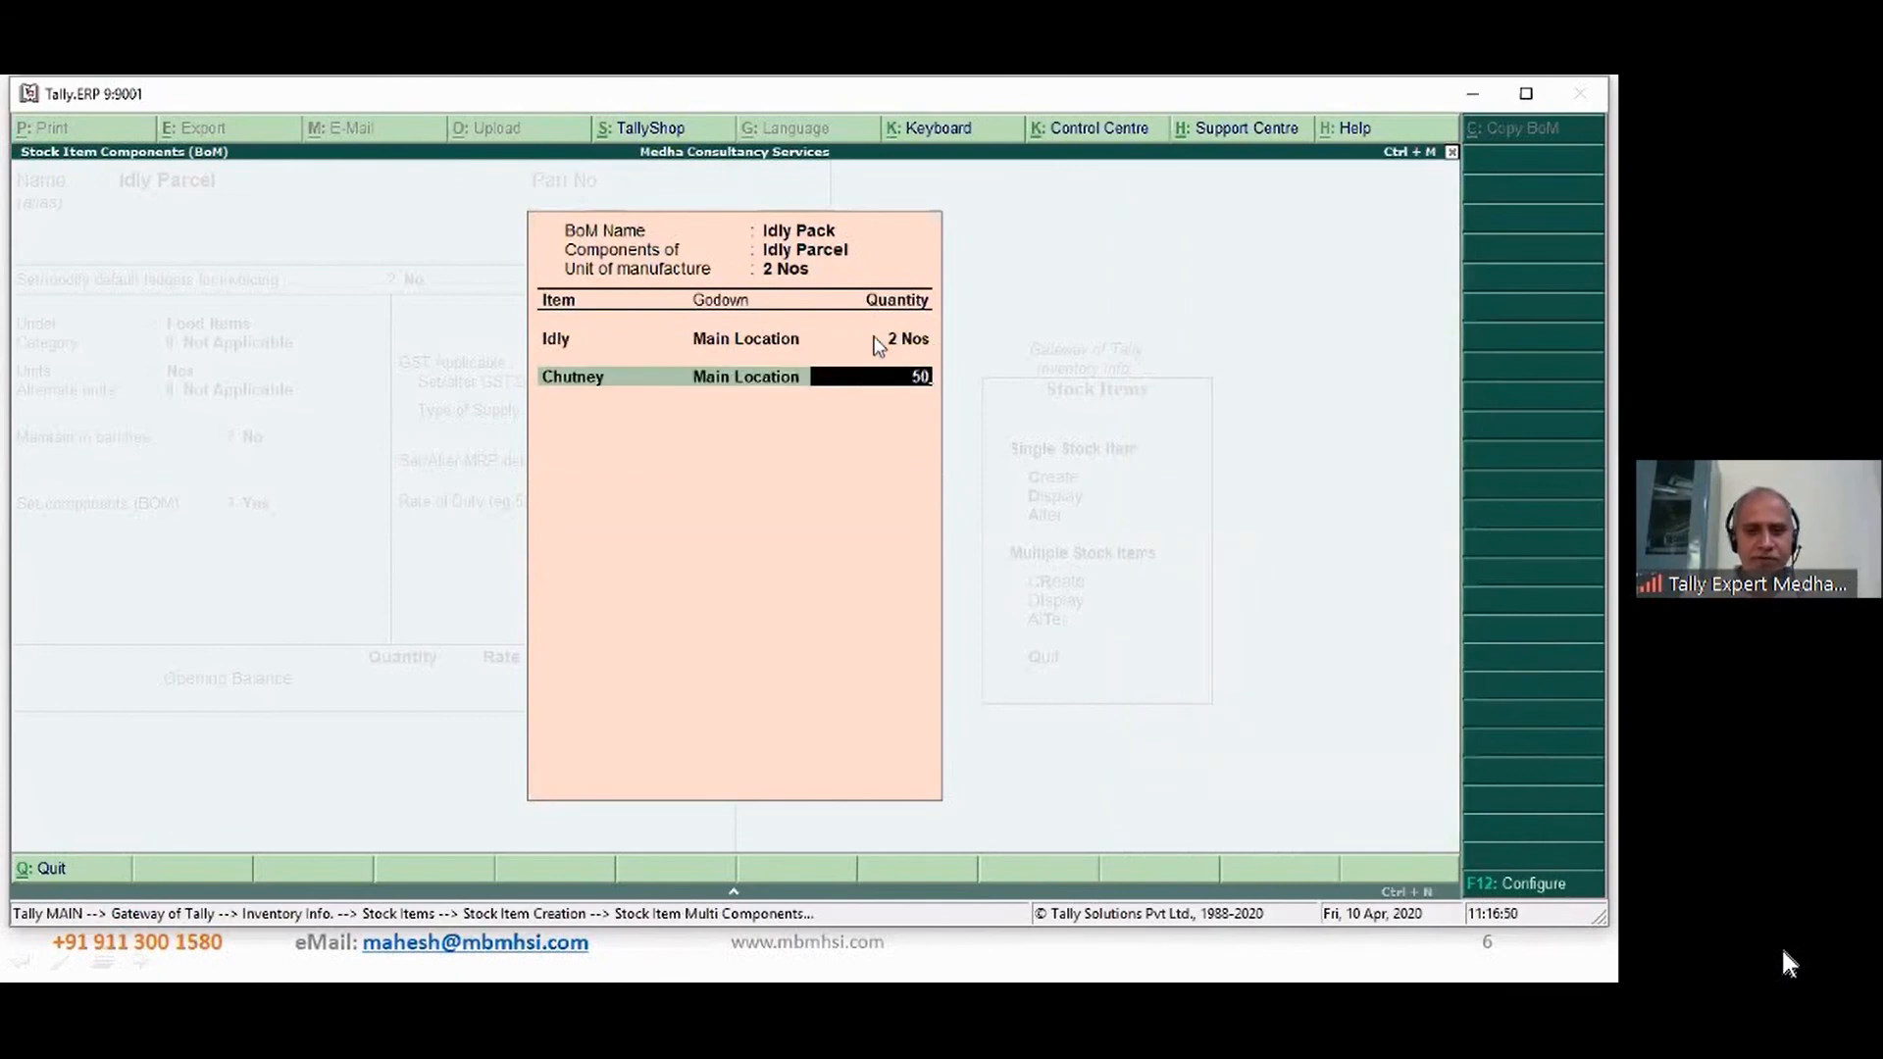
{"action": "key", "text": "Return"}
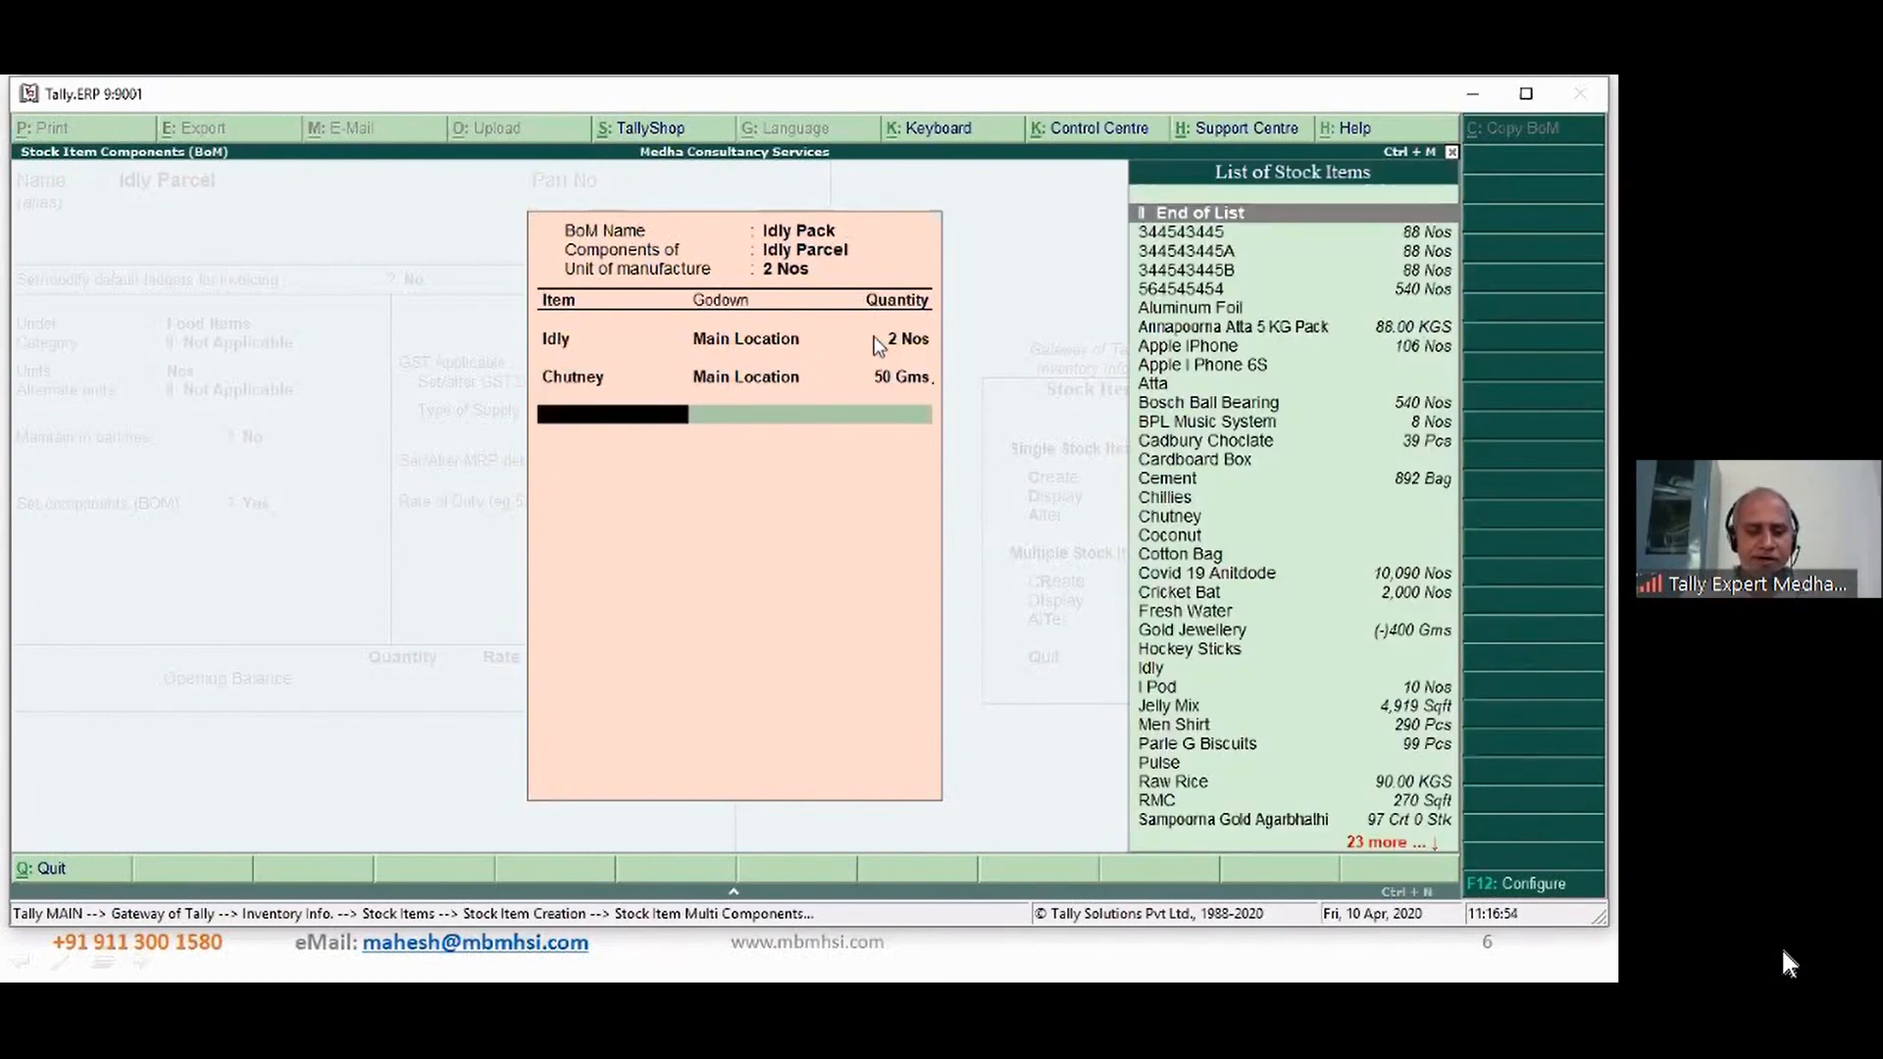
- Add 1 Nos of Aluminum Foil from Main Location to the Idly Pack bill of materials
{"action": "type", "text": "A"}
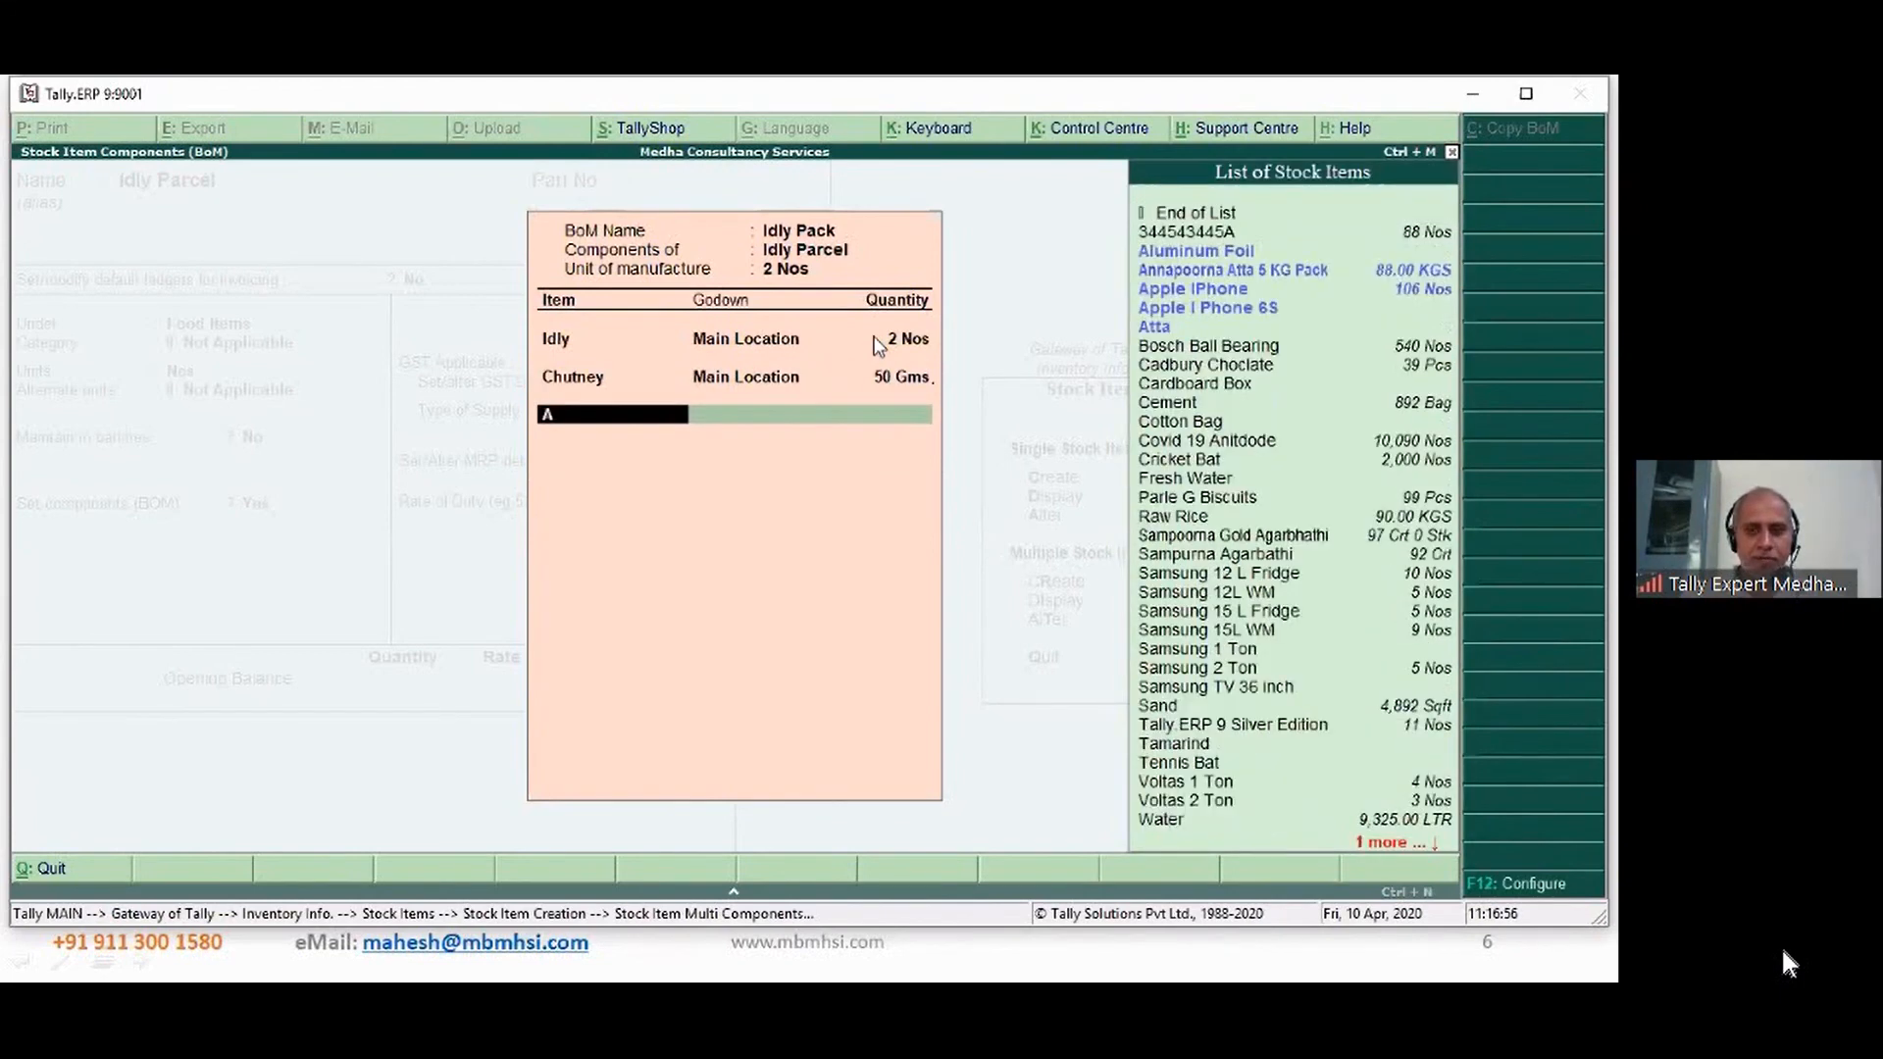
{"action": "type", "text": "l"}
{"action": "key", "text": "Return"}
{"action": "type", "text": "Ma"}
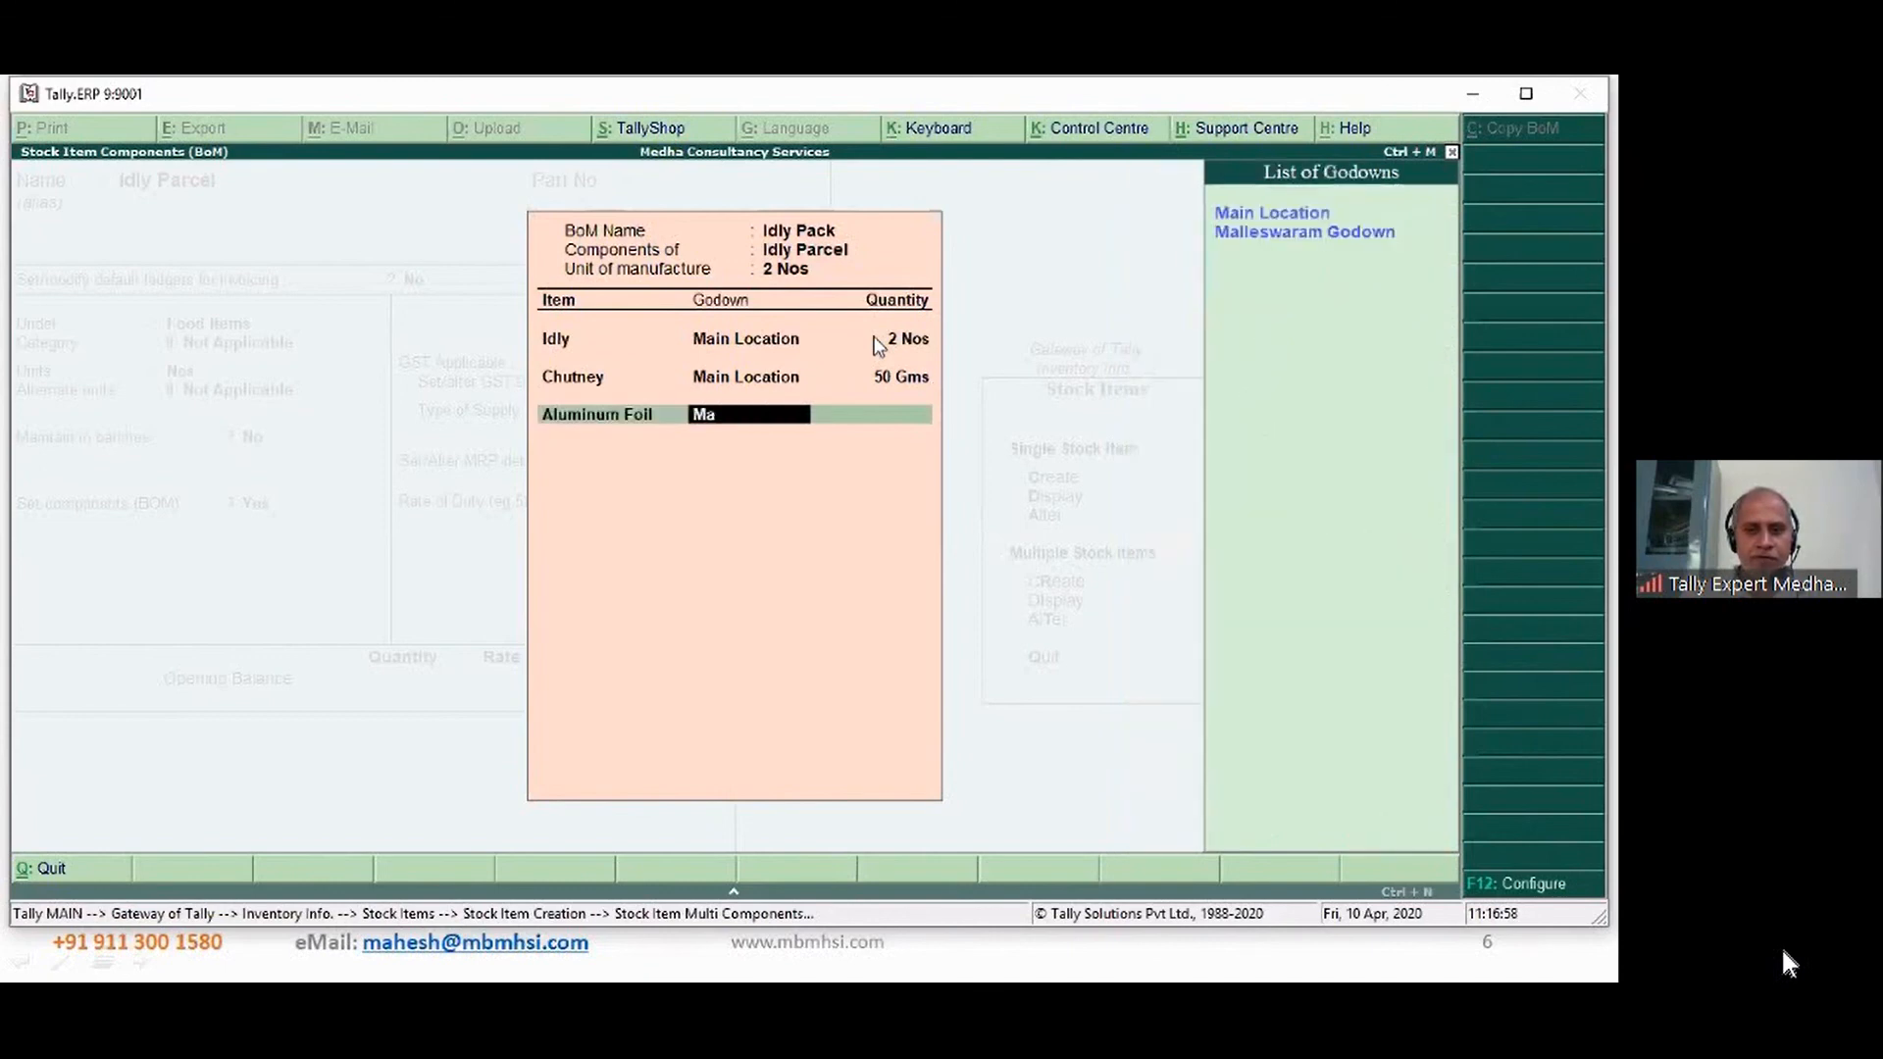
{"action": "key", "text": "Return"}
{"action": "type", "text": "1"}
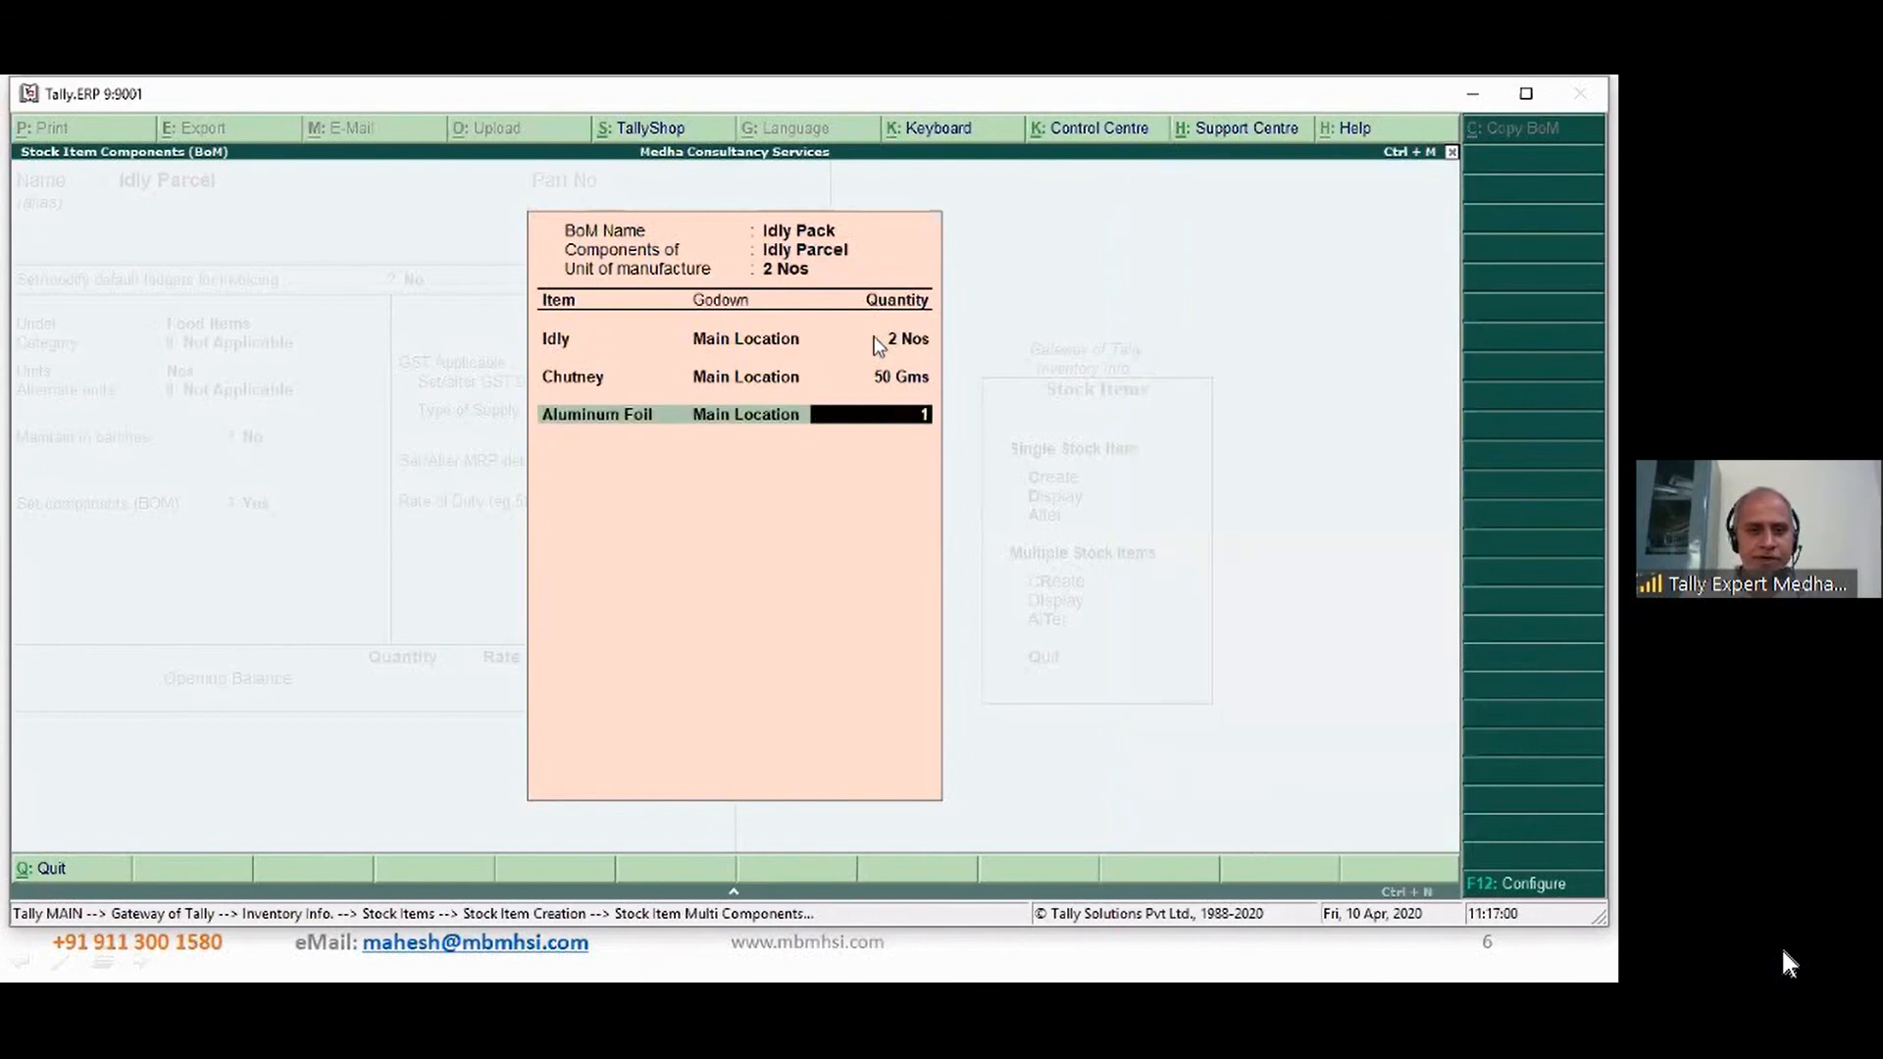
{"action": "key", "text": "Return"}
- Add 1 Nos of Spoons from Main Location to the Idly Pack bill of materials
{"action": "type", "text": "Sp"}
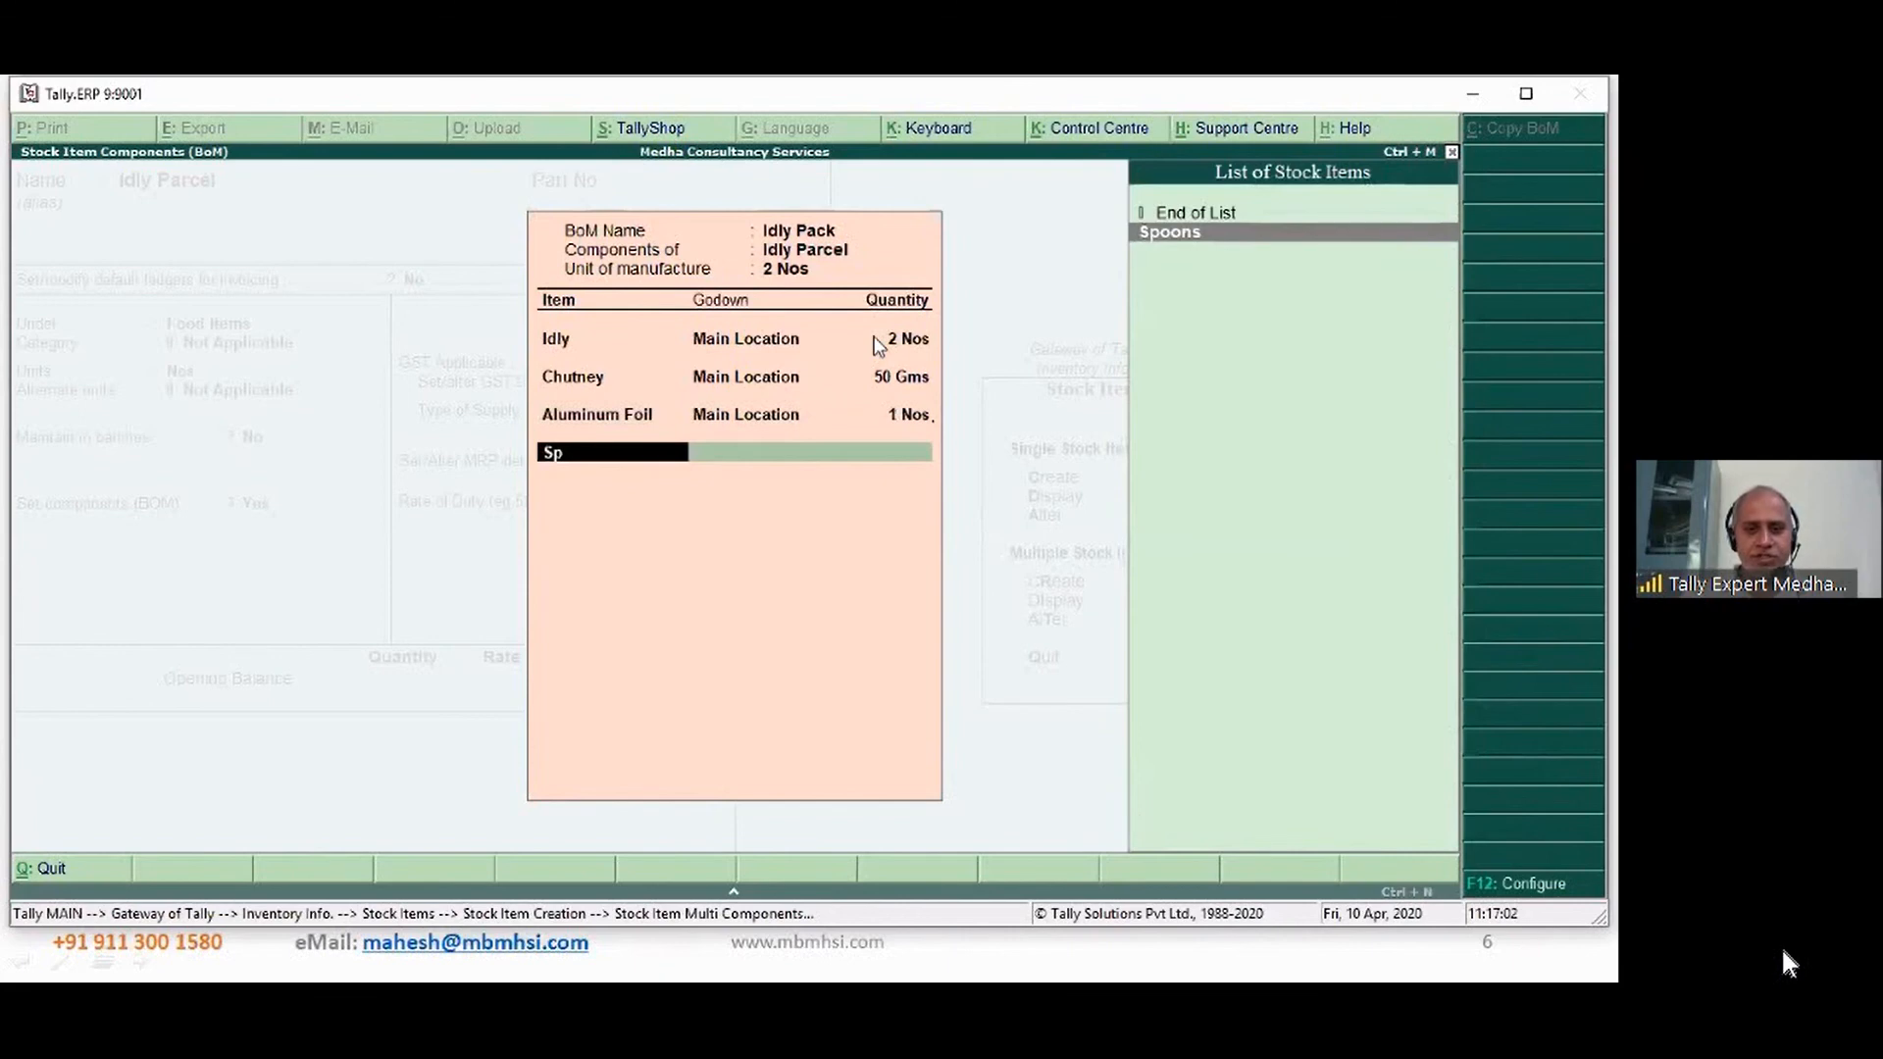
{"action": "key", "text": "Return"}
{"action": "type", "text": "Ma"}
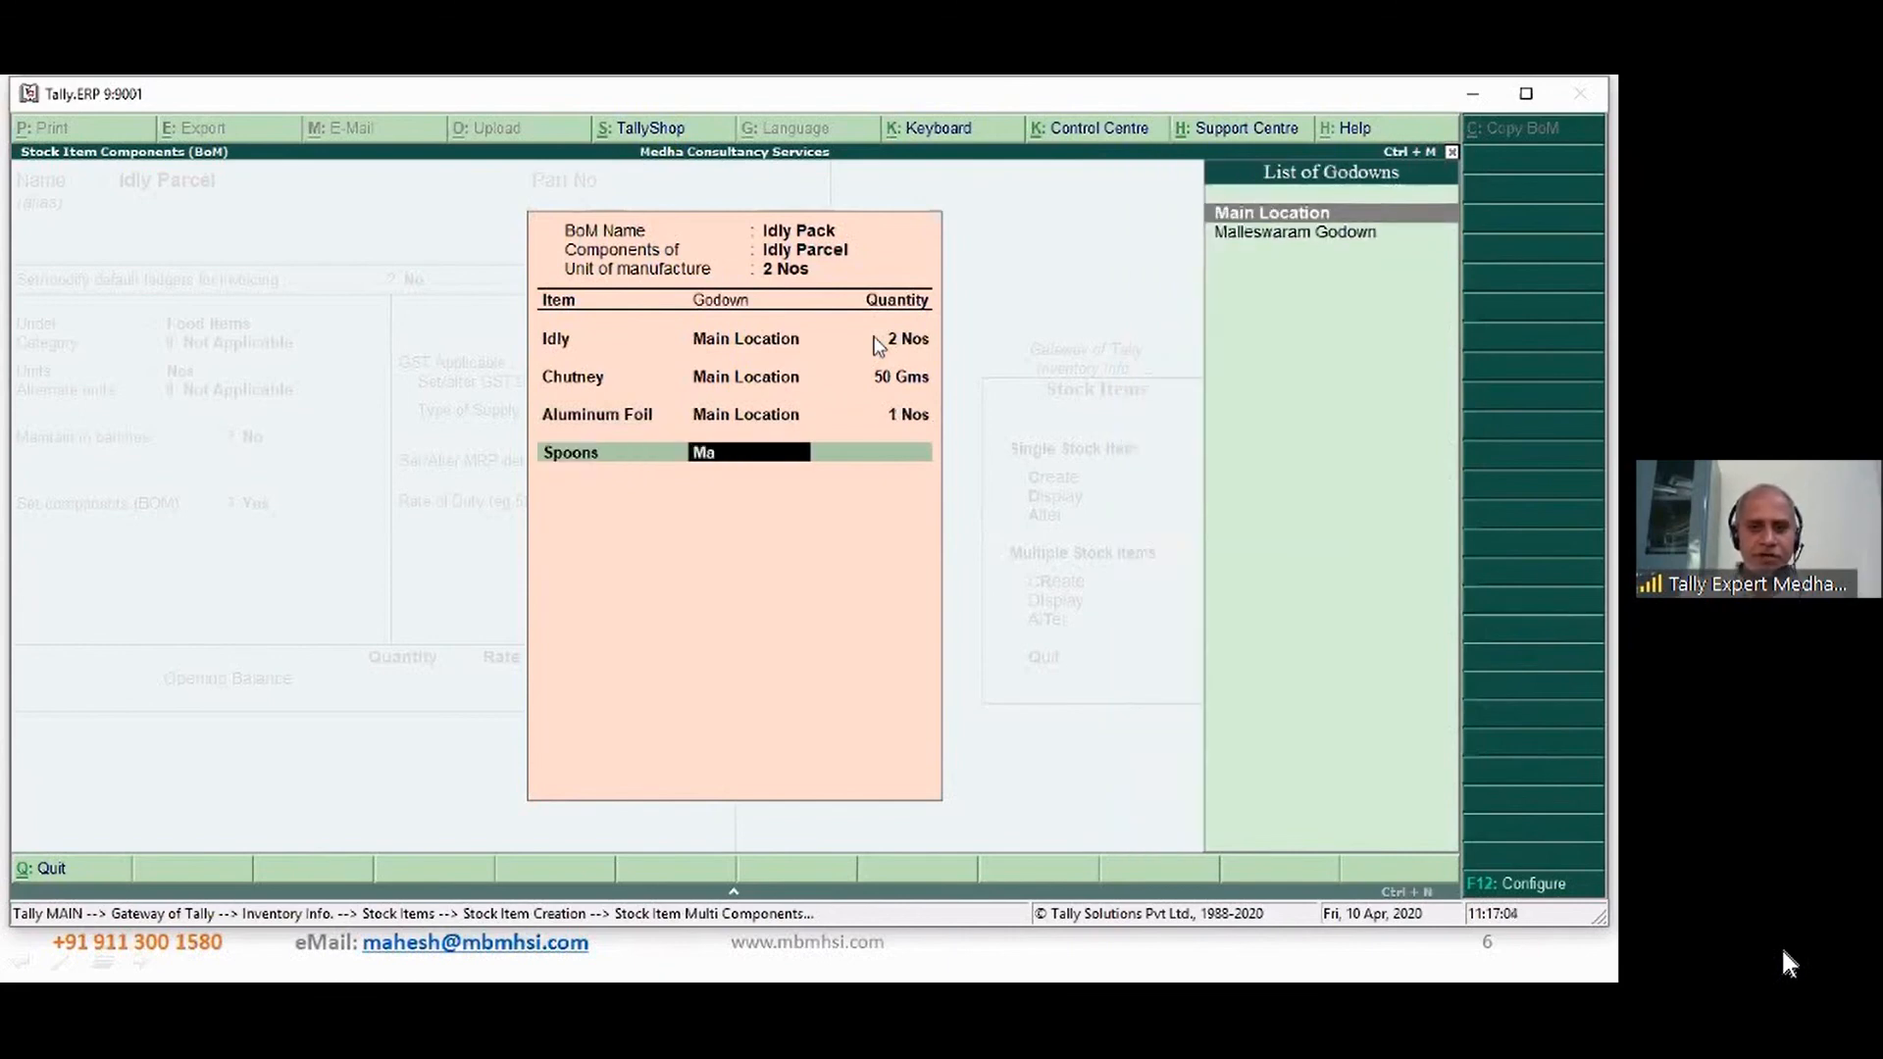
{"action": "key", "text": "Return"}
{"action": "type", "text": "1"}
{"action": "key", "text": "Return"}
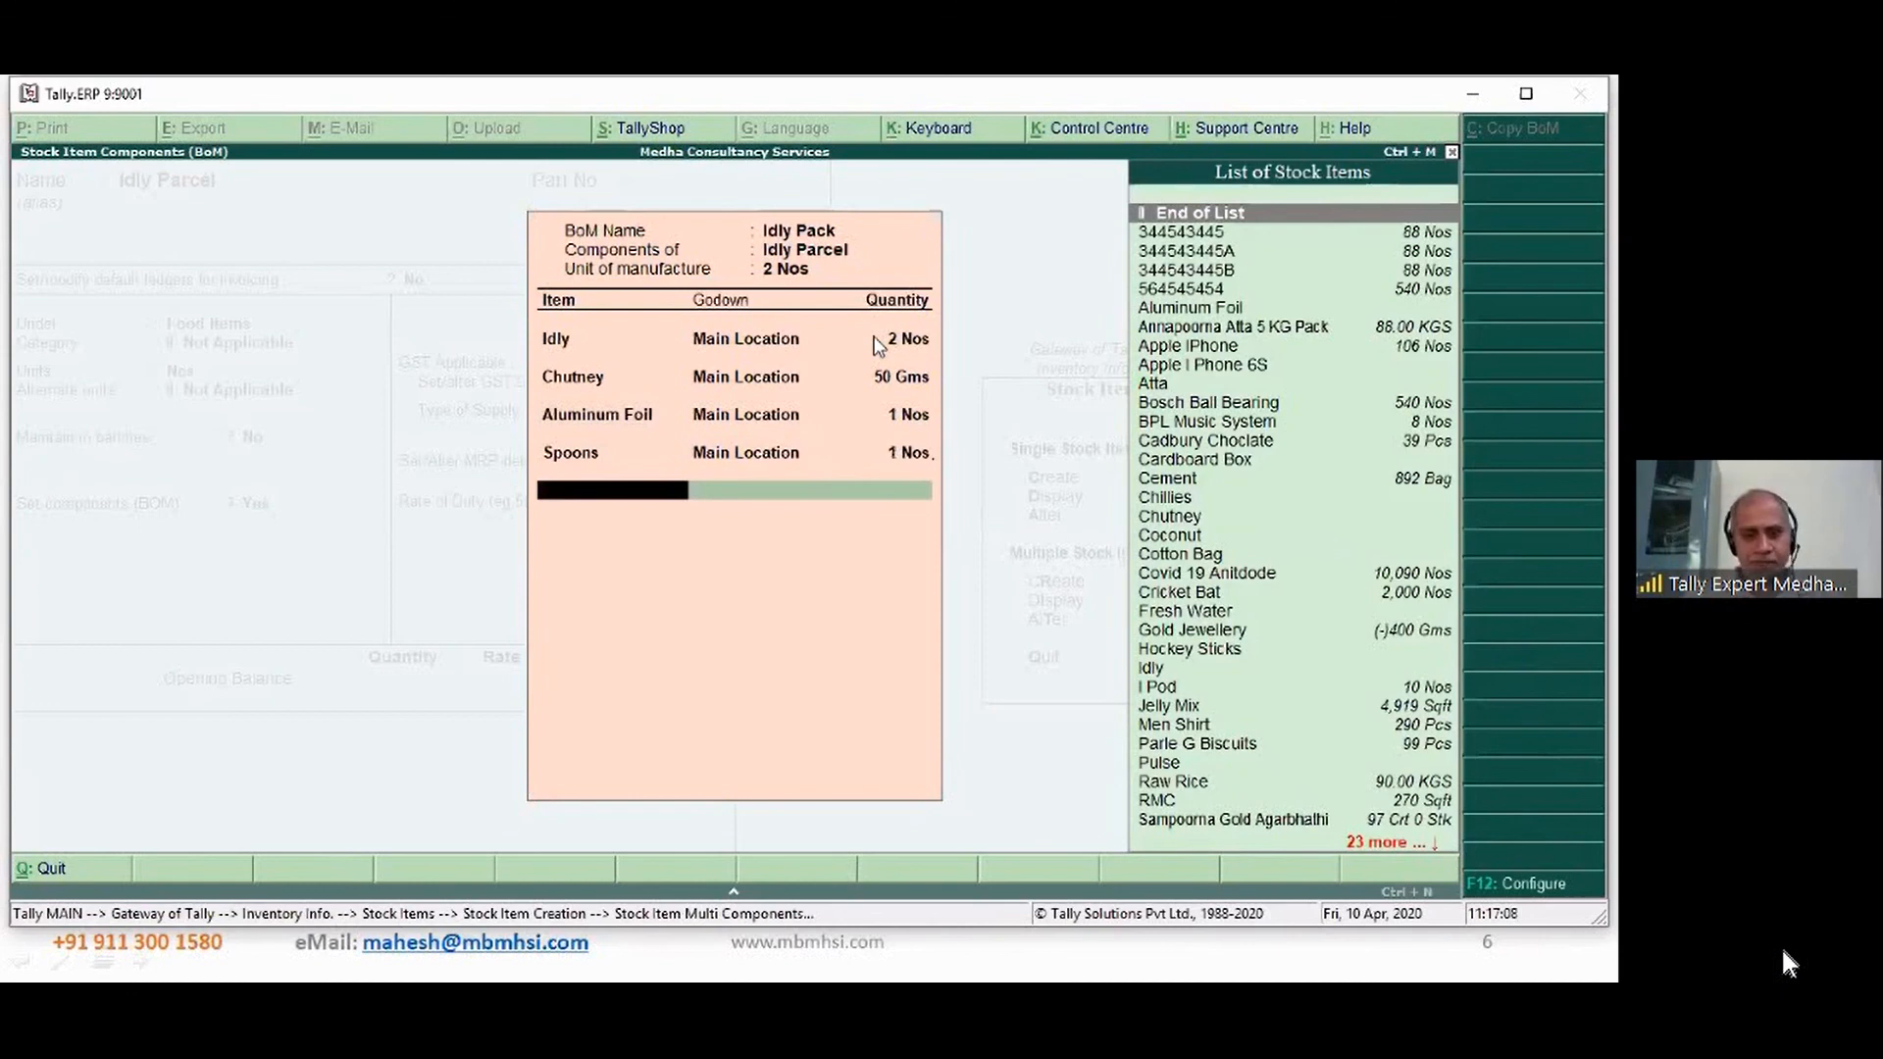
- Add 1 Nos of Cardboard Box from Main Location to the Idly Pack bill of materials
{"action": "type", "text": "Car"}
{"action": "key", "text": "Return"}
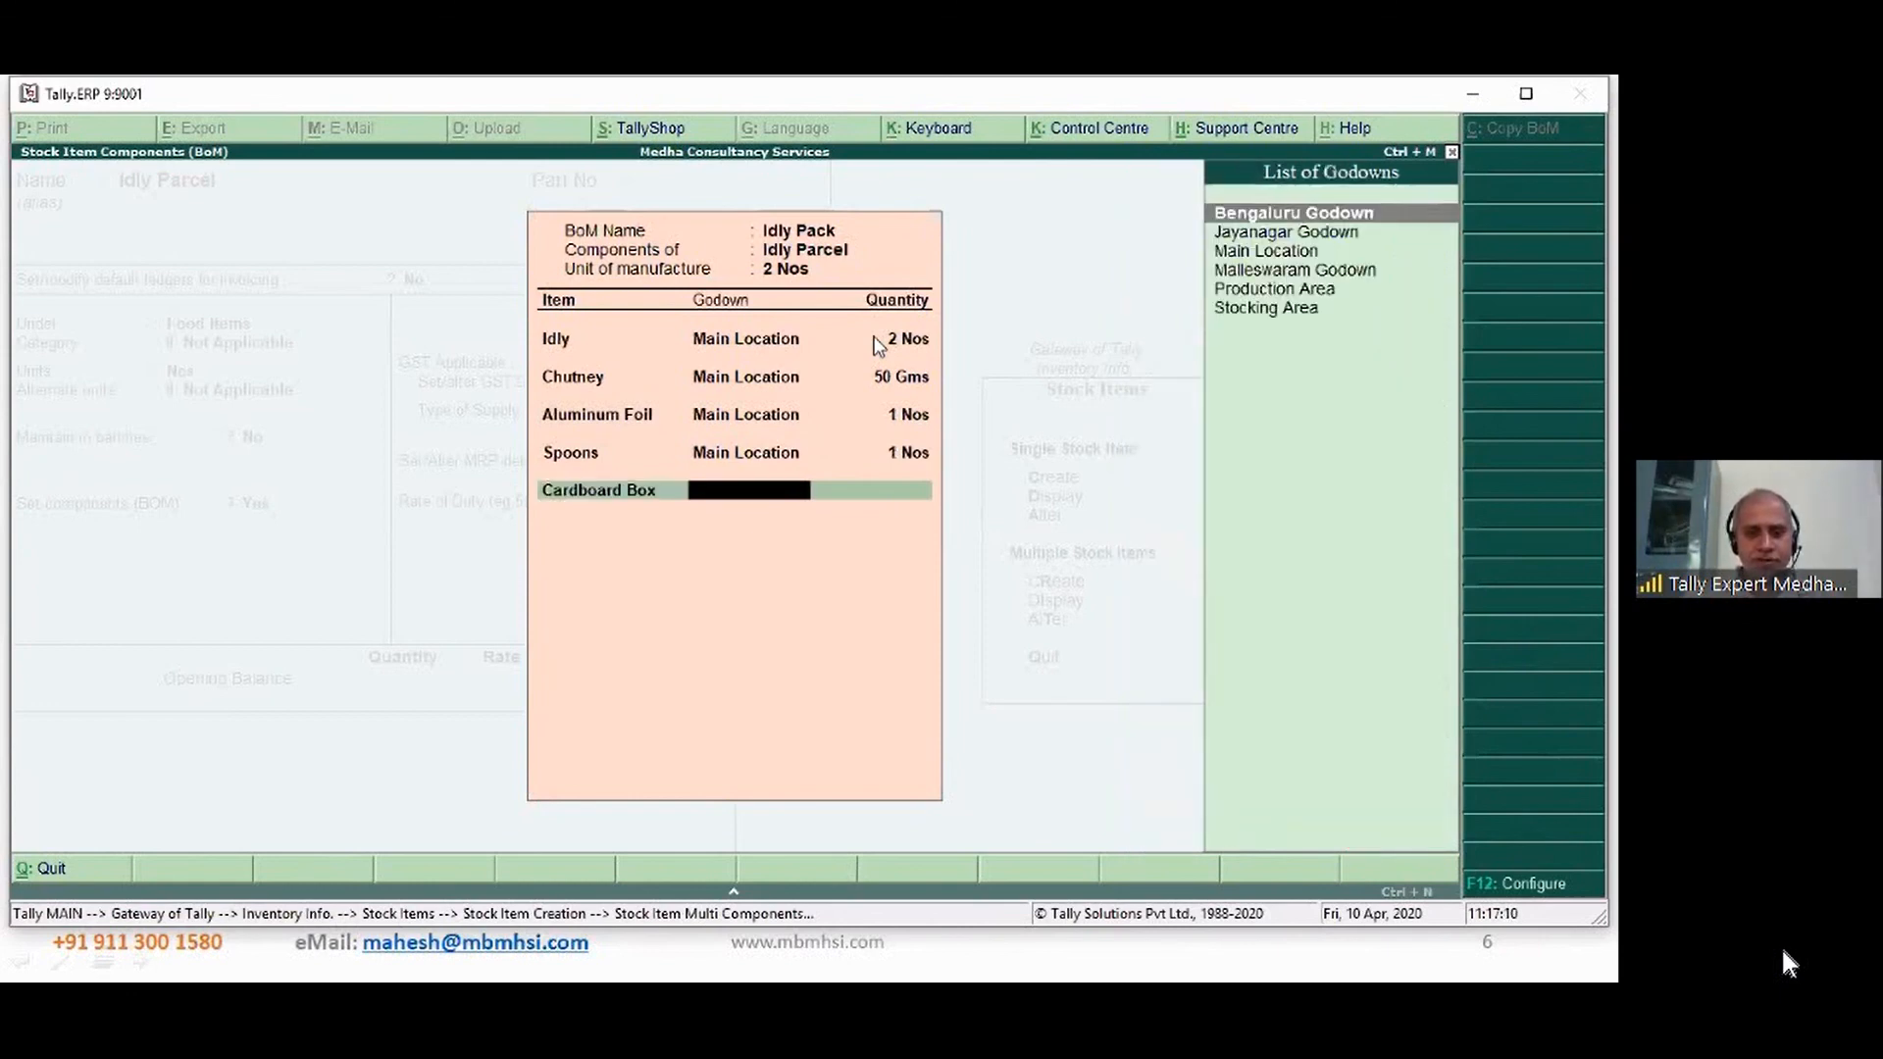
{"action": "type", "text": "m"}
{"action": "key", "text": "Return"}
{"action": "type", "text": "1 Nos"}
{"action": "key", "text": "Return"}
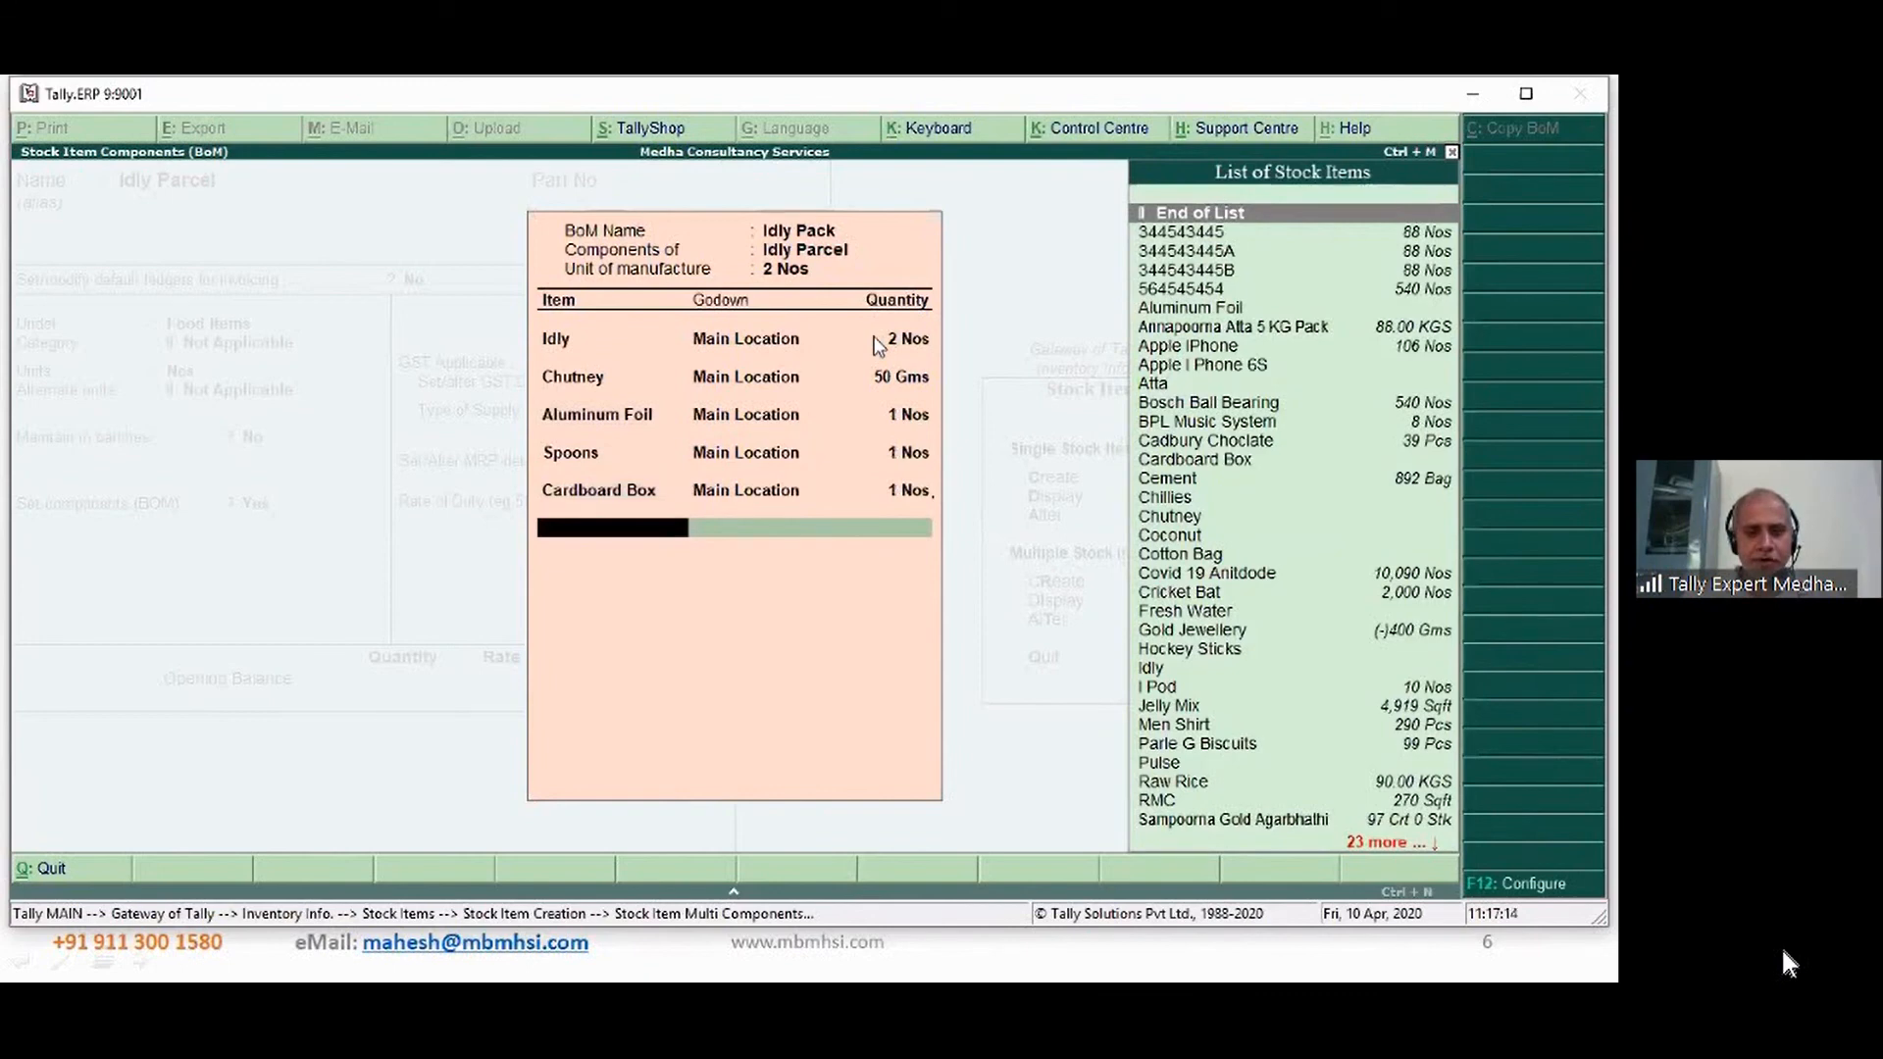
- Add 1 Nos of Cotton Bag from Main Location to the Idly Pack bill of materials
{"action": "type", "text": "Cot"}
{"action": "key", "text": "Return"}
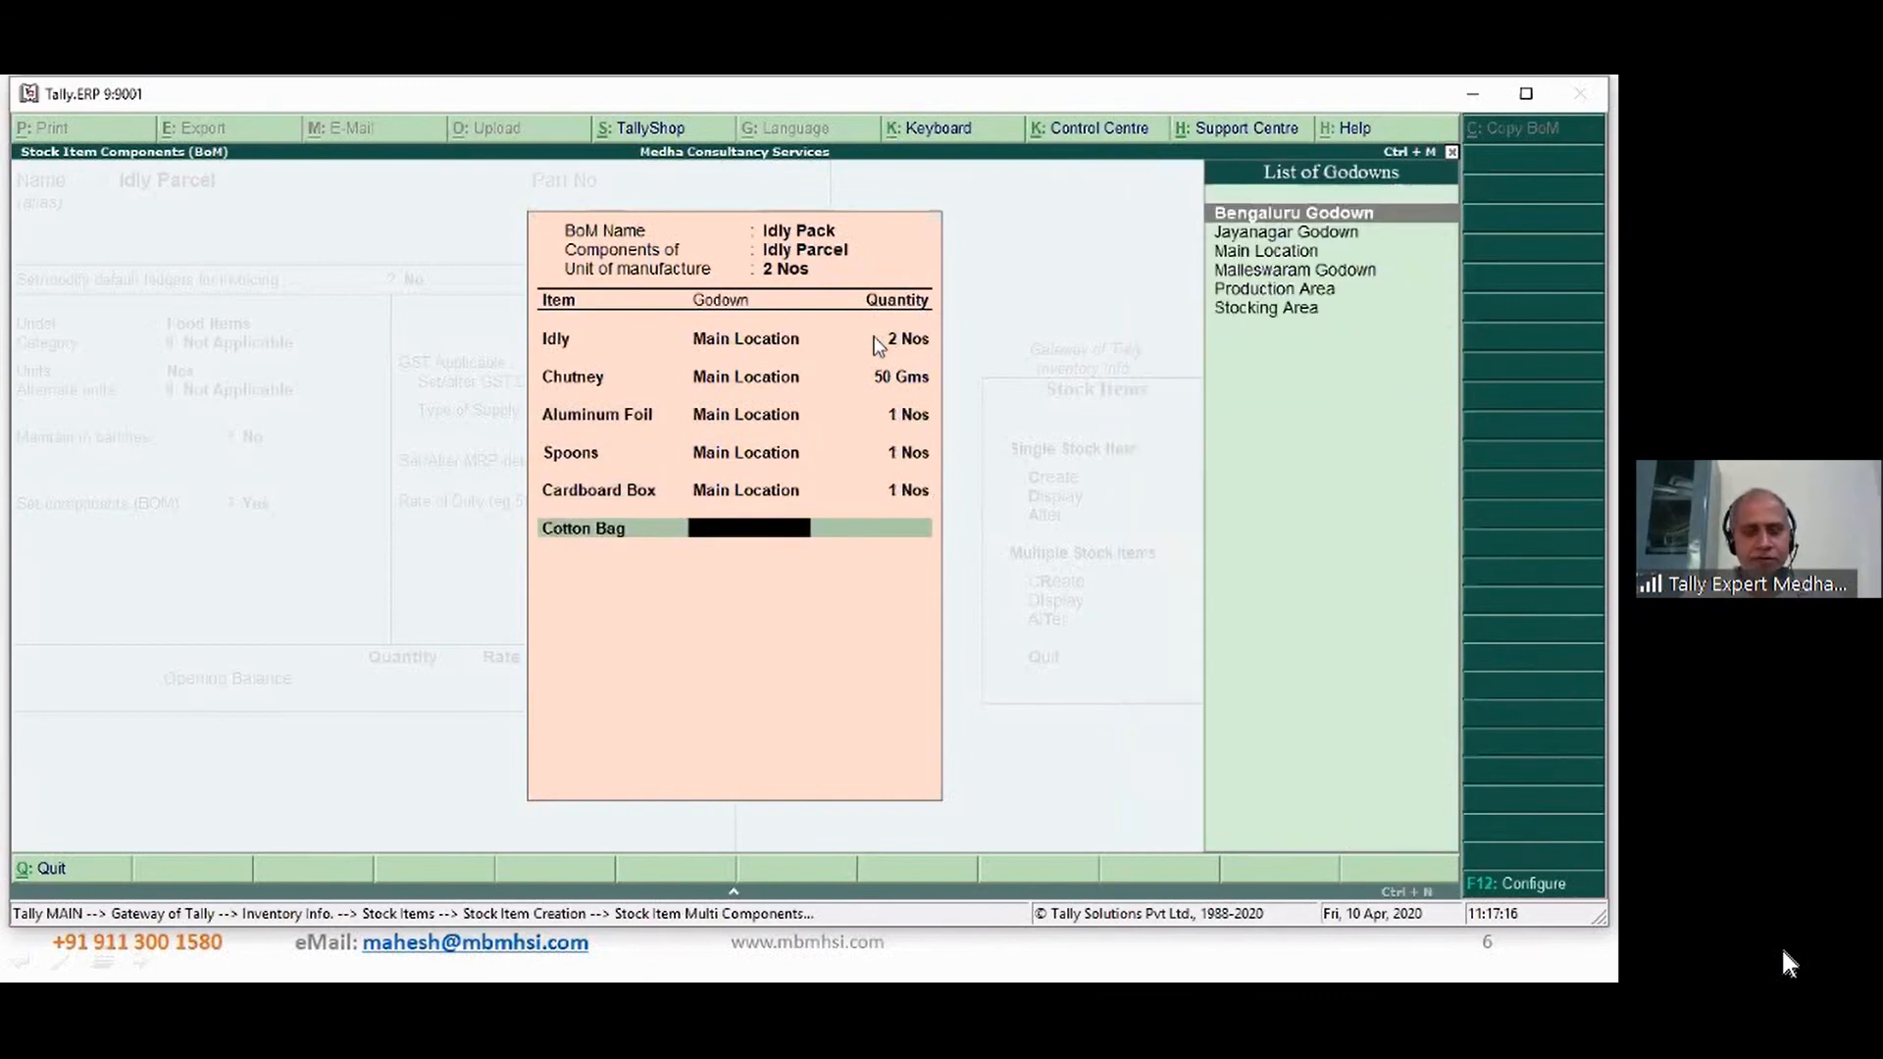
{"action": "type", "text": "Ma"}
{"action": "key", "text": "Return"}
{"action": "type", "text": "1 Nos"}
{"action": "key", "text": "Return"}
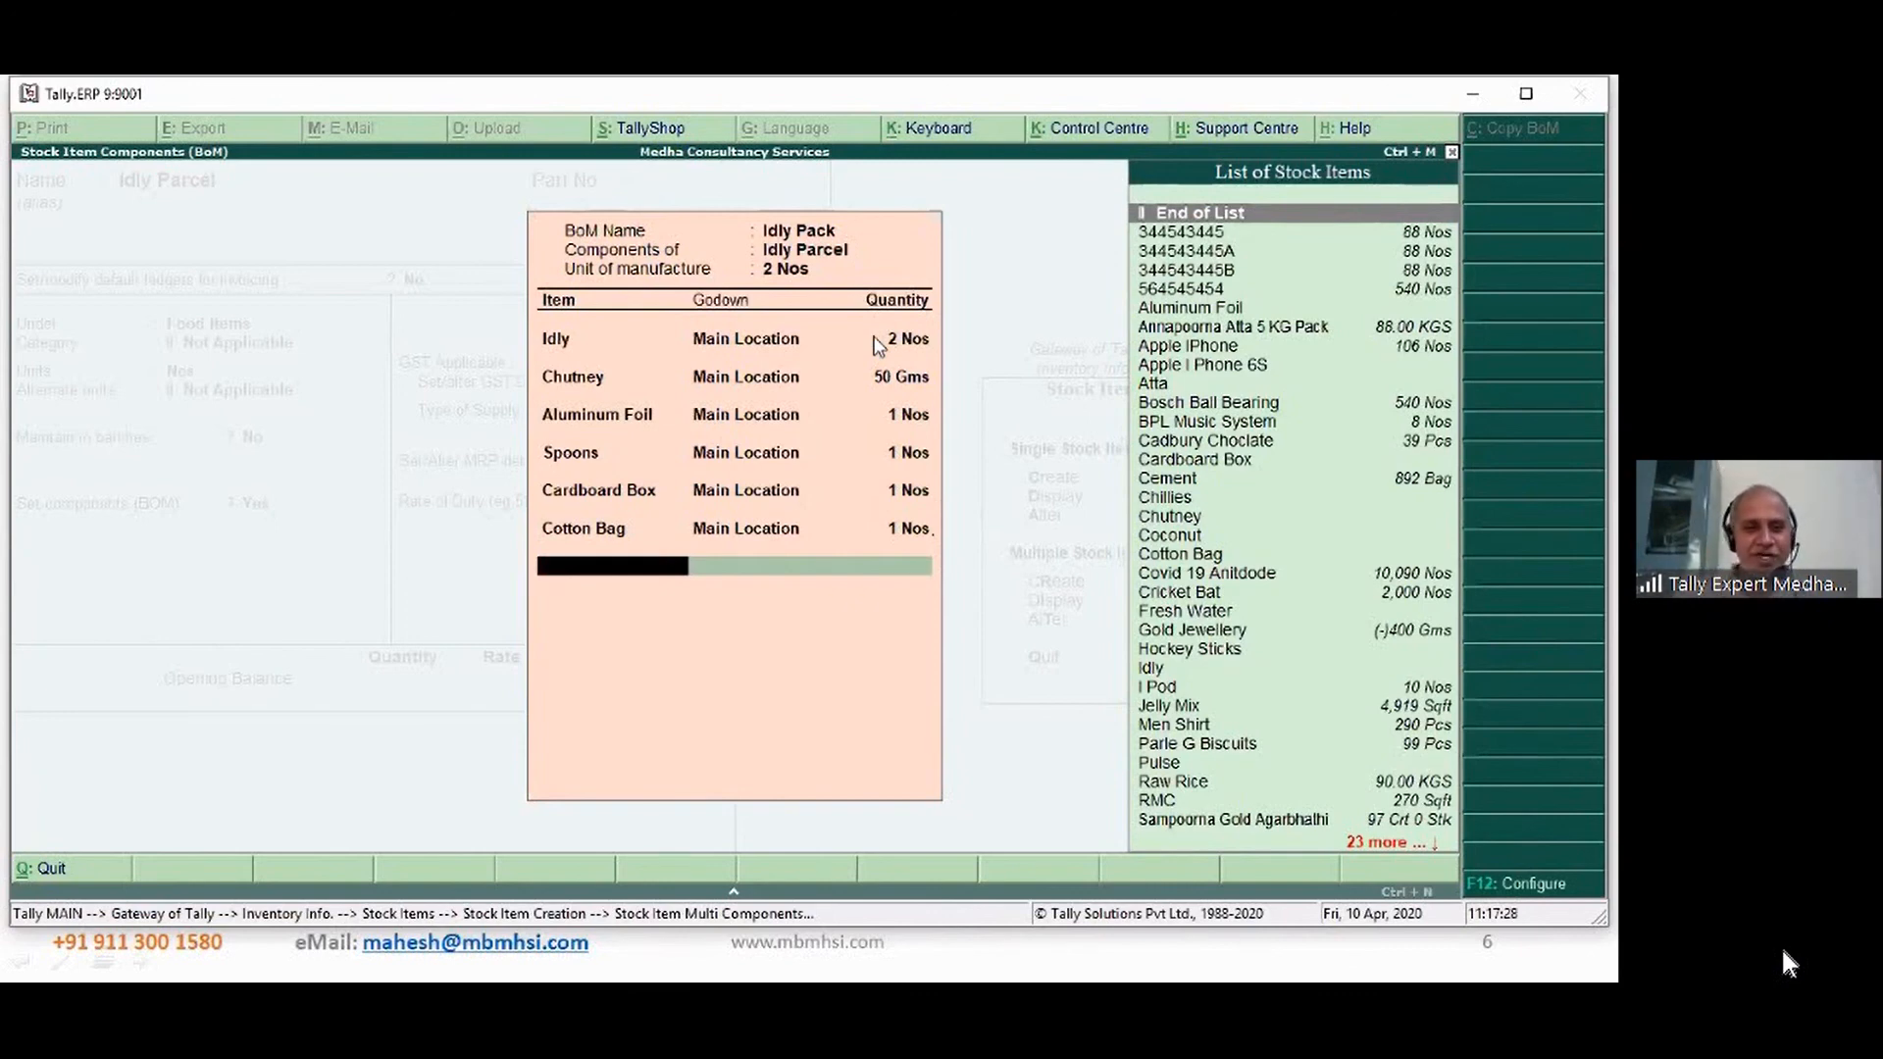
- Finish the Idly Pack component list, save the Idly Parcel stock item and leave stock item creation
{"action": "key", "text": "Return"}
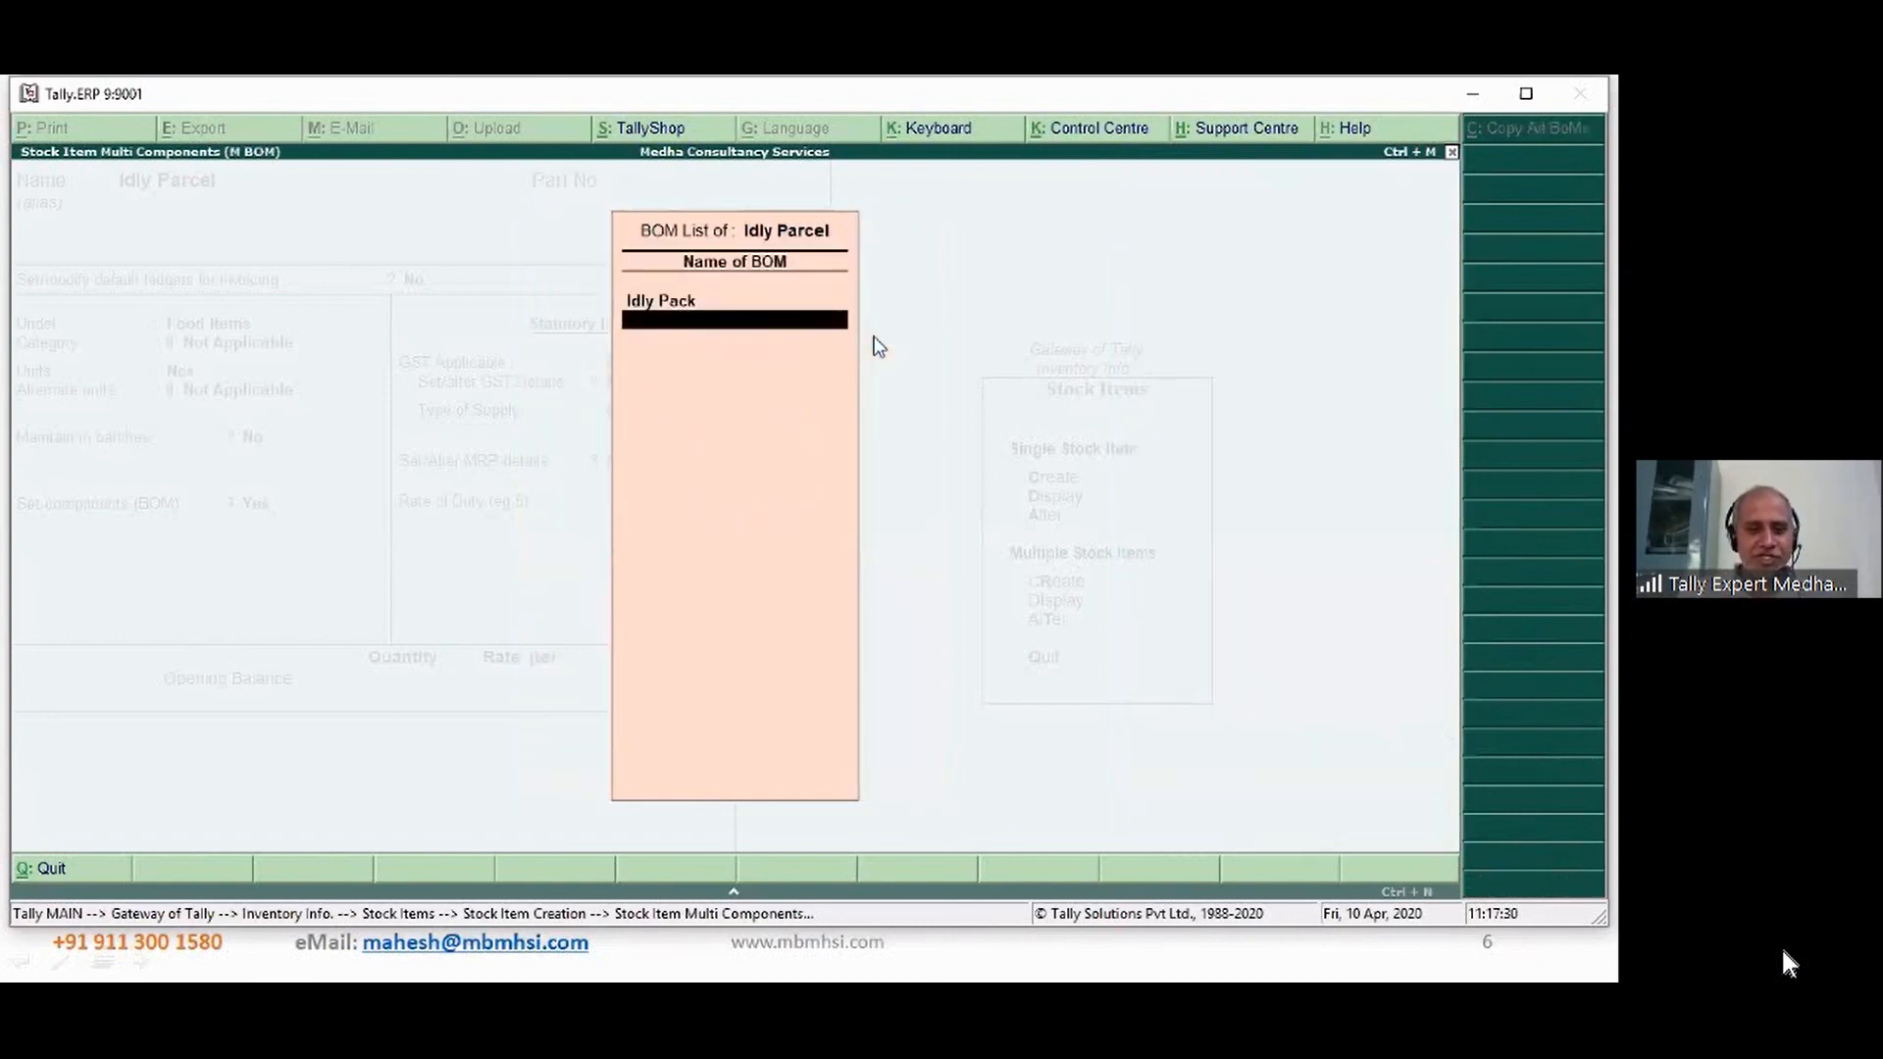
{"action": "key", "text": "Return"}
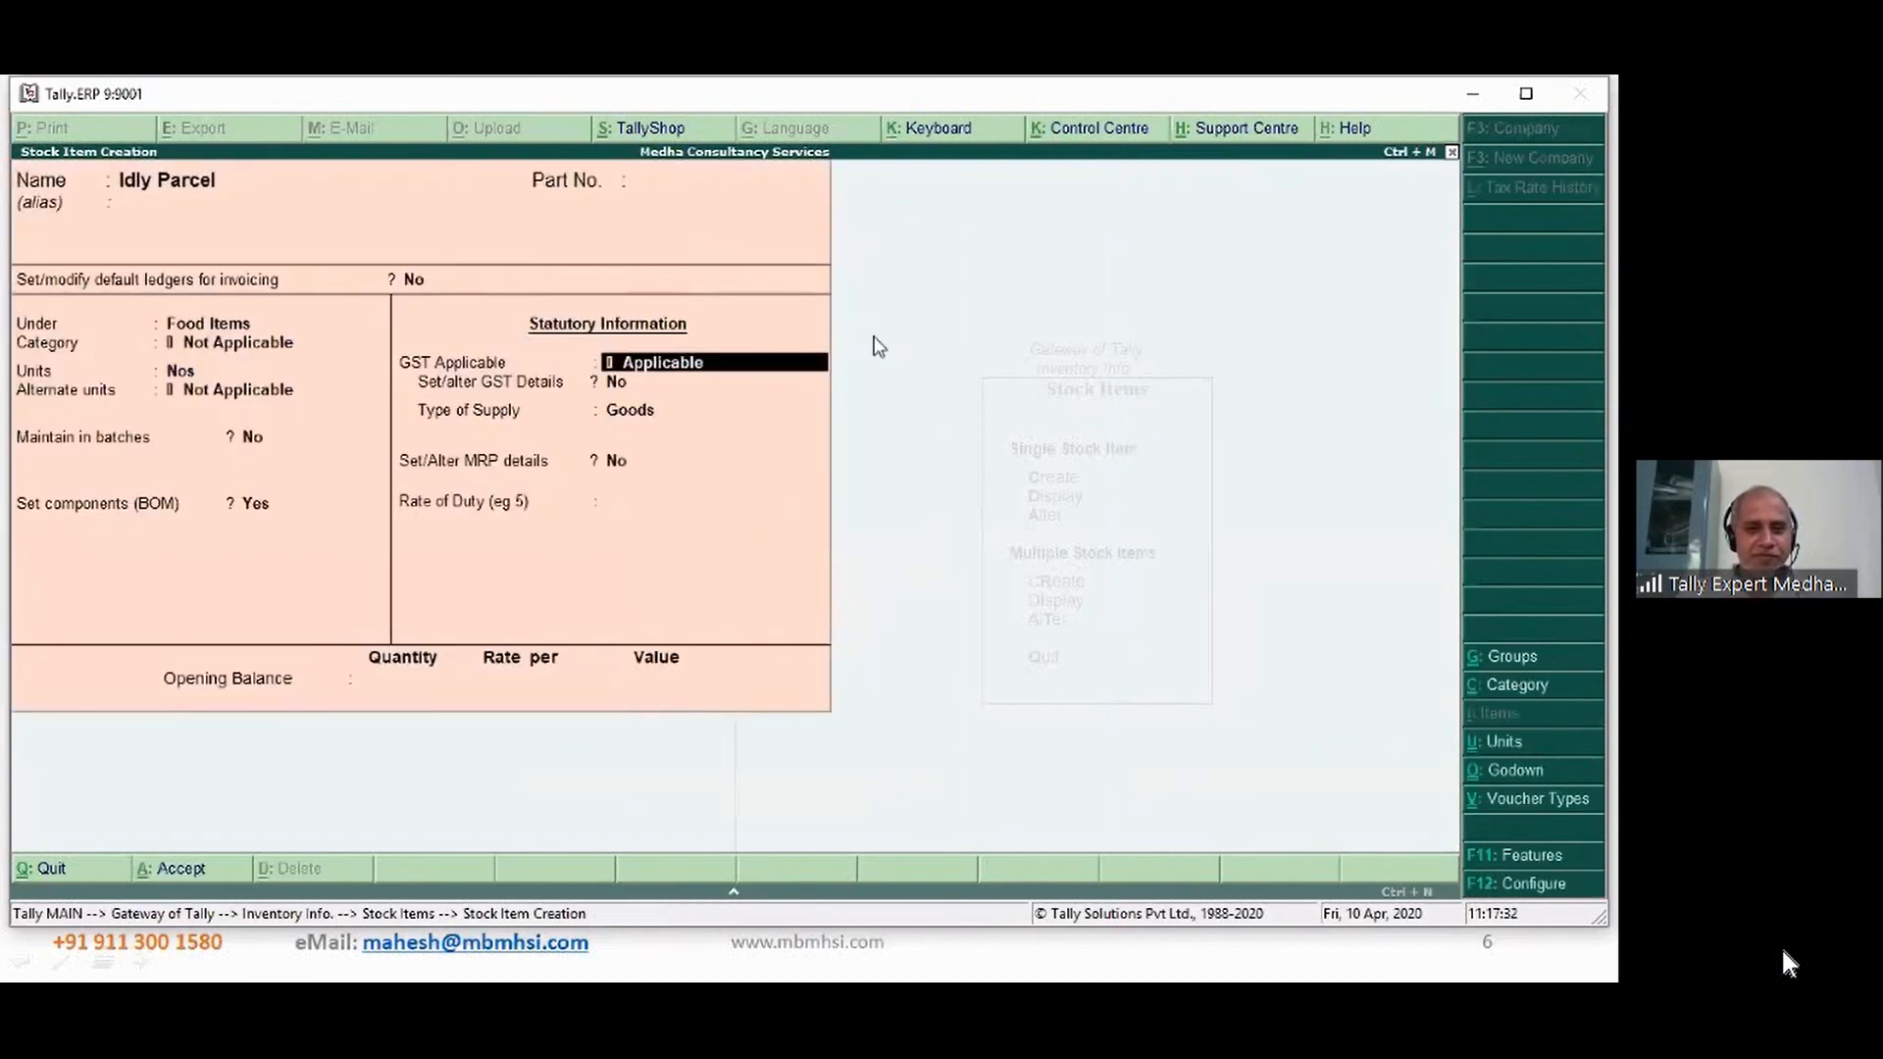
{"action": "key", "text": "ctrl+a"}
{"action": "key", "text": "Escape"}
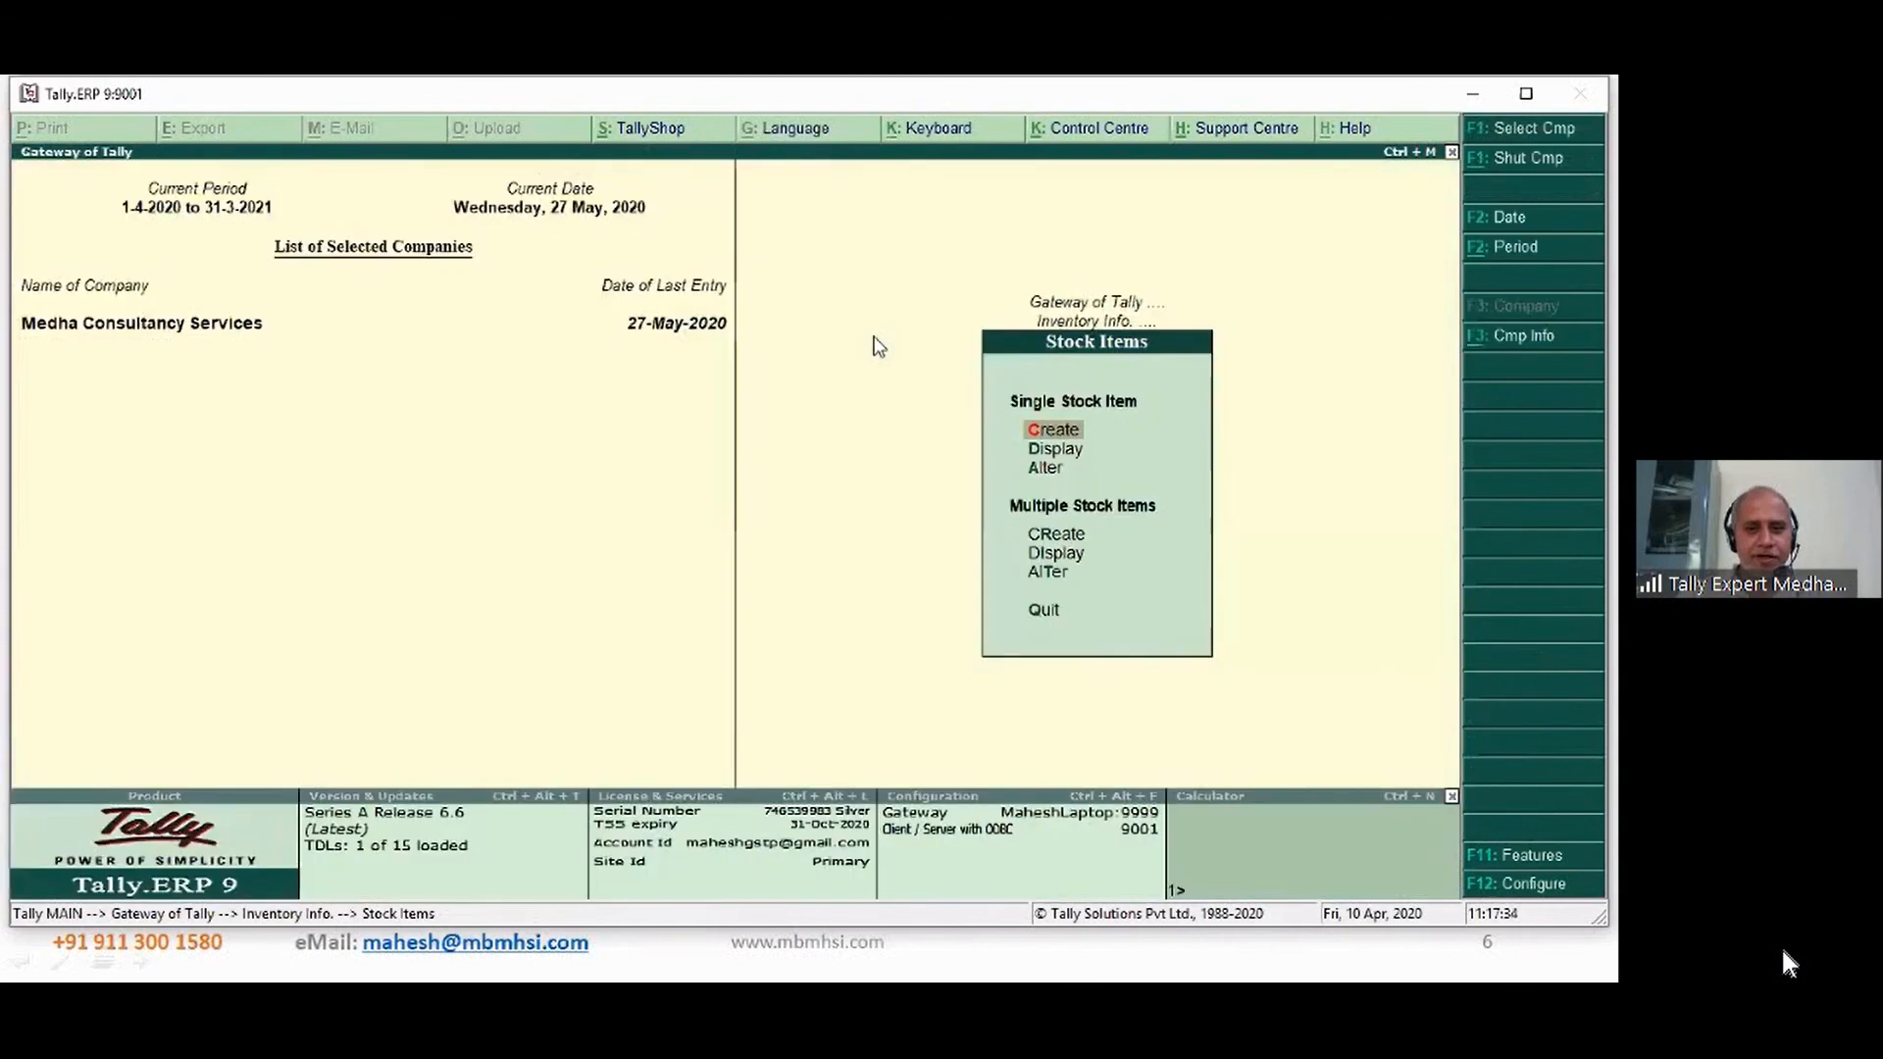
- Open the existing Chutney stock item for alteration
{"action": "key", "text": "d"}
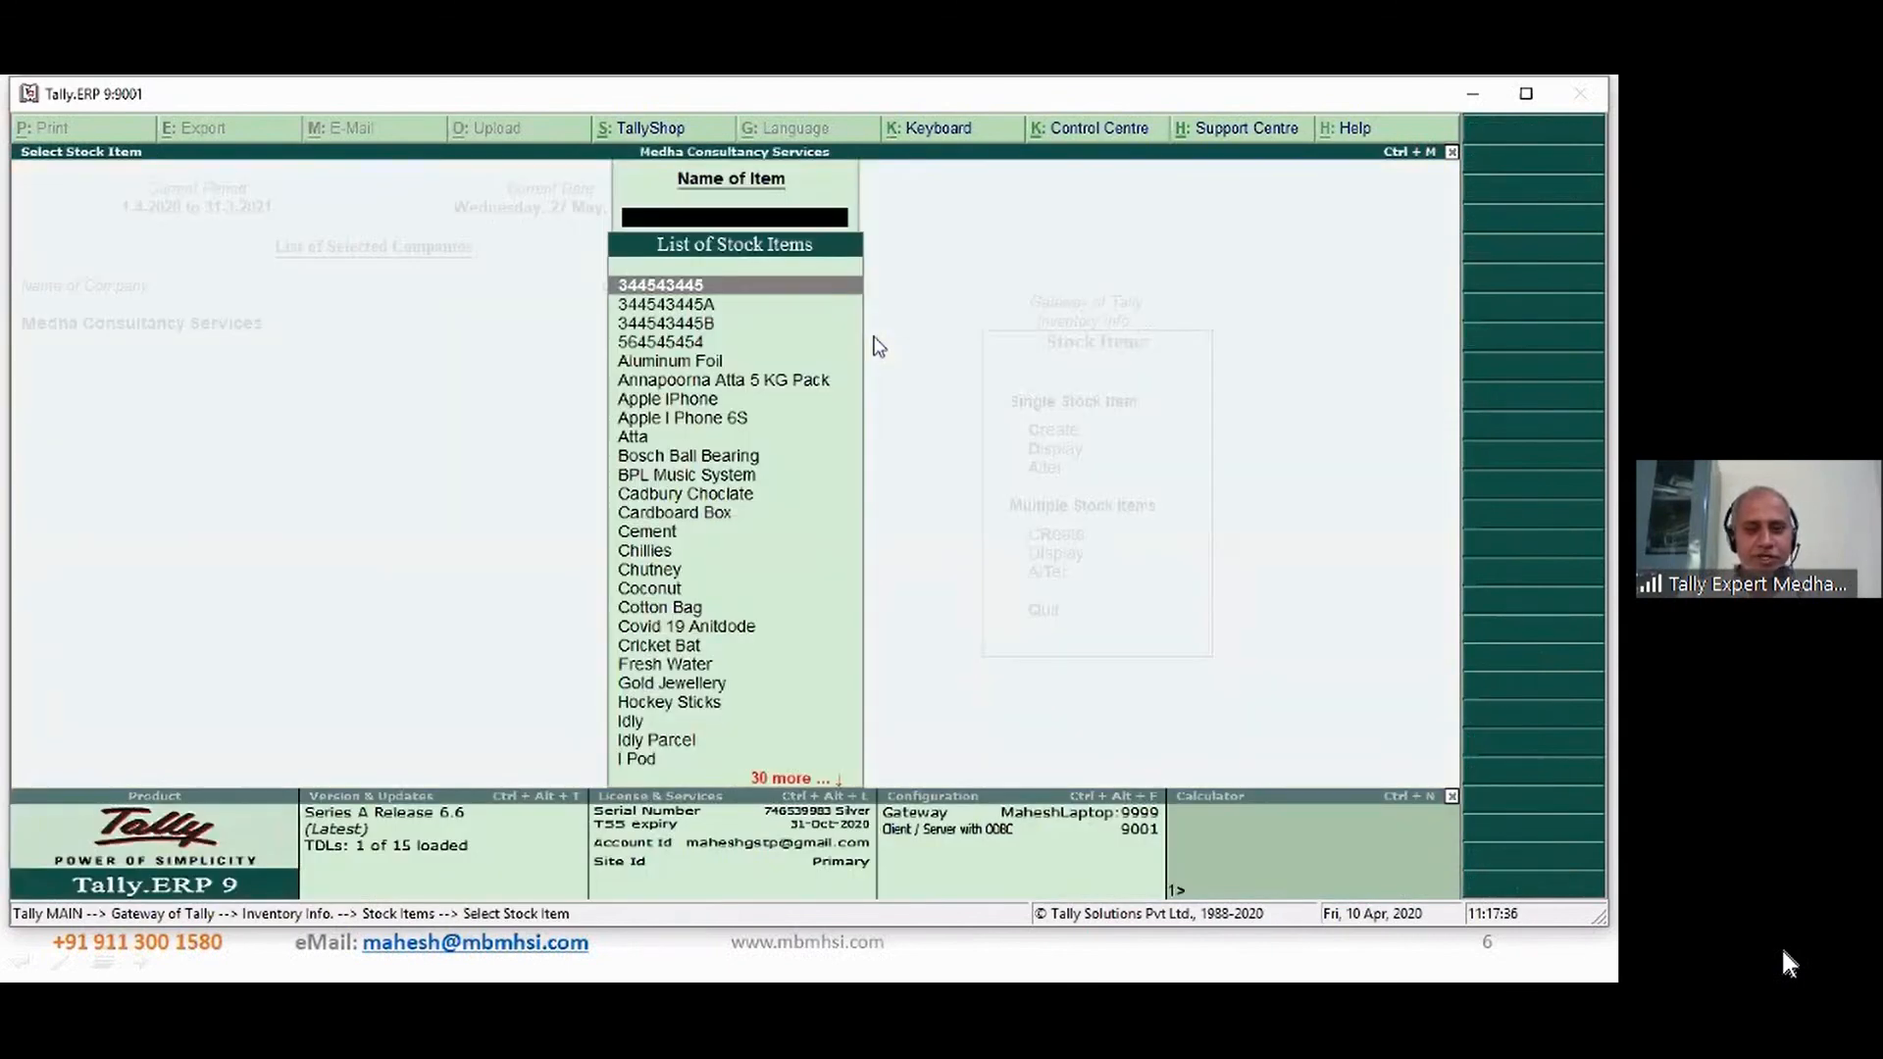
{"action": "type", "text": "ch"}
{"action": "key", "text": "Return"}
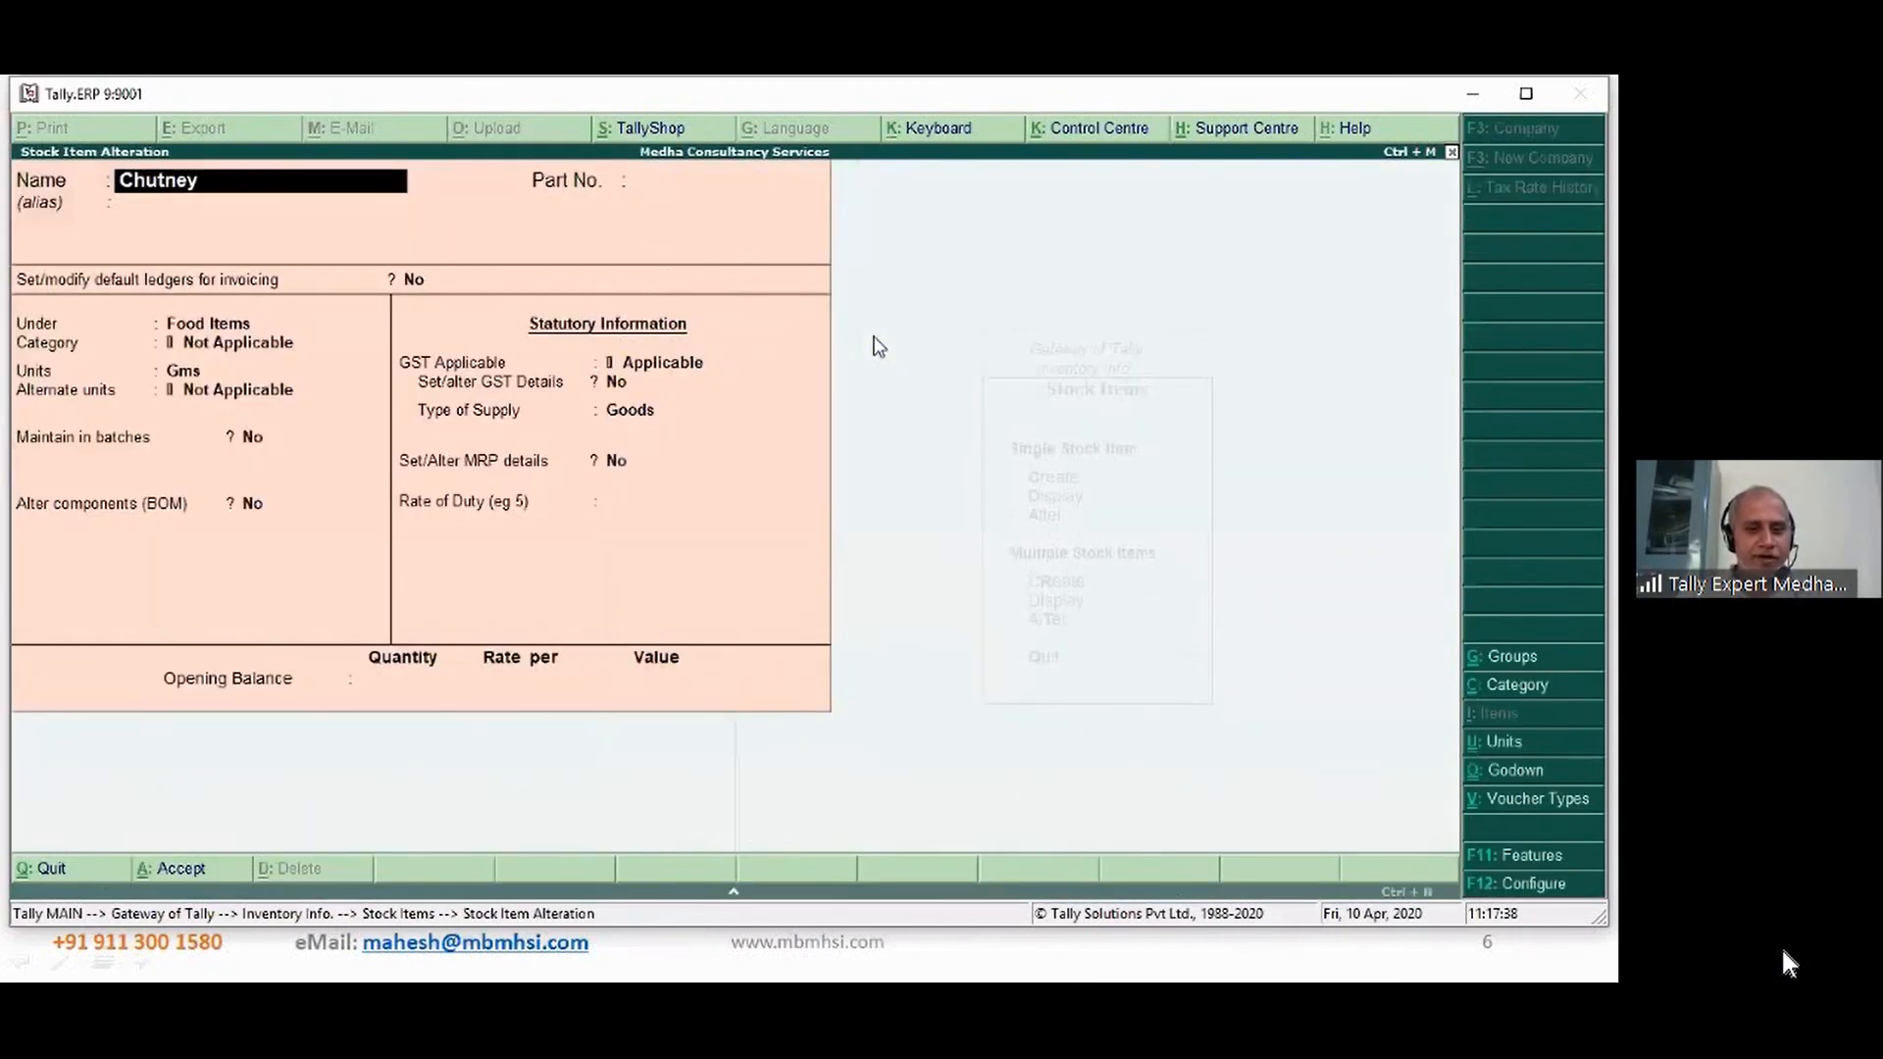
- Set Chutney's alter components option to Yes and open its Fresh Chtney bill of materials
{"action": "key", "text": "Return"}
{"action": "key", "text": "Return"}
{"action": "key", "text": "Return"}
{"action": "key", "text": "Return"}
{"action": "key", "text": "Return"}
{"action": "key", "text": "Return"}
{"action": "key", "text": "Return"}
{"action": "key", "text": "Return"}
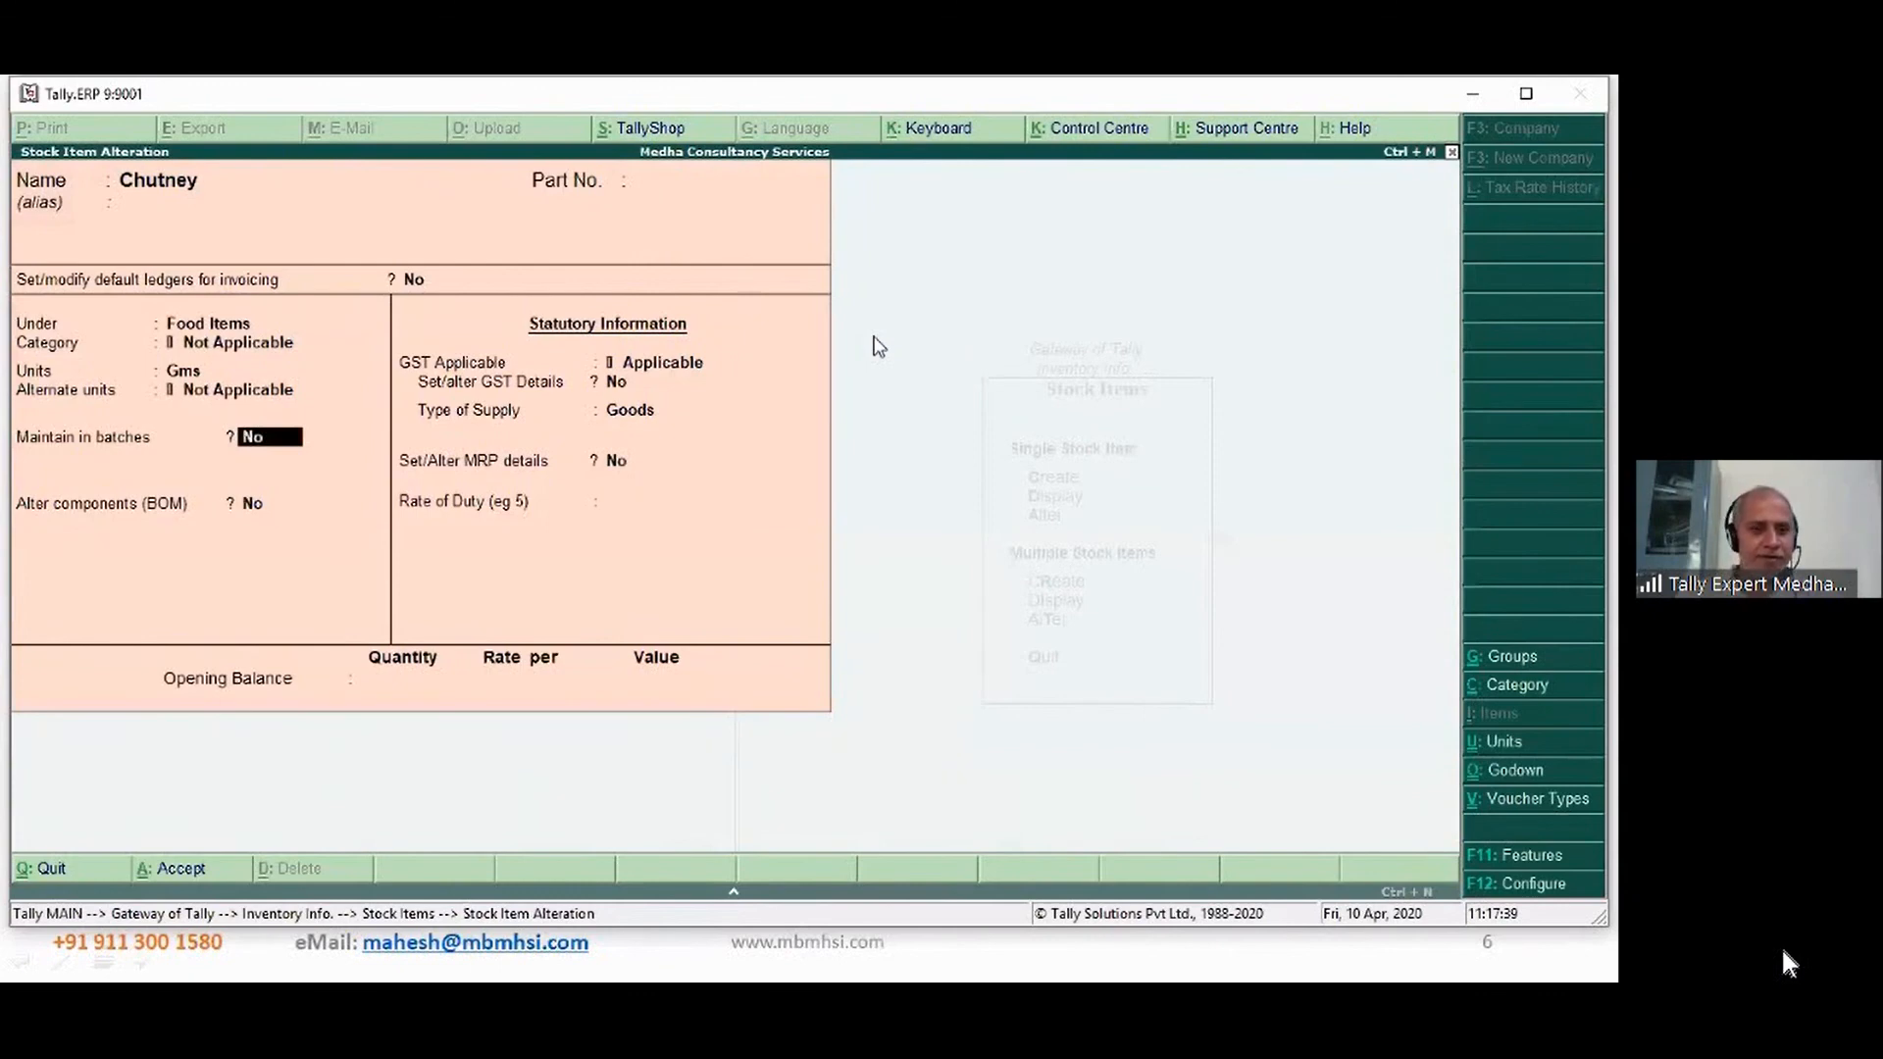
{"action": "key", "text": "Return"}
{"action": "type", "text": "y"}
{"action": "key", "text": "Return"}
{"action": "key", "text": "Return"}
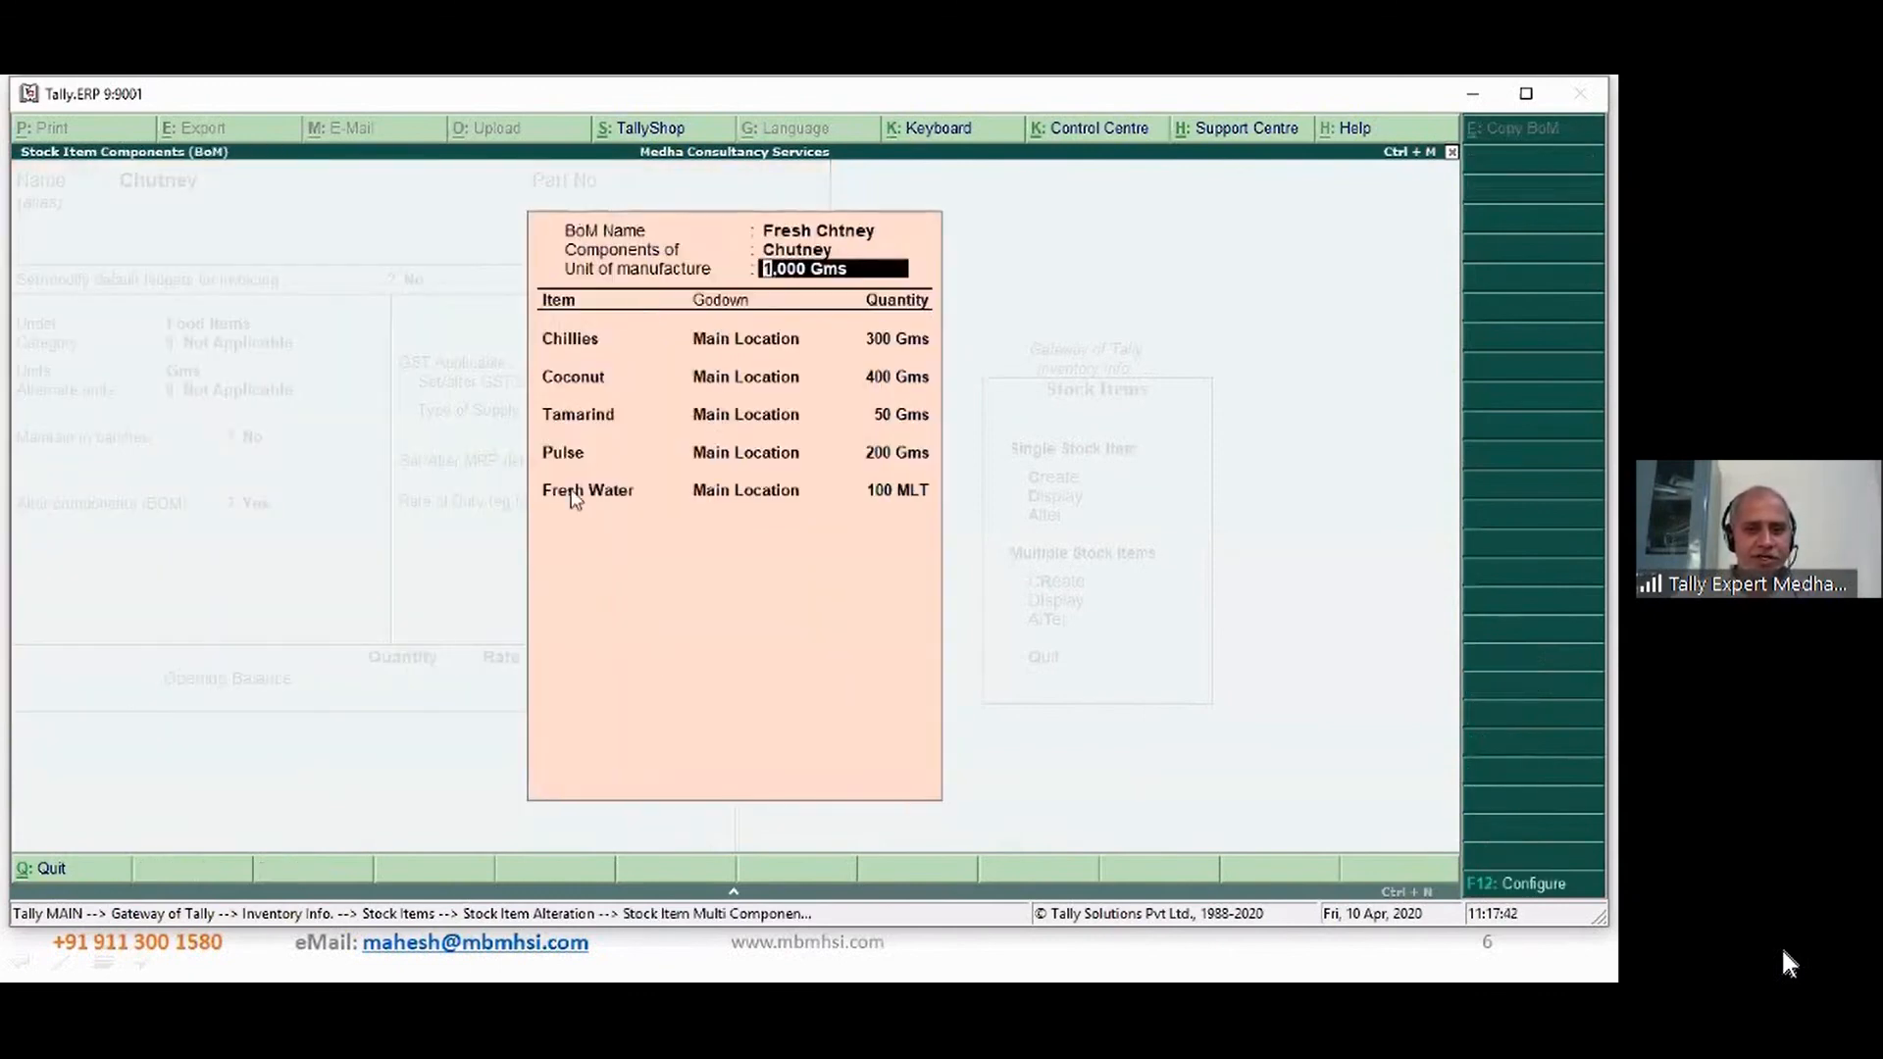
- Start a new stock item named Salt under Food Items from the row after Fresh Water in the Fresh Chtney bill
{"action": "left_click", "coordinate": [572, 495]}
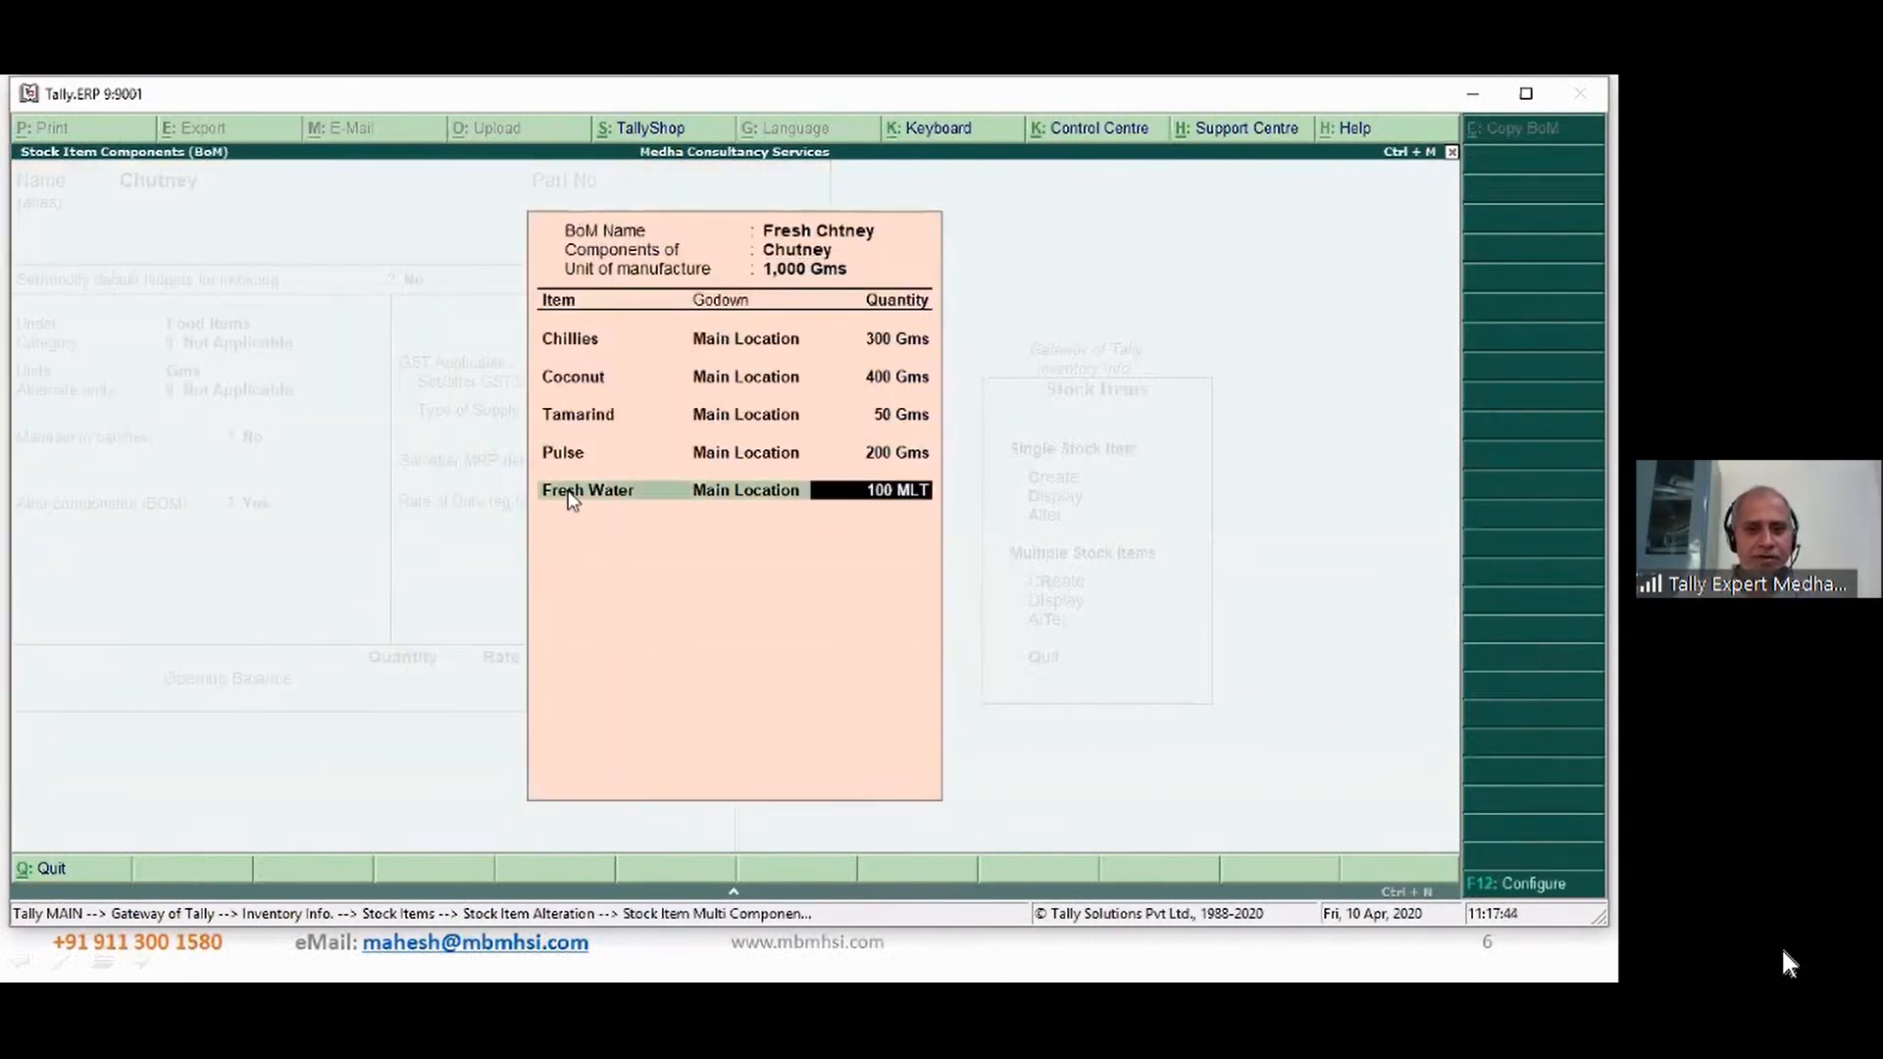
{"action": "key", "text": "Return"}
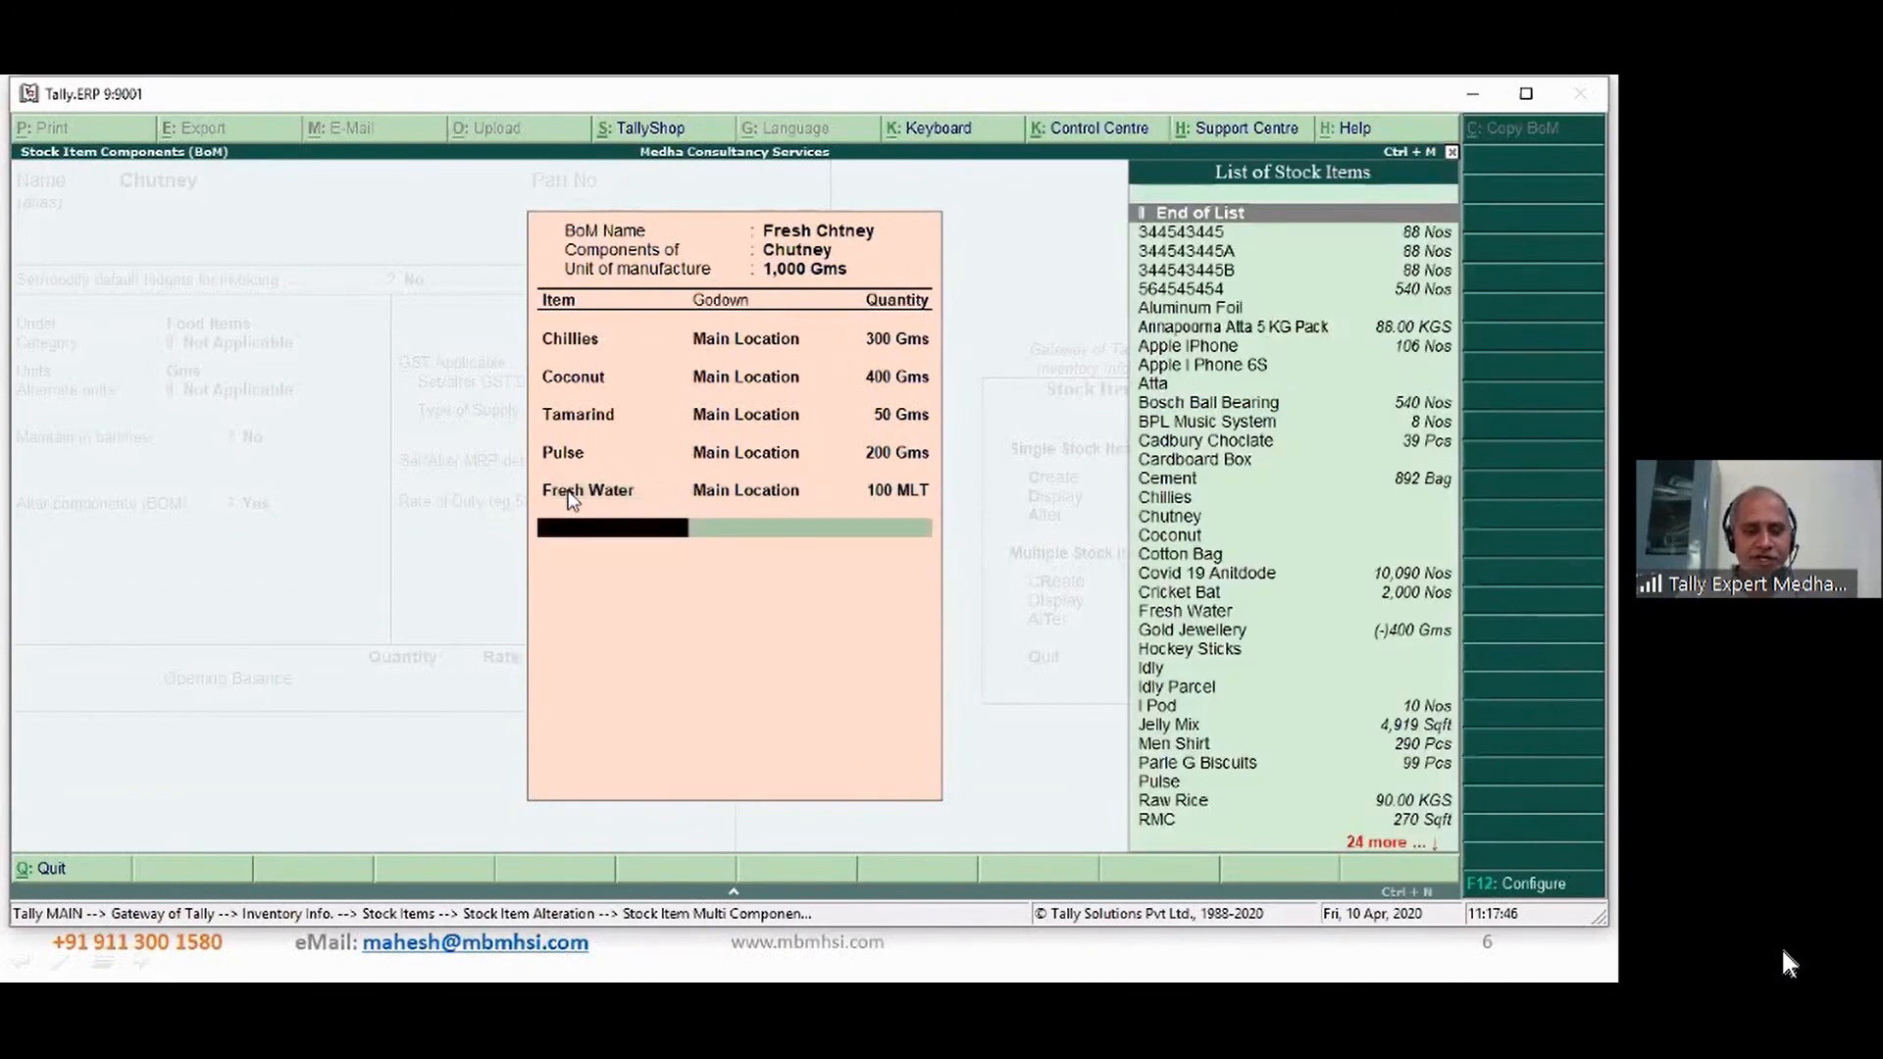
{"action": "key", "text": "alt+c"}
{"action": "type", "text": "Salt"}
{"action": "key", "text": "Return"}
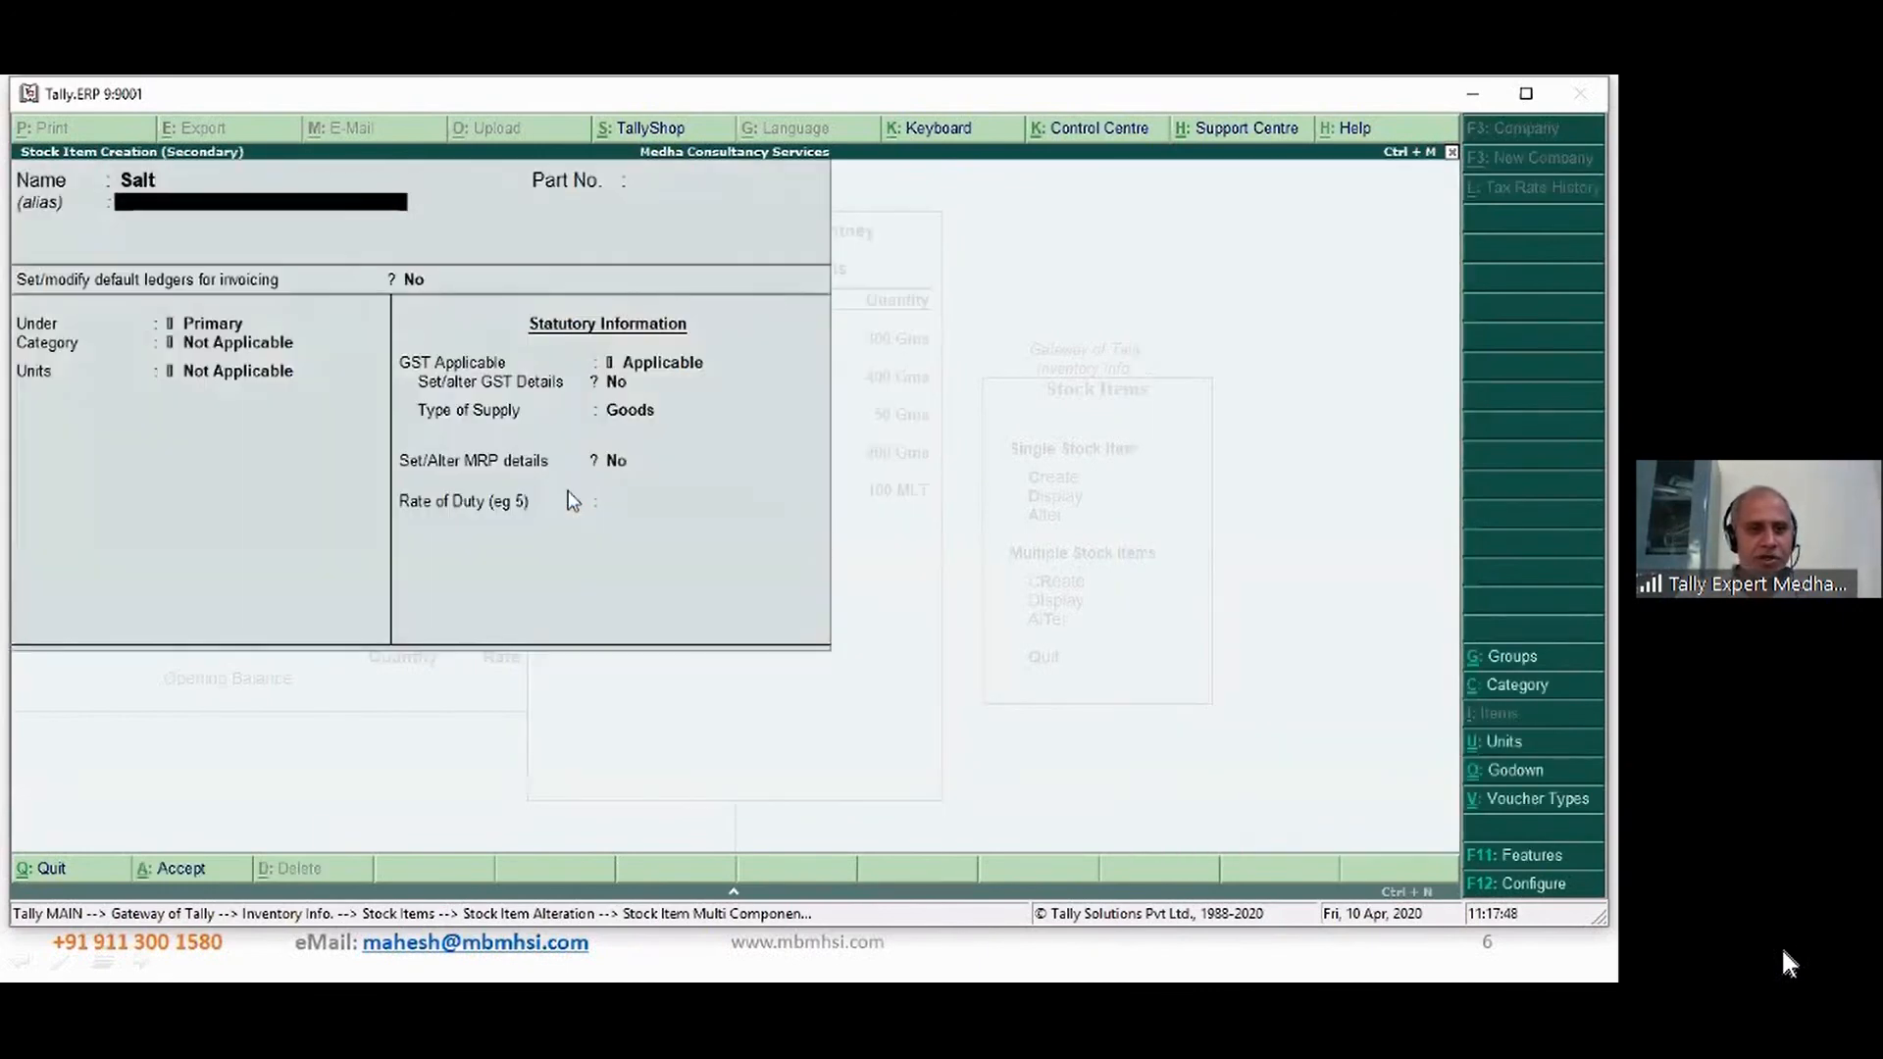
{"action": "key", "text": "Return"}
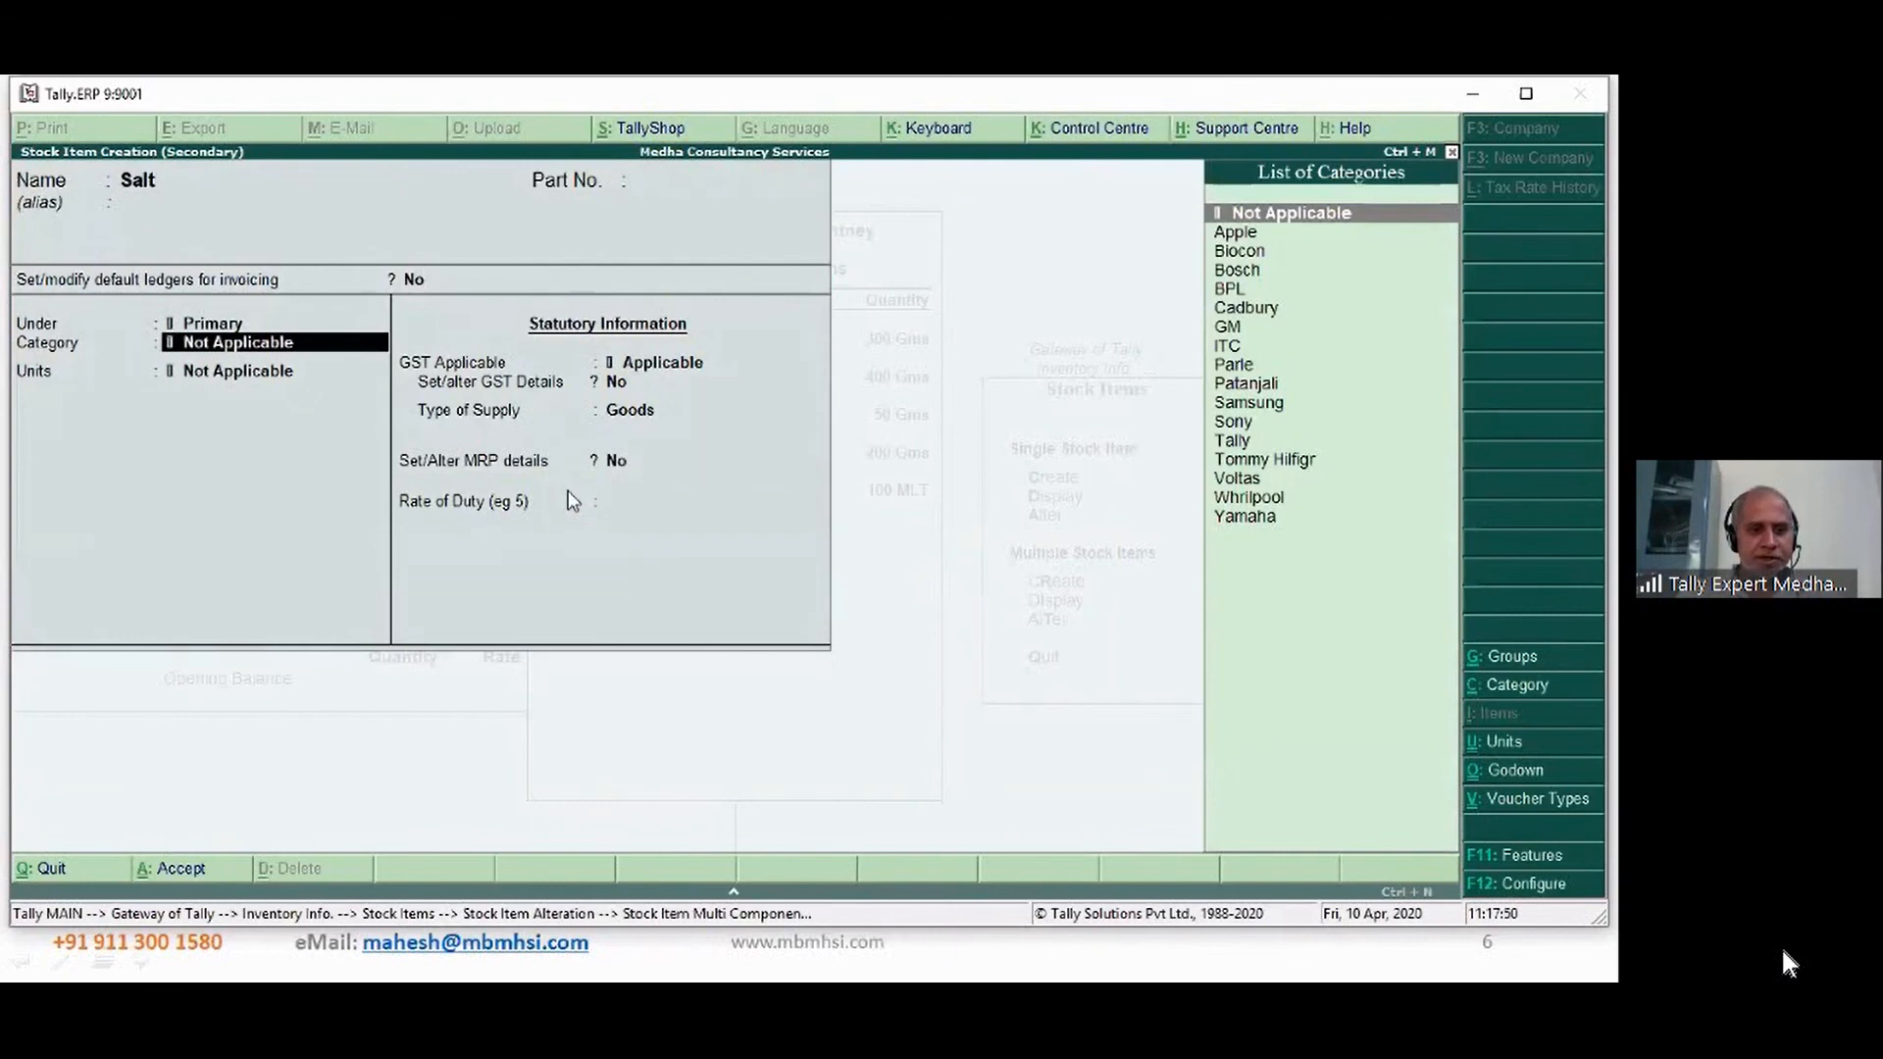
{"action": "key", "text": "BackSpace"}
{"action": "key", "text": "Down"}
{"action": "key", "text": "Return"}
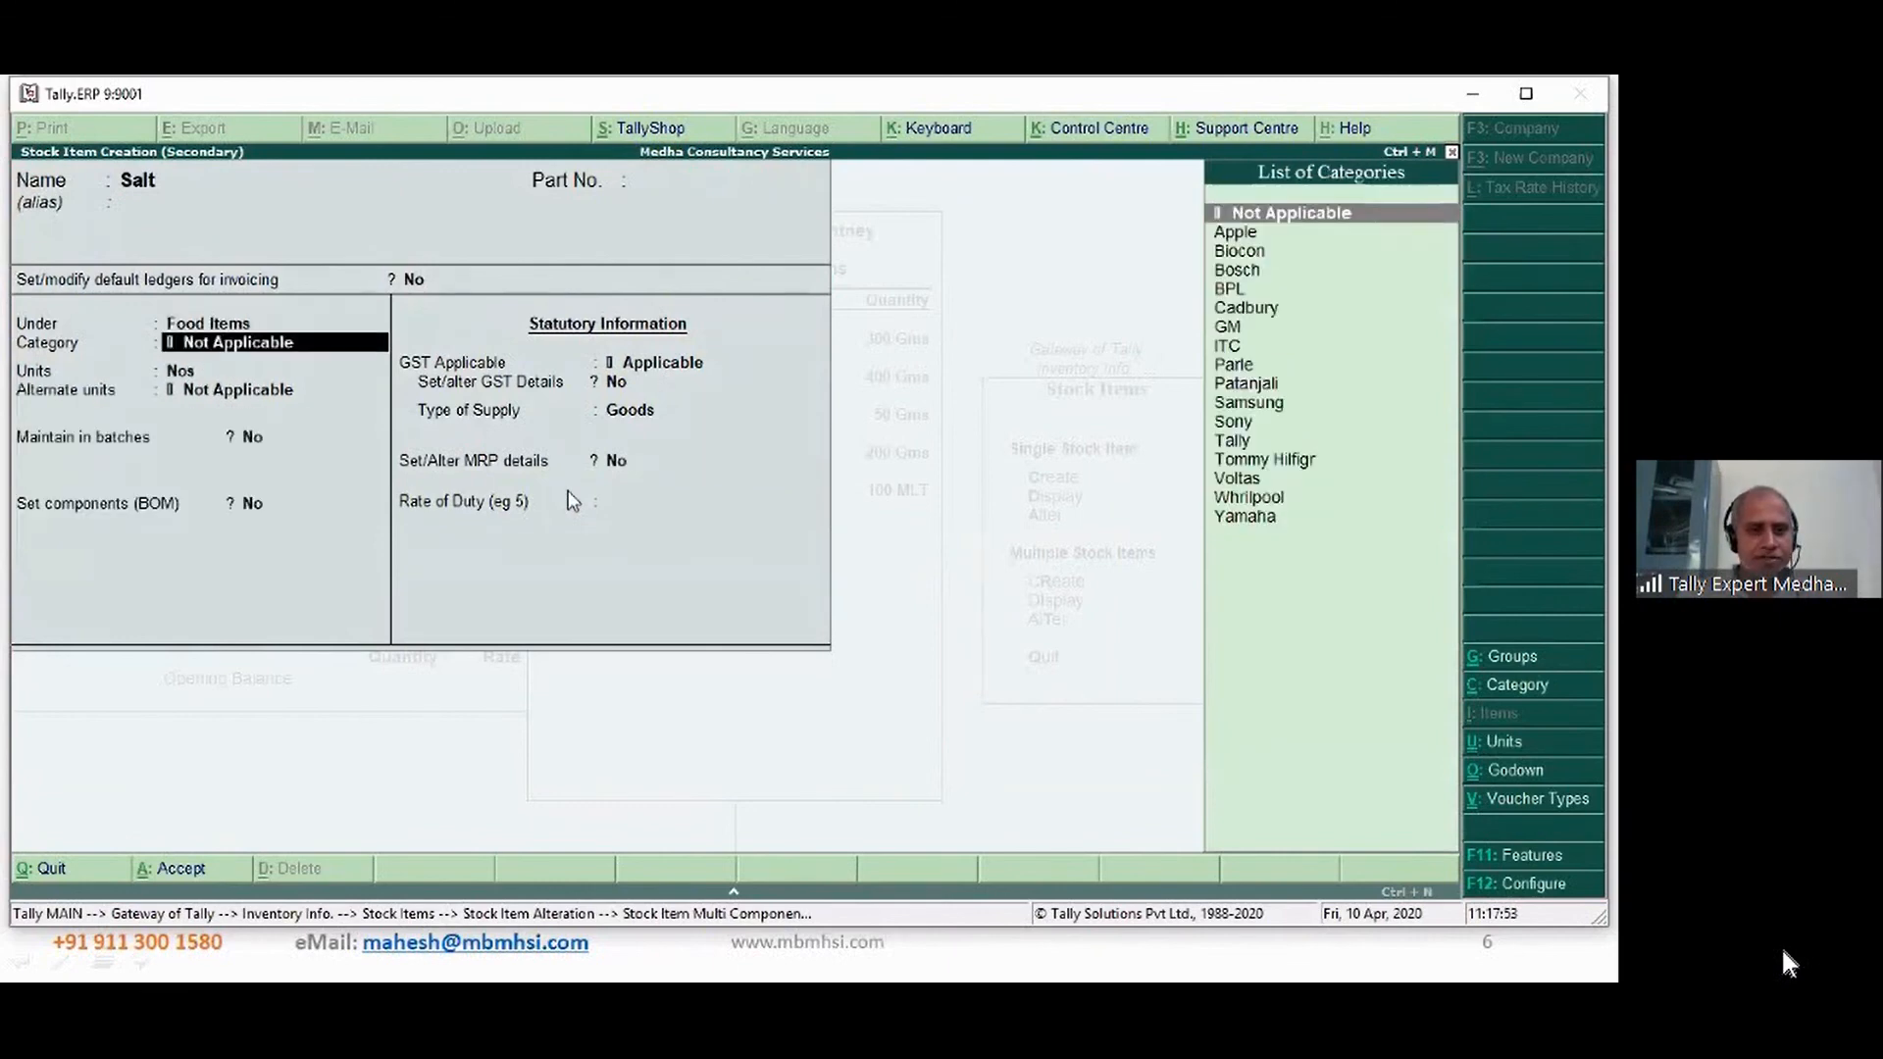
- Set Salt's unit to Gms with no category or alternate unit, and save the item
{"action": "key", "text": "Return"}
{"action": "type", "text": "g"}
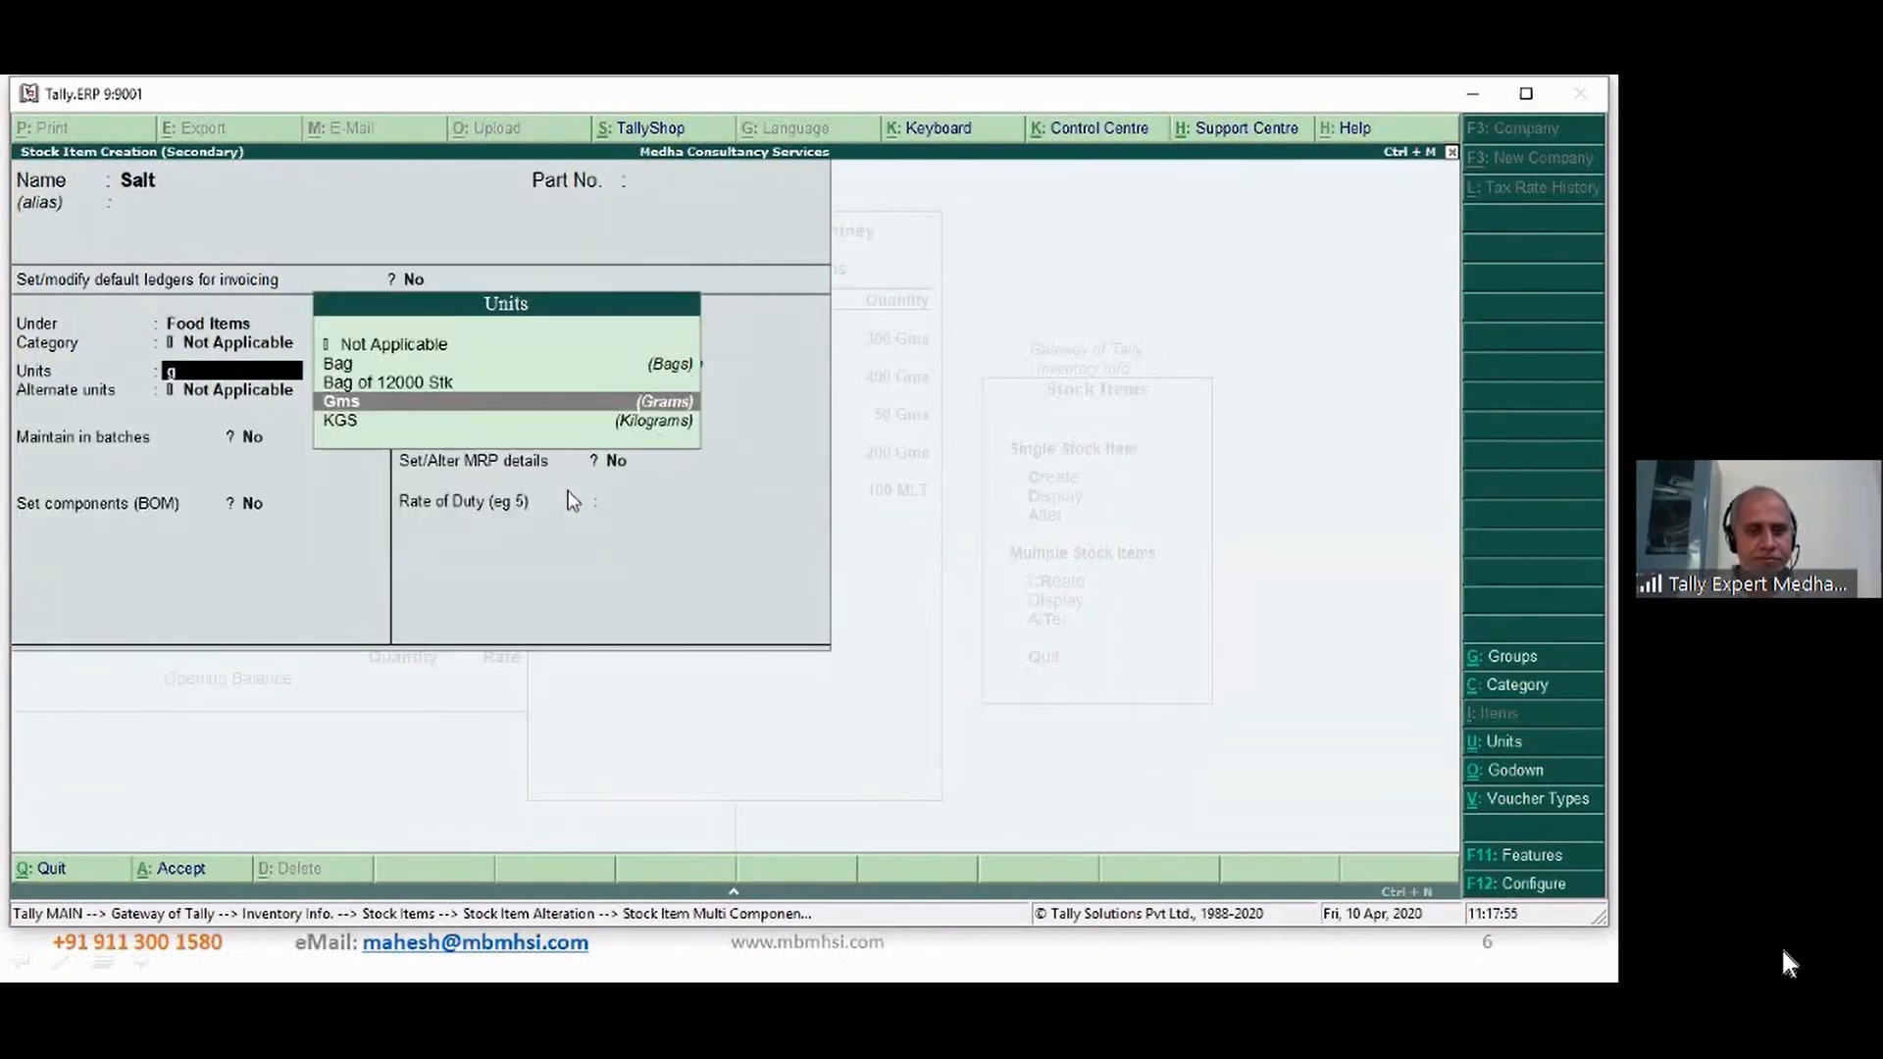
{"action": "key", "text": "Return"}
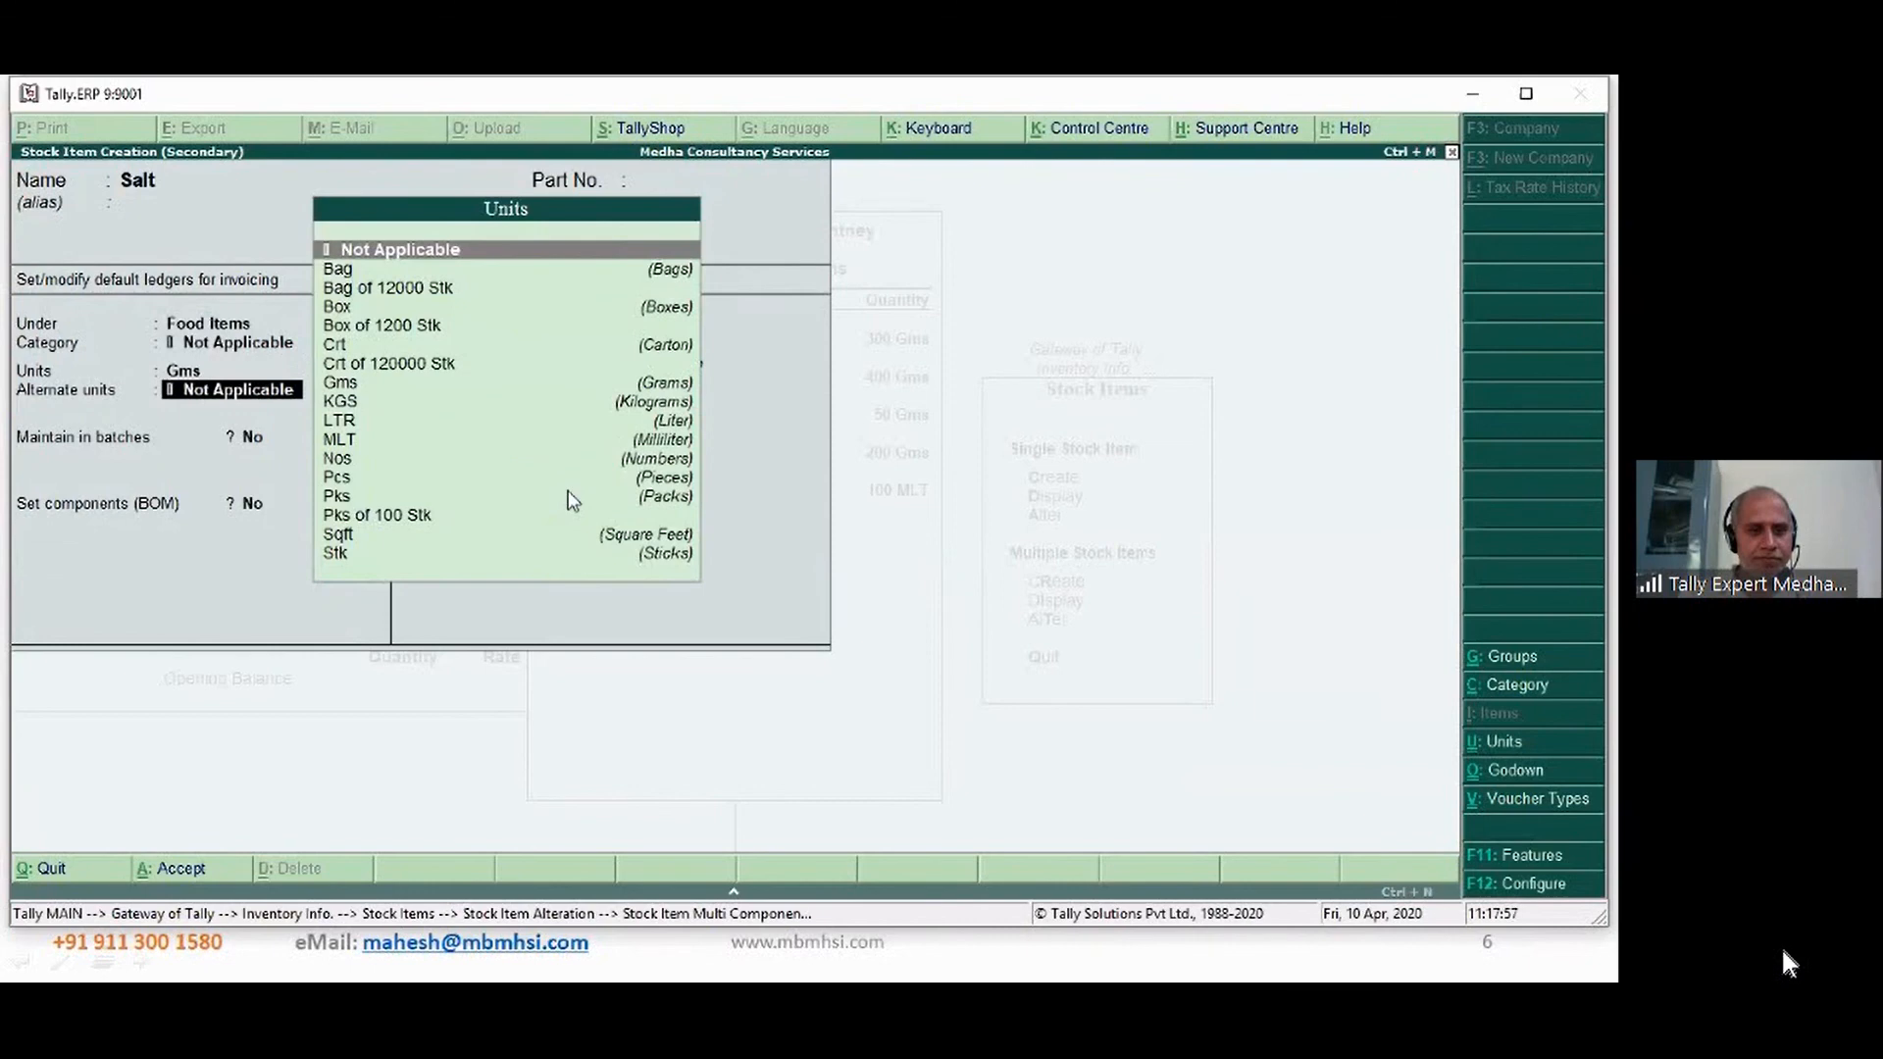
{"action": "key", "text": "Return"}
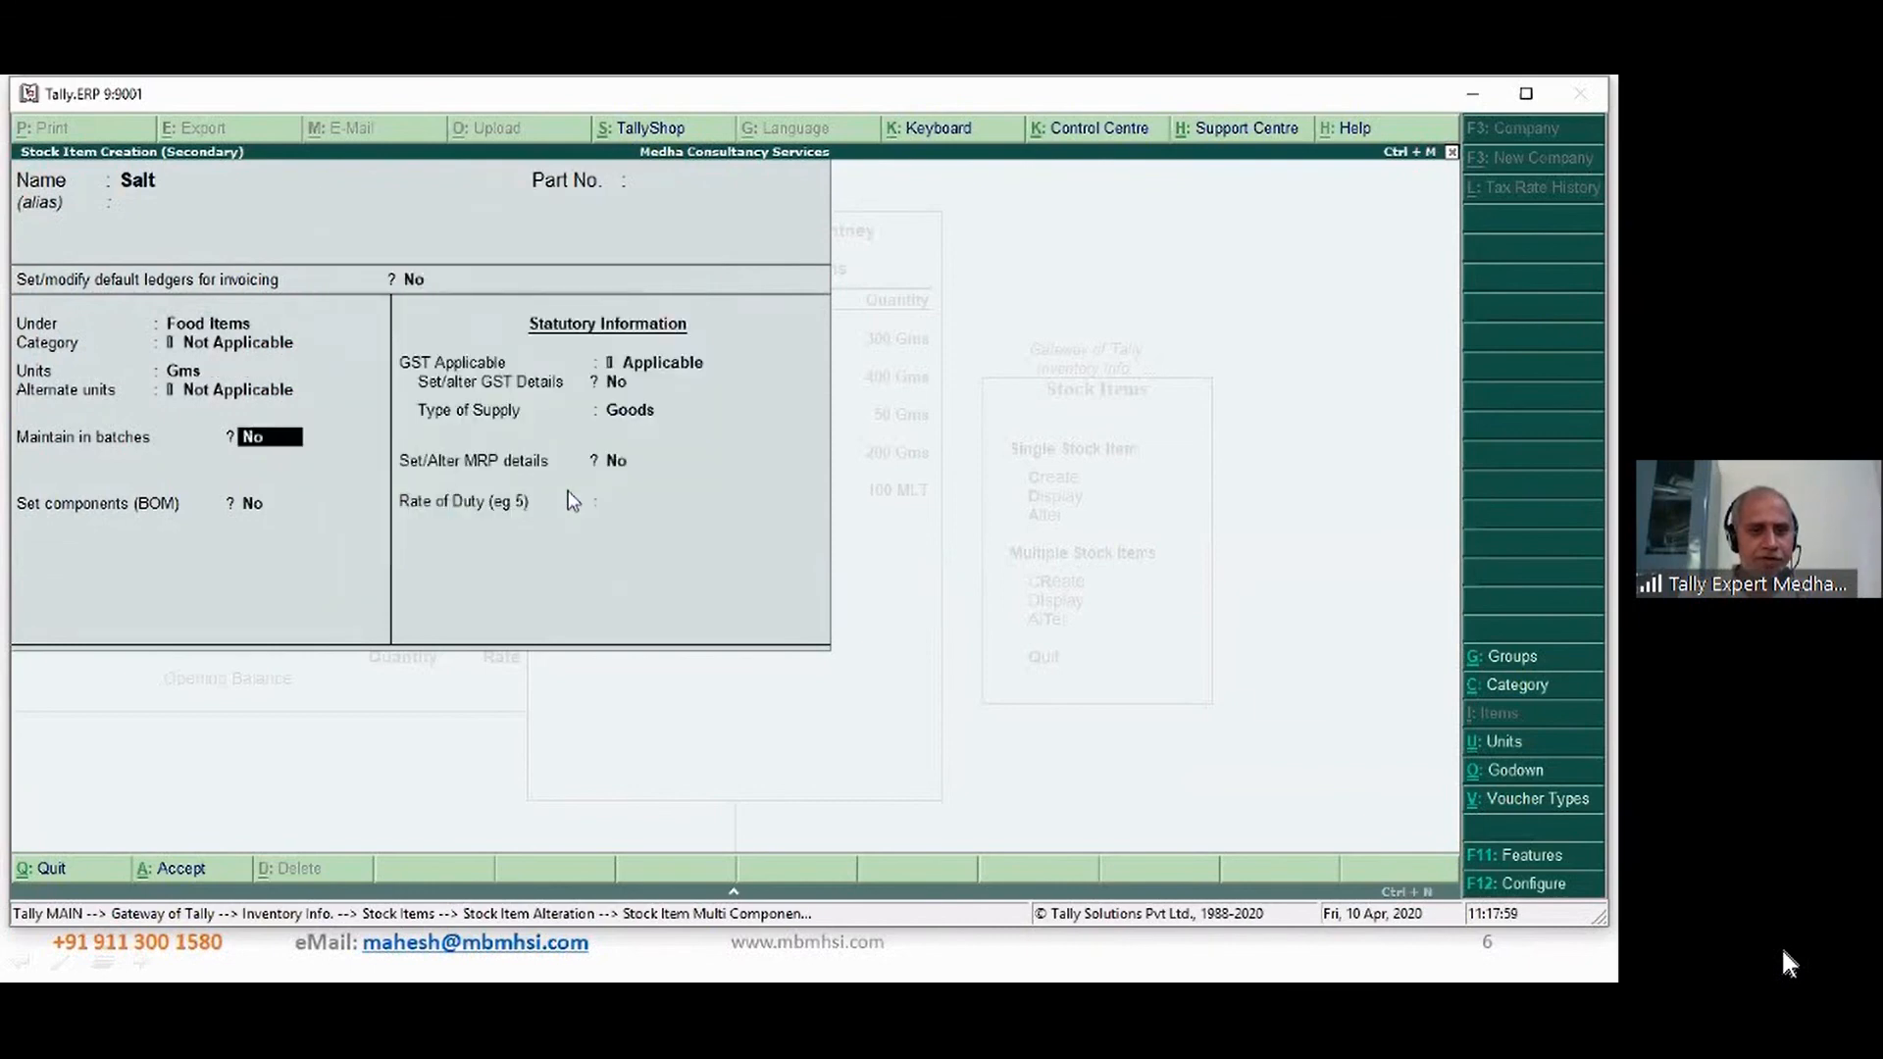
{"action": "key", "text": "ctrl+a"}
- Add 25 Gms of Salt from Main Location to the Fresh Chtney bill and save the Chutney stock item
{"action": "type", "text": "Ma"}
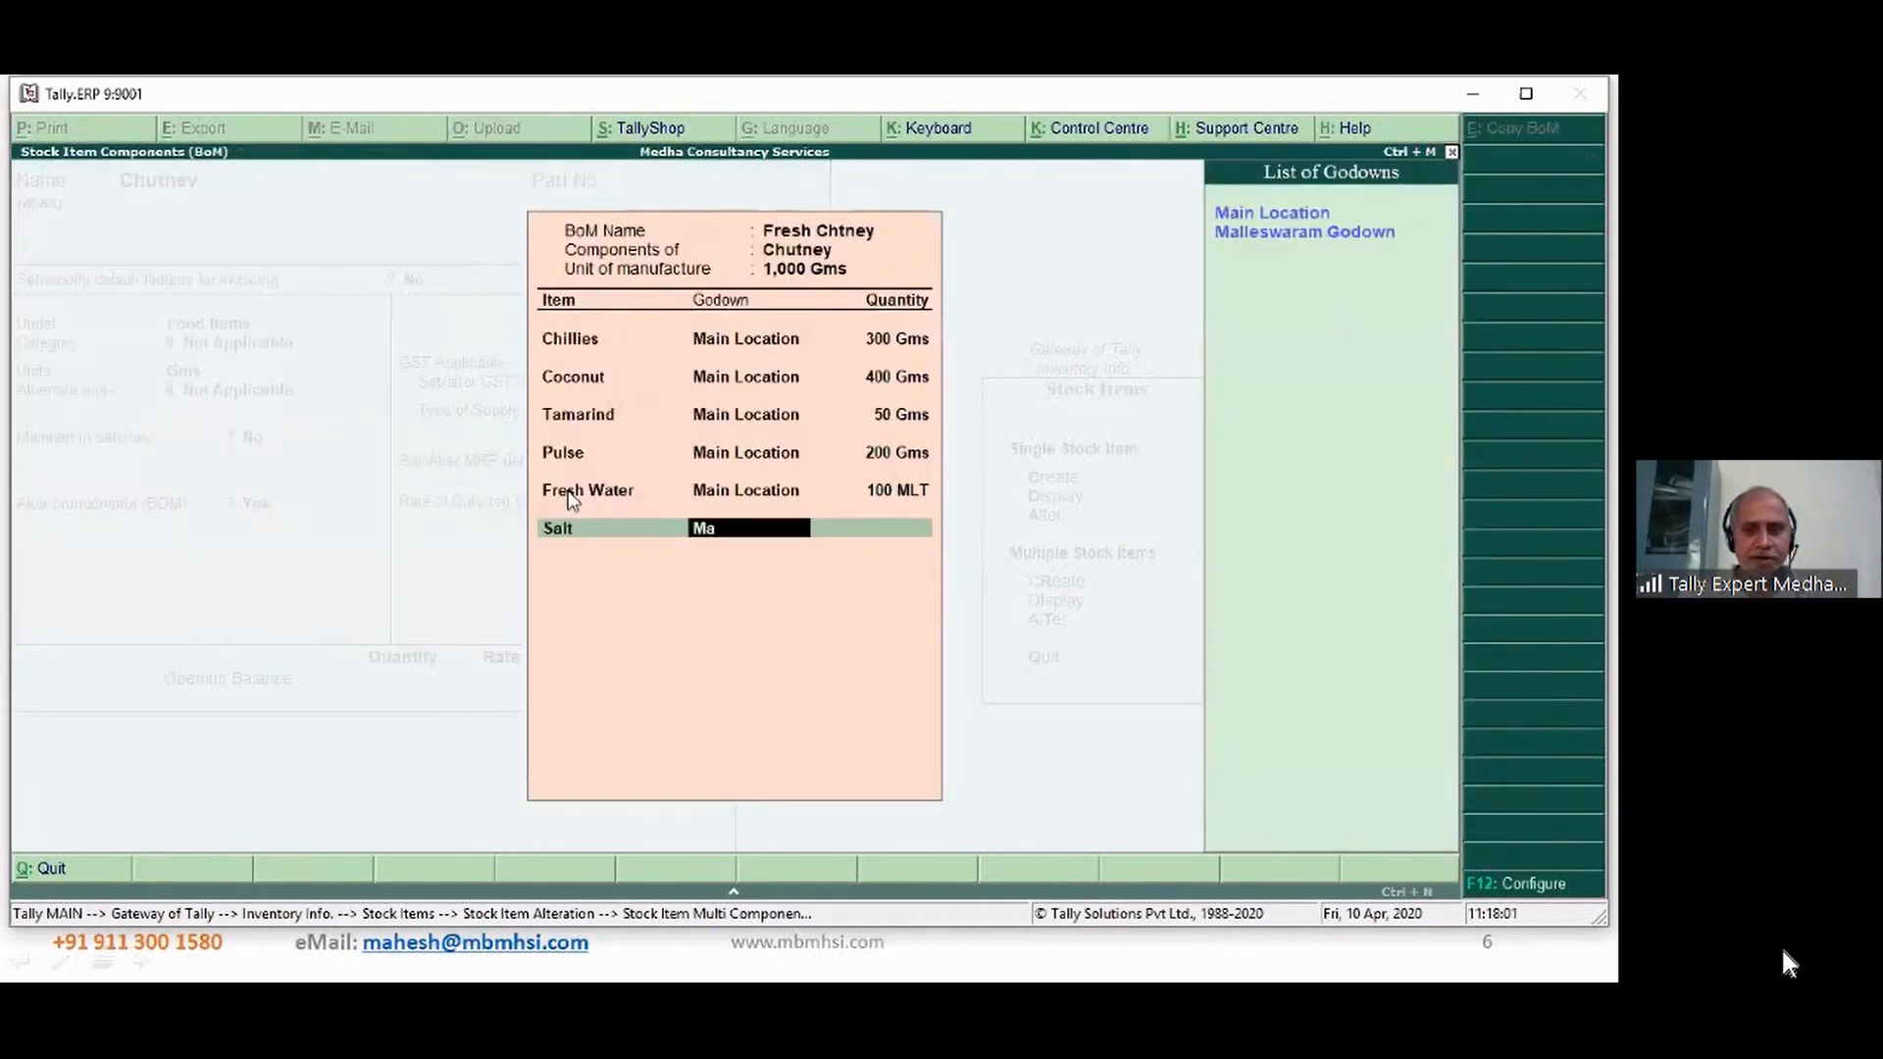
{"action": "key", "text": "Return"}
{"action": "type", "text": "25"}
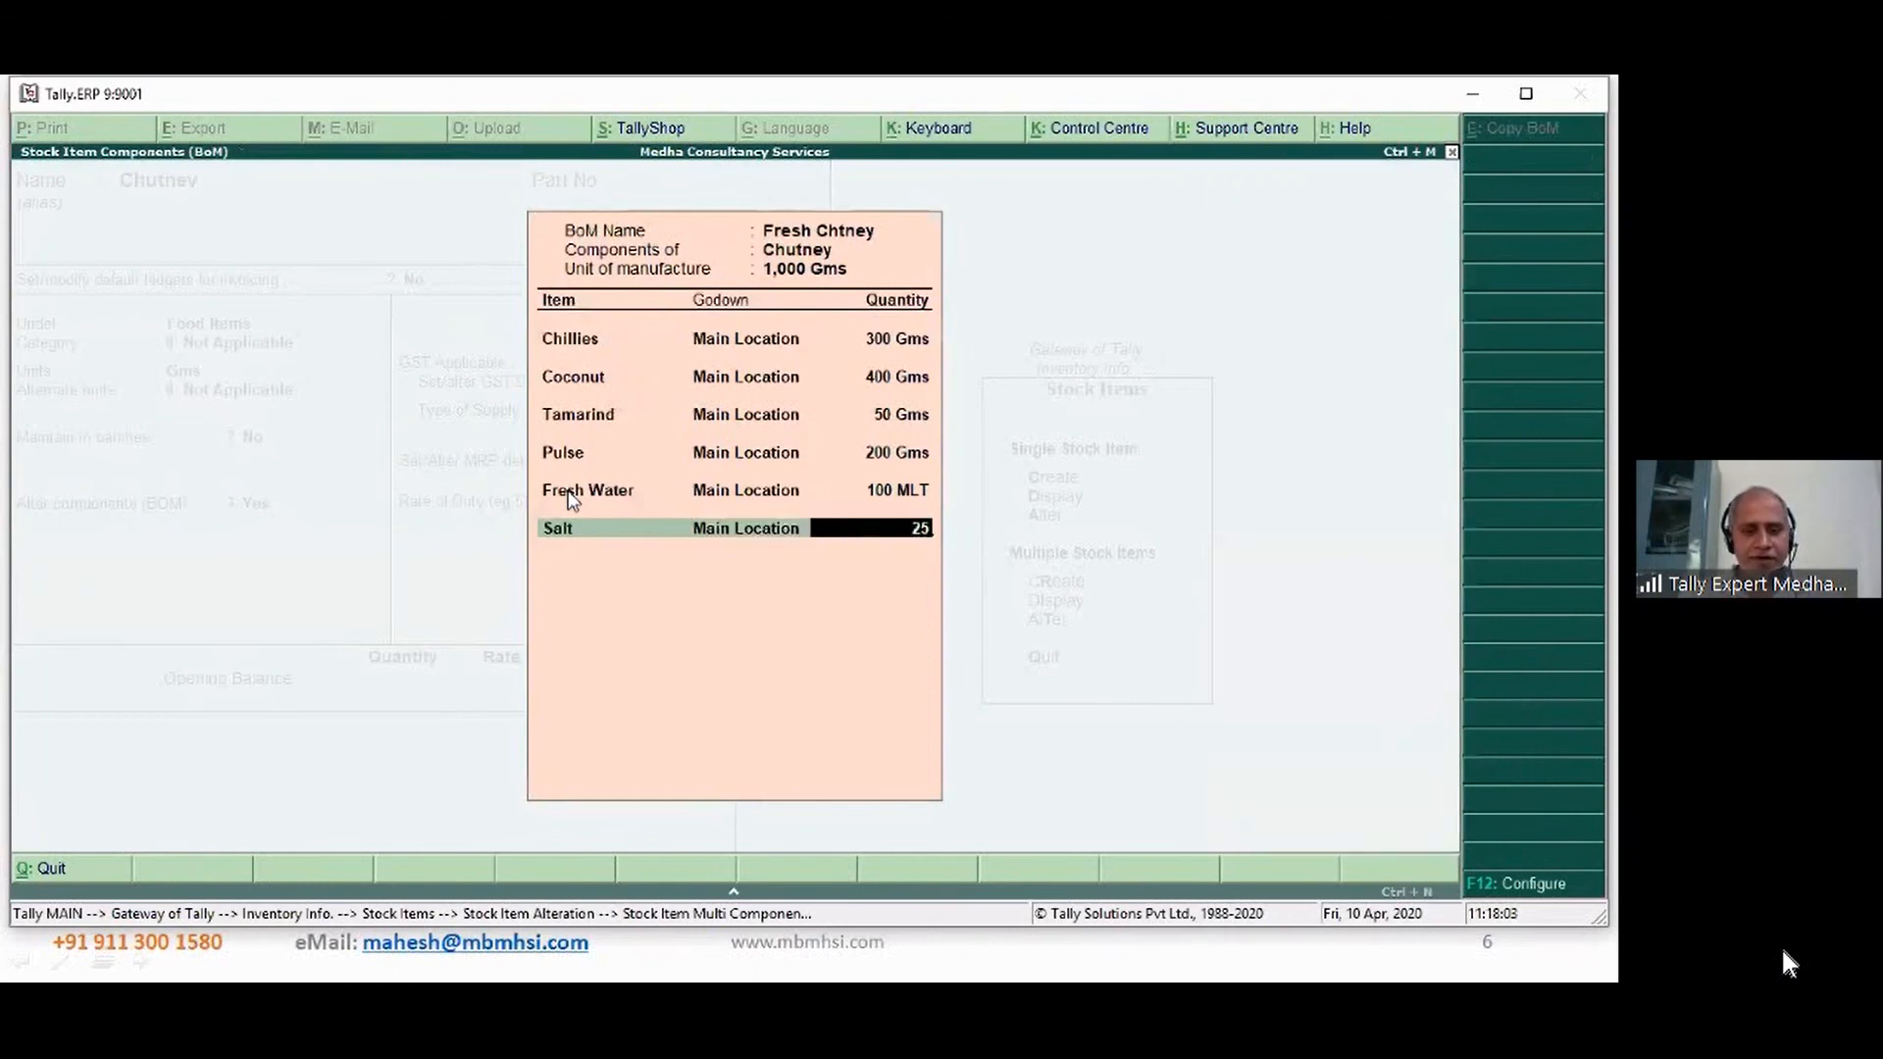
{"action": "key", "text": "Return"}
{"action": "key", "text": "ctrl+a"}
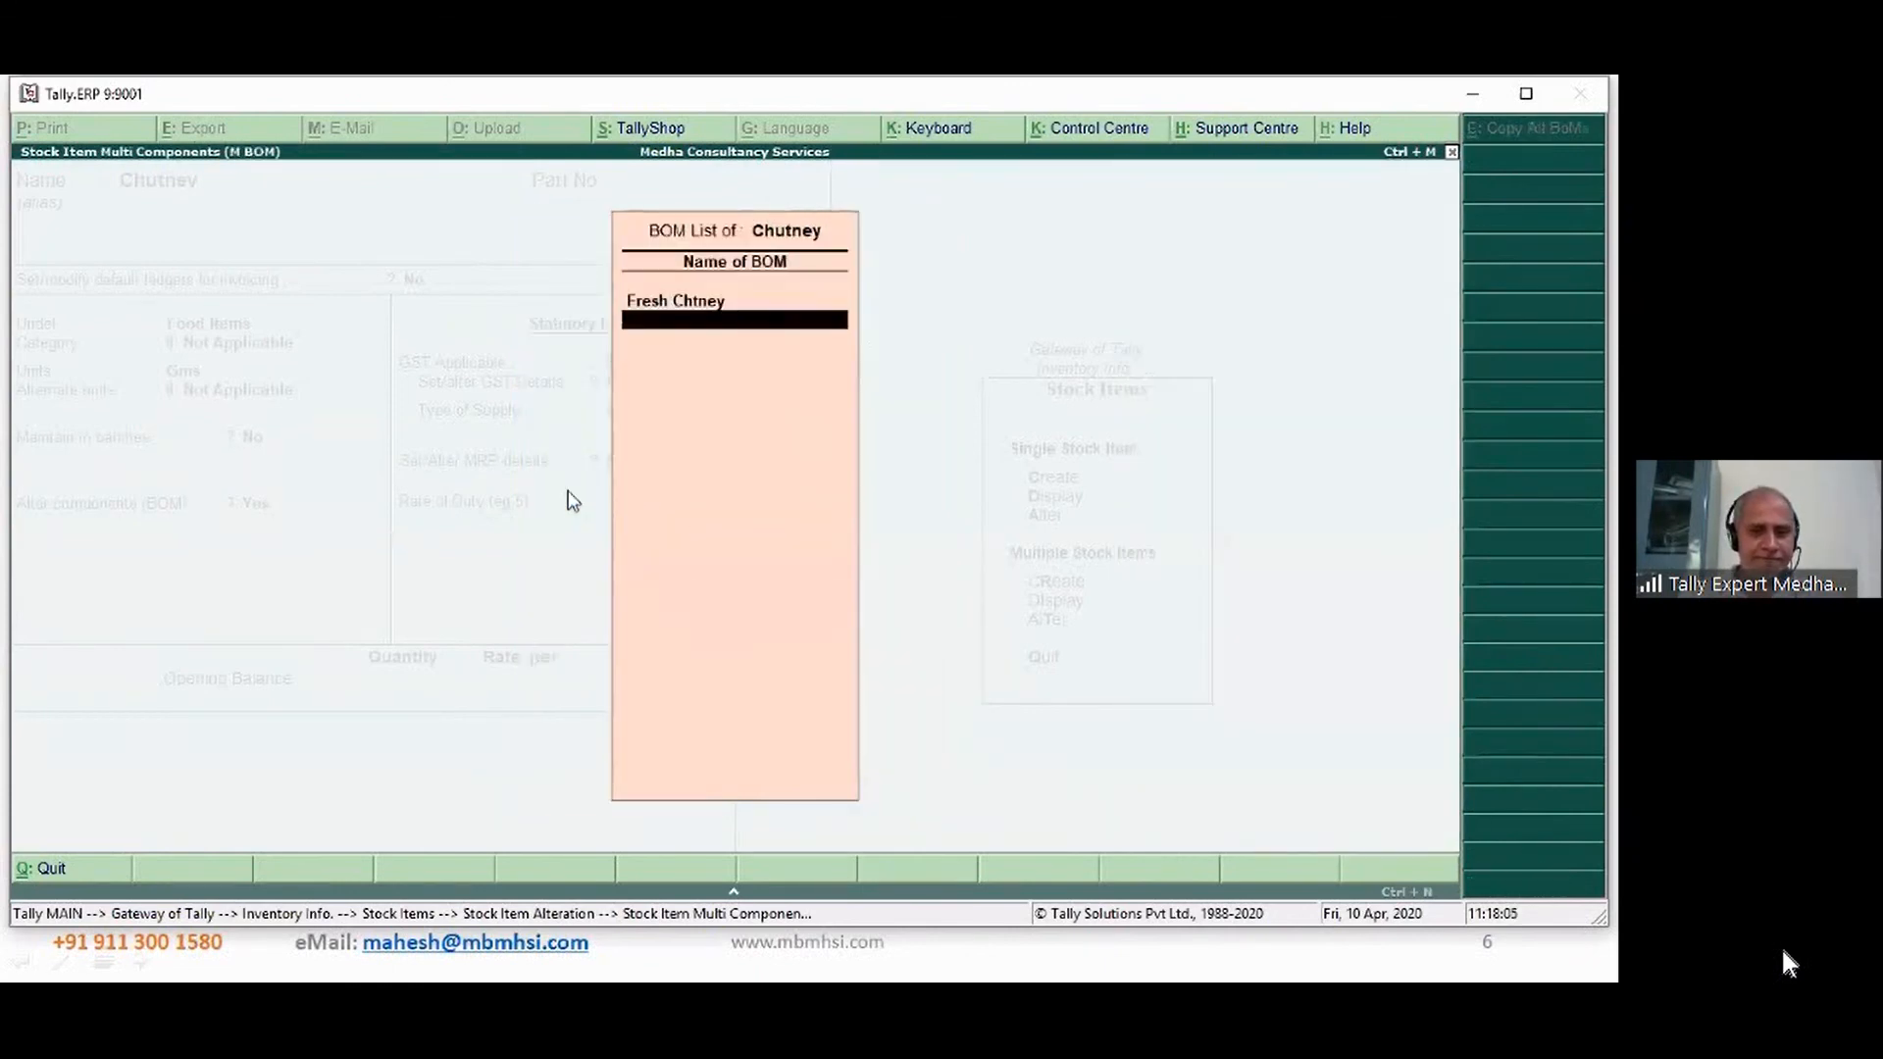
{"action": "key", "text": "Return"}
{"action": "key", "text": "ctrl+a"}
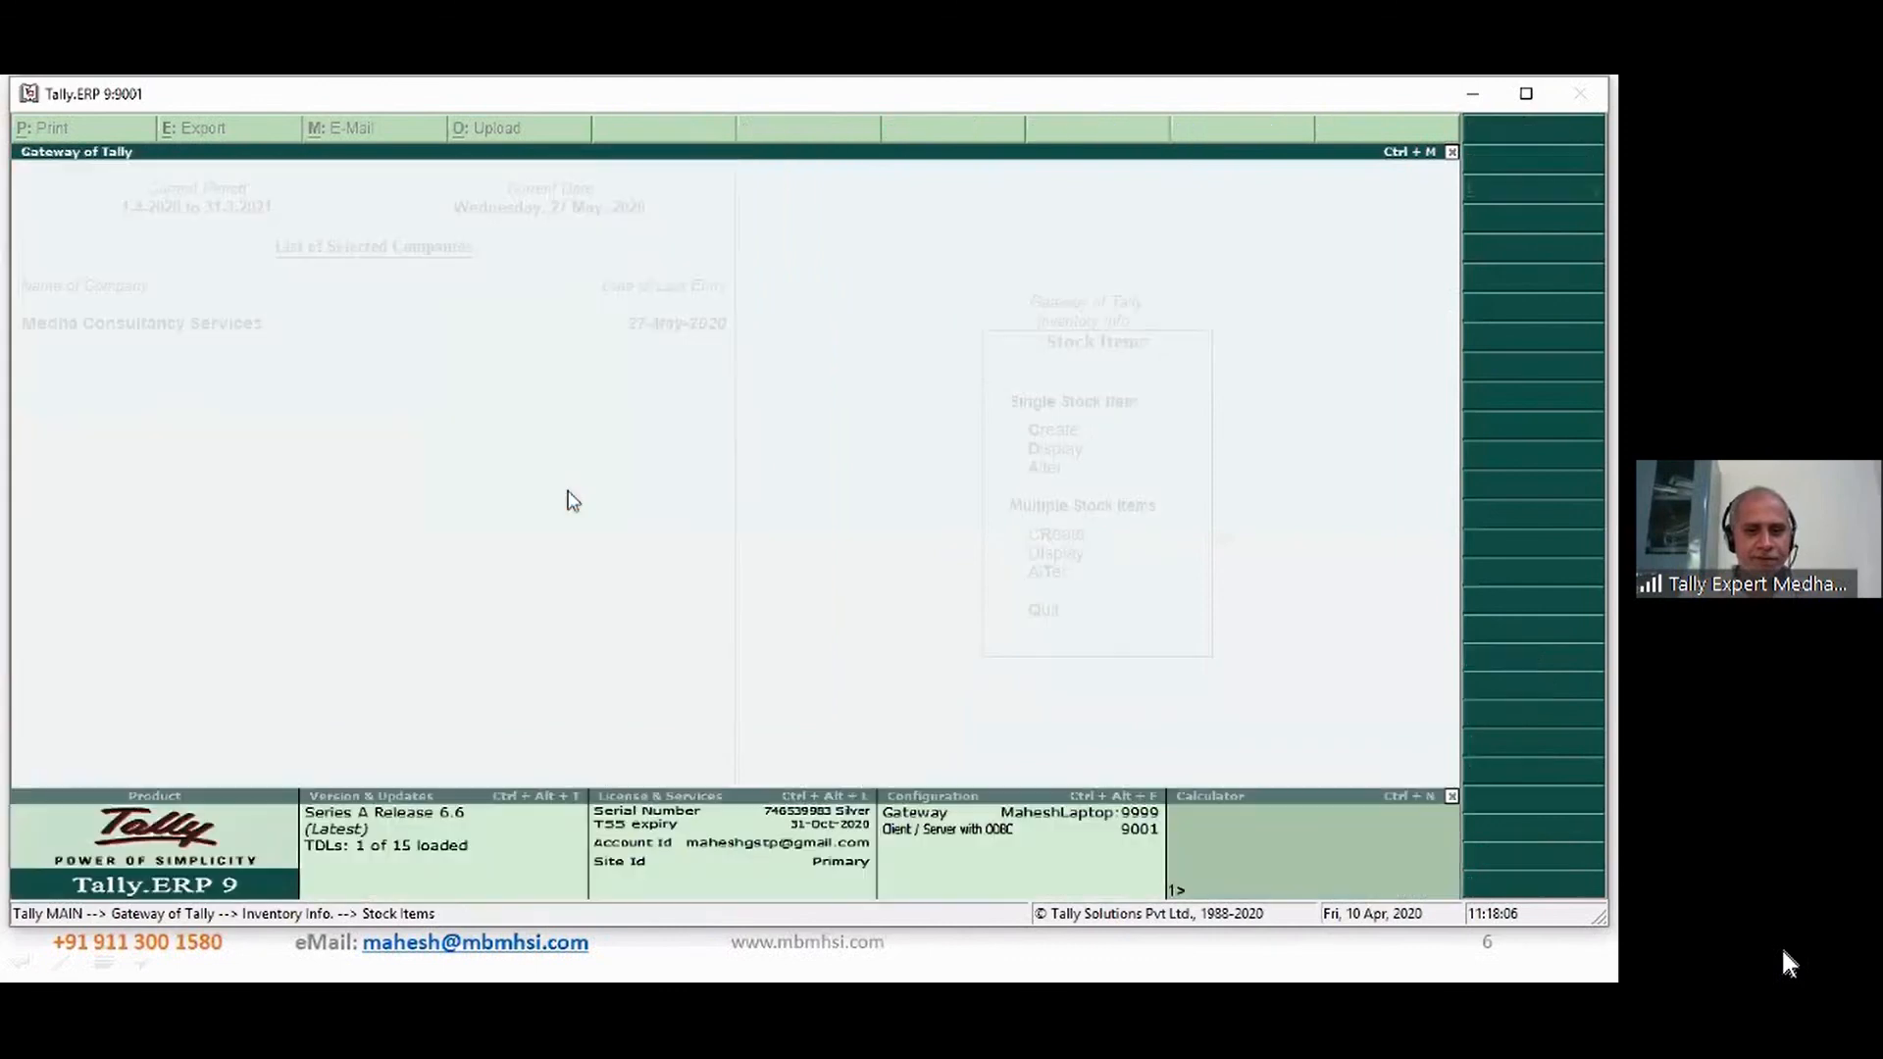
{"action": "key", "text": "Escape"}
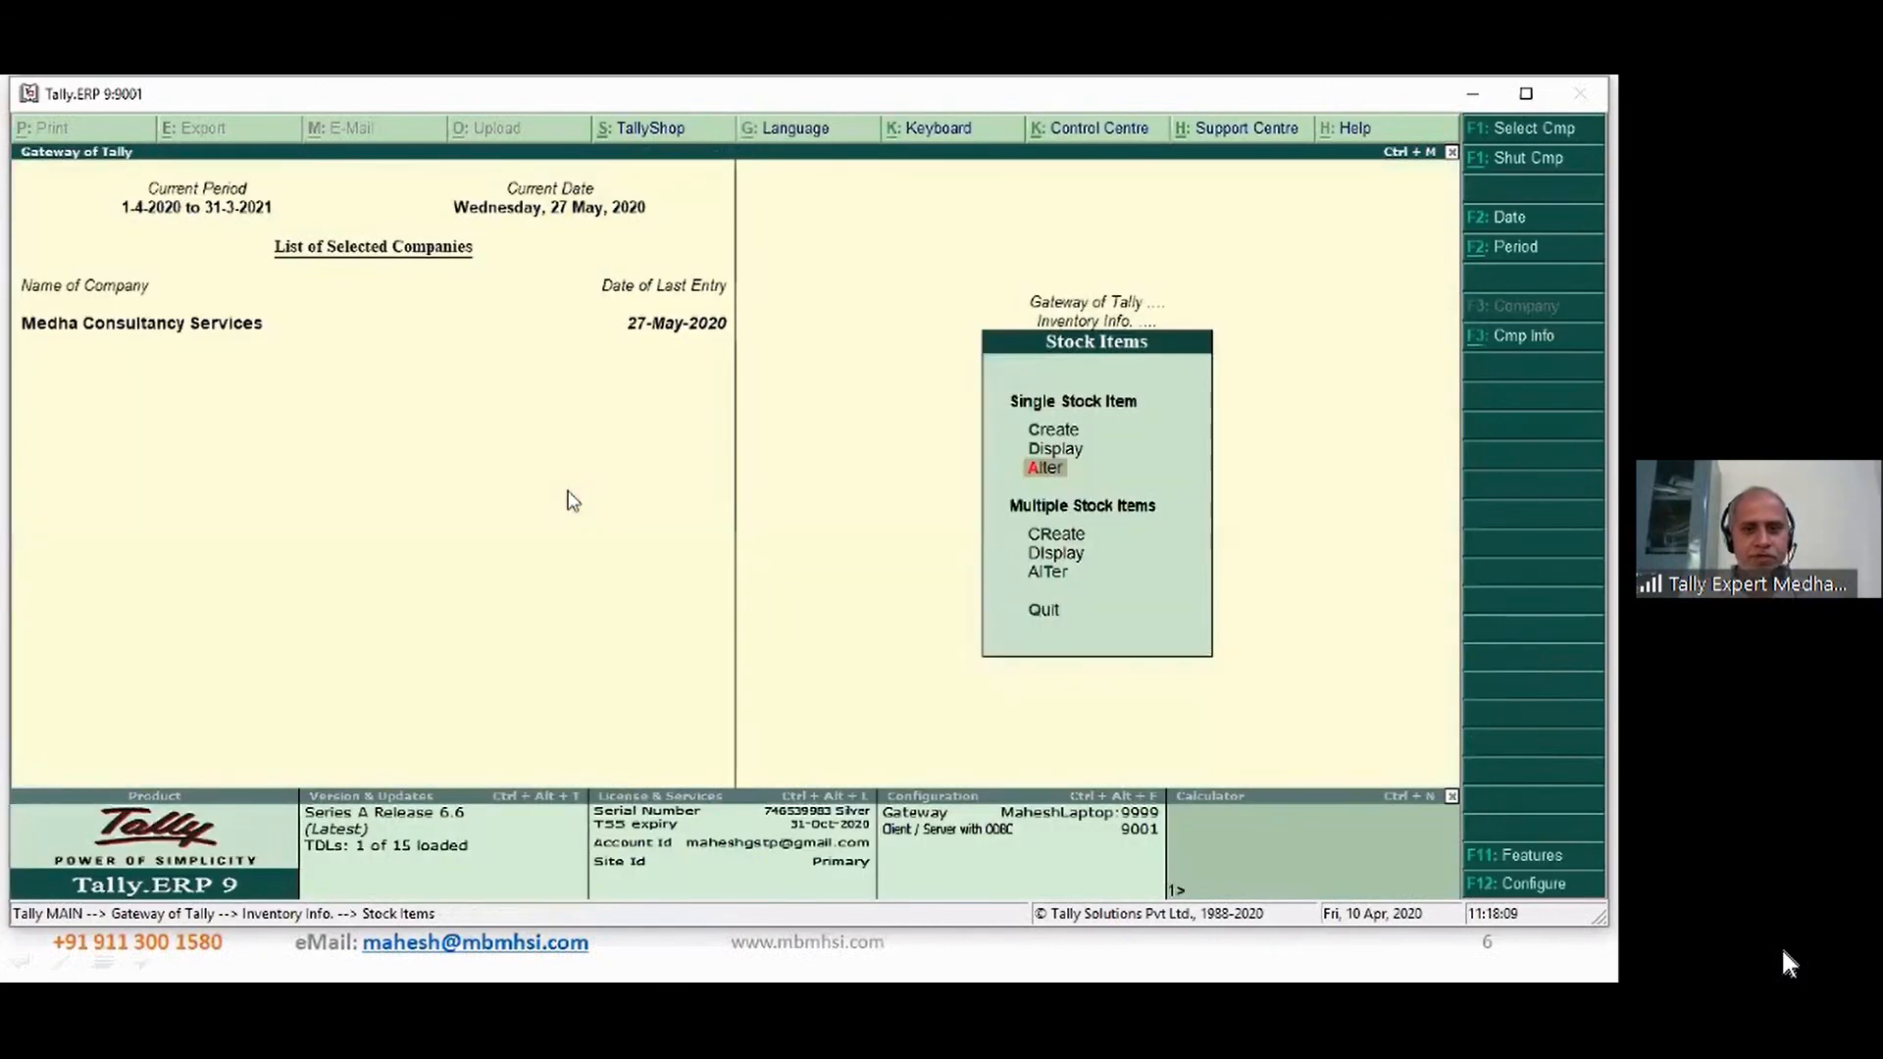
{"action": "key", "text": "Escape"}
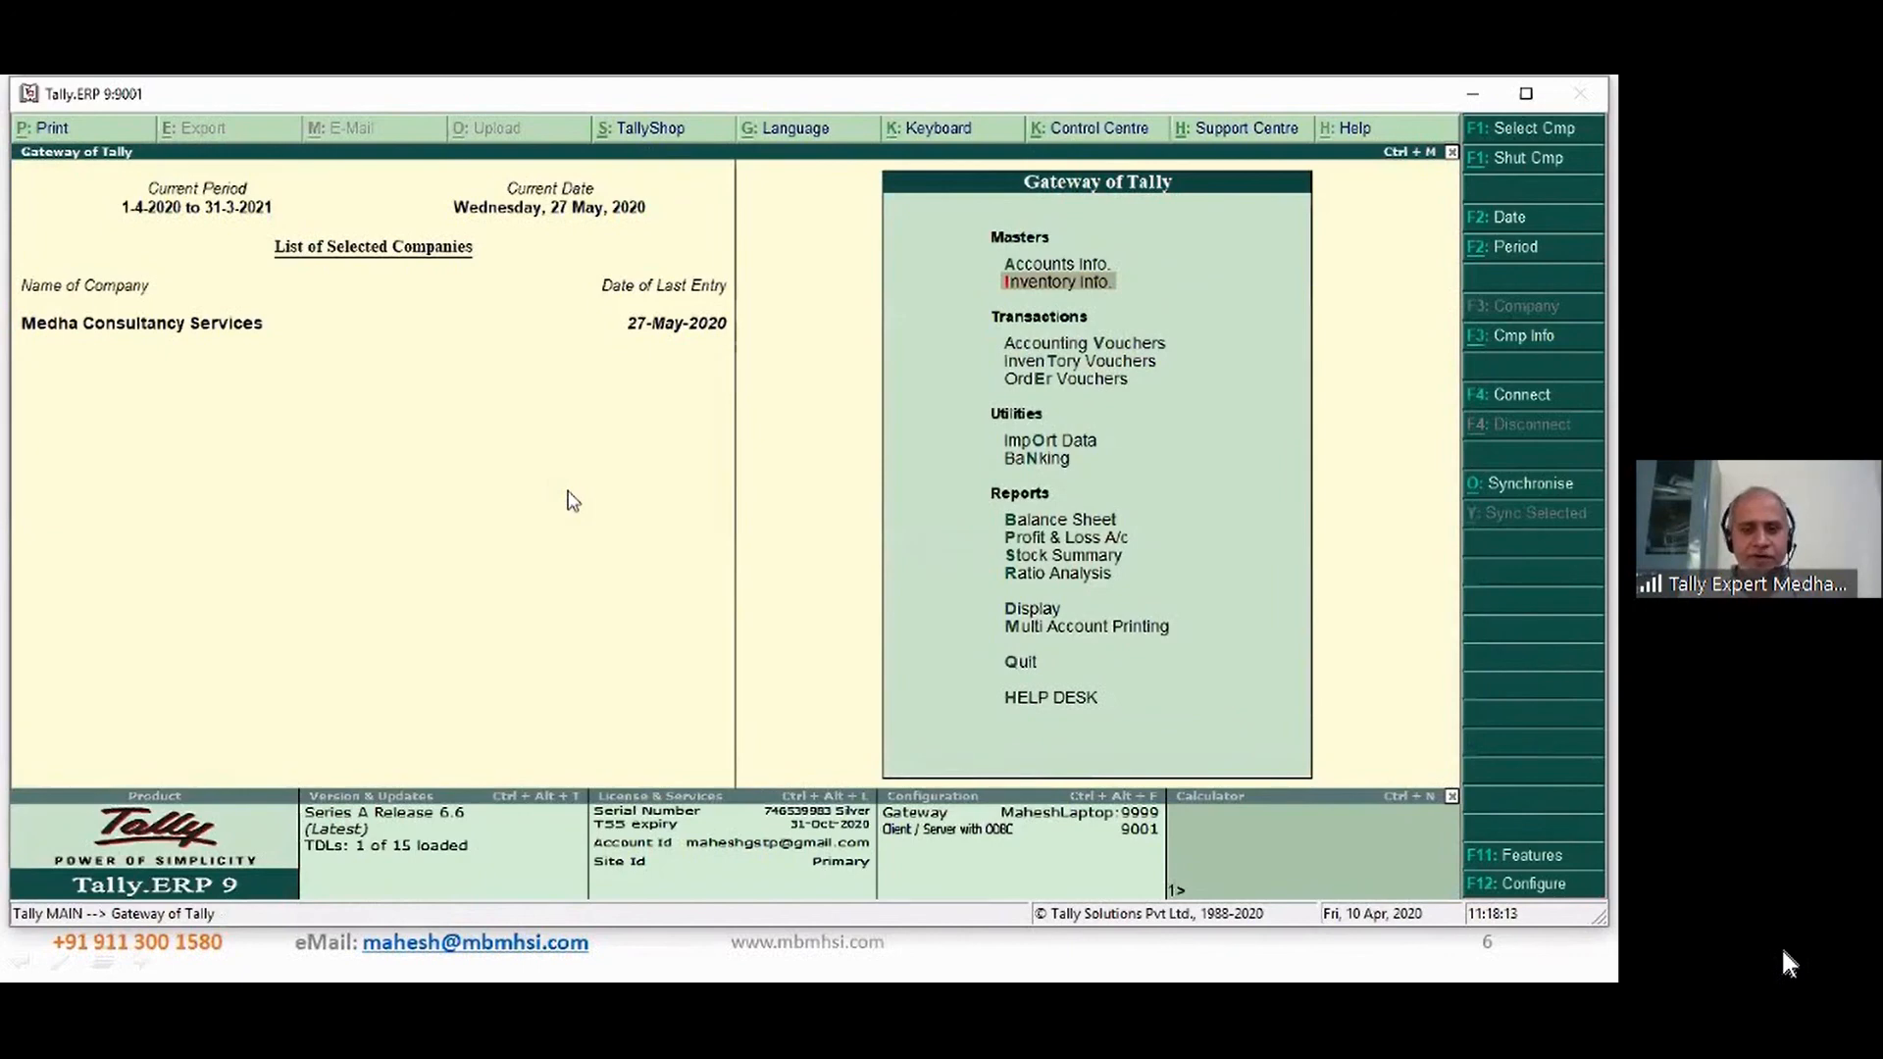
{"action": "key", "text": "Return"}
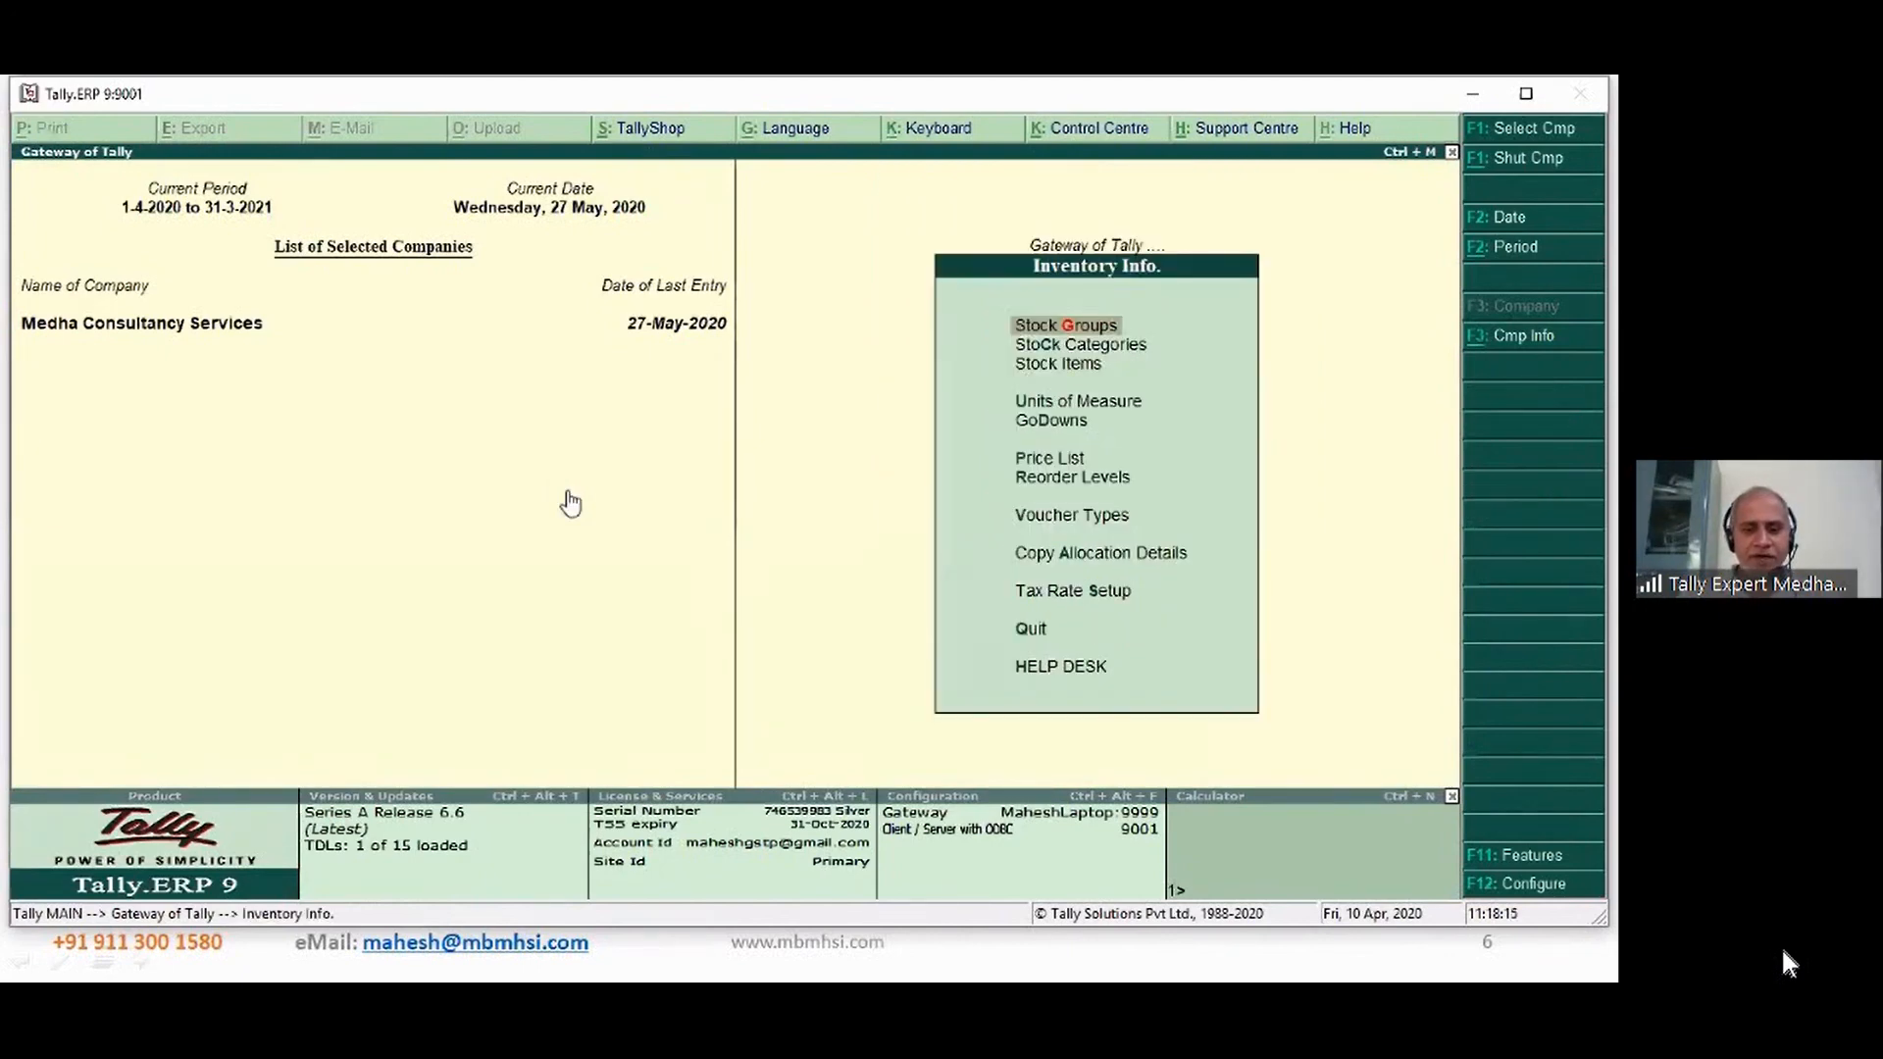
{"action": "key", "text": "Down"}
{"action": "key", "text": "Down"}
{"action": "key", "text": "Return"}
{"action": "key", "text": "Down"}
{"action": "key", "text": "Down"}
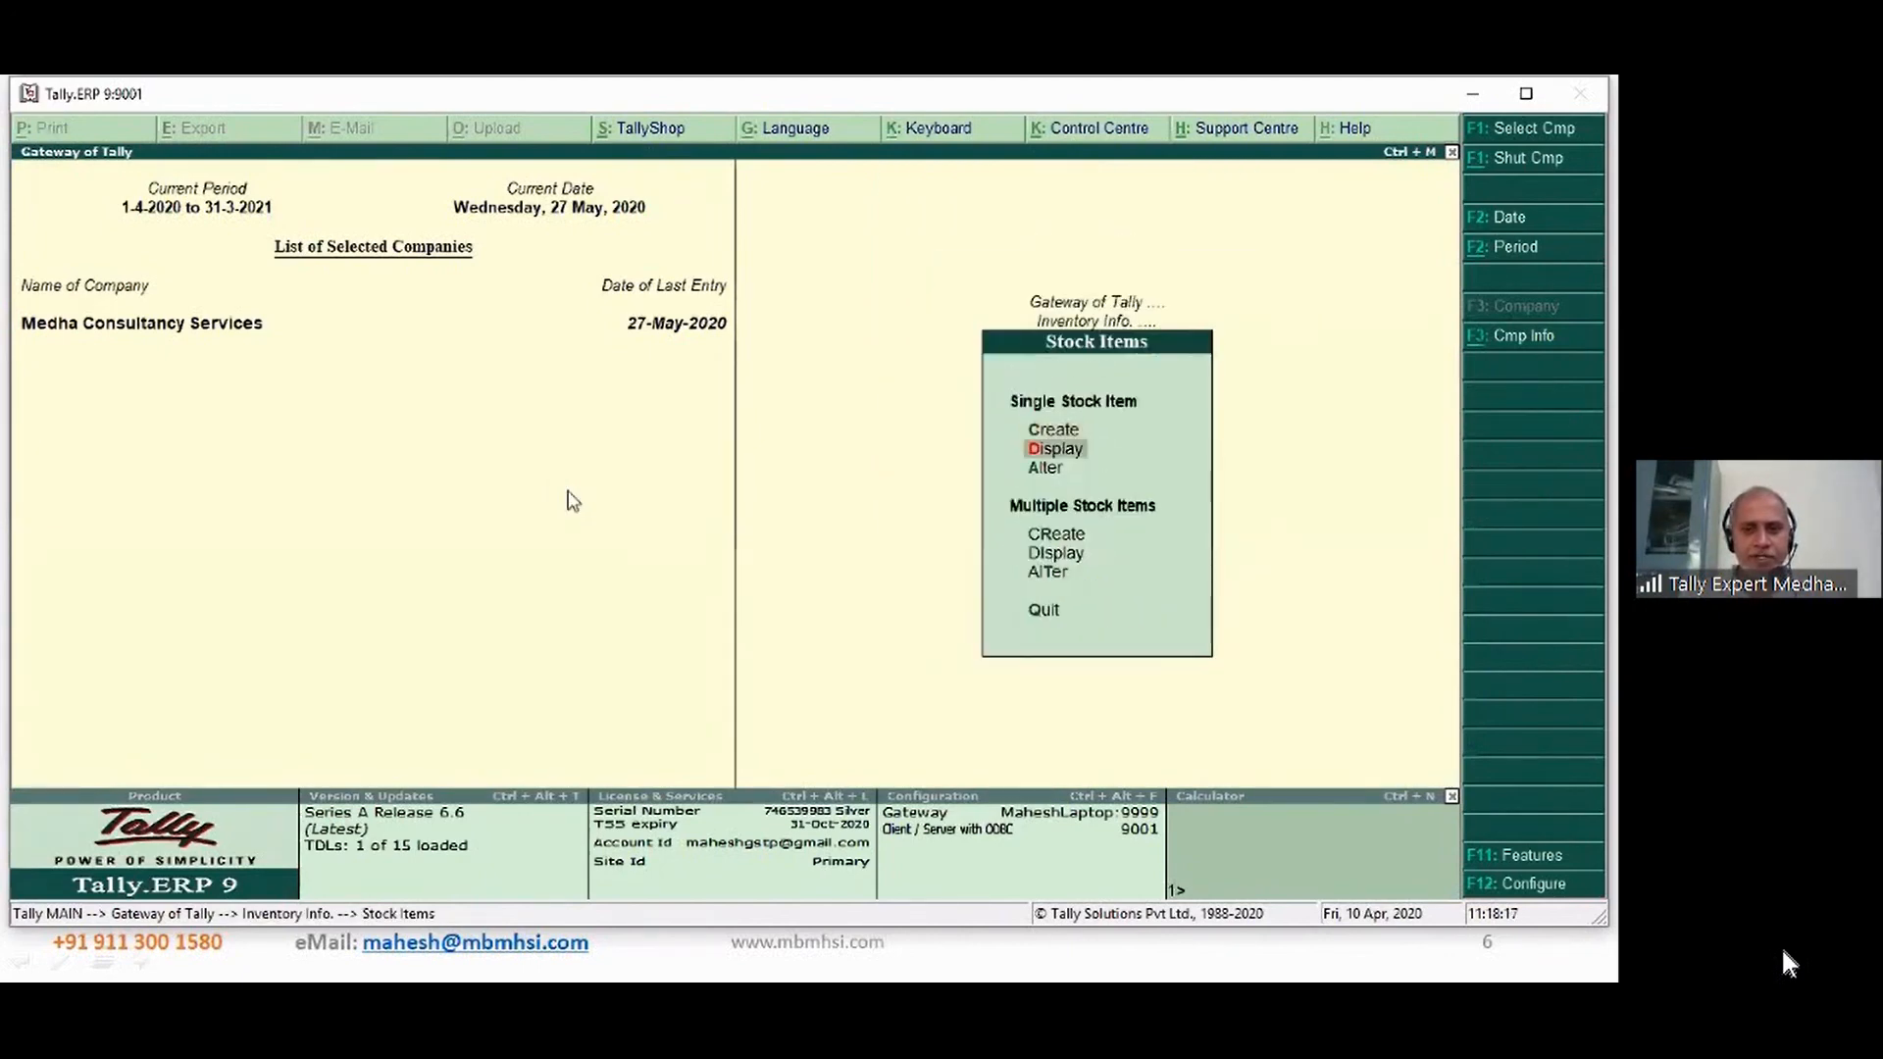
{"action": "key", "text": "Return"}
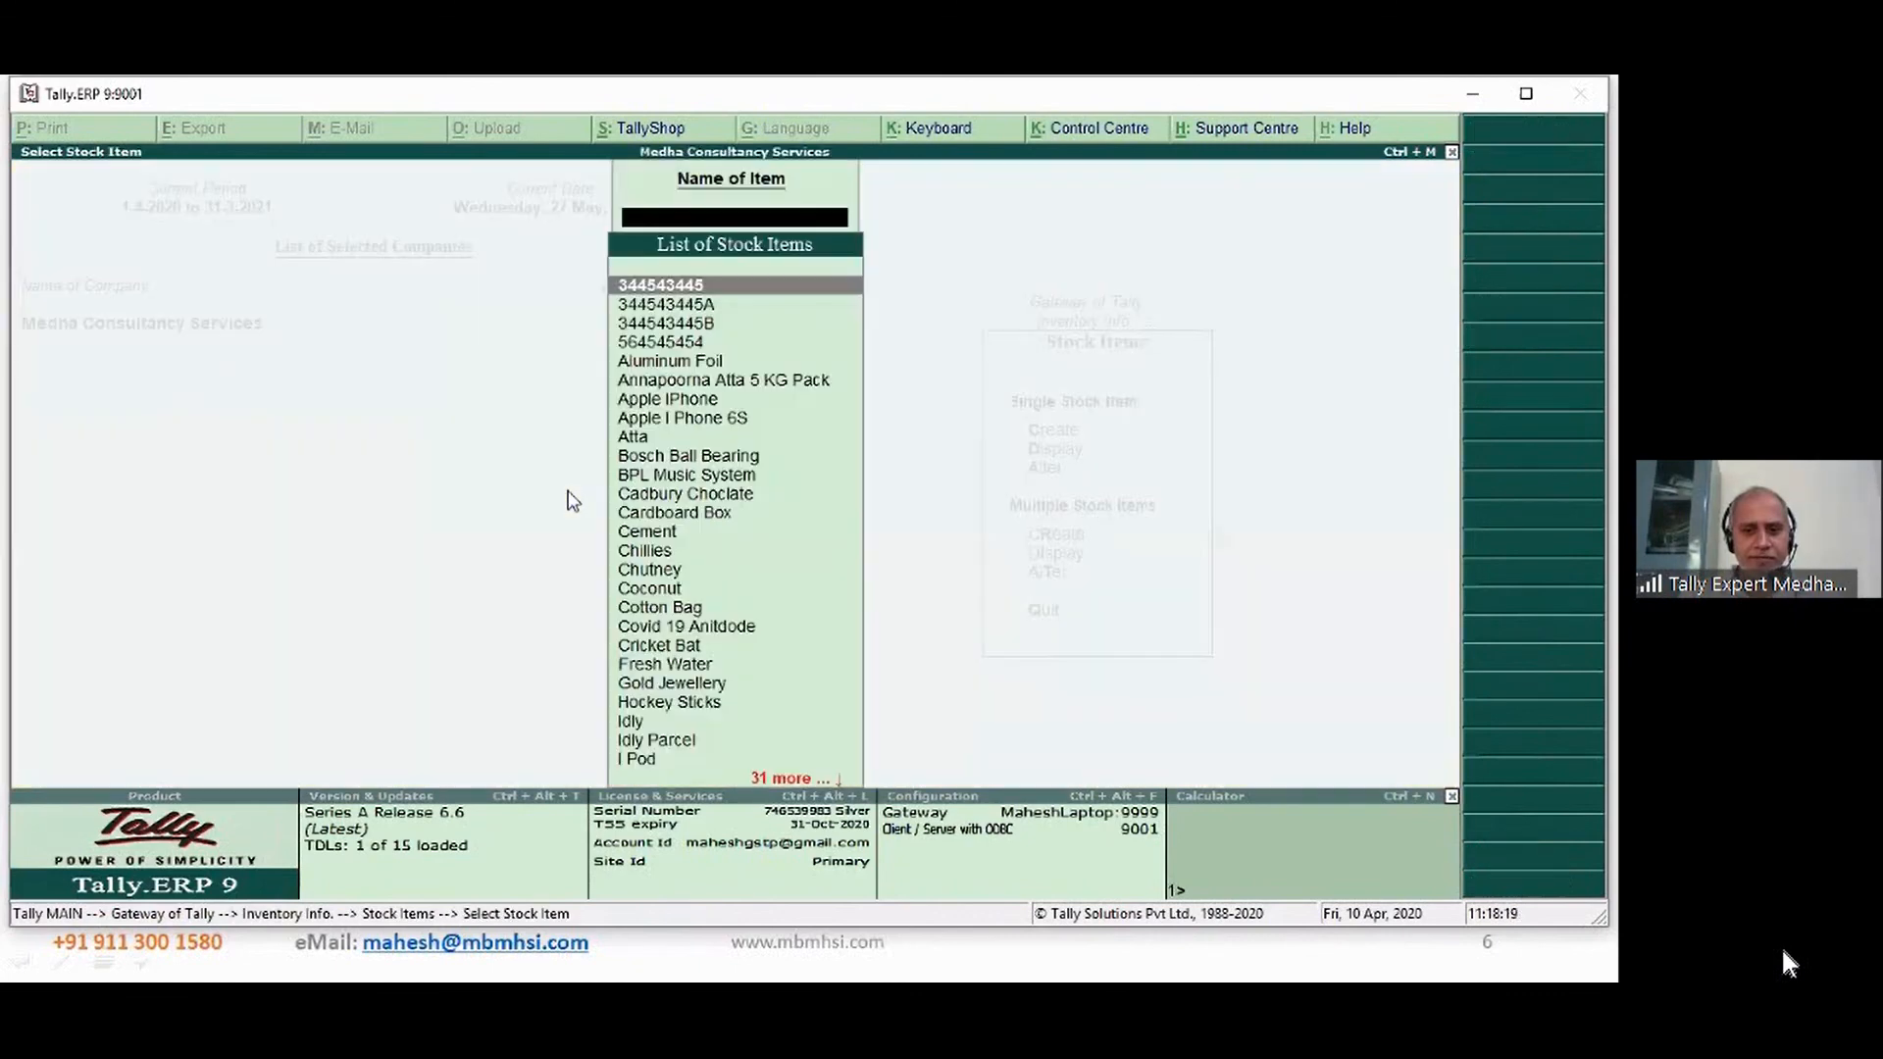
{"action": "key", "text": "Down"}
{"action": "key", "text": "Down"}
{"action": "key", "text": "Down"}
{"action": "key", "text": "Down"}
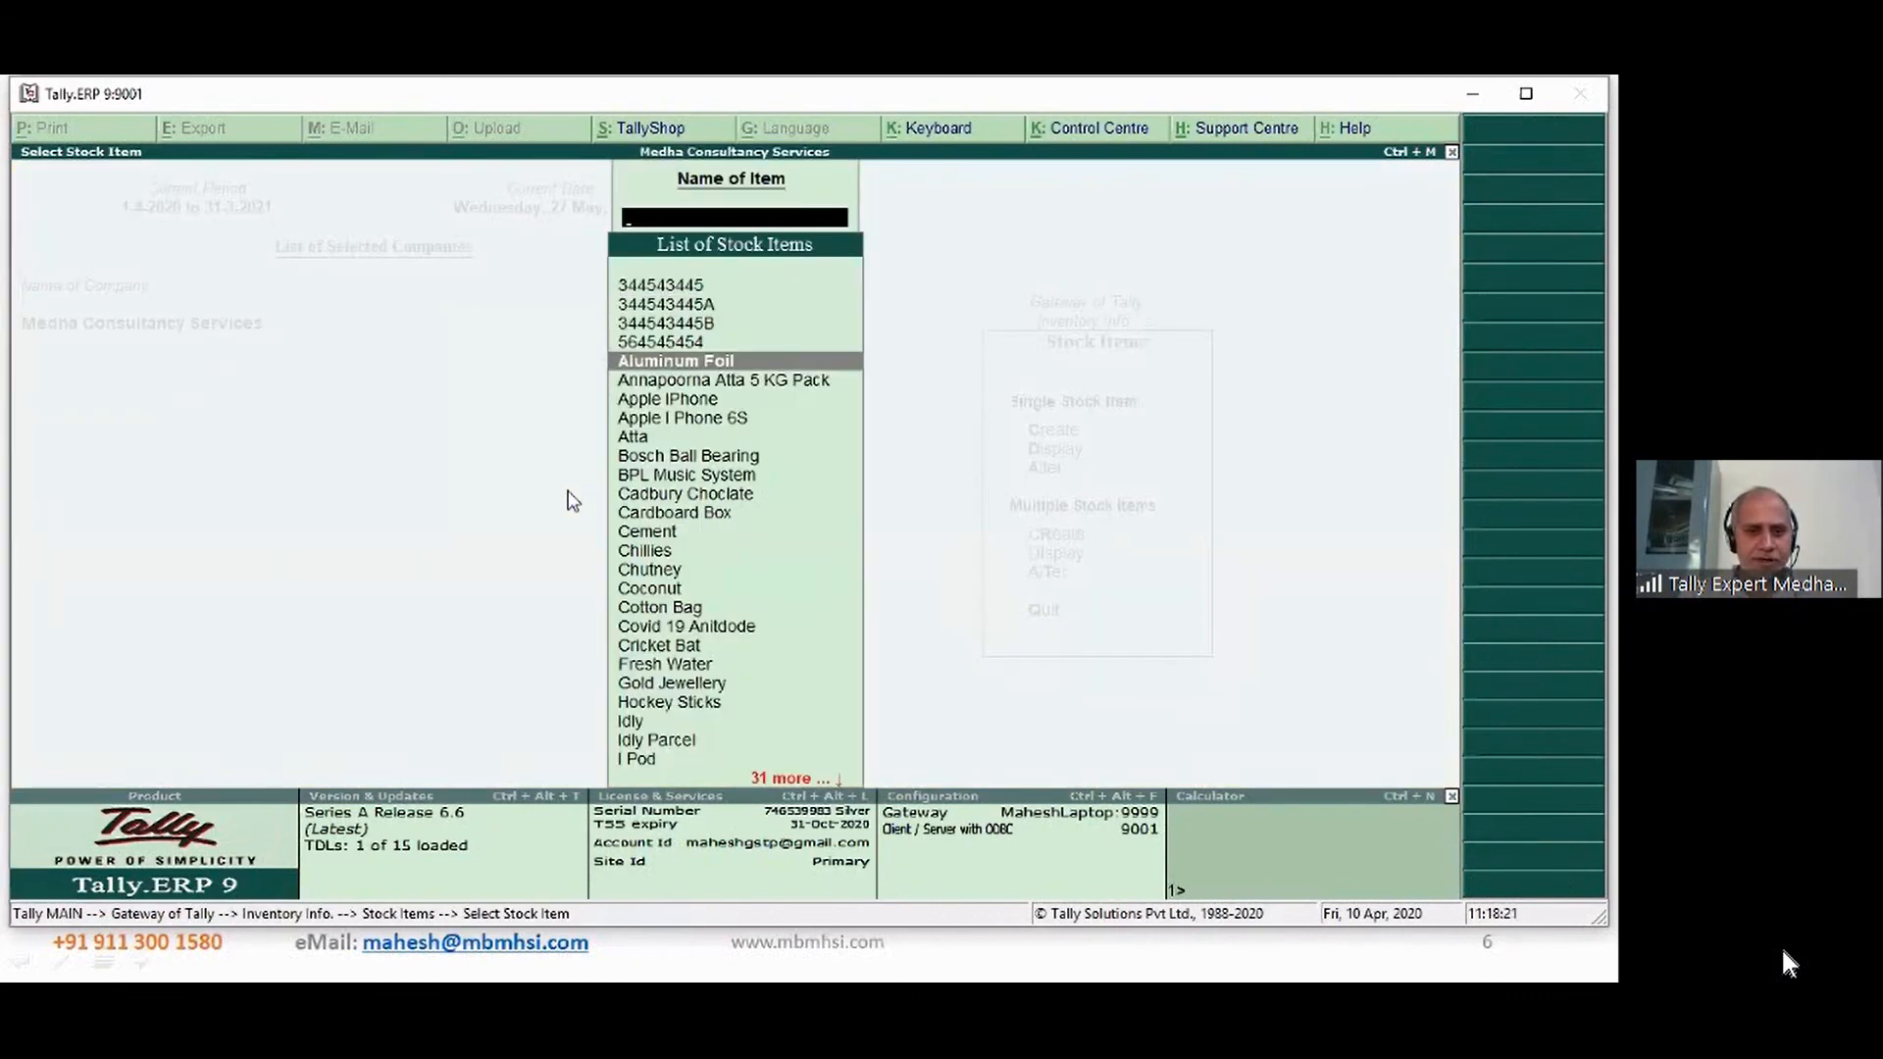
{"action": "key", "text": "Escape"}
{"action": "key", "text": "Escape"}
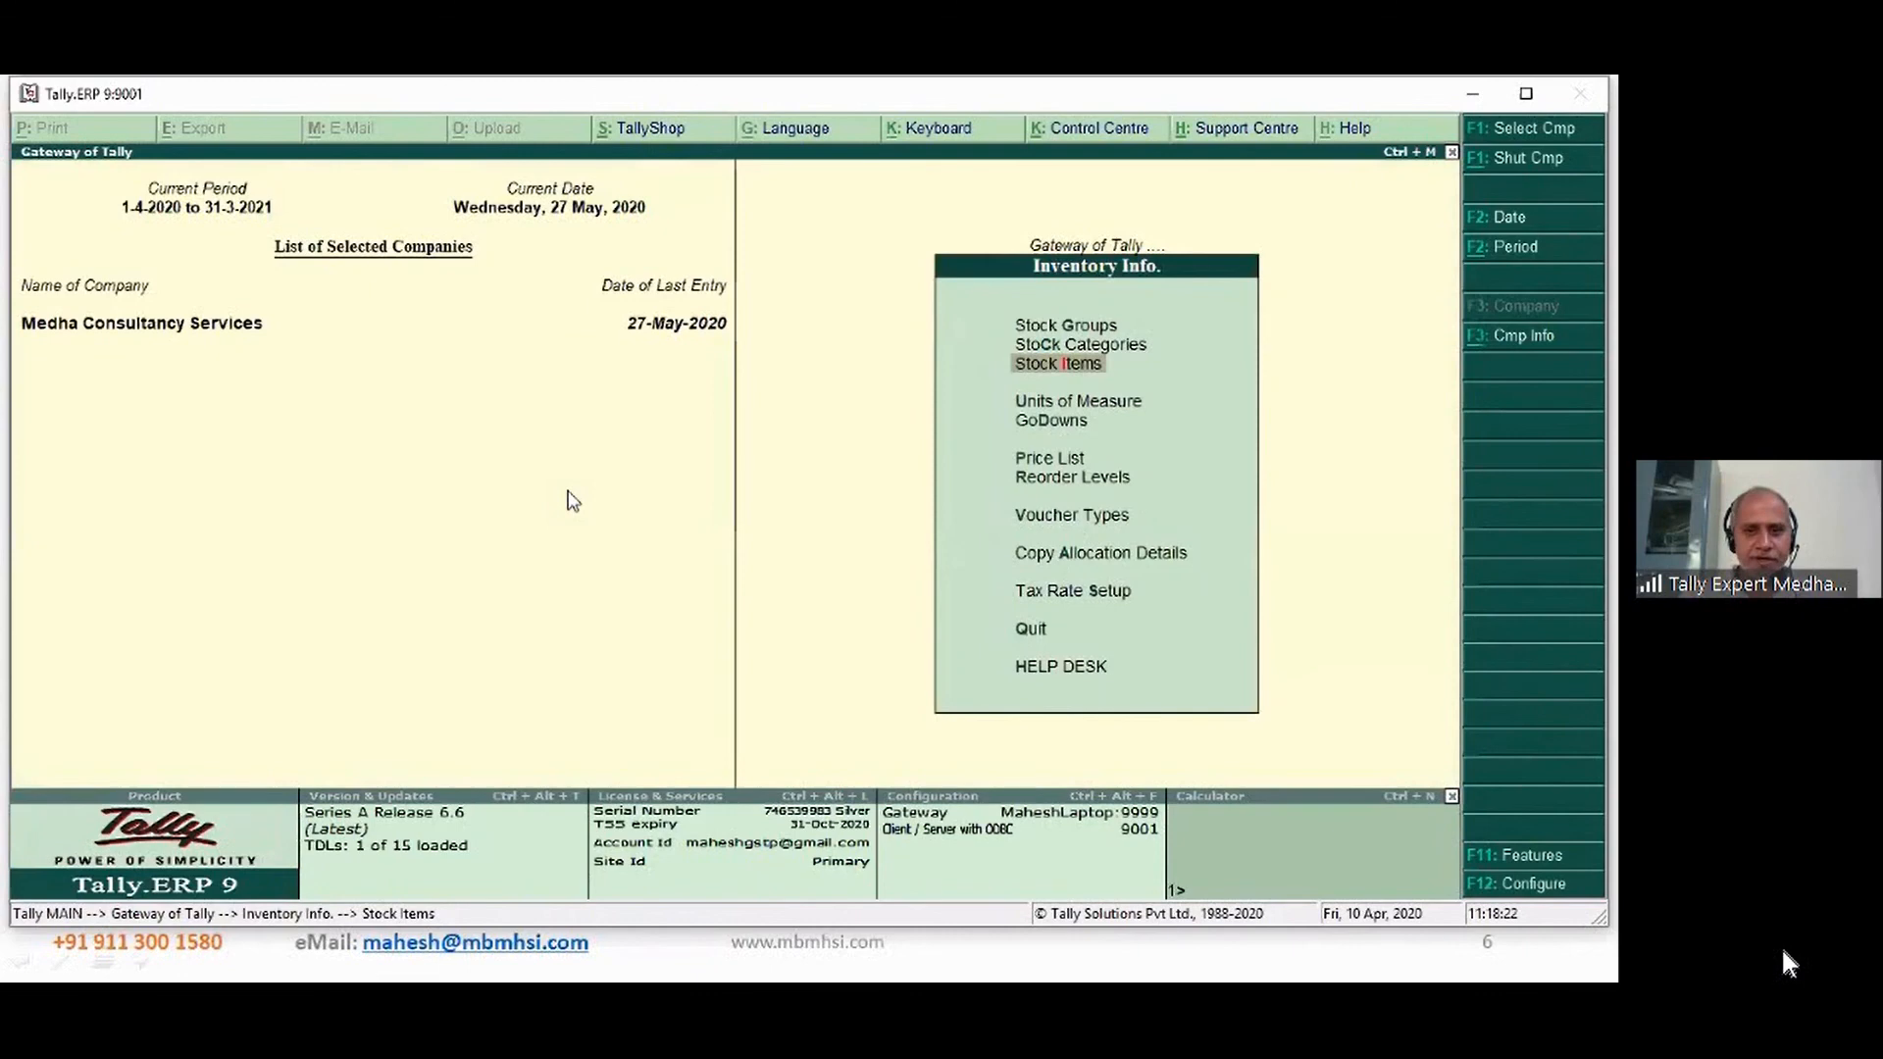
- Display the List of Accounts
{"action": "key", "text": "Escape"}
{"action": "key", "text": "d"}
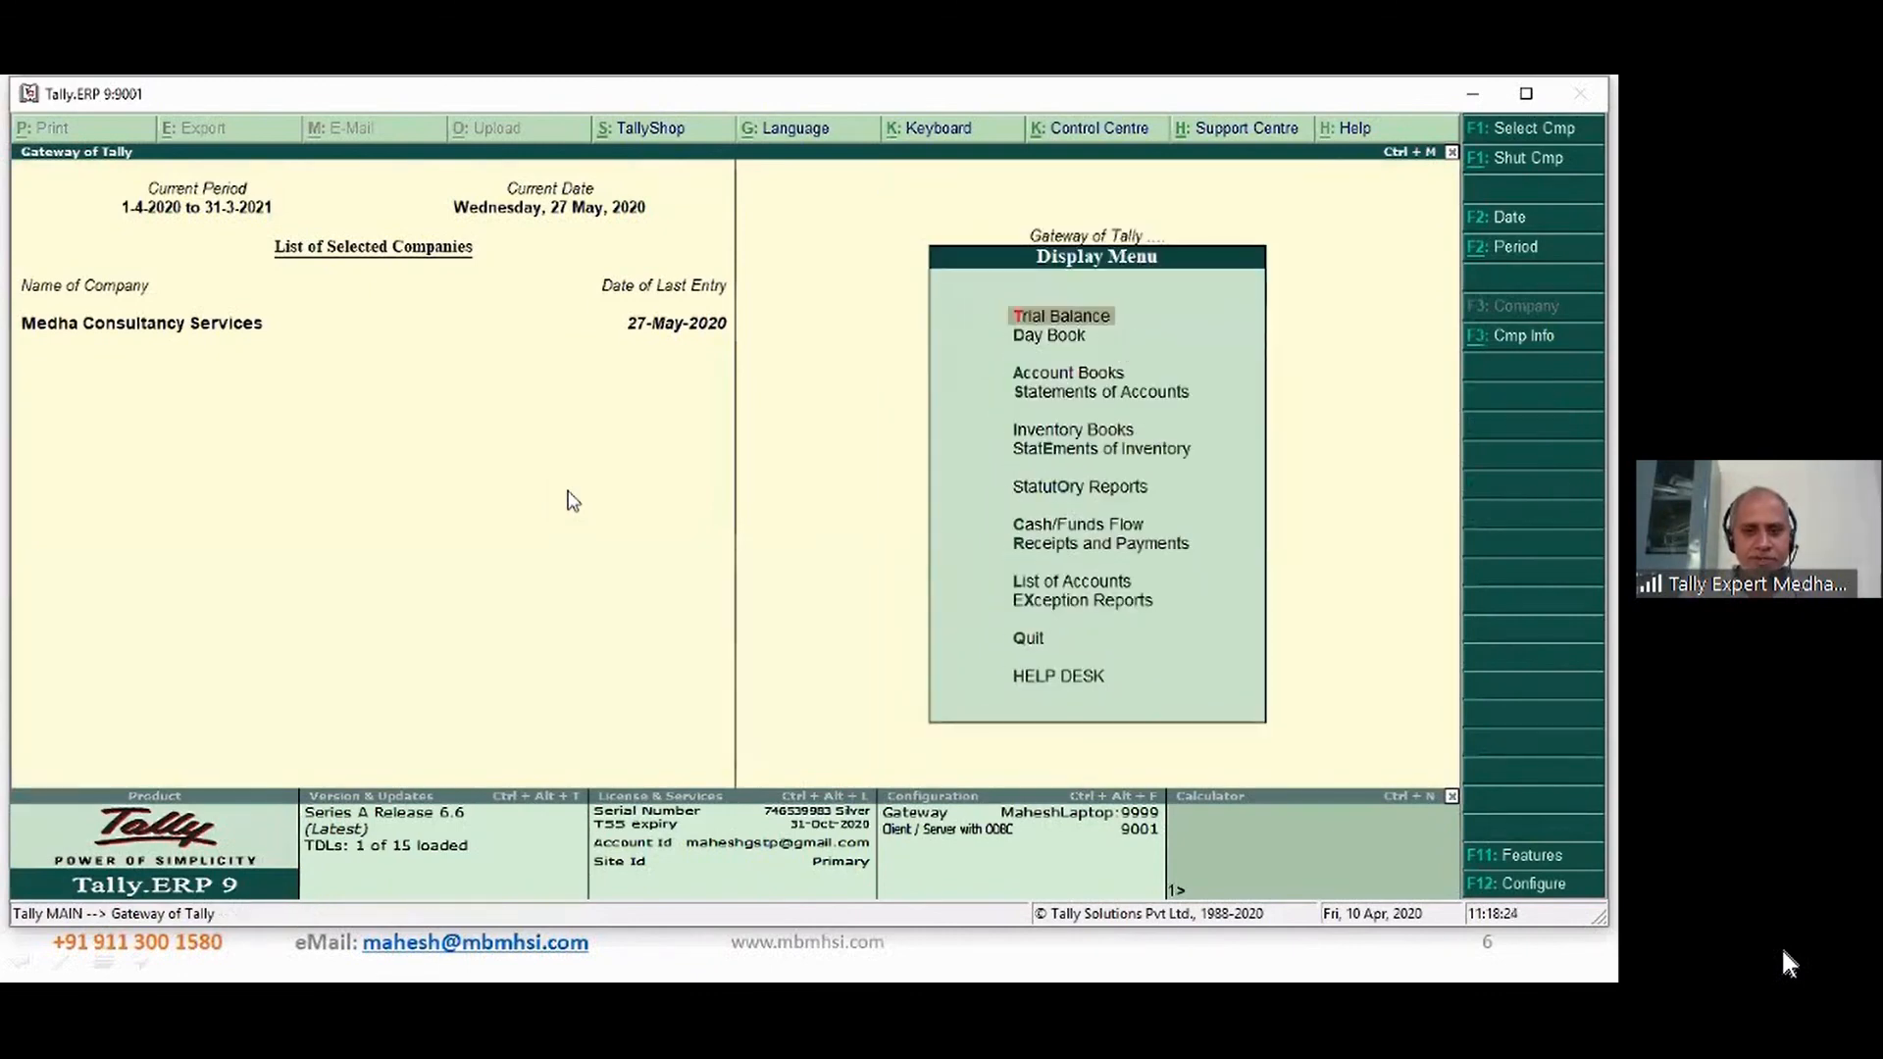
{"action": "key", "text": "l"}
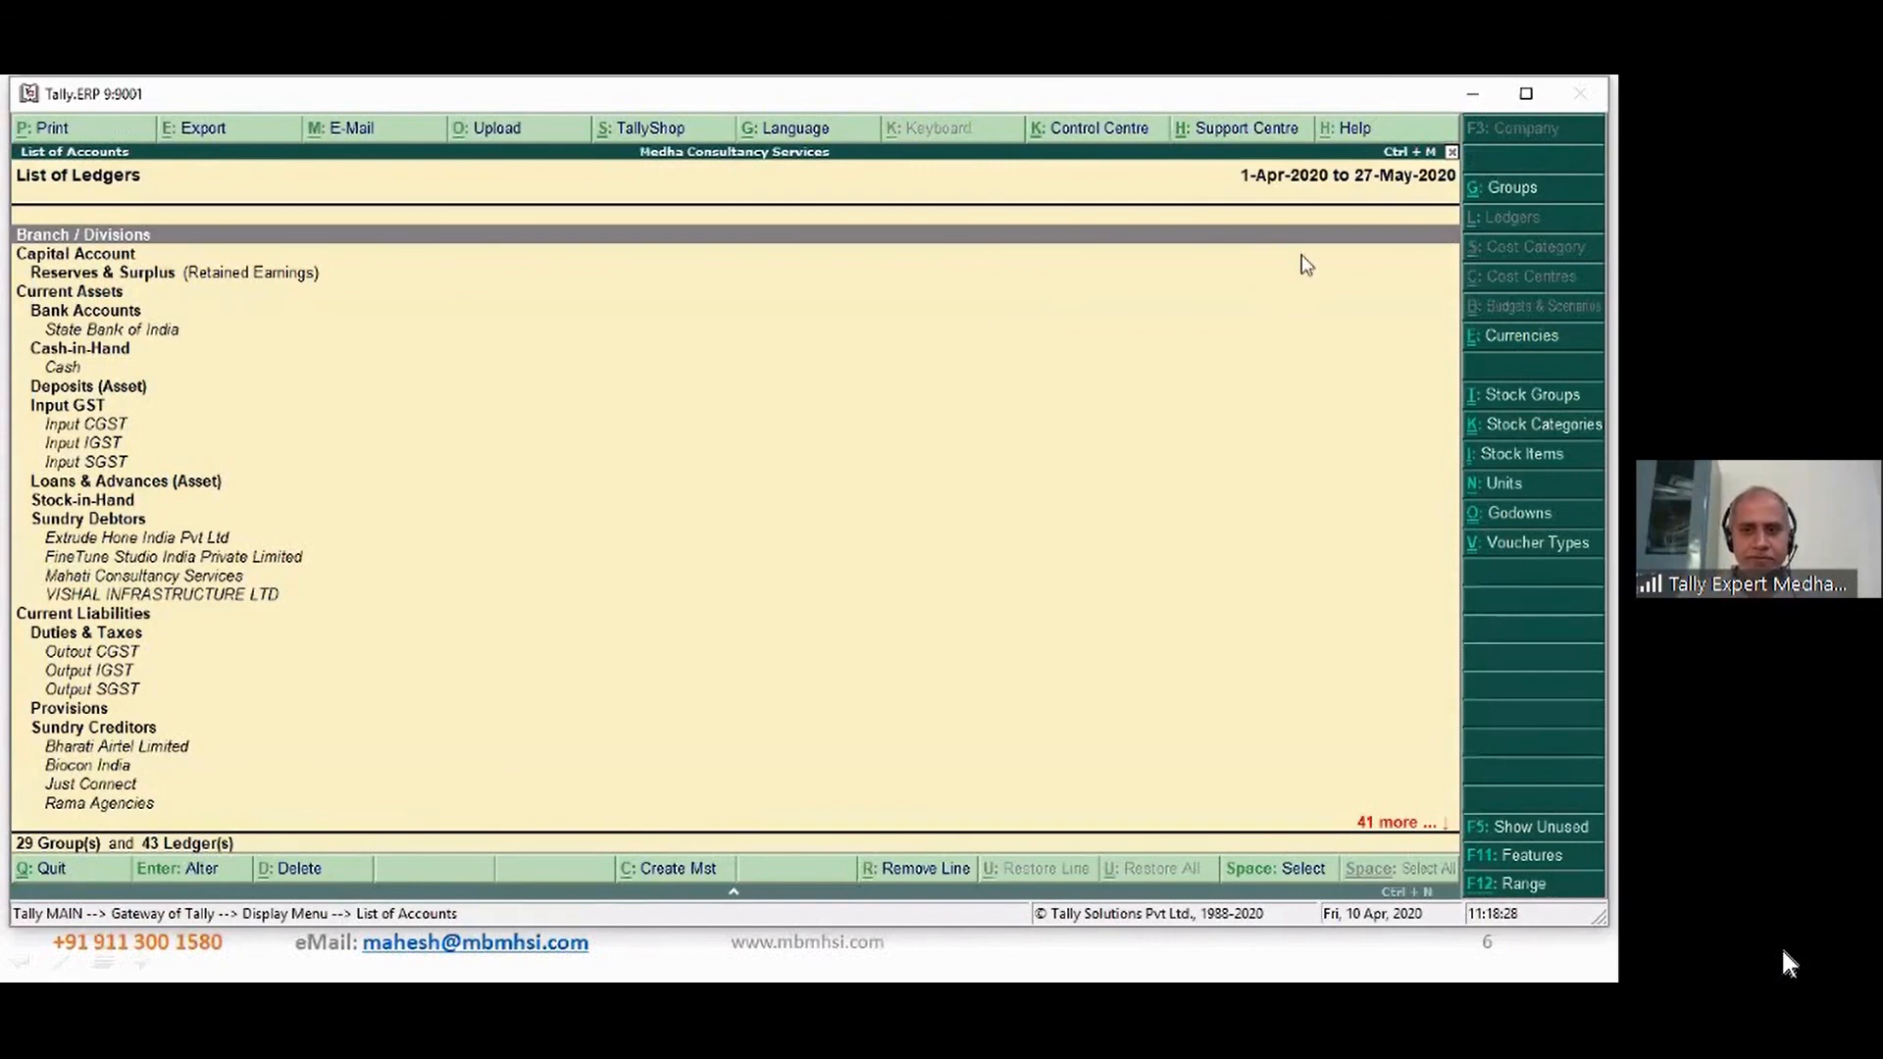
- Display the list of stock items and examine the entries under Food Items, from Annapoorna Atta 5 KG Pack down to Salt
{"action": "left_click", "coordinate": [1549, 461]}
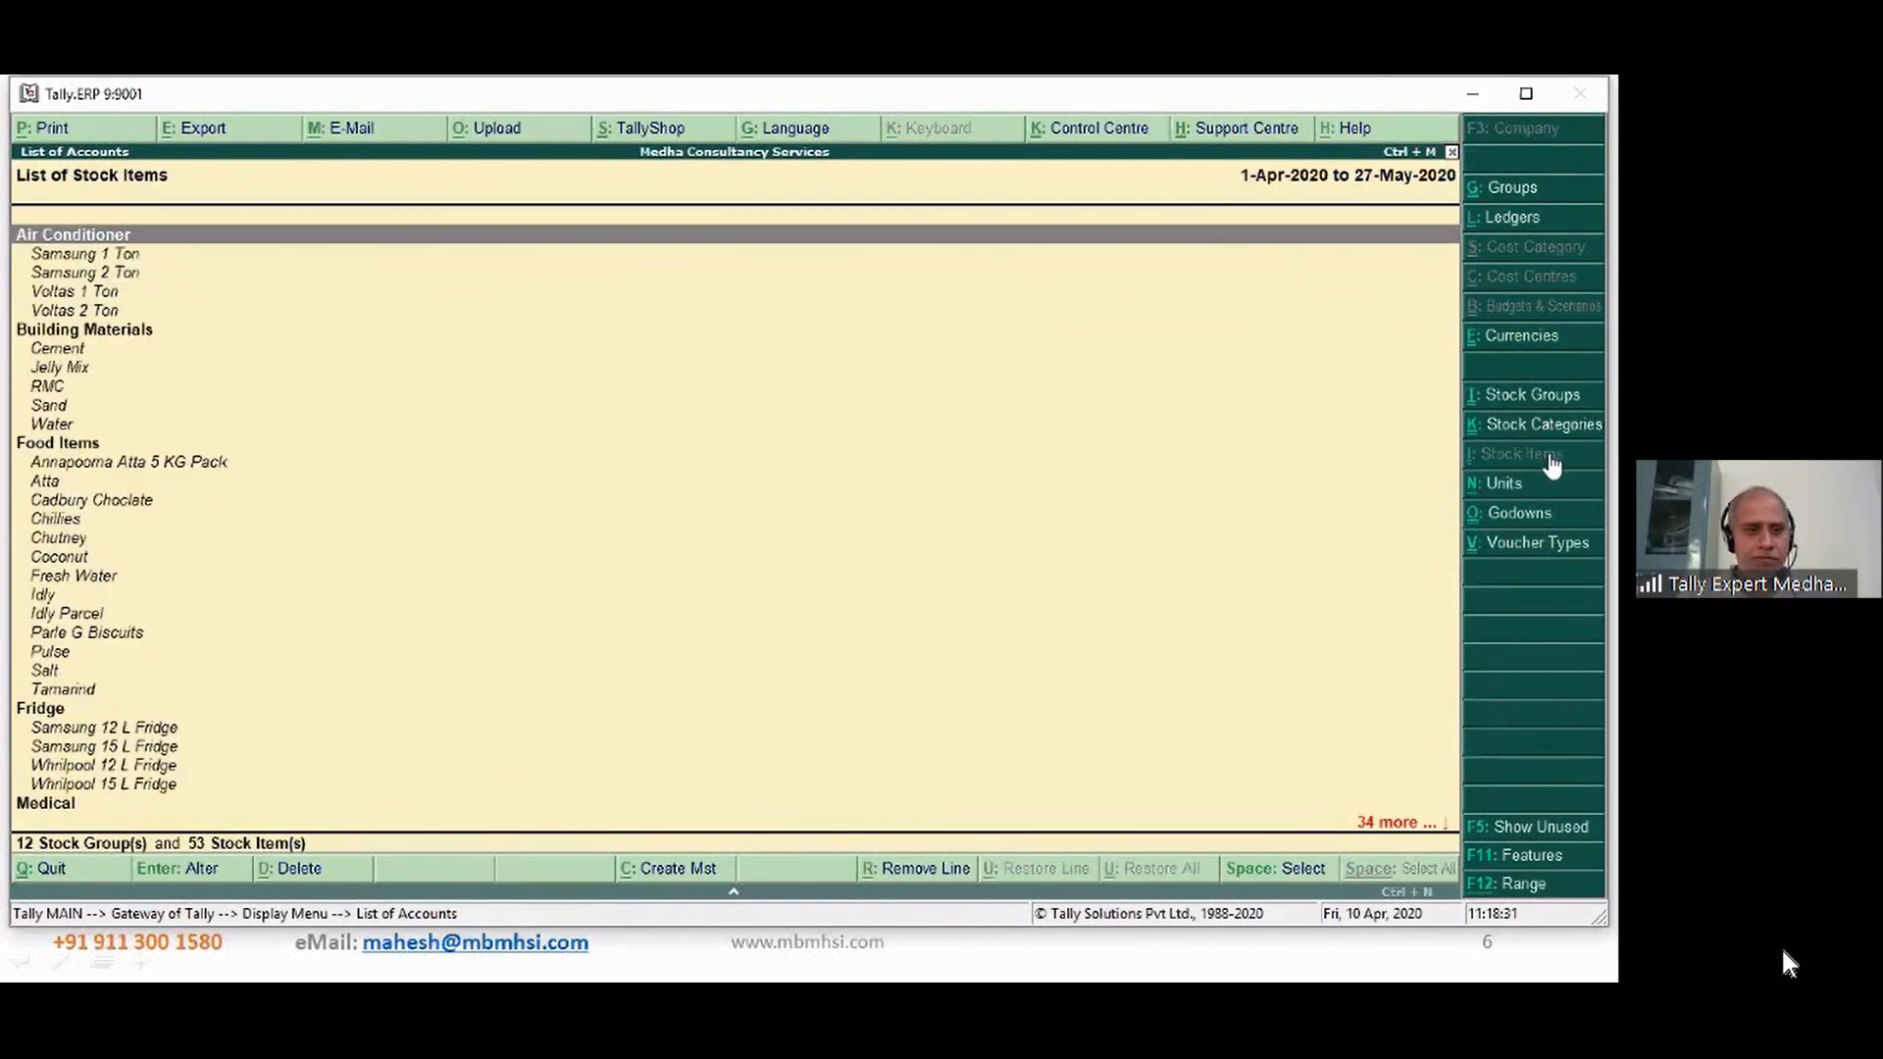
{"action": "left_click", "coordinate": [119, 465]}
{"action": "key", "text": "Down"}
{"action": "key", "text": "Down"}
{"action": "key", "text": "Down"}
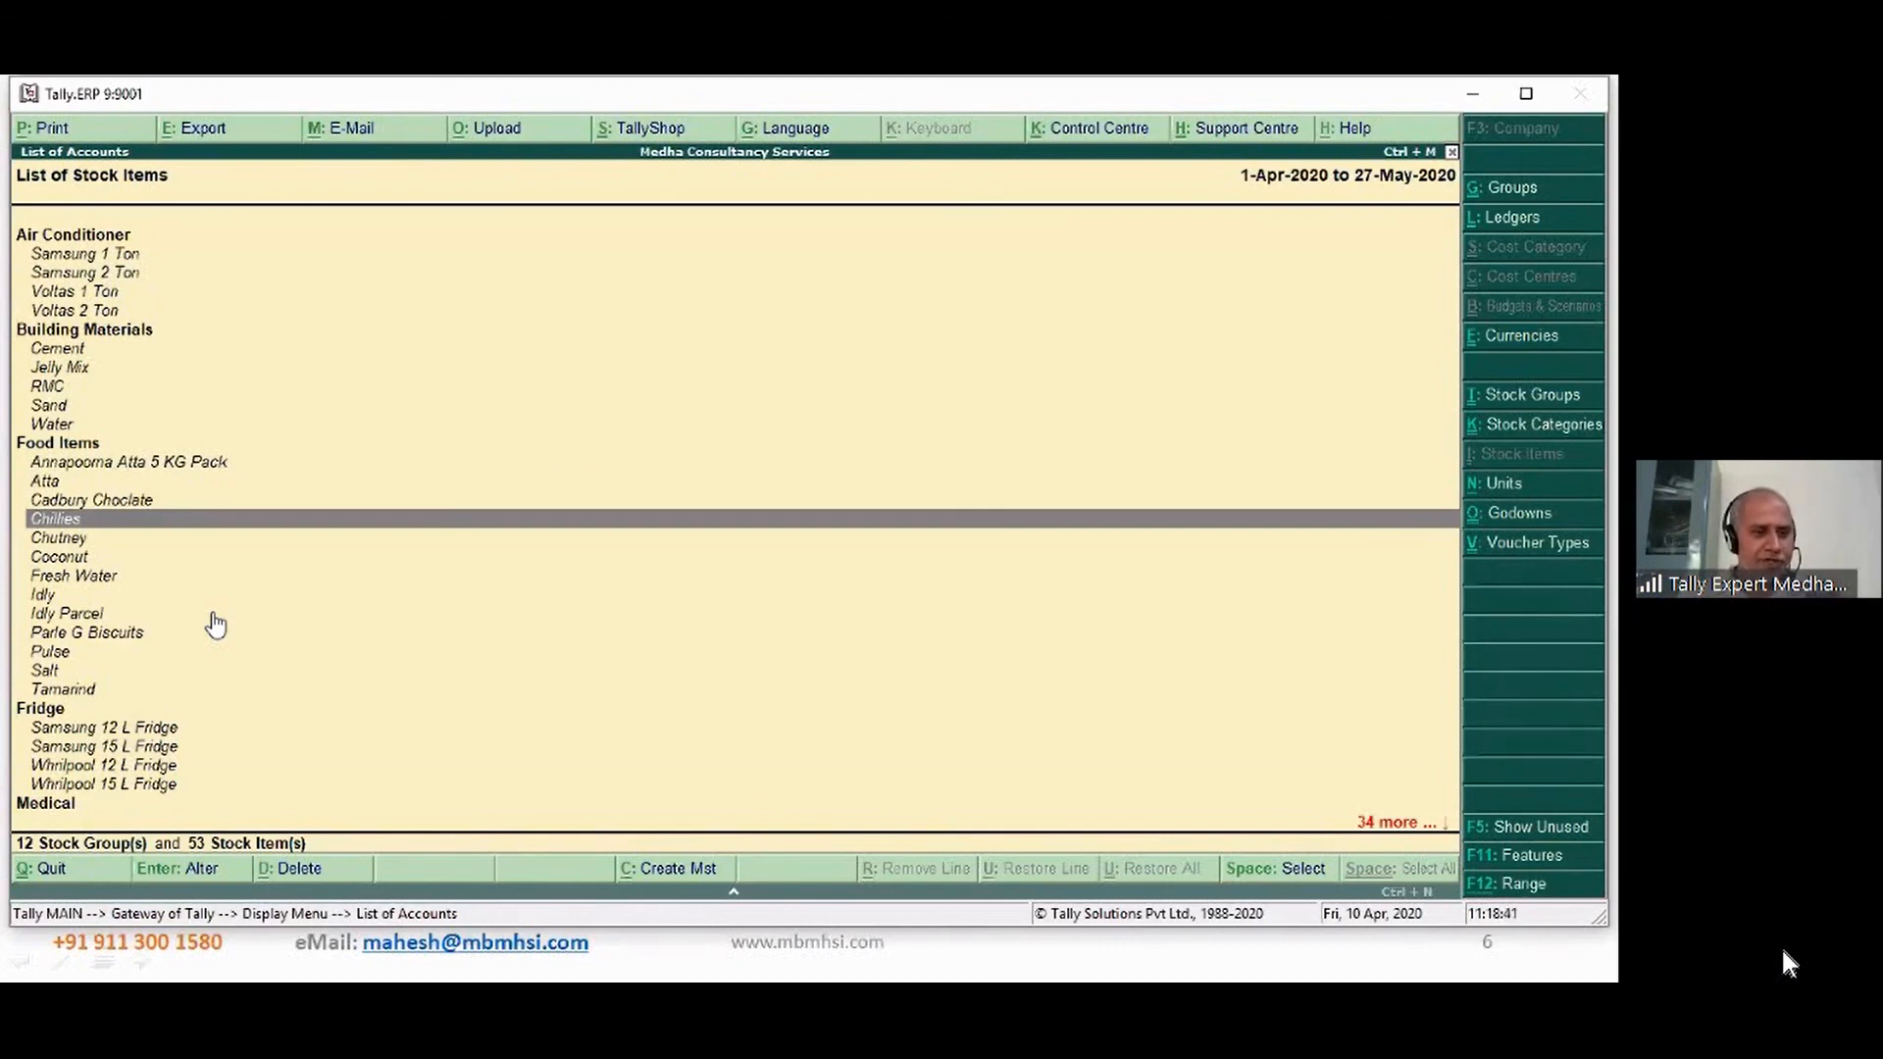
{"action": "key", "text": "Down"}
{"action": "key", "text": "Down"}
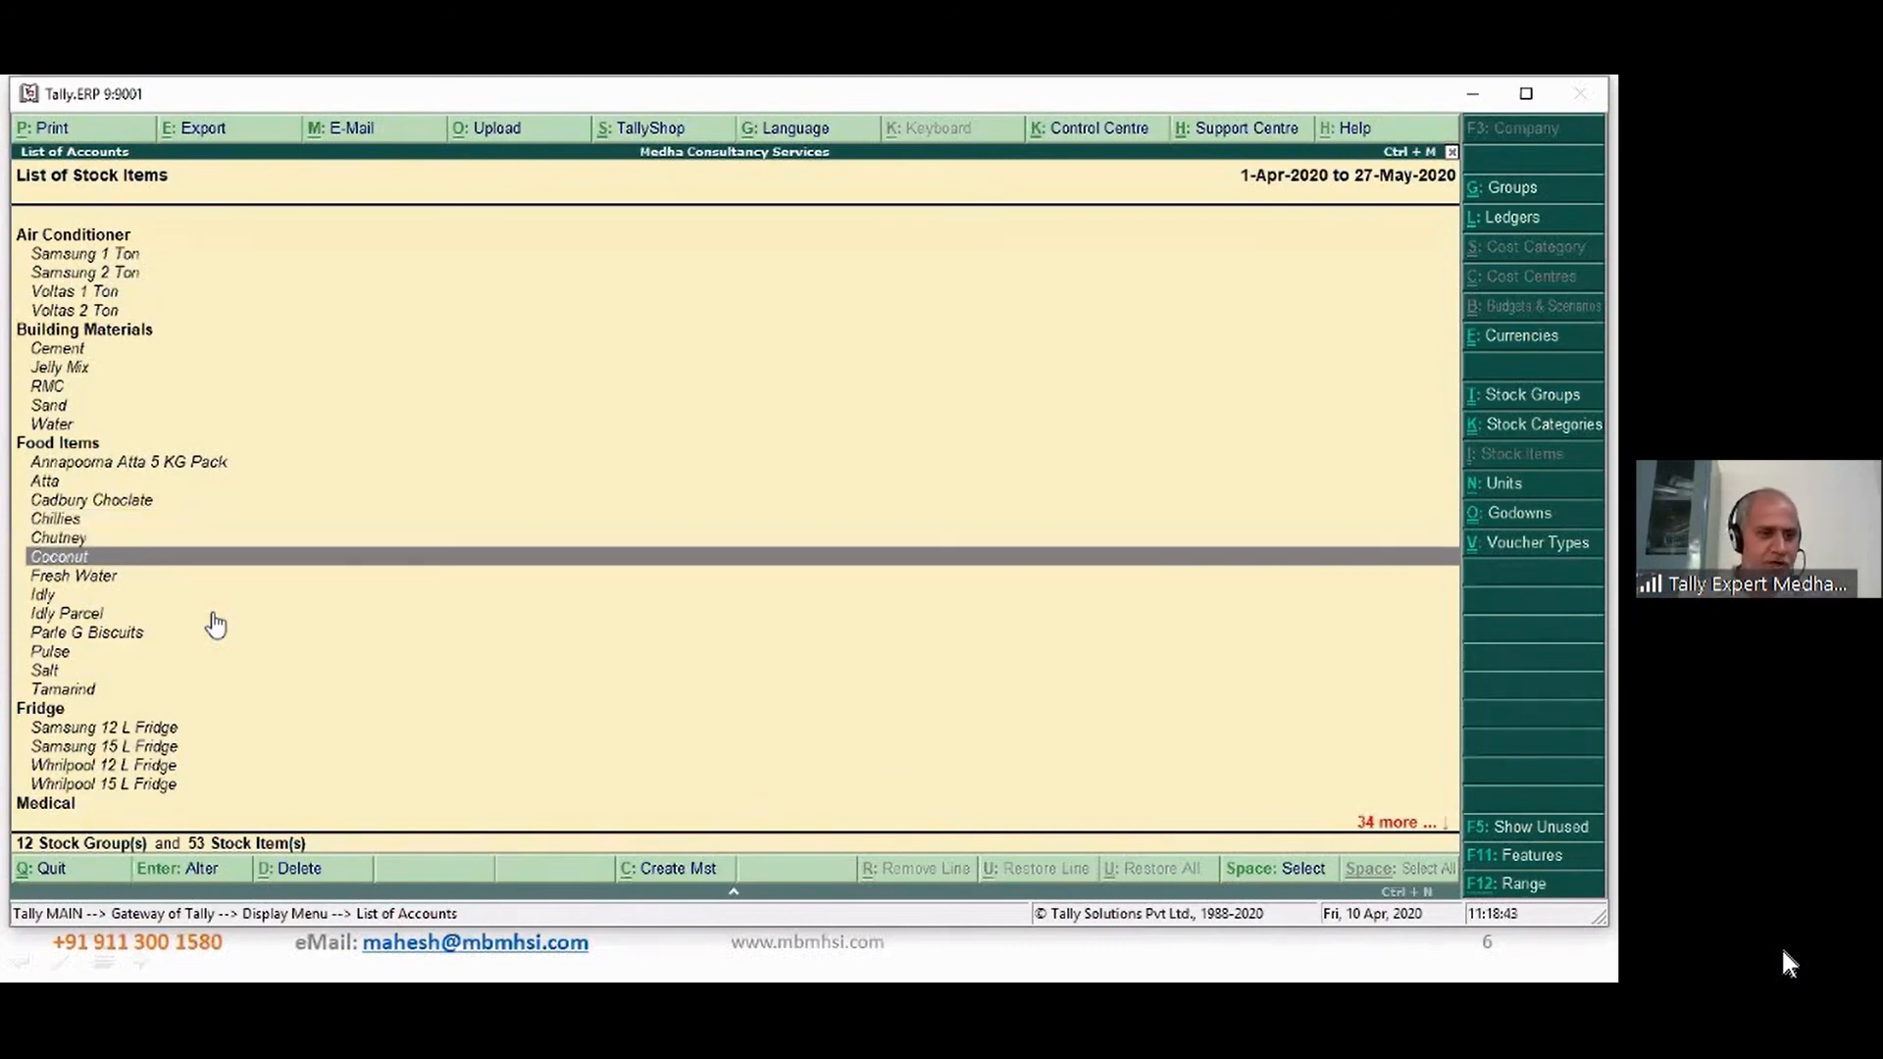
{"action": "key", "text": "Down"}
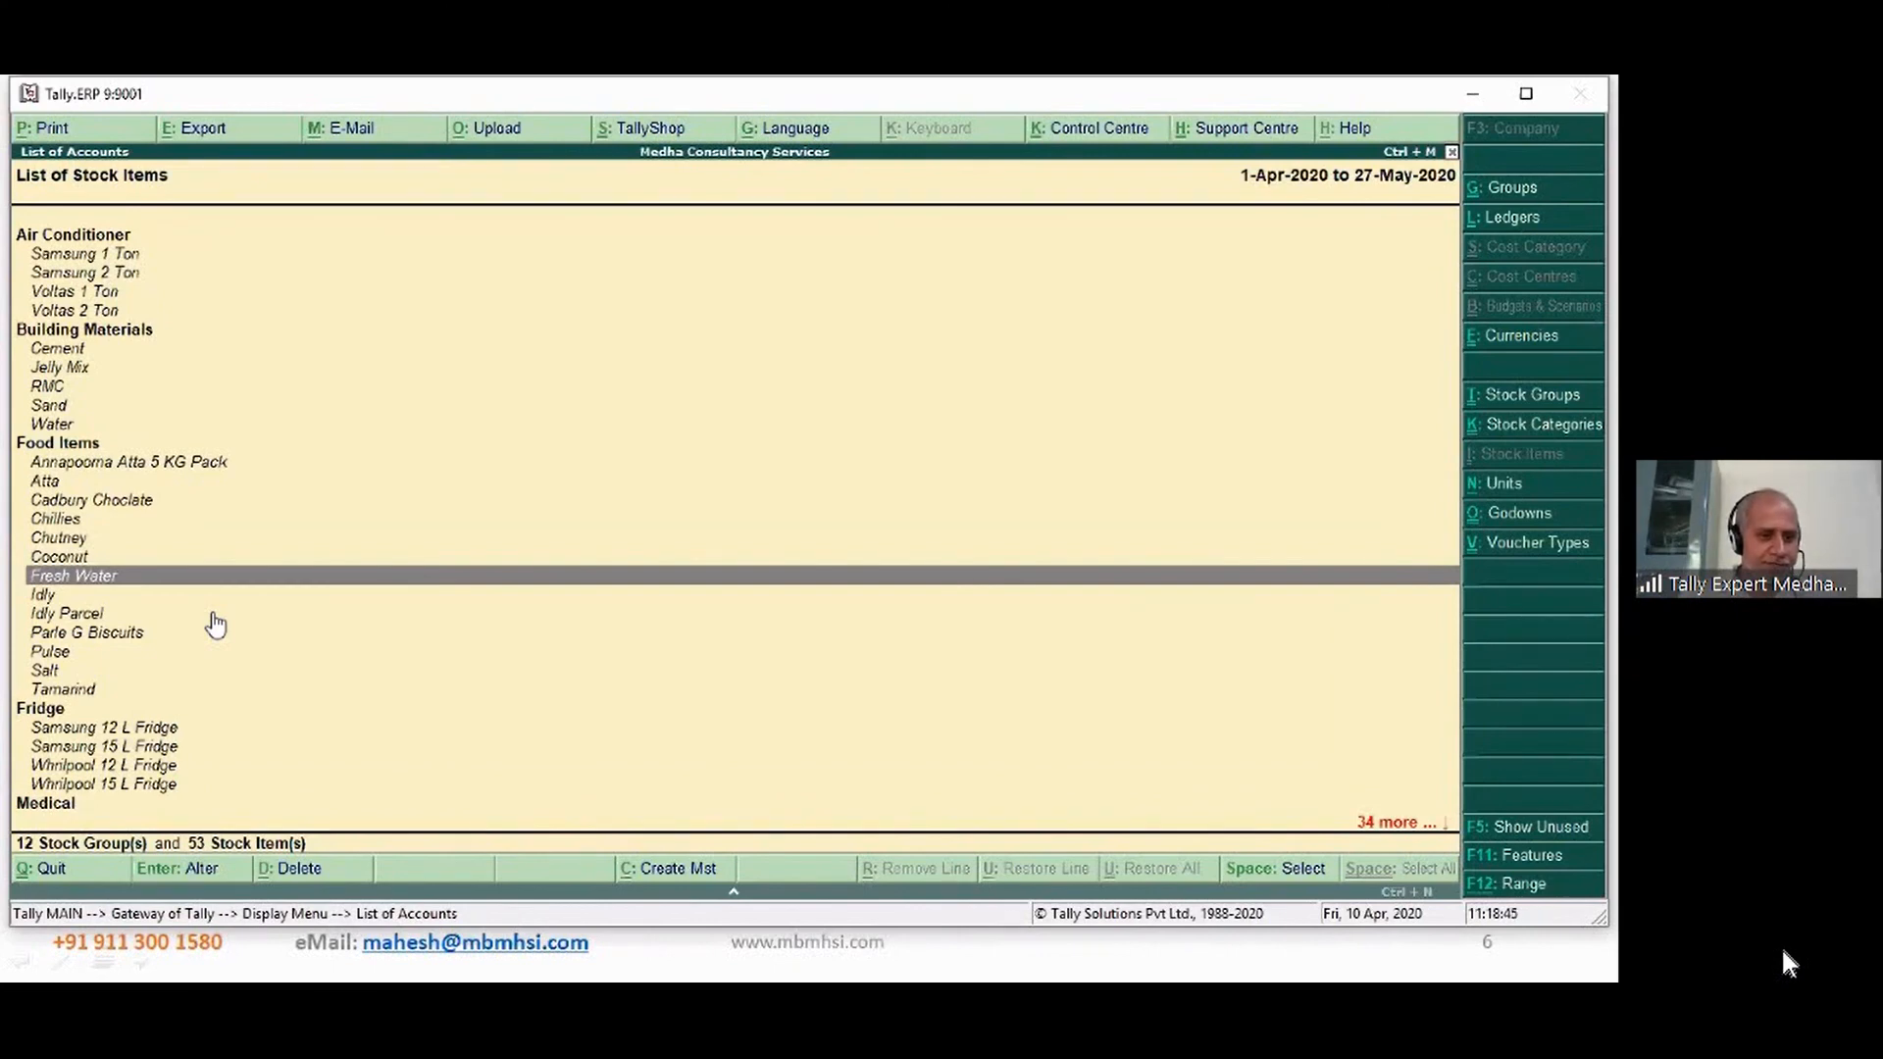
{"action": "key", "text": "Down"}
{"action": "key", "text": "Down"}
{"action": "key", "text": "Down"}
{"action": "key", "text": "Down"}
{"action": "key", "text": "Down"}
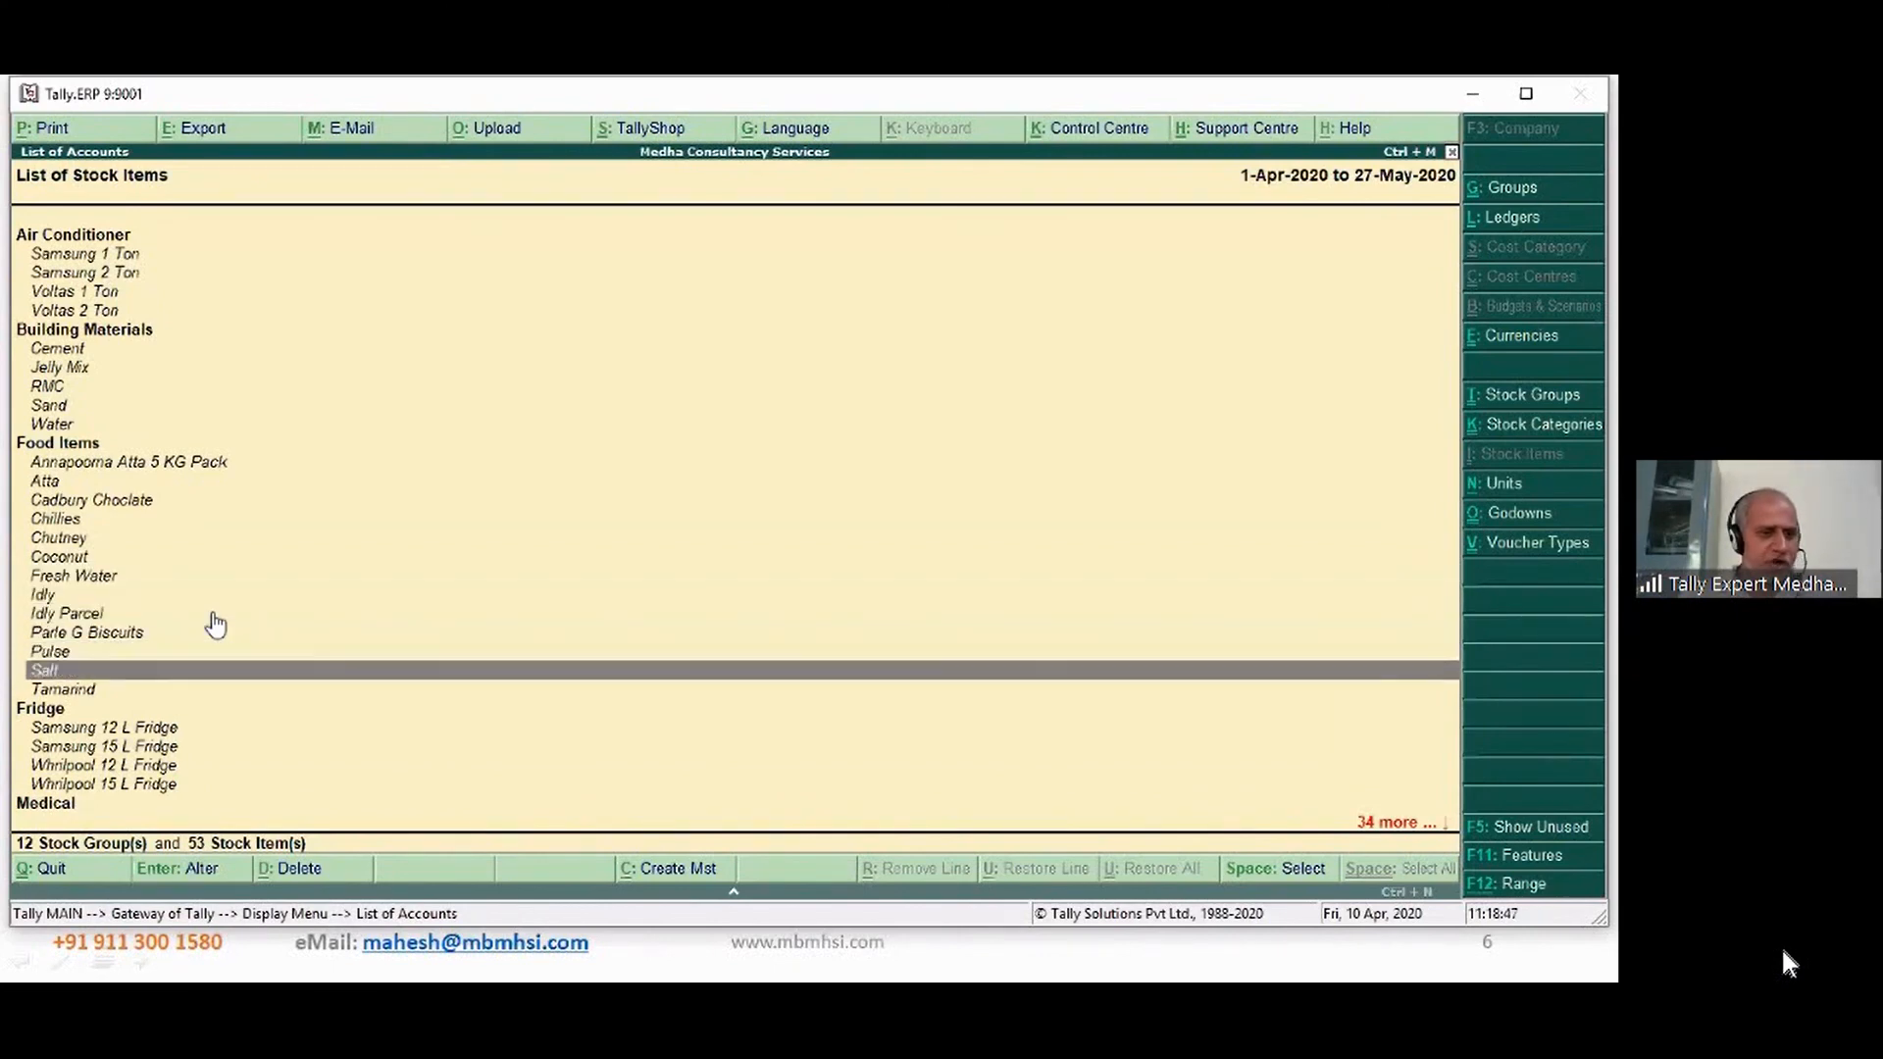
{"action": "key", "text": "Up"}
{"action": "key", "text": "Up"}
{"action": "key", "text": "Up"}
{"action": "key", "text": "Up"}
{"action": "key", "text": "Up"}
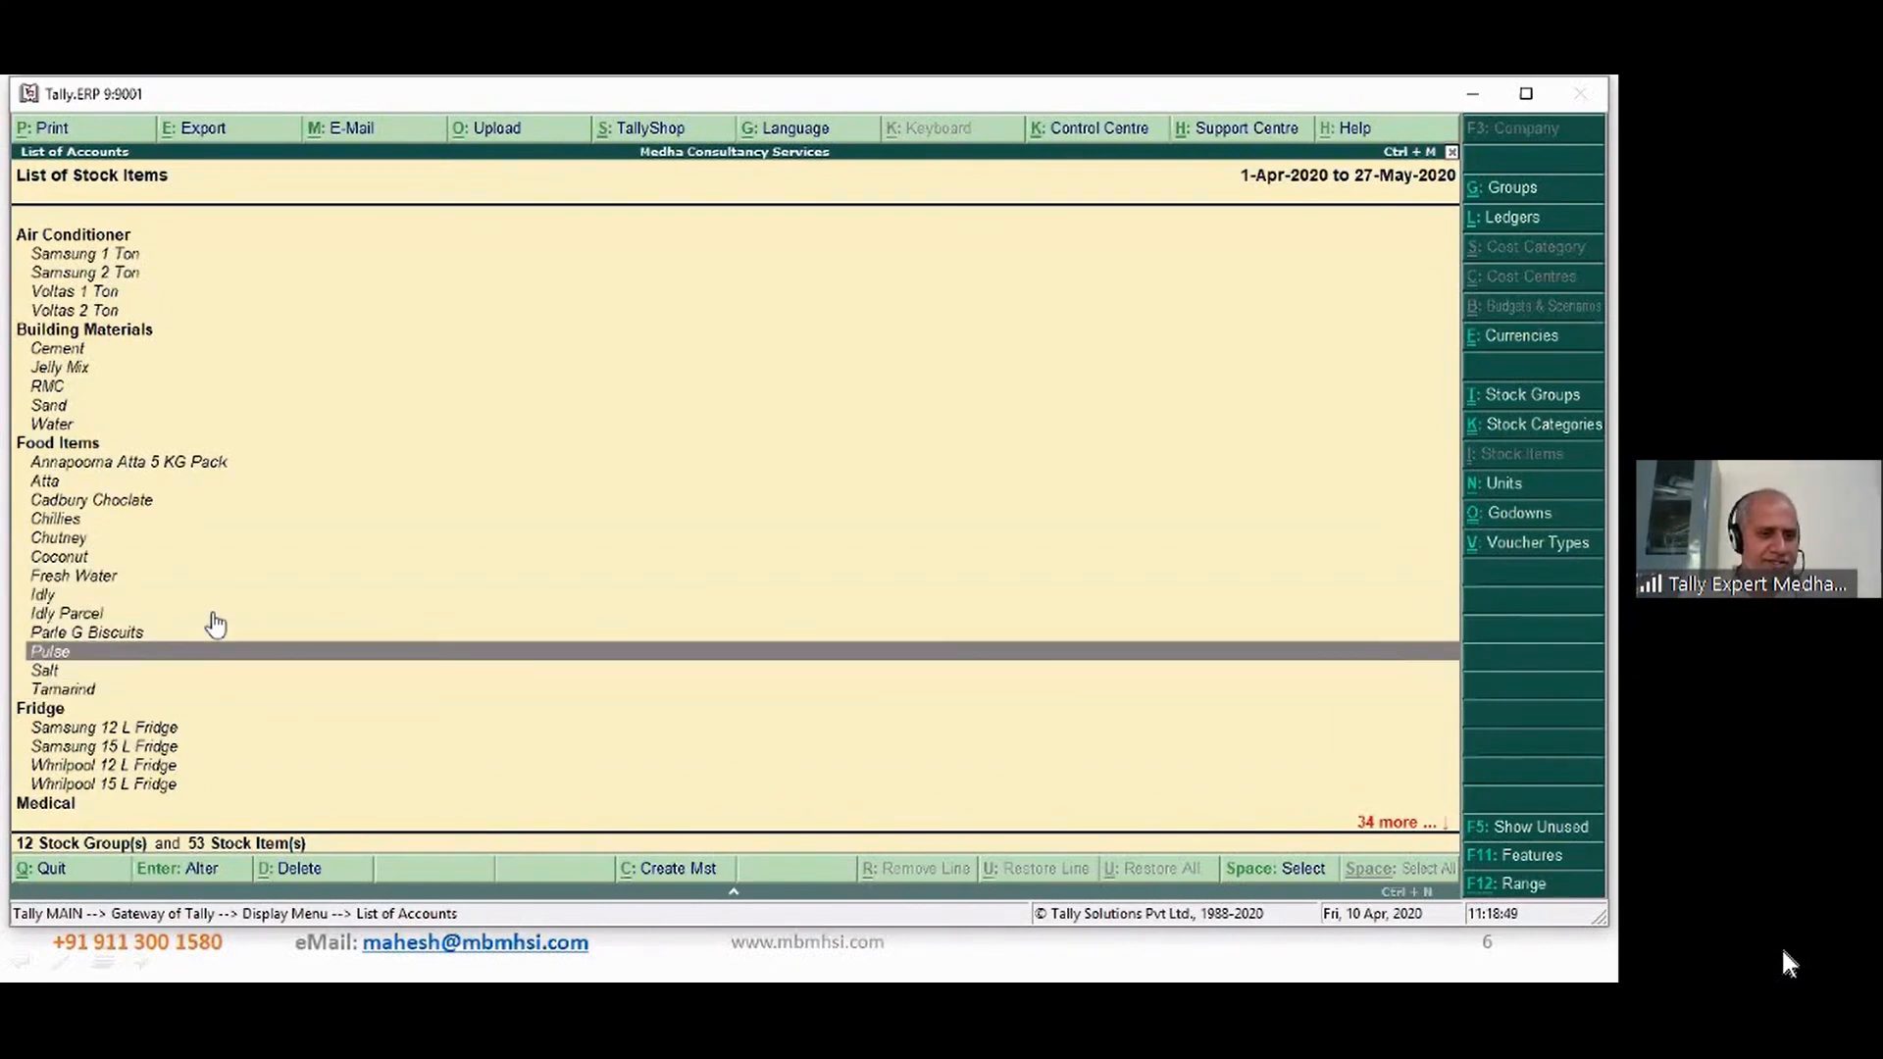
{"action": "key", "text": "Up"}
{"action": "key", "text": "Up"}
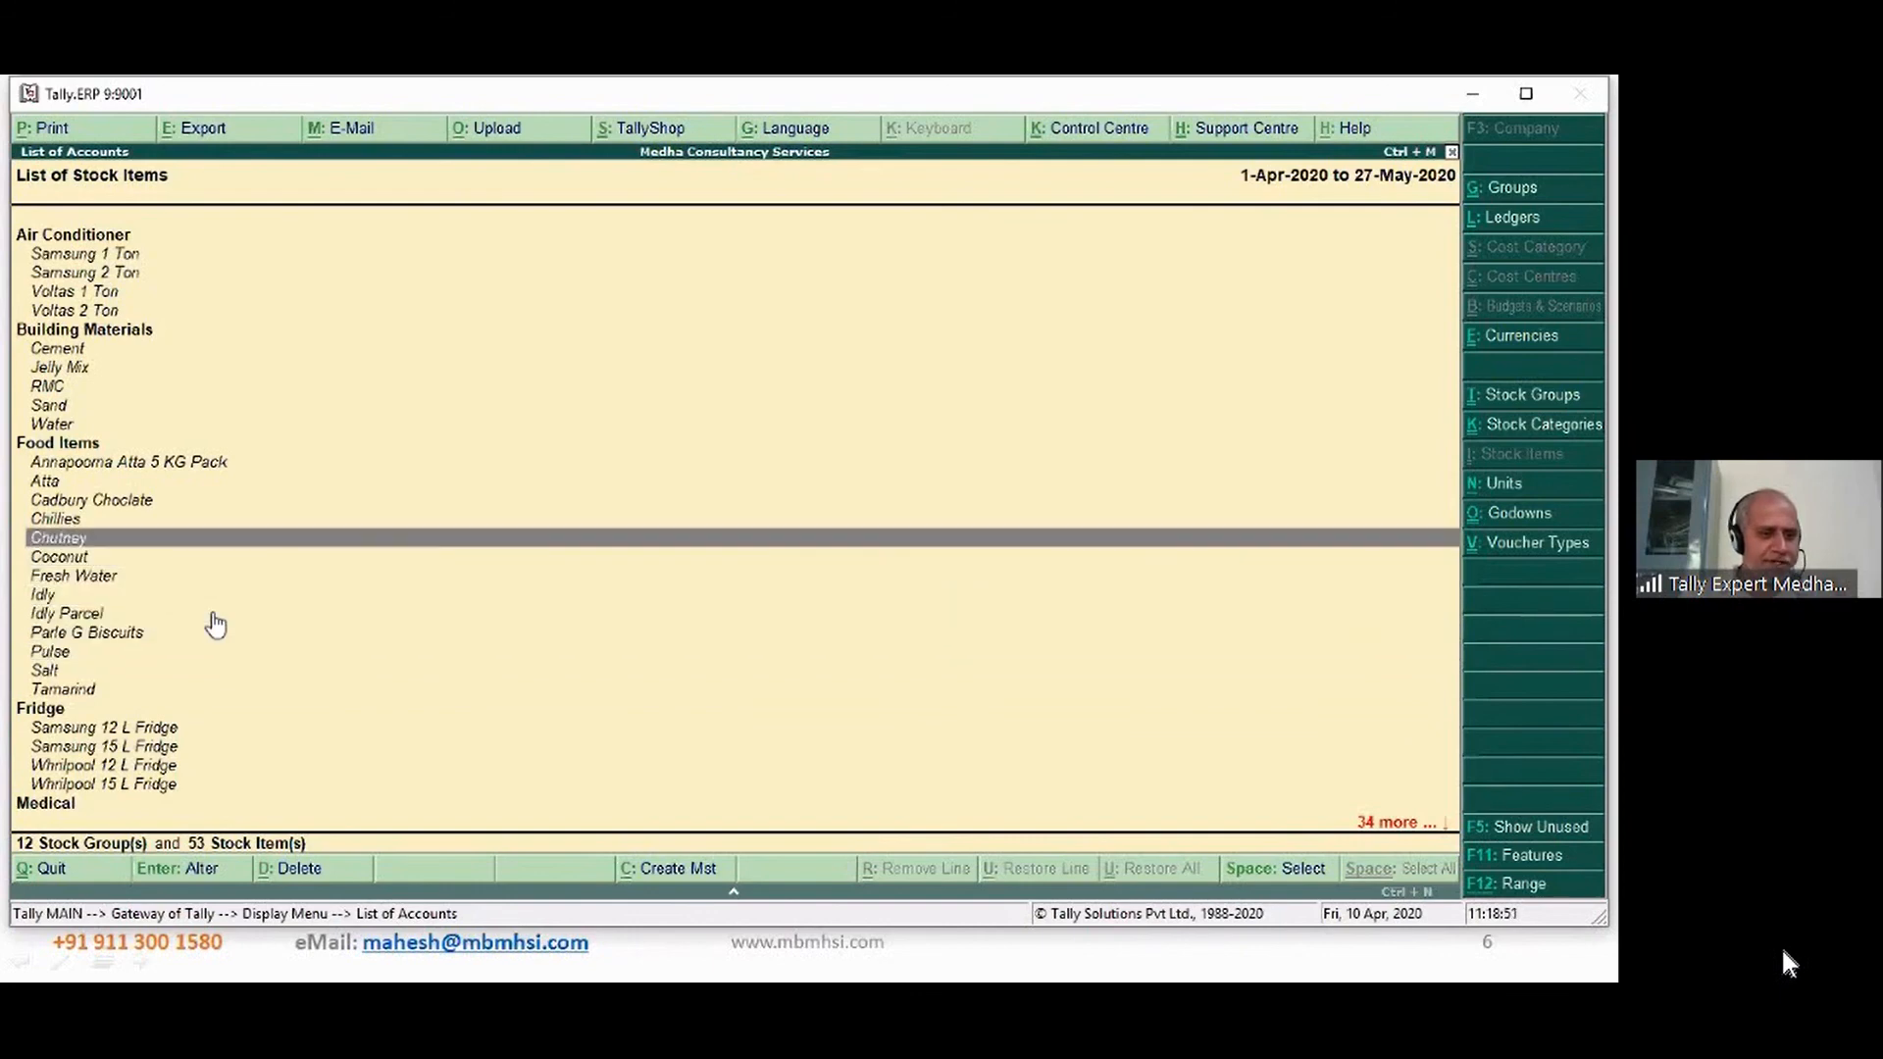
{"action": "key", "text": "Down"}
{"action": "key", "text": "Down"}
{"action": "key", "text": "Down"}
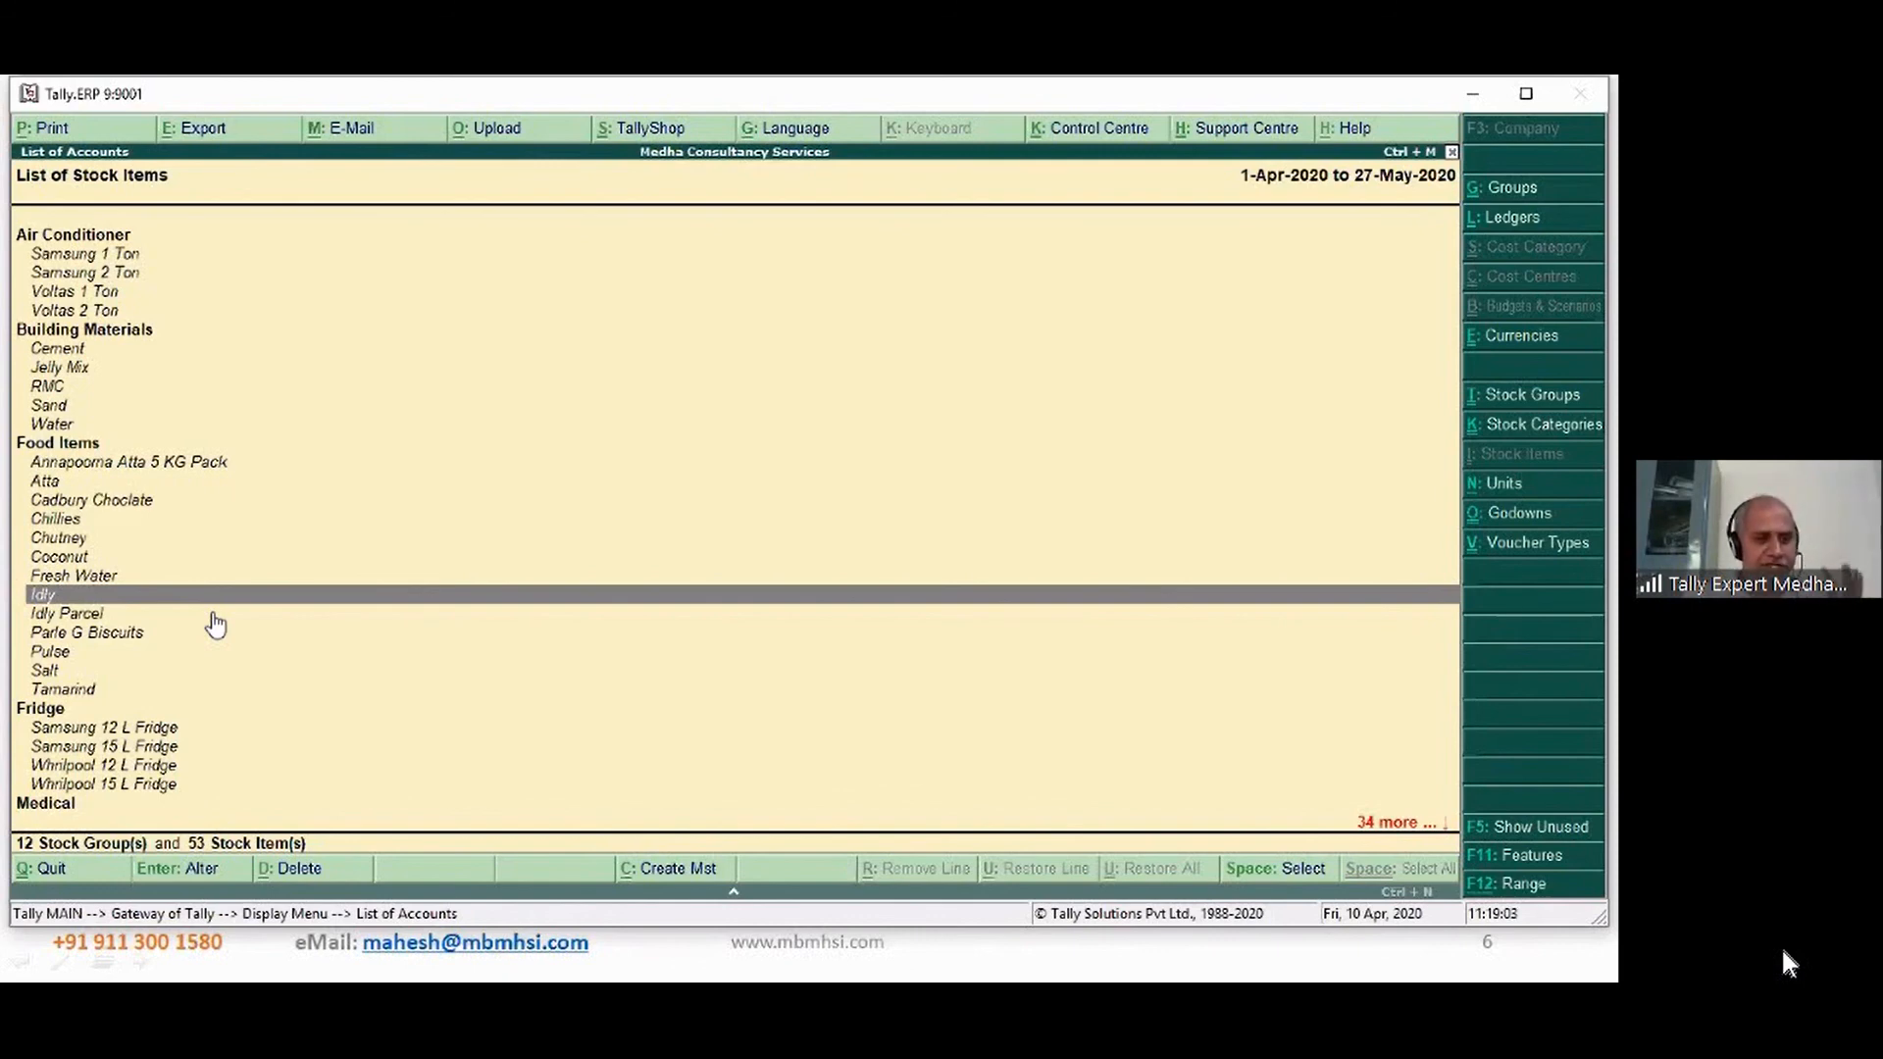
- Open the Idly Parcel stock item, review the components of its Idly Pack bill of materials, and accept the item
{"action": "left_click", "coordinate": [214, 615]}
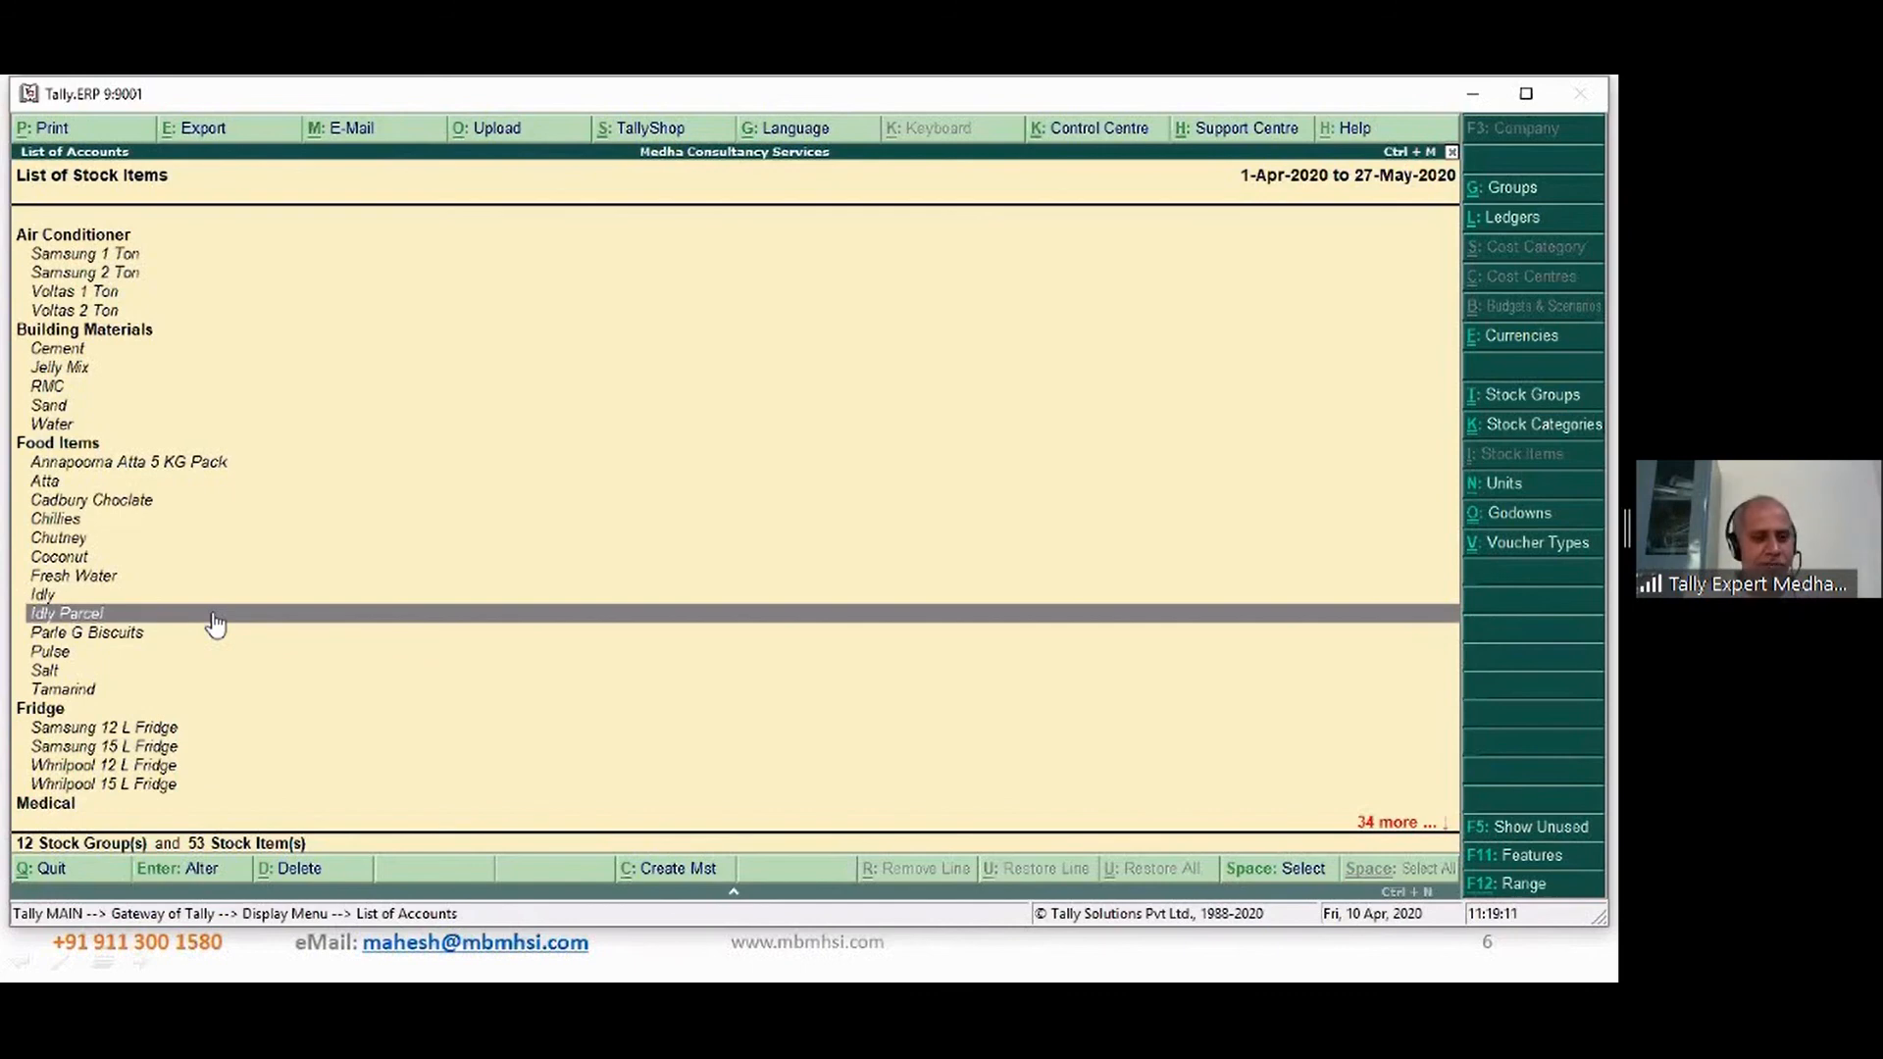
{"action": "left_click", "coordinate": [212, 615]}
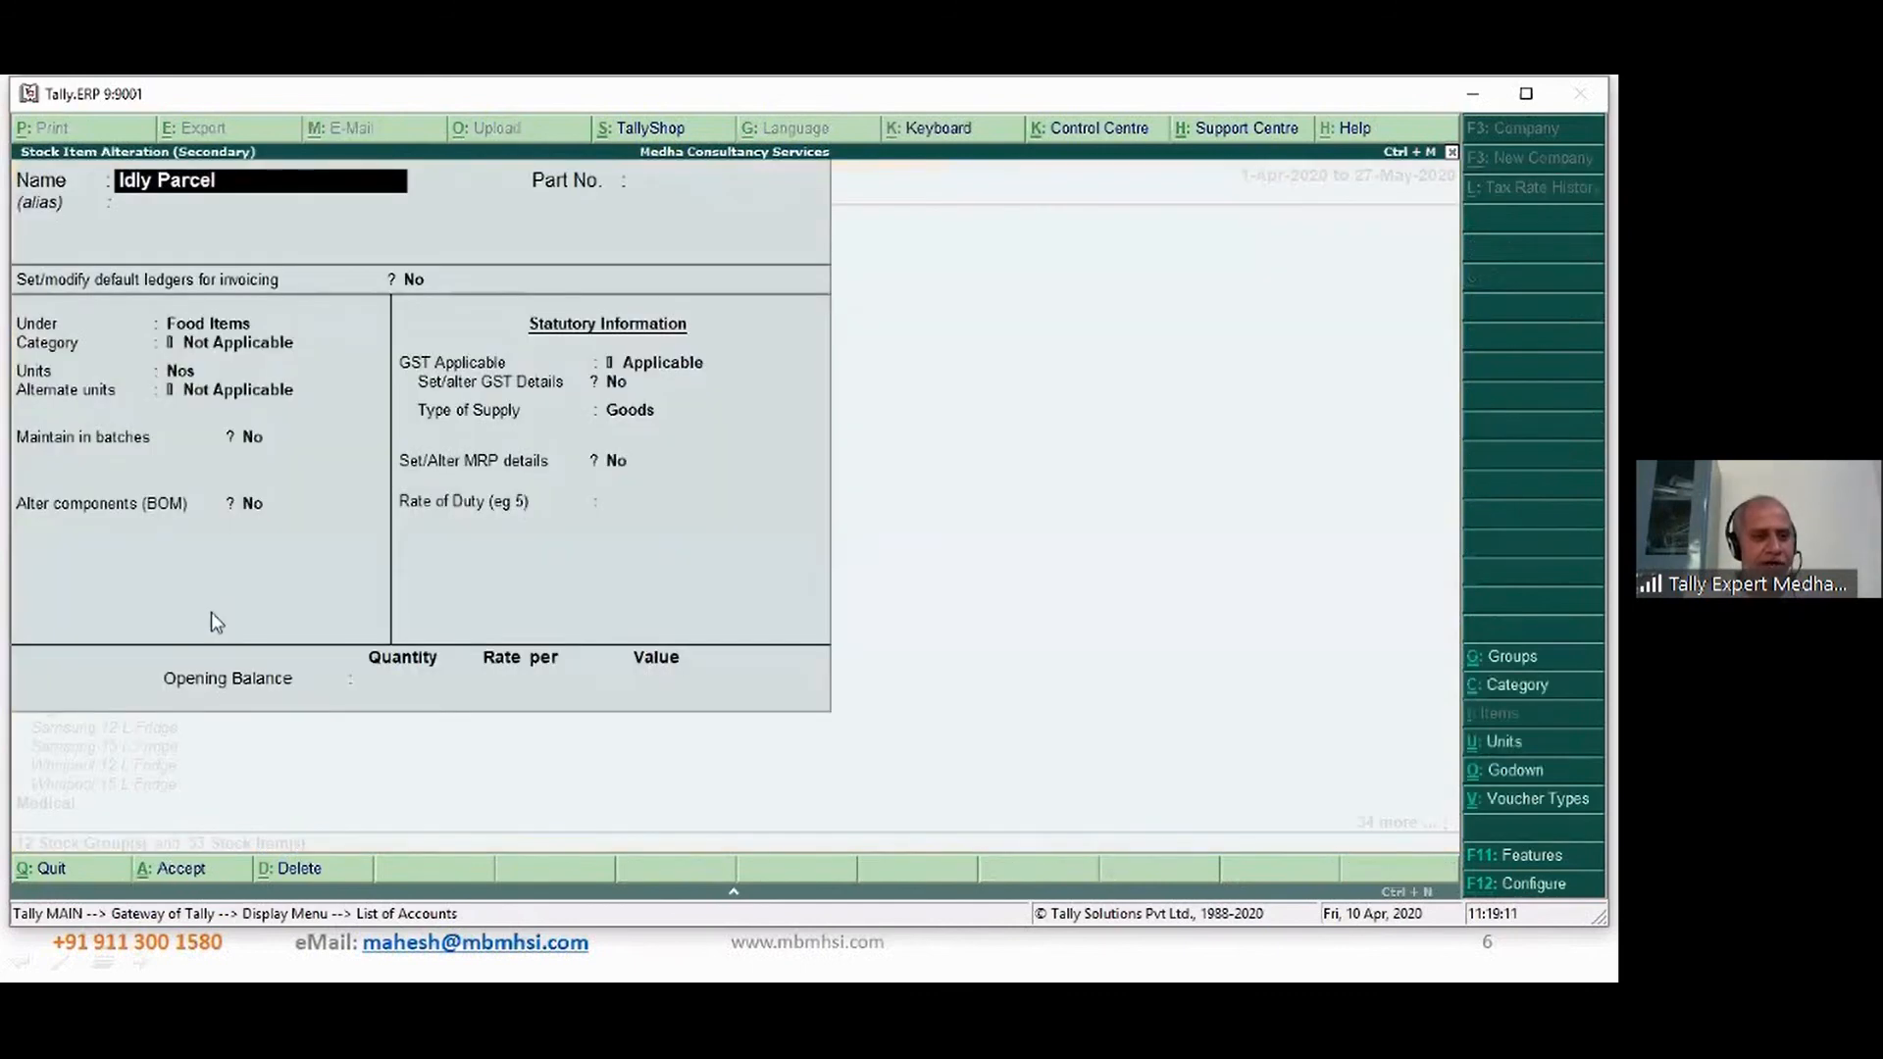
{"action": "left_click", "coordinate": [255, 504]}
{"action": "key", "text": "y"}
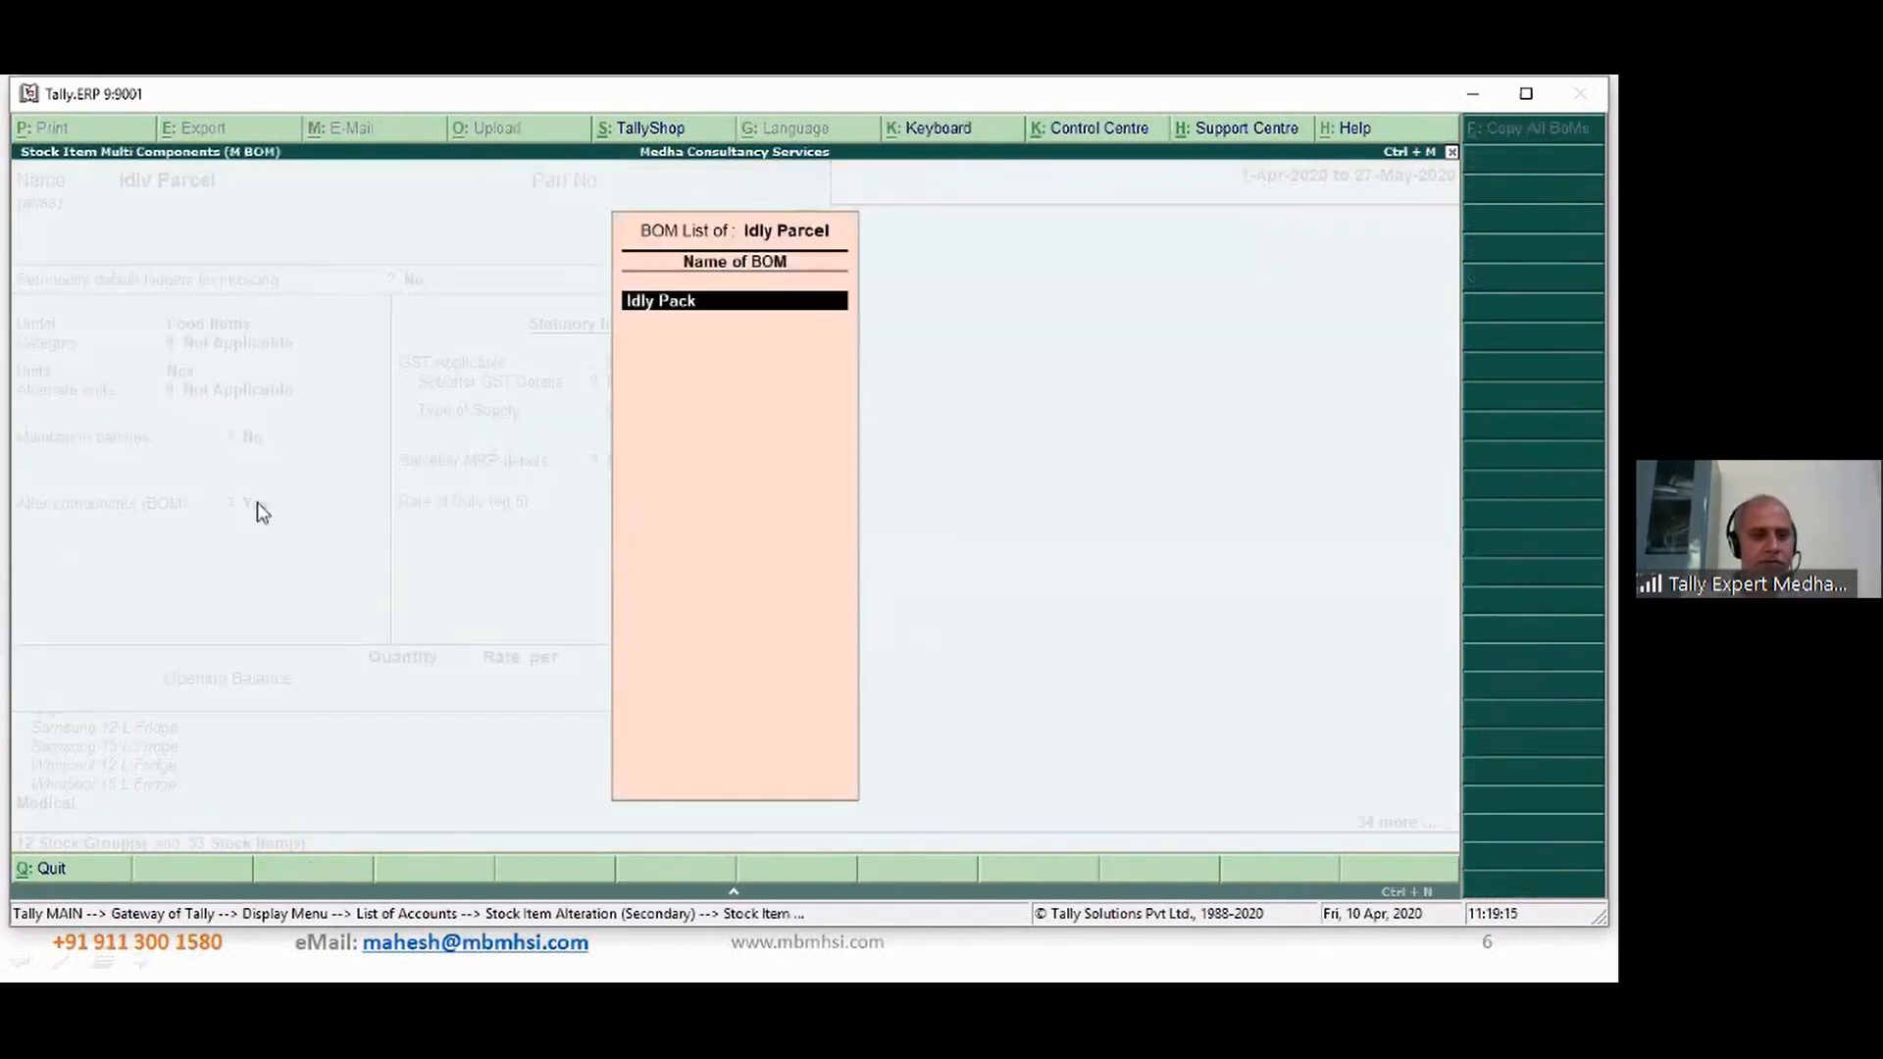
{"action": "key", "text": "Return"}
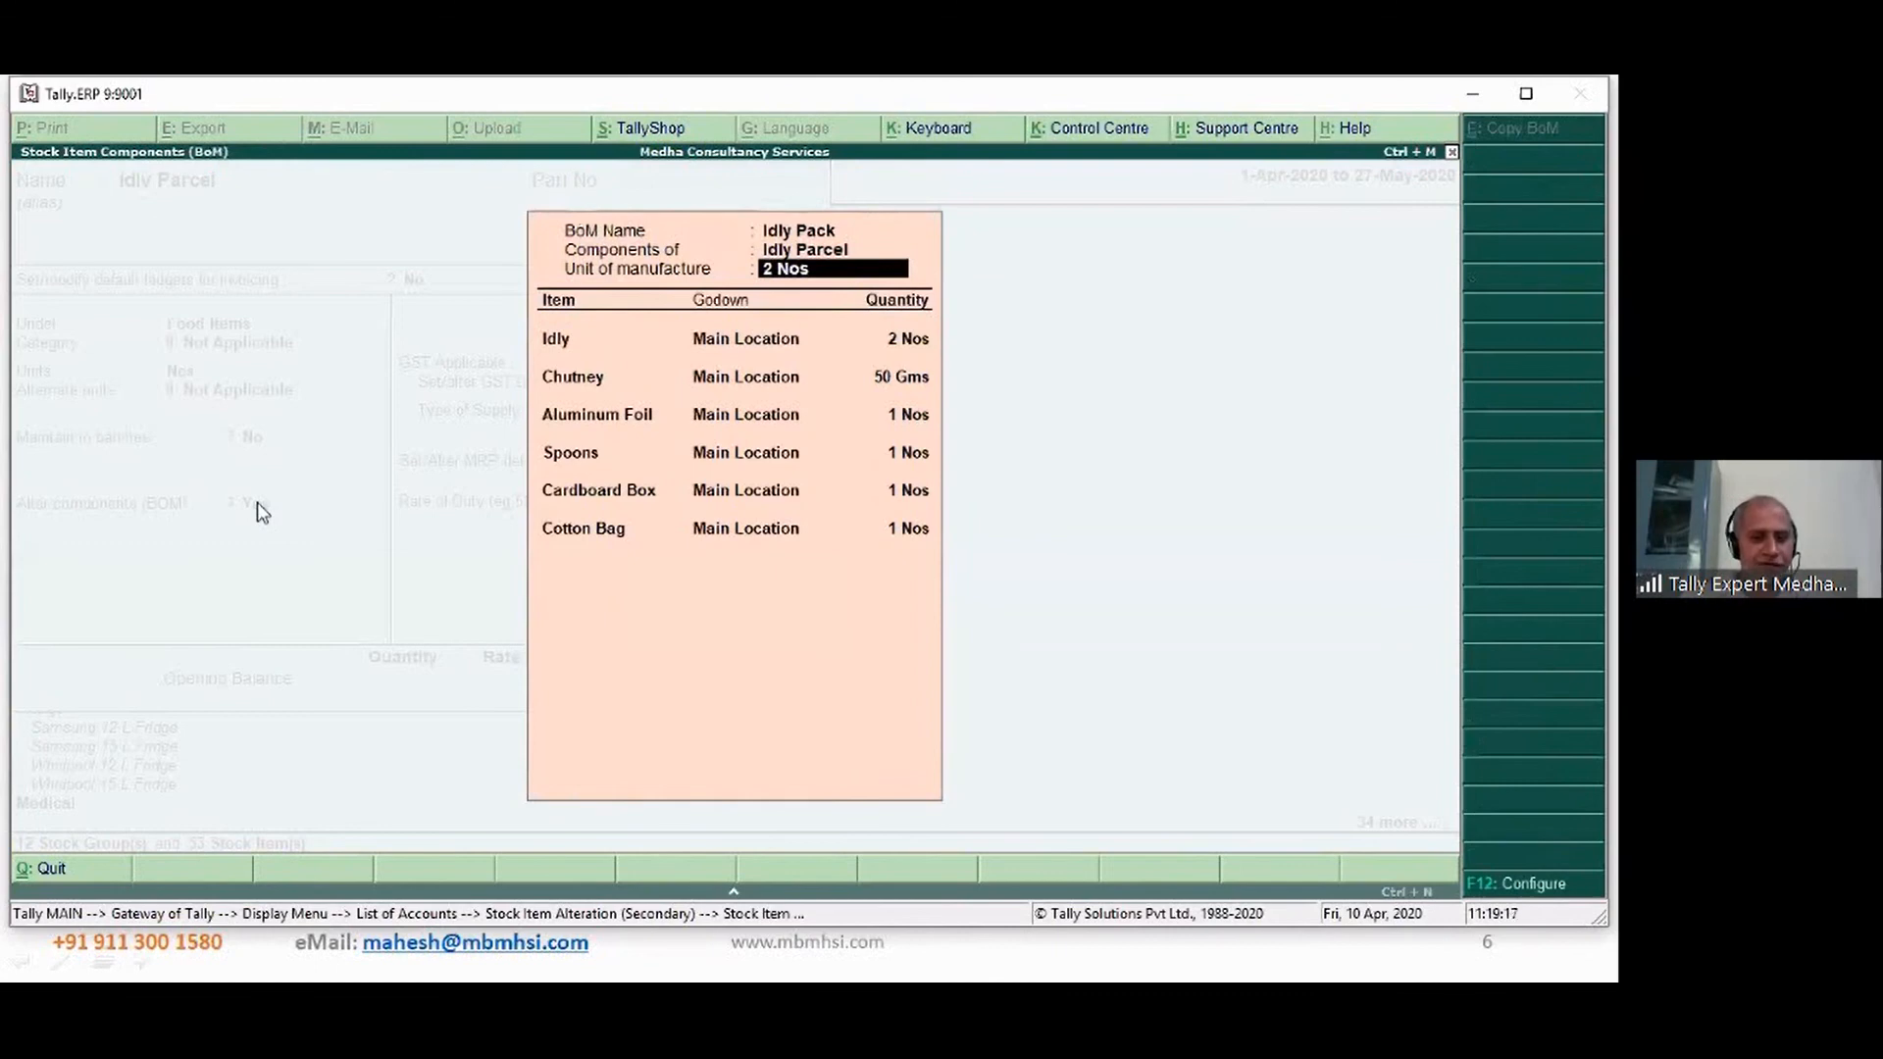
{"action": "key", "text": "ctrl+a"}
{"action": "key", "text": "Return"}
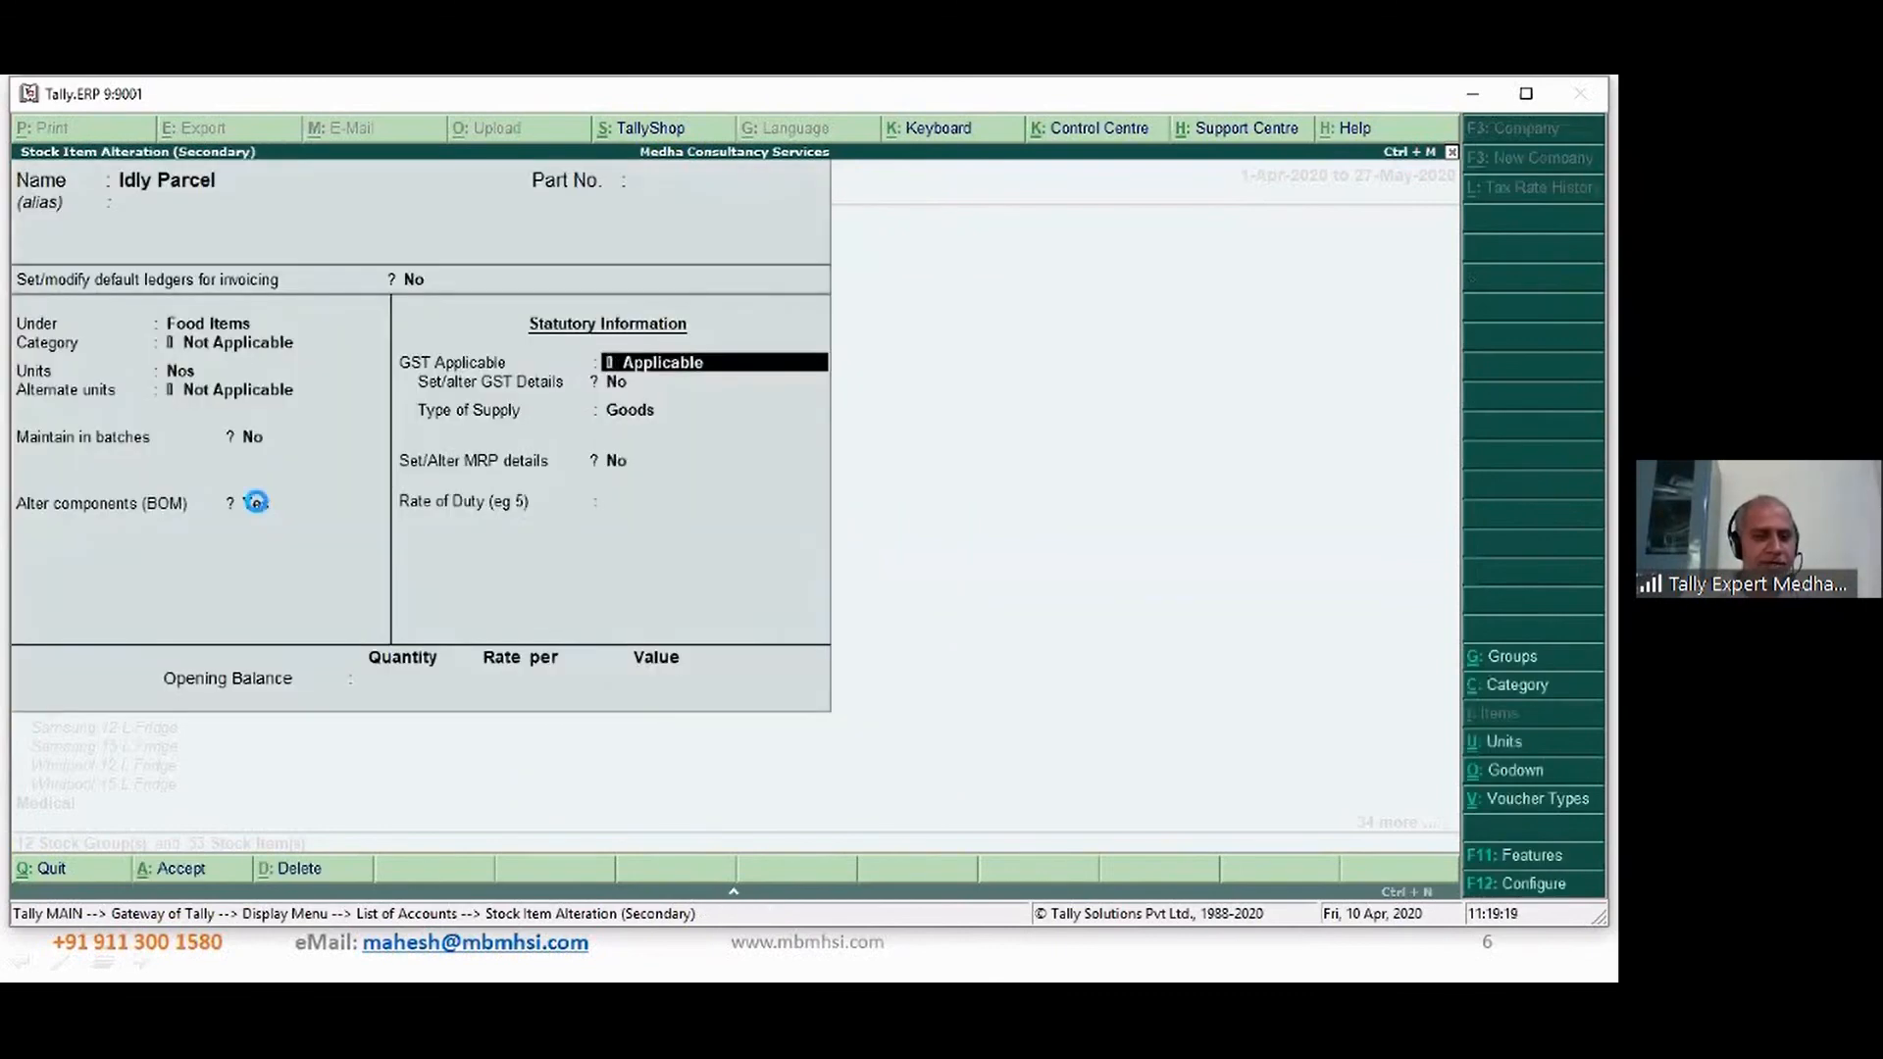
{"action": "key", "text": "ctrl+a"}
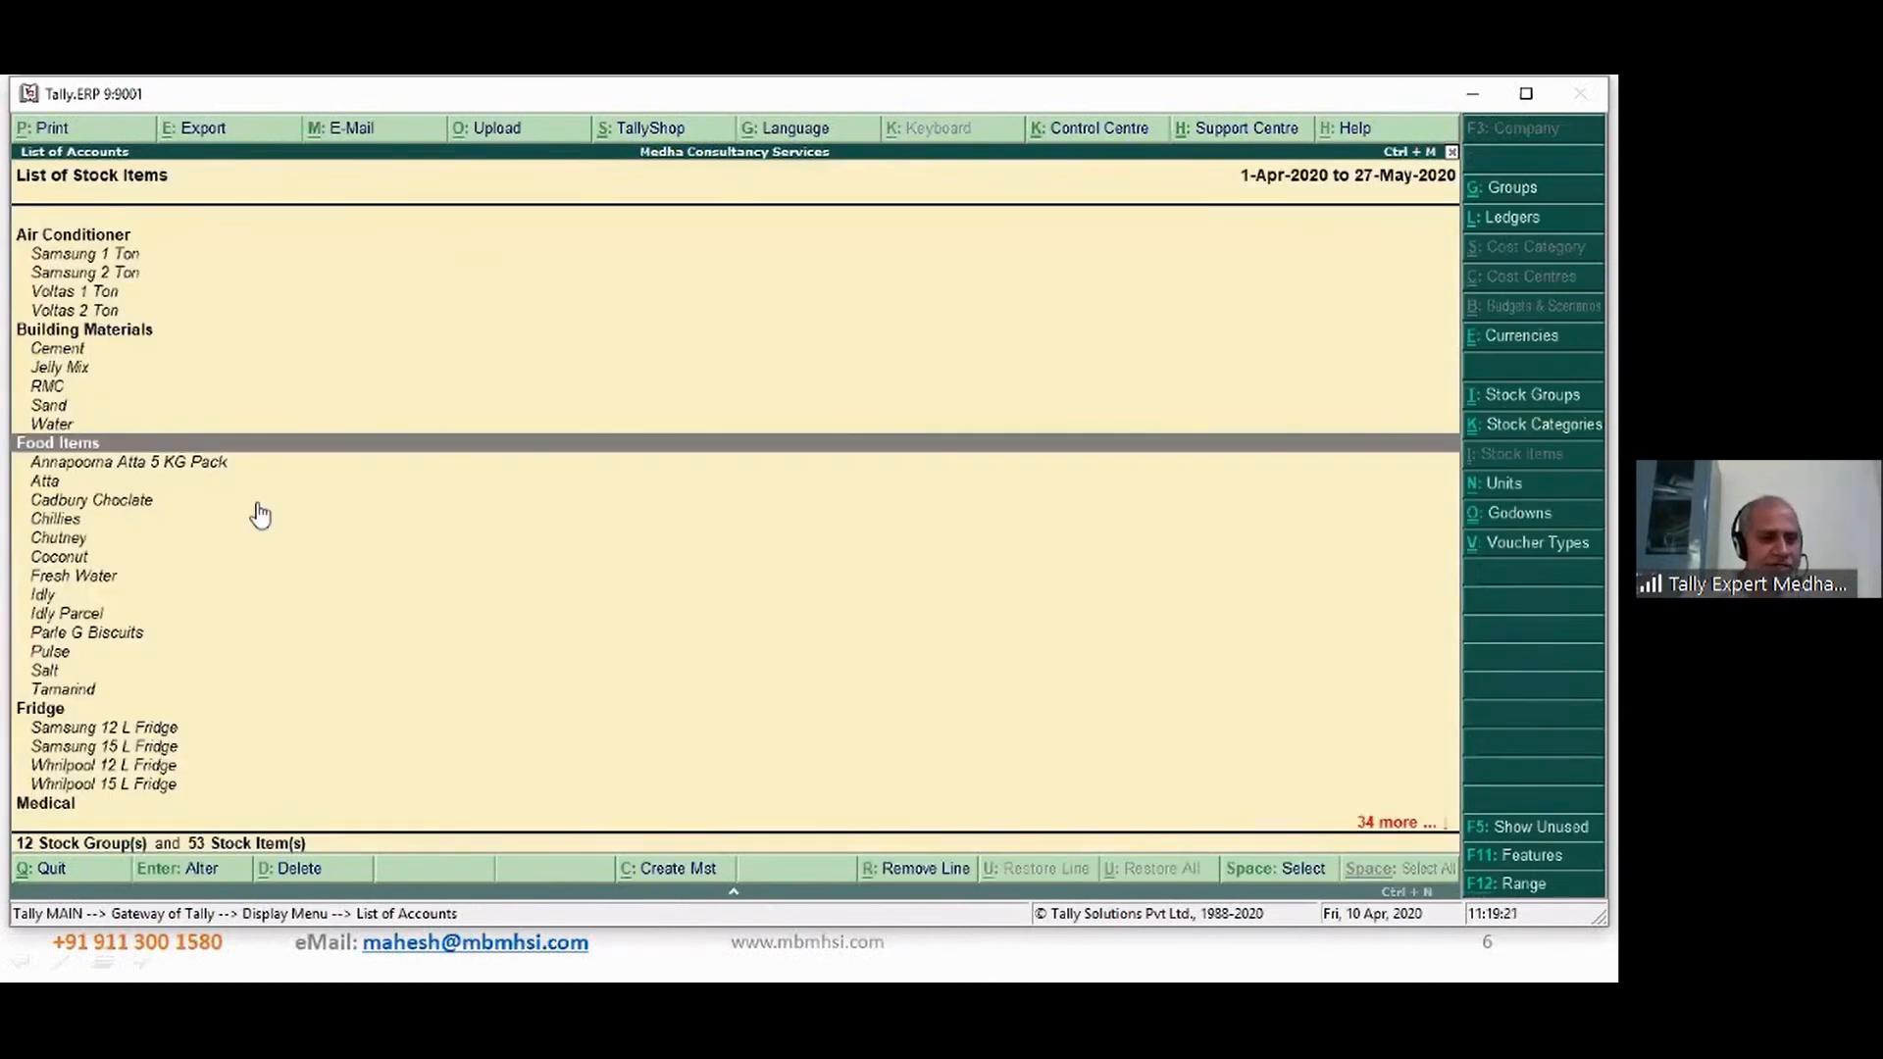
- Open the Chutney stock item under Food Items and review the components of its Fresh Chtney bill of materials
{"action": "key", "text": "Down"}
{"action": "key", "text": "Down"}
{"action": "key", "text": "Down"}
{"action": "key", "text": "Down"}
{"action": "key", "text": "Down"}
{"action": "key", "text": "Down"}
{"action": "key", "text": "Down"}
{"action": "key", "text": "Down"}
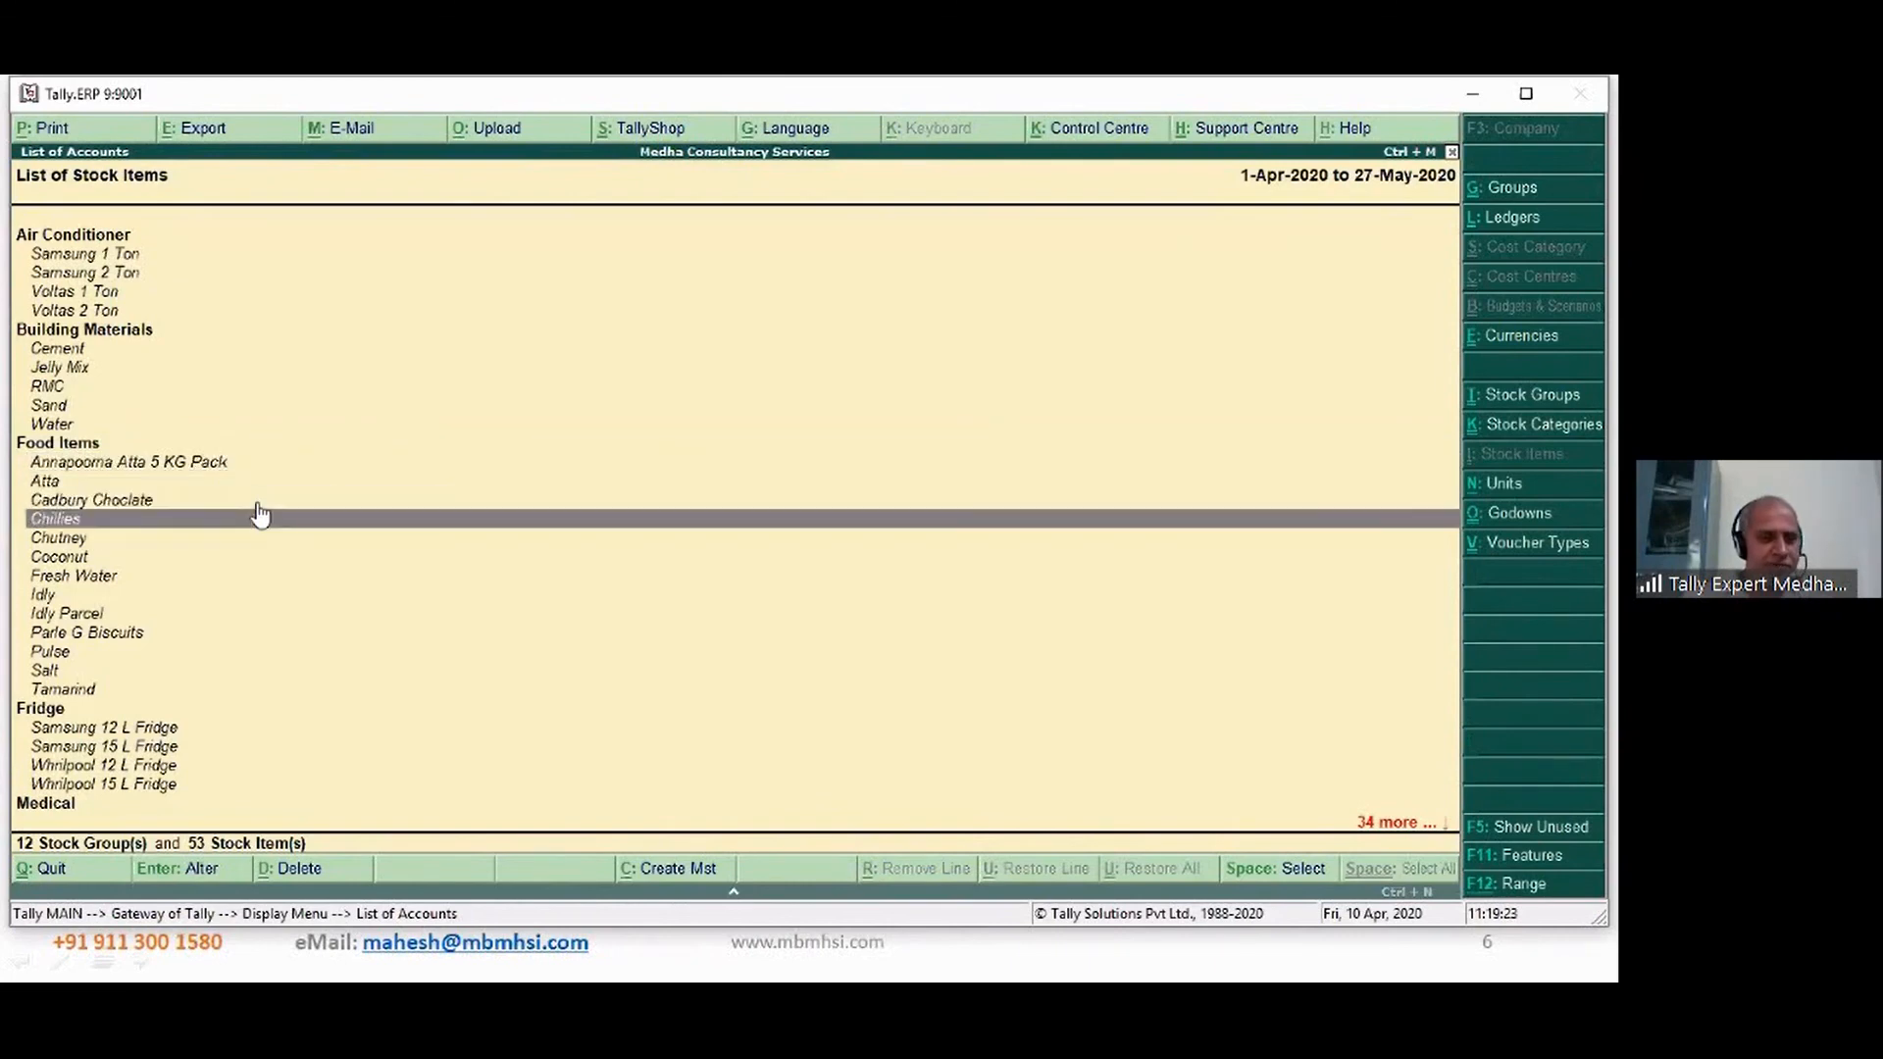
{"action": "key", "text": "Up"}
{"action": "key", "text": "Up"}
{"action": "key", "text": "Up"}
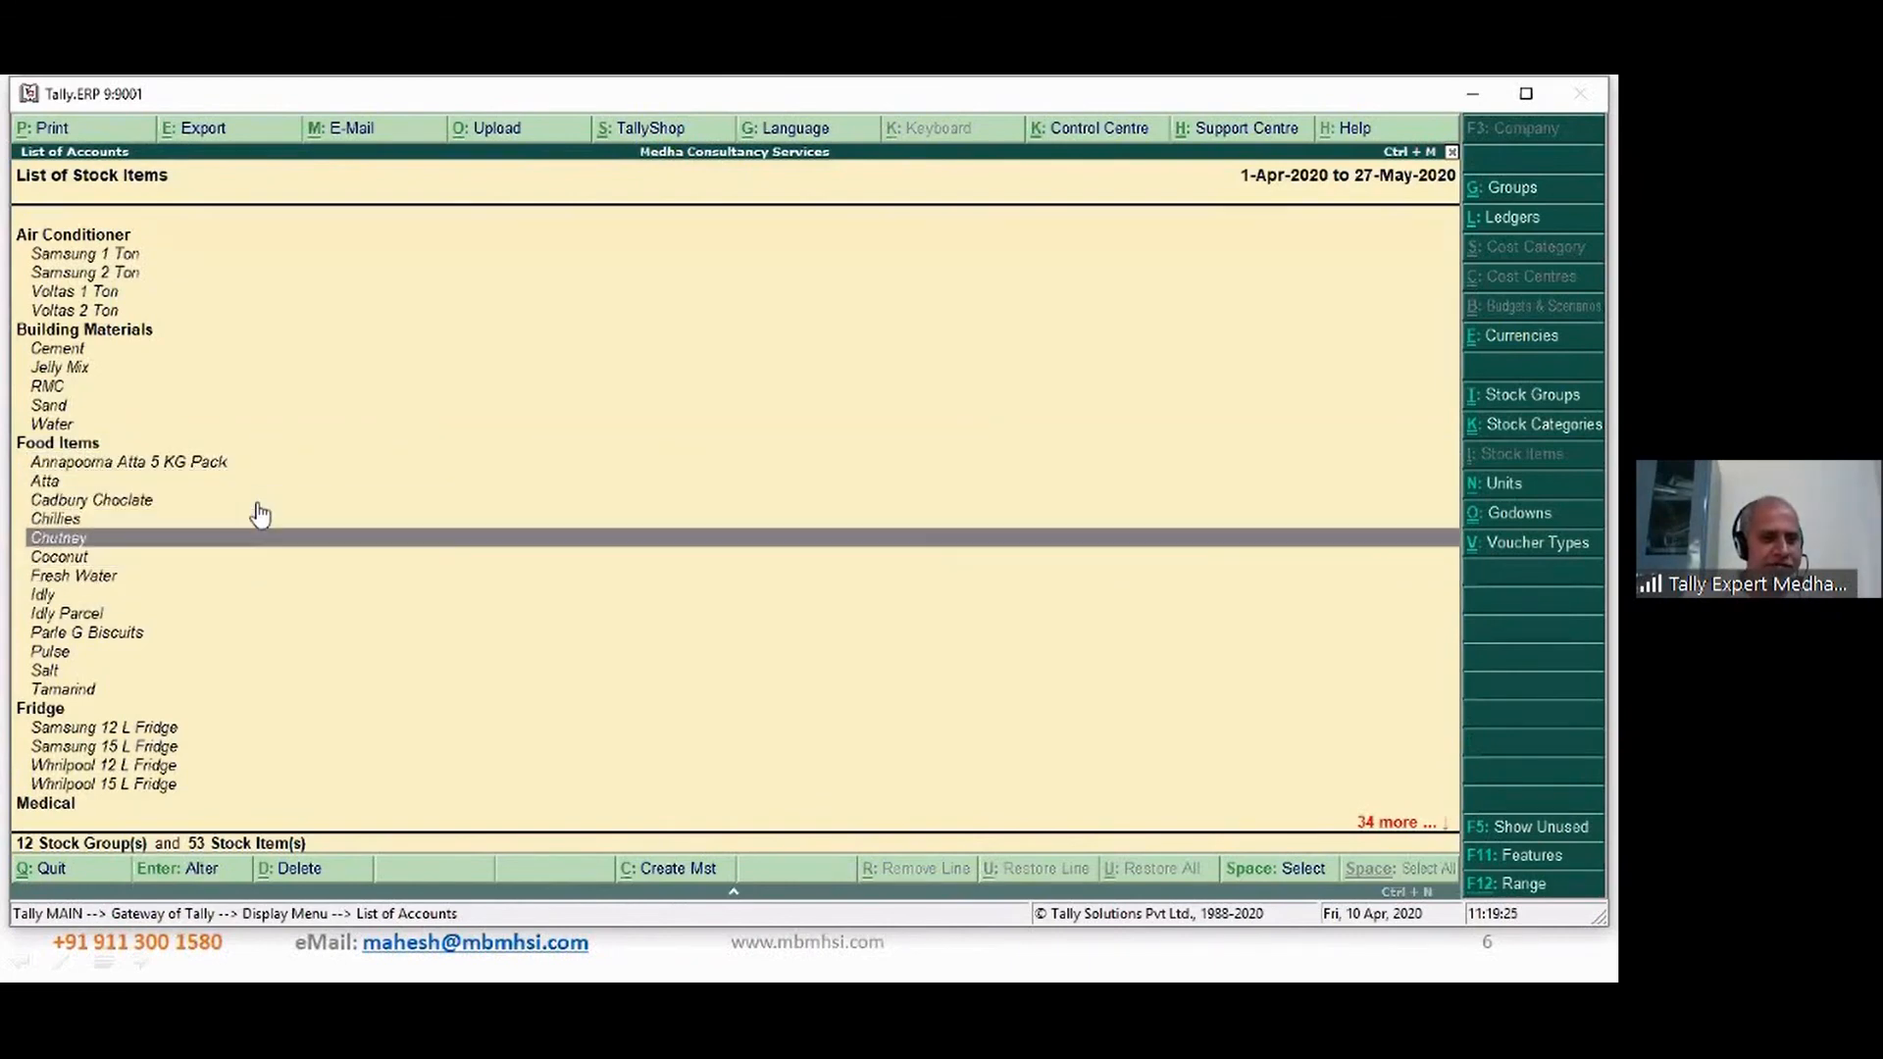
{"action": "key", "text": "Return"}
{"action": "key", "text": "Return"}
{"action": "key", "text": "Return"}
{"action": "key", "text": "Return"}
{"action": "key", "text": "Return"}
{"action": "key", "text": "Return"}
{"action": "key", "text": "Return"}
{"action": "key", "text": "Return"}
{"action": "key", "text": "Return"}
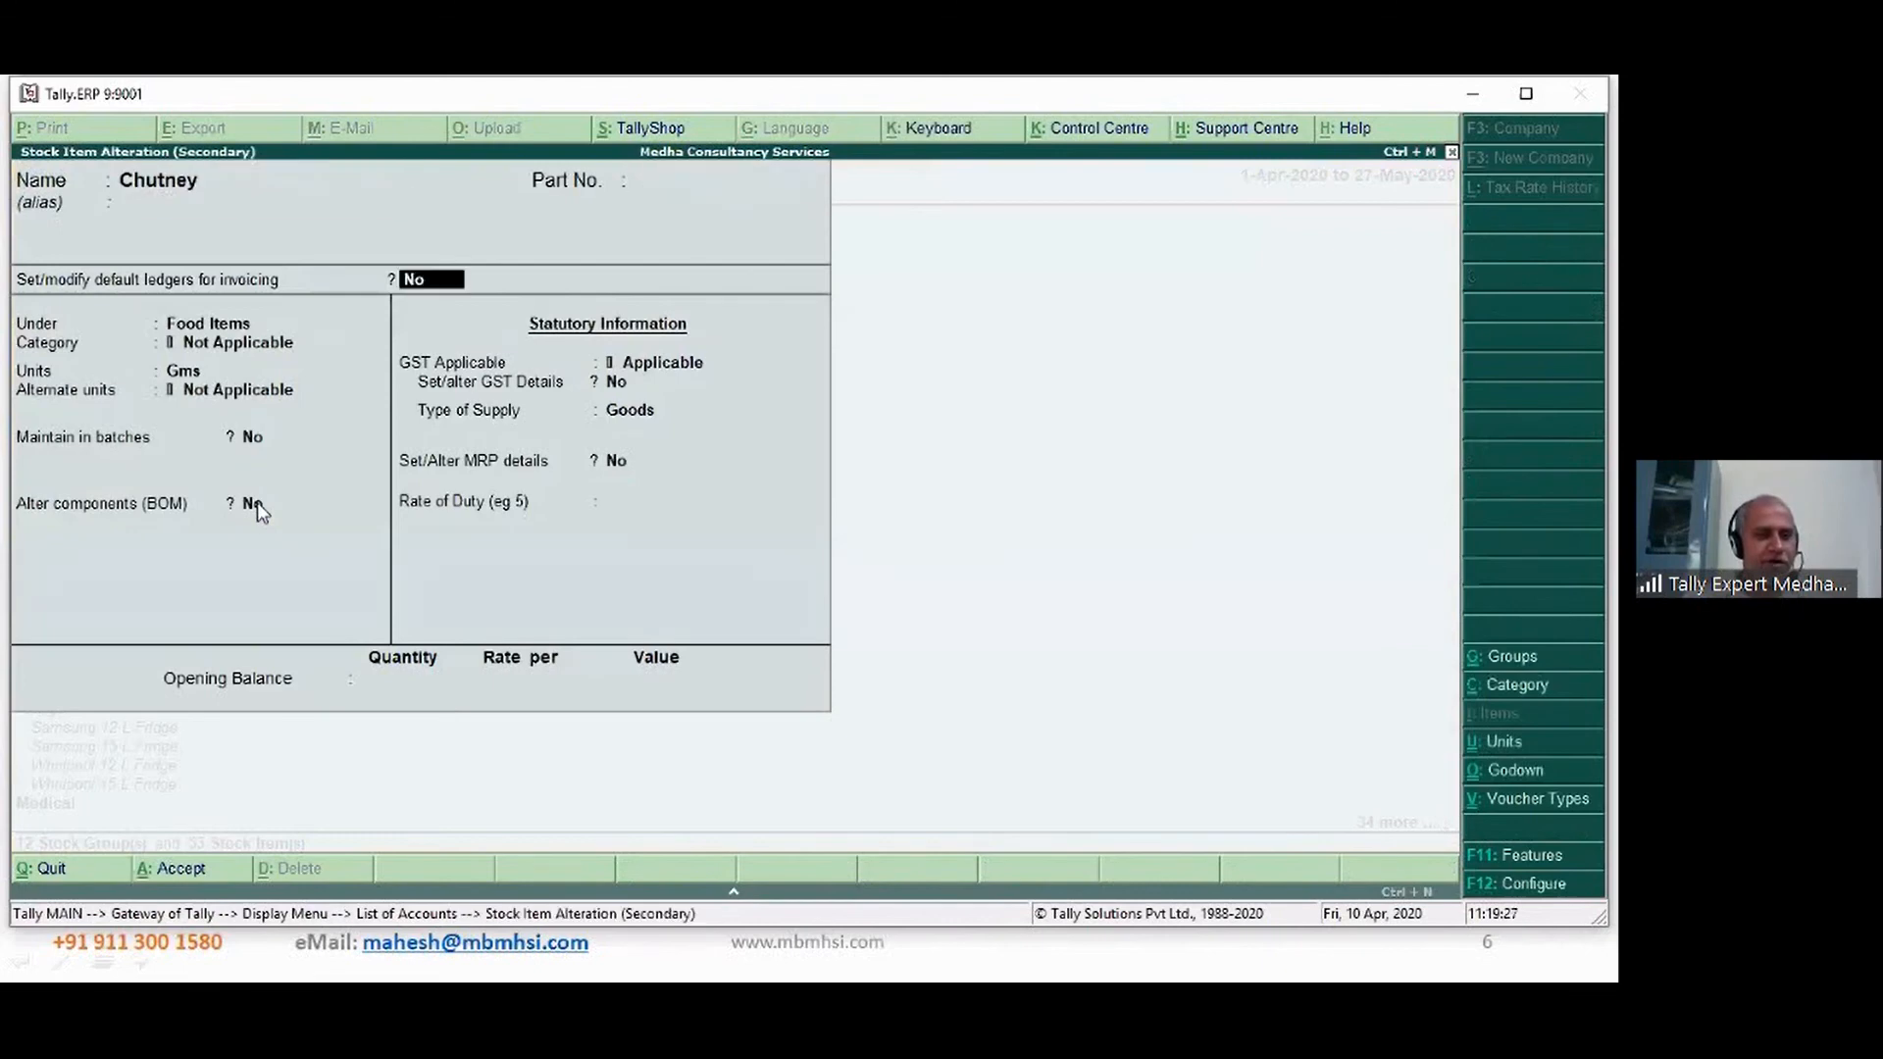
{"action": "key", "text": "y"}
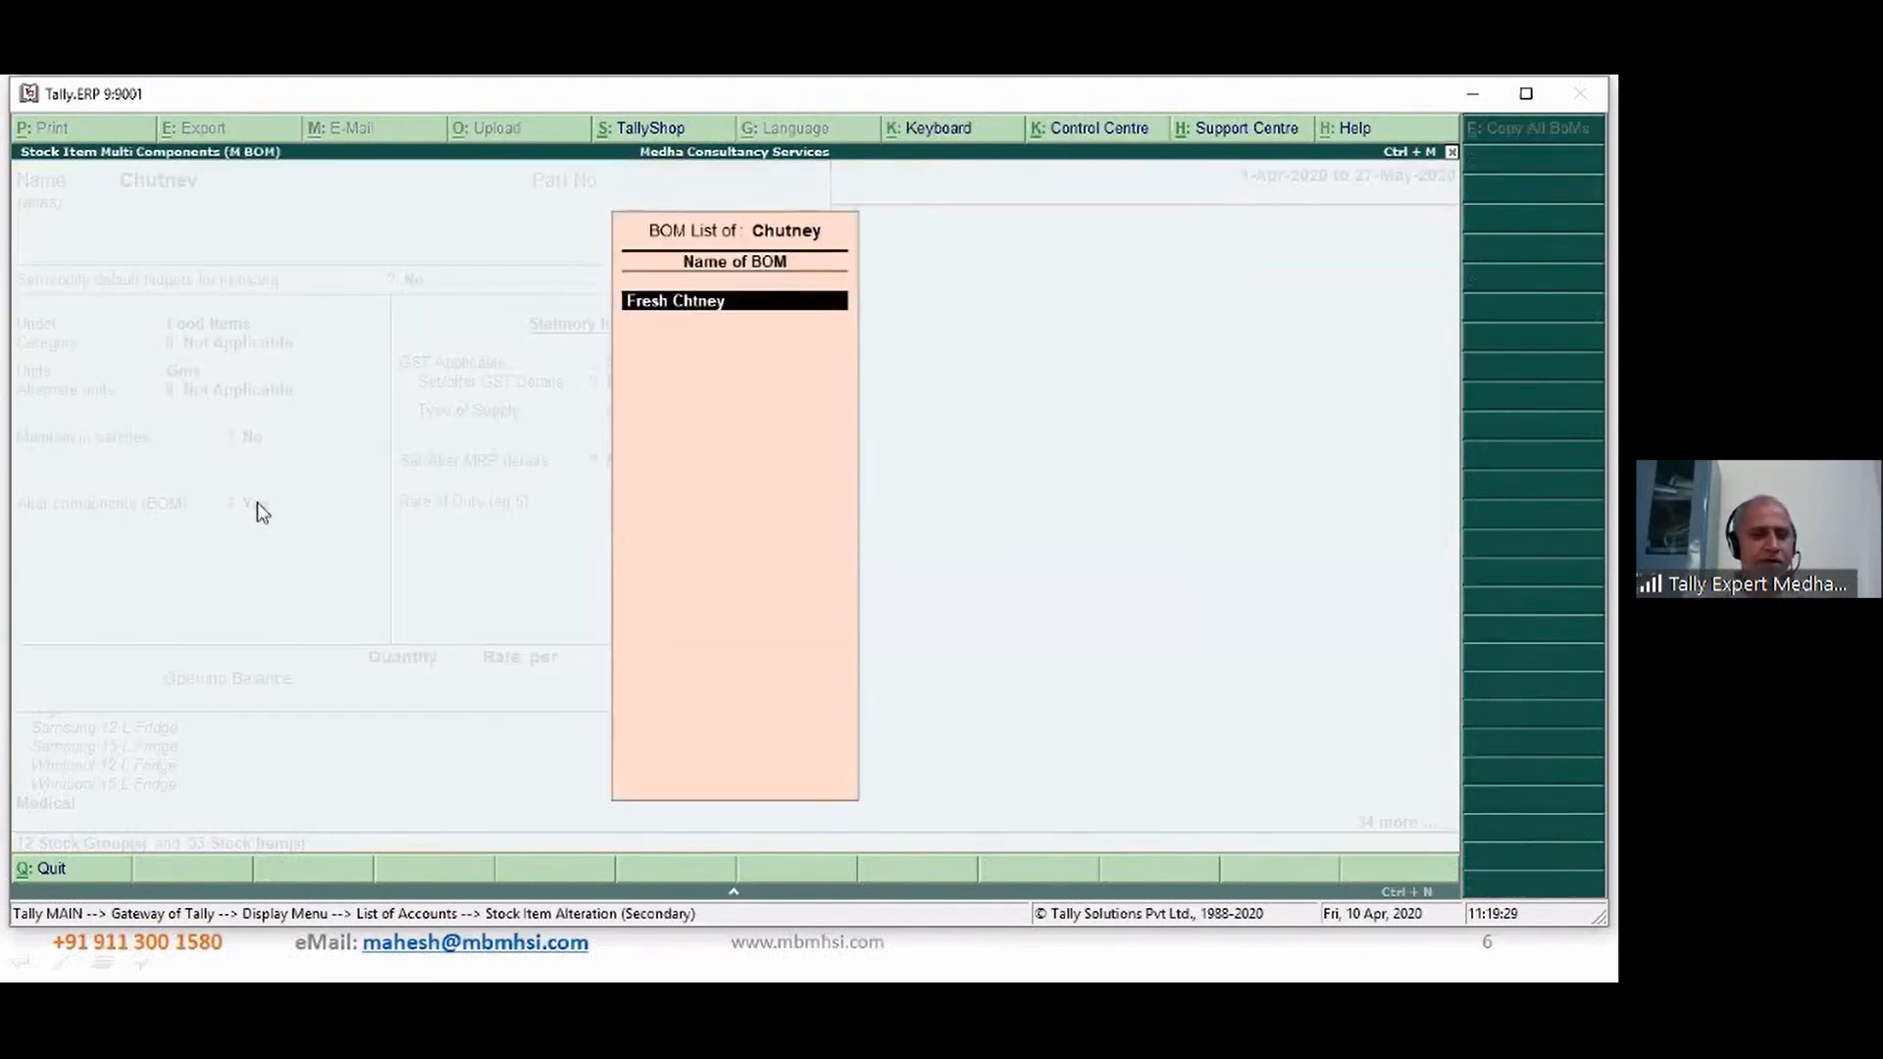
{"action": "key", "text": "Return"}
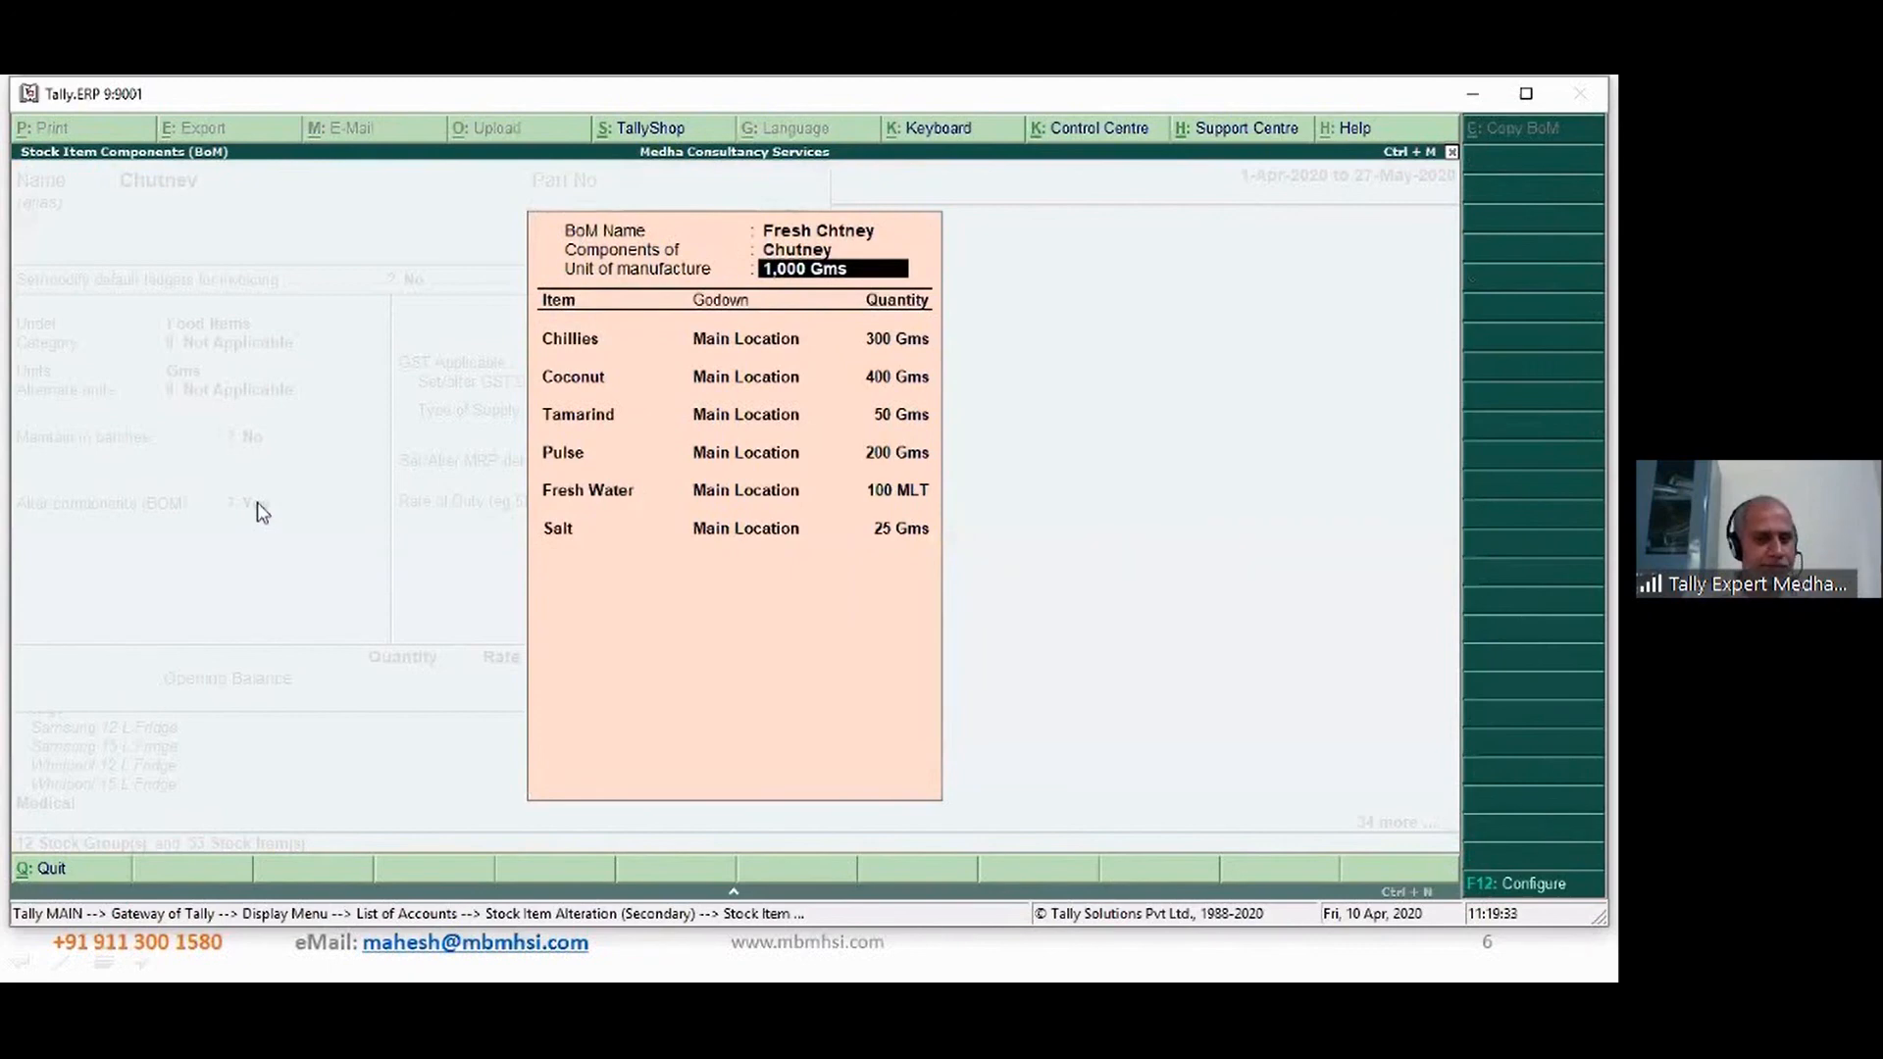
{"action": "key", "text": "ctrl+a"}
{"action": "key", "text": "Return"}
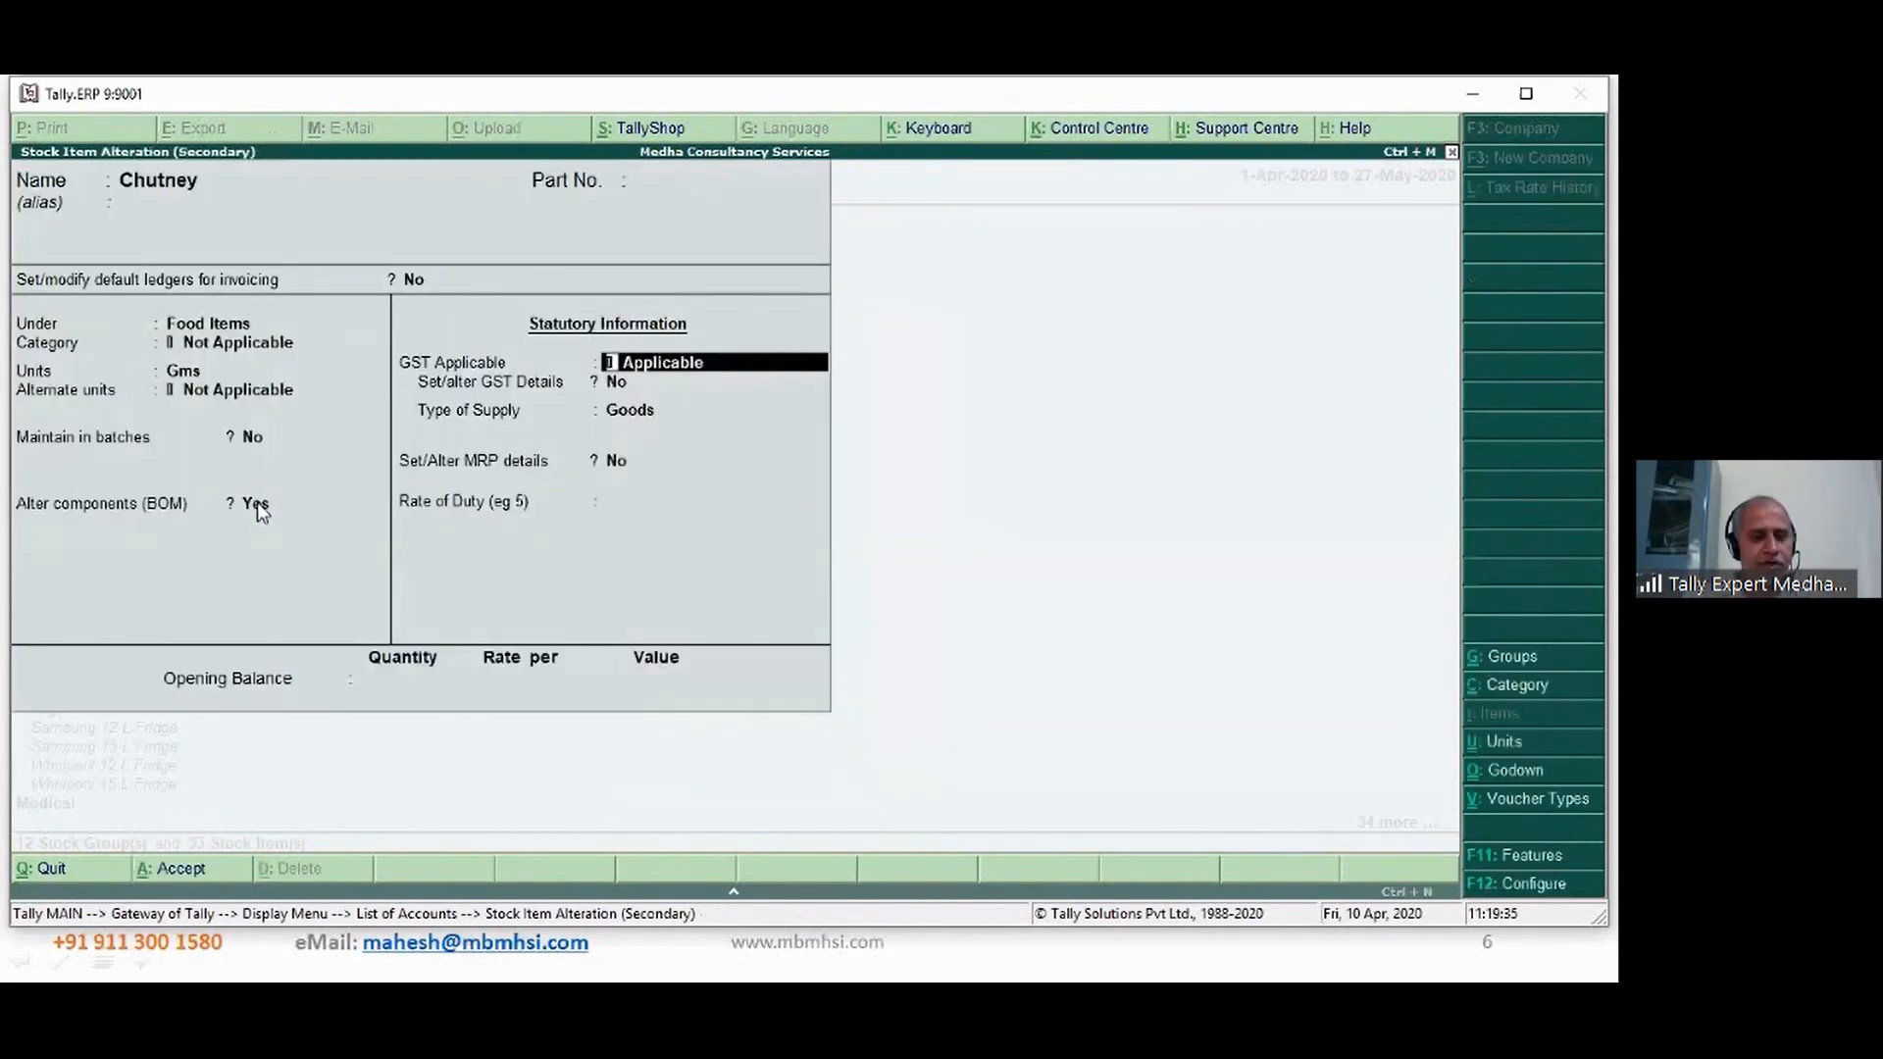
- Save the Chutney stock item alteration and return to the Gateway of Tally
{"action": "key", "text": "ctrl+a"}
{"action": "key", "text": "Escape"}
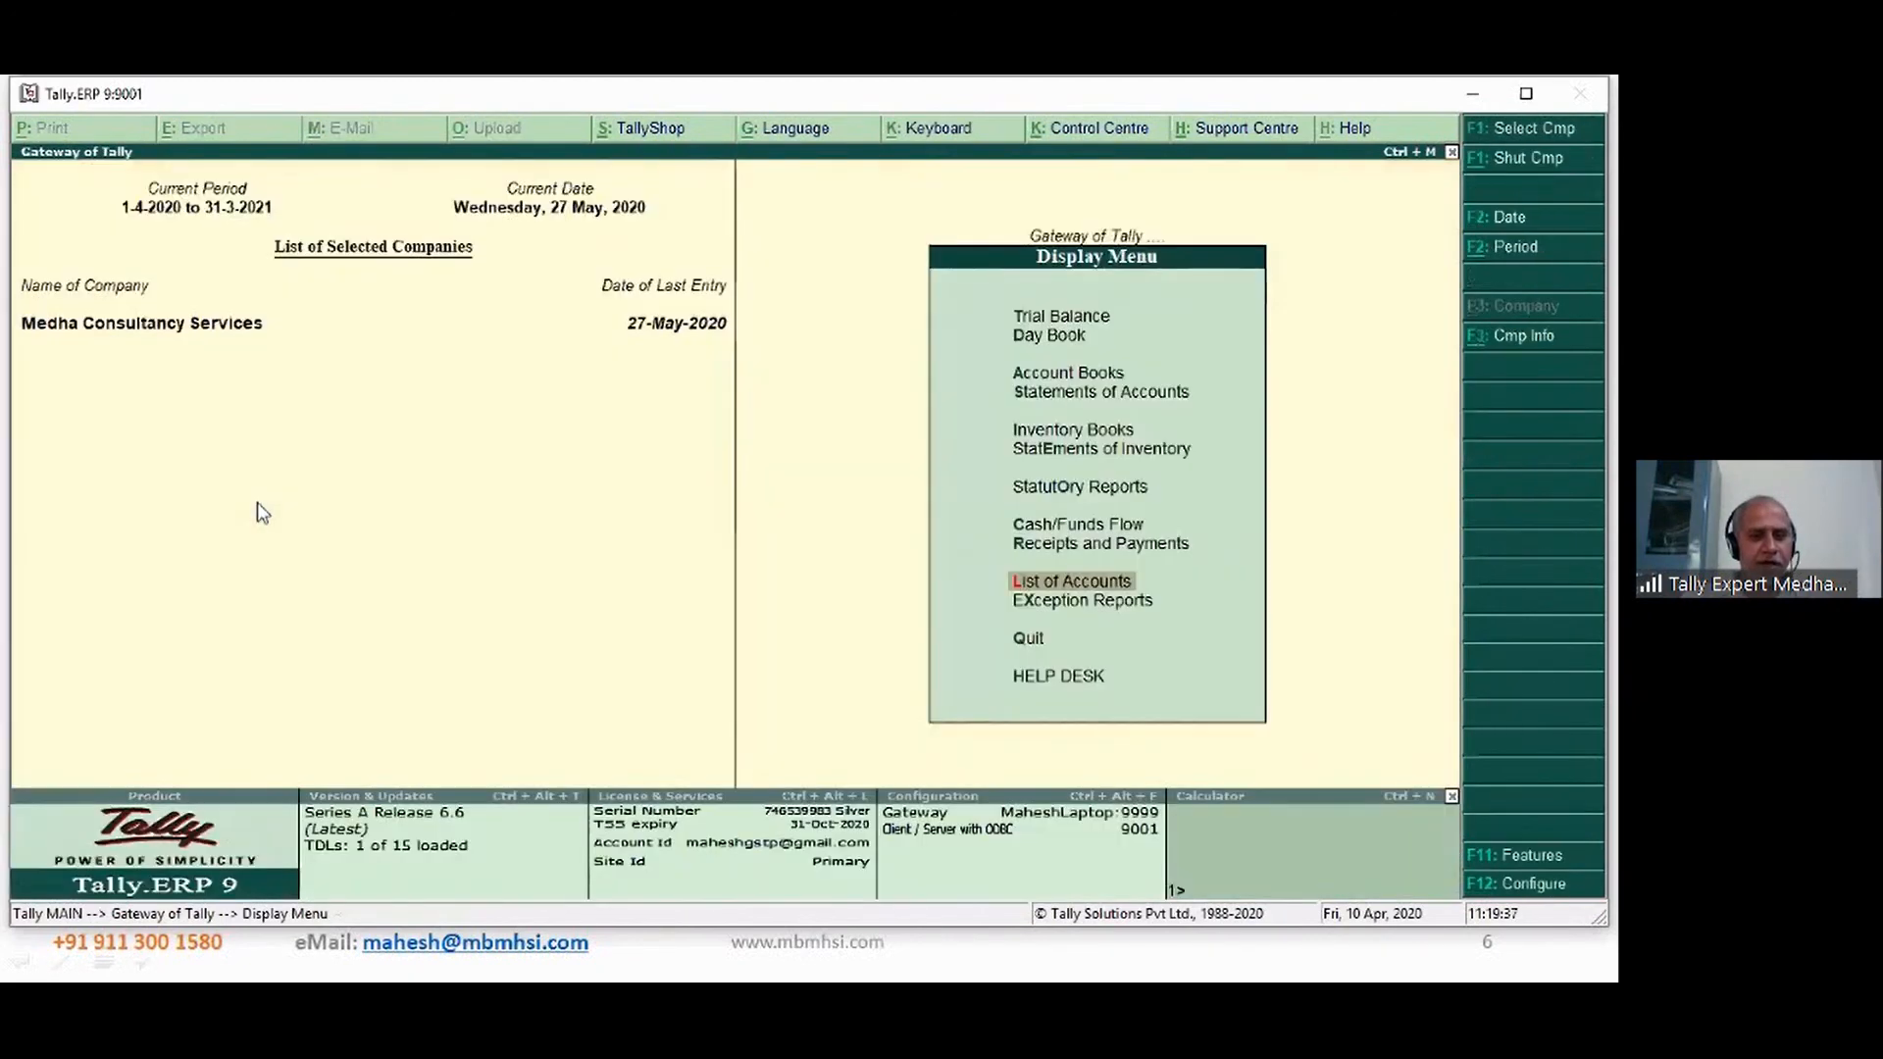
{"action": "key", "text": "Escape"}
- Open the Stock Summary and expand the Food Items group into its individual items
{"action": "key", "text": "s"}
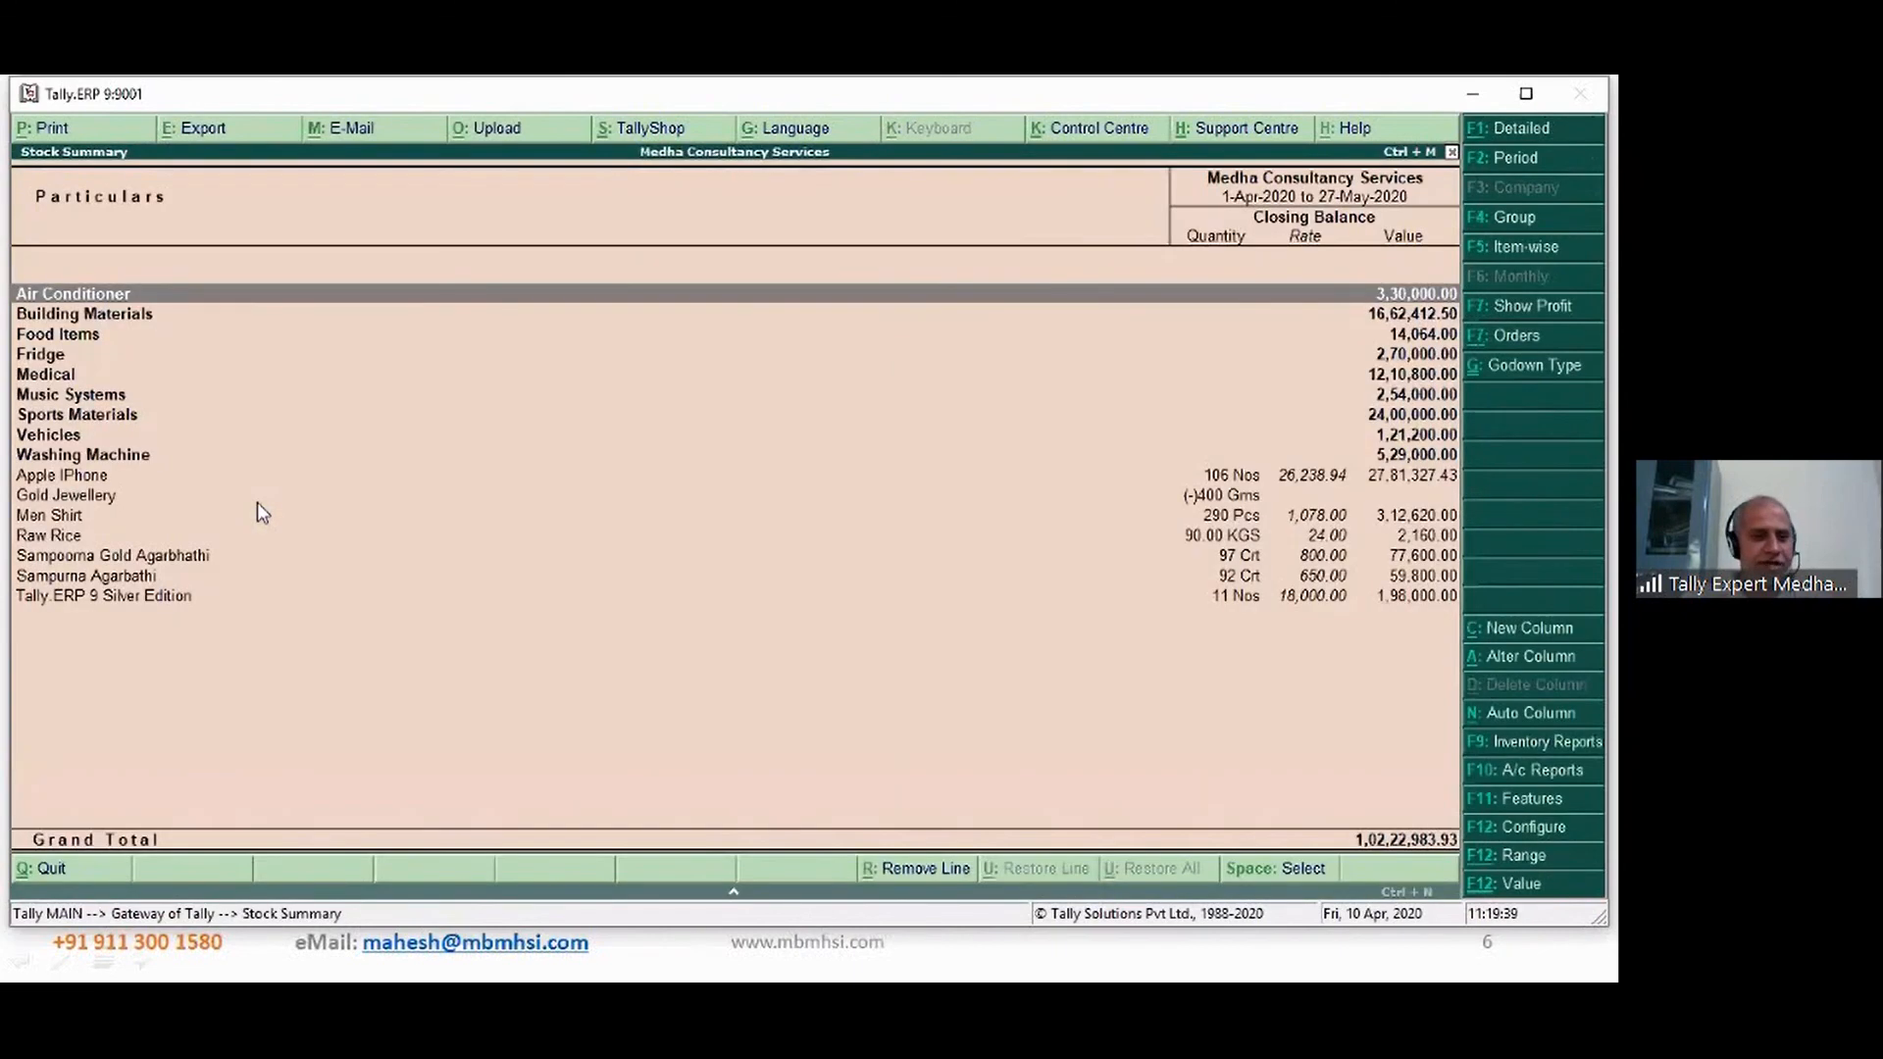
{"action": "key", "text": "Down"}
{"action": "key", "text": "Down"}
{"action": "key", "text": "shift+Return"}
{"action": "key", "text": "Down"}
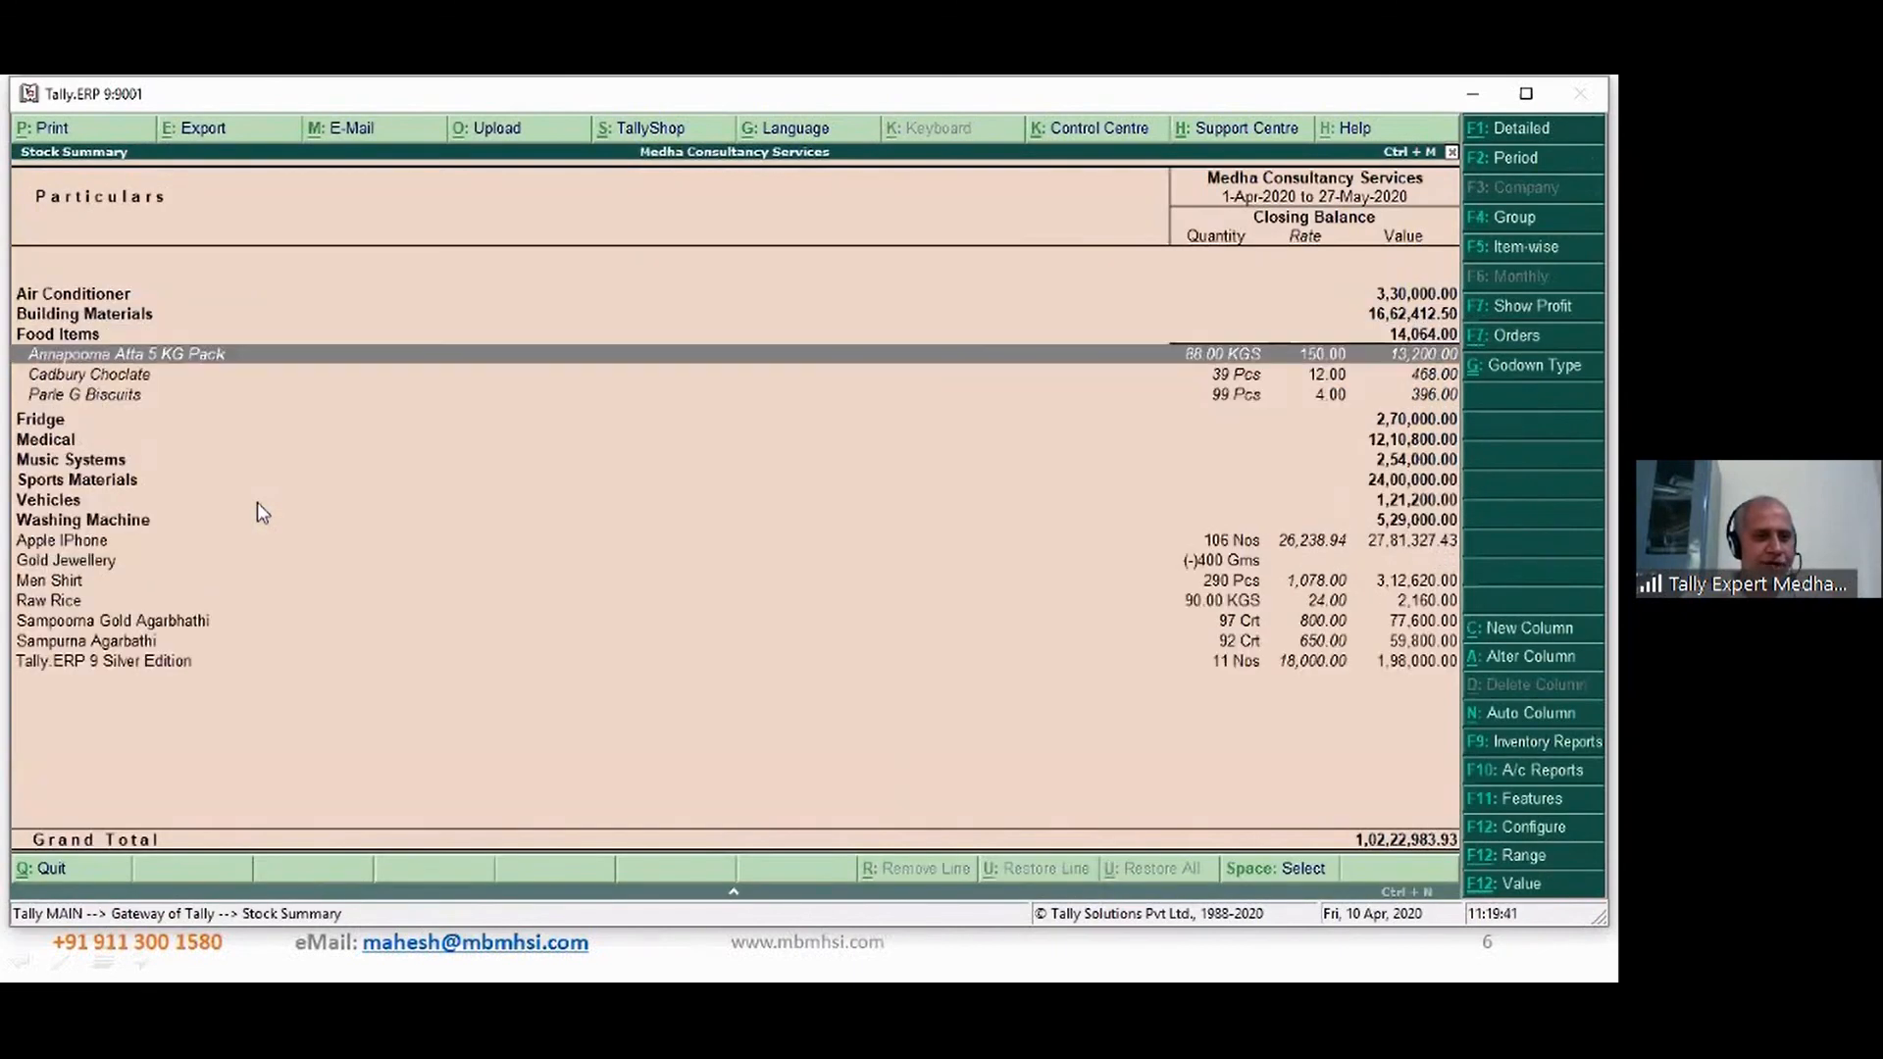
- Examine which food items have a closing balance in the expanded Food Items group, and close the Stock Summary
{"action": "key", "text": "Down"}
{"action": "key", "text": "Down"}
{"action": "key", "text": "Up"}
{"action": "key", "text": "Up"}
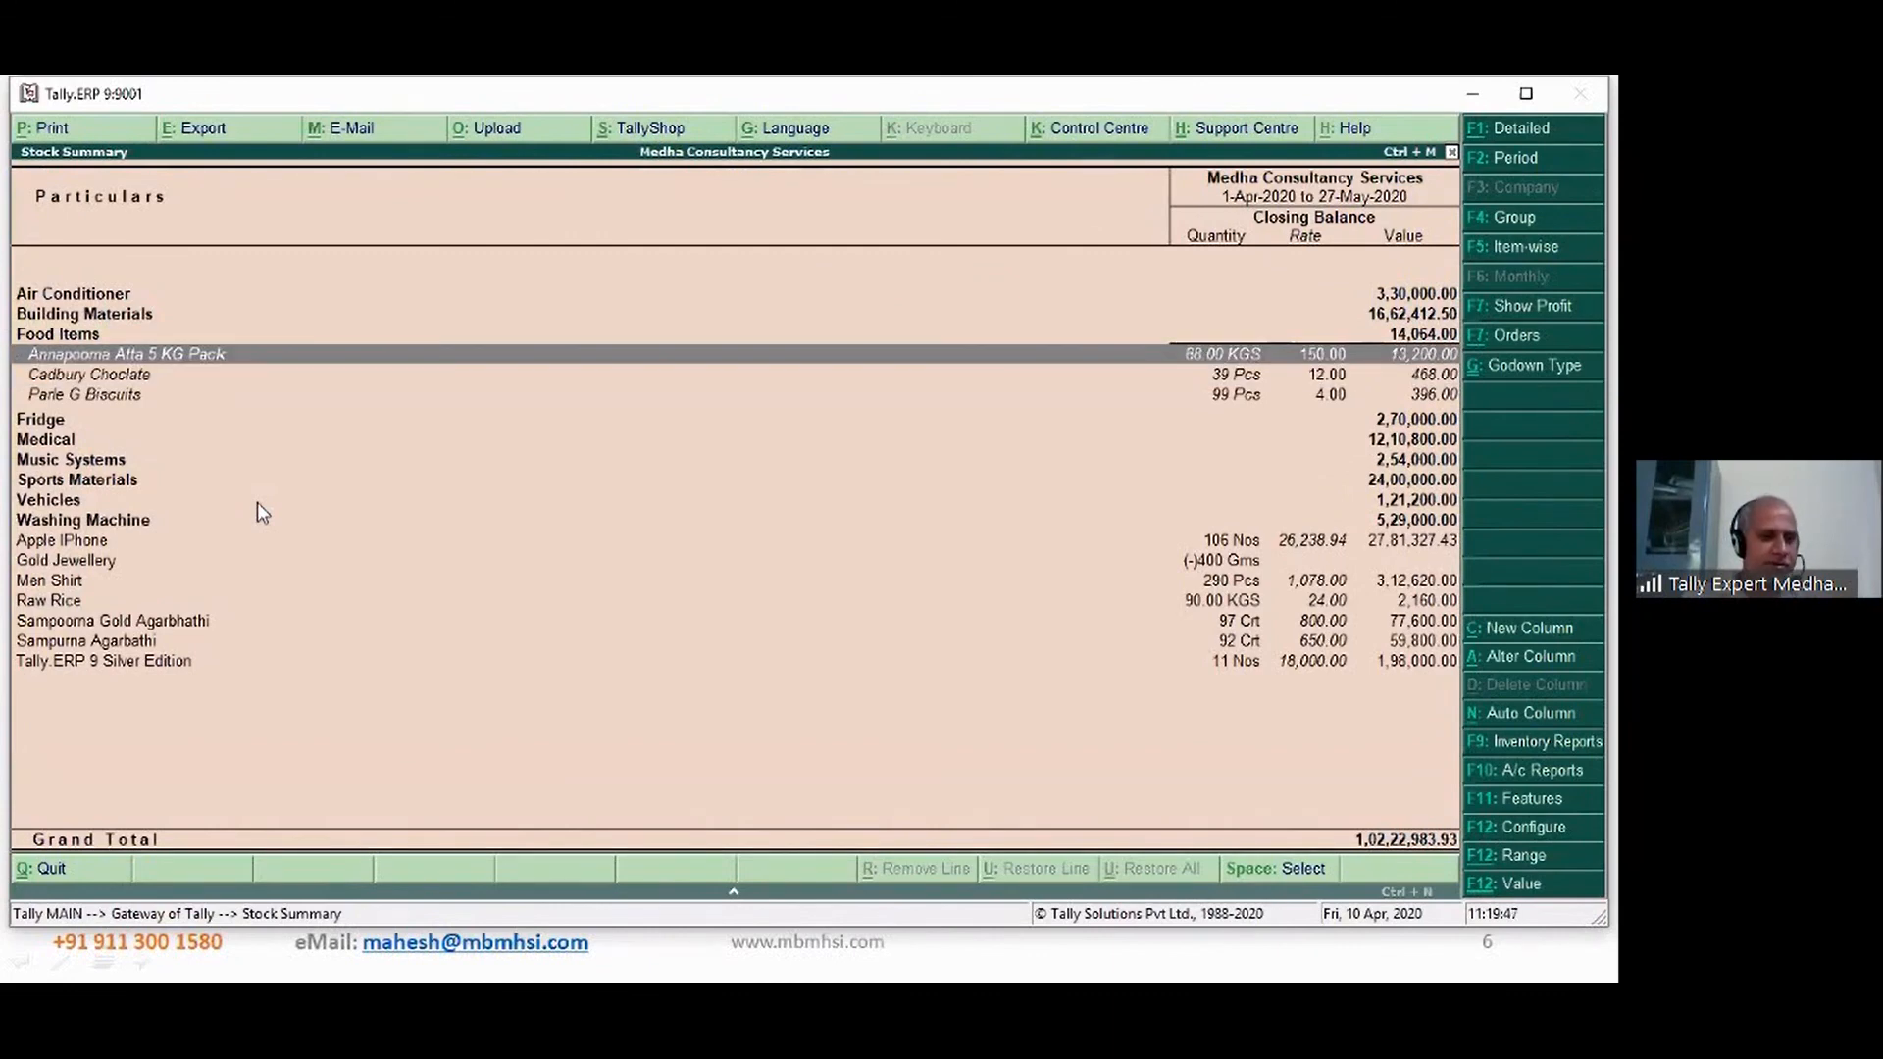
{"action": "key", "text": "Up"}
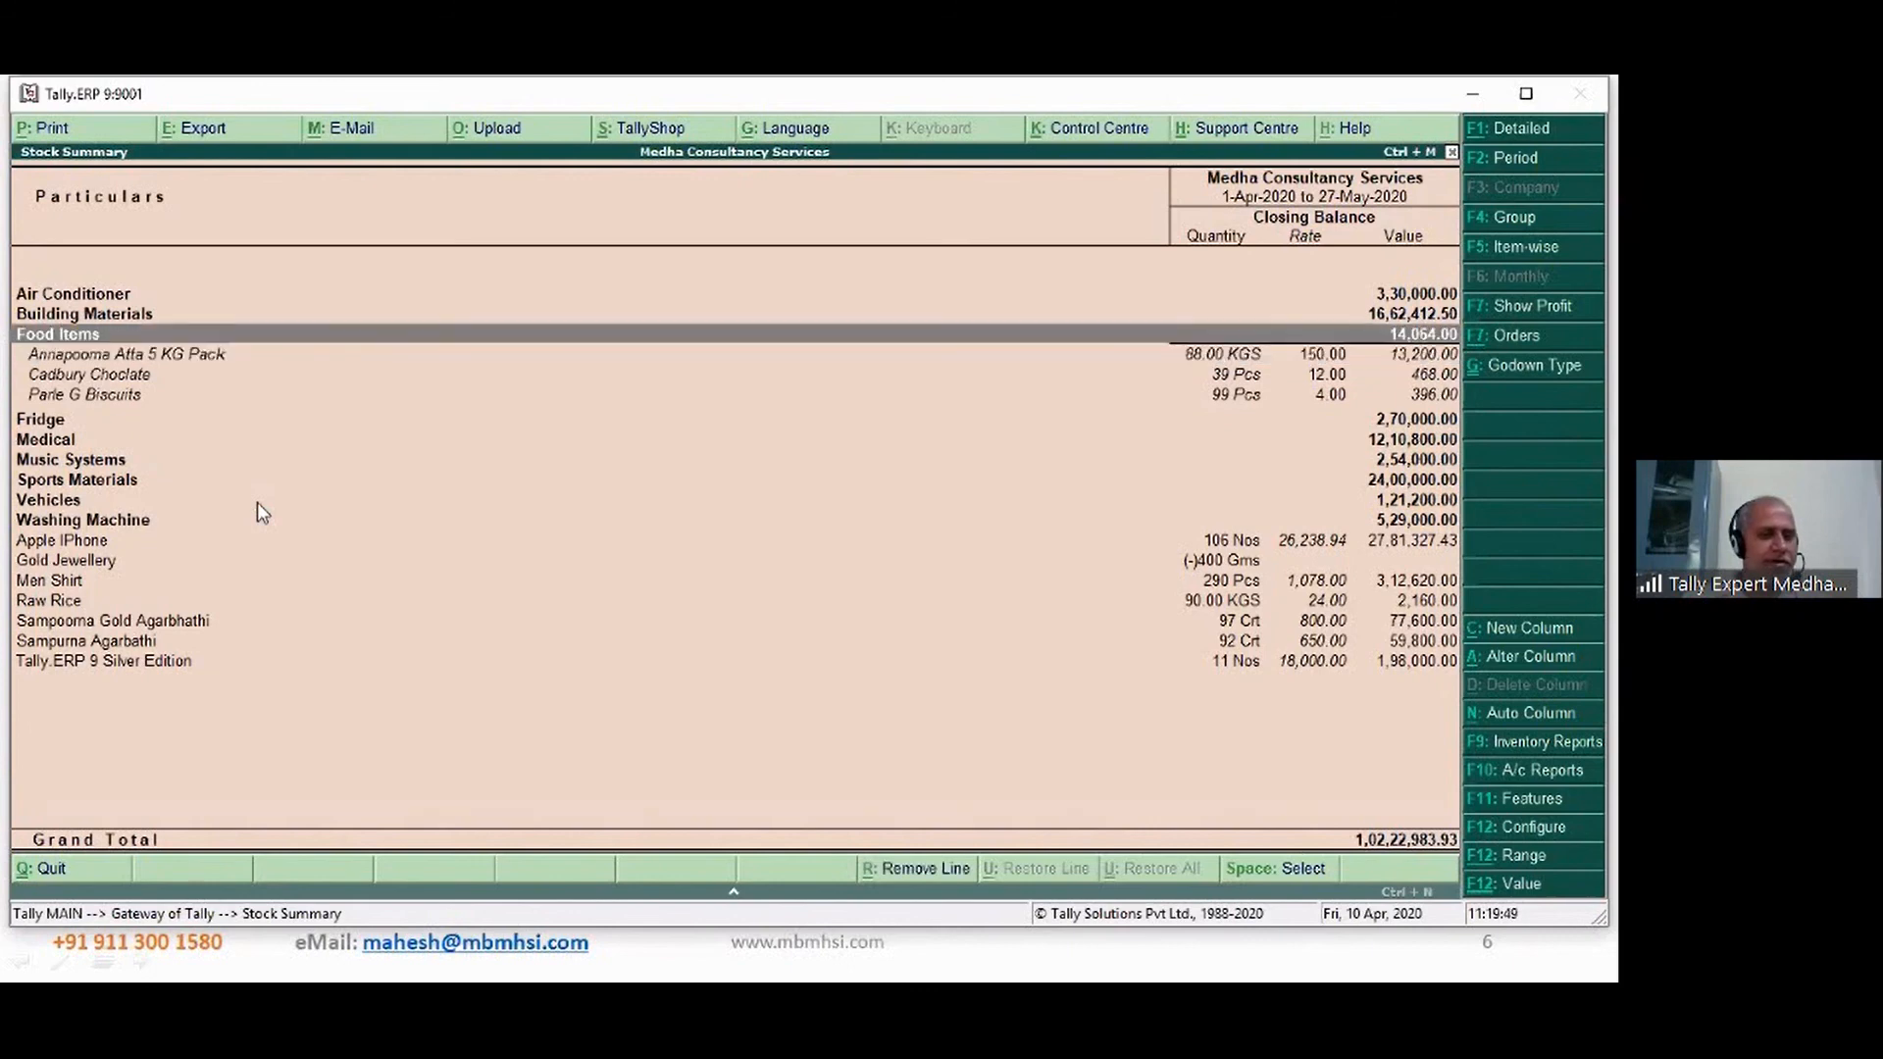
{"action": "key", "text": "Down"}
{"action": "key", "text": "Down"}
{"action": "key", "text": "Up"}
{"action": "key", "text": "Up"}
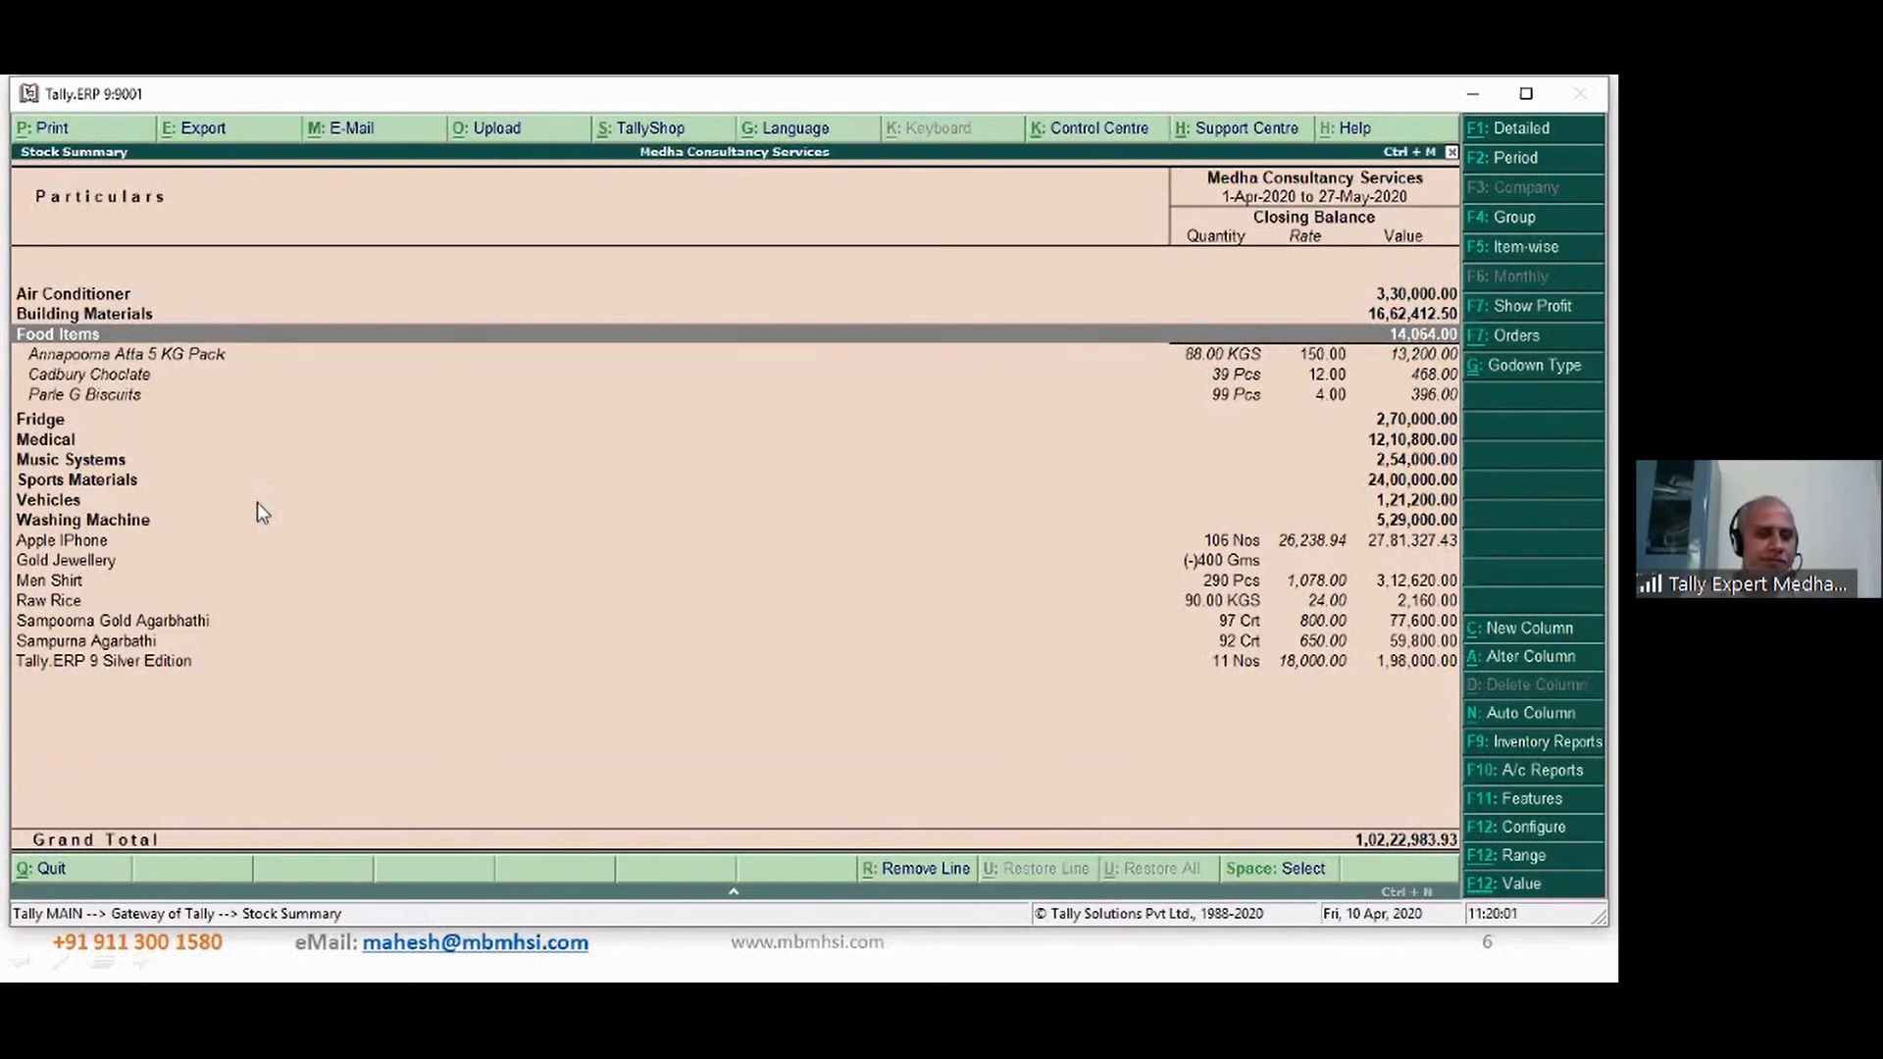
{"action": "key", "text": "Escape"}
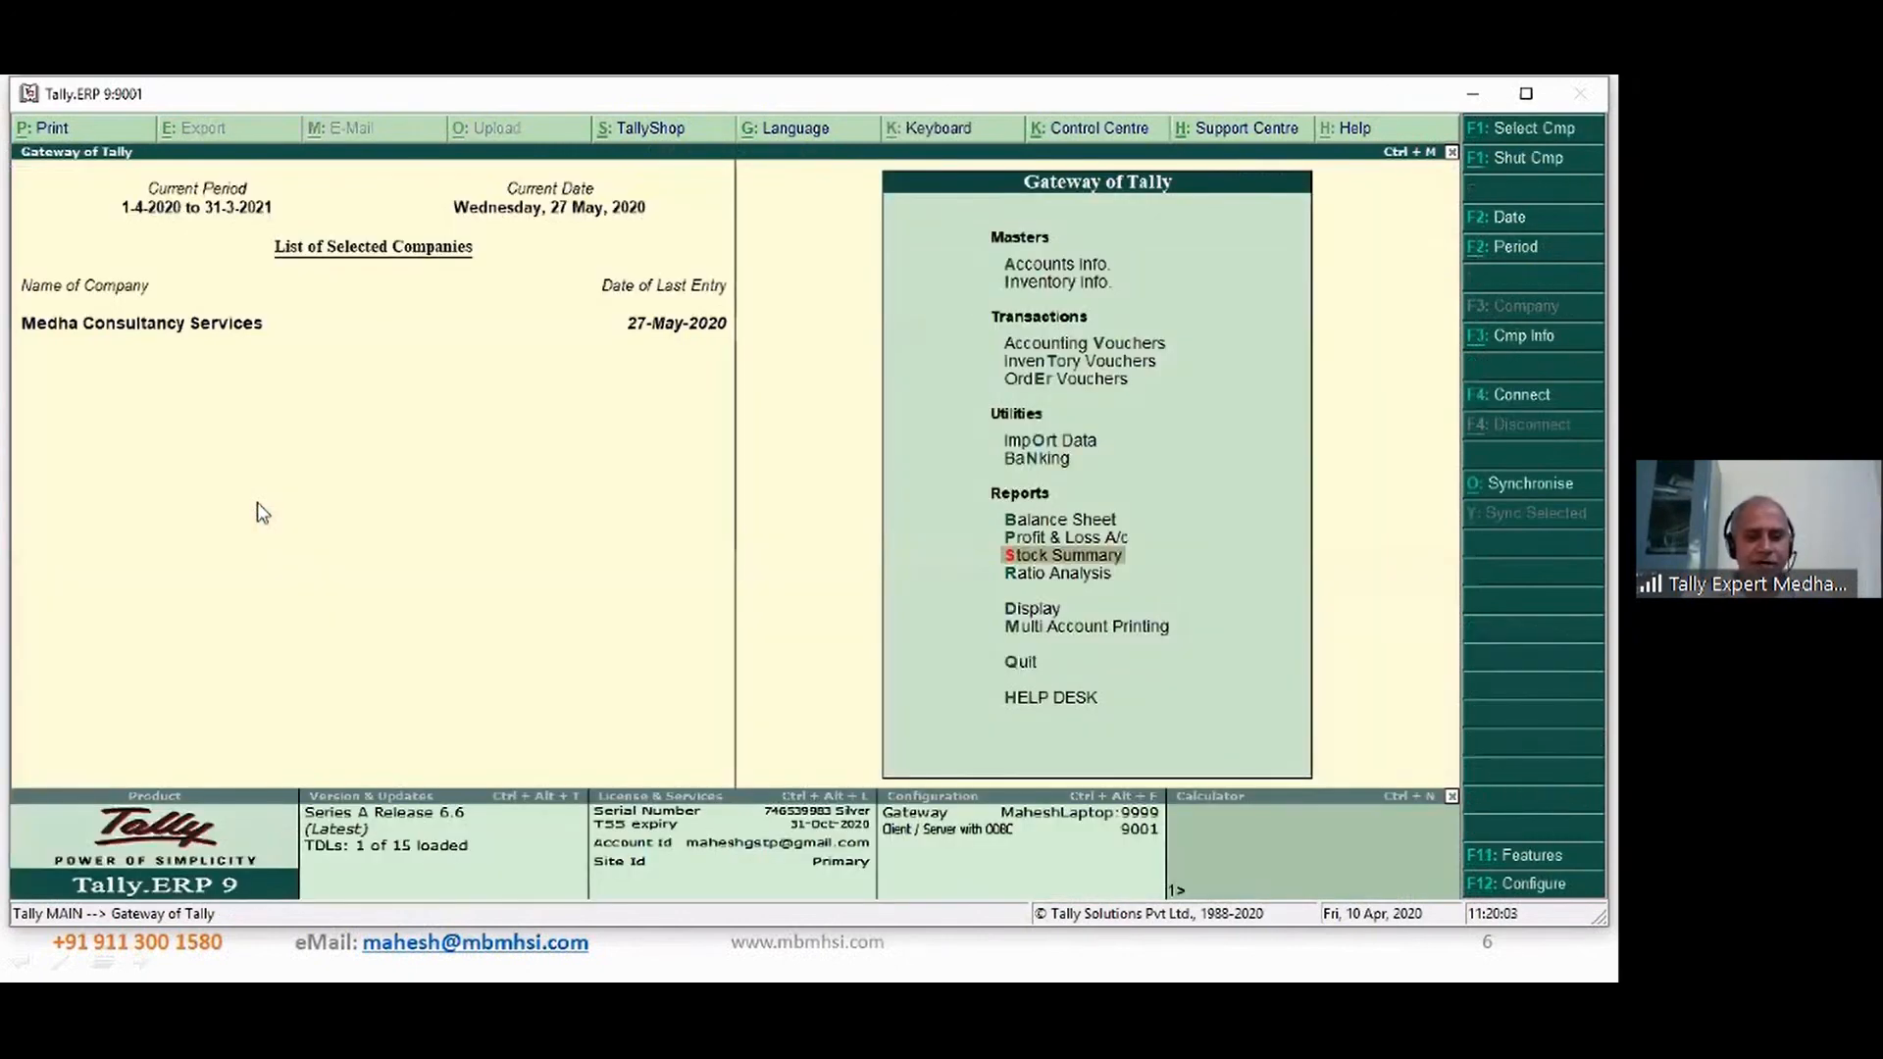
- Display the list of accounts by stock items and open Chillies under Food Items for alteration
{"action": "key", "text": "d"}
{"action": "key", "text": "l"}
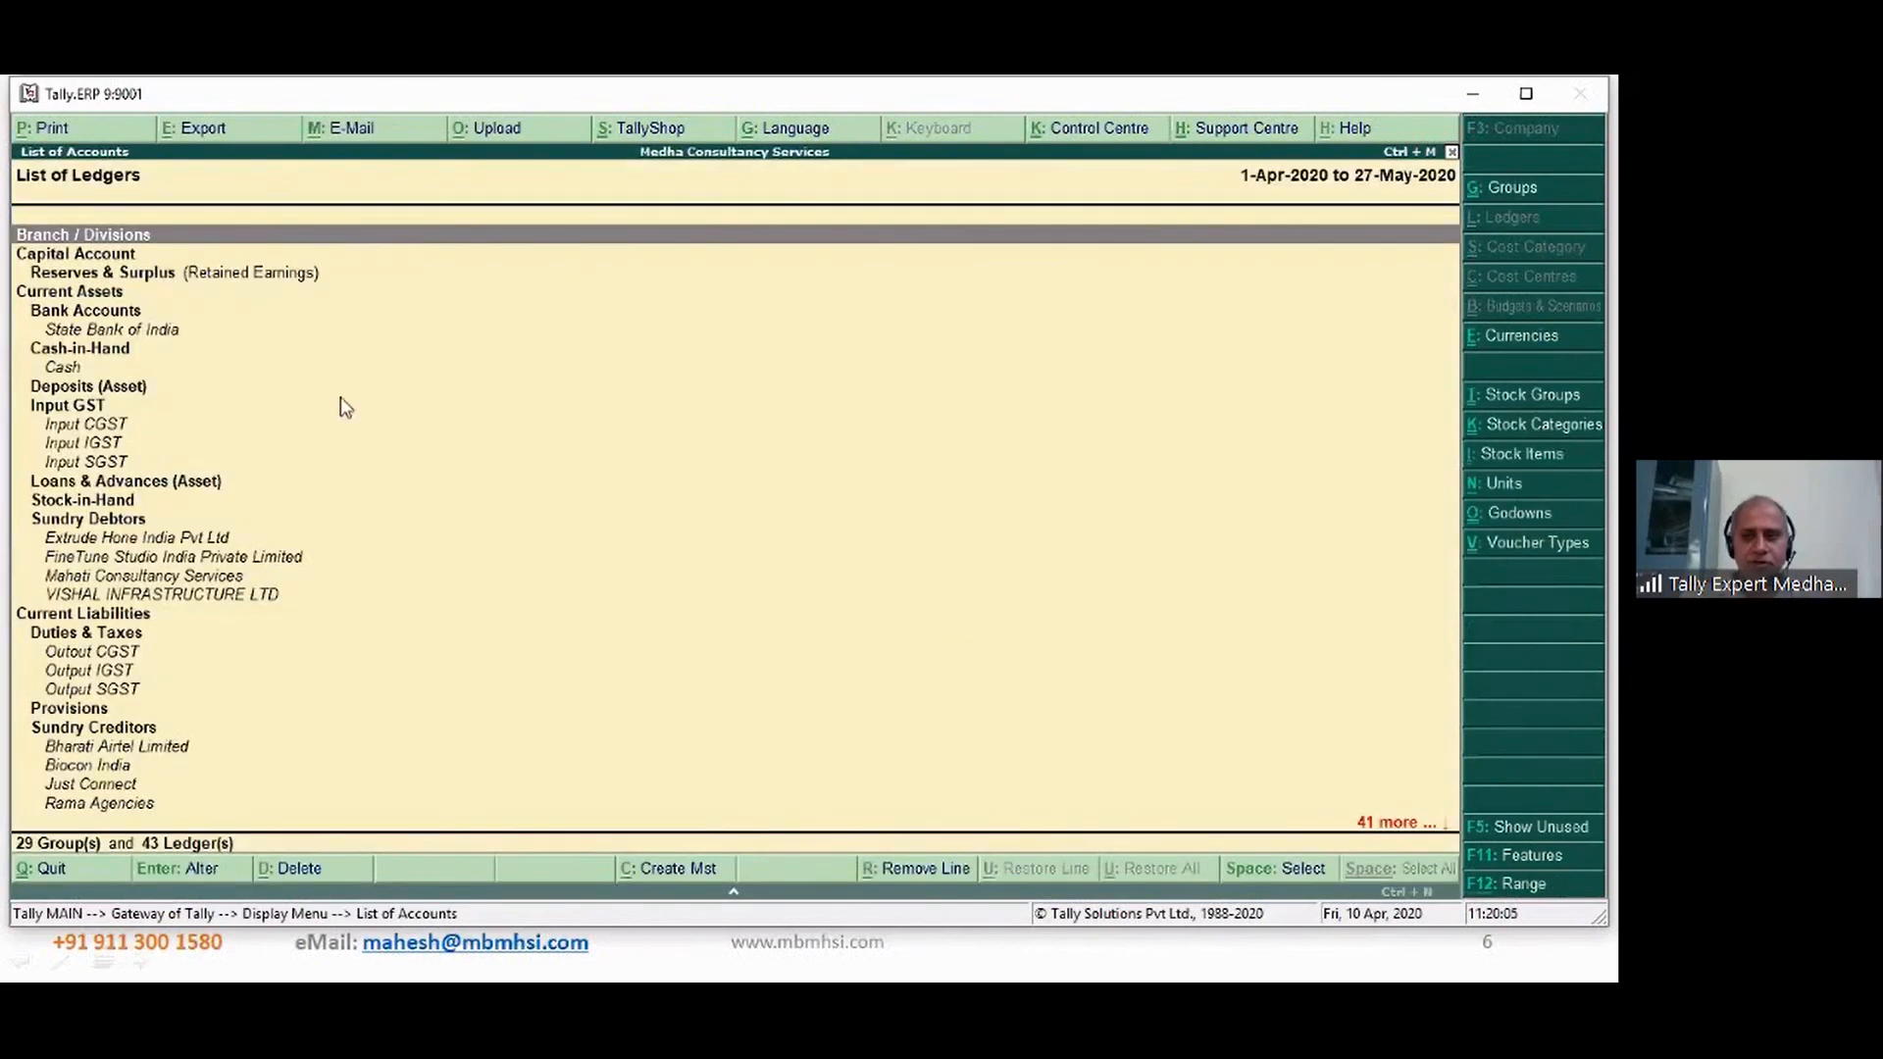
{"action": "left_click", "coordinate": [1524, 466]}
{"action": "left_click", "coordinate": [80, 522]}
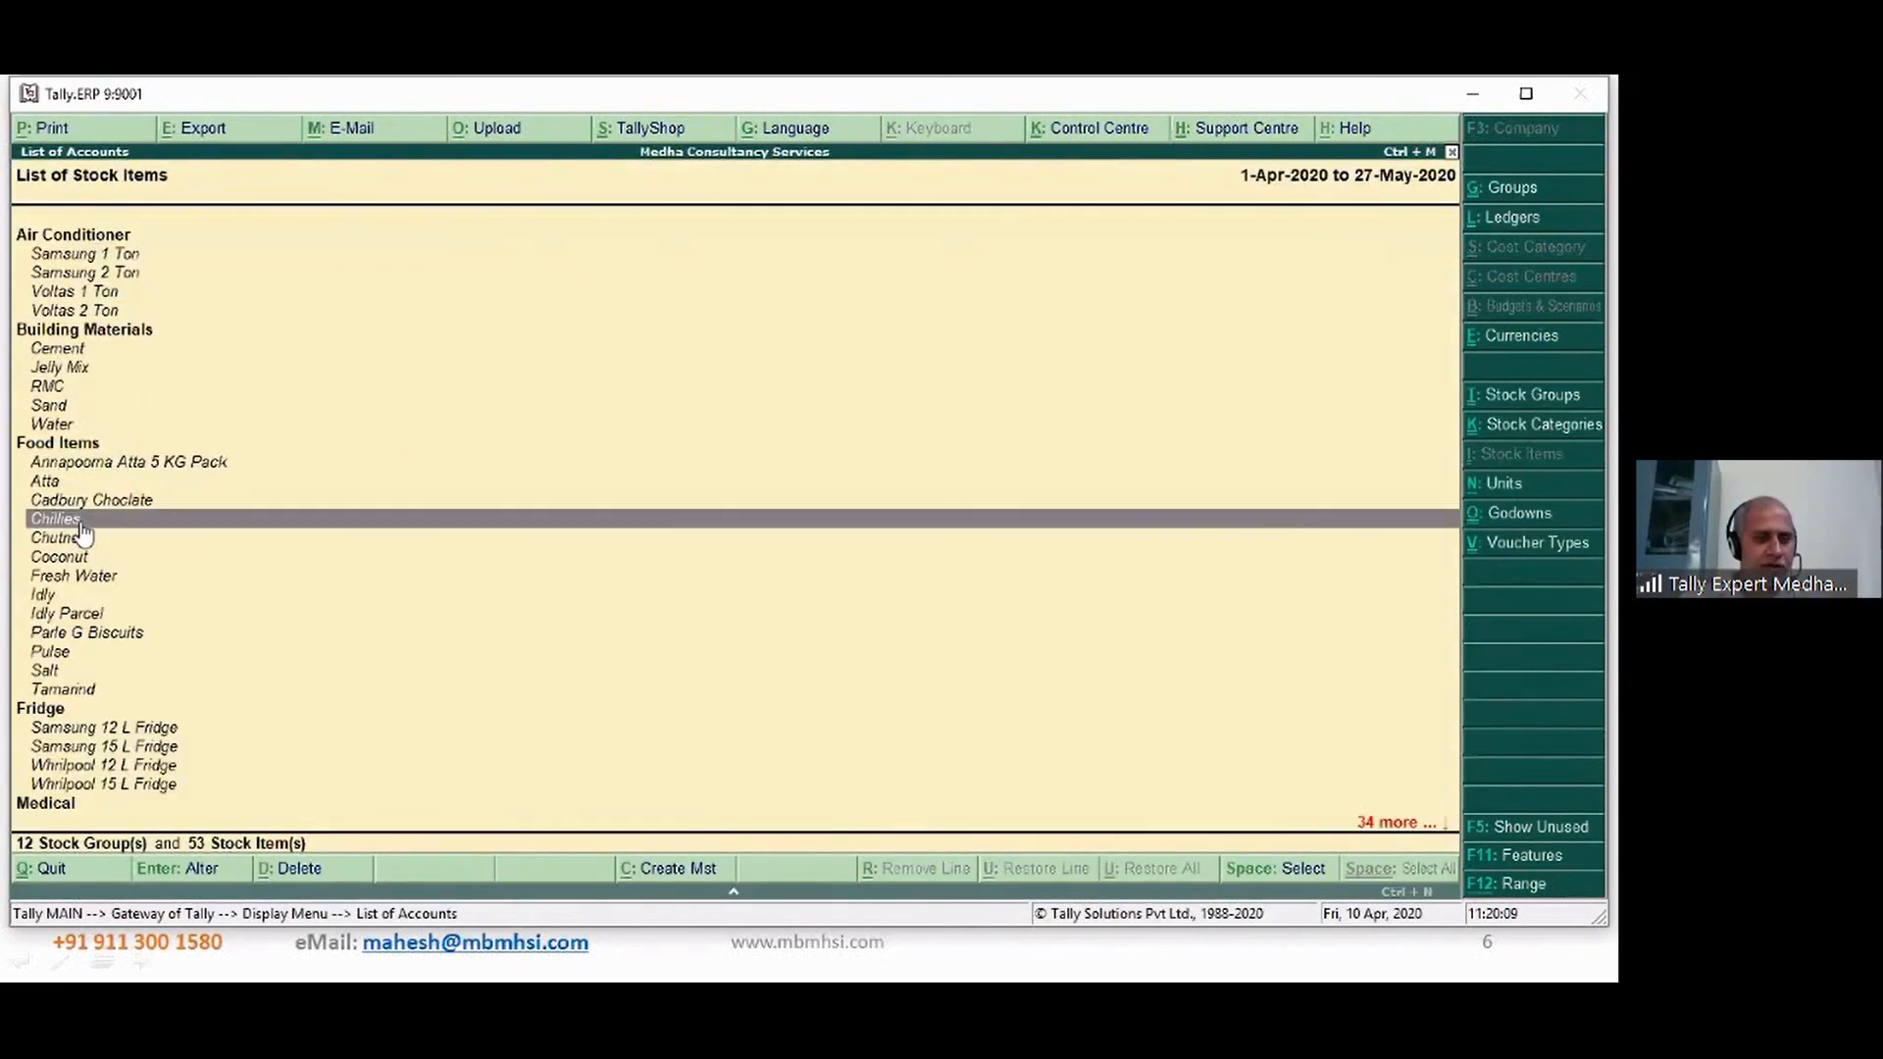
{"action": "left_click", "coordinate": [81, 522]}
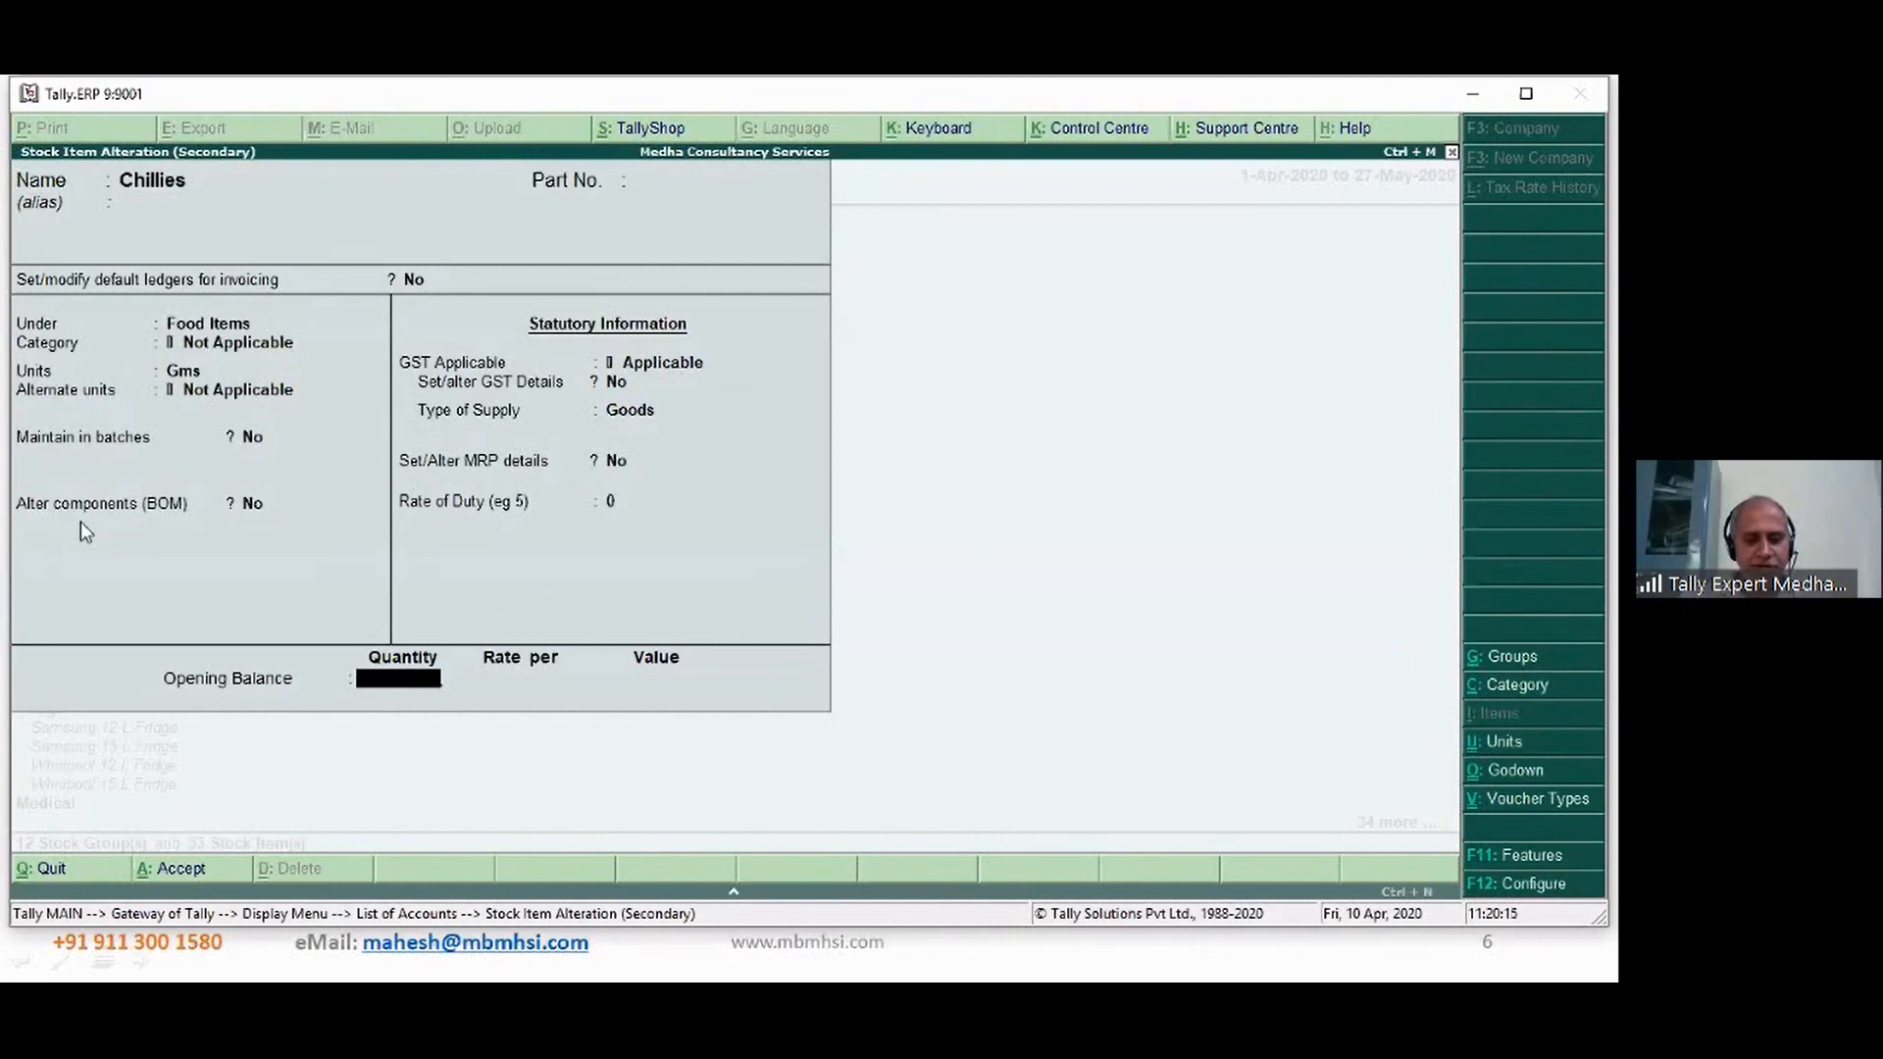
- Enter an opening balance of 20,000 Gms for Chillies, allocated to Main Location at a rate of 25 per gram
{"action": "type", "text": "20000"}
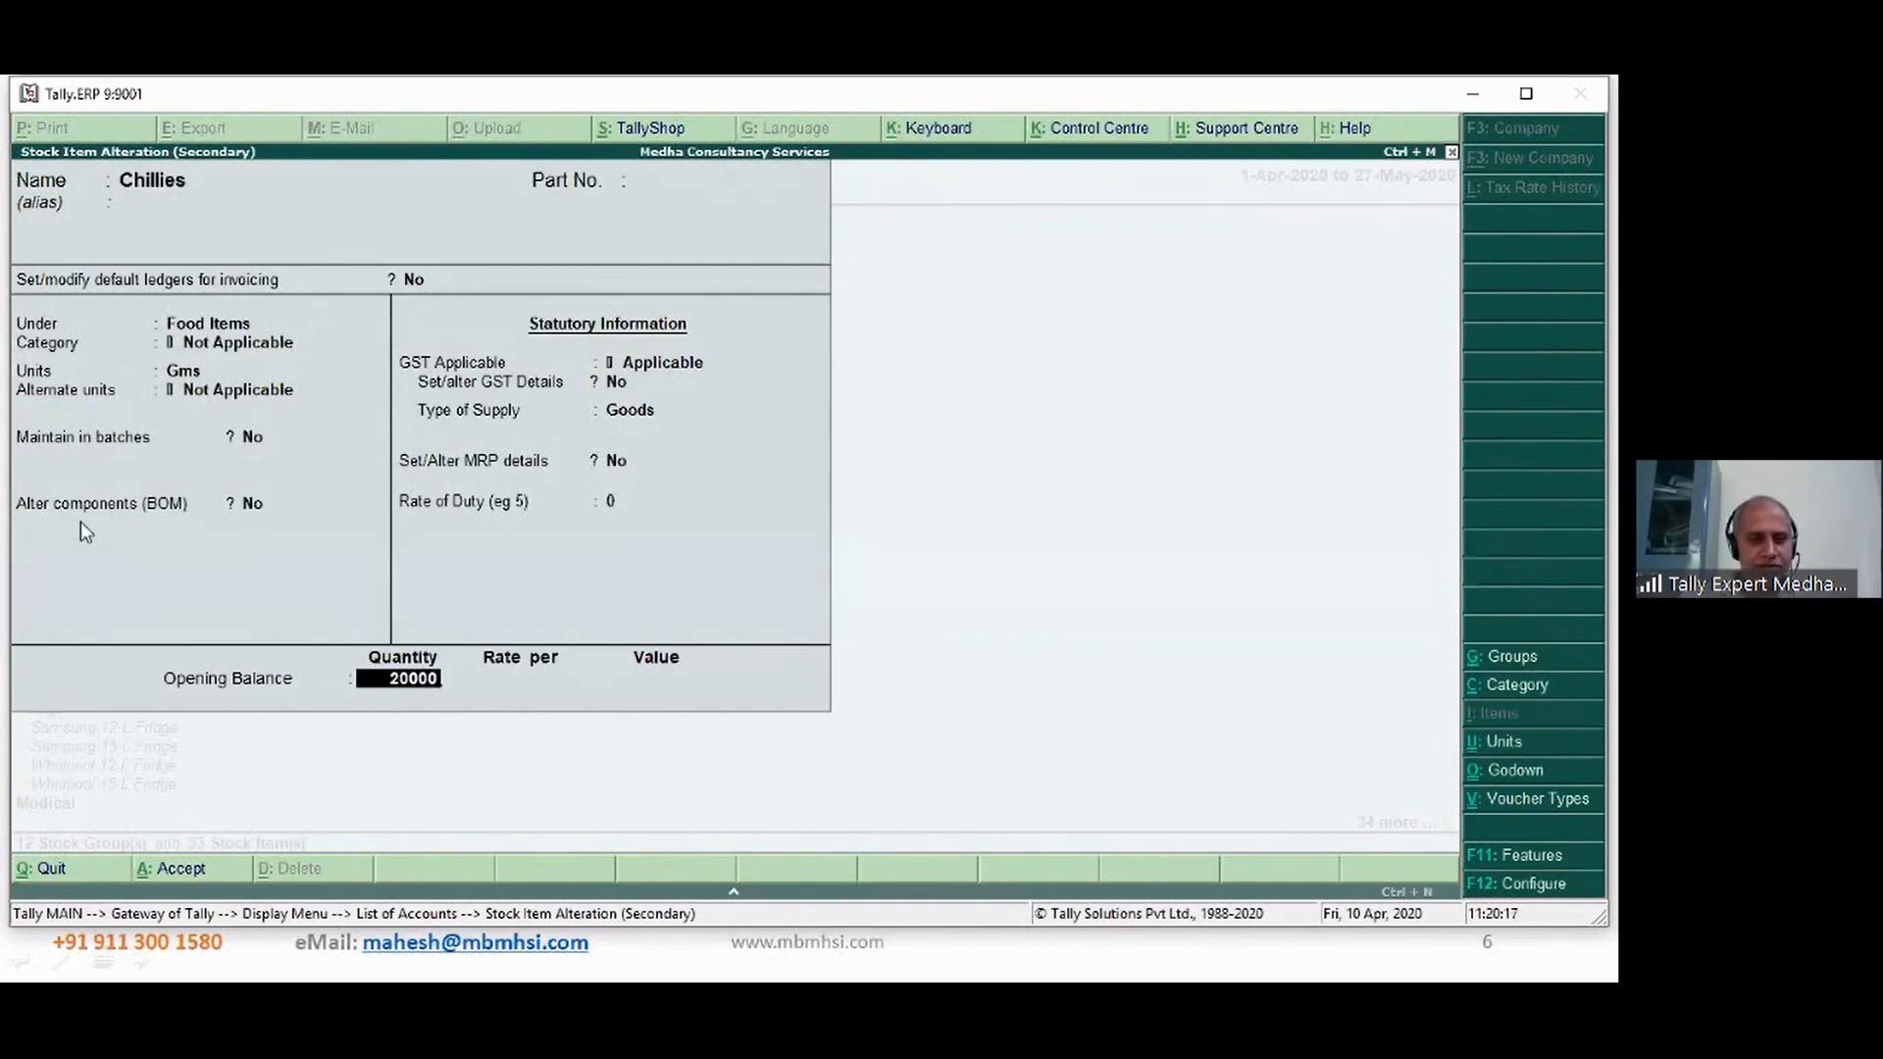
{"action": "key", "text": "Return"}
{"action": "type", "text": "Ma"}
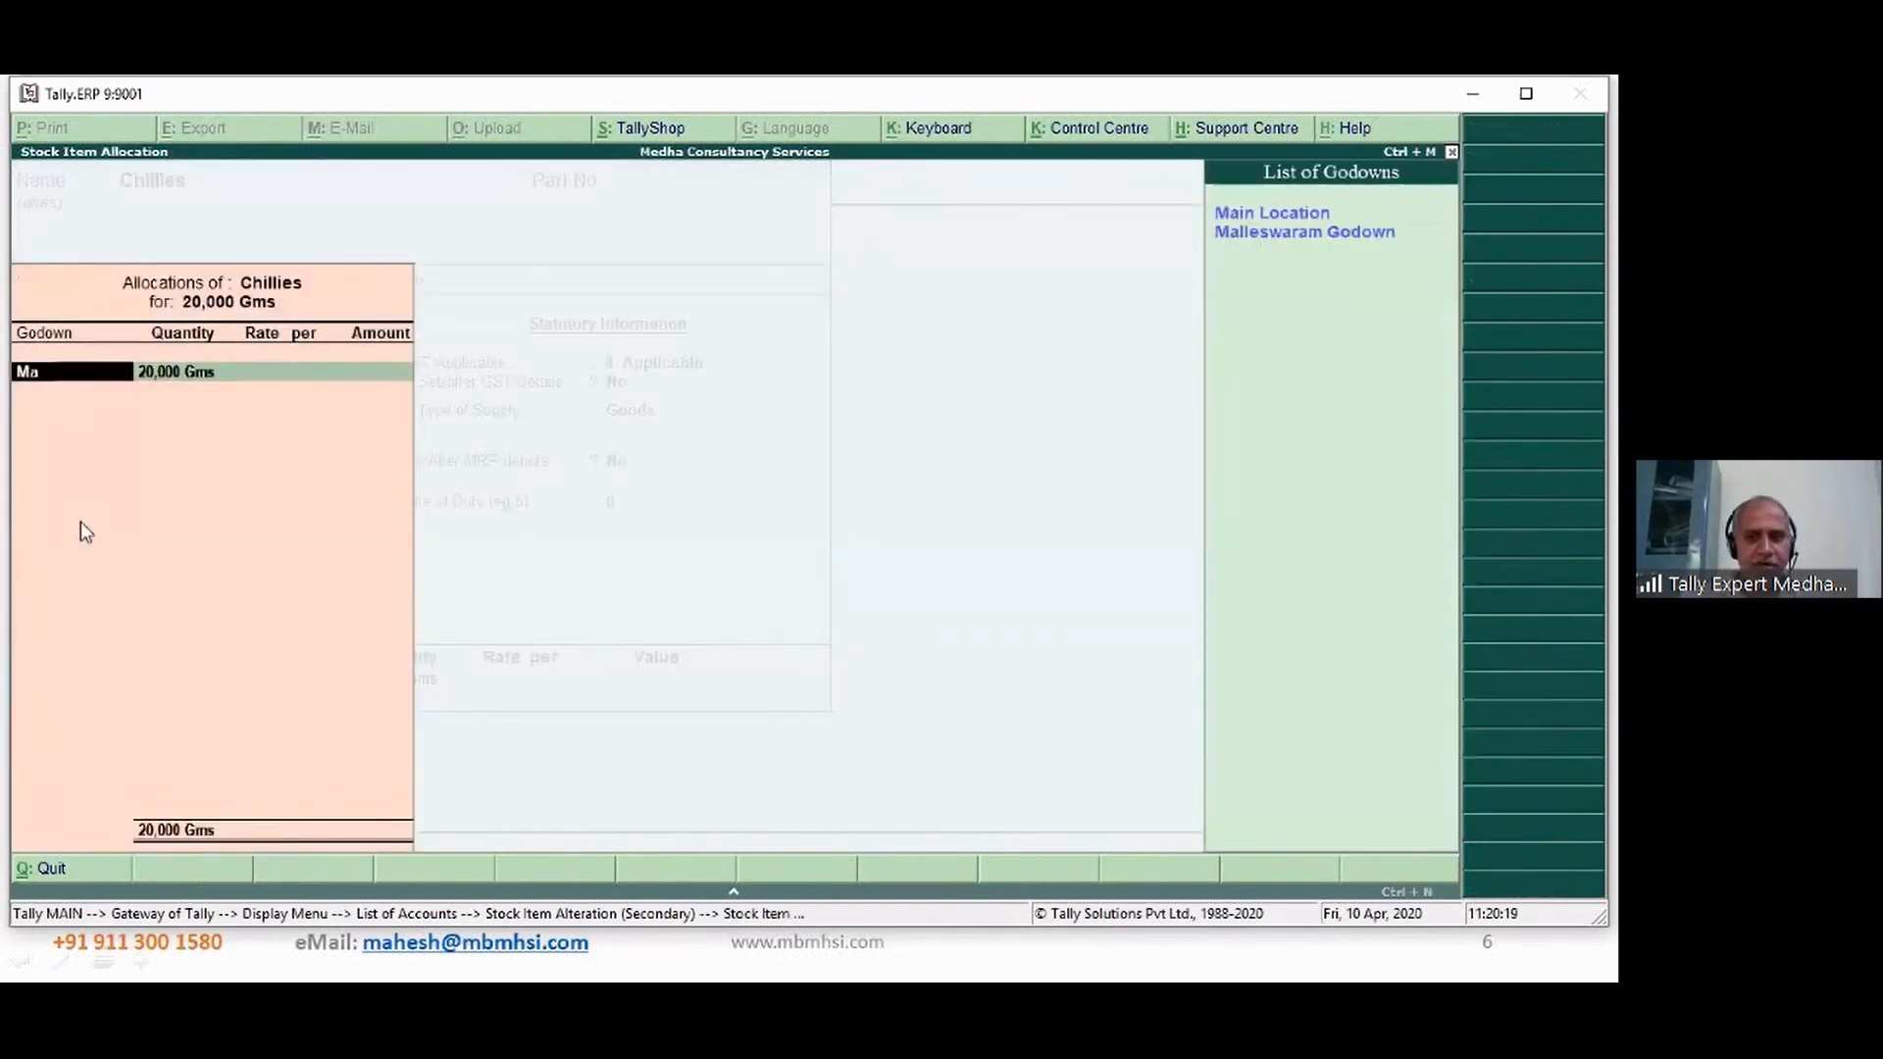
{"action": "key", "text": "Return"}
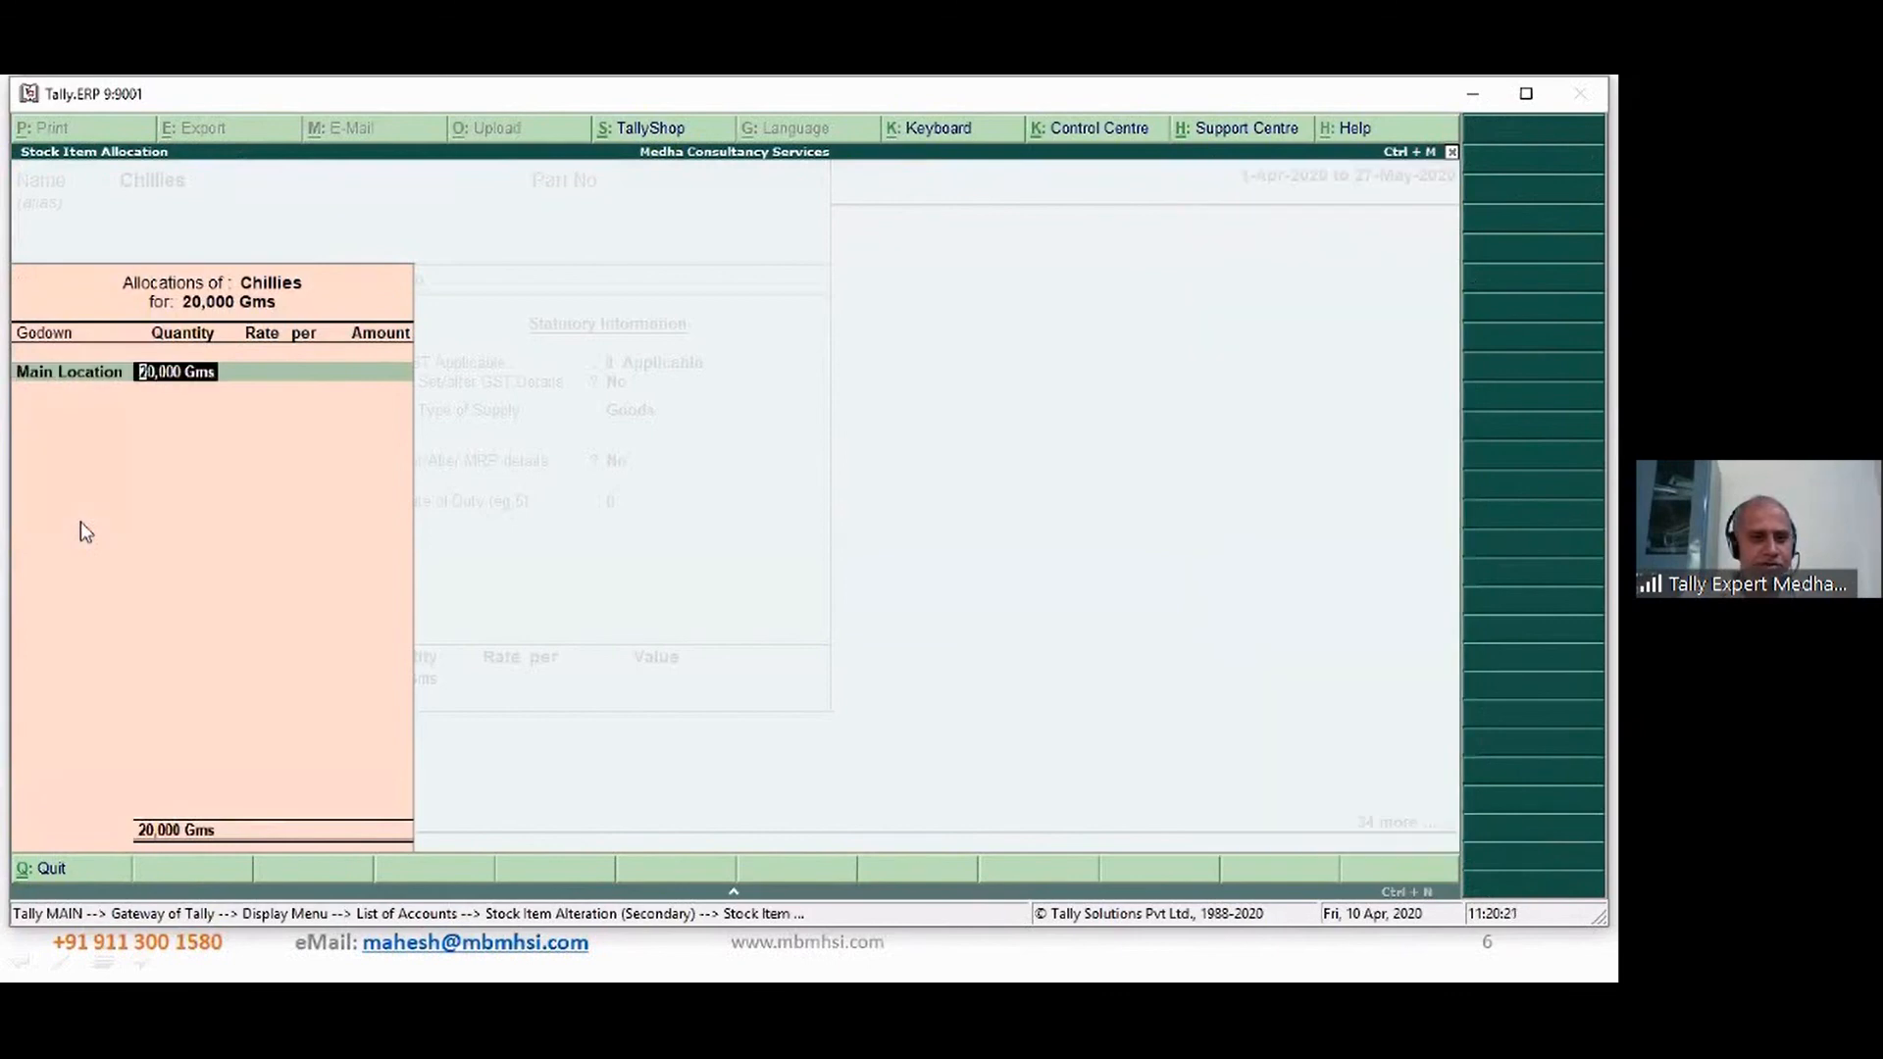
{"action": "key", "text": "Return"}
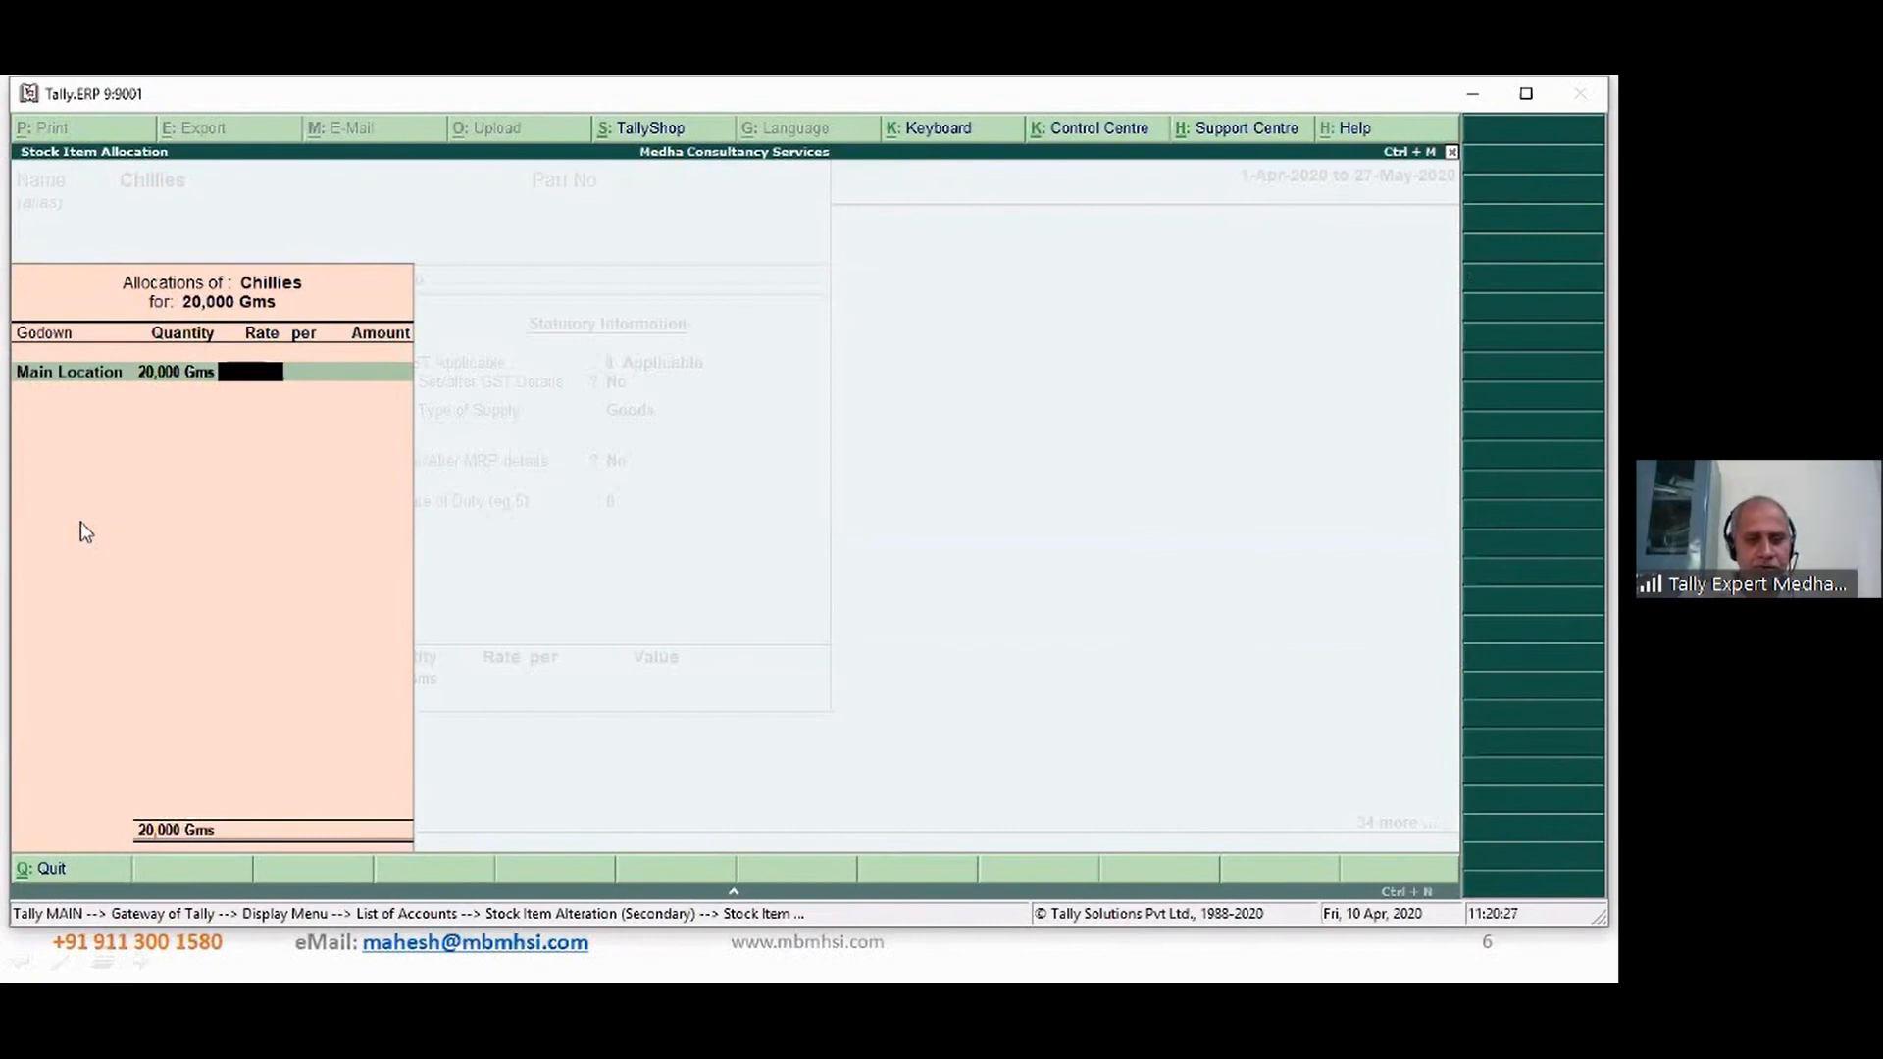
{"action": "type", "text": "25"}
{"action": "key", "text": "Return"}
{"action": "key", "text": "Return"}
{"action": "key", "text": "Return"}
{"action": "key", "text": "Escape"}
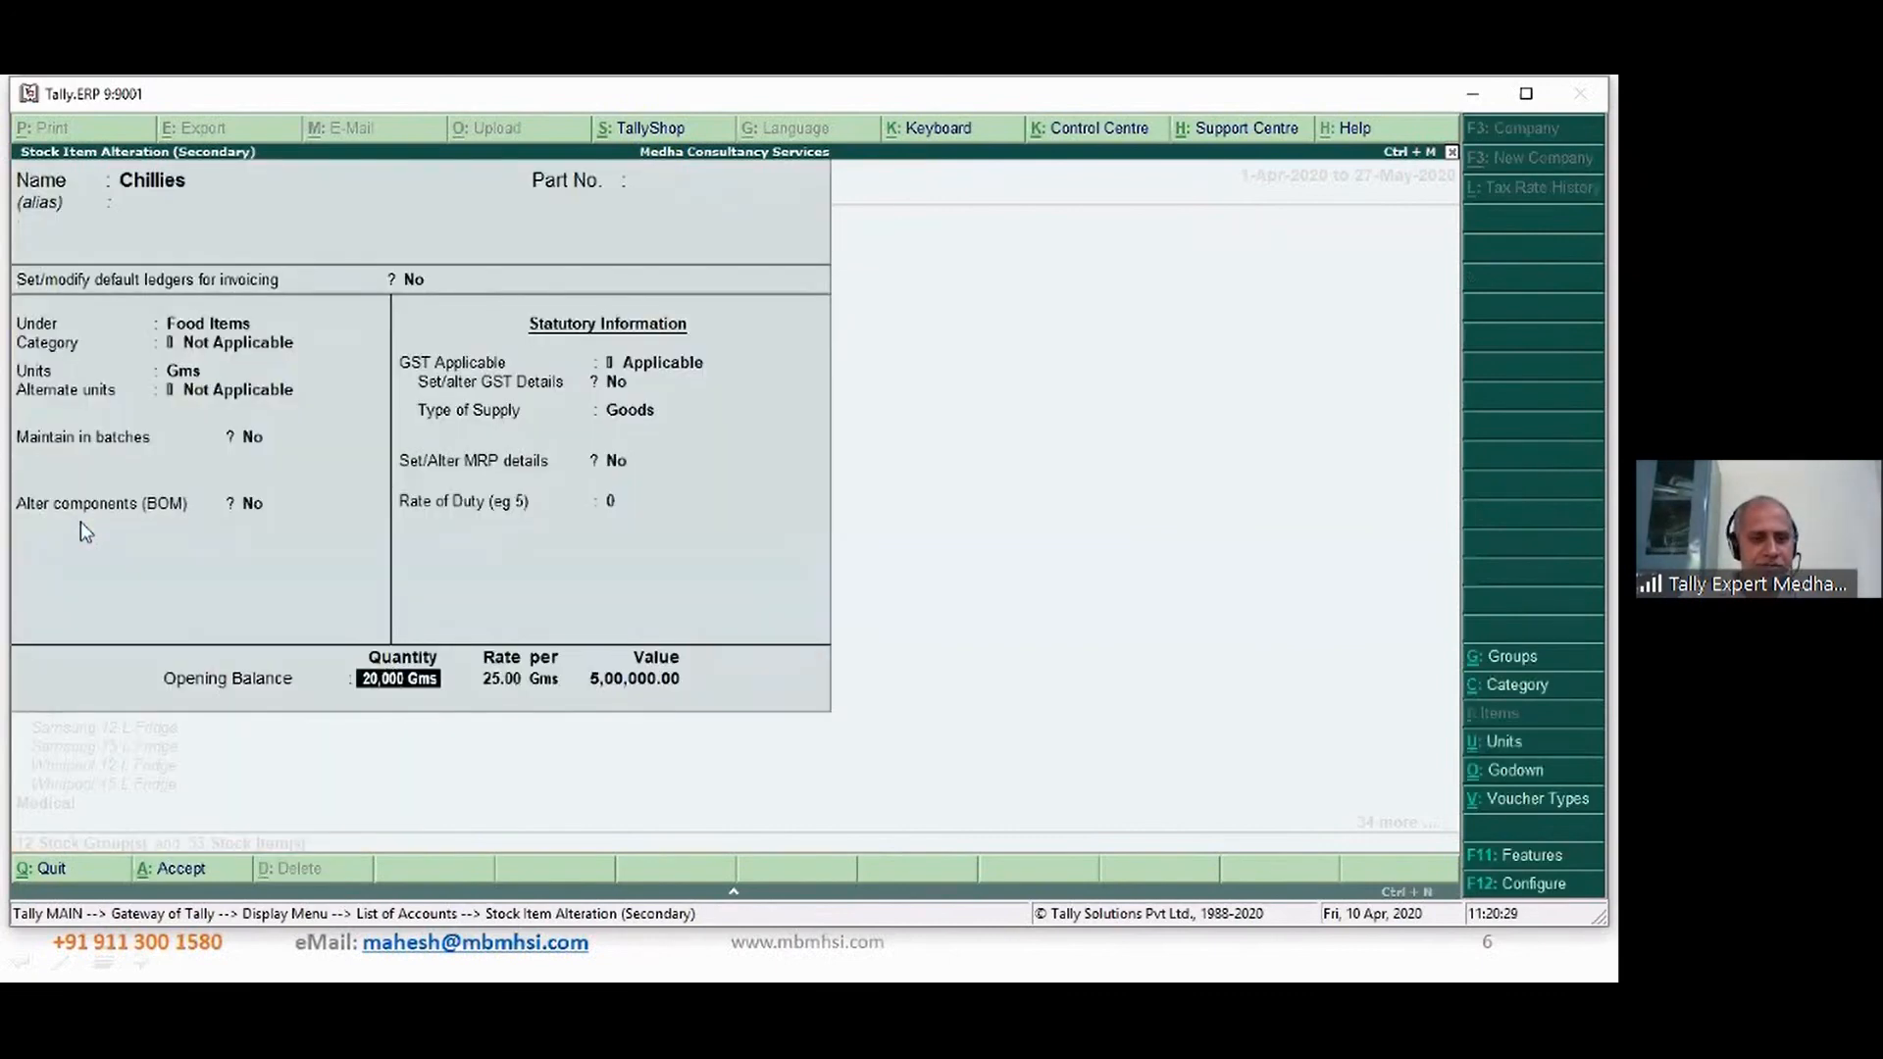
- Correct the Chillies opening balance rate to 0.25 per gram in the Main Location allocation and save the item
{"action": "key", "text": "Return"}
{"action": "key", "text": "Return"}
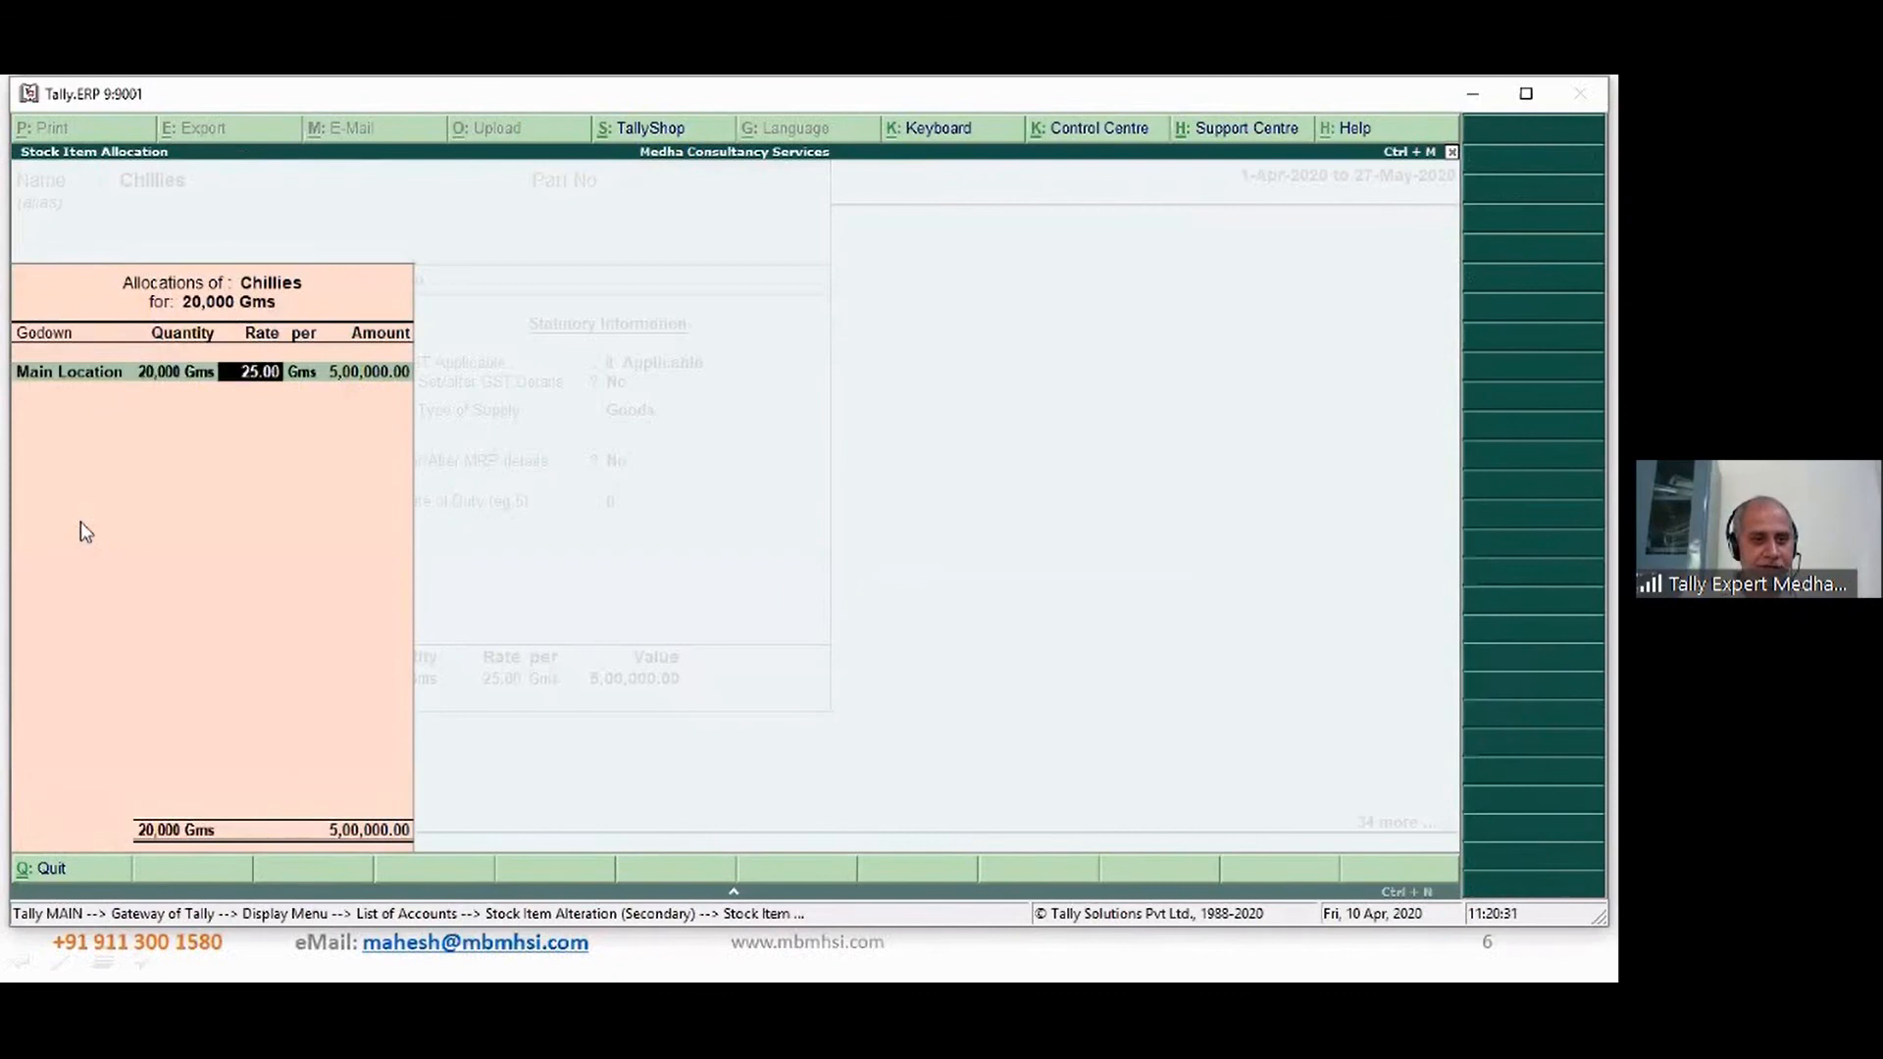
{"action": "key", "text": "BackSpace"}
{"action": "type", "text": "0.25"}
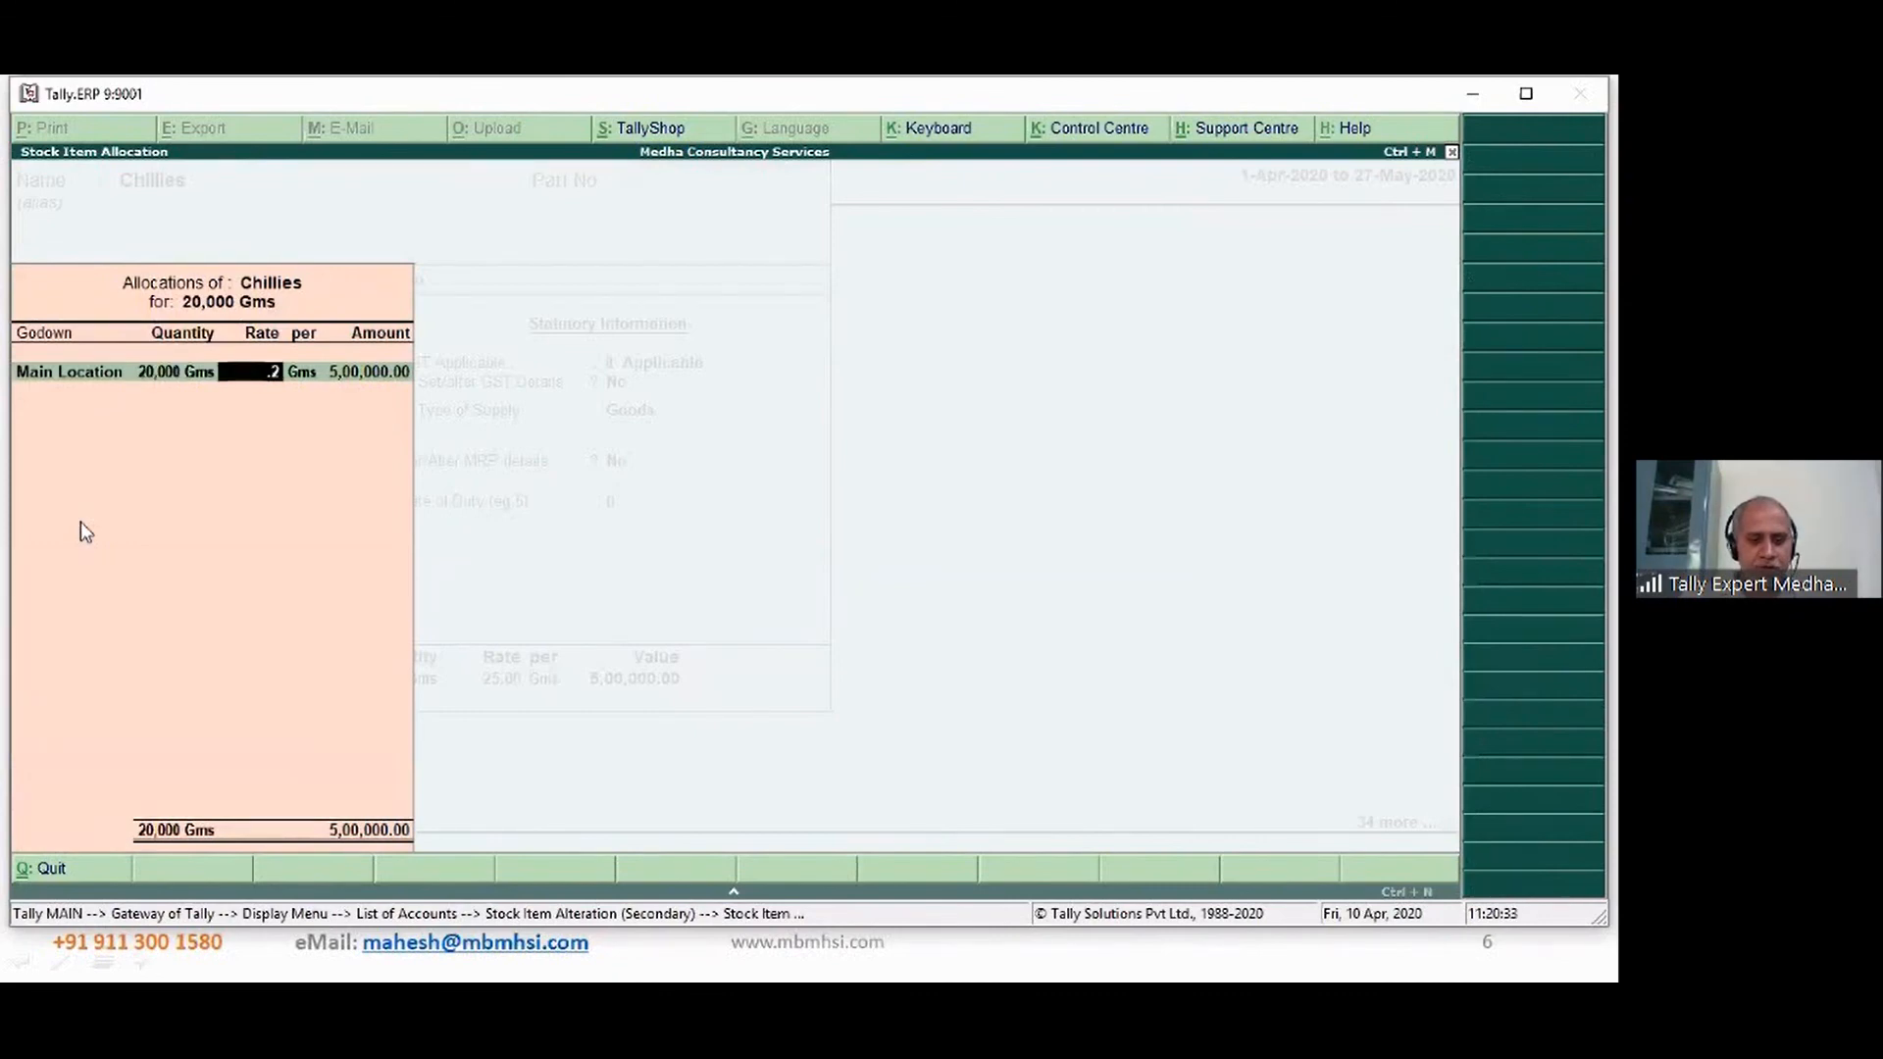
{"action": "key", "text": "Return"}
{"action": "key", "text": "Return"}
{"action": "key", "text": "Return"}
{"action": "key", "text": "Return"}
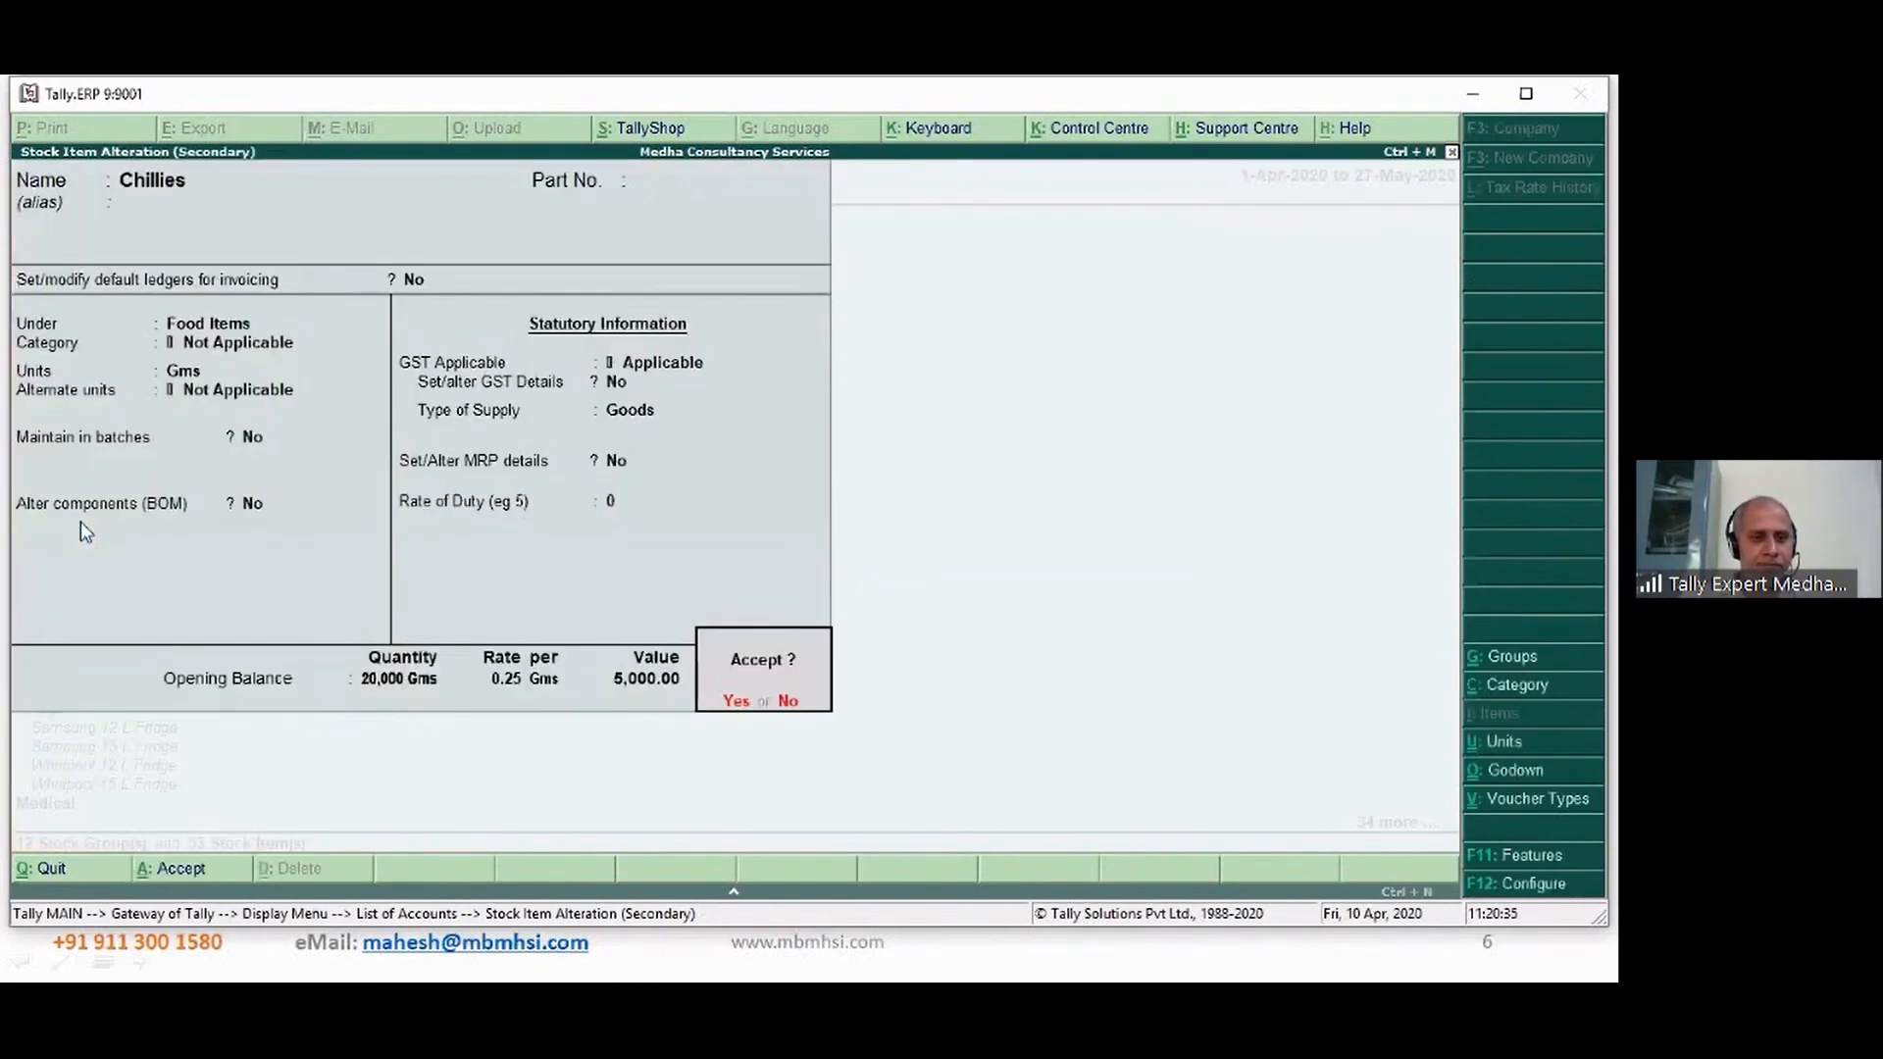
{"action": "key", "text": "Return"}
- Open the Coconut stock item under Food Items for alteration
{"action": "key", "text": "Down"}
{"action": "key", "text": "Down"}
{"action": "key", "text": "Down"}
{"action": "key", "text": "Down"}
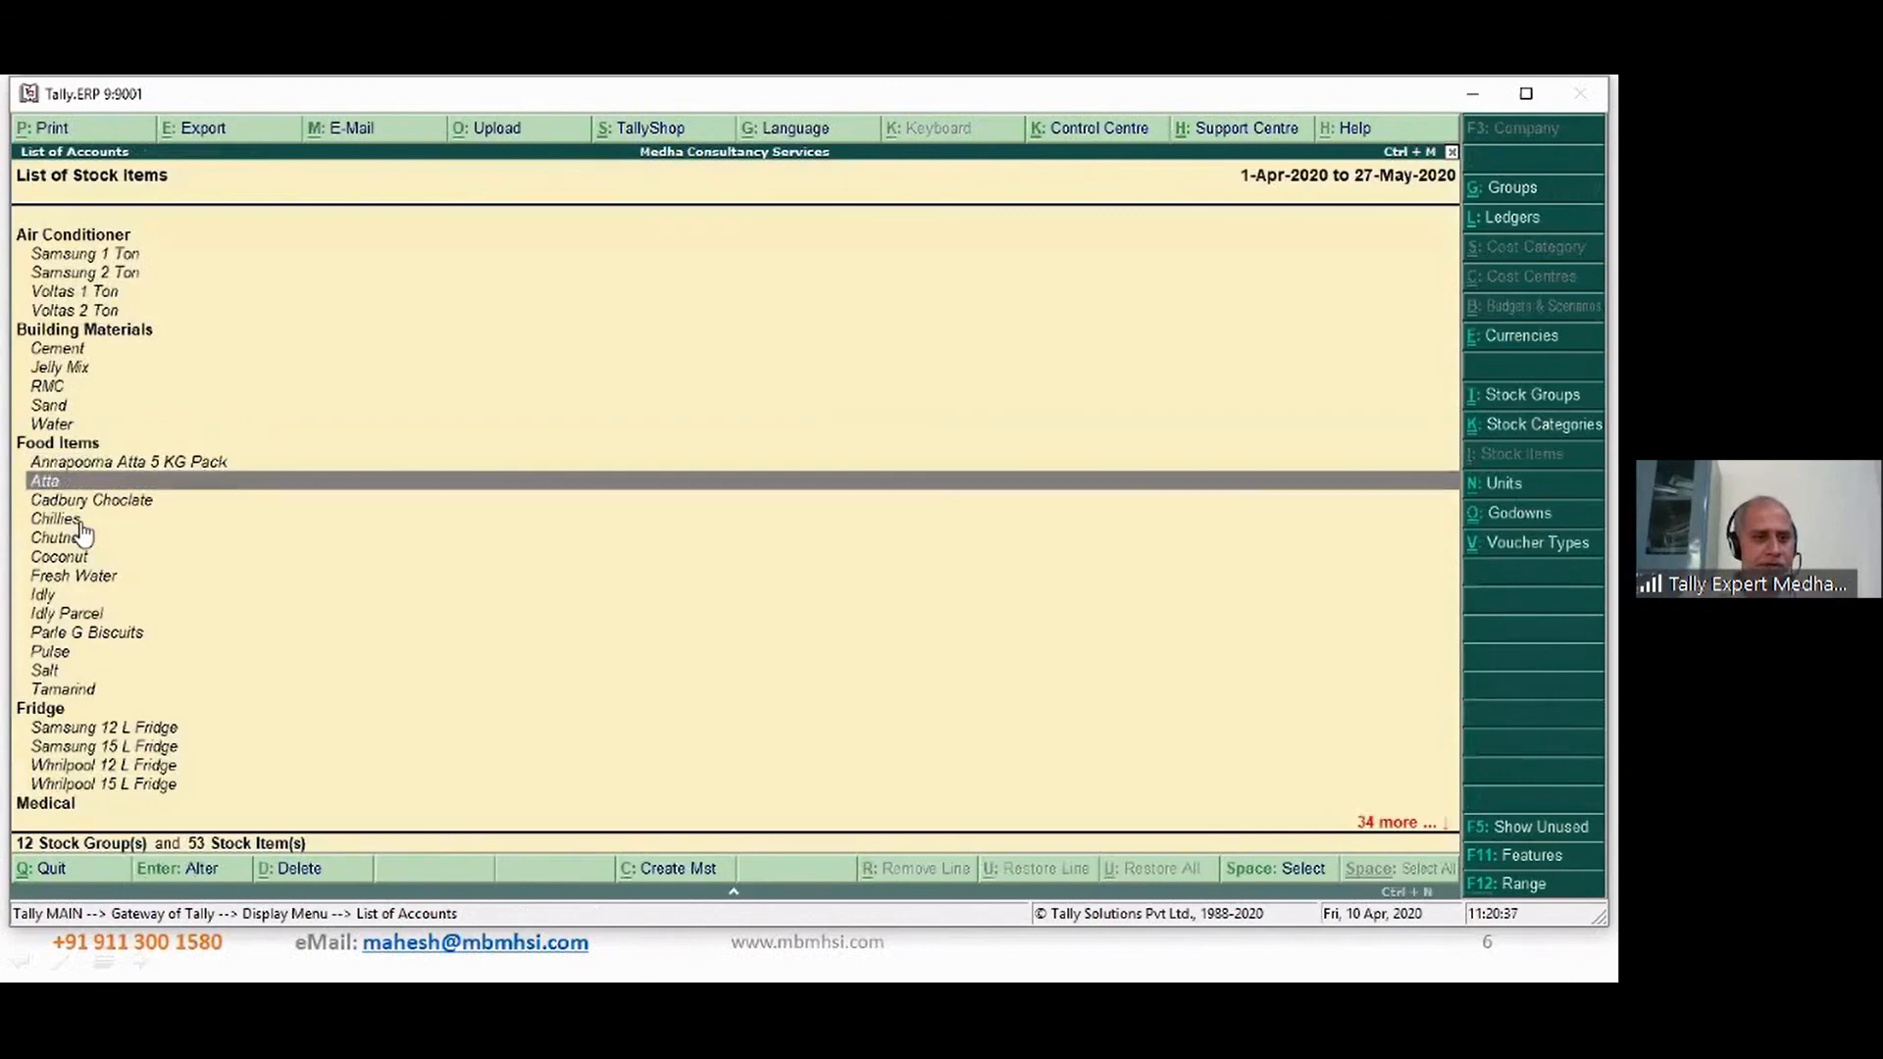
{"action": "key", "text": "Down"}
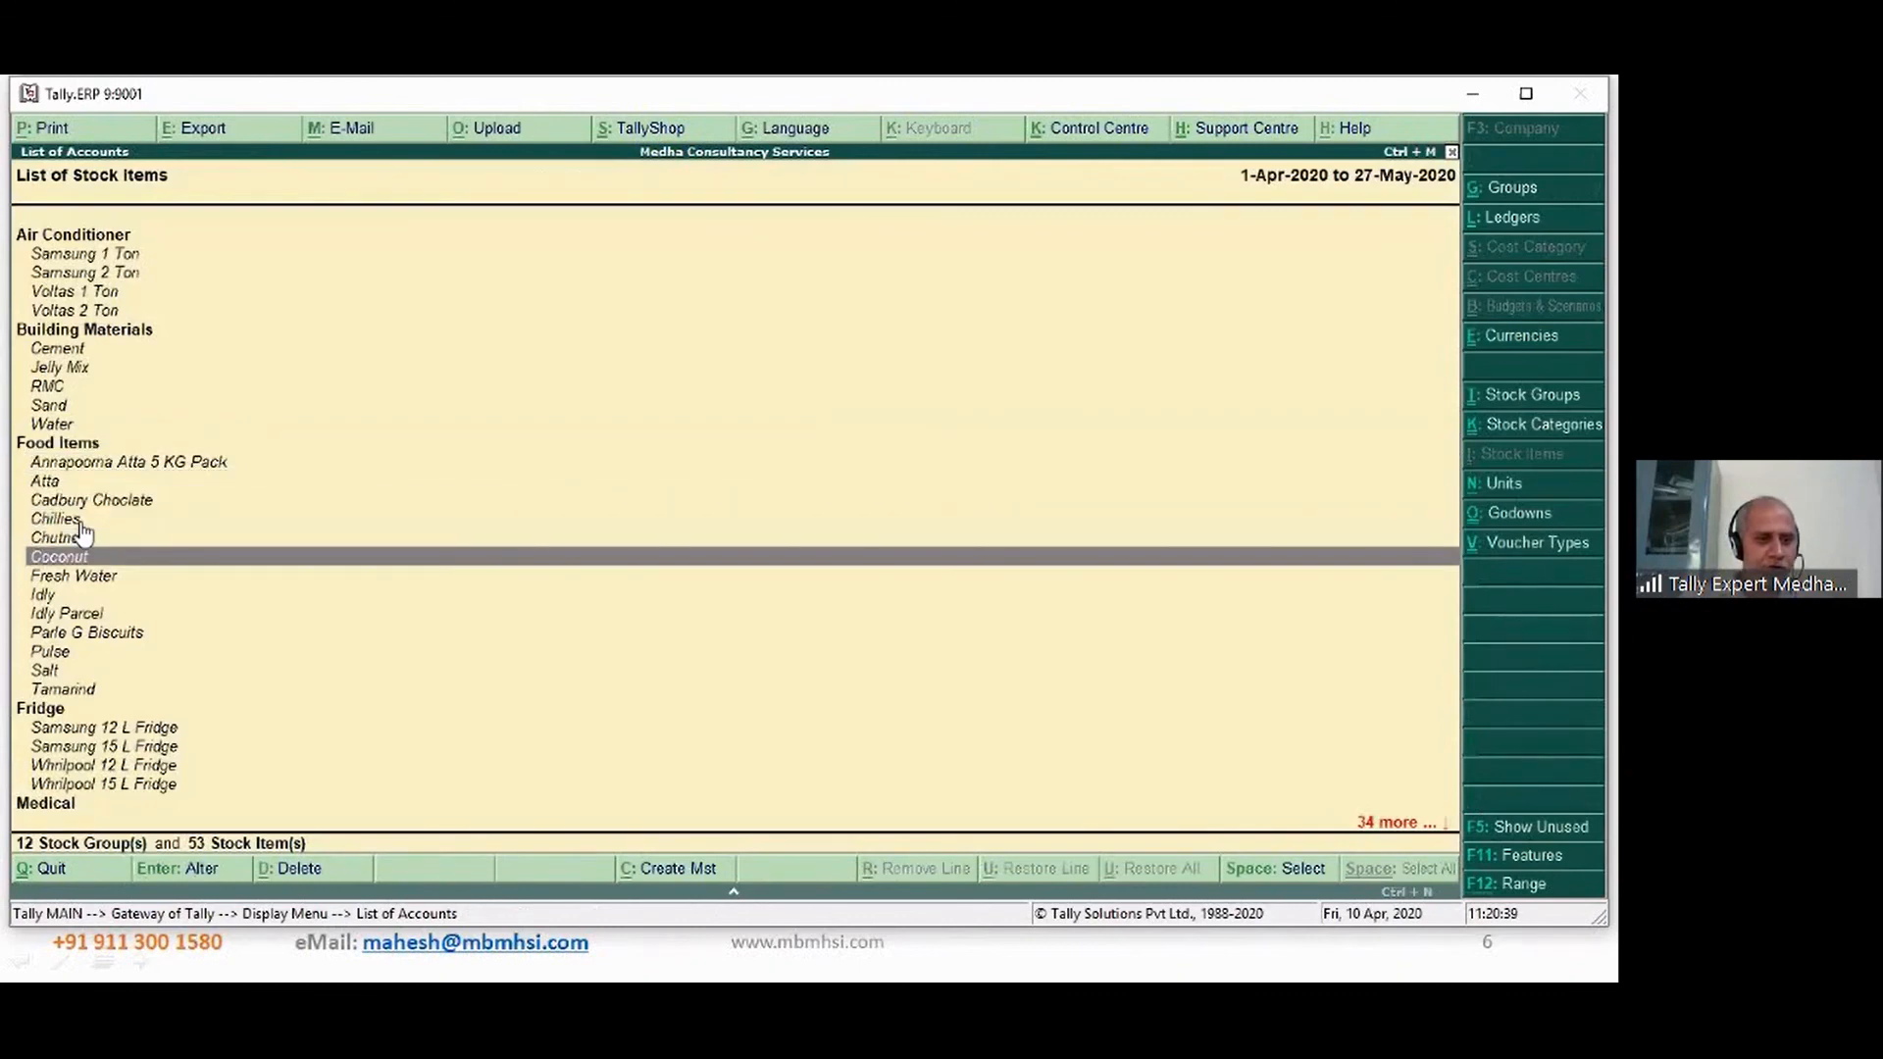
{"action": "key", "text": "Return"}
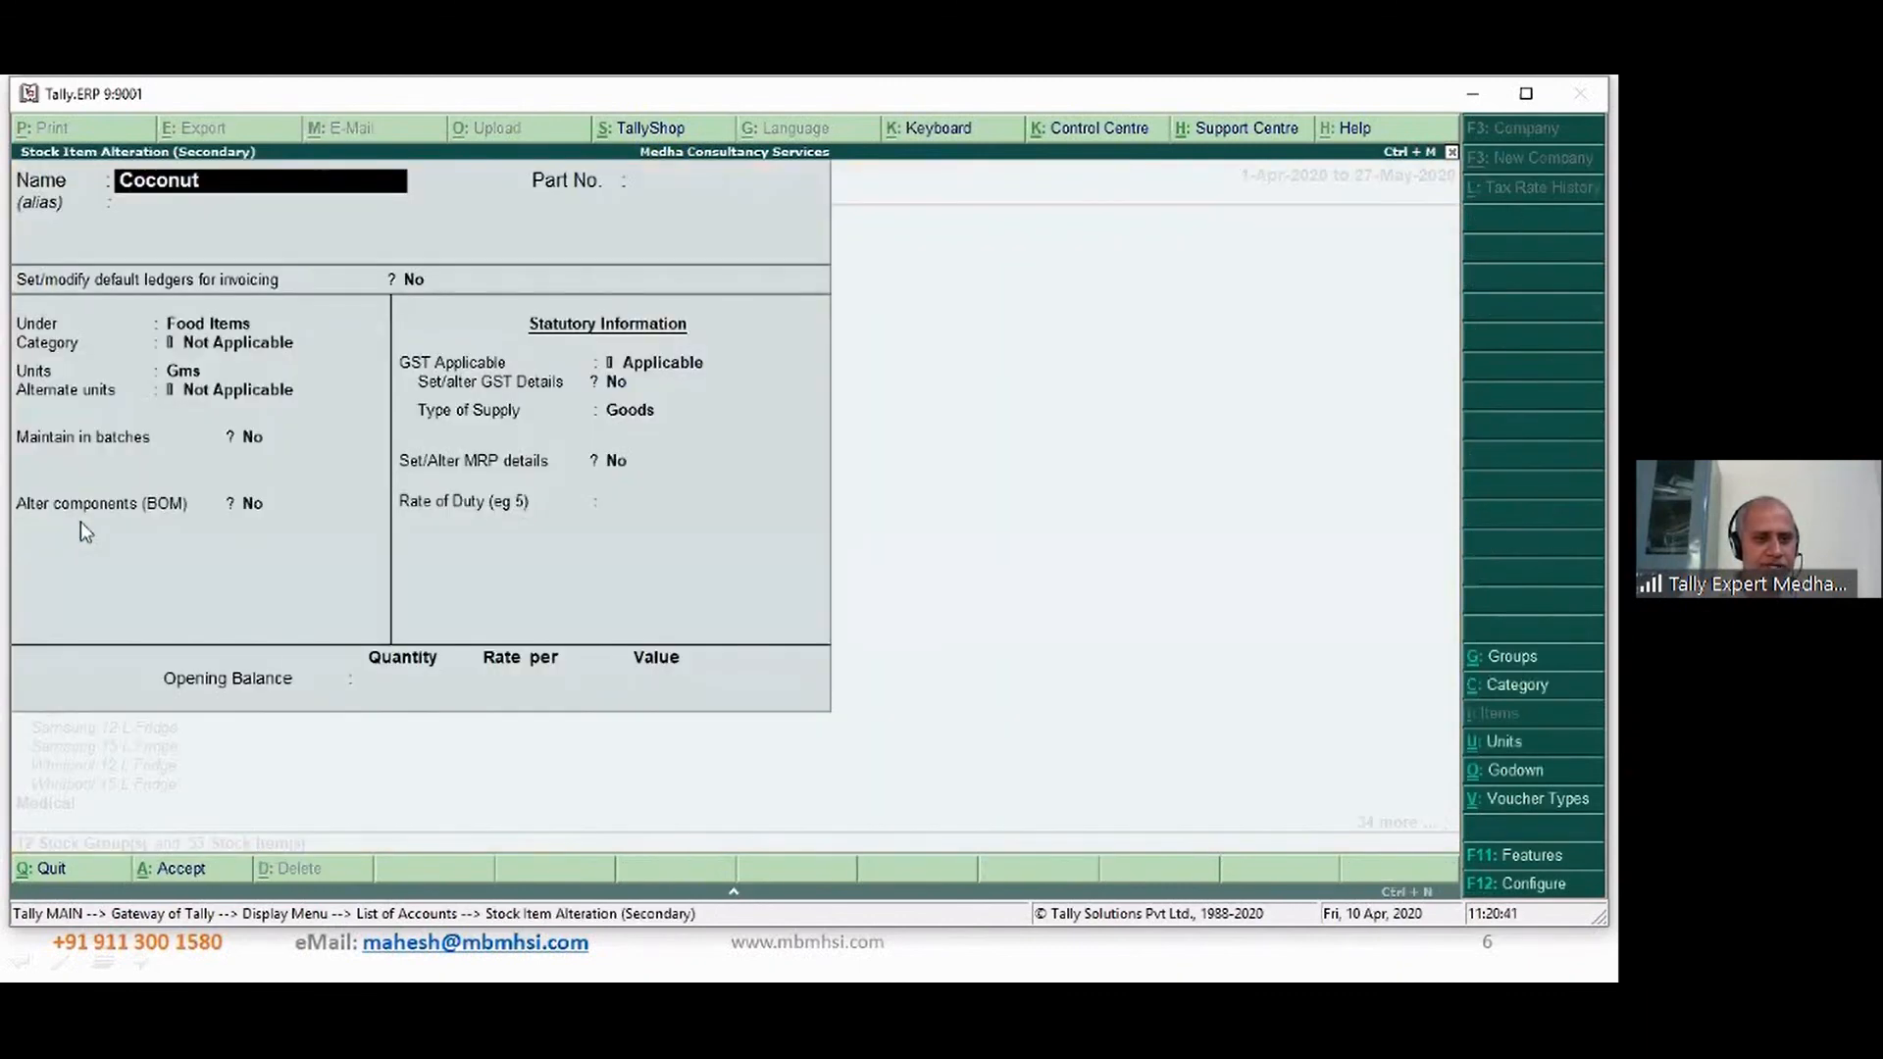
- Enter an opening balance of 2,000 Gms for Coconut in Main Location at 0.05 per gram and save the item
{"action": "key", "text": "Return"}
{"action": "key", "text": "Return"}
{"action": "key", "text": "Return"}
{"action": "key", "text": "Return"}
{"action": "key", "text": "Return"}
{"action": "key", "text": "Return"}
{"action": "key", "text": "Return"}
{"action": "key", "text": "Return"}
{"action": "key", "text": "Return"}
{"action": "key", "text": "Return"}
{"action": "key", "text": "Return"}
{"action": "key", "text": "Return"}
{"action": "key", "text": "Return"}
{"action": "key", "text": "Return"}
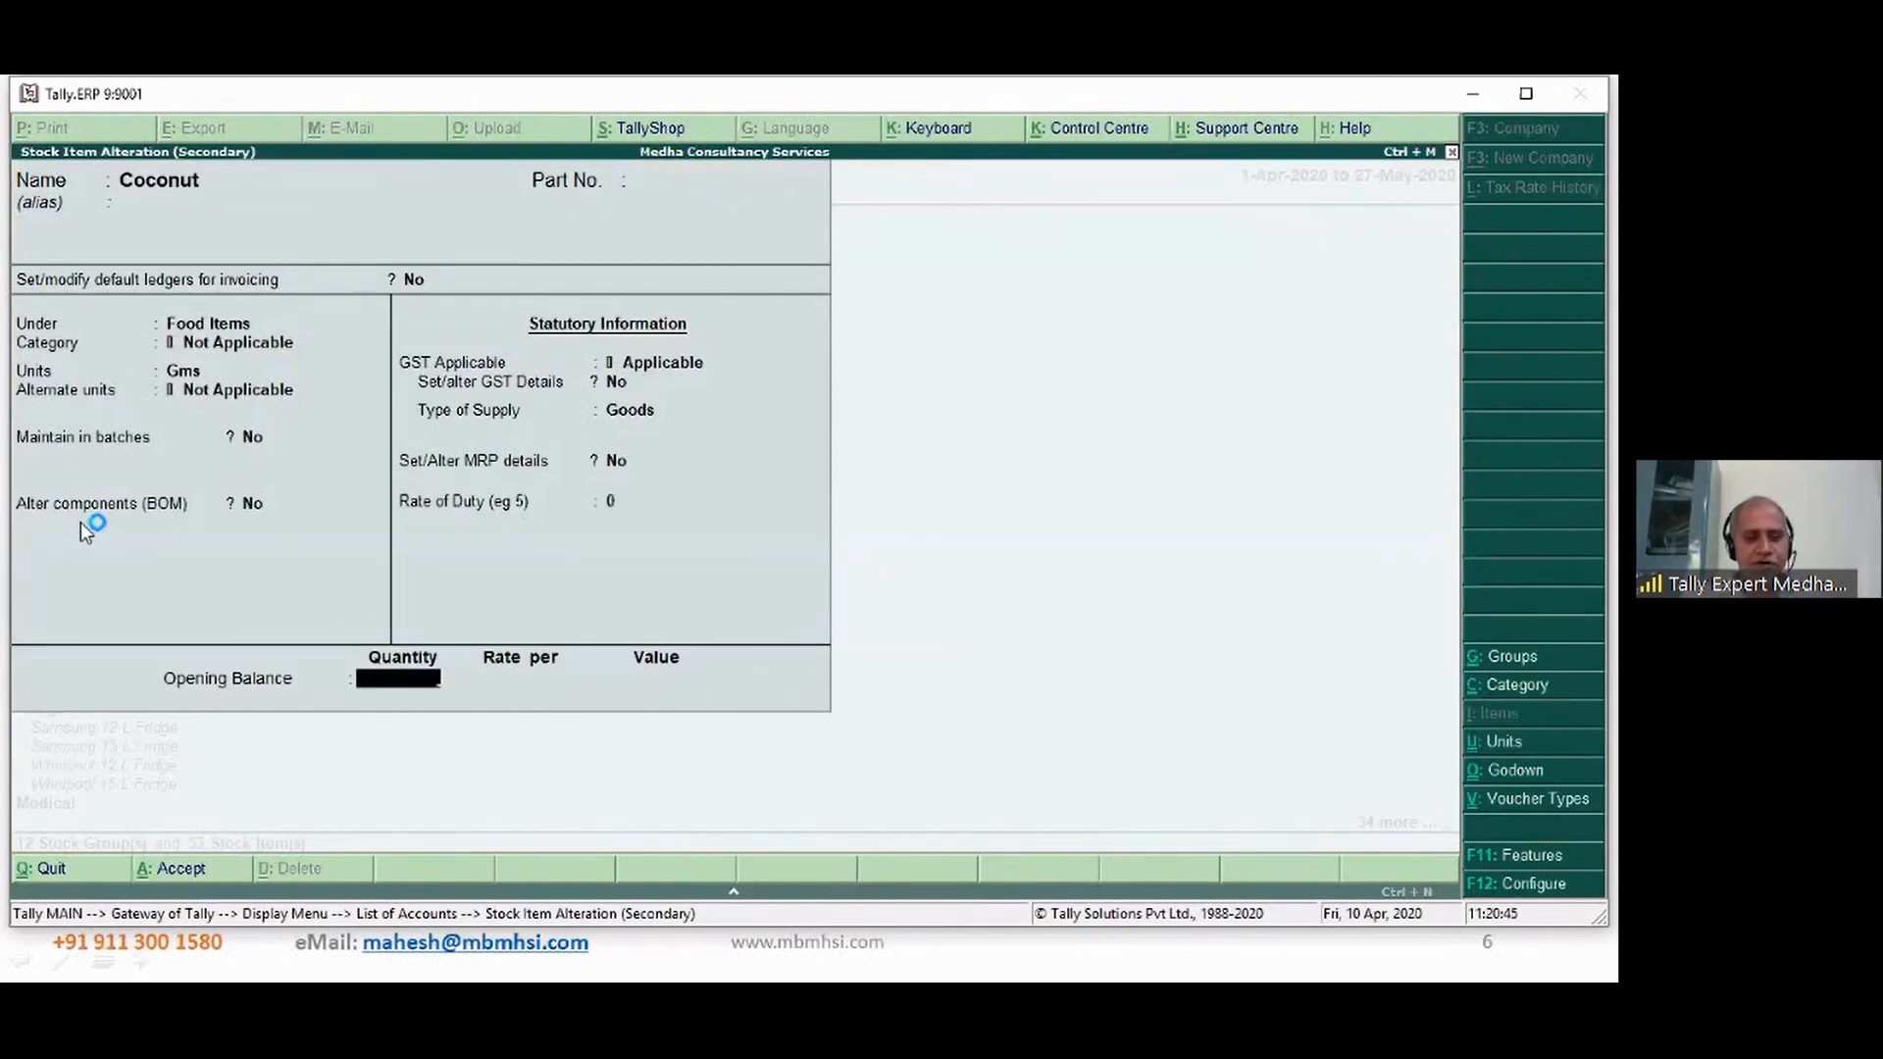
{"action": "type", "text": "2000"}
{"action": "key", "text": "Return"}
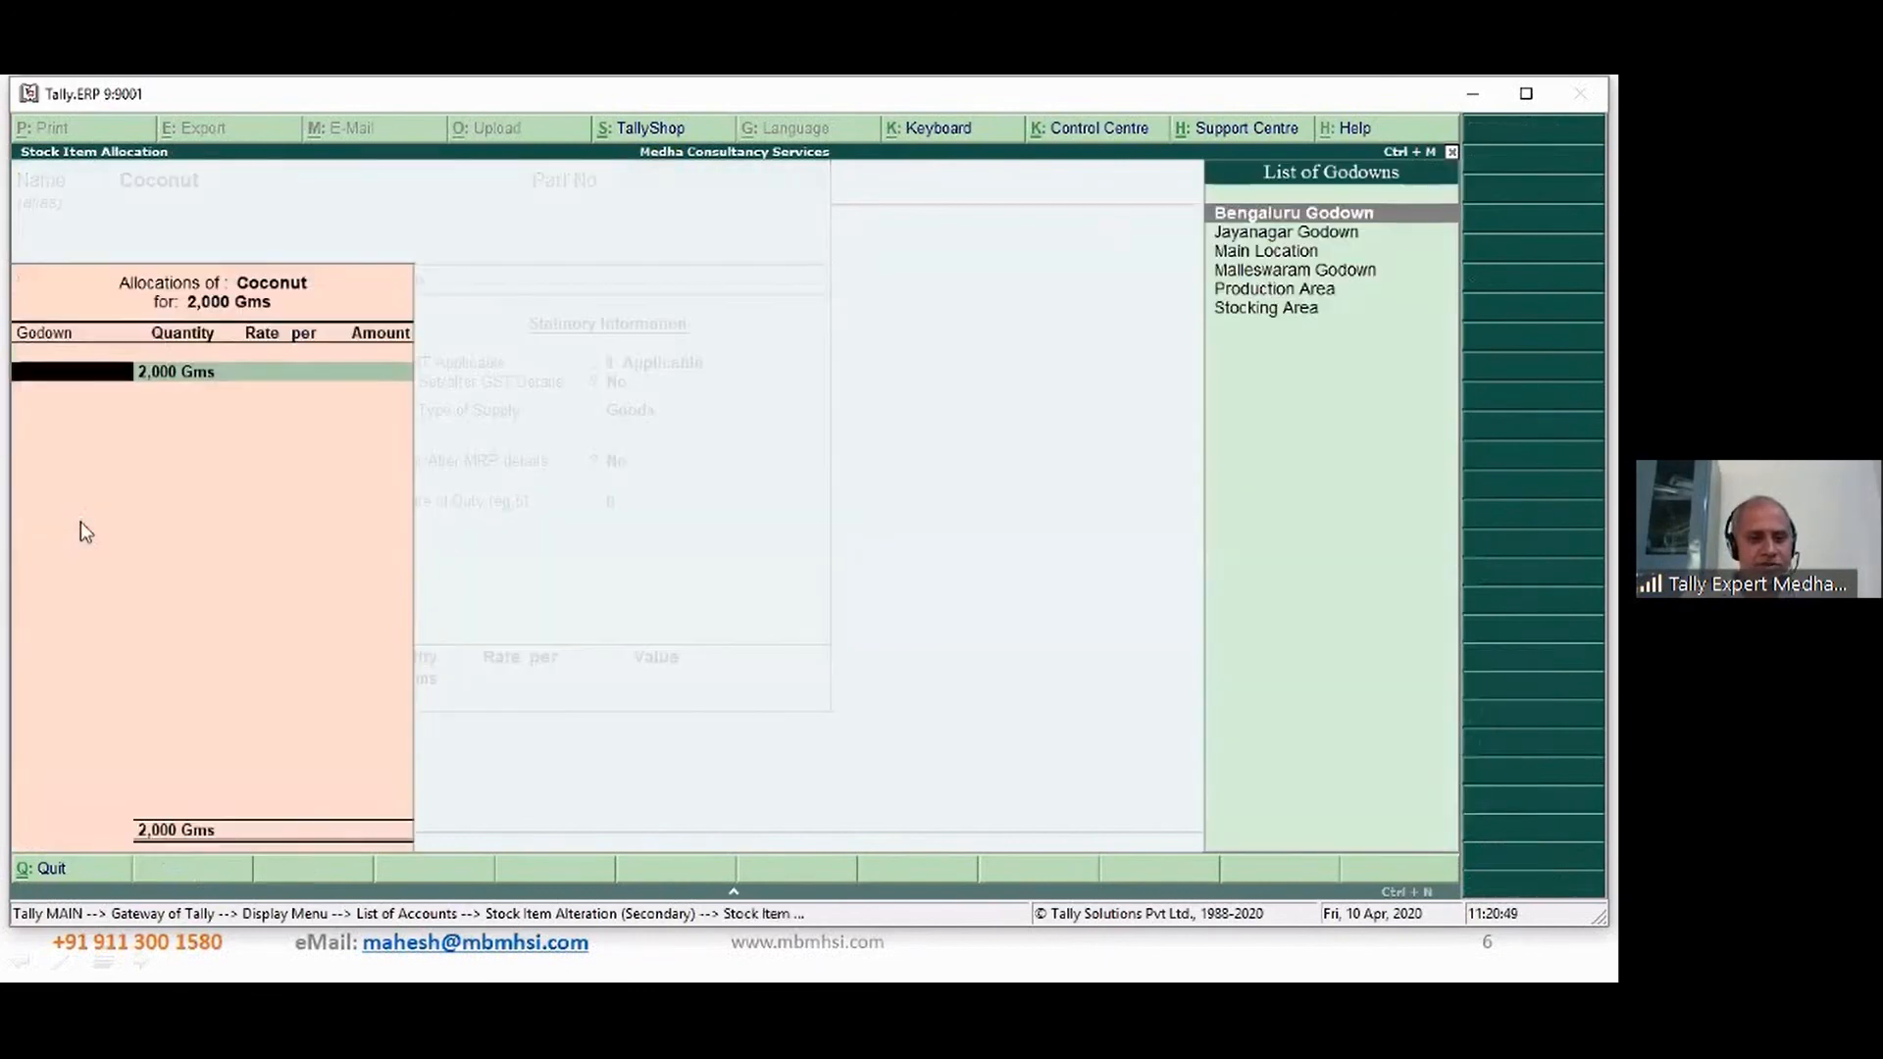
{"action": "type", "text": "Ma"}
{"action": "key", "text": "Return"}
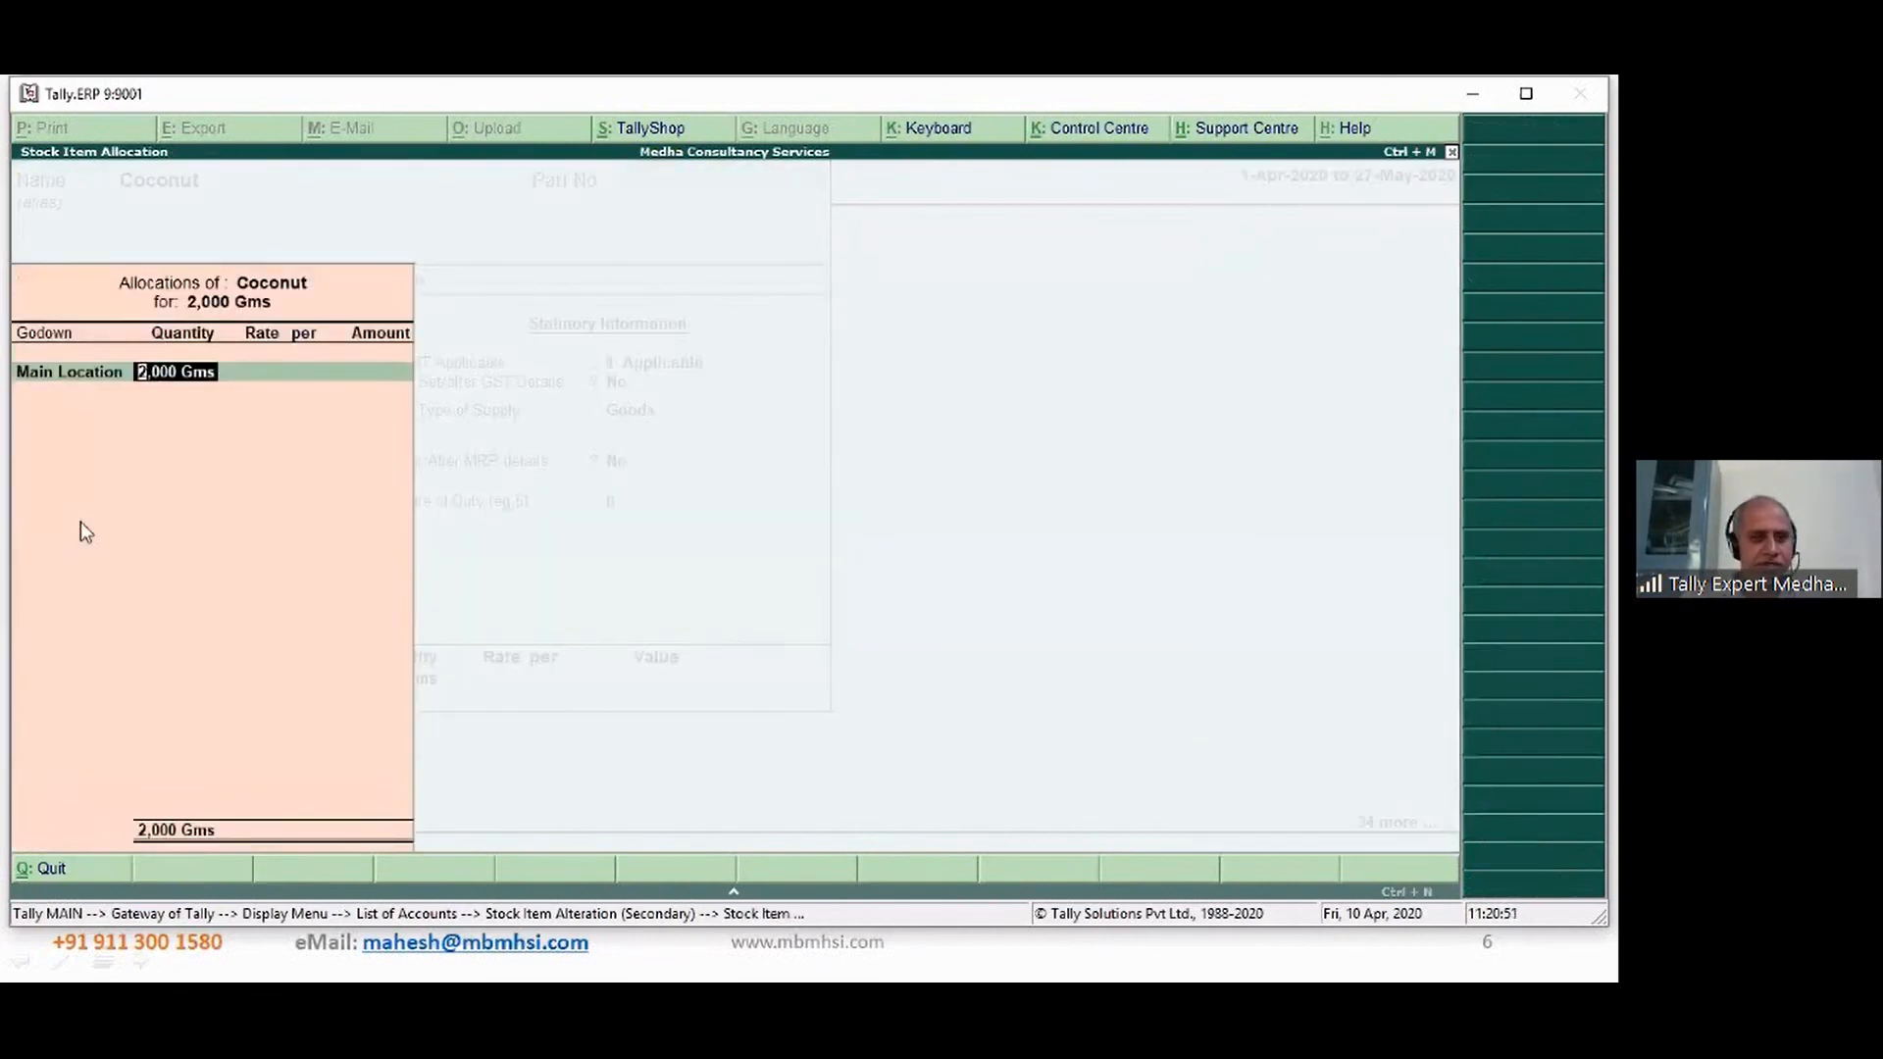
{"action": "key", "text": "Return"}
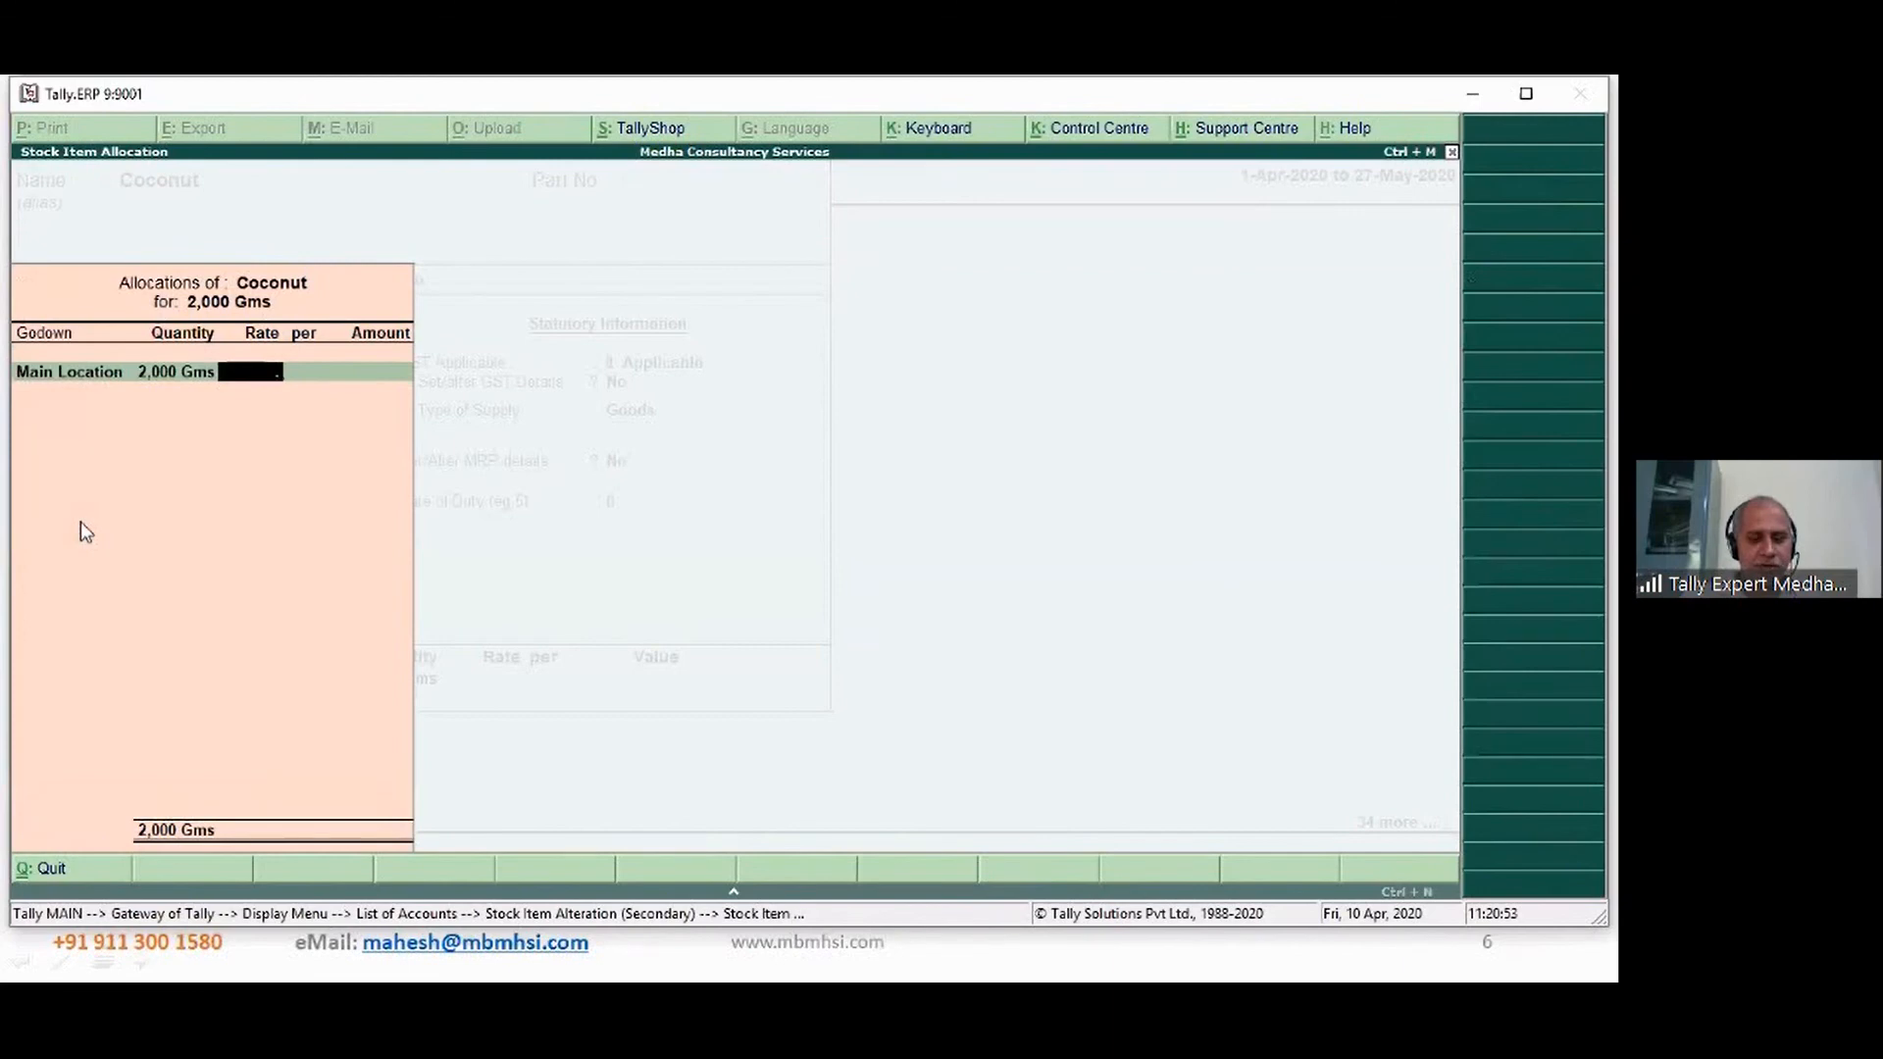
{"action": "type", "text": "0.05"}
{"action": "key", "text": "Return"}
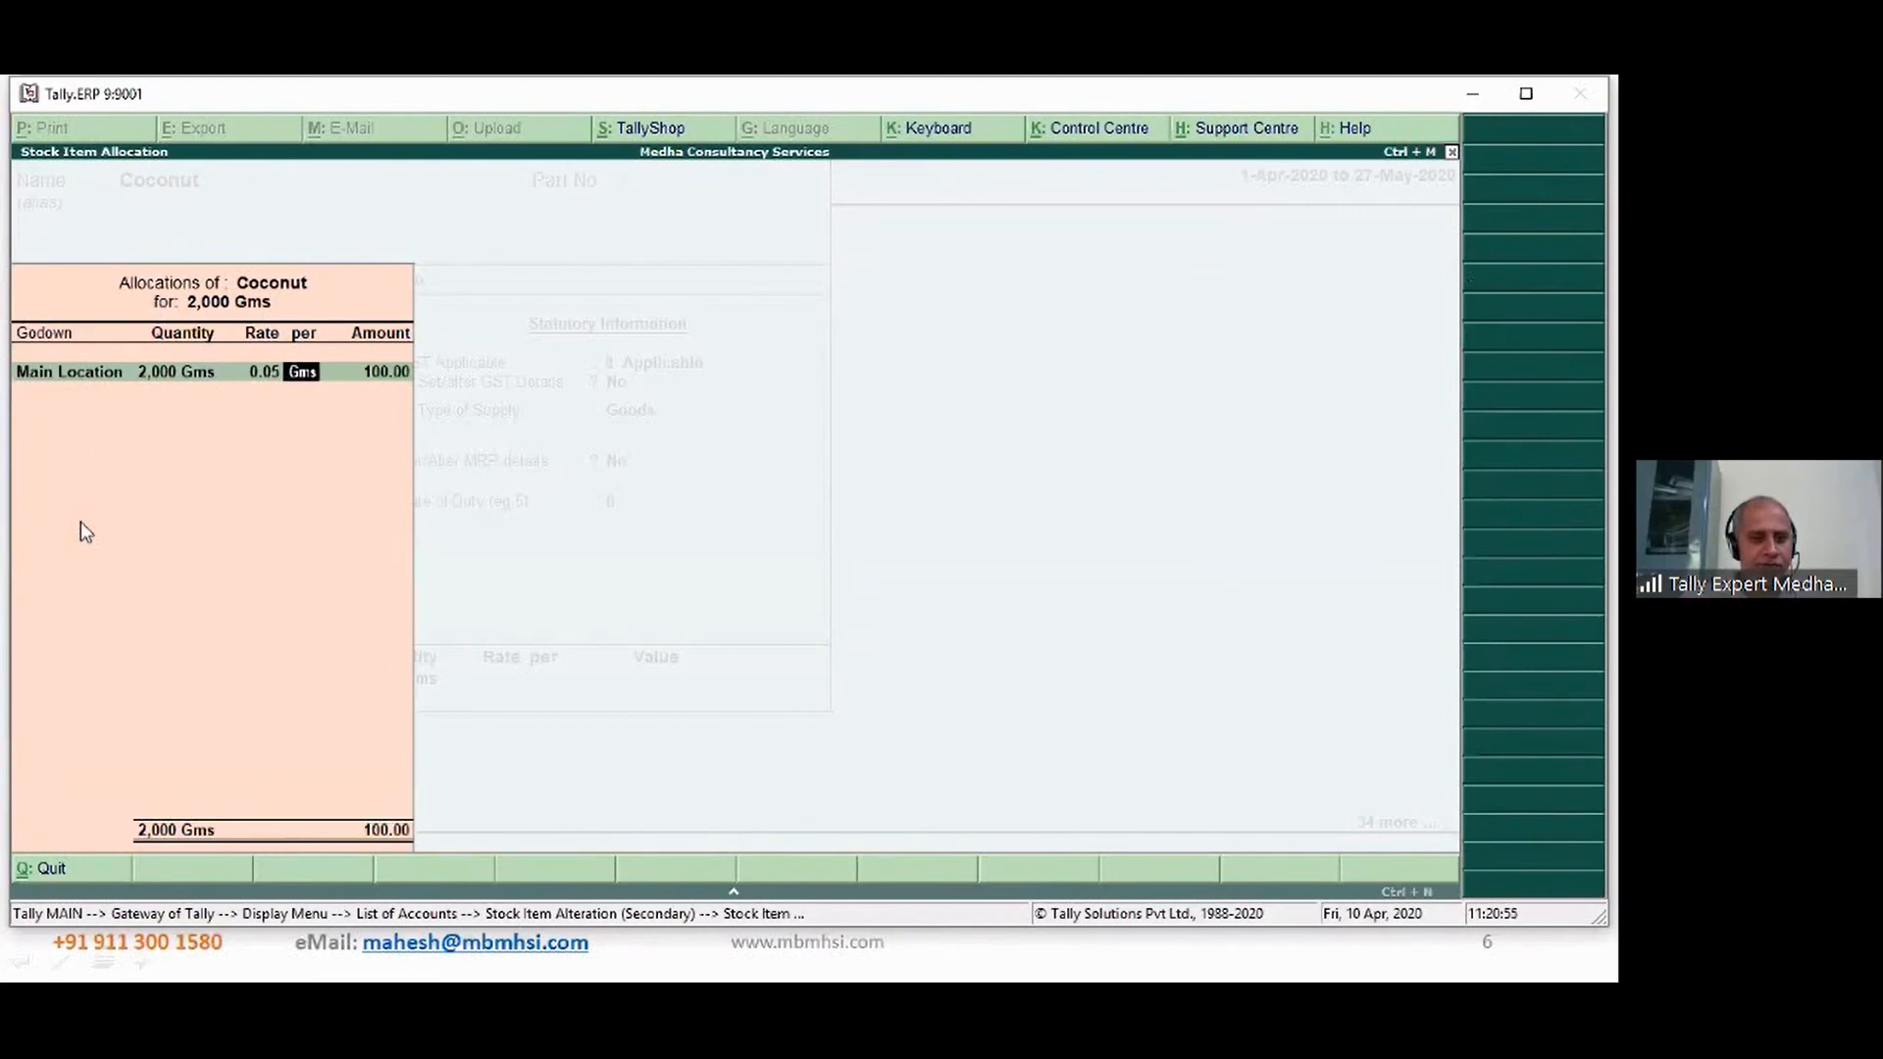
{"action": "key", "text": "Return"}
{"action": "key", "text": "Return"}
{"action": "key", "text": "Return"}
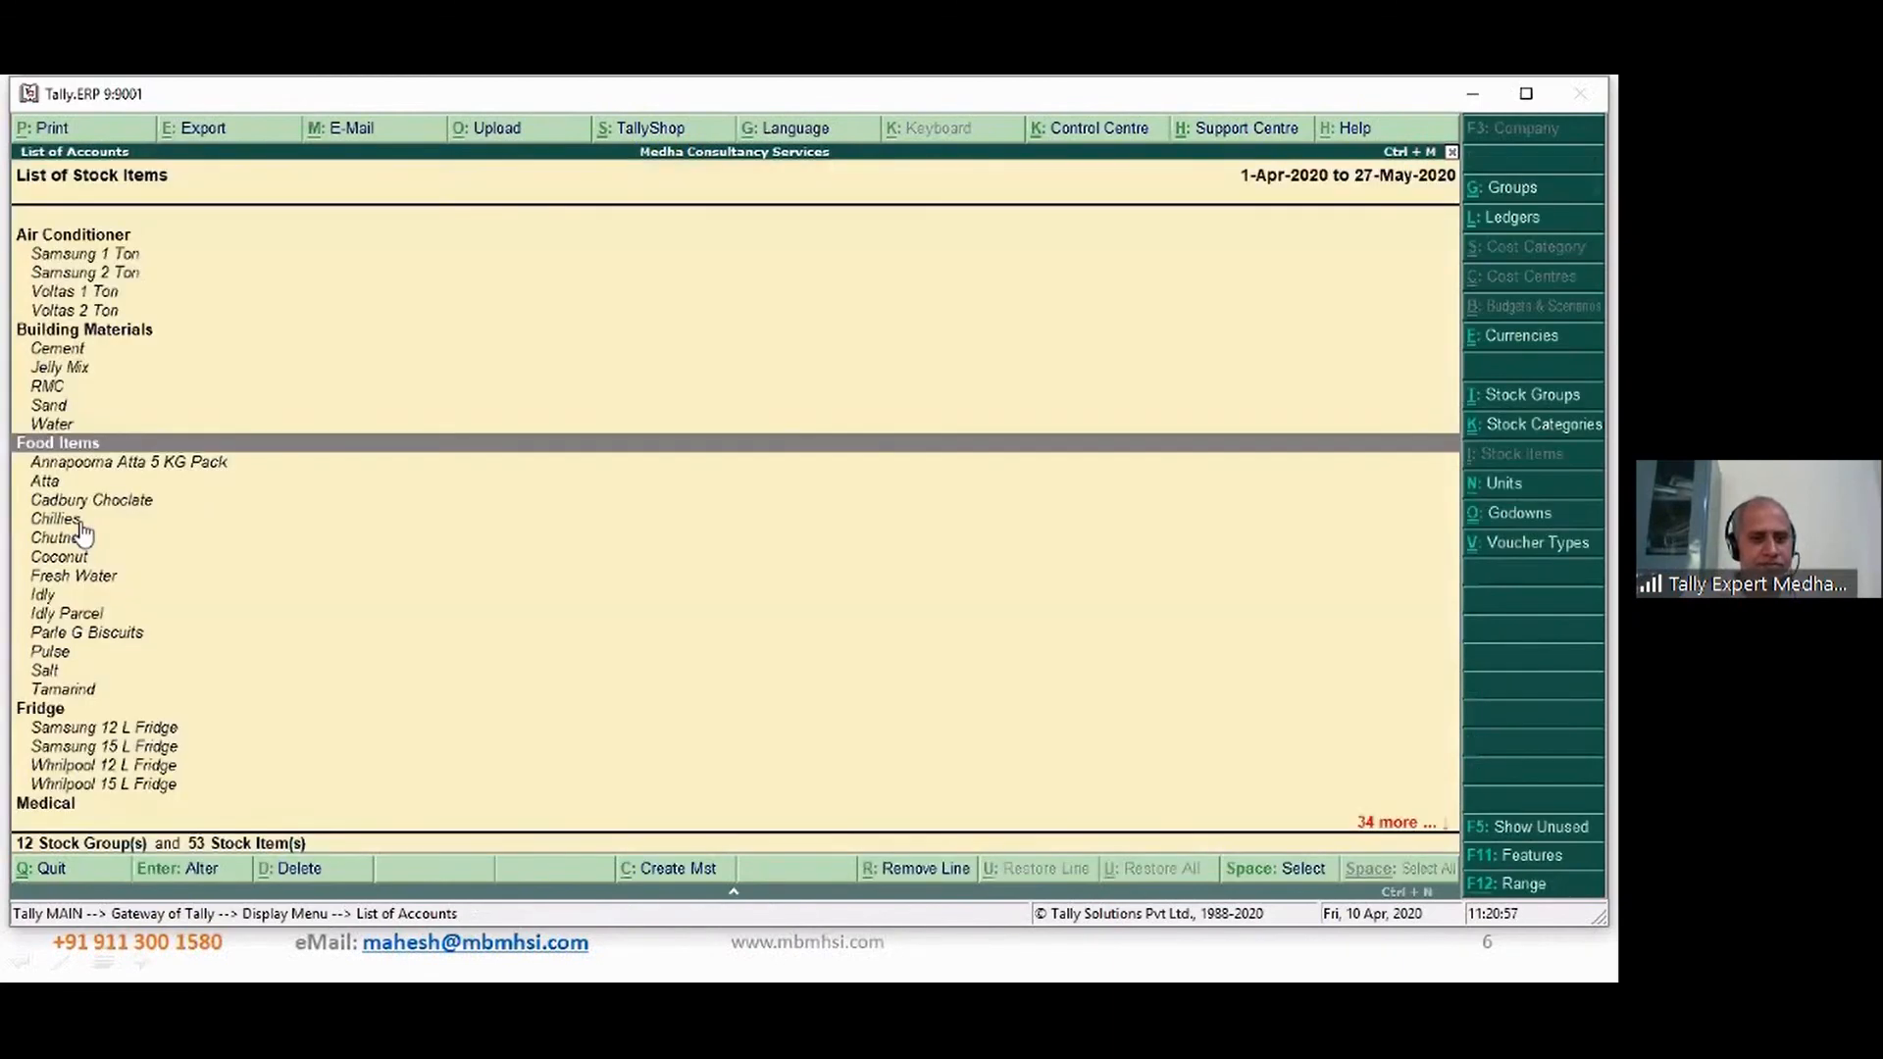
- Open the Fresh Water stock item under Food Items for alteration
{"action": "key", "text": "Down"}
{"action": "key", "text": "Down"}
{"action": "key", "text": "Down"}
{"action": "key", "text": "Down"}
{"action": "key", "text": "Down"}
{"action": "key", "text": "Down"}
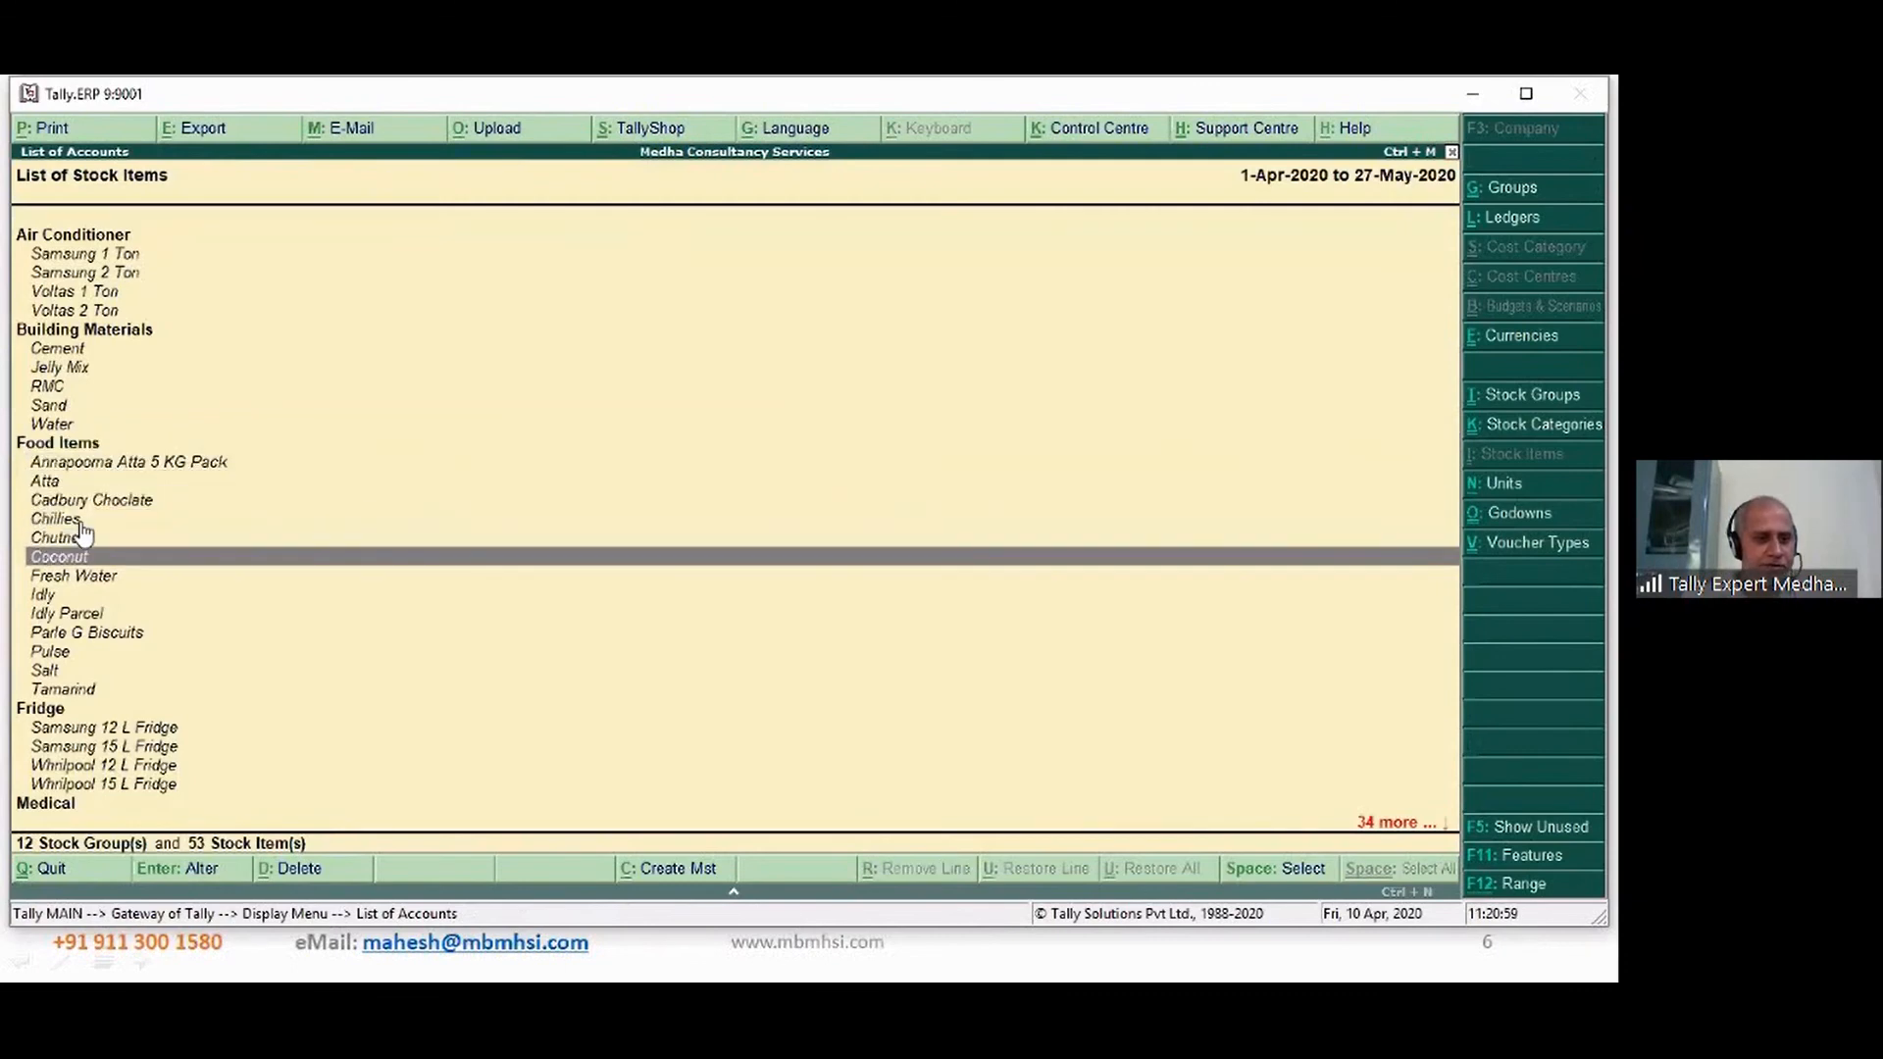
{"action": "key", "text": "Down"}
{"action": "key", "text": "Return"}
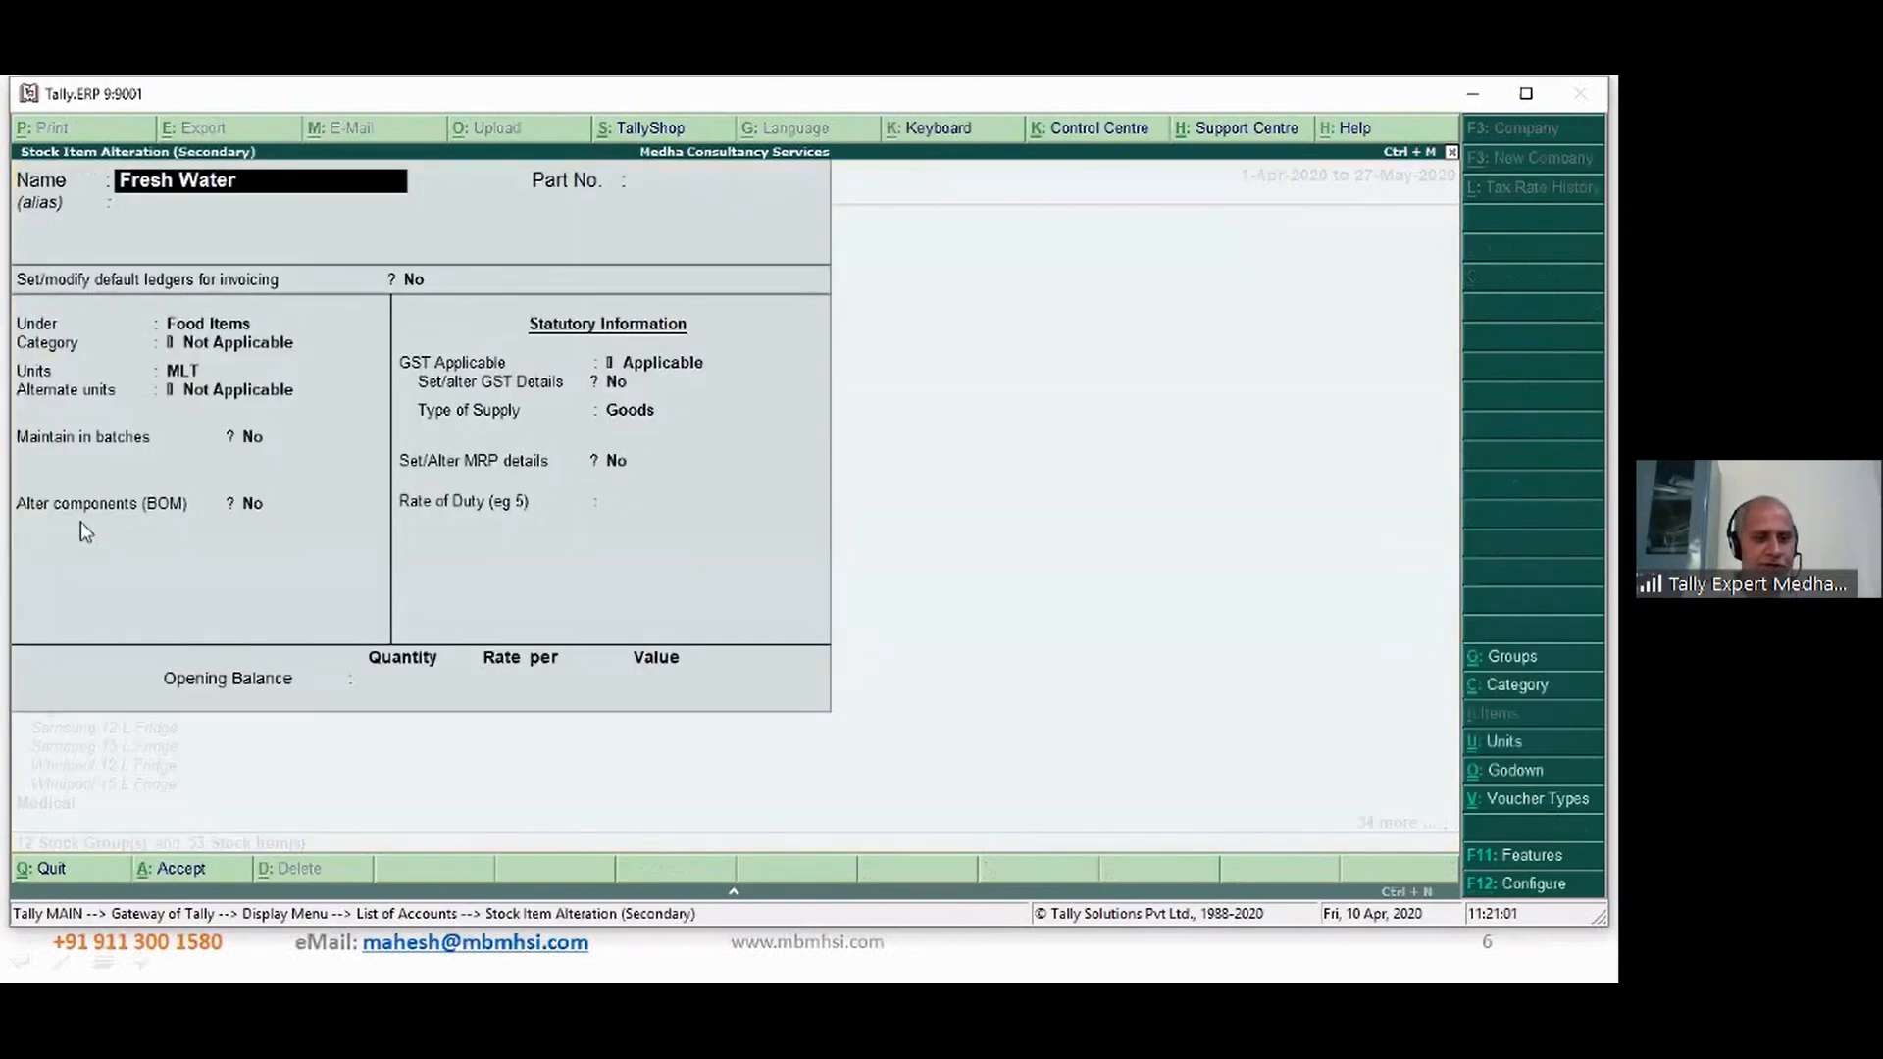
- Enter an opening balance of 10,000 MLT for Fresh Water in Main Location at a rate of 0.01 and save the item
{"action": "key", "text": "ctrl+End"}
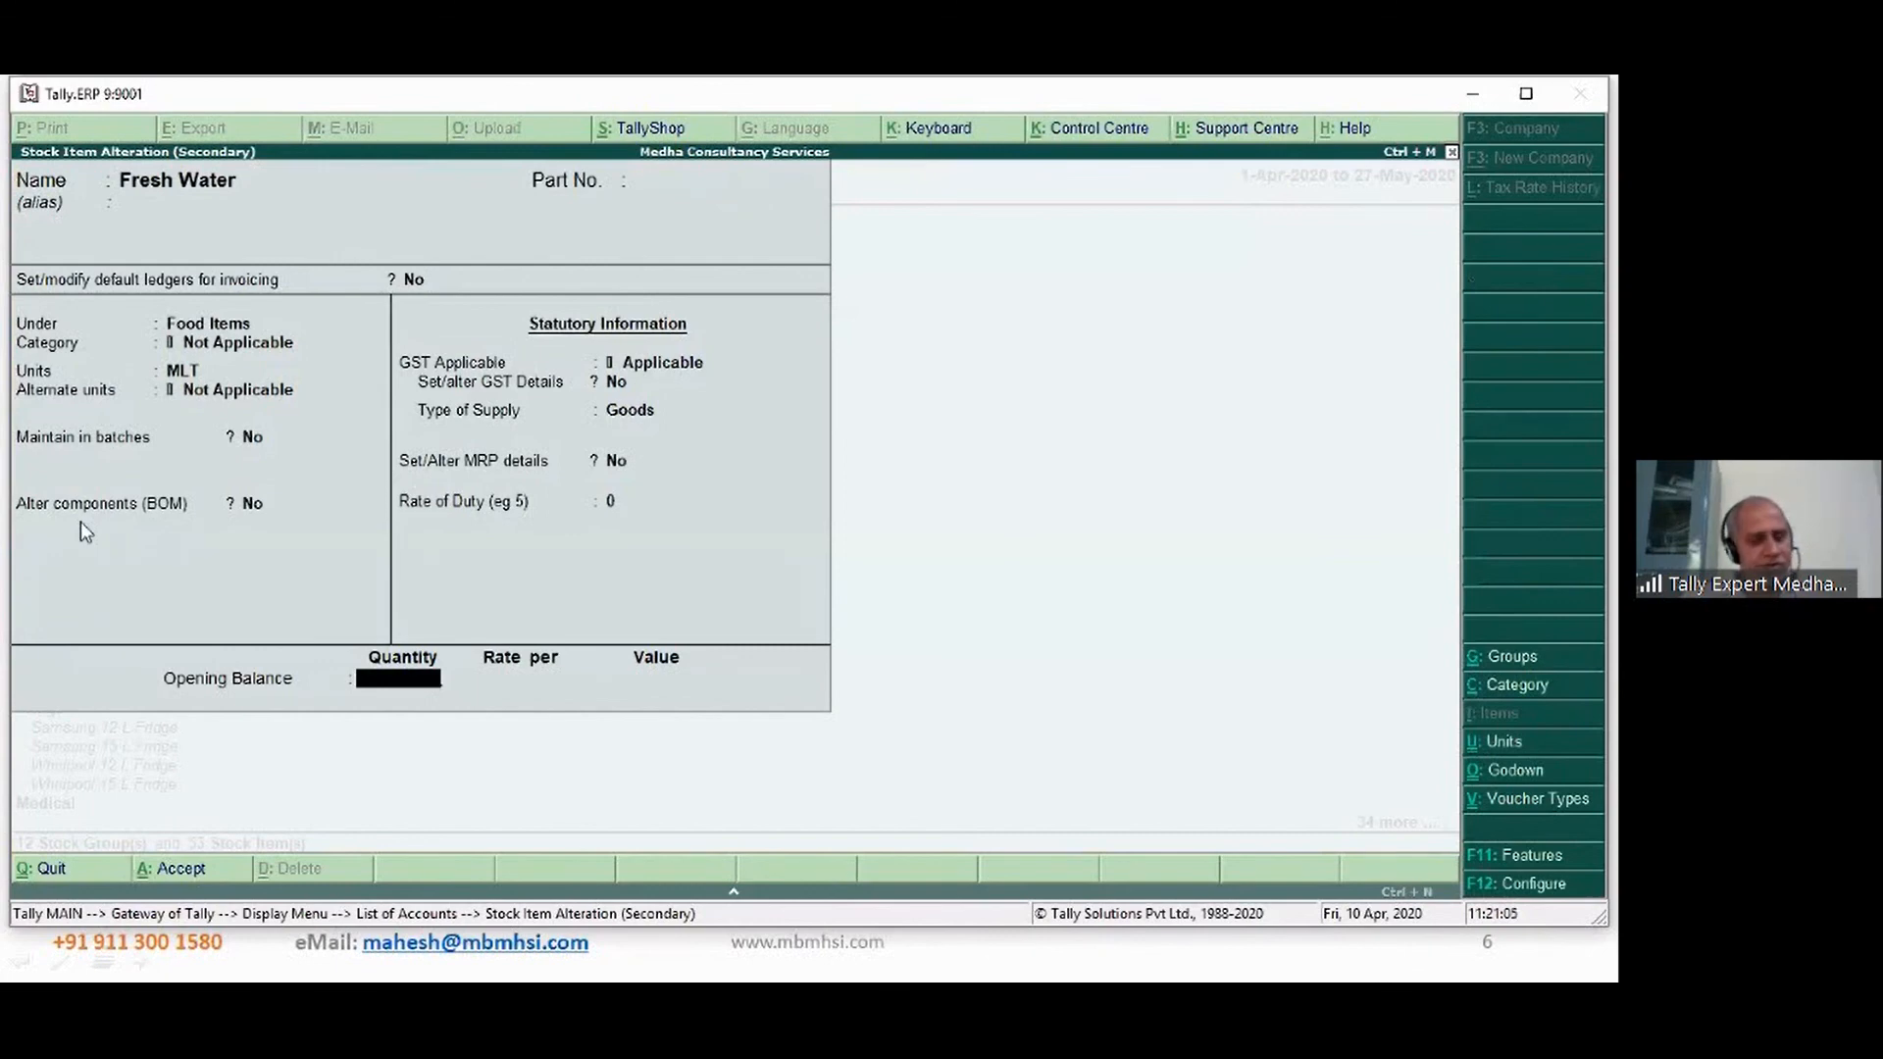
{"action": "type", "text": "10,000"}
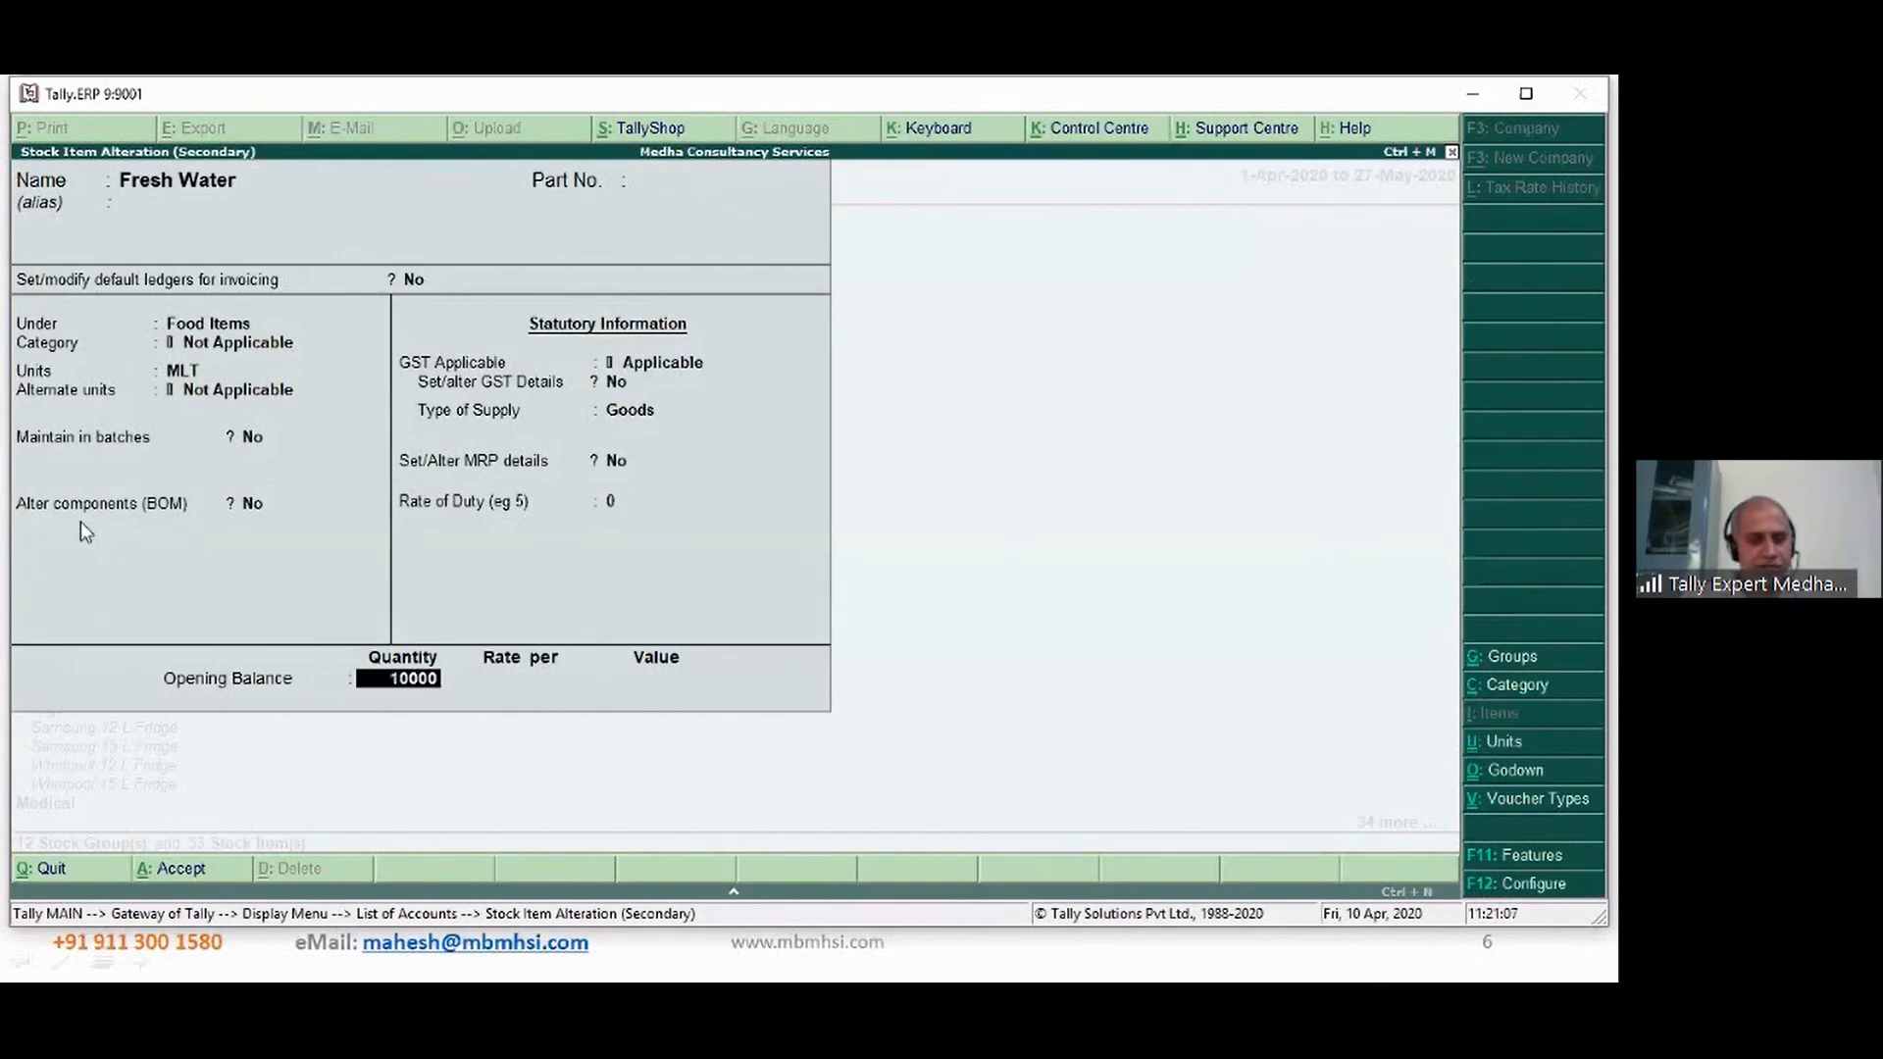
{"action": "key", "text": "Return"}
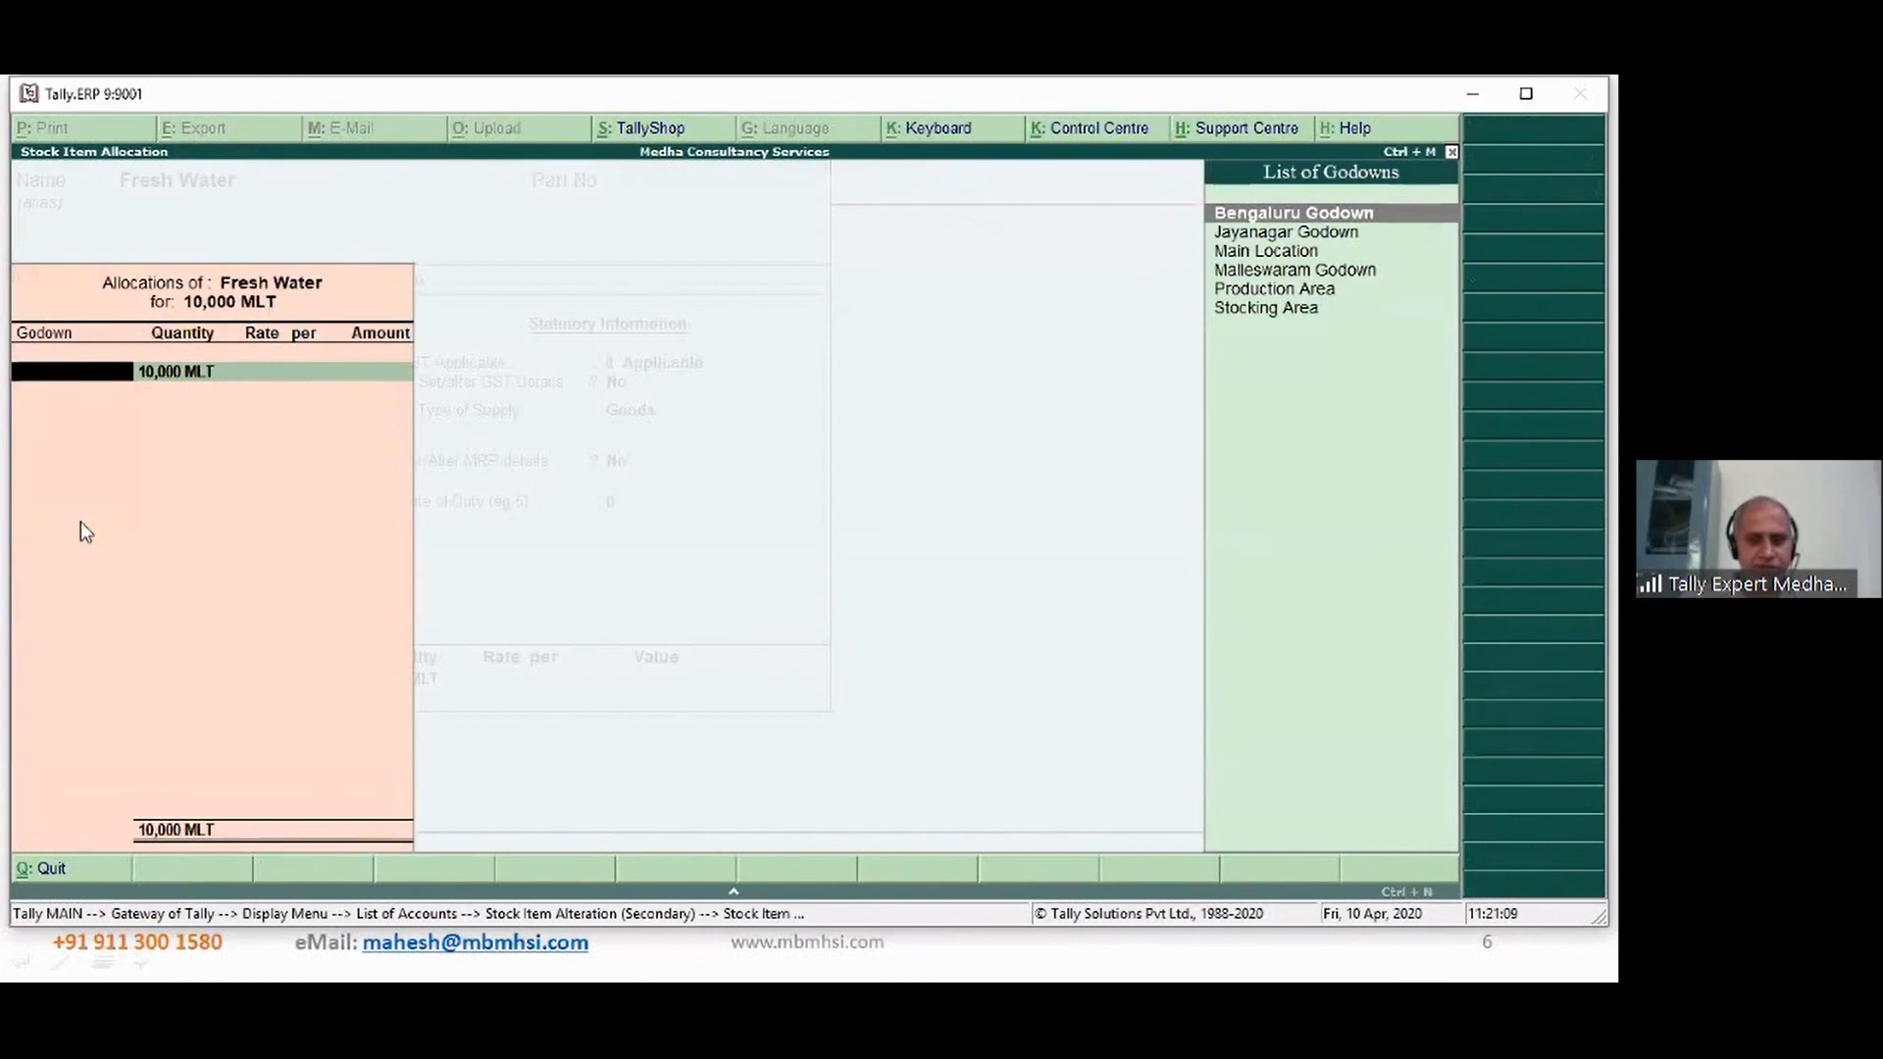
{"action": "type", "text": "Ma"}
{"action": "key", "text": "Return"}
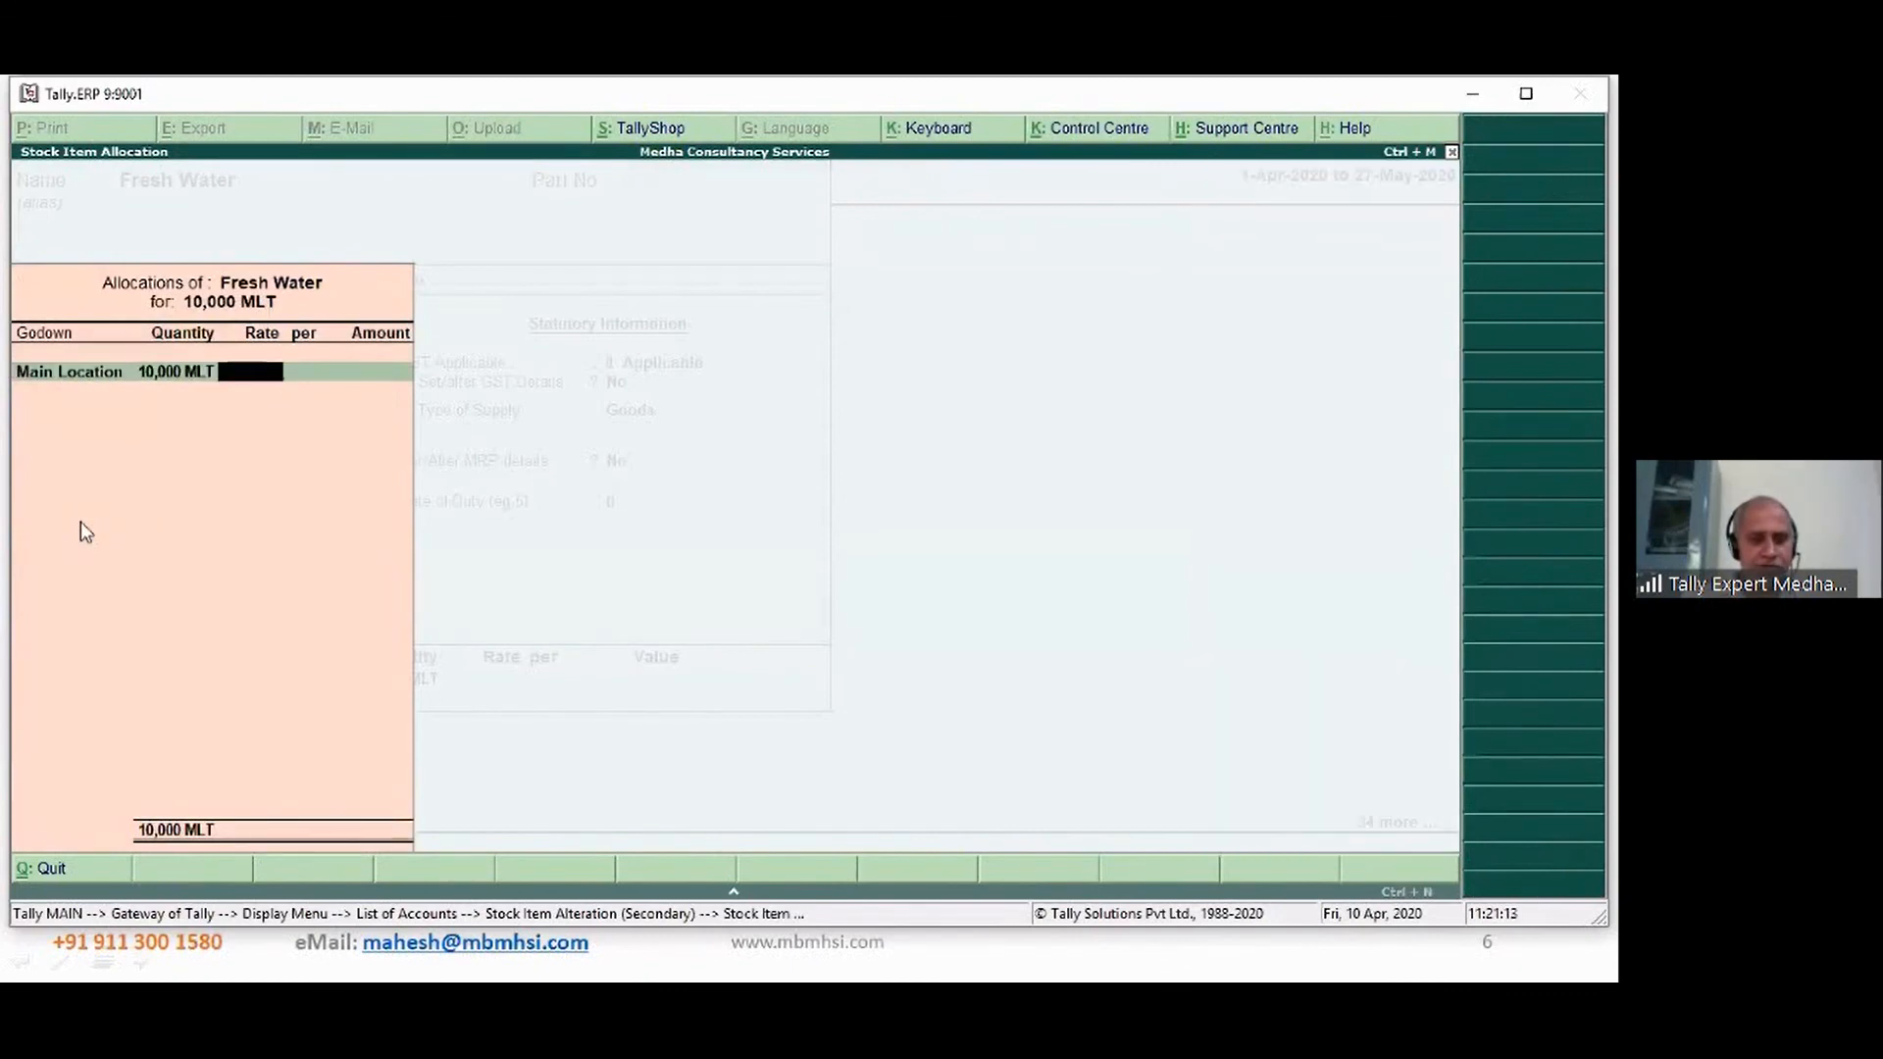
{"action": "type", "text": "0.01"}
{"action": "key", "text": "Return"}
{"action": "key", "text": "Return"}
{"action": "key", "text": "Return"}
{"action": "key", "text": "Return"}
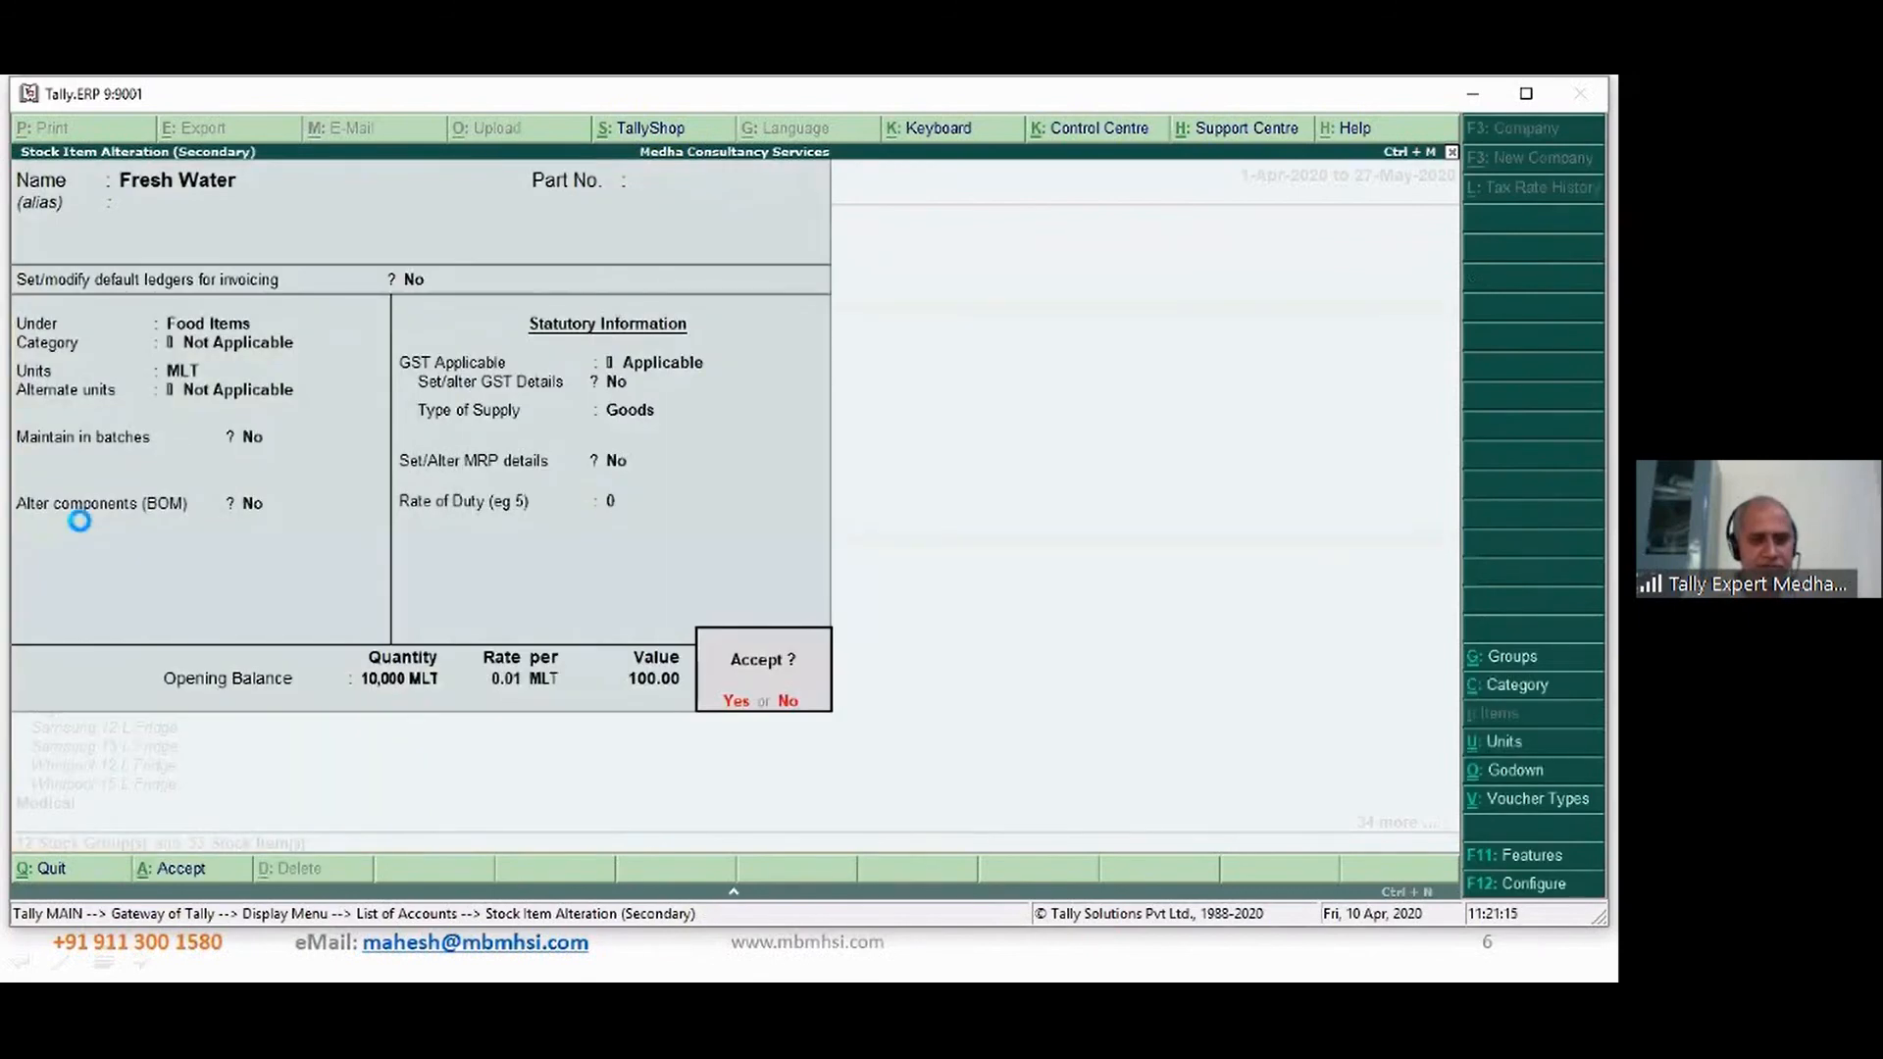
{"action": "key", "text": "Return"}
- Open the Idly stock item under Food Items for alteration
{"action": "key", "text": "Down"}
{"action": "key", "text": "Down"}
{"action": "key", "text": "Down"}
{"action": "key", "text": "Down"}
{"action": "key", "text": "Down"}
{"action": "key", "text": "Down"}
{"action": "key", "text": "Down"}
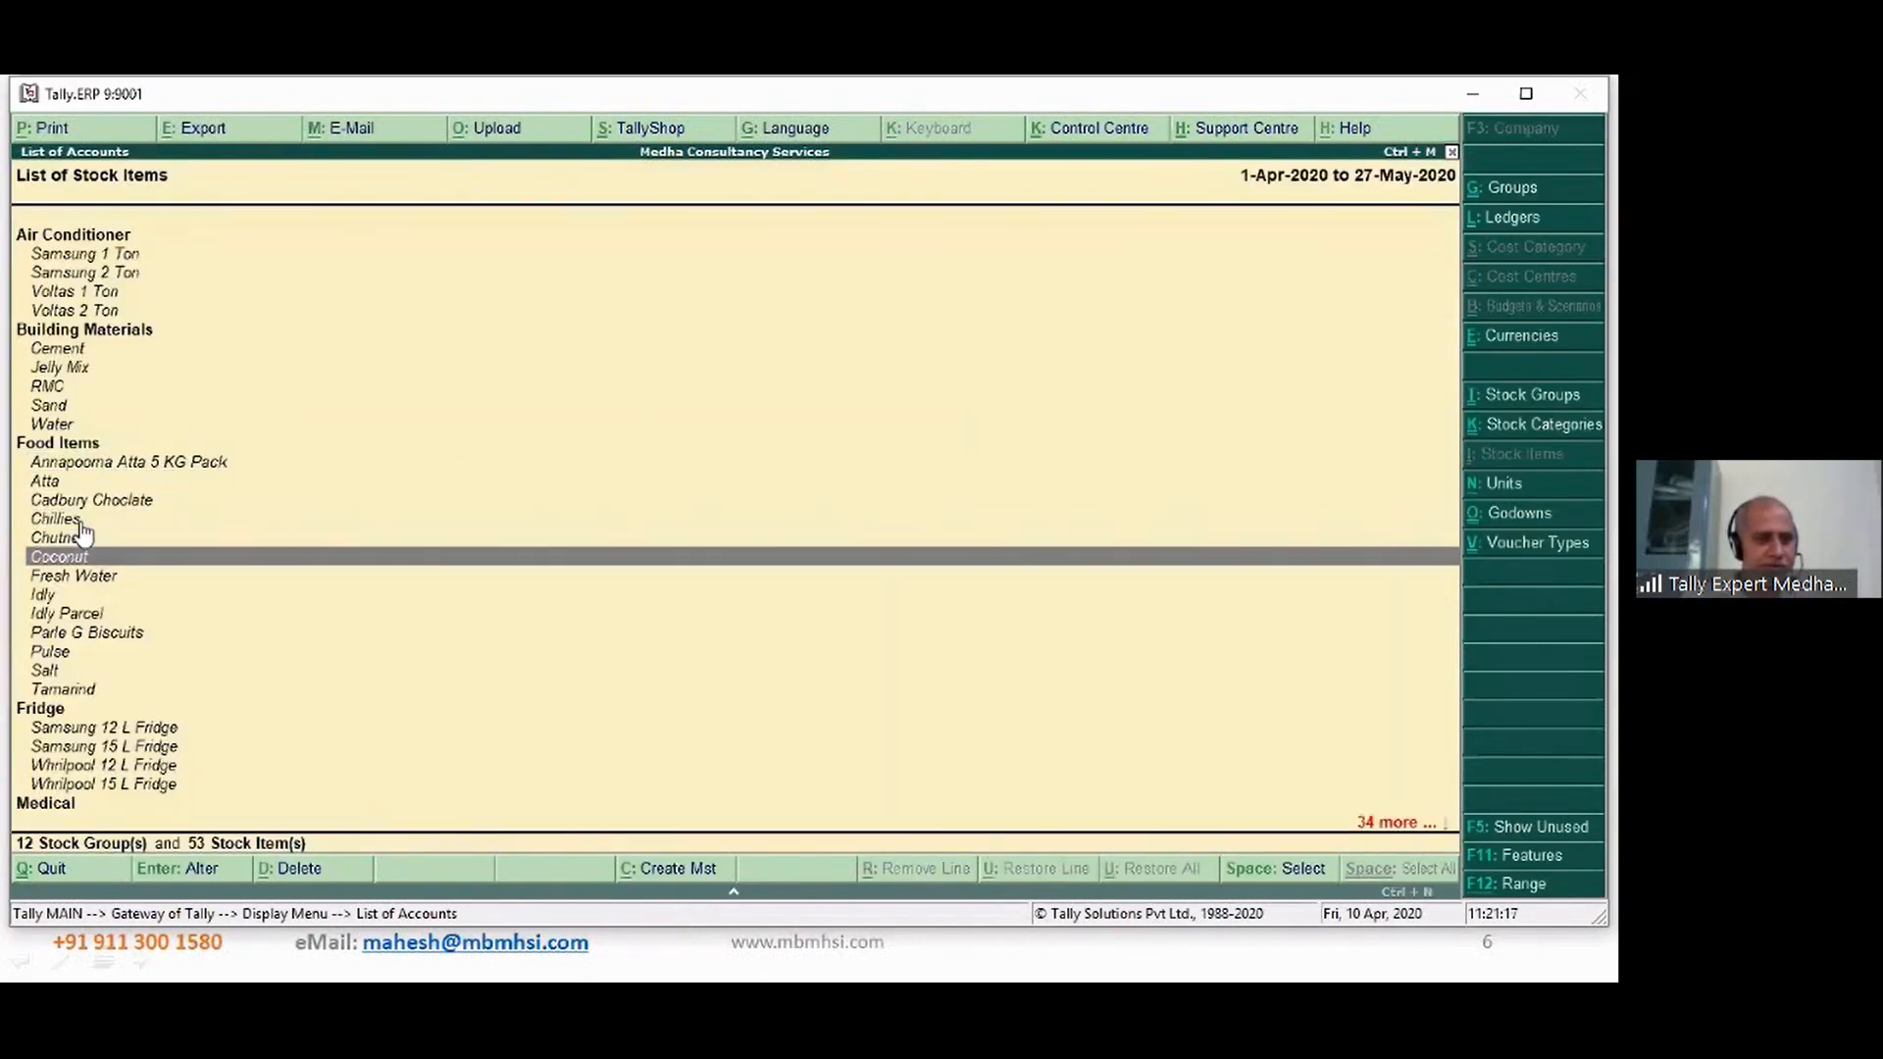
{"action": "key", "text": "Down"}
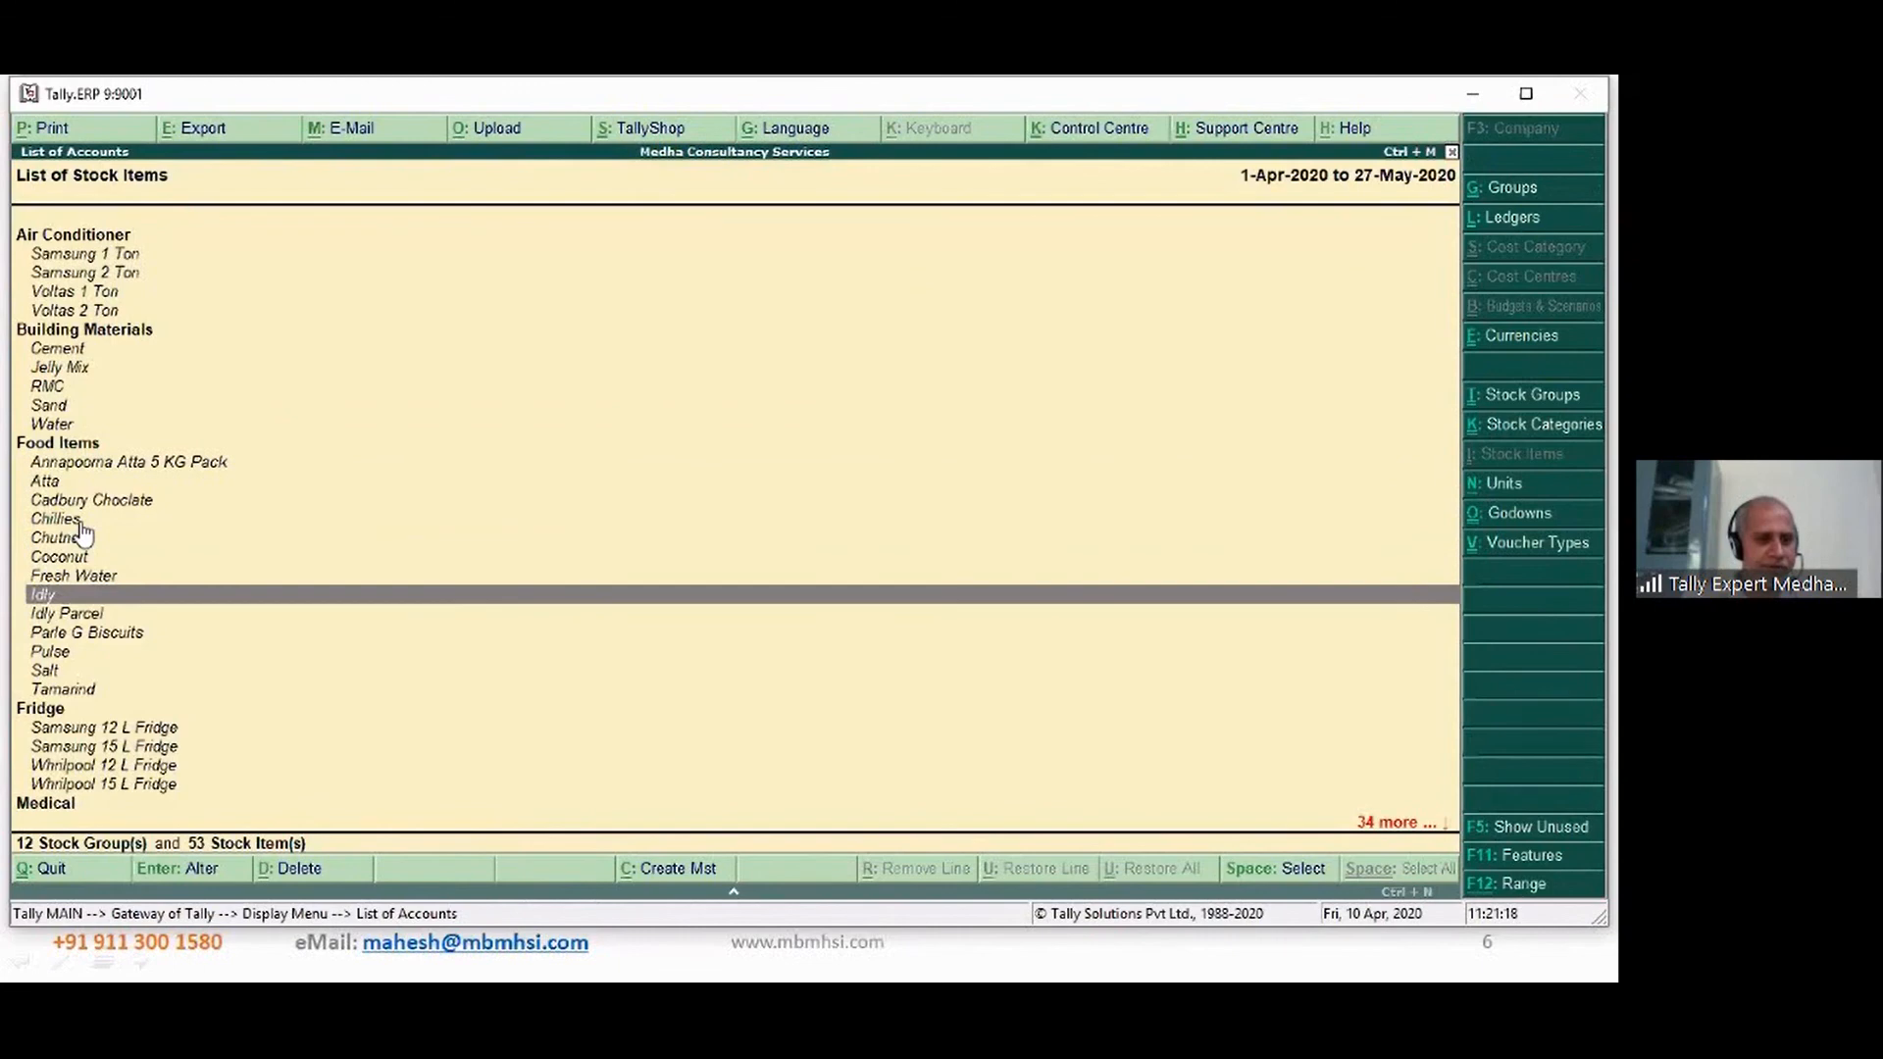
{"action": "key", "text": "Return"}
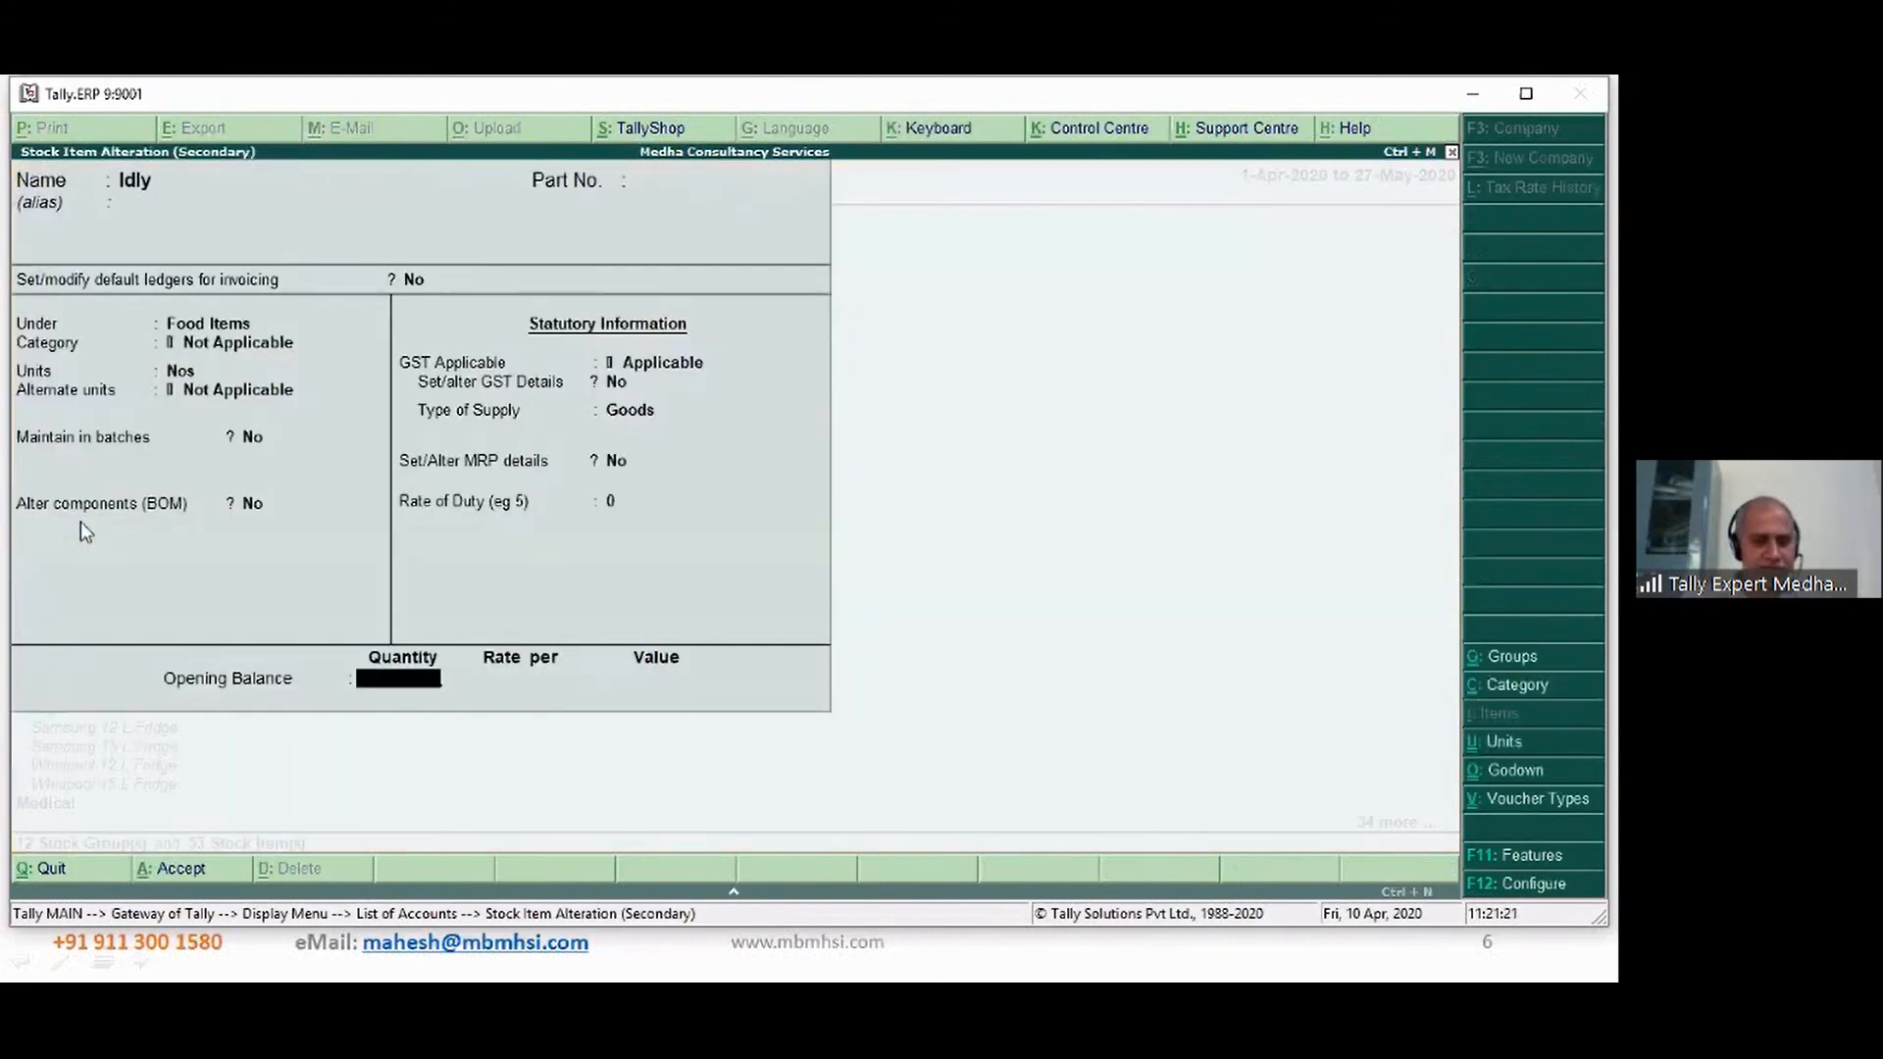
- Enter an opening balance of 100 Nos for Idly in Main Location at a rate of 4 and save the item
{"action": "type", "text": "100"}
{"action": "key", "text": "Return"}
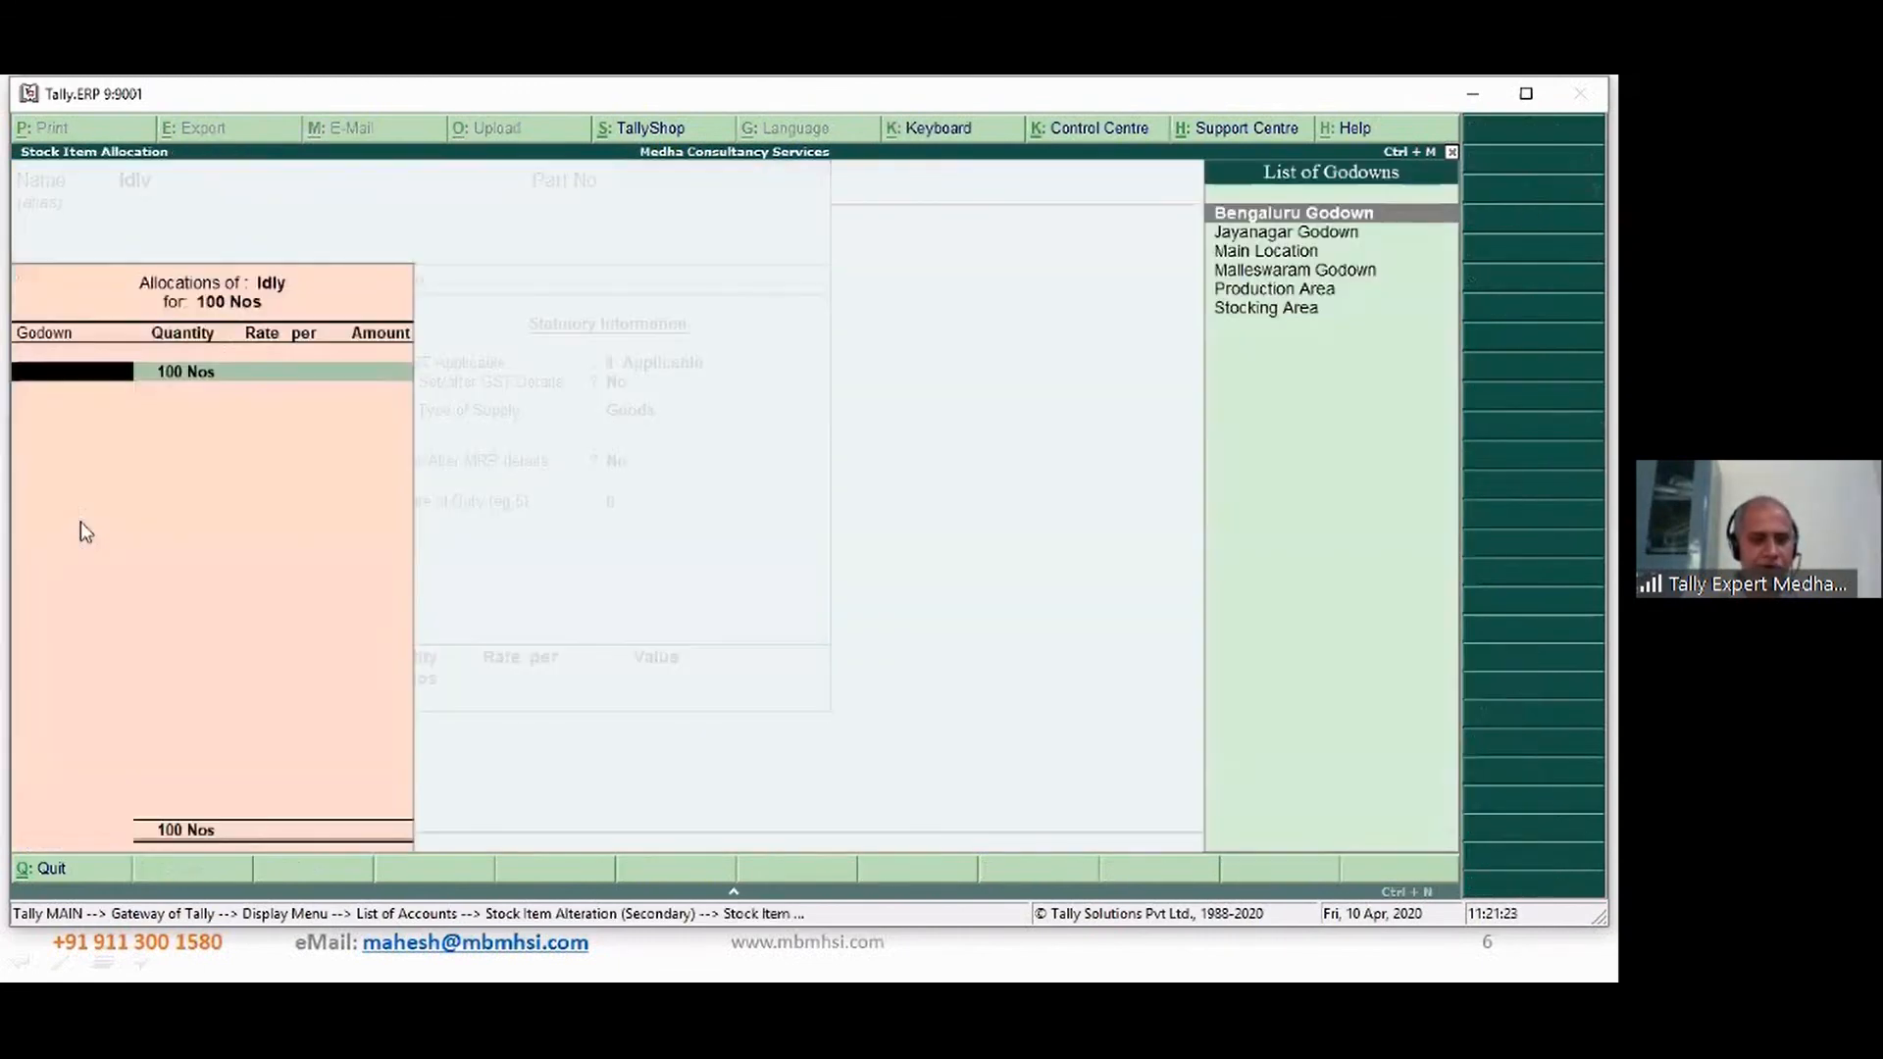
{"action": "type", "text": "ma"}
{"action": "key", "text": "Return"}
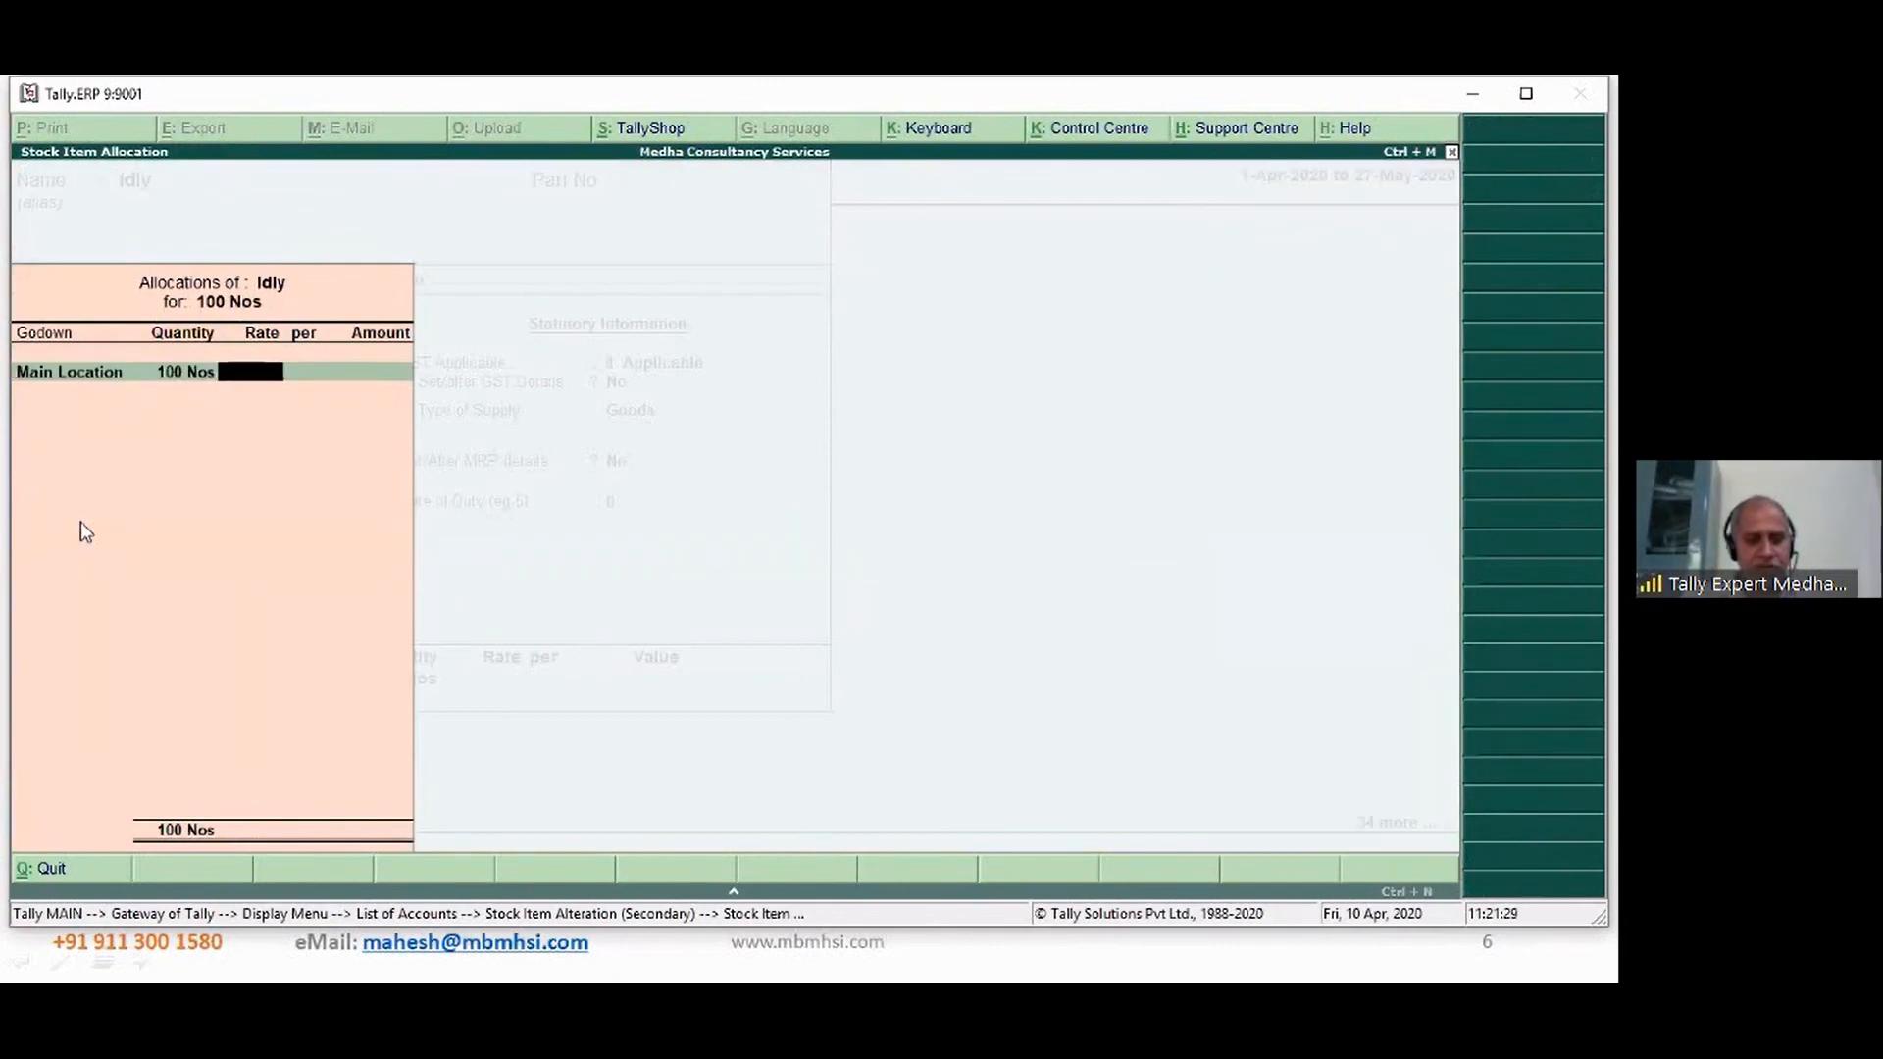
{"action": "type", "text": "4"}
{"action": "key", "text": "Return"}
{"action": "key", "text": "Return"}
{"action": "key", "text": "Return"}
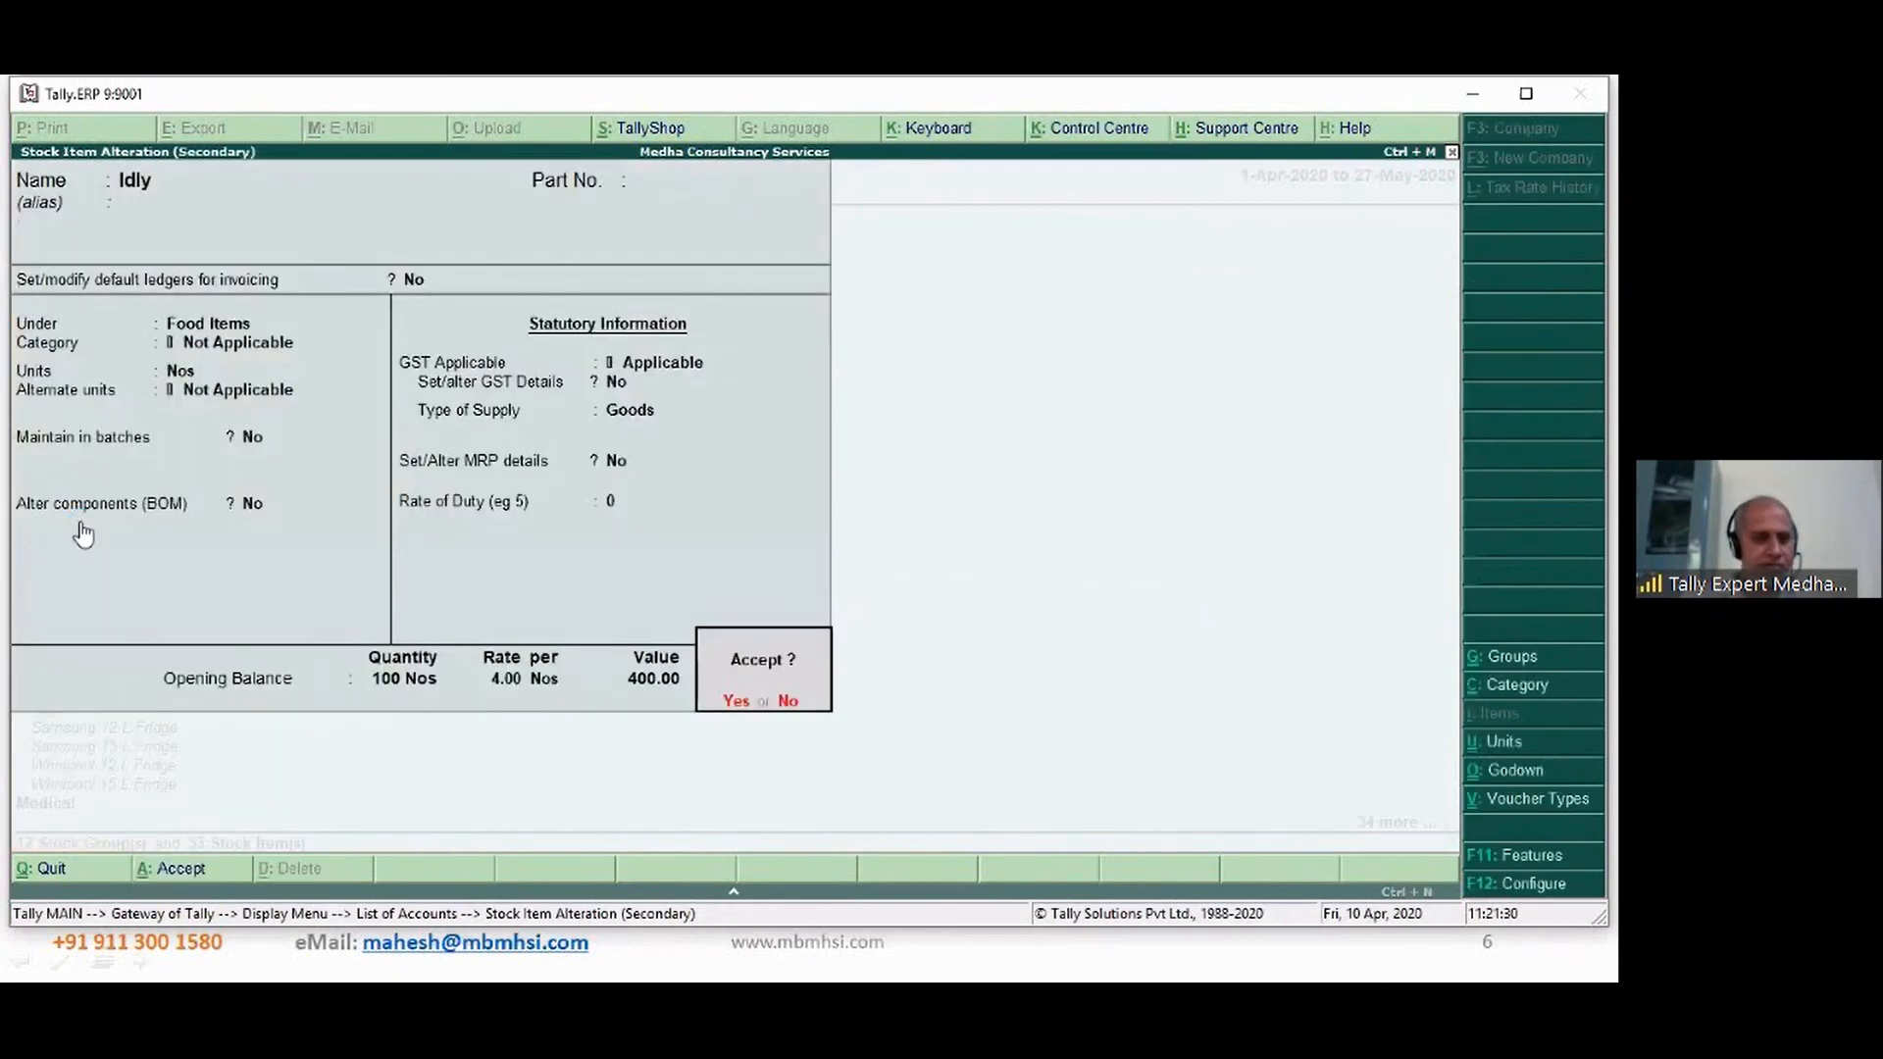
{"action": "key", "text": "Return"}
- Open the Pulse stock item under Food Items for alteration and set its opening quantity to 10,000 Gms
{"action": "key", "text": "Down"}
{"action": "key", "text": "Down"}
{"action": "key", "text": "Down"}
{"action": "key", "text": "Down"}
{"action": "key", "text": "Down"}
{"action": "key", "text": "Down"}
{"action": "key", "text": "Down"}
{"action": "key", "text": "Down"}
{"action": "key", "text": "Down"}
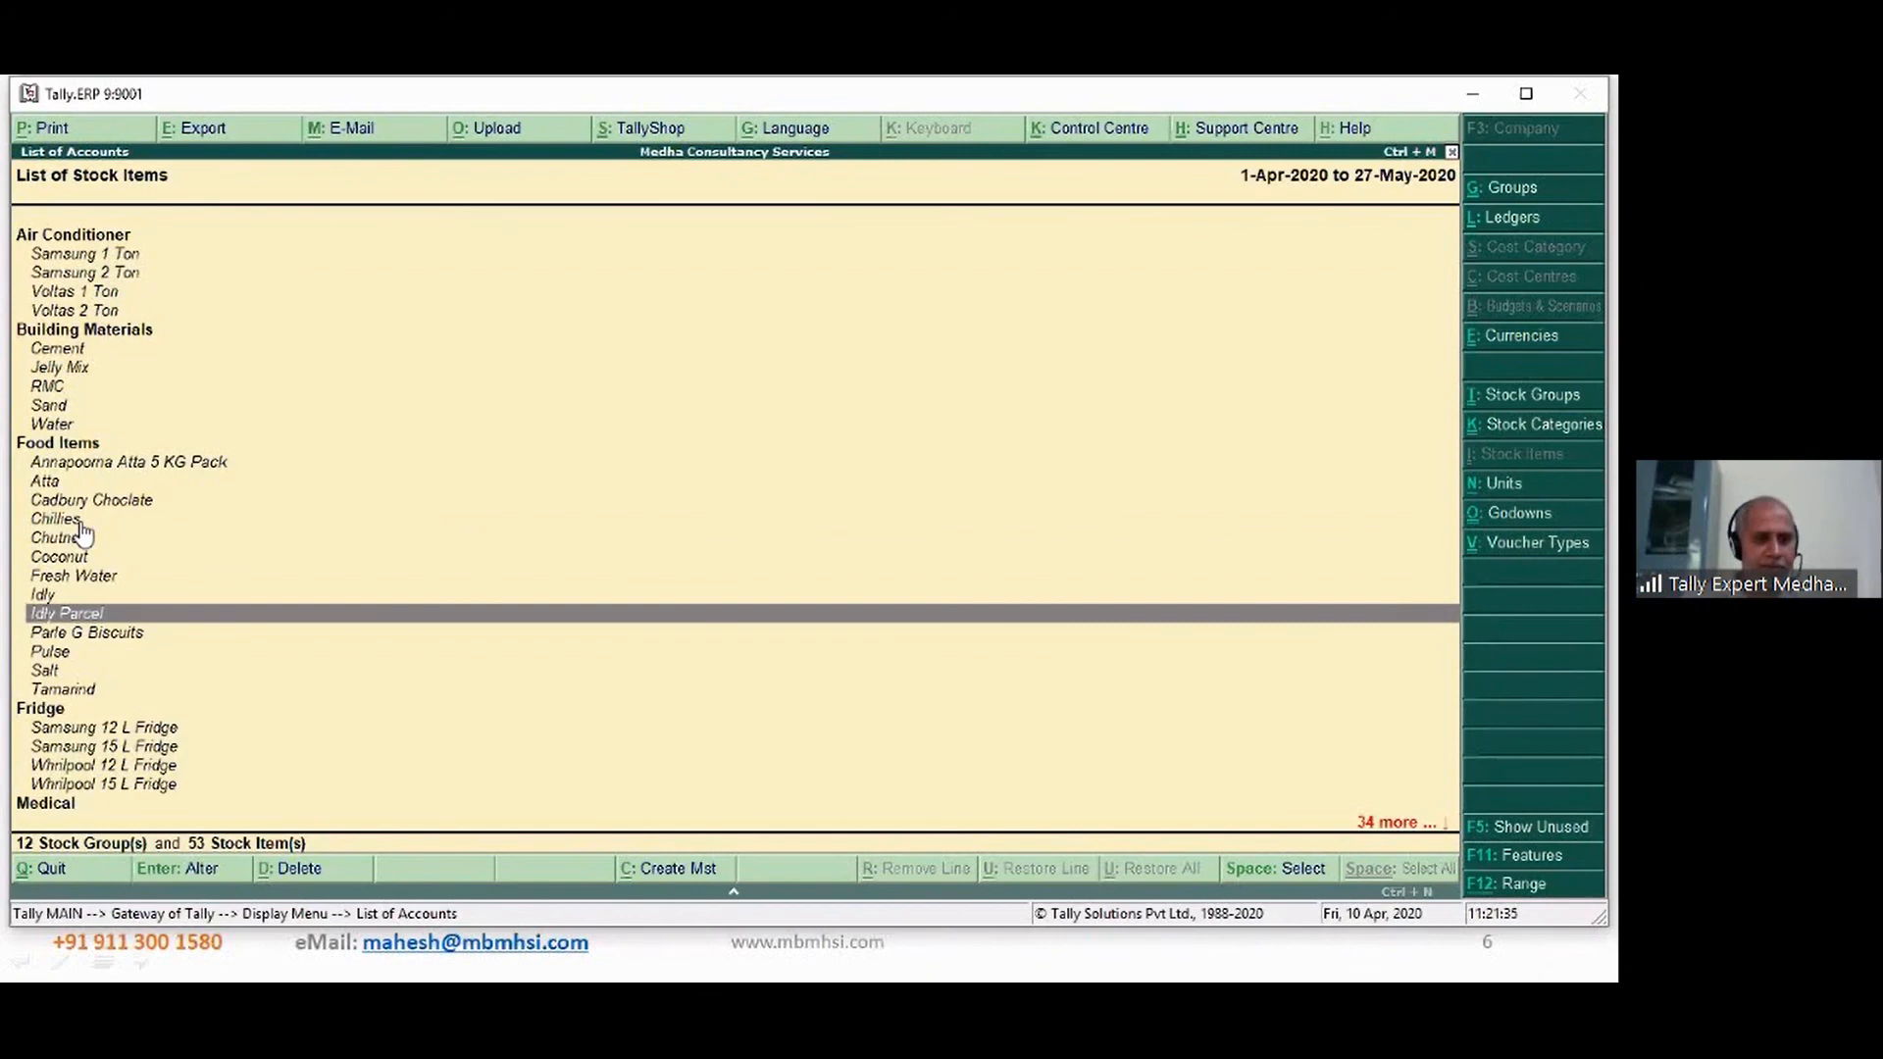
{"action": "key", "text": "Down"}
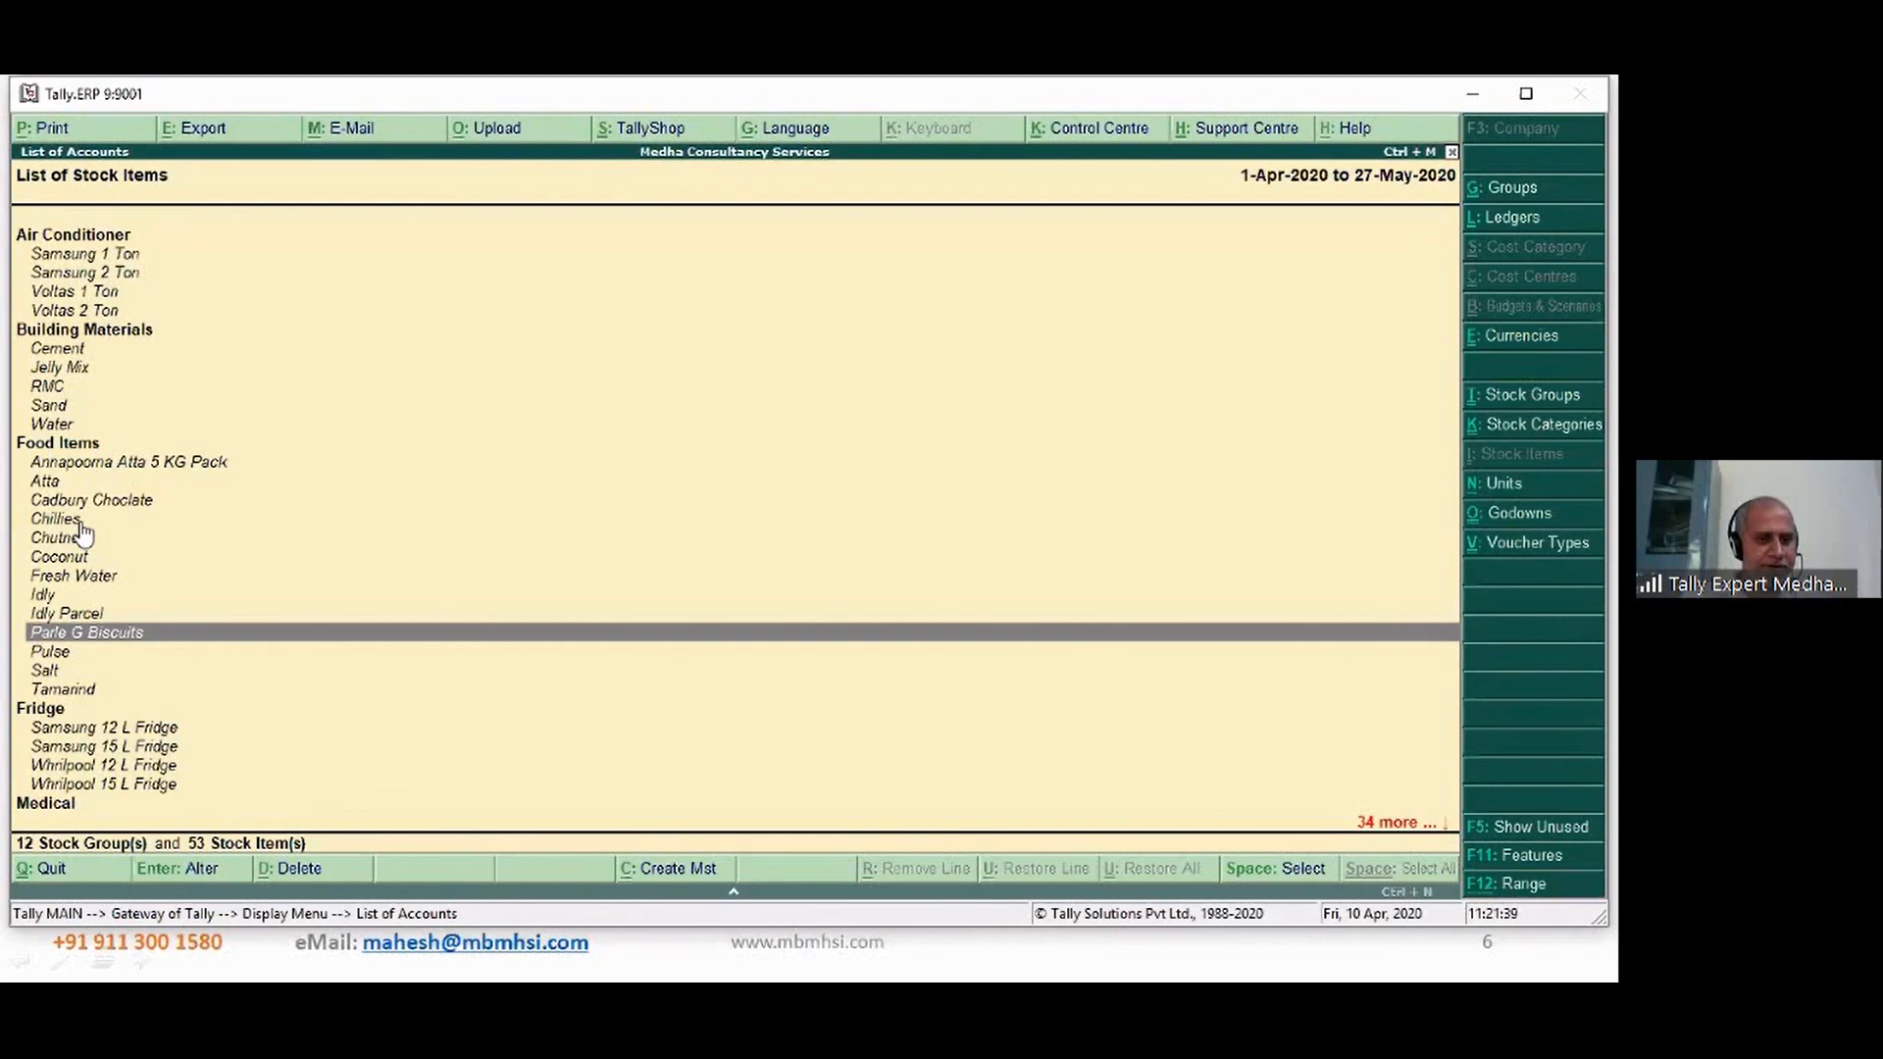
{"action": "key", "text": "Down"}
{"action": "key", "text": "Return"}
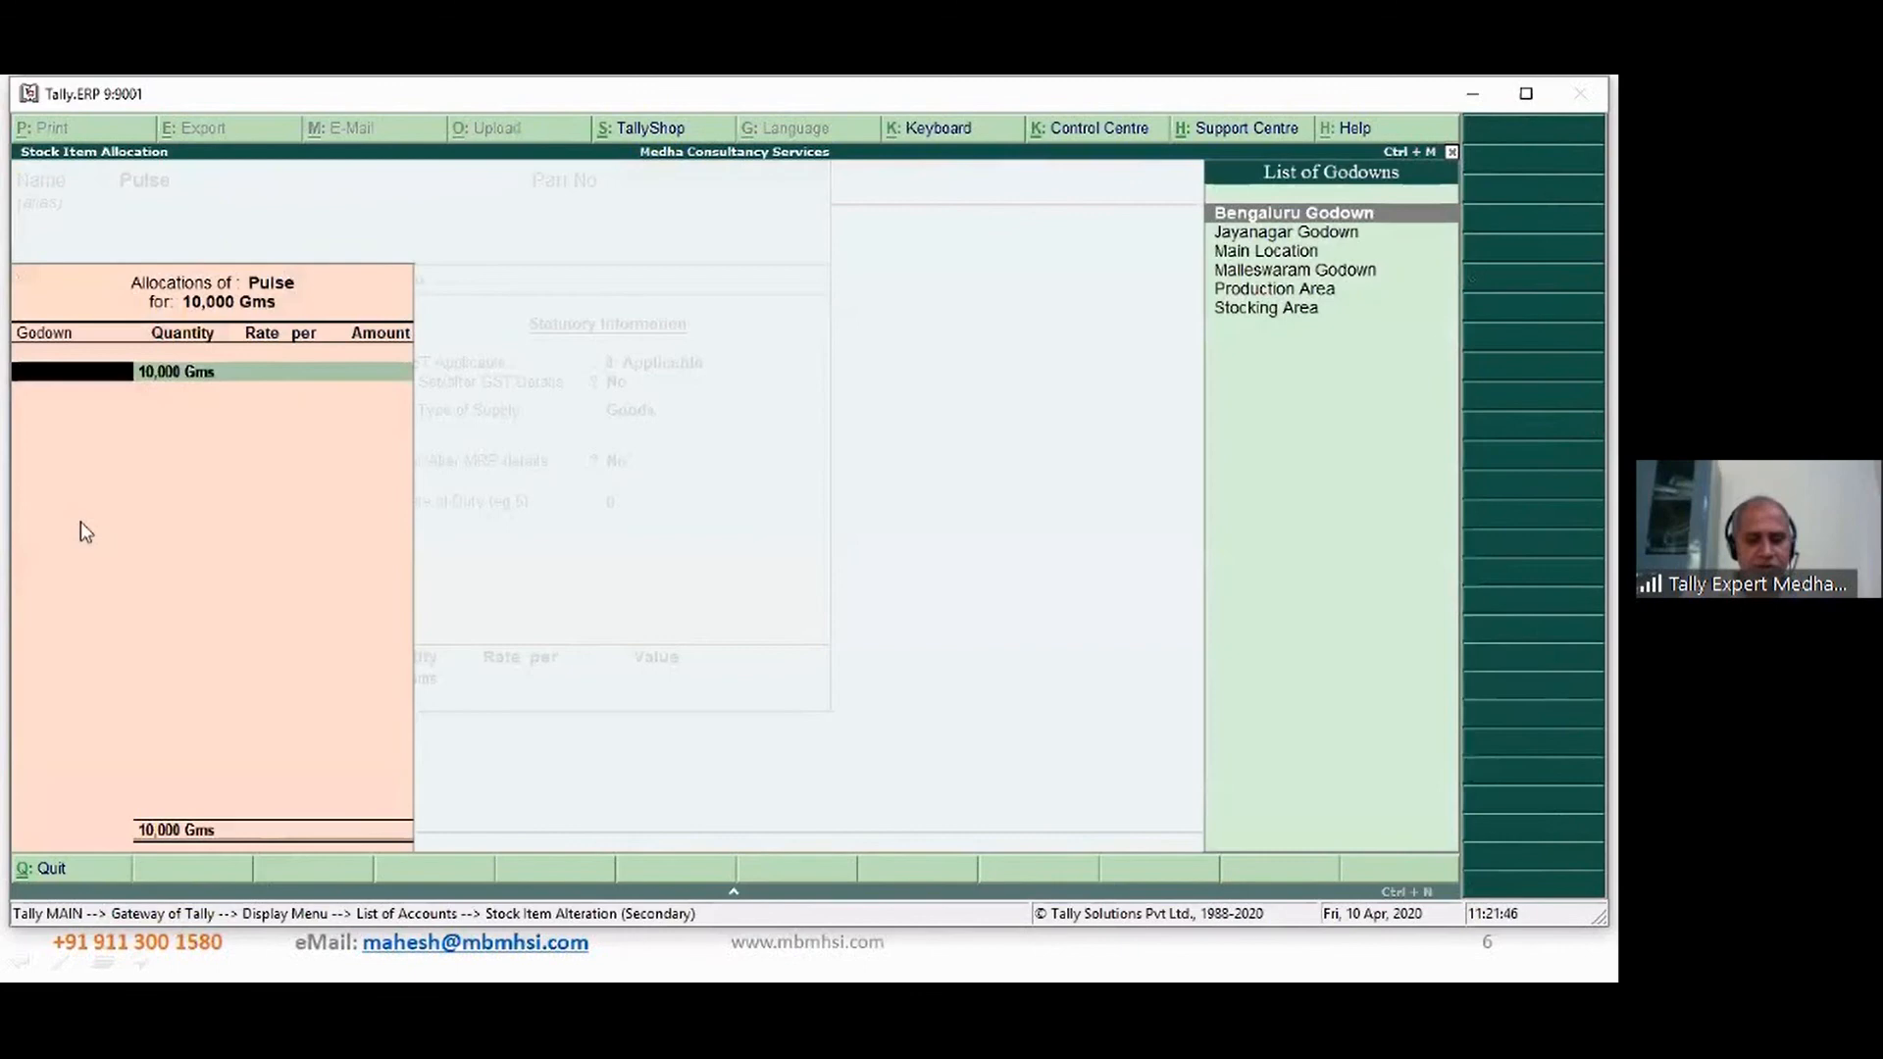
- Allocate the Pulse opening quantity to Main Location at 0.04 per gram and save the item
{"action": "key", "text": "Down"}
{"action": "key", "text": "Down"}
{"action": "key", "text": "Return"}
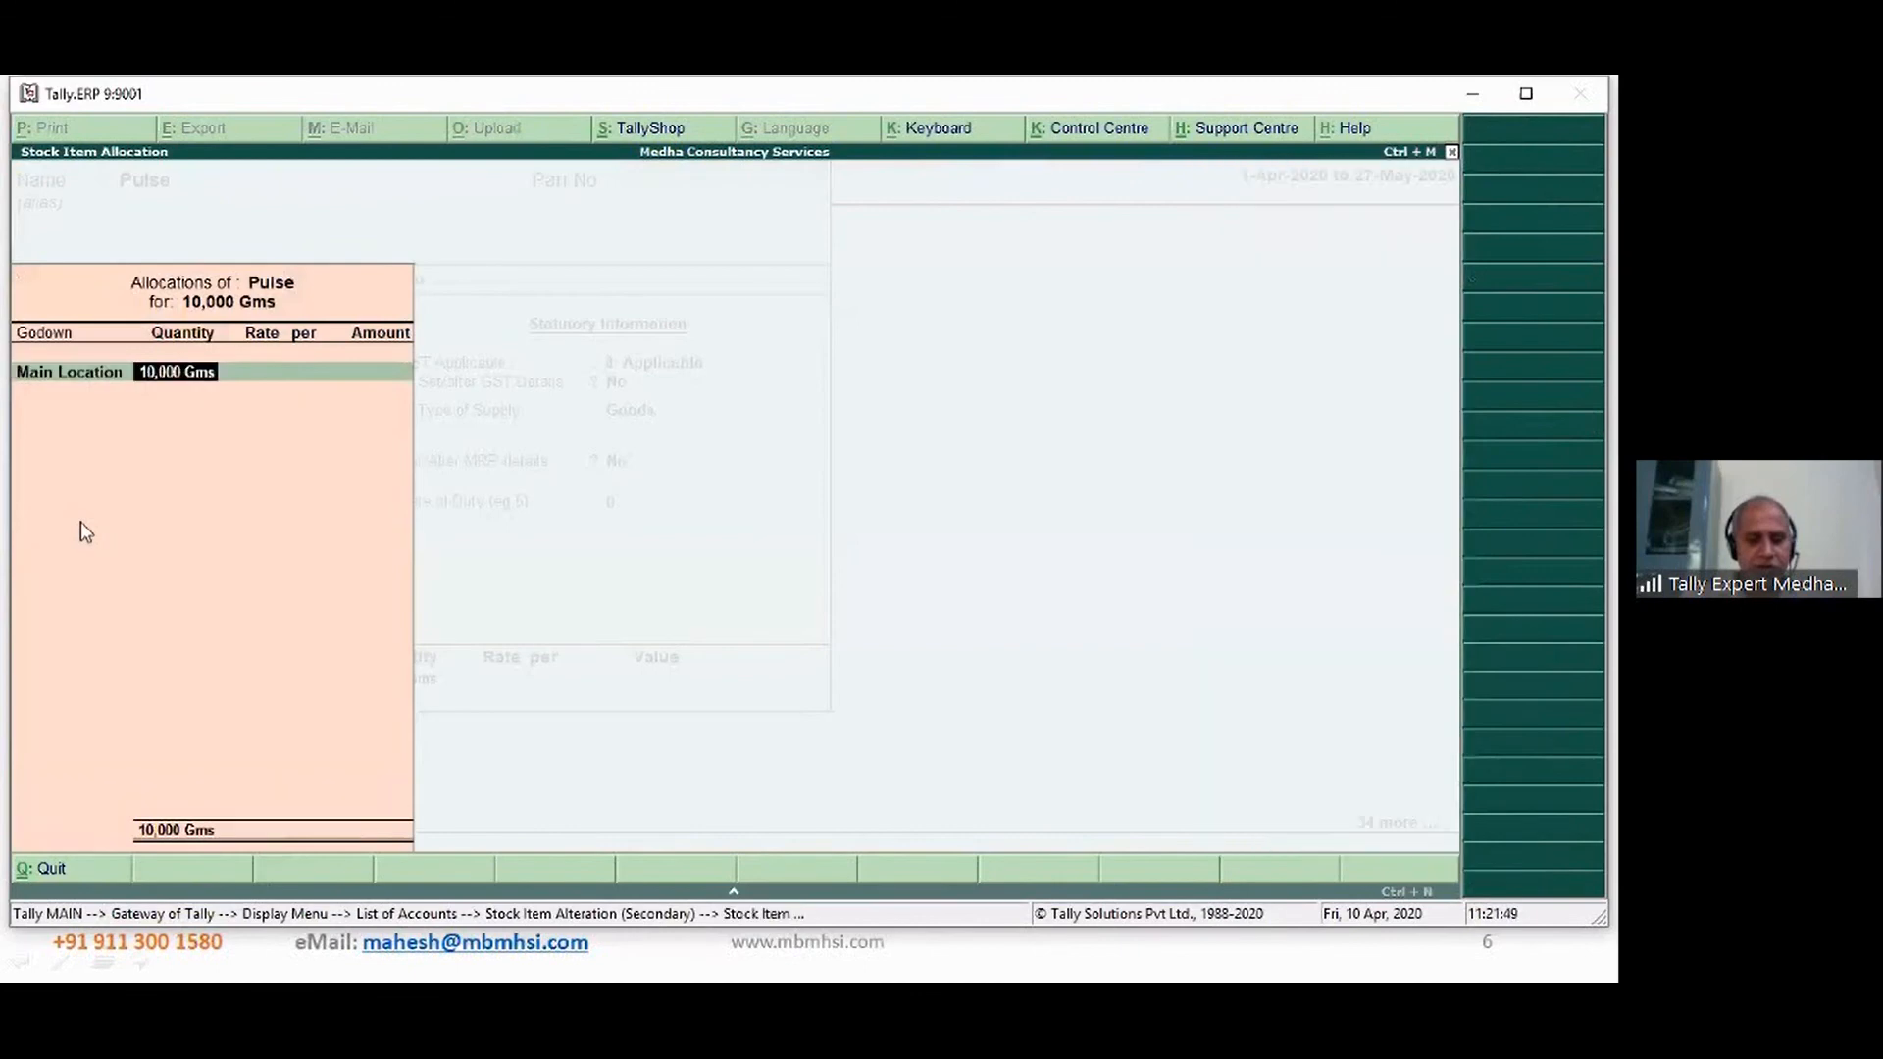
{"action": "key", "text": "Return"}
{"action": "type", "text": "0.04"}
{"action": "key", "text": "Return"}
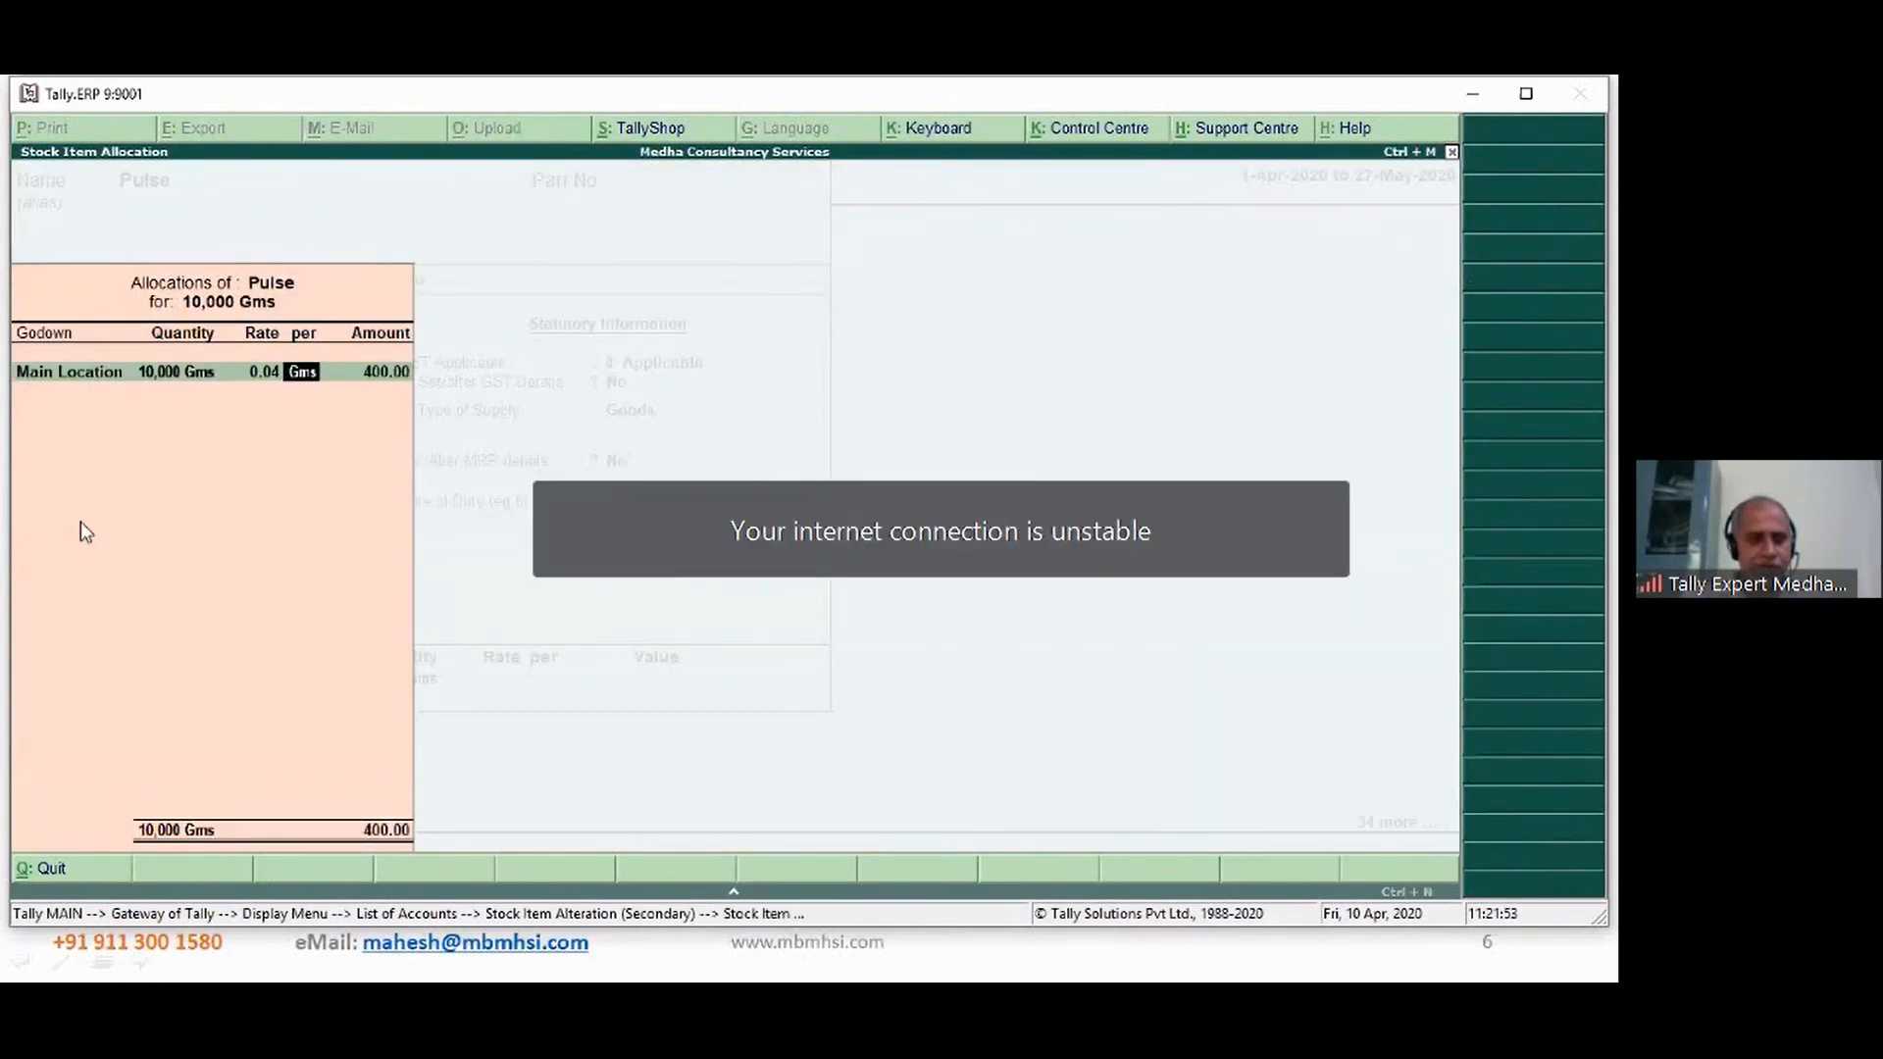
{"action": "key", "text": "Return"}
{"action": "key", "text": "Return"}
{"action": "key", "text": "Return"}
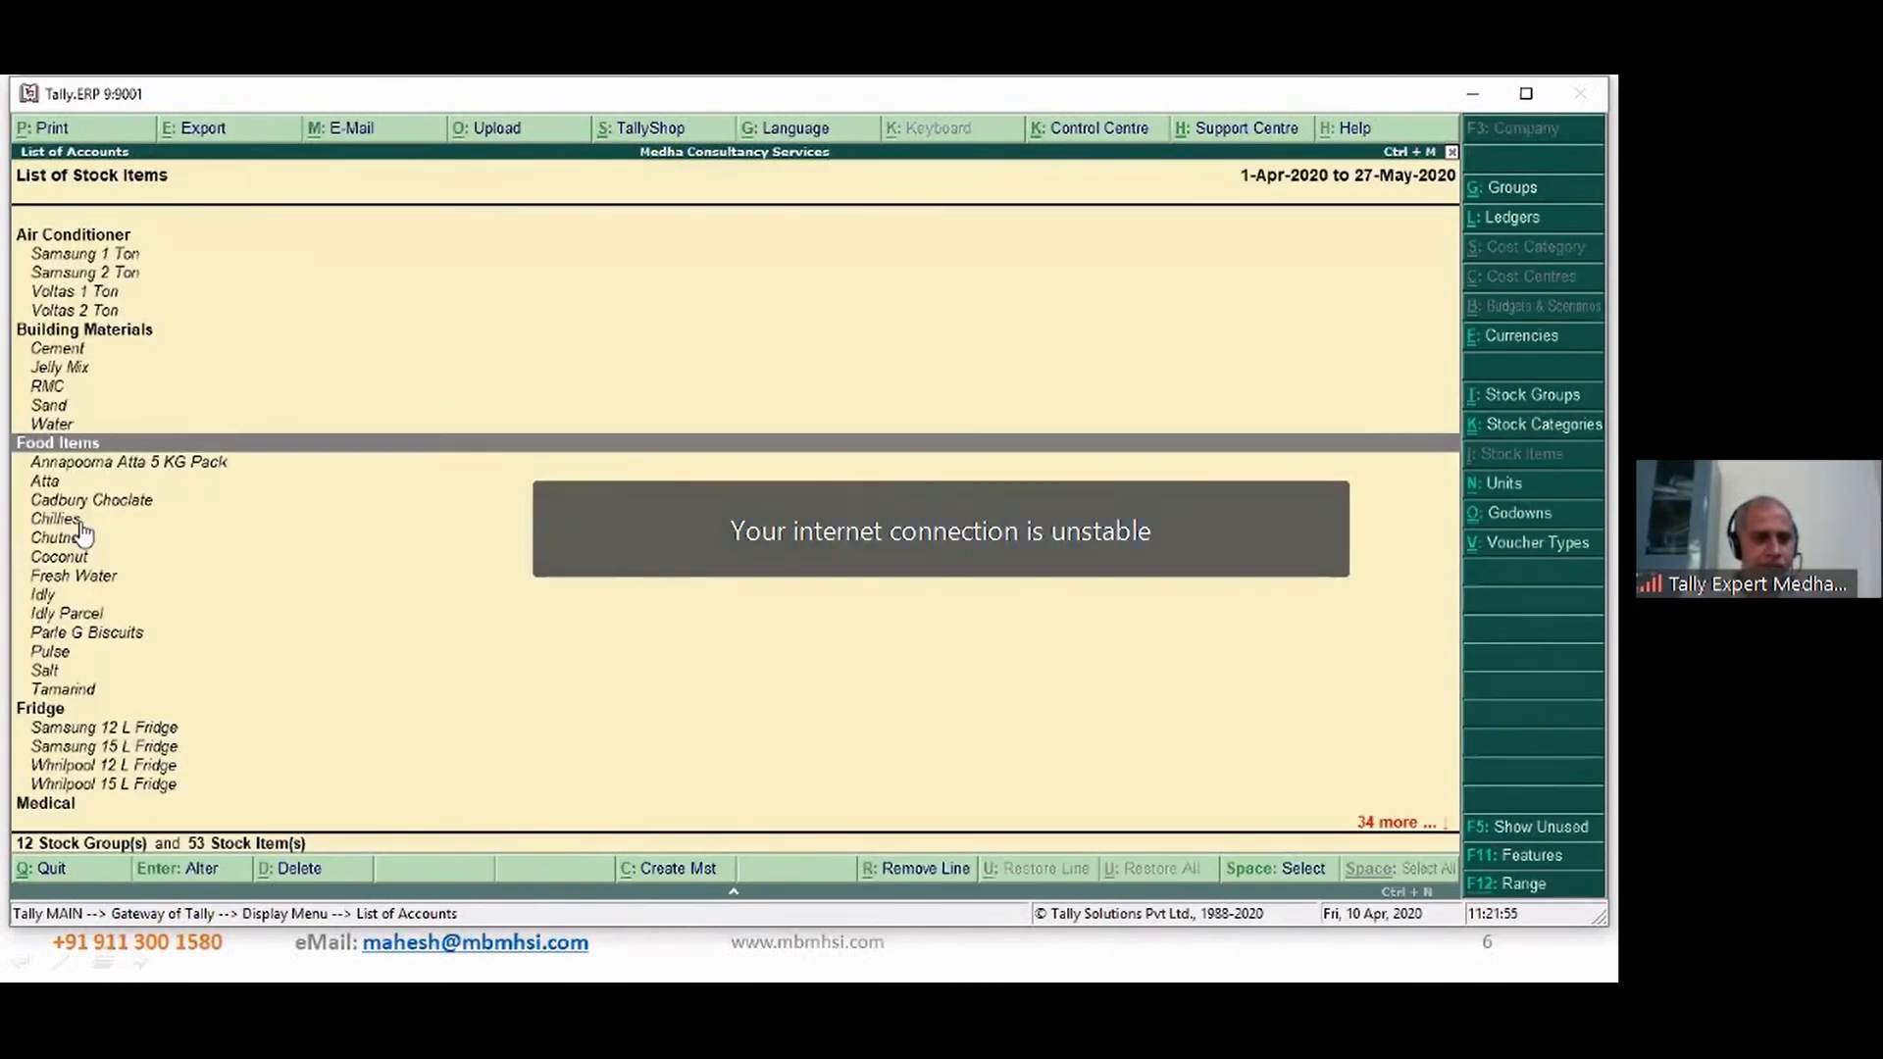
- Open the Salt stock item under Food Items for alteration
{"action": "key", "text": "Down"}
{"action": "key", "text": "Down"}
{"action": "key", "text": "Down"}
{"action": "key", "text": "Down"}
{"action": "key", "text": "Down"}
{"action": "key", "text": "Down"}
{"action": "key", "text": "Down"}
{"action": "key", "text": "Down"}
{"action": "key", "text": "Down"}
{"action": "key", "text": "Down"}
{"action": "key", "text": "Down"}
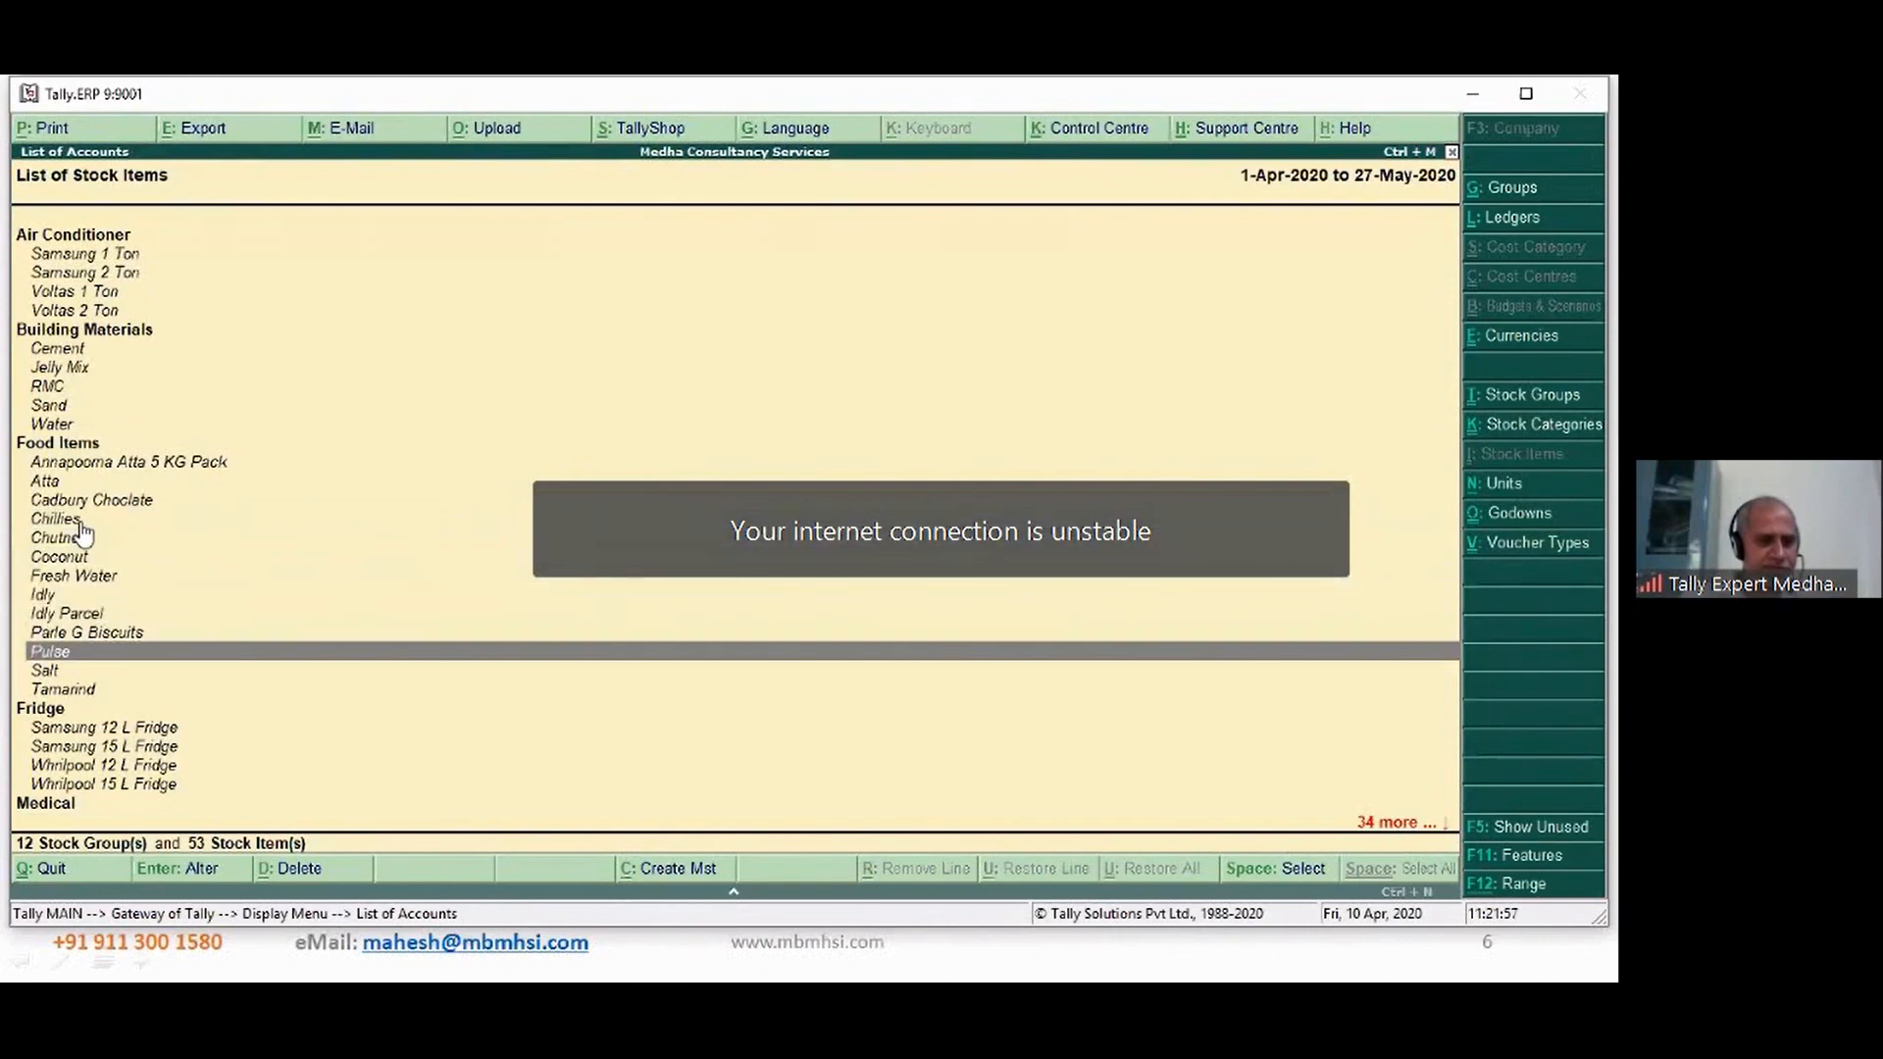
{"action": "key", "text": "Down"}
{"action": "key", "text": "Return"}
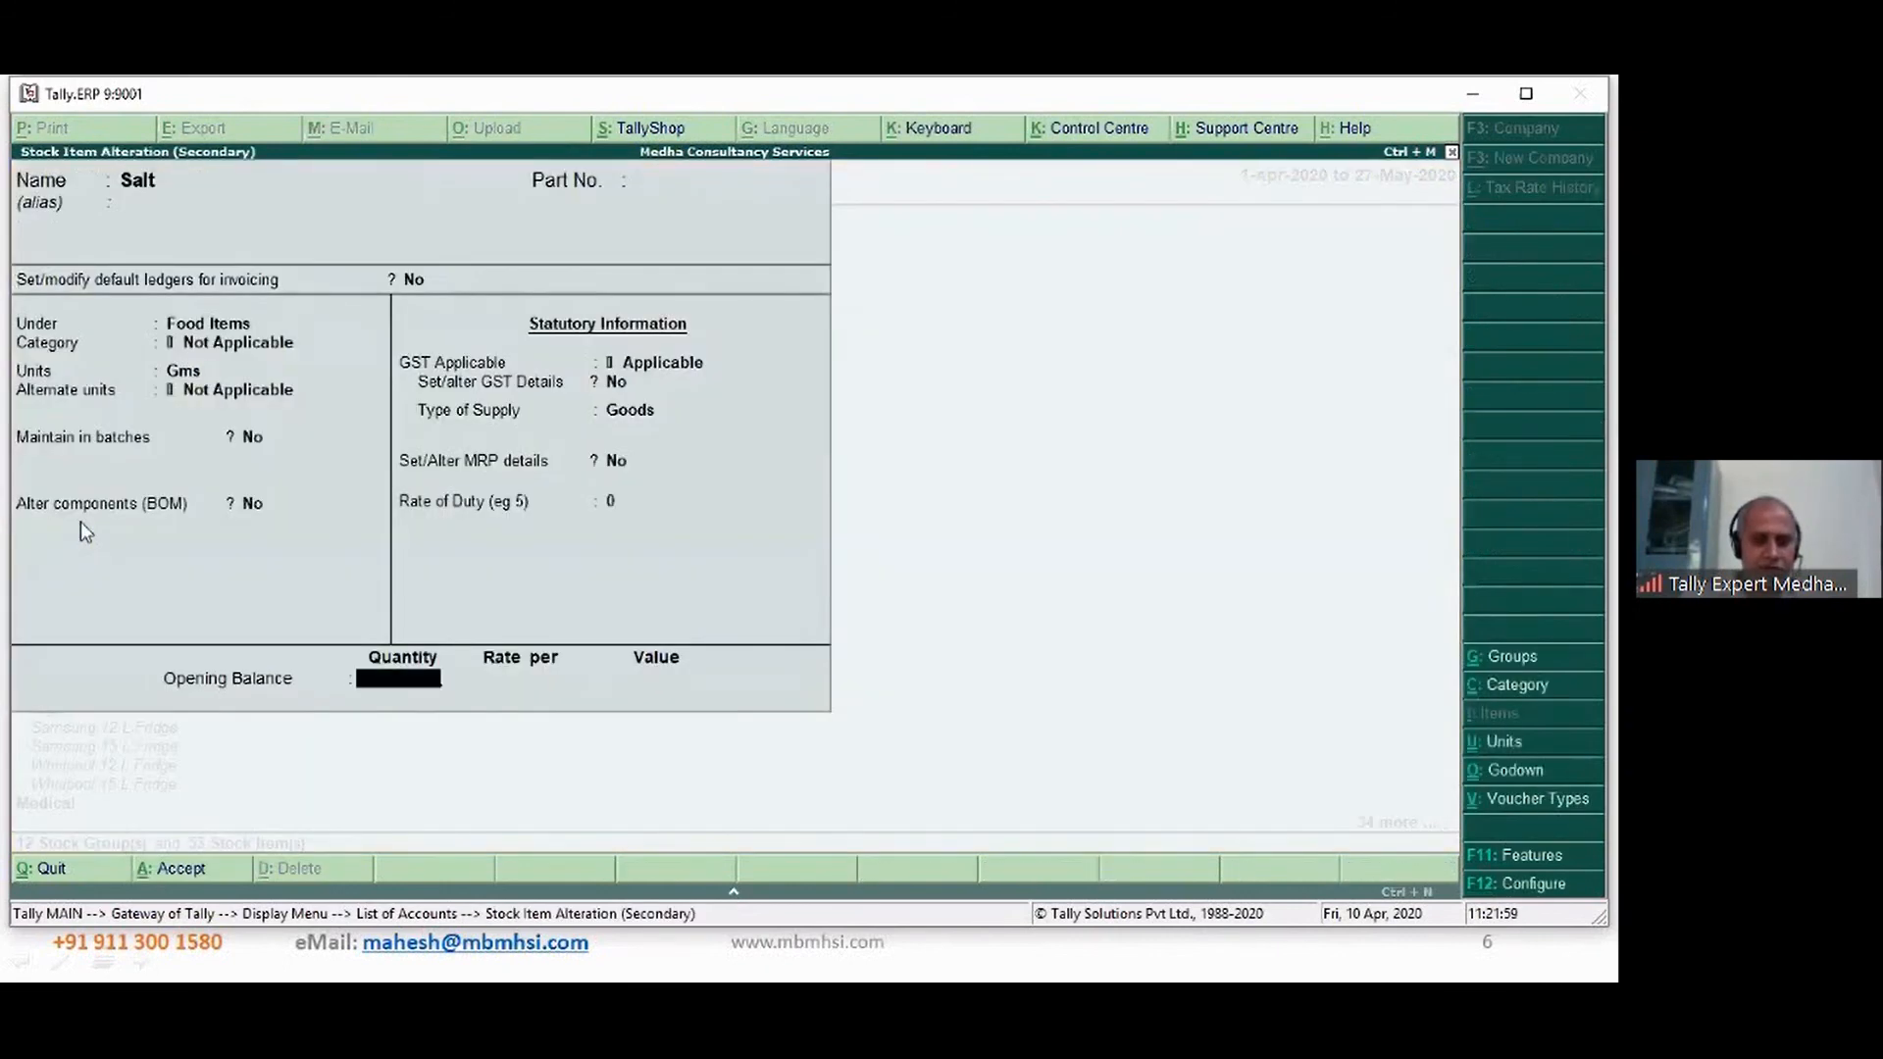
- Enter an opening balance of 1,000 Gms for Salt in Main Location at 0.01 per gram and save the item
{"action": "type", "text": "1000"}
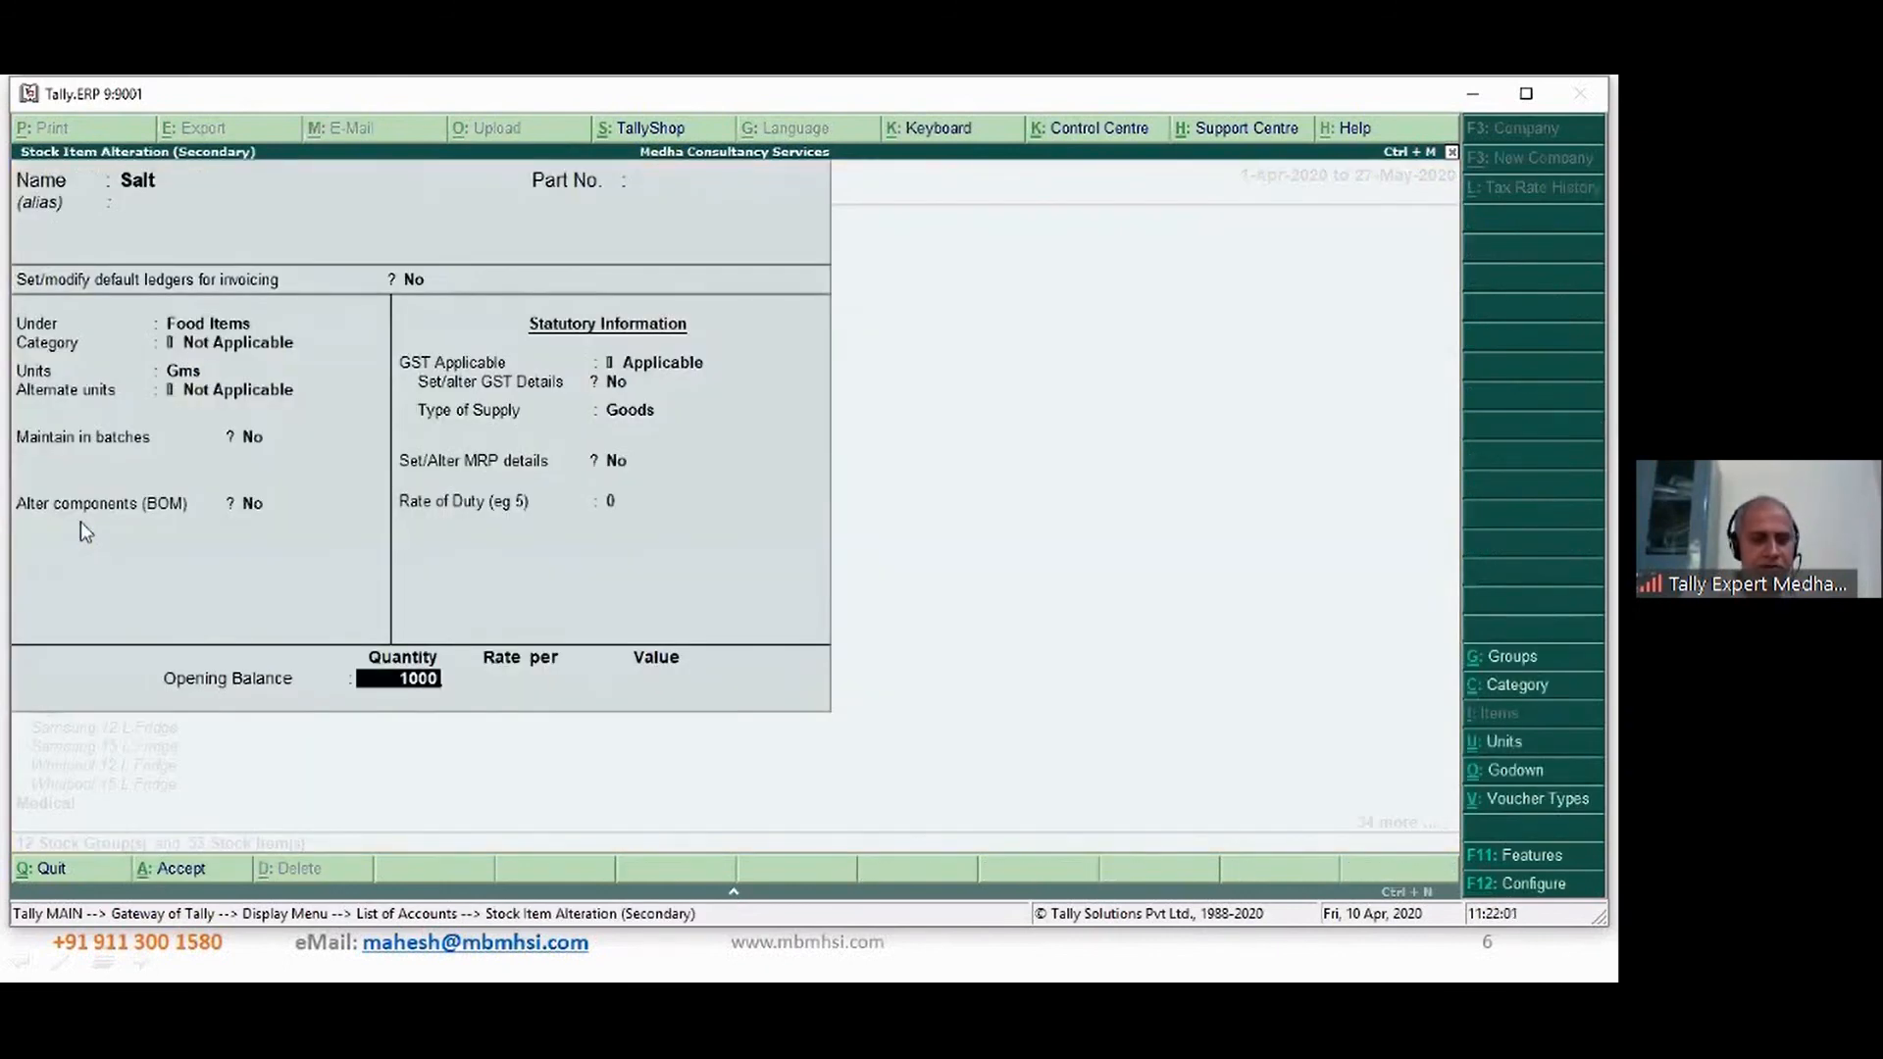
{"action": "key", "text": "Return"}
{"action": "type", "text": "Ma"}
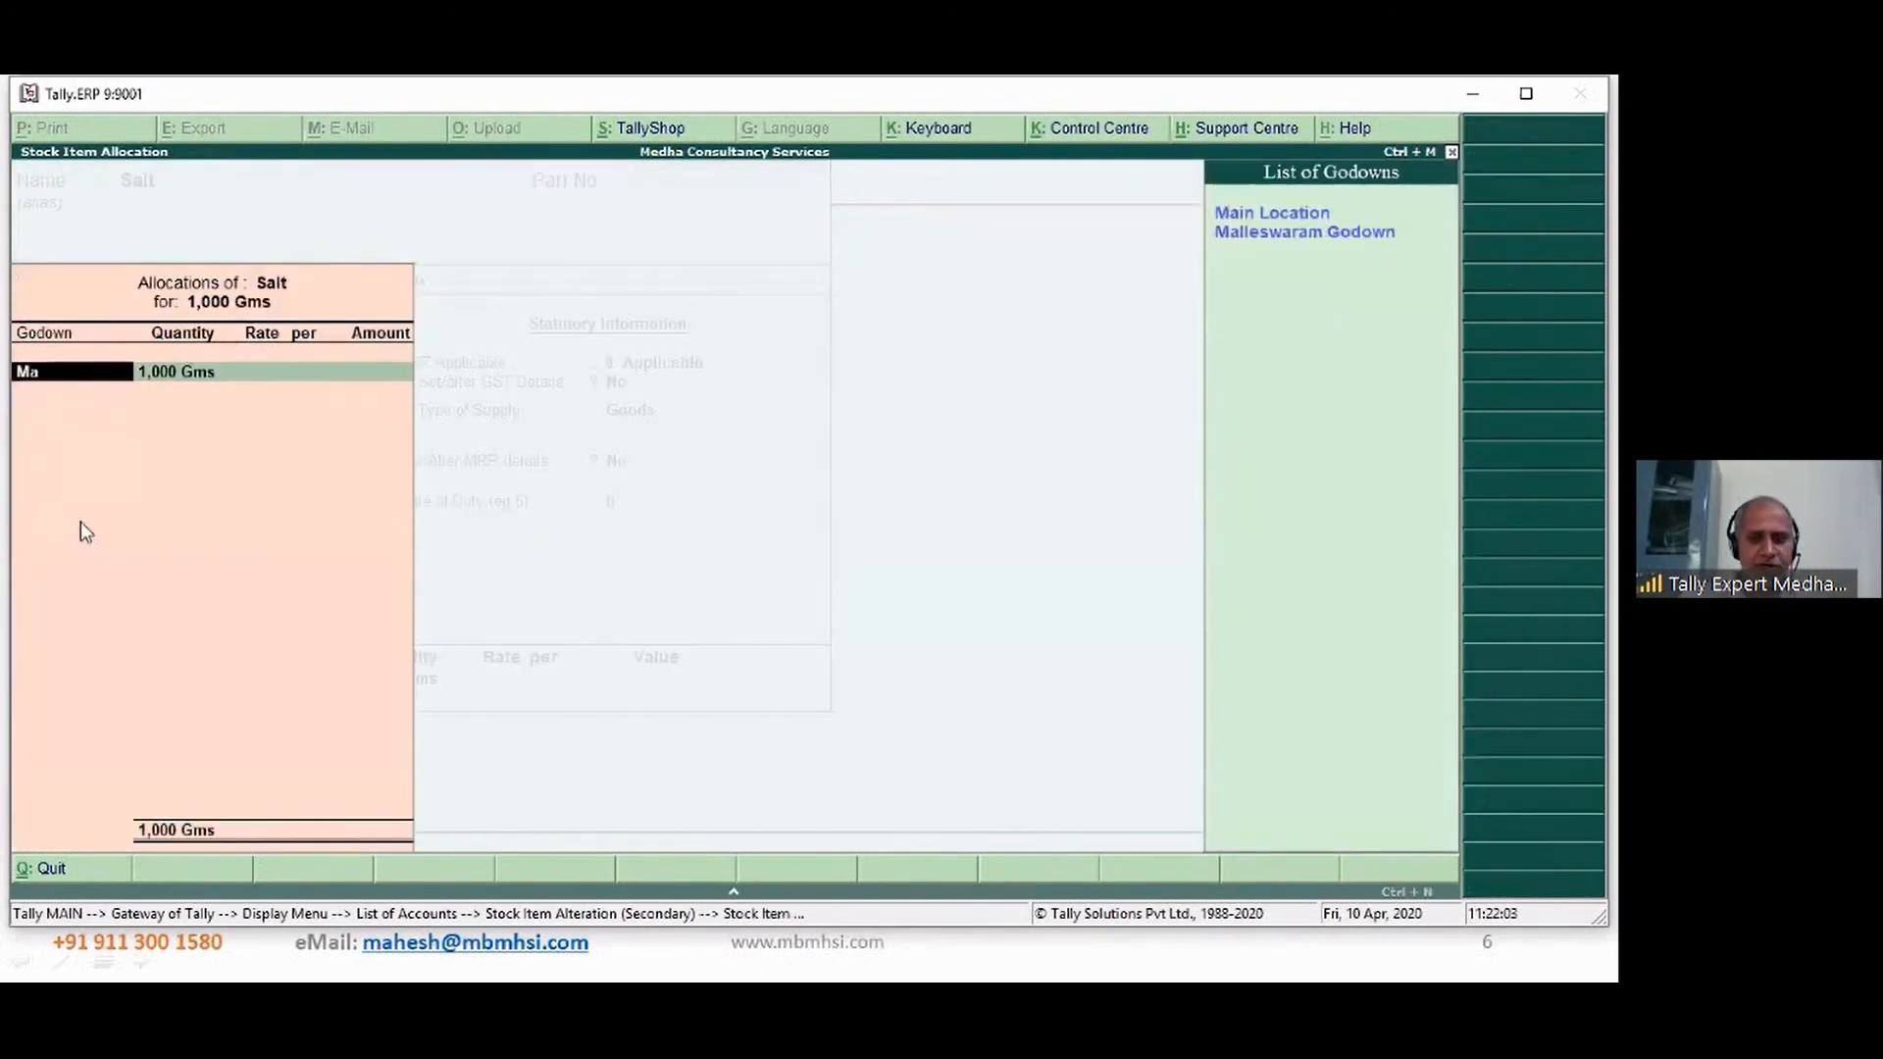
{"action": "key", "text": "Return"}
{"action": "key", "text": "Return"}
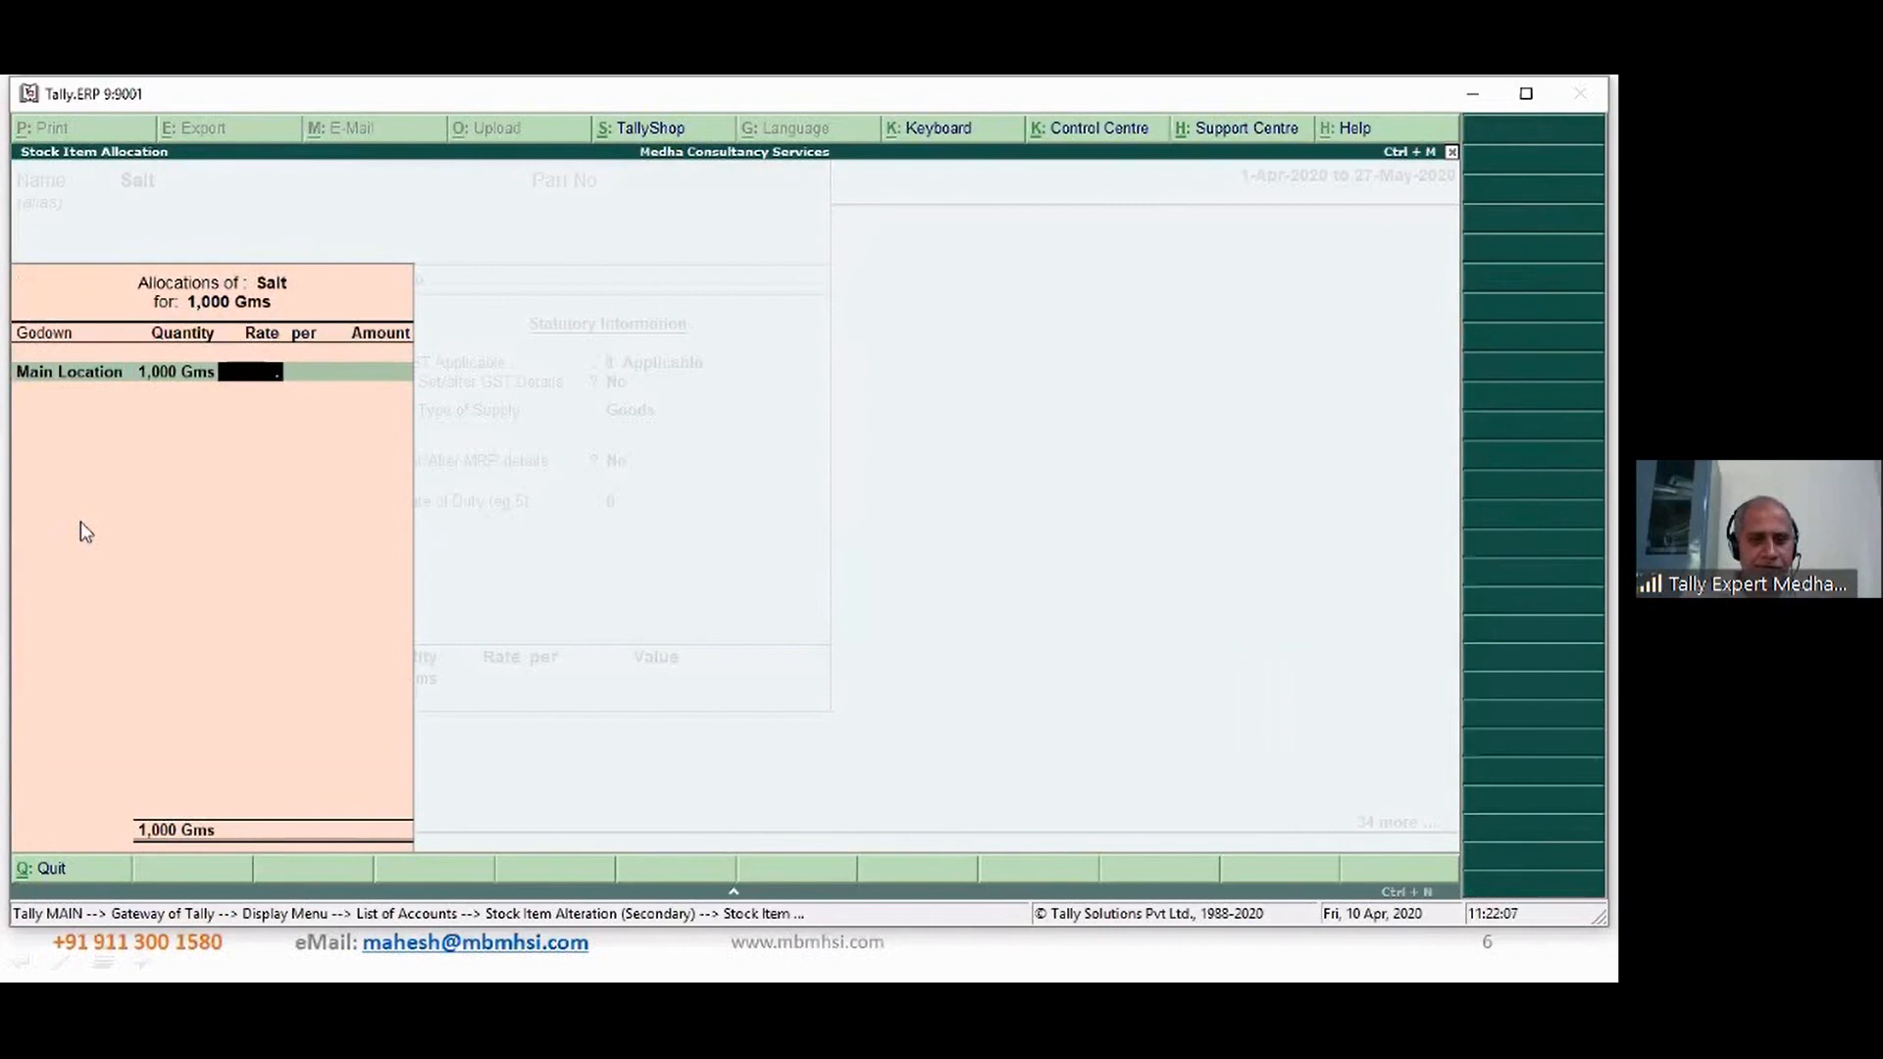
{"action": "type", "text": ".01"}
{"action": "key", "text": "Return"}
{"action": "key", "text": "Return"}
{"action": "key", "text": "Return"}
{"action": "key", "text": "Return"}
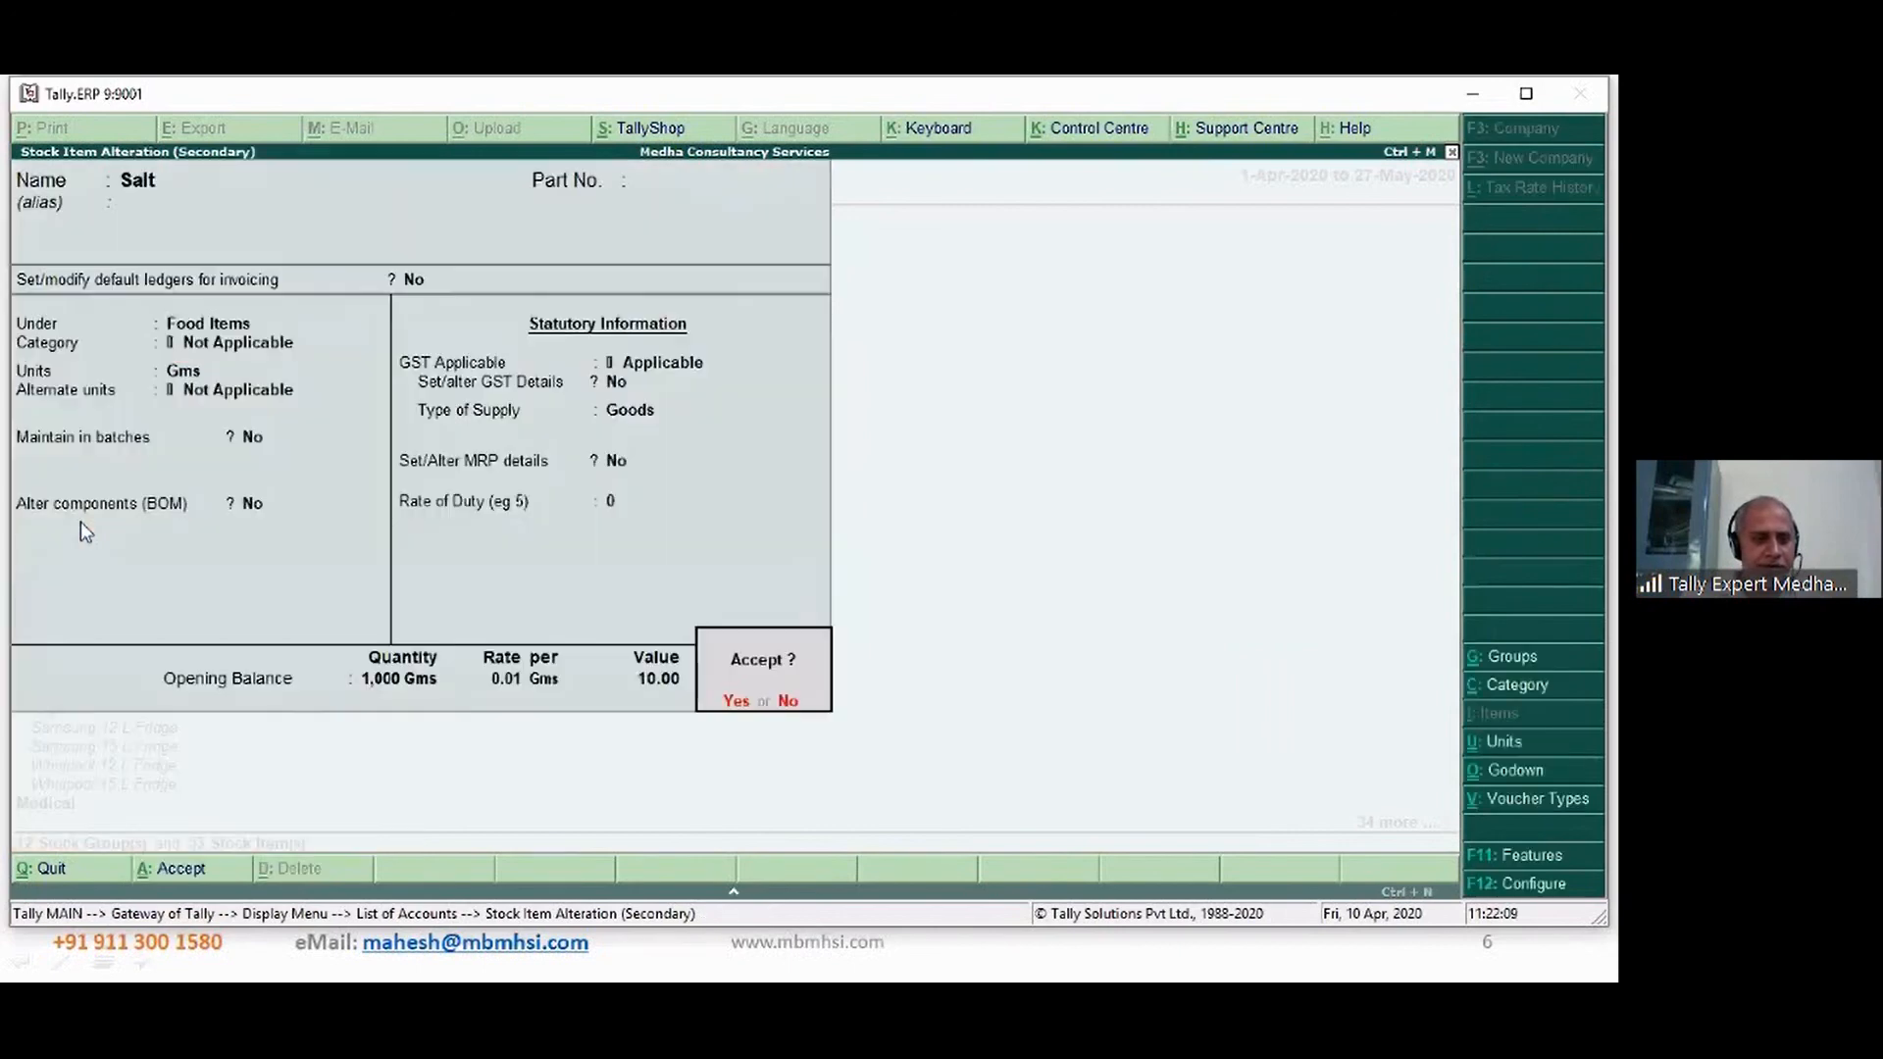
{"action": "key", "text": "Return"}
- Open the Tamarind stock item under Food Items for alteration
{"action": "key", "text": "Down"}
{"action": "key", "text": "Down"}
{"action": "key", "text": "Down"}
{"action": "key", "text": "Down"}
{"action": "key", "text": "Down"}
{"action": "key", "text": "Down"}
{"action": "key", "text": "Down"}
{"action": "key", "text": "Down"}
{"action": "key", "text": "Down"}
{"action": "key", "text": "Down"}
{"action": "key", "text": "Down"}
{"action": "key", "text": "Down"}
{"action": "key", "text": "Down"}
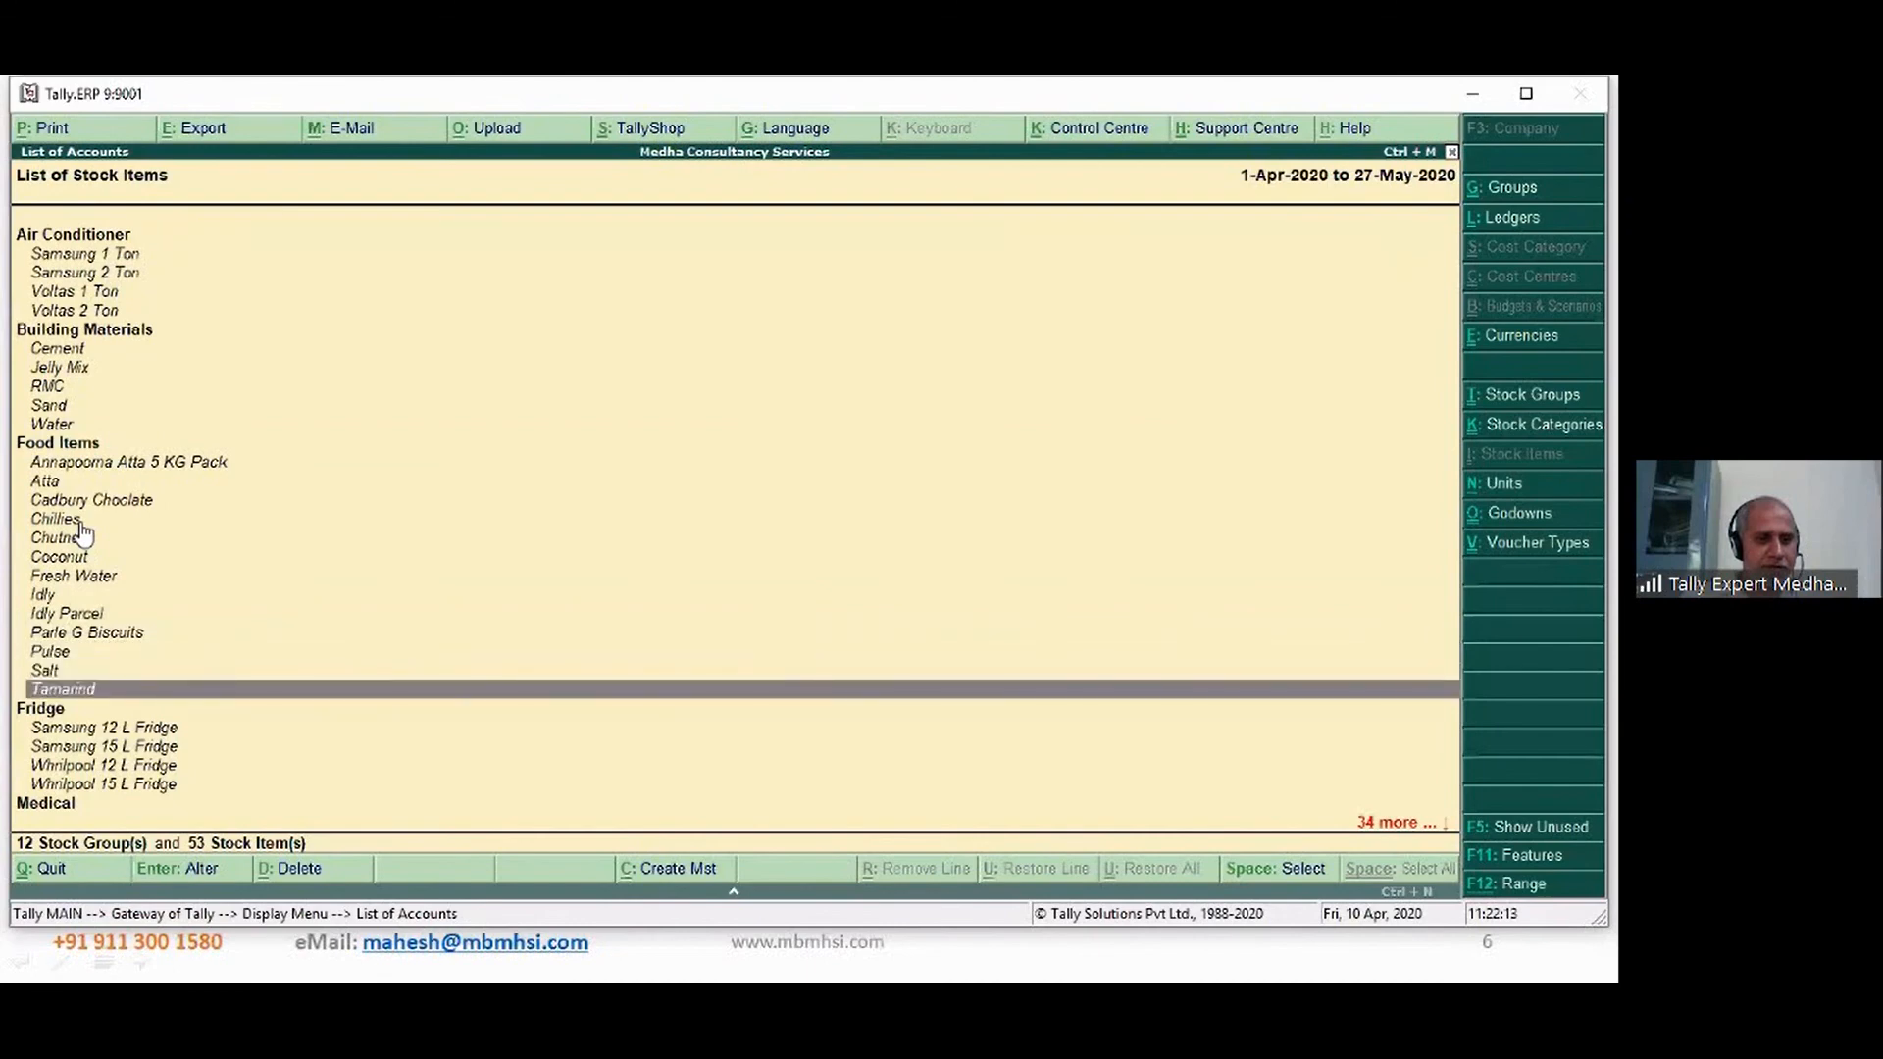
{"action": "key", "text": "Return"}
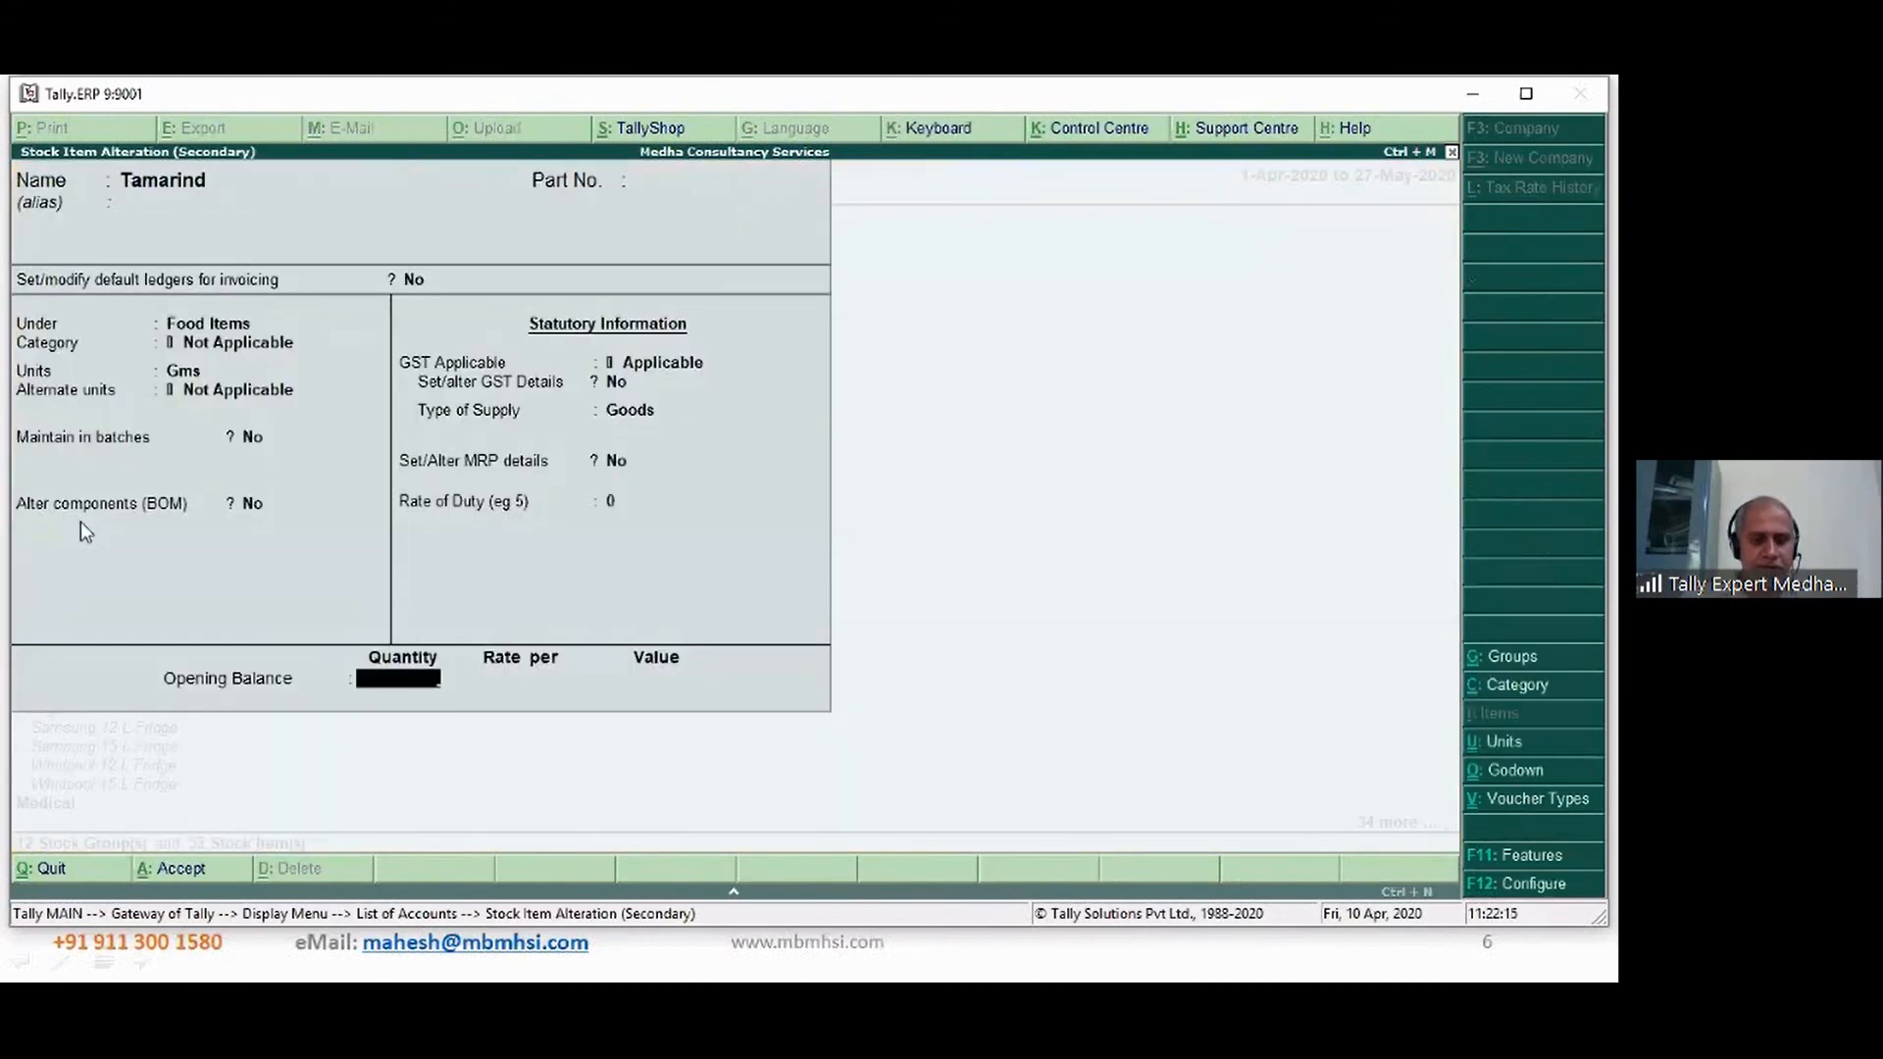
- Enter an opening balance of 5,000 Gms for Tamarind in Main Location at 0.13 per gram and save the item
{"action": "type", "text": "5000"}
{"action": "key", "text": "Return"}
{"action": "type", "text": "ma"}
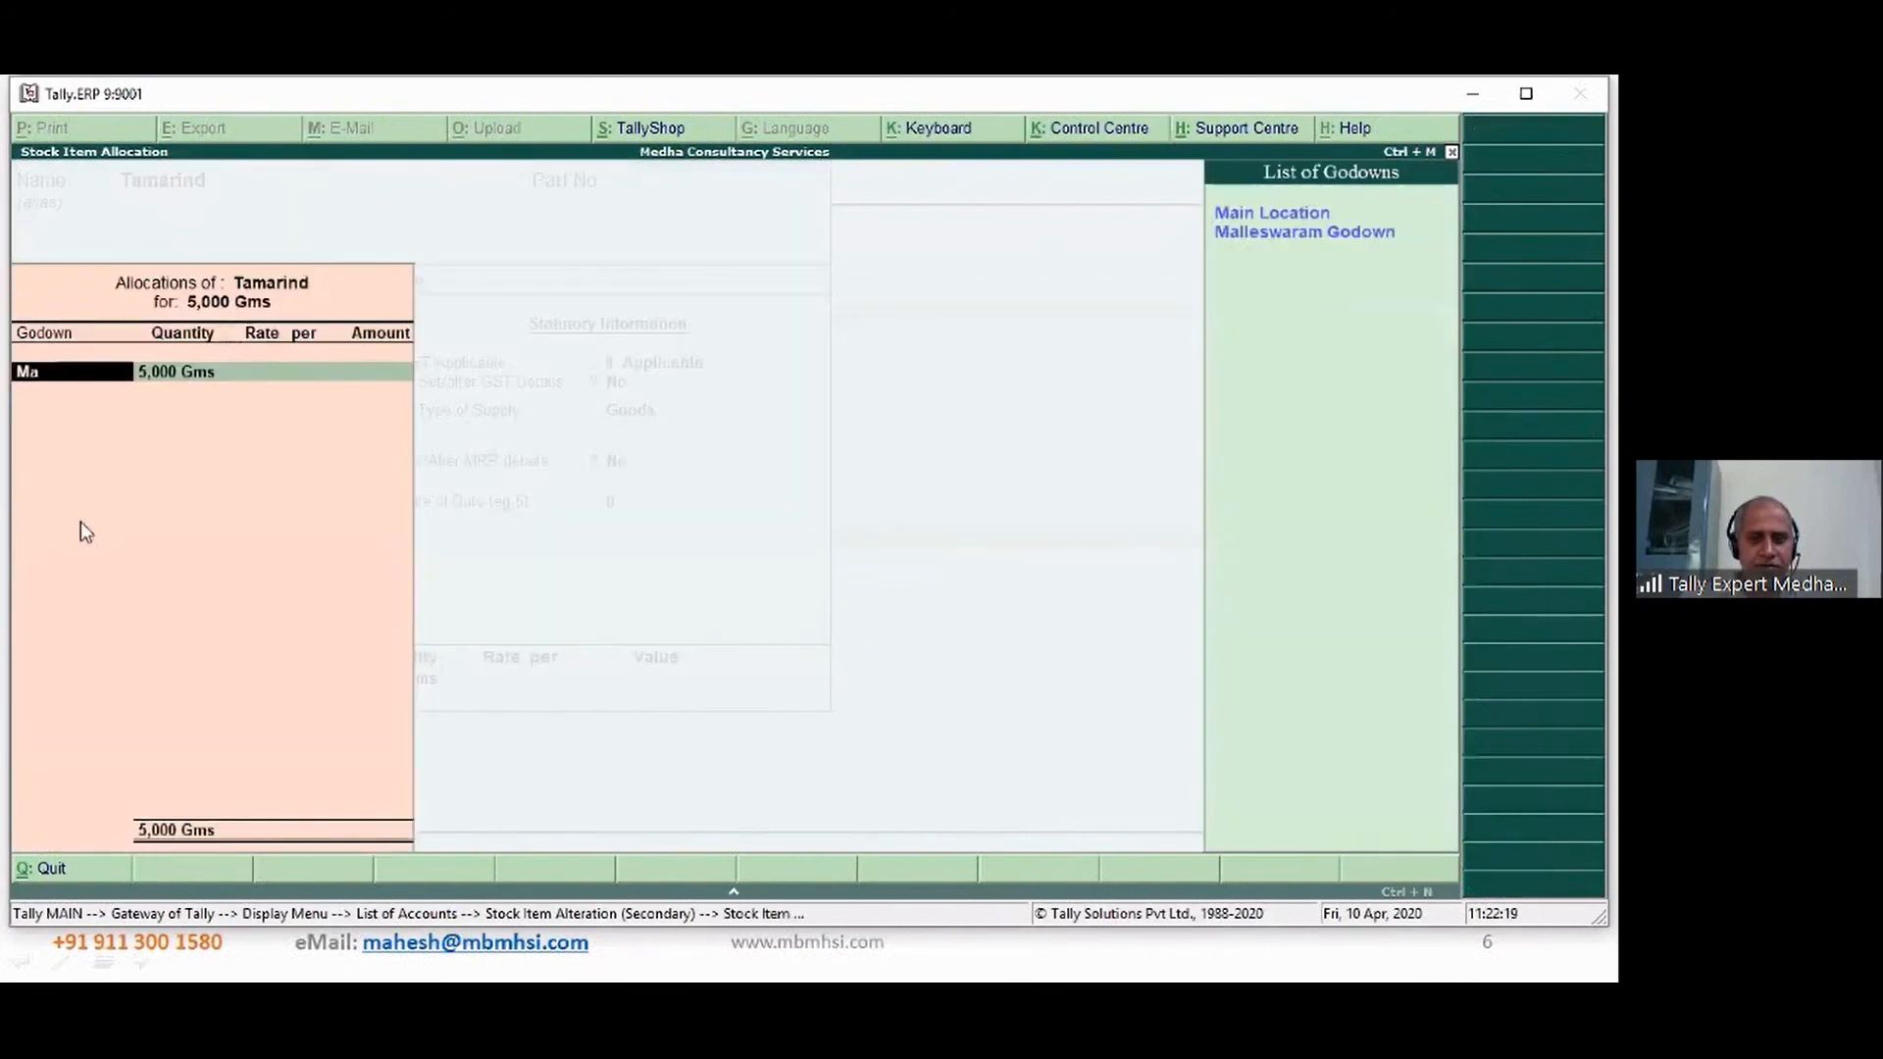
{"action": "key", "text": "Return"}
{"action": "key", "text": "Return"}
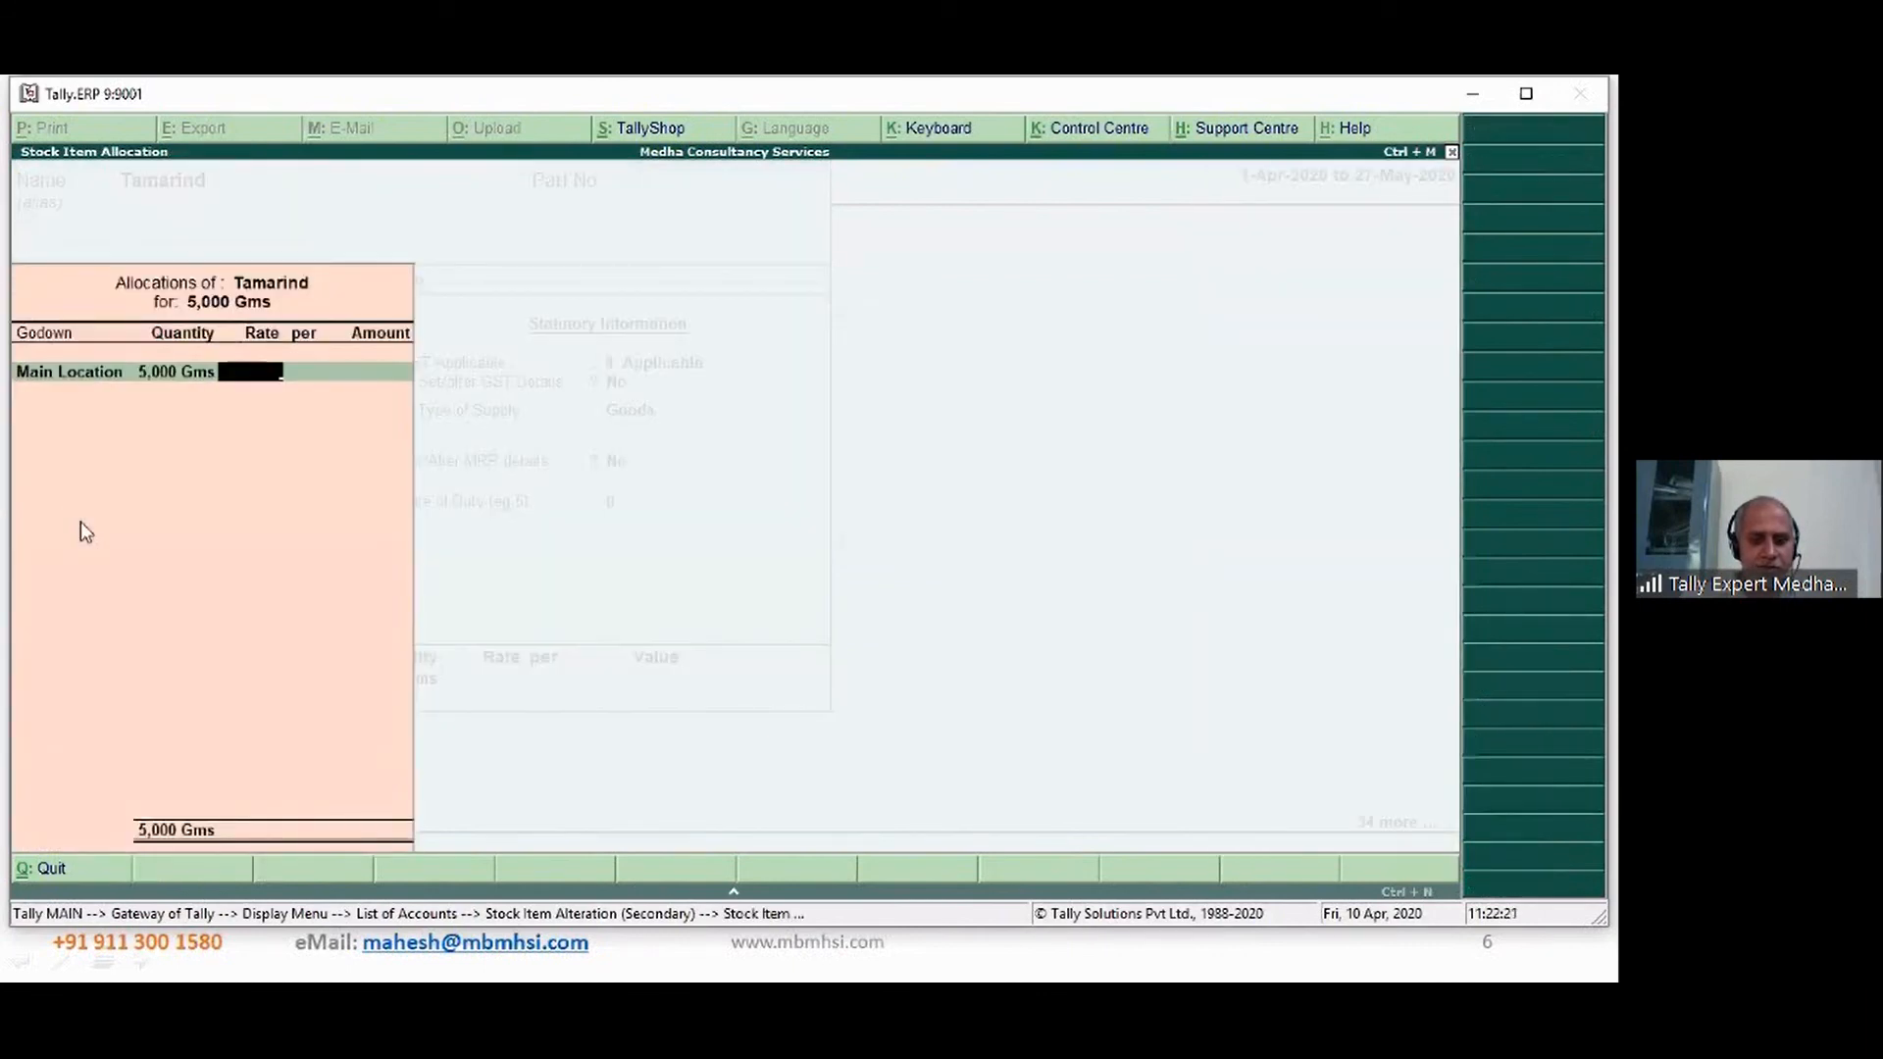
{"action": "key", "text": "Return"}
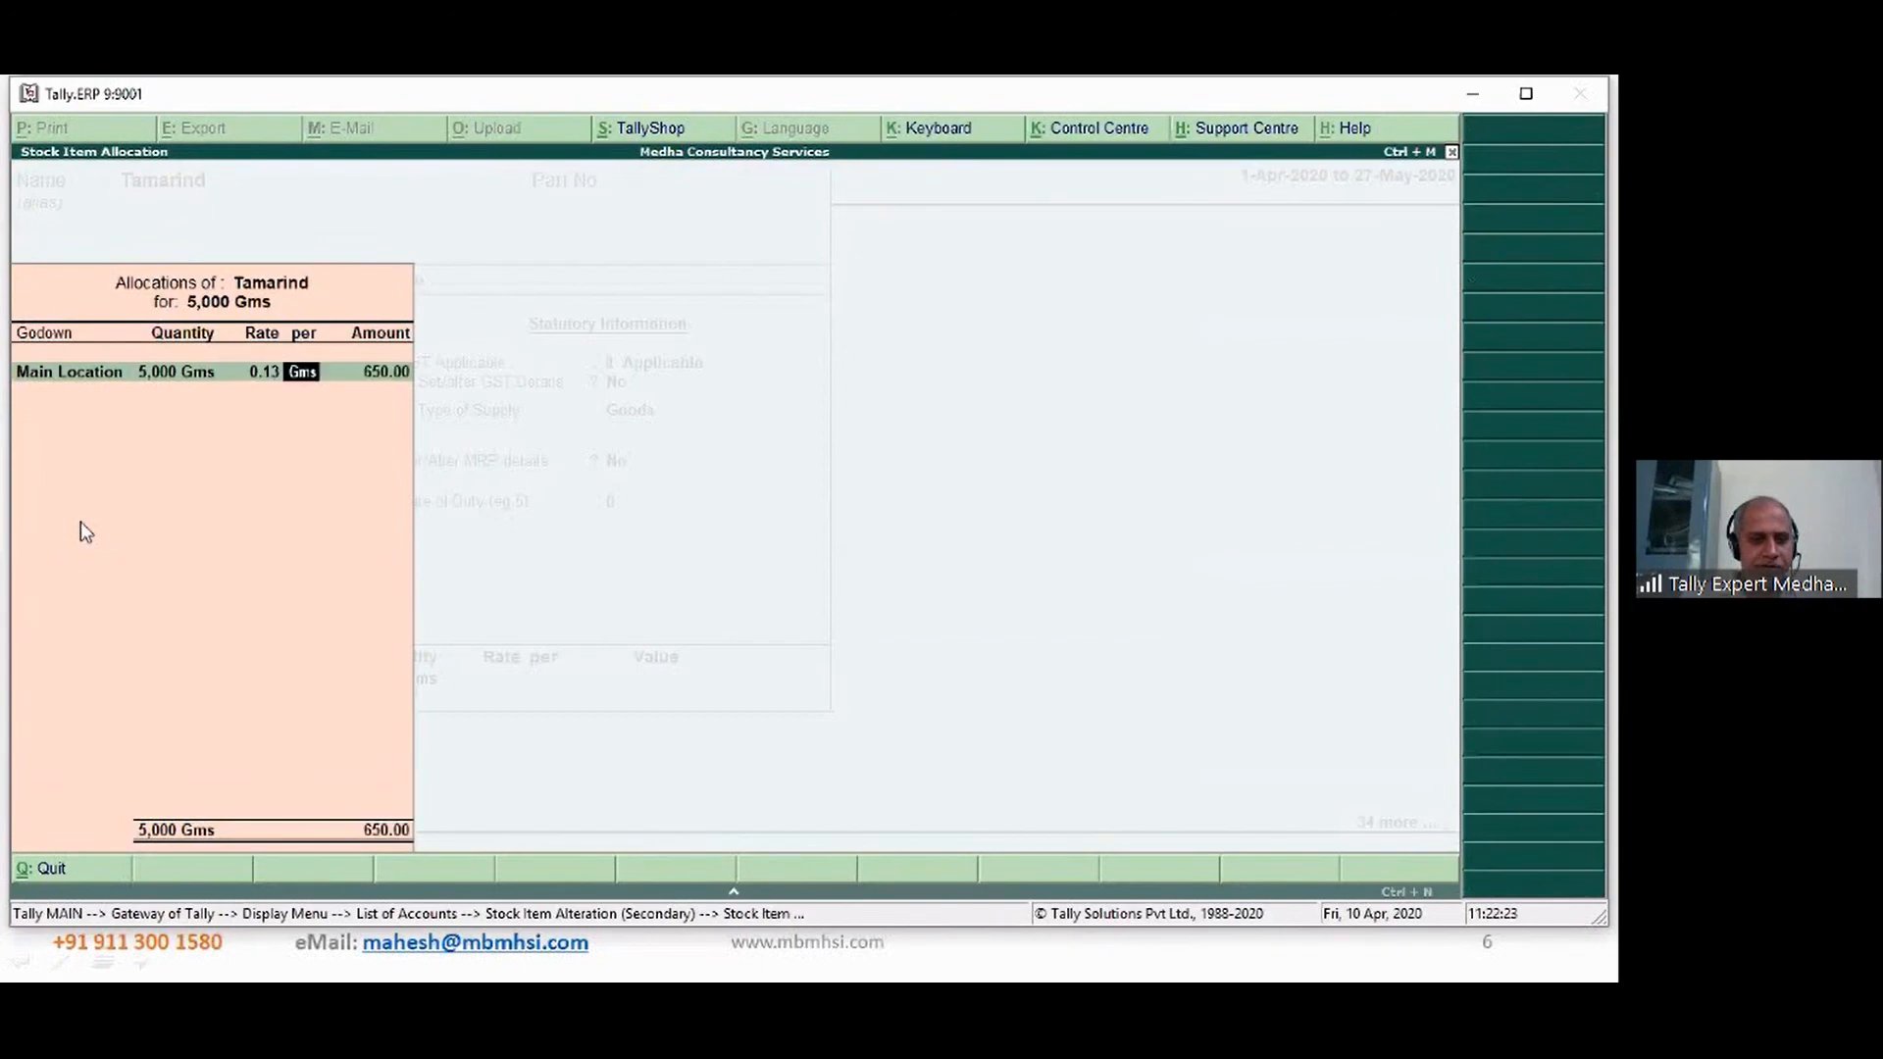
{"action": "key", "text": "Return"}
{"action": "key", "text": "Return"}
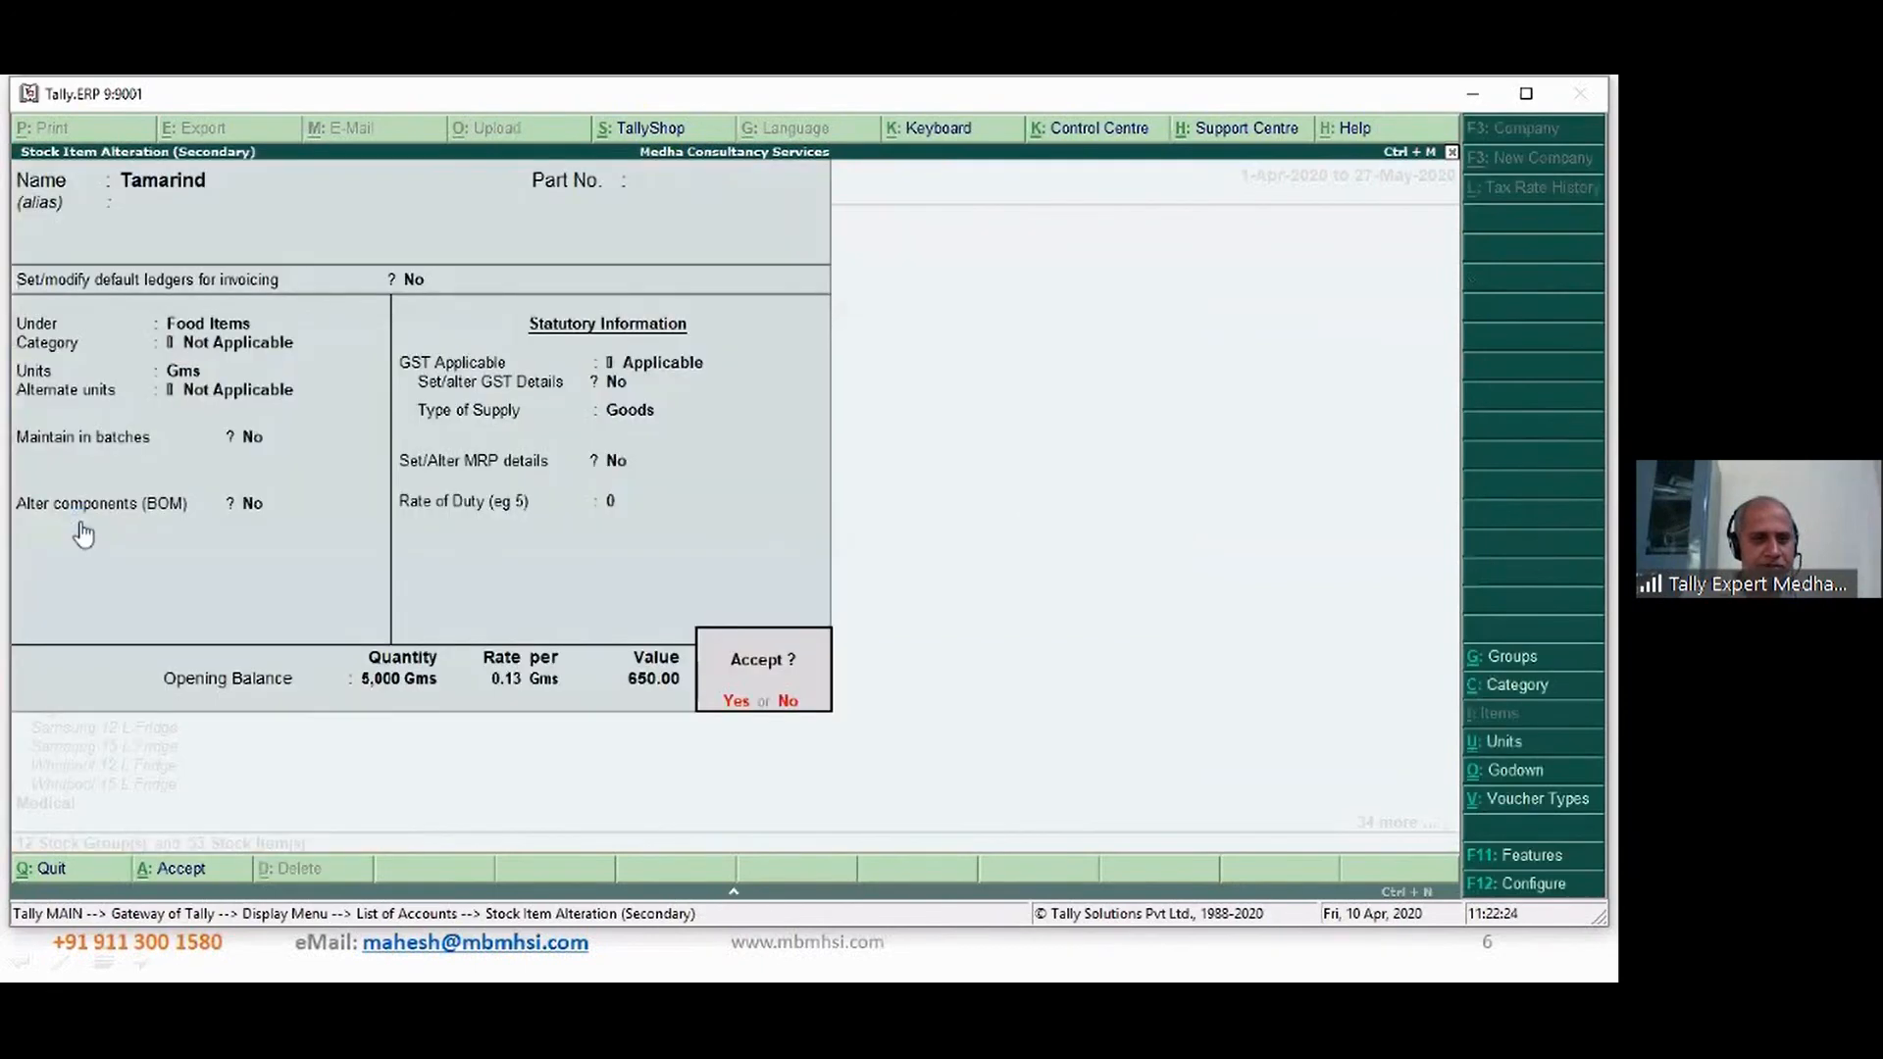
{"action": "key", "text": "Return"}
- Look through the Food Items entries in the stock item list for any that still need an opening balance
{"action": "key", "text": "Down"}
{"action": "key", "text": "Down"}
{"action": "key", "text": "Down"}
{"action": "key", "text": "Down"}
{"action": "key", "text": "Down"}
{"action": "key", "text": "Down"}
{"action": "key", "text": "Down"}
{"action": "key", "text": "Down"}
{"action": "key", "text": "Down"}
{"action": "key", "text": "Down"}
{"action": "key", "text": "Down"}
{"action": "key", "text": "Down"}
{"action": "key", "text": "Down"}
{"action": "key", "text": "Down"}
{"action": "key", "text": "Down"}
{"action": "key", "text": "Down"}
{"action": "key", "text": "Up"}
{"action": "key", "text": "Up"}
{"action": "key", "text": "Up"}
{"action": "key", "text": "Up"}
{"action": "key", "text": "Up"}
{"action": "key", "text": "Up"}
{"action": "key", "text": "Up"}
{"action": "key", "text": "Up"}
{"action": "key", "text": "Up"}
{"action": "key", "text": "Up"}
{"action": "key", "text": "Up"}
{"action": "key", "text": "Up"}
{"action": "key", "text": "Up"}
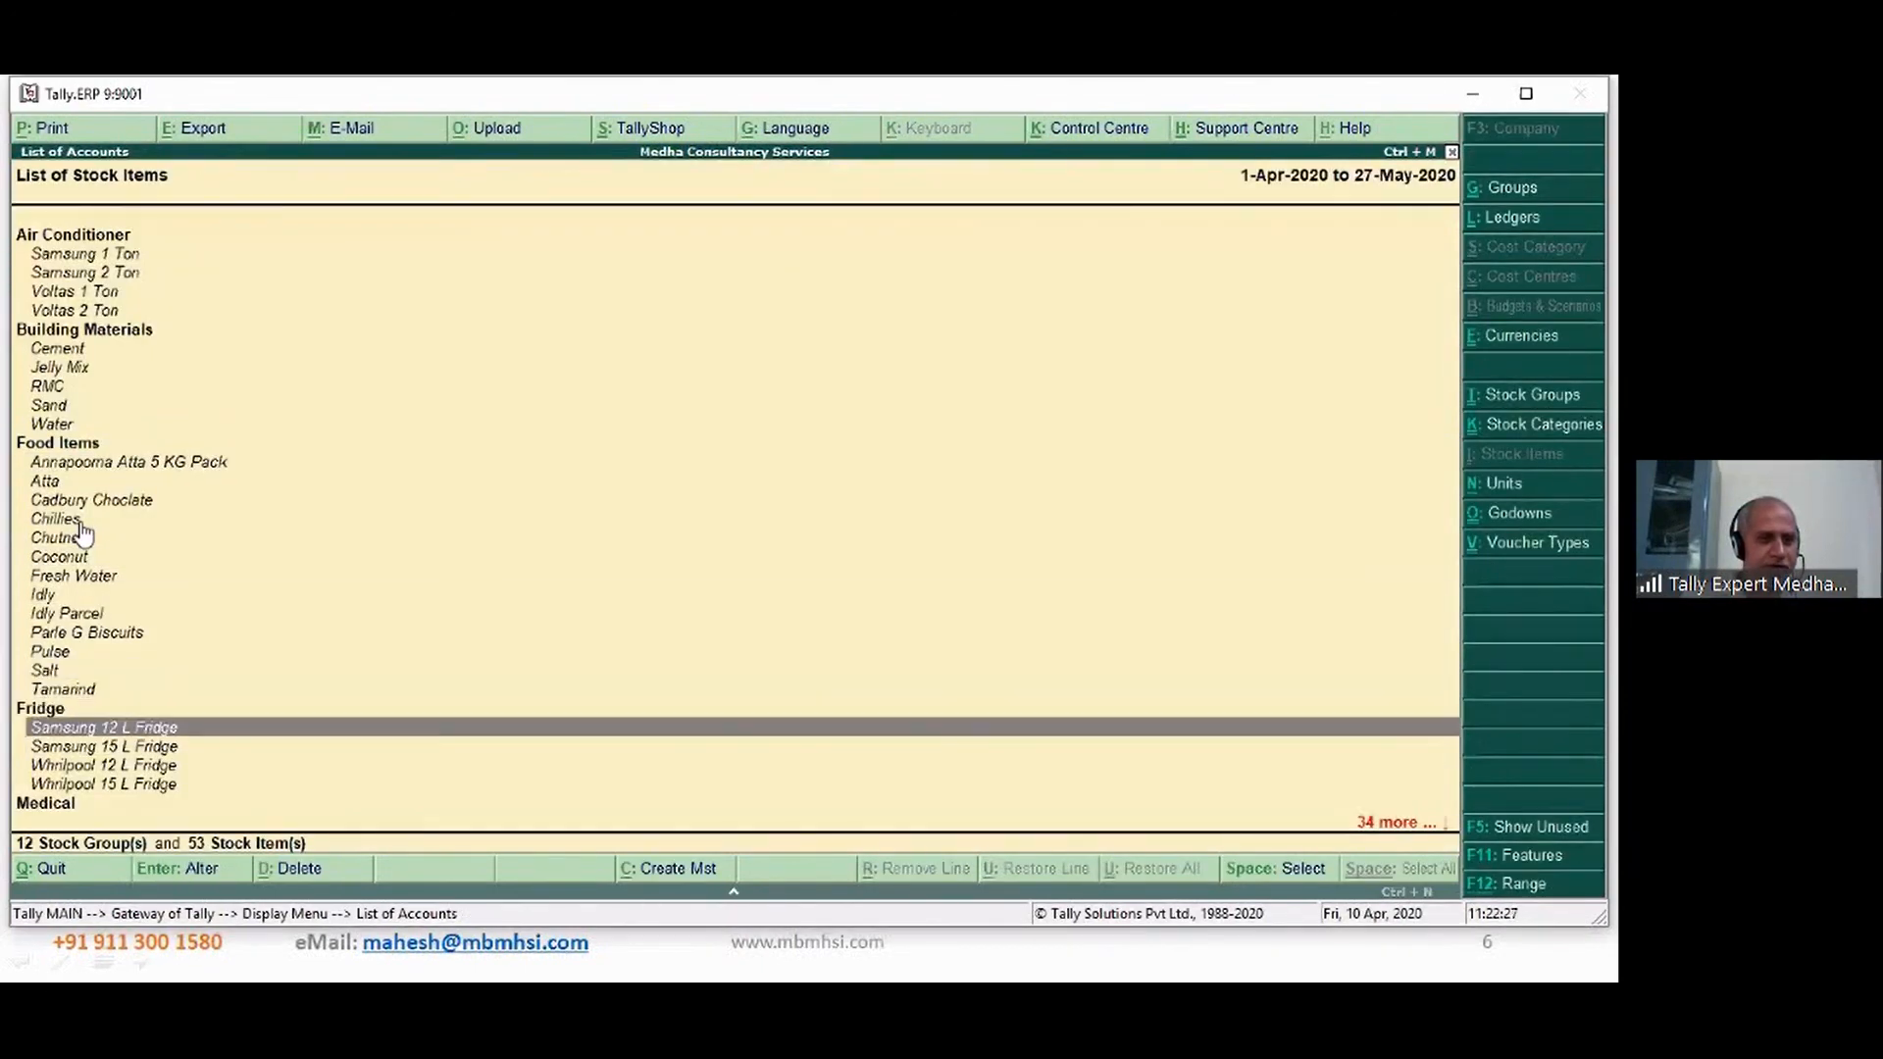
{"action": "key", "text": "Down"}
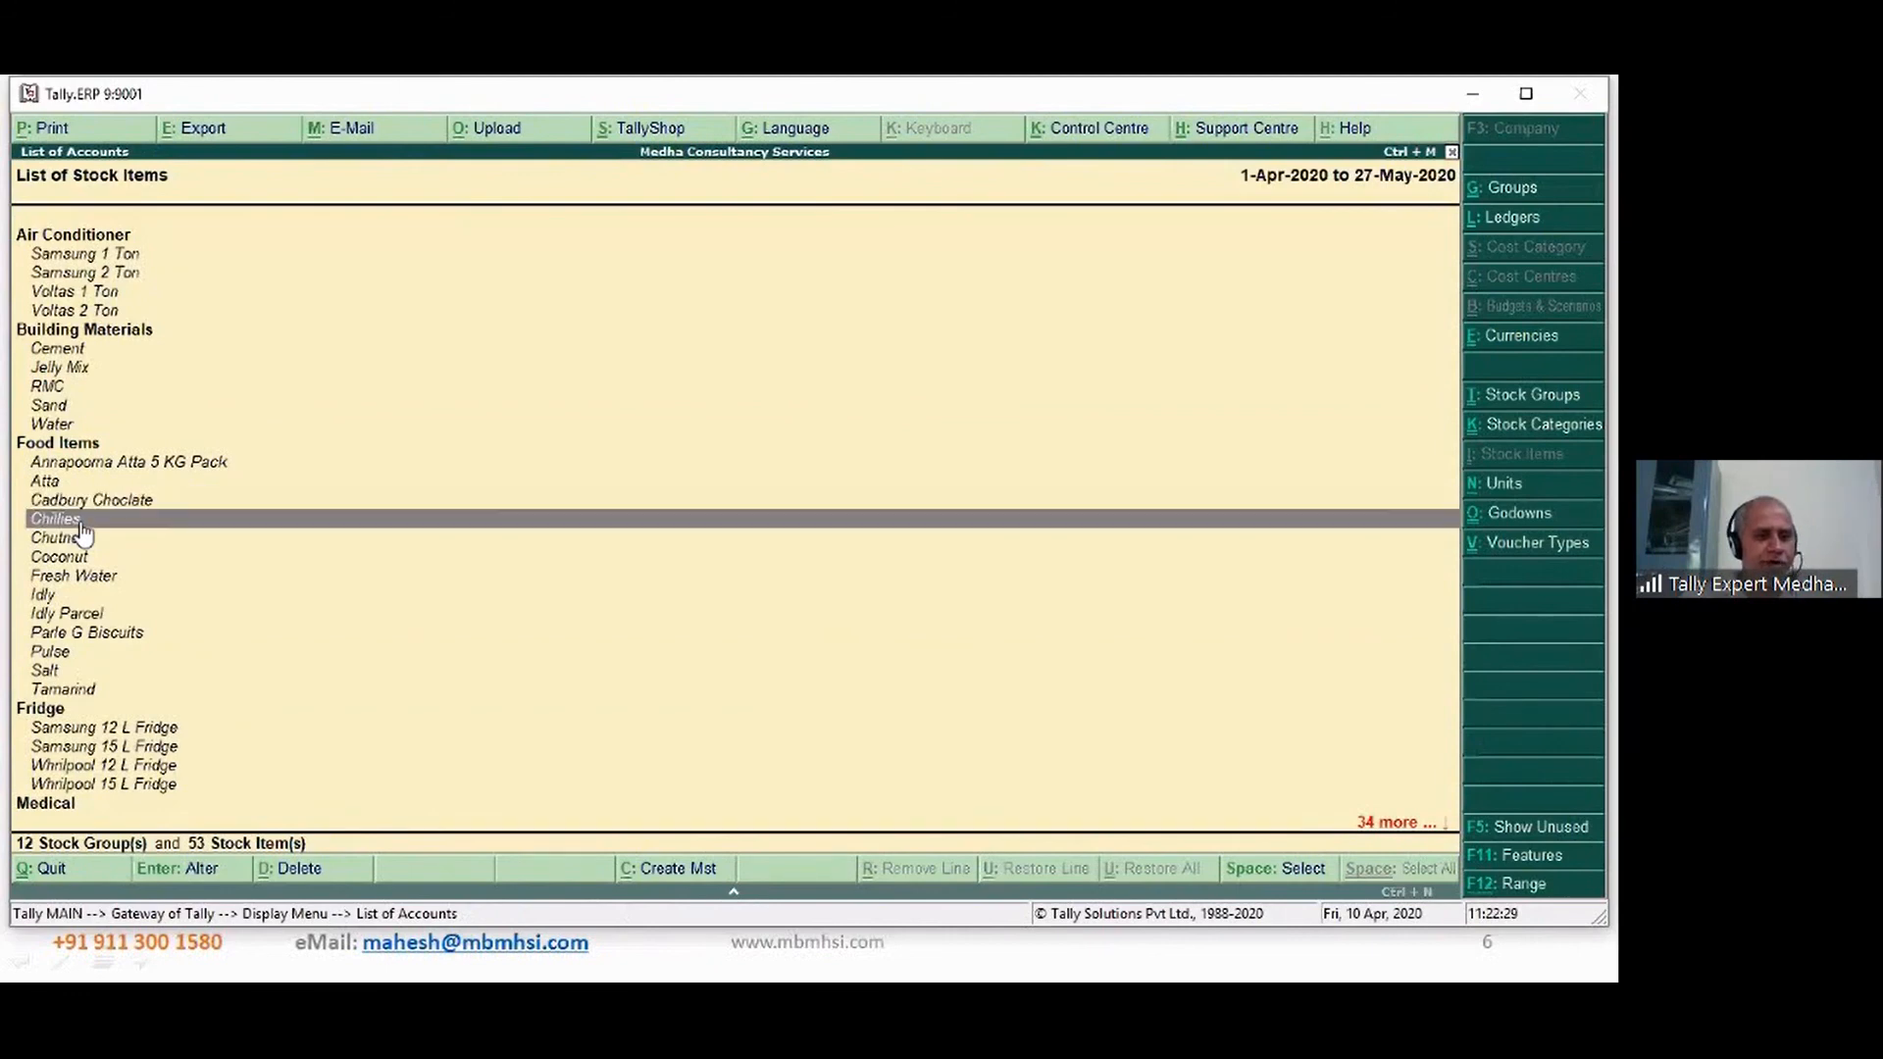
{"action": "key", "text": "Down"}
{"action": "key", "text": "Down"}
{"action": "key", "text": "Down"}
{"action": "key", "text": "Down"}
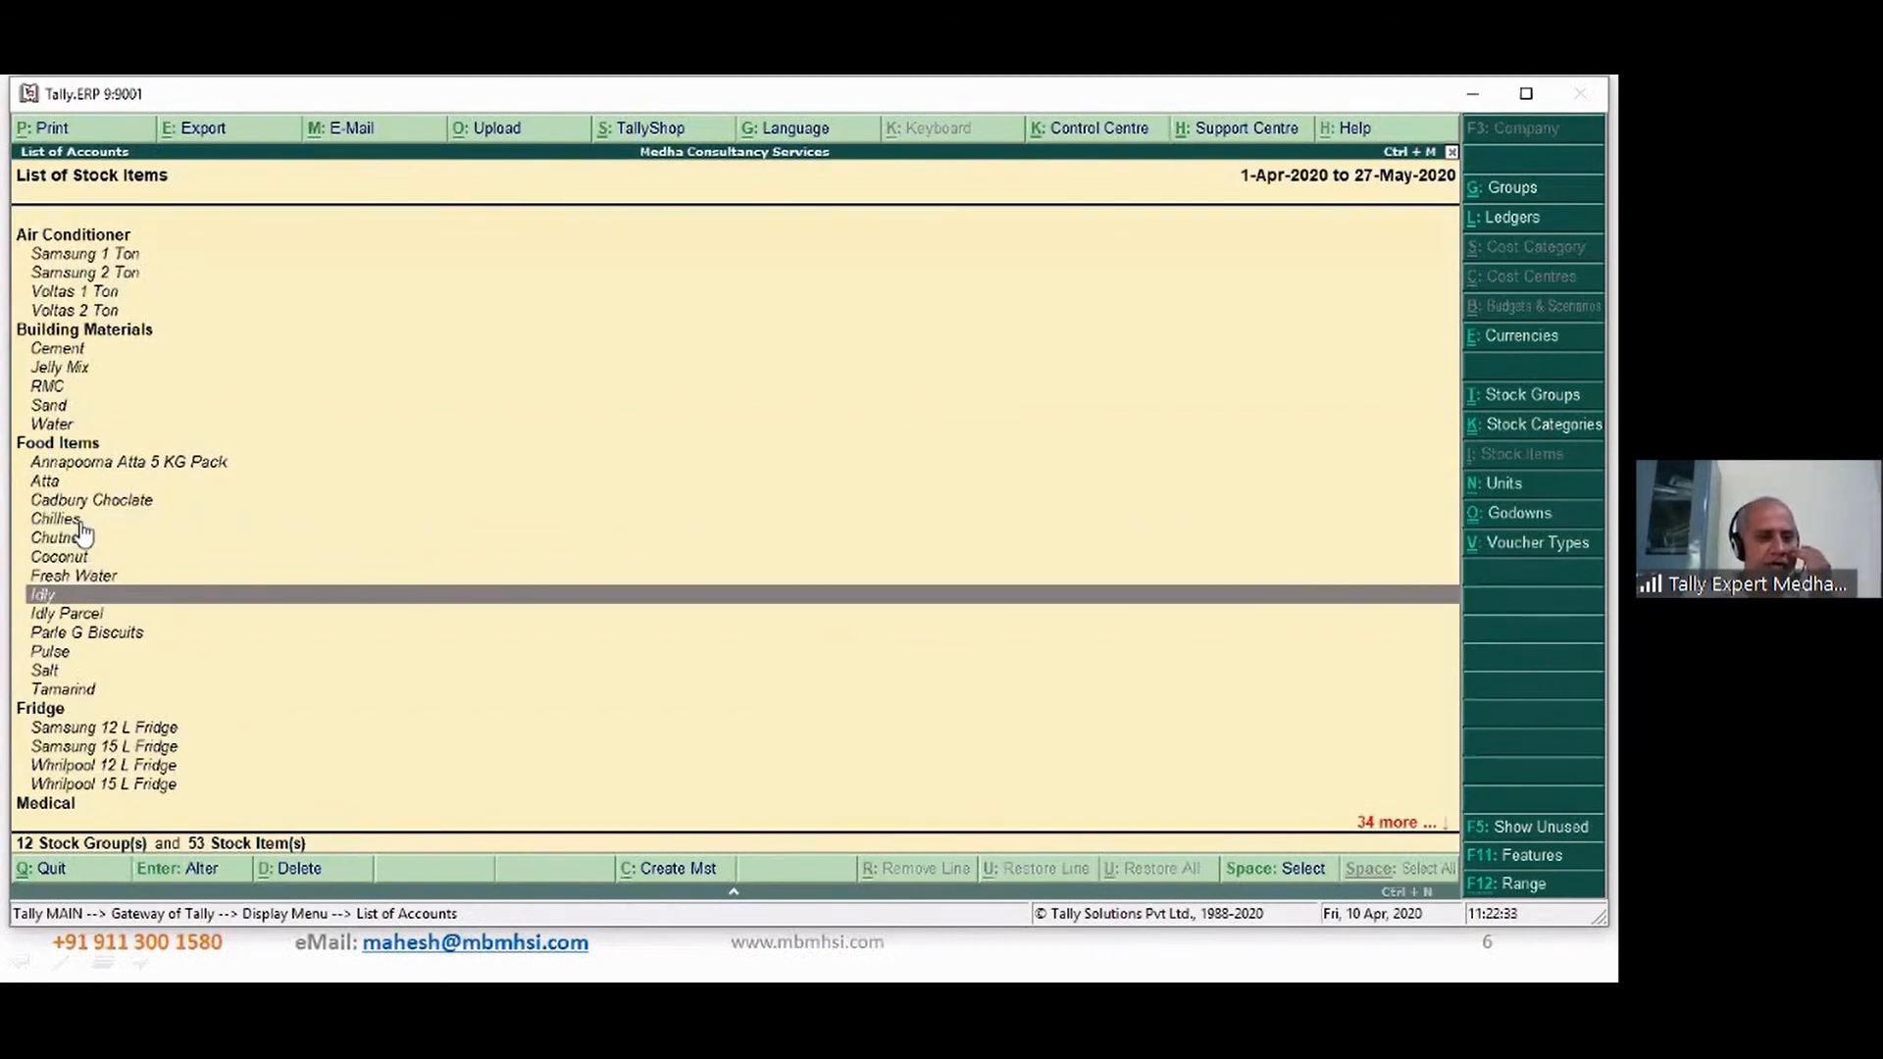
{"action": "key", "text": "Up"}
{"action": "key", "text": "Up"}
{"action": "key", "text": "Up"}
{"action": "key", "text": "Return"}
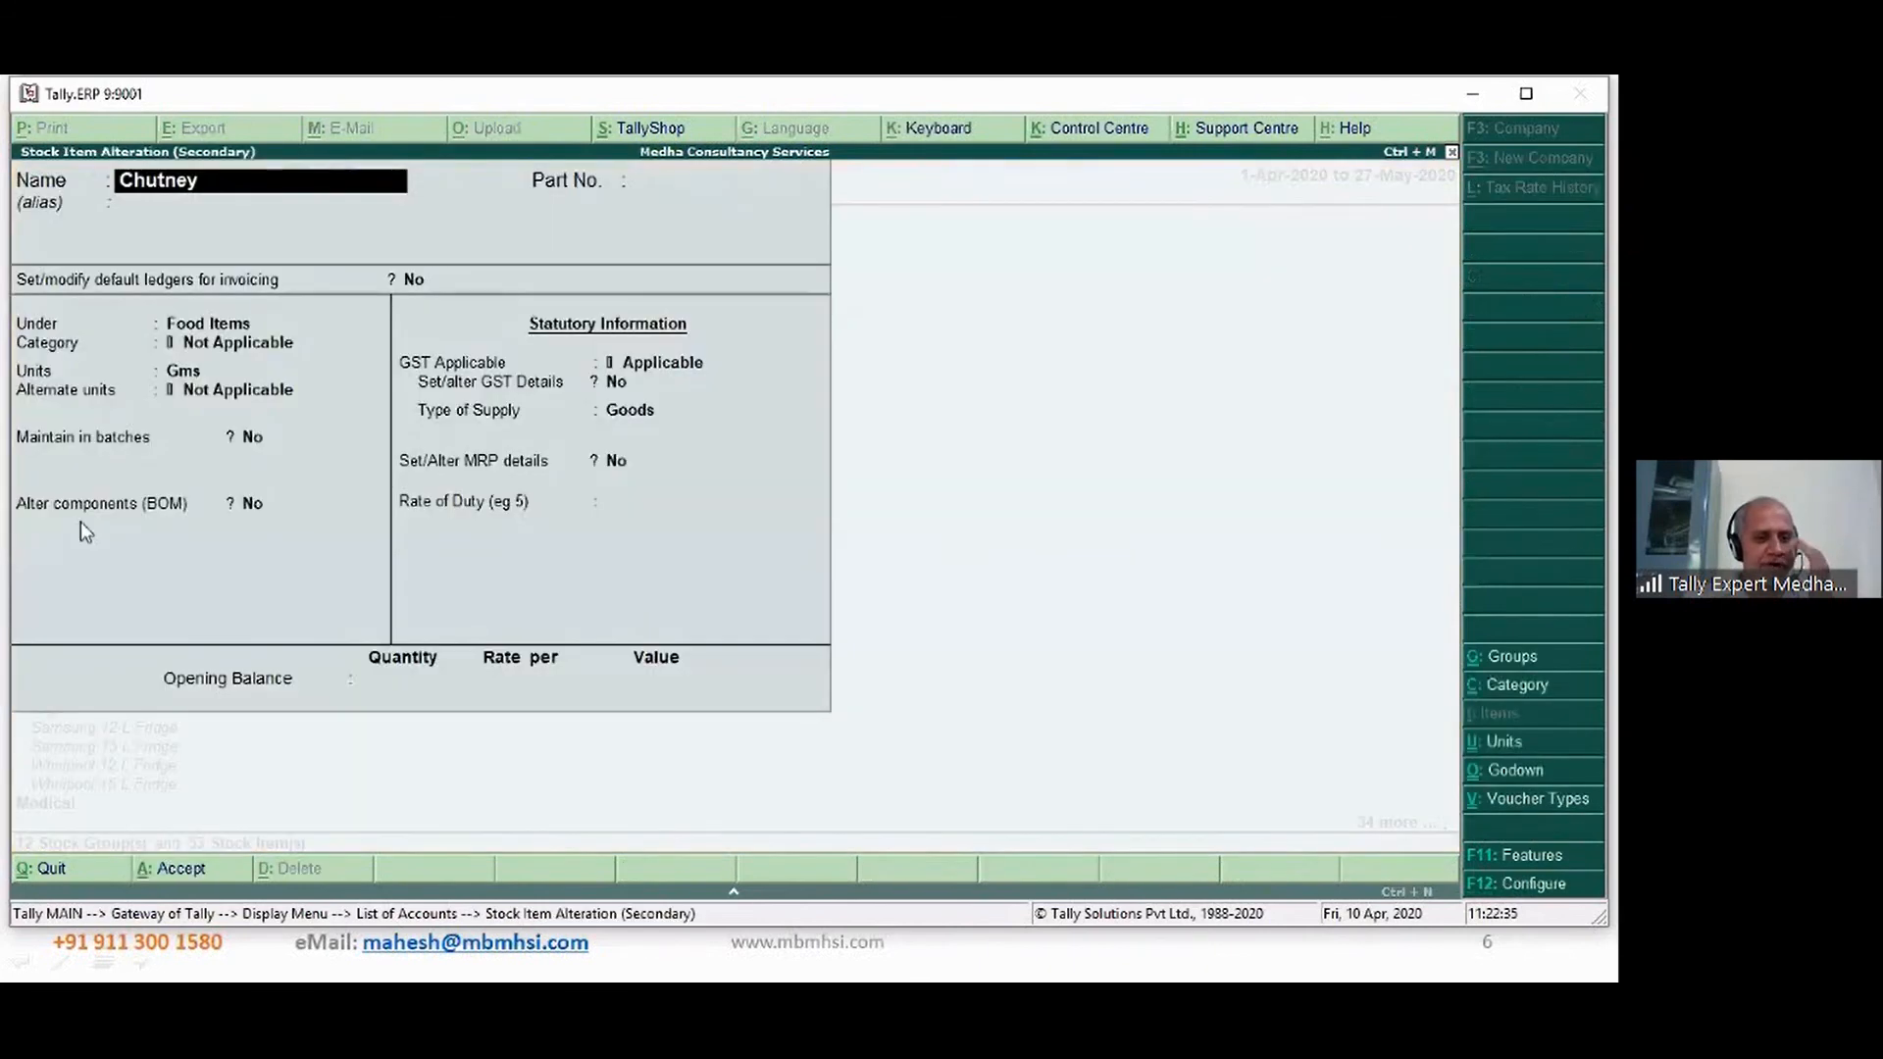
{"action": "key", "text": "BackSpace"}
{"action": "key", "text": "Escape"}
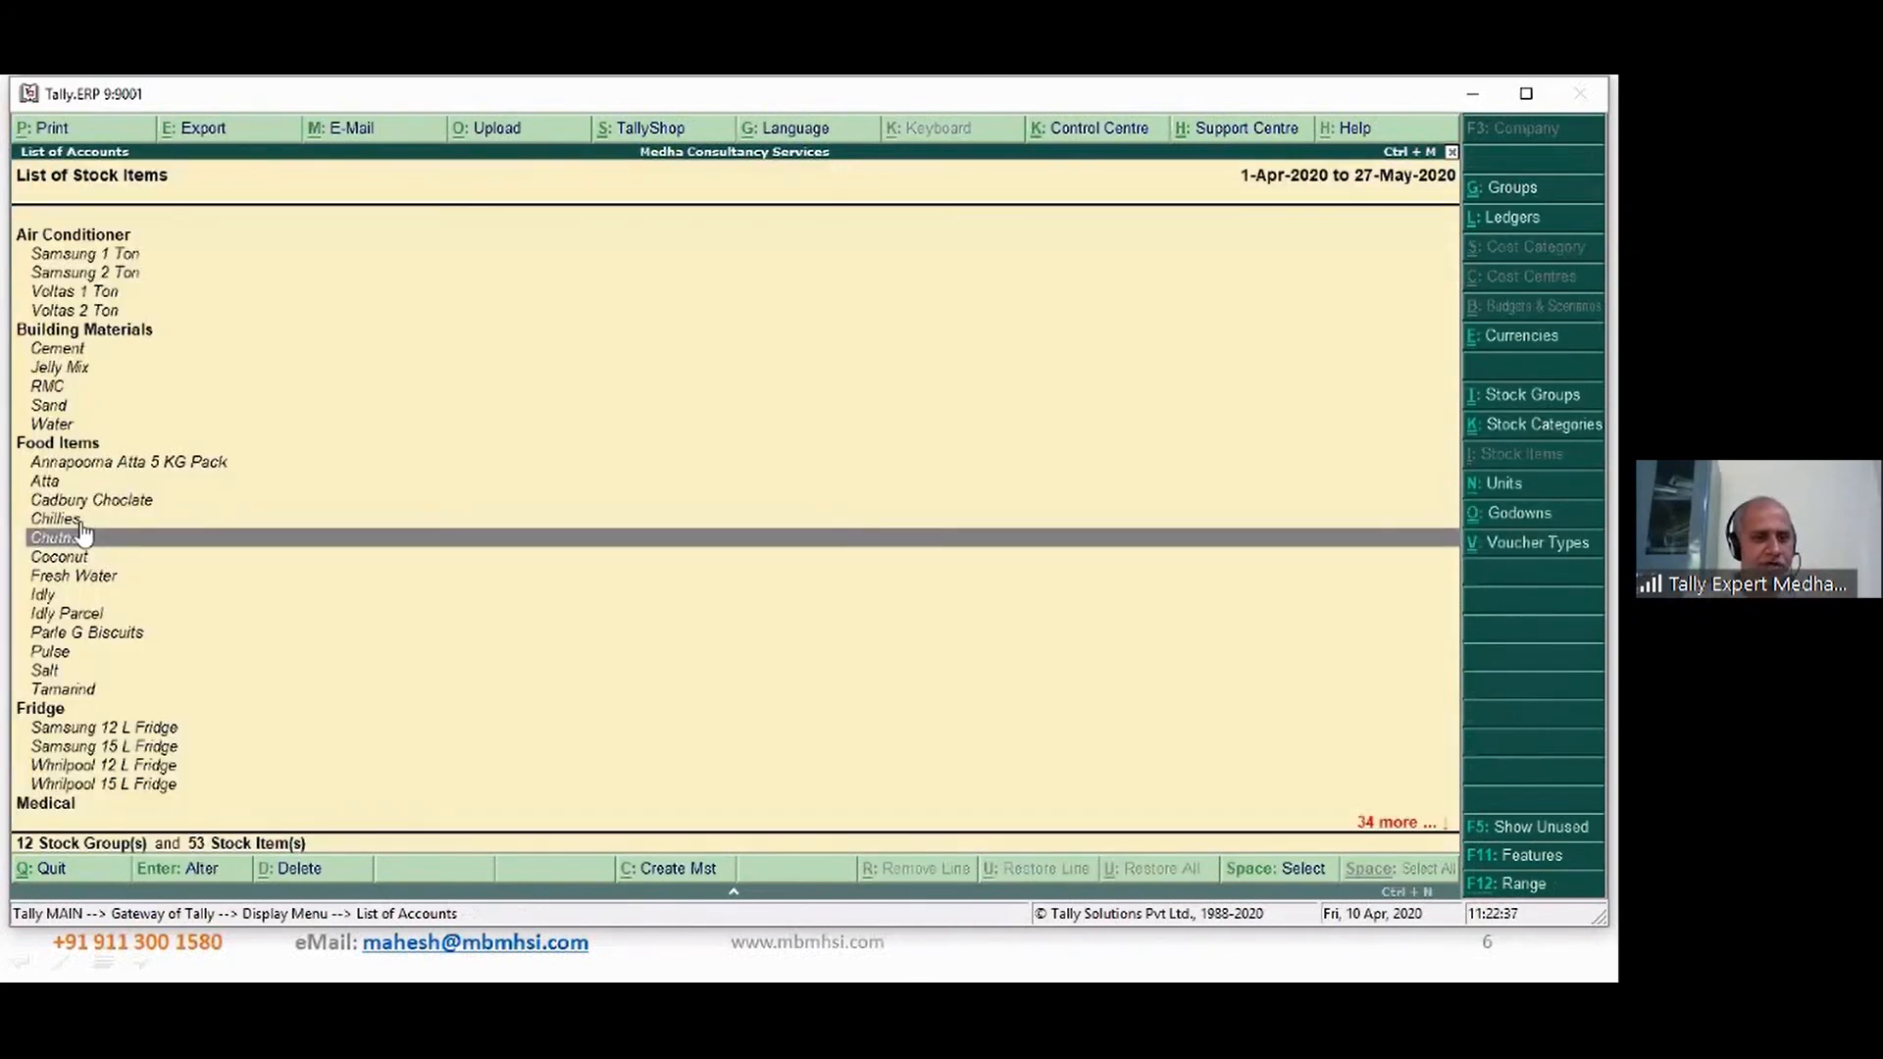
{"action": "key", "text": "Down"}
{"action": "key", "text": "Down"}
{"action": "key", "text": "Down"}
{"action": "key", "text": "Down"}
{"action": "key", "text": "Down"}
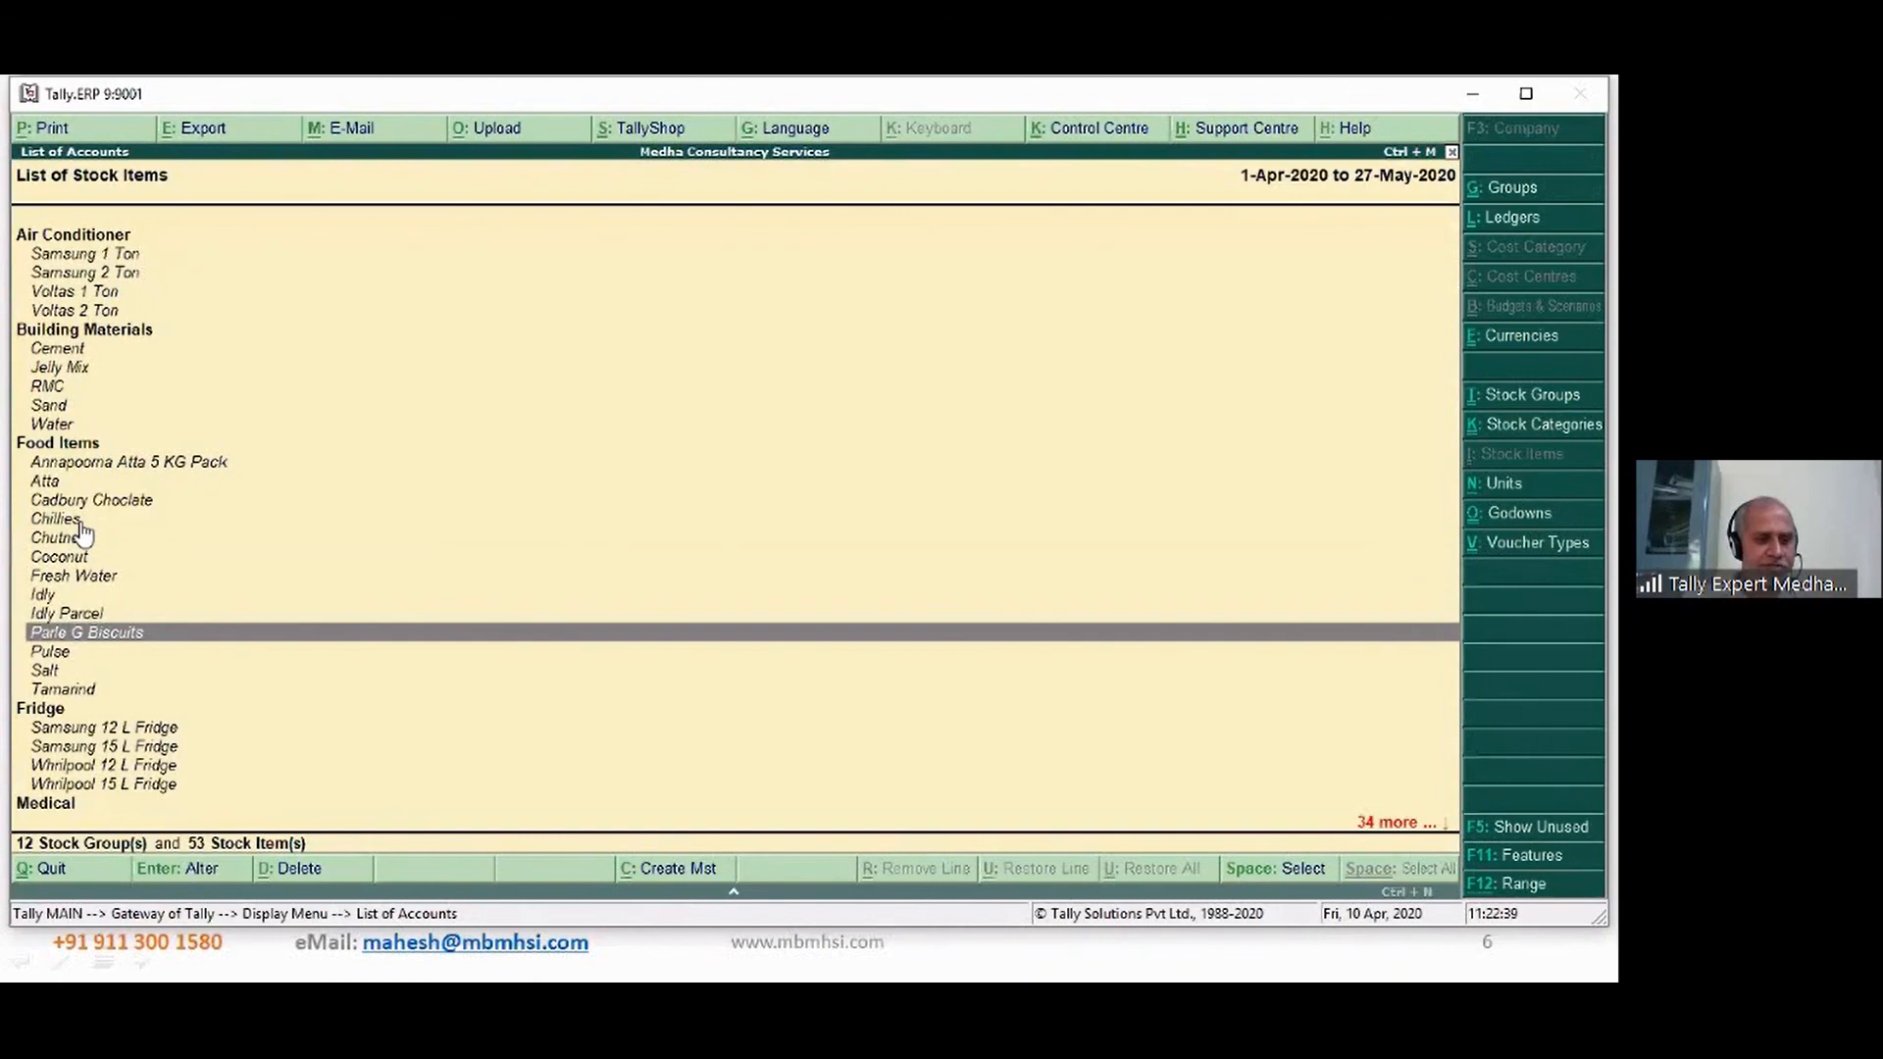
{"action": "key", "text": "Down"}
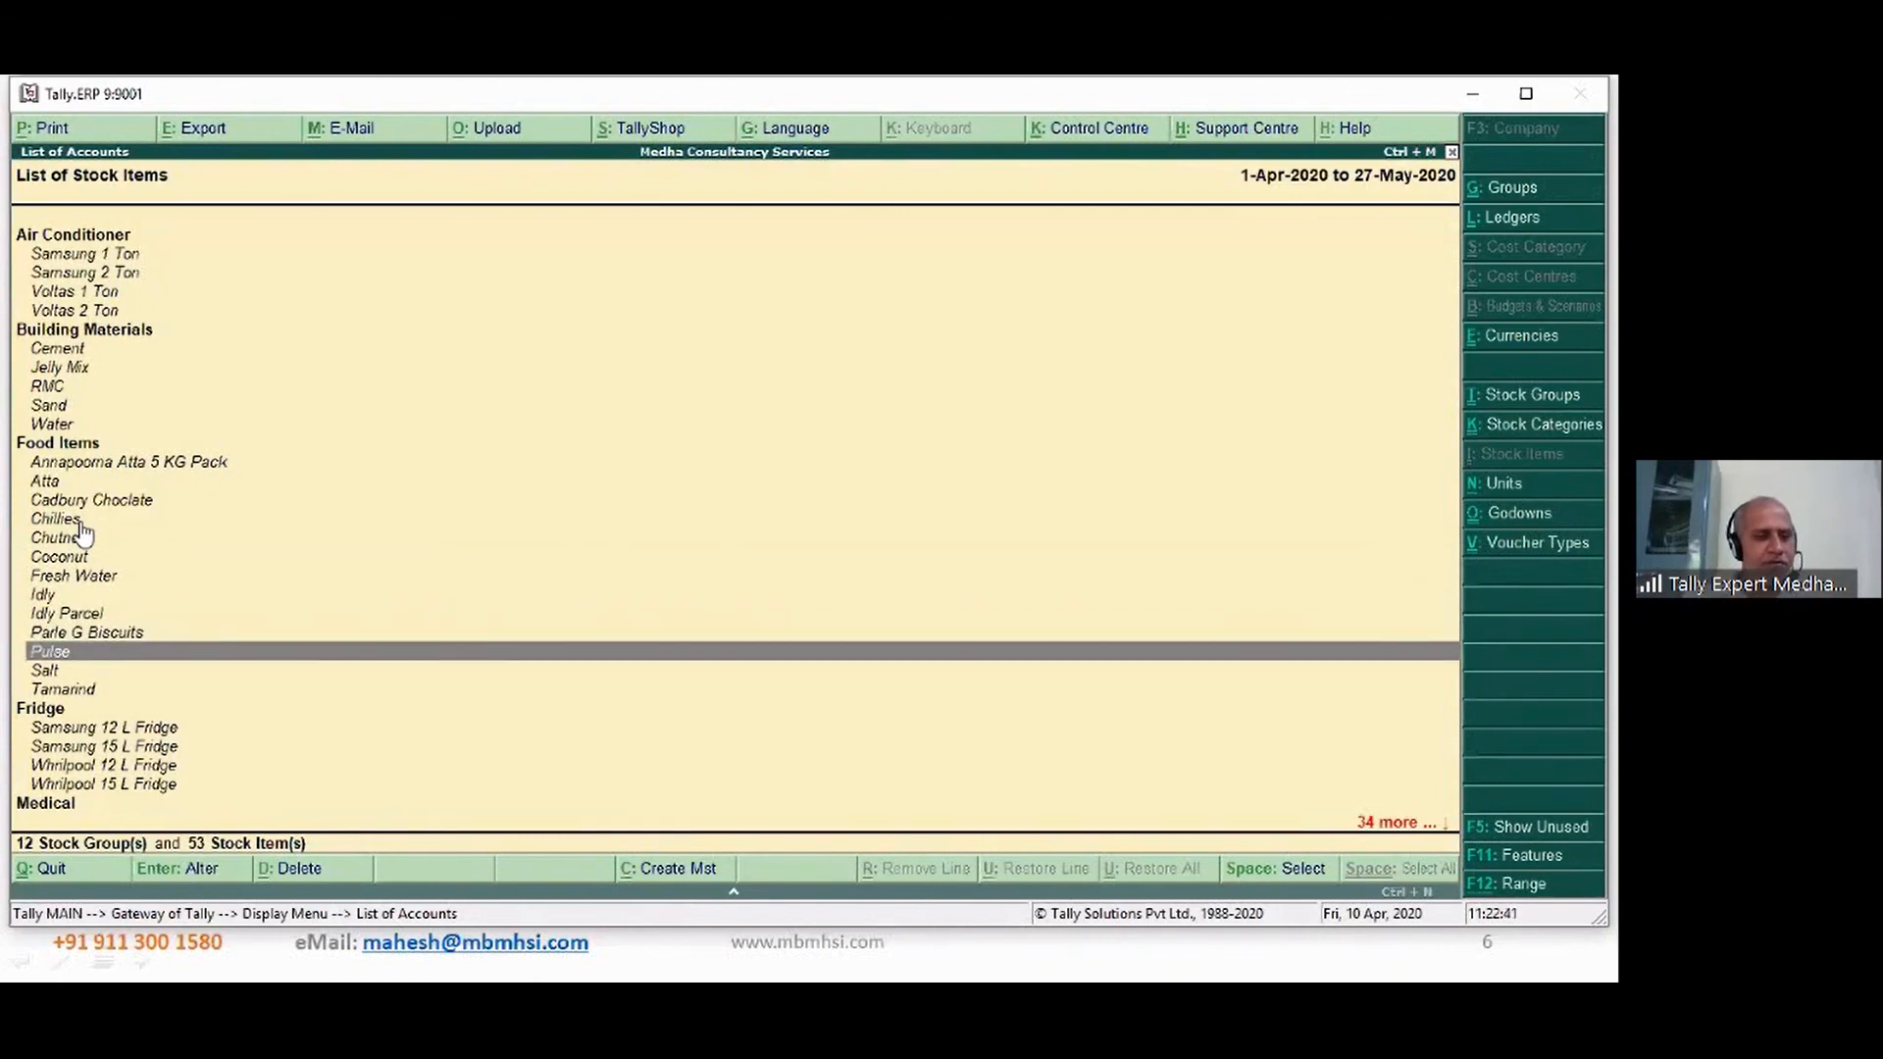
{"action": "key", "text": "Down"}
{"action": "key", "text": "Up"}
{"action": "key", "text": "Up"}
{"action": "key", "text": "Up"}
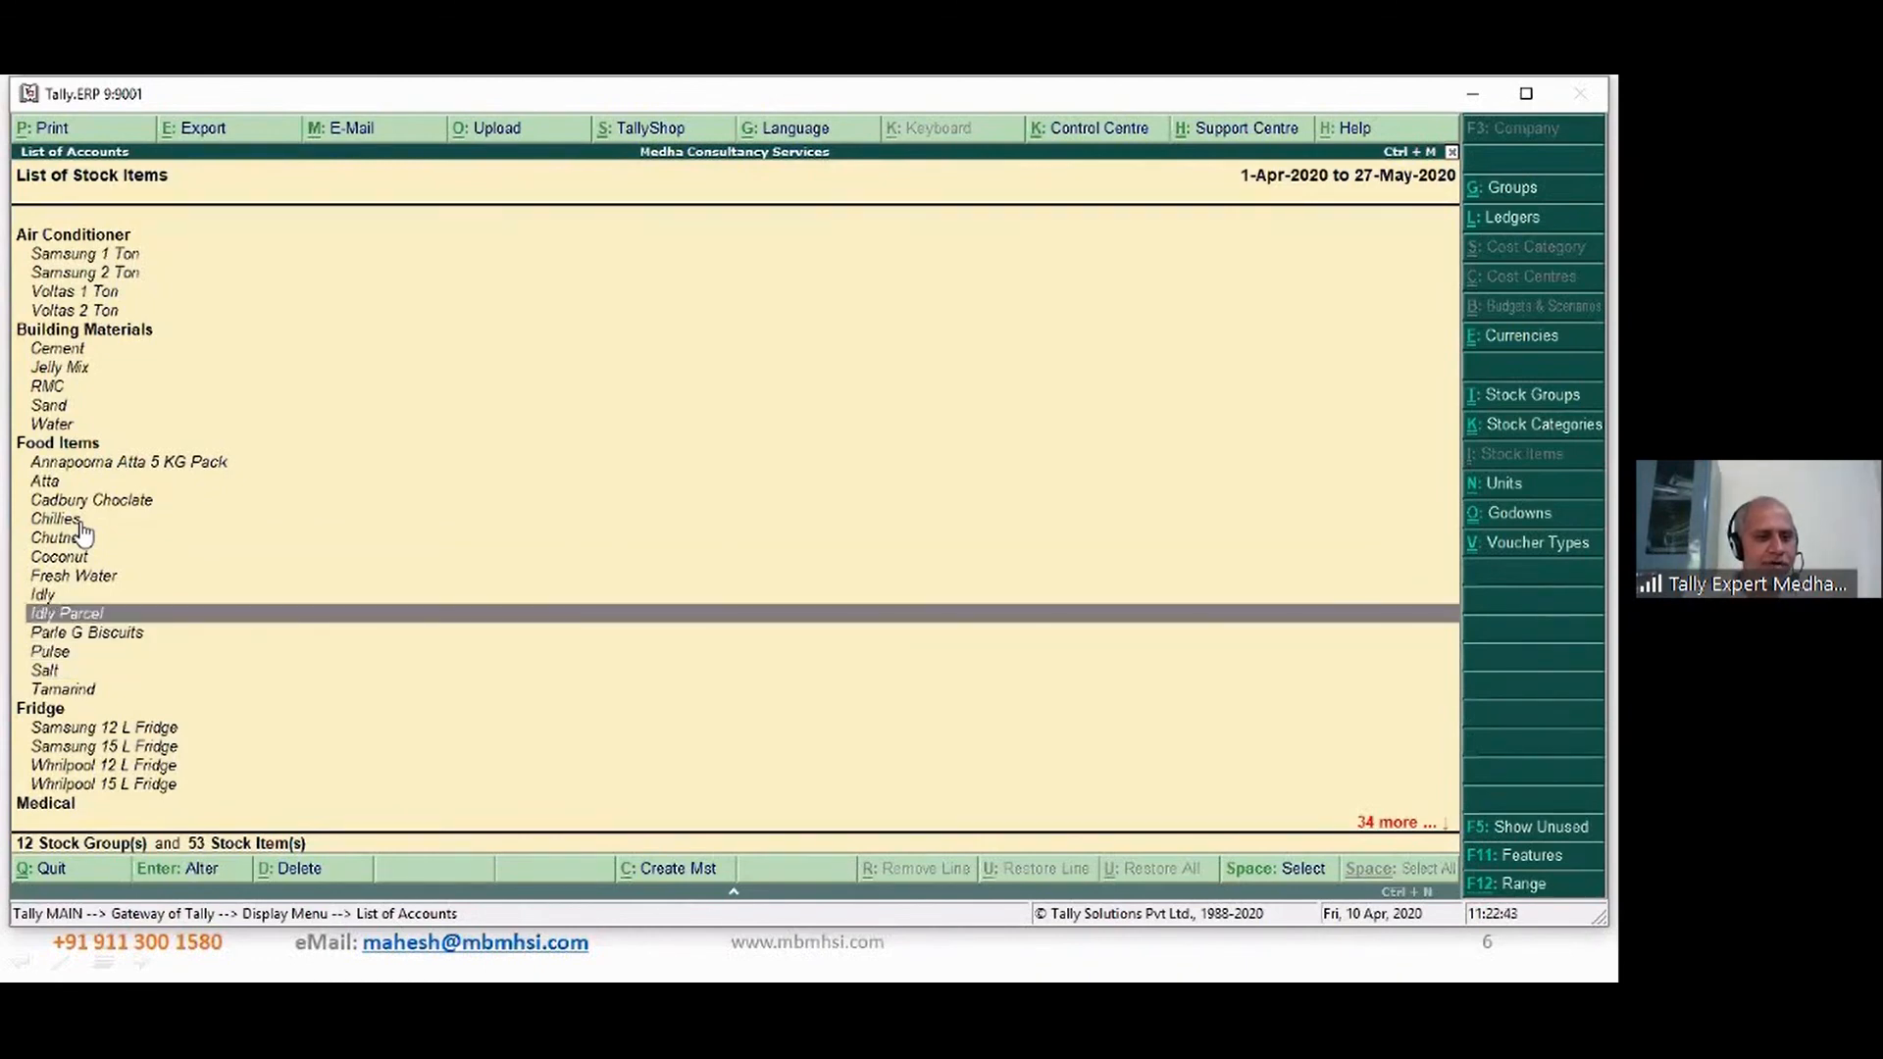
{"action": "key", "text": "Return"}
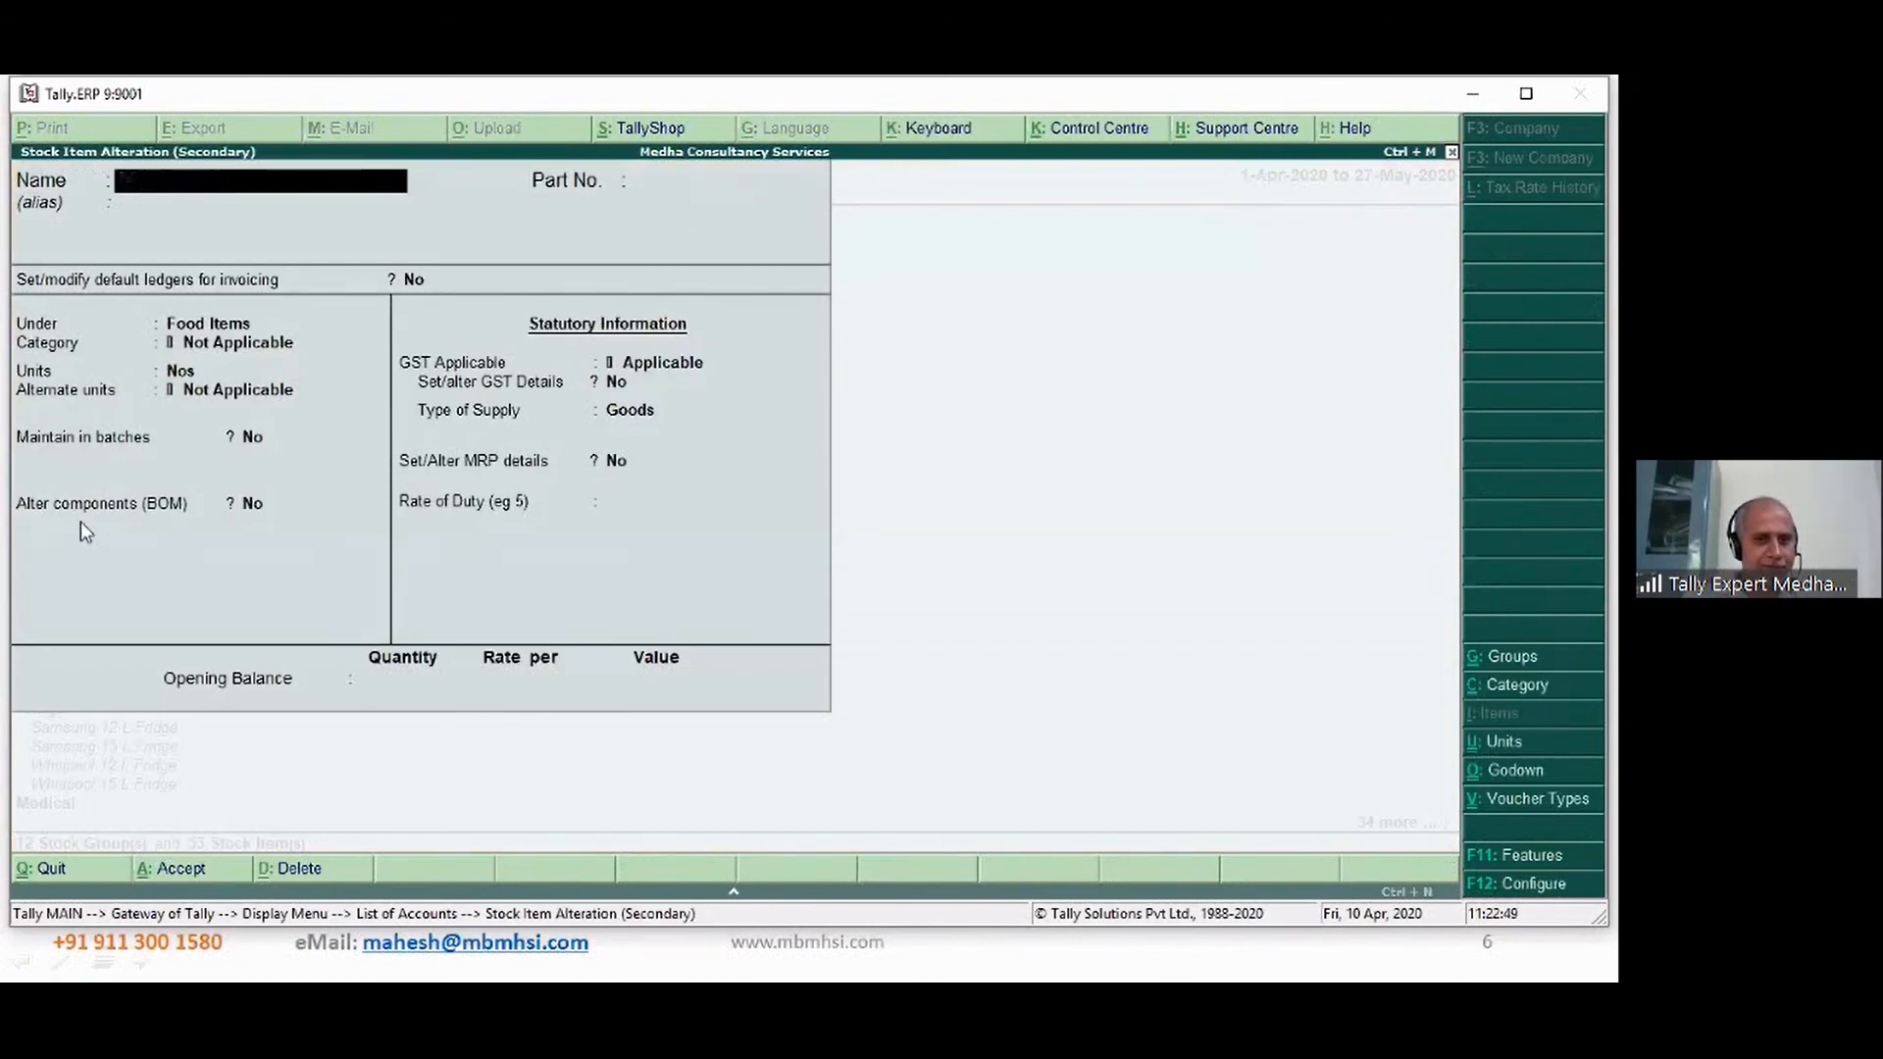
- Quit the stock item alteration without saving and return to the Gateway of Tally
{"action": "key", "text": "Escape"}
{"action": "key", "text": "y"}
{"action": "key", "text": "Escape"}
{"action": "key", "text": "Escape"}
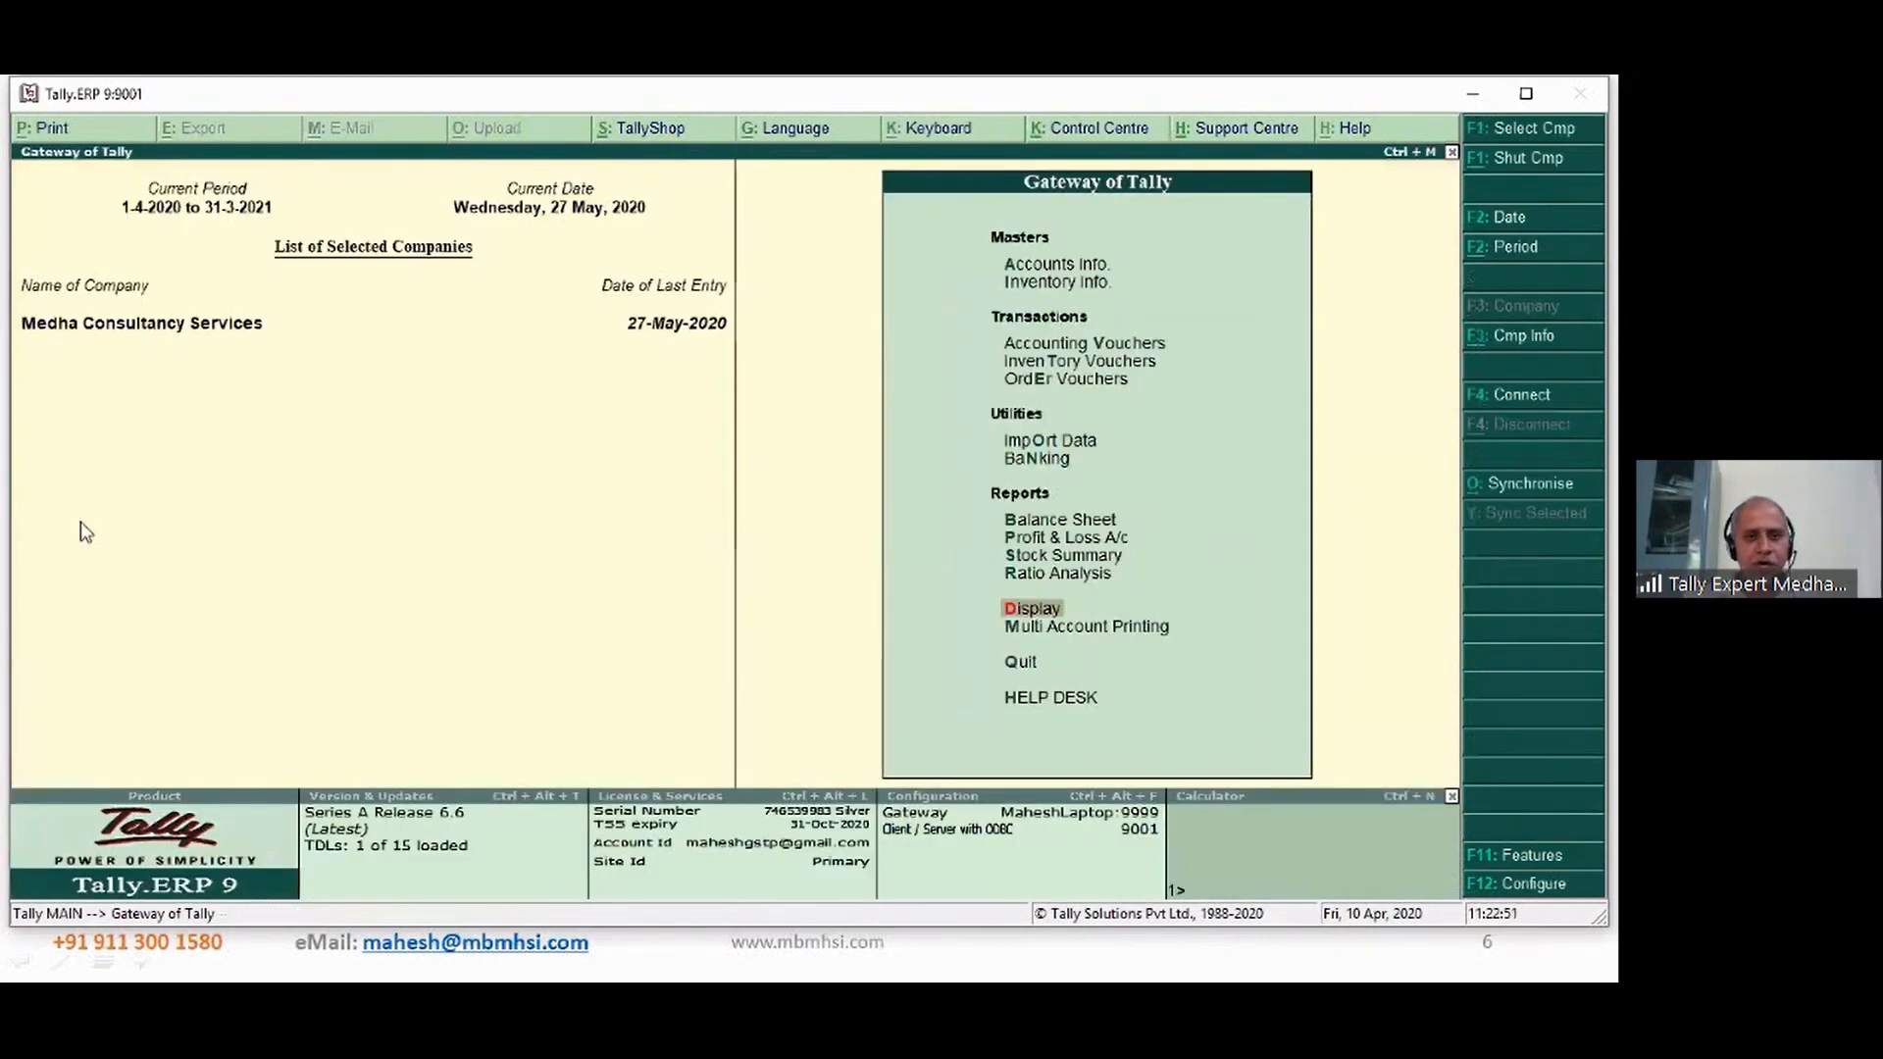
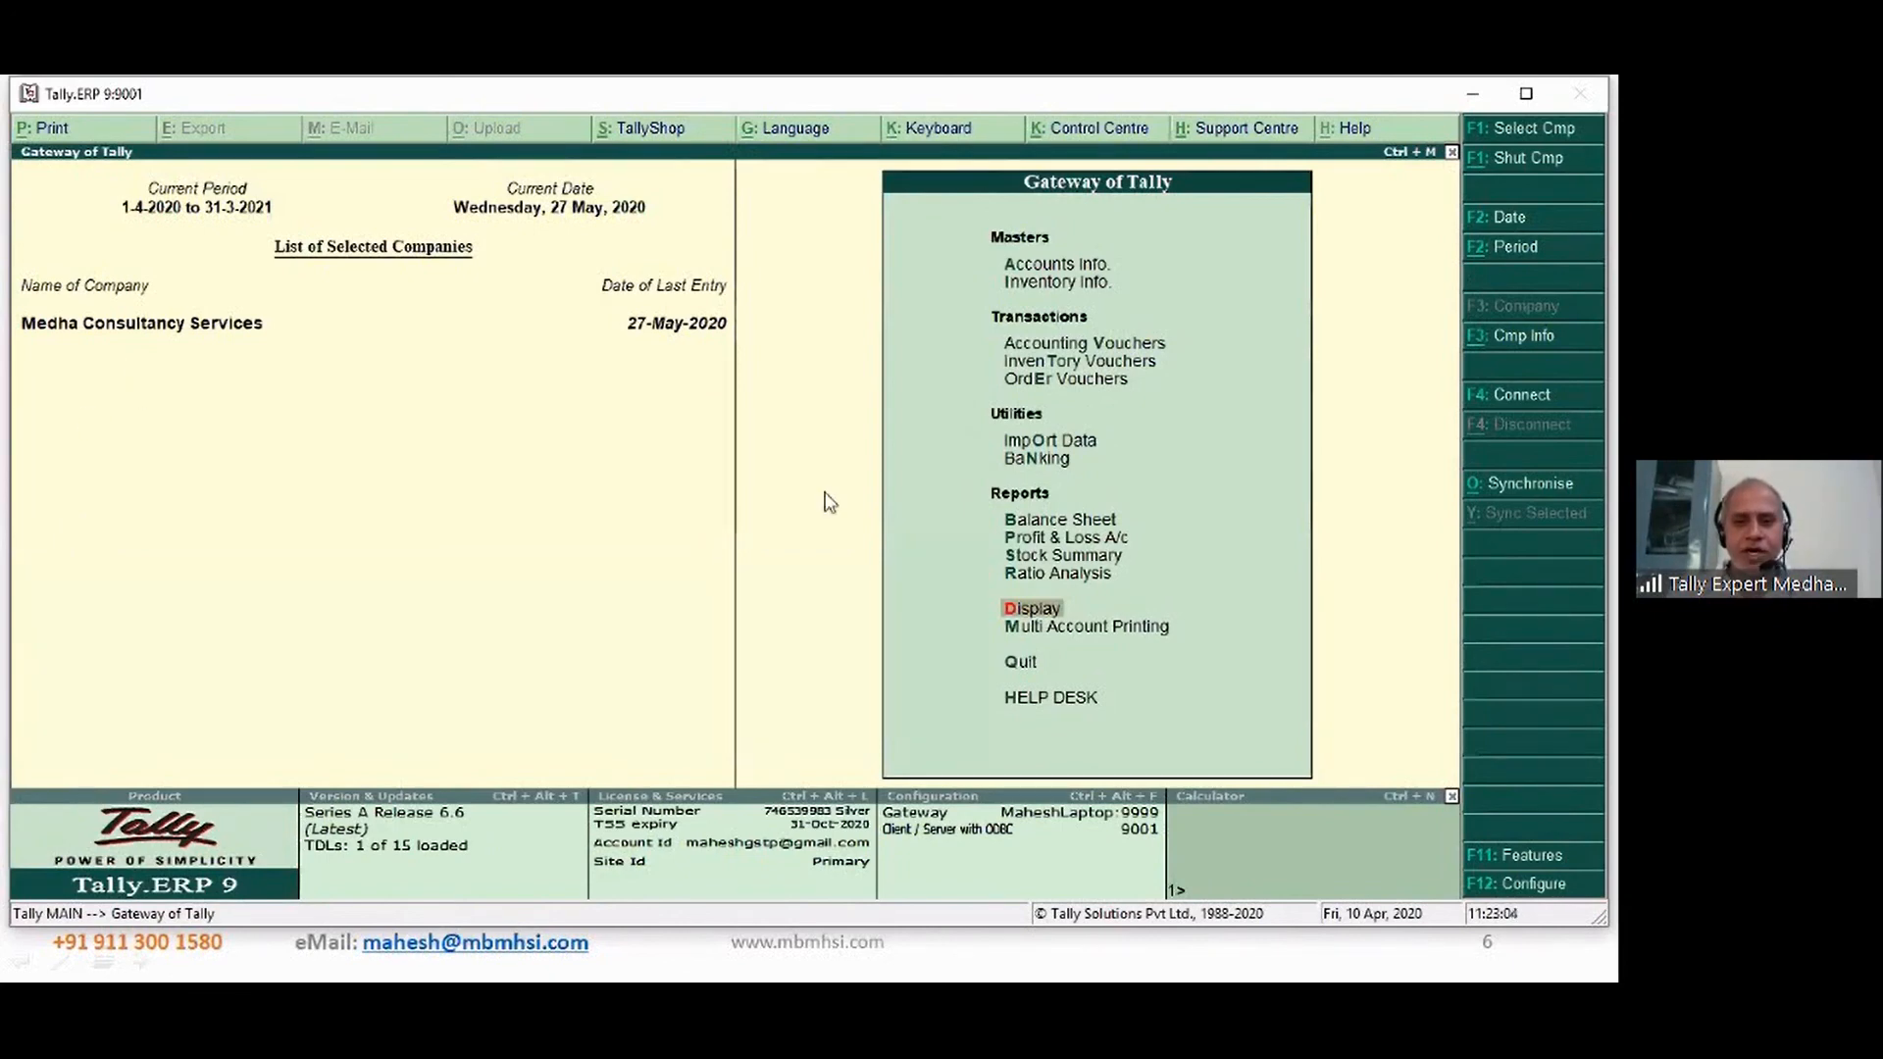
- Start a new inventory voucher of the Mfg Jrnl type
{"action": "left_click", "coordinate": [1054, 362]}
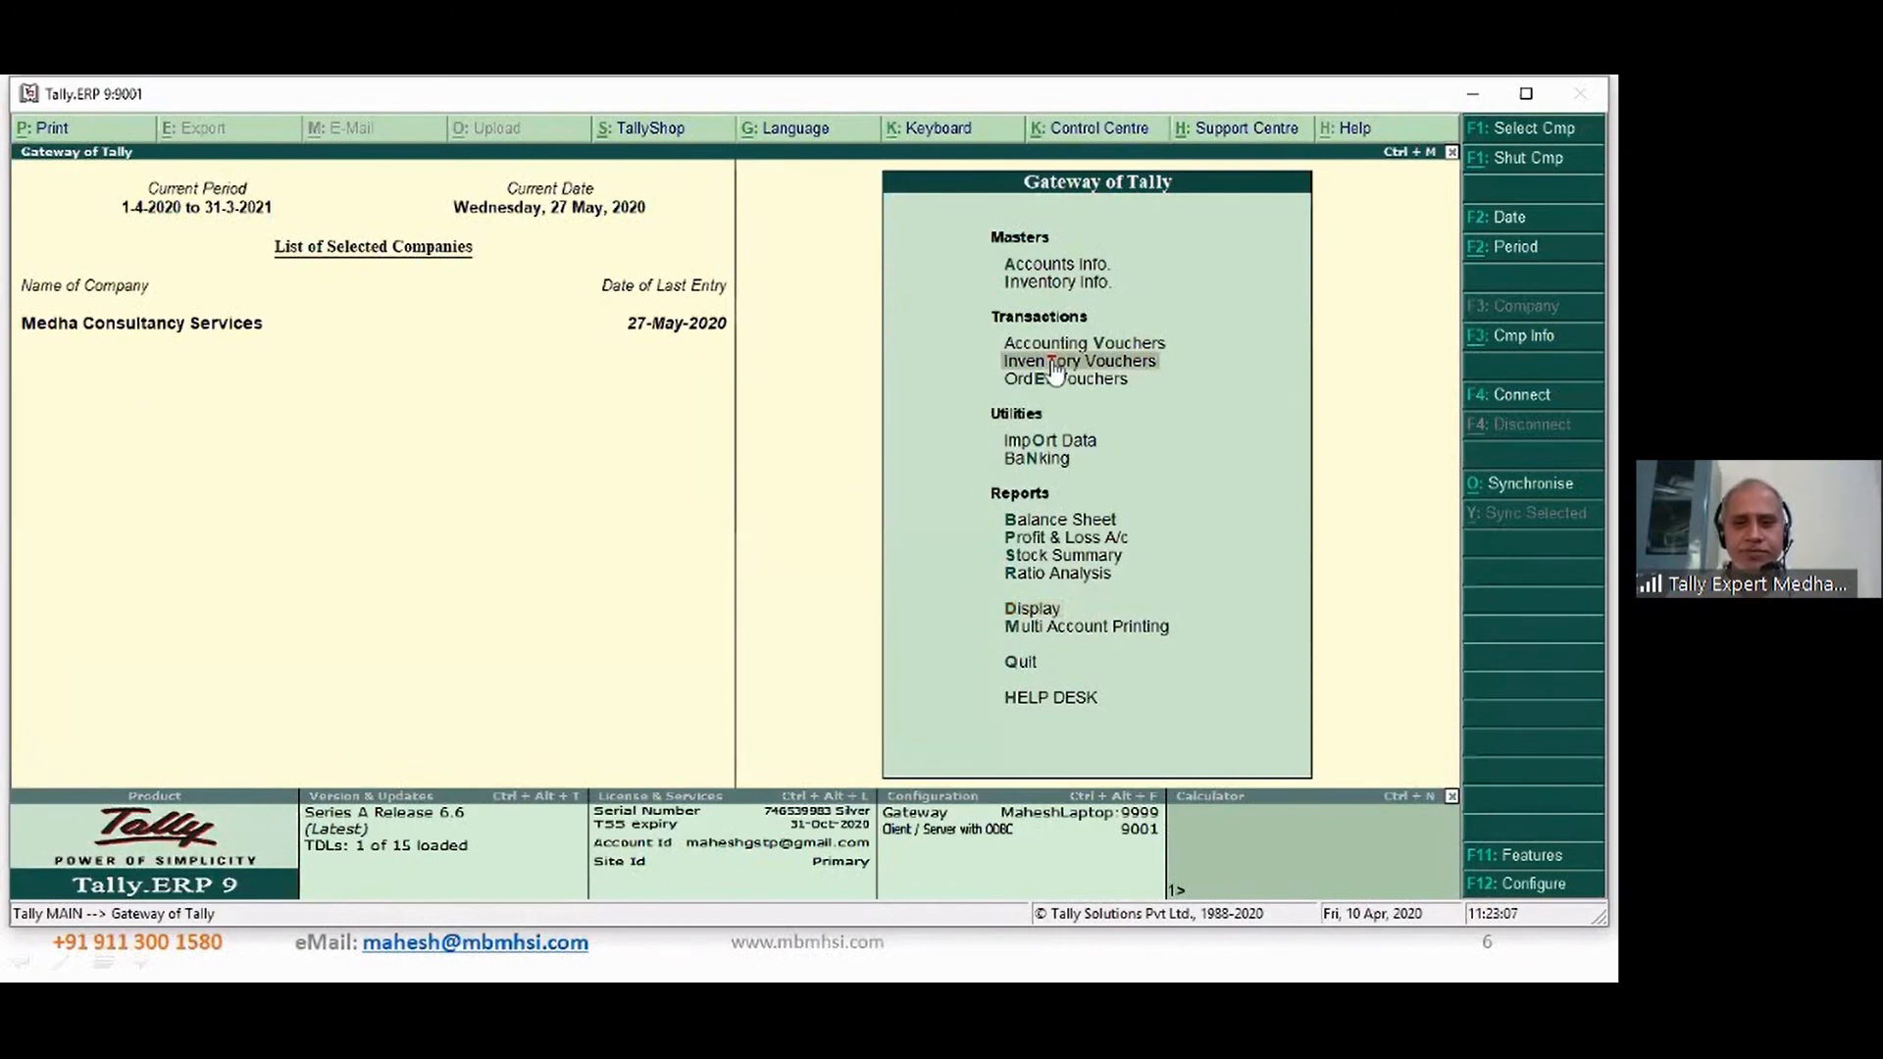
{"action": "left_click", "coordinate": [1054, 365]}
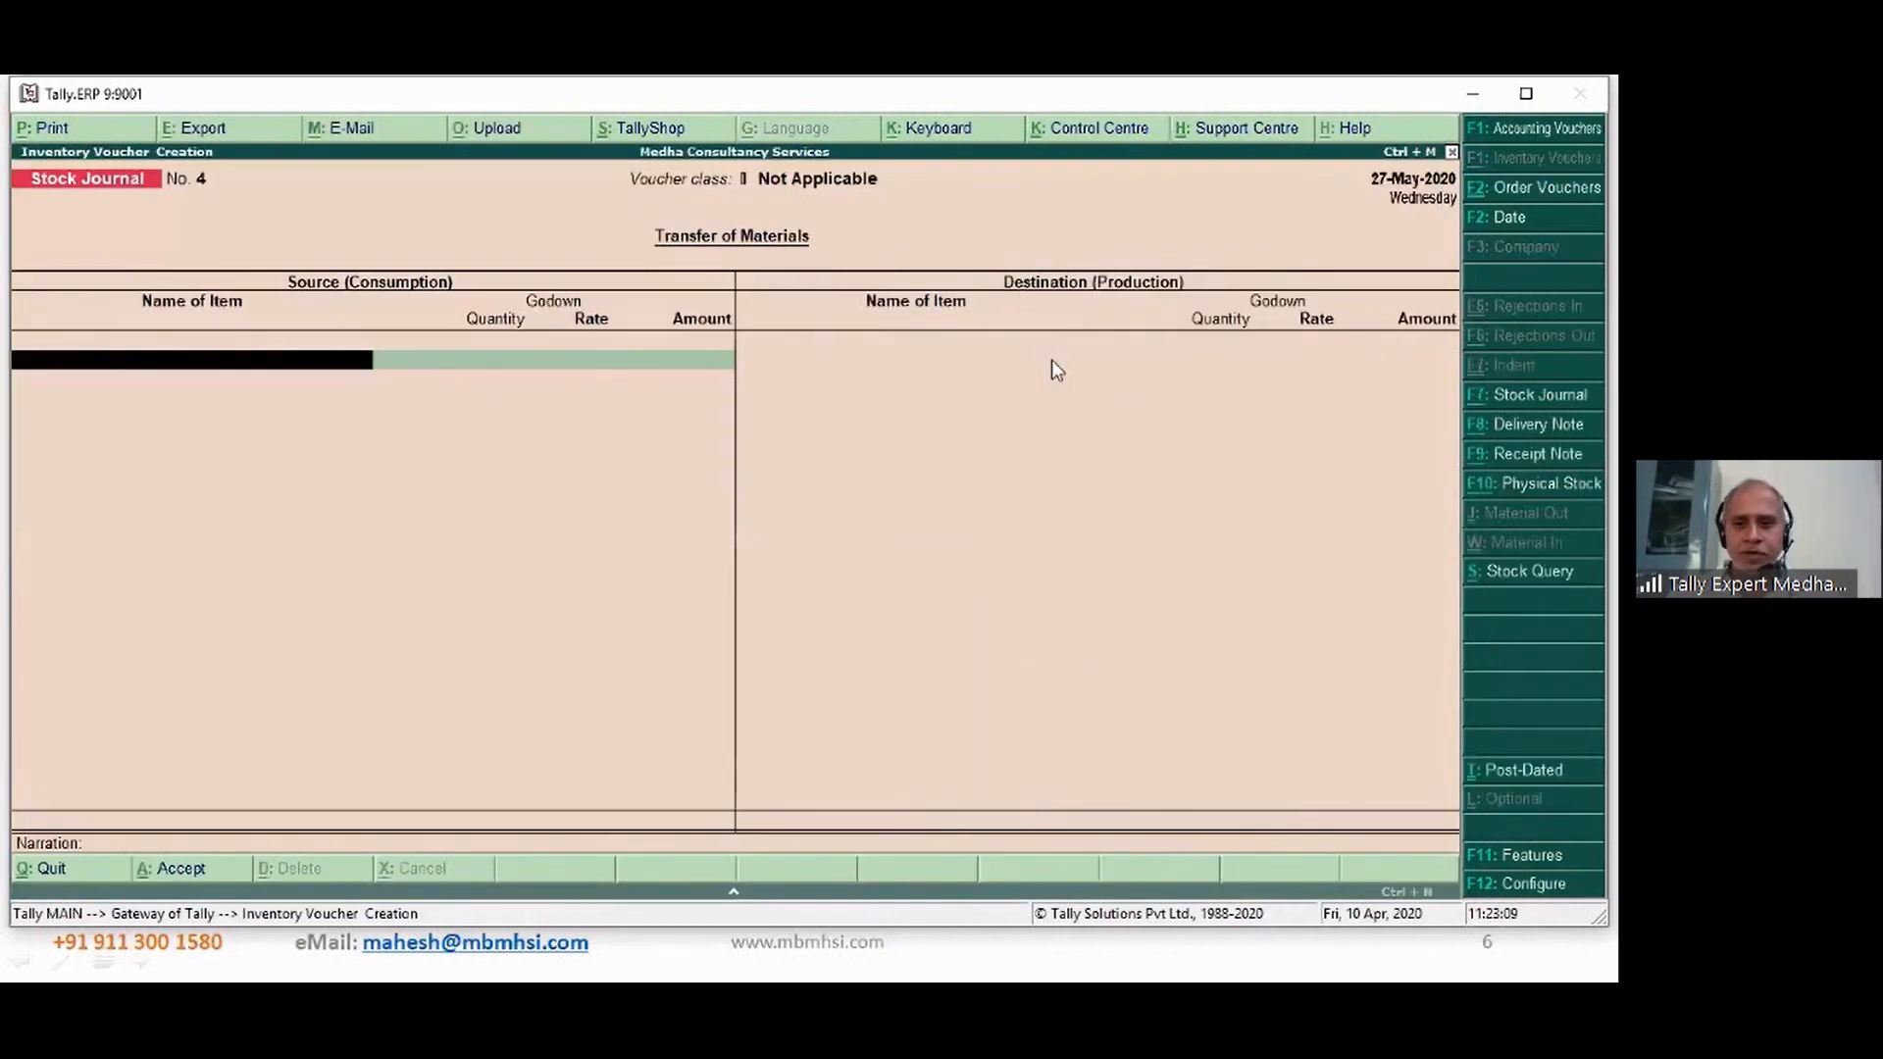
{"action": "left_click", "coordinate": [1557, 398]}
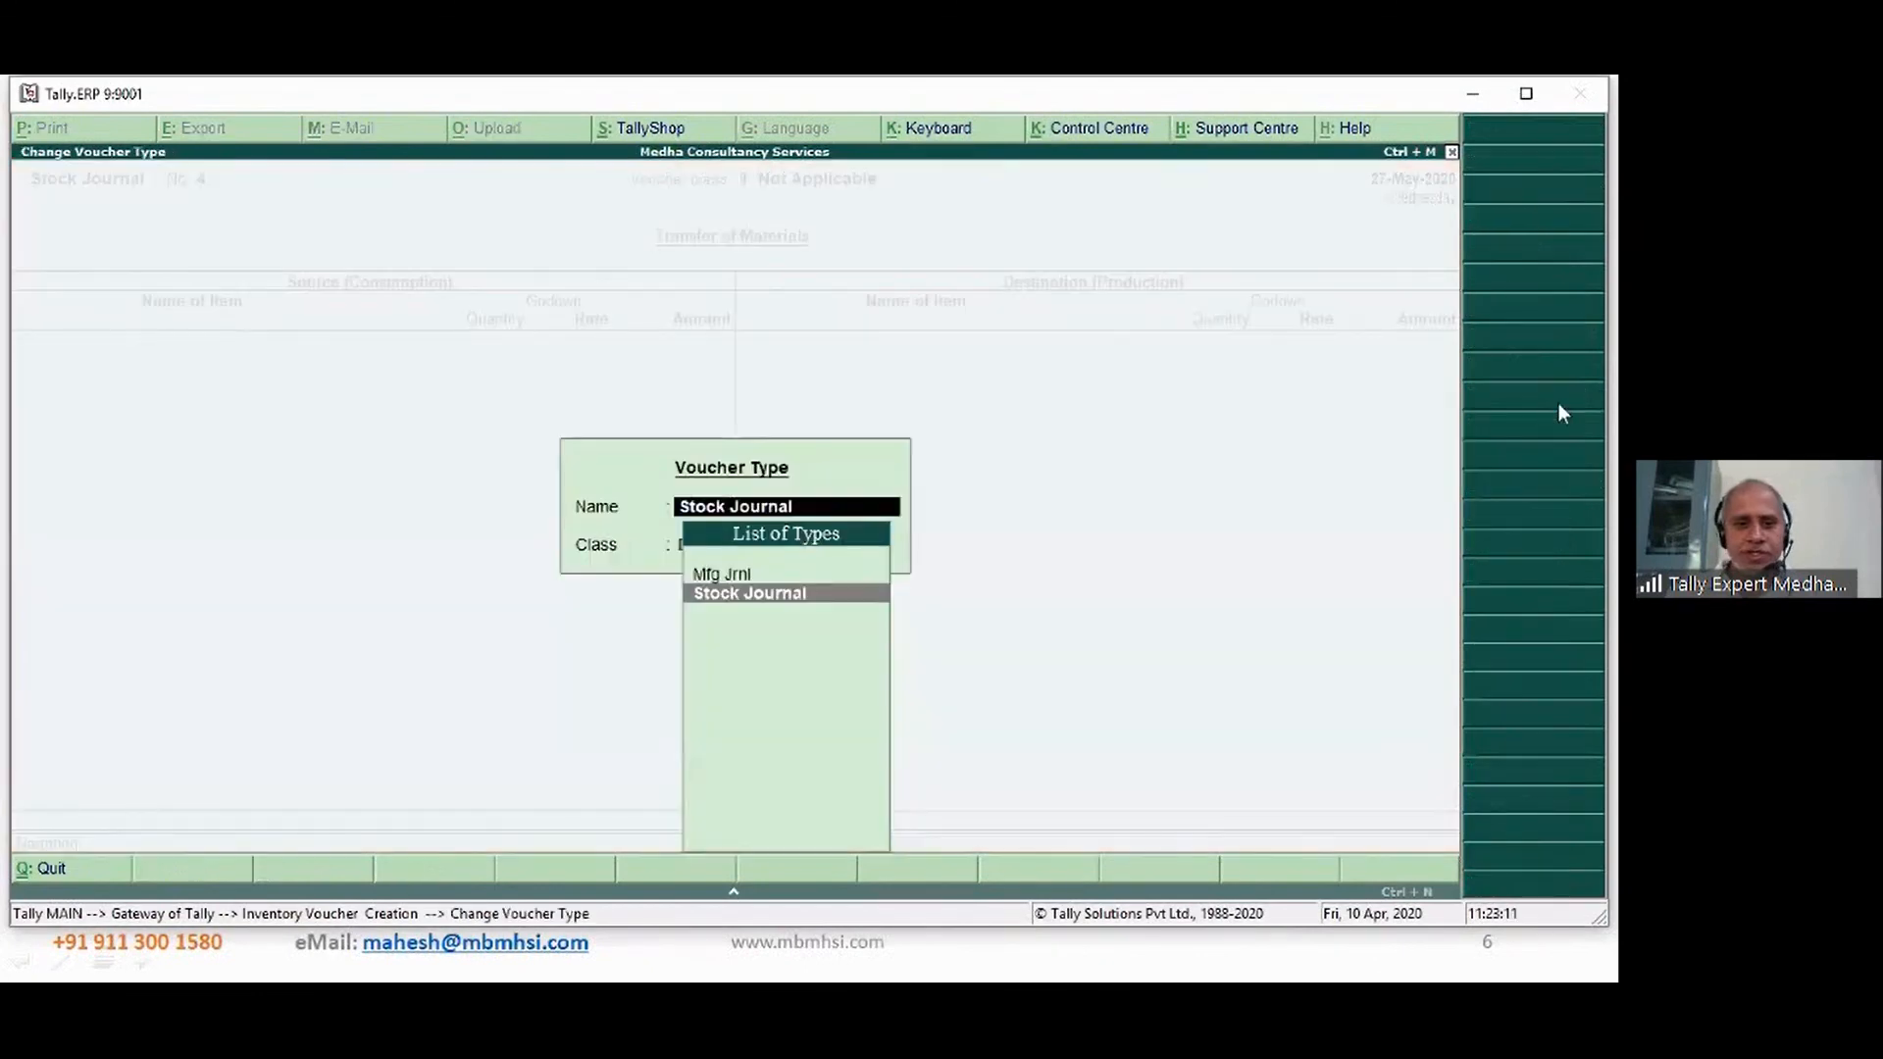
{"action": "key", "text": "Up"}
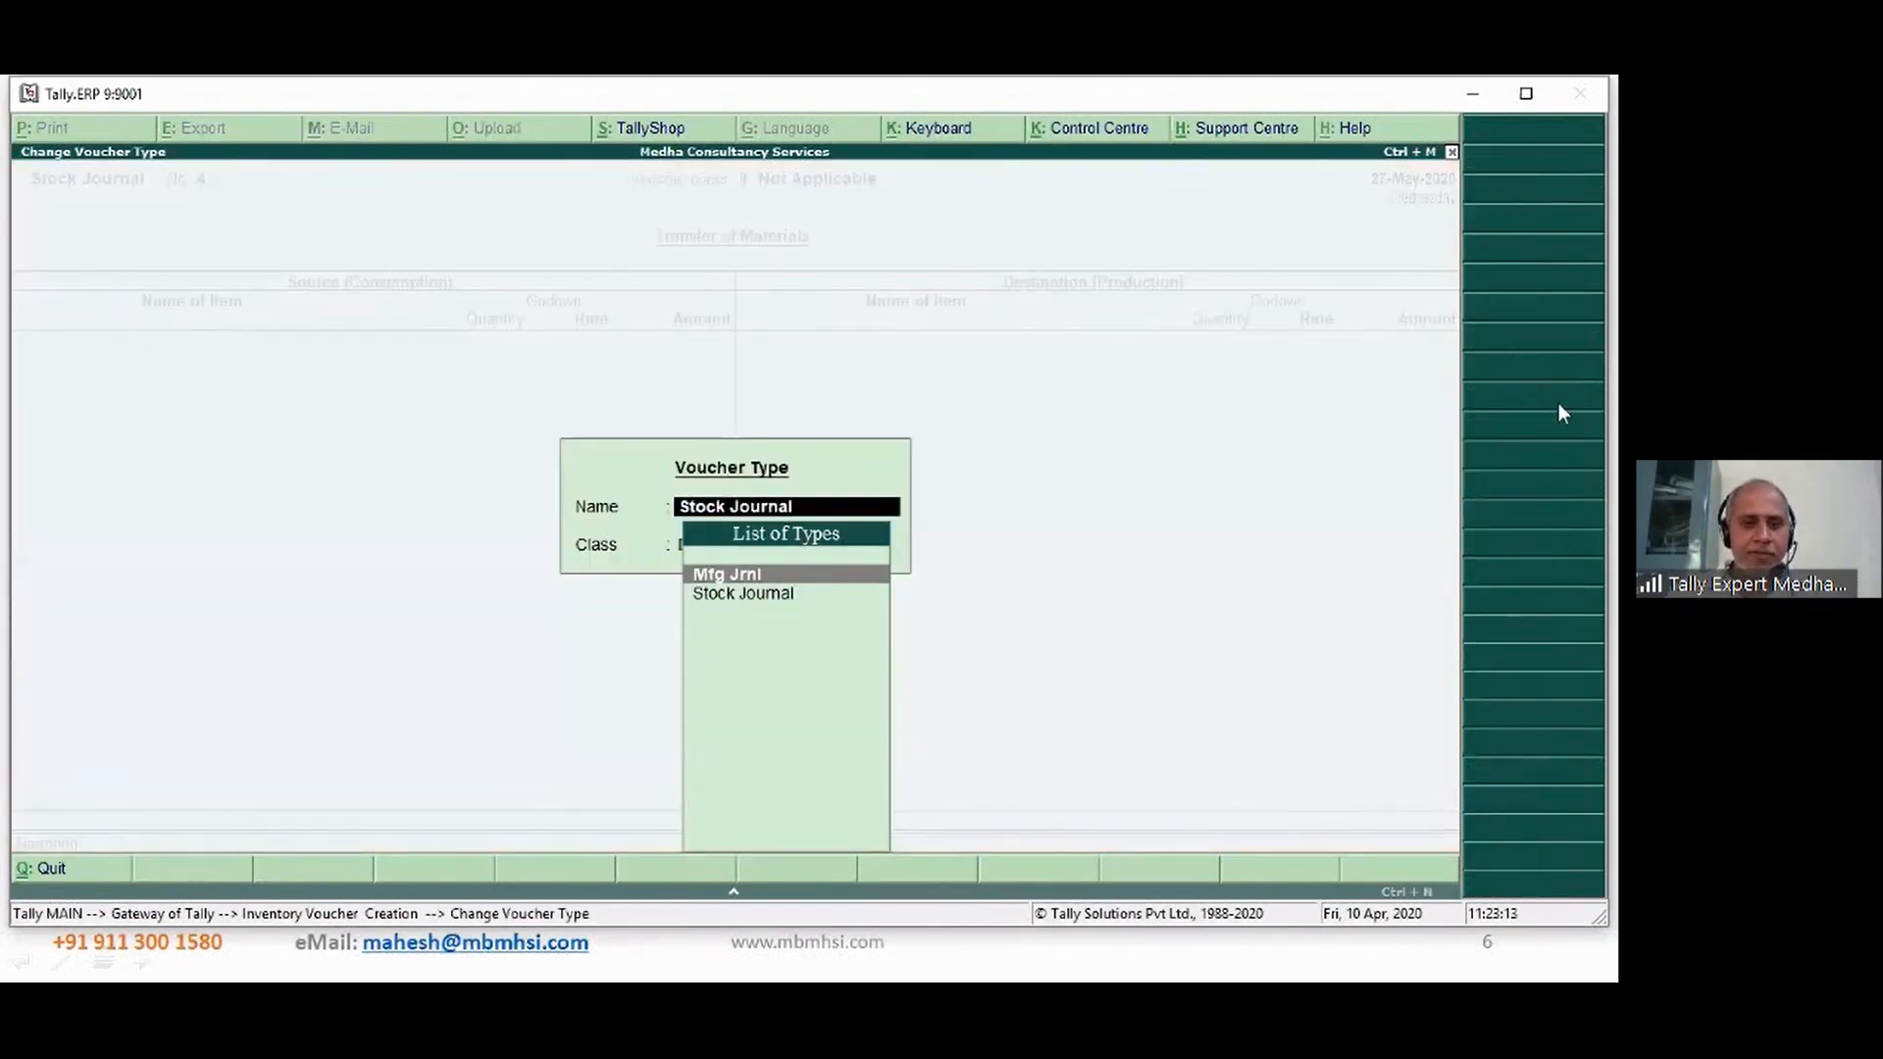
{"action": "key", "text": "Return"}
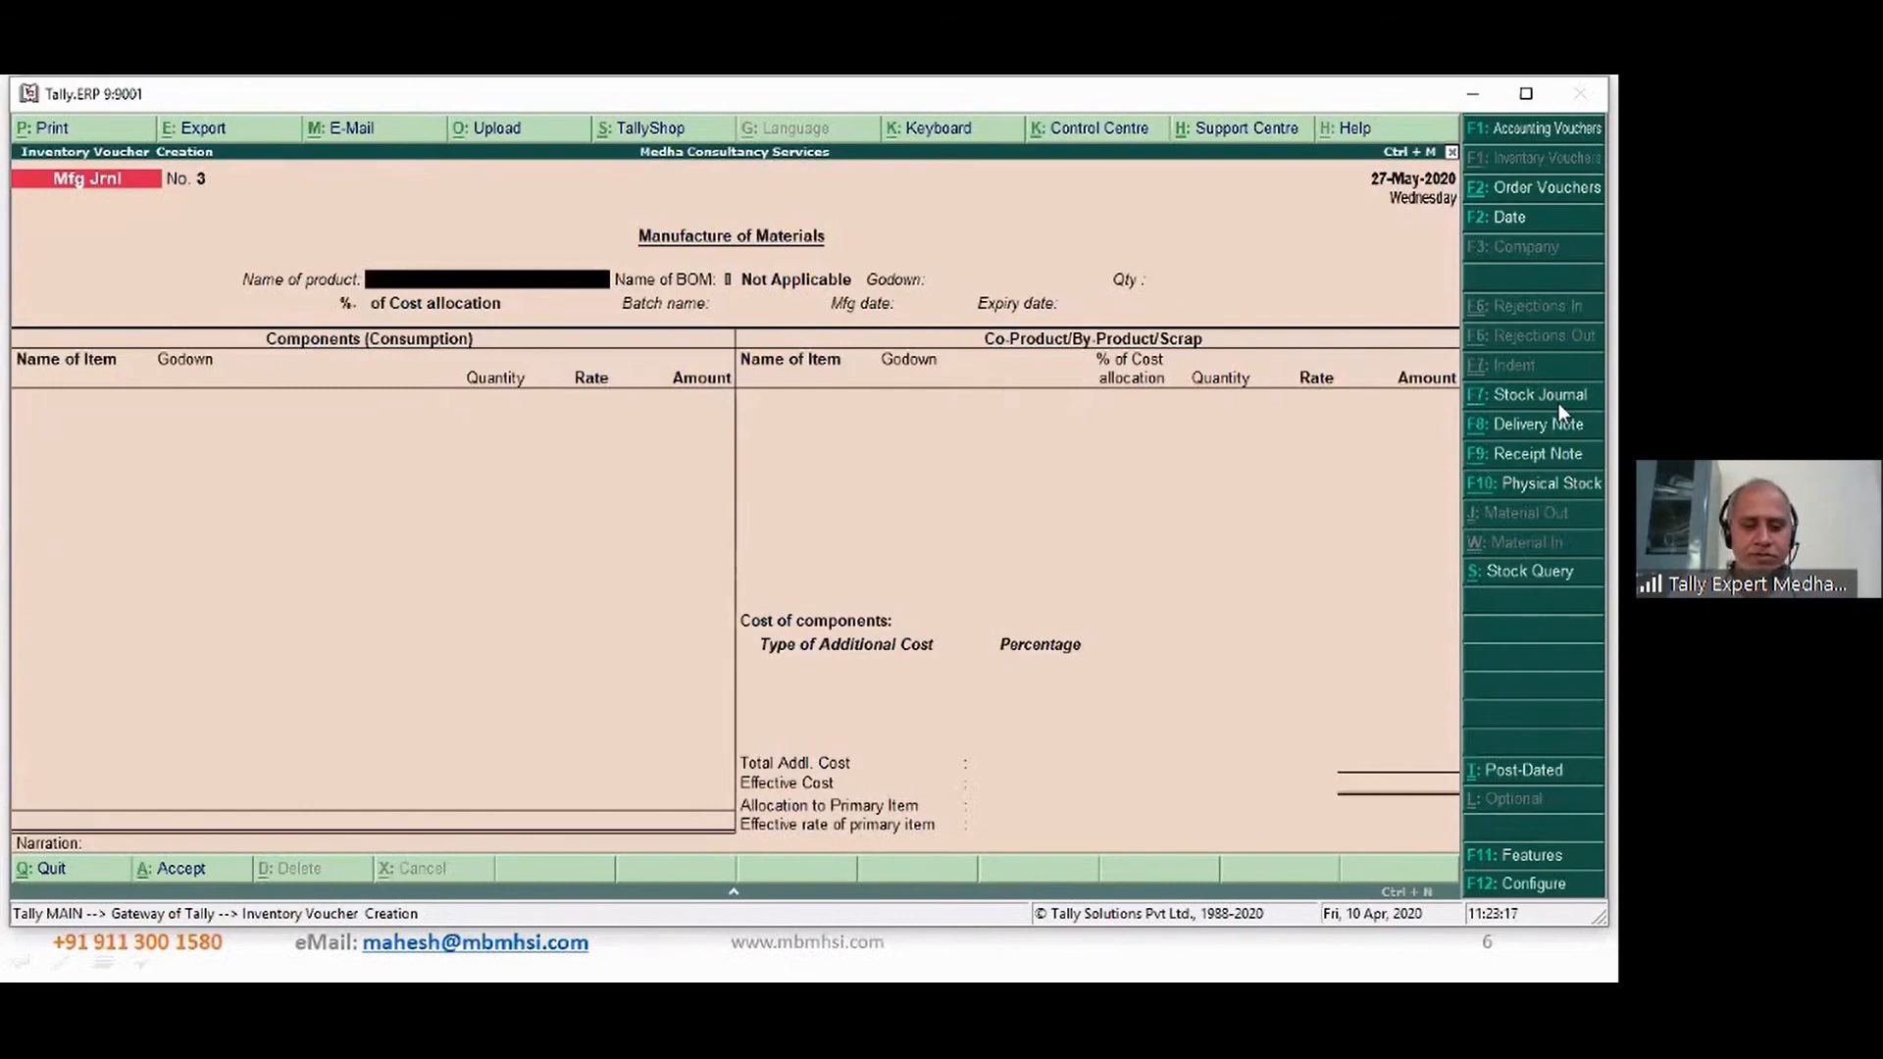
- Set the manufactured product to Idly Parcel with the Idly Pack BOM, Main Location godown and a quantity of 50 Nos
{"action": "type", "text": "I"}
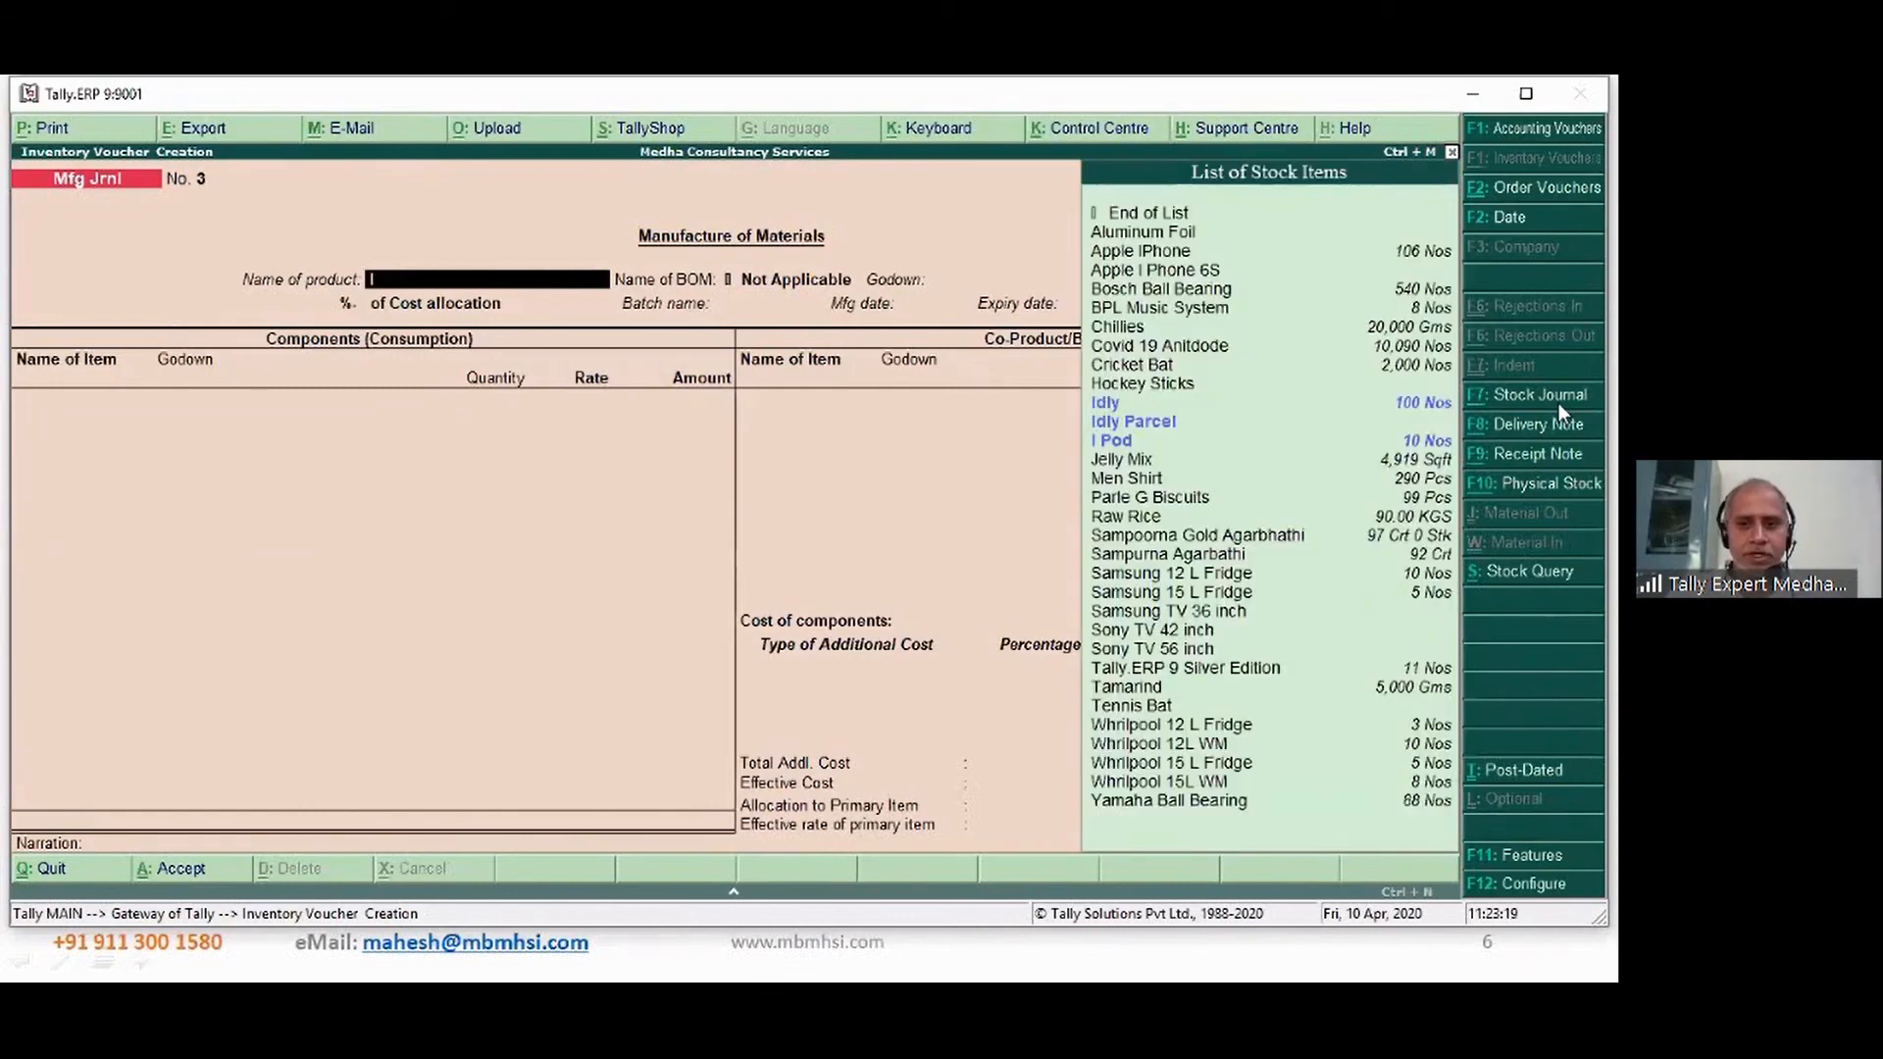
{"action": "key", "text": "Down"}
{"action": "key", "text": "Down"}
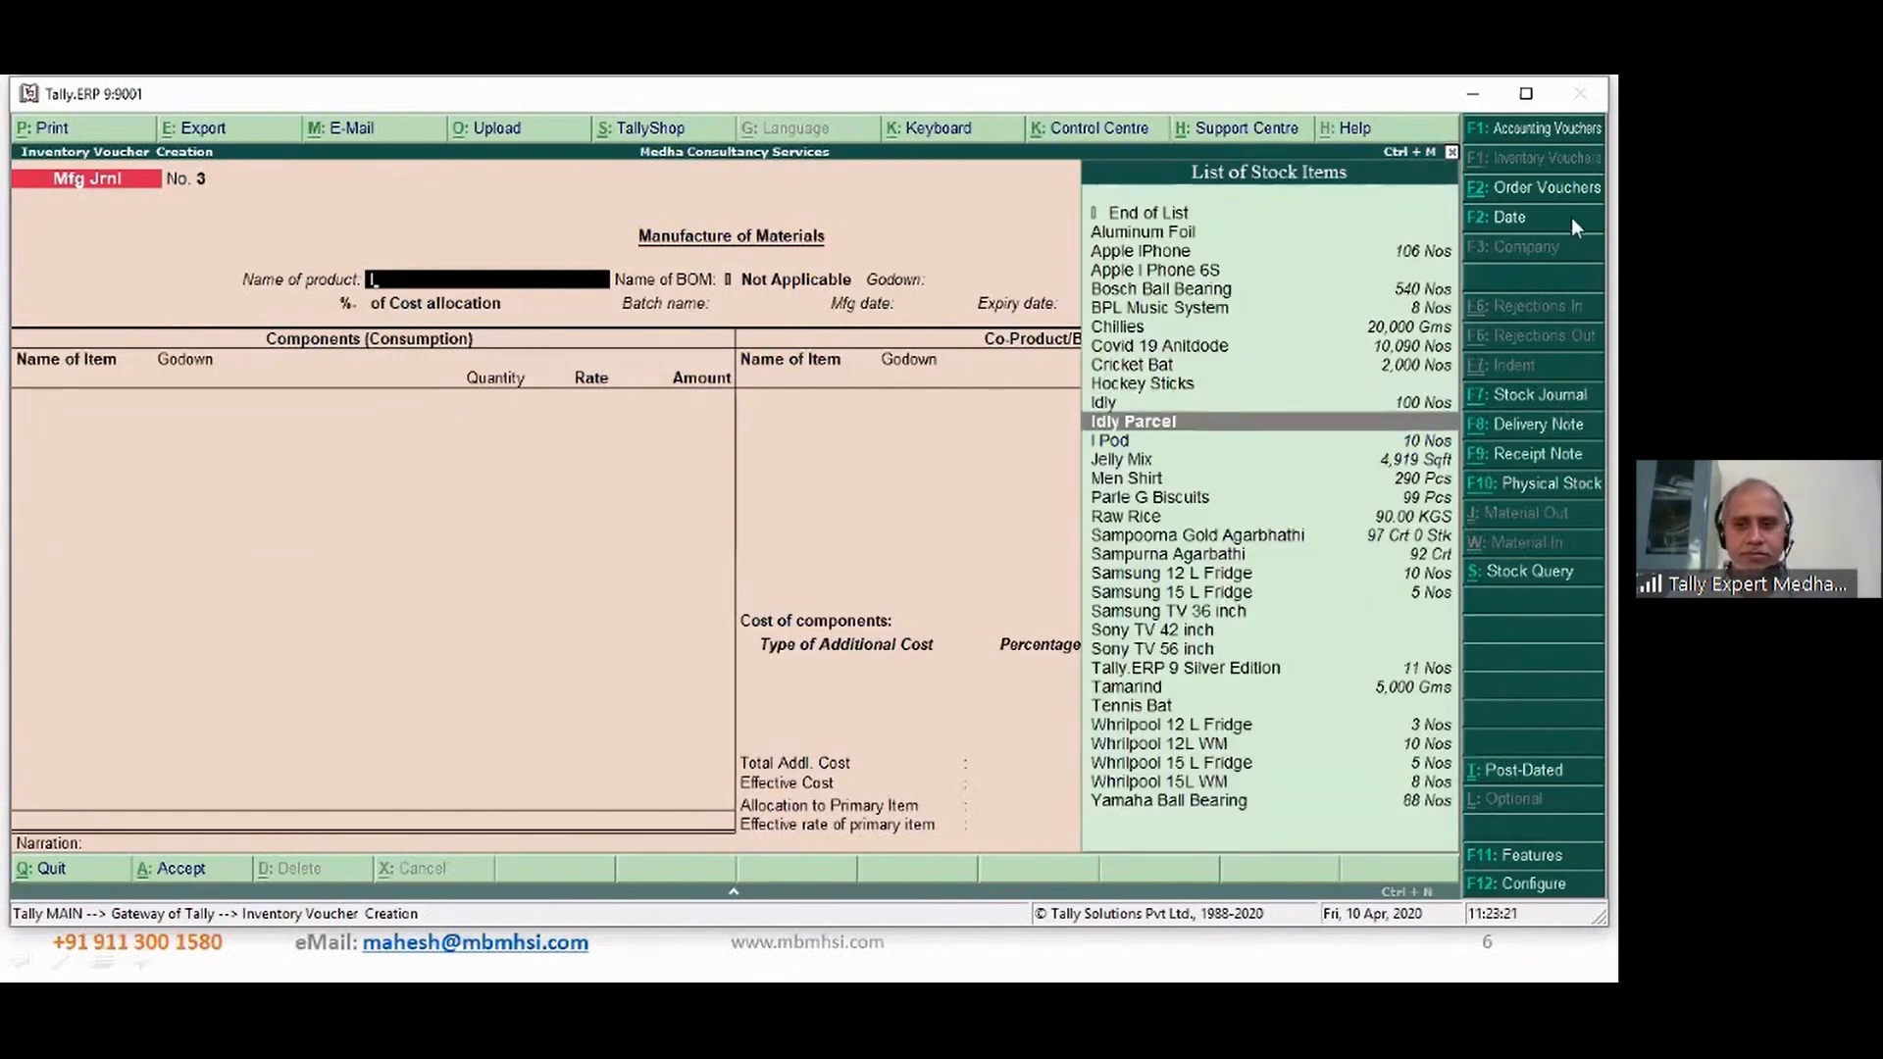
{"action": "left_click", "coordinate": [1203, 427]}
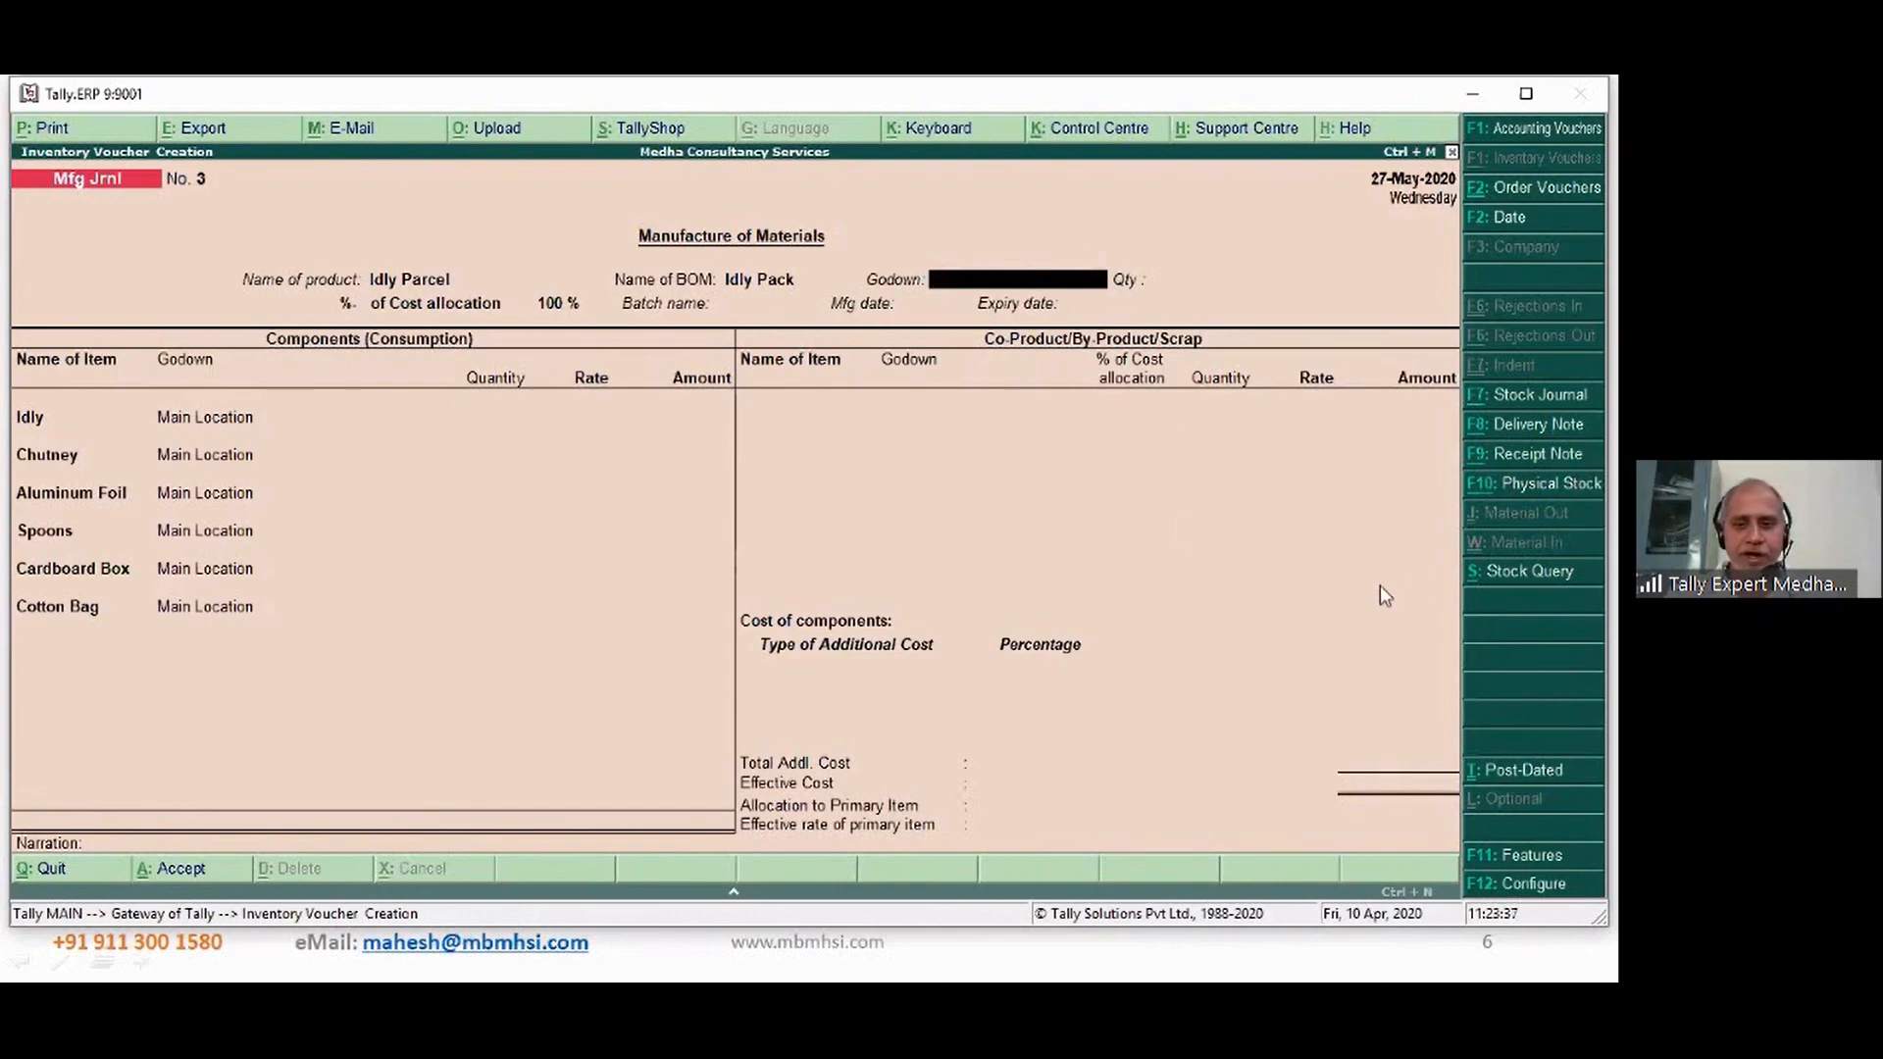
{"action": "type", "text": "Ma"}
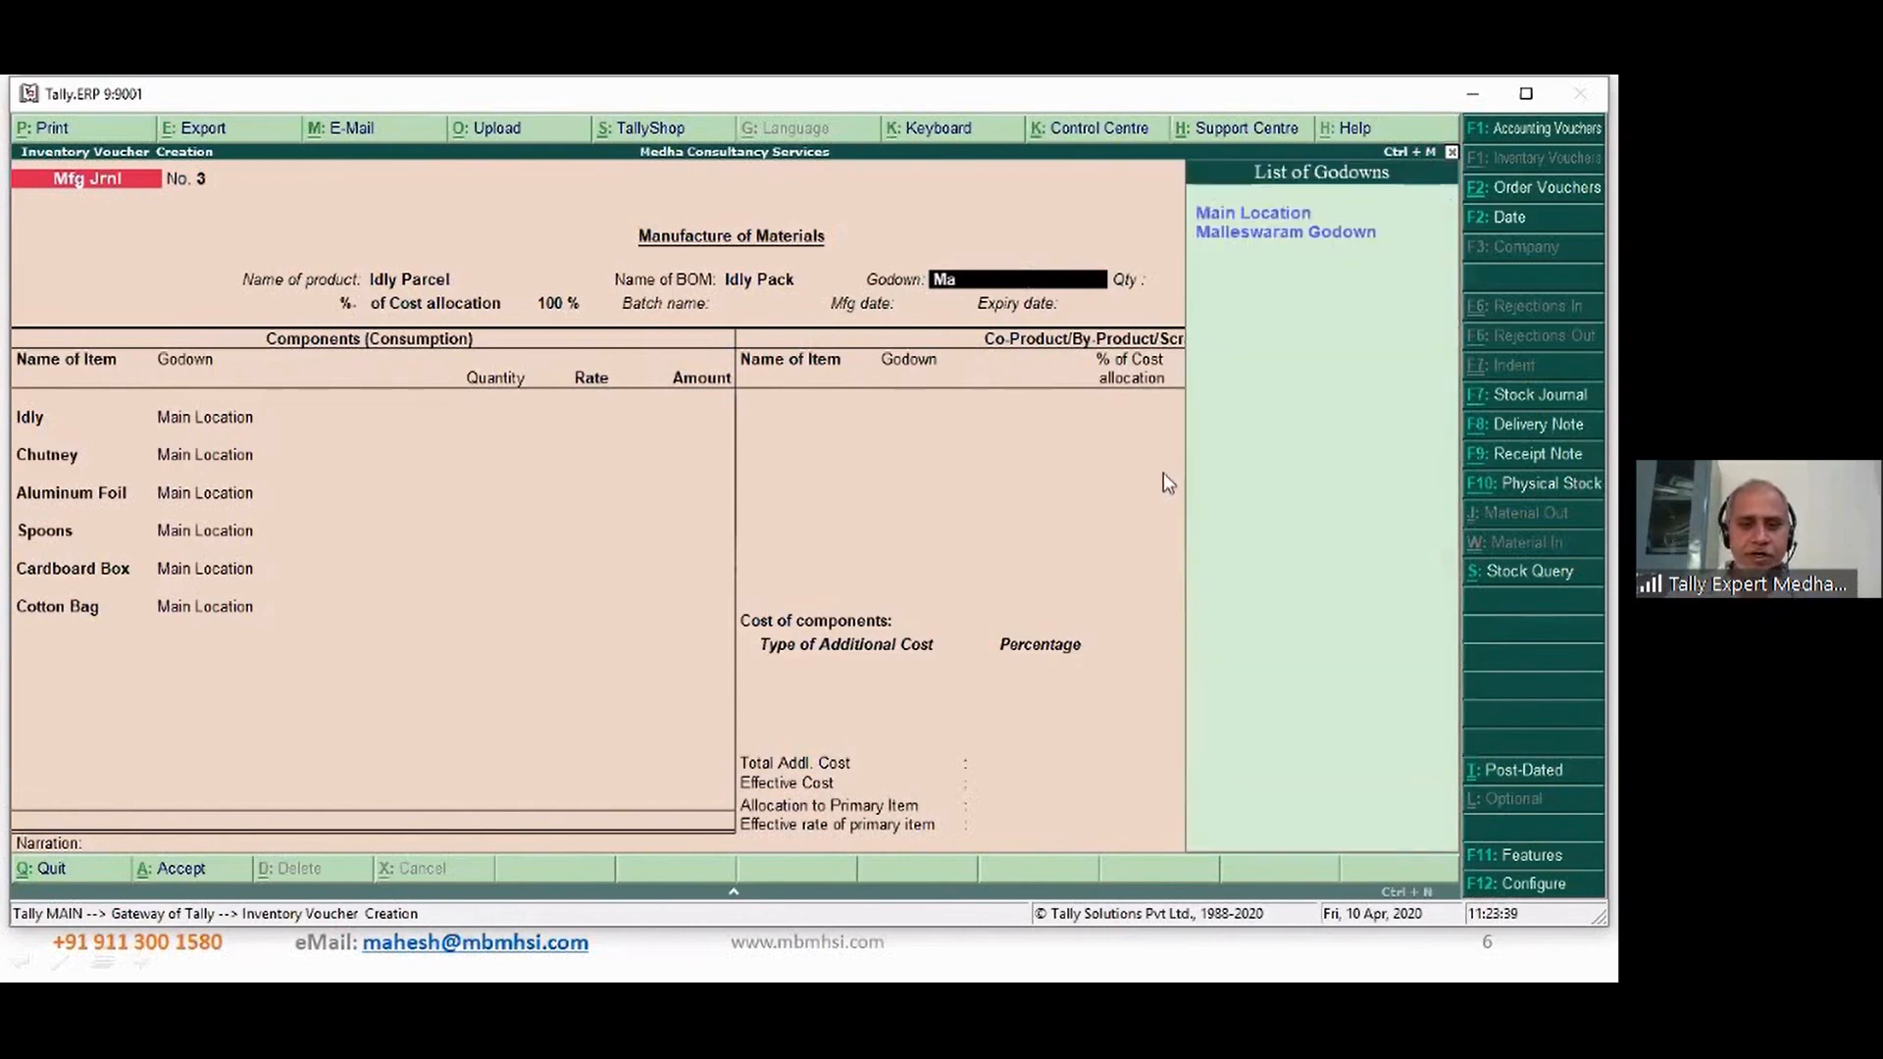
{"action": "key", "text": "Return"}
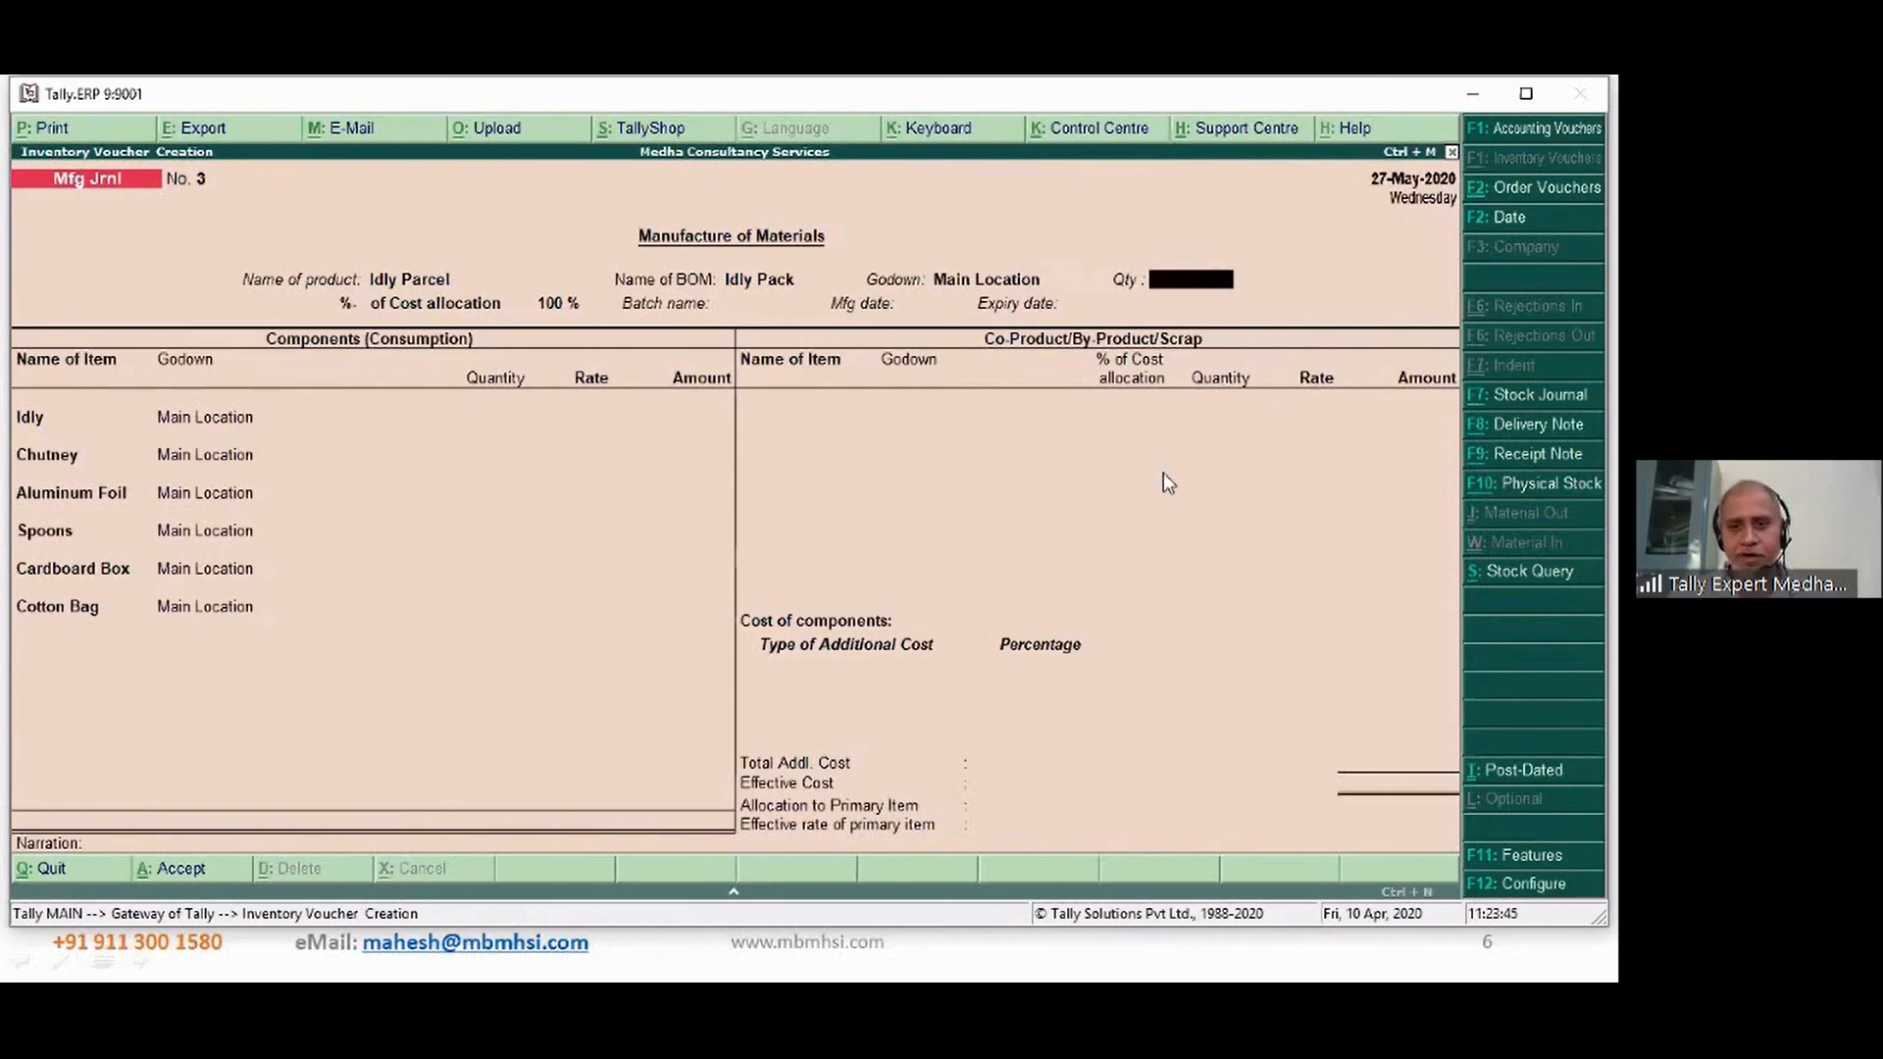
{"action": "type", "text": "50"}
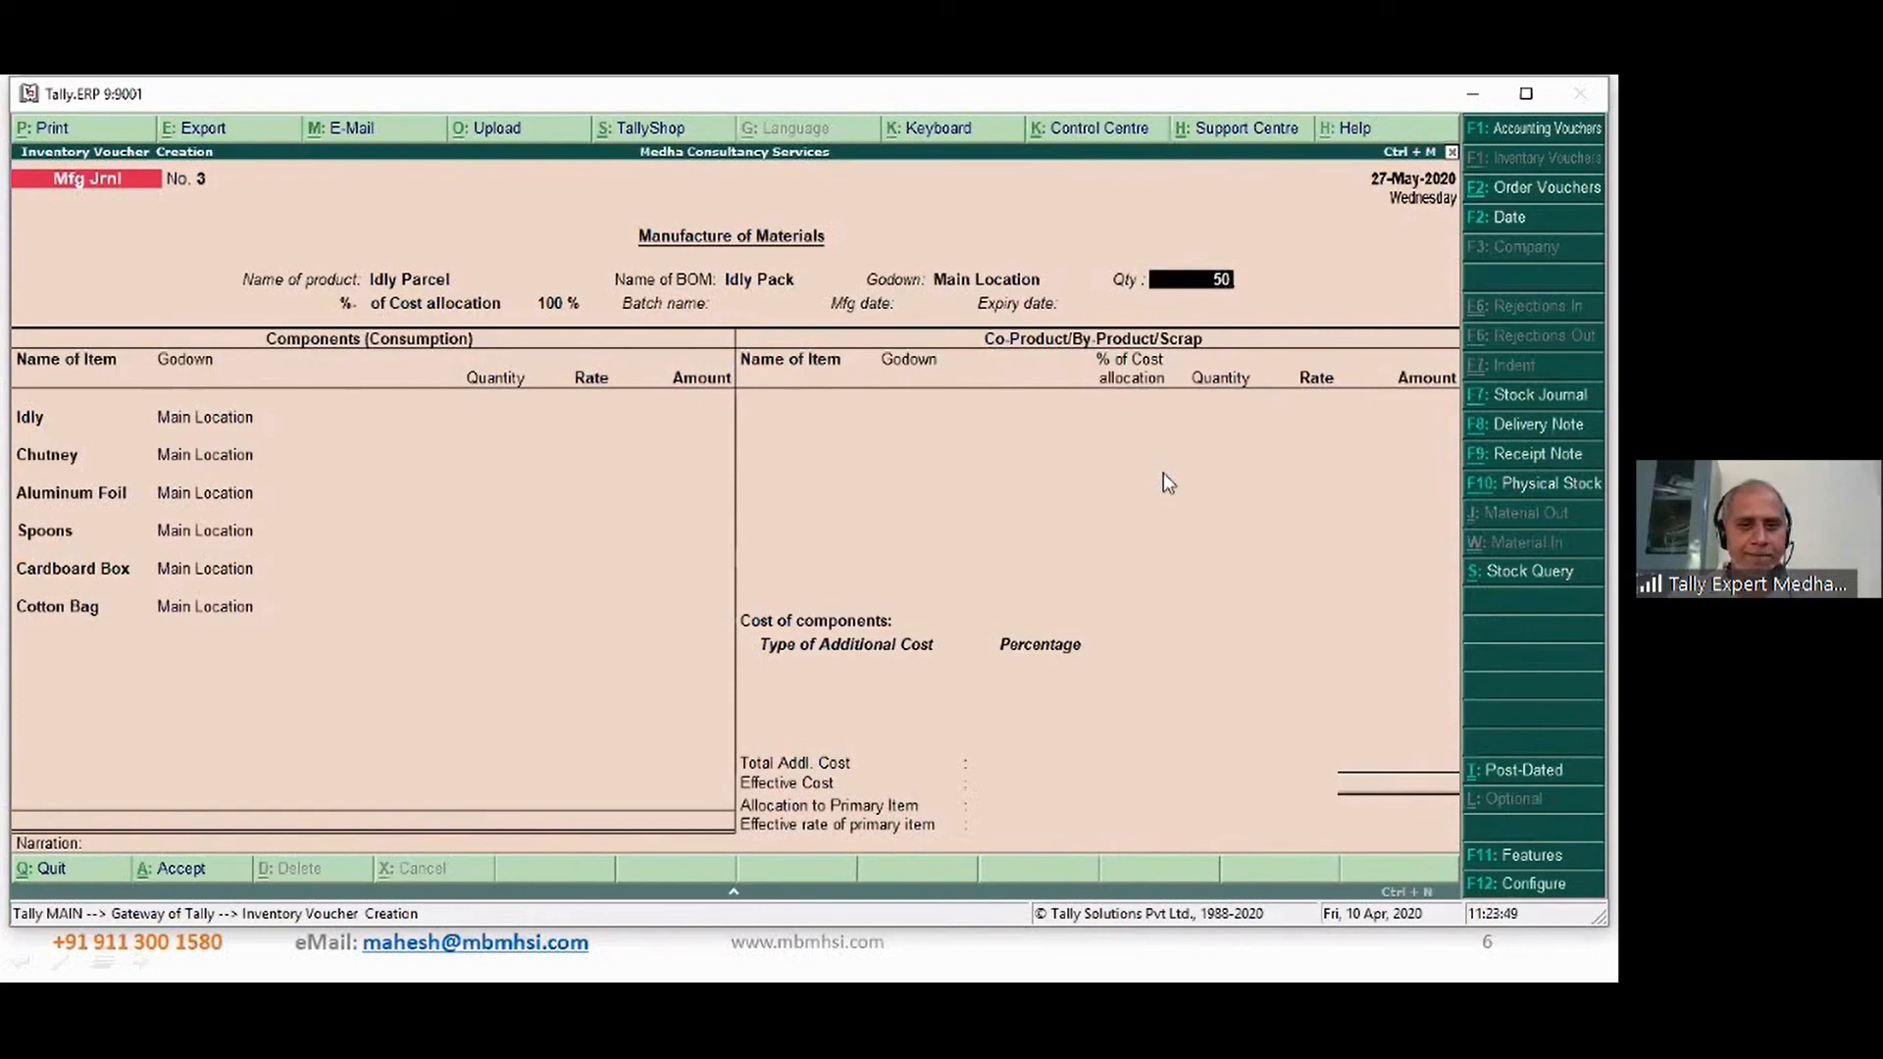
{"action": "key", "text": "Return"}
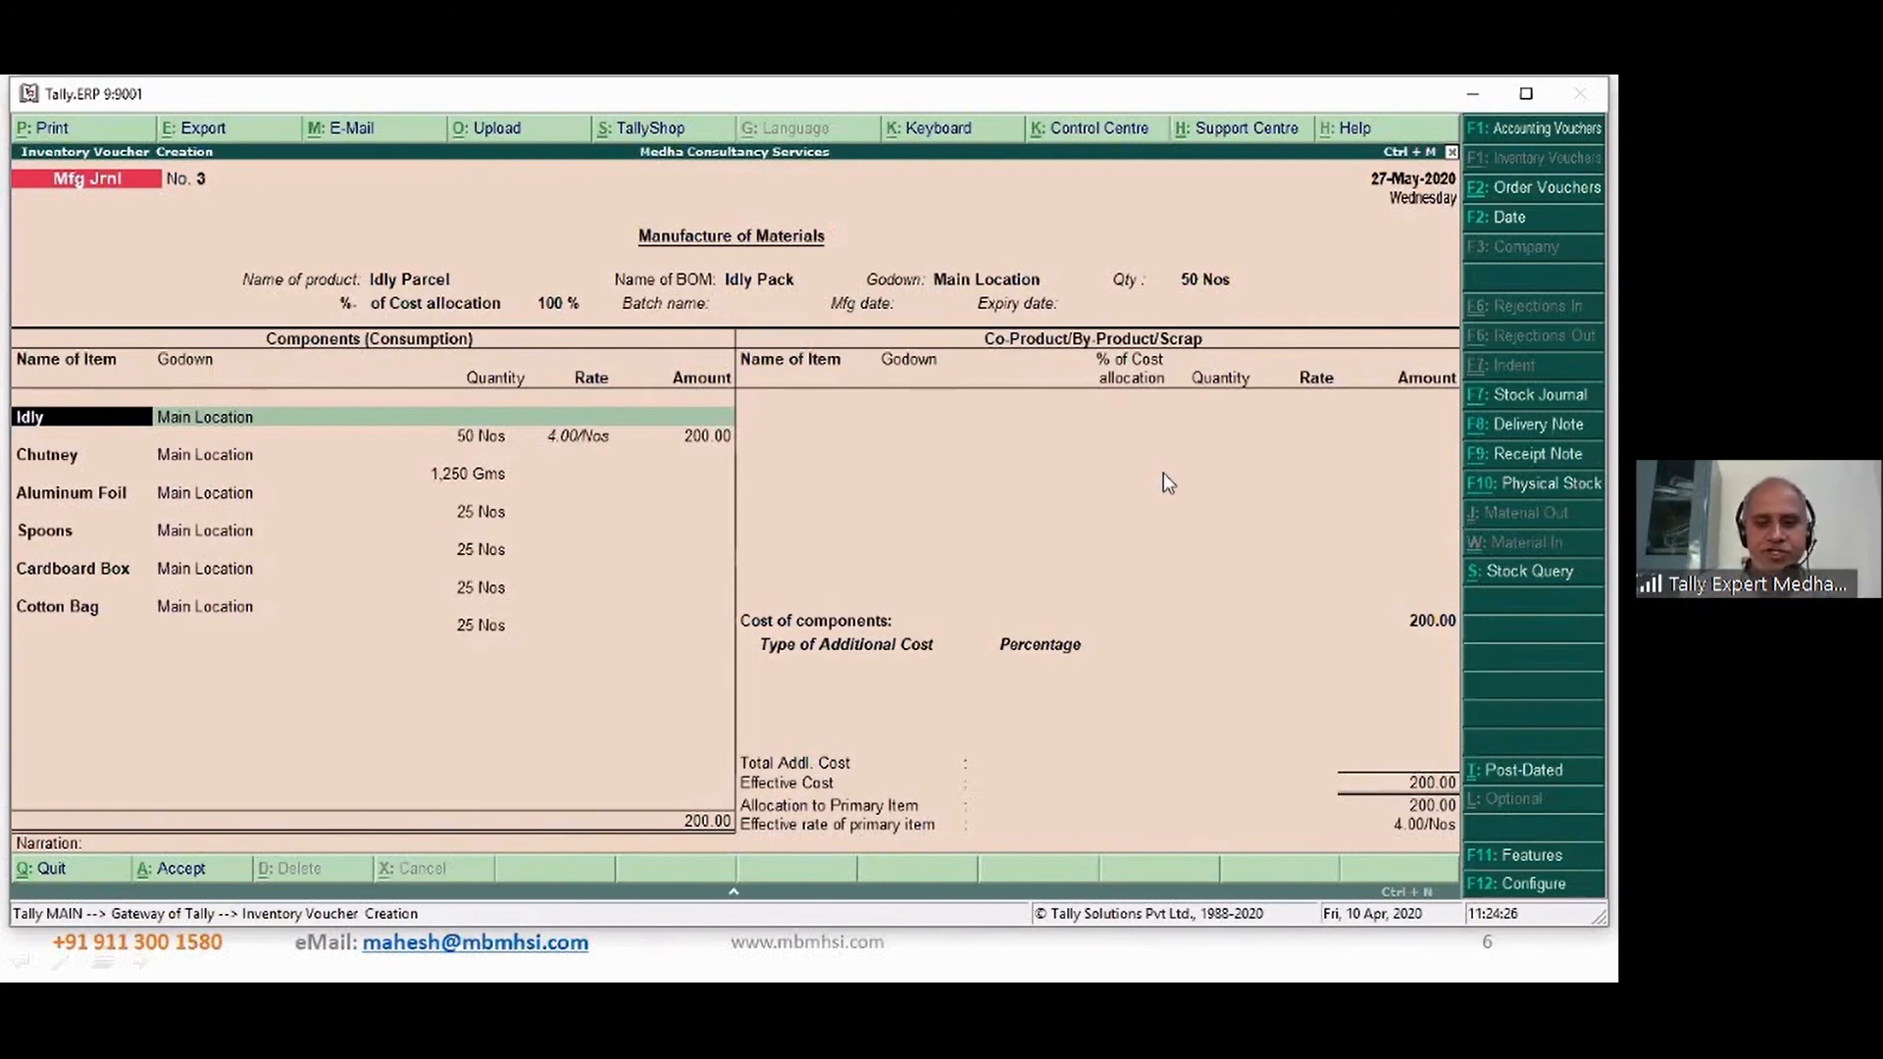
- Accept the default component lines from Idly through Cotton Bag, adding no further components, co-products or additional costs
{"action": "key", "text": "Return"}
{"action": "key", "text": "Return"}
{"action": "key", "text": "Return"}
{"action": "key", "text": "Return"}
{"action": "key", "text": "Return"}
{"action": "key", "text": "Return"}
{"action": "key", "text": "Return"}
{"action": "key", "text": "Return"}
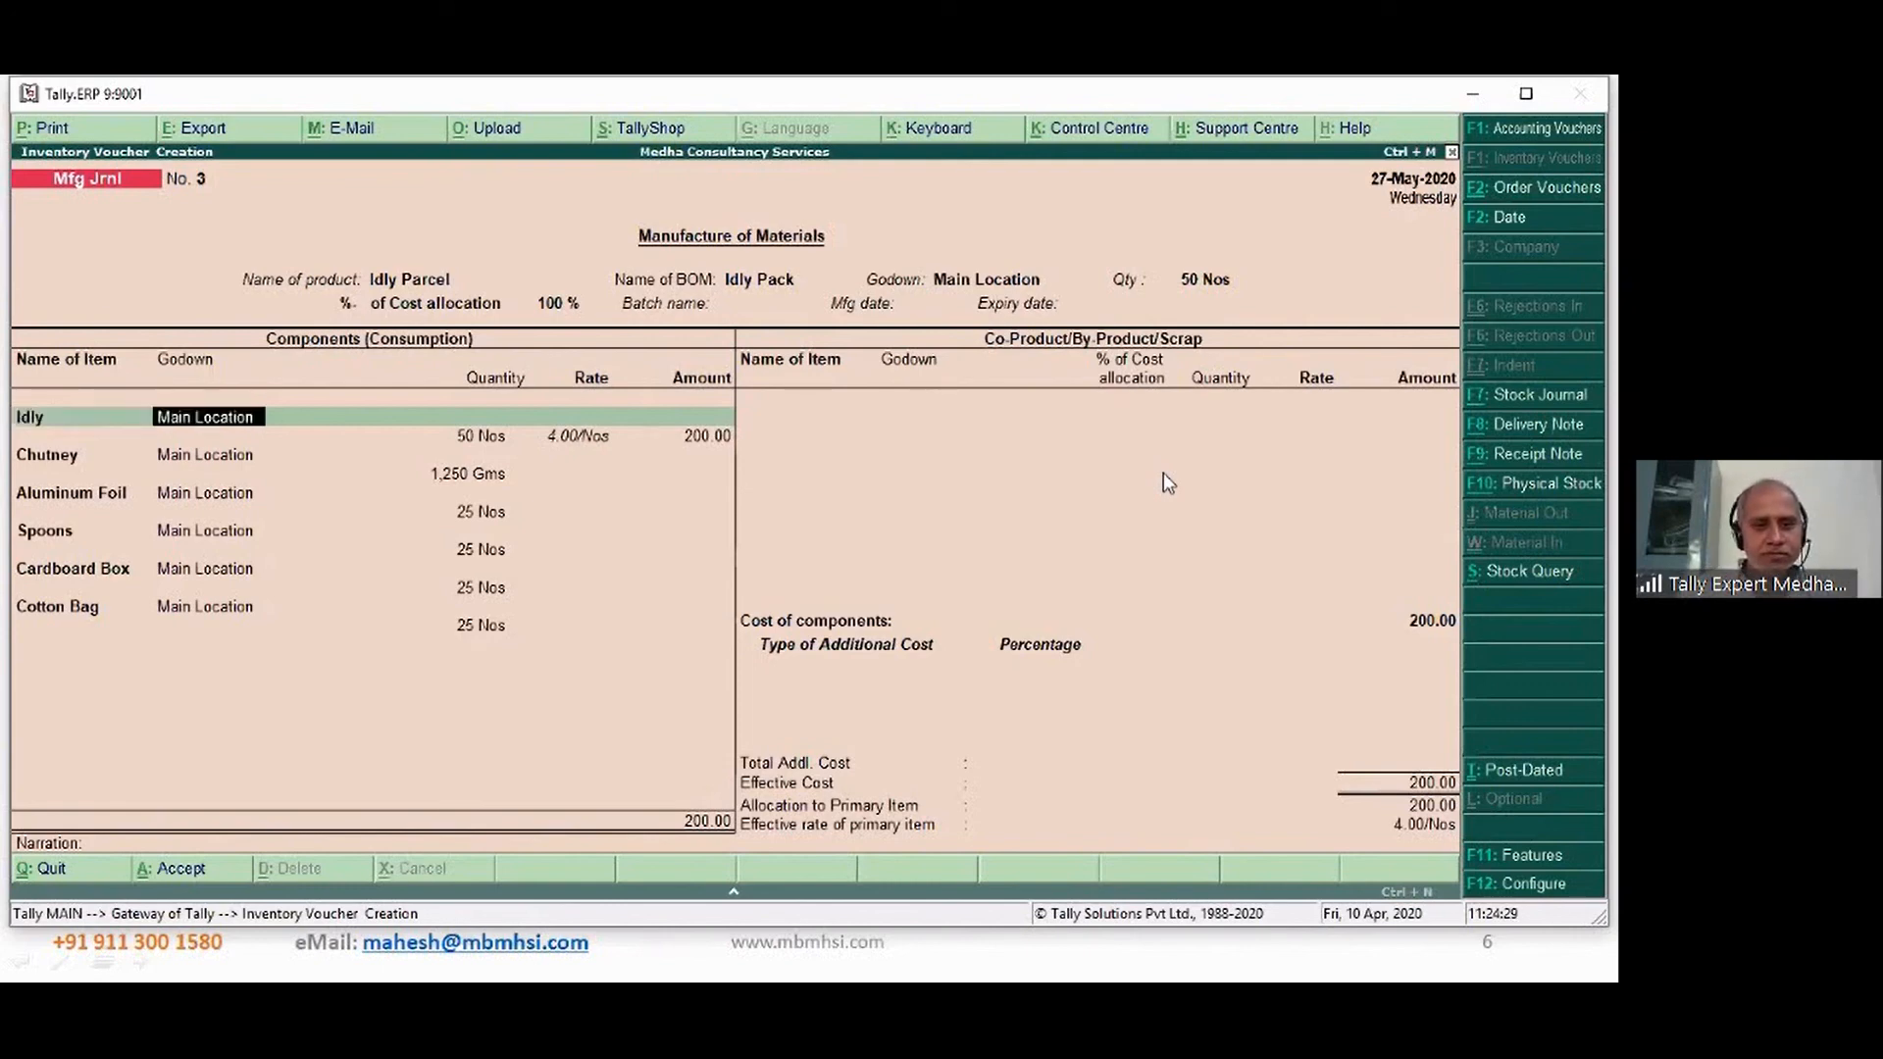
{"action": "key", "text": "Return"}
{"action": "key", "text": "Return"}
{"action": "key", "text": "Return"}
{"action": "key", "text": "Return"}
{"action": "key", "text": "Return"}
{"action": "key", "text": "Return"}
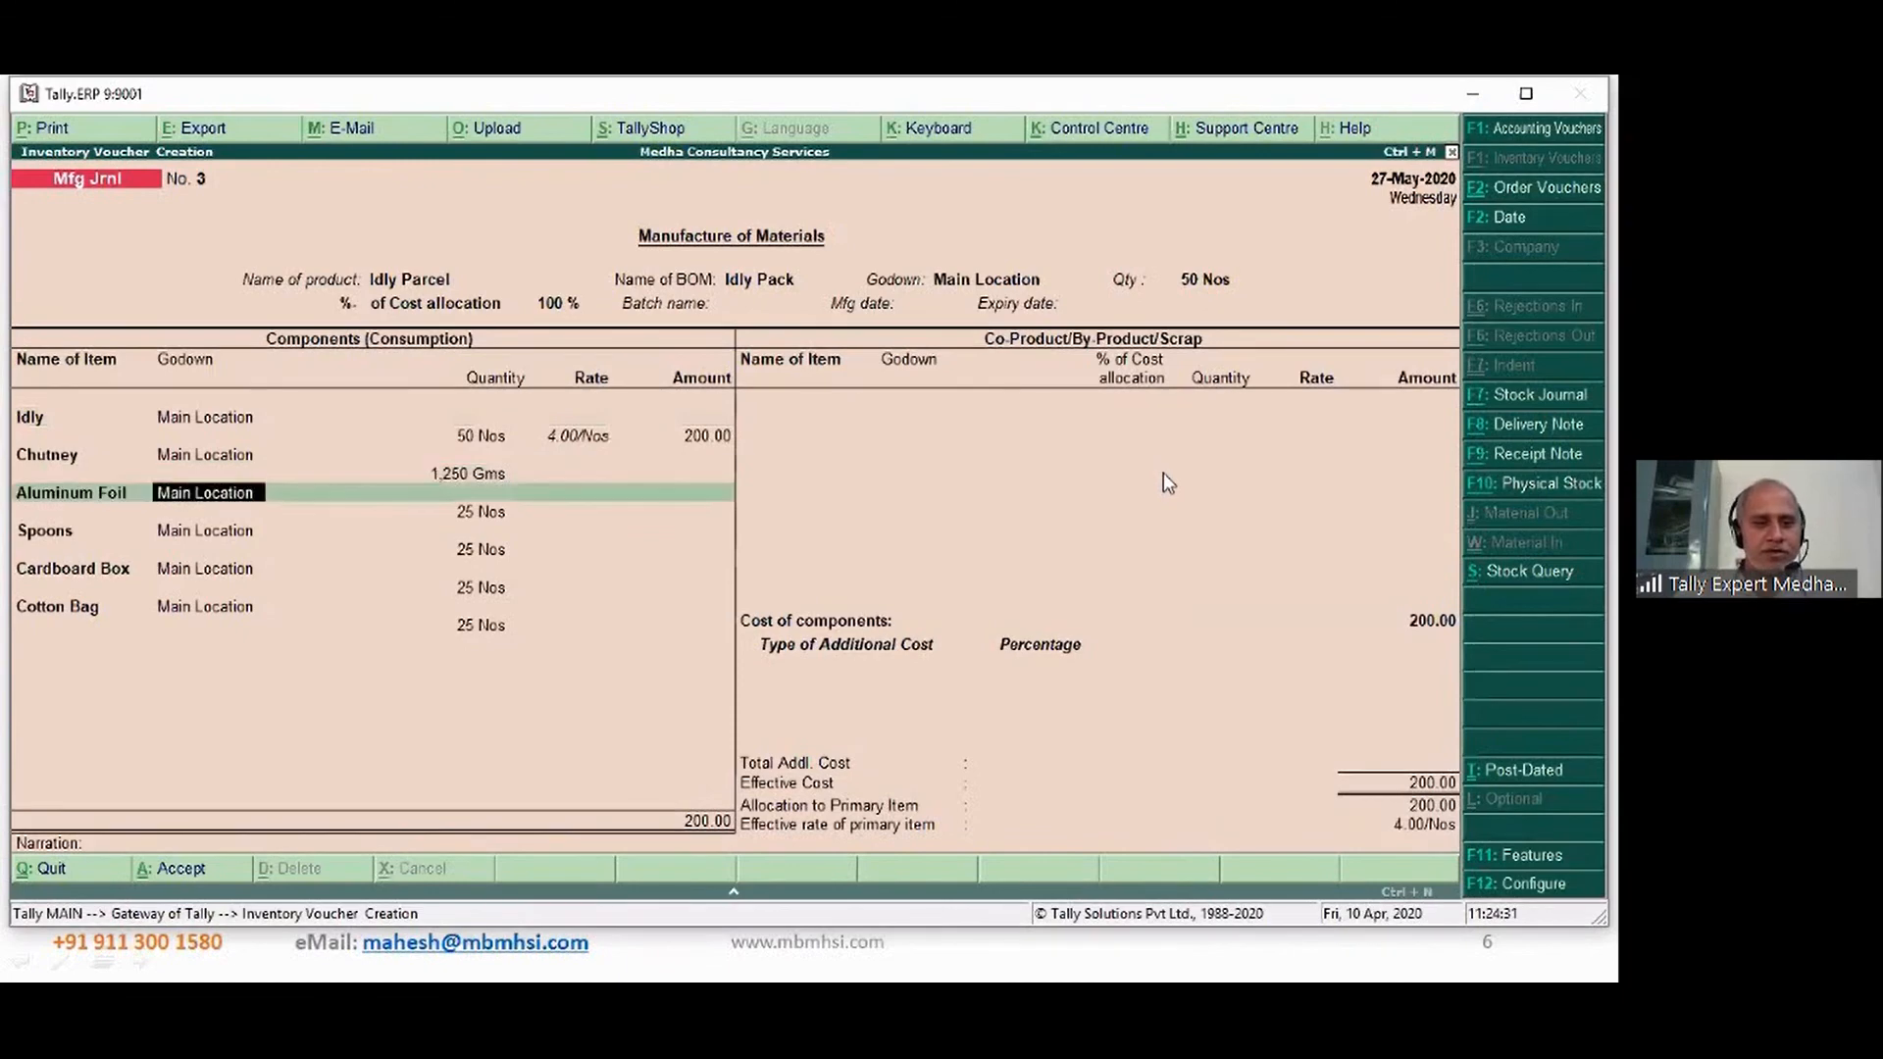
{"action": "key", "text": "Return"}
{"action": "key", "text": "Return"}
{"action": "key", "text": "Return"}
{"action": "key", "text": "Return"}
{"action": "key", "text": "Return"}
{"action": "key", "text": "Return"}
{"action": "key", "text": "Return"}
{"action": "key", "text": "Return"}
{"action": "key", "text": "Return"}
{"action": "key", "text": "Return"}
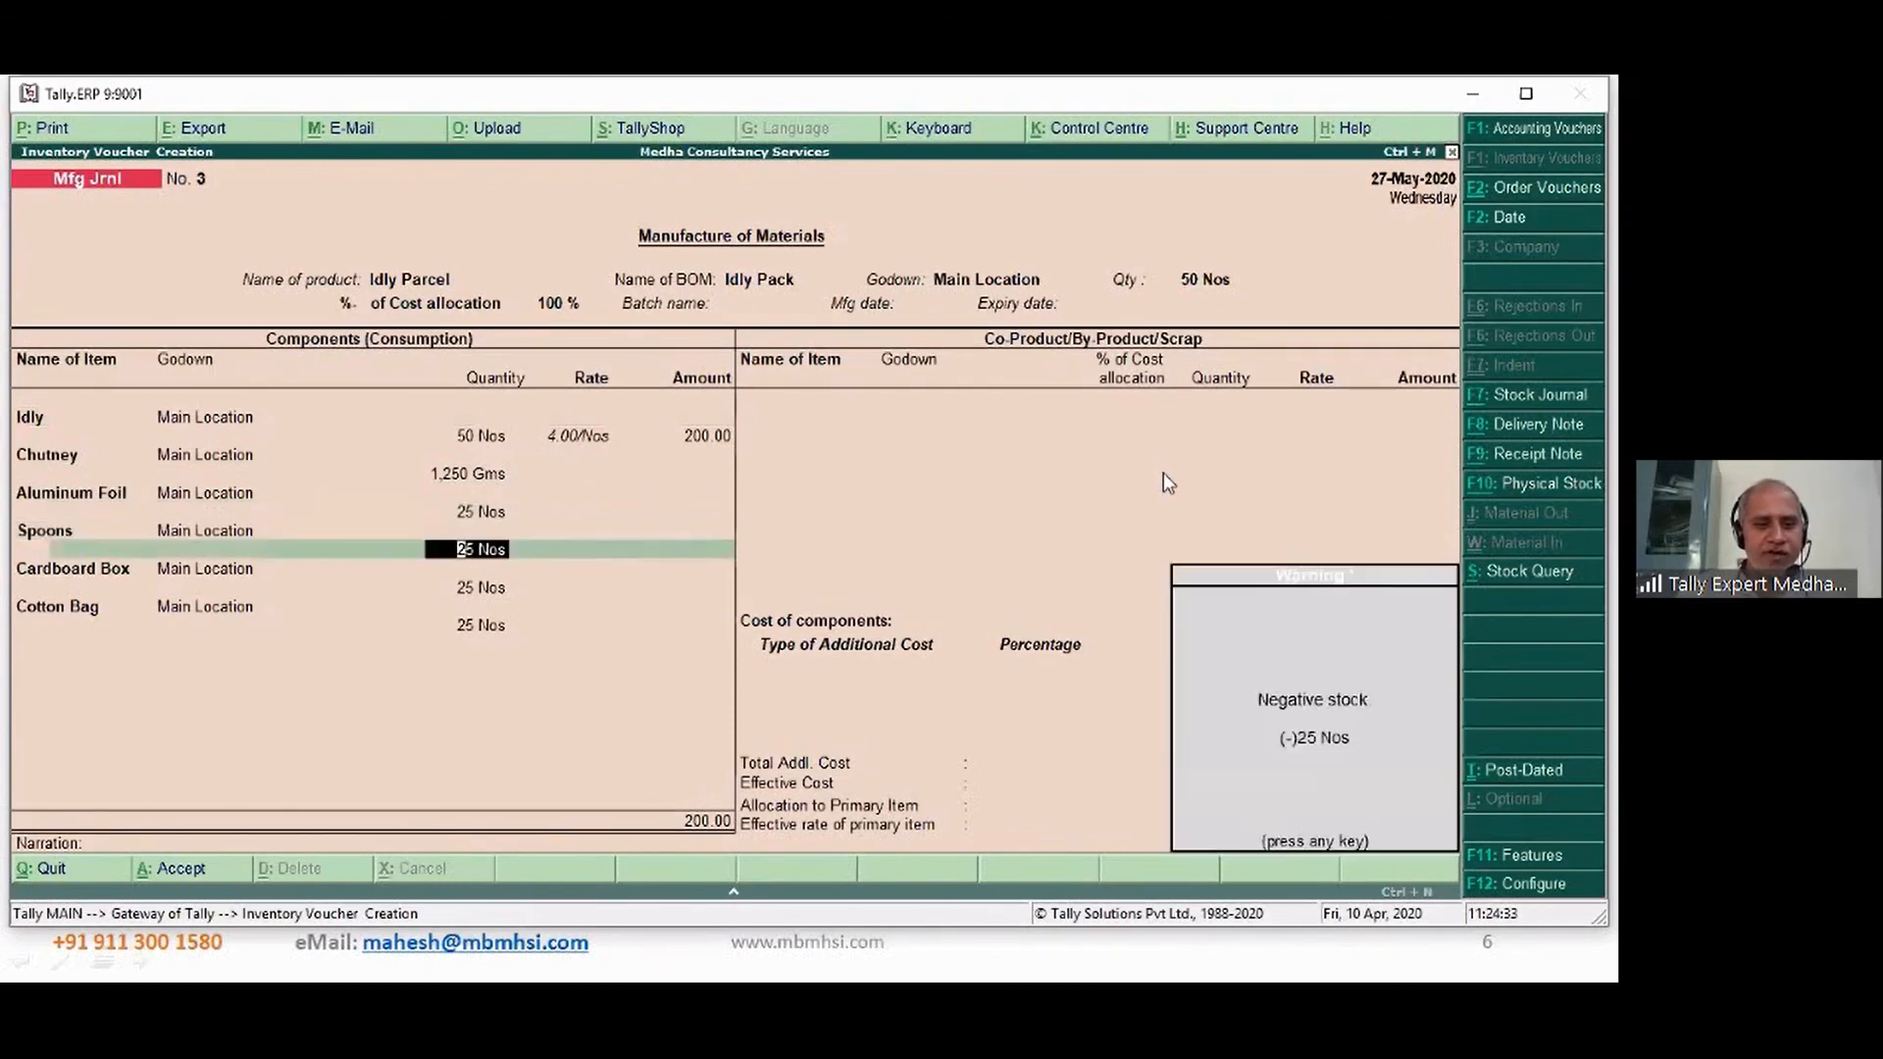
{"action": "key", "text": "Return"}
{"action": "key", "text": "Return"}
{"action": "key", "text": "Return"}
{"action": "key", "text": "Return"}
{"action": "key", "text": "Return"}
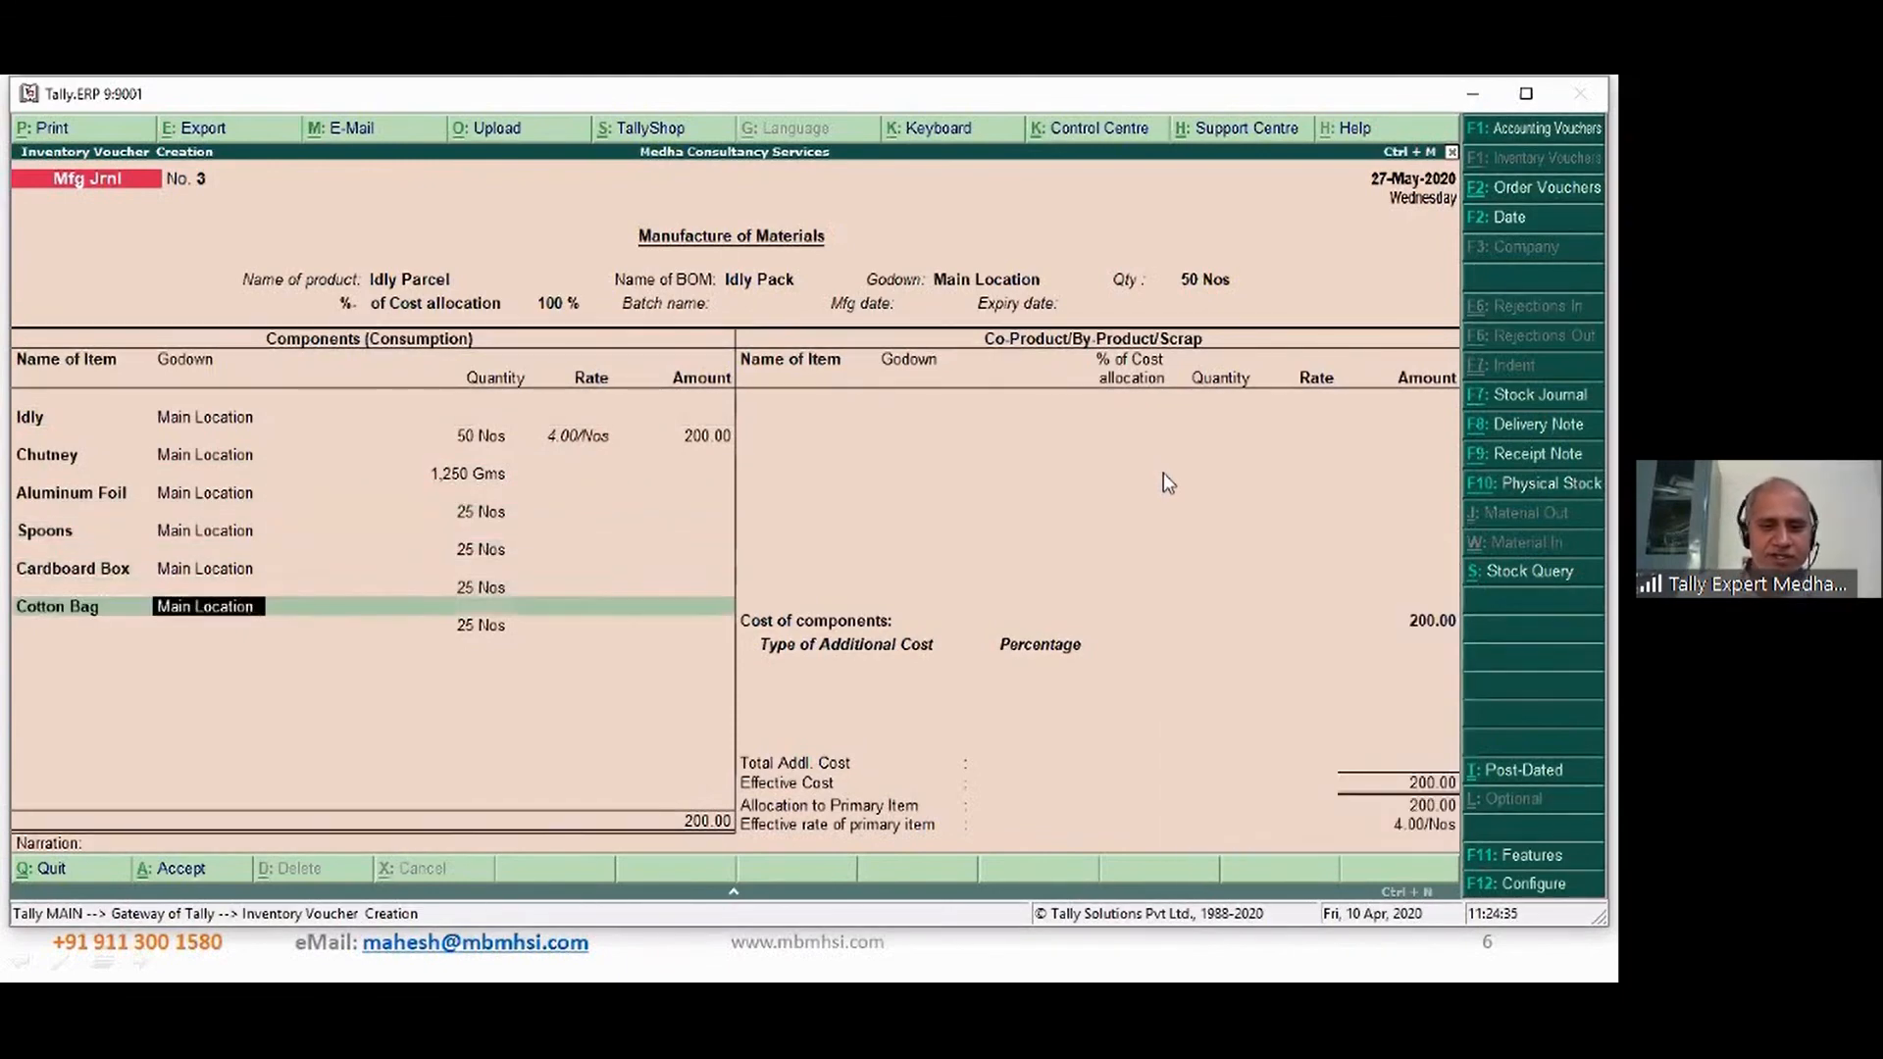
{"action": "key", "text": "Return"}
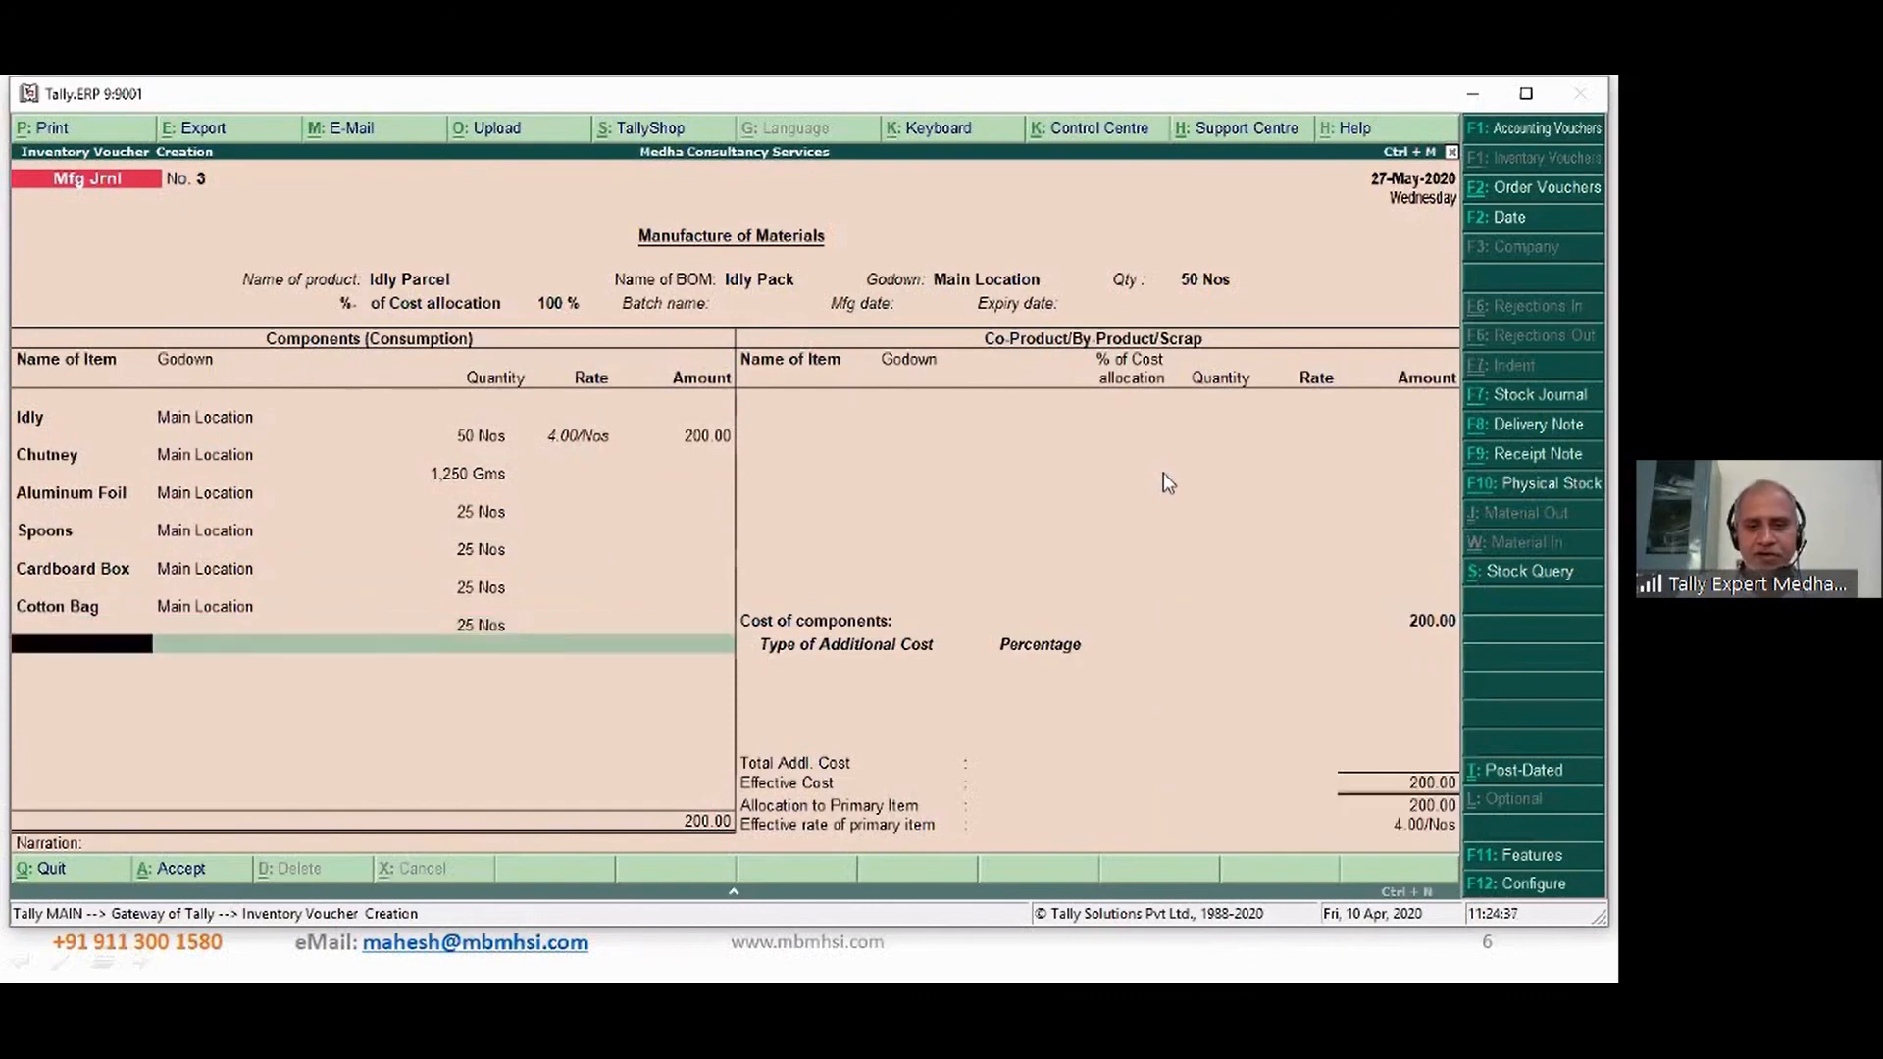
{"action": "key", "text": "Return"}
{"action": "key", "text": "Return"}
{"action": "key", "text": "Return"}
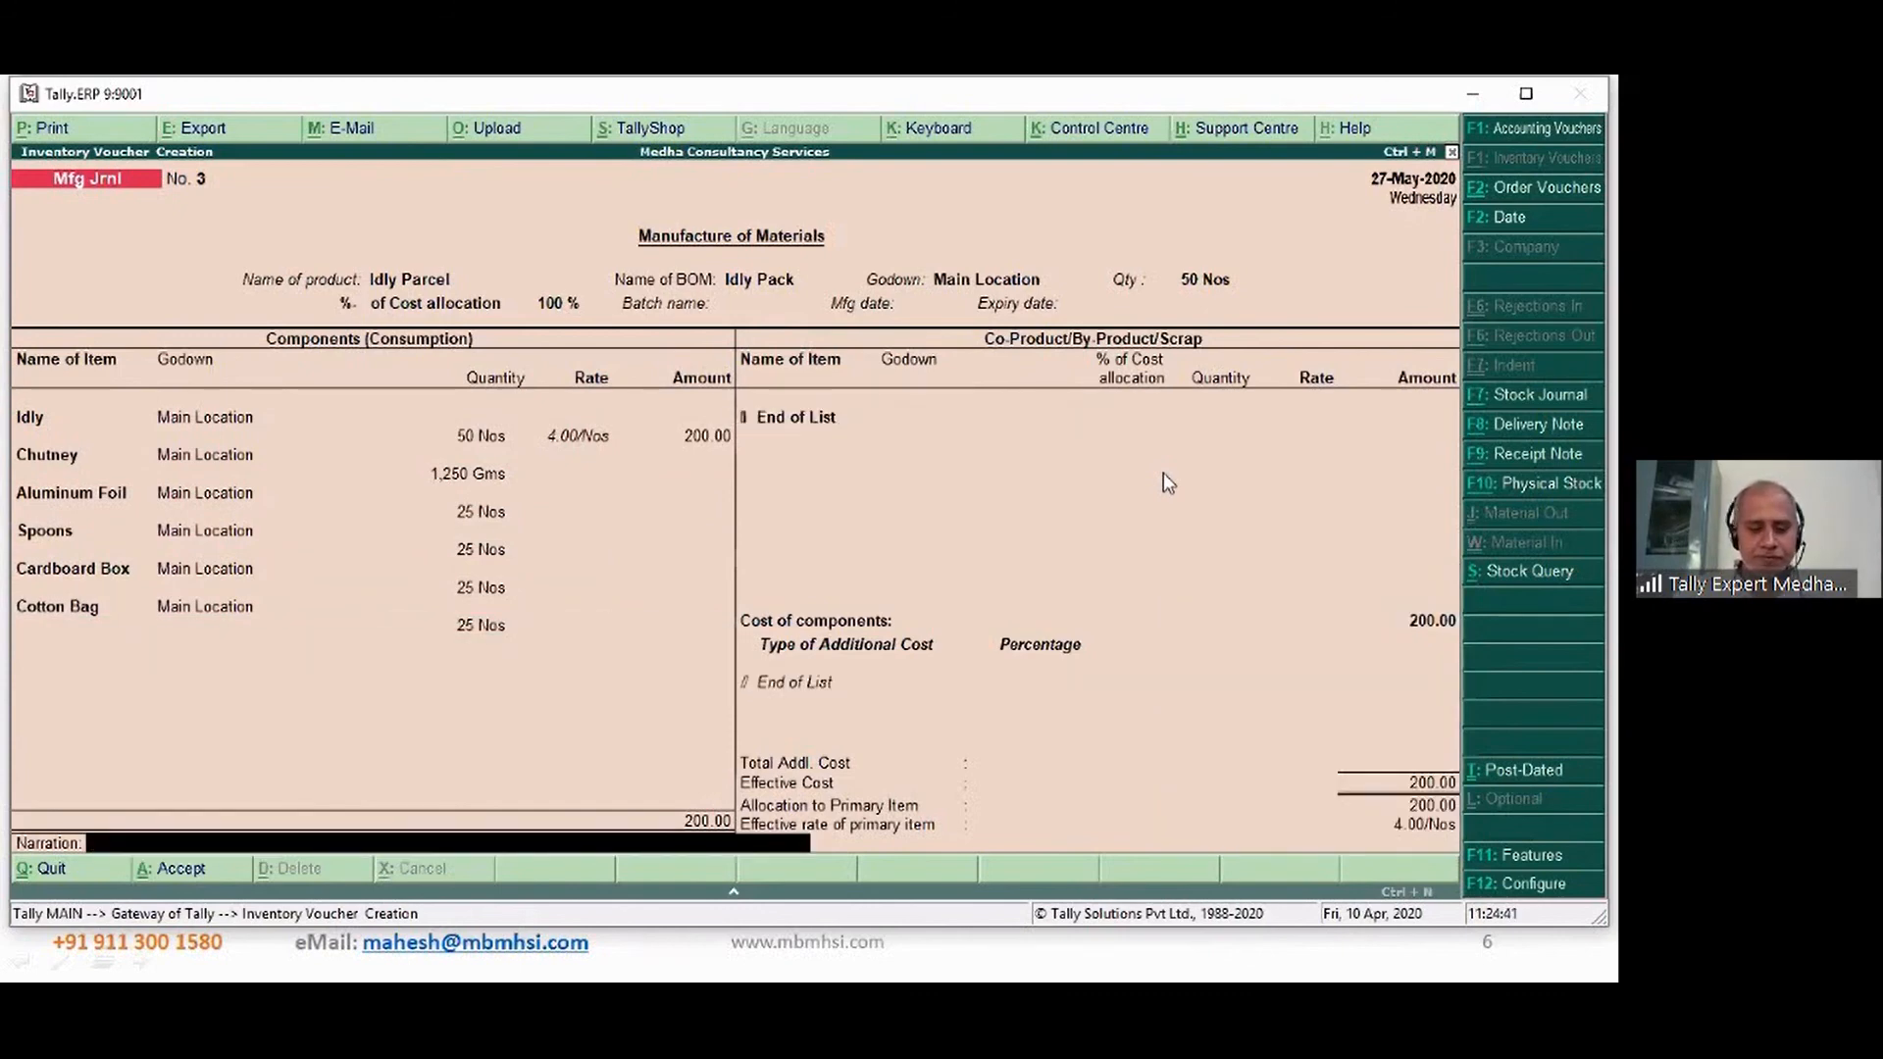
- Enter the narration "Packs ready for sales", save the manufacturing journal and return to the Gateway of Tally
{"action": "type", "text": "Packs"}
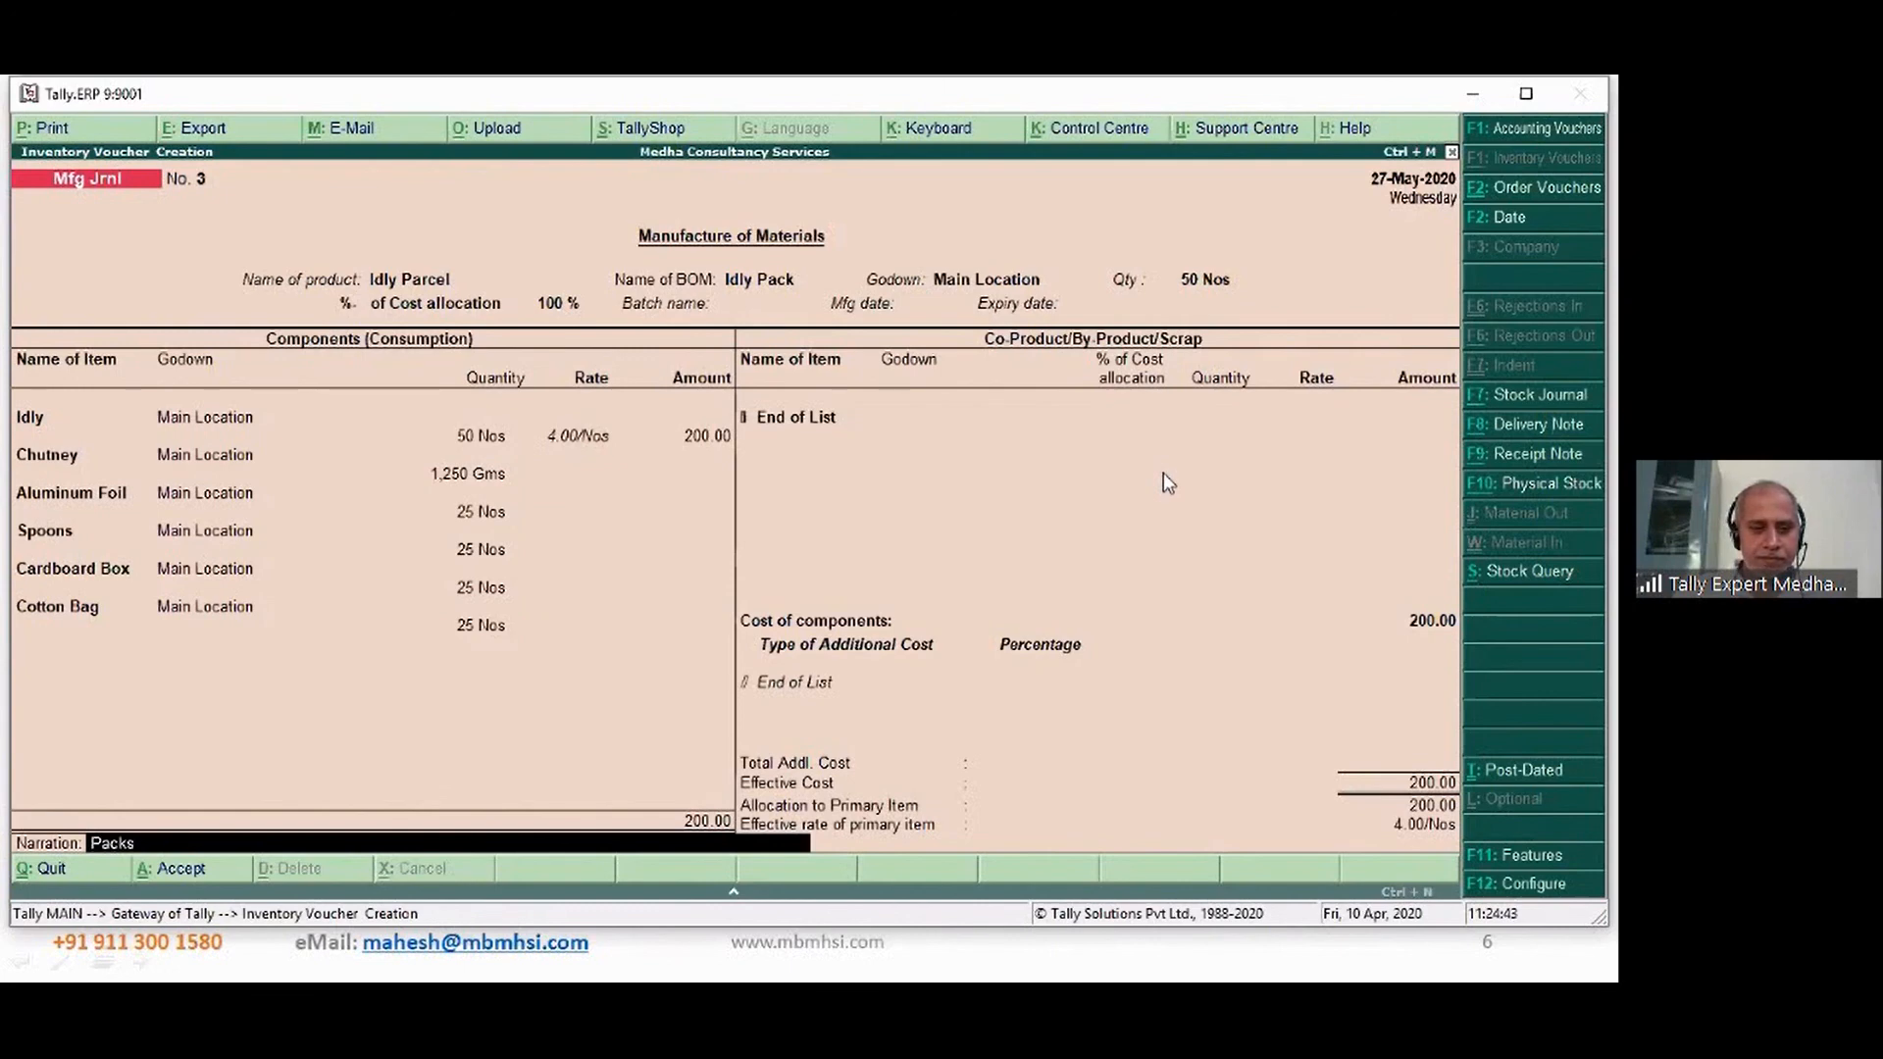
{"action": "type", "text": " ready for sales"}
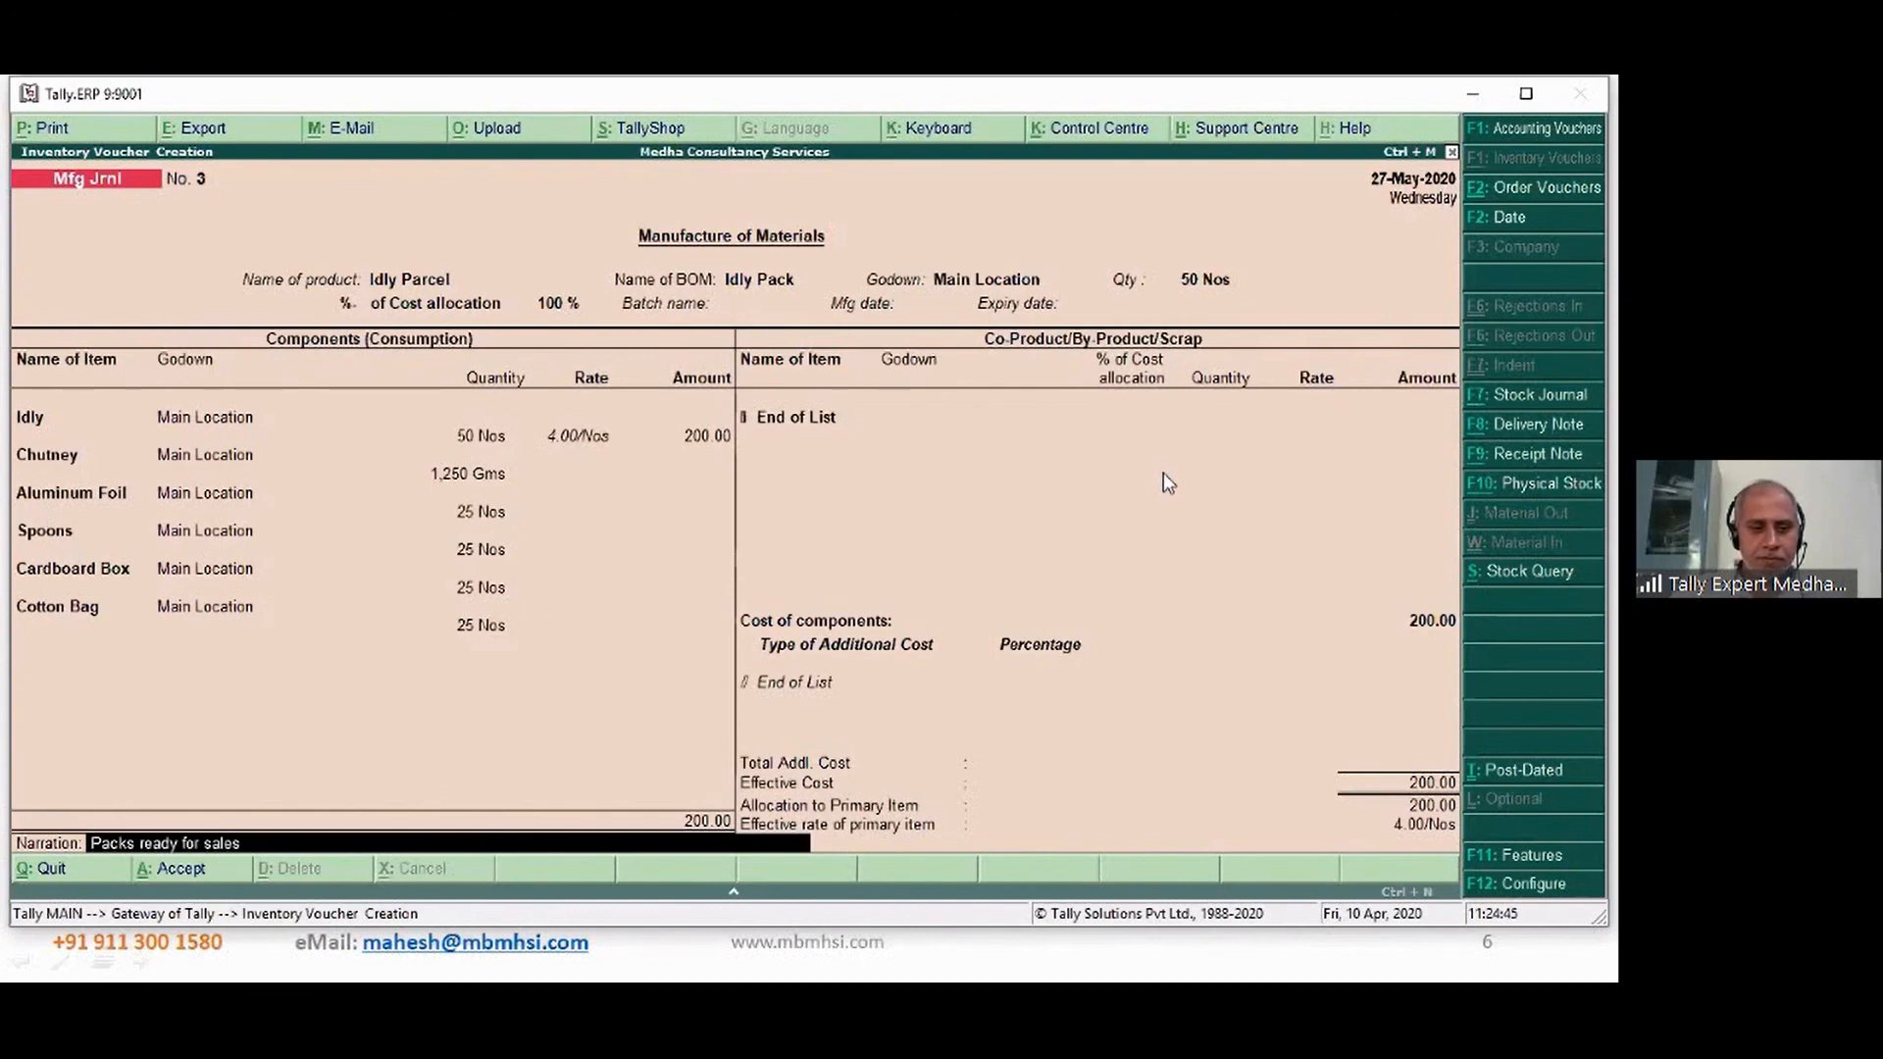
{"action": "key", "text": "Return"}
{"action": "key", "text": "Return"}
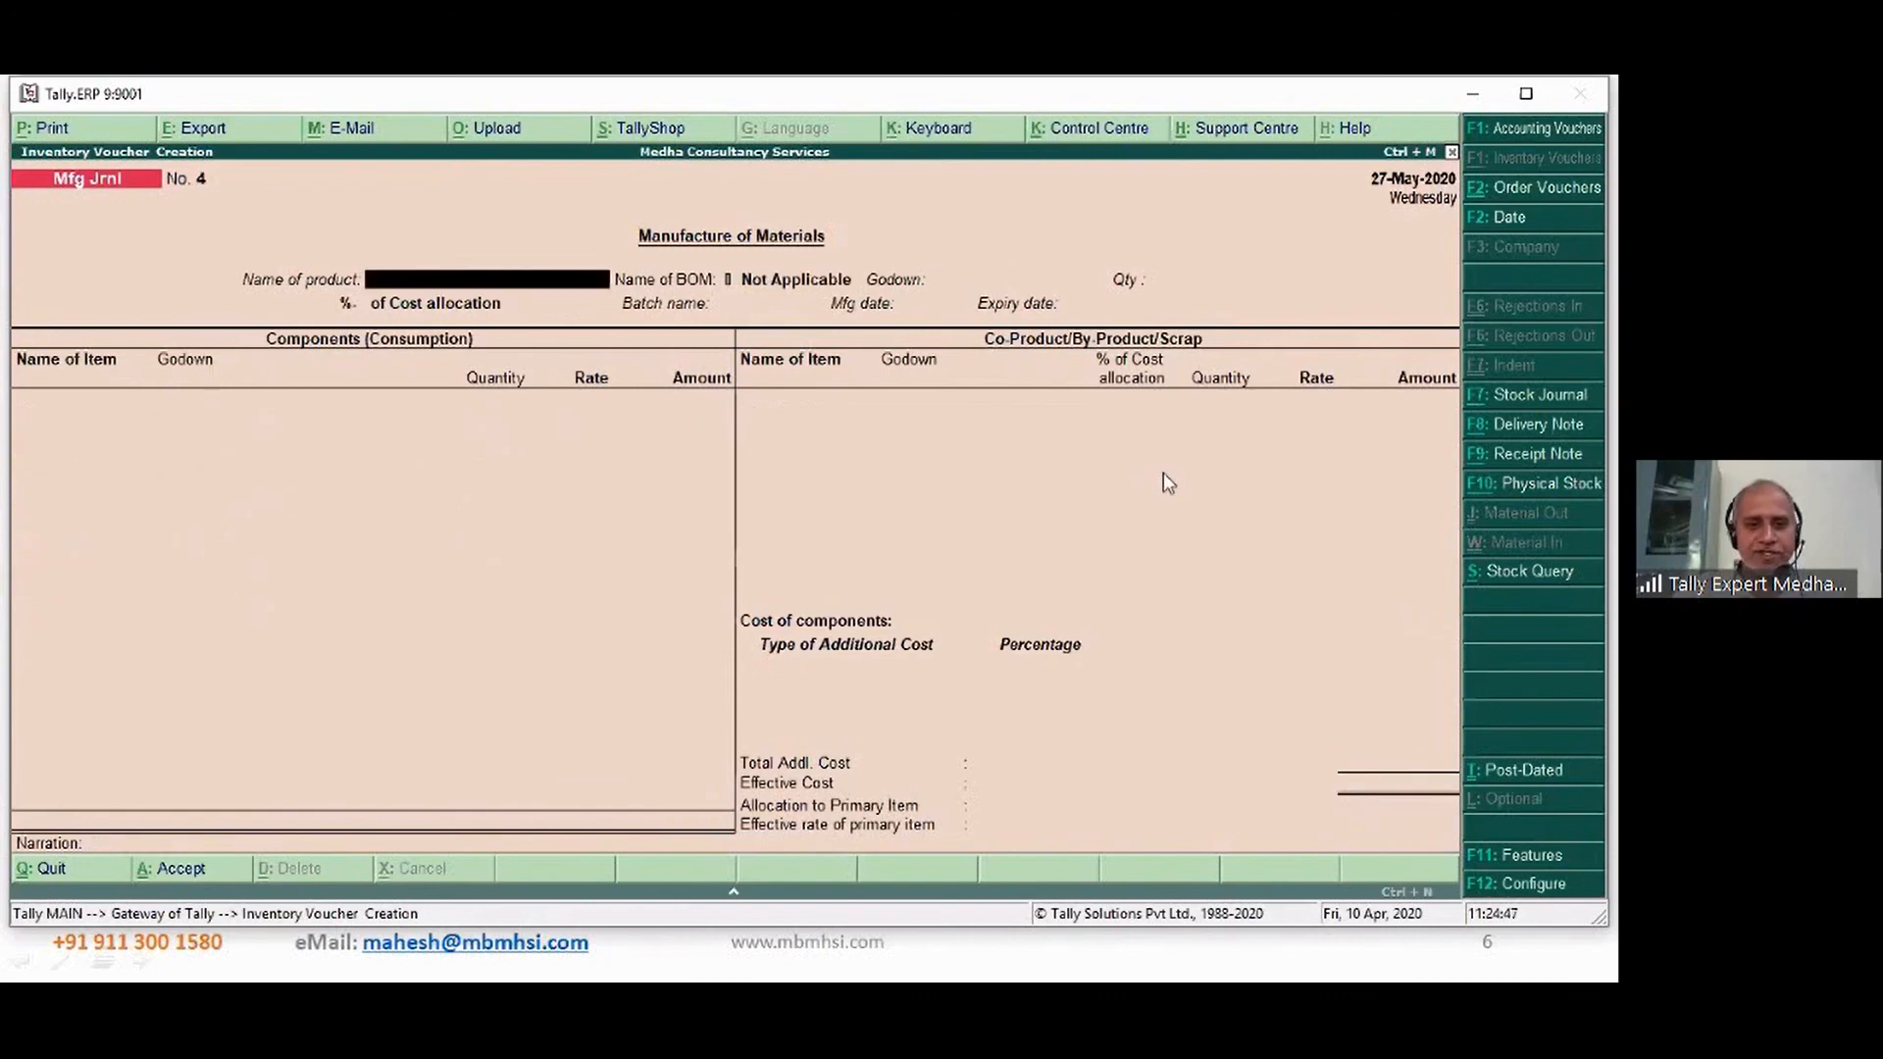
{"action": "key", "text": "Escape"}
{"action": "key", "text": "Return"}
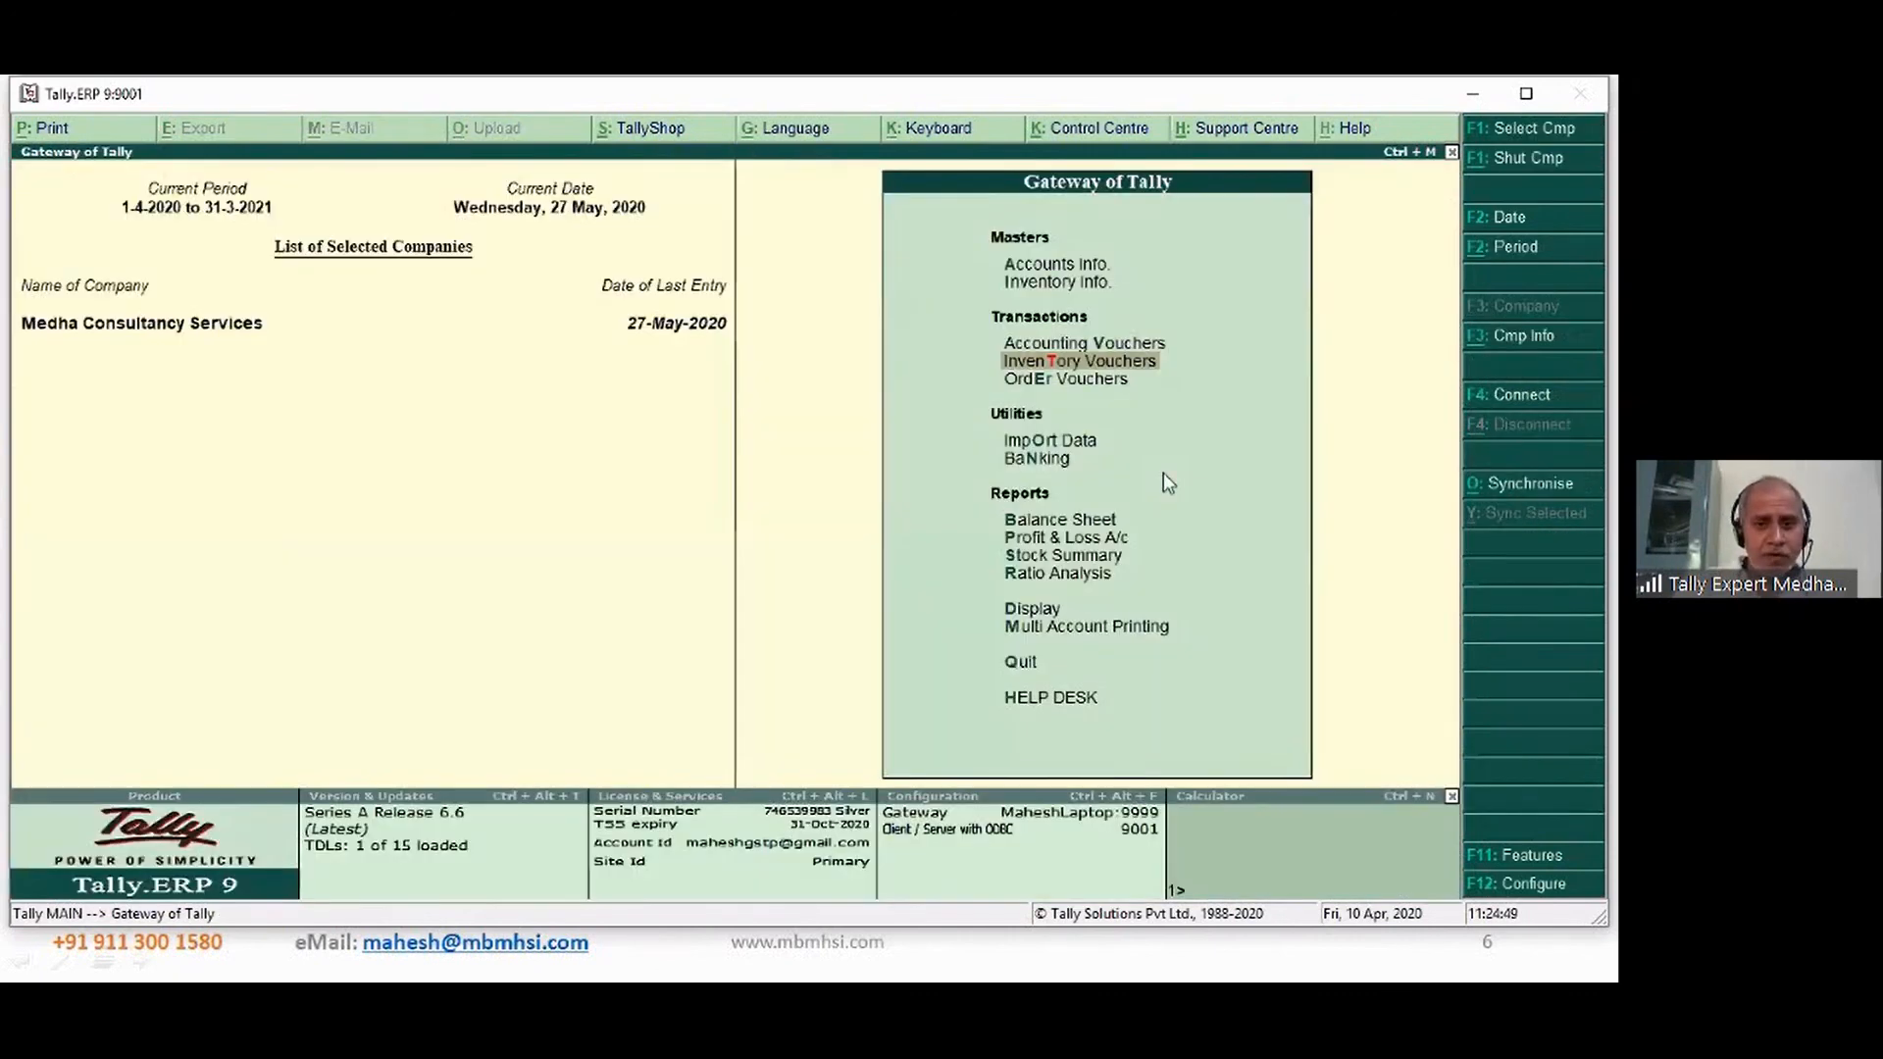
- Open the Stock Summary and expand the Food Items group to list its stock items
{"action": "key", "text": "s"}
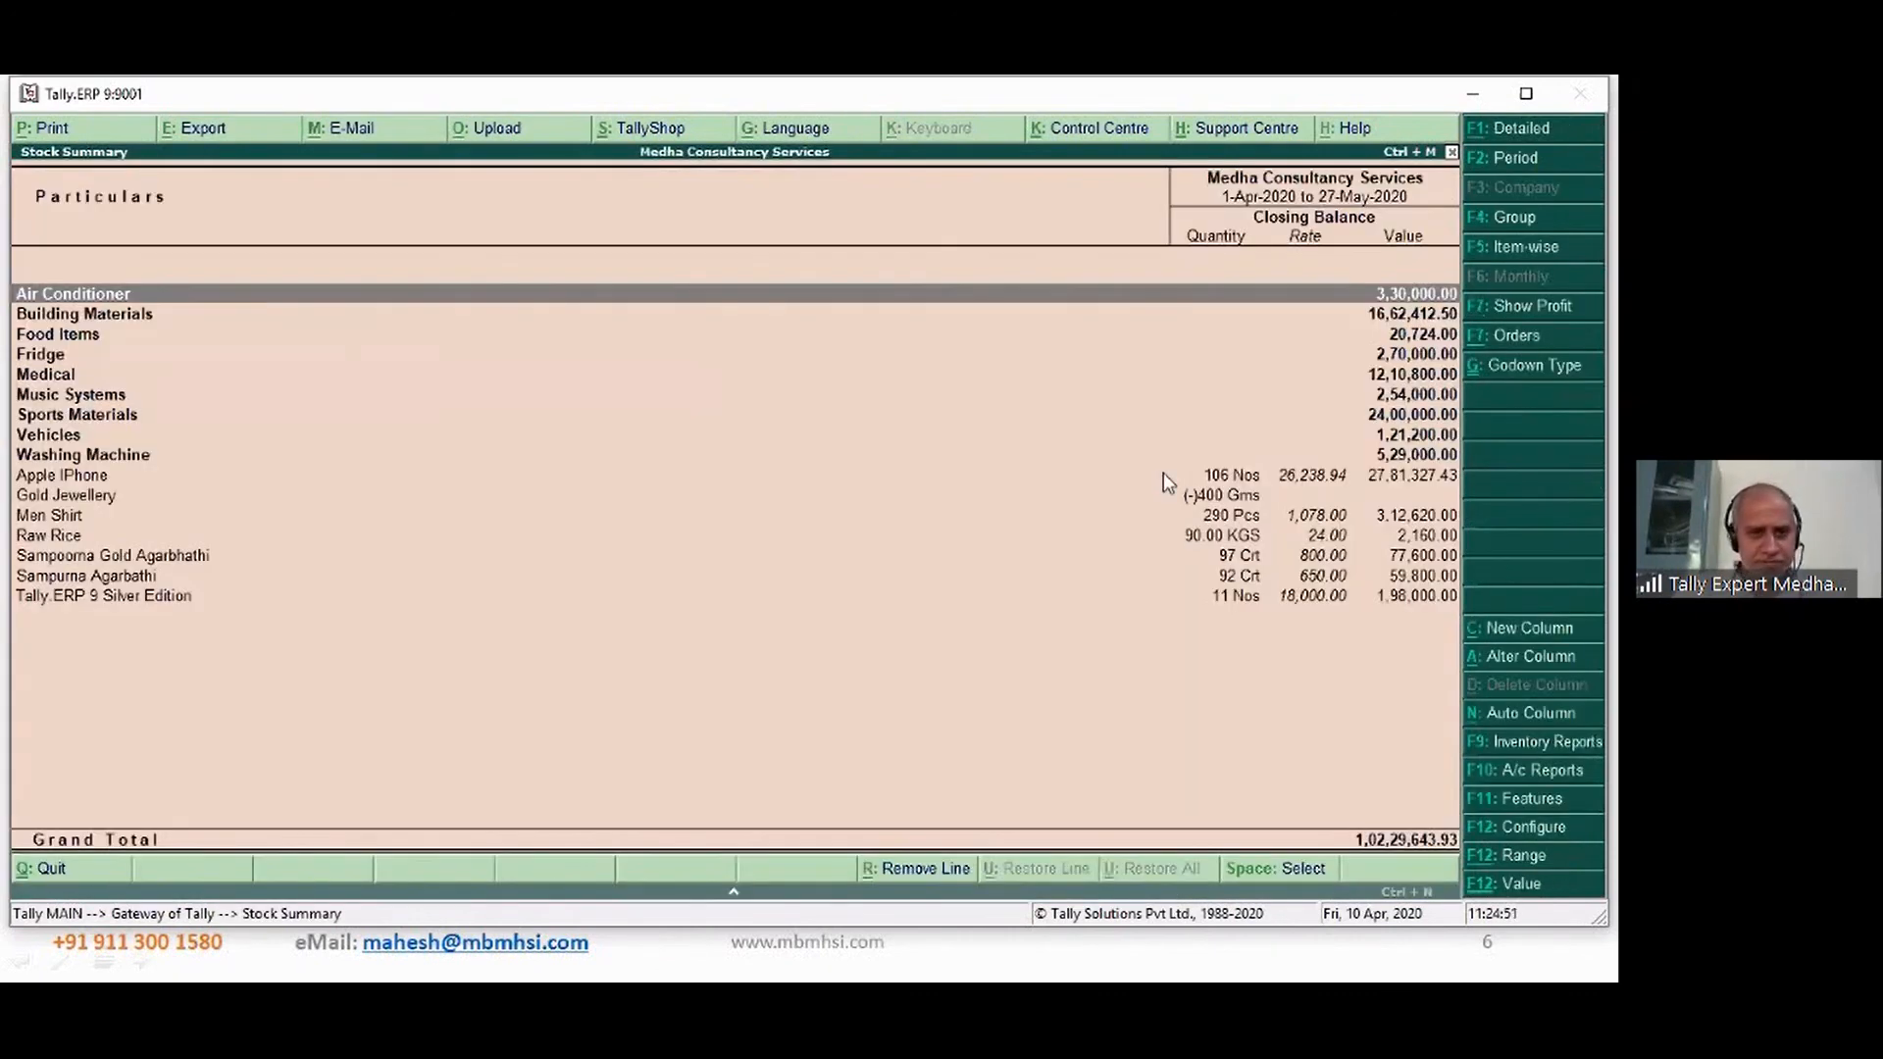
{"action": "key", "text": "Down"}
{"action": "key", "text": "Down"}
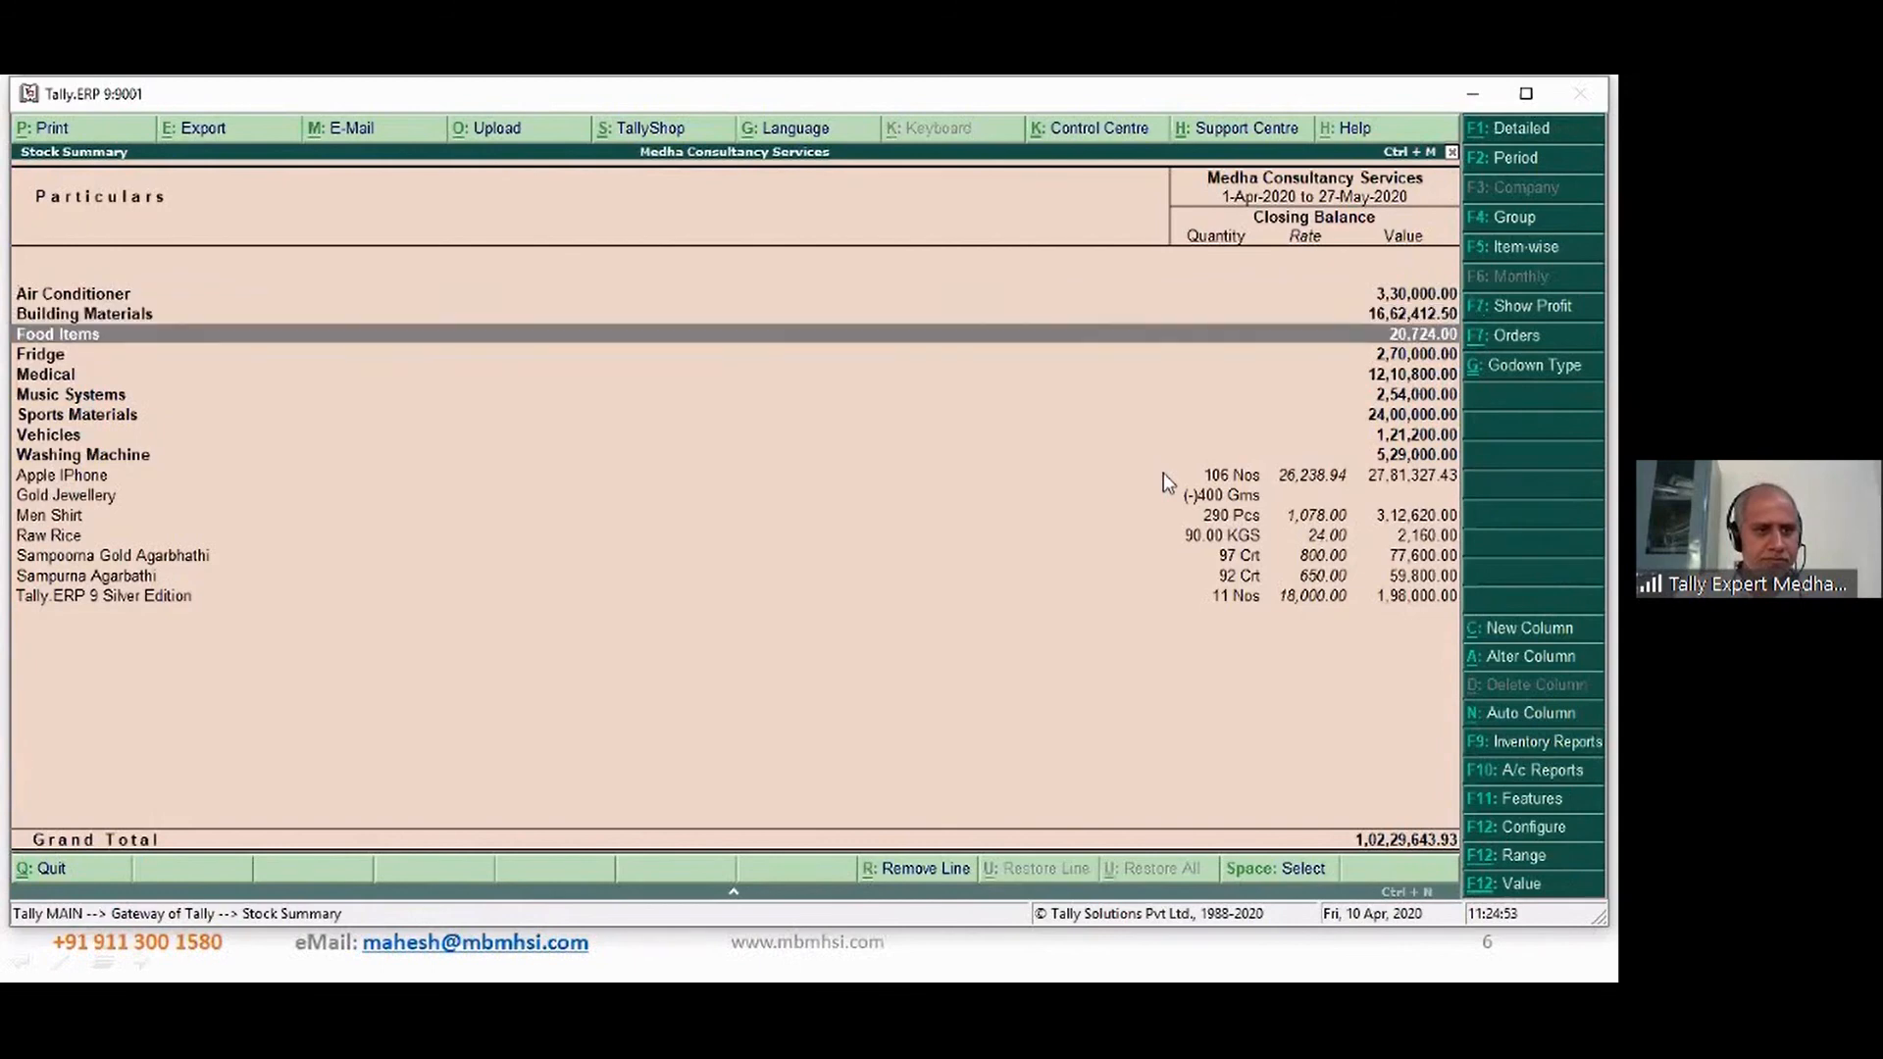
{"action": "key", "text": "Return"}
- Drill down from Chutney to its Idly Parcel manufacturing voucher, review it and return to the Stock Summary
{"action": "key", "text": "Down"}
{"action": "key", "text": "Down"}
{"action": "key", "text": "Down"}
{"action": "key", "text": "Down"}
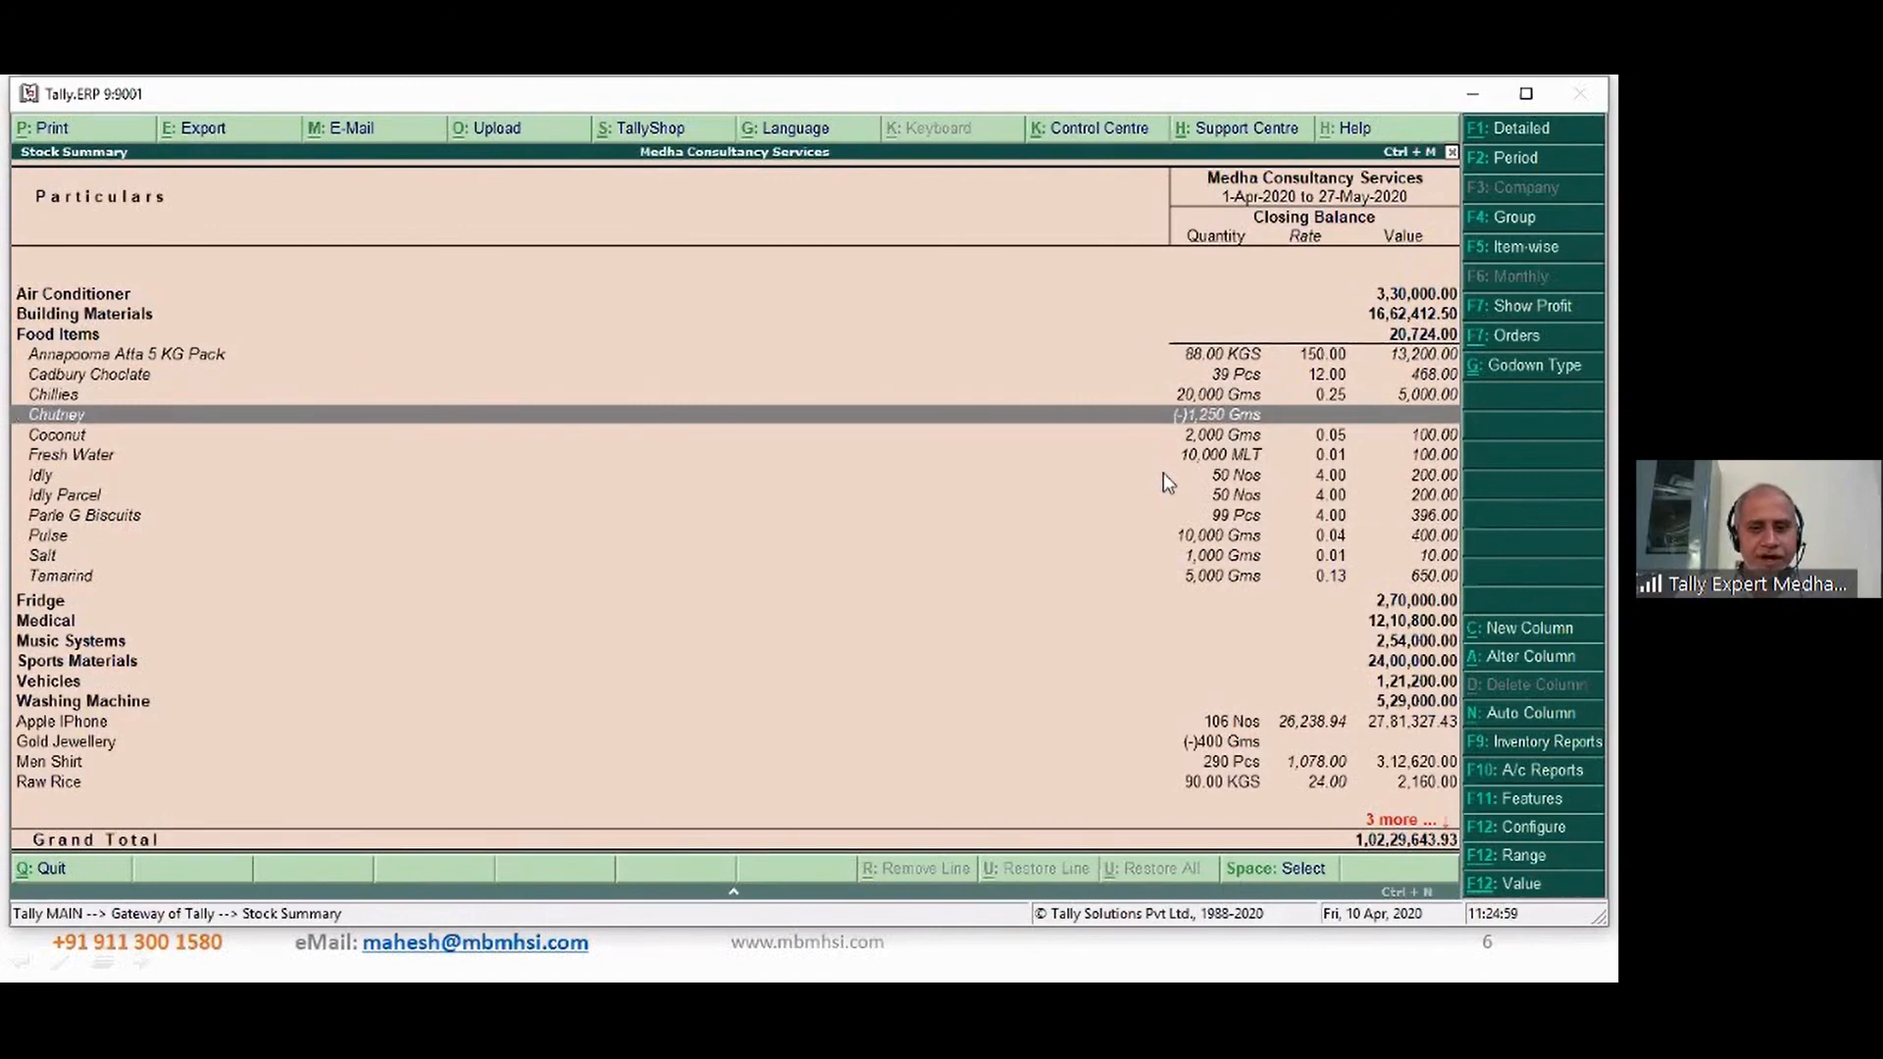
{"action": "key", "text": "Return"}
{"action": "key", "text": "Return"}
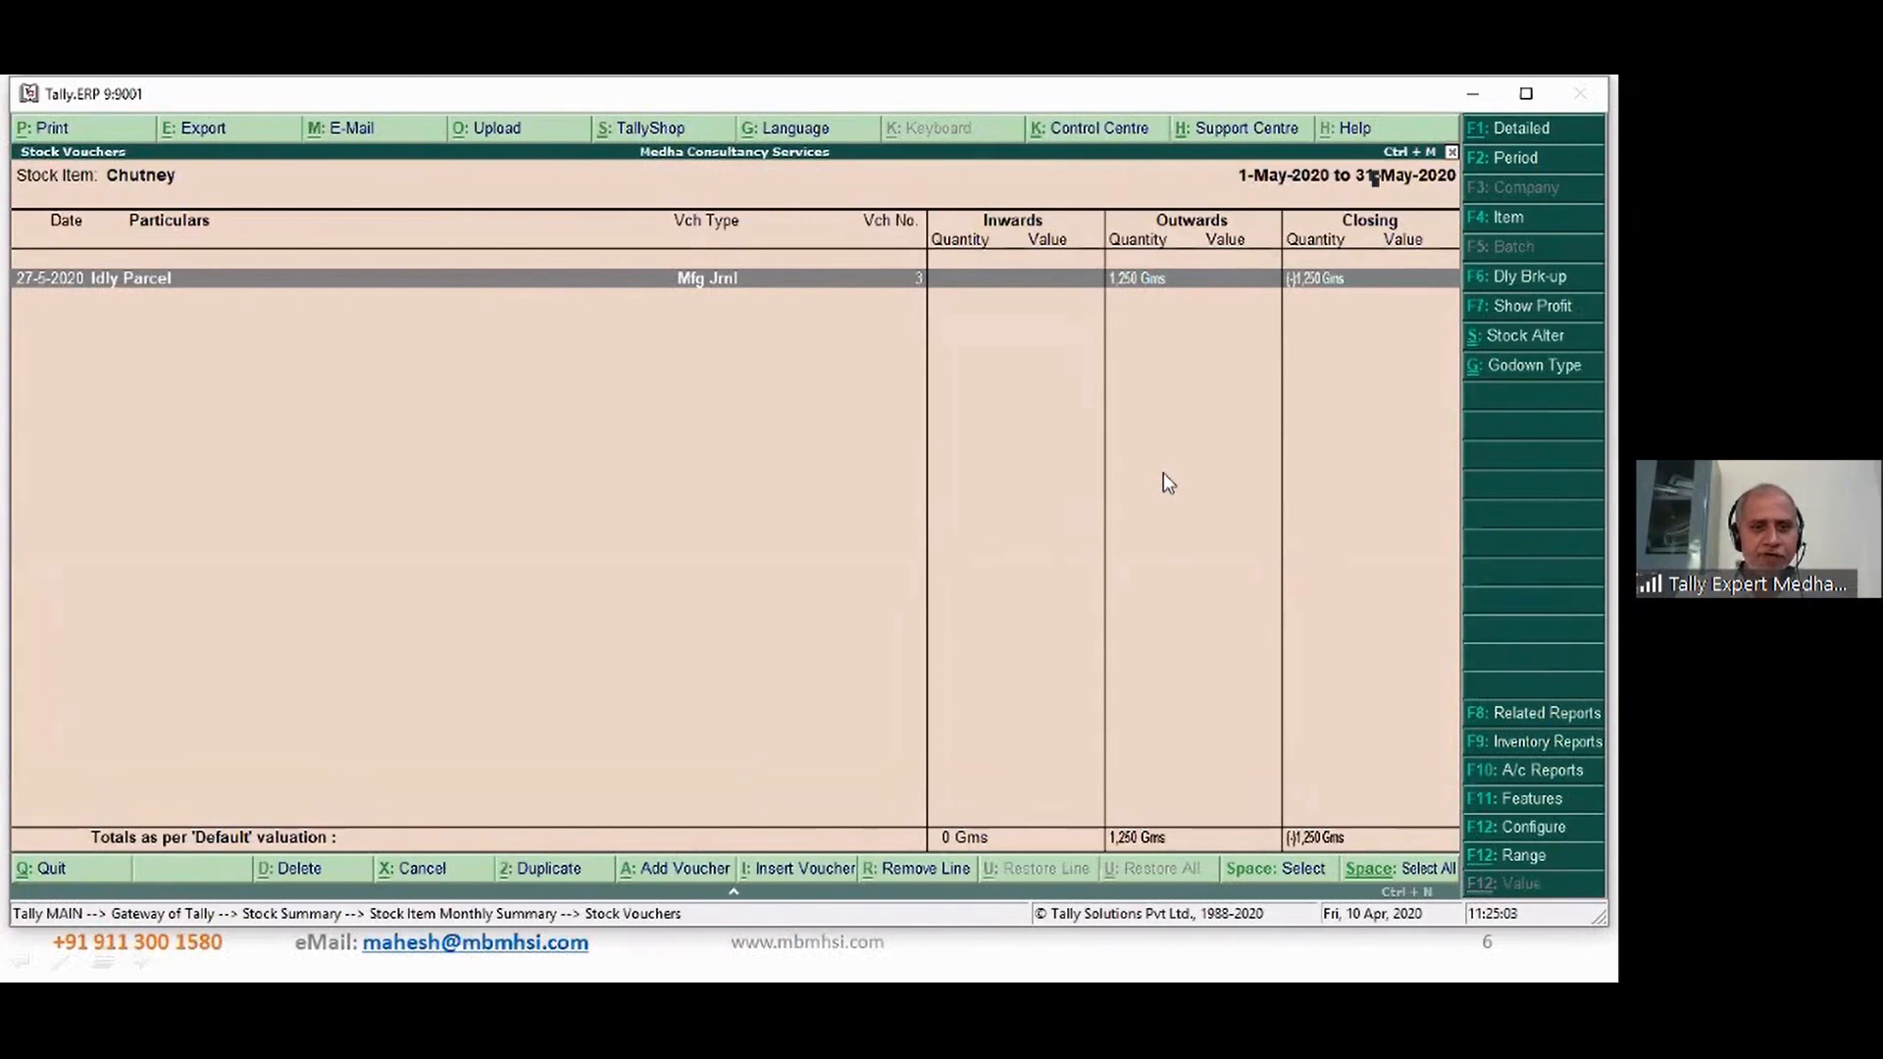
{"action": "key", "text": "Return"}
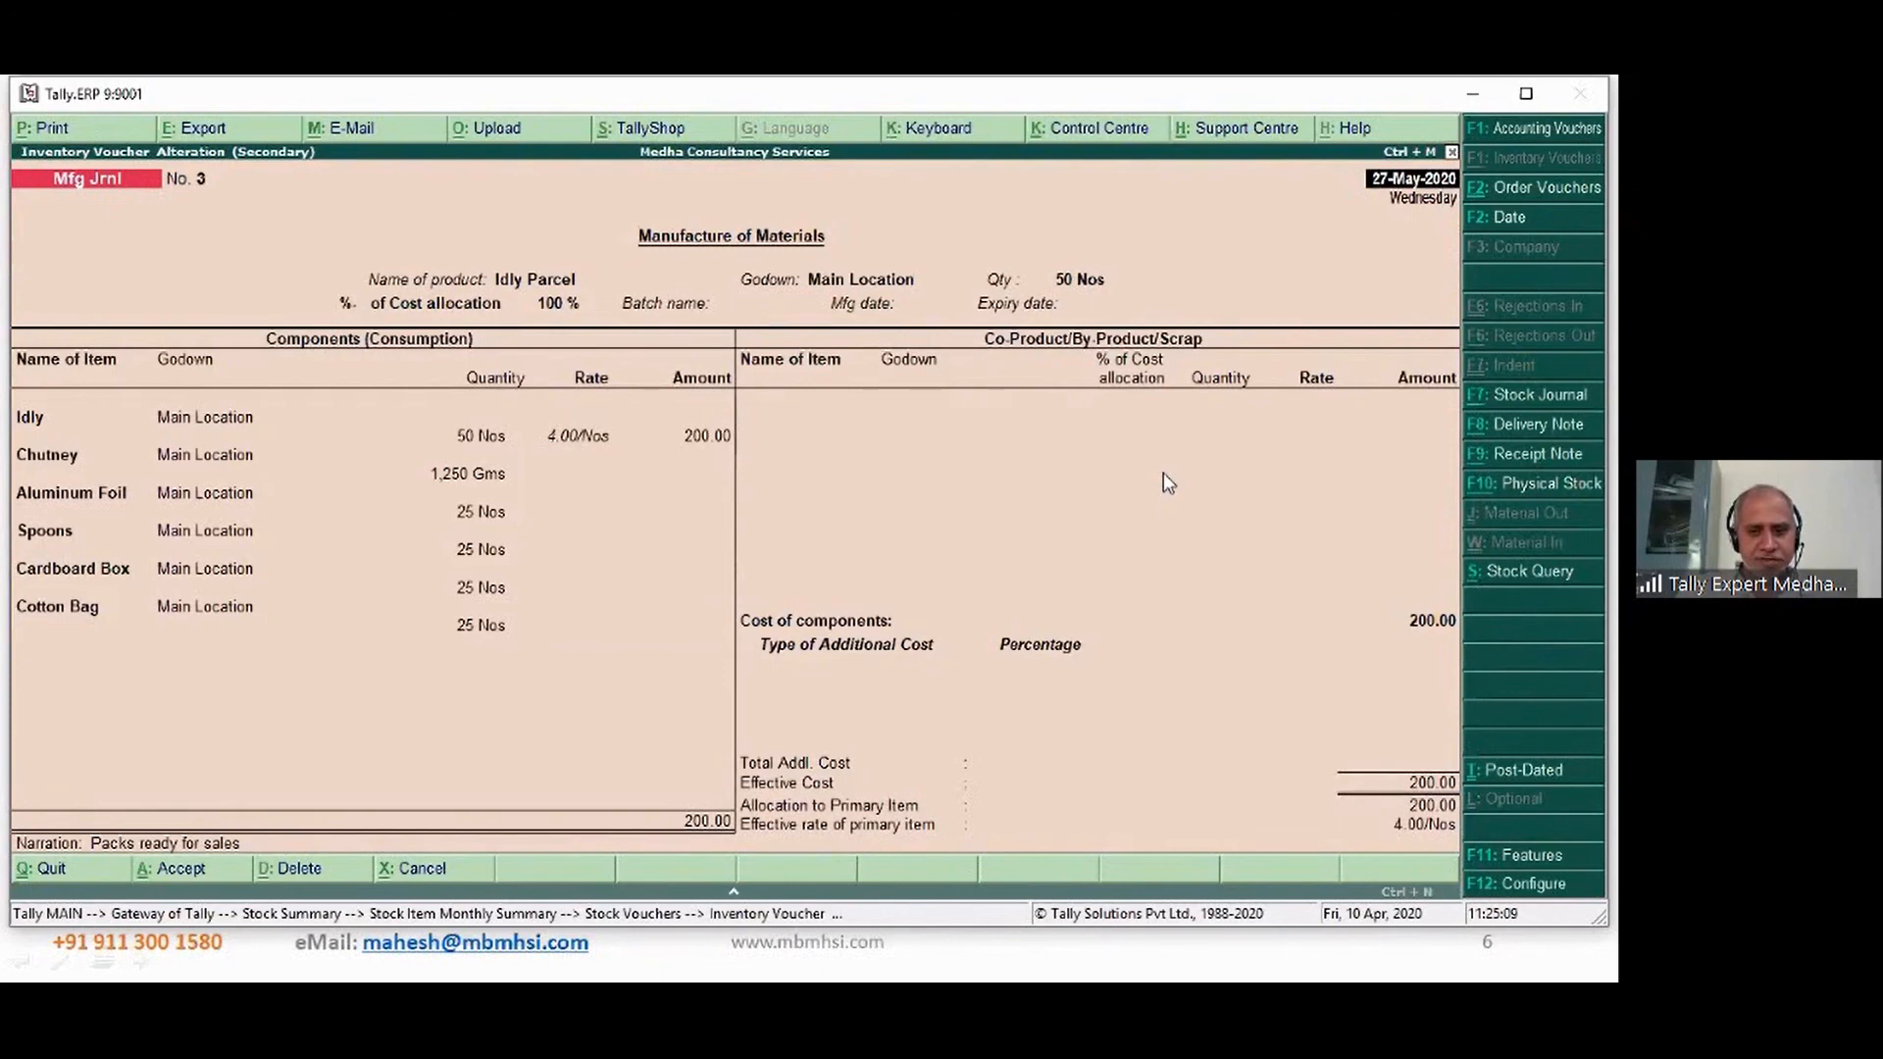
{"action": "key", "text": "Escape"}
{"action": "key", "text": "Return"}
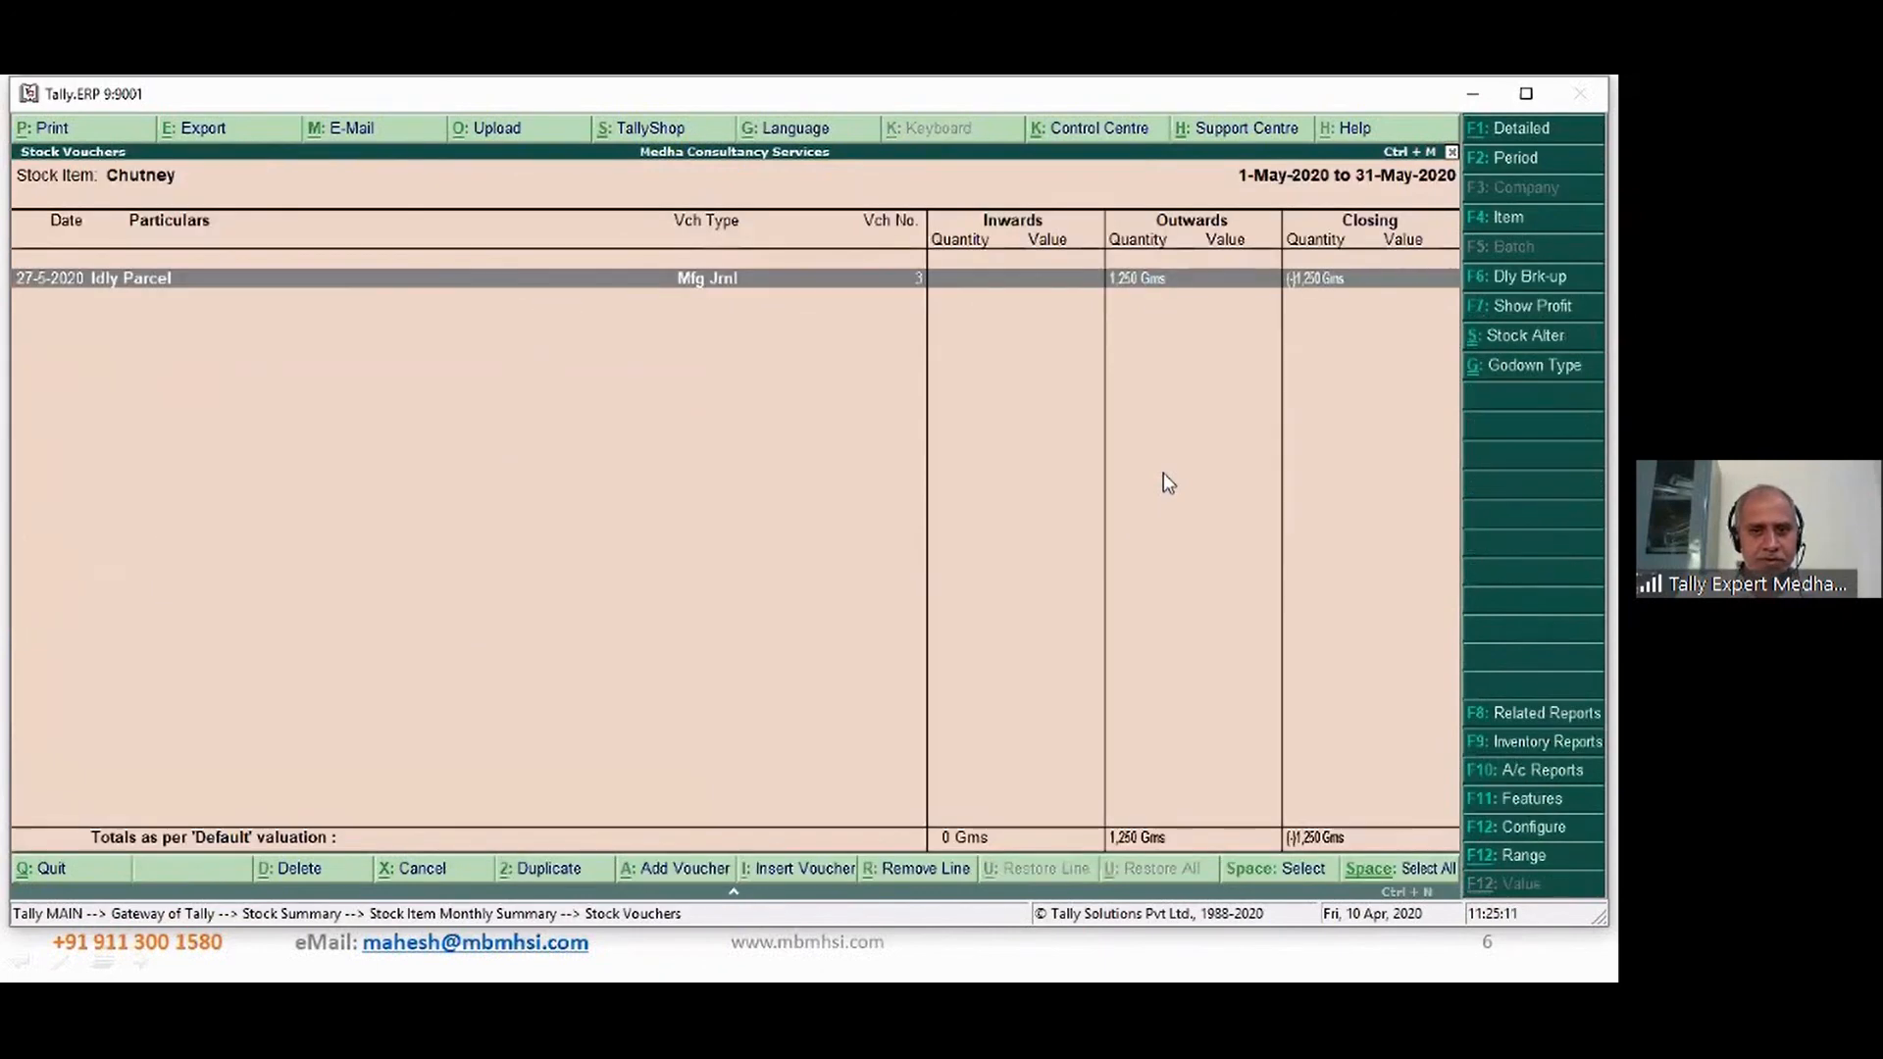
{"action": "key", "text": "Escape"}
{"action": "key", "text": "Escape"}
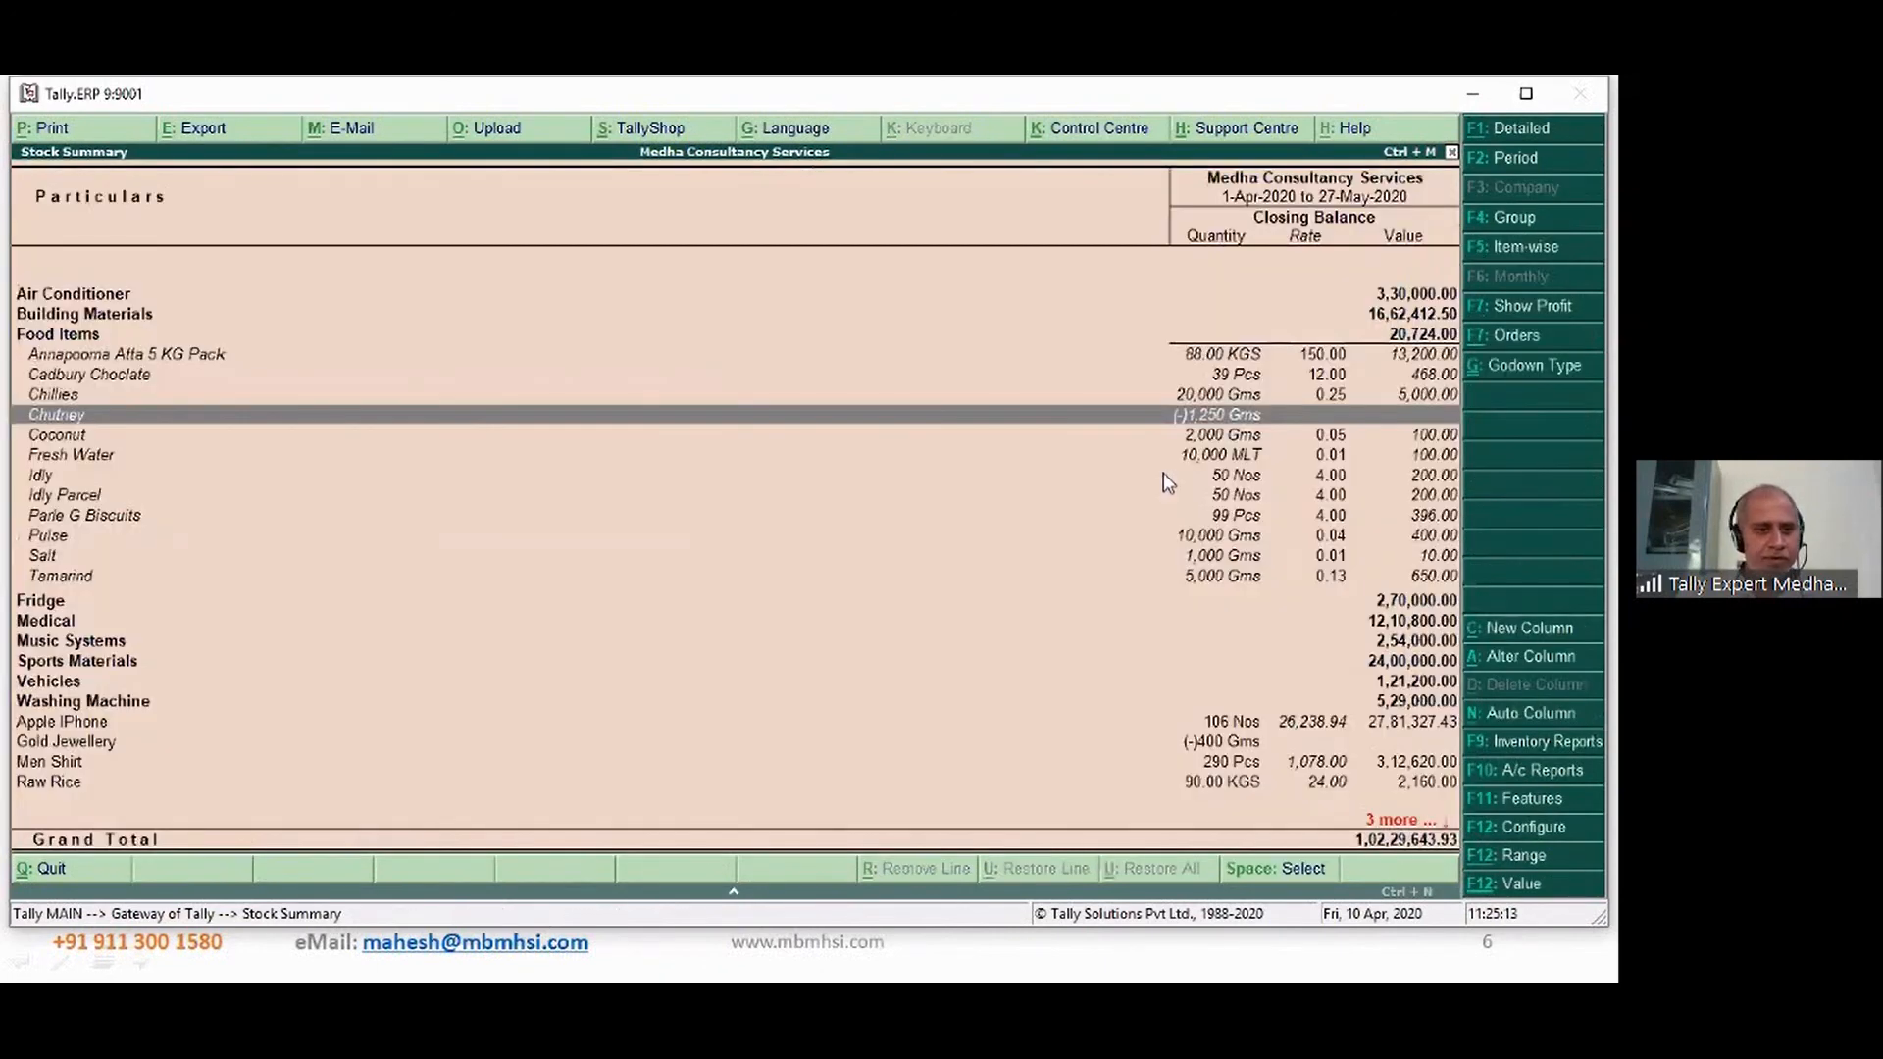
- Examine the closing quantities, rates and values of the Food Items, including Idly and Idly Parcel, and close the Stock Summary
{"action": "key", "text": "Down"}
{"action": "key", "text": "Down"}
{"action": "key", "text": "Down"}
{"action": "key", "text": "Down"}
{"action": "key", "text": "Down"}
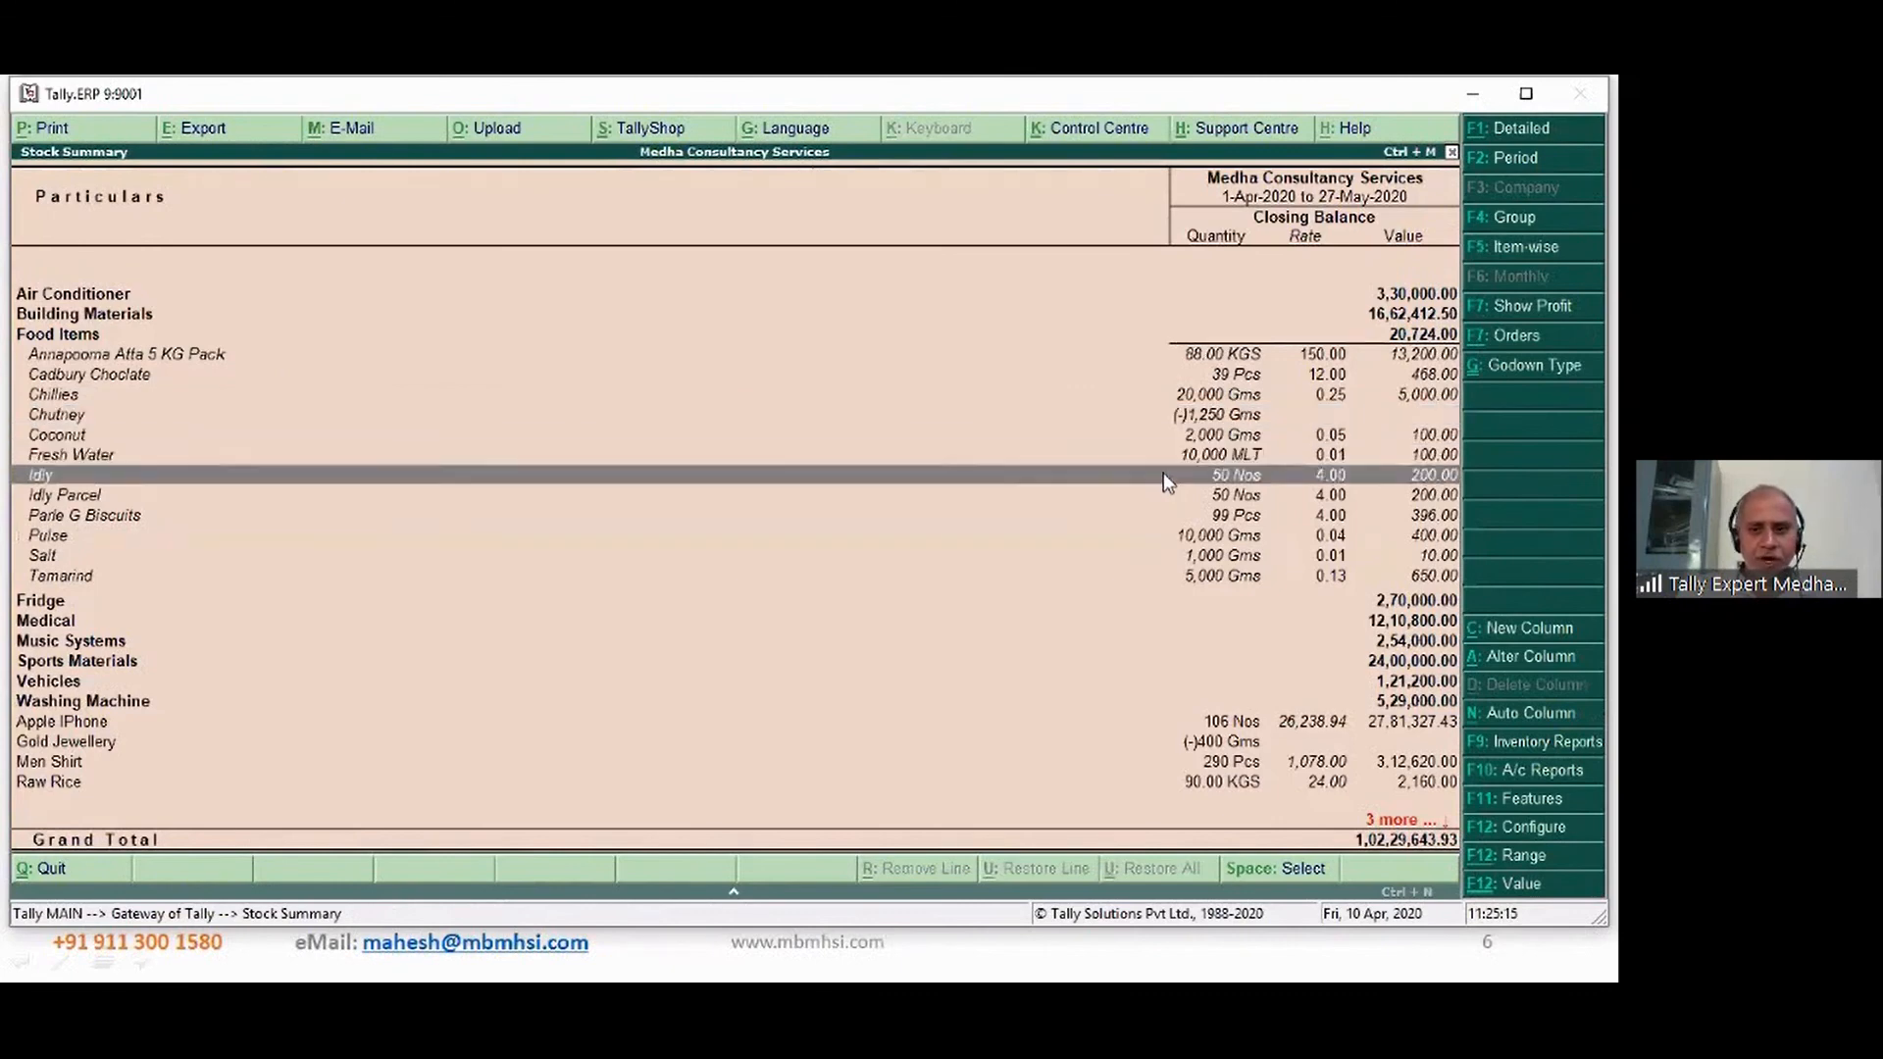
{"action": "key", "text": "Down"}
{"action": "key", "text": "Down"}
{"action": "key", "text": "Down"}
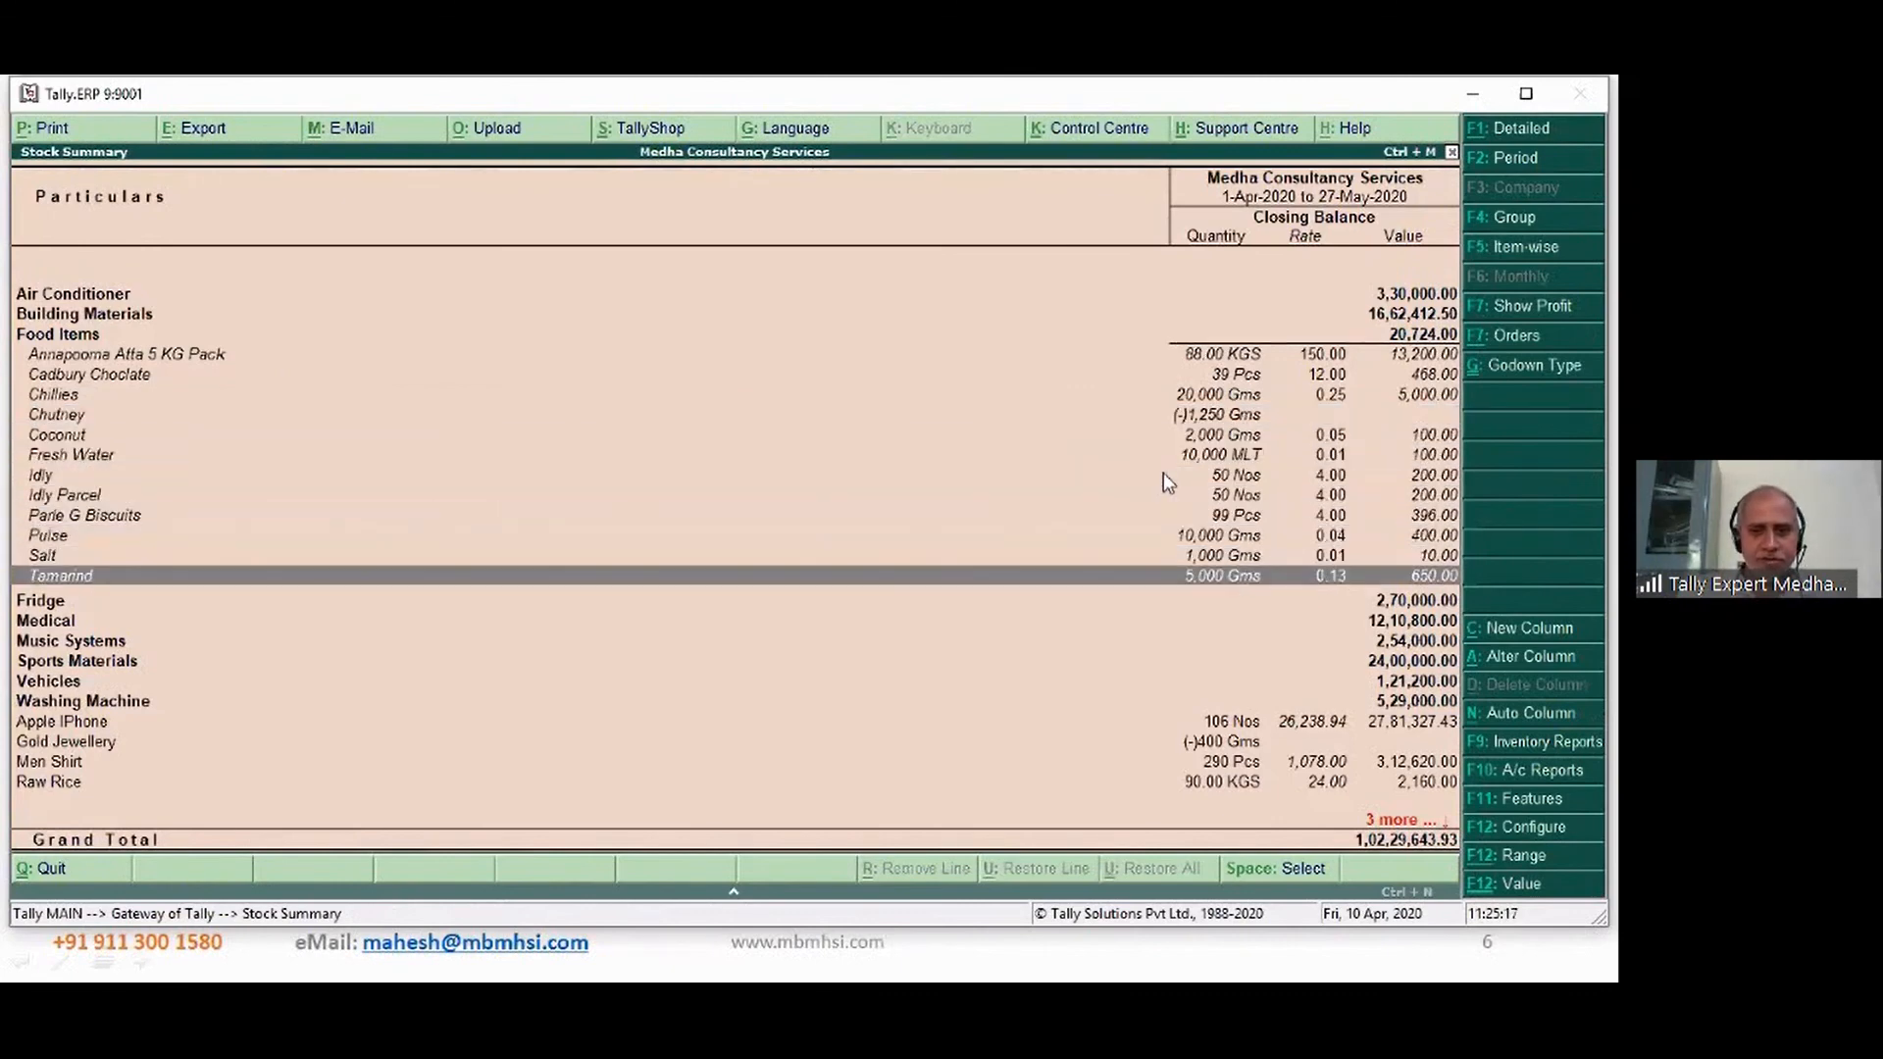
{"action": "key", "text": "Up"}
{"action": "key", "text": "Up"}
{"action": "key", "text": "Up"}
{"action": "key", "text": "Up"}
{"action": "key", "text": "Up"}
{"action": "key", "text": "Up"}
{"action": "key", "text": "Up"}
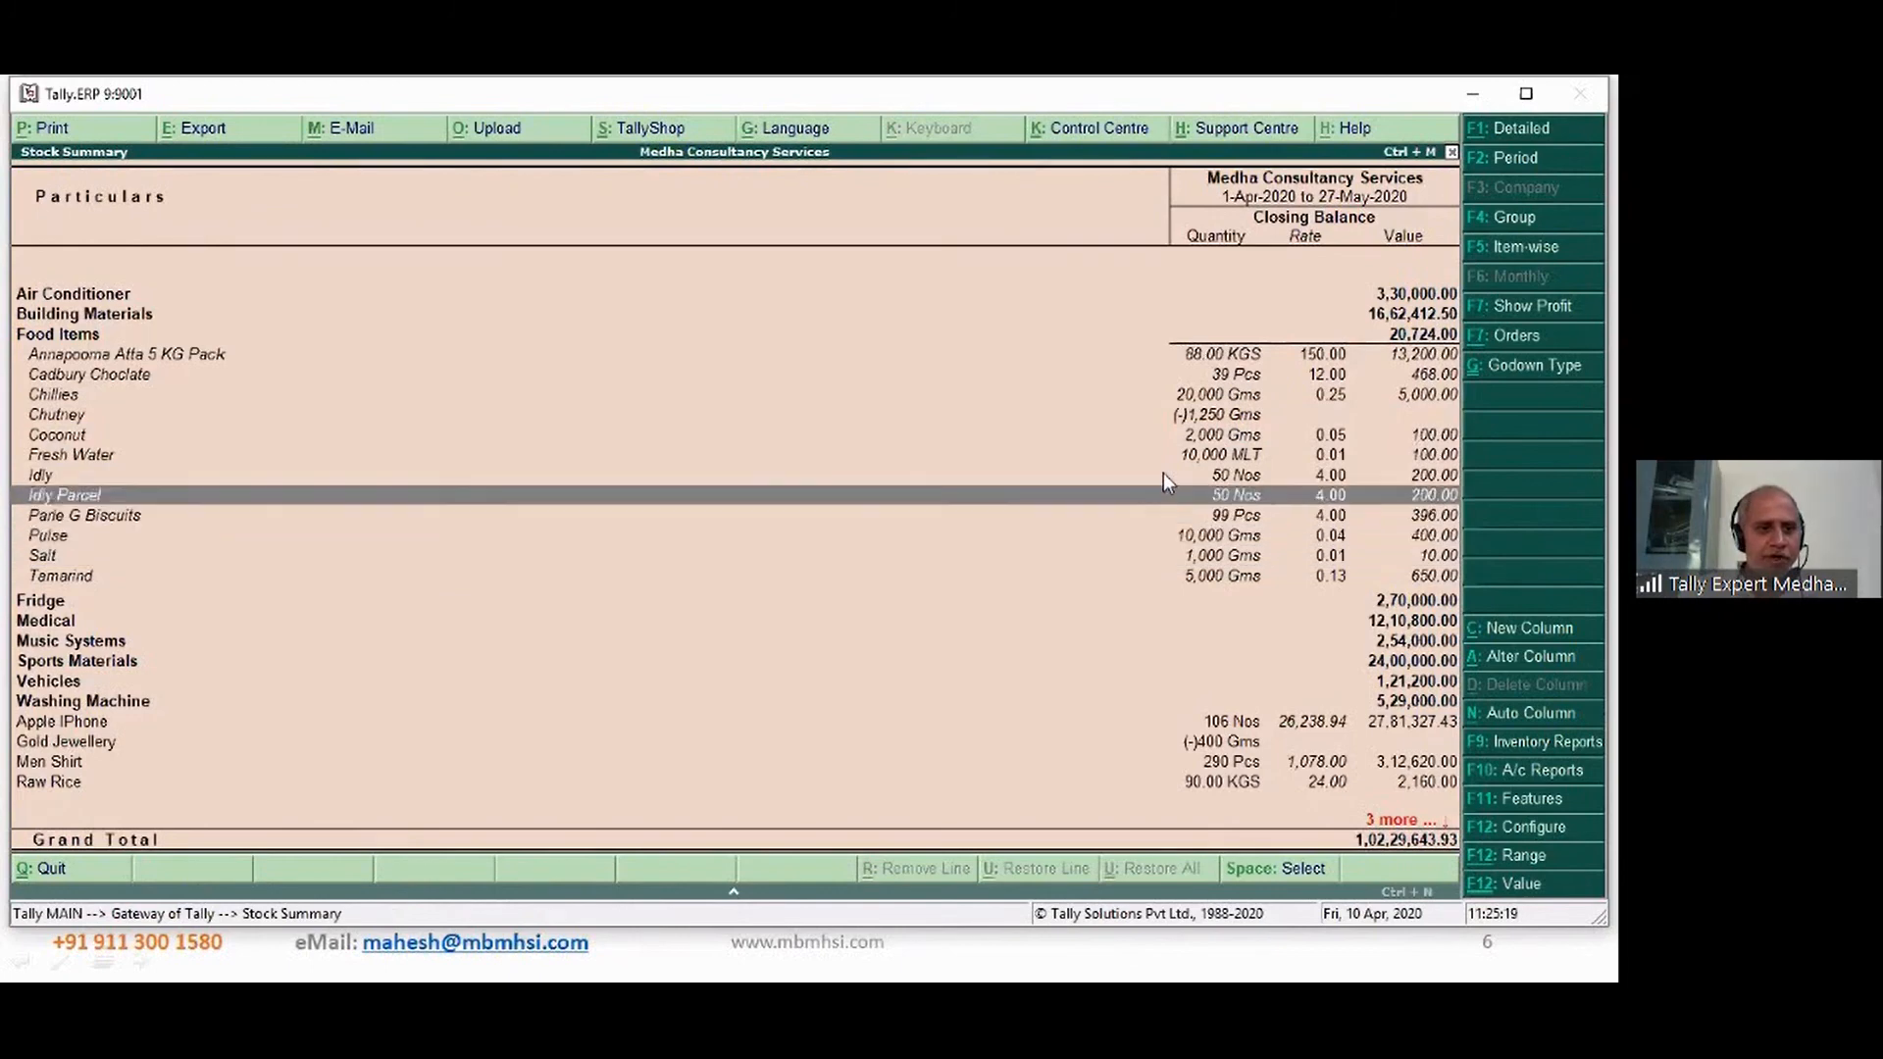
{"action": "key", "text": "Up"}
{"action": "key", "text": "Up"}
{"action": "key", "text": "Up"}
{"action": "key", "text": "Up"}
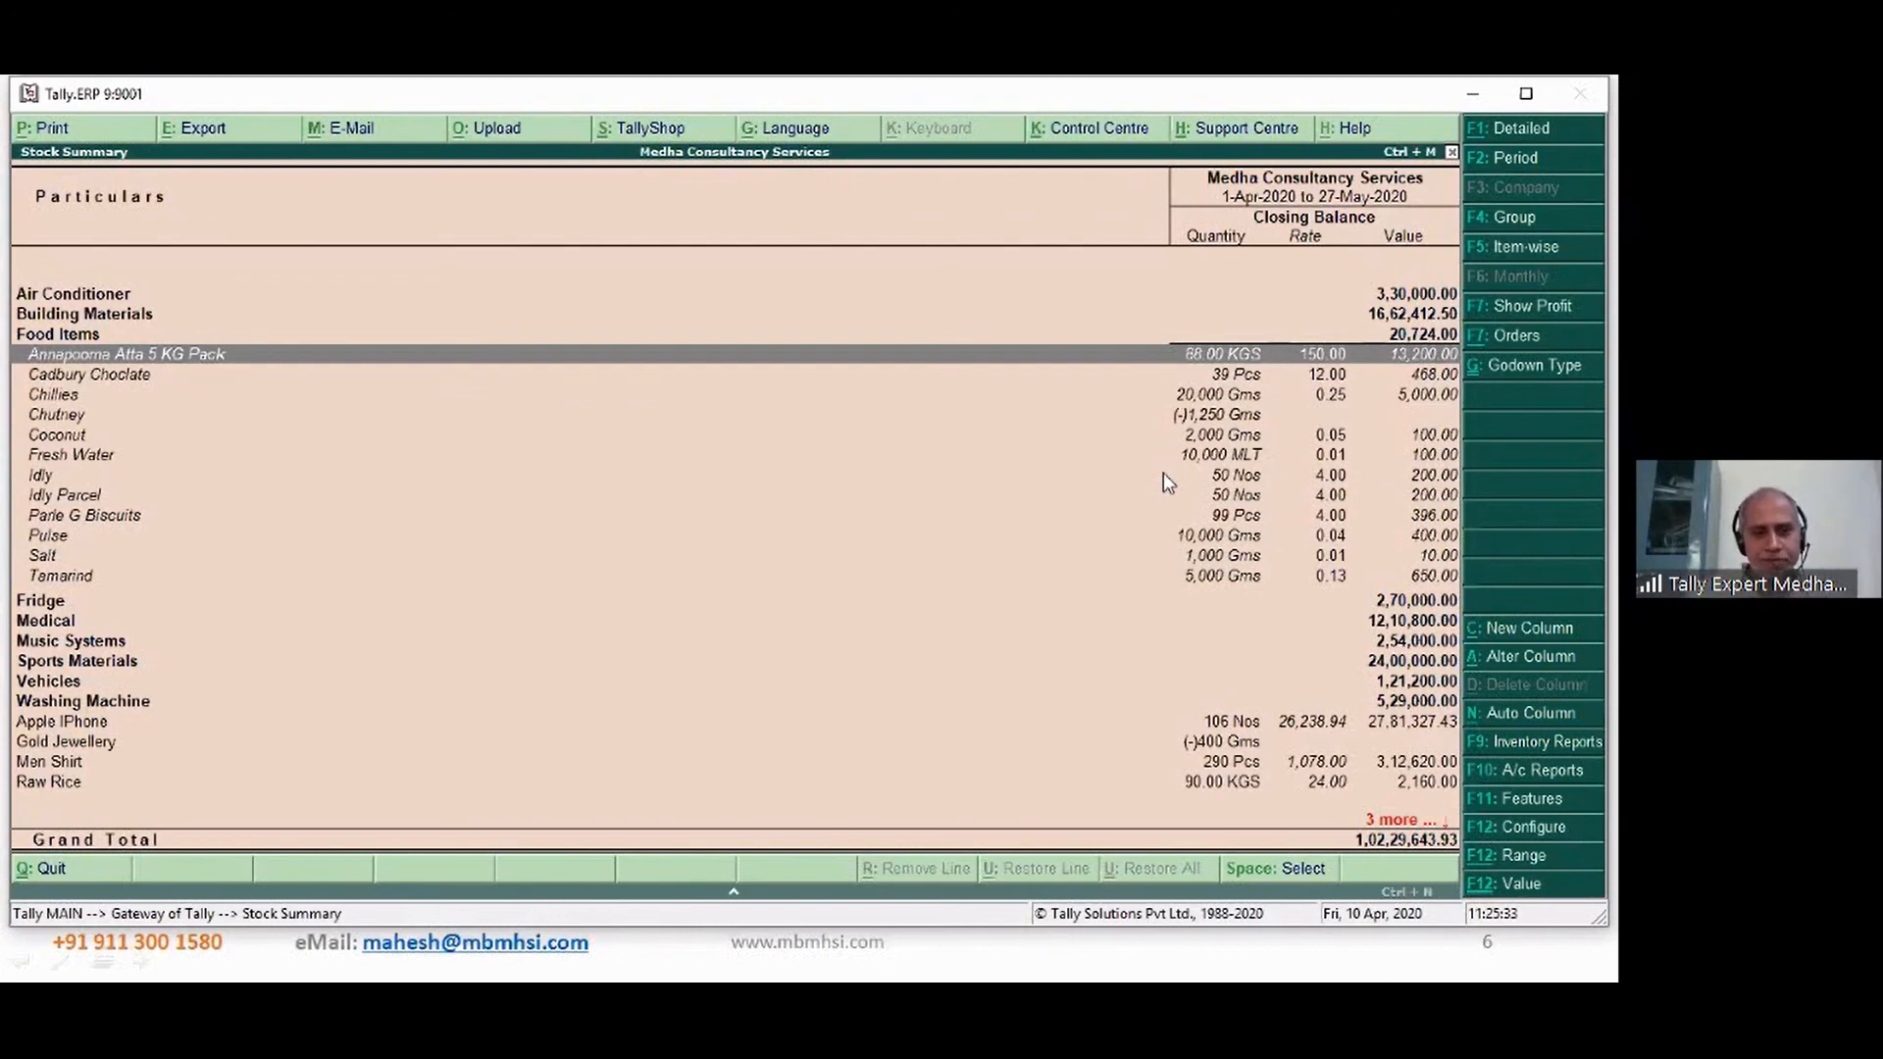
{"action": "key", "text": "Escape"}
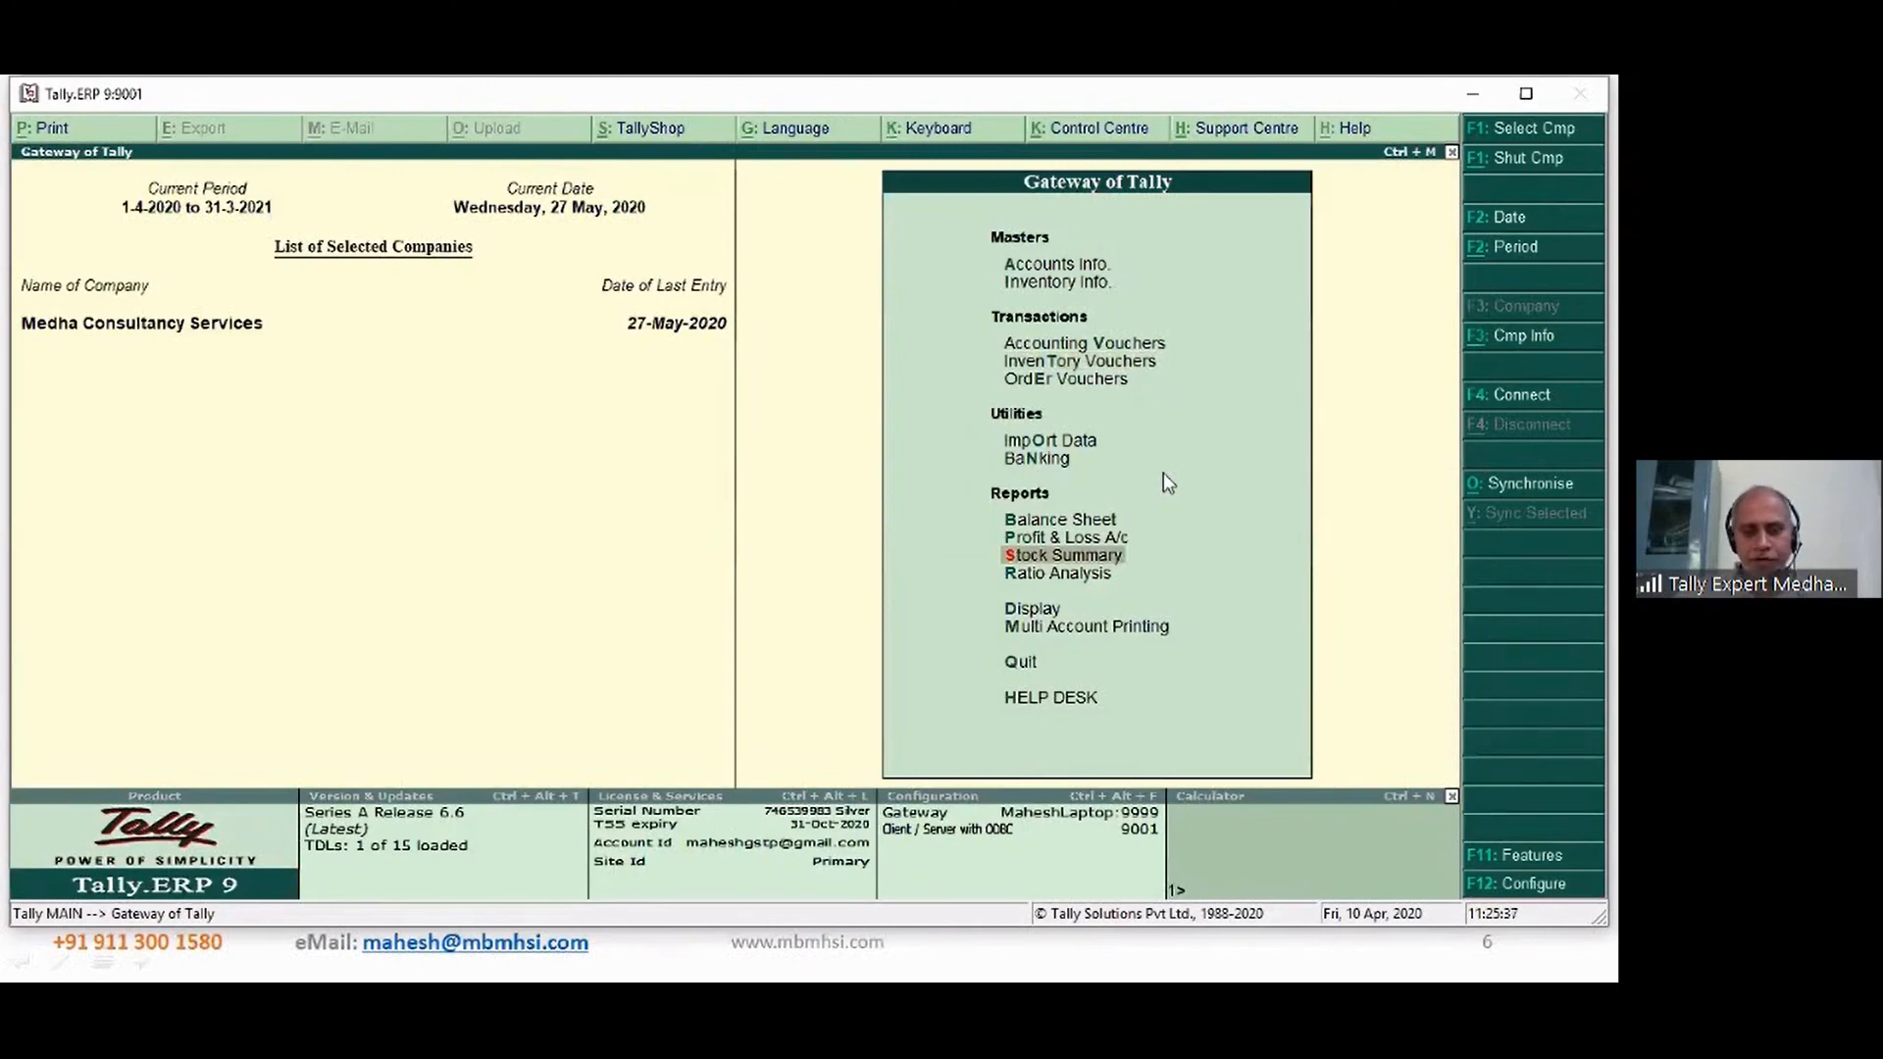
- Open the Stock Summary and expand the Food Items group down to the Chutney item
{"action": "key", "text": "Return"}
{"action": "key", "text": "Down"}
{"action": "key", "text": "Down"}
{"action": "key", "text": "Down"}
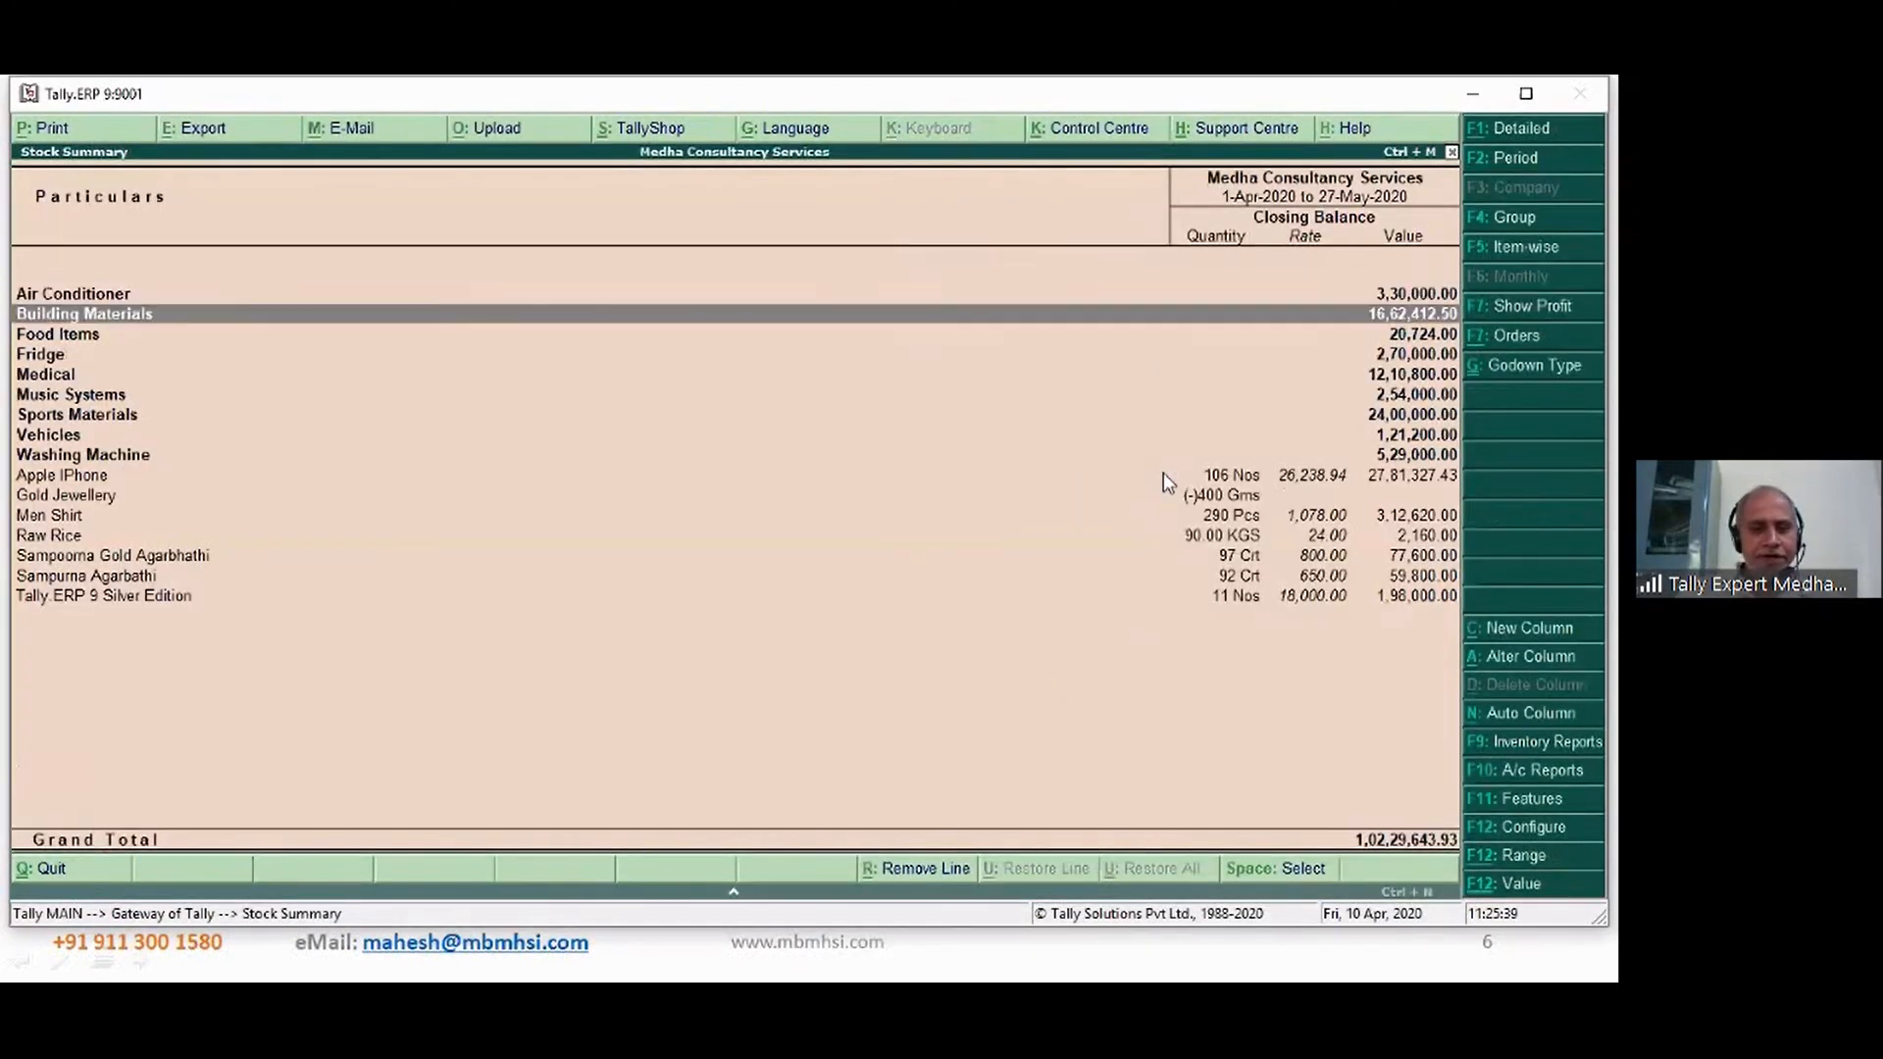
{"action": "key", "text": "Up"}
{"action": "key", "text": "shift+Return"}
{"action": "key", "text": "Down"}
{"action": "key", "text": "Down"}
{"action": "key", "text": "Down"}
{"action": "key", "text": "Down"}
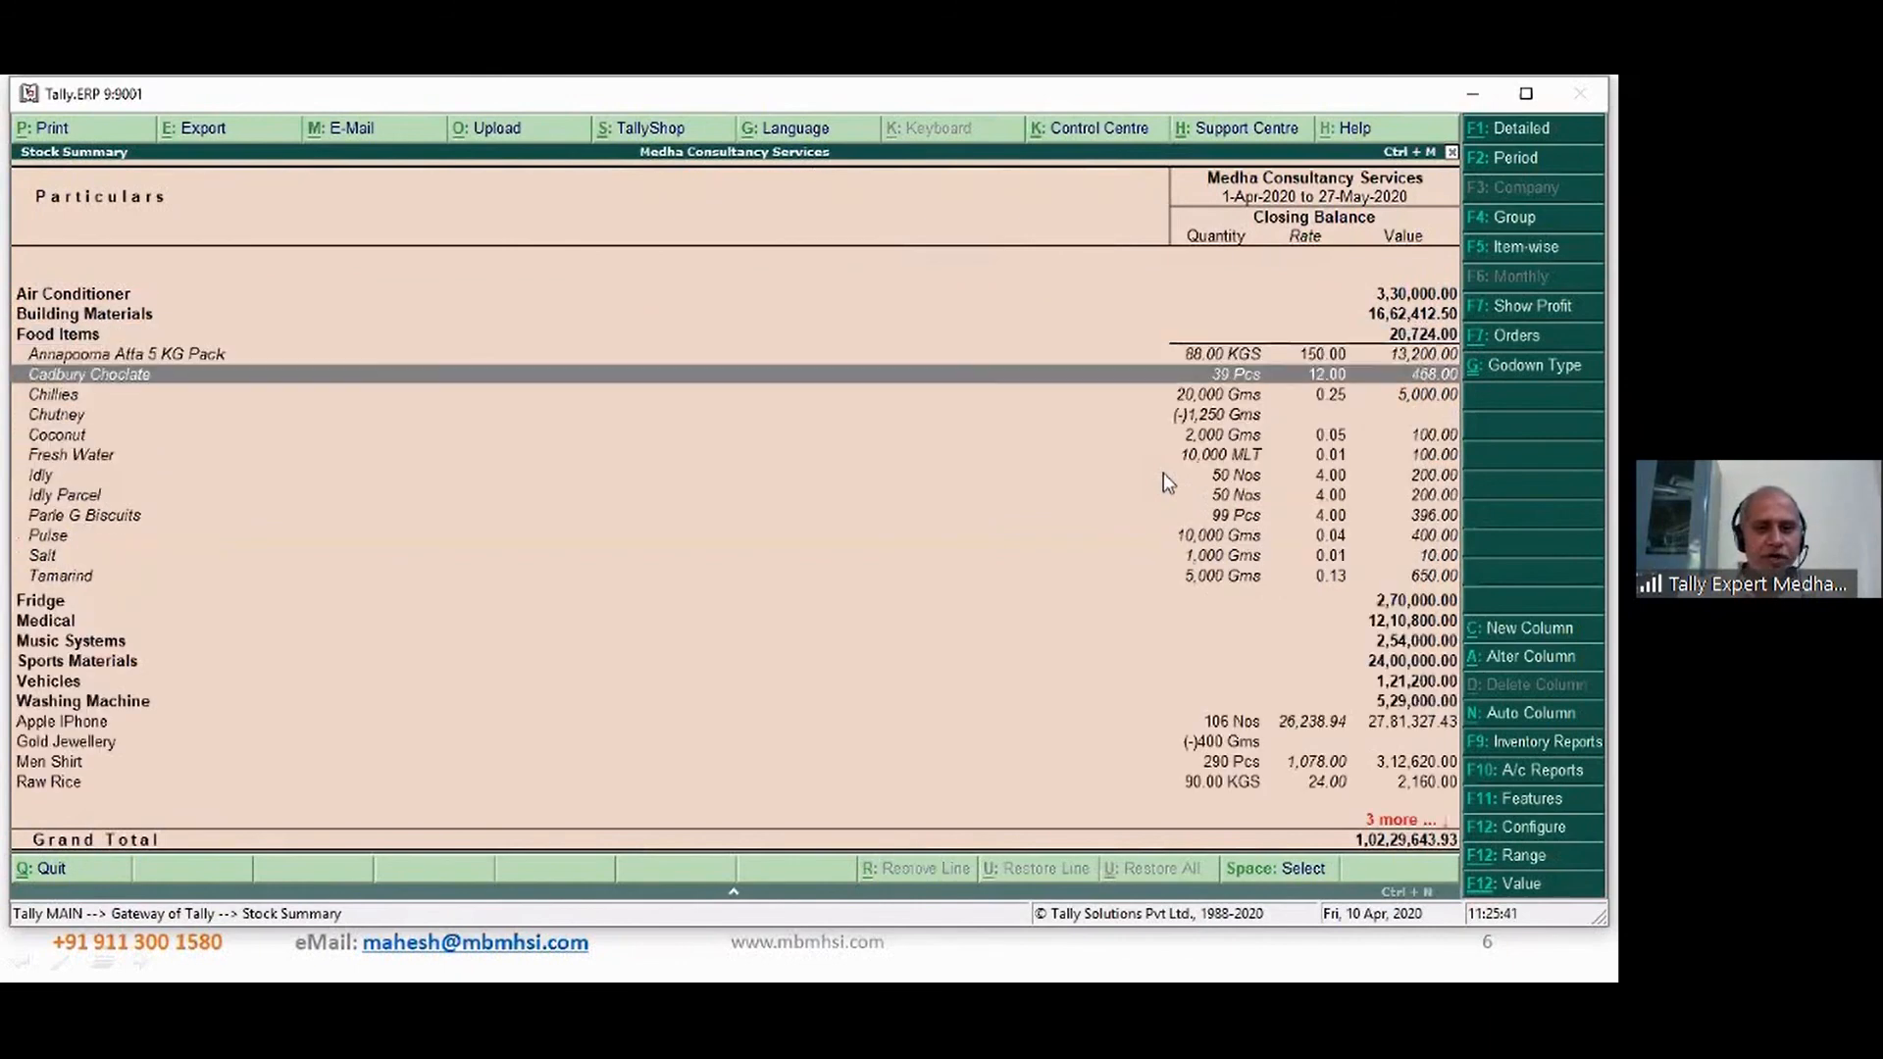
- Drill down into Chutney's May stock vouchers to review its consumption, and return to the Gateway of Tally
{"action": "key", "text": "Return"}
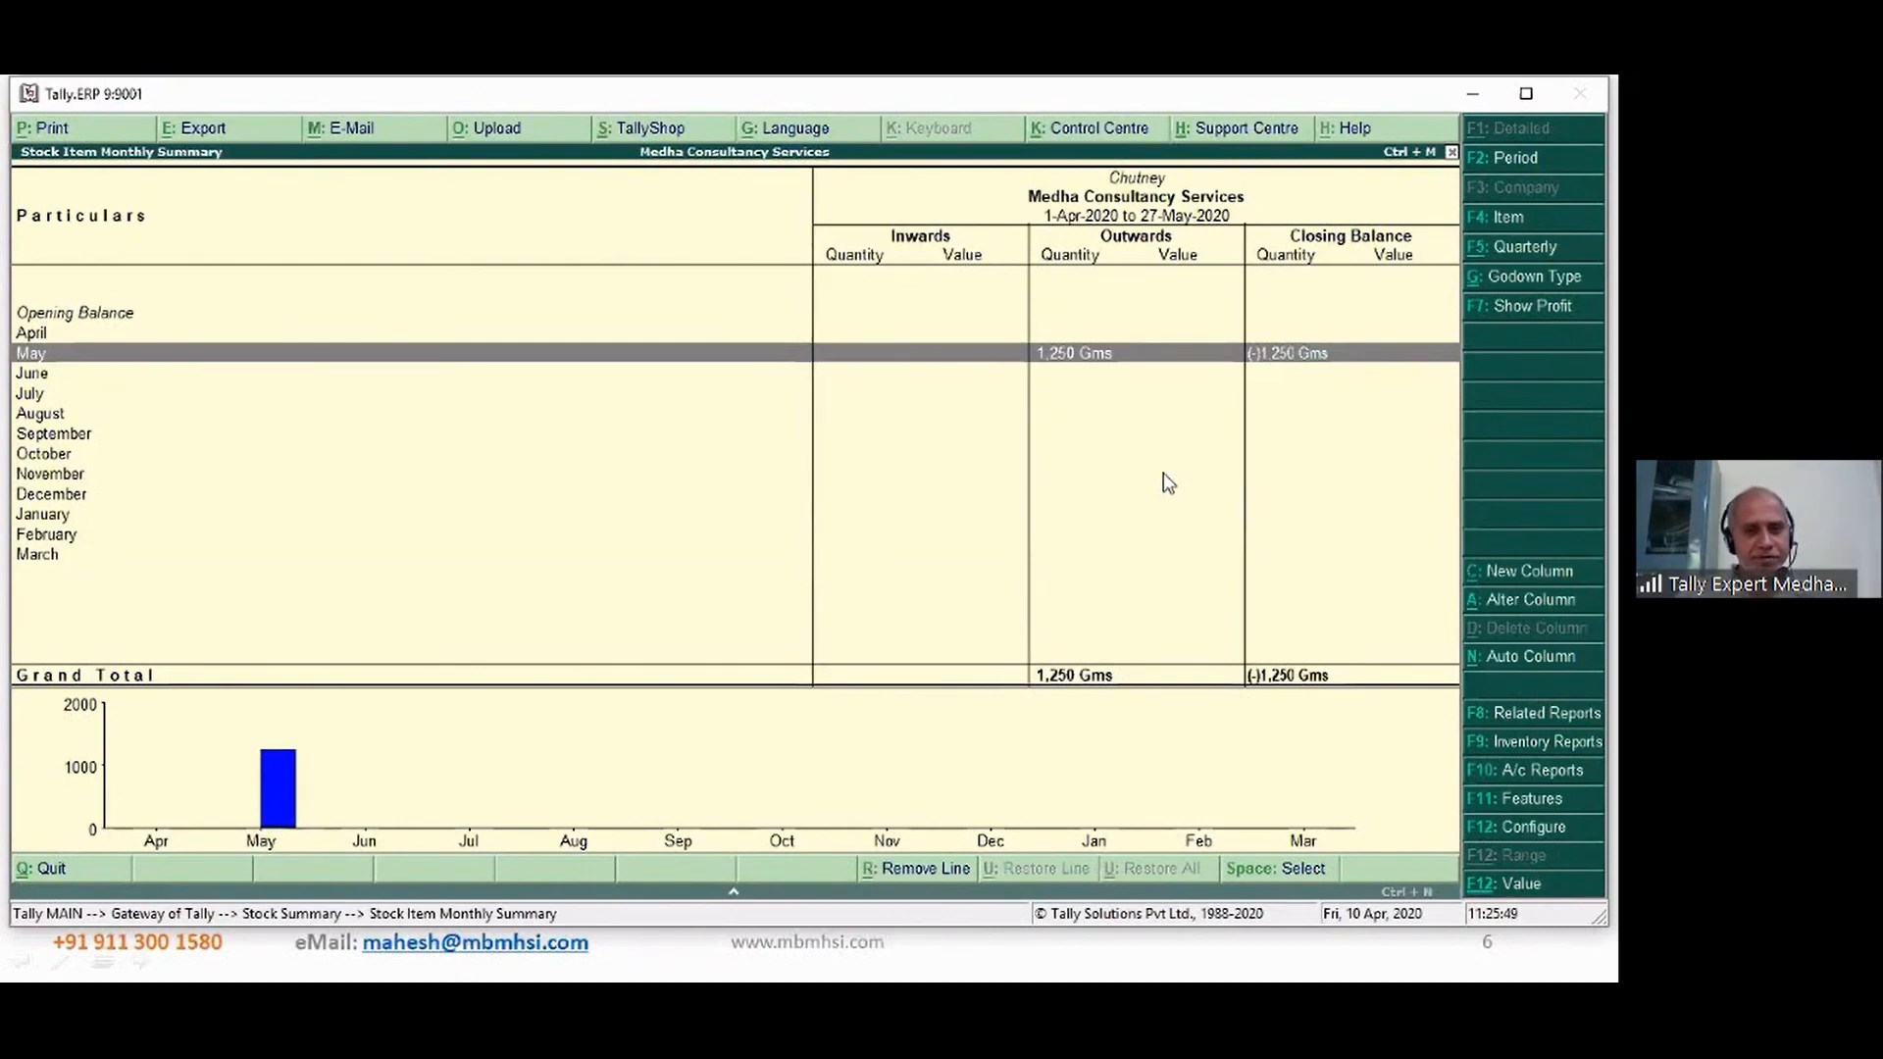
{"action": "key", "text": "Return"}
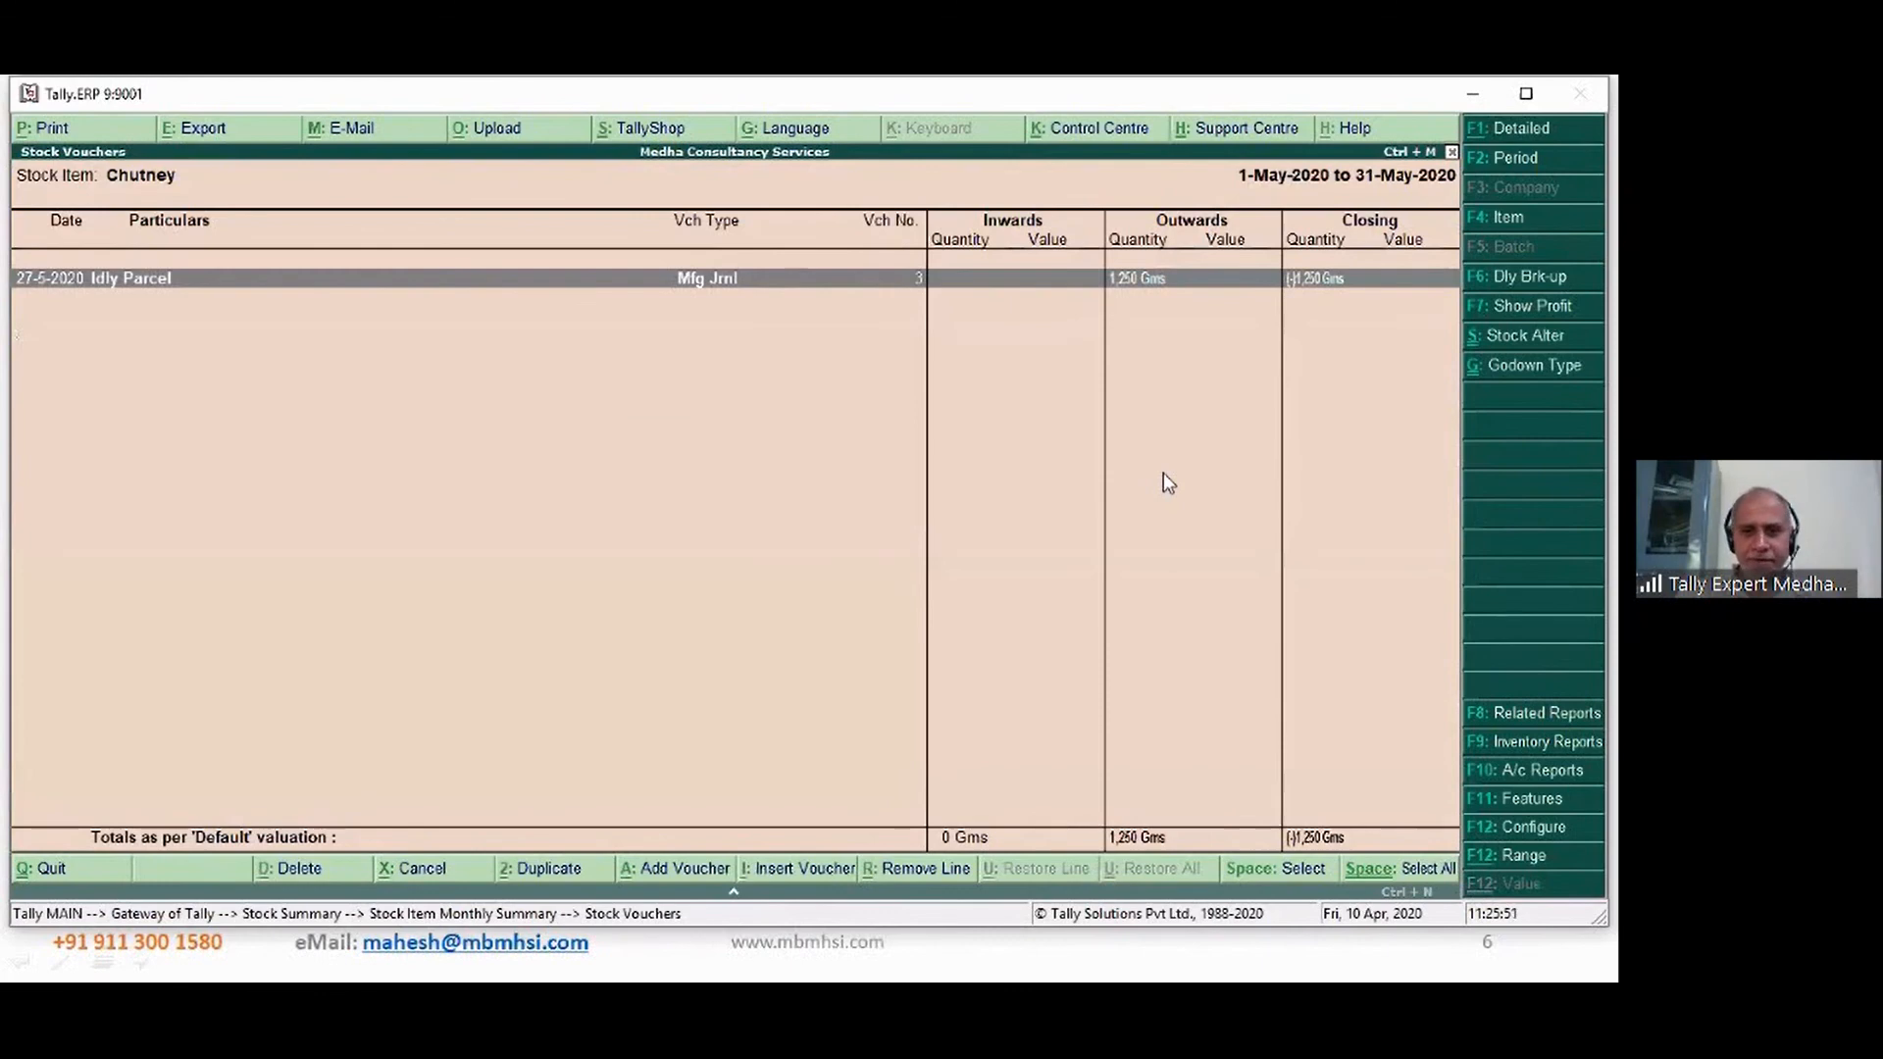
{"action": "key", "text": "Escape"}
{"action": "key", "text": "Escape"}
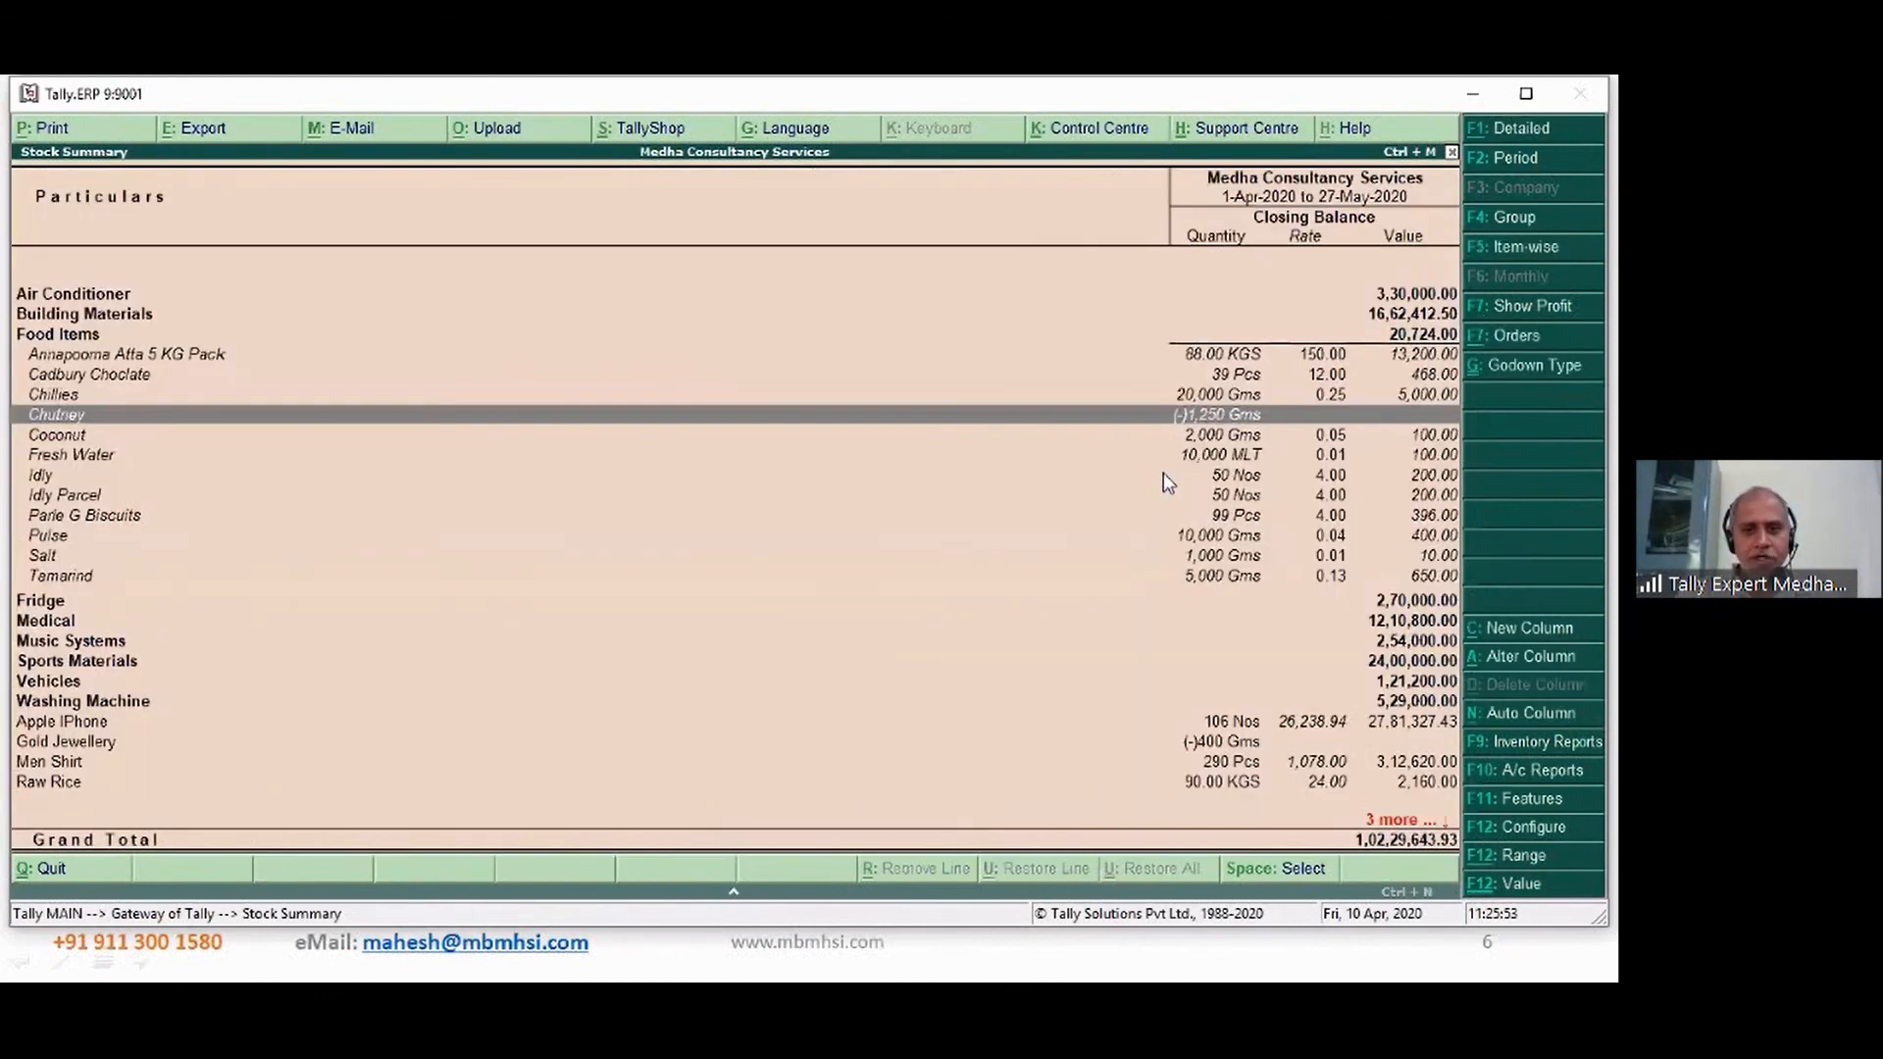
{"action": "key", "text": "Escape"}
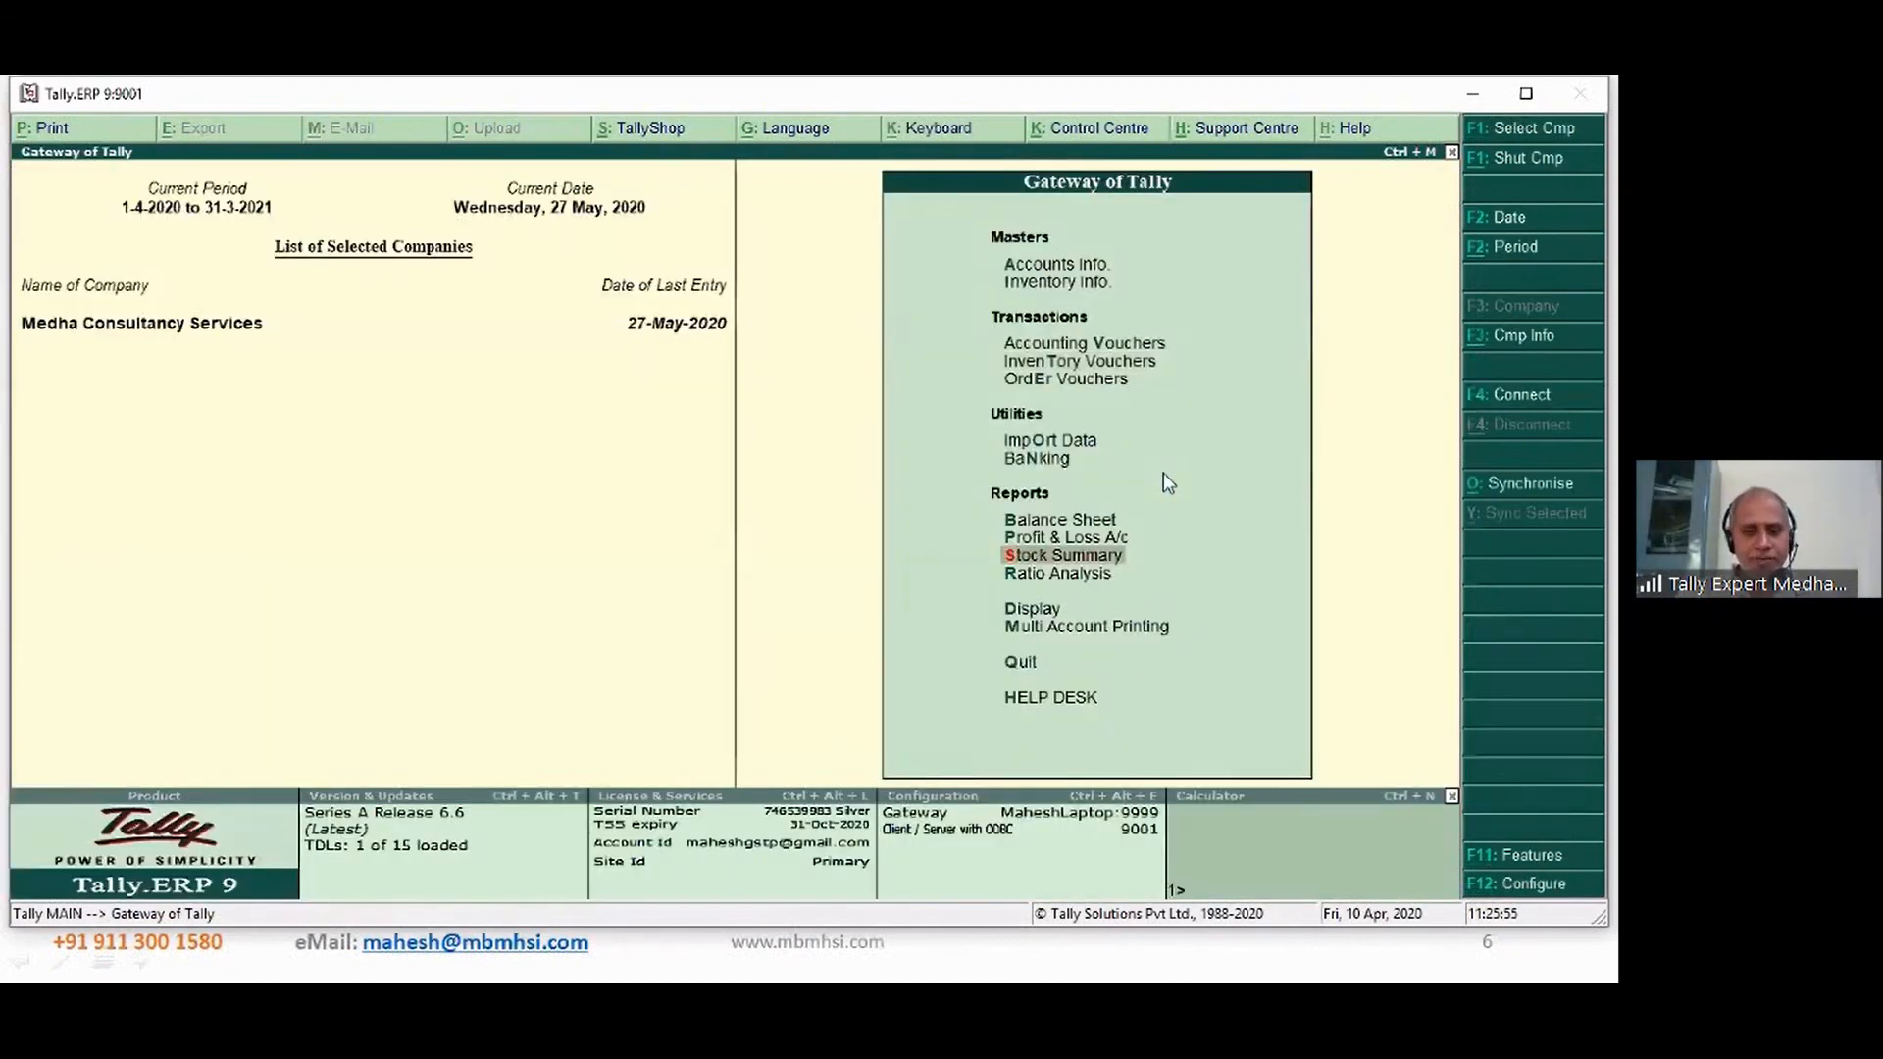
- Delete the Idly Parcel manufacturing journal of 27-5-2020 from the Day Book and return to the Gateway of Tally
{"action": "key", "text": "d"}
{"action": "key", "text": "a"}
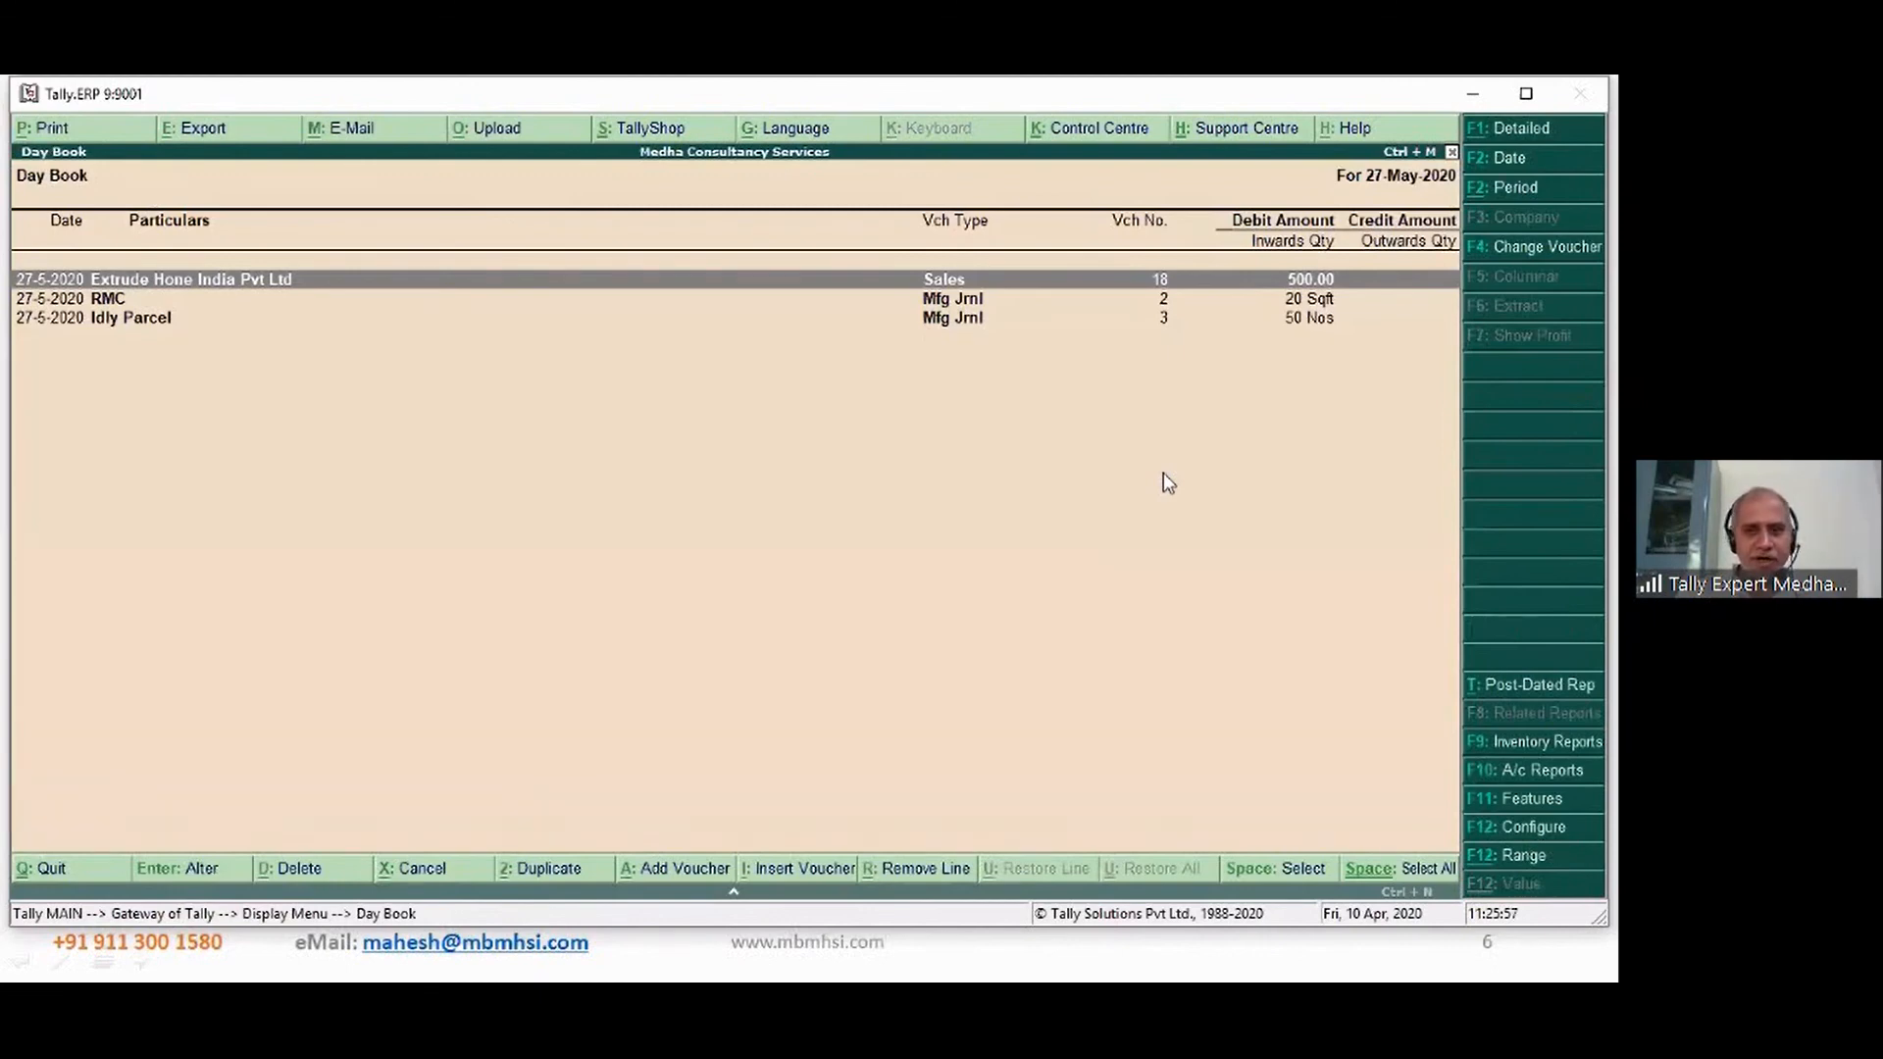
{"action": "key", "text": "Down"}
{"action": "key", "text": "Down"}
{"action": "key", "text": "Return"}
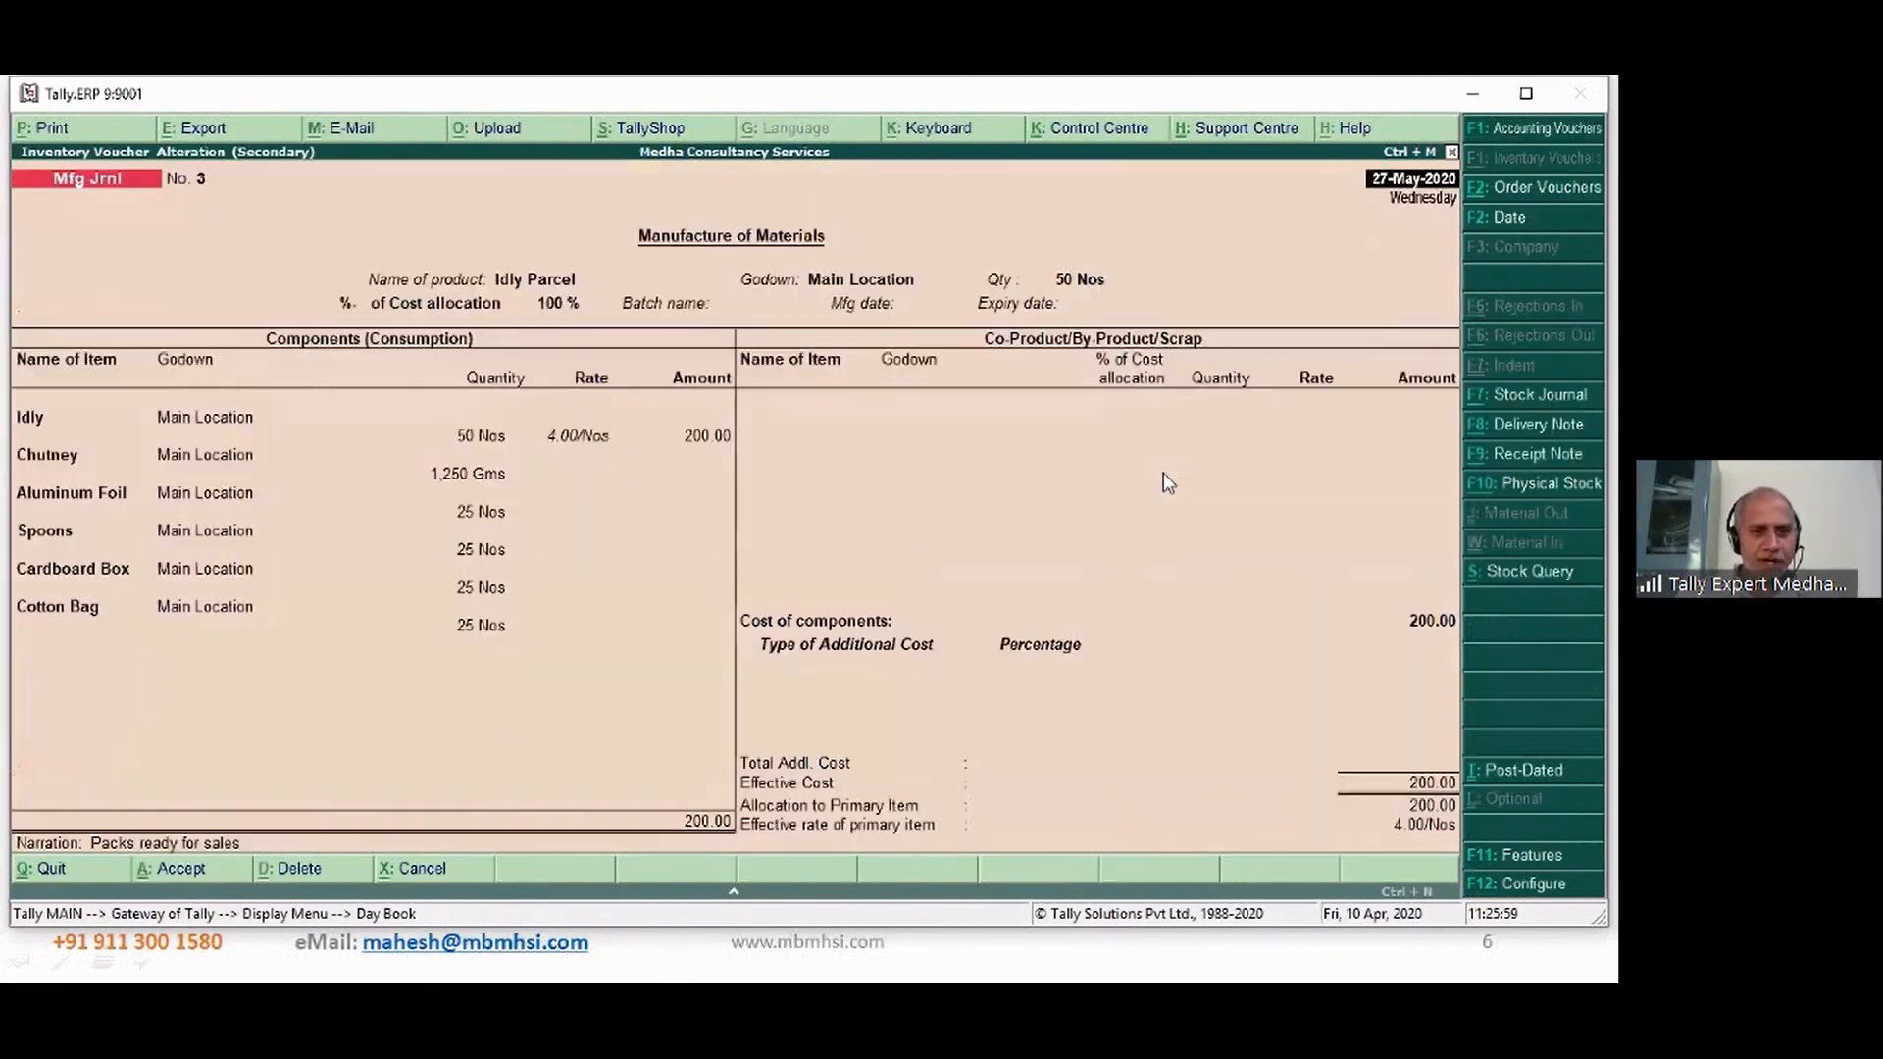
{"action": "key", "text": "alt+d"}
{"action": "key", "text": "y"}
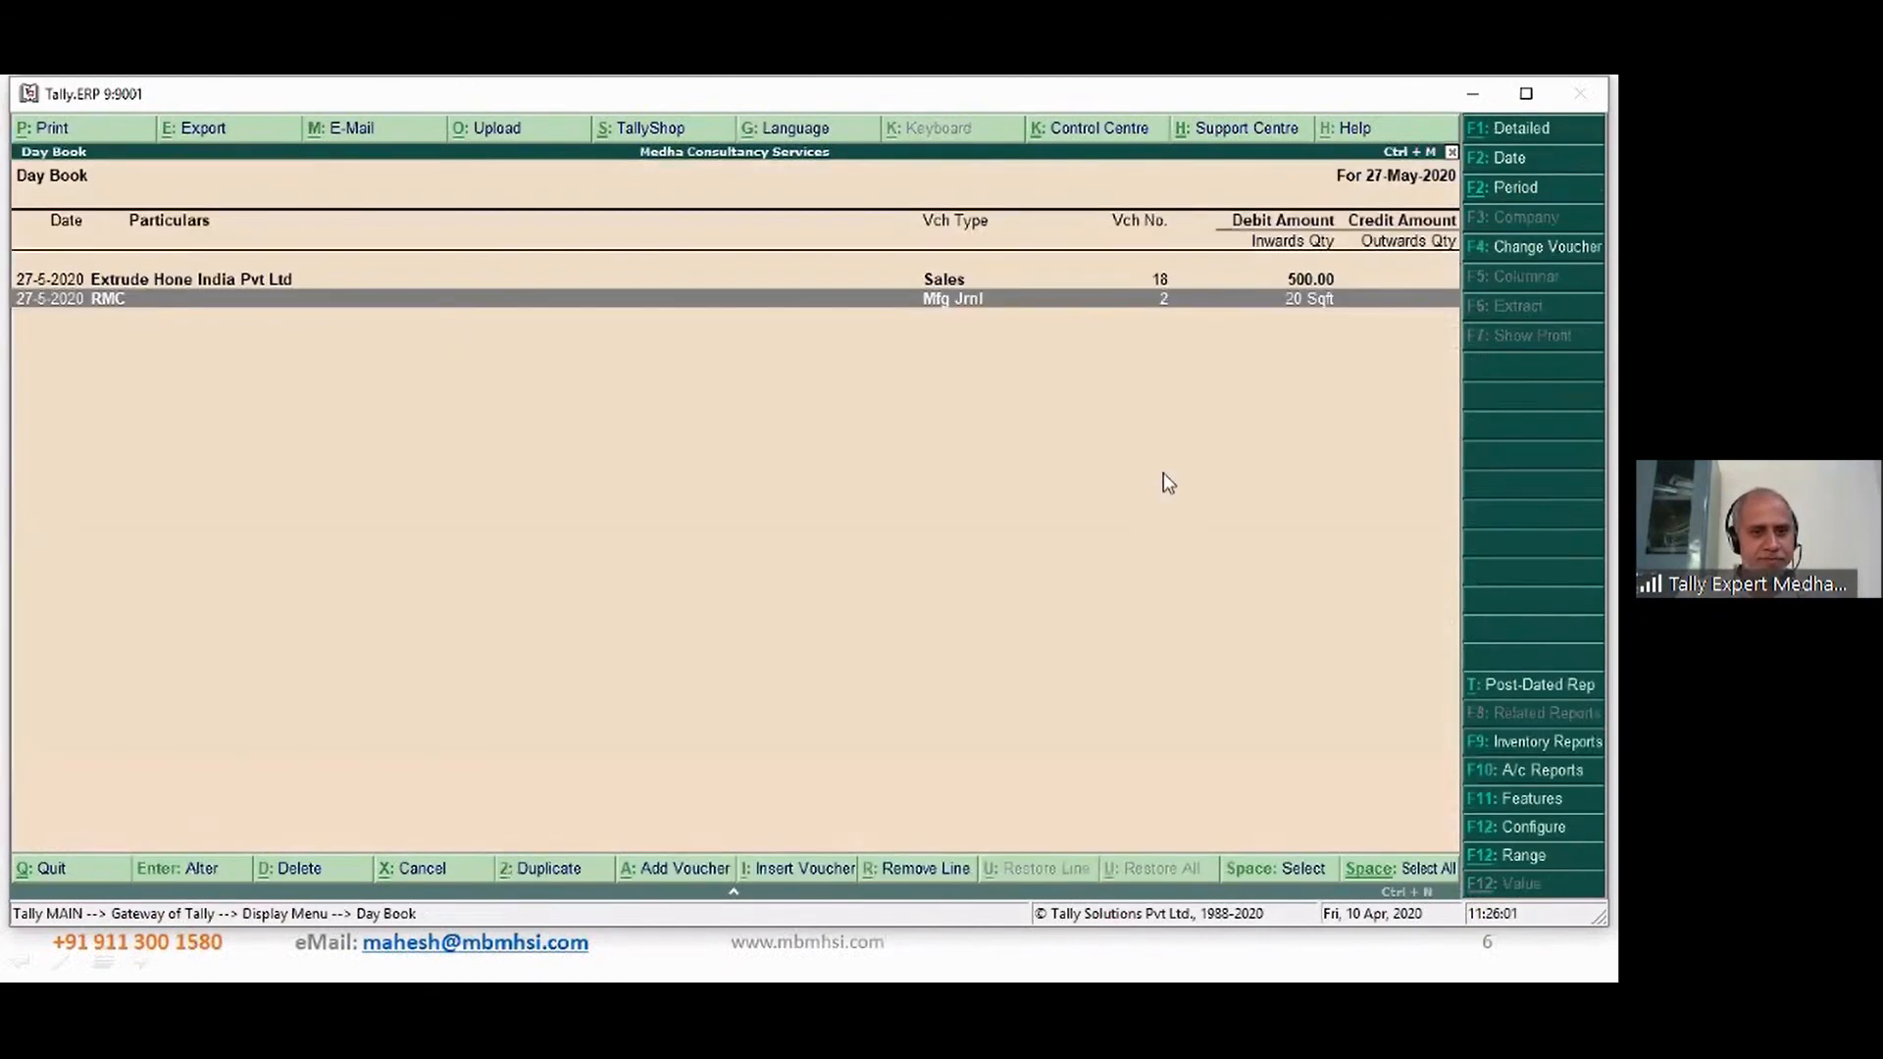
{"action": "key", "text": "Escape"}
{"action": "key", "text": "Escape"}
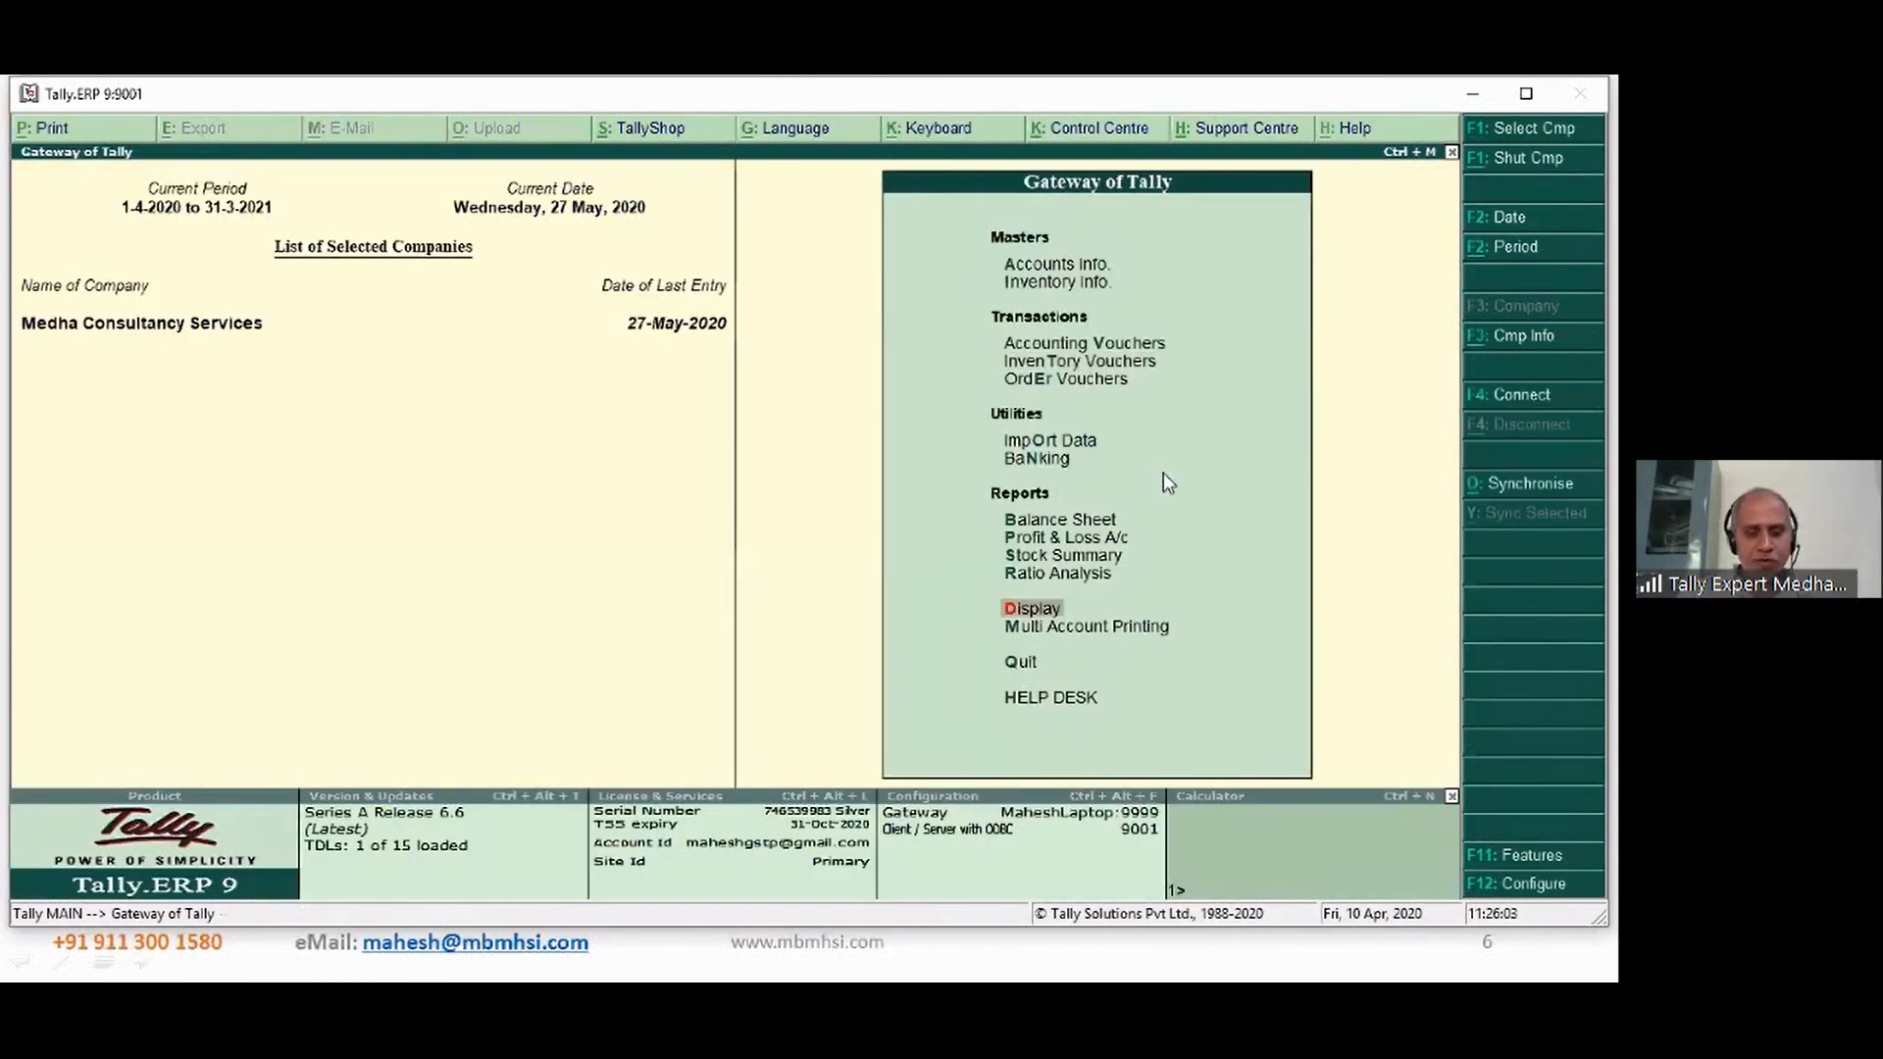
{"action": "key", "text": "v"}
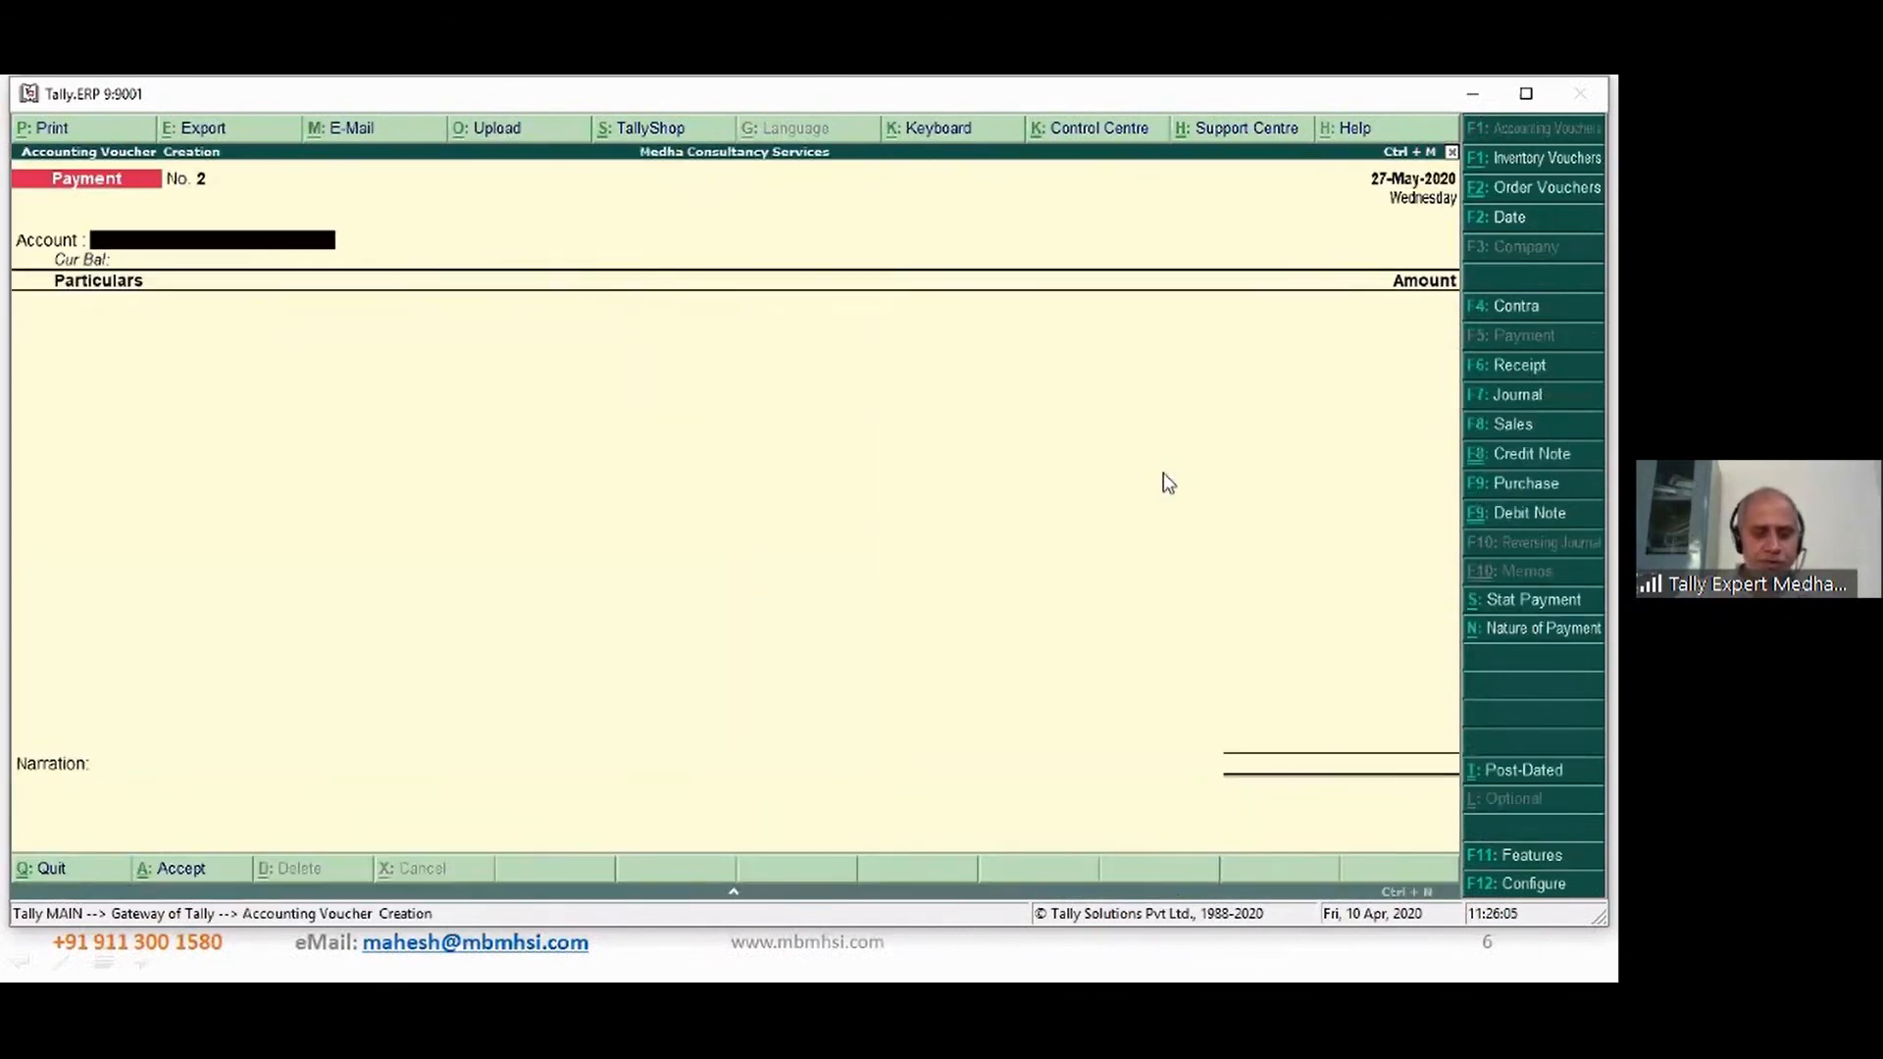
{"action": "key", "text": "F7"}
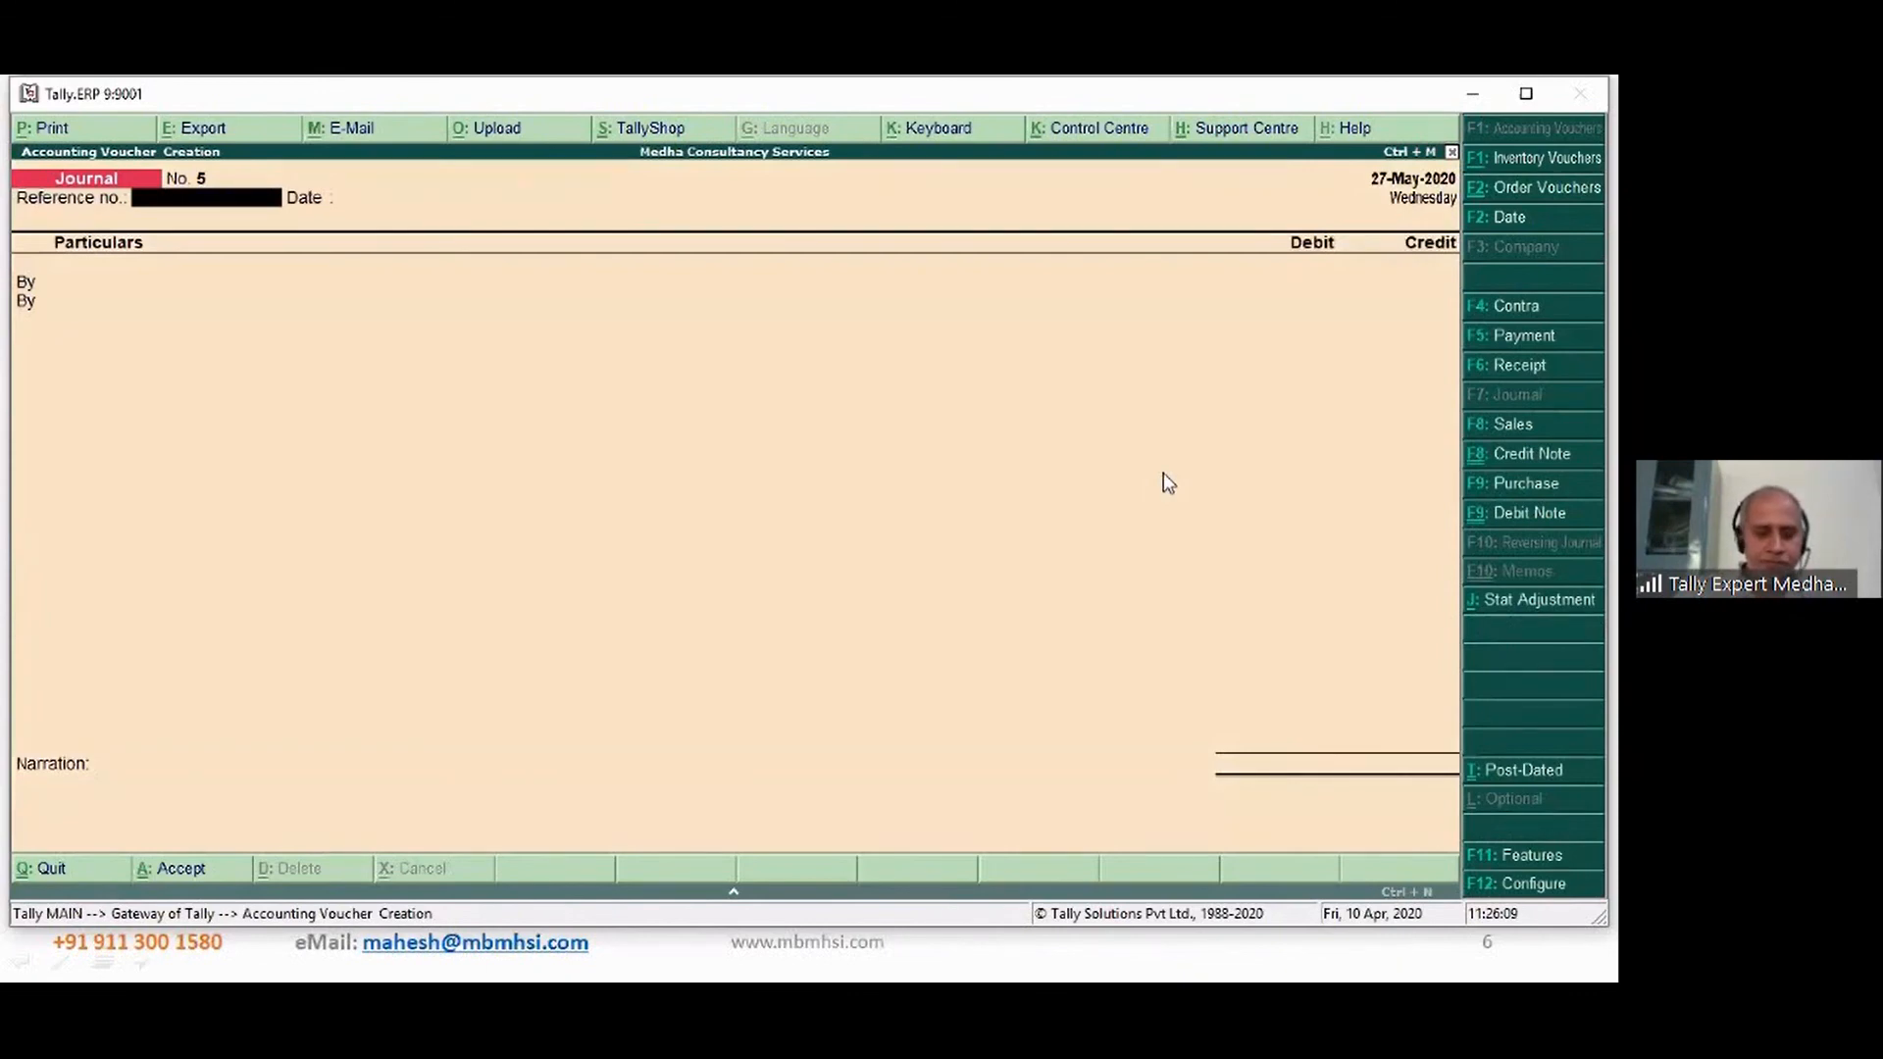
{"action": "key", "text": "alt+F7"}
{"action": "key", "text": "Up"}
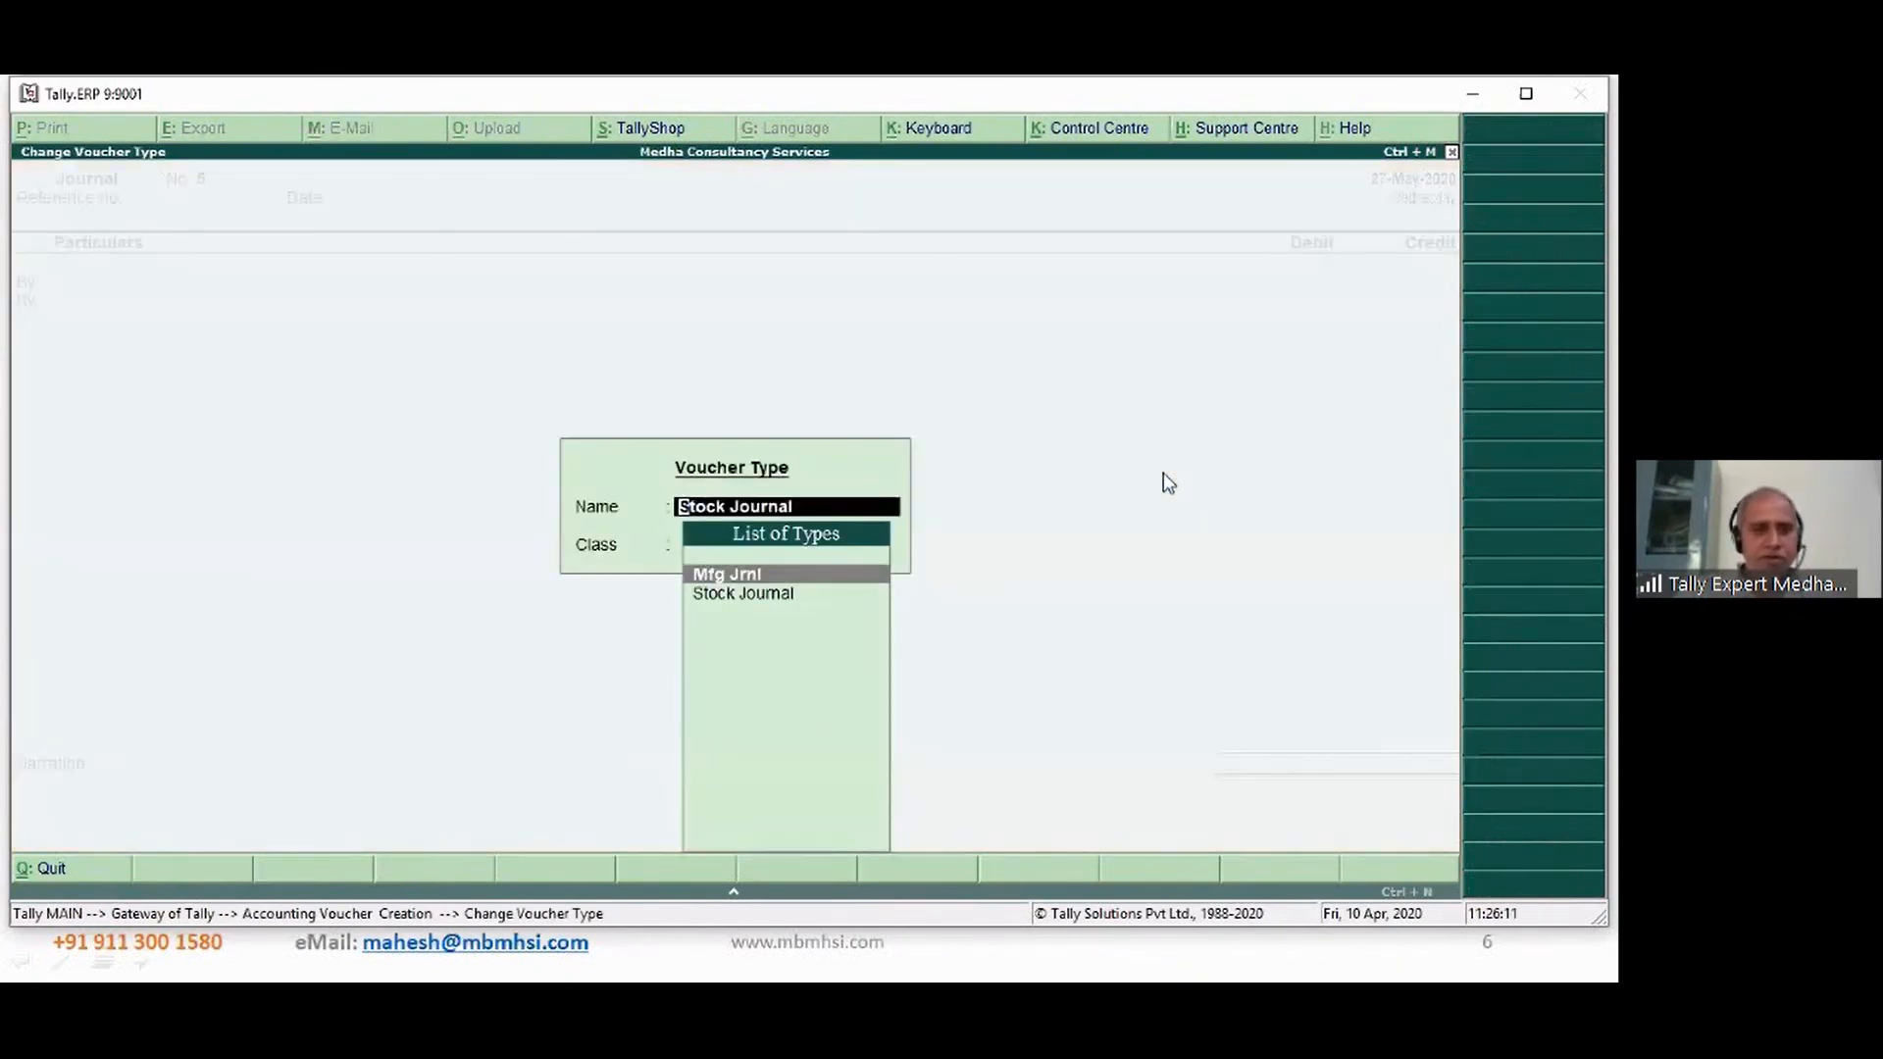
{"action": "key", "text": "Return"}
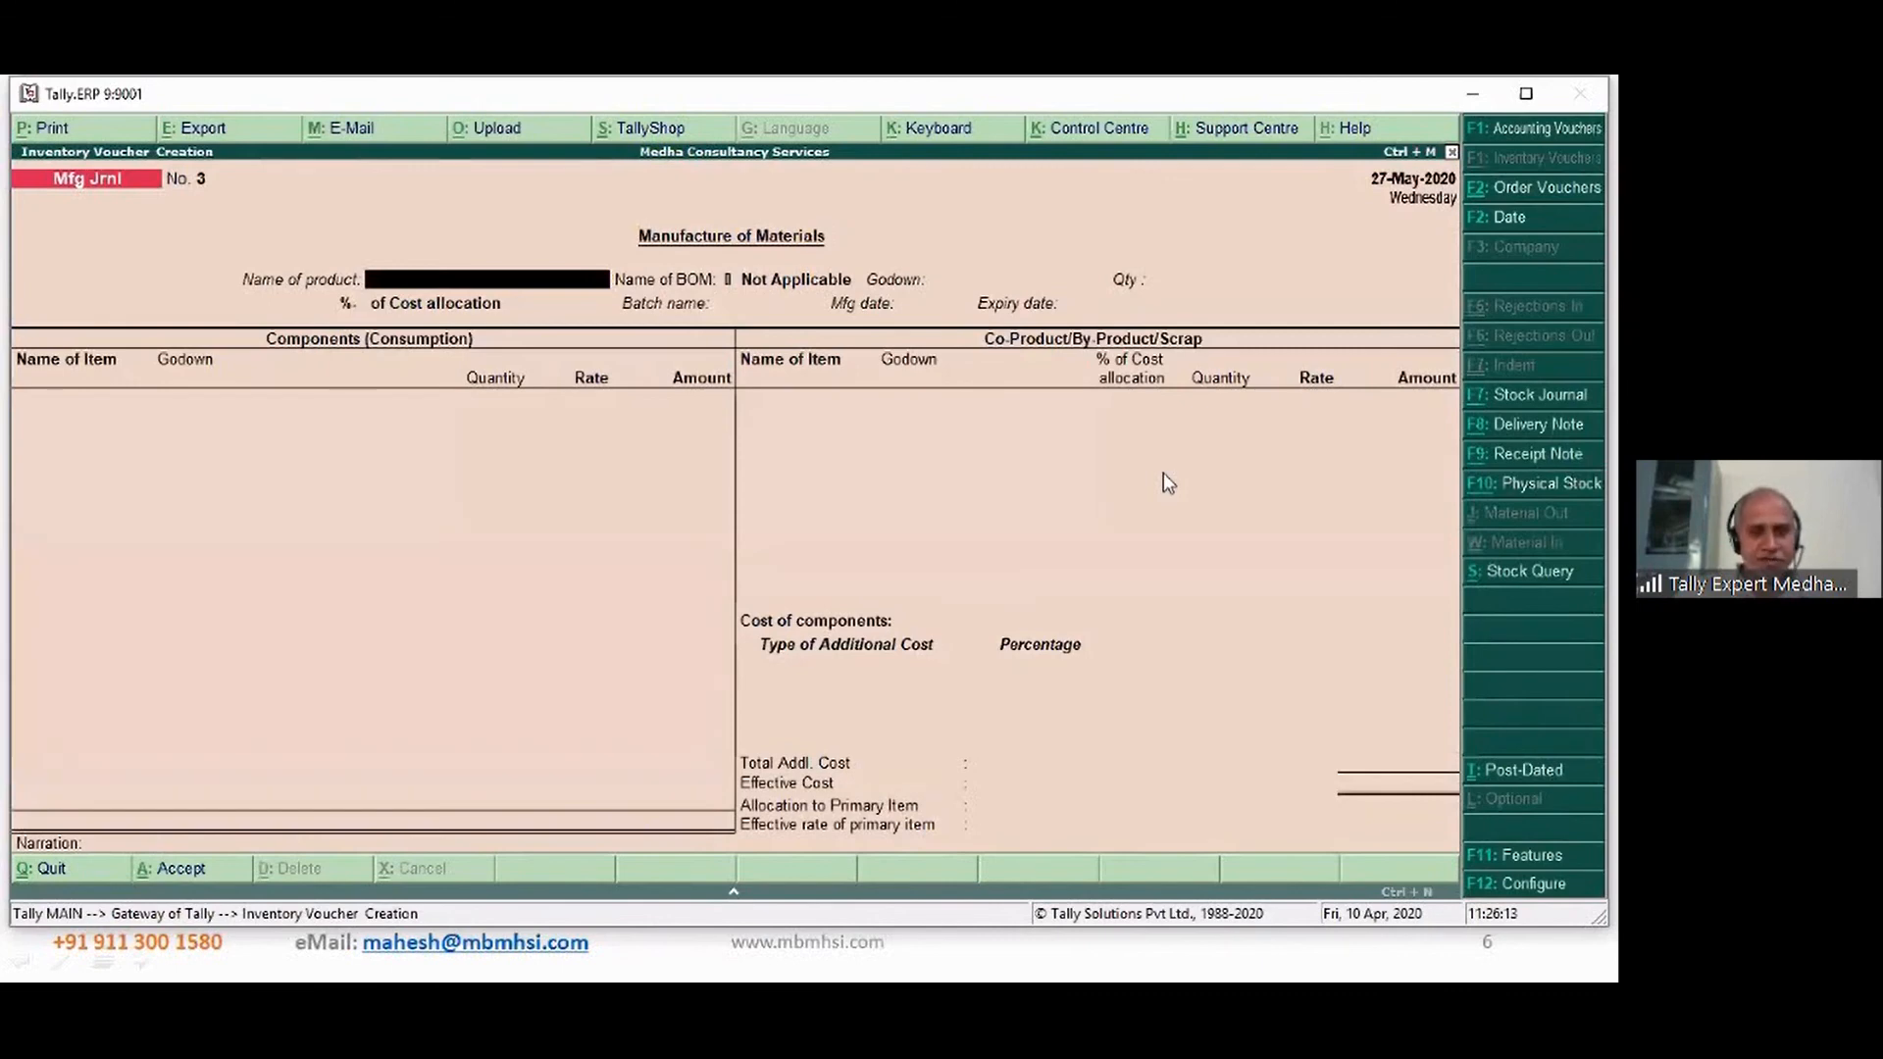
{"action": "type", "text": "I"}
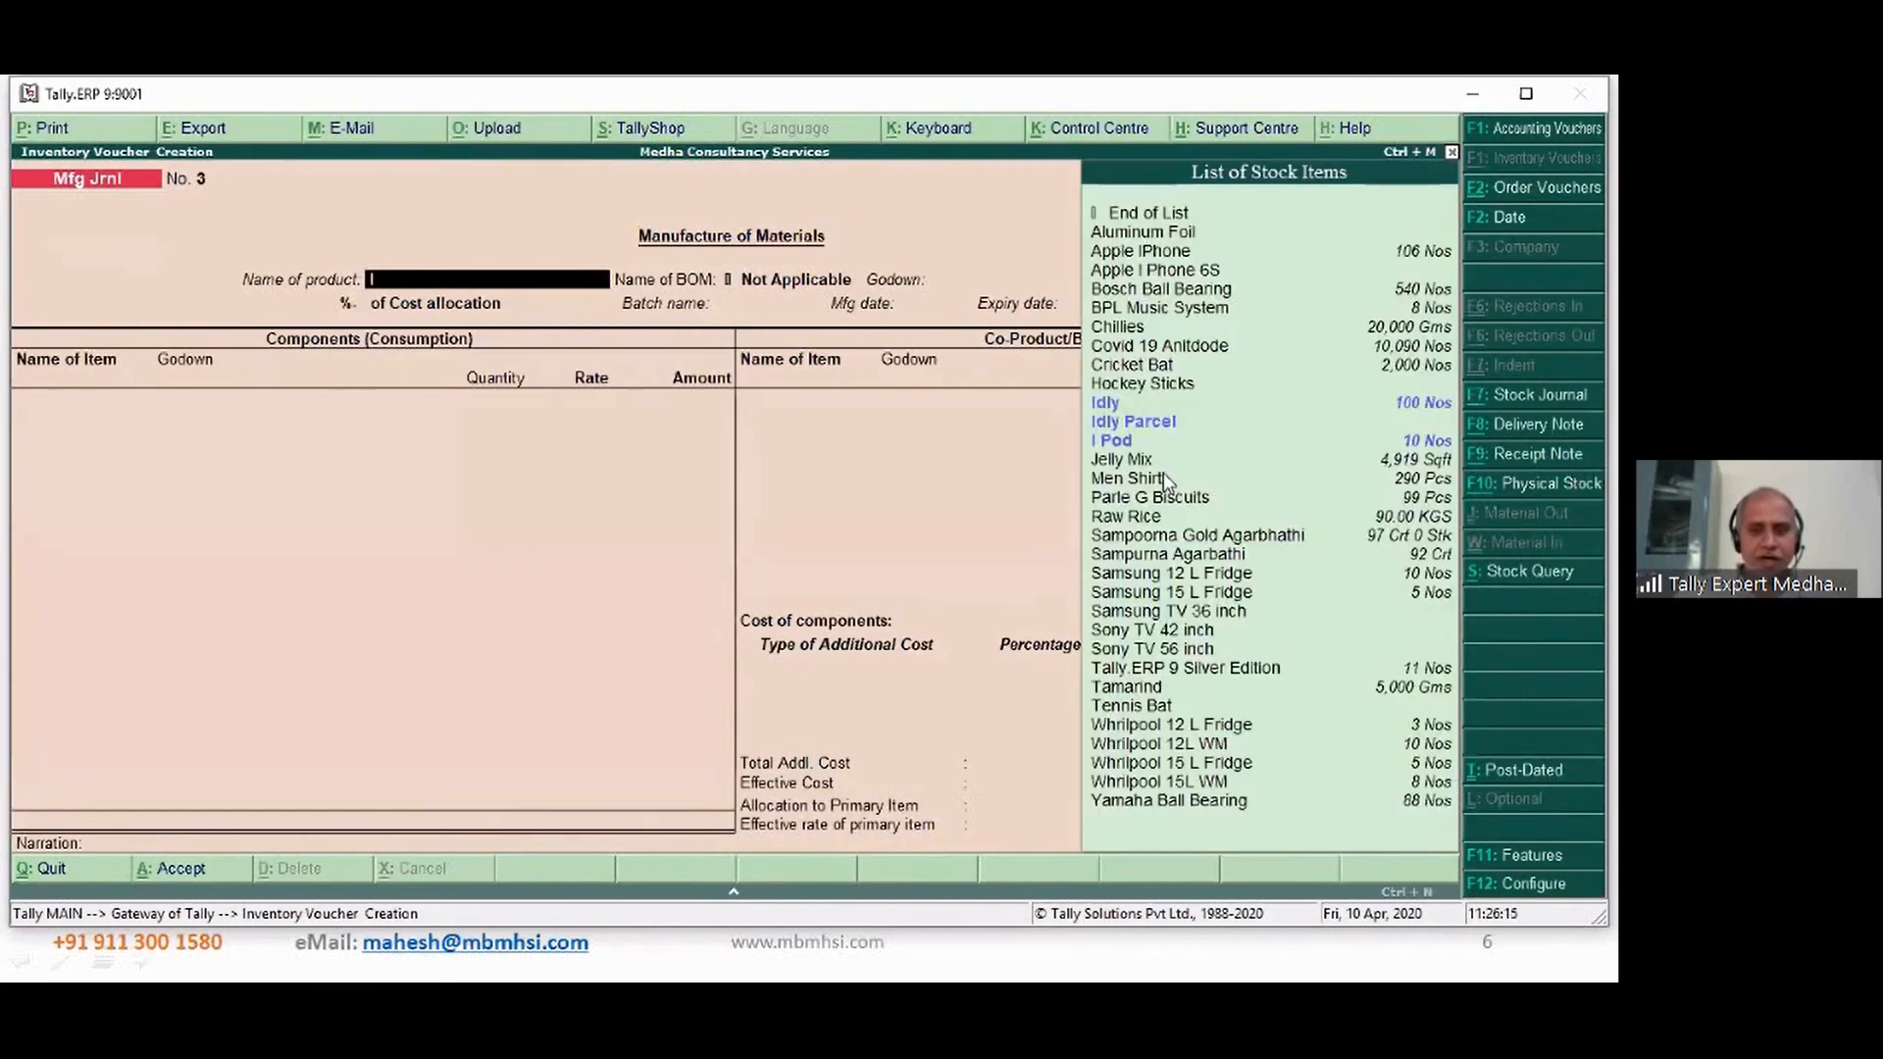
{"action": "key", "text": "Down"}
{"action": "key", "text": "Down"}
{"action": "key", "text": "Return"}
{"action": "key", "text": "Return"}
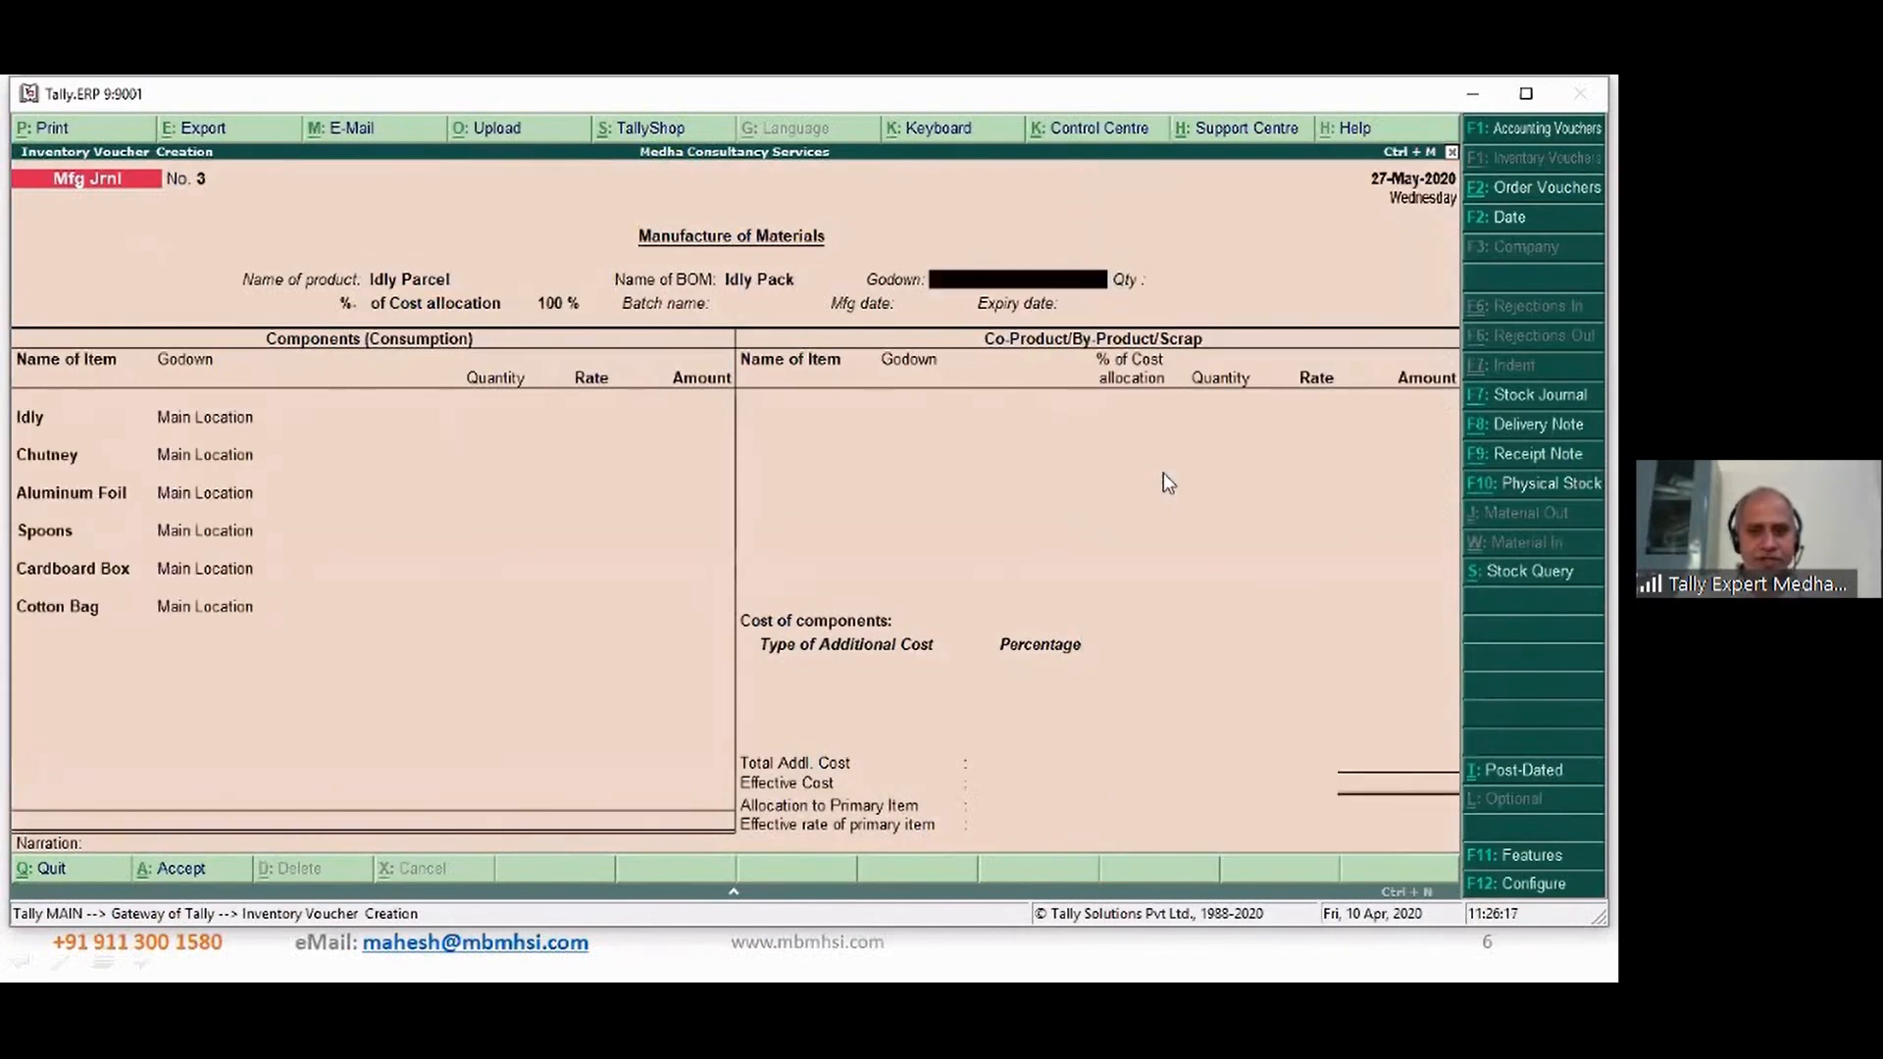
{"action": "key", "text": "Down"}
{"action": "key", "text": "Return"}
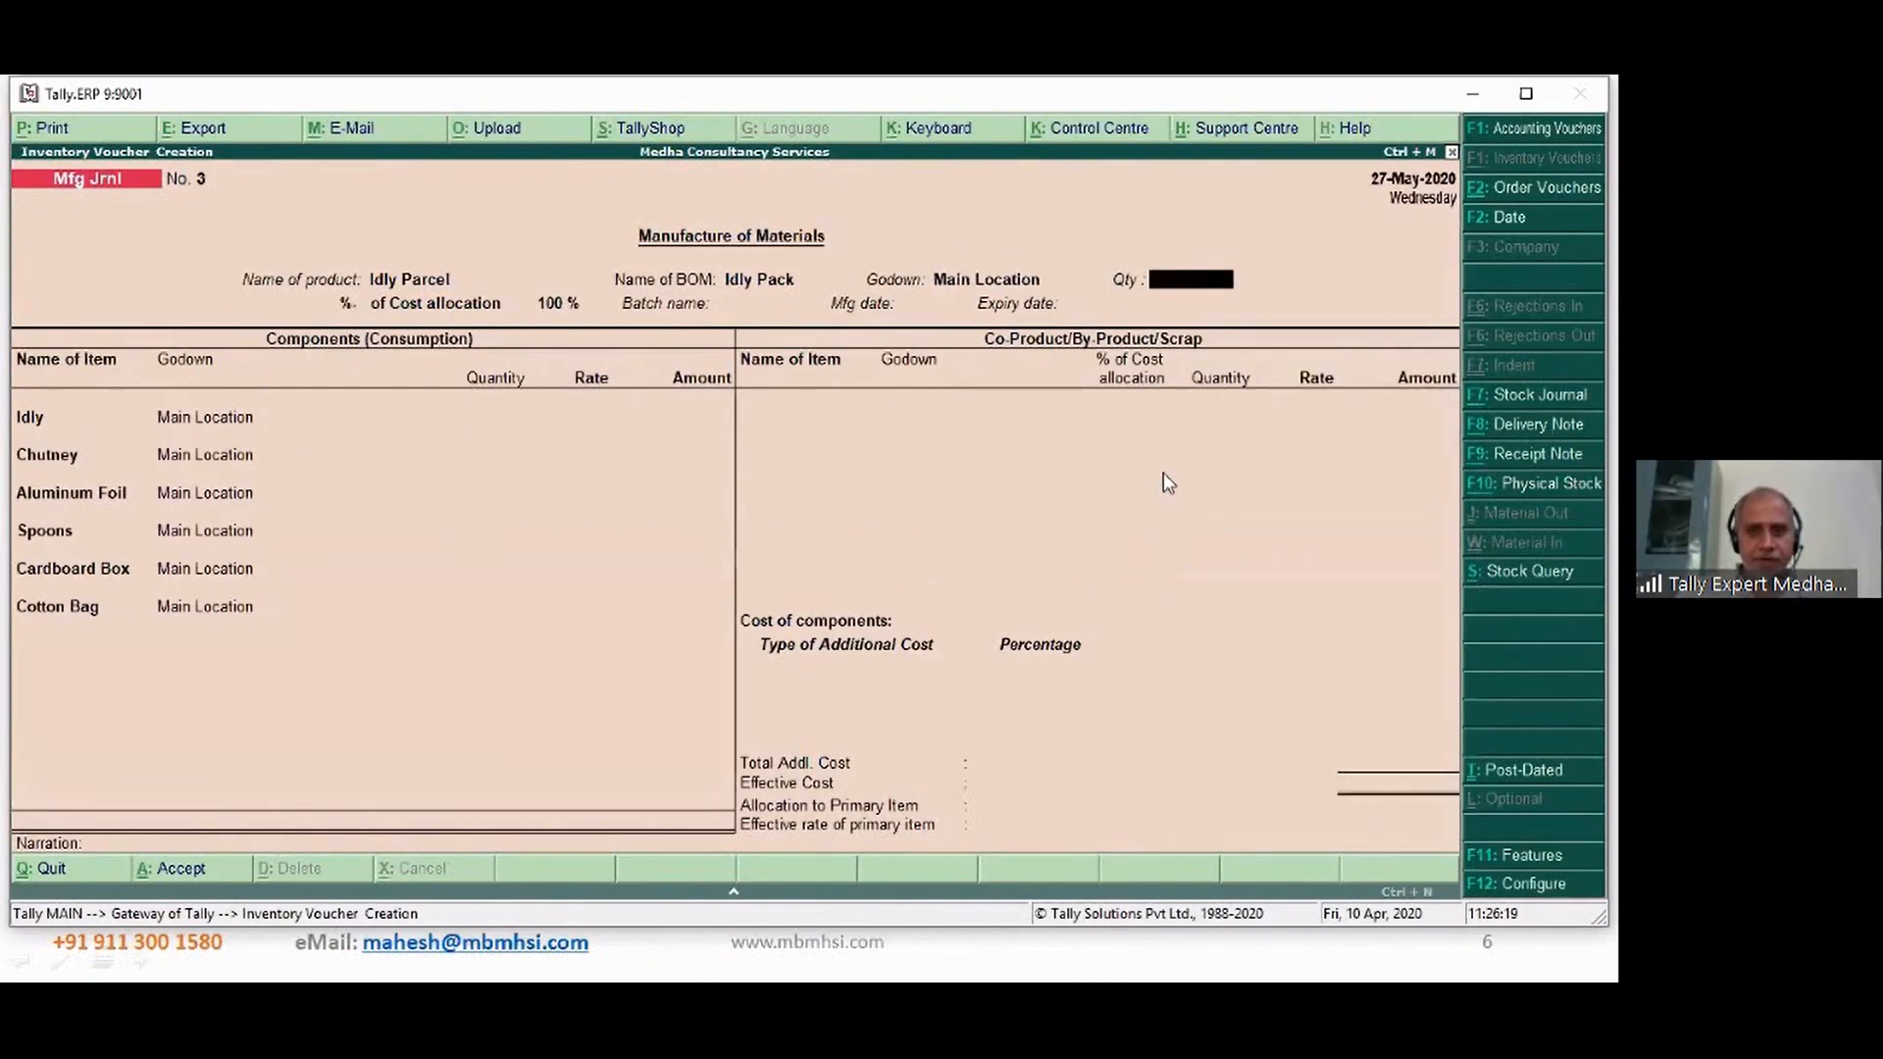
{"action": "type", "text": "50"}
{"action": "key", "text": "Return"}
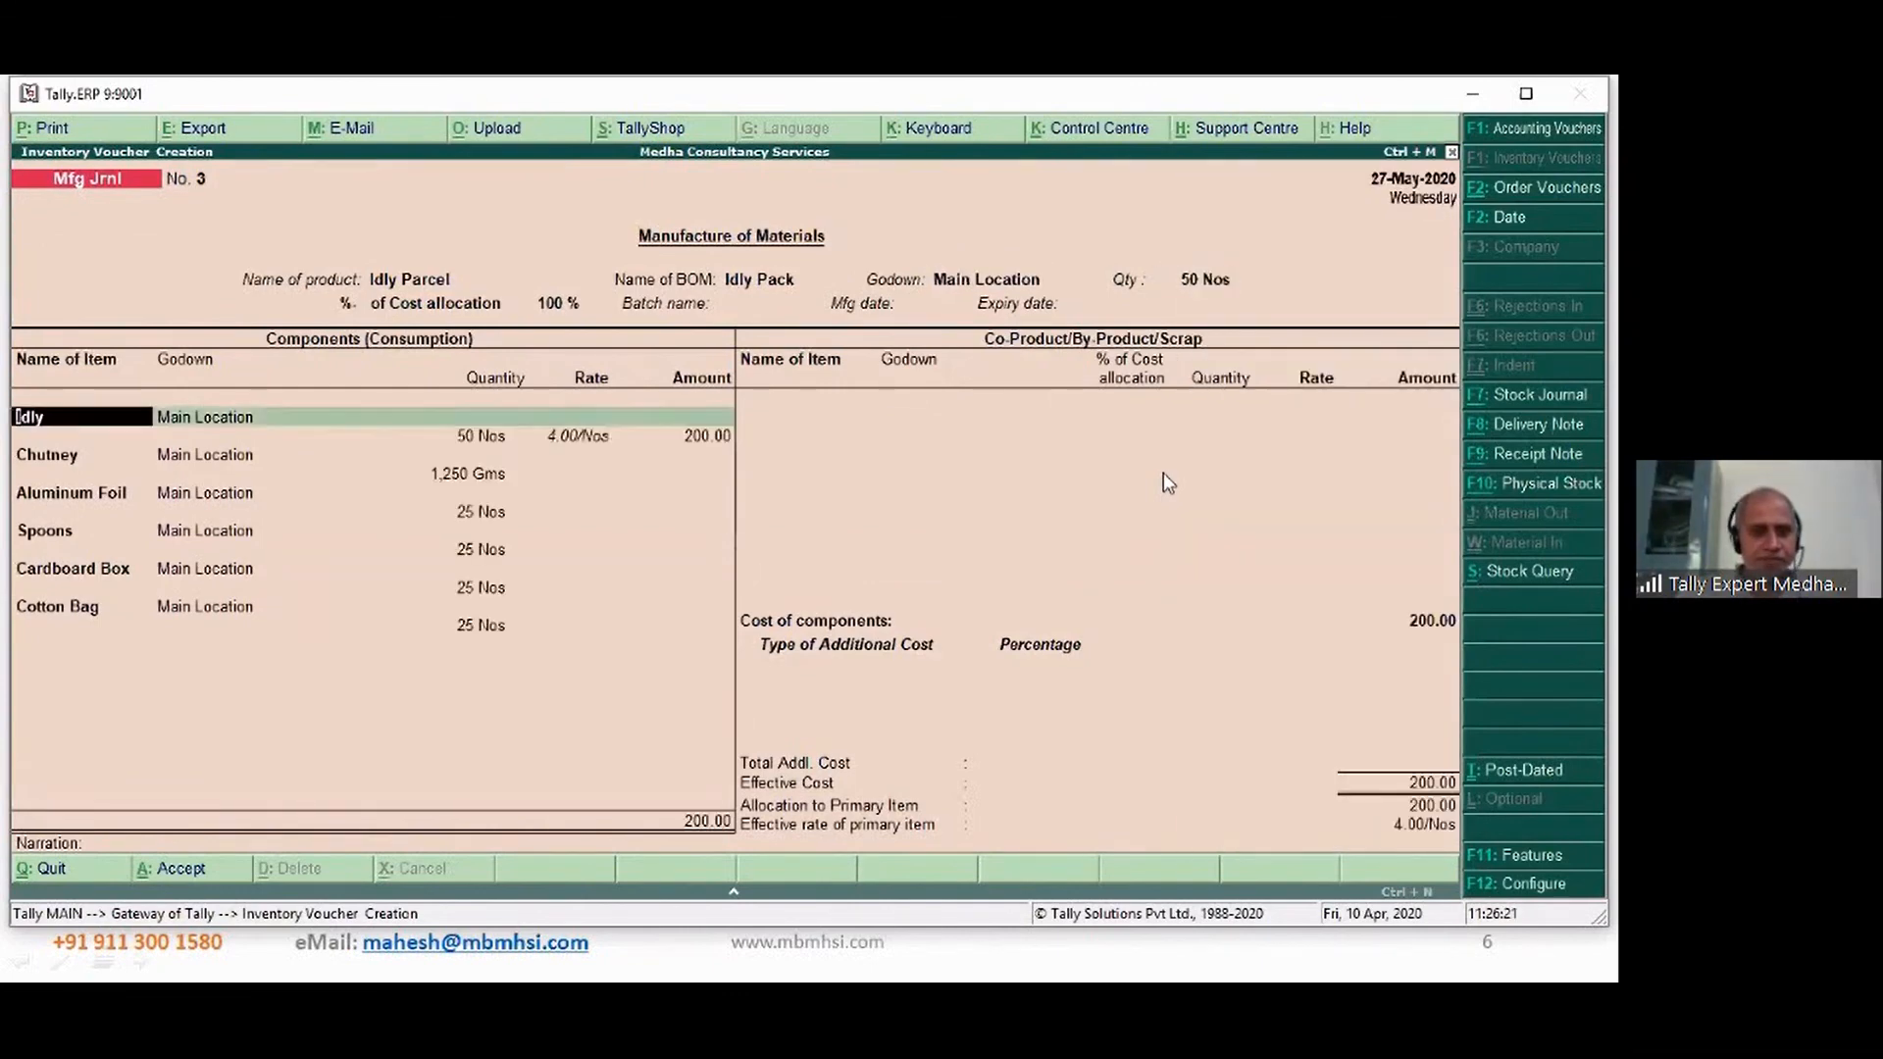
{"action": "key", "text": "Return"}
{"action": "key", "text": "Return"}
{"action": "key", "text": "Return"}
{"action": "key", "text": "Return"}
{"action": "key", "text": "Return"}
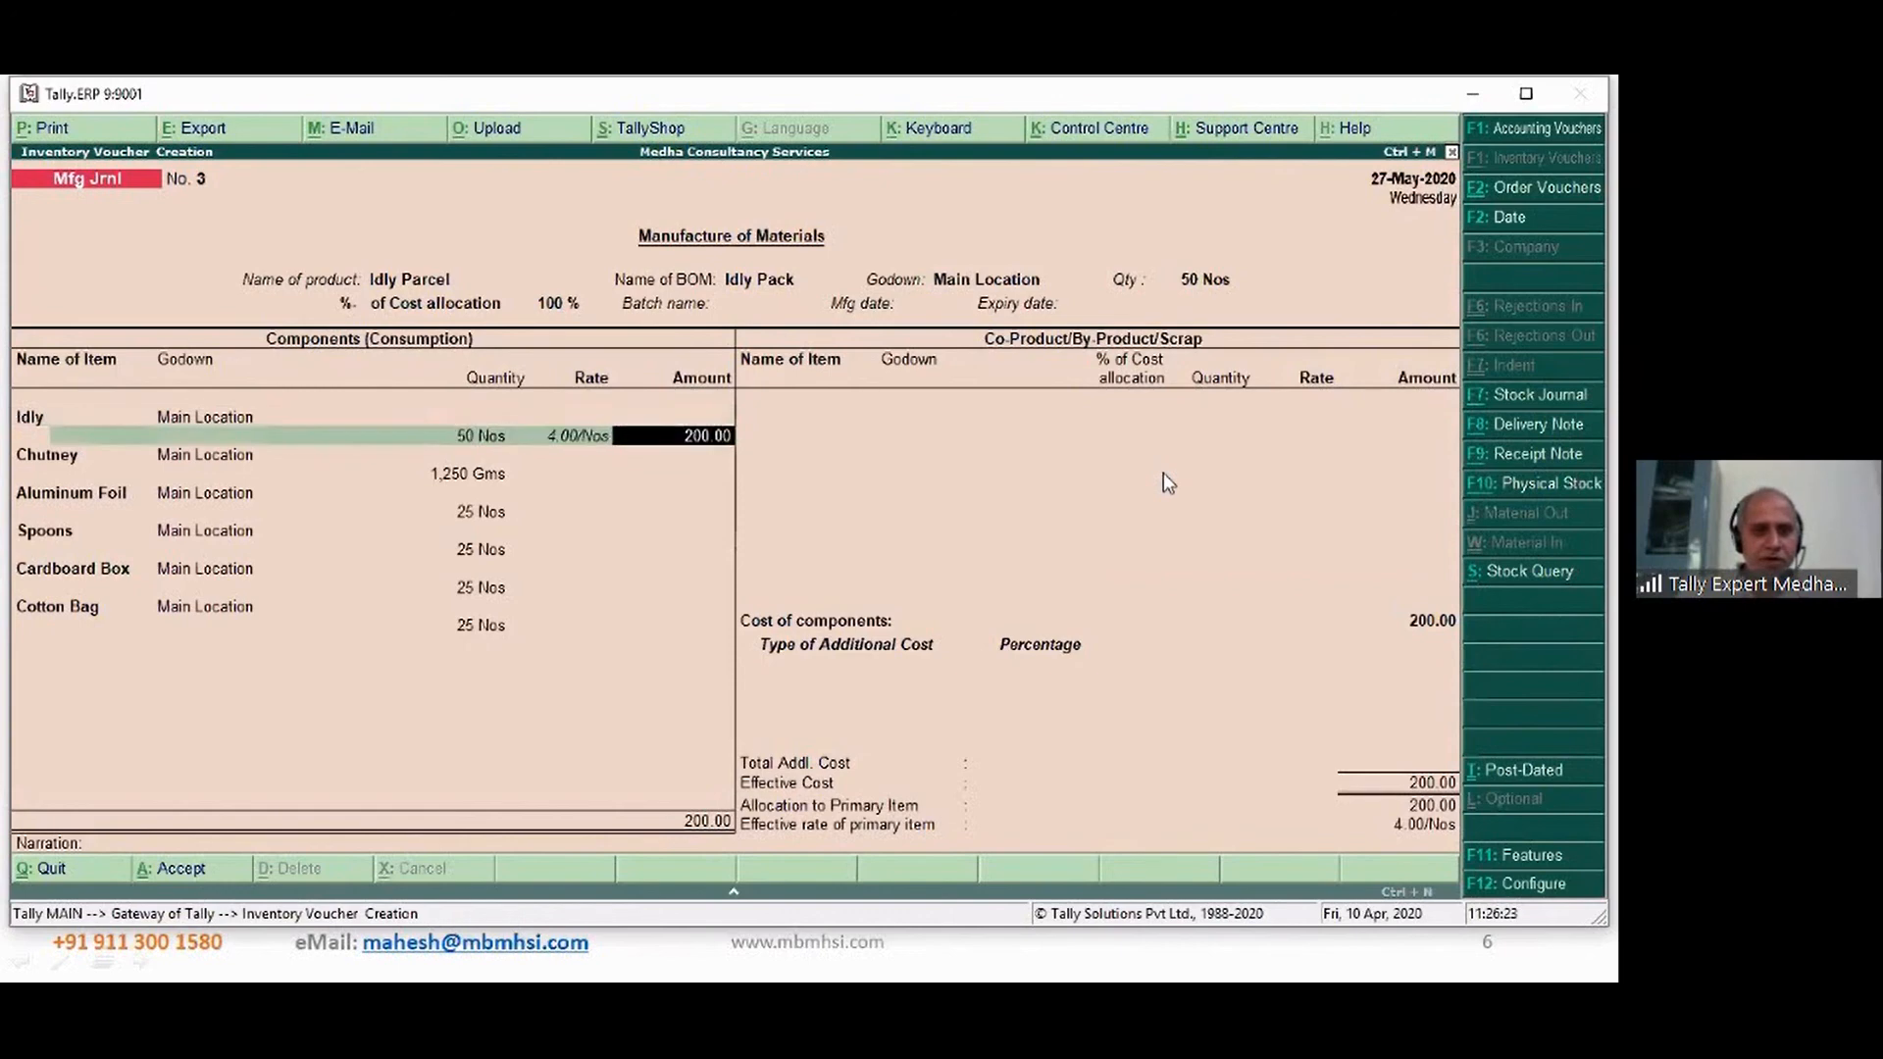
{"action": "key", "text": "Return"}
{"action": "key", "text": "Return"}
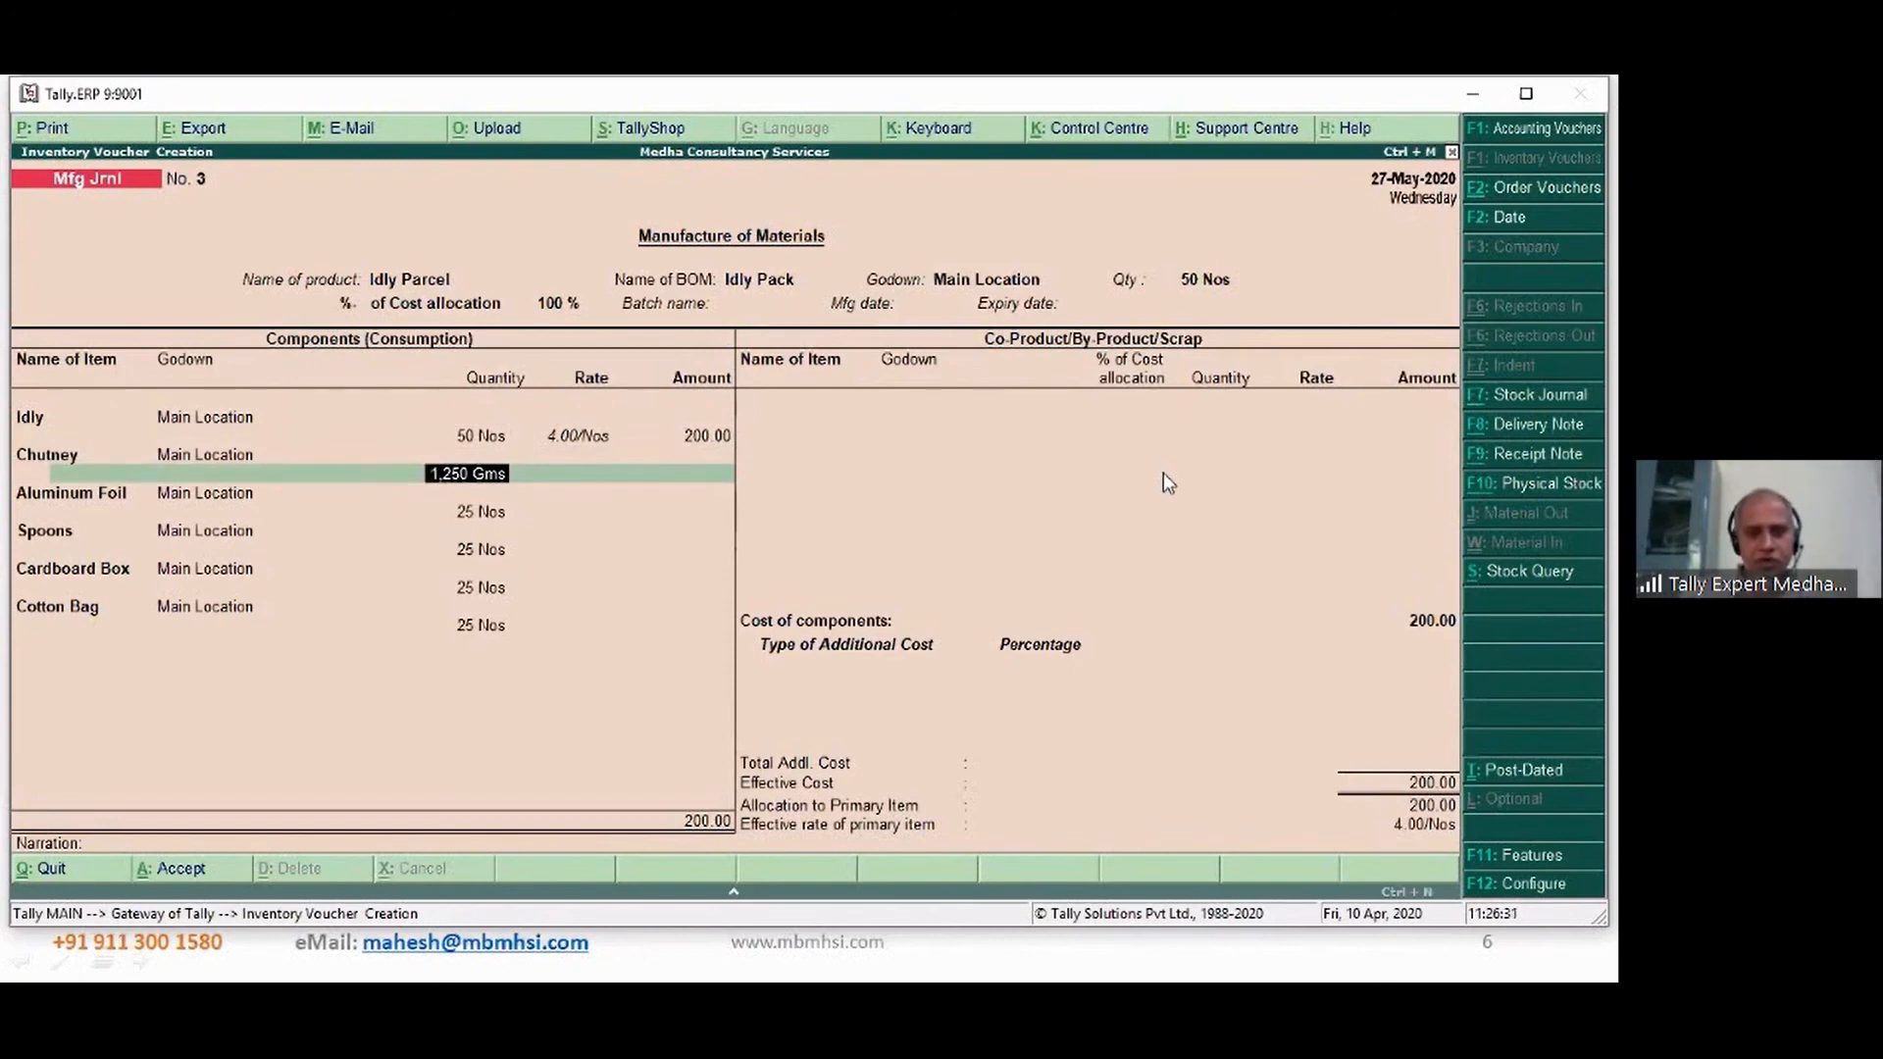
{"action": "key", "text": "alt+v"}
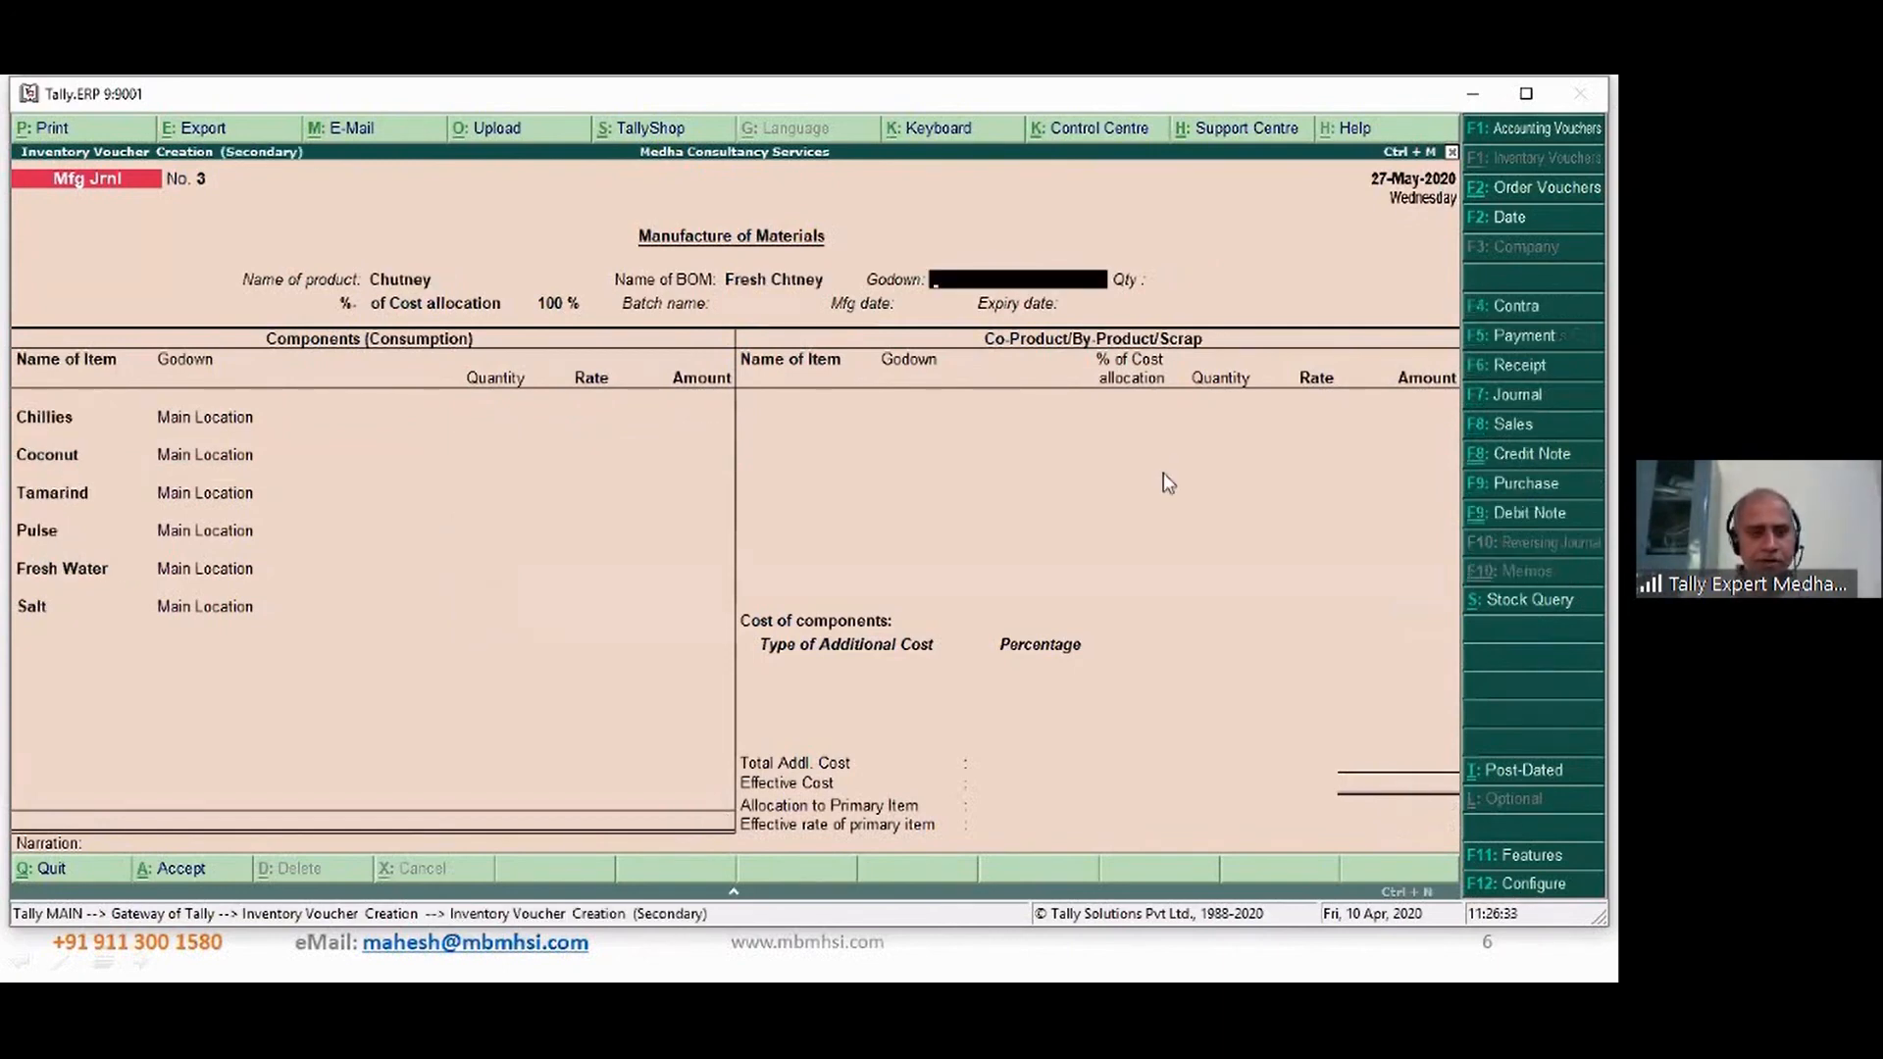
{"action": "key", "text": "Escape"}
{"action": "key", "text": "y"}
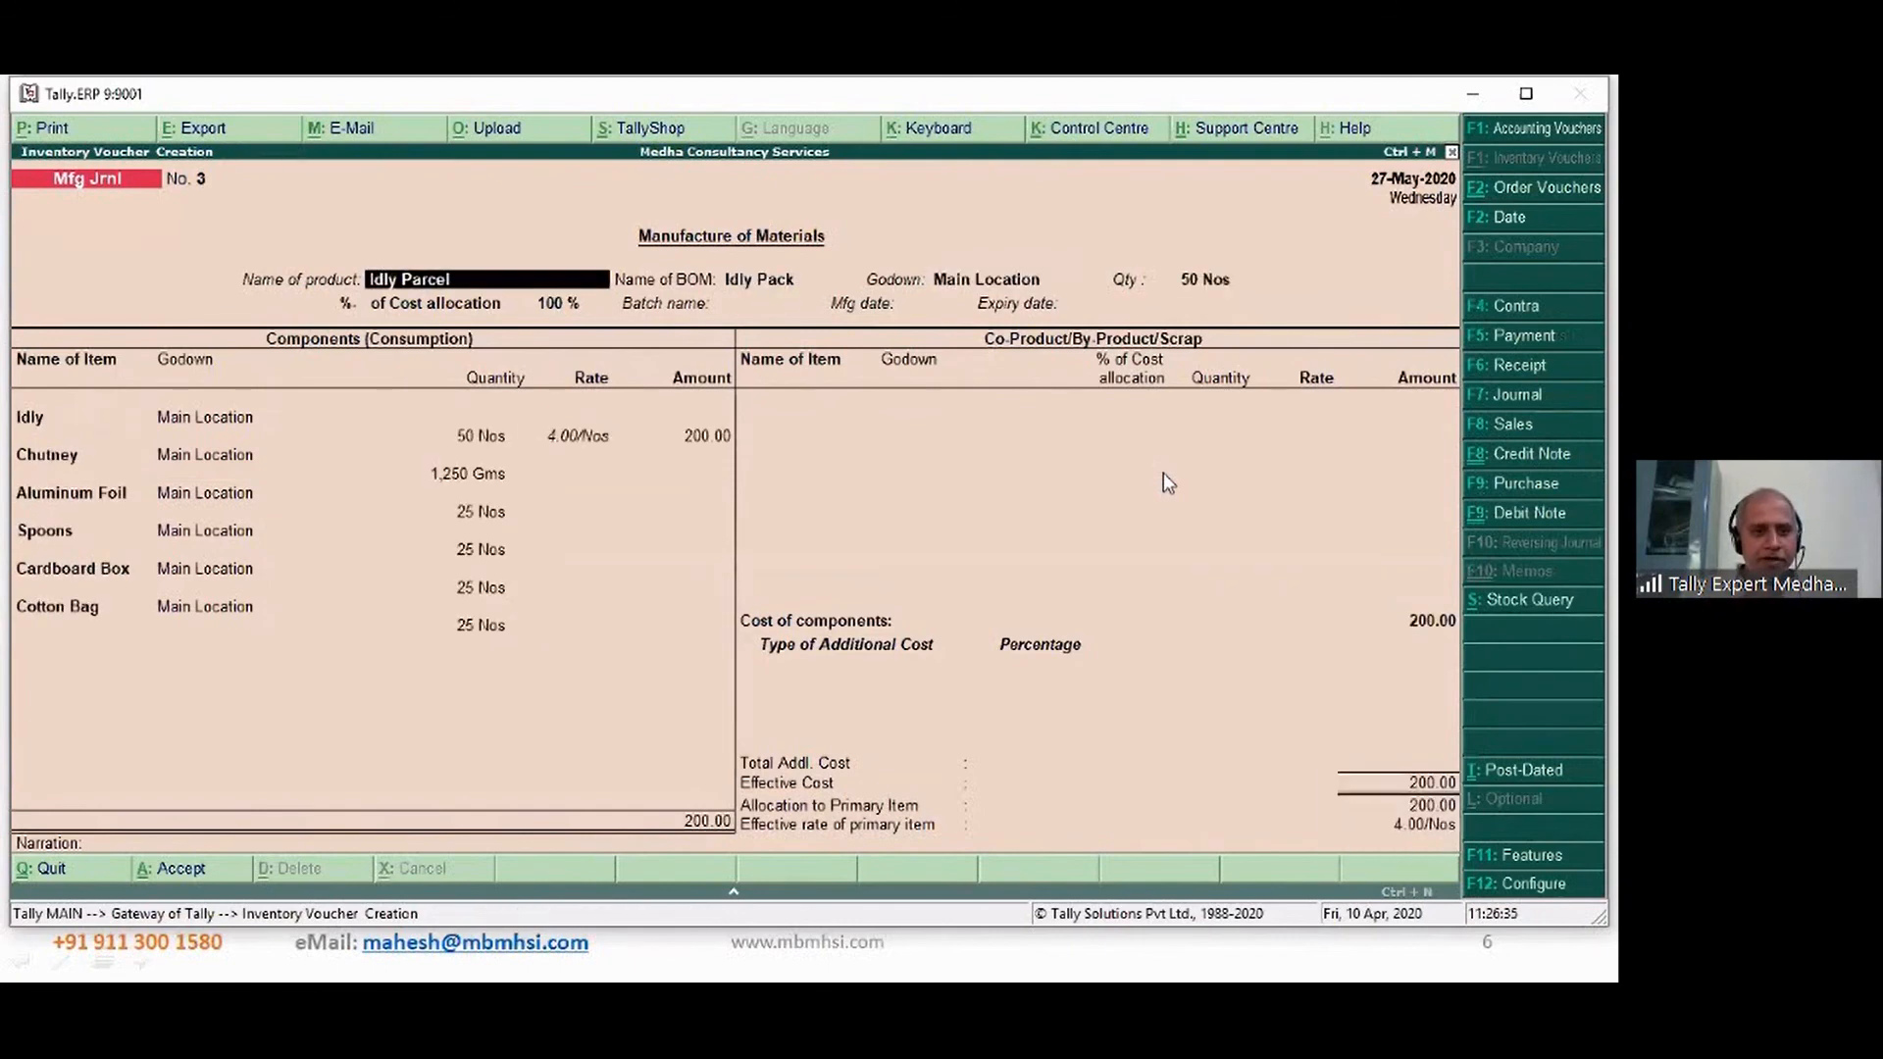
{"action": "key", "text": "Escape"}
{"action": "key", "text": "y"}
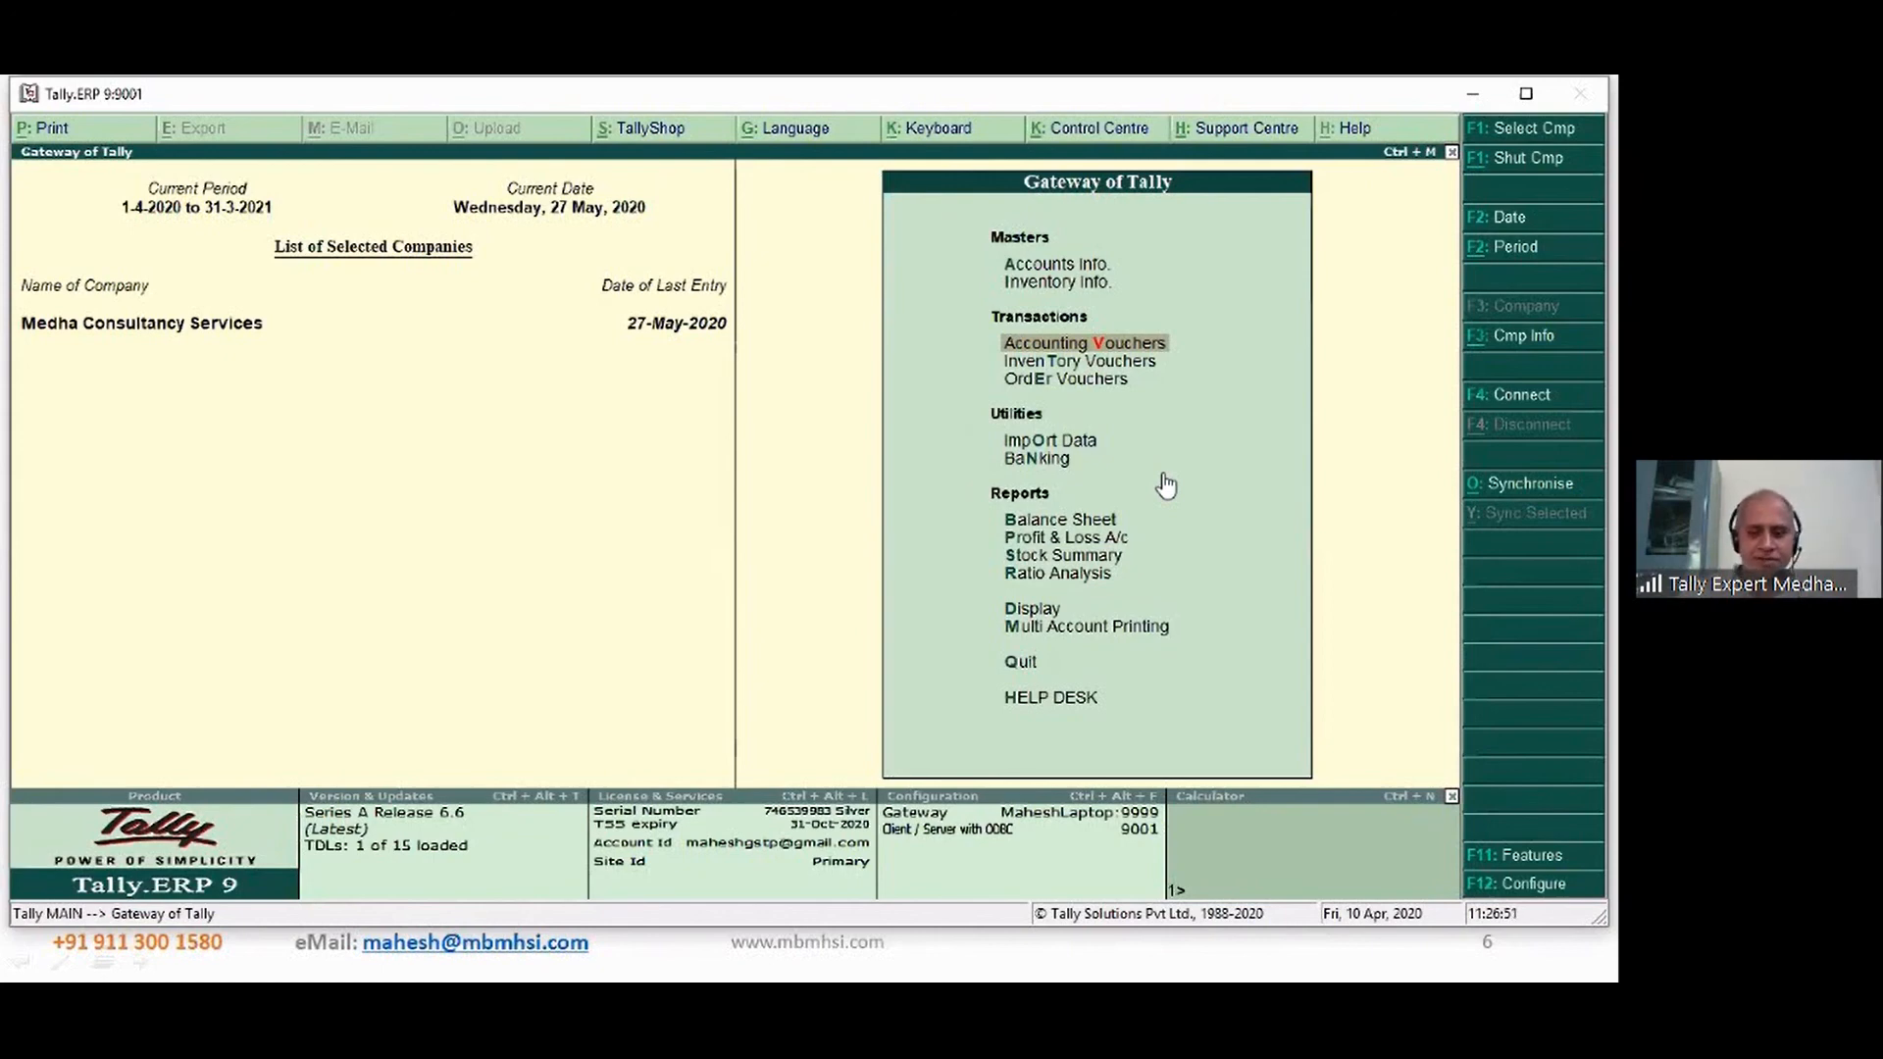
- Start a new inventory voucher of the Mfg Jrnl type from the Gateway of Tally
{"action": "key", "text": "Return"}
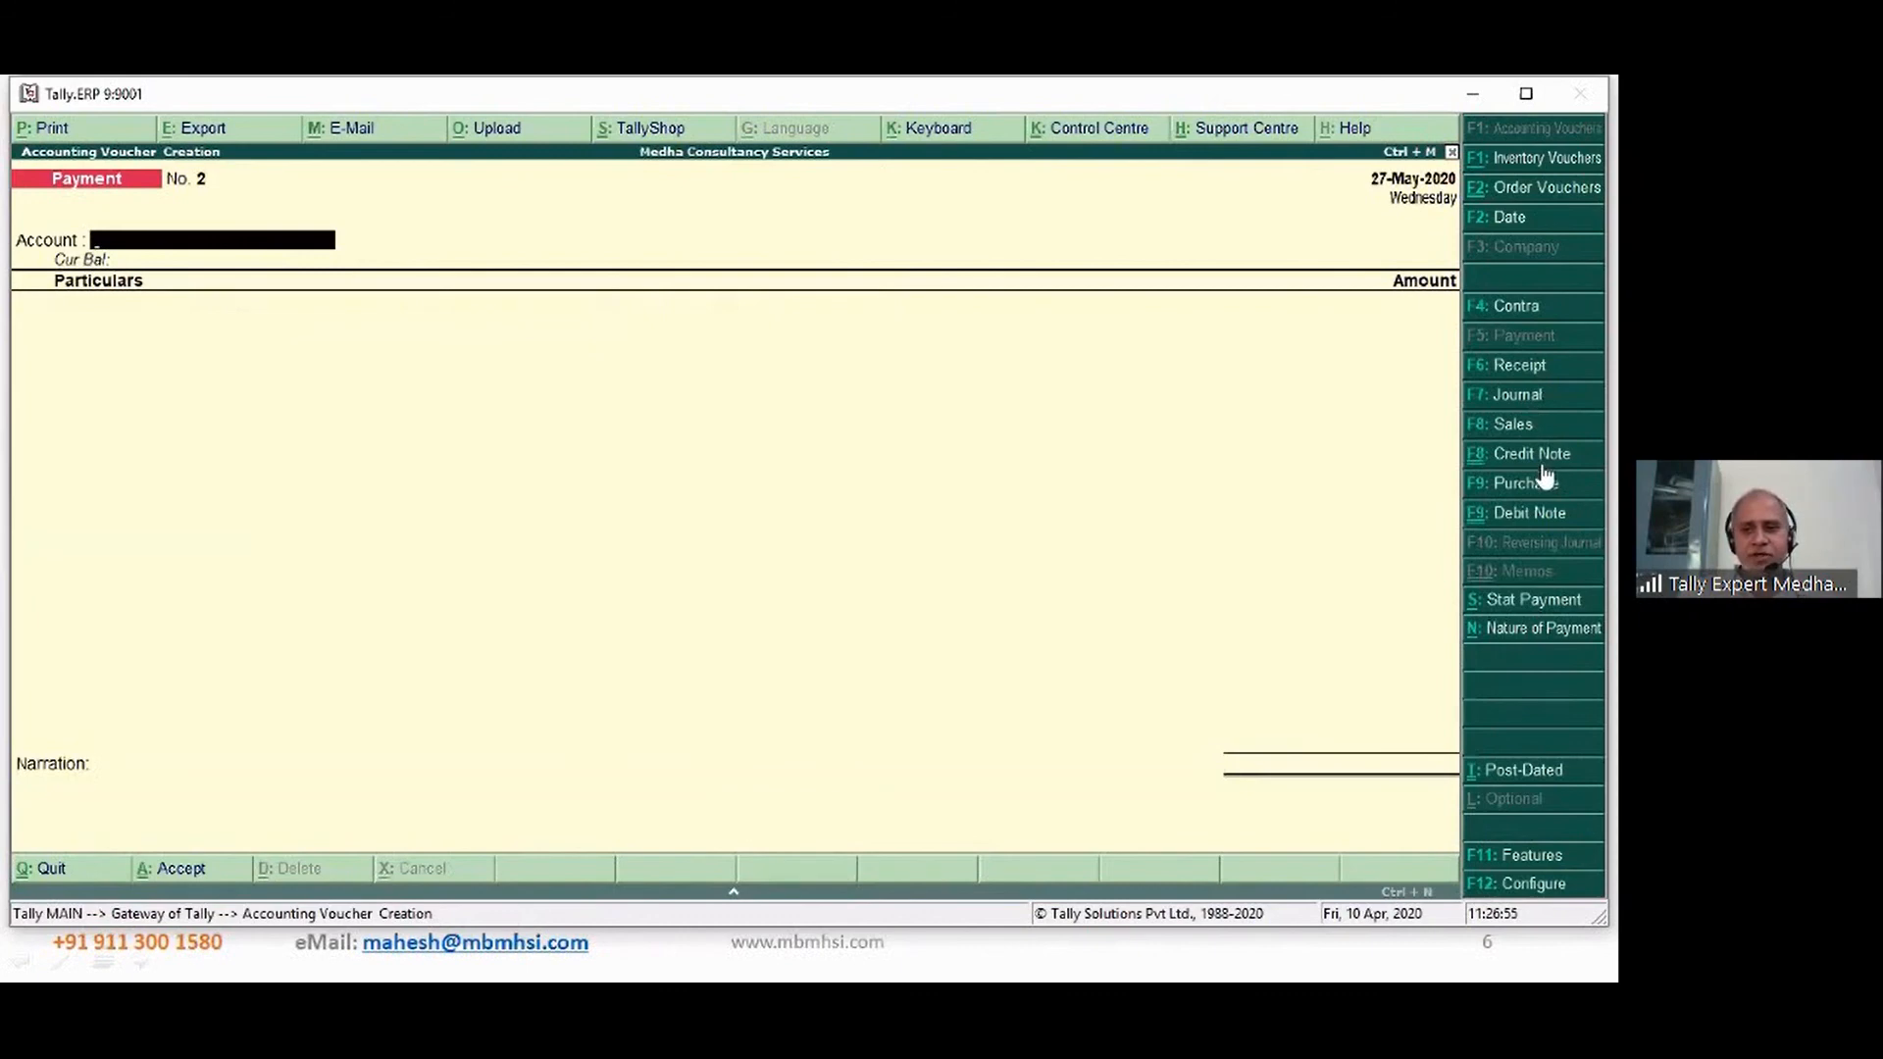
{"action": "left_click", "coordinate": [1548, 161]}
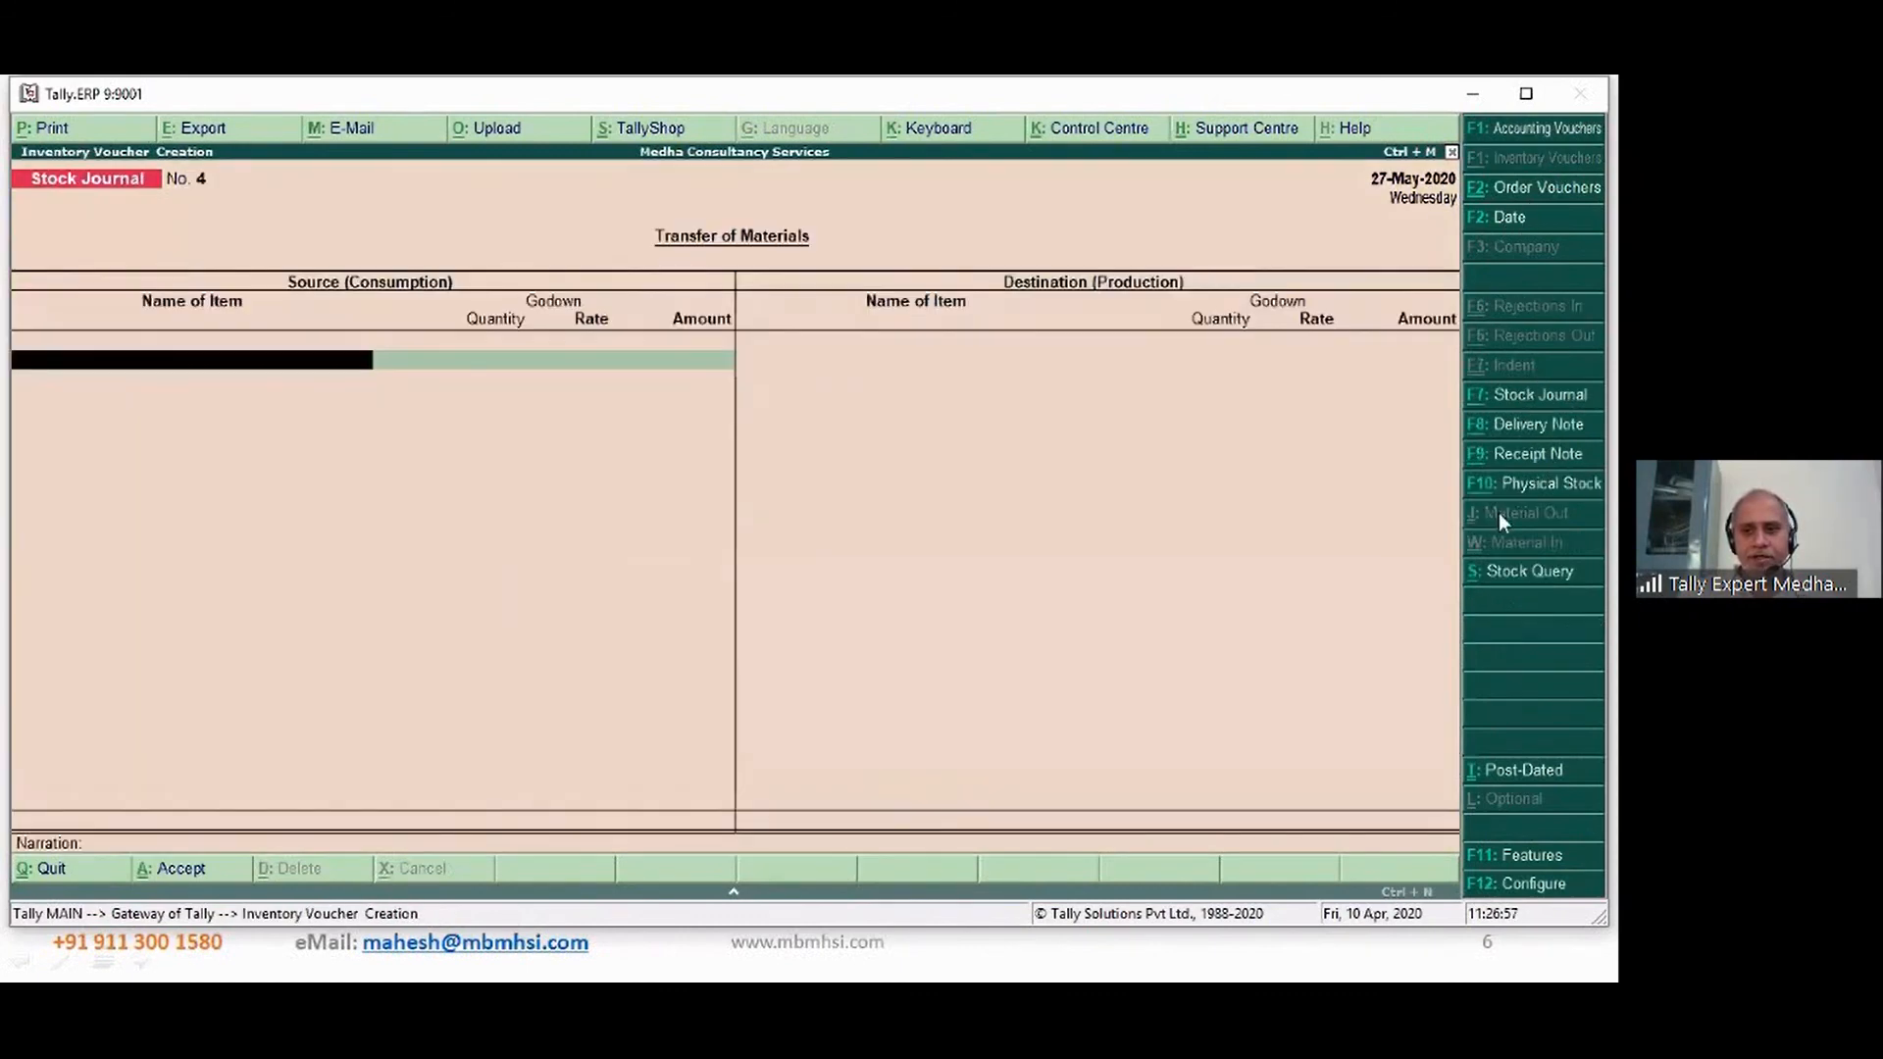
{"action": "left_click", "coordinate": [1540, 397]}
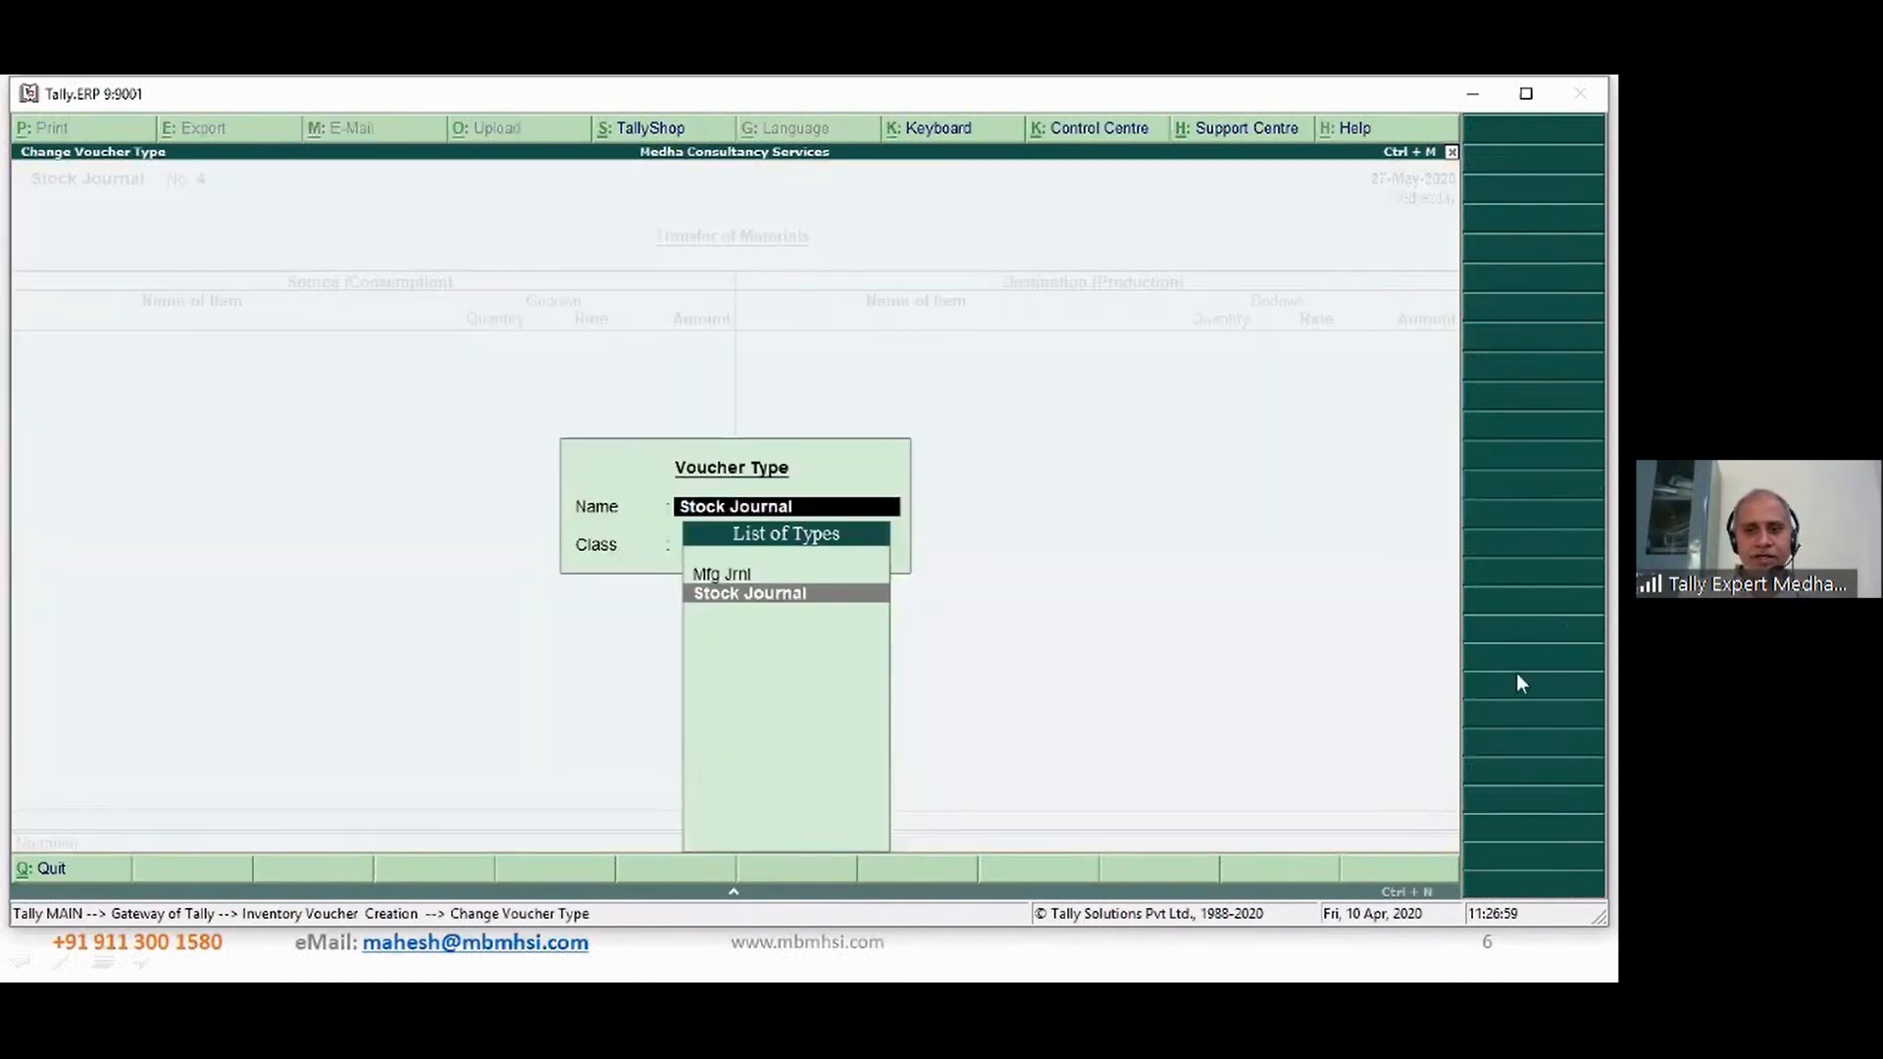
{"action": "key", "text": "Up"}
{"action": "key", "text": "Return"}
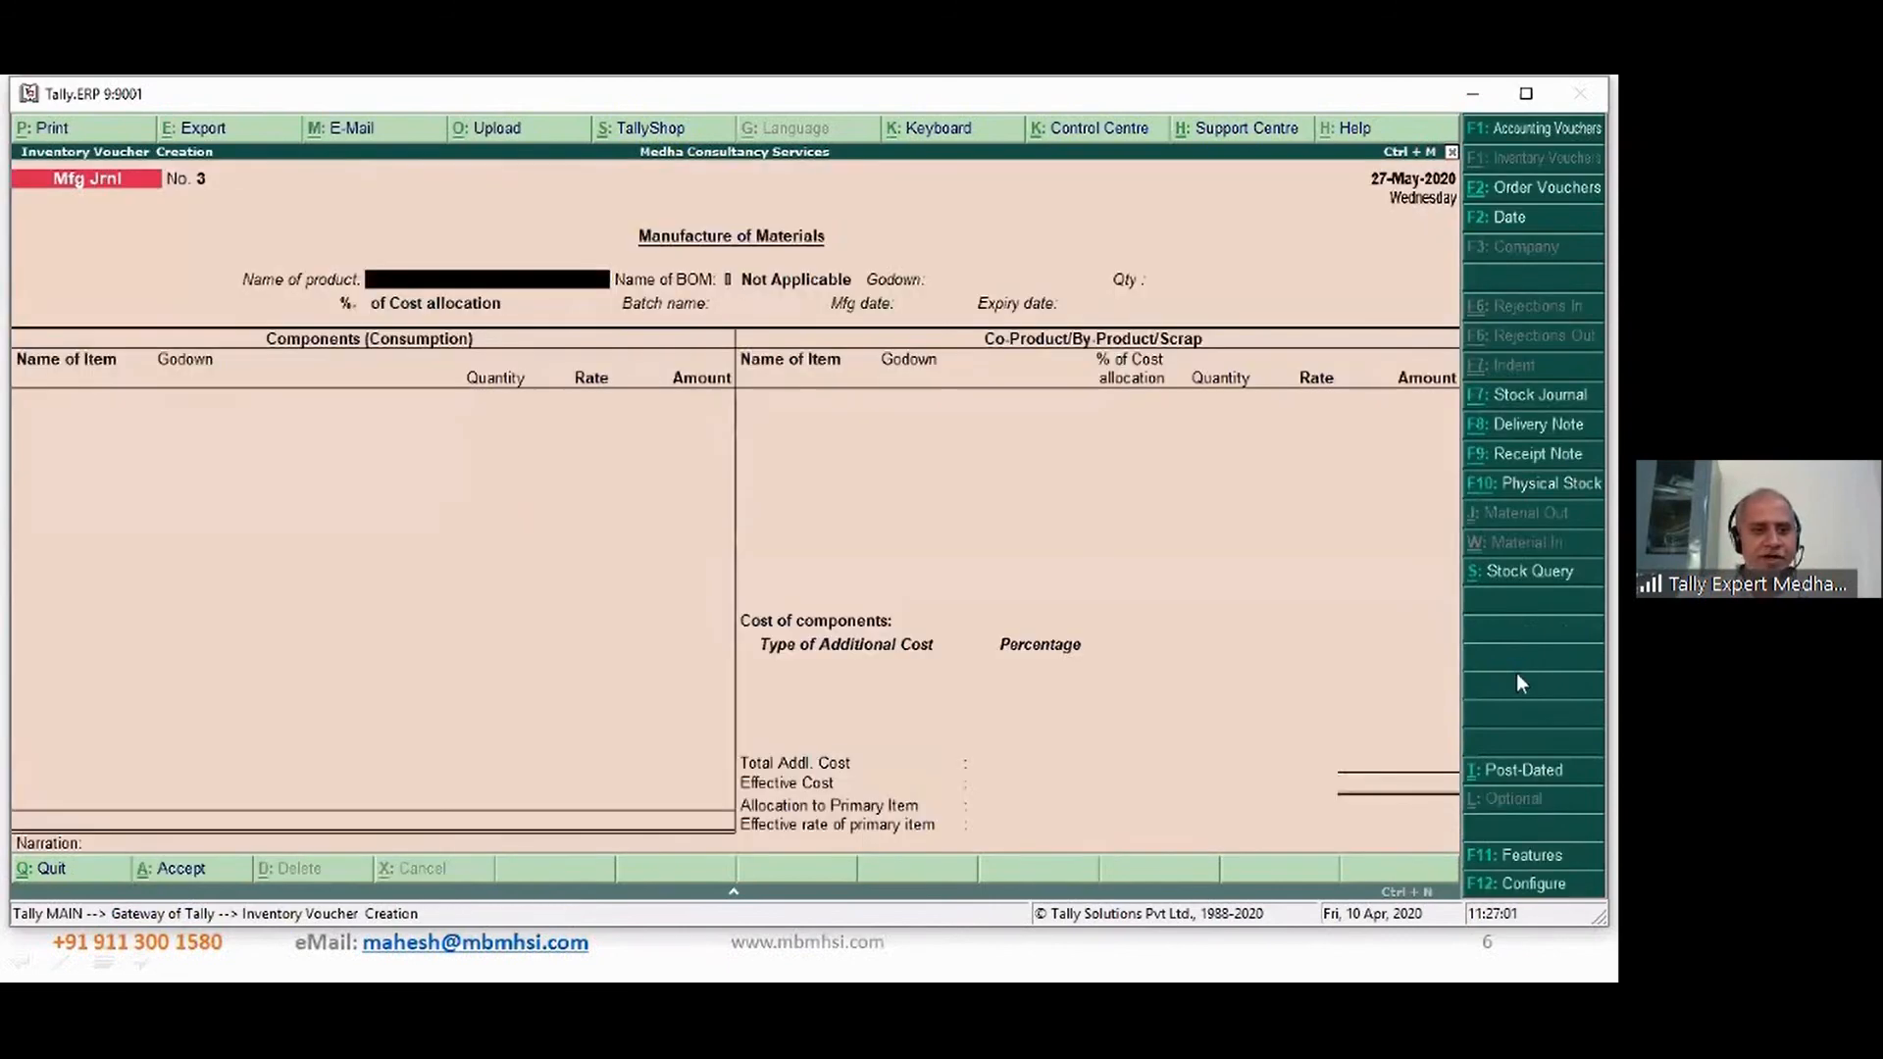
- Set the product to Idly Parcel with the Idly Pack BOM, godown Main Location and quantity 50 Nos
{"action": "type", "text": "Id"}
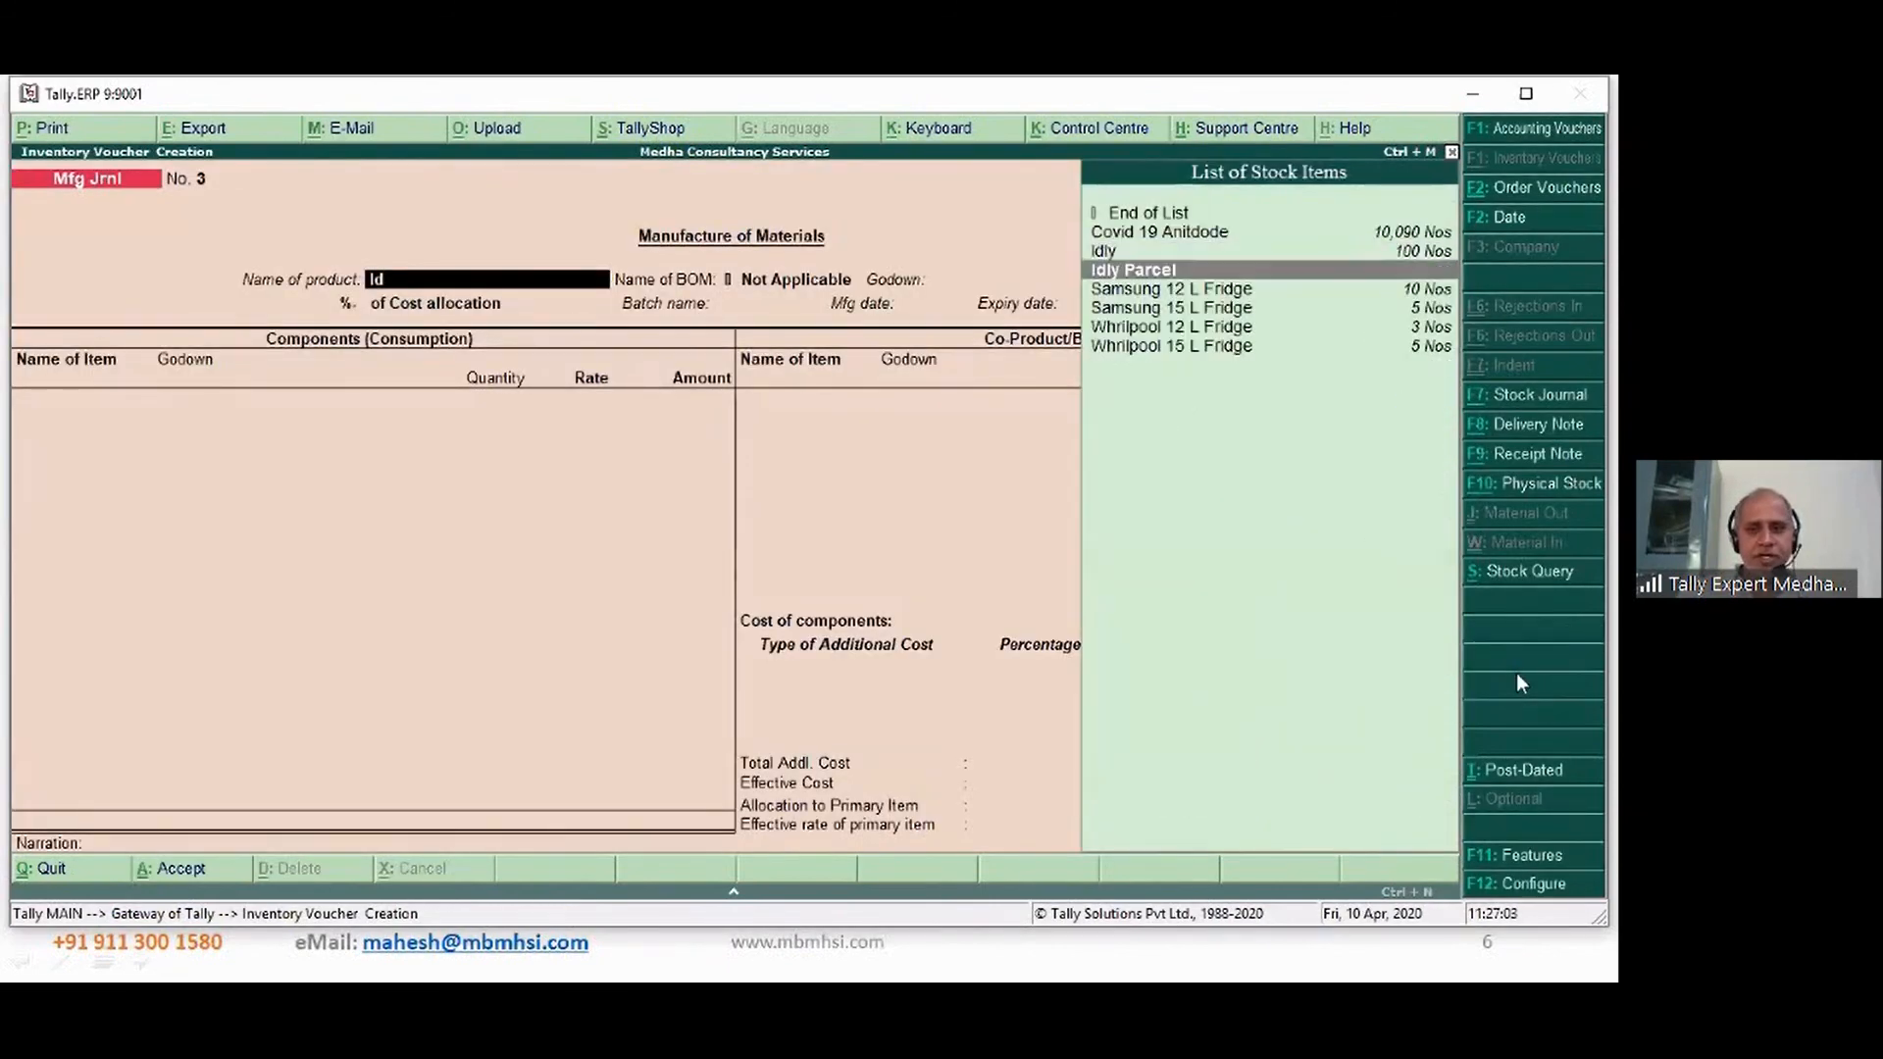
{"action": "key", "text": "Return"}
{"action": "key", "text": "Return"}
{"action": "type", "text": "Ma"}
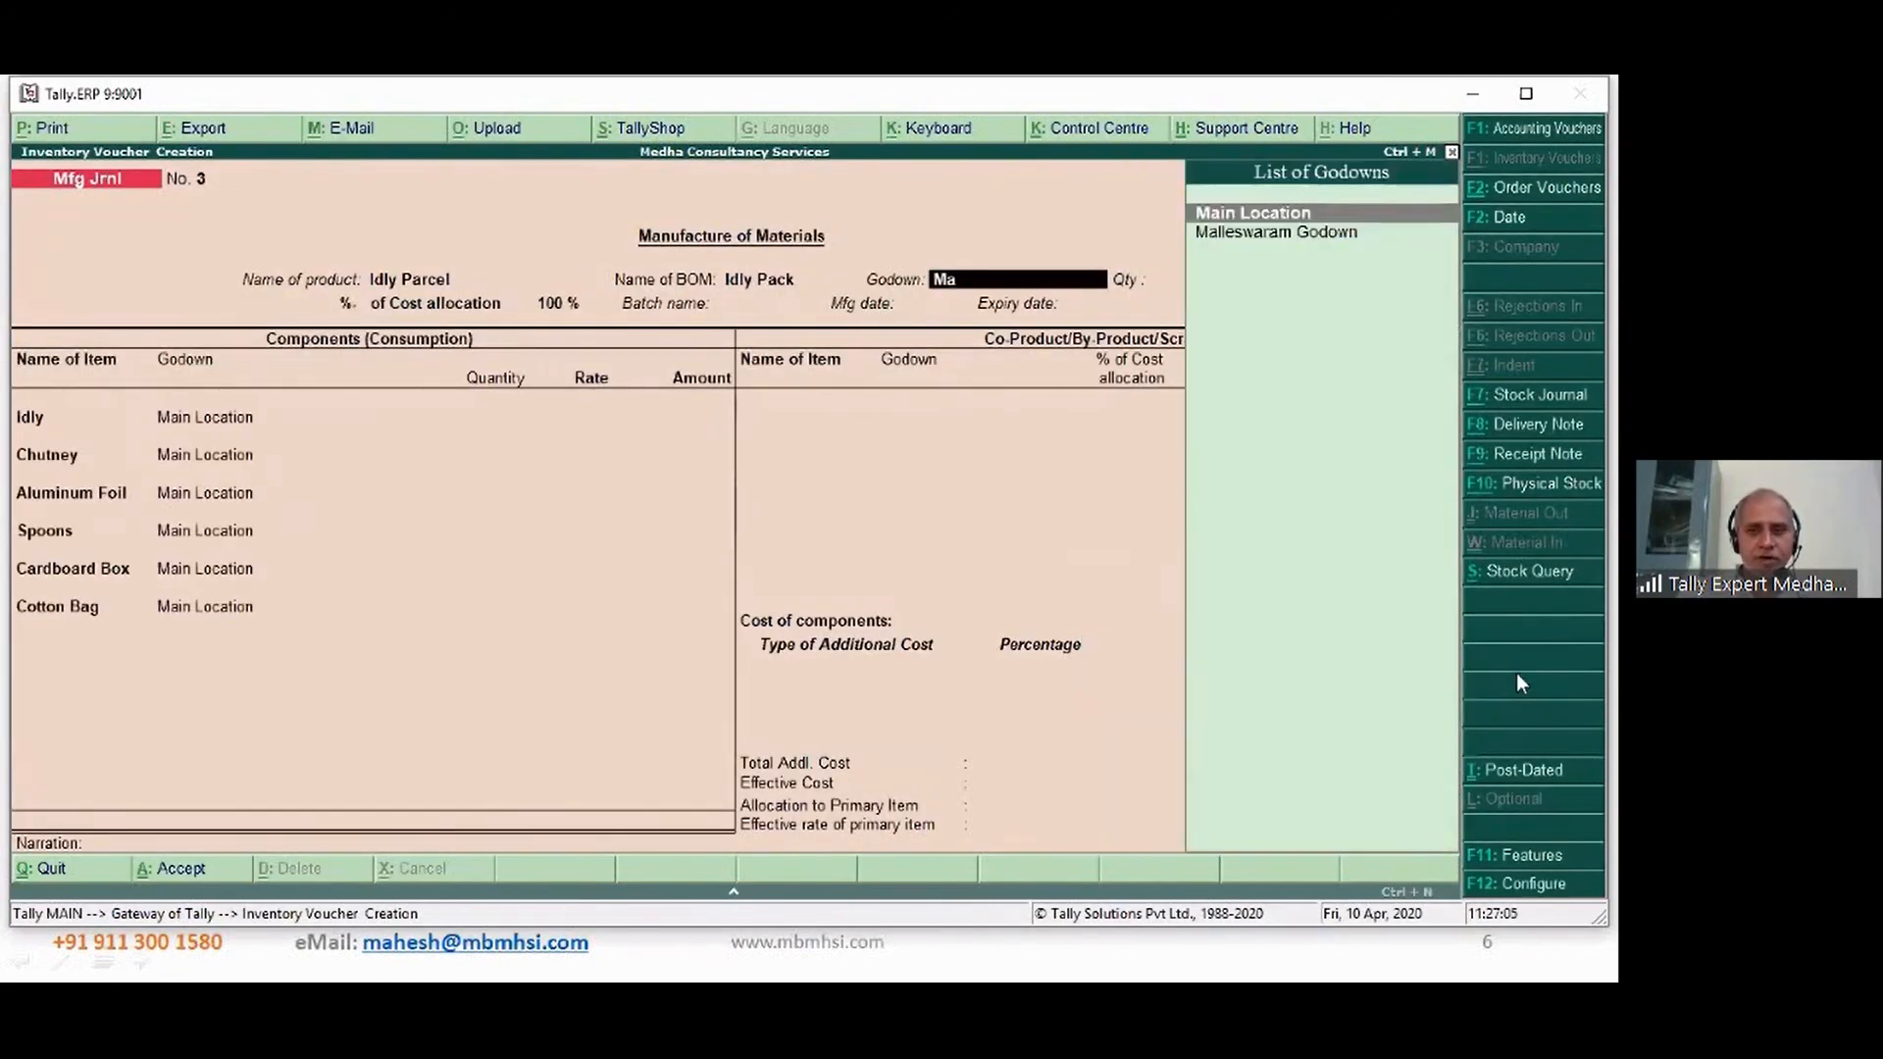
{"action": "key", "text": "Return"}
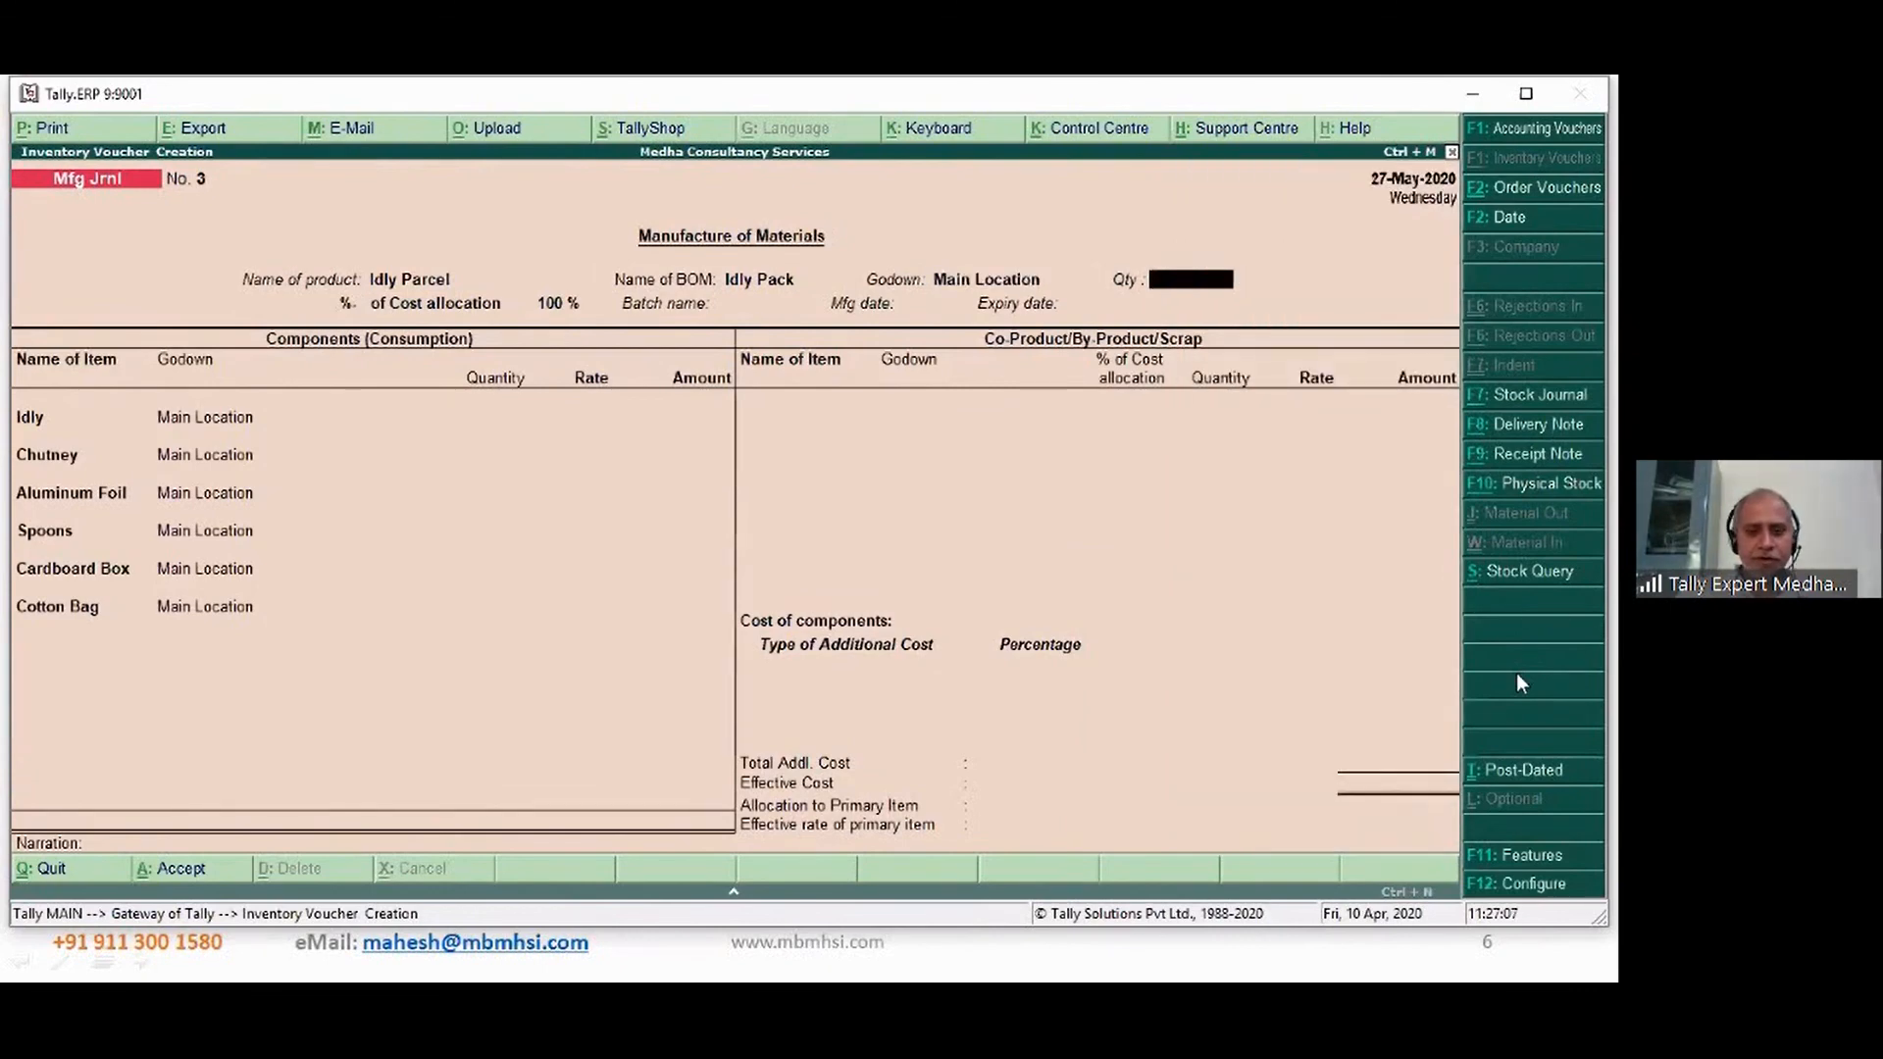
{"action": "type", "text": "50"}
{"action": "key", "text": "Return"}
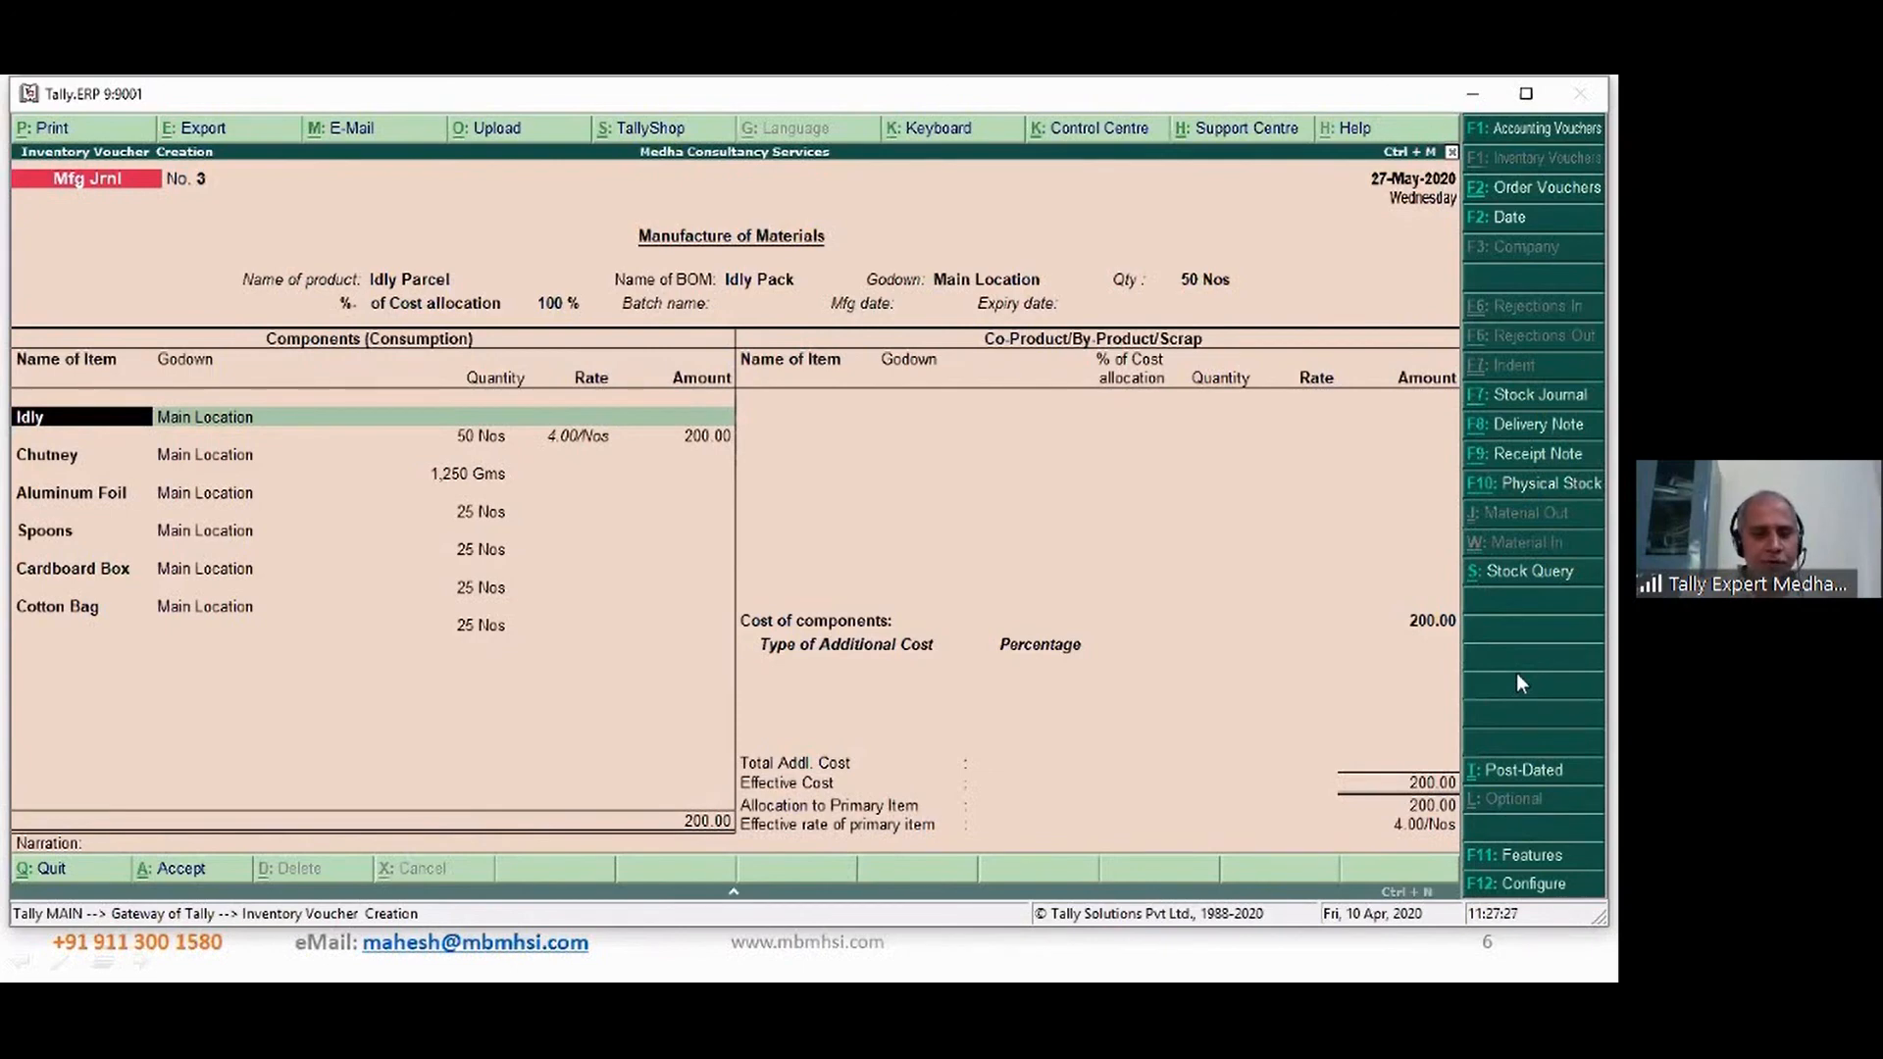
- Accept the Idly component line and open a secondary manufacturing journal for Chutney from its quantity field
{"action": "key", "text": "Return"}
{"action": "key", "text": "Return"}
{"action": "key", "text": "Return"}
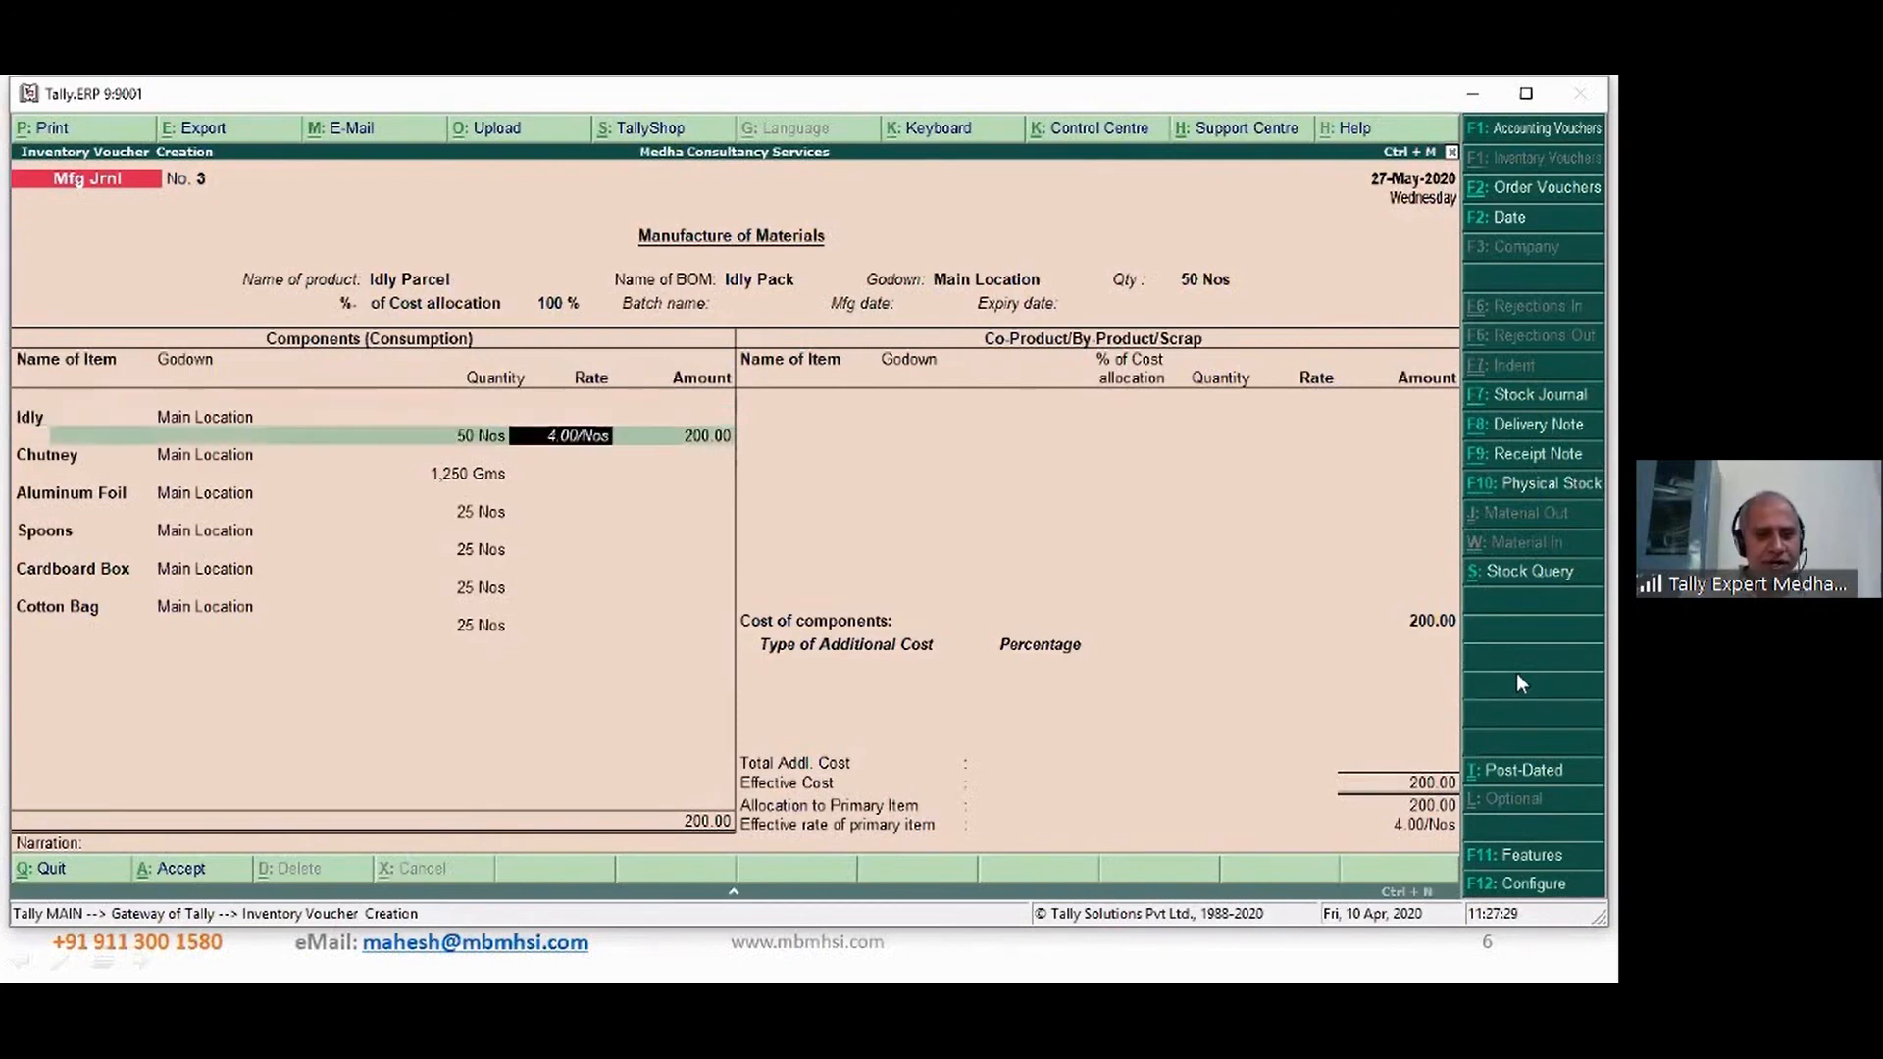
{"action": "key", "text": "Return"}
{"action": "key", "text": "Return"}
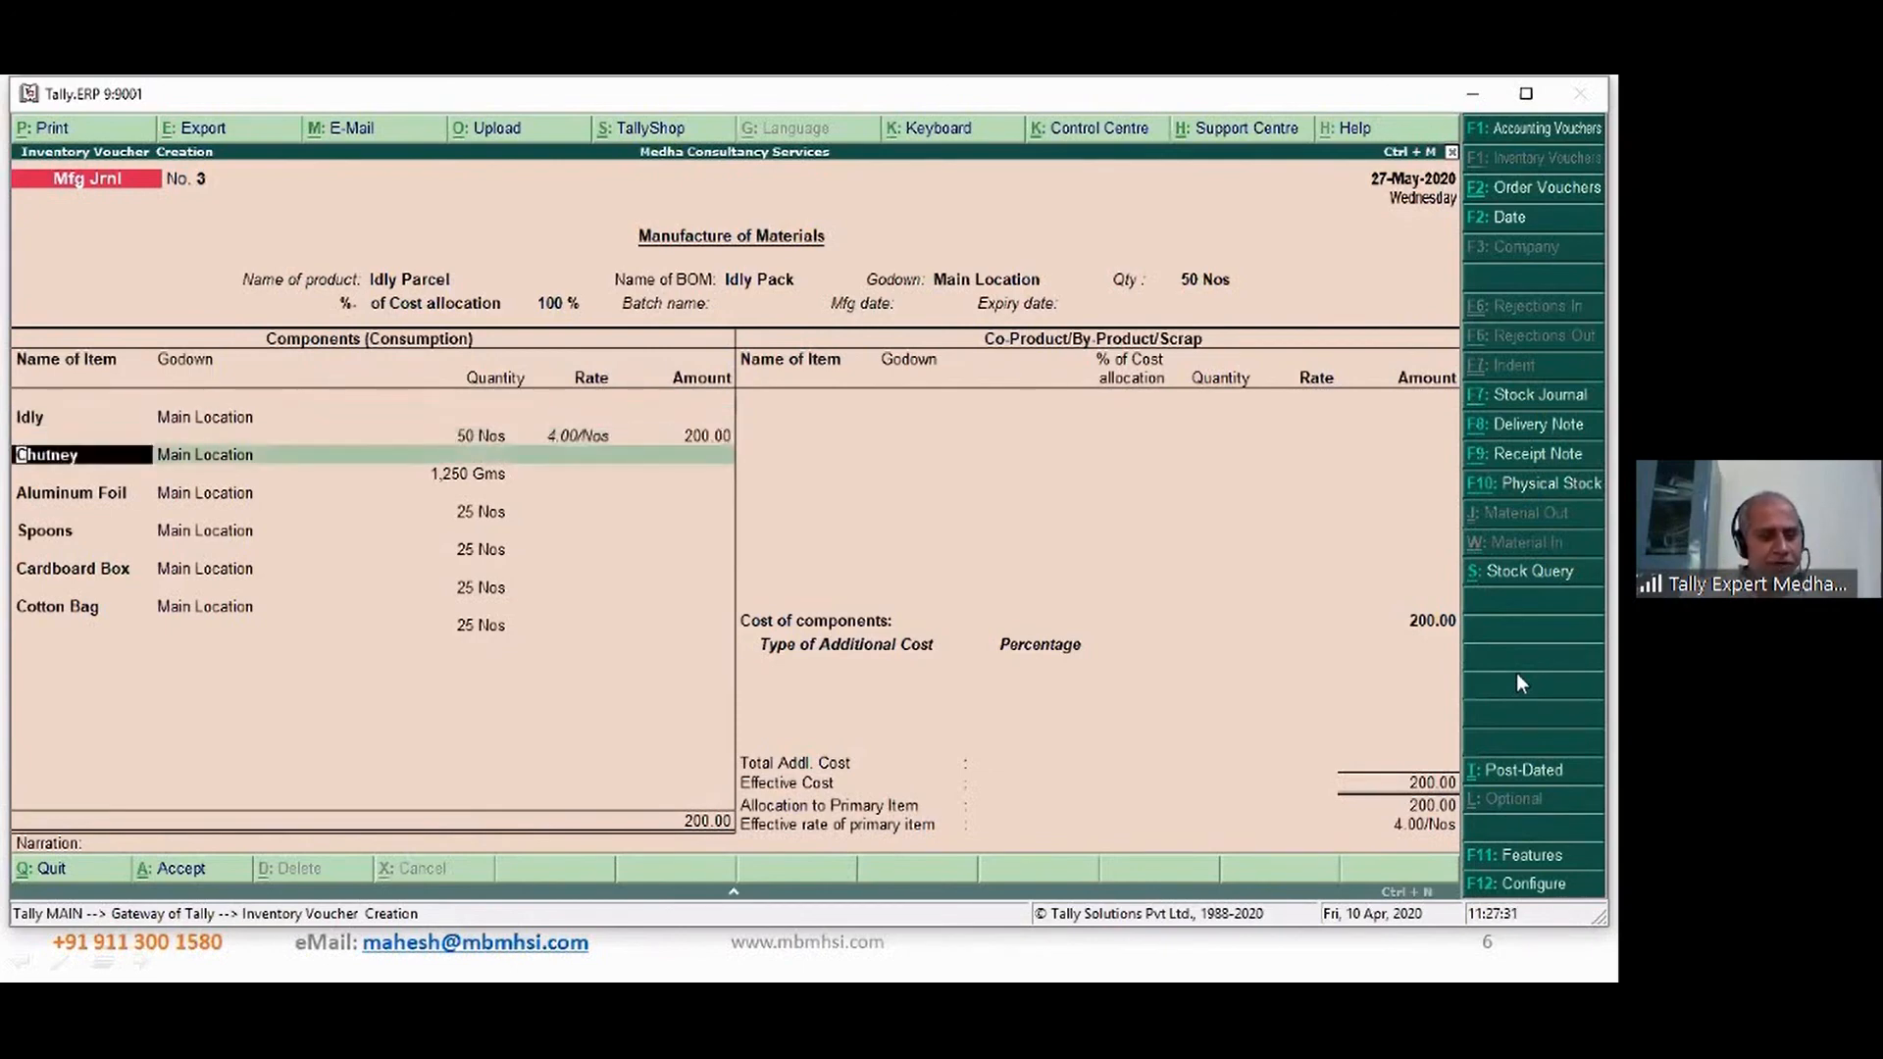
{"action": "key", "text": "Return"}
{"action": "key", "text": "Return"}
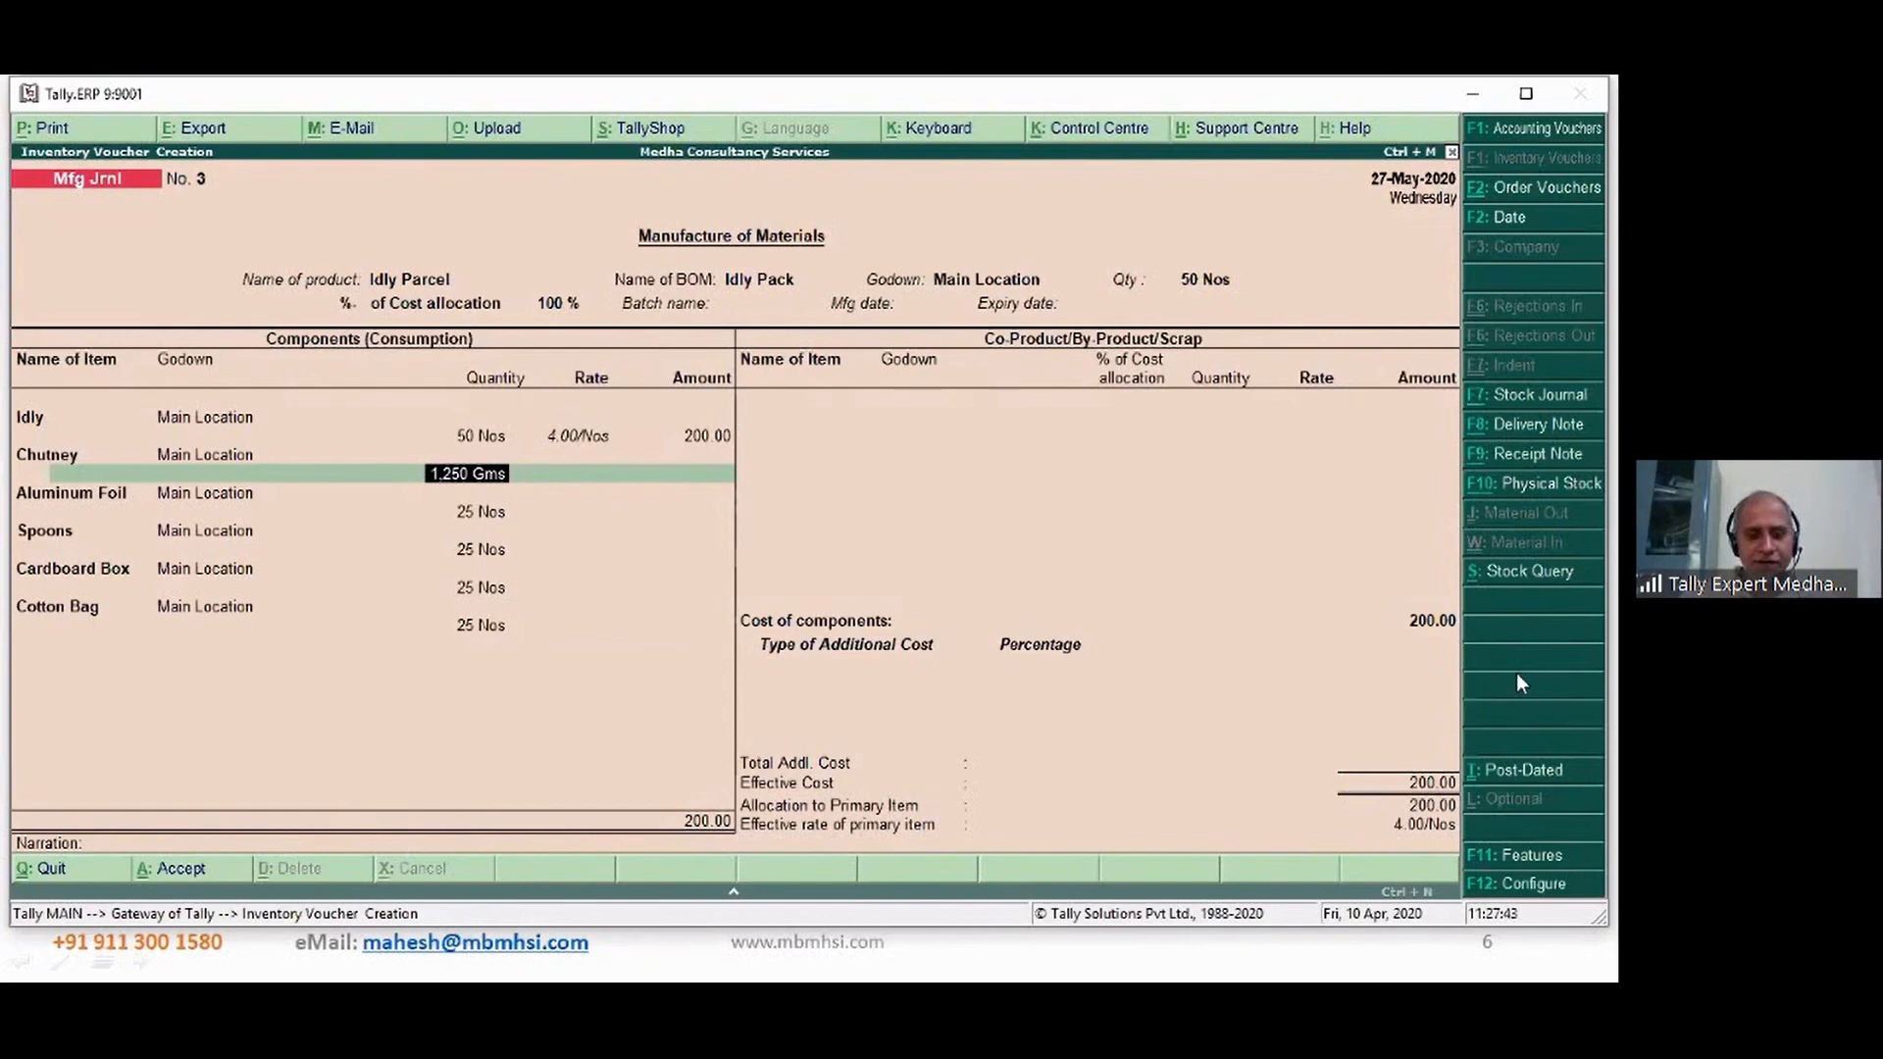
{"action": "key", "text": "alt+v"}
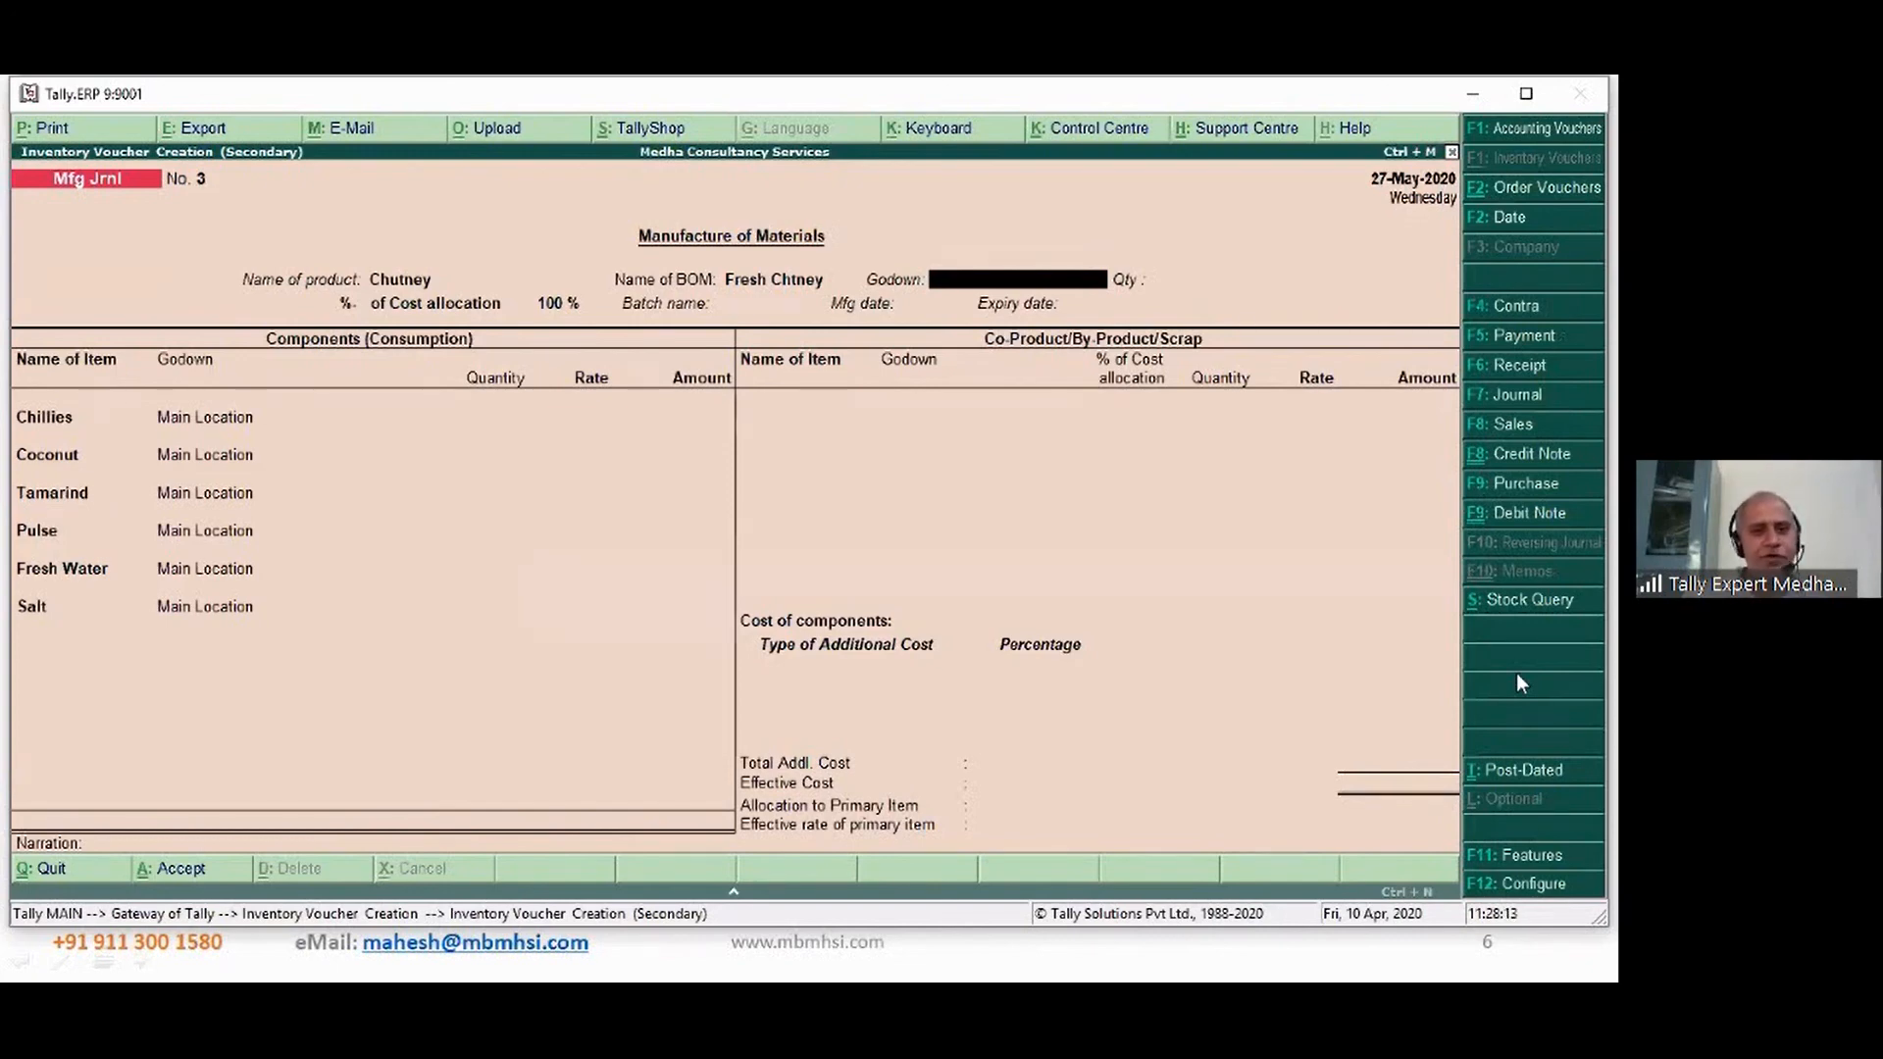
- Set the Chutney journal's godown to Main Location and quantity to 2,000 Gms, and save this secondary voucher
{"action": "type", "text": "Ma"}
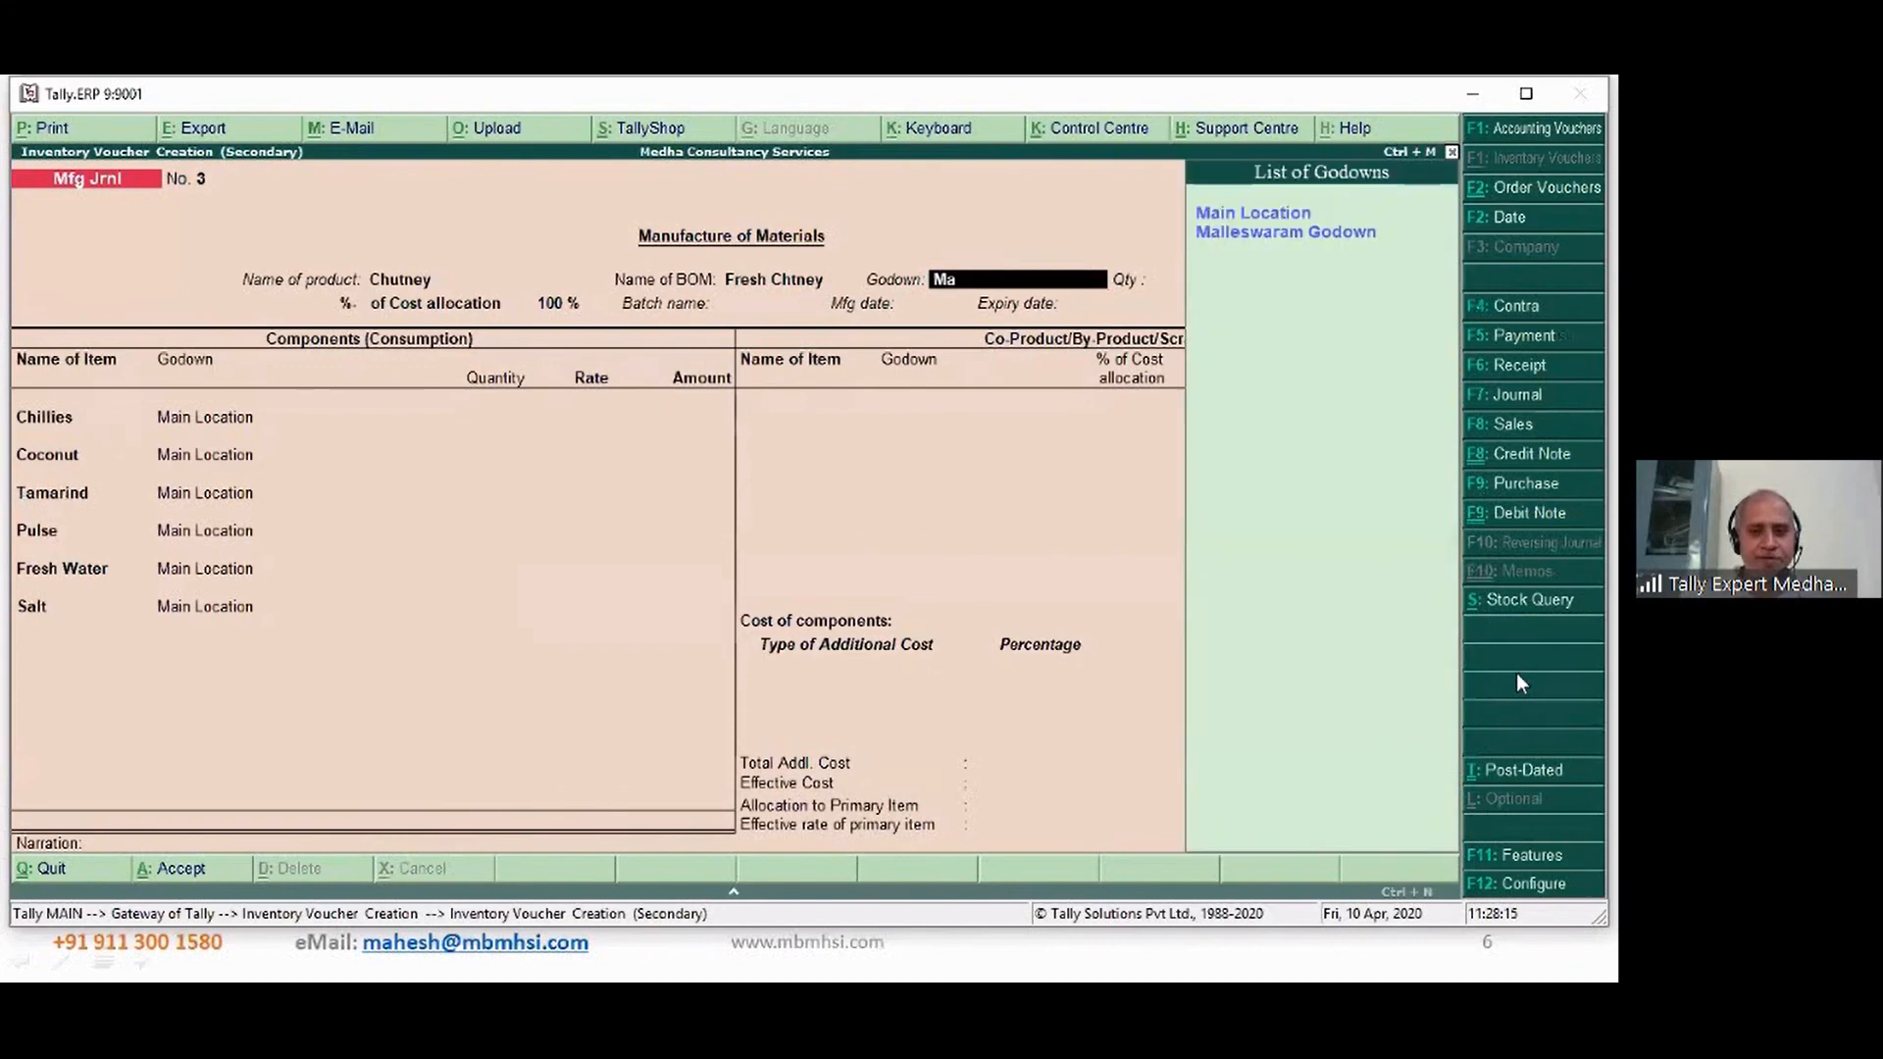
{"action": "key", "text": "Return"}
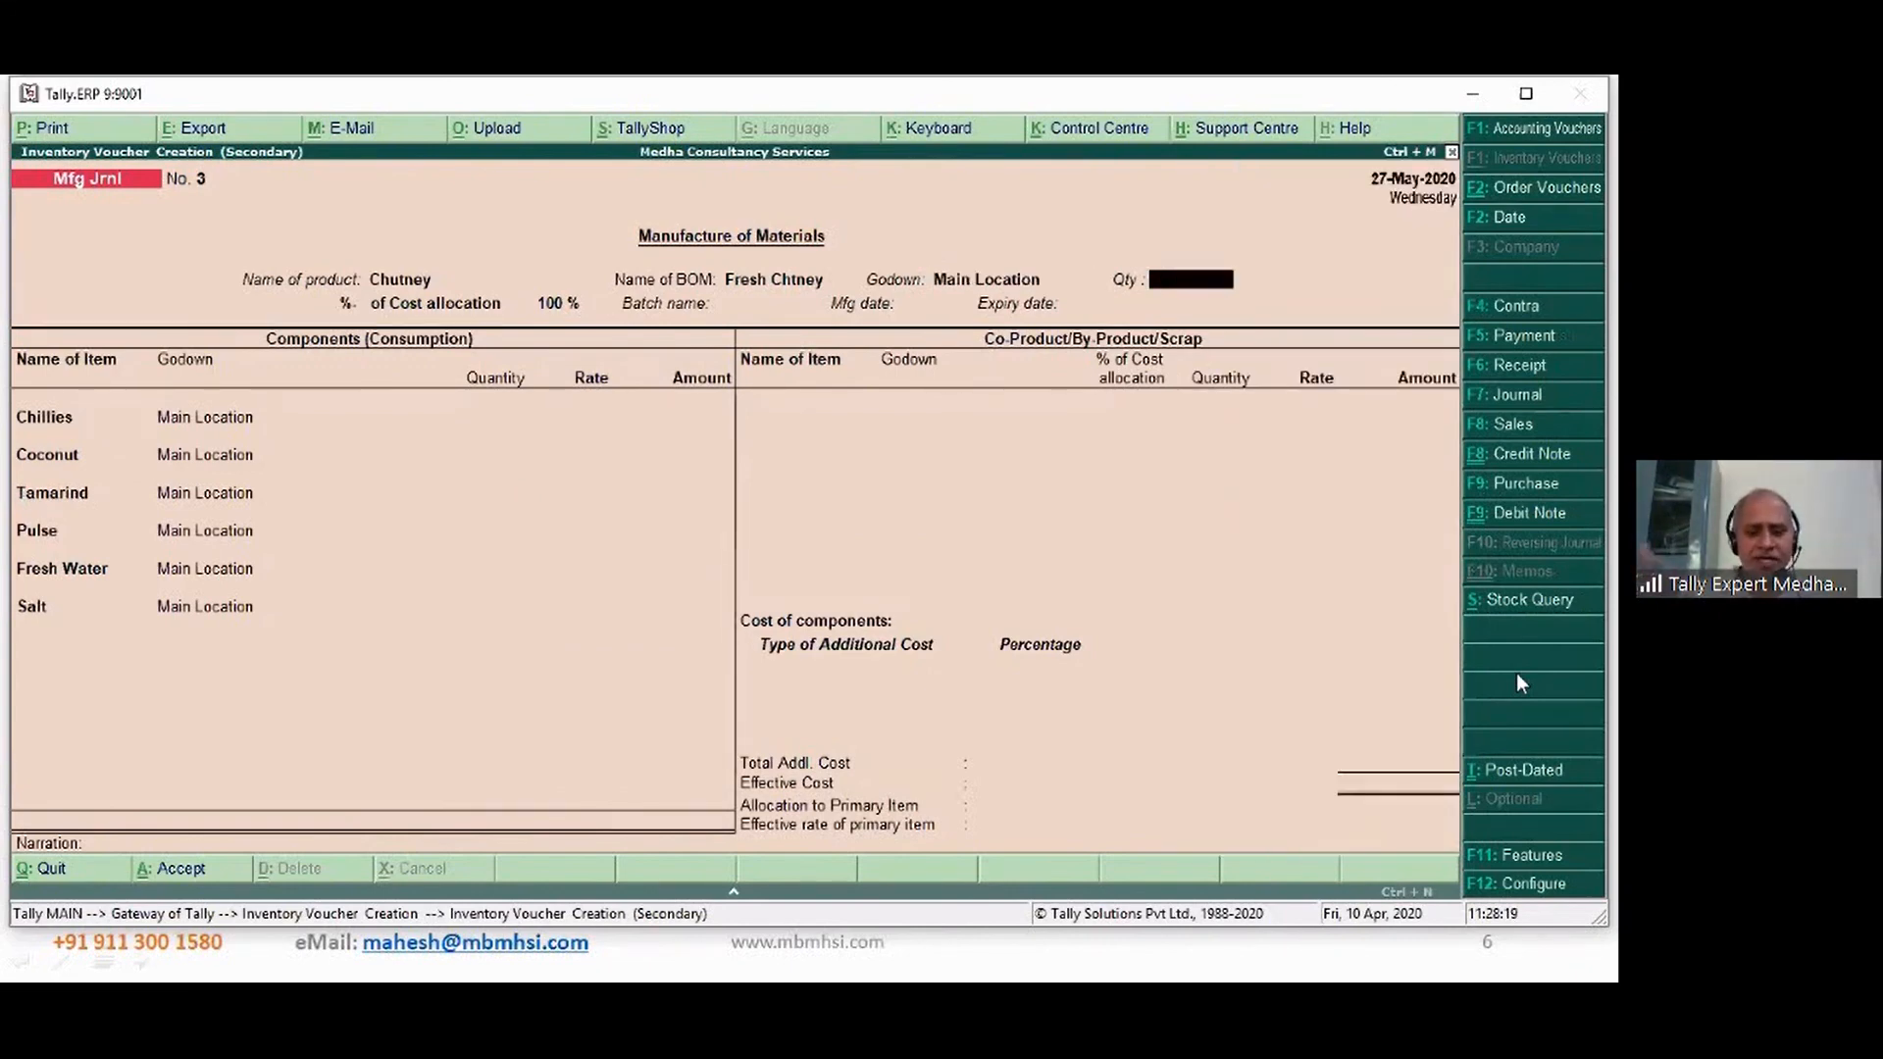
{"action": "type", "text": "2000"}
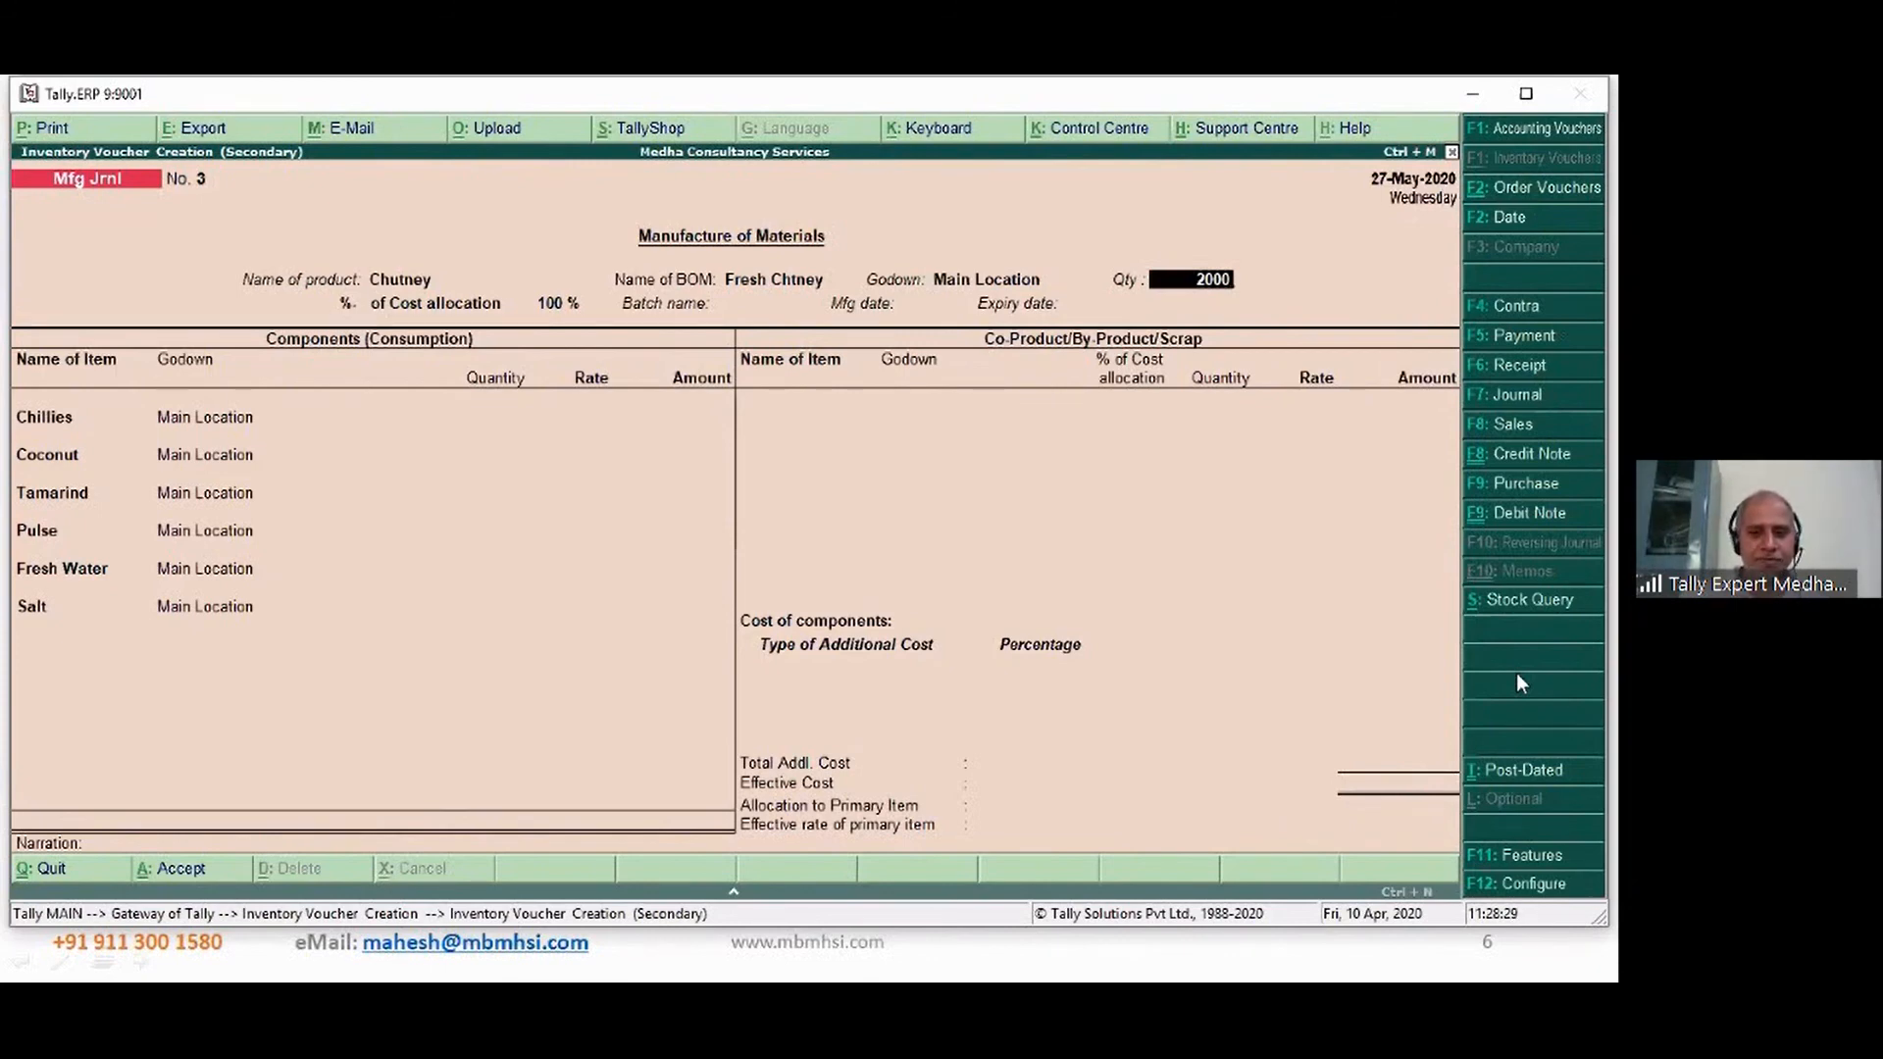
{"action": "key", "text": "Return"}
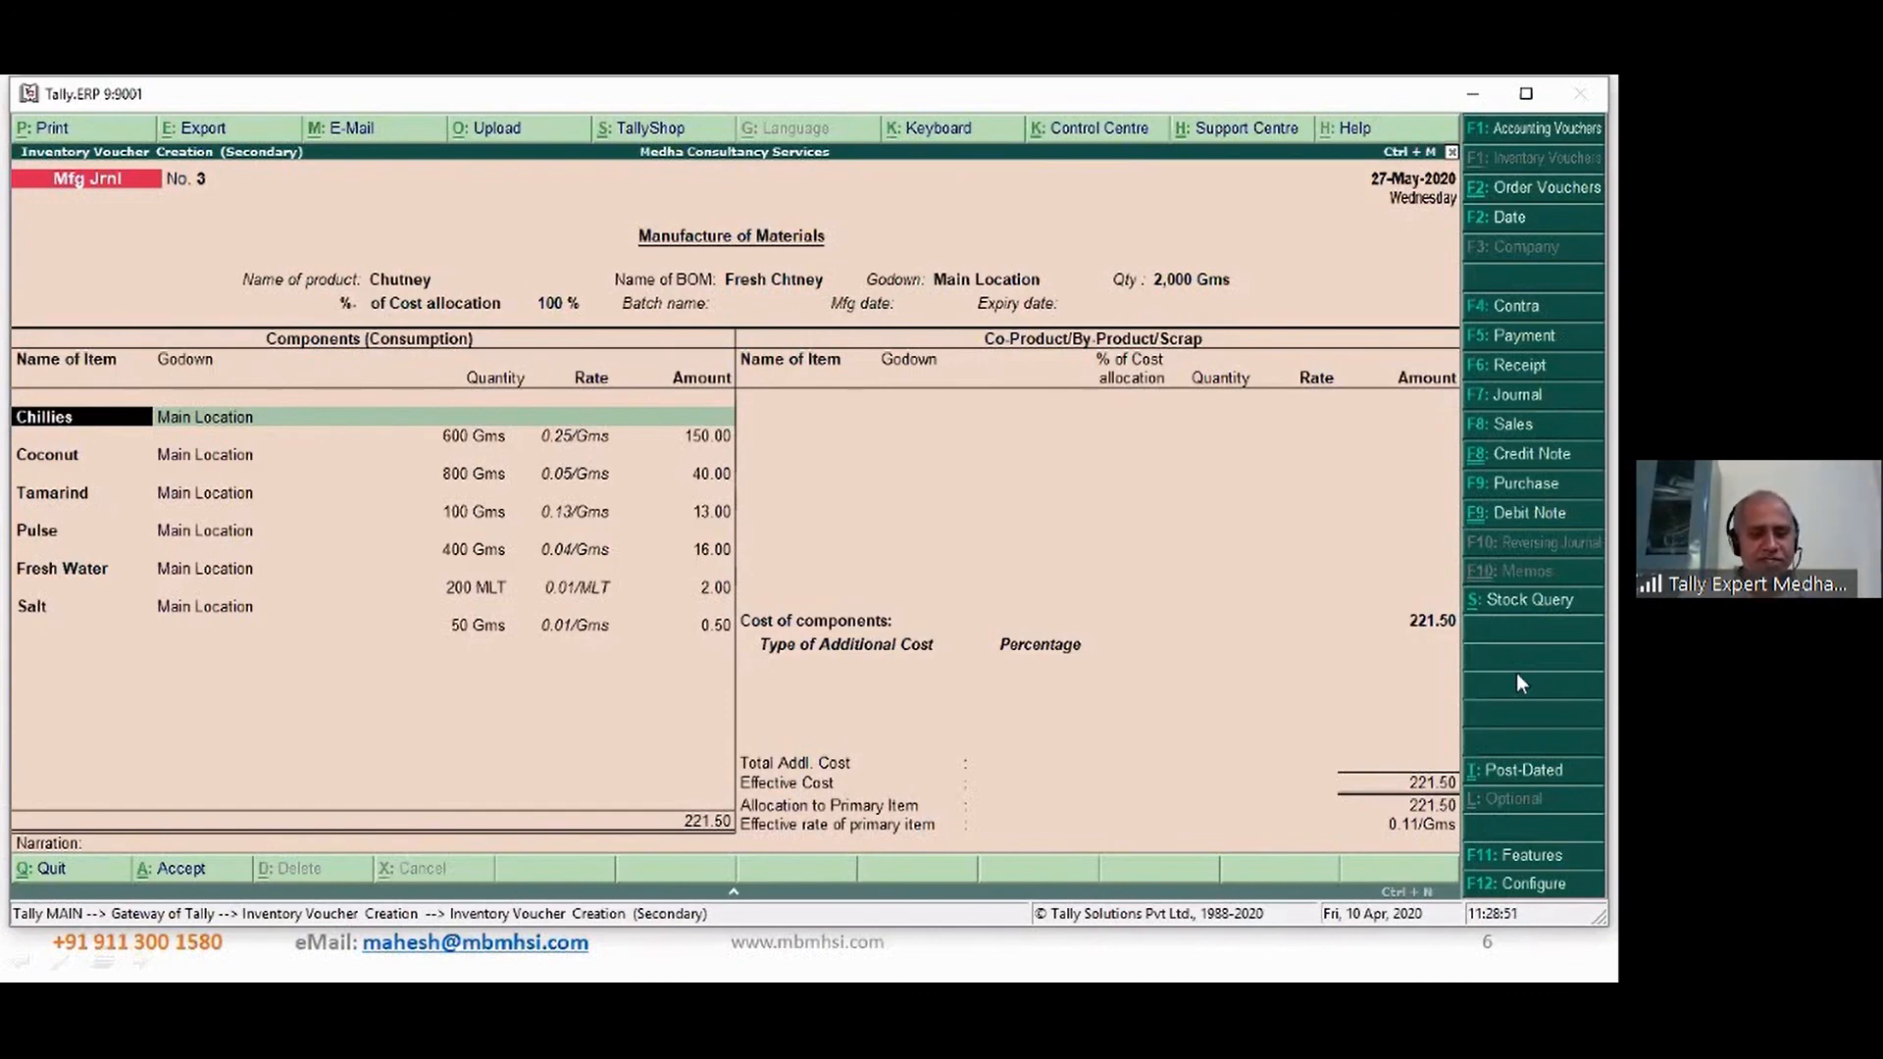
{"action": "key", "text": "ctrl+a"}
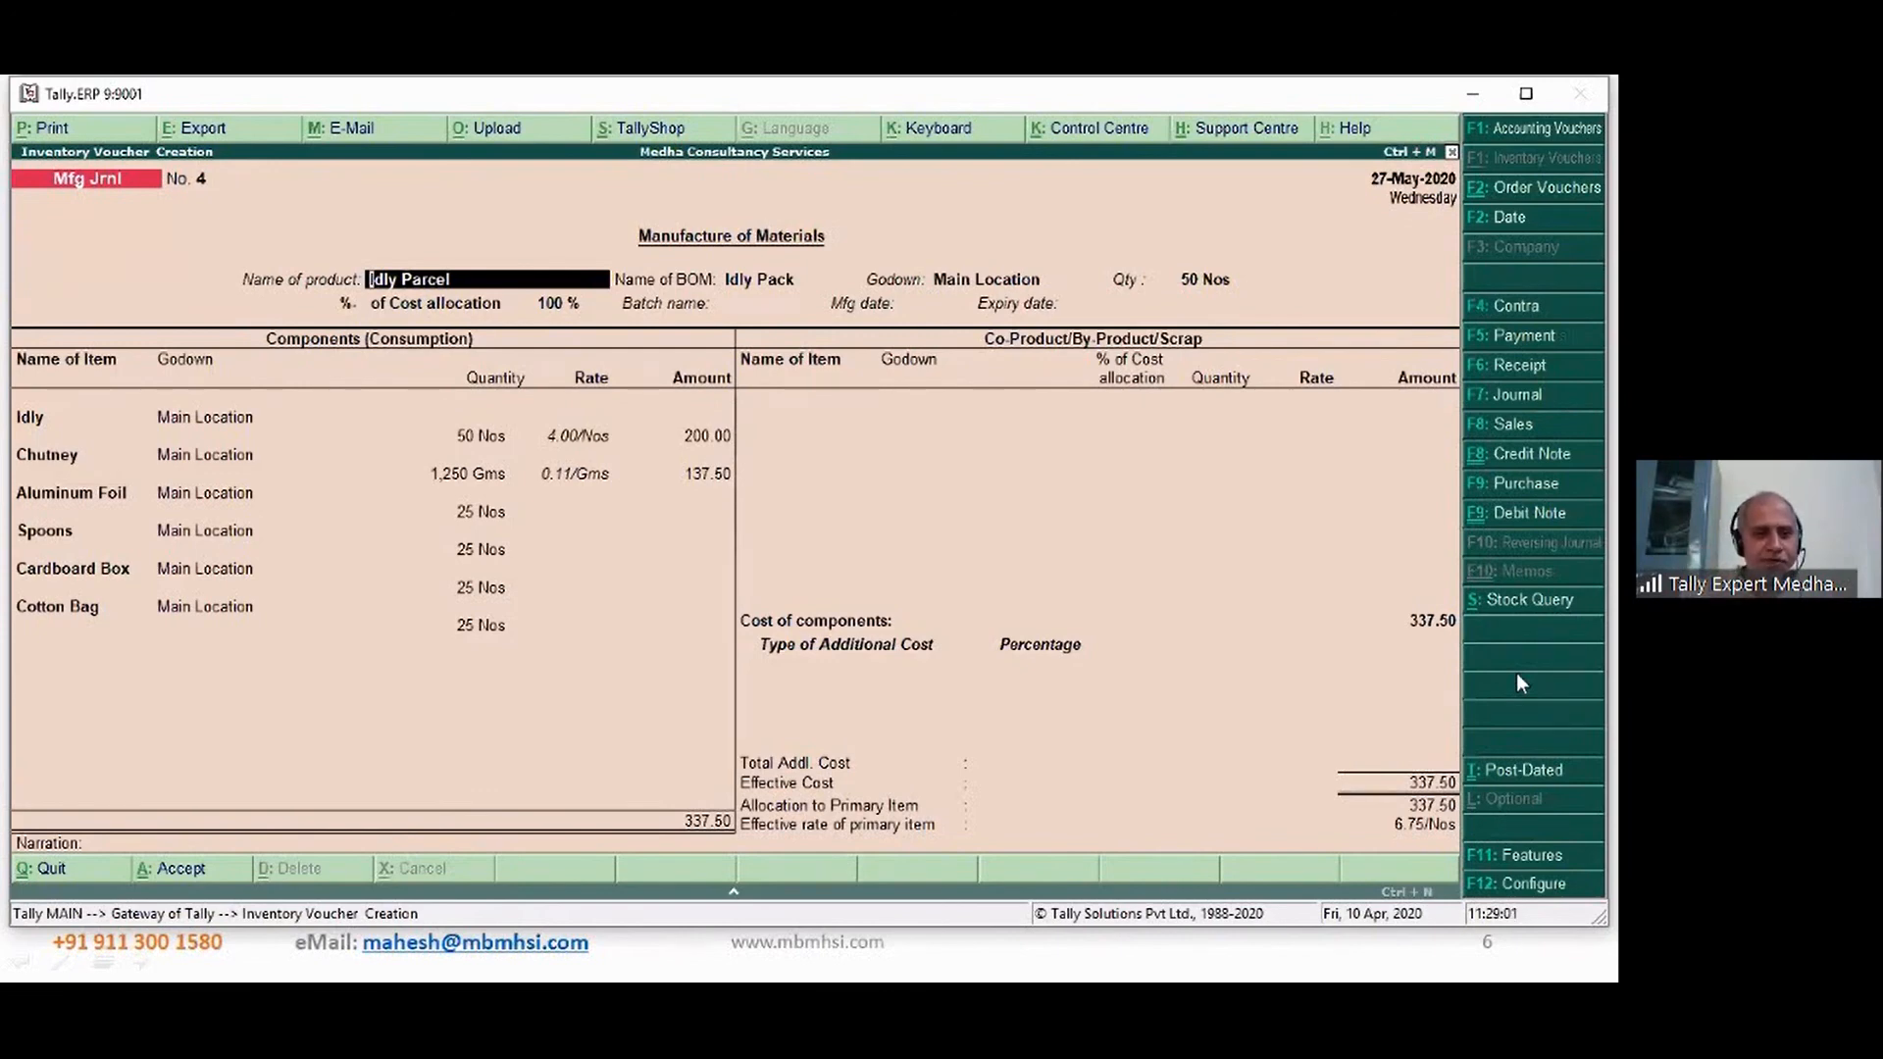
- Save the Idly Parcel manufacturing journal and return to the Gateway of Tally
{"action": "key", "text": "Return"}
{"action": "key", "text": "Return"}
{"action": "key", "text": "Return"}
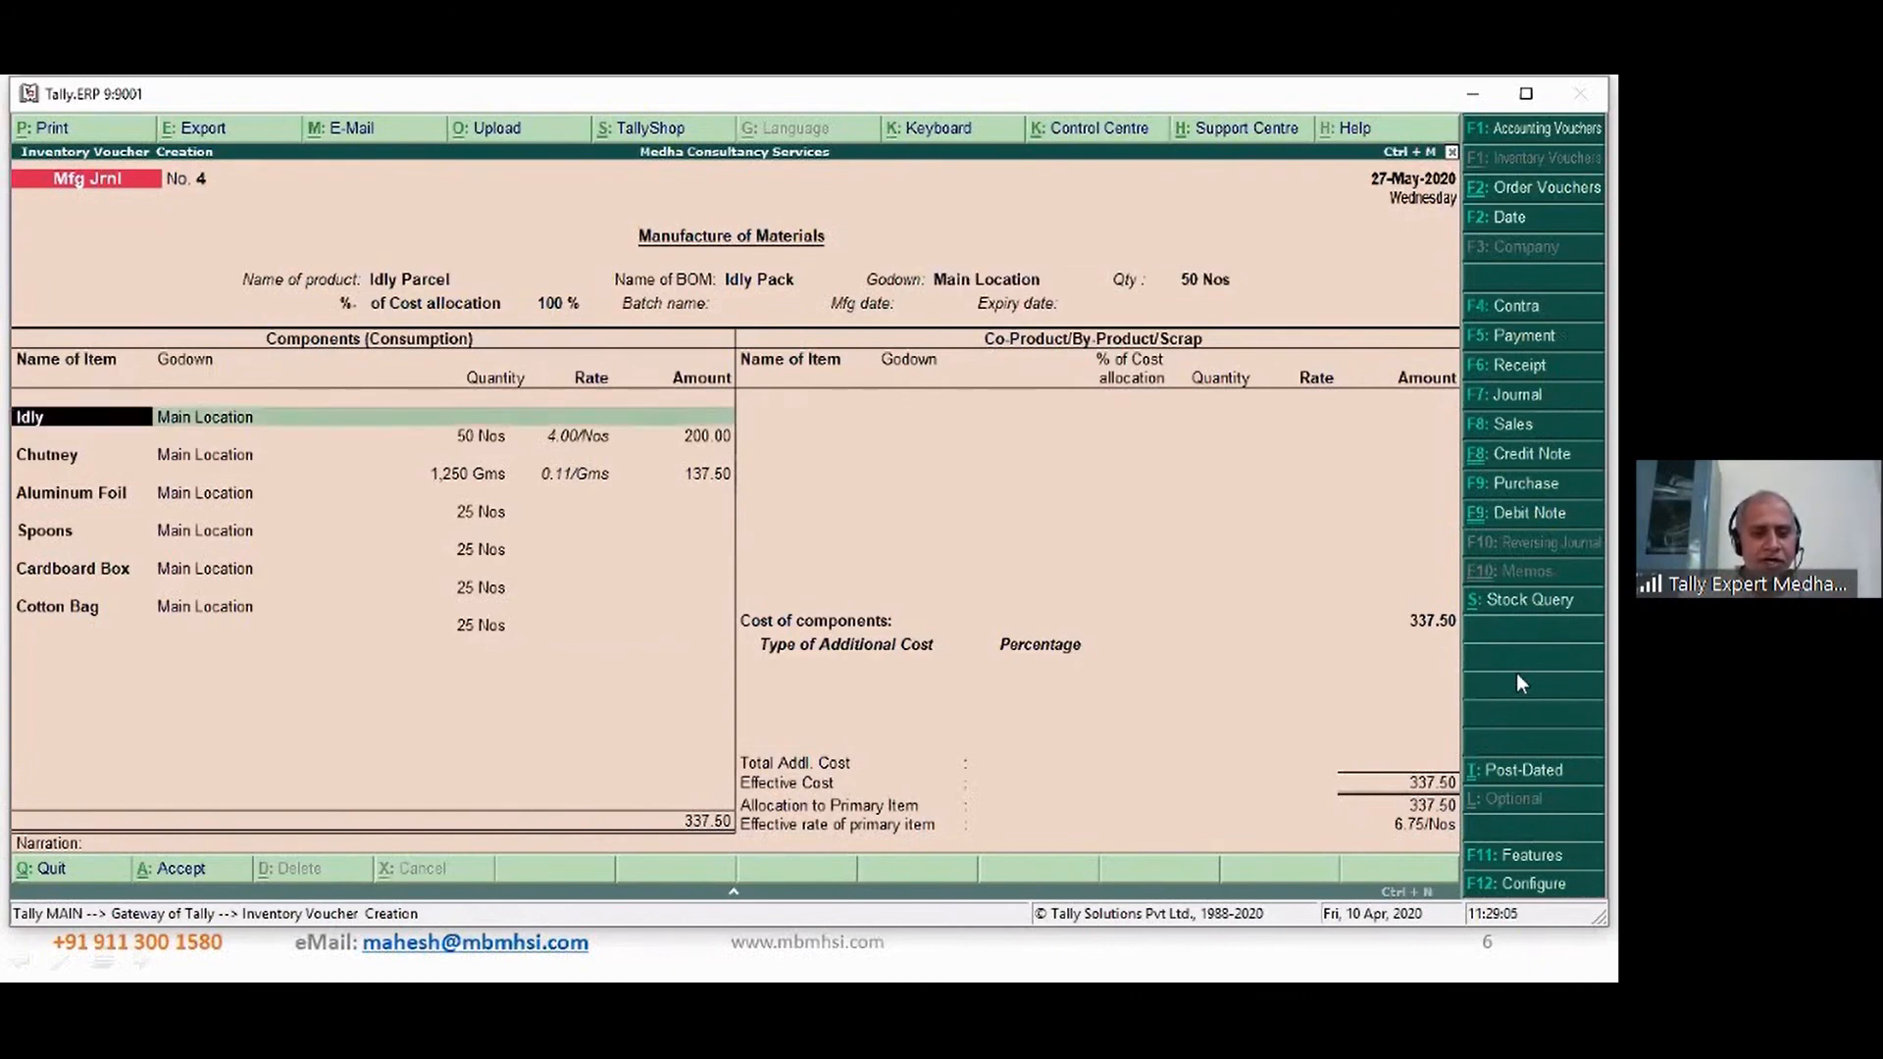
{"action": "key", "text": "F5"}
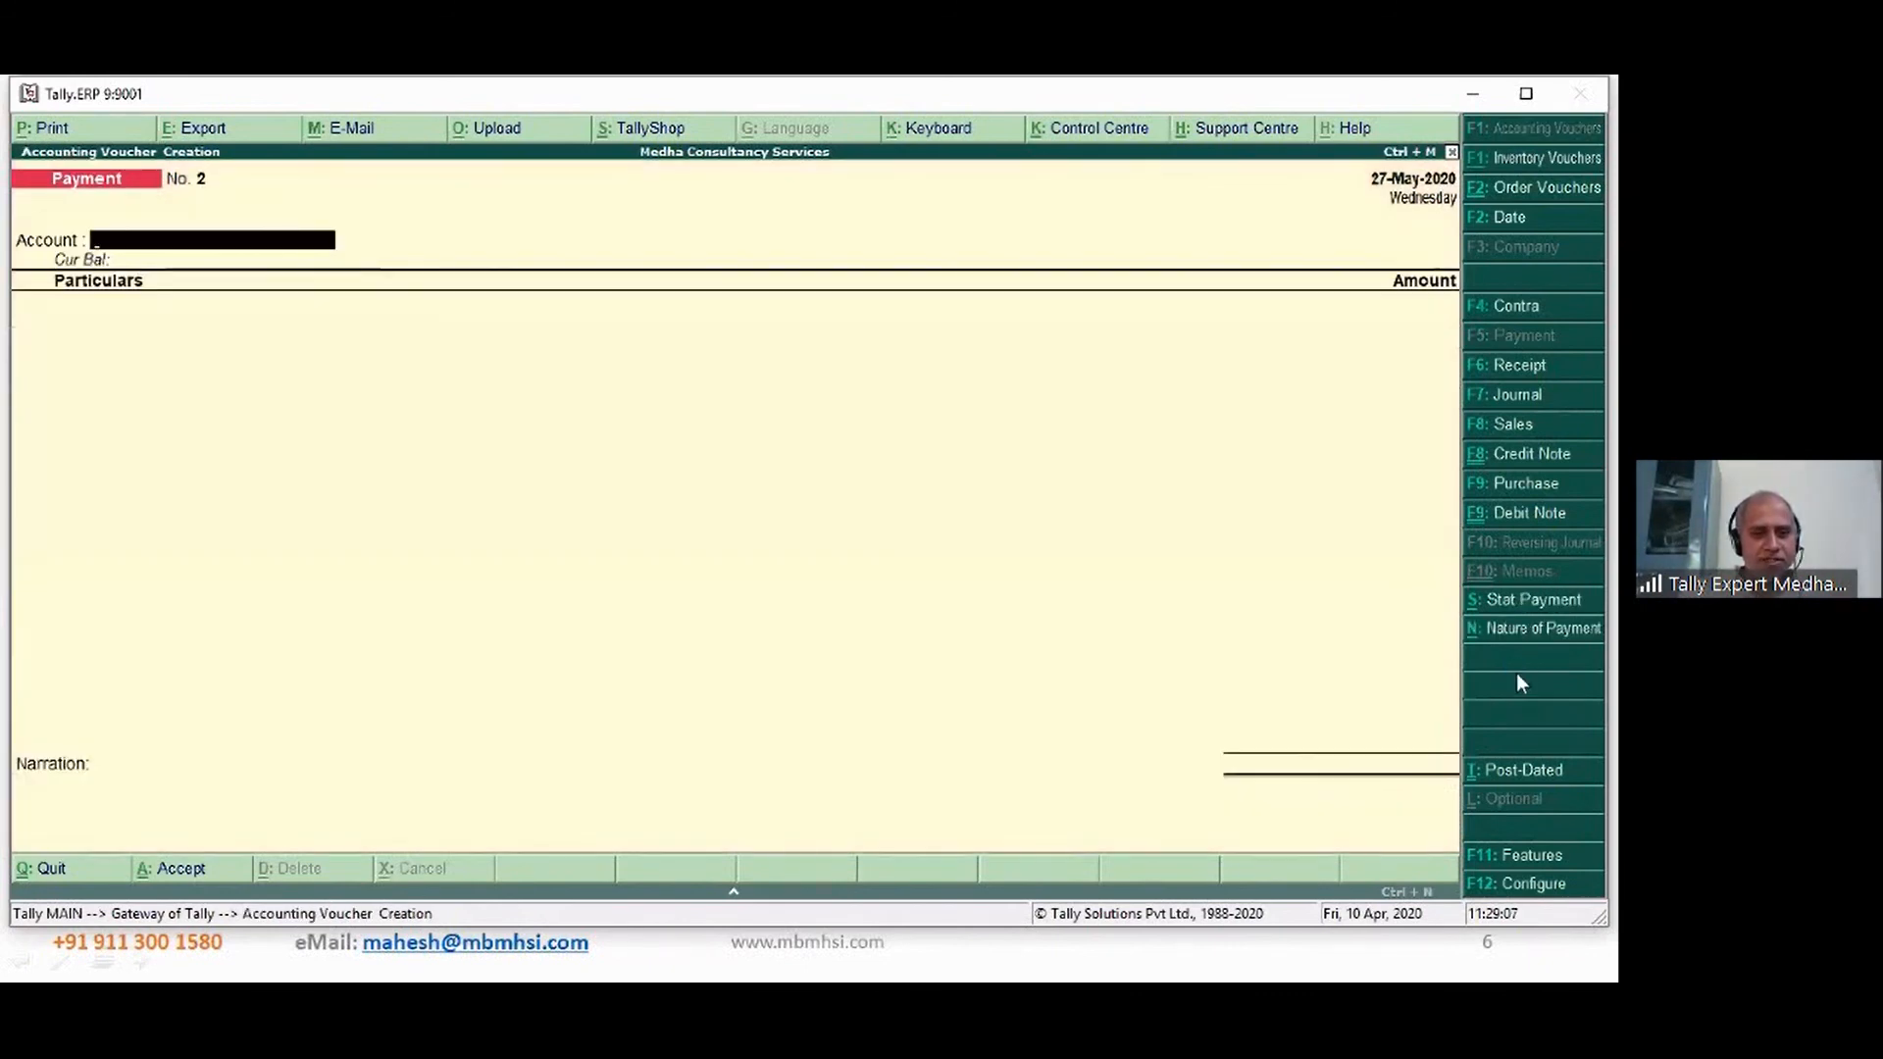
{"action": "key", "text": "Escape"}
{"action": "key", "text": "Return"}
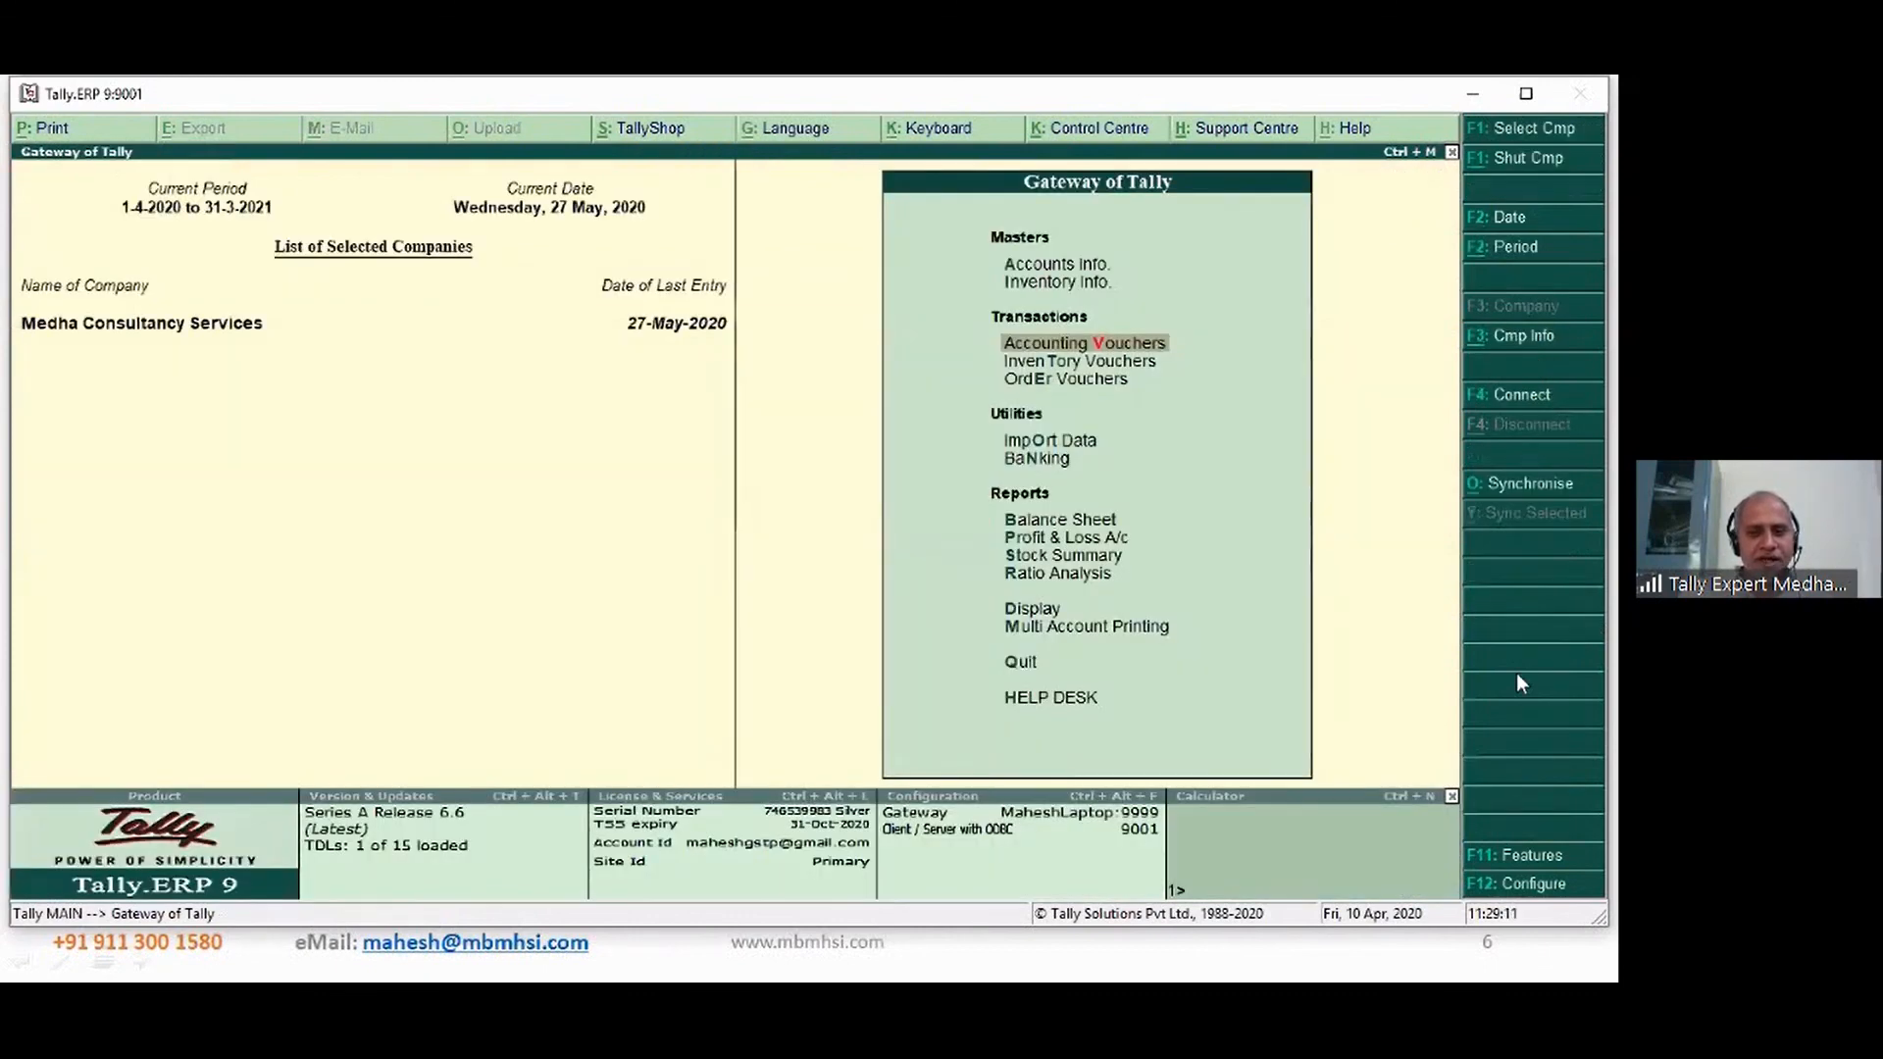
- Open the Stock Summary, expand the Food Items group and examine the closing stock of its items down to Idly Parcel
{"action": "key", "text": "s"}
{"action": "key", "text": "Down"}
{"action": "key", "text": "Down"}
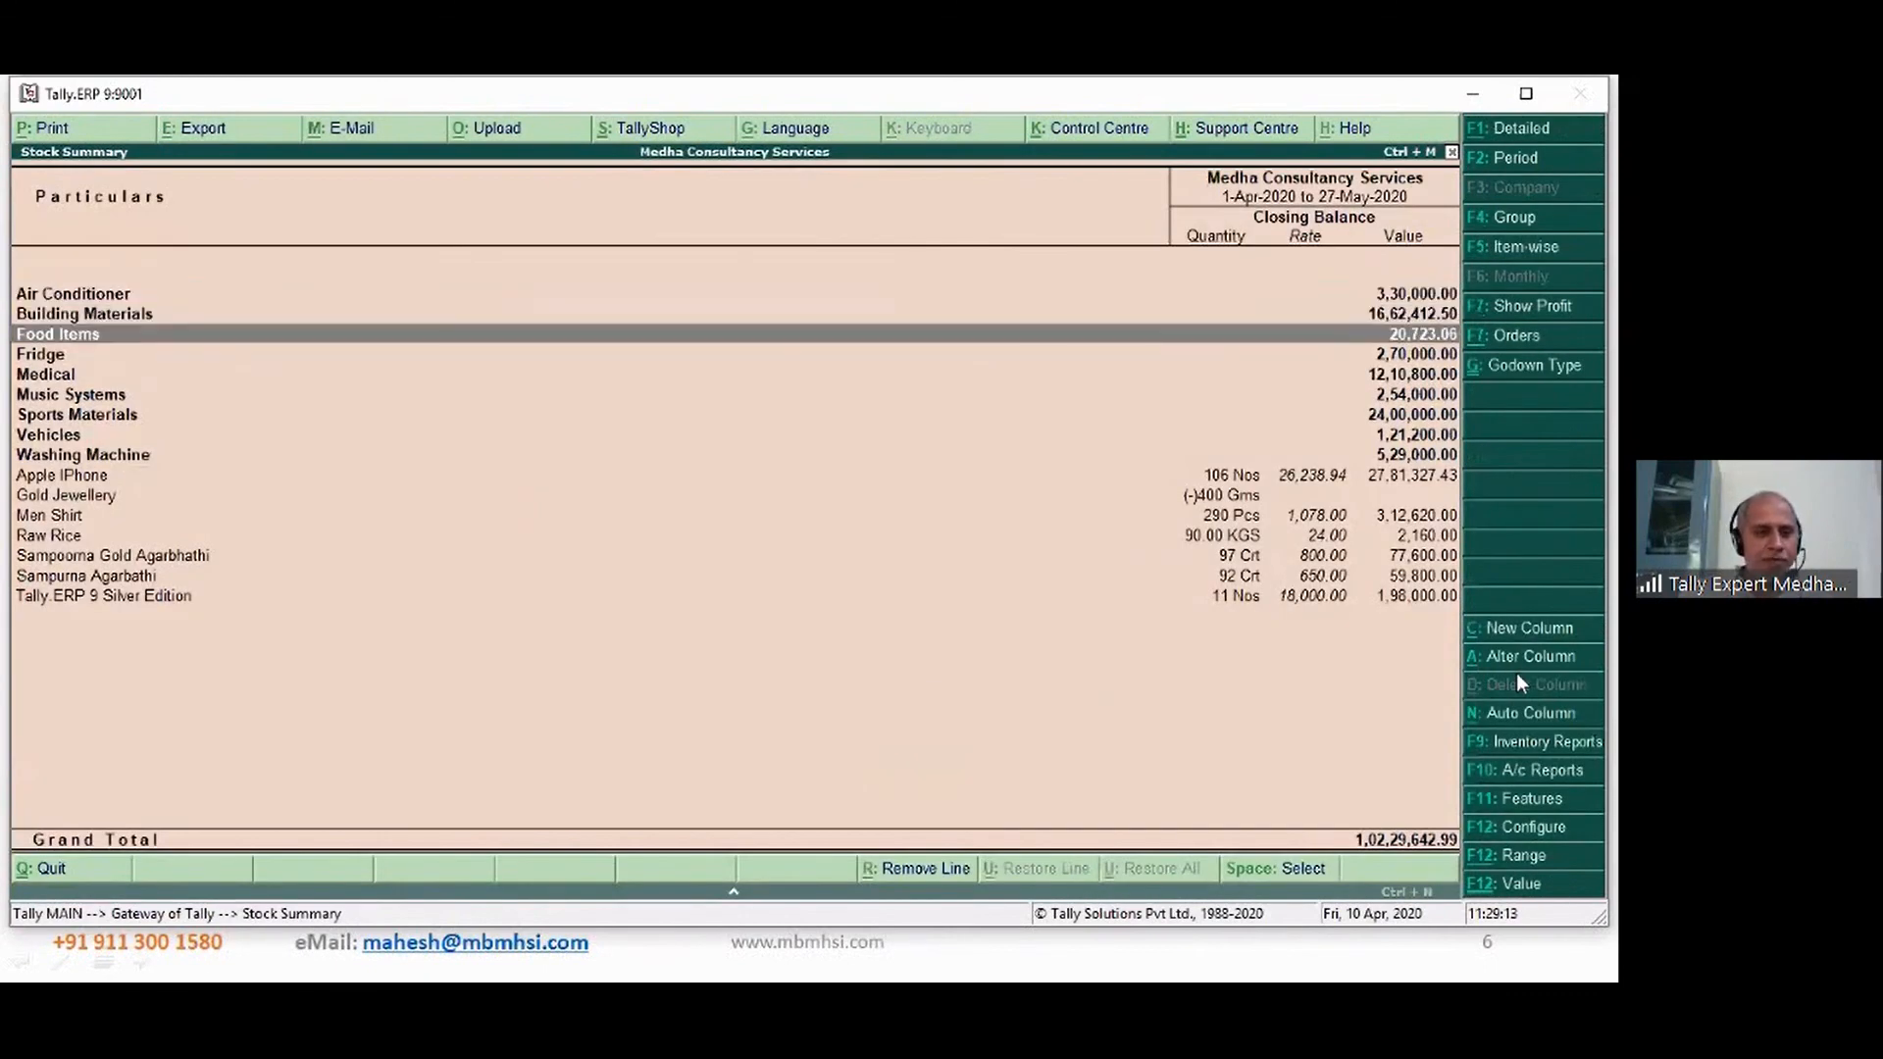
{"action": "key", "text": "Return"}
{"action": "key", "text": "Down"}
{"action": "key", "text": "Down"}
{"action": "key", "text": "Down"}
{"action": "key", "text": "Down"}
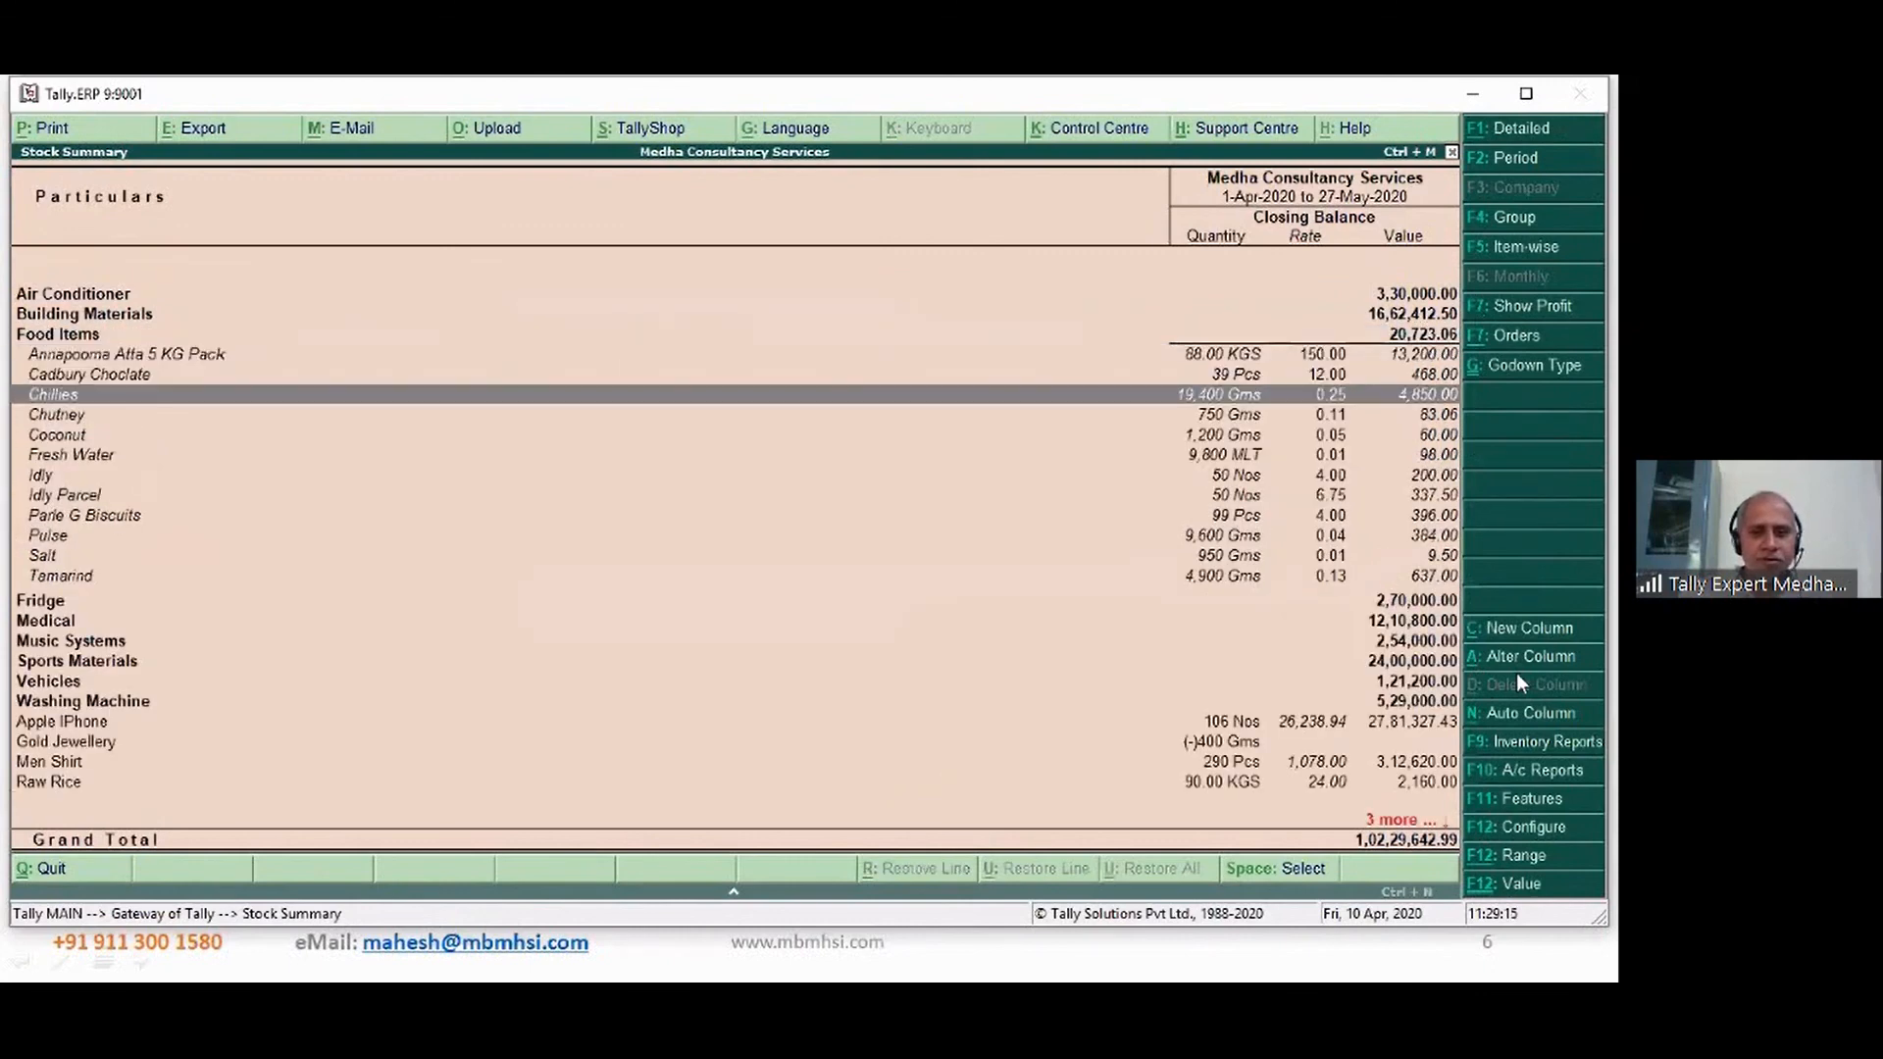
{"action": "key", "text": "Down"}
{"action": "key", "text": "Down"}
{"action": "key", "text": "Down"}
{"action": "key", "text": "Down"}
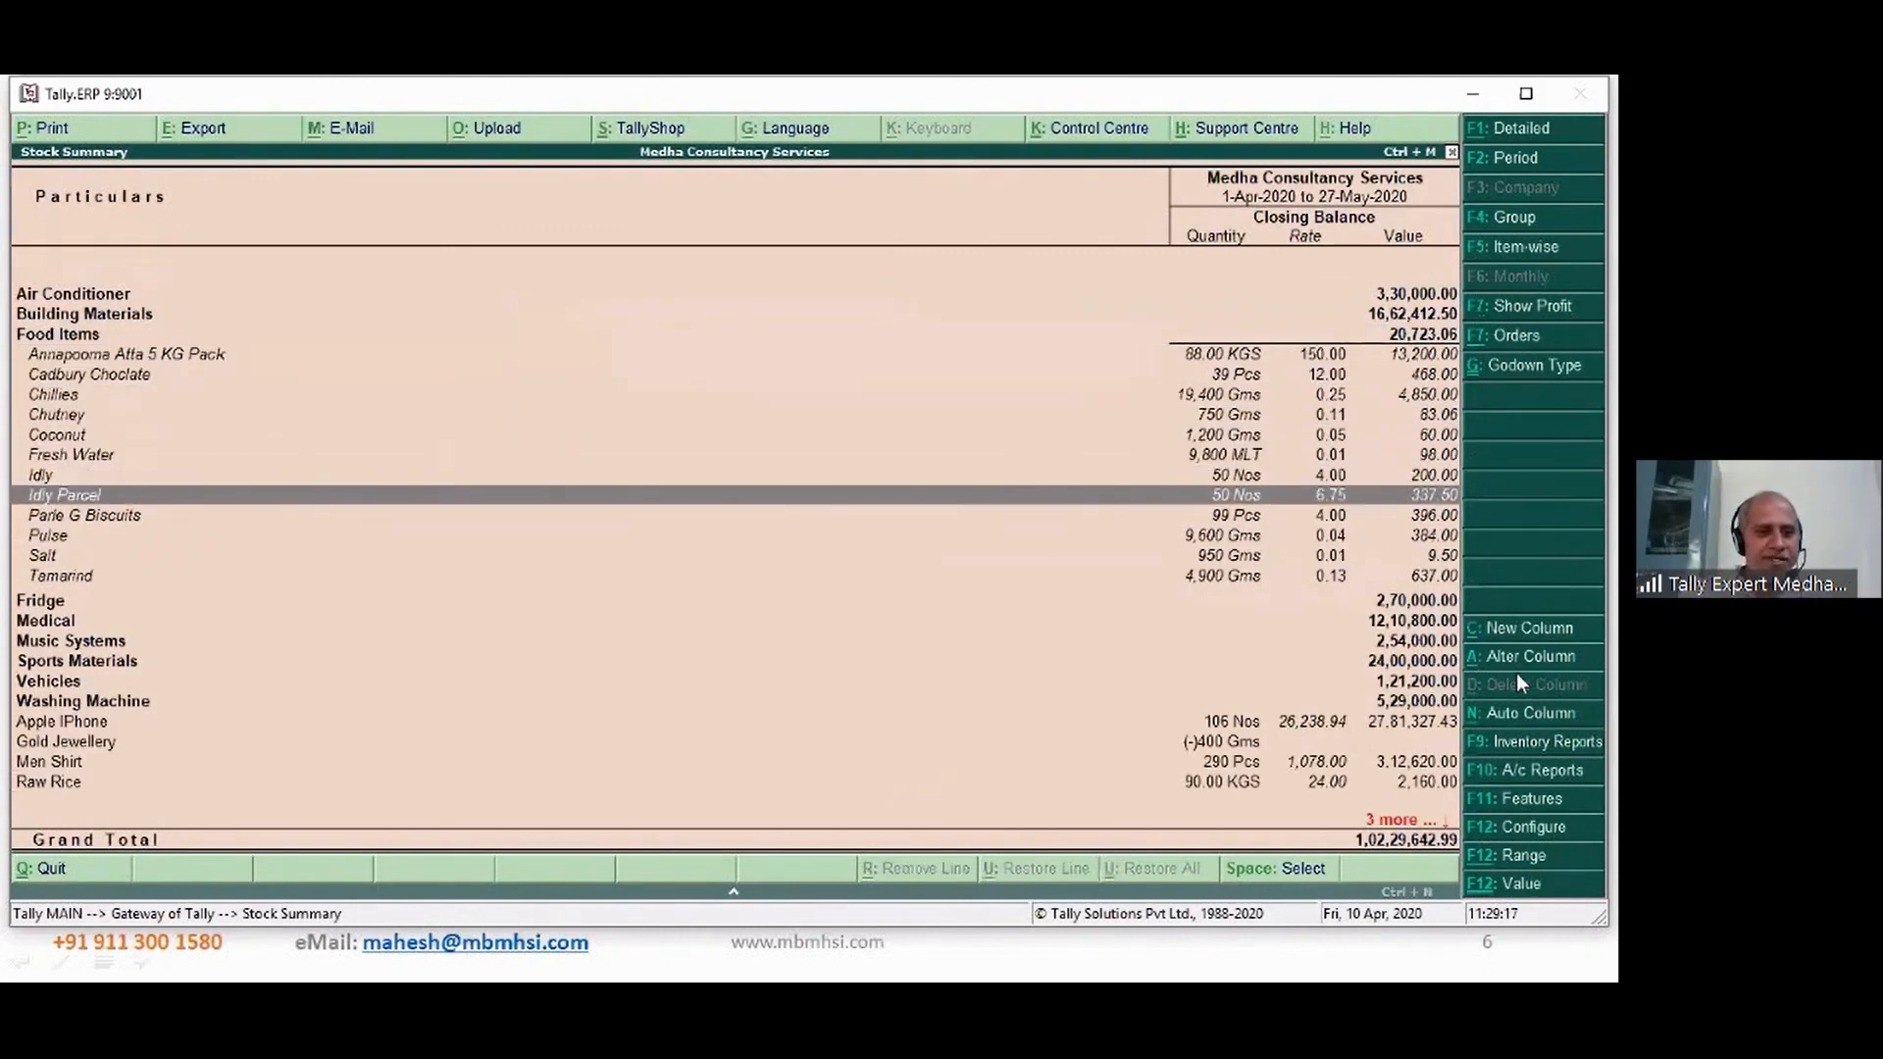
- Examine Chutney's monthly inward and outward stock movements, and return to the Stock Summary
{"action": "key", "text": "Up"}
{"action": "key", "text": "Up"}
{"action": "key", "text": "Up"}
{"action": "key", "text": "Up"}
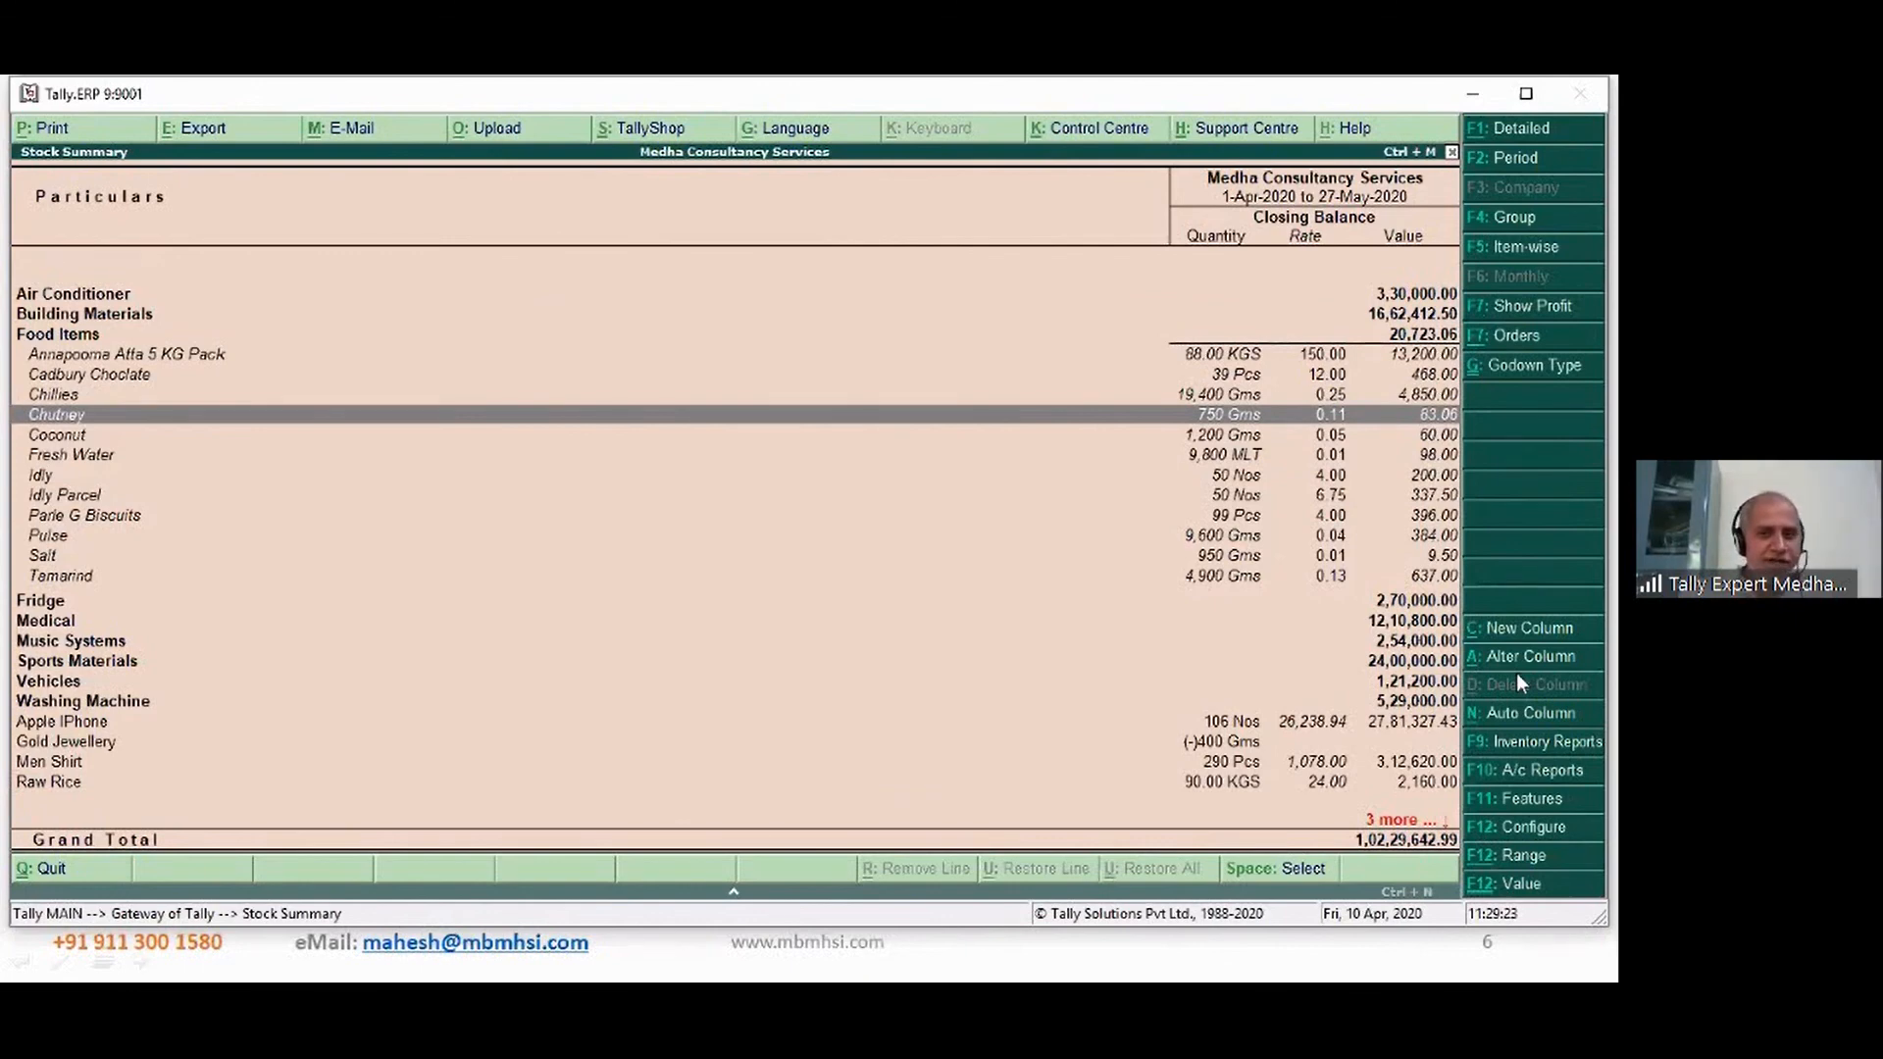
{"action": "key", "text": "Return"}
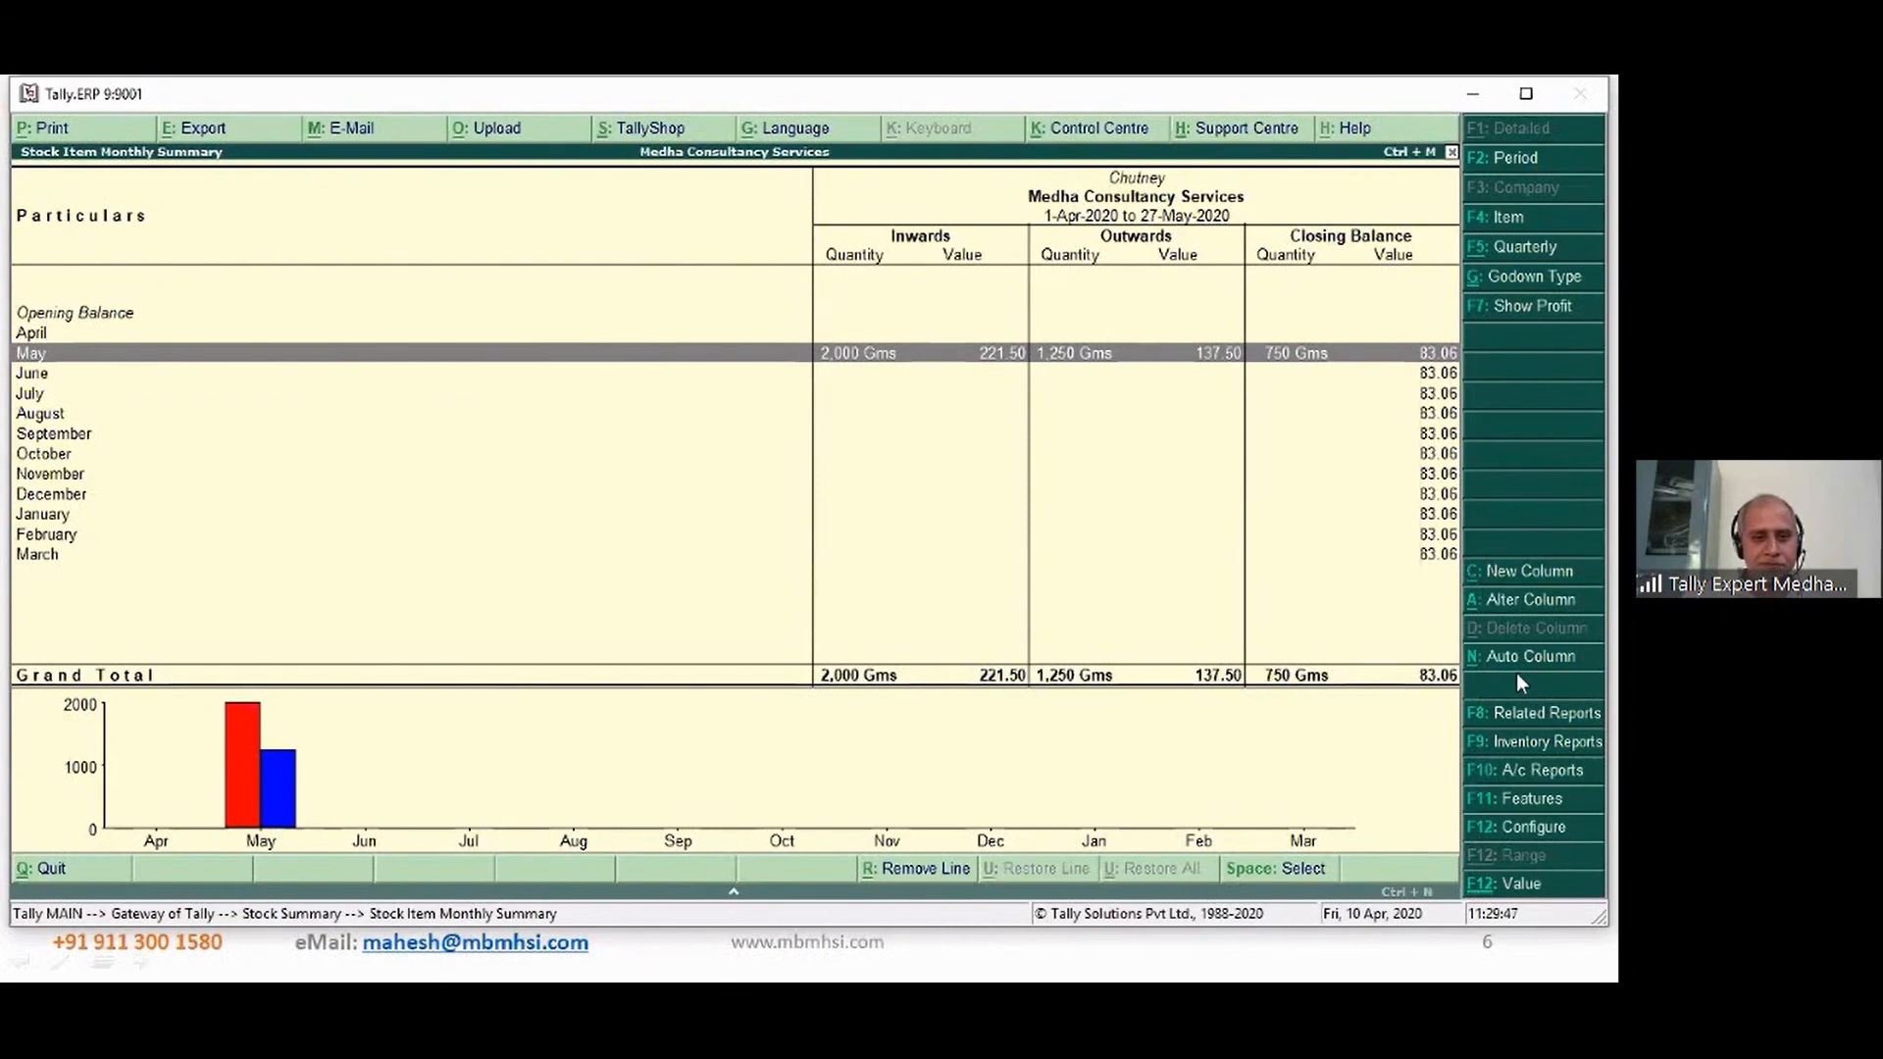
{"action": "key", "text": "Escape"}
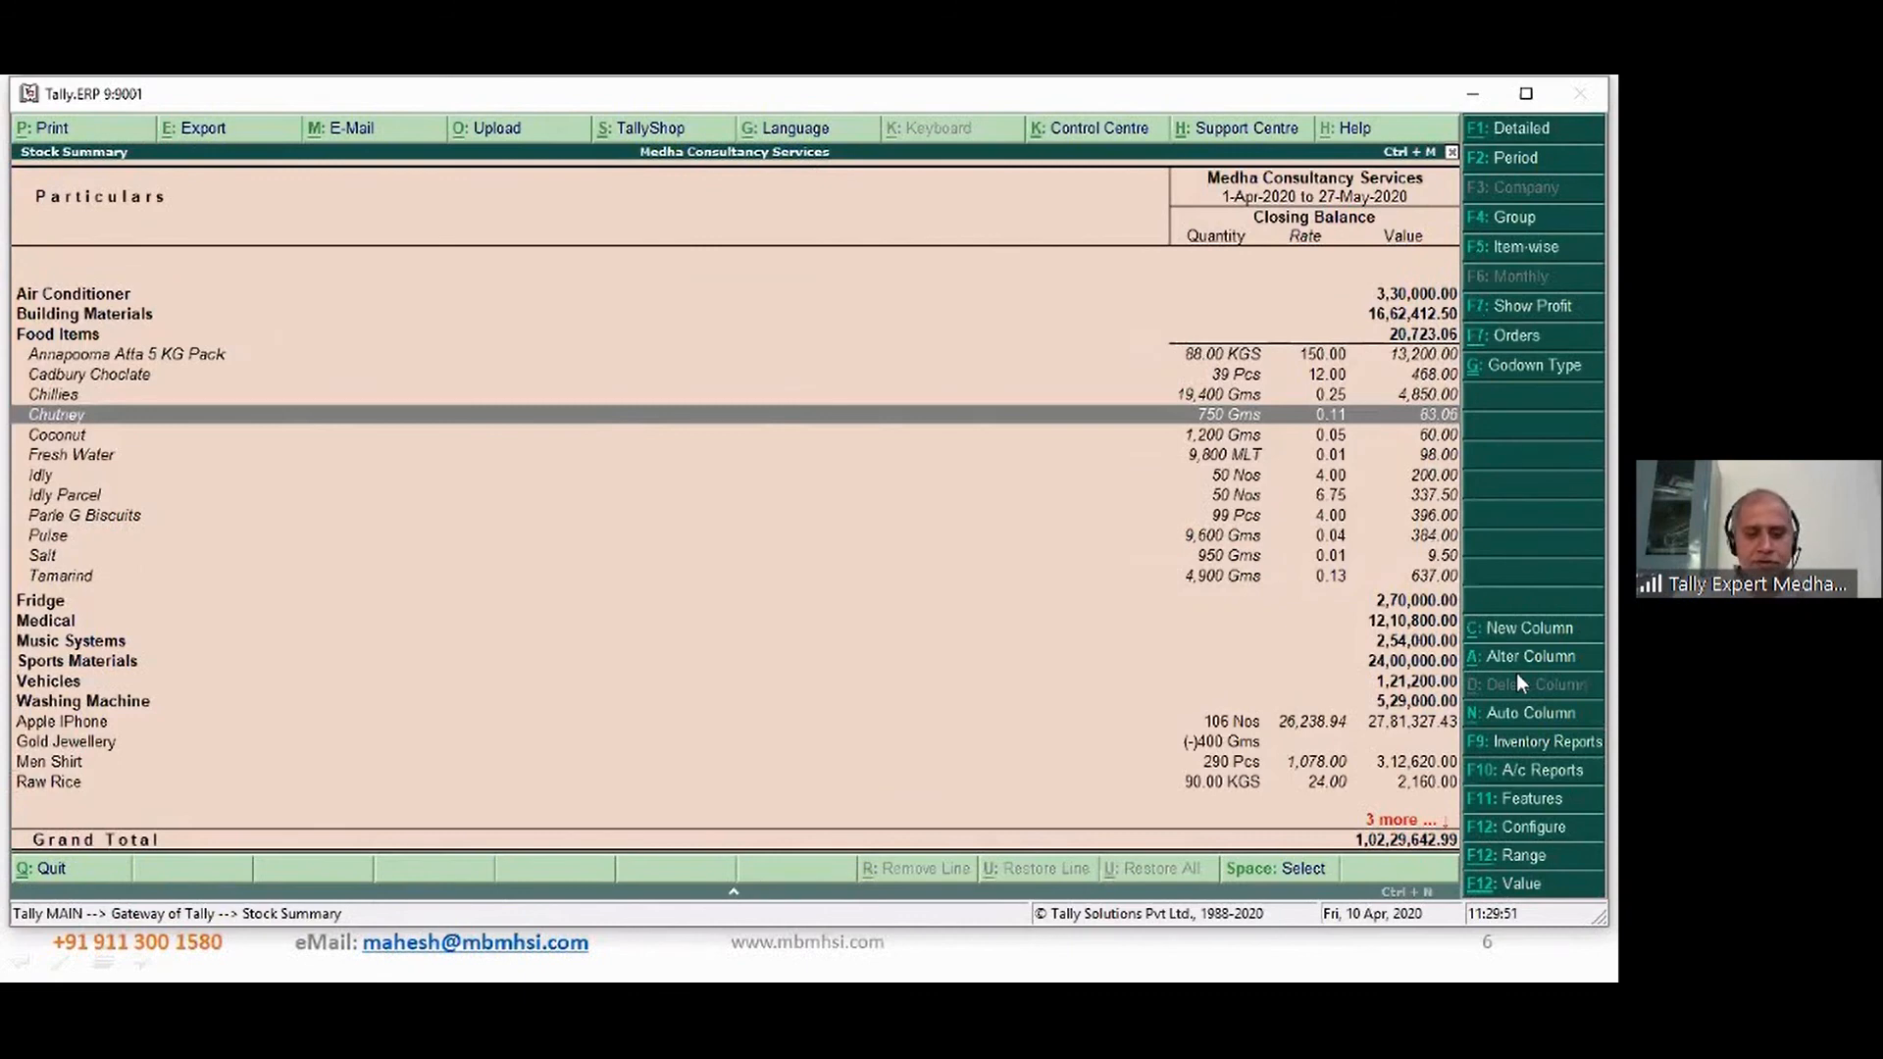
- Configure the Stock Summary to hide rates and values
{"action": "key", "text": "F12"}
{"action": "key", "text": "Return"}
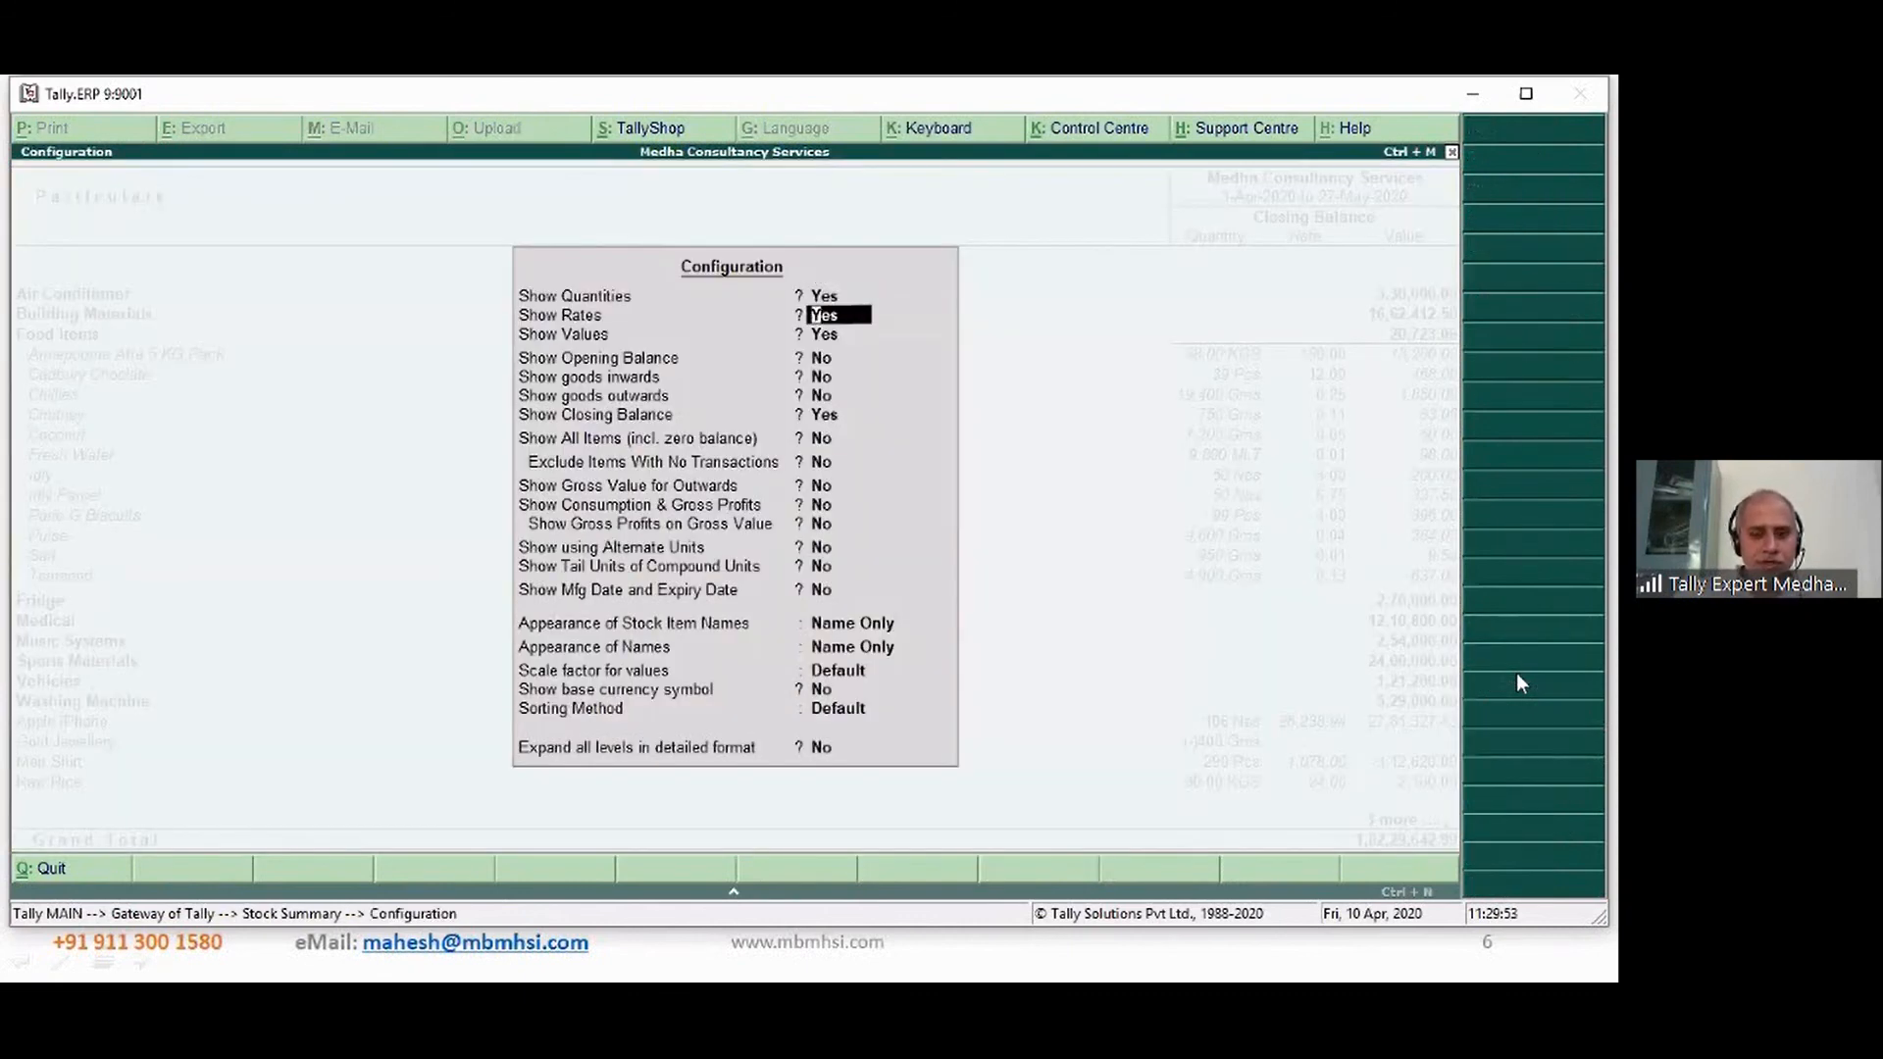
{"action": "type", "text": "n"}
{"action": "key", "text": "Return"}
{"action": "type", "text": "n"}
{"action": "key", "text": "Return"}
- Enable the opening balance, goods inwards and goods outwards columns in the Stock Summary configuration and apply it
{"action": "type", "text": "y"}
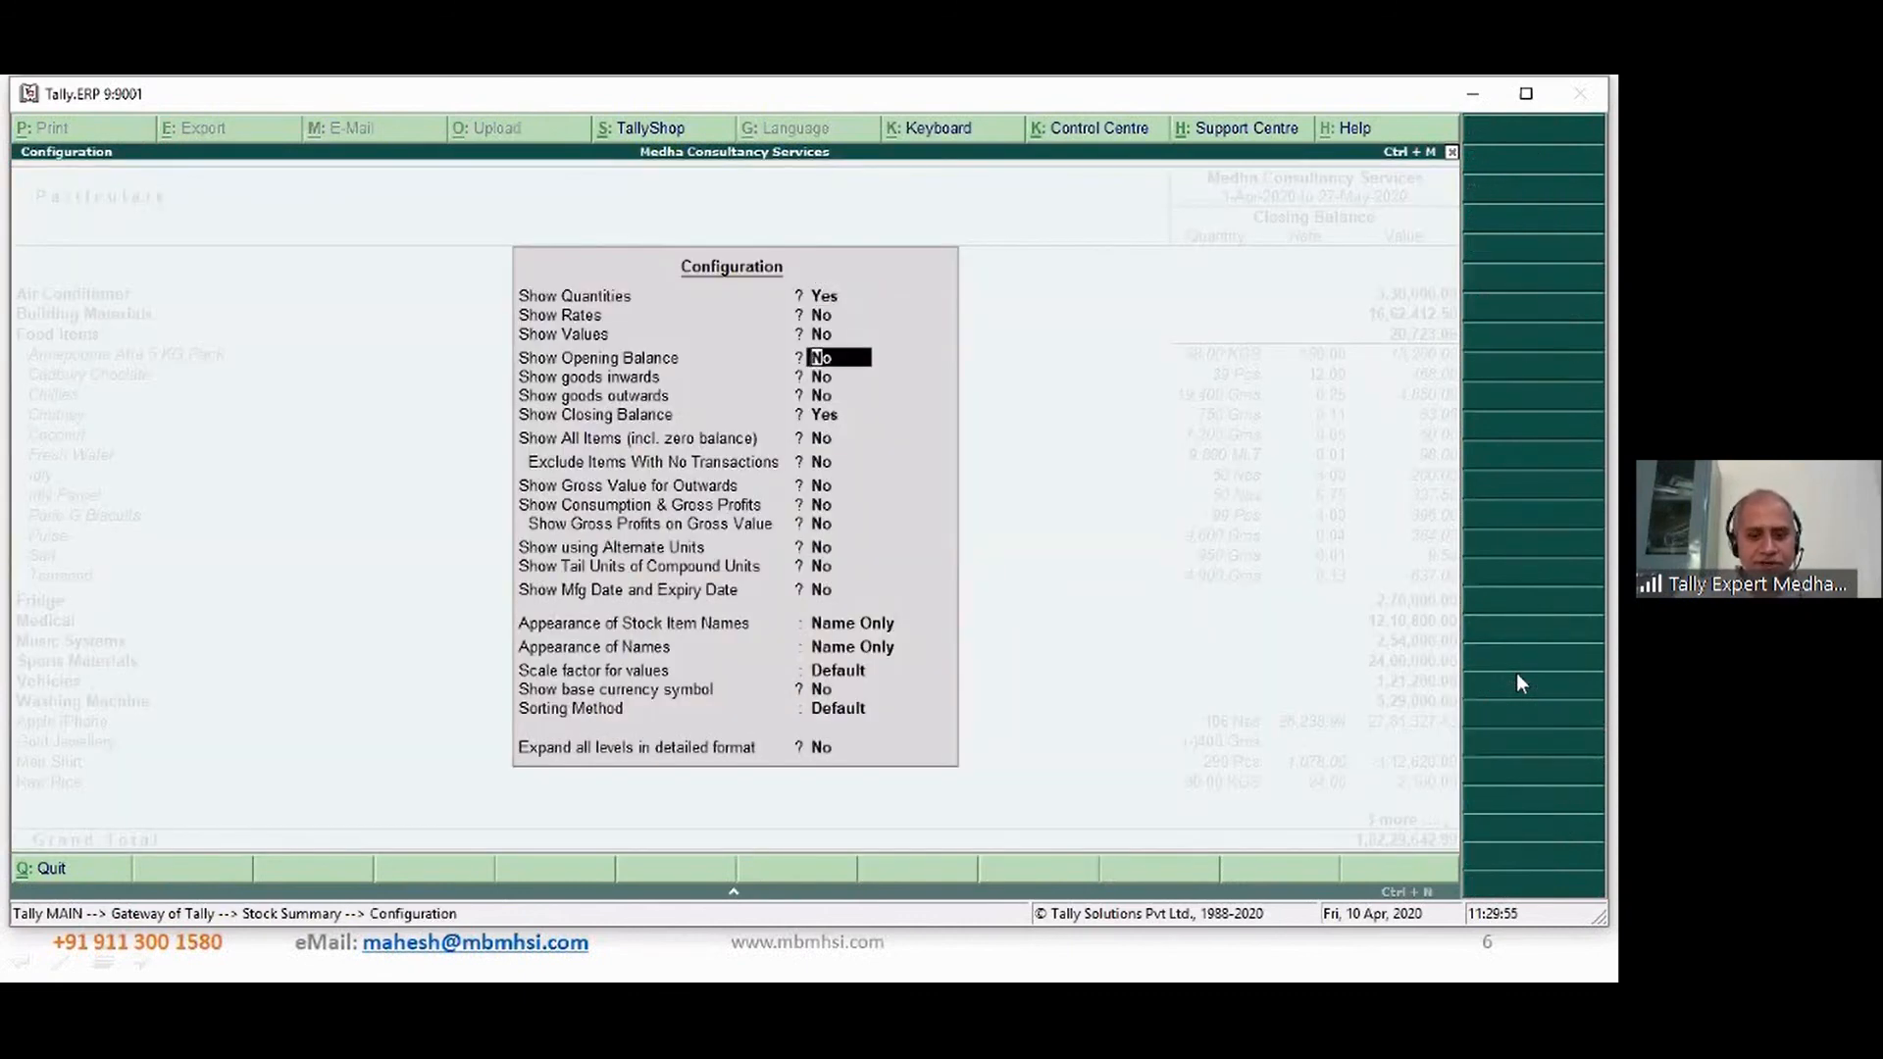
{"action": "key", "text": "Return"}
{"action": "type", "text": "y"}
{"action": "key", "text": "Return"}
{"action": "type", "text": "y"}
{"action": "key", "text": "Return"}
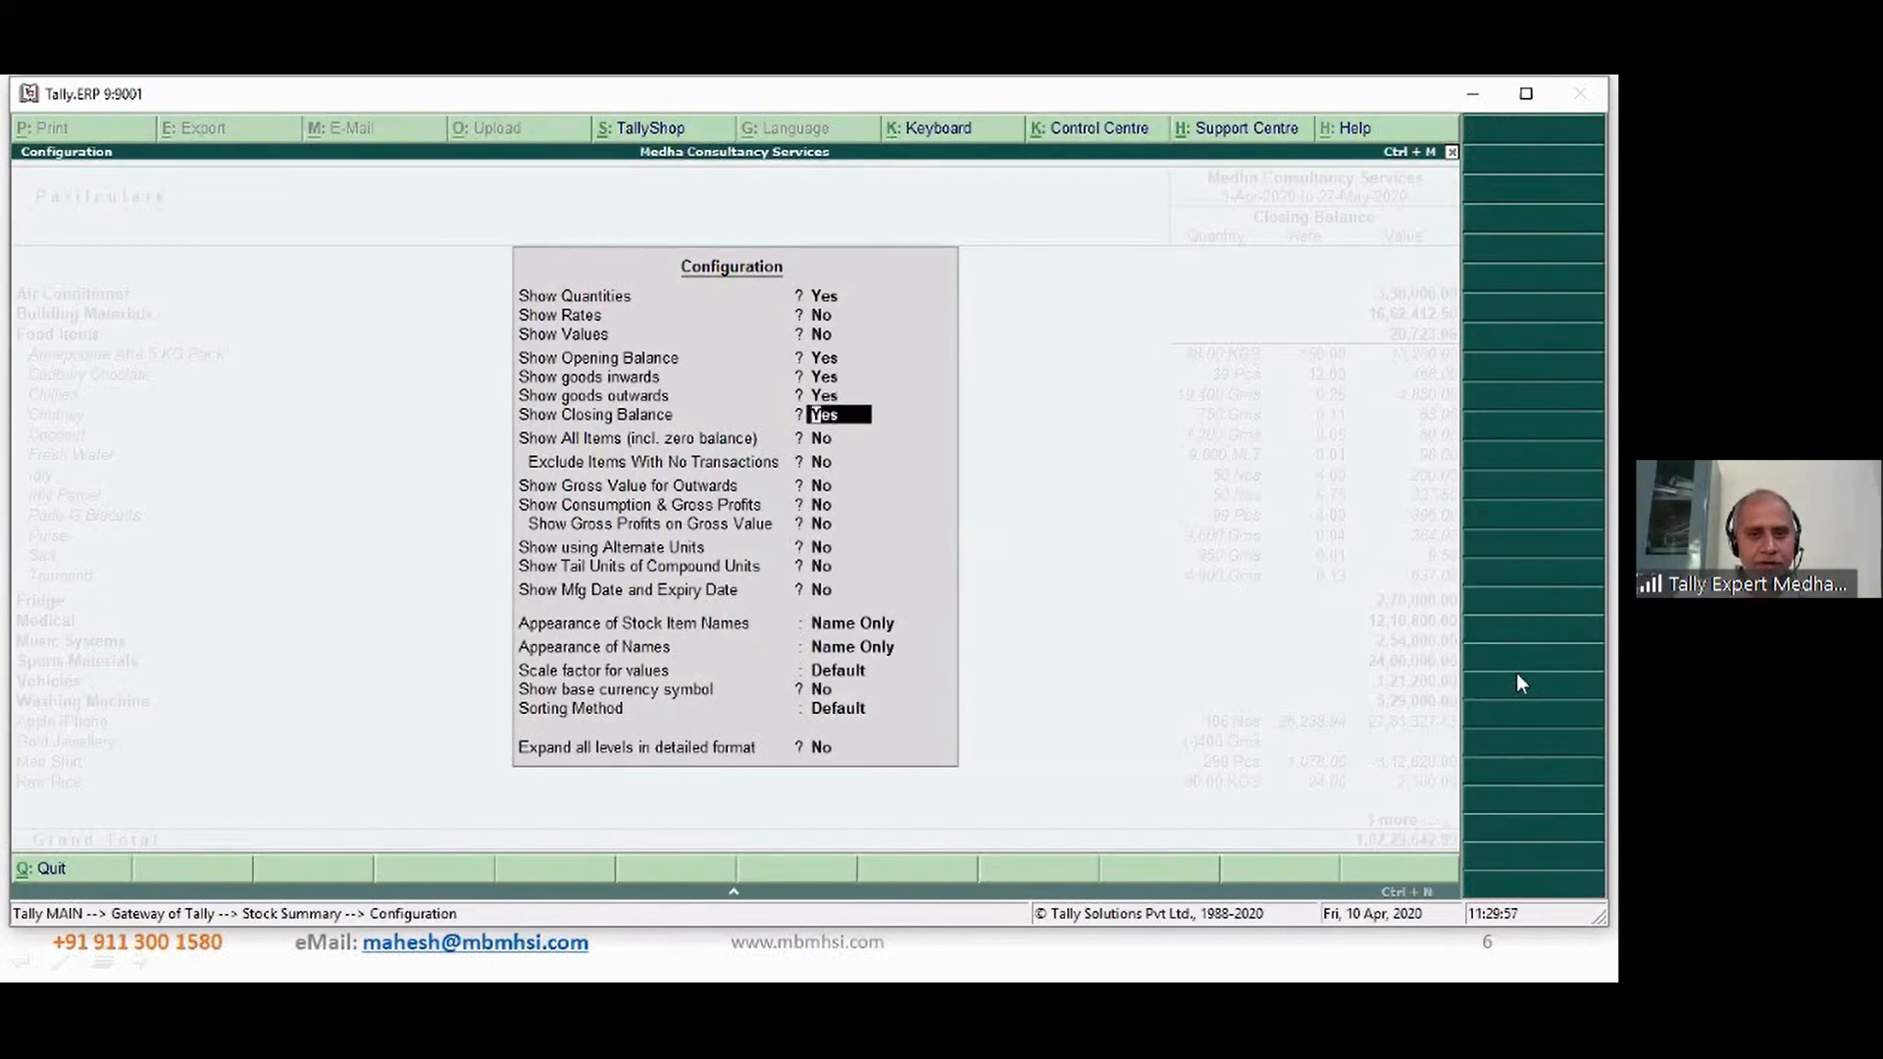
{"action": "key", "text": "ctrl+a"}
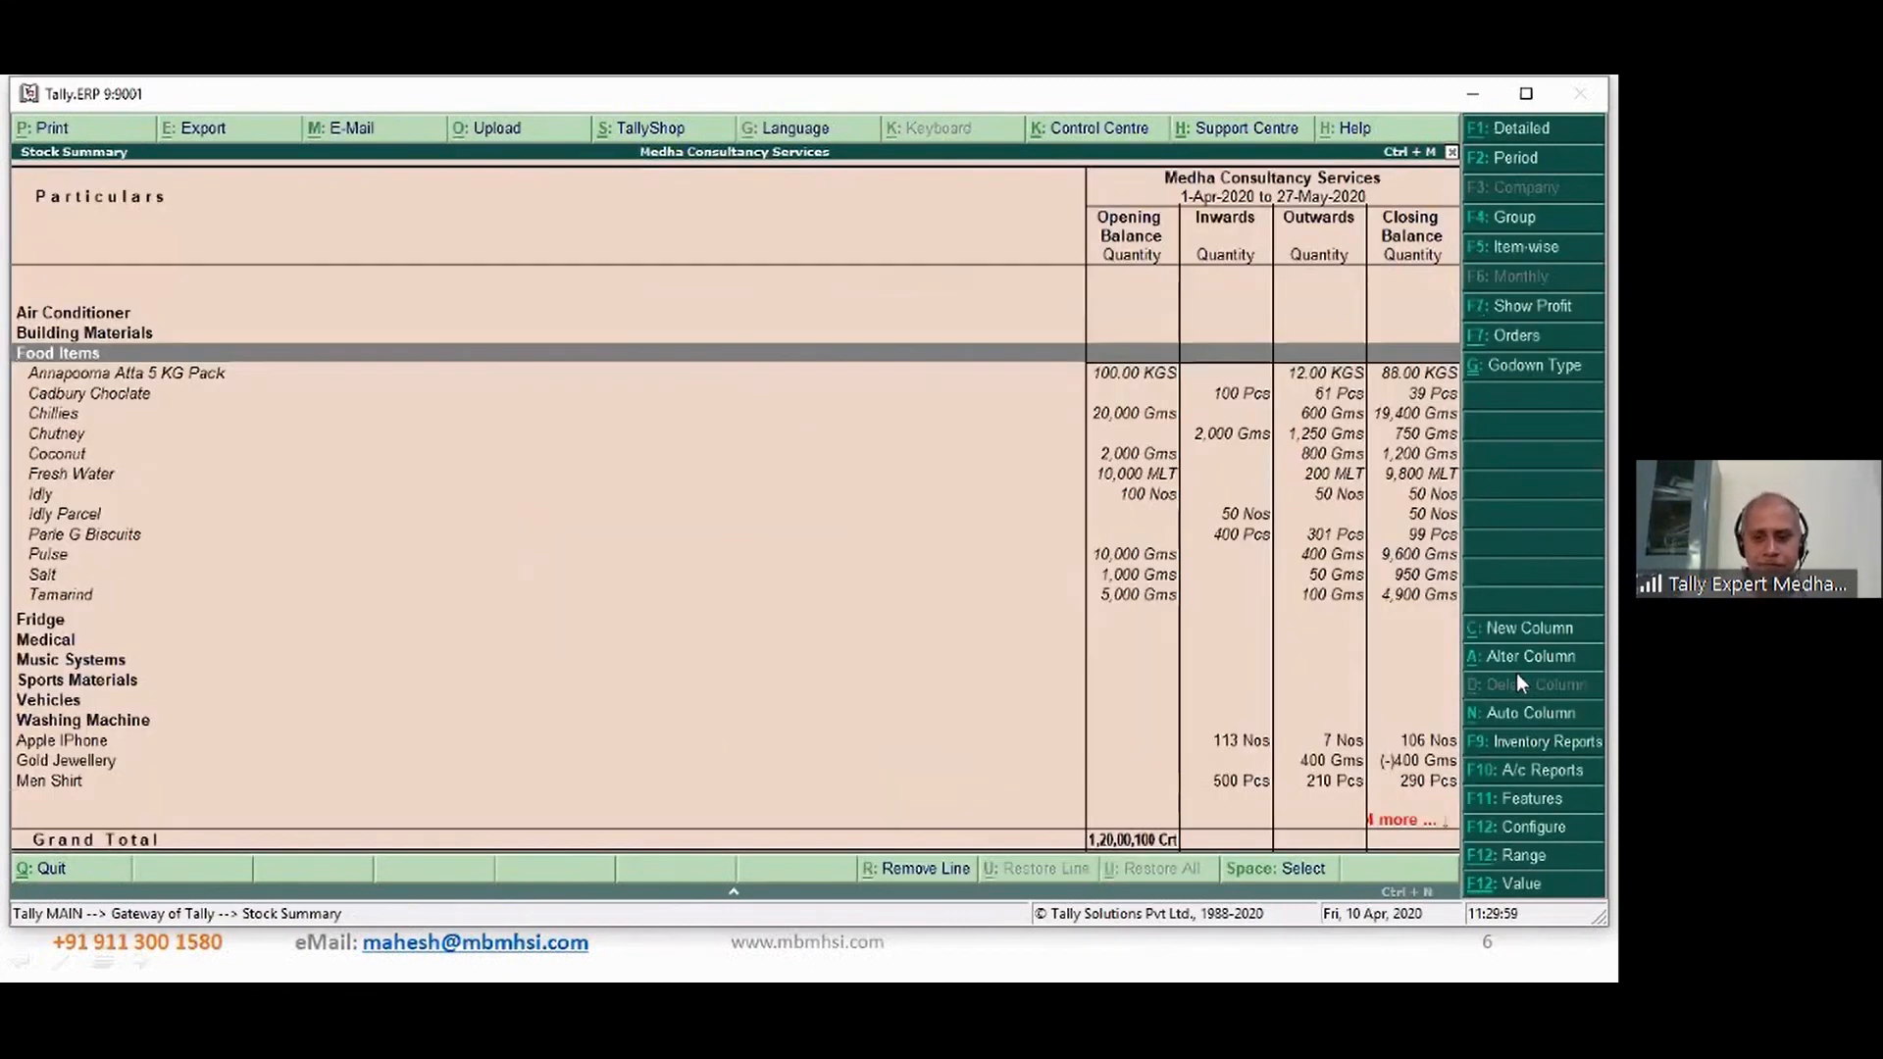
- Examine the opening, inward, outward and closing quantities of the Food Items, especially Chutney, Idly and Idly Parcel
{"action": "key", "text": "Down"}
{"action": "key", "text": "Down"}
{"action": "key", "text": "Down"}
{"action": "key", "text": "Down"}
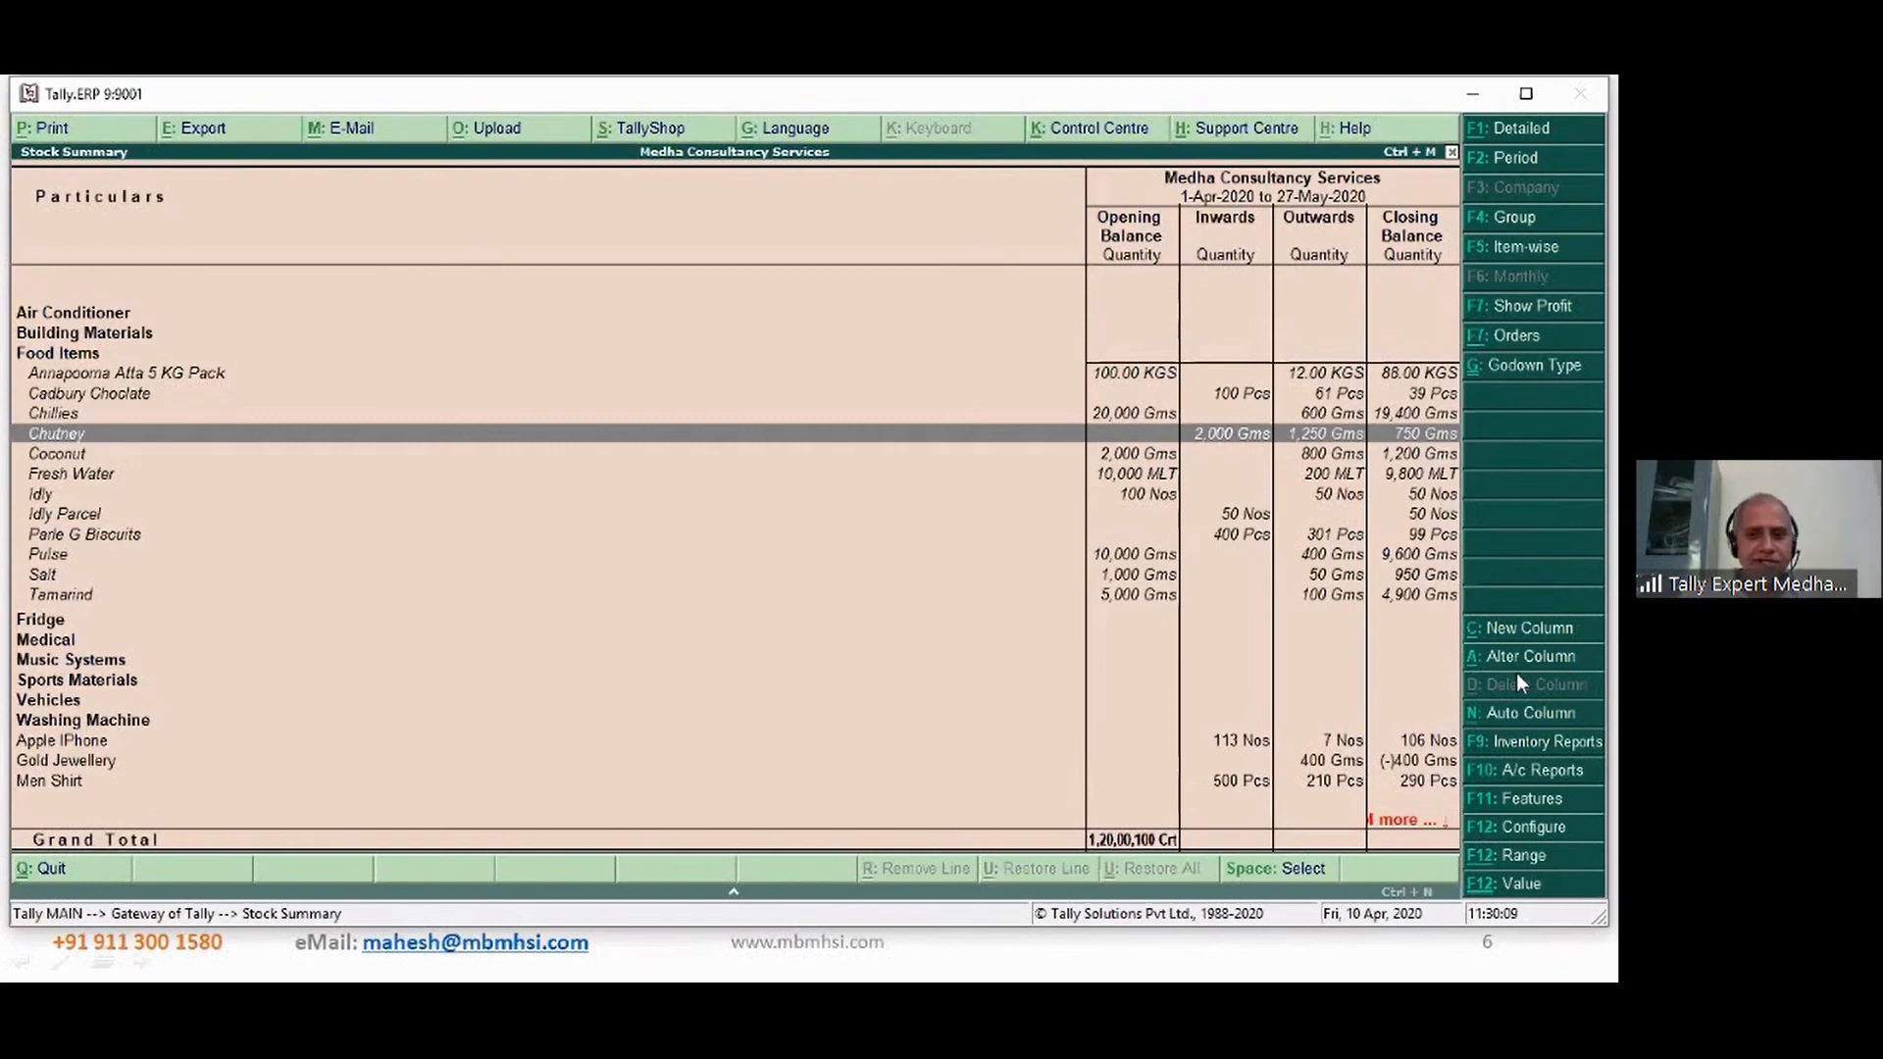
{"action": "key", "text": "Down"}
{"action": "key", "text": "Down"}
{"action": "key", "text": "Down"}
{"action": "key", "text": "Down"}
{"action": "key", "text": "Down"}
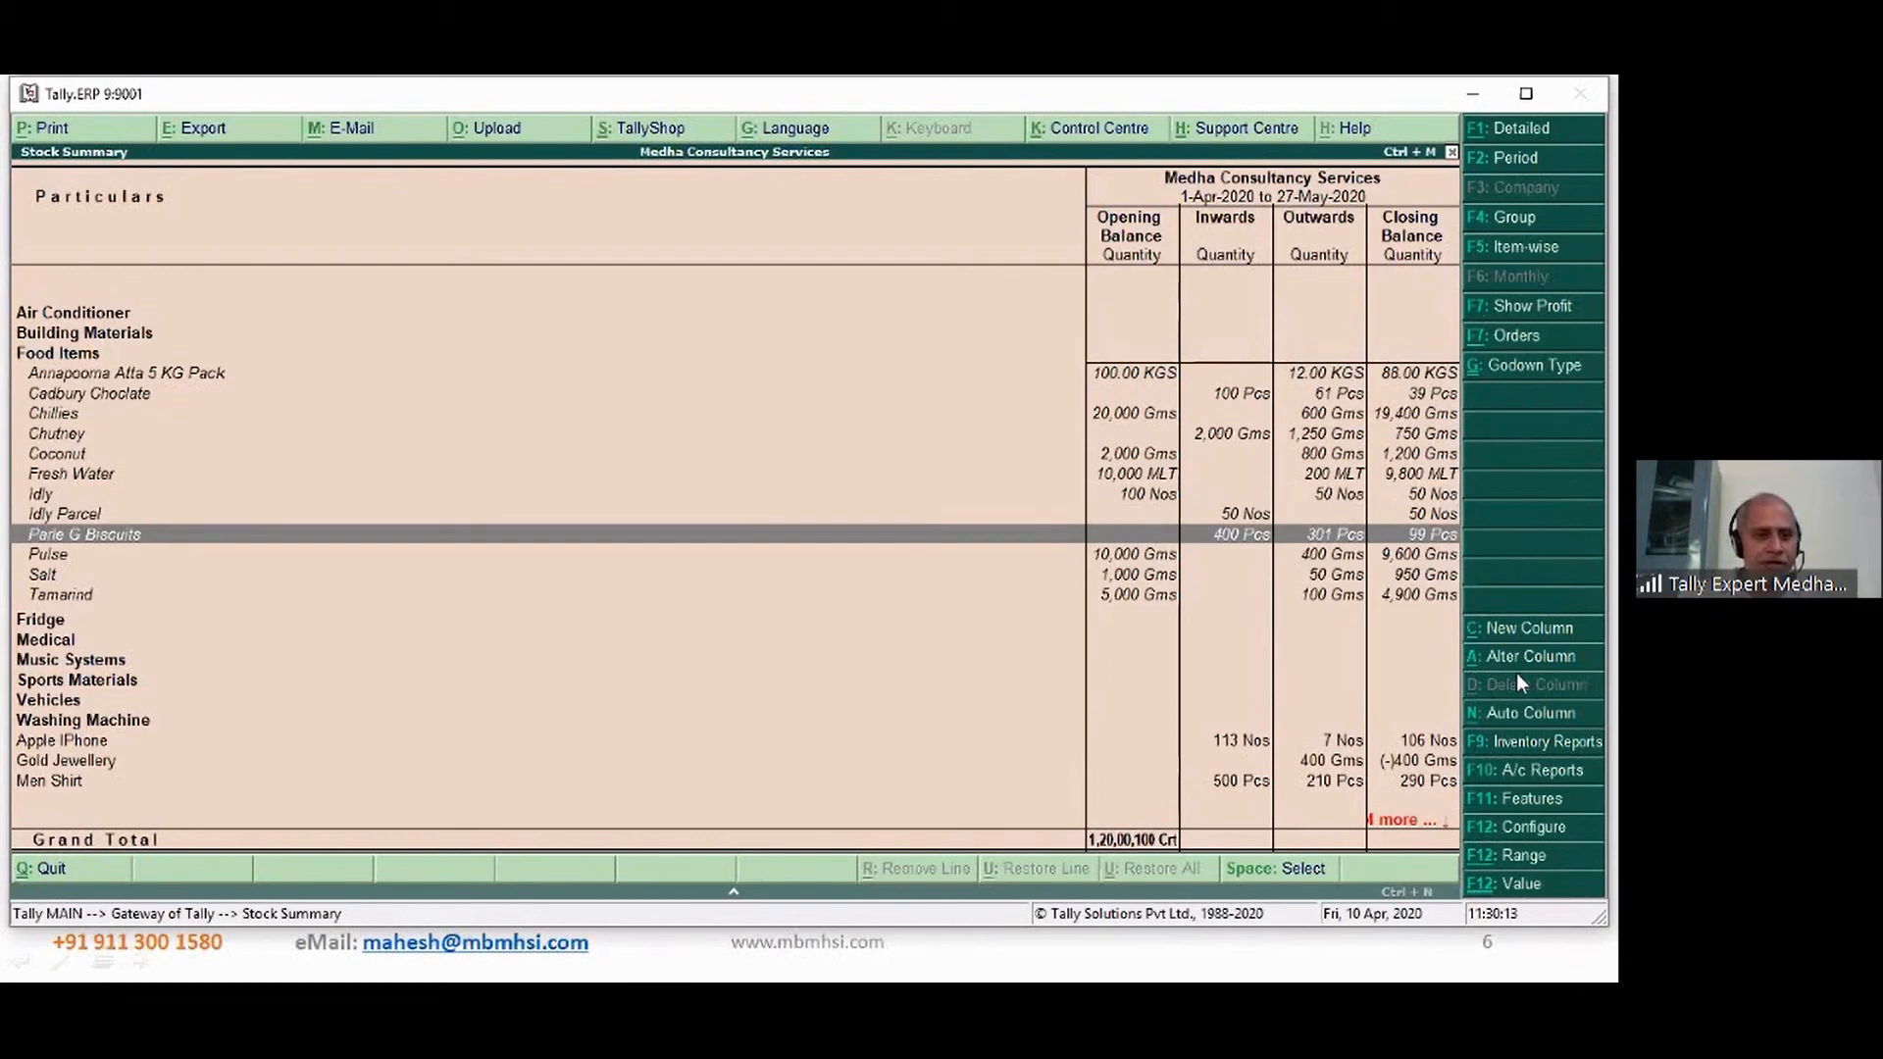
{"action": "key", "text": "Up"}
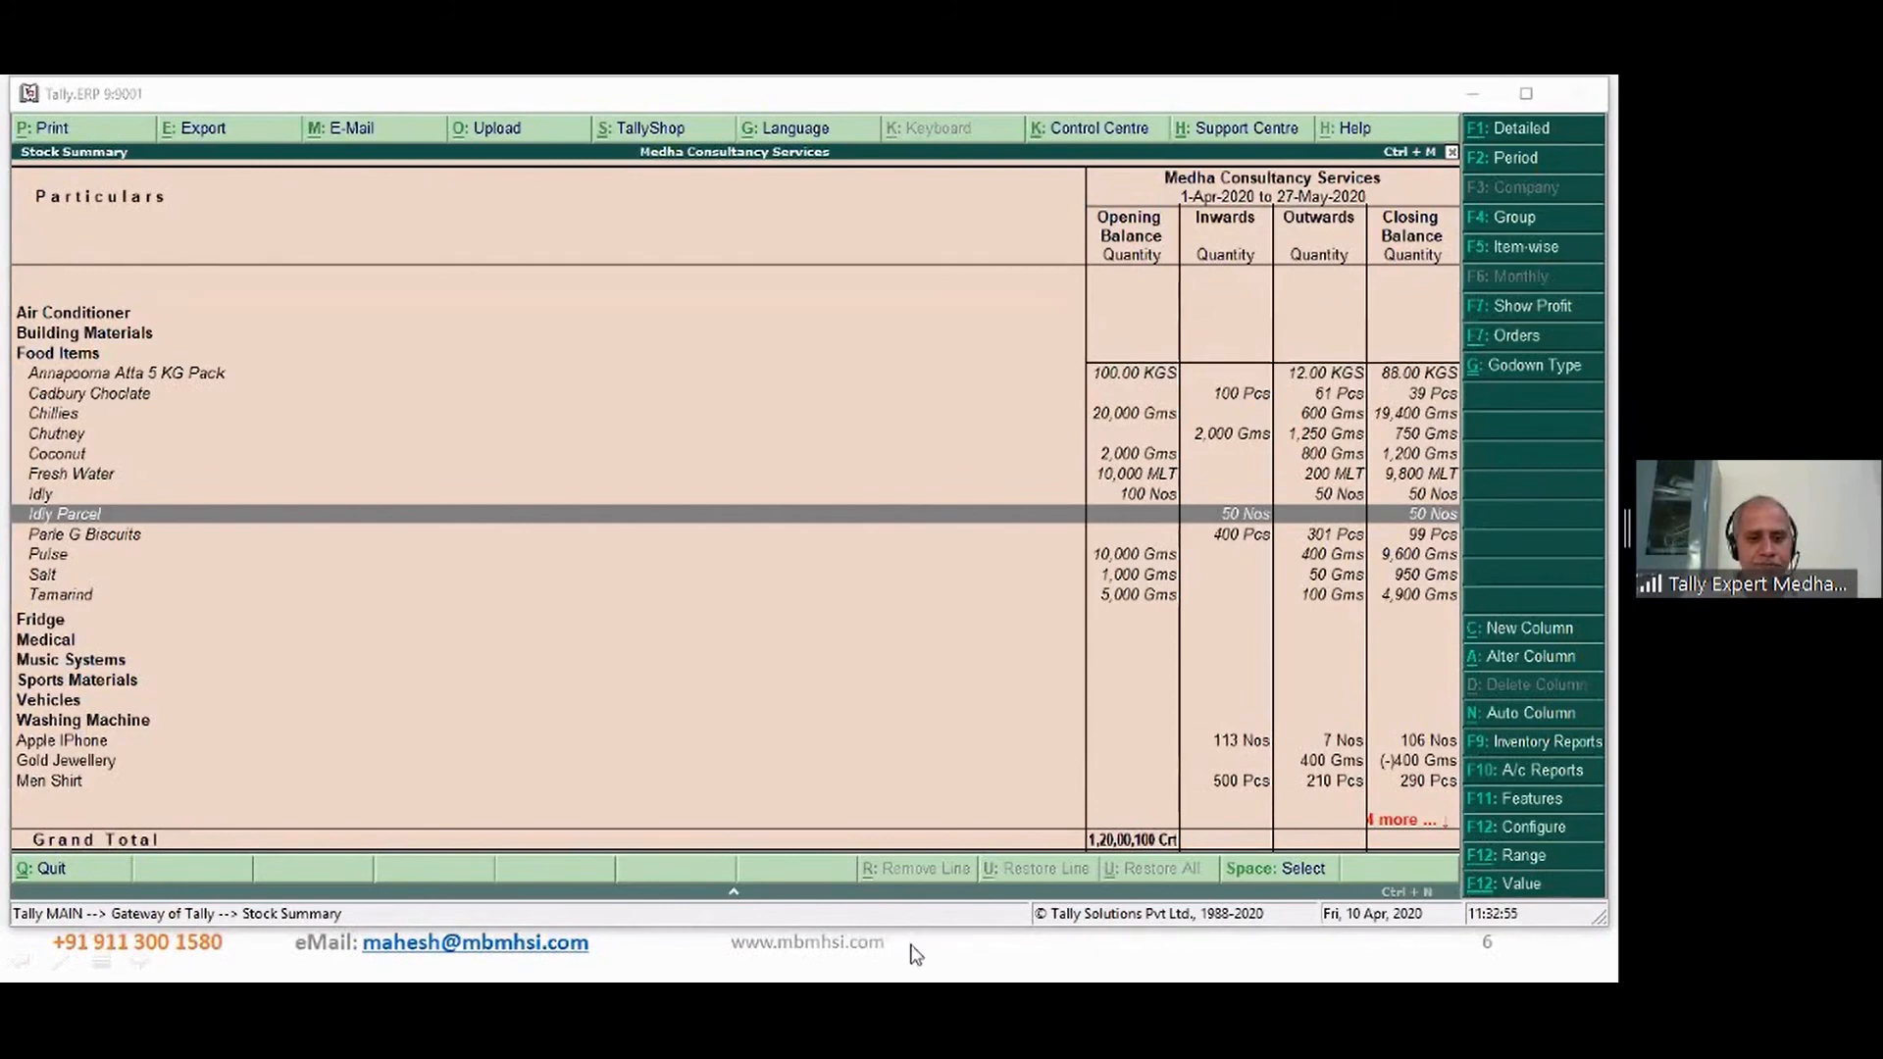
{"action": "key", "text": "alt+Tab"}
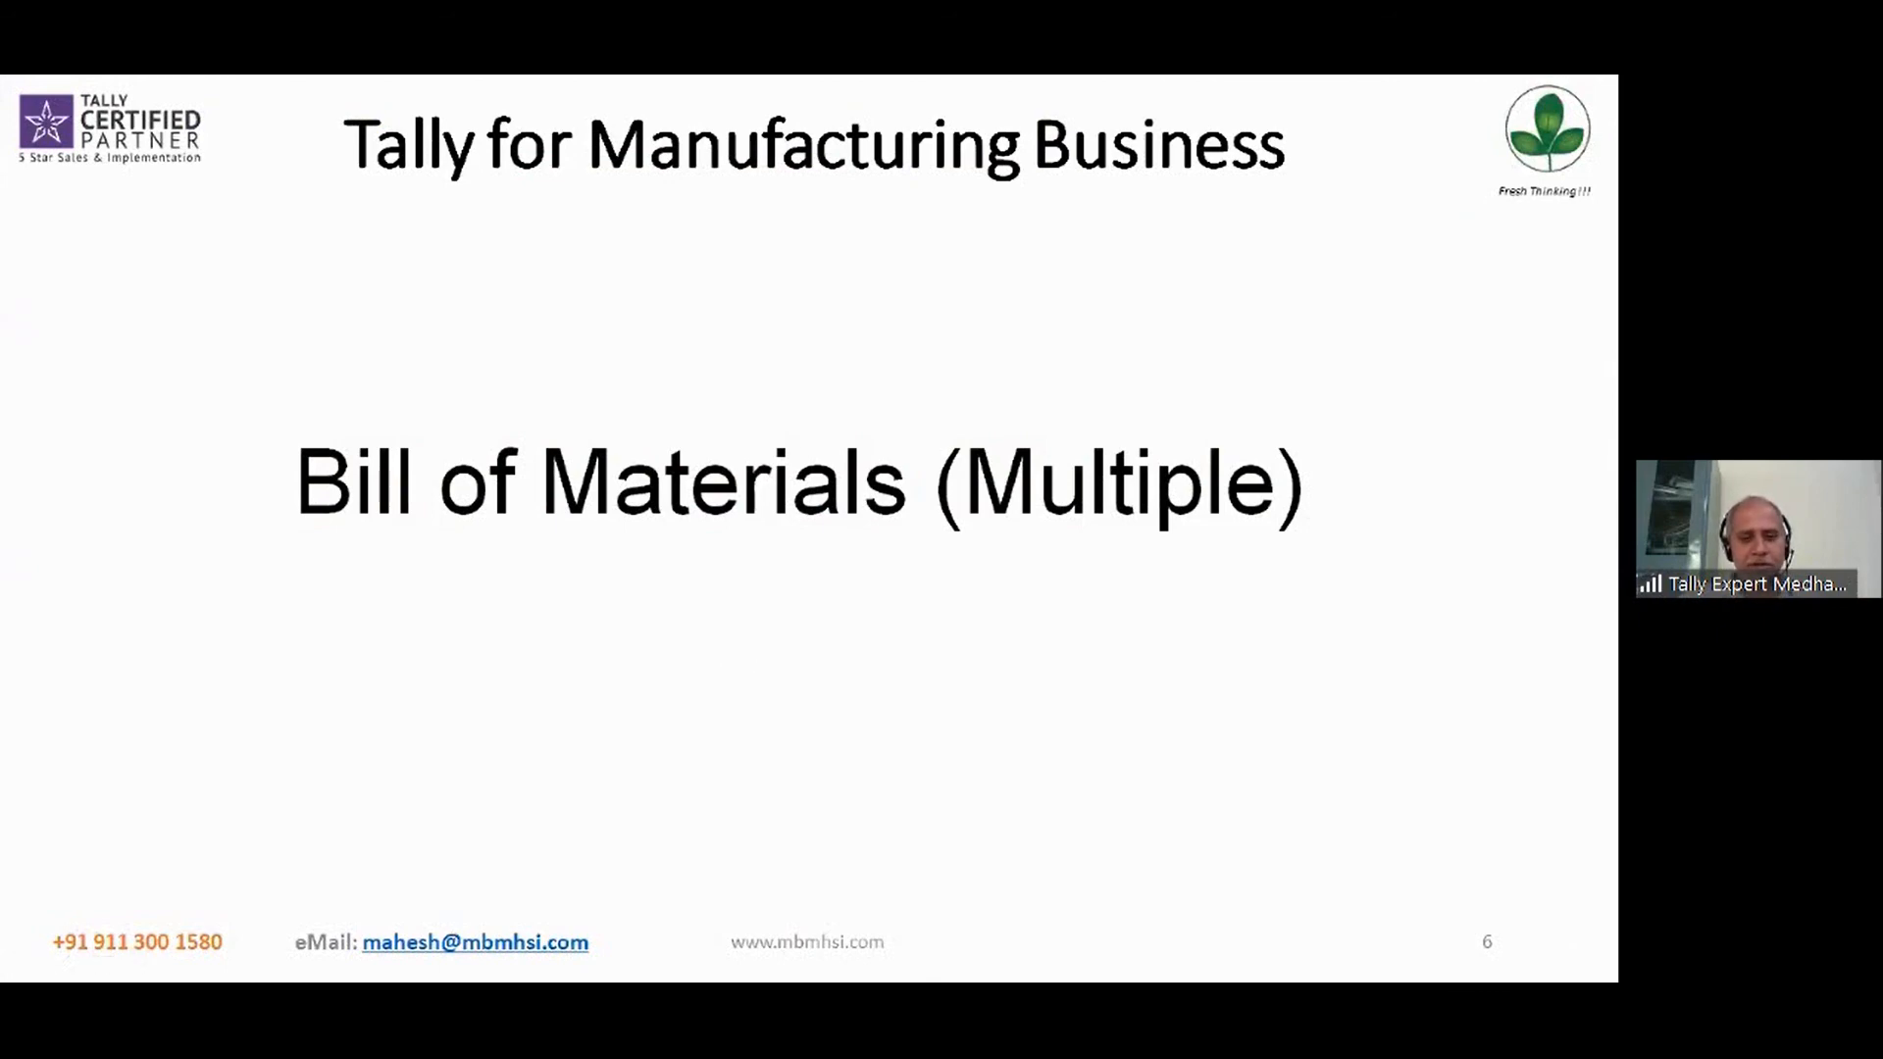
{"action": "key", "text": "Right"}
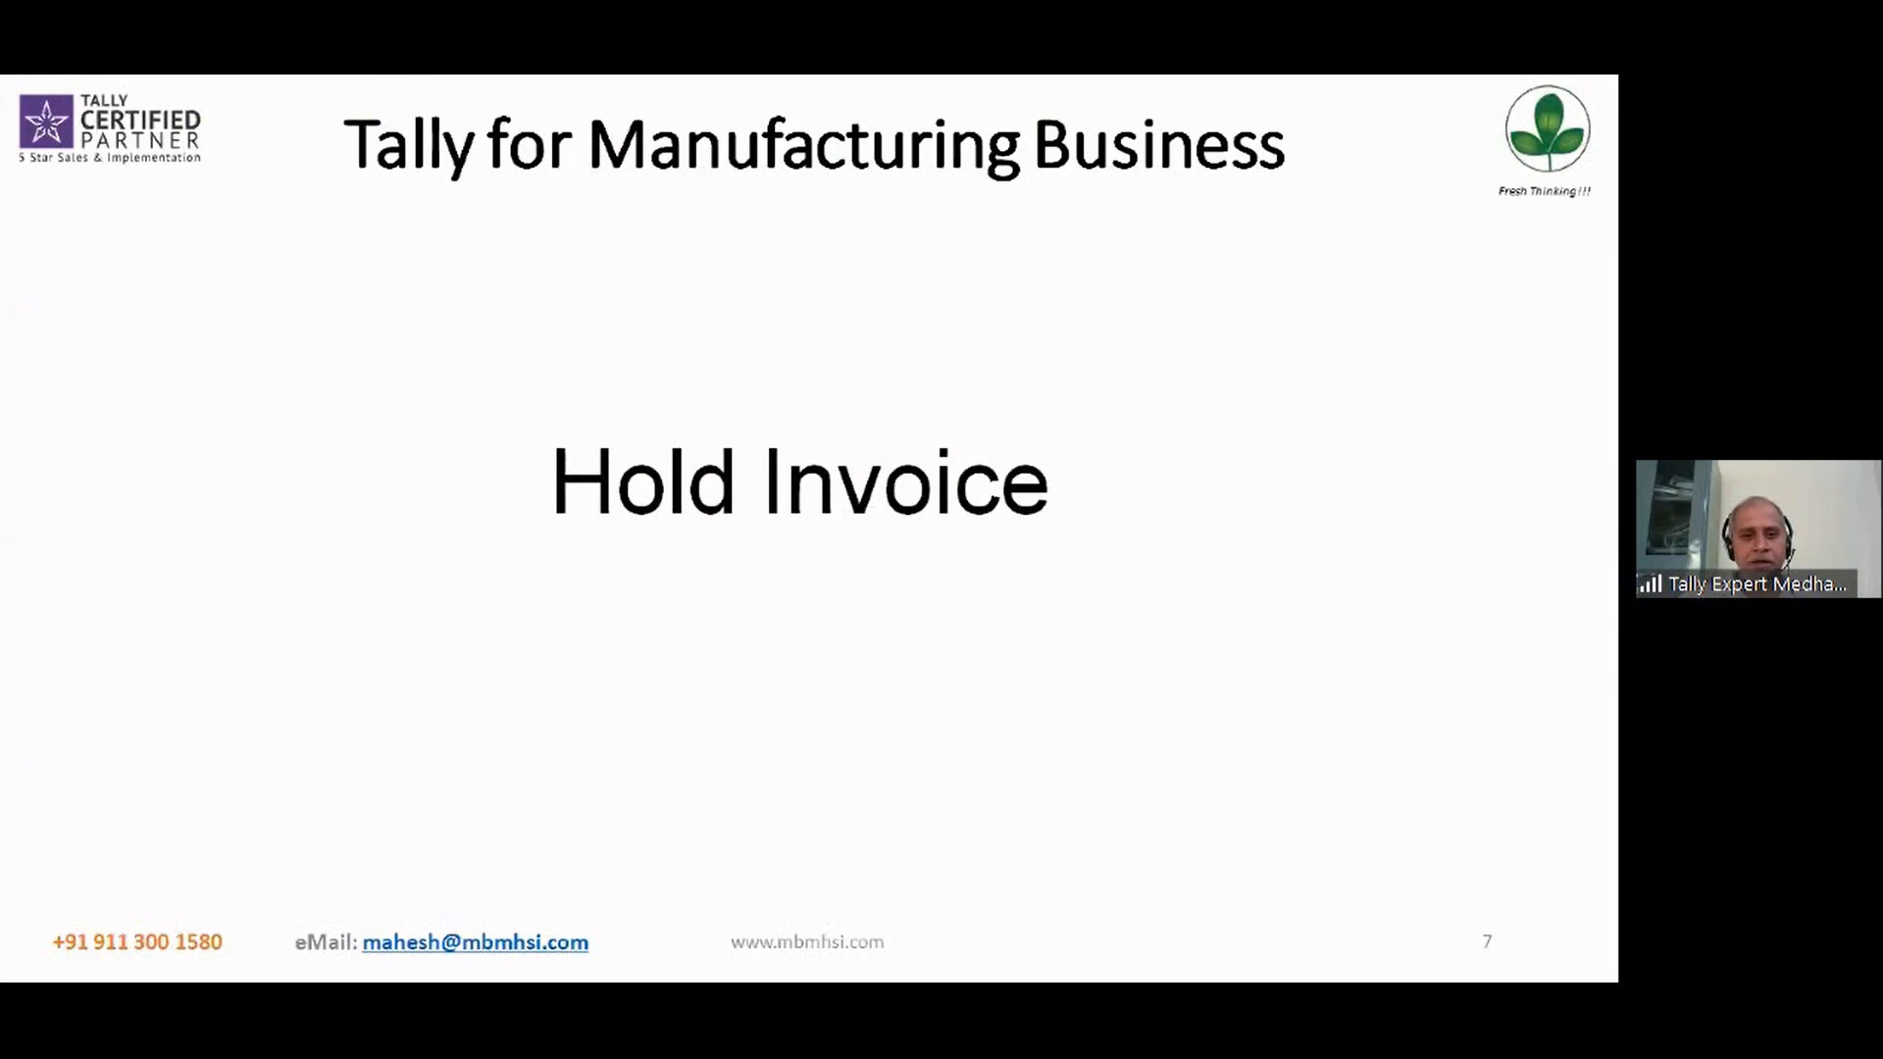
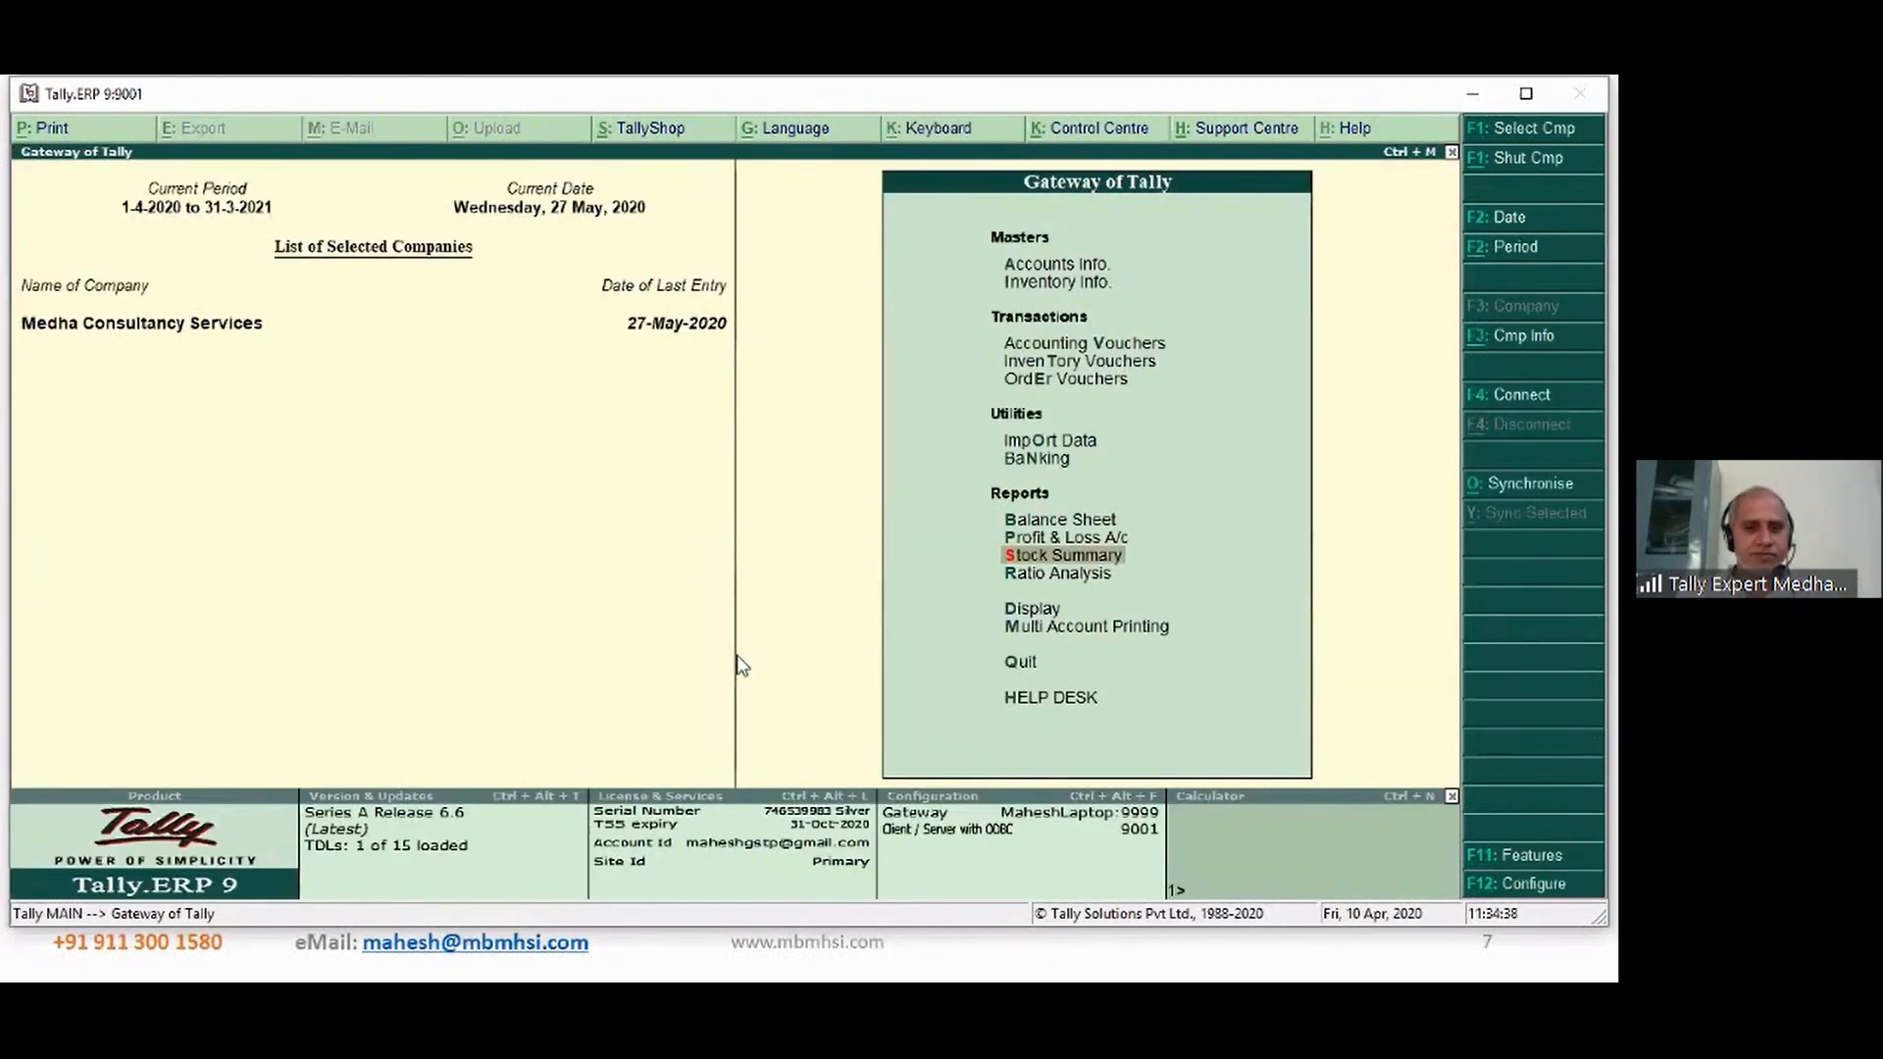
- Start a new Sales voucher with the voucher class Sales Local from the Gateway of Tally
{"action": "key", "text": "v"}
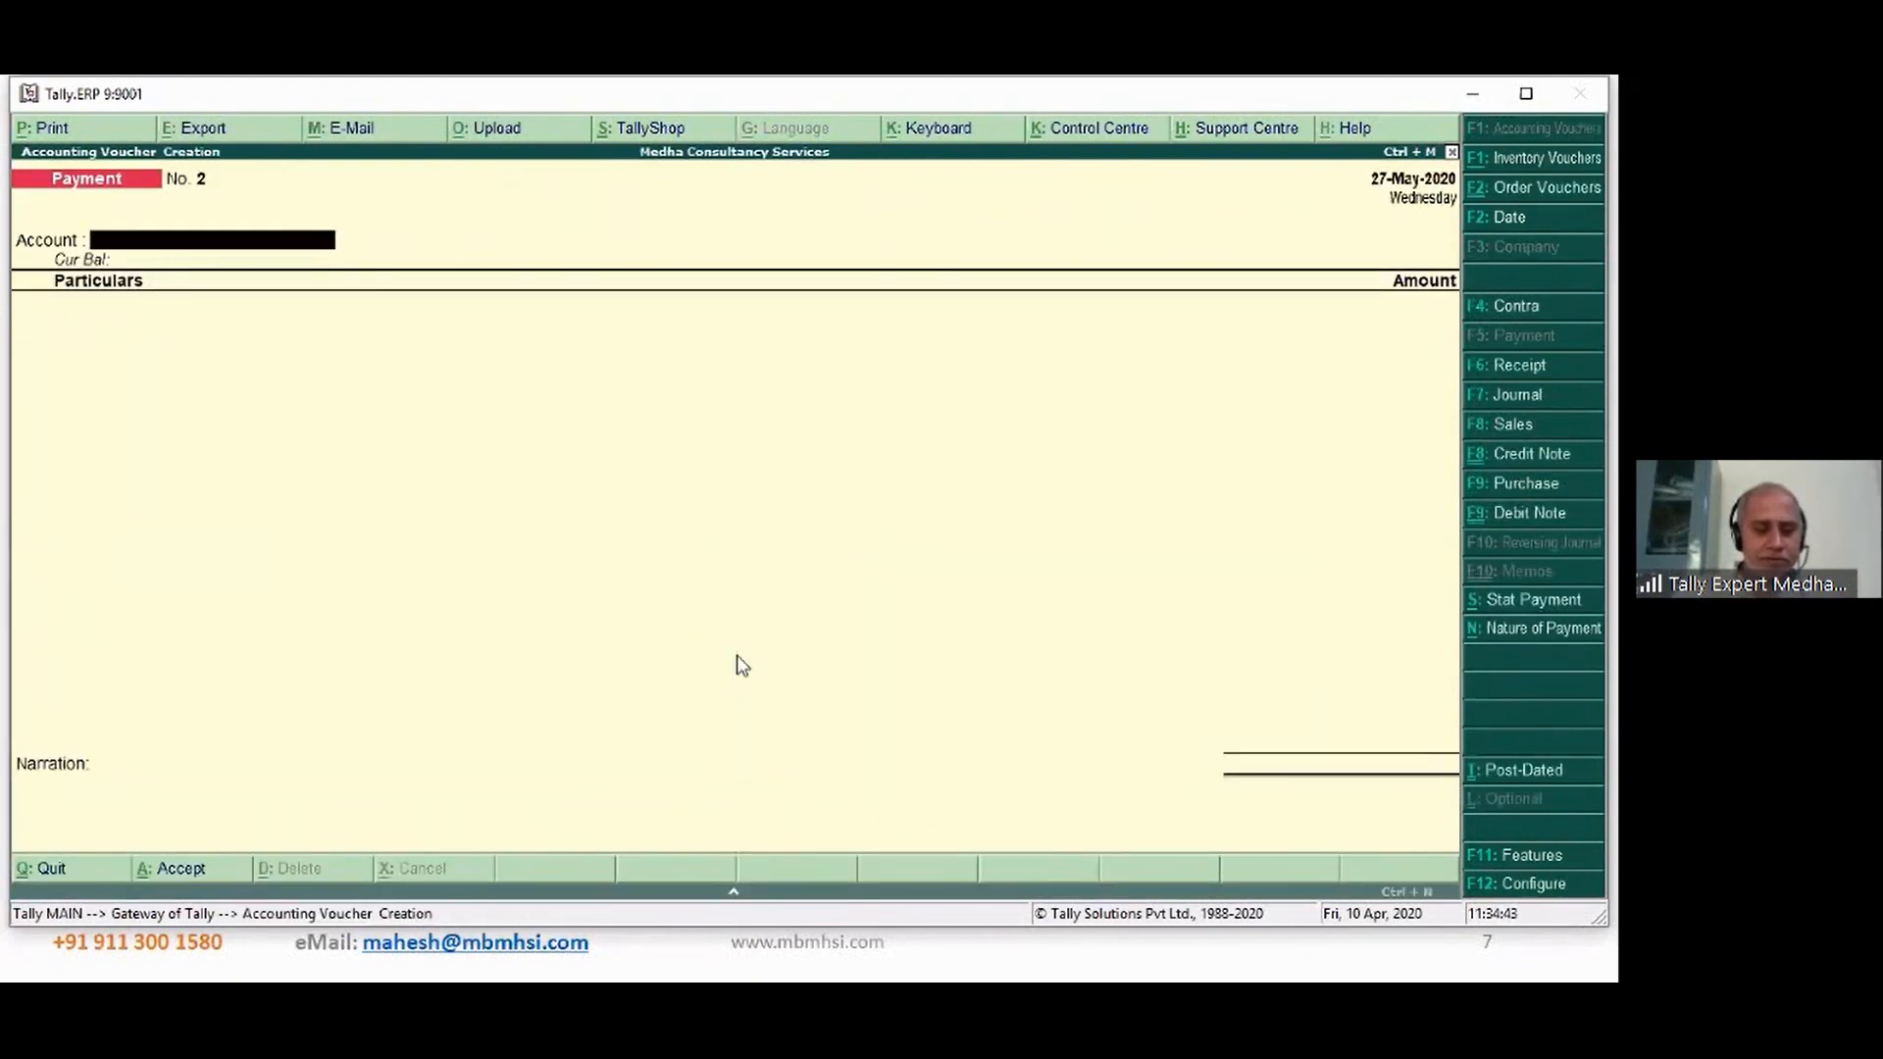
{"action": "key", "text": "F8"}
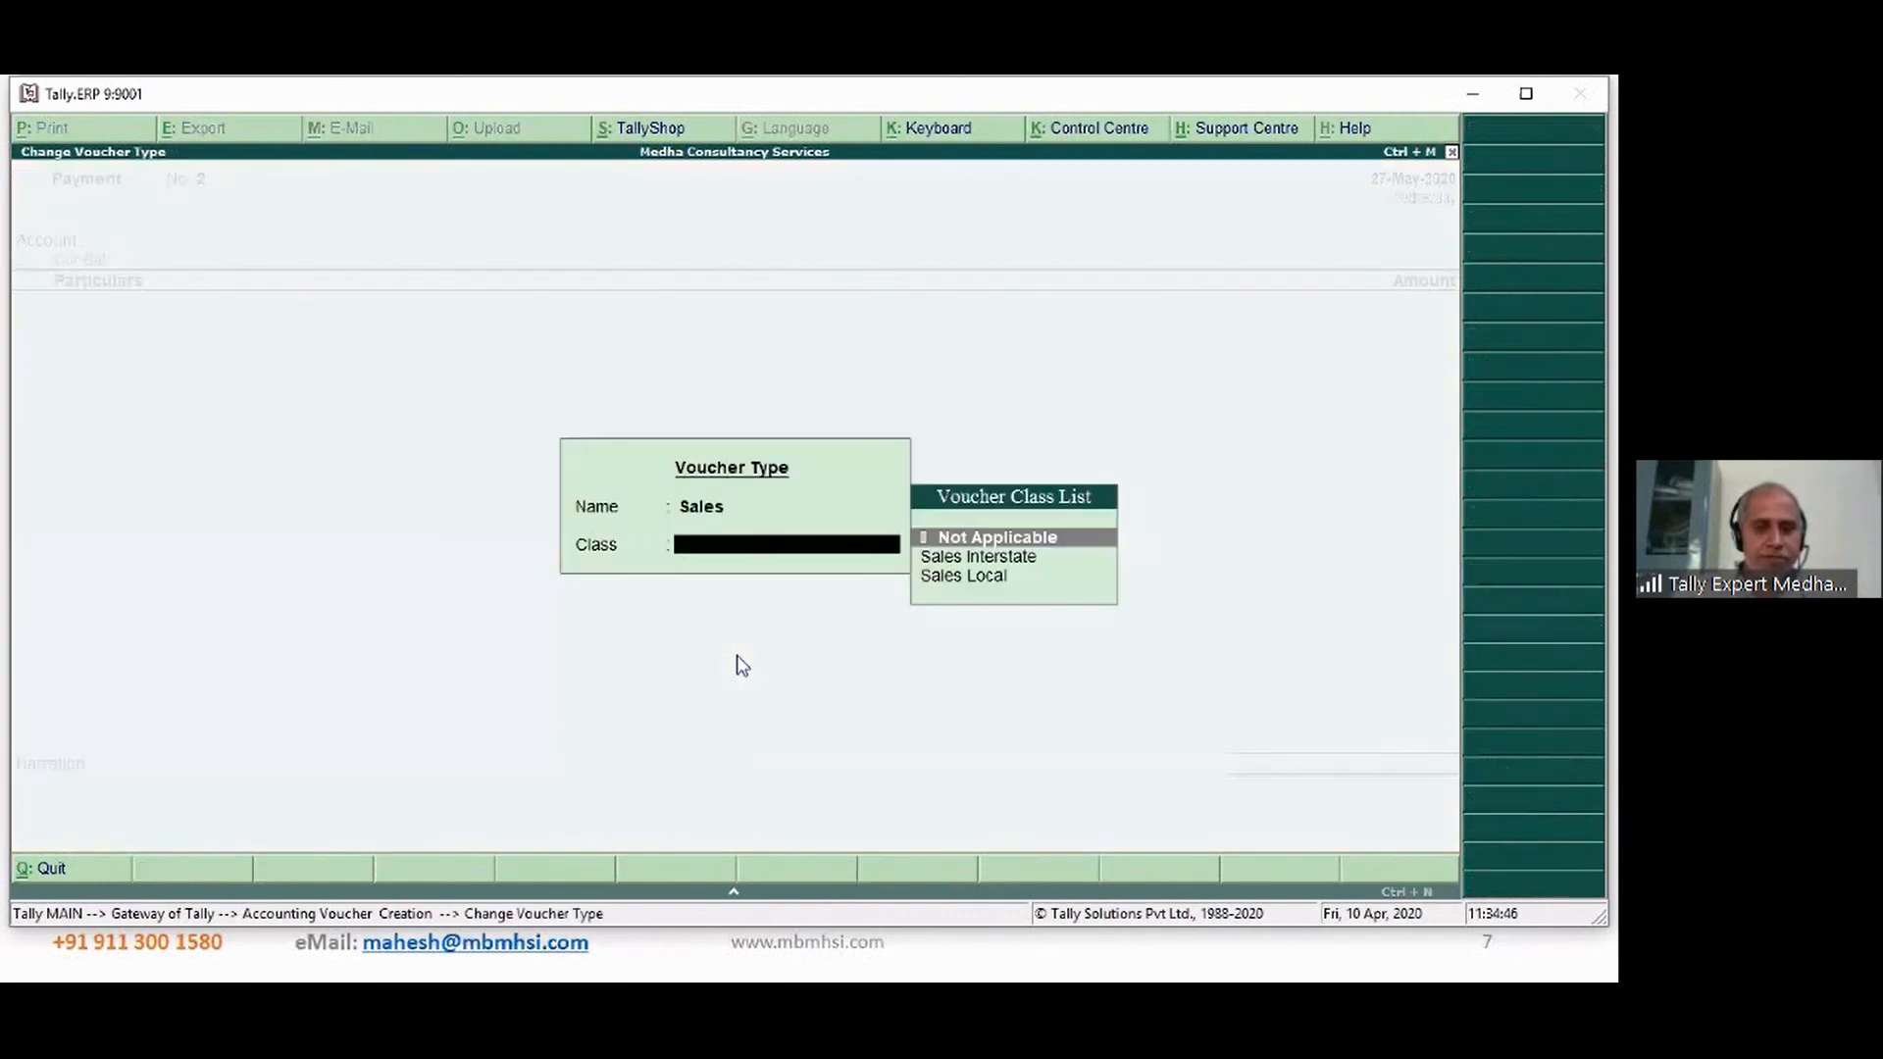
{"action": "key", "text": "Down"}
{"action": "key", "text": "Down"}
{"action": "key", "text": "Return"}
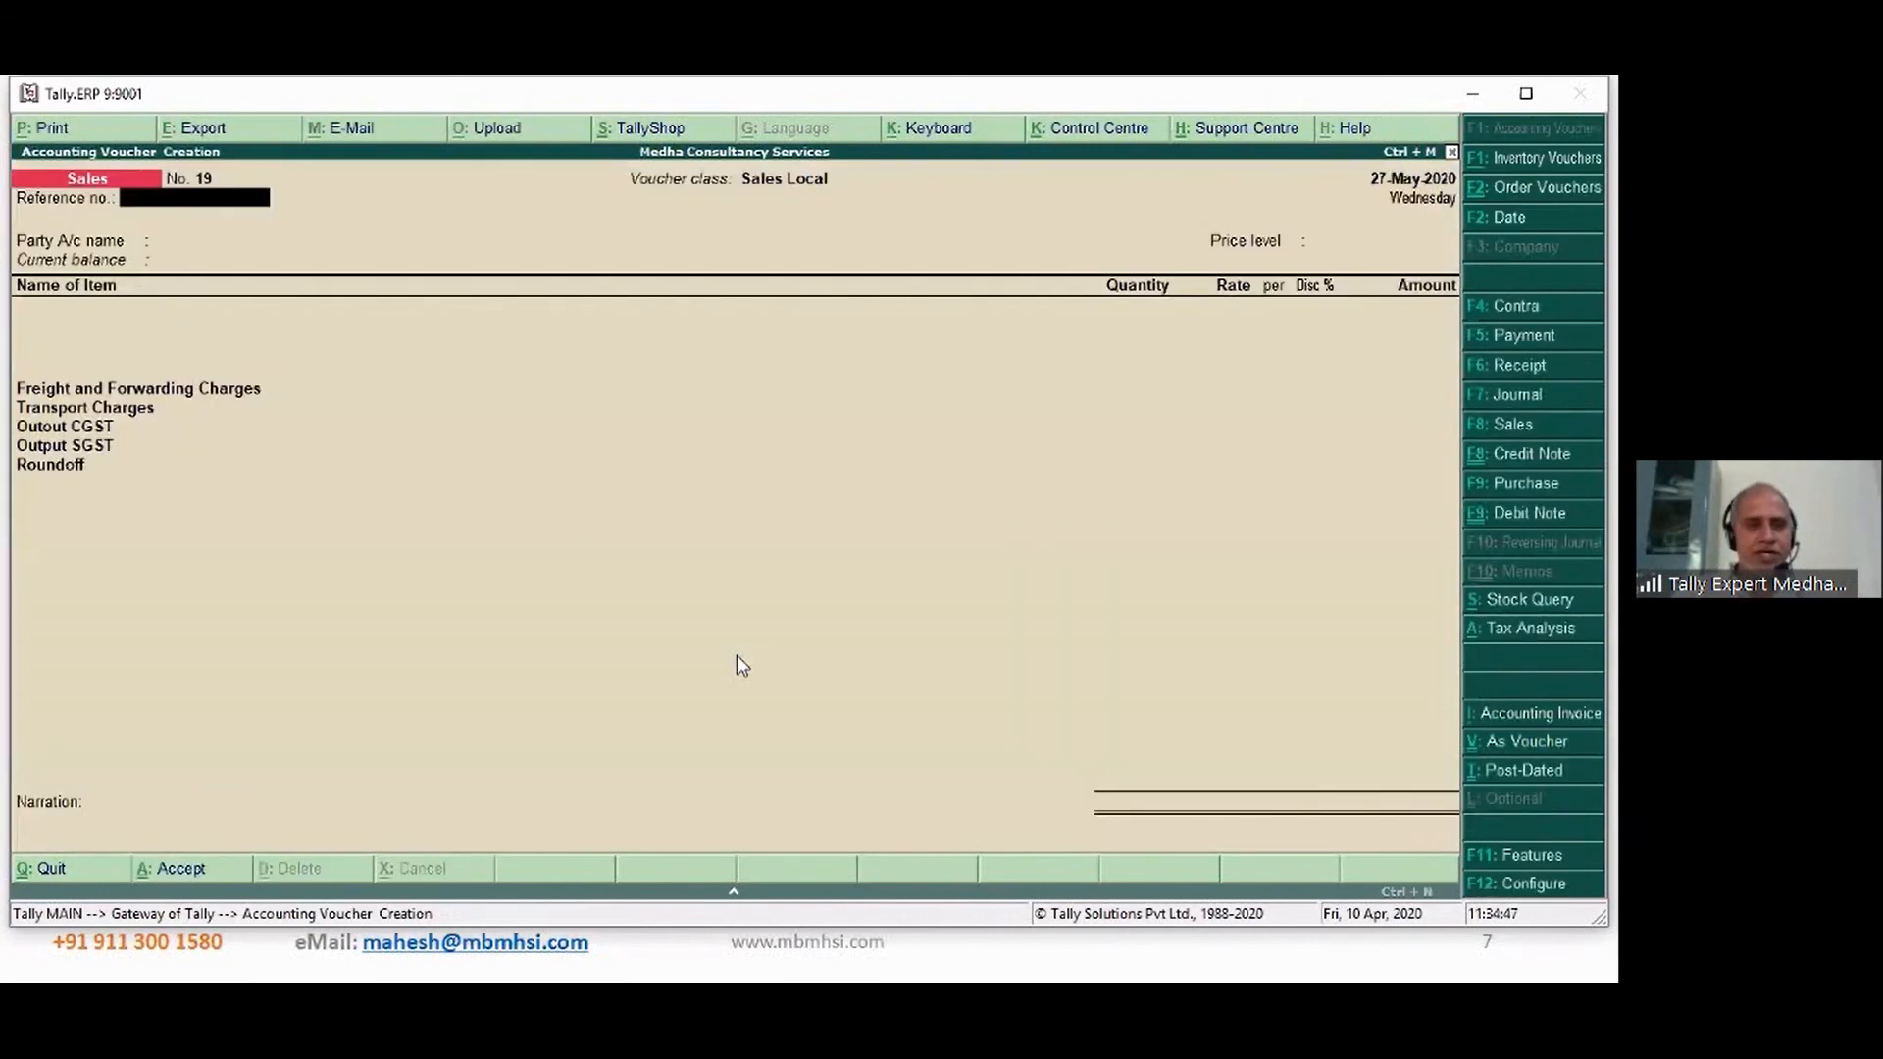
- Leave the reference number blank, choose Extrude Hone India Pvt Ltd as the party and accept its party details
{"action": "key", "text": "Return"}
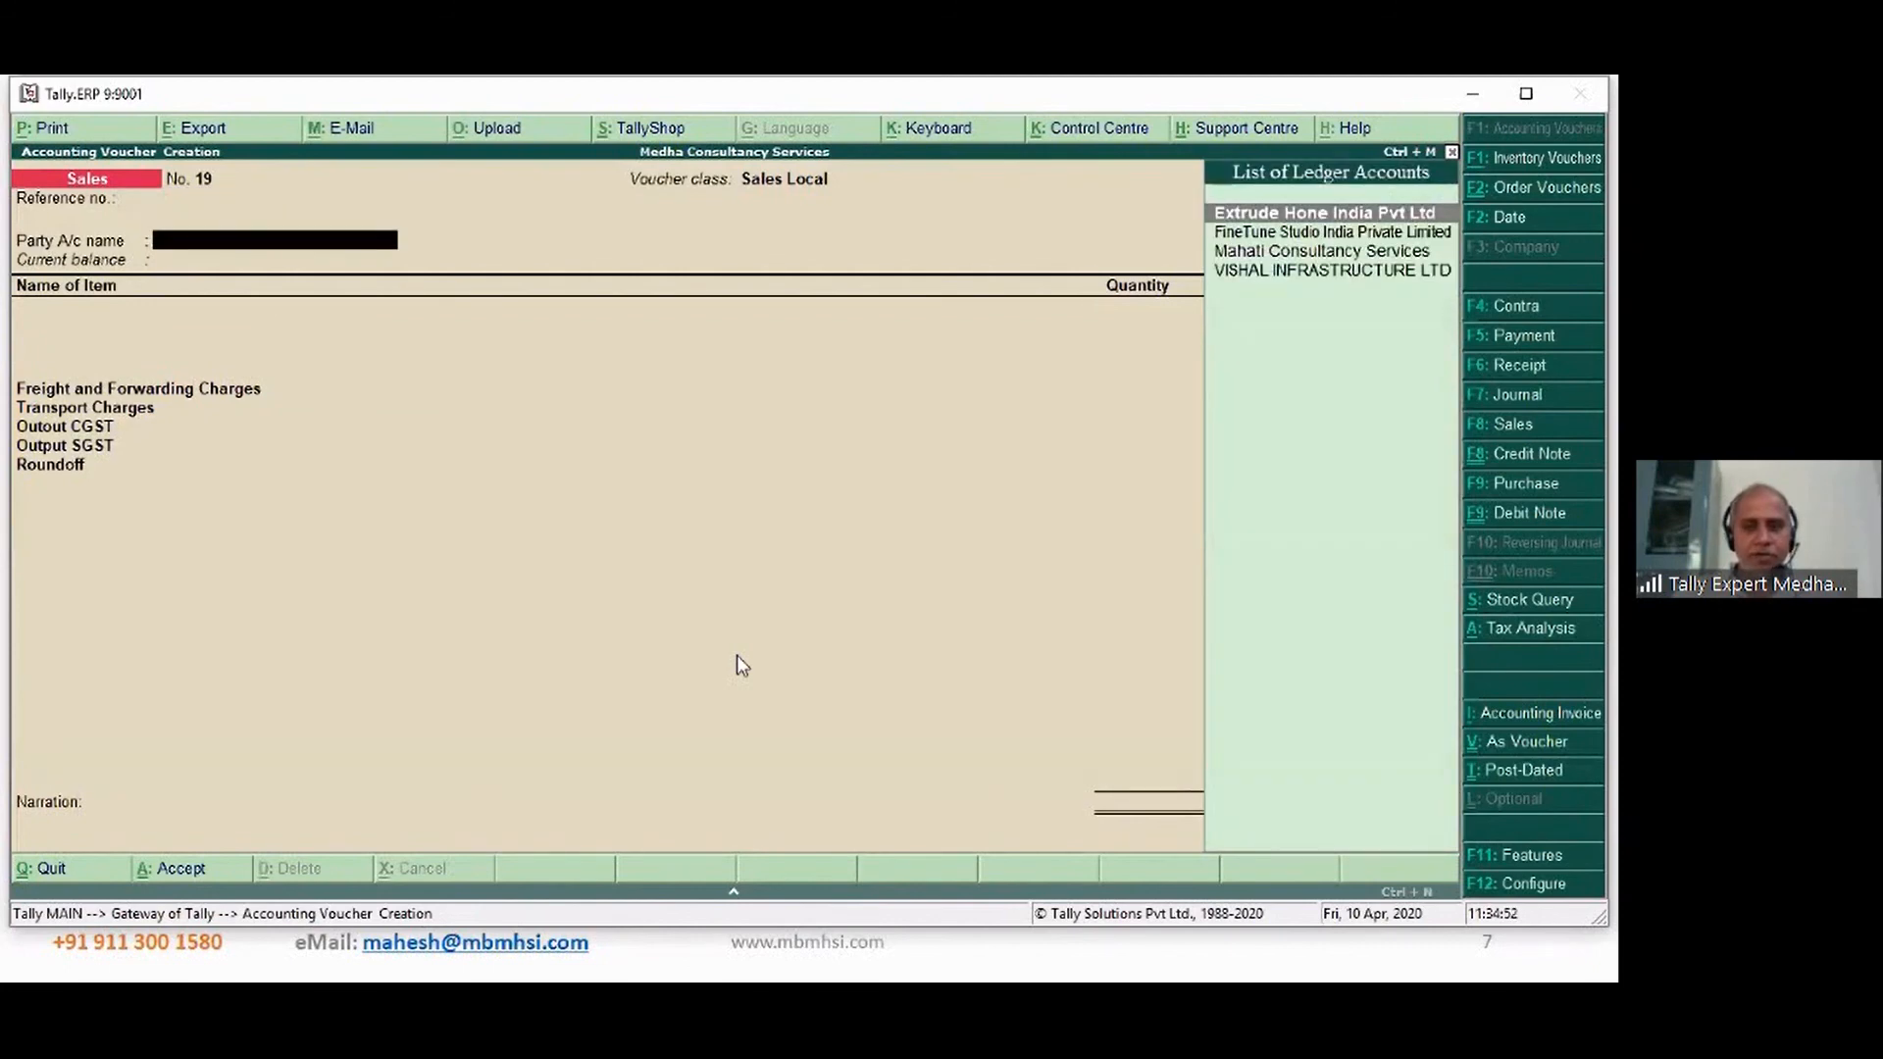
{"action": "key", "text": "Return"}
{"action": "key", "text": "ctrl+a"}
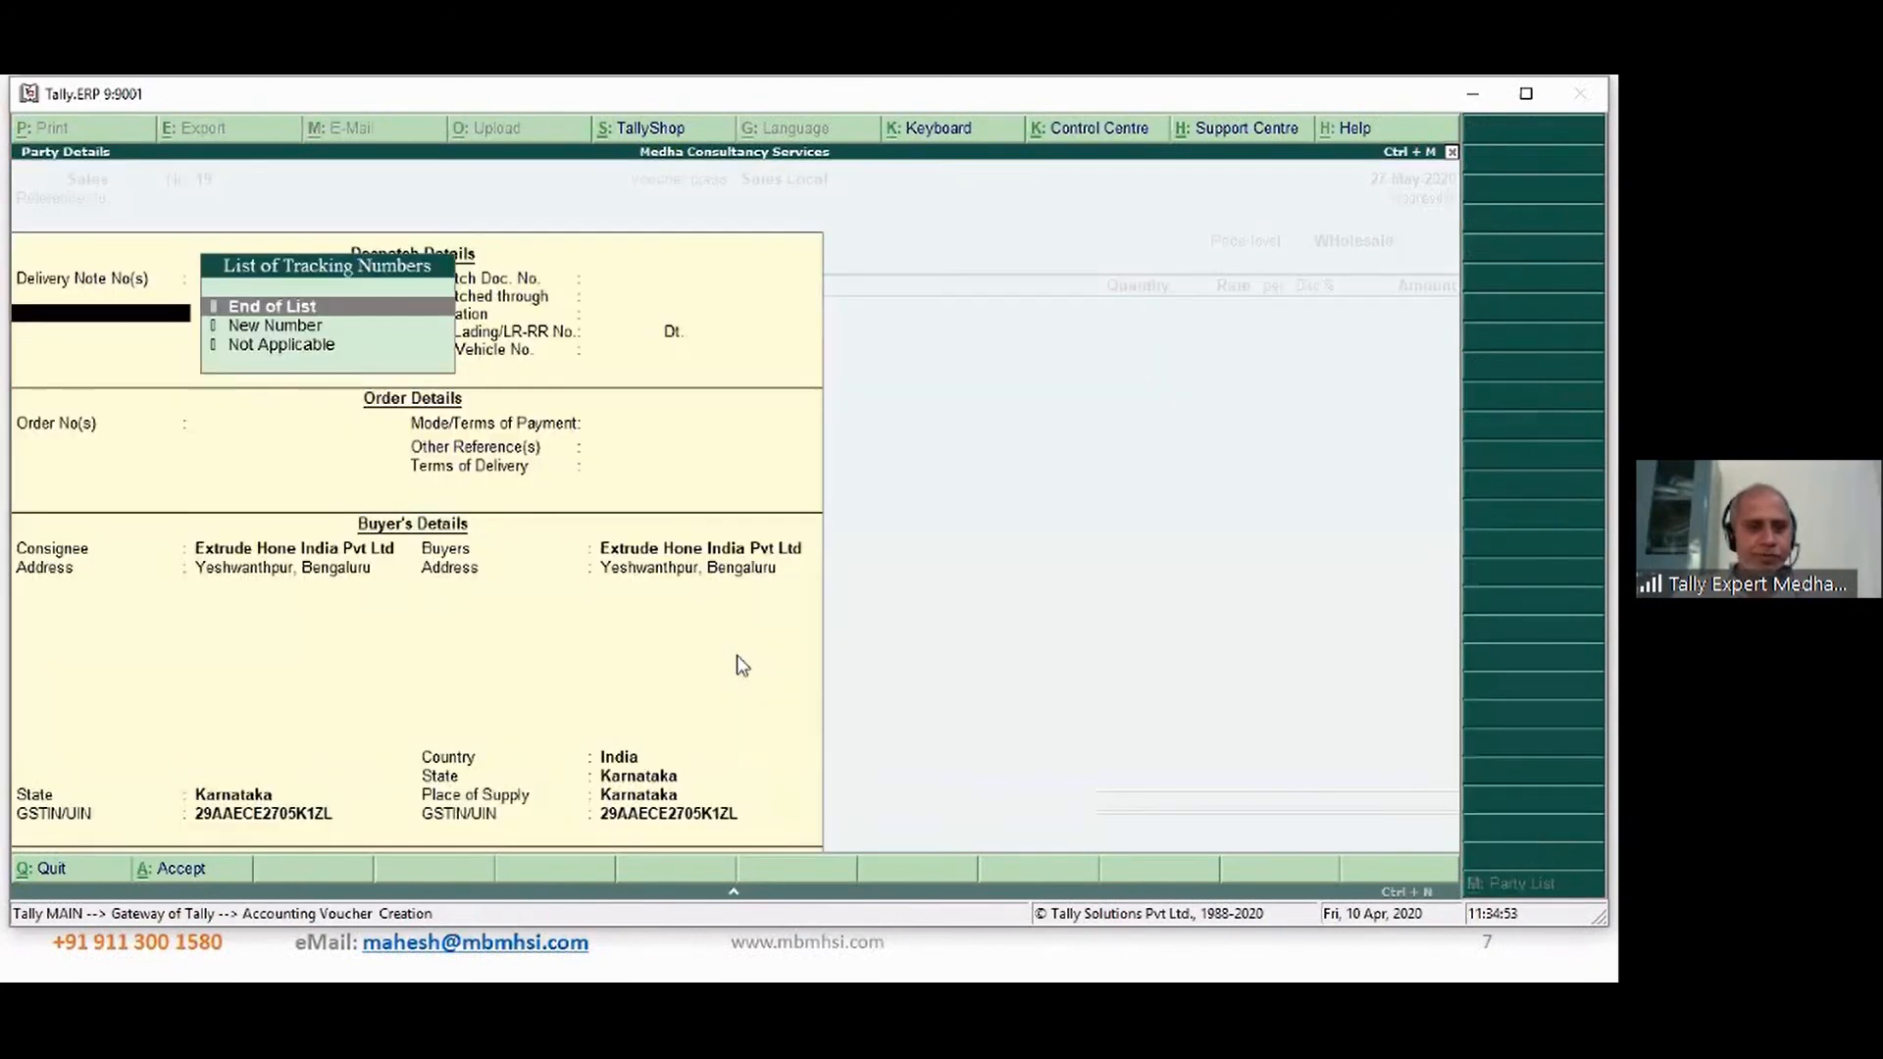
- Add Idly Parcel as the sales item with tracking number Not Applicable and godown Main Location
{"action": "type", "text": "Id"}
{"action": "key", "text": "Down"}
{"action": "key", "text": "Return"}
{"action": "key", "text": "Return"}
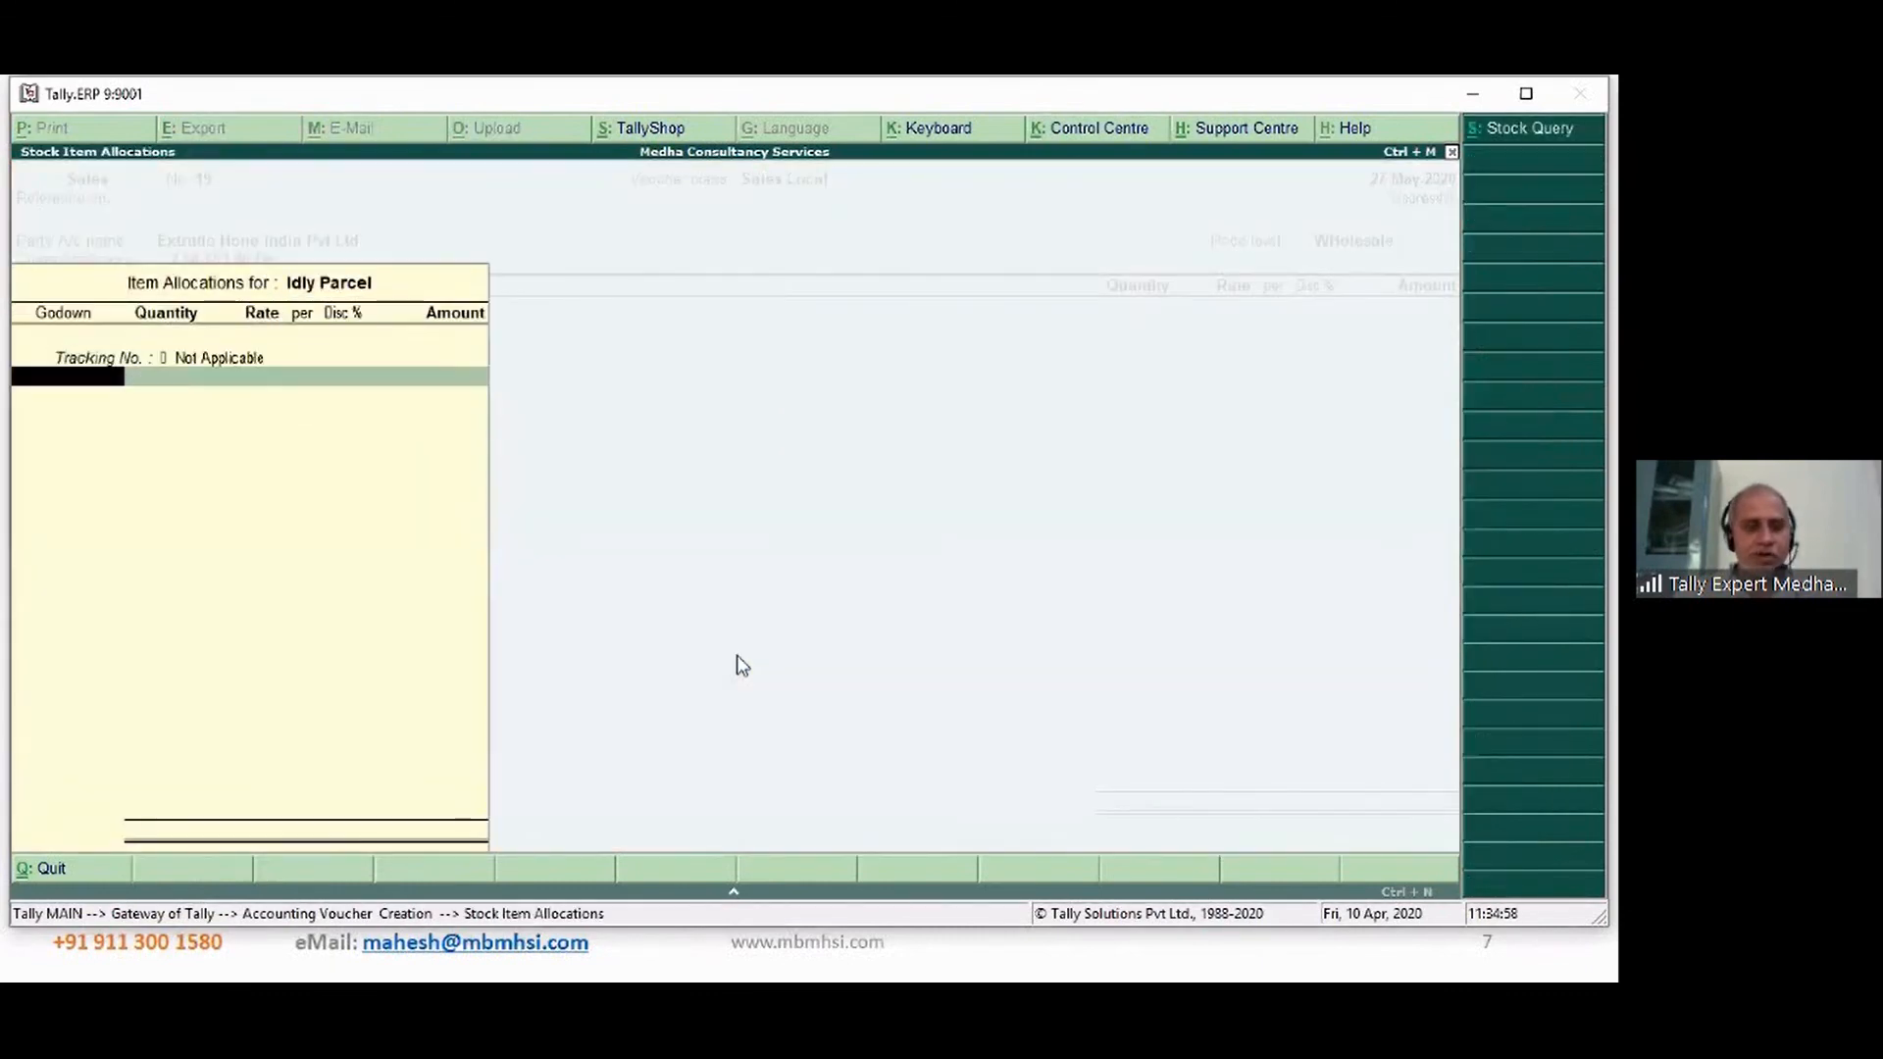
{"action": "key", "text": "Return"}
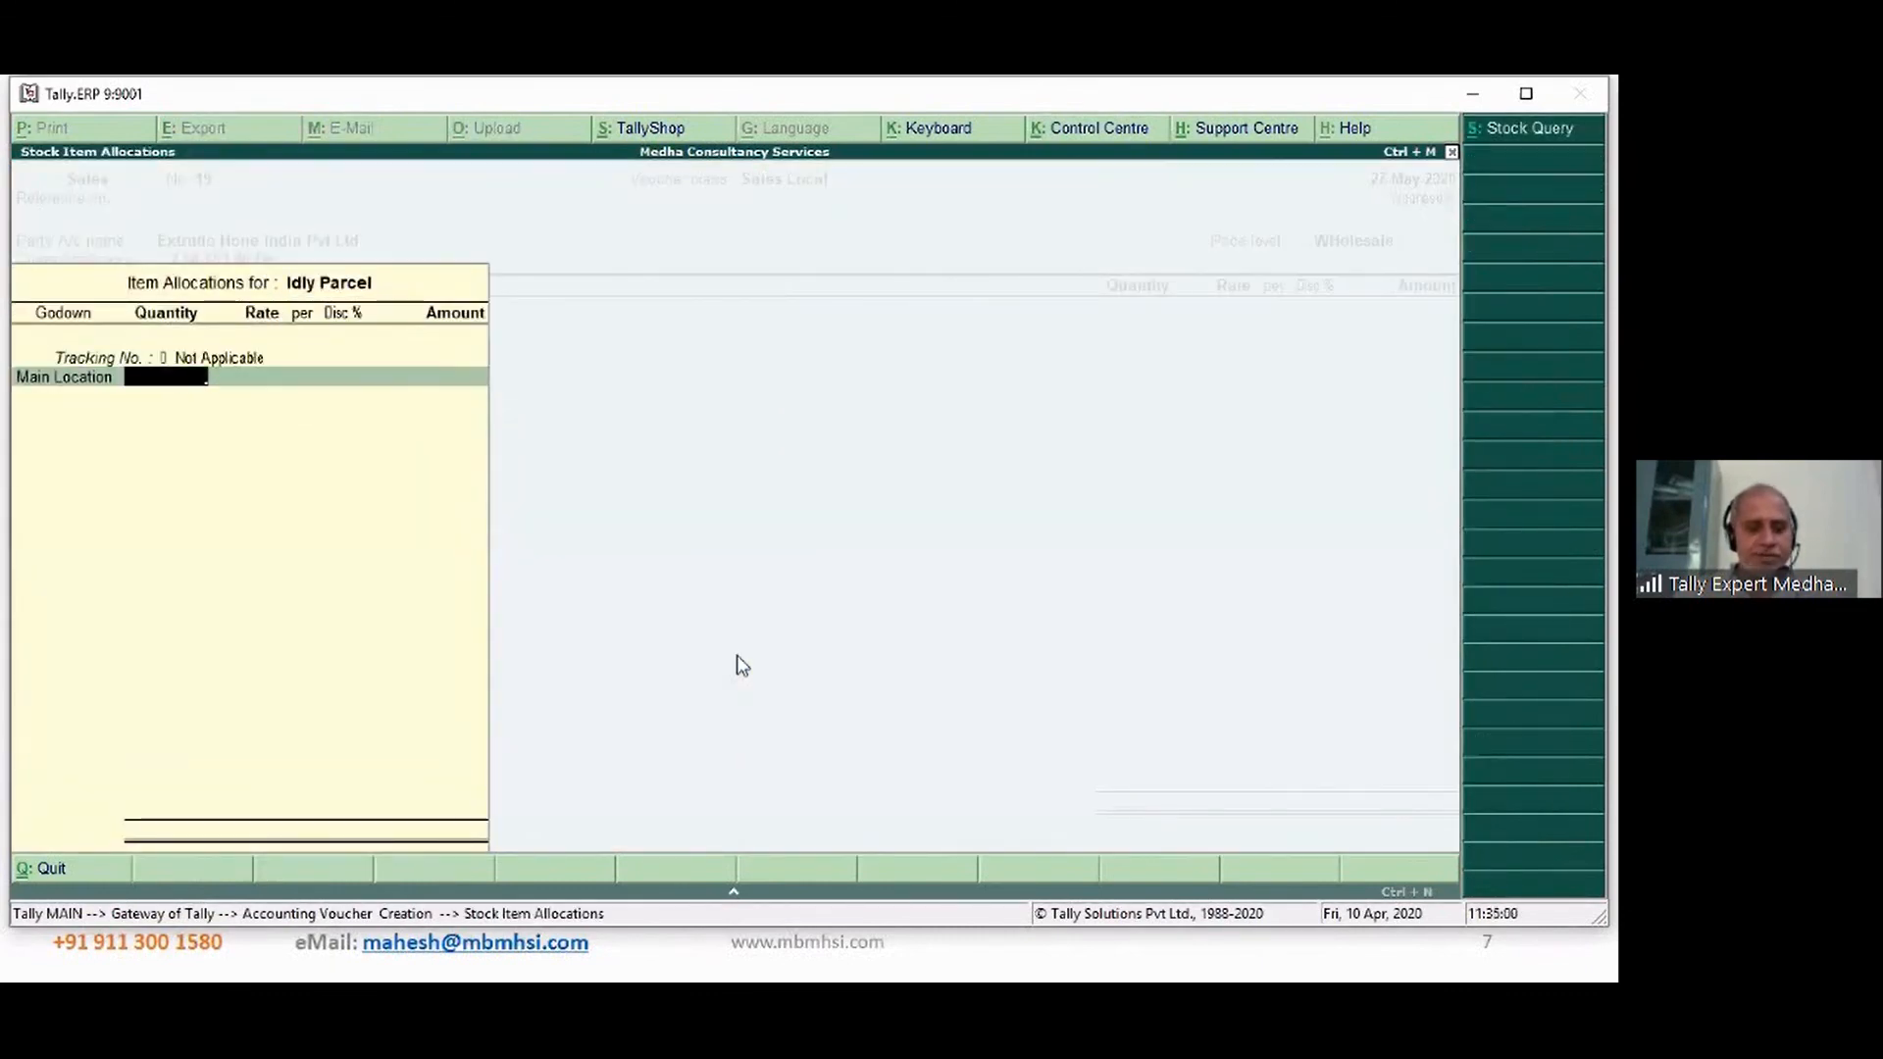
- Set the Idly Parcel quantity to 50 Nos and rate to 30.00, and finish the item list
{"action": "type", "text": "50"}
{"action": "key", "text": "Return"}
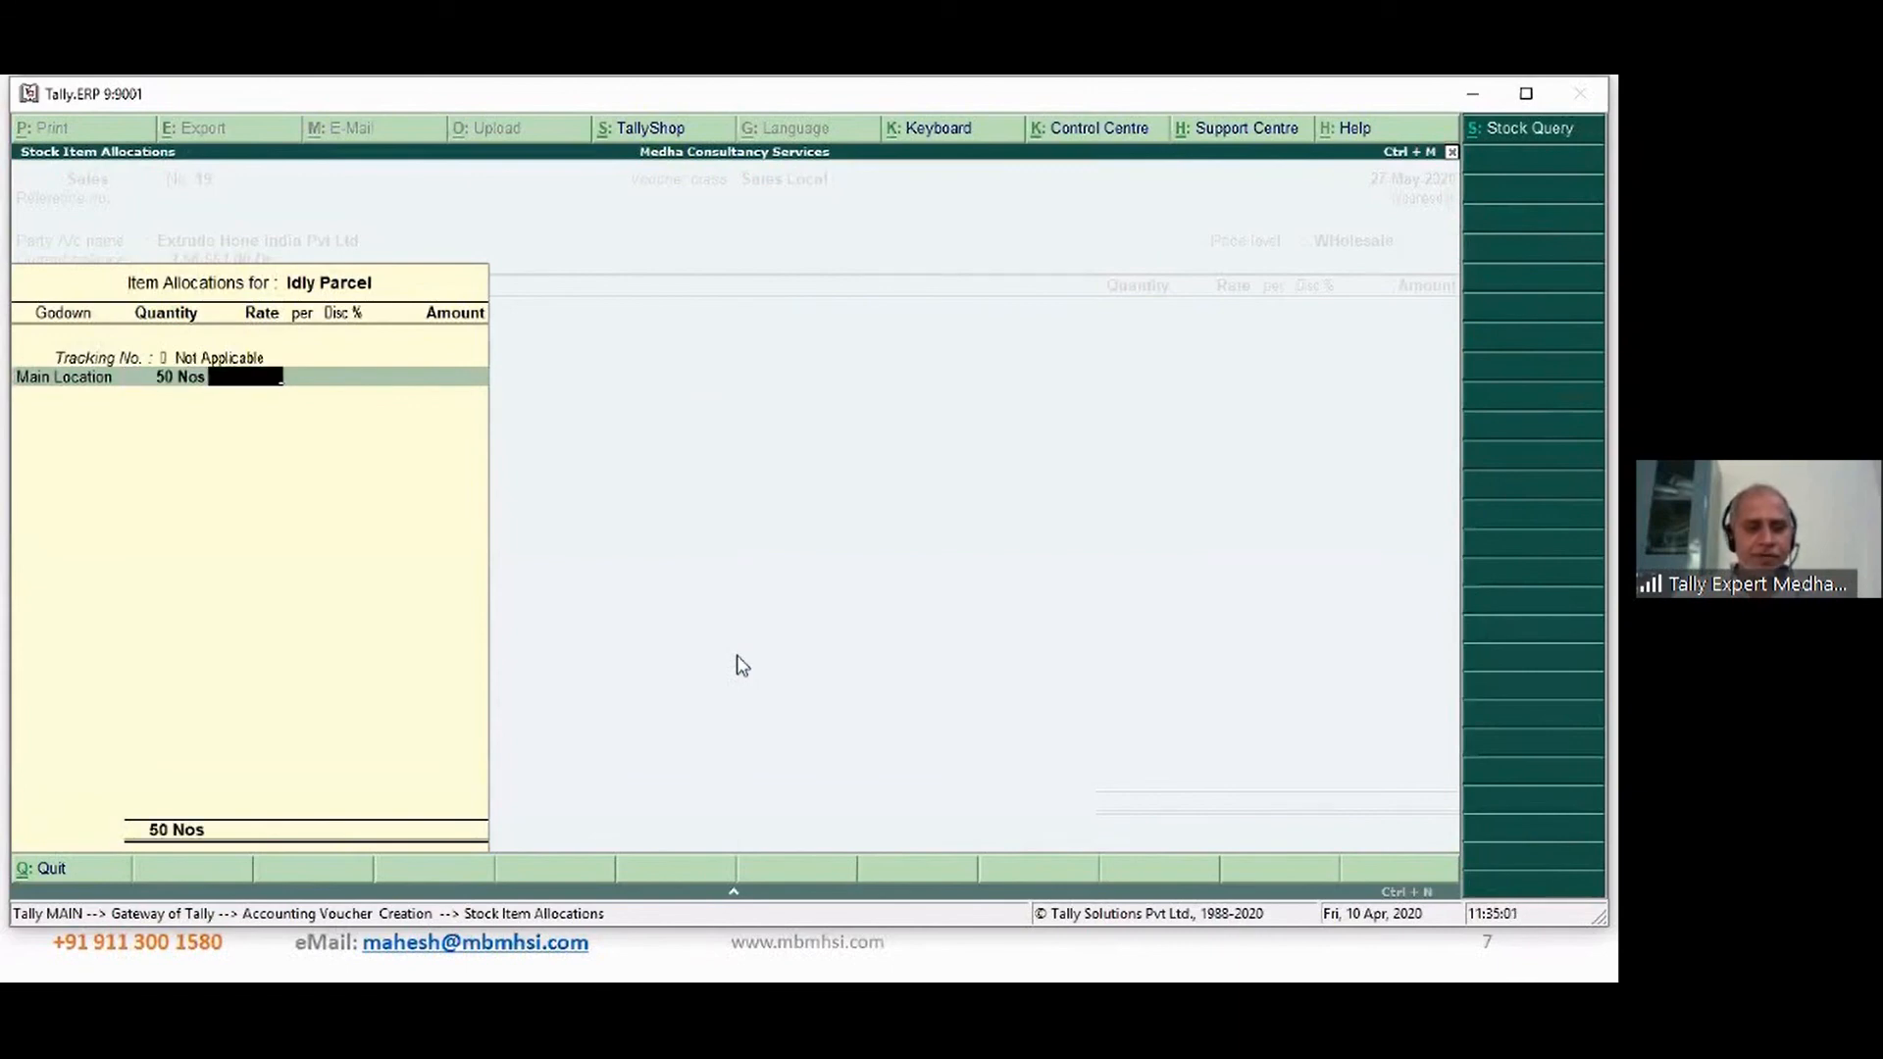
{"action": "type", "text": "30"}
{"action": "key", "text": "Return"}
{"action": "key", "text": "Return"}
{"action": "key", "text": "Return"}
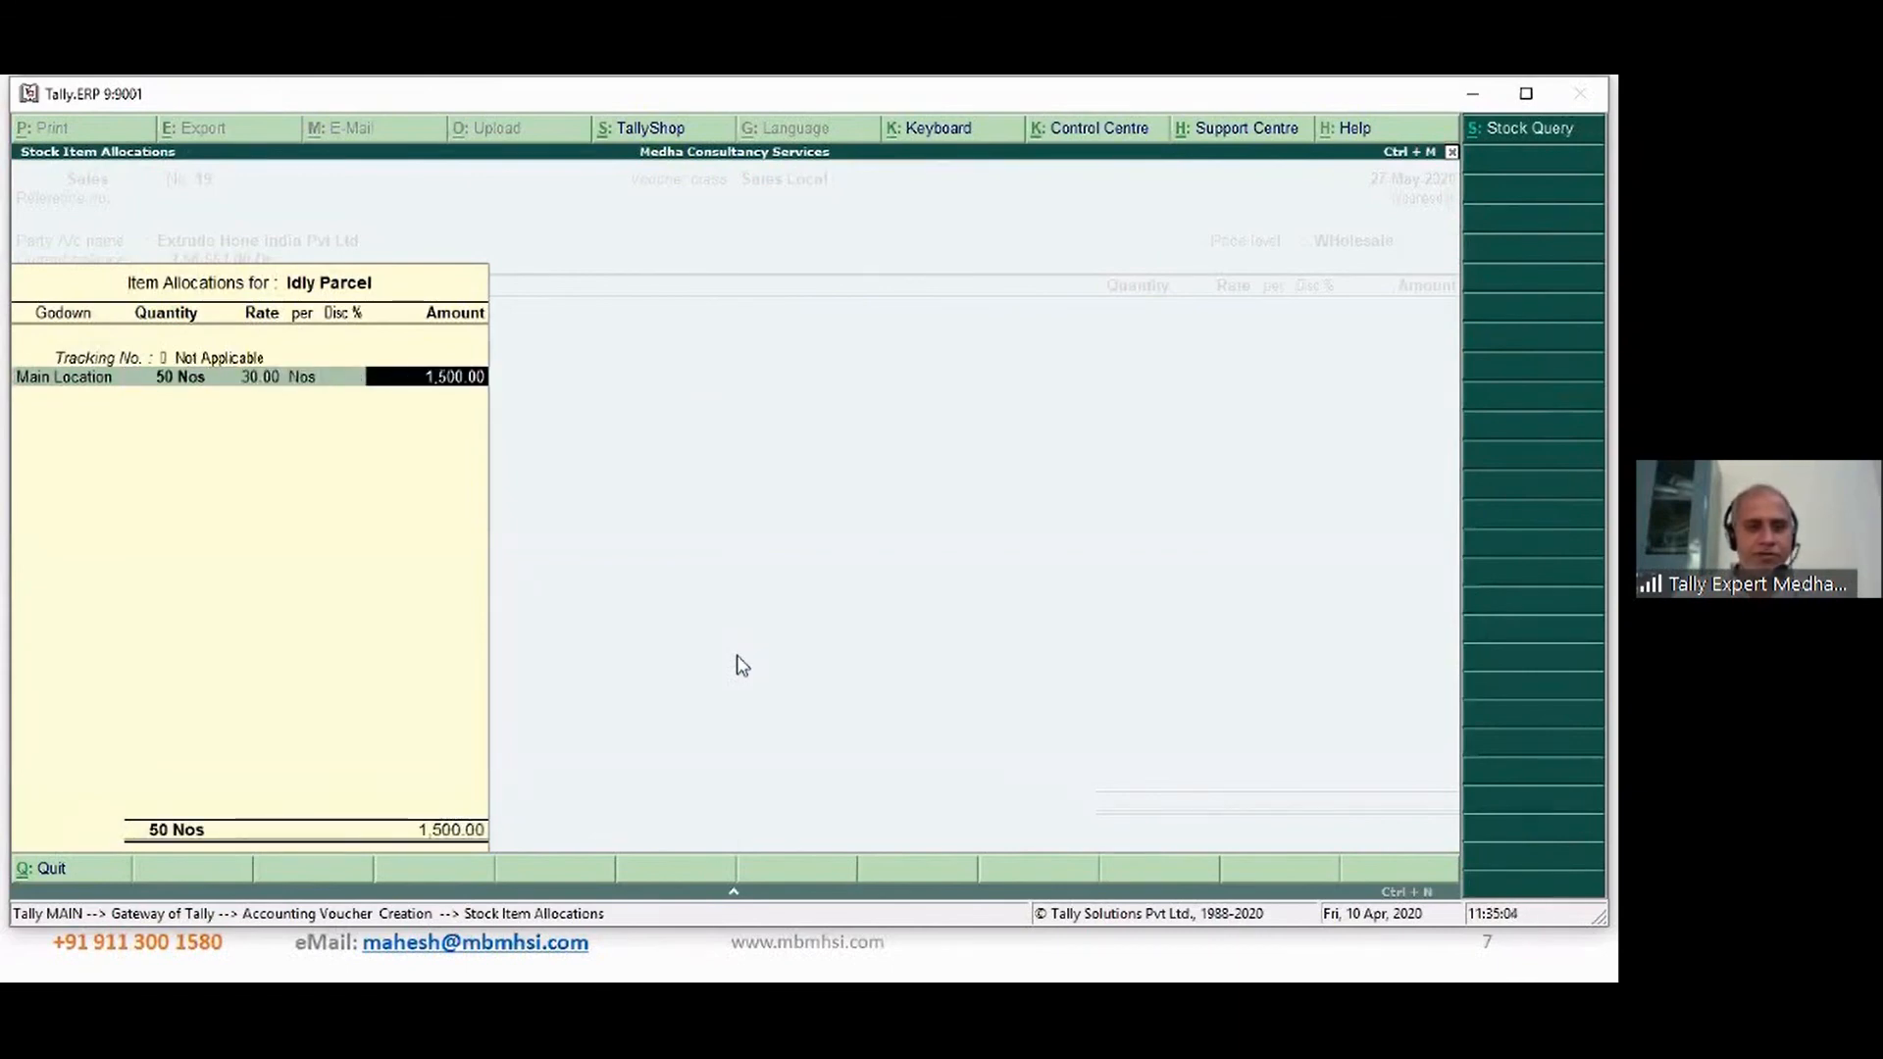
{"action": "key", "text": "Return"}
{"action": "key", "text": "Return"}
{"action": "key", "text": "Return"}
{"action": "key", "text": "Return"}
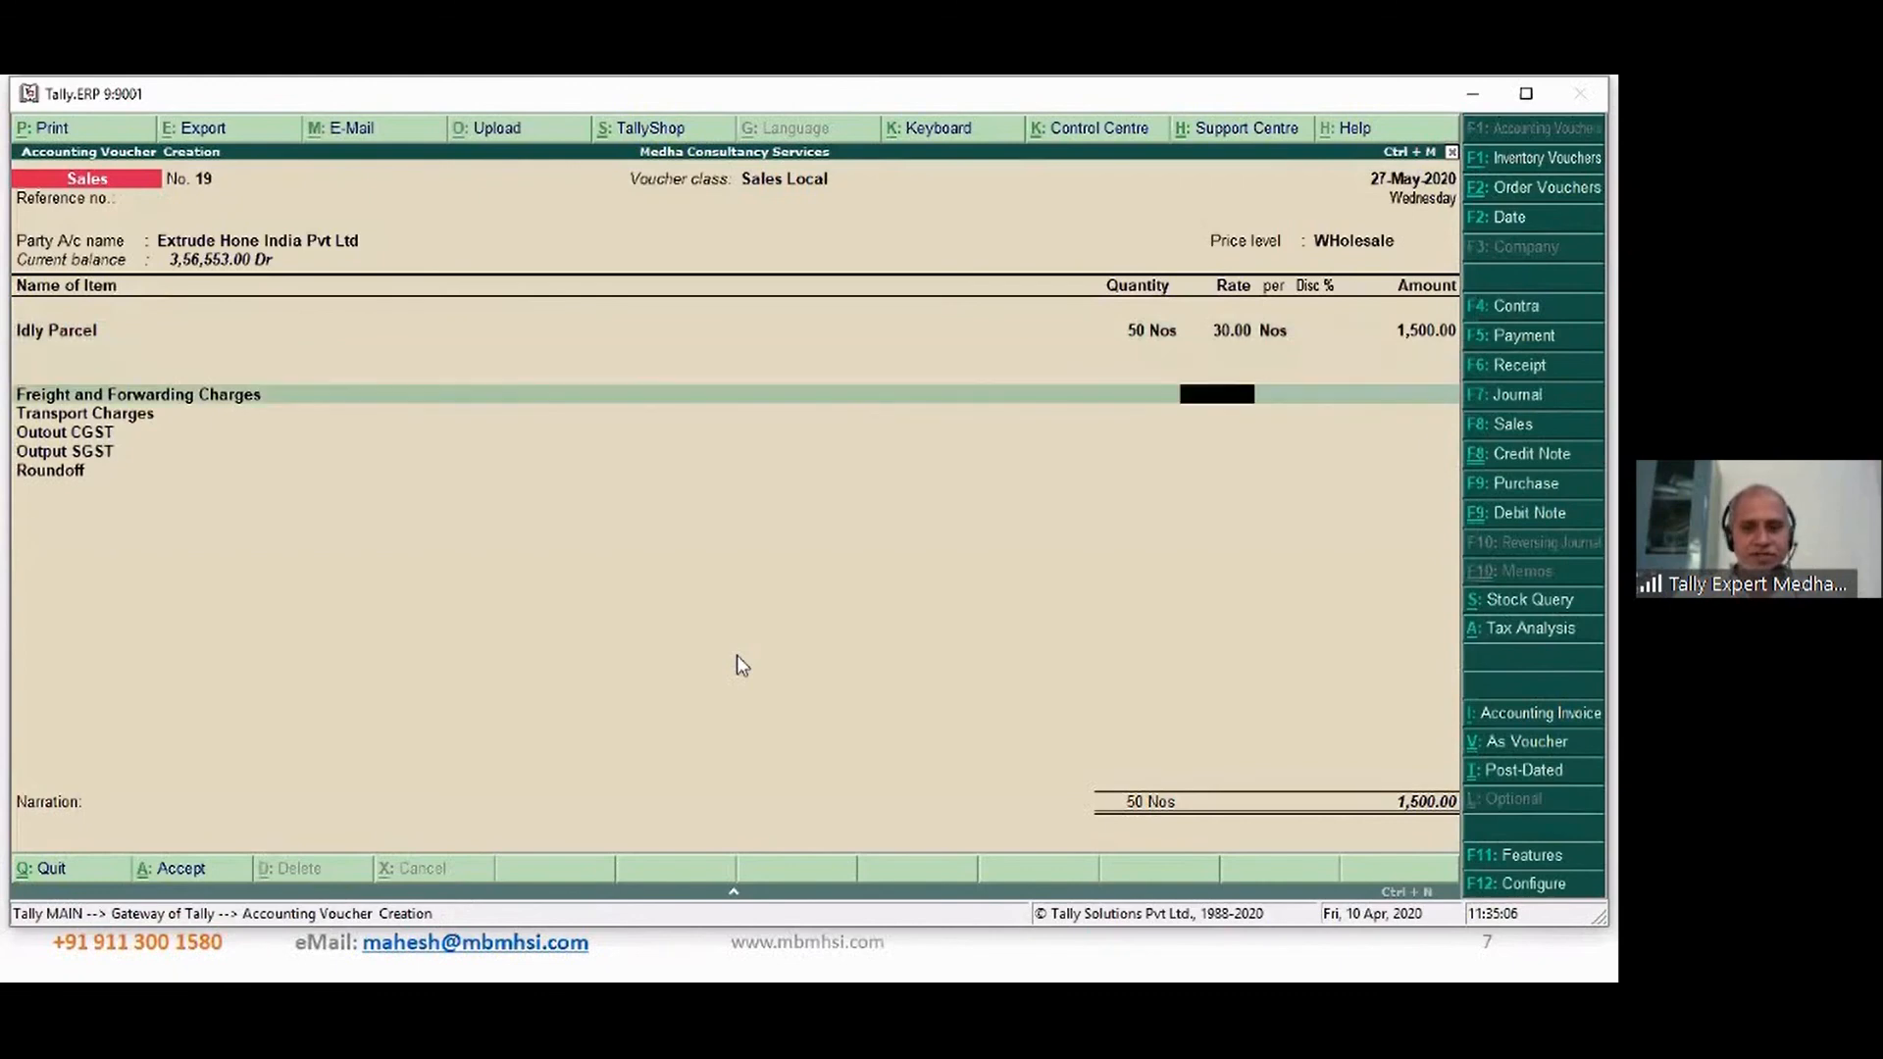
- Save the Idly Parcel sales invoice without printing it and return to the Gateway of Tally
{"action": "key", "text": "alt+p"}
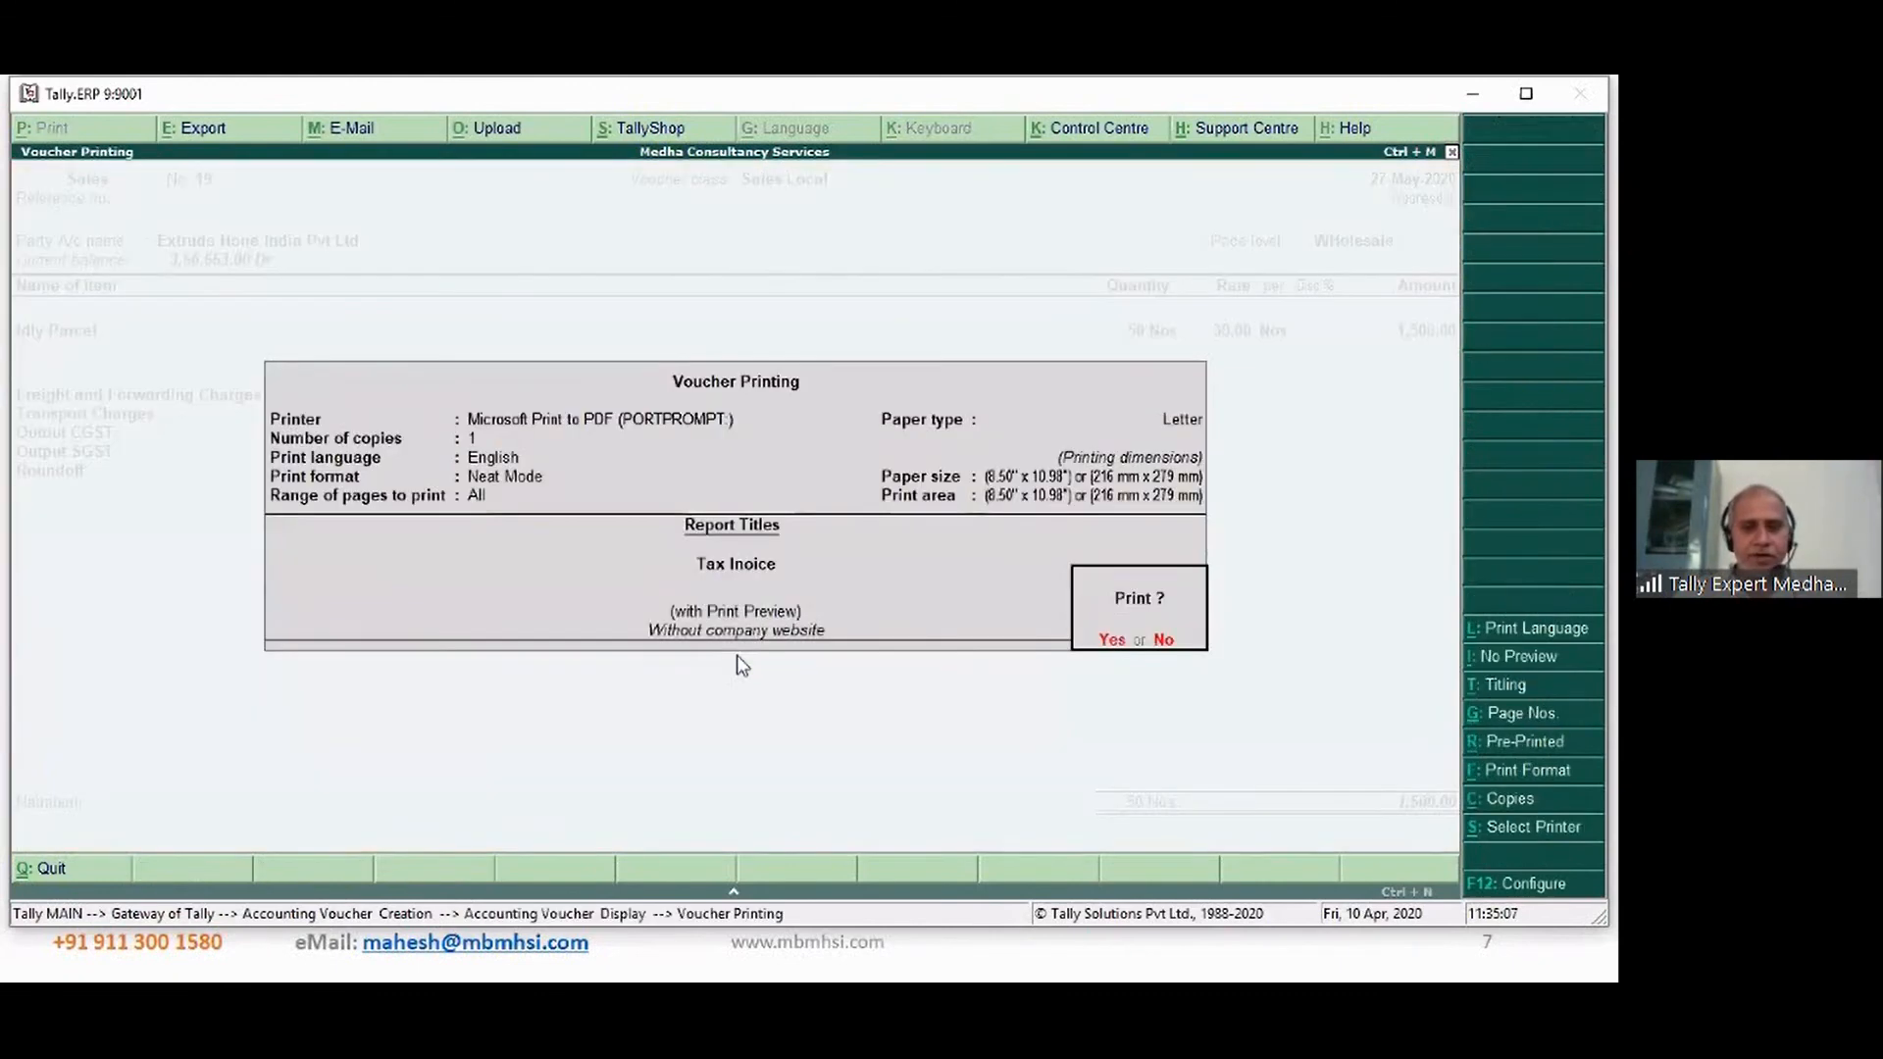
{"action": "key", "text": "Escape"}
{"action": "key", "text": "Escape"}
{"action": "key", "text": "y"}
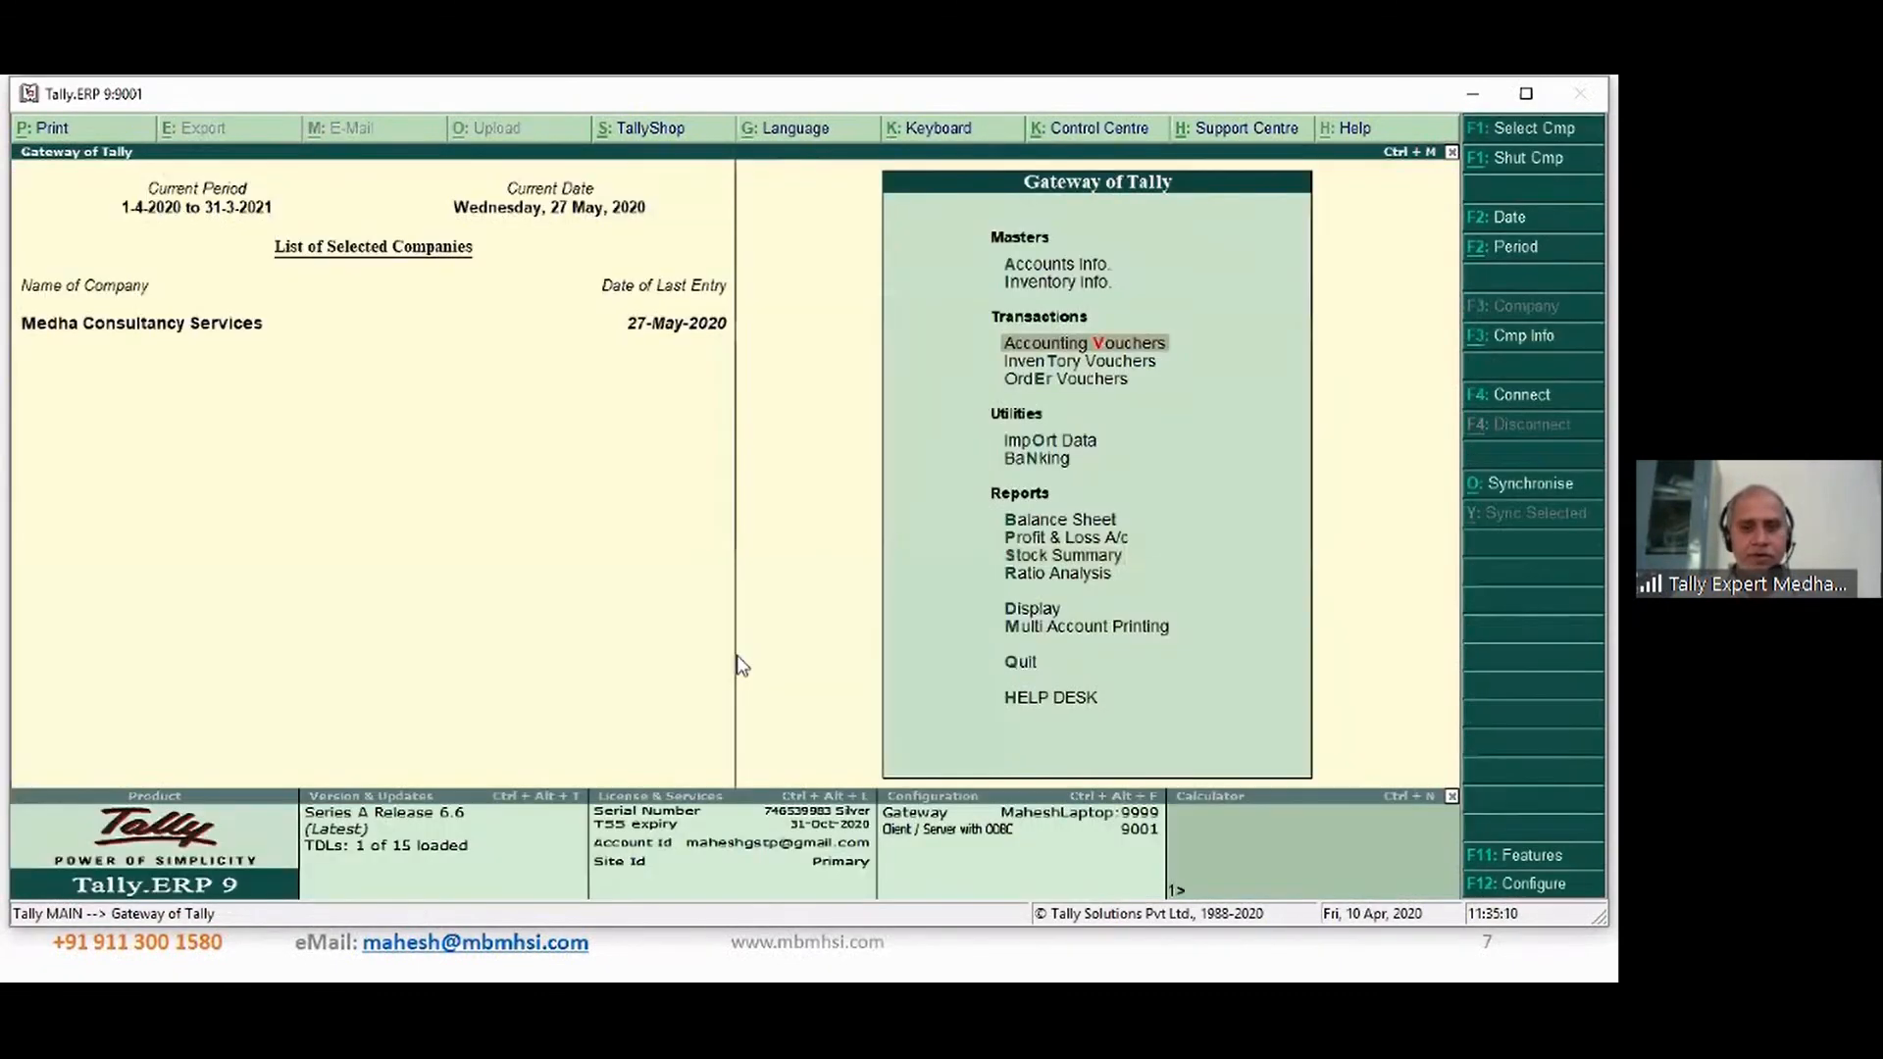
- Open the Stock Summary, expand the Food Items group and look through its item balances for the Idly entries
{"action": "key", "text": "s"}
{"action": "key", "text": "Down"}
{"action": "key", "text": "Down"}
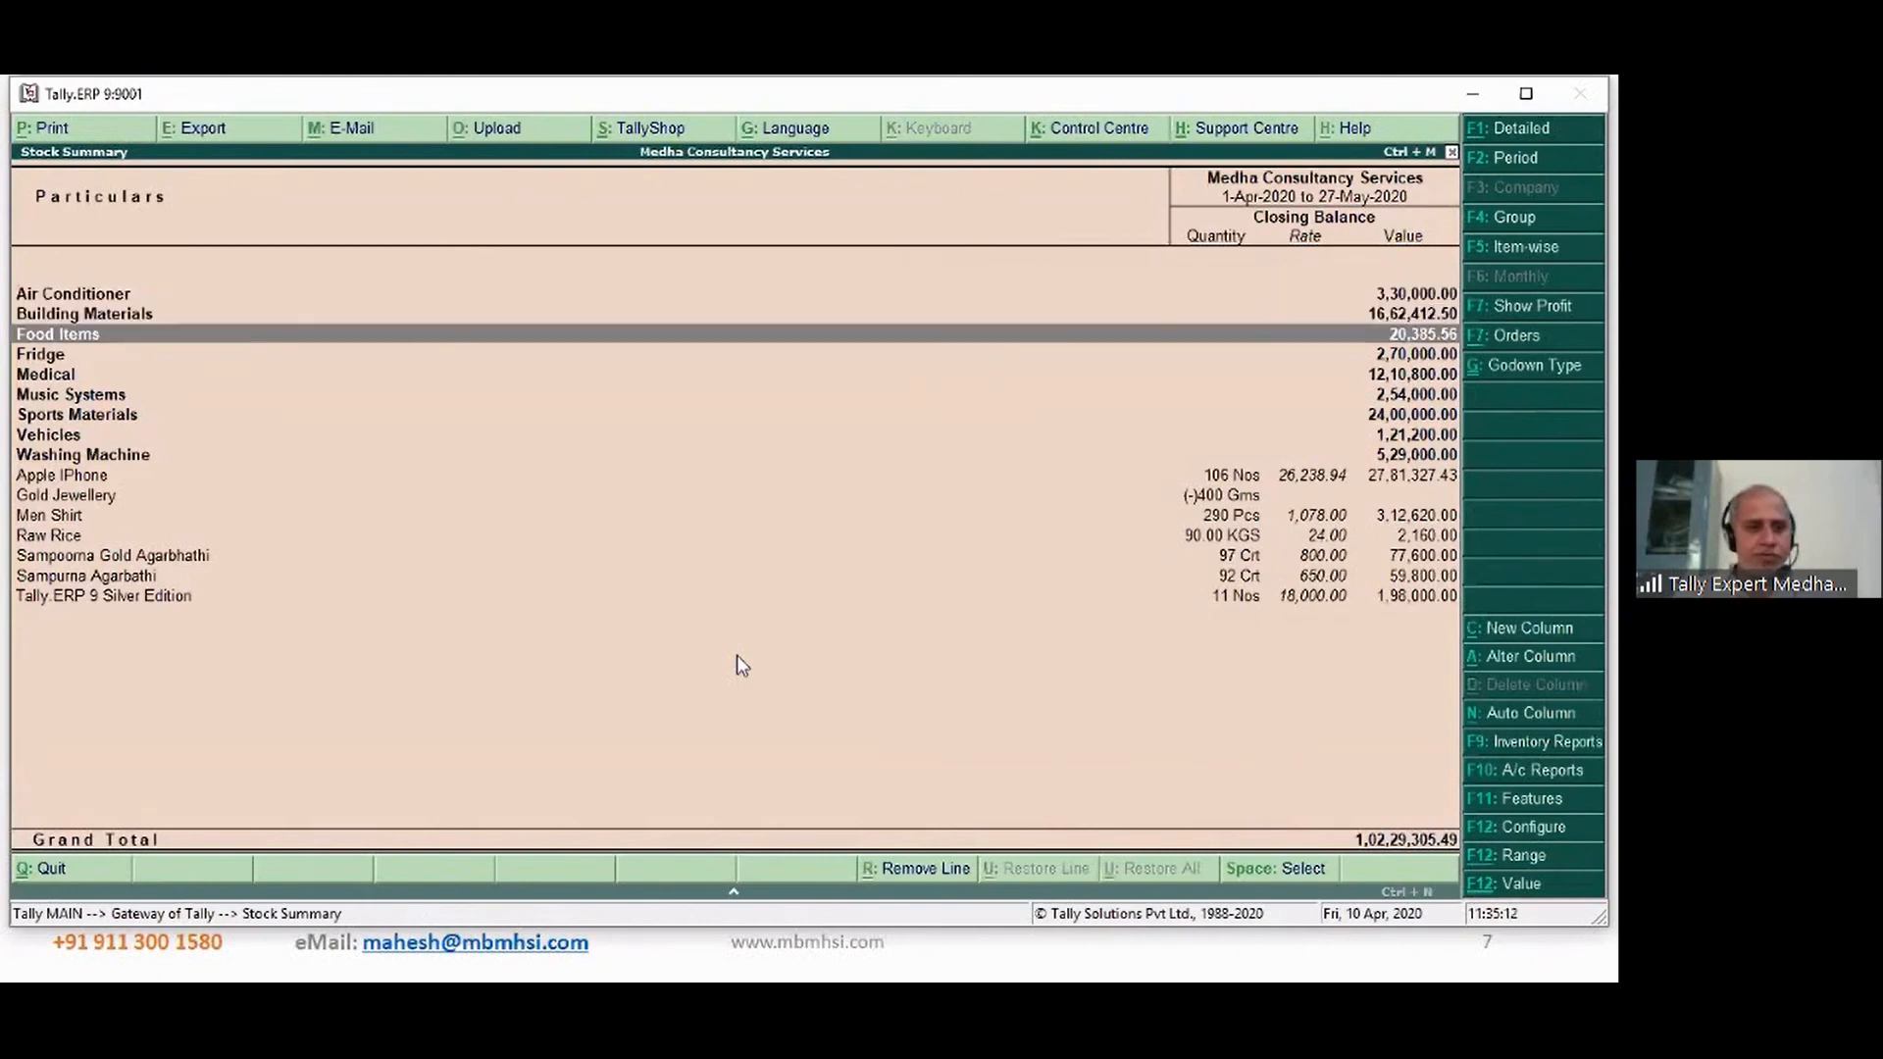
{"action": "key", "text": "Return"}
{"action": "key", "text": "Down"}
{"action": "key", "text": "Down"}
{"action": "key", "text": "Down"}
{"action": "key", "text": "Down"}
{"action": "key", "text": "Down"}
{"action": "key", "text": "Down"}
{"action": "key", "text": "Down"}
{"action": "key", "text": "Down"}
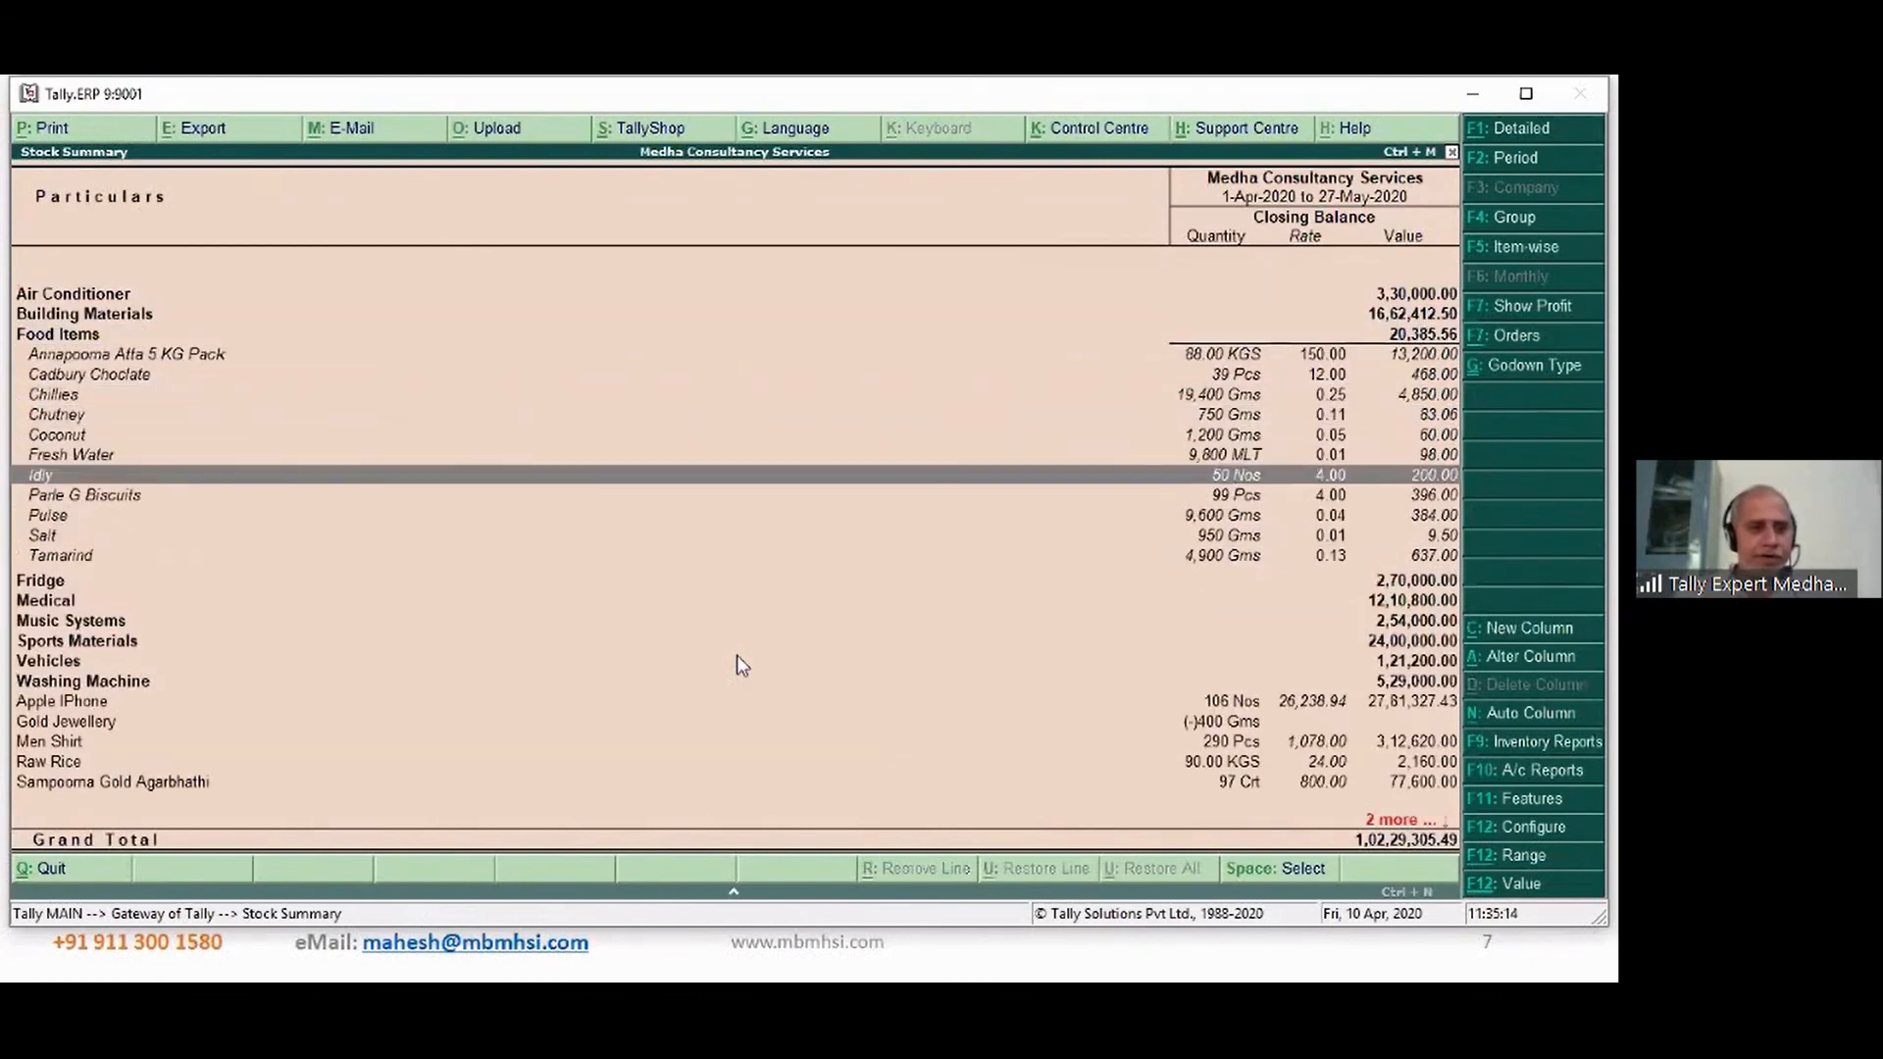
{"action": "key", "text": "Up"}
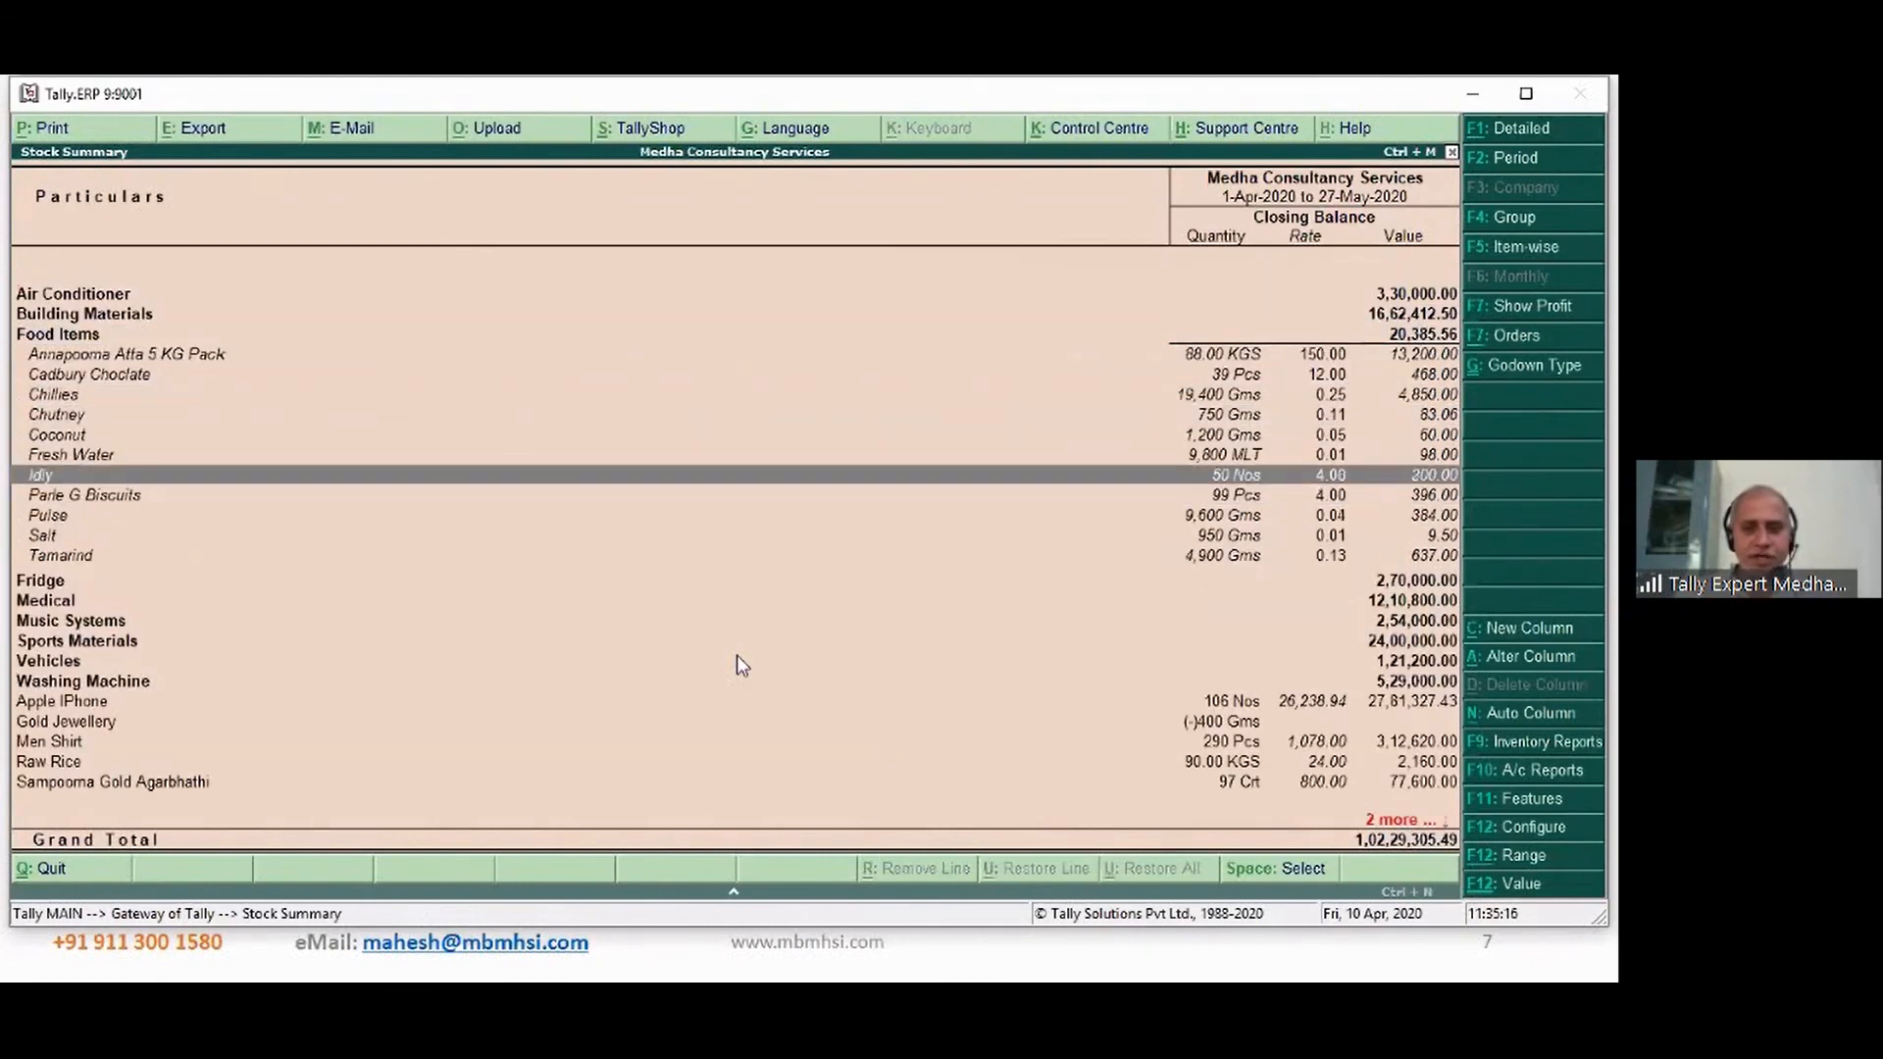
- Configure the Stock Summary to hide rates and values and to show opening balance, goods inwards and goods outwards
{"action": "key", "text": "F12"}
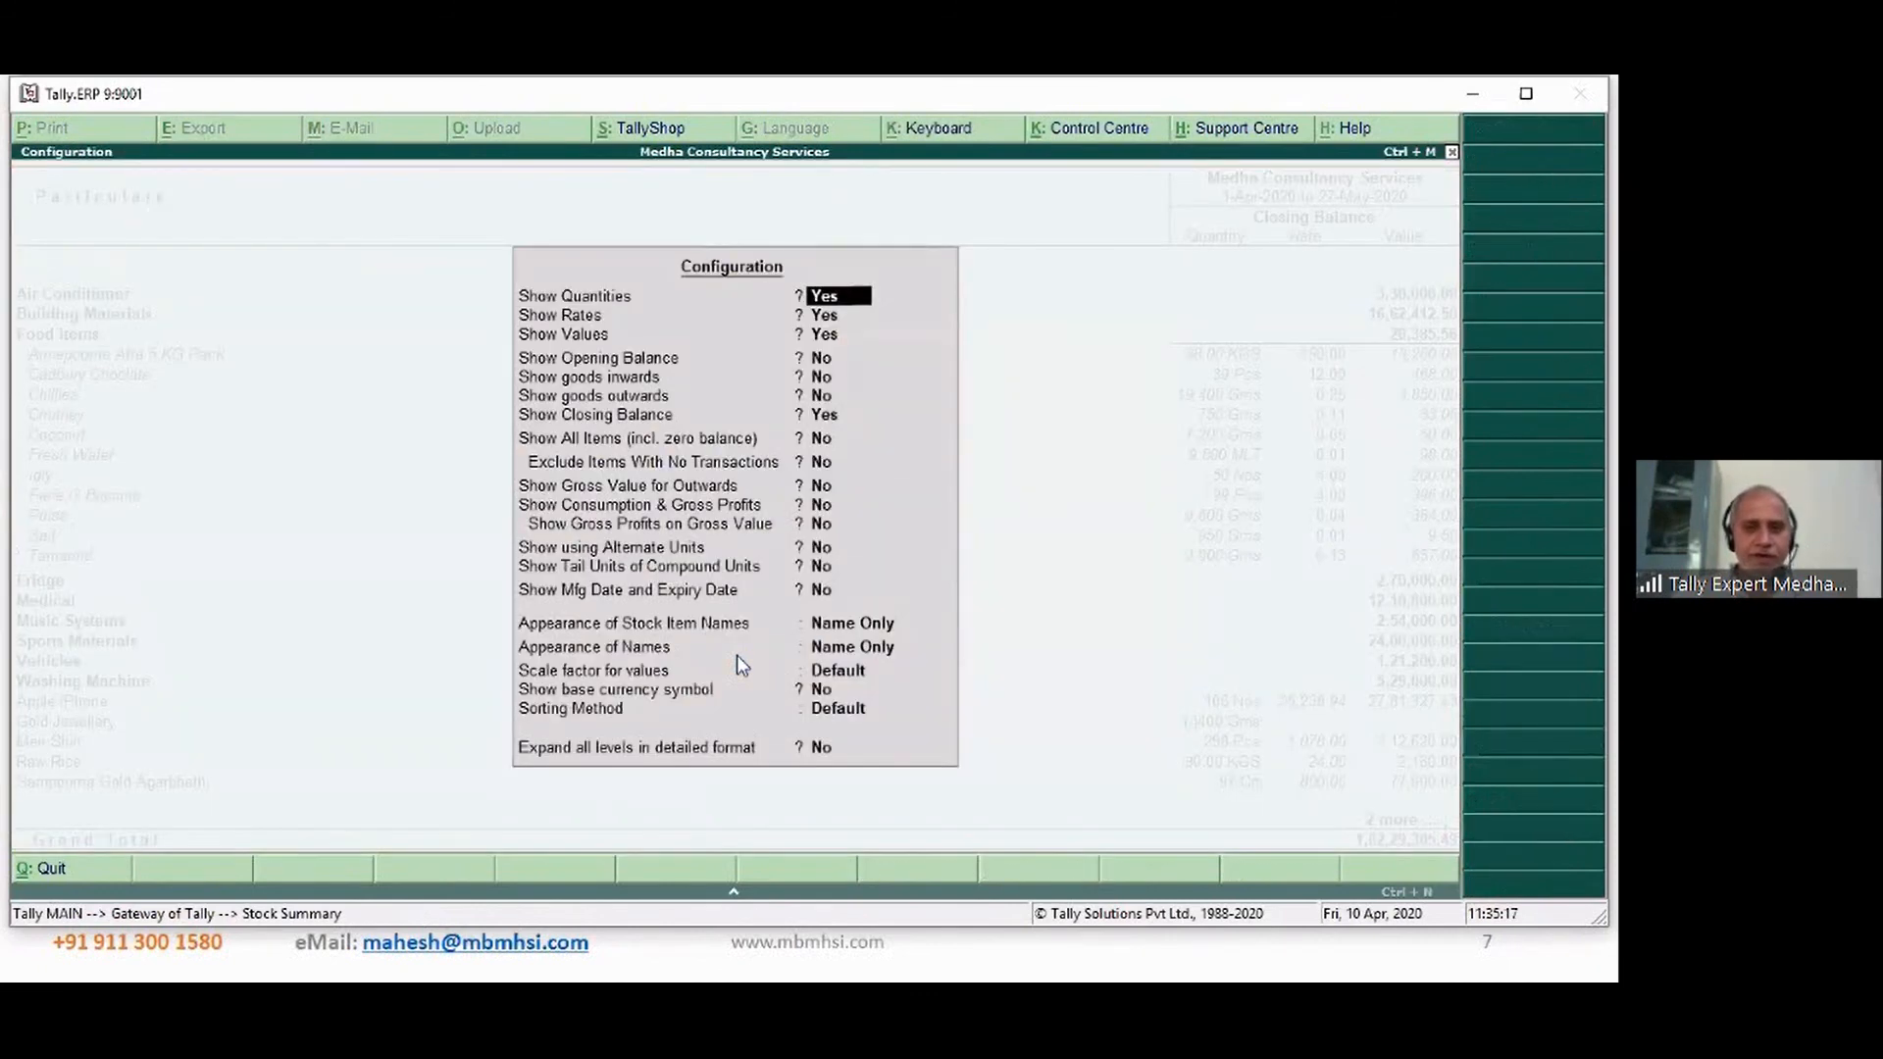
{"action": "key", "text": "Return"}
{"action": "key", "text": "n"}
{"action": "key", "text": "n"}
{"action": "key", "text": "y"}
{"action": "key", "text": "y"}
{"action": "key", "text": "y"}
{"action": "key", "text": "ctrl+a"}
- Examine the opening, inwards, outwards and closing quantities of the Food Items from Annapoorna Atta to Tamarind, then leave the report
{"action": "key", "text": "Down"}
{"action": "key", "text": "Down"}
{"action": "key", "text": "Down"}
{"action": "key", "text": "Down"}
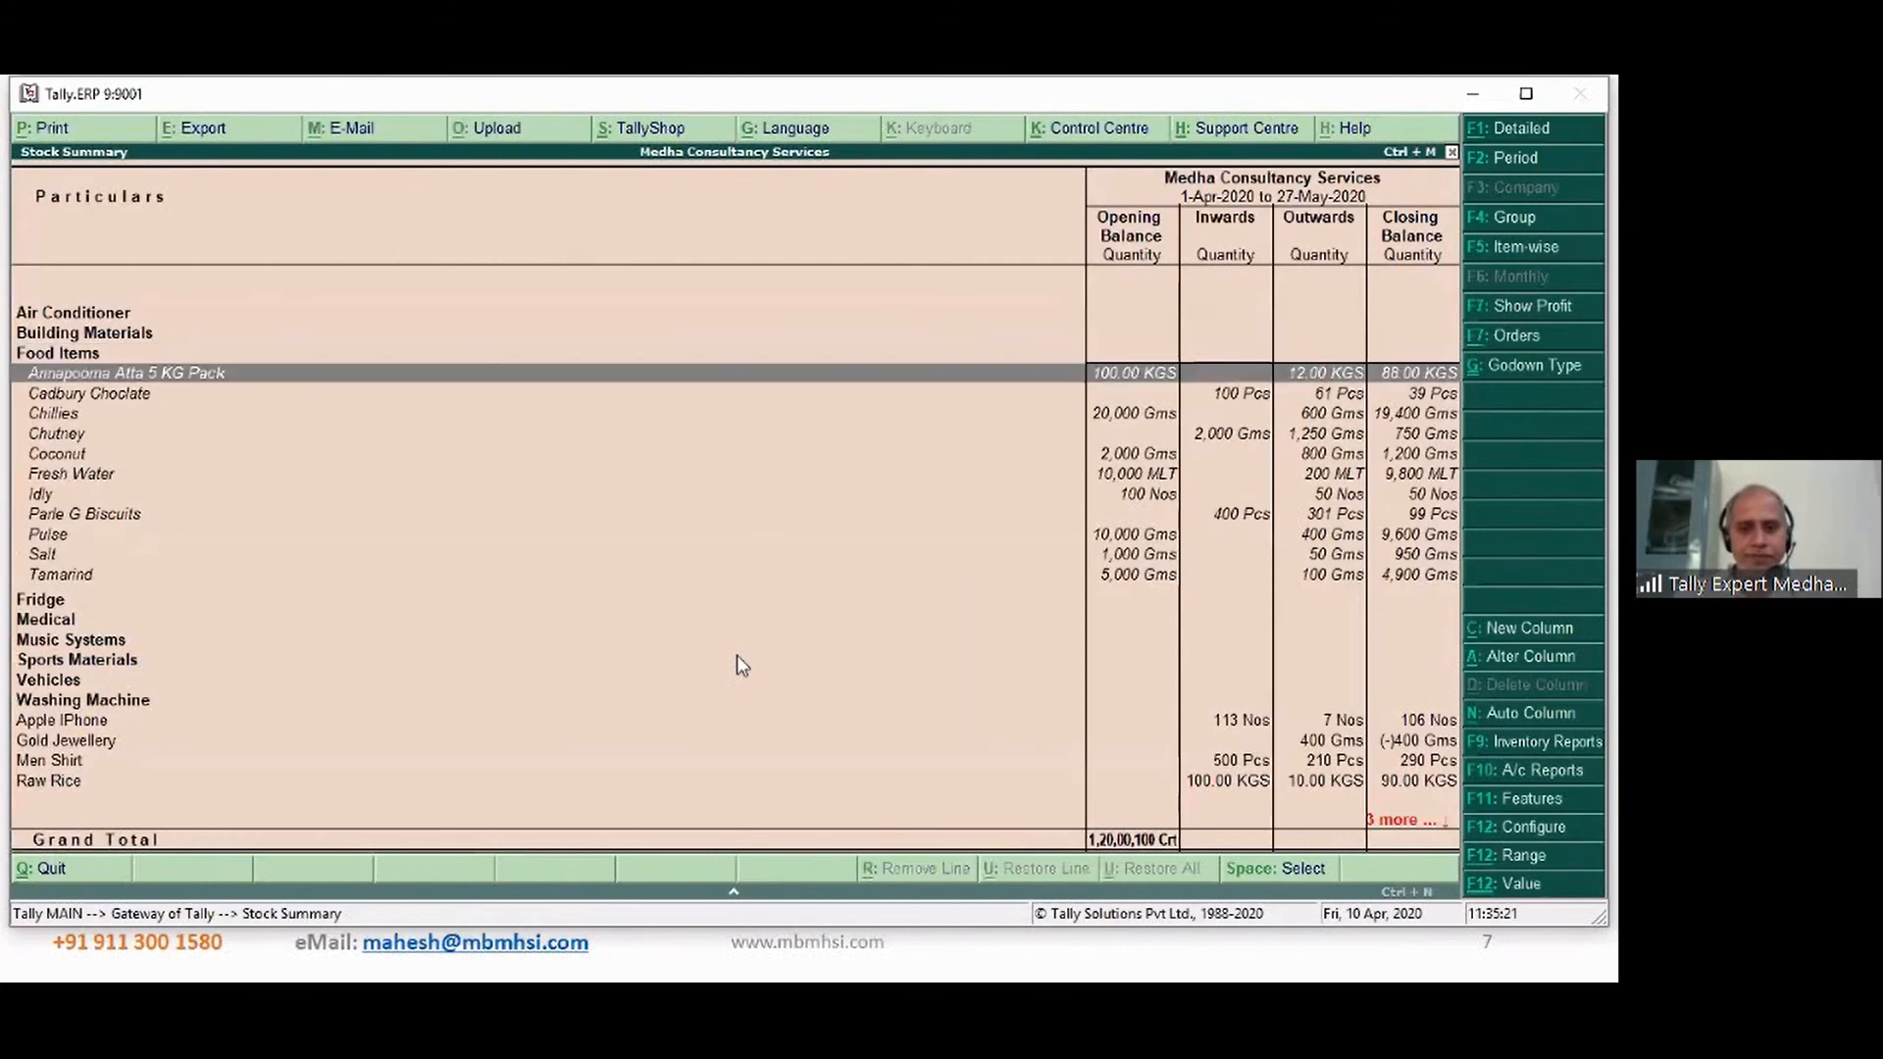
{"action": "key", "text": "Down"}
{"action": "key", "text": "Down"}
{"action": "key", "text": "Down"}
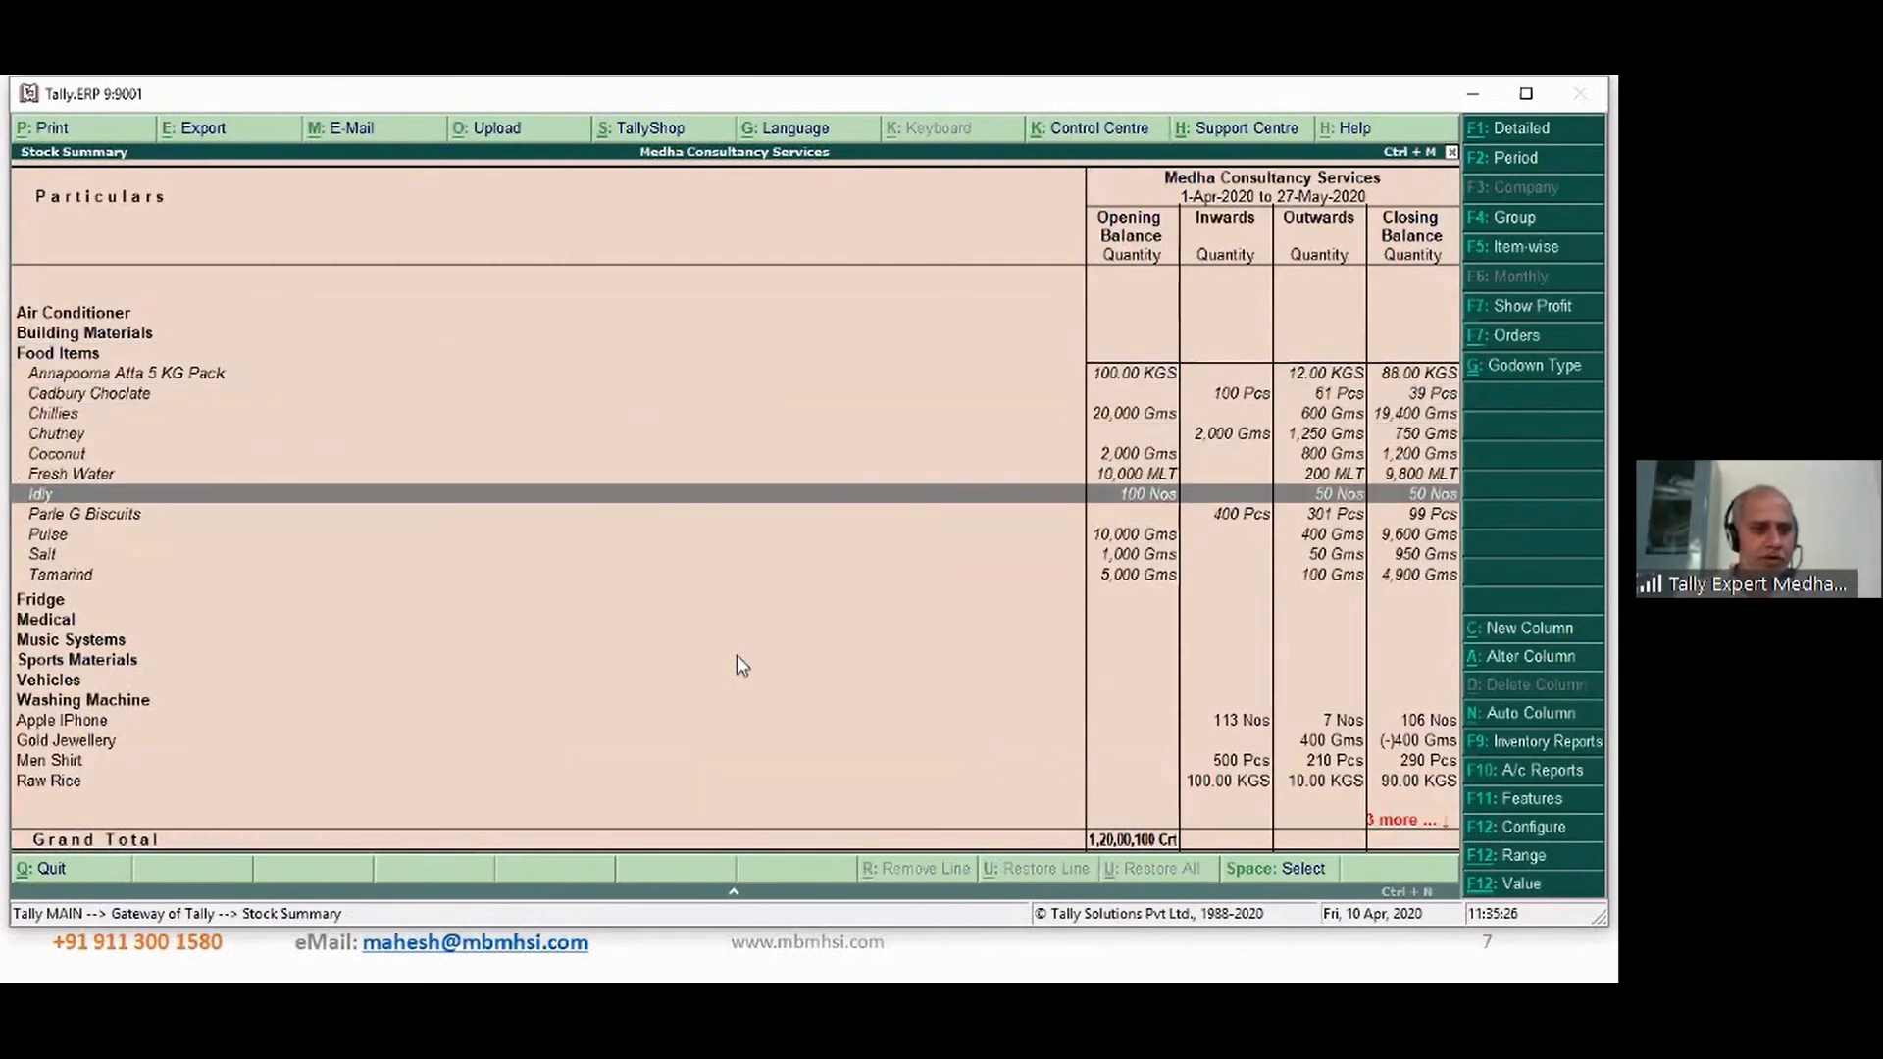
{"action": "key", "text": "Up"}
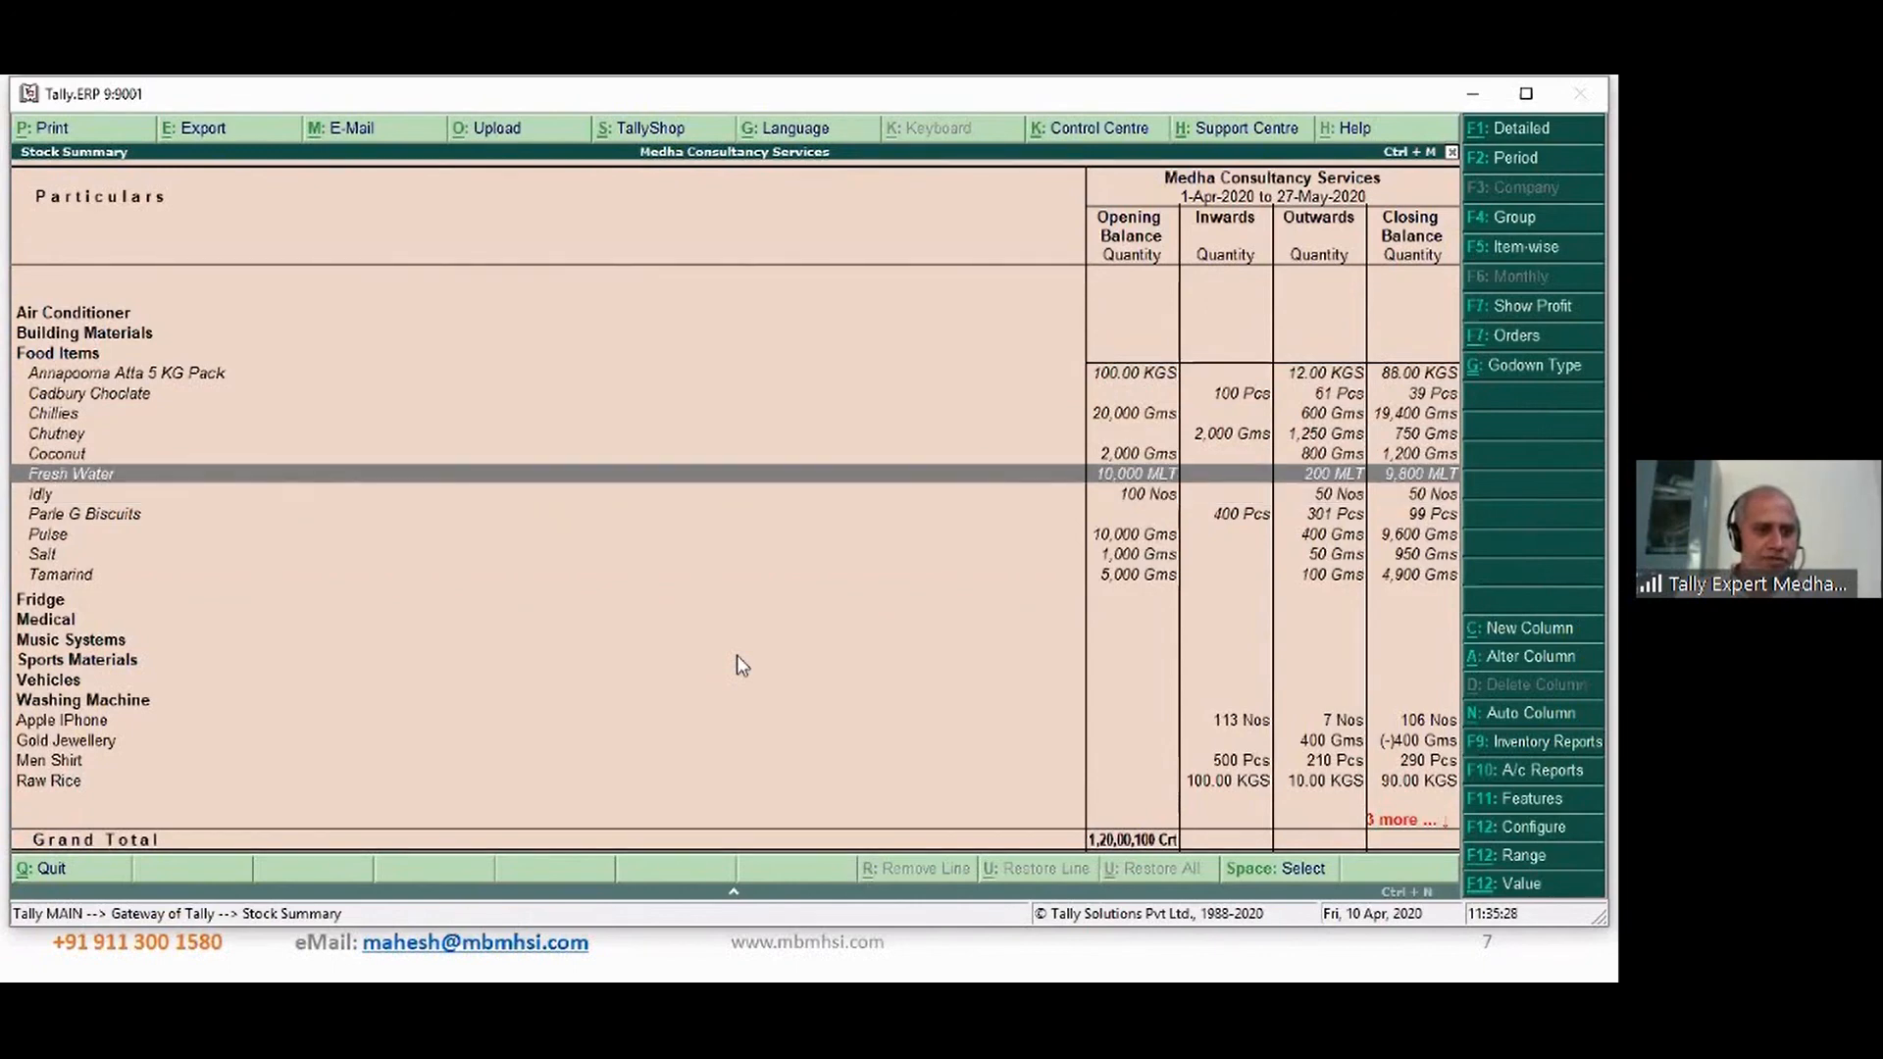
{"action": "key", "text": "Down"}
{"action": "key", "text": "Down"}
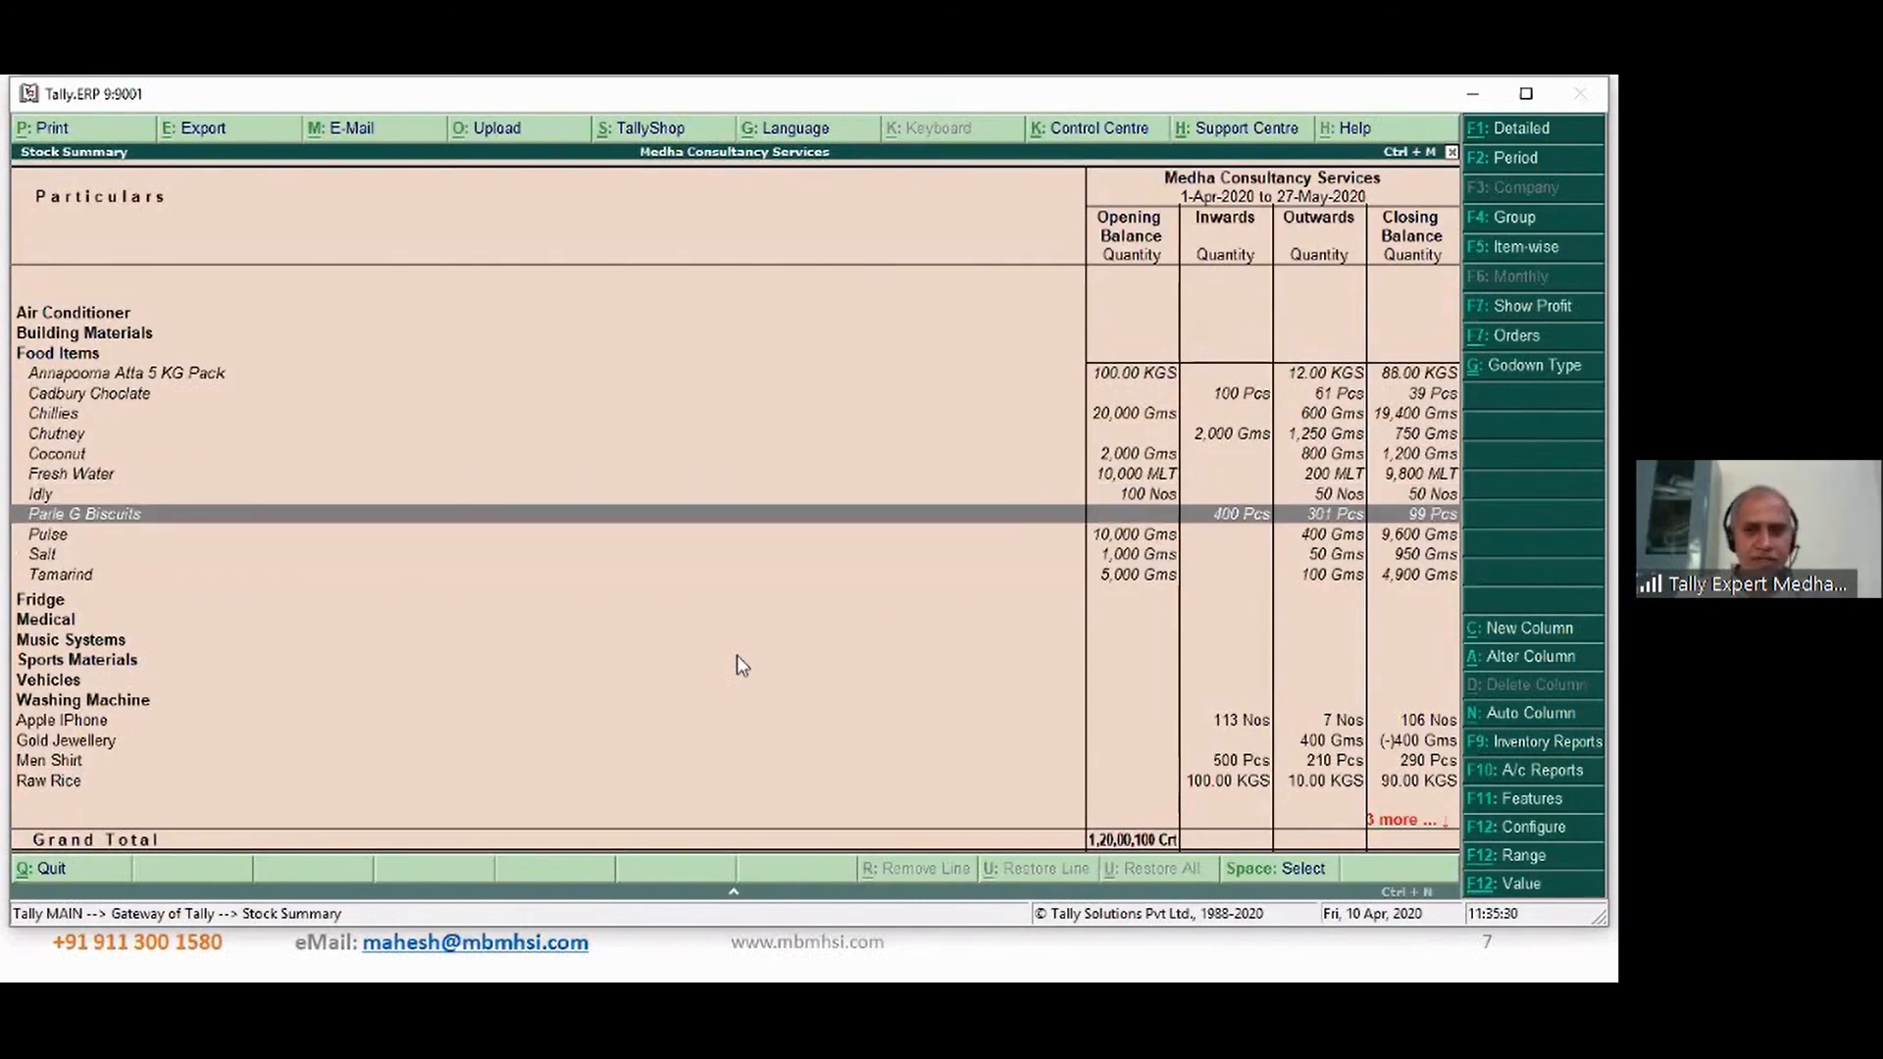
{"action": "key", "text": "Down"}
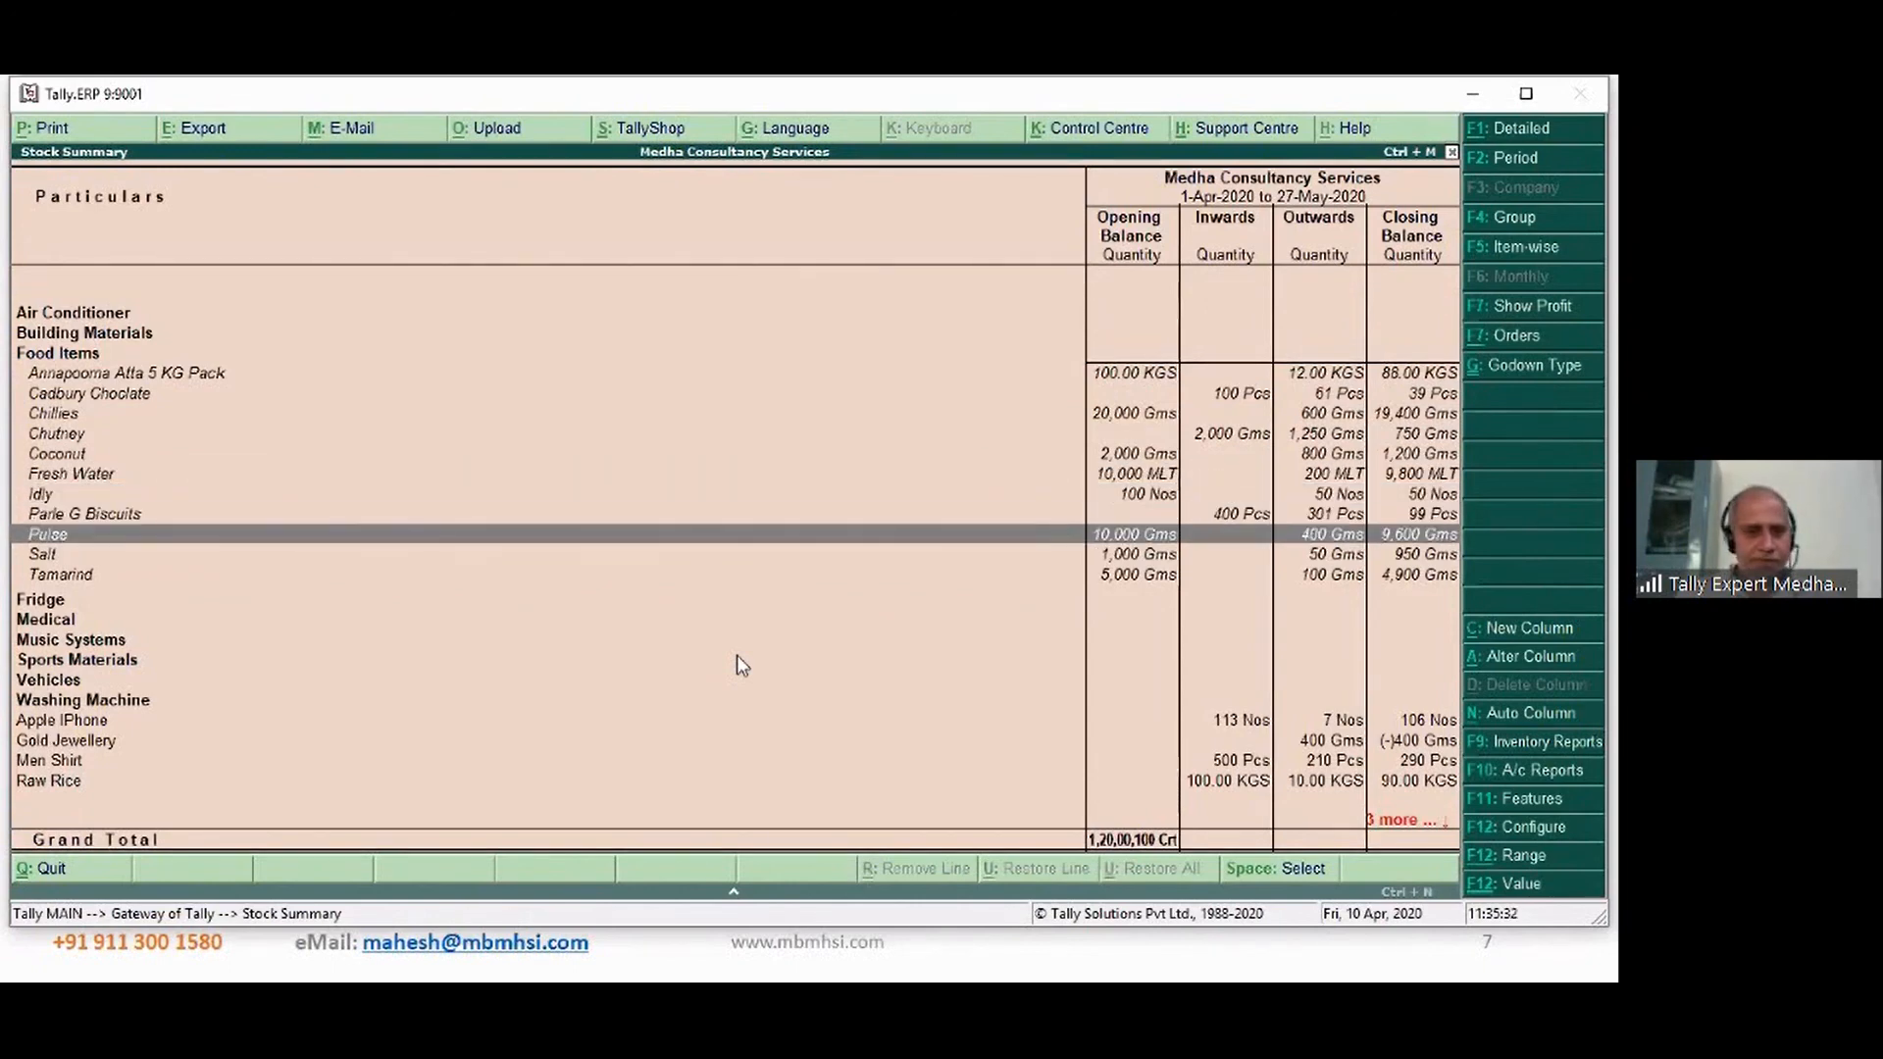
{"action": "key", "text": "Down"}
{"action": "key", "text": "Down"}
{"action": "key", "text": "Up"}
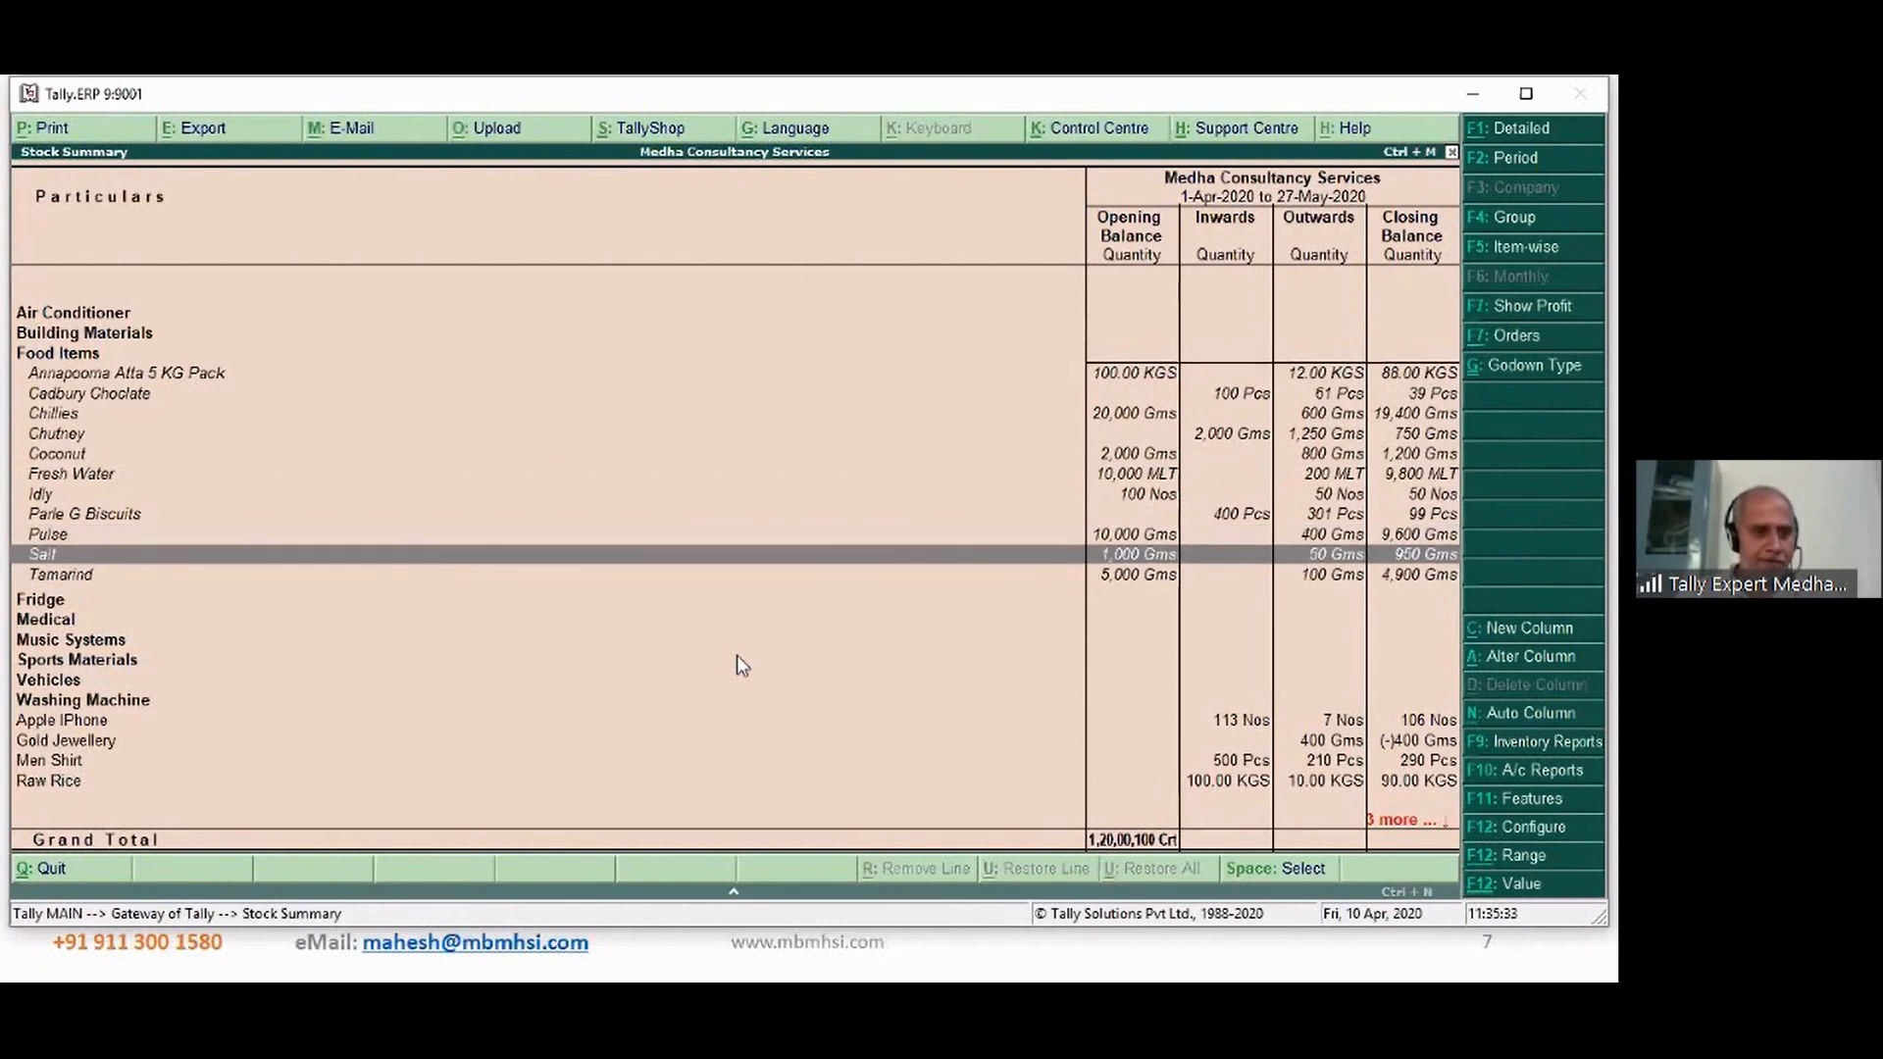
{"action": "key", "text": "Up"}
{"action": "key", "text": "Up"}
{"action": "key", "text": "Up"}
{"action": "key", "text": "Up"}
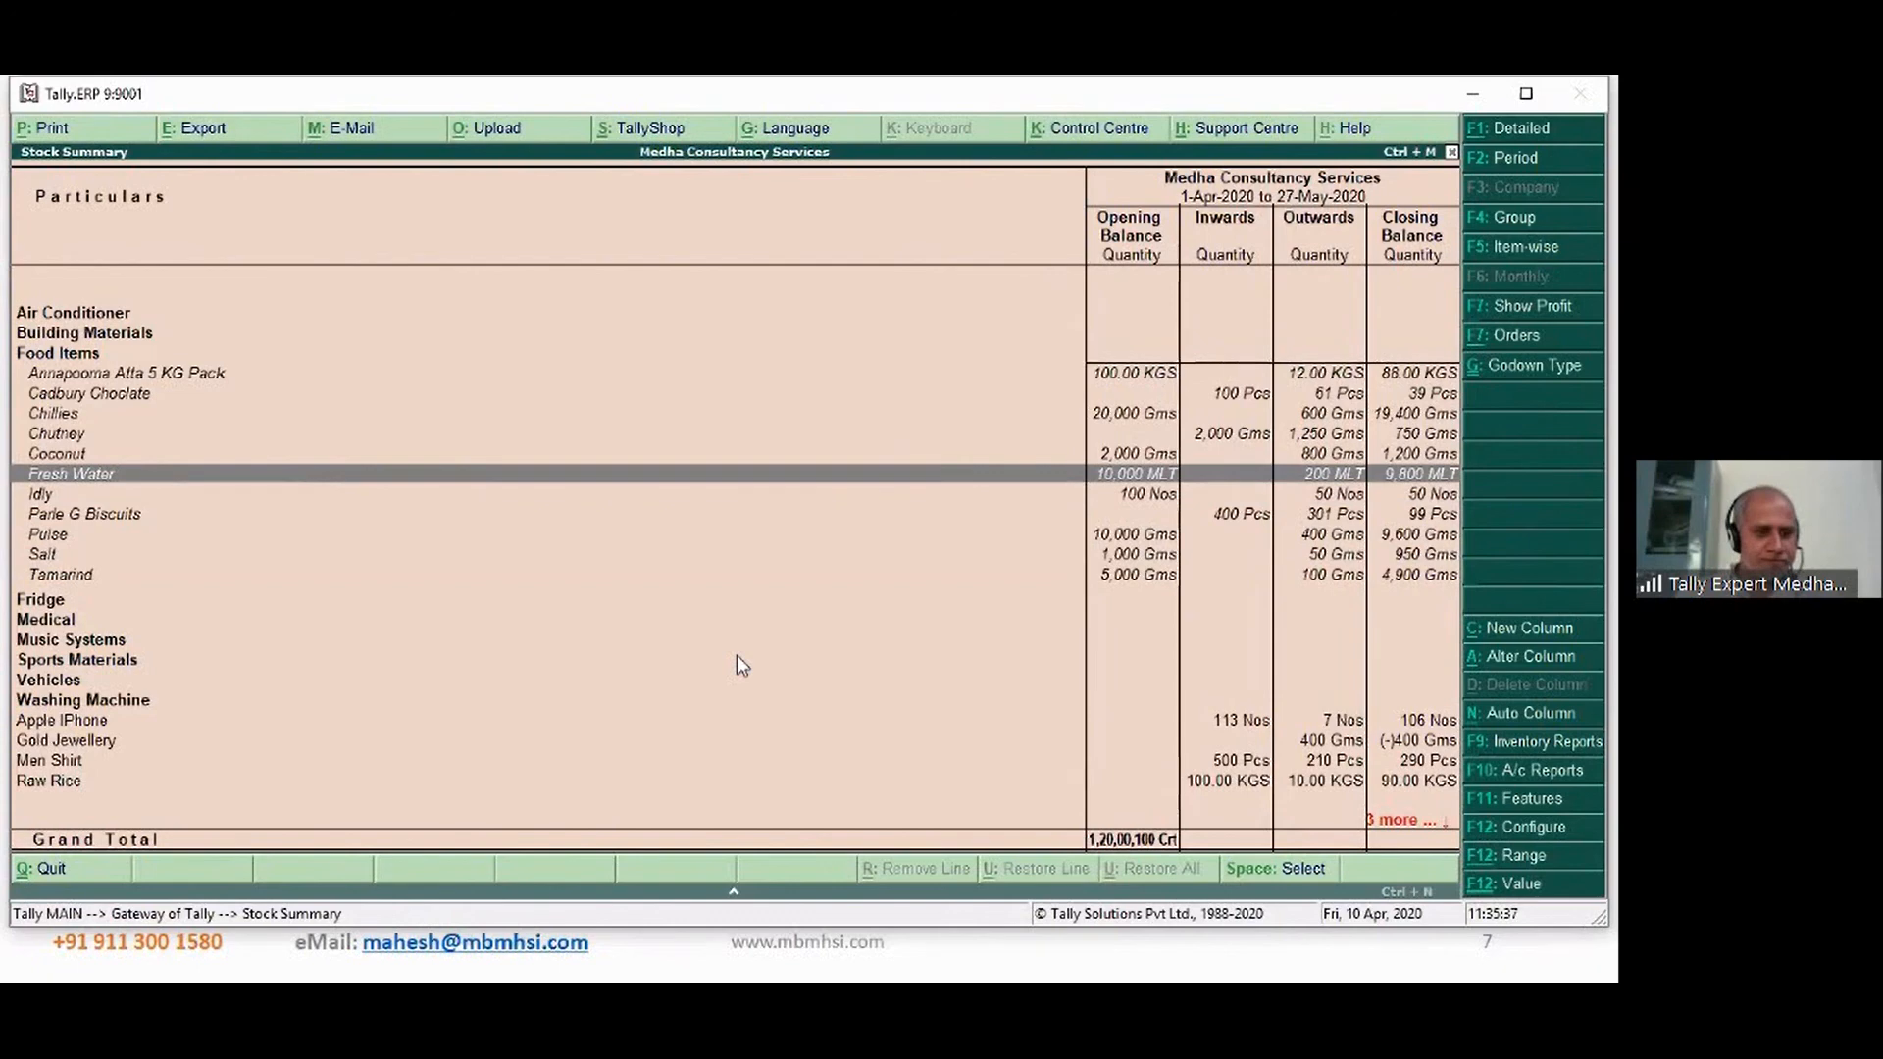
{"action": "key", "text": "Down"}
{"action": "key", "text": "Up"}
{"action": "key", "text": "Down"}
{"action": "key", "text": "Down"}
{"action": "key", "text": "Down"}
{"action": "key", "text": "Down"}
{"action": "key", "text": "Down"}
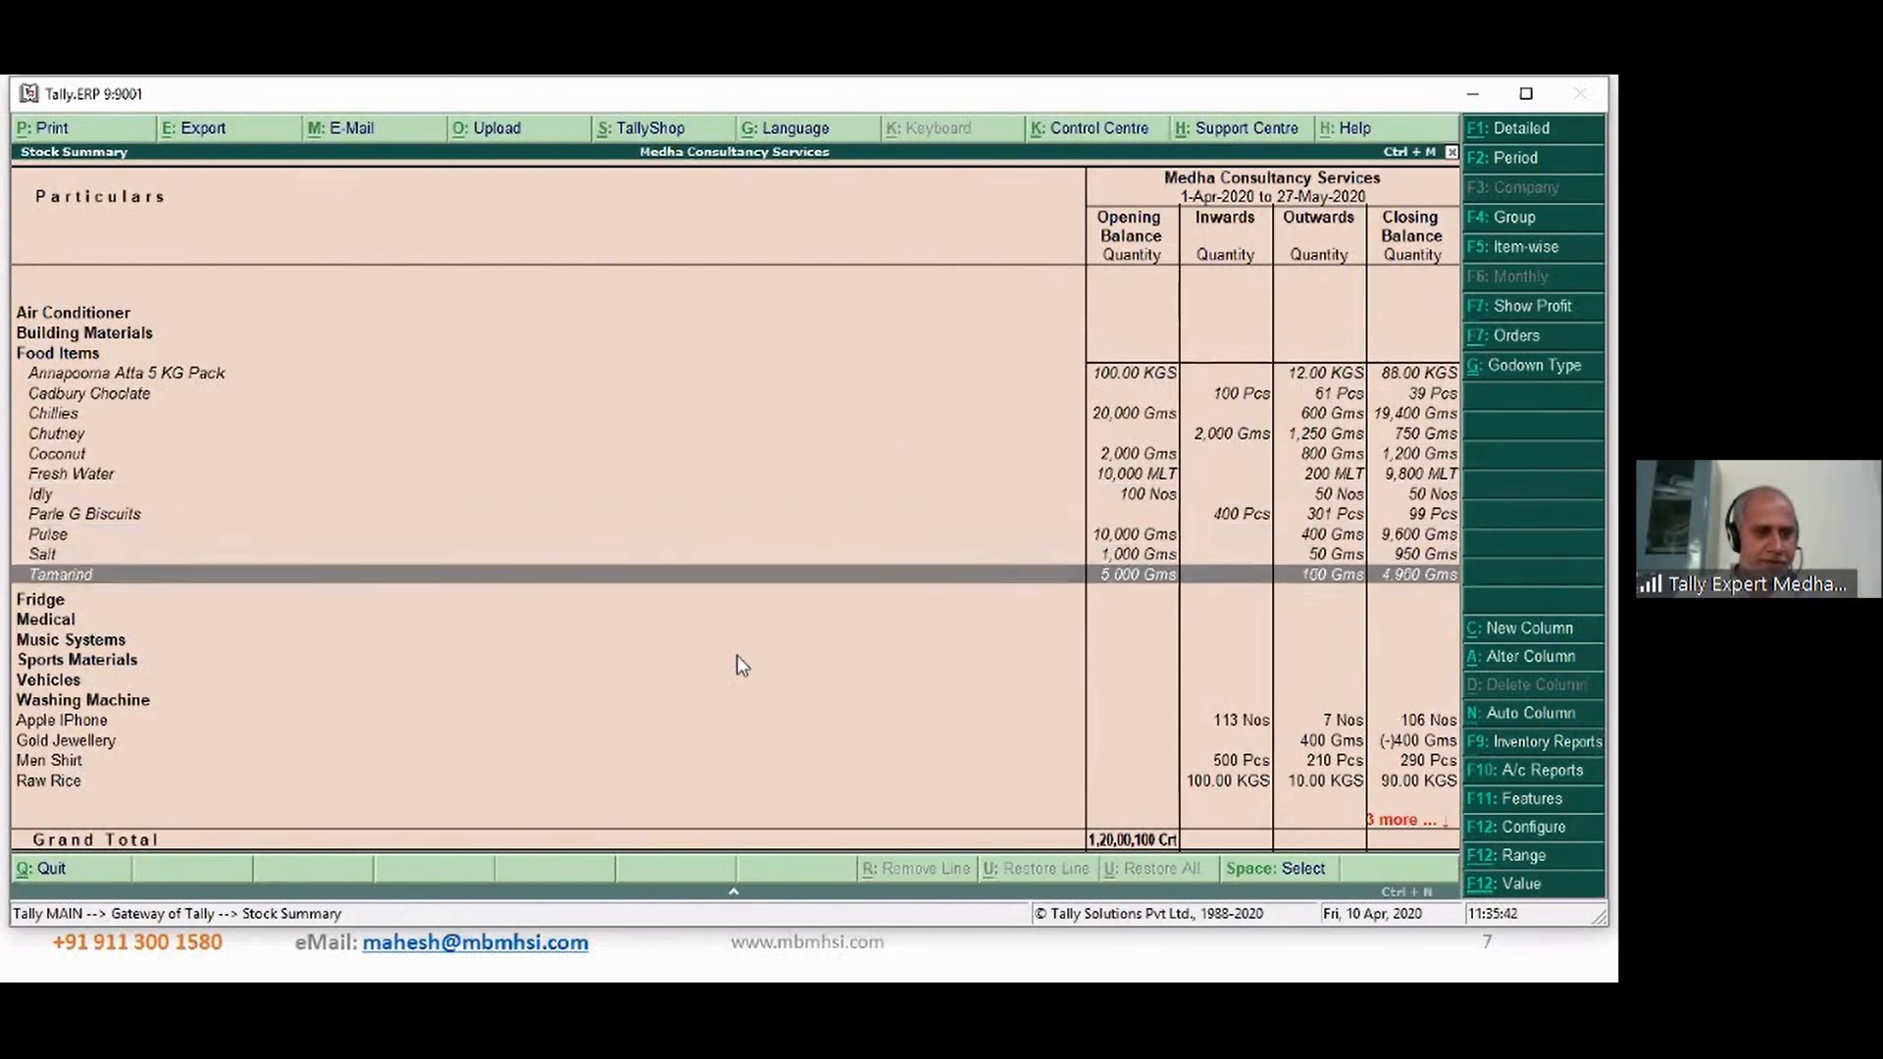
{"action": "key", "text": "Down"}
{"action": "key", "text": "Up"}
{"action": "key", "text": "Up"}
{"action": "key", "text": "Up"}
{"action": "key", "text": "Up"}
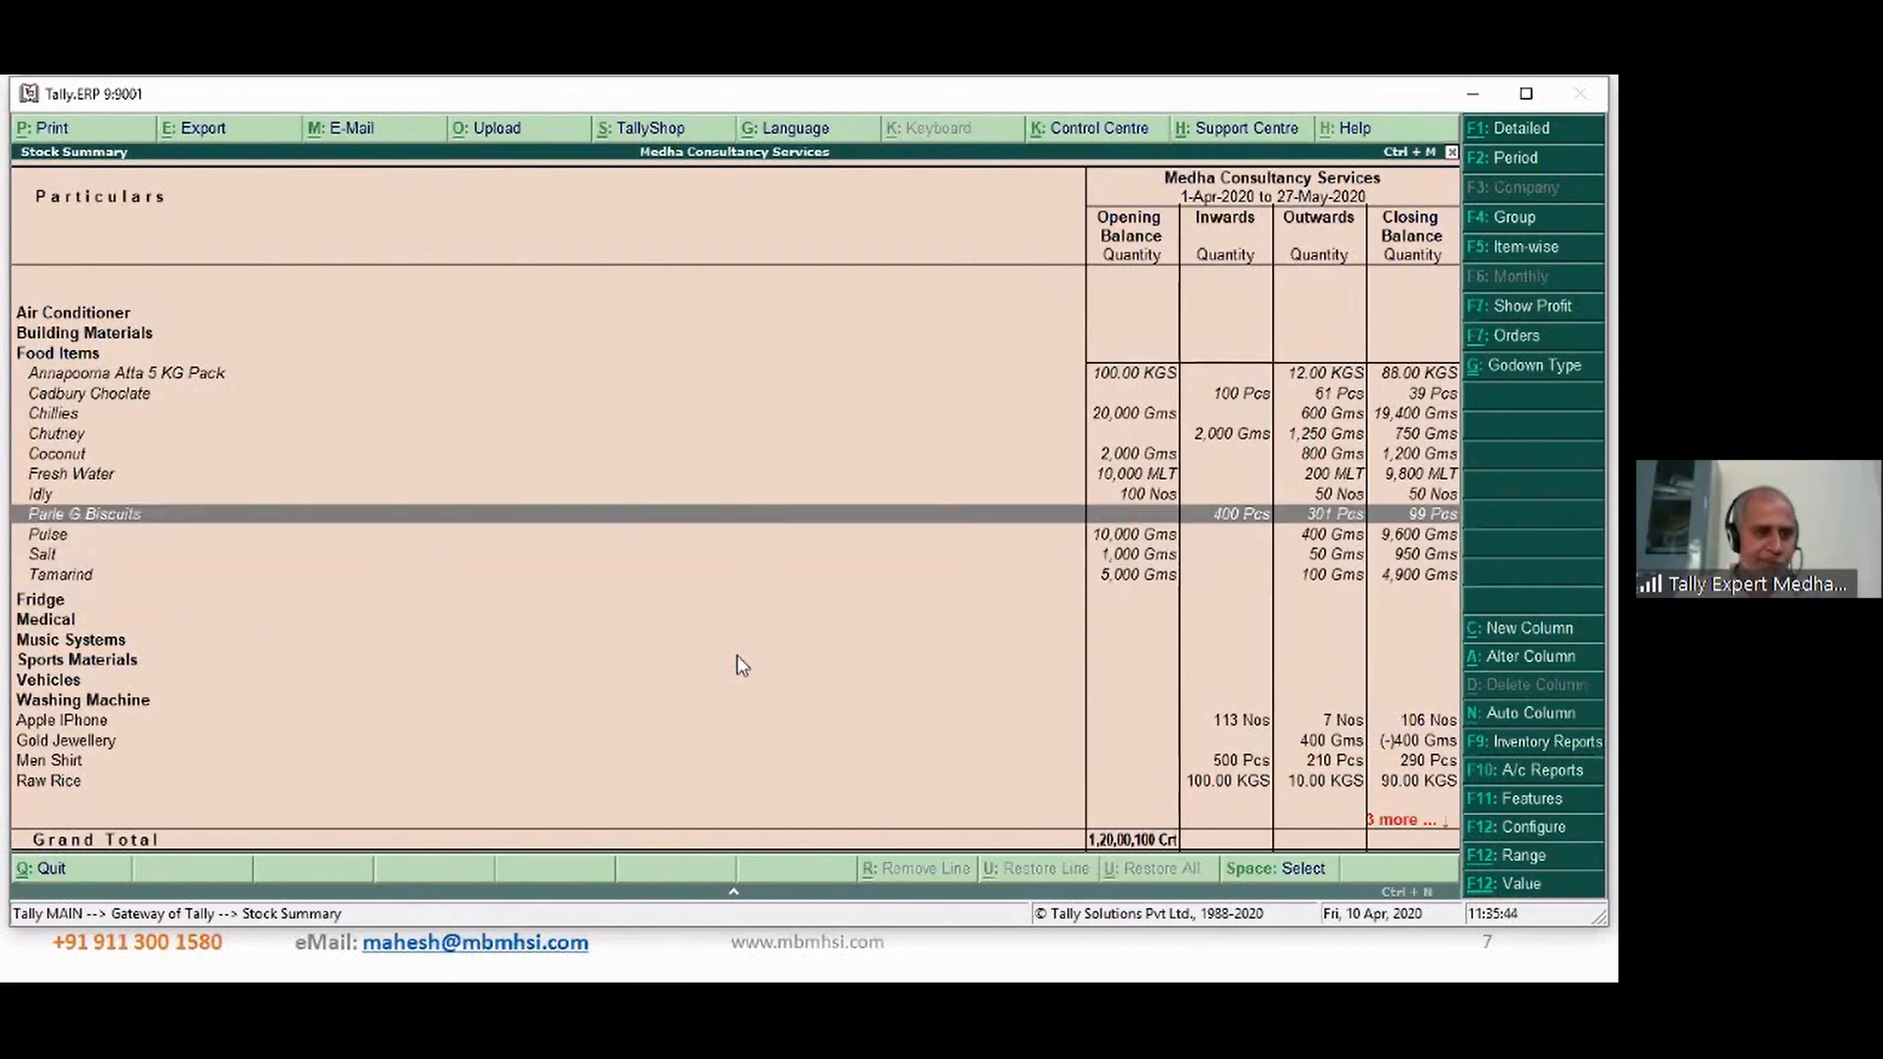
{"action": "key", "text": "Up"}
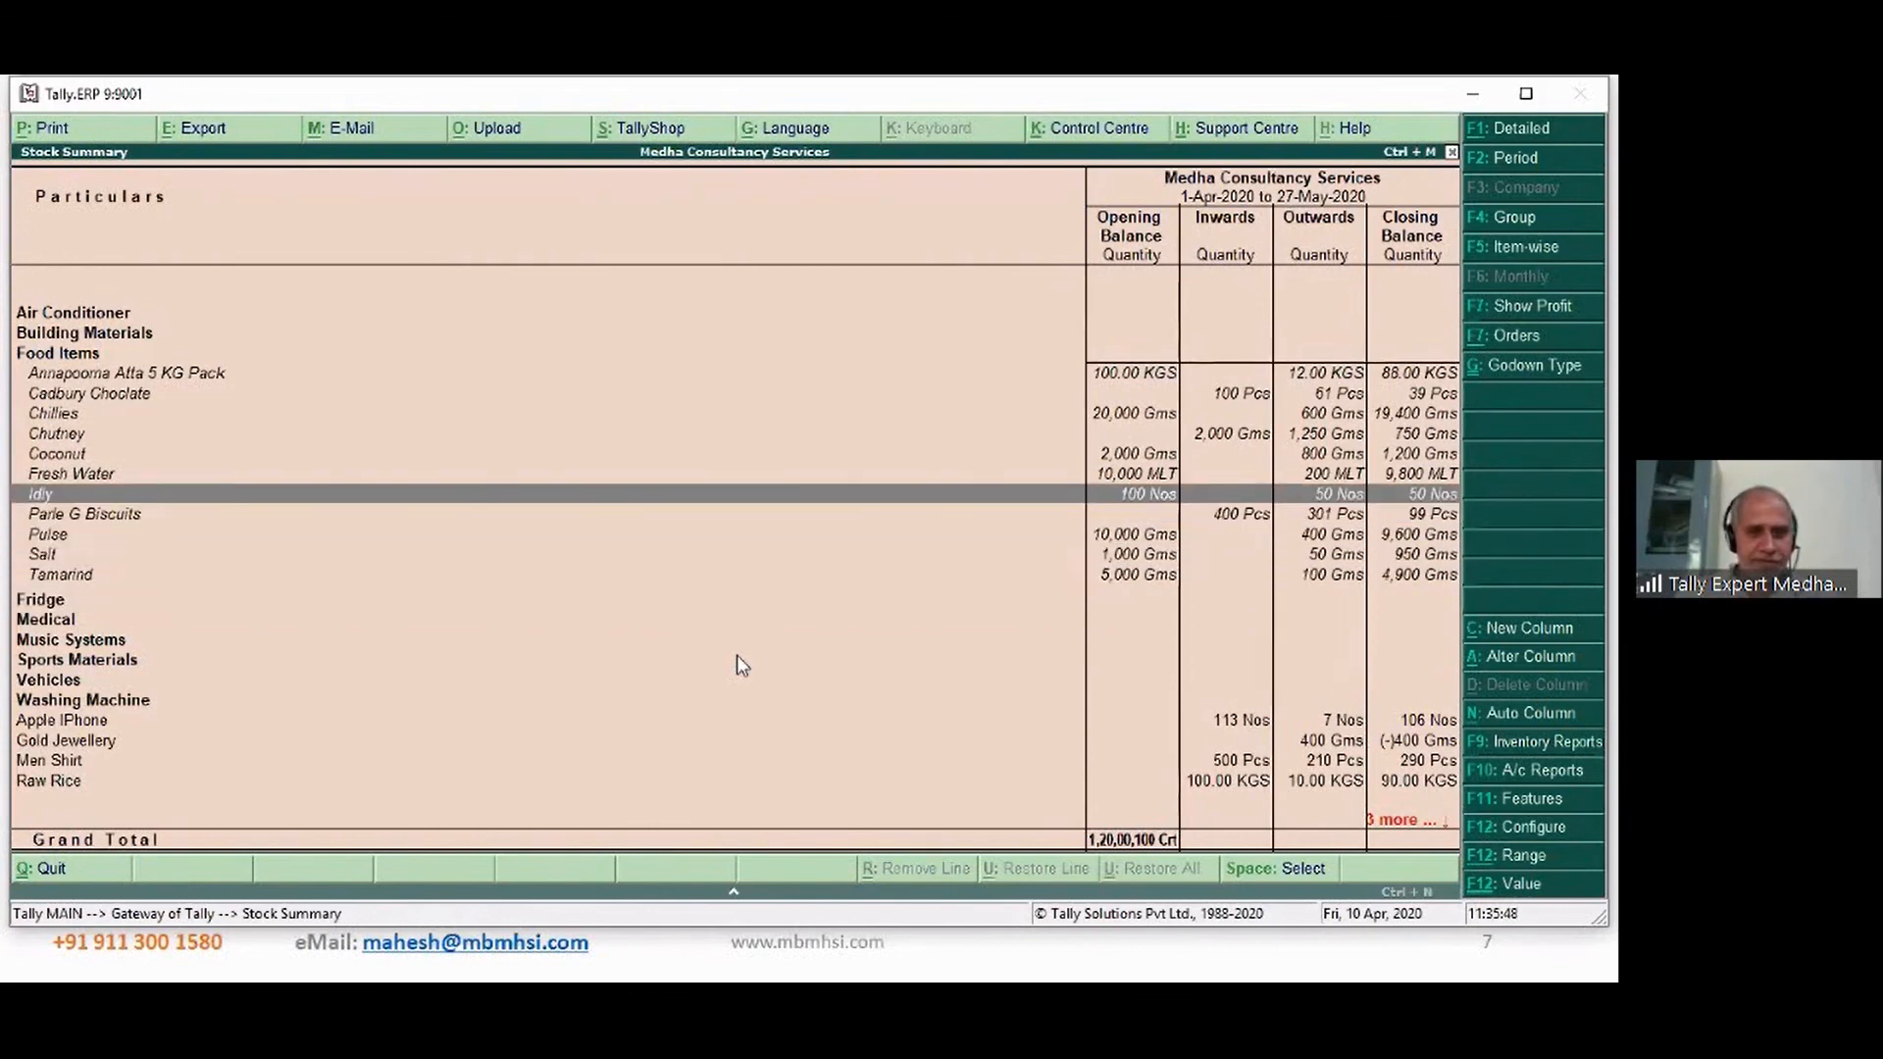
{"action": "key", "text": "Up"}
{"action": "key", "text": "Up"}
{"action": "key", "text": "Up"}
{"action": "key", "text": "Up"}
{"action": "key", "text": "Up"}
{"action": "key", "text": "Up"}
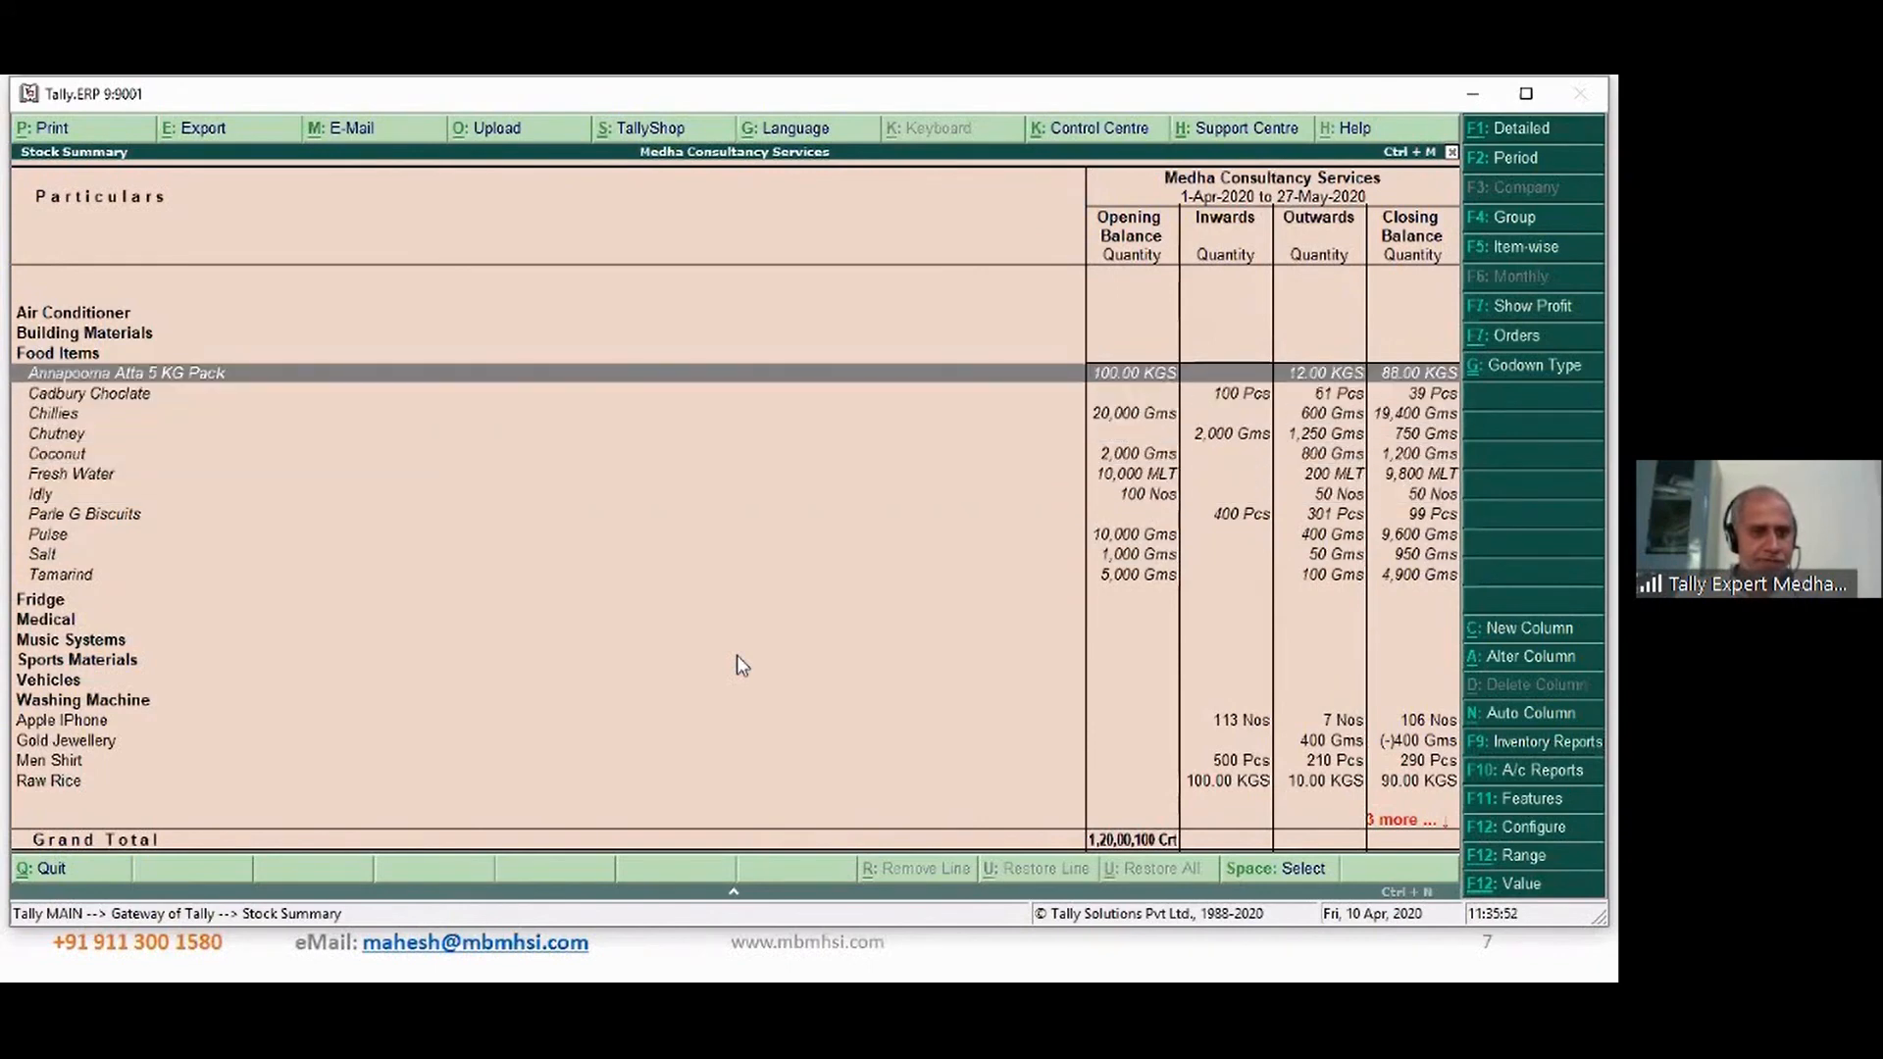
{"action": "key", "text": "Escape"}
{"action": "key", "text": "Escape"}
{"action": "key", "text": "n"}
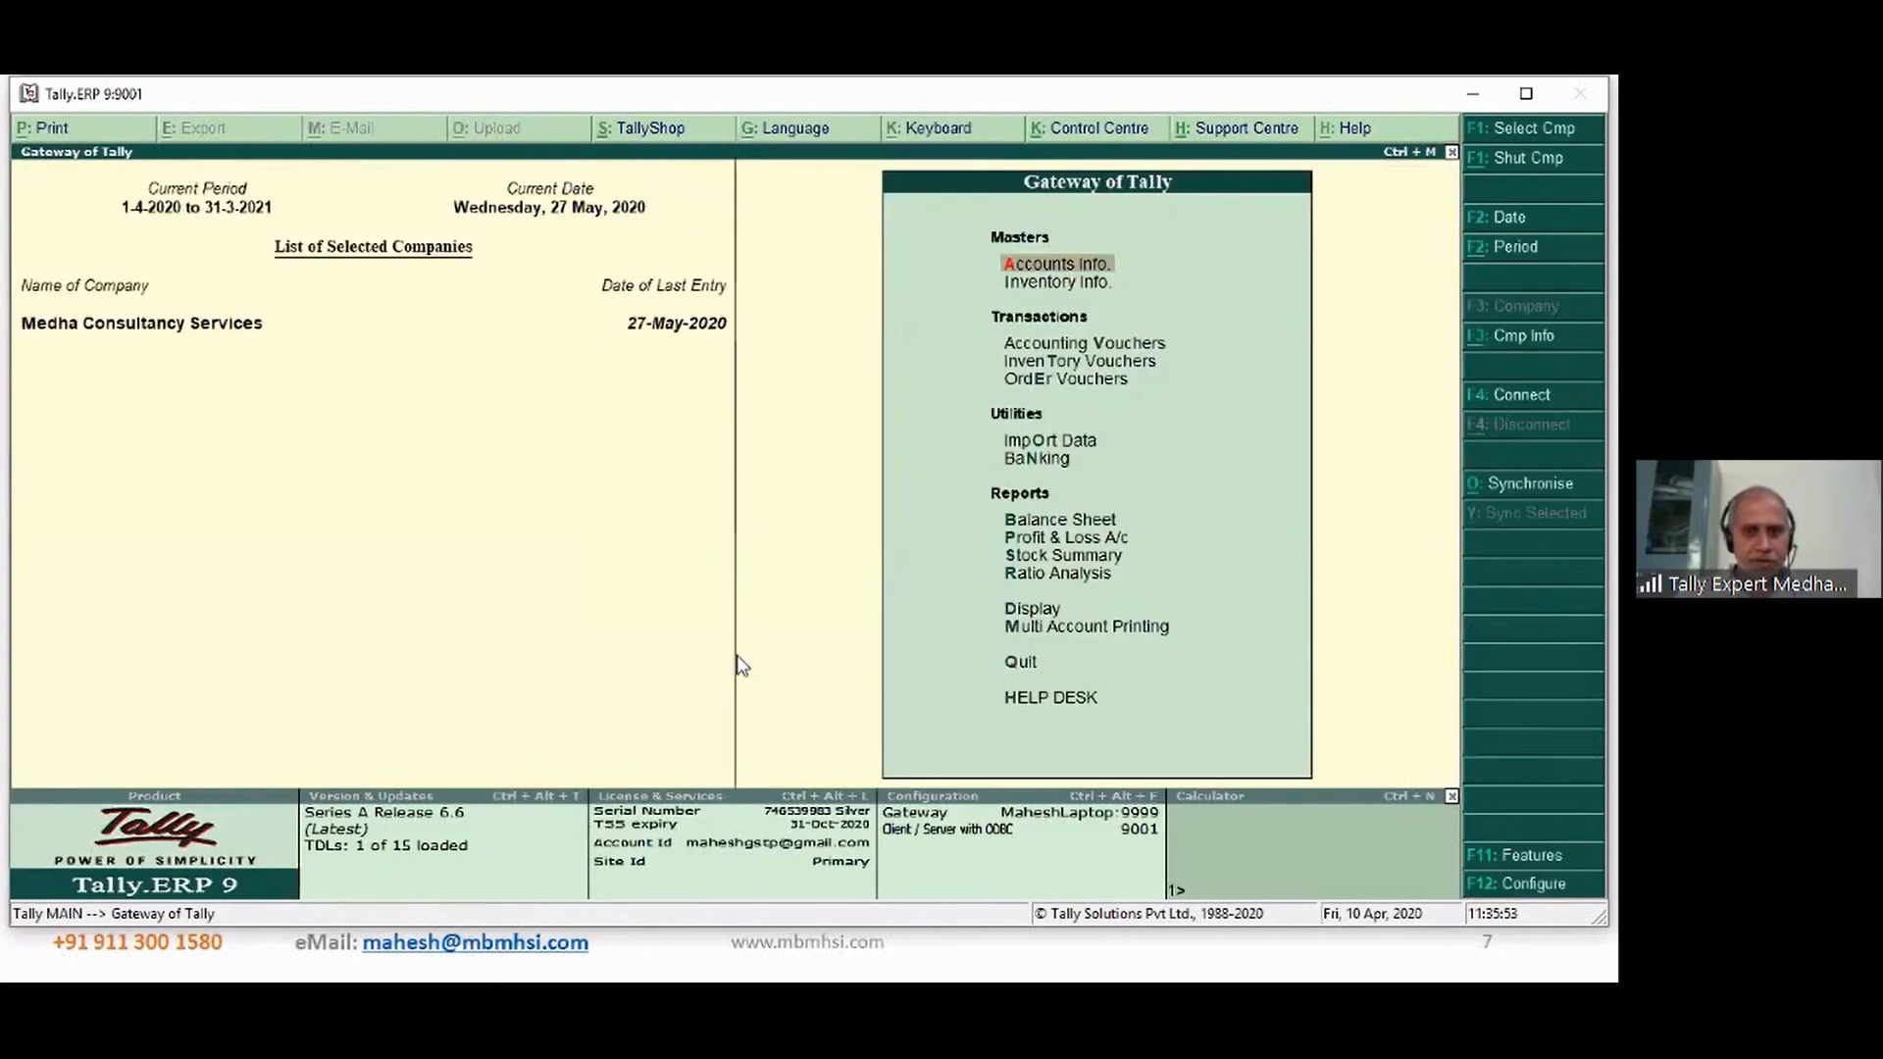
- Open the Day Book and look through the sales and manufacturing journal vouchers of 27-May-2020
{"action": "key", "text": "d"}
{"action": "key", "text": "Return"}
{"action": "key", "text": "Down"}
{"action": "key", "text": "Down"}
{"action": "key", "text": "Down"}
{"action": "key", "text": "Down"}
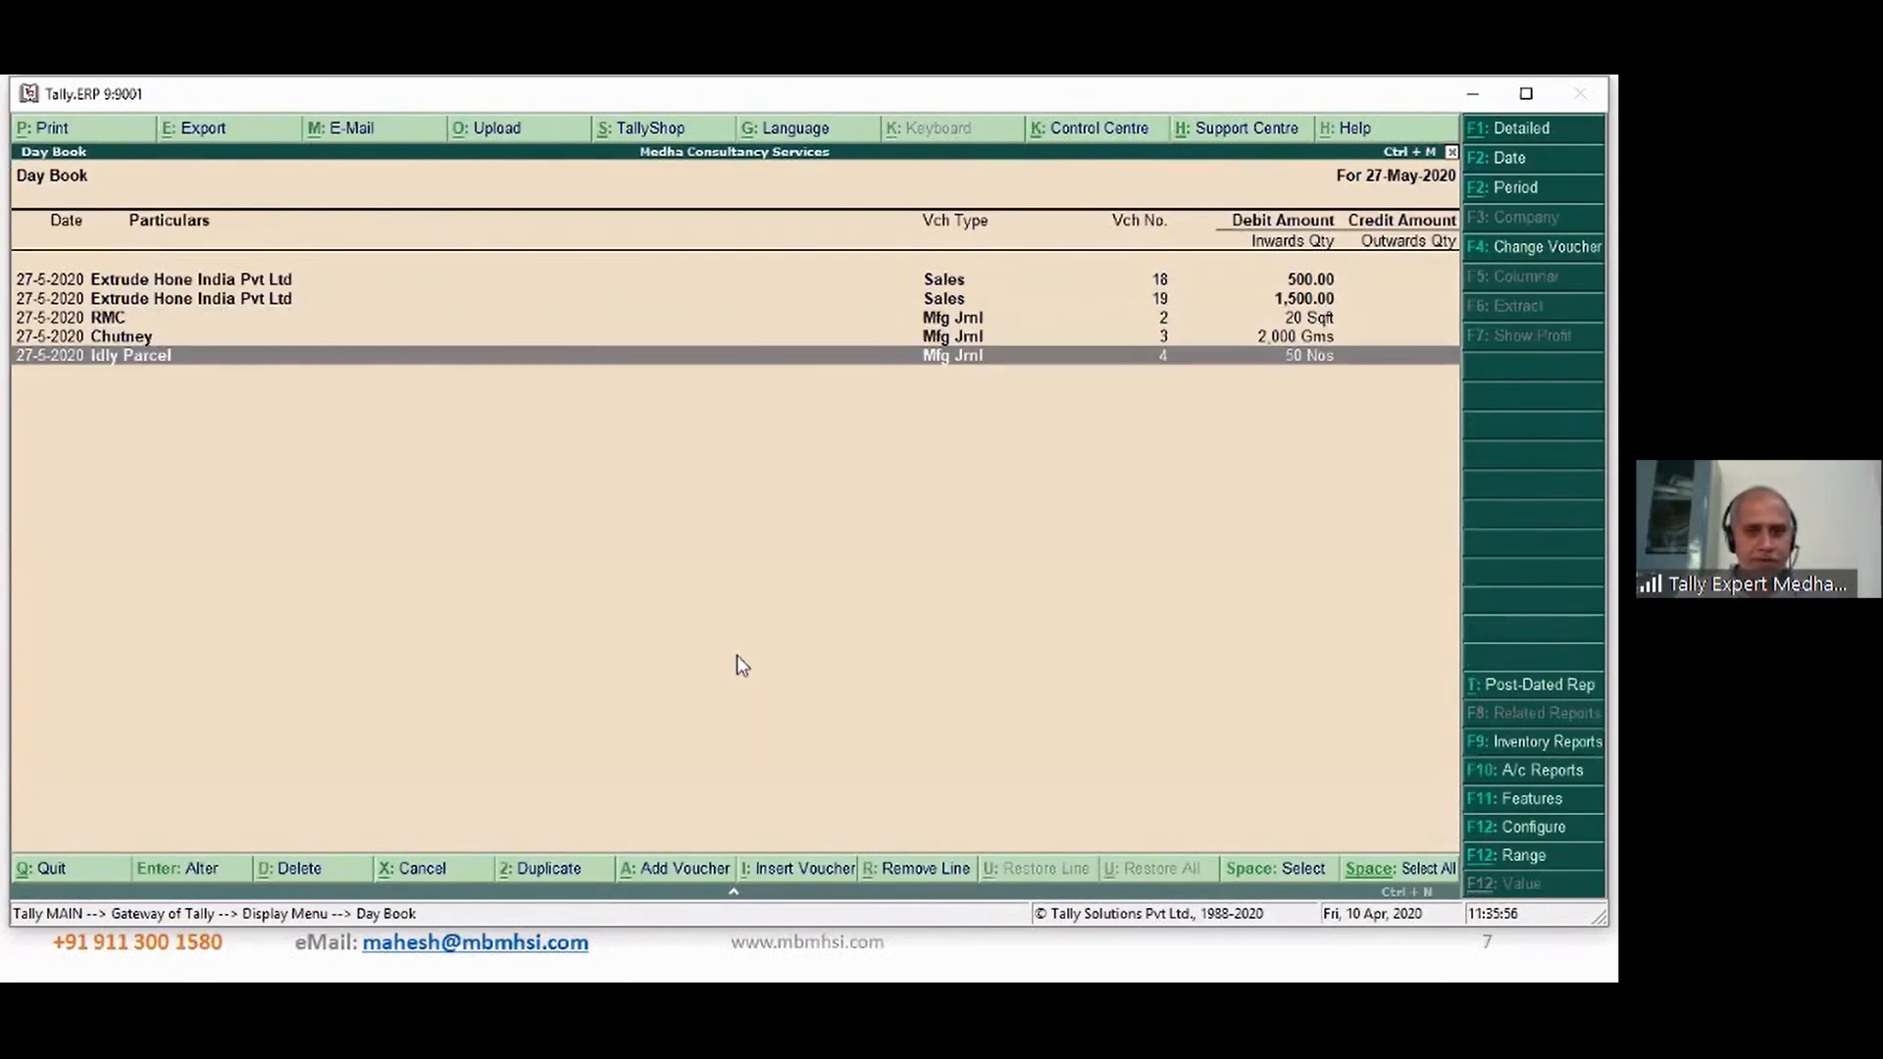
{"action": "key", "text": "Up"}
{"action": "key", "text": "Up"}
{"action": "key", "text": "Up"}
{"action": "key", "text": "Up"}
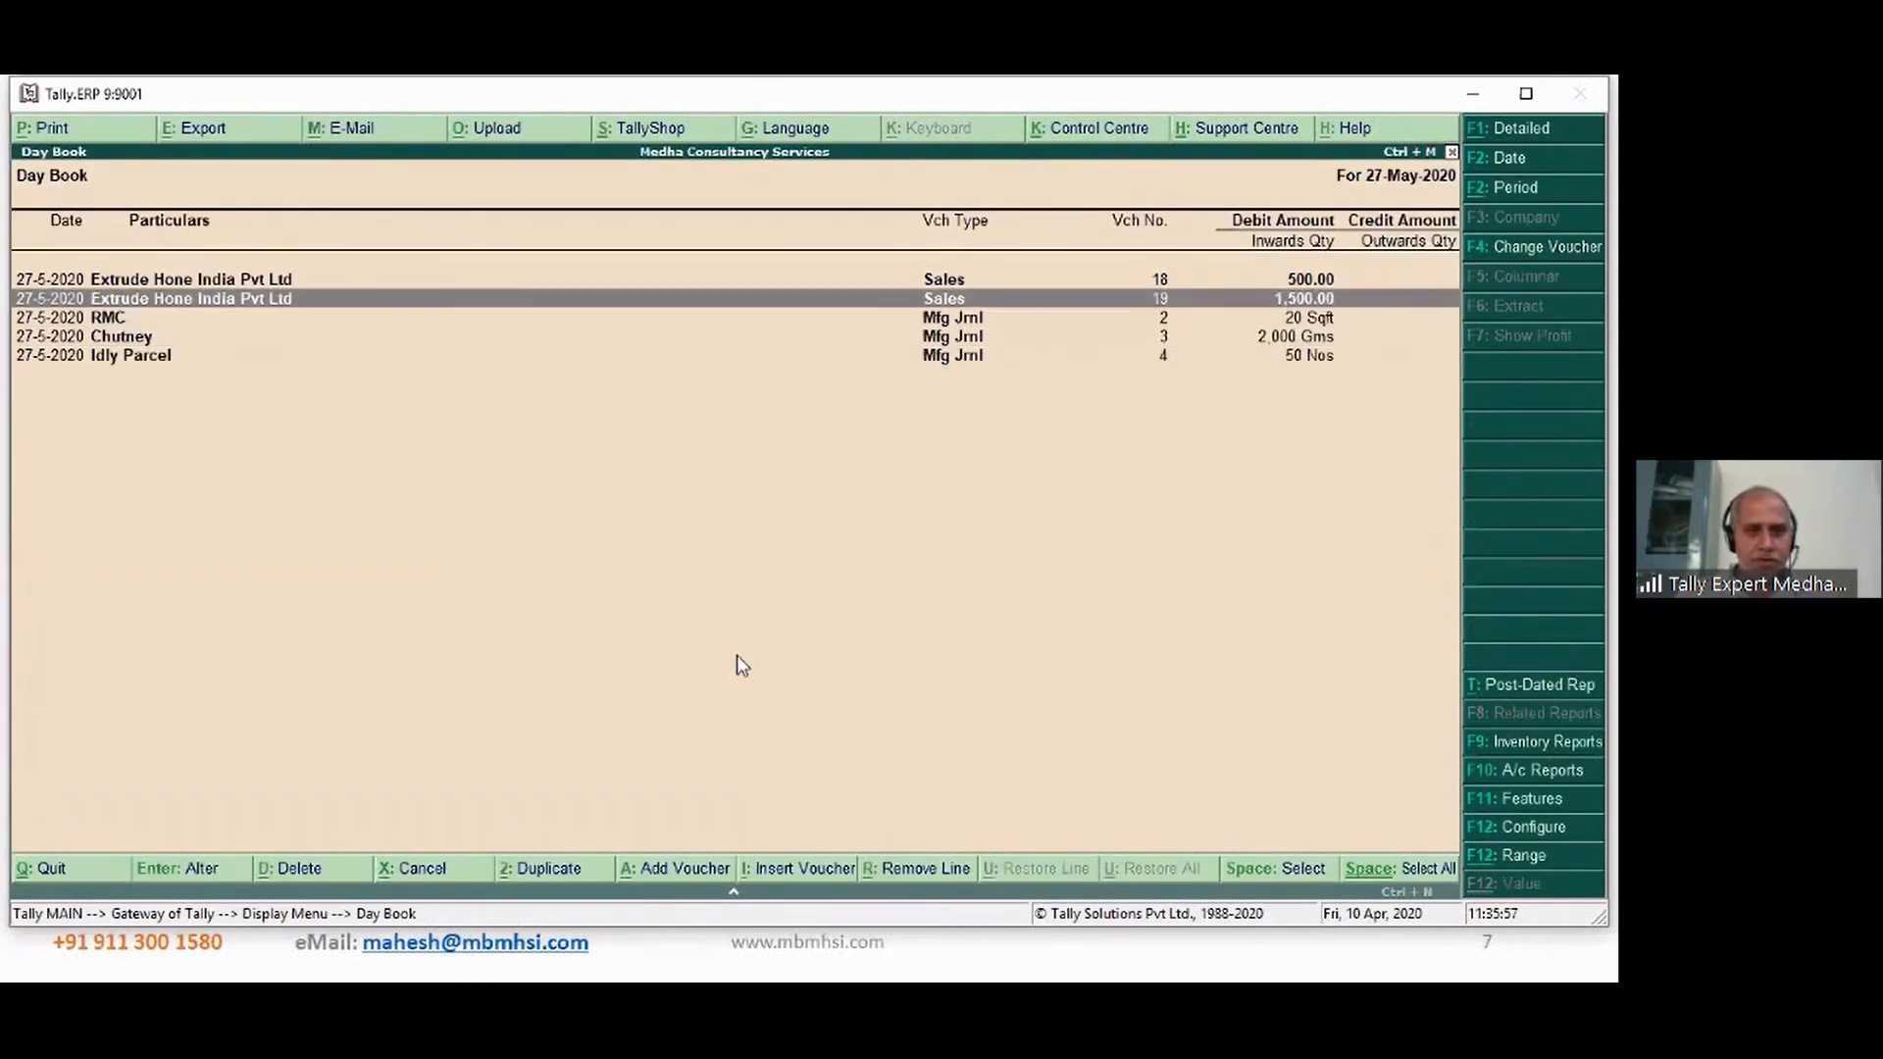
- View Sales vouchers No. 18 and No. 19 without altering them and return to the Gateway of Tally
{"action": "key", "text": "Return"}
{"action": "key", "text": "Escape"}
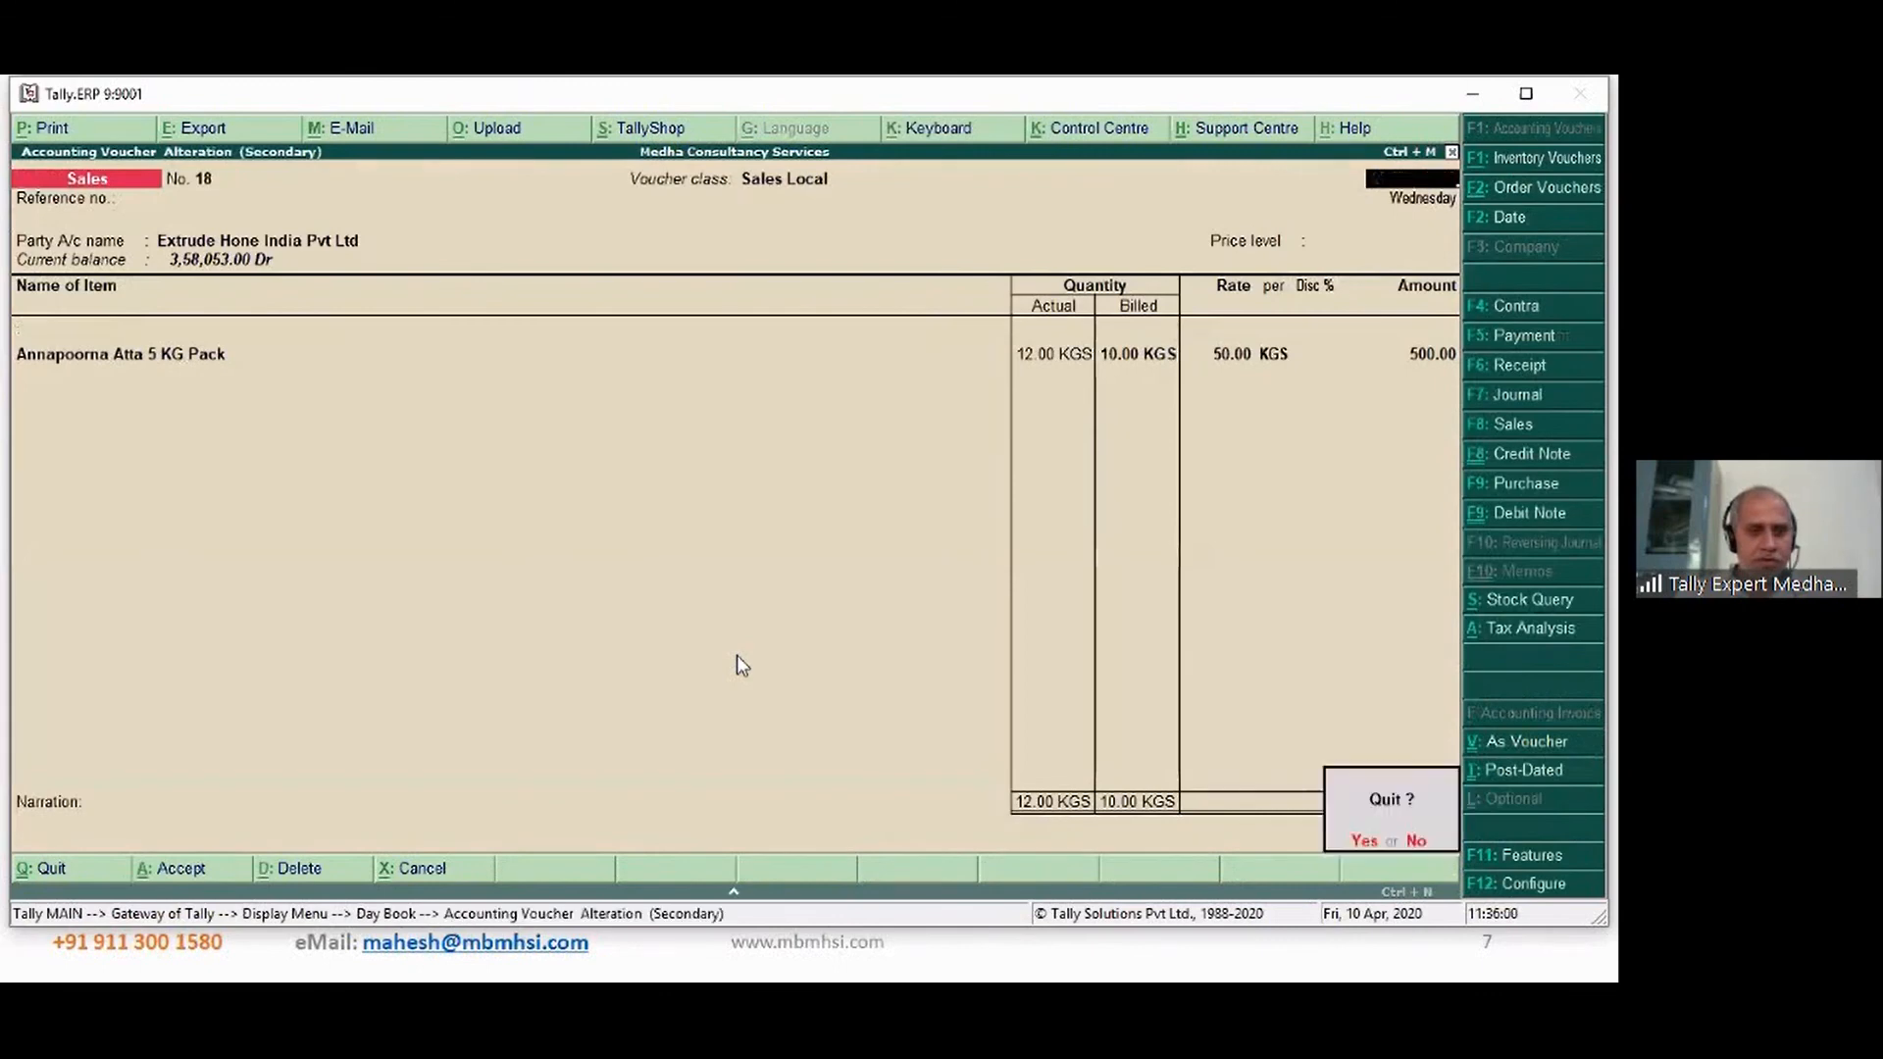
{"action": "key", "text": "y"}
{"action": "key", "text": "Down"}
{"action": "key", "text": "Return"}
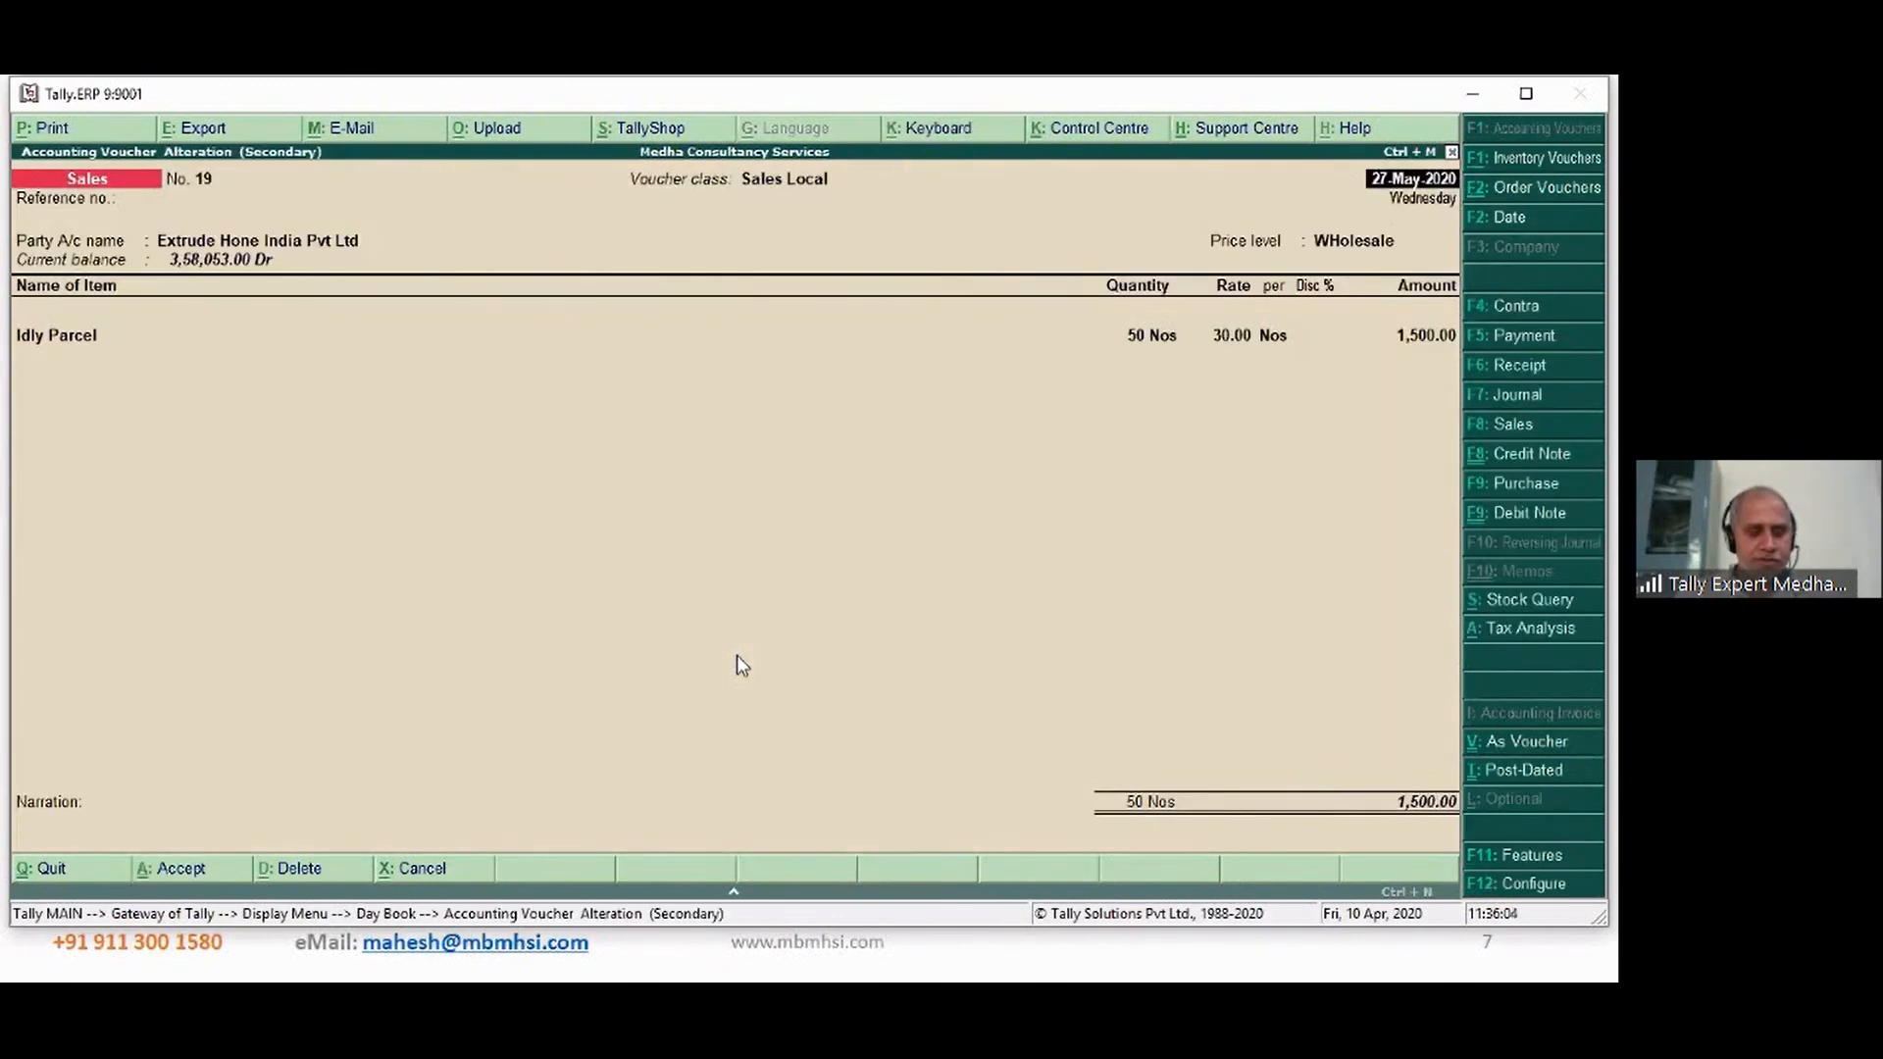
{"action": "key", "text": "Escape"}
{"action": "key", "text": "Escape"}
{"action": "key", "text": "Escape"}
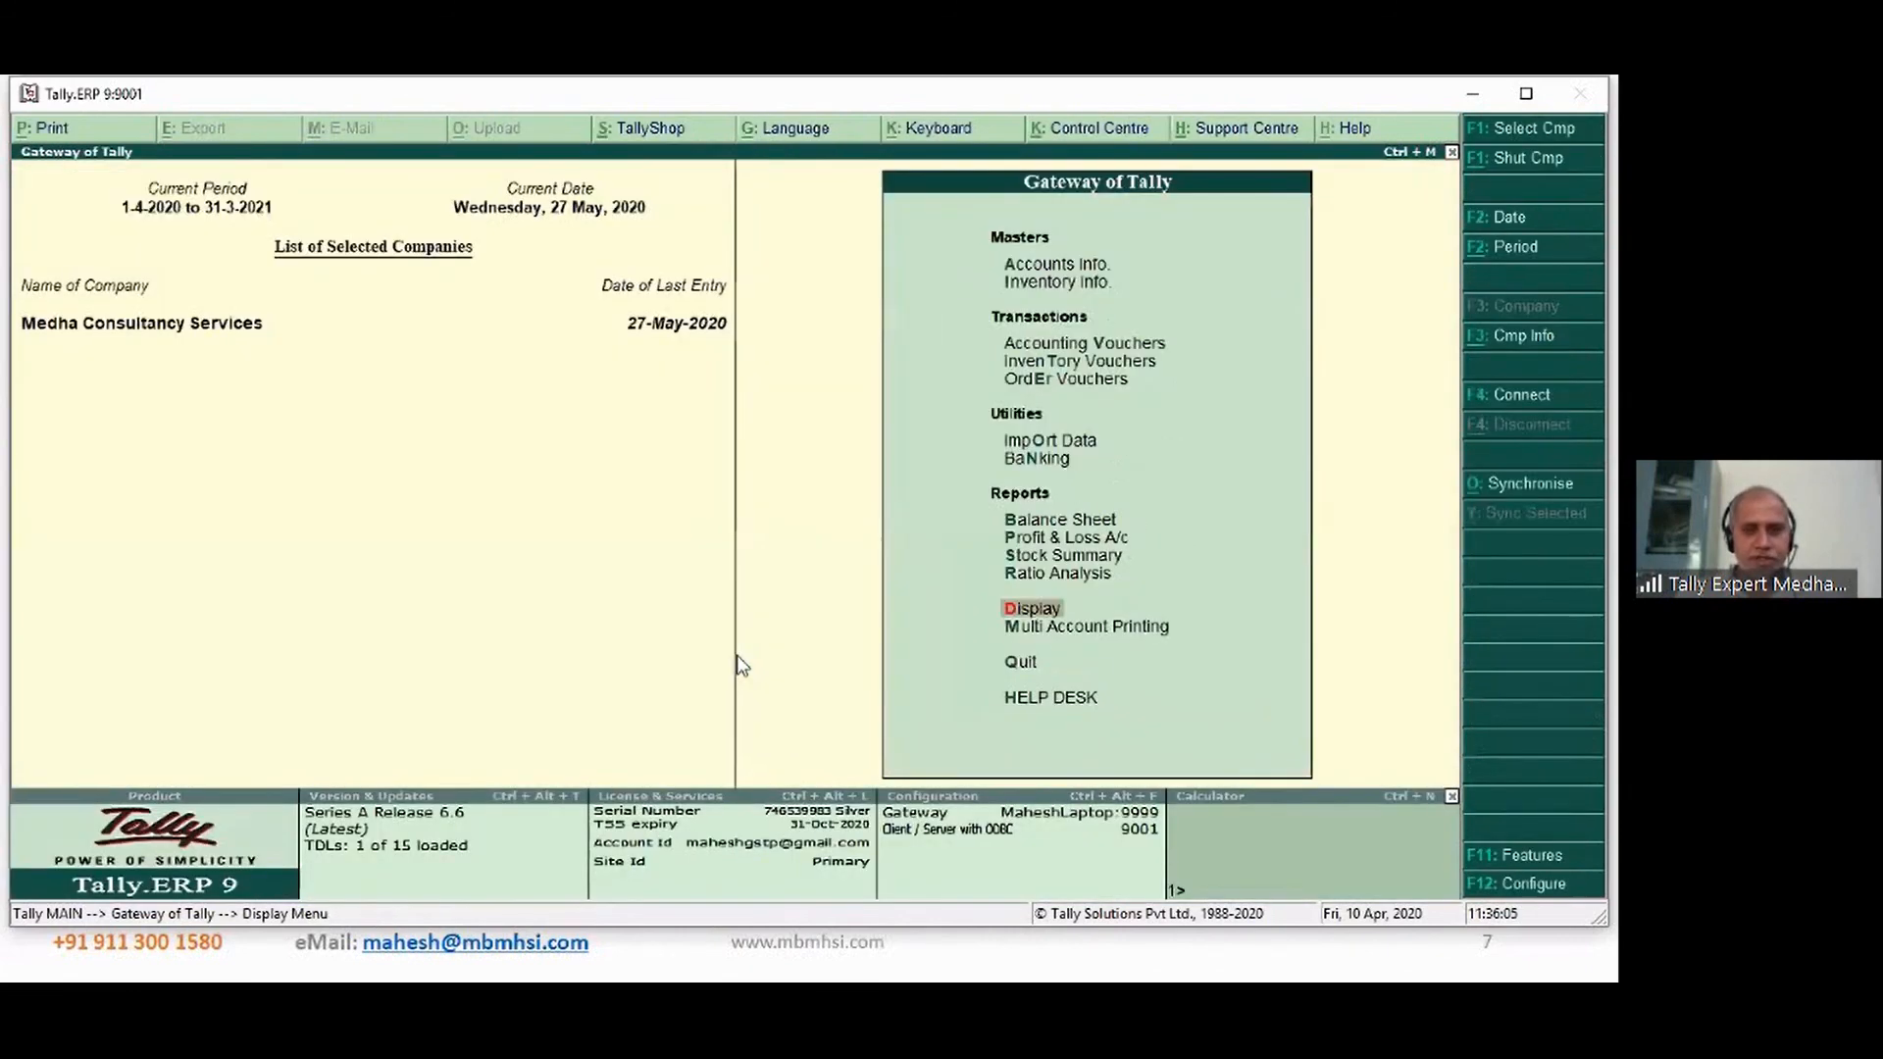
- Examine the monthly stock movement of Idly Parcel in the Inventory Books and return to the Gateway of Tally
{"action": "key", "text": "Return"}
{"action": "key", "text": "i"}
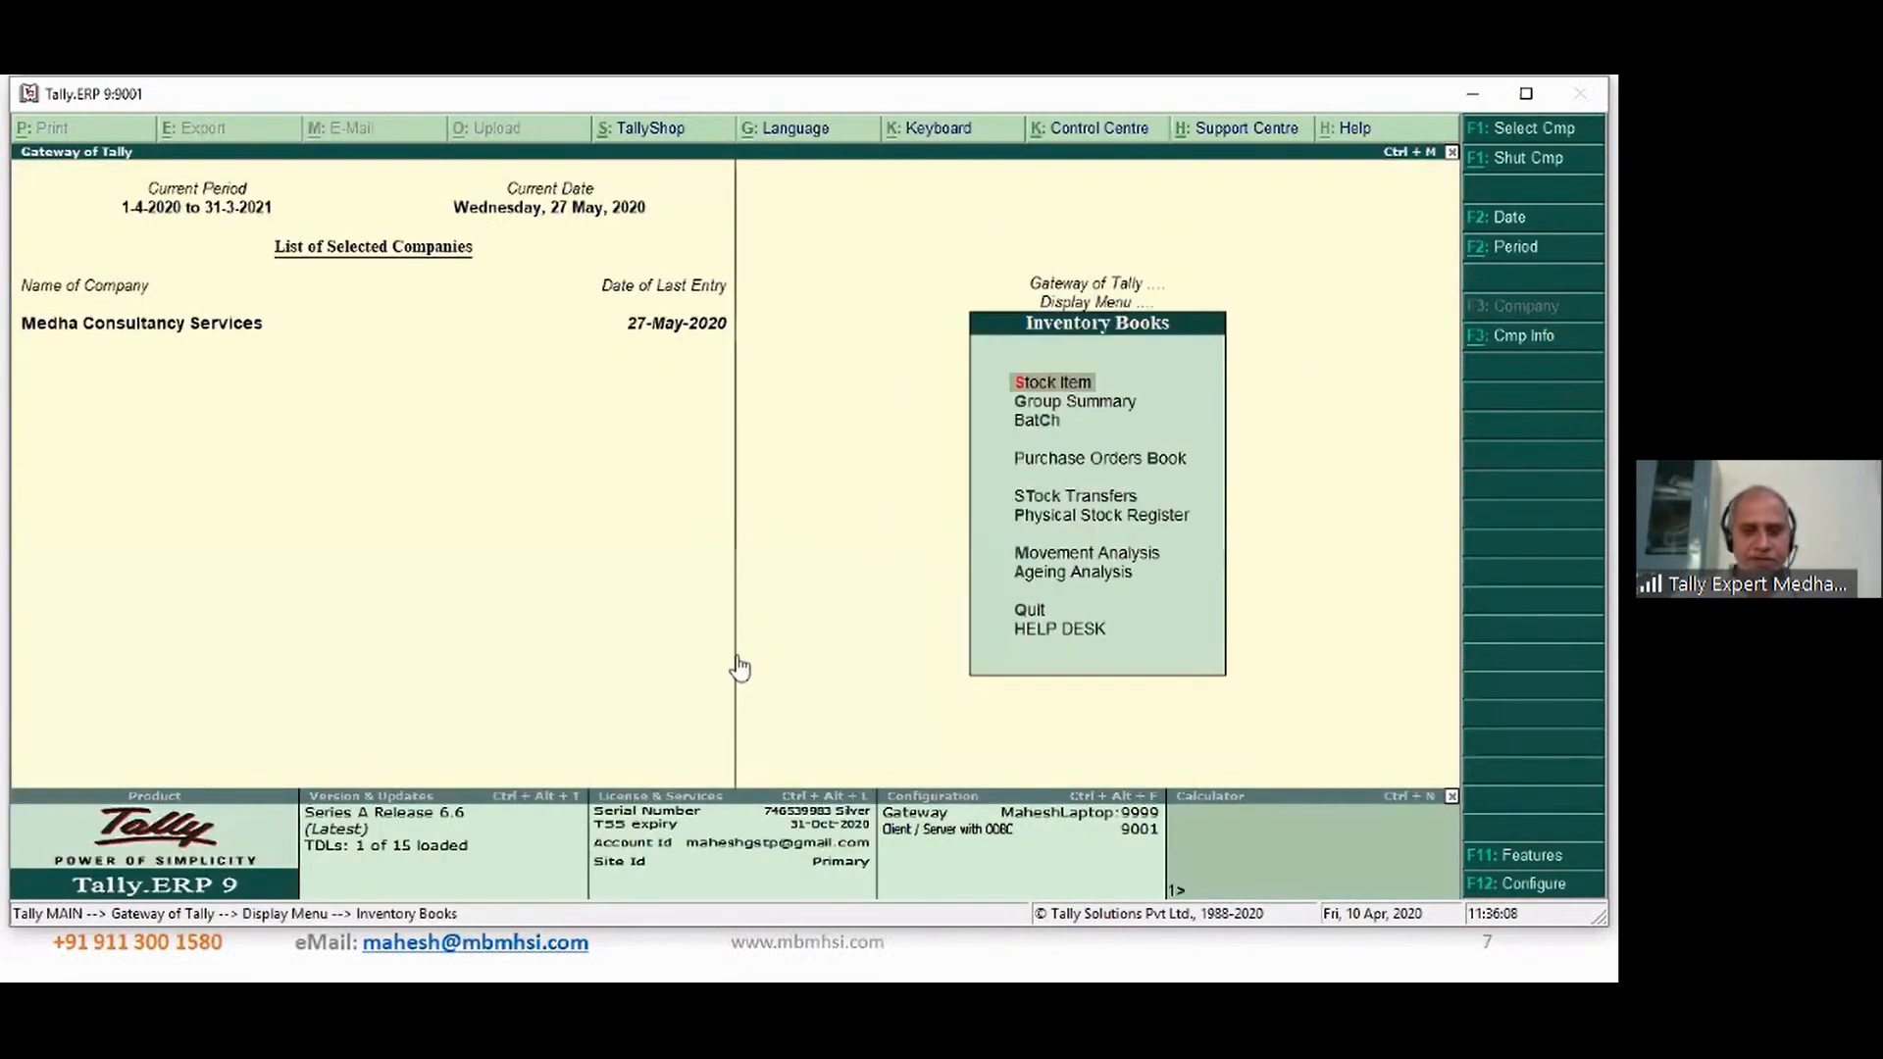
{"action": "key", "text": "Return"}
{"action": "type", "text": "Id"}
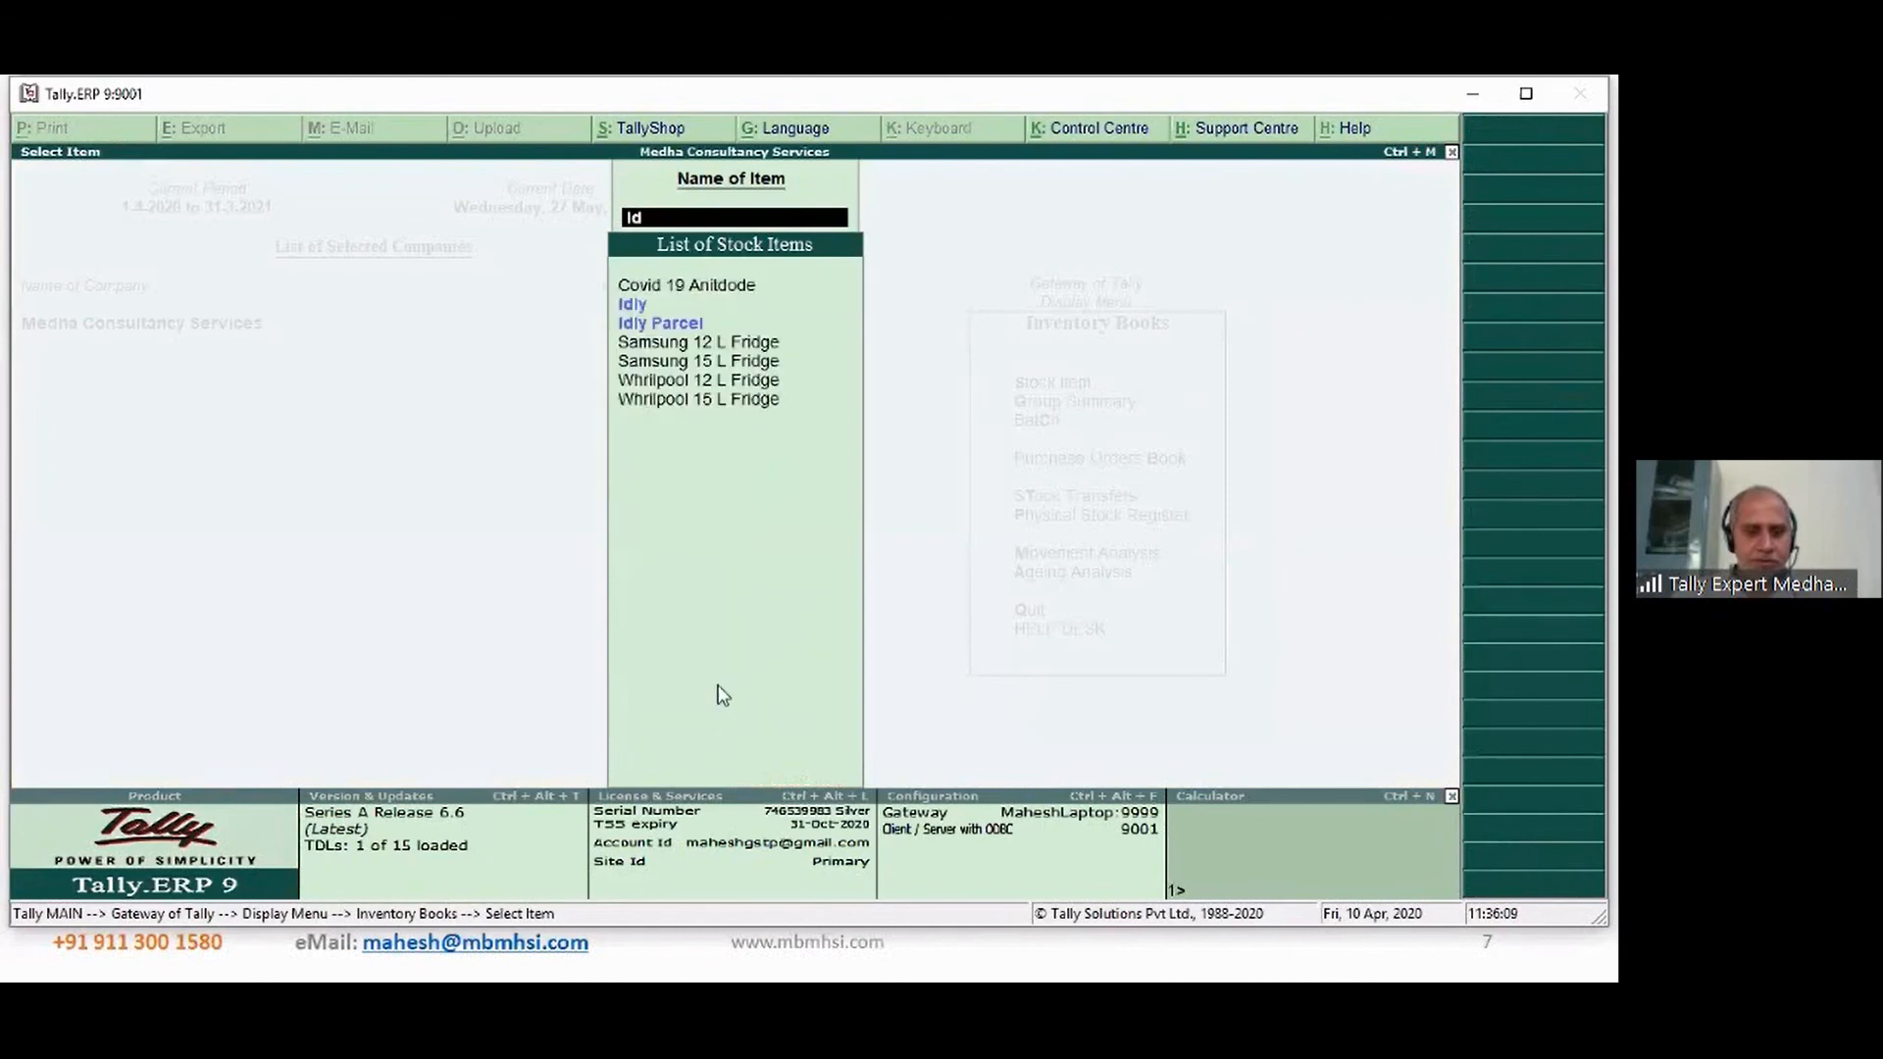
{"action": "key", "text": "Down"}
{"action": "key", "text": "Return"}
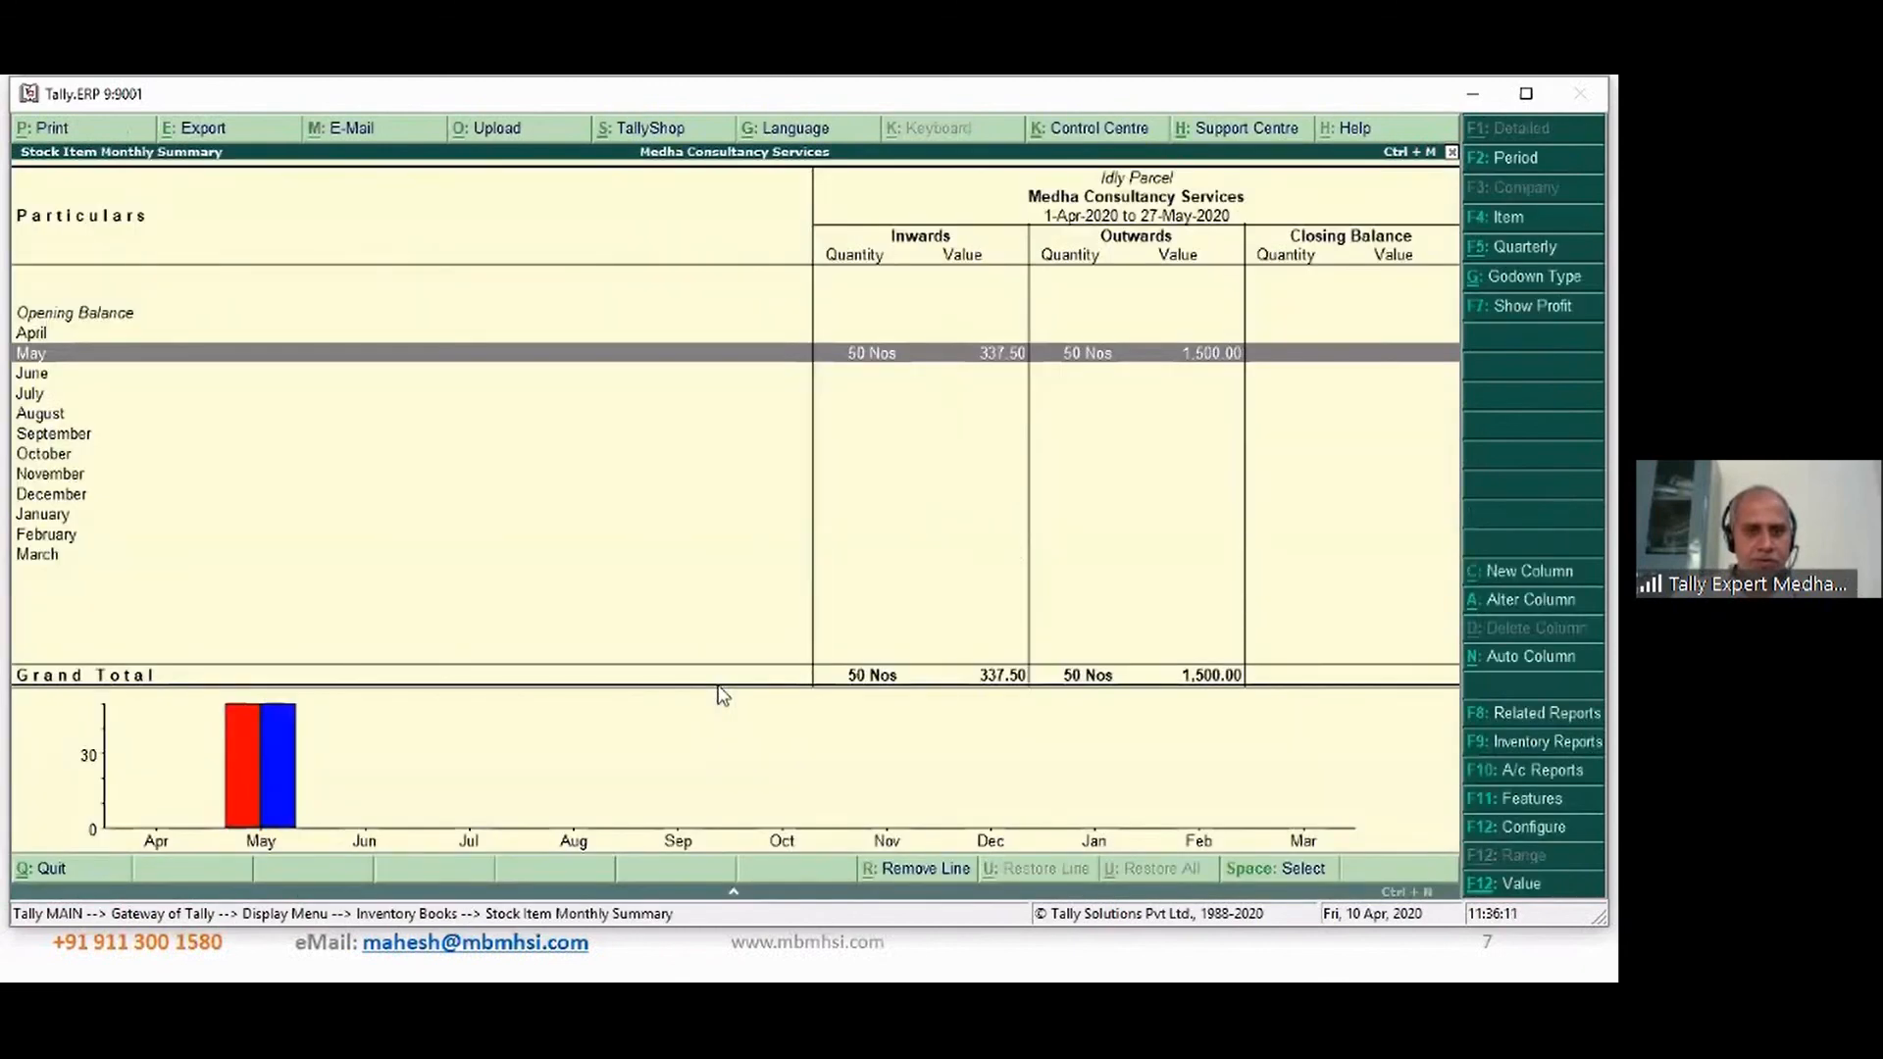
{"action": "key", "text": "Escape"}
{"action": "key", "text": "Return"}
{"action": "key", "text": "Escape"}
{"action": "key", "text": "Escape"}
{"action": "key", "text": "Escape"}
{"action": "key", "text": "Escape"}
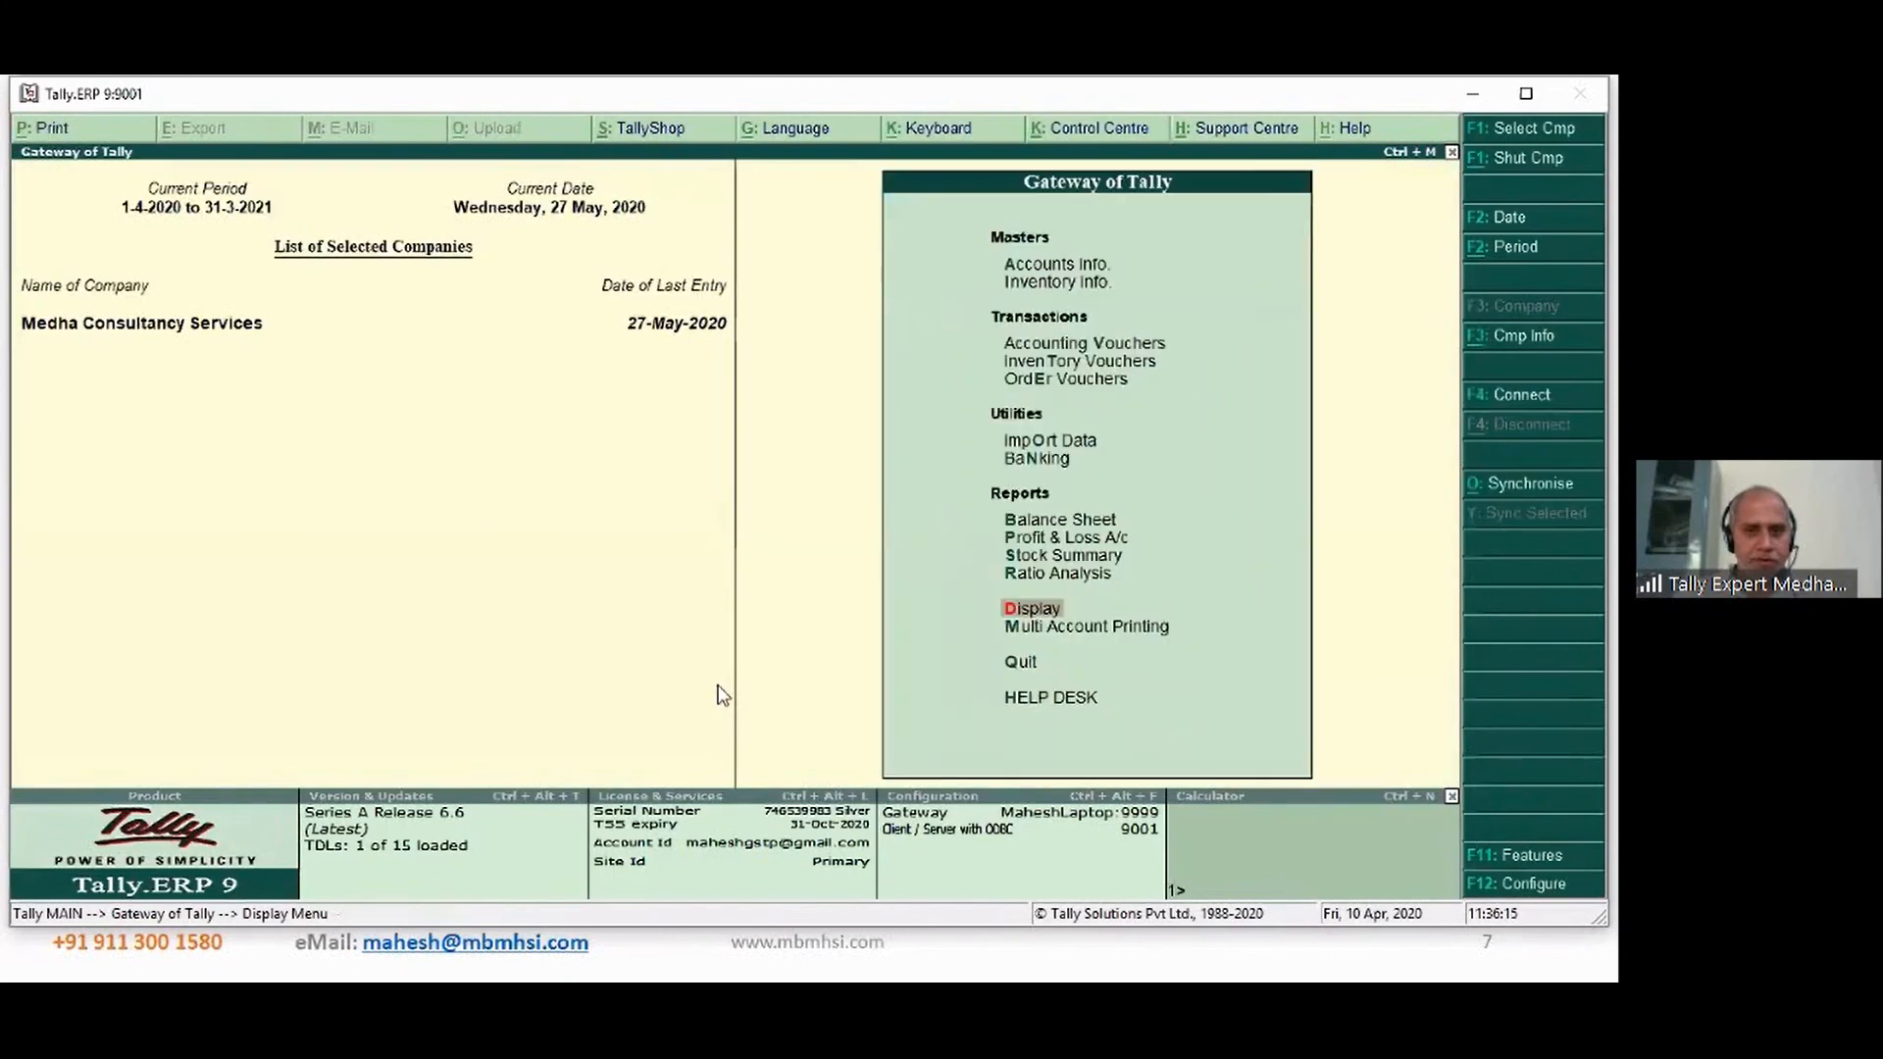
- Open the Idly Parcel stock item master for alteration, check its details and leave it without changes
{"action": "type", "text": "iidId"}
{"action": "key", "text": "Down"}
{"action": "key", "text": "Down"}
{"action": "key", "text": "Return"}
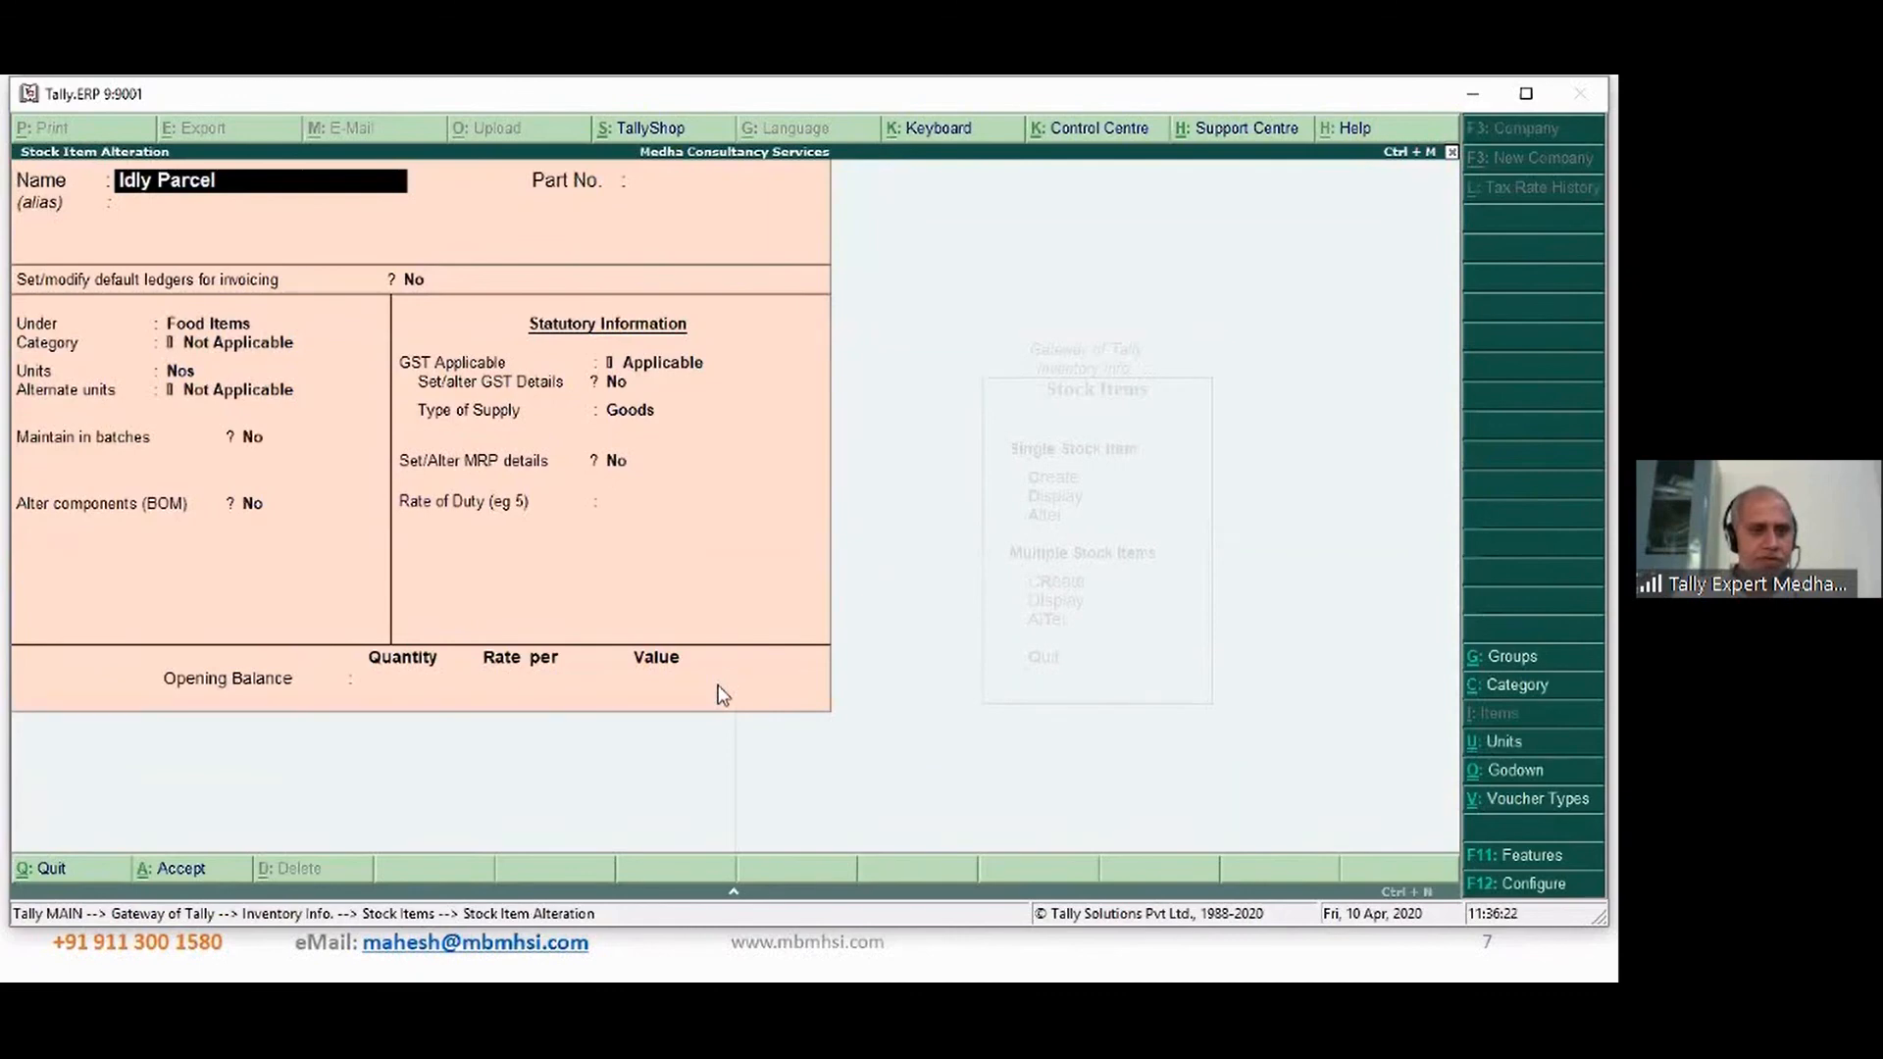
{"action": "key", "text": "Escape"}
{"action": "key", "text": "y"}
{"action": "key", "text": "Escape"}
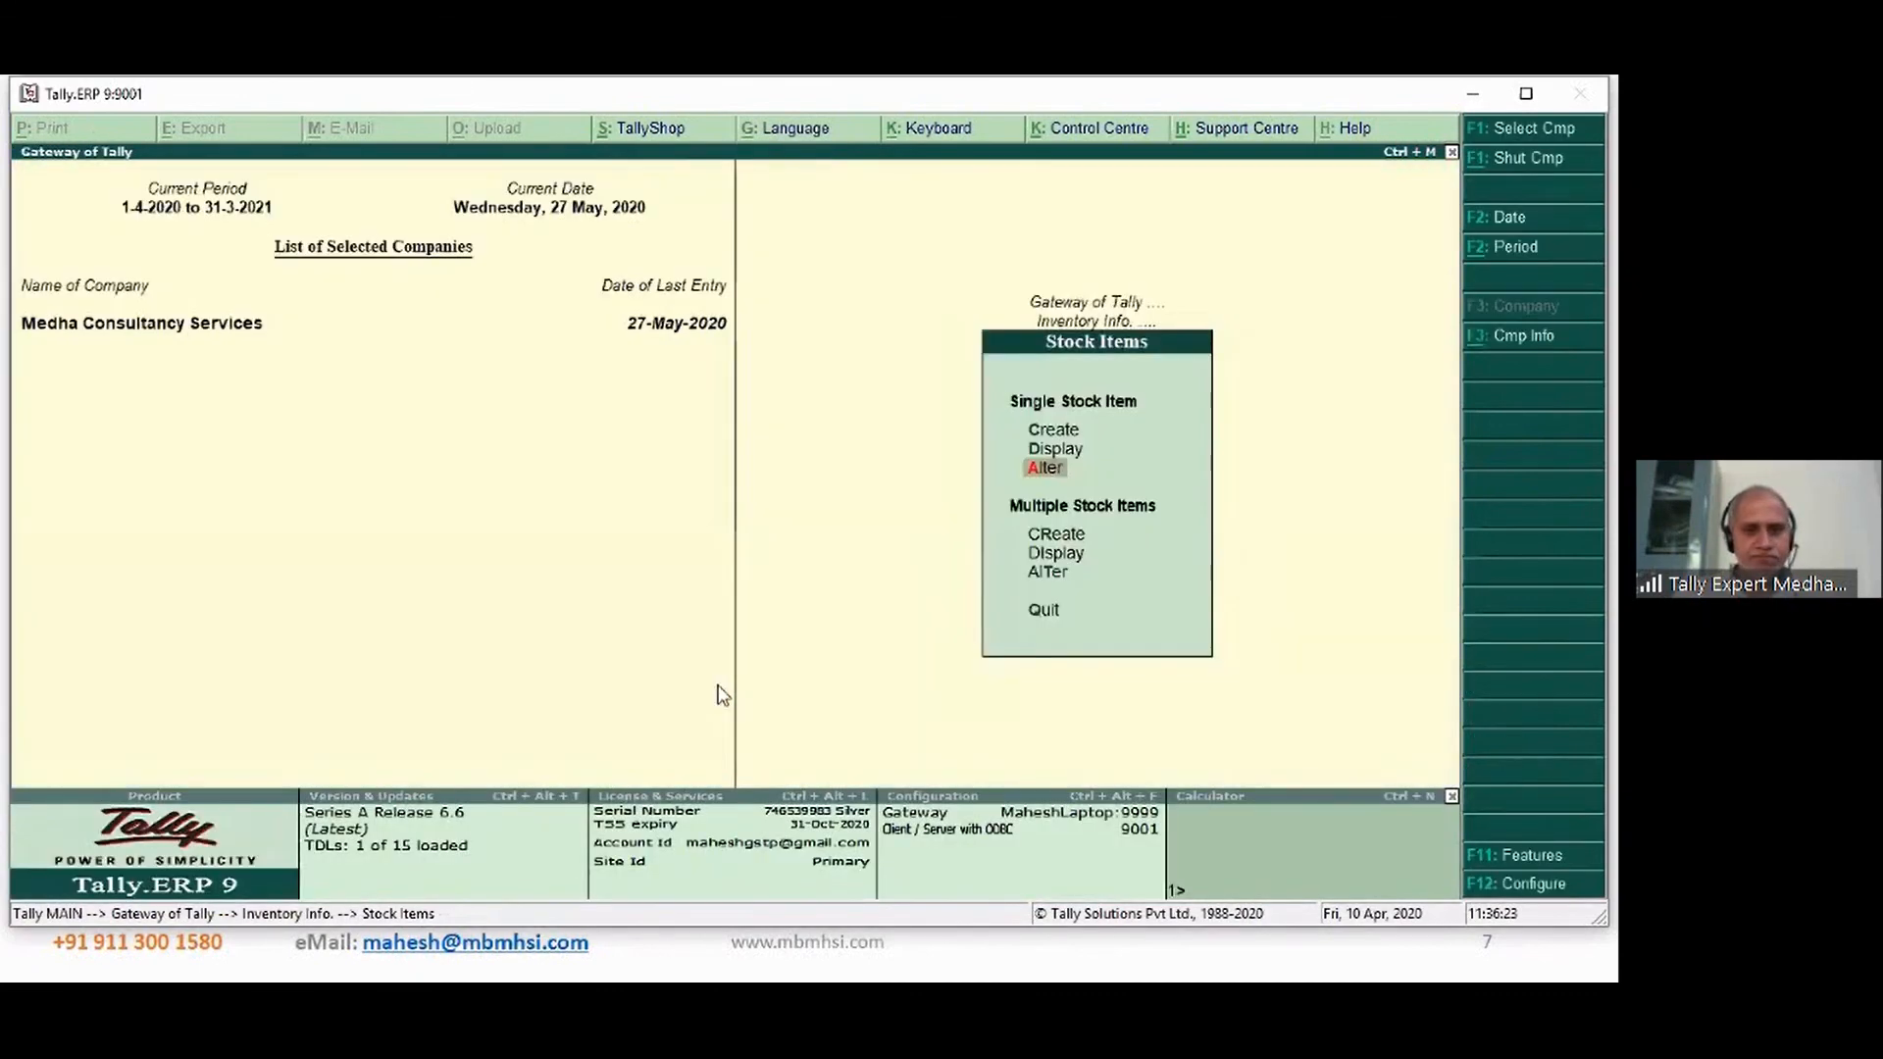
{"action": "key", "text": "Escape"}
- Open the Stock Summary again and expand the Food Items group
{"action": "key", "text": "s"}
{"action": "key", "text": "Down"}
{"action": "key", "text": "Down"}
{"action": "key", "text": "Return"}
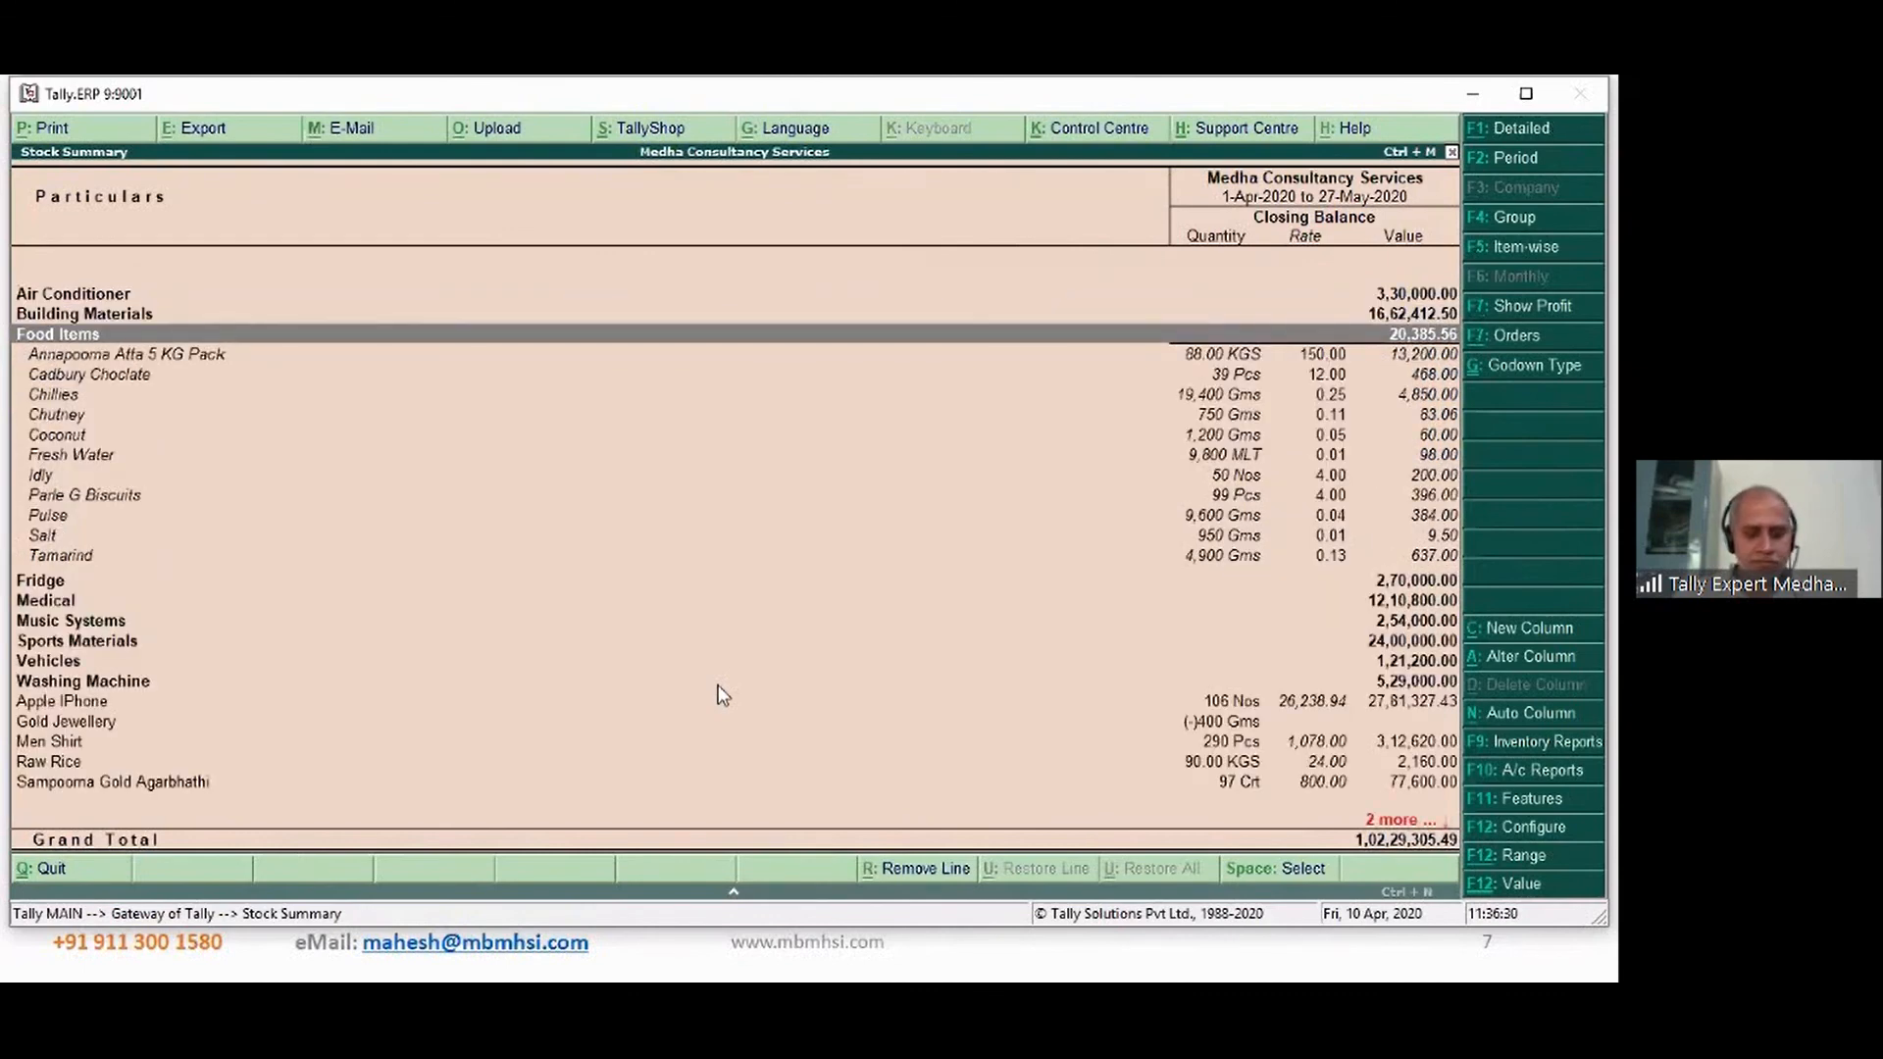
- Configure the report to hide rates and values and show opening balance, goods inwards, goods outwards and all items including zero balance
{"action": "key", "text": "F12"}
{"action": "key", "text": "Return"}
{"action": "key", "text": "m"}
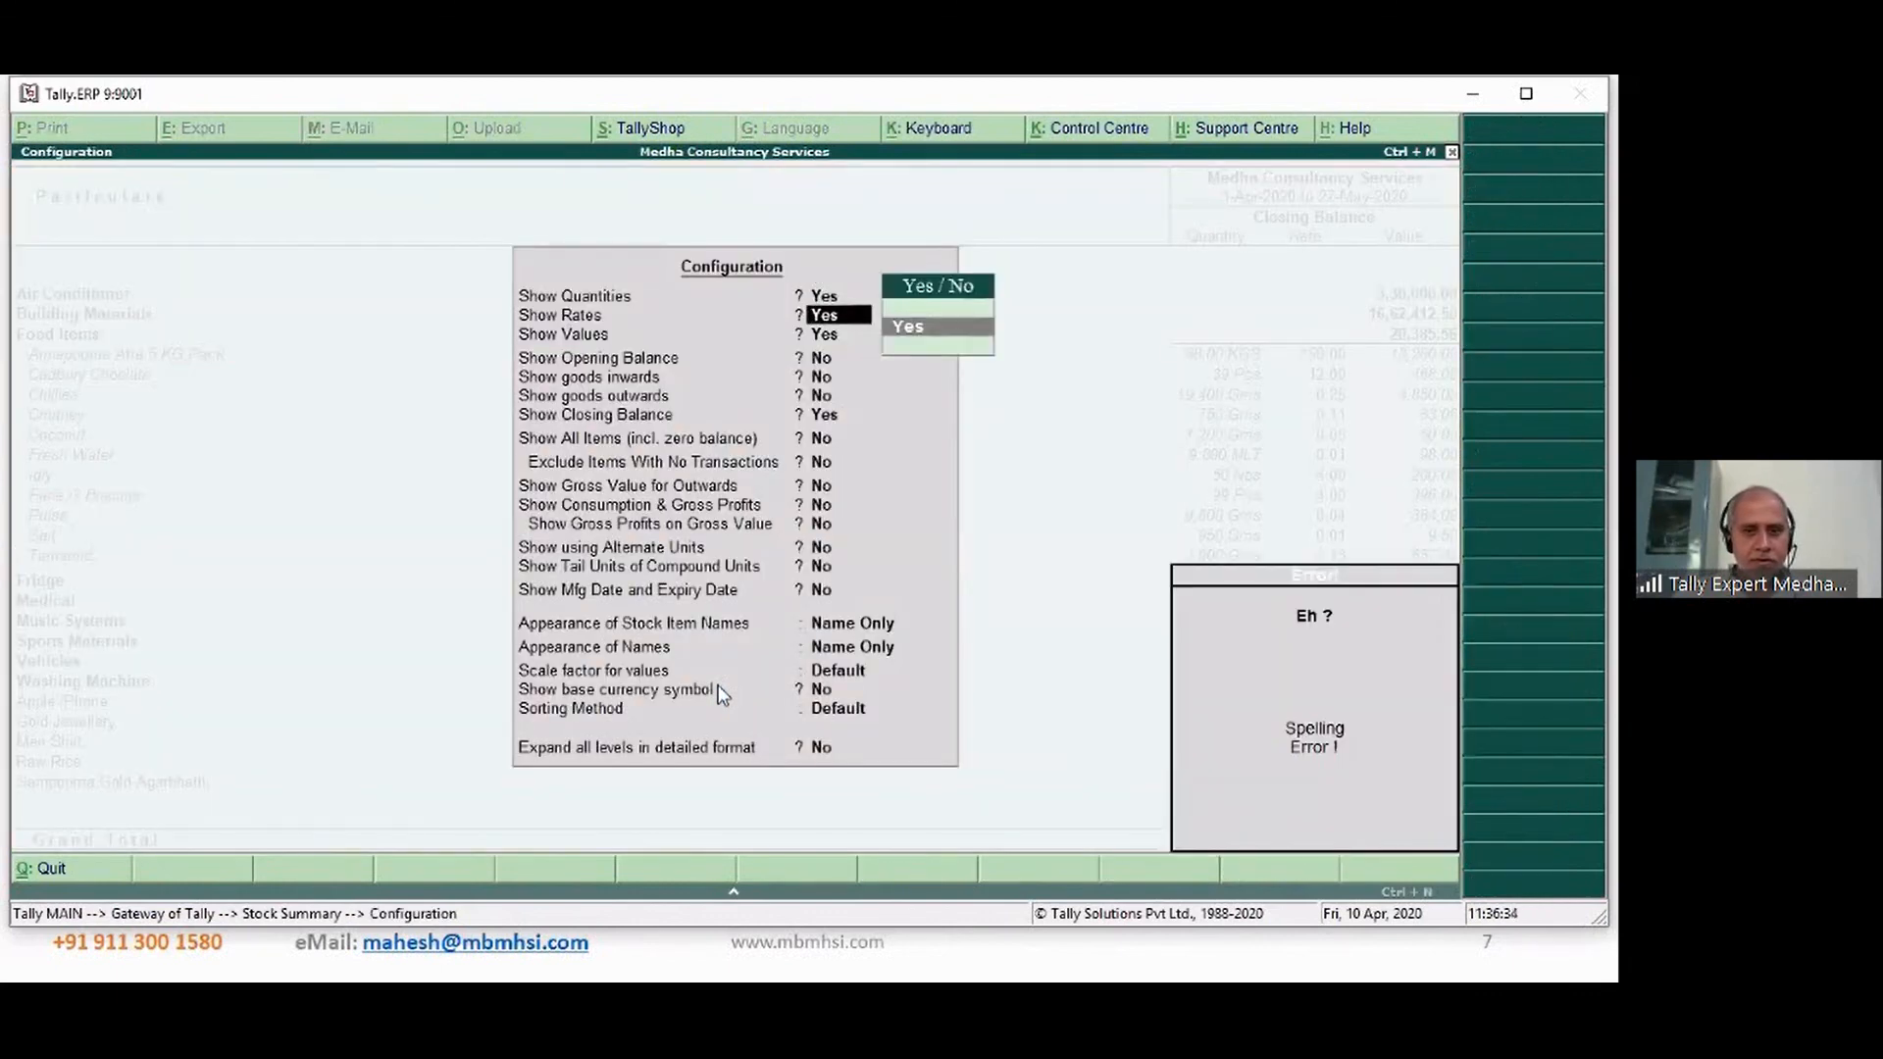
{"action": "key", "text": "BackSpace"}
{"action": "key", "text": "Return"}
{"action": "key", "text": "n"}
{"action": "key", "text": "Return"}
{"action": "key", "text": "Up"}
{"action": "key", "text": "y"}
{"action": "key", "text": "Return"}
{"action": "key", "text": "y"}
{"action": "key", "text": "Return"}
{"action": "key", "text": "y"}
{"action": "key", "text": "Return"}
{"action": "key", "text": "Return"}
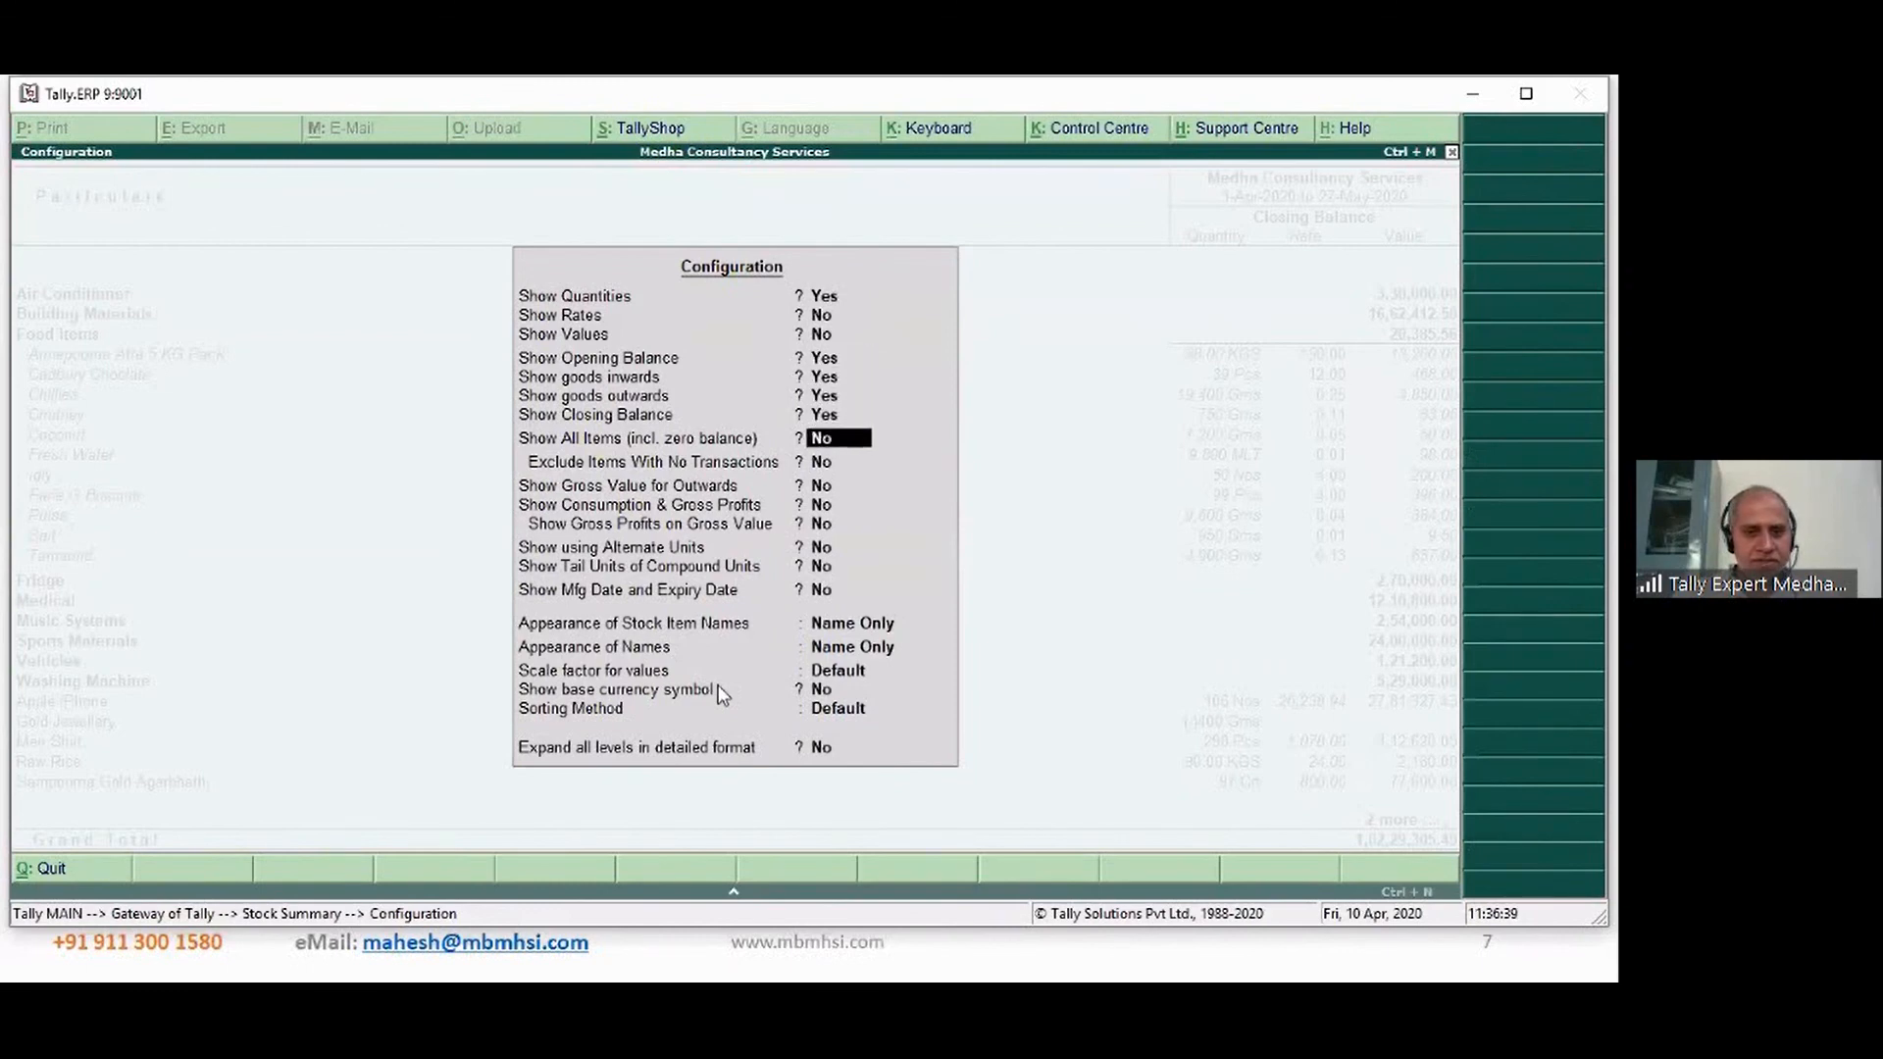
{"action": "key", "text": "Return"}
{"action": "key", "text": "ctrl+a"}
- Compare the opening, inwards, outwards and closing quantities of Idly and Idly Parcel under Food Items
{"action": "key", "text": "Down"}
{"action": "key", "text": "Down"}
{"action": "key", "text": "Down"}
{"action": "key", "text": "Down"}
{"action": "key", "text": "Down"}
{"action": "key", "text": "Down"}
{"action": "key", "text": "Down"}
{"action": "key", "text": "Down"}
{"action": "key", "text": "Down"}
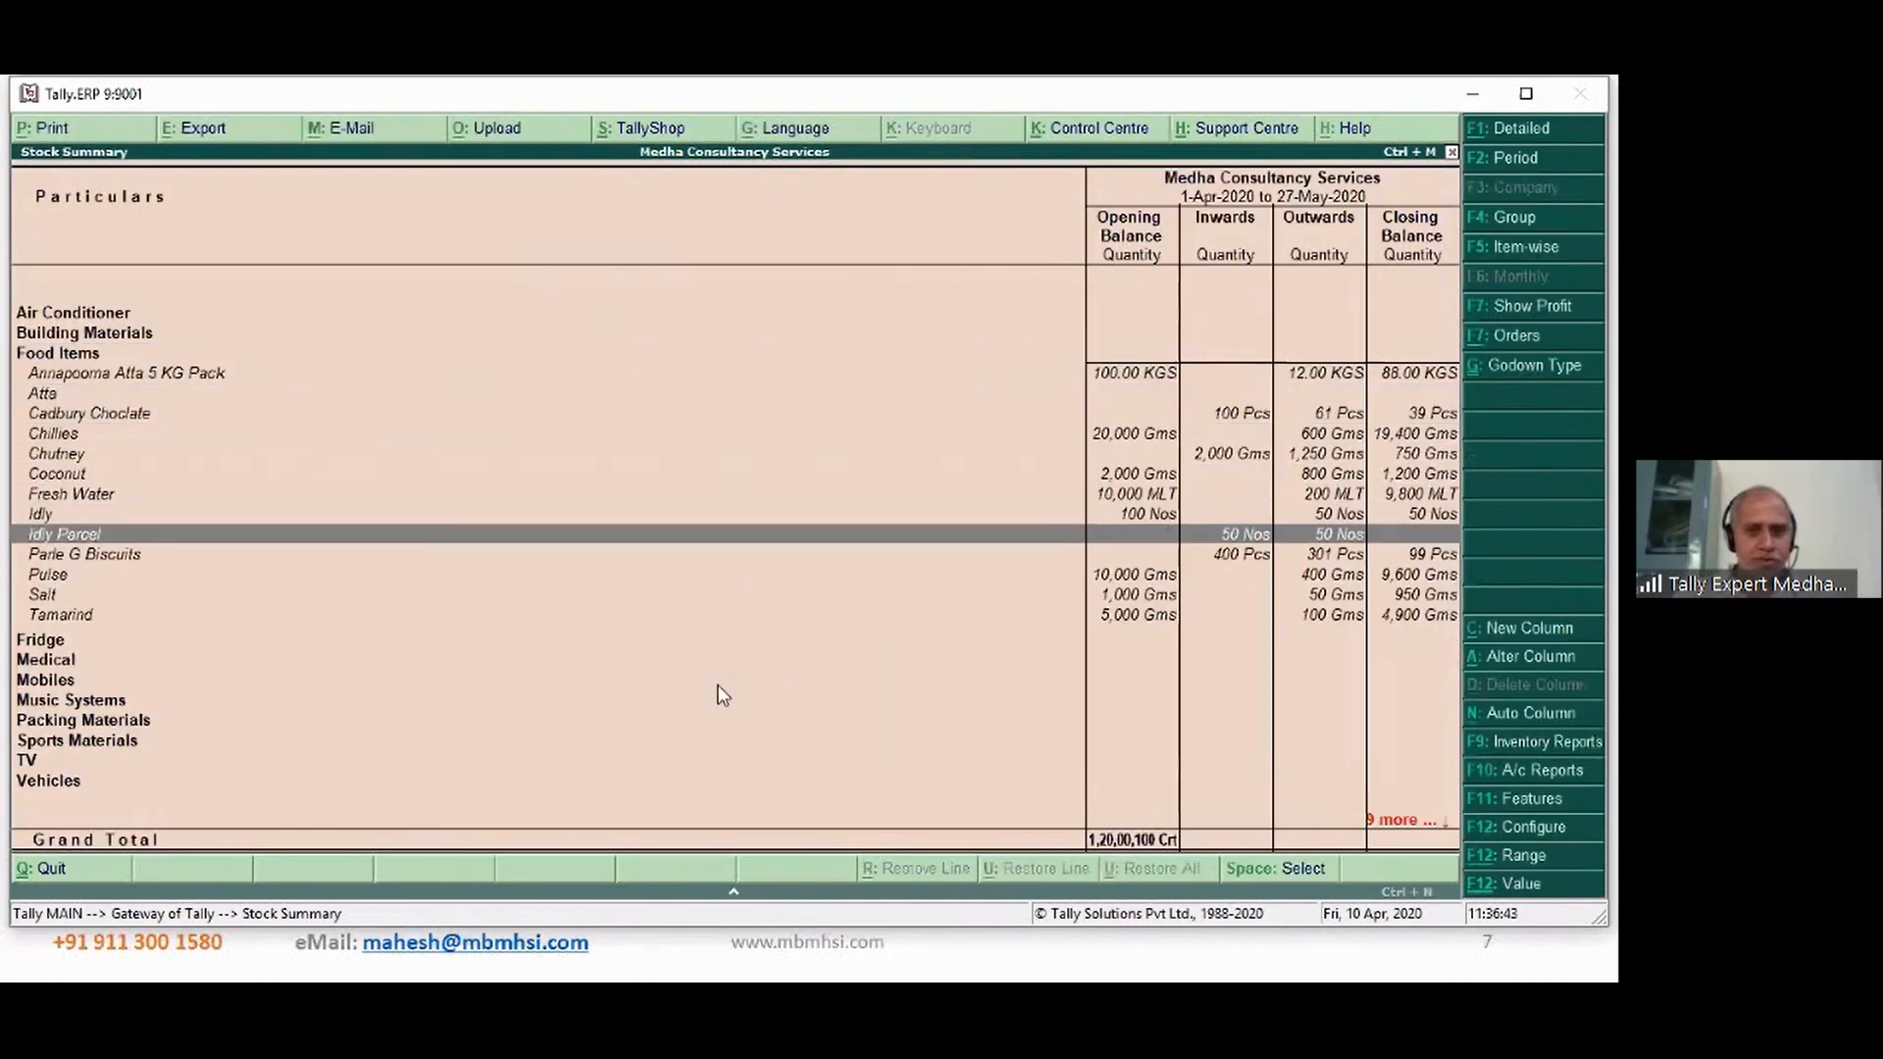
{"action": "key", "text": "Up"}
{"action": "key", "text": "Down"}
{"action": "key", "text": "Up"}
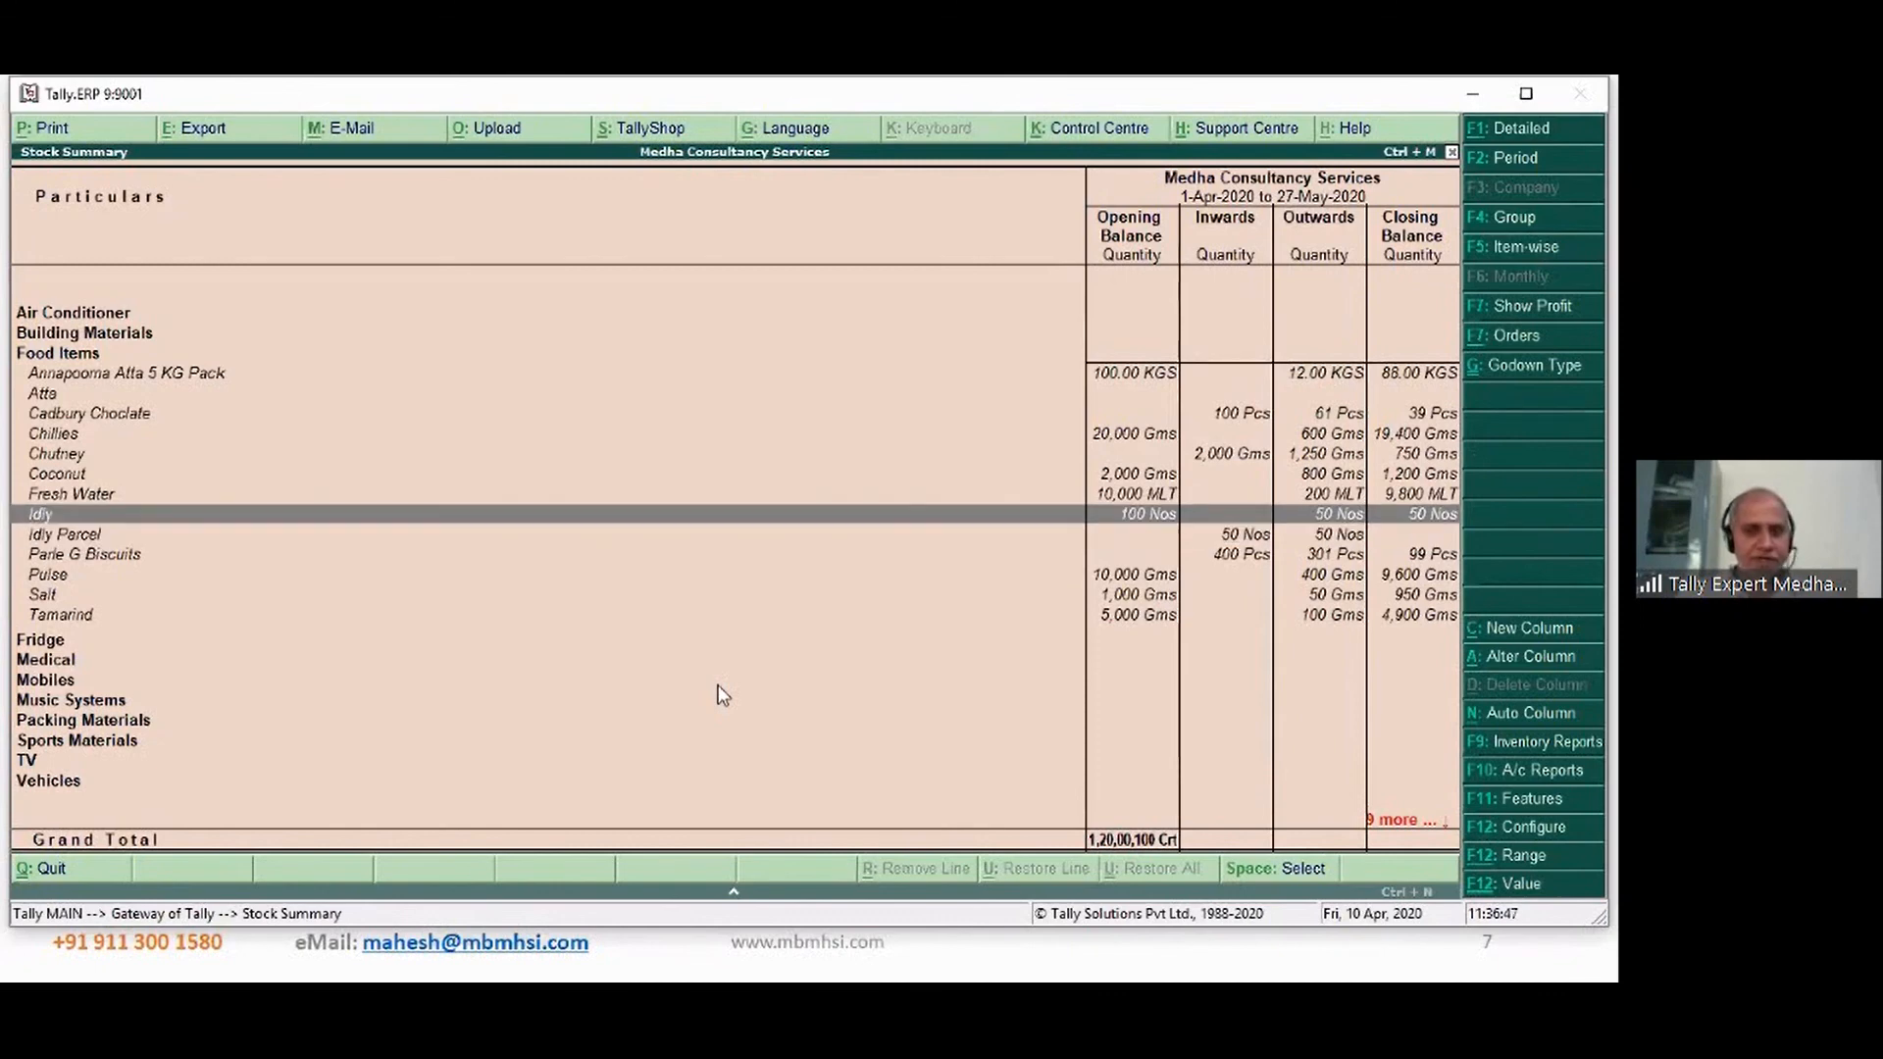
{"action": "key", "text": "Down"}
{"action": "key", "text": "Up"}
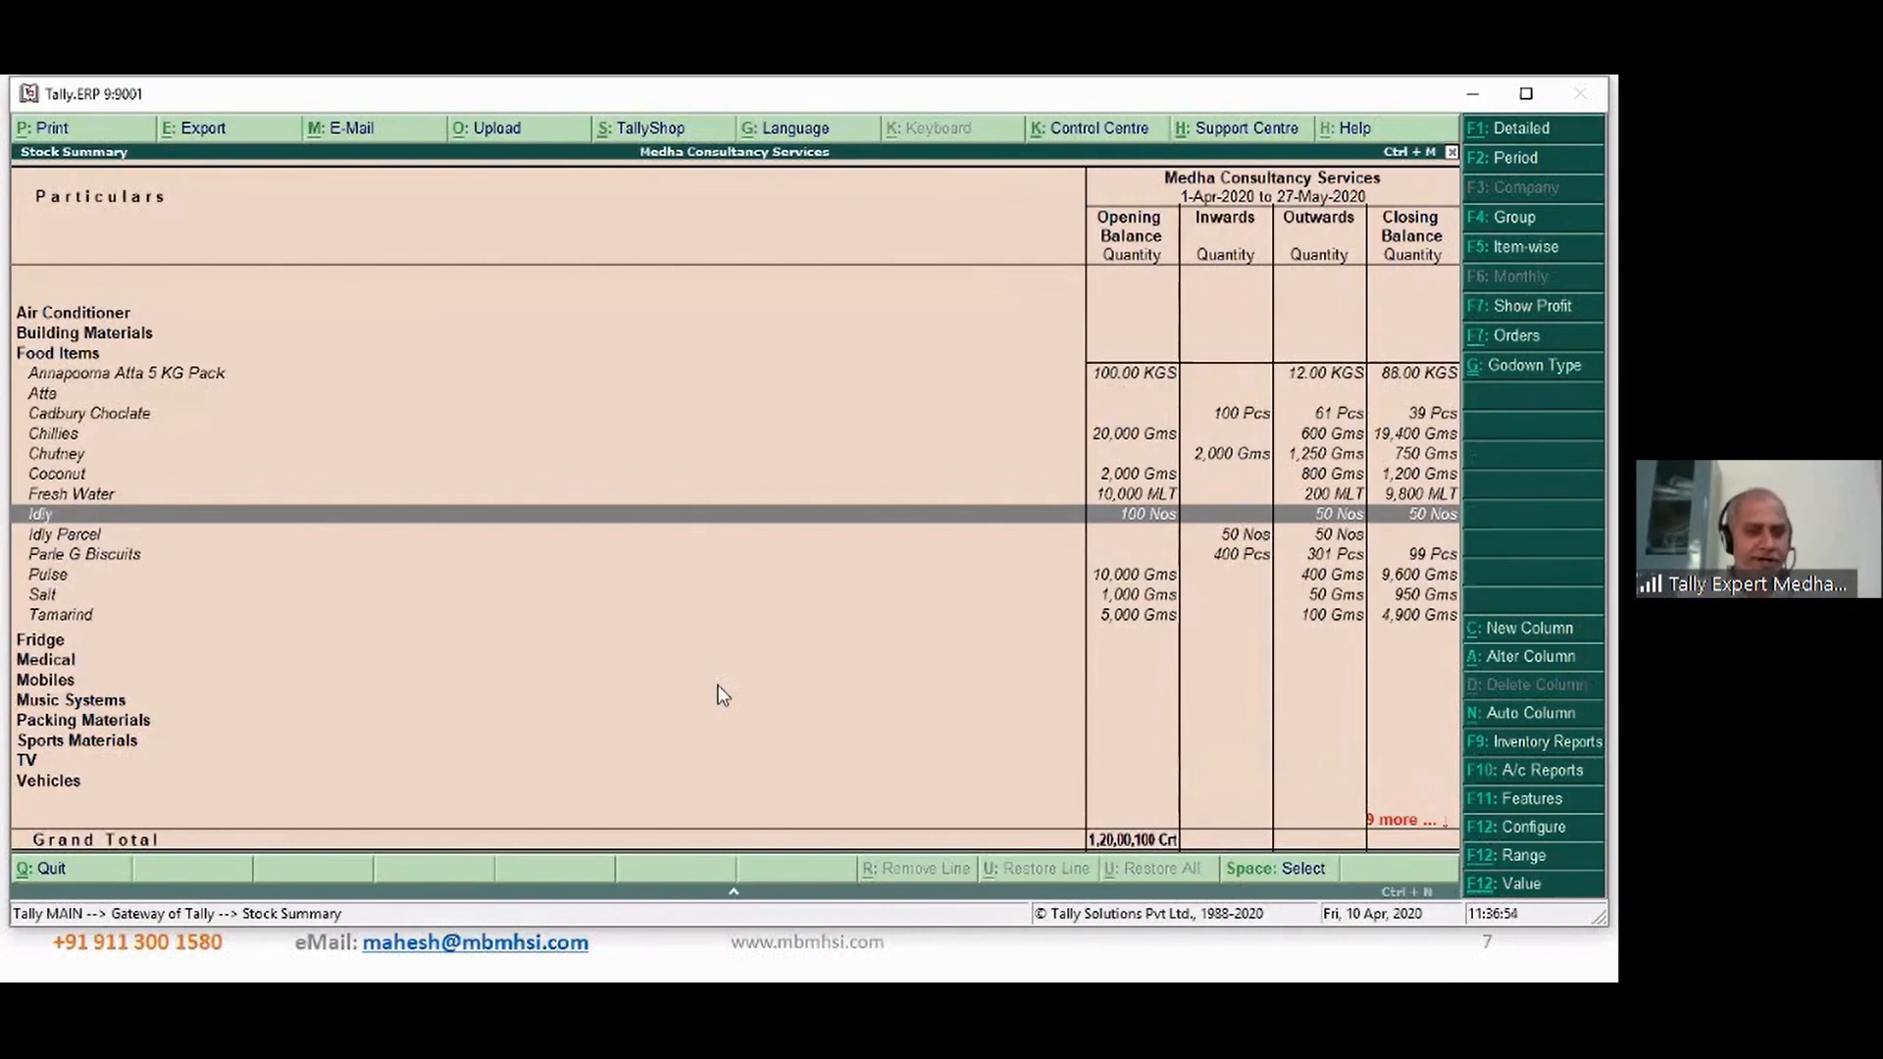
- Leave the Stock Summary and start a new sales invoice with the voucher class set to Not Applicable
{"action": "key", "text": "Escape"}
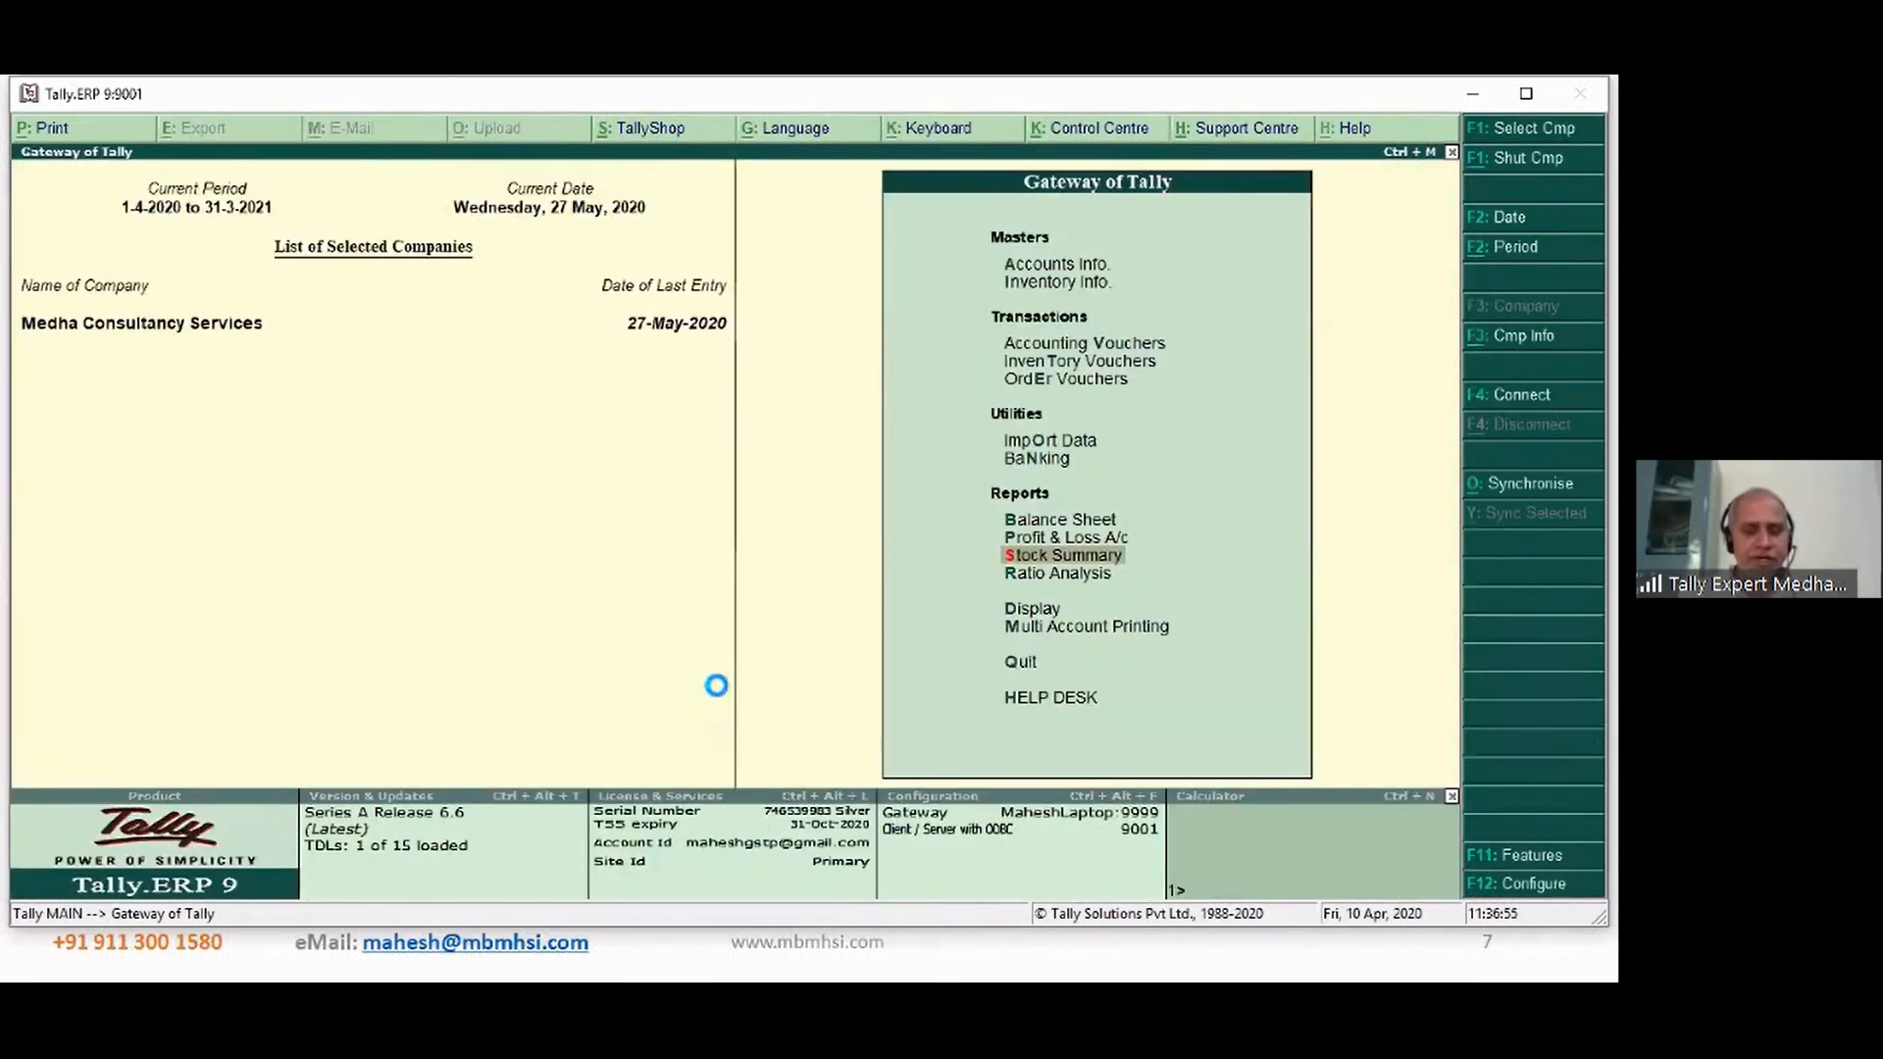
{"action": "key", "text": "v"}
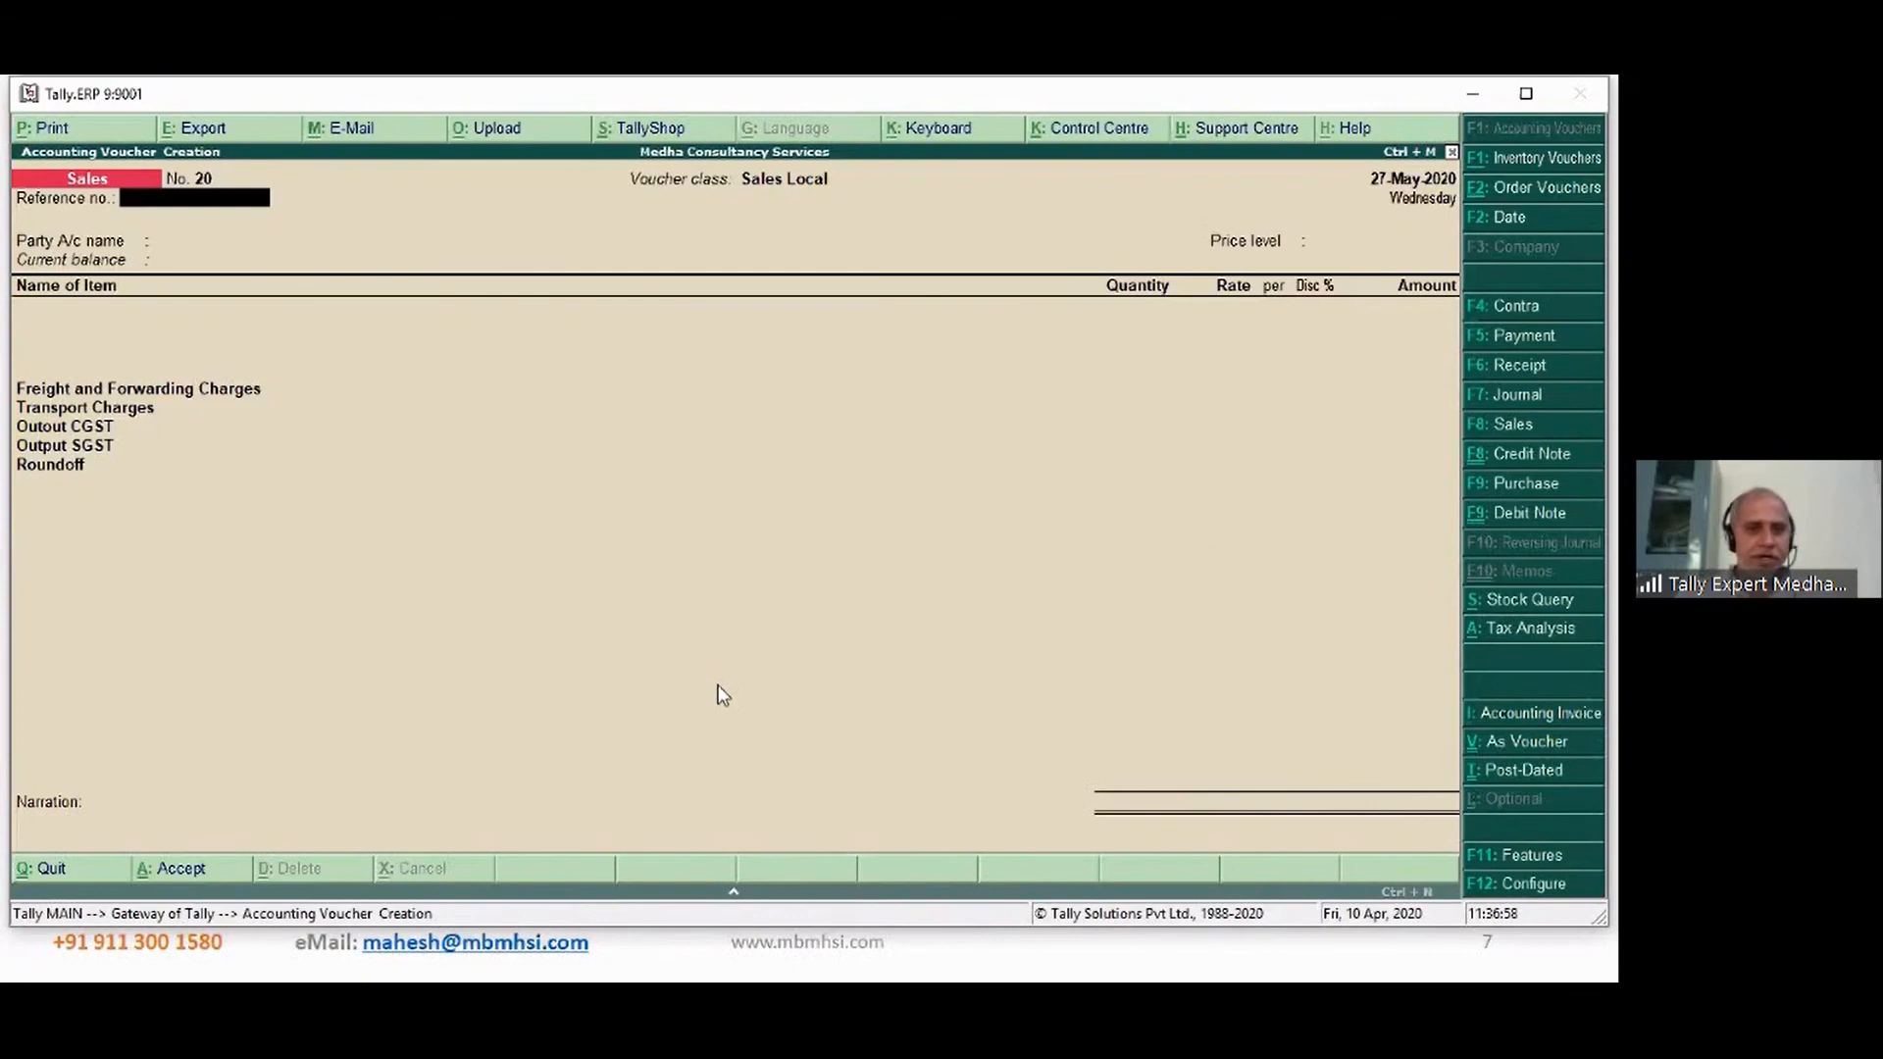
{"action": "key", "text": "Return"}
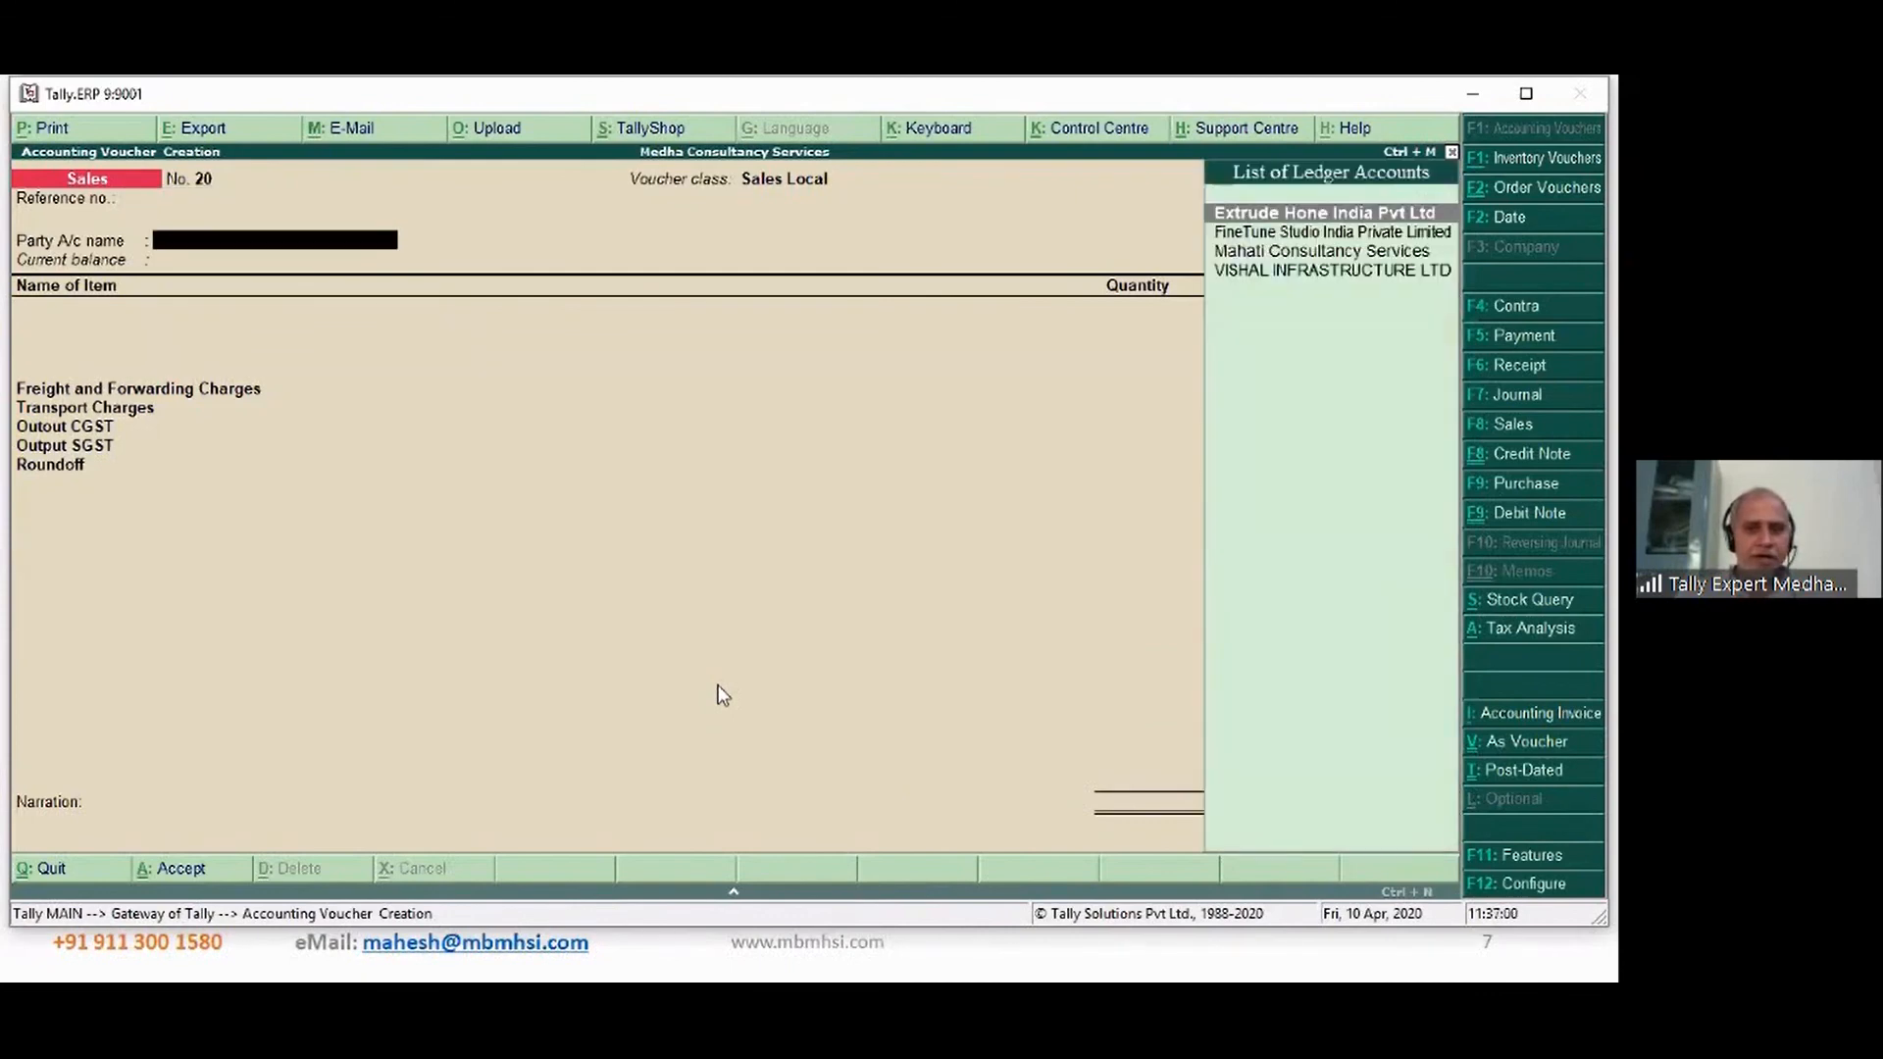
{"action": "key", "text": "BackSpace"}
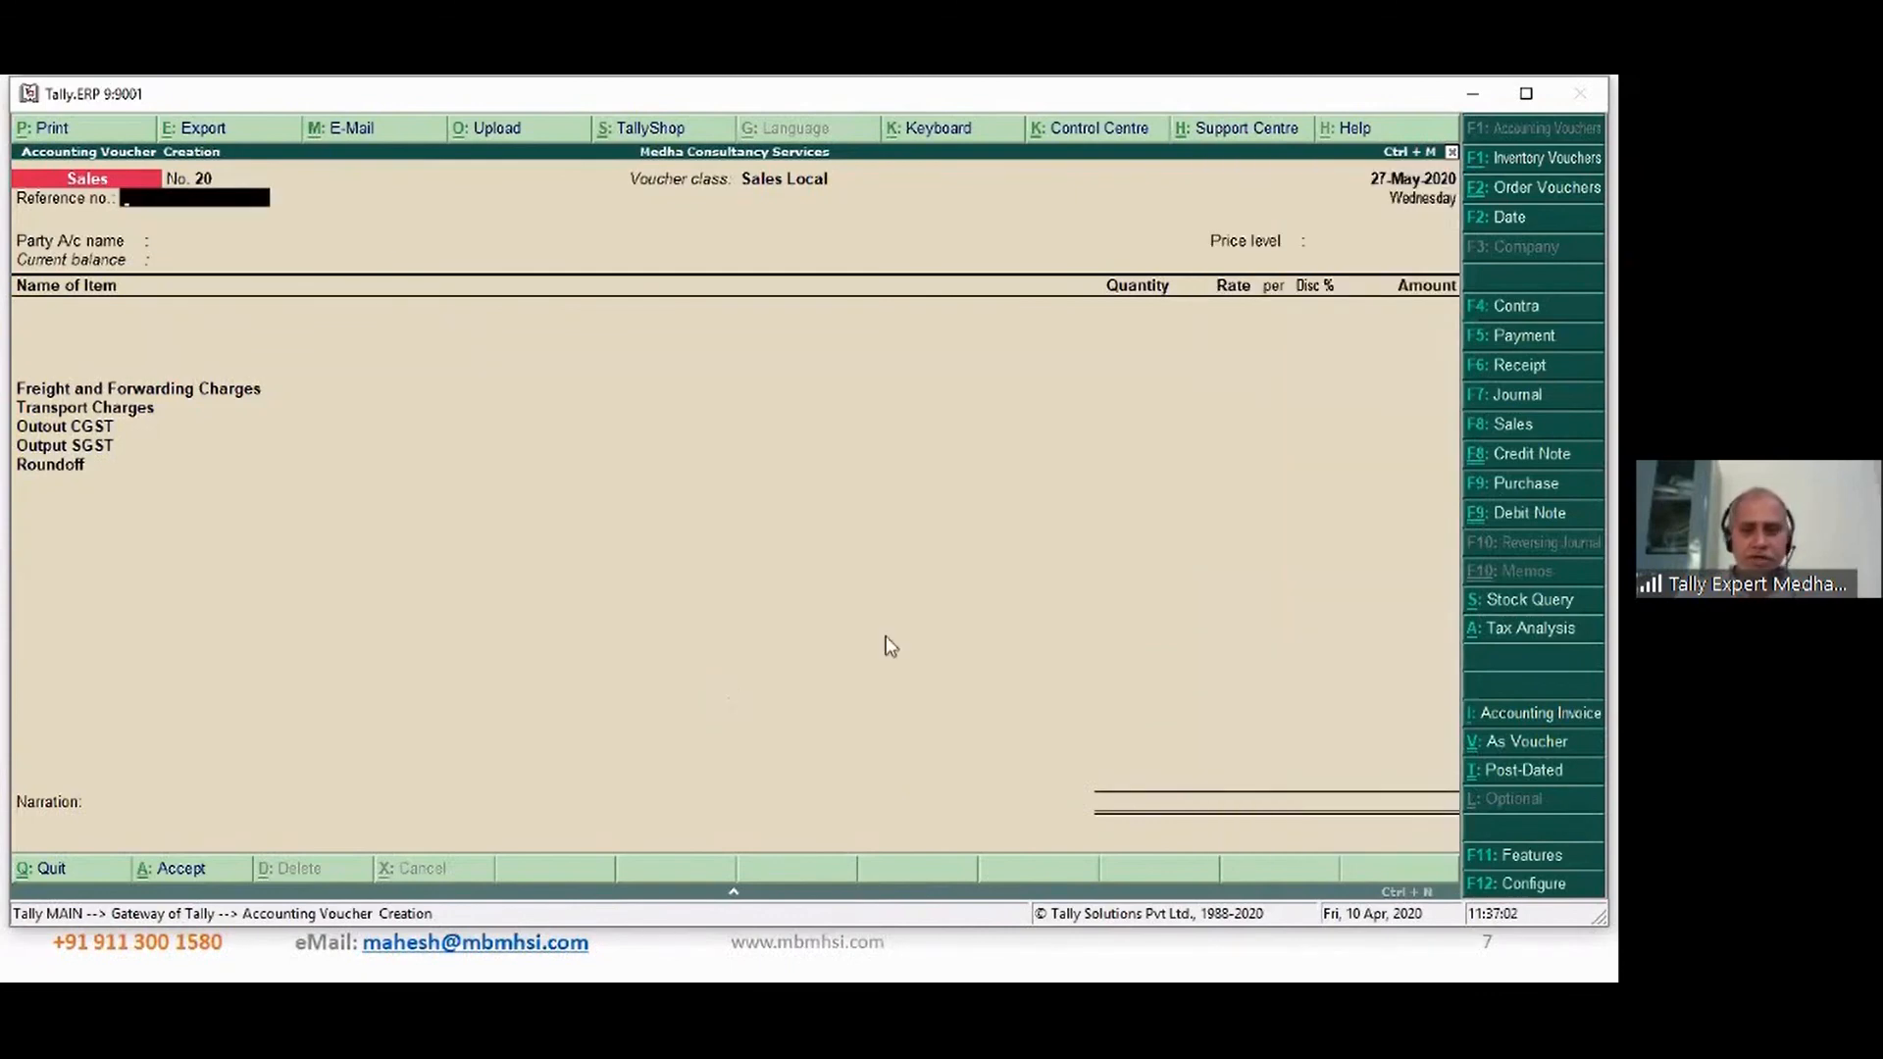
{"action": "left_click", "coordinate": [1514, 424]}
{"action": "key", "text": "Up"}
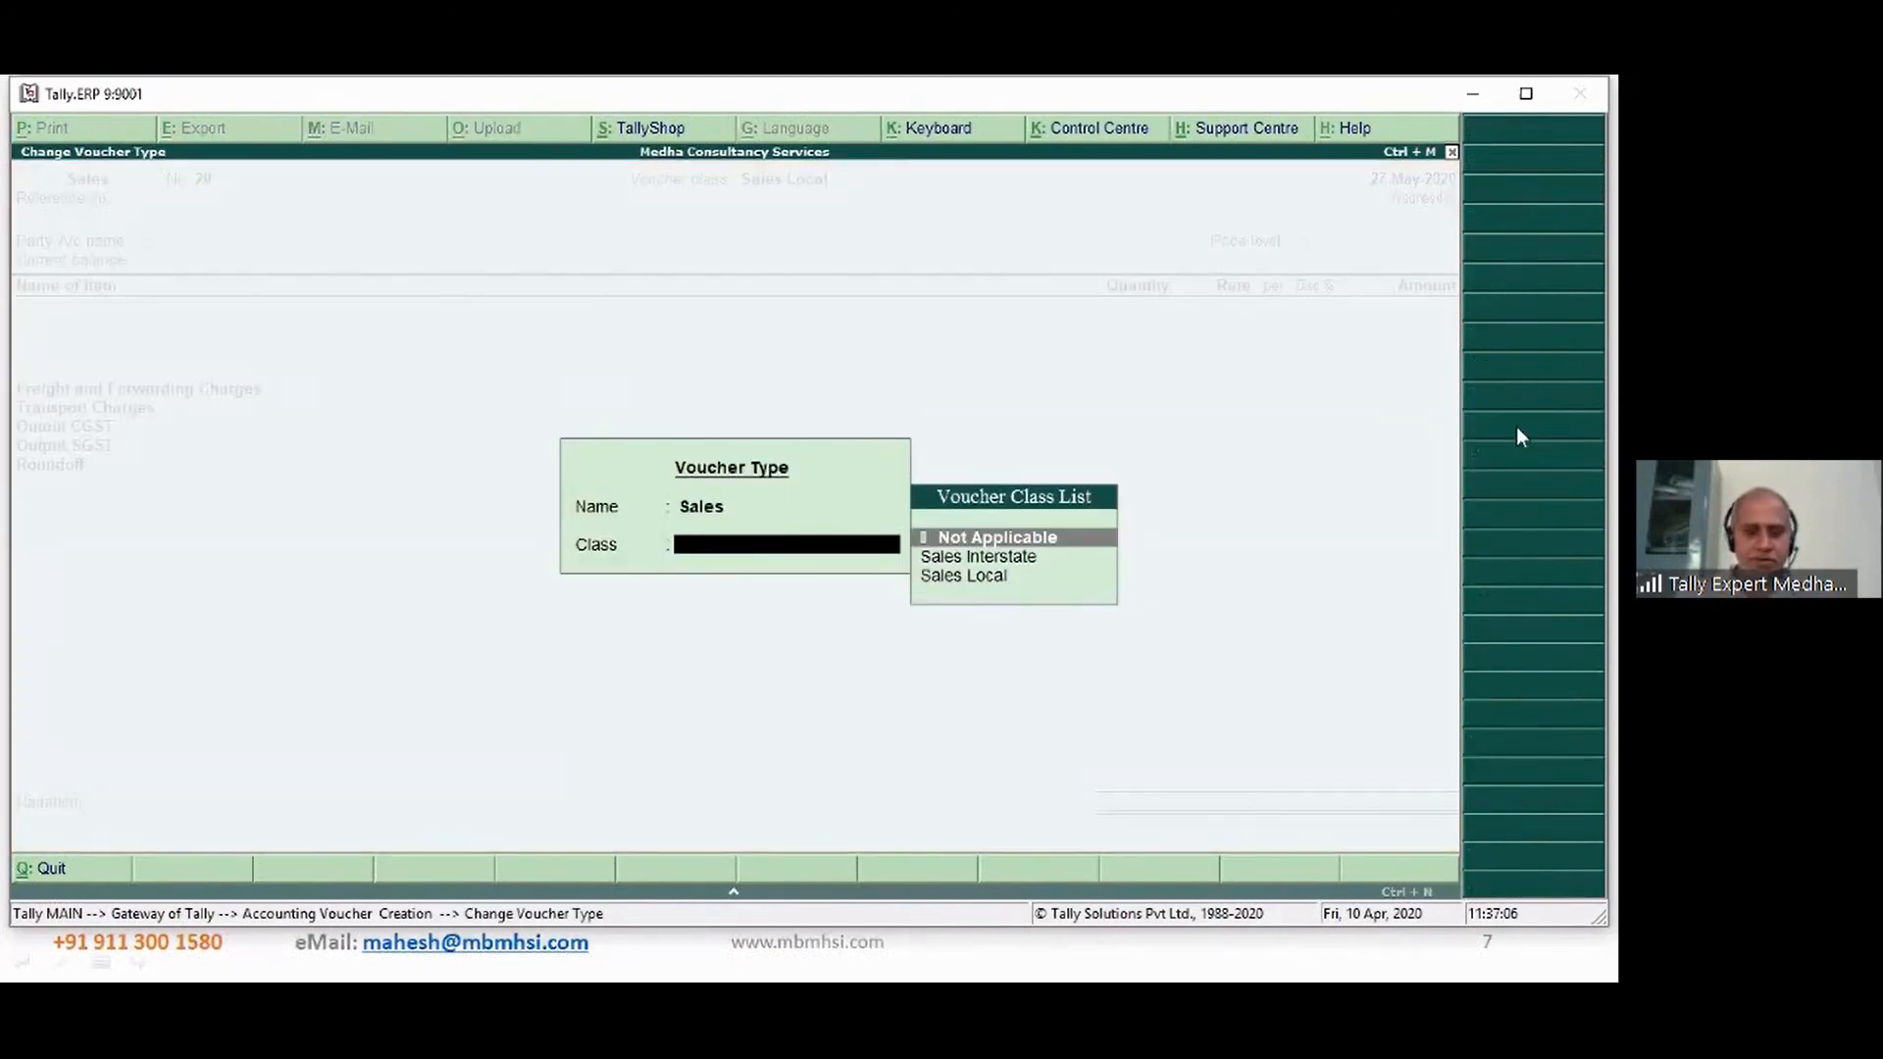
{"action": "key", "text": "Return"}
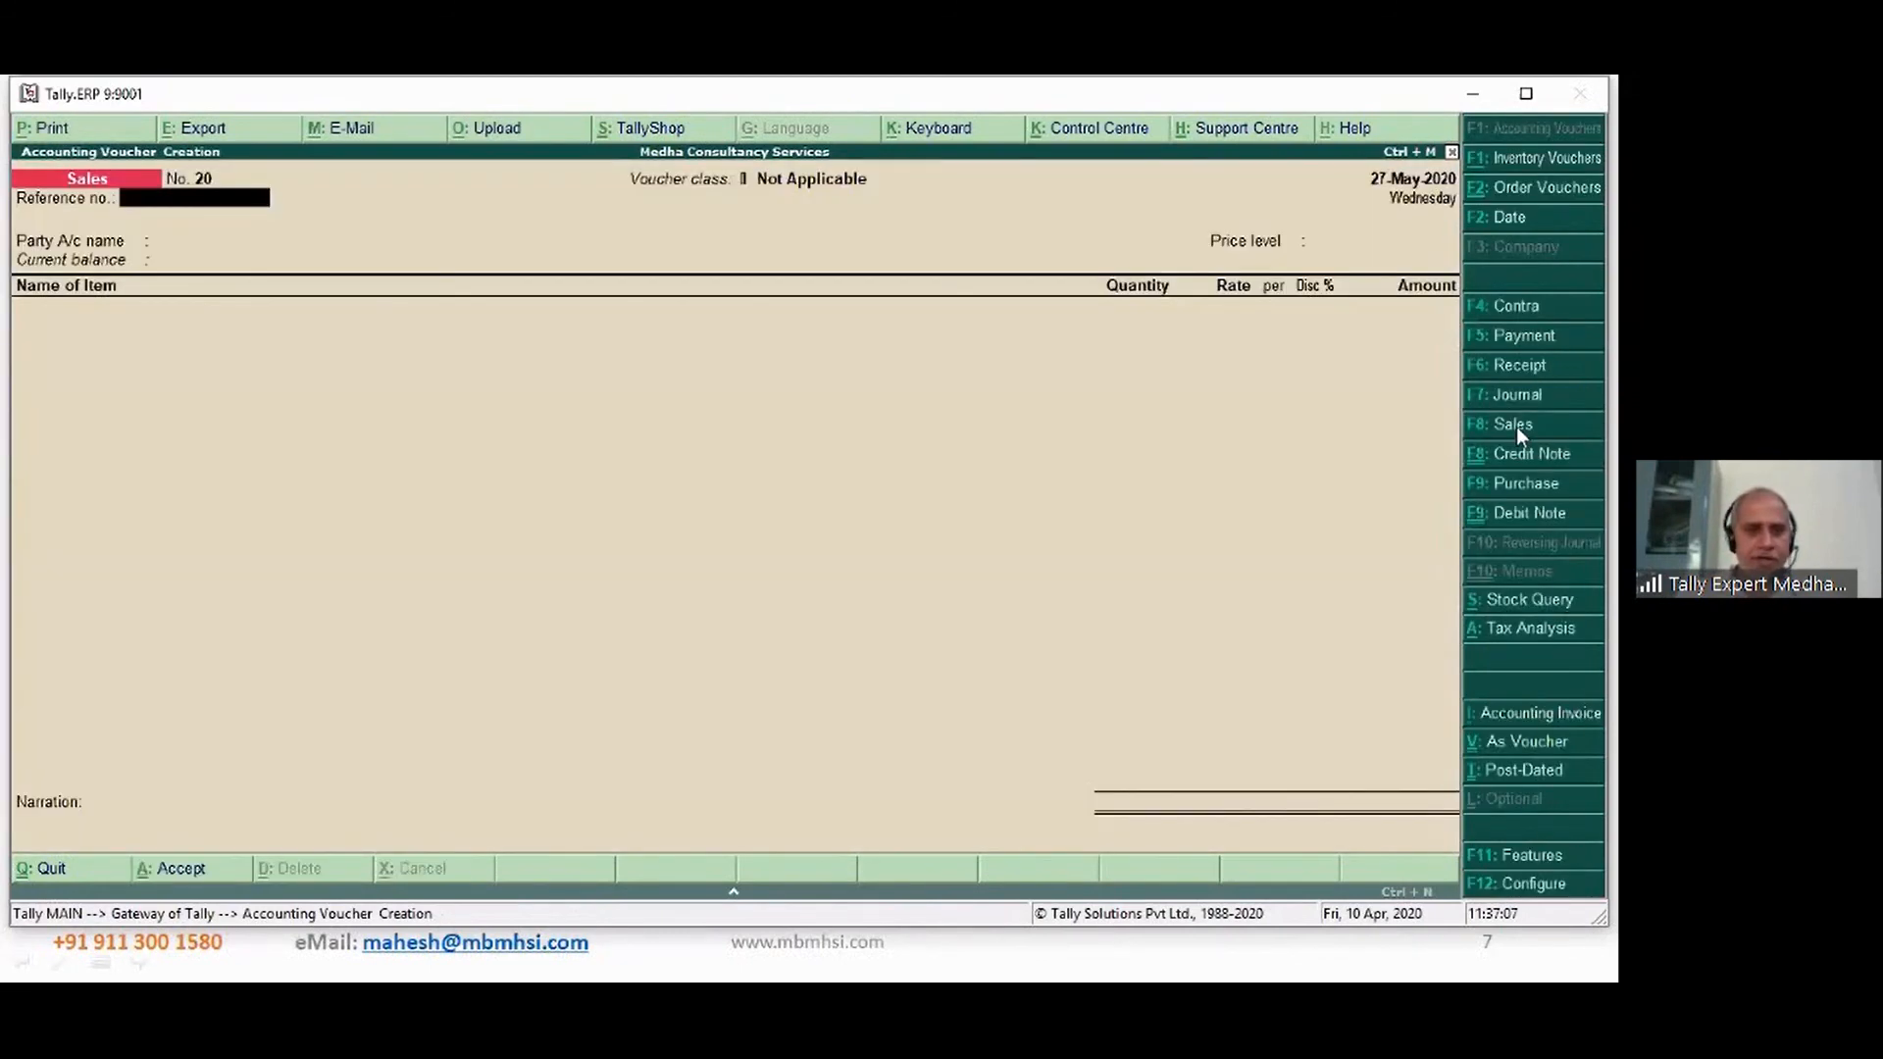
- Set Cash as the invoice's party account and Not Applicable as the price level
{"action": "key", "text": "Return"}
{"action": "key", "text": "Down"}
{"action": "key", "text": "Down"}
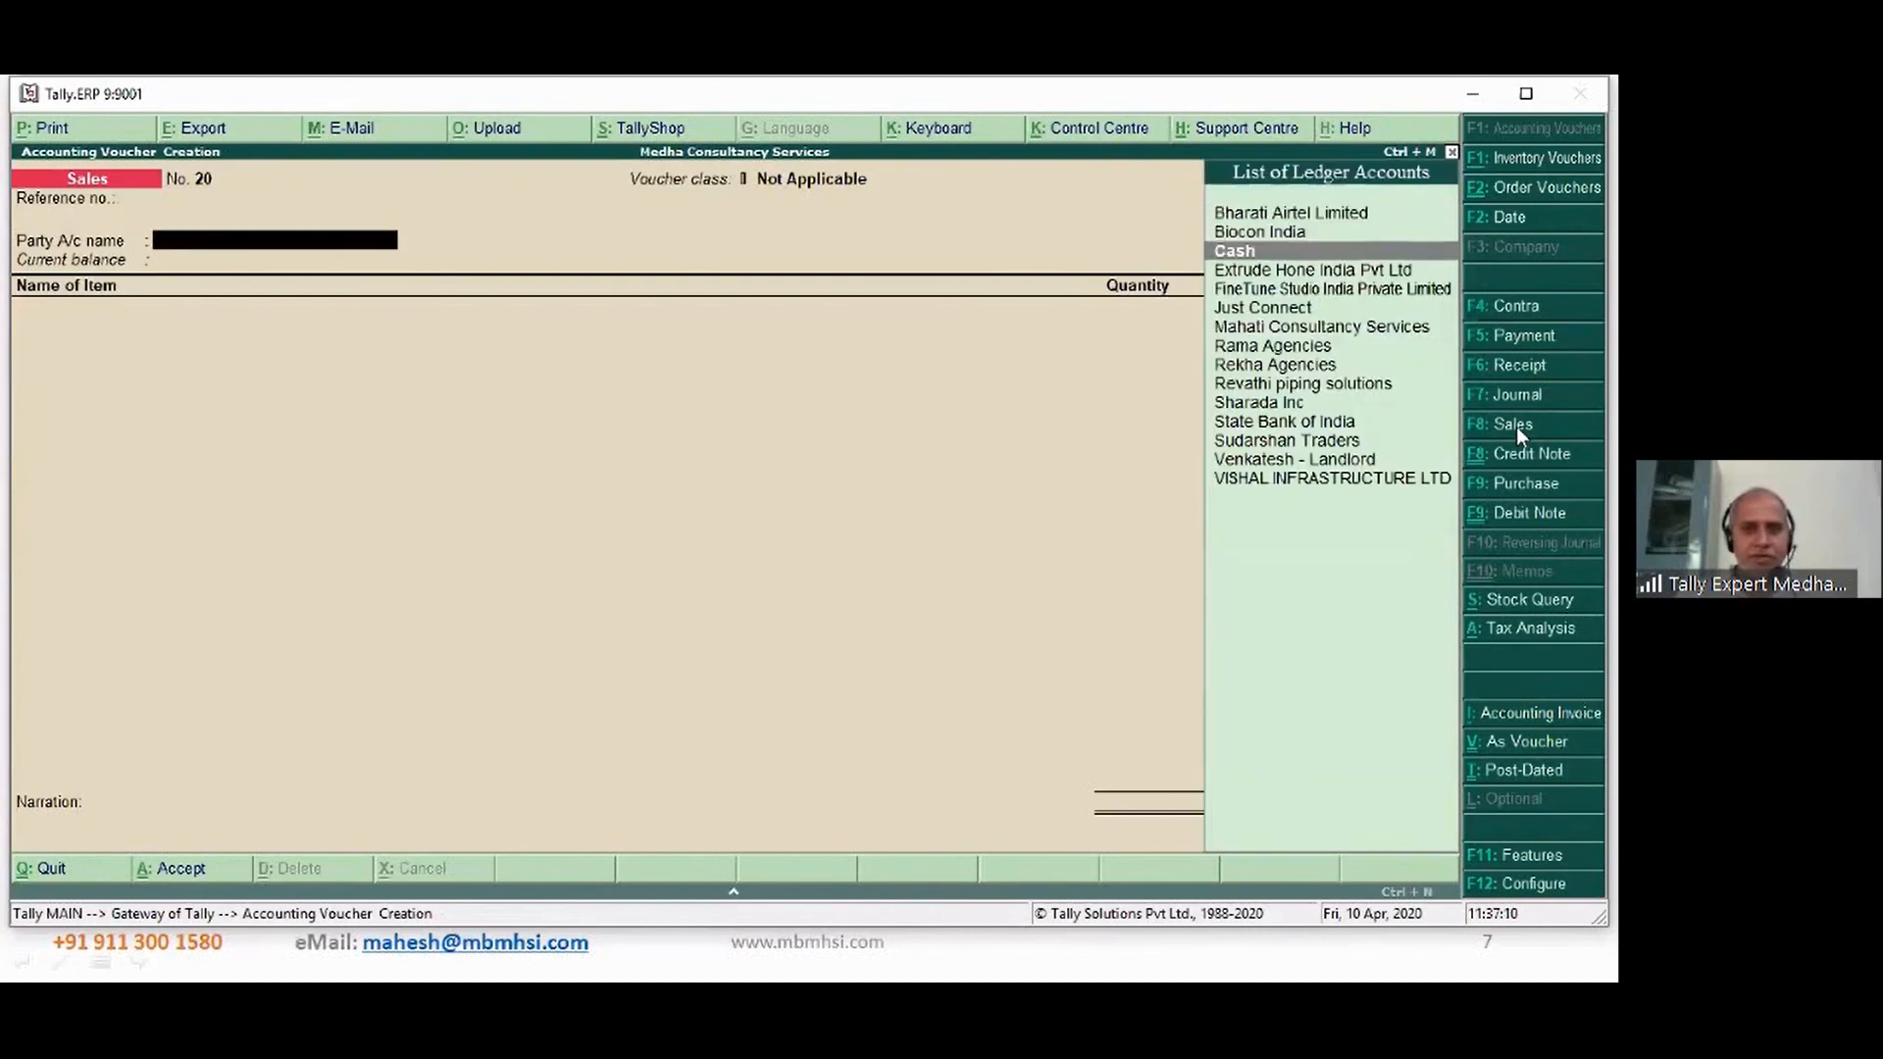
{"action": "key", "text": "Return"}
{"action": "key", "text": "ctrl+a"}
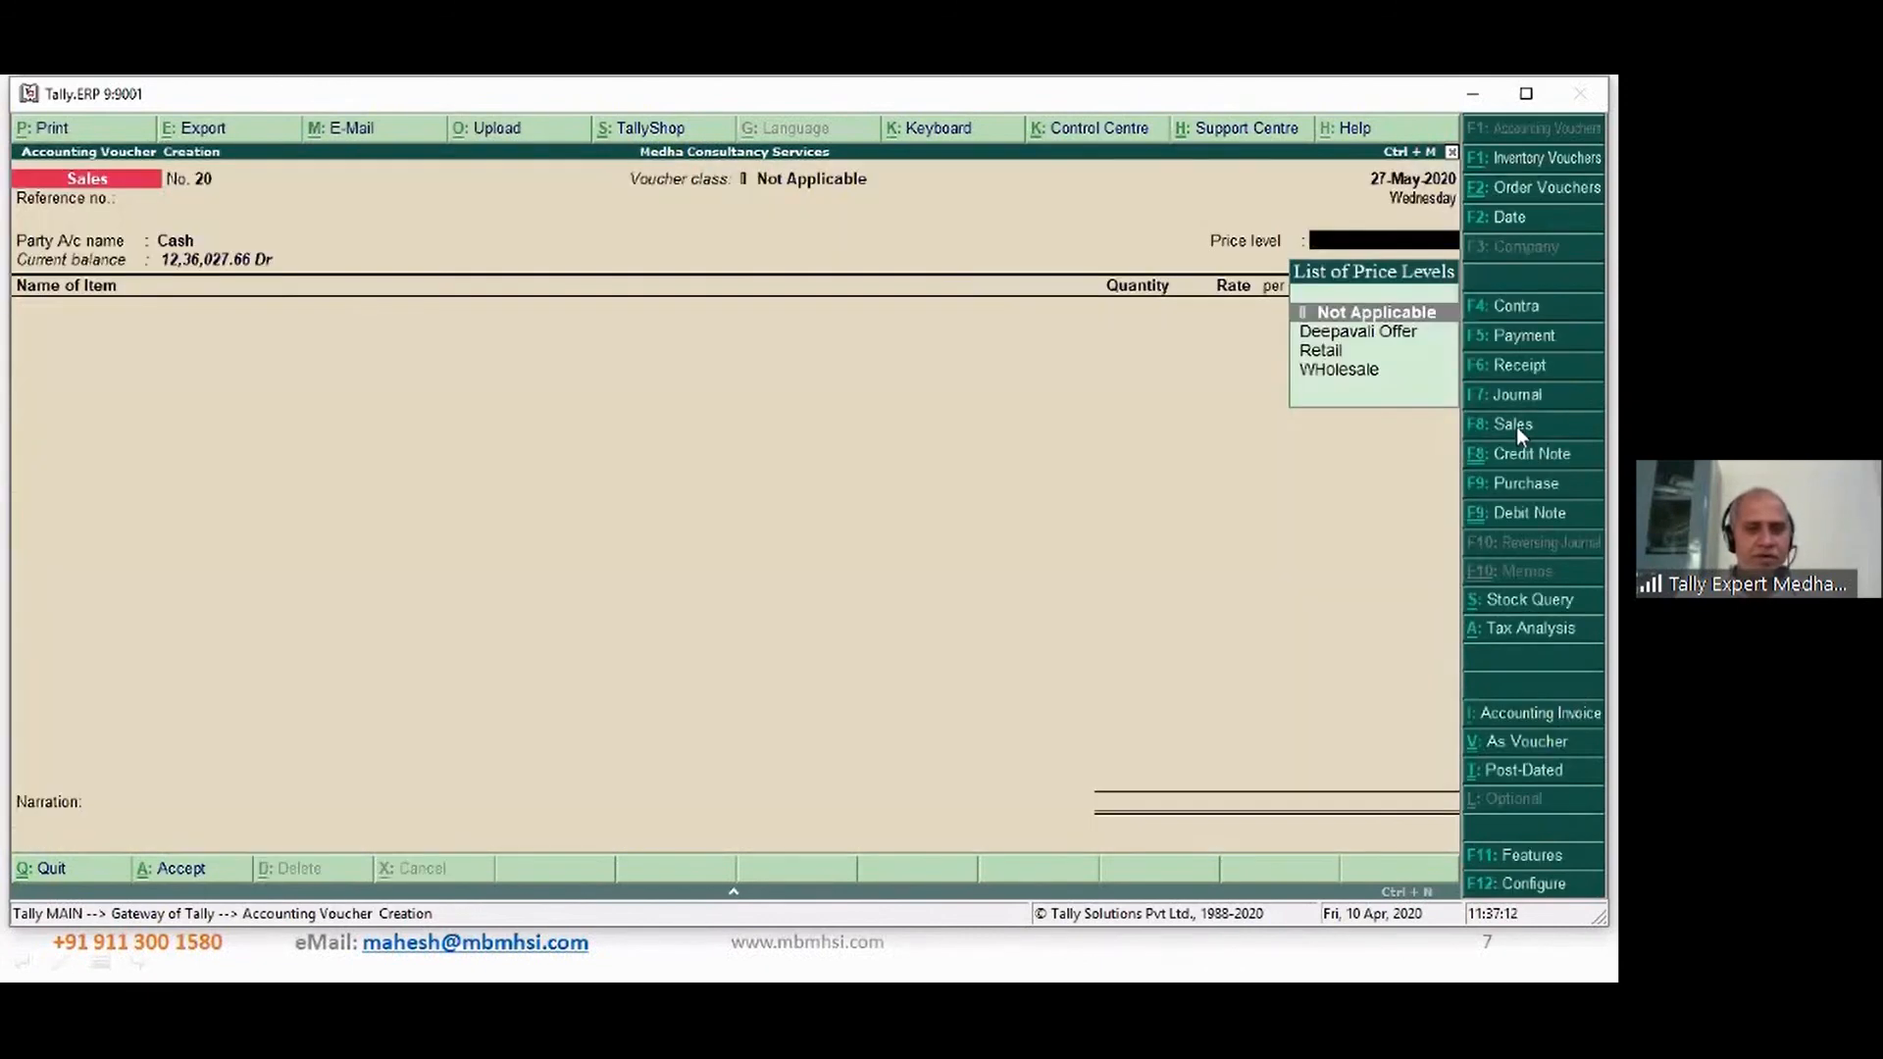
{"action": "key", "text": "Return"}
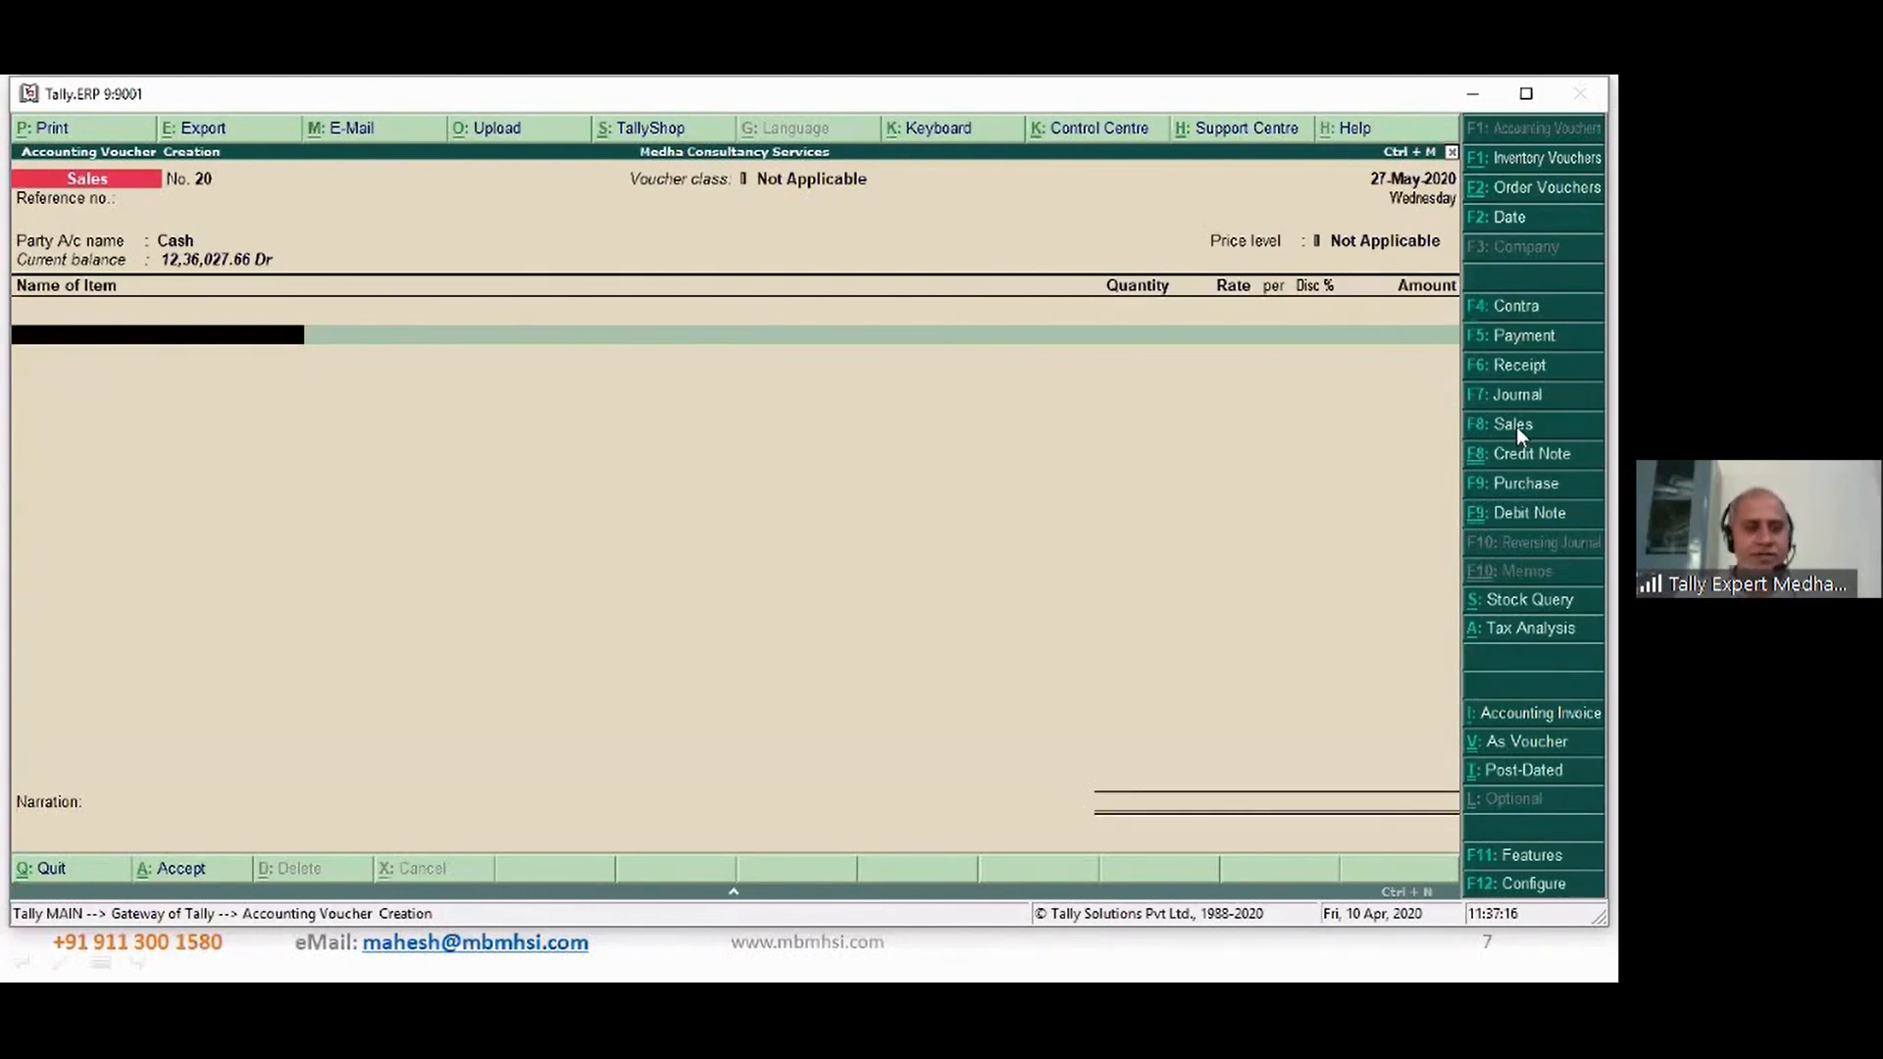
- Add Idly Parcel to the invoice with tracking number Not Applicable and Main Location as the godown
{"action": "type", "text": "Id"}
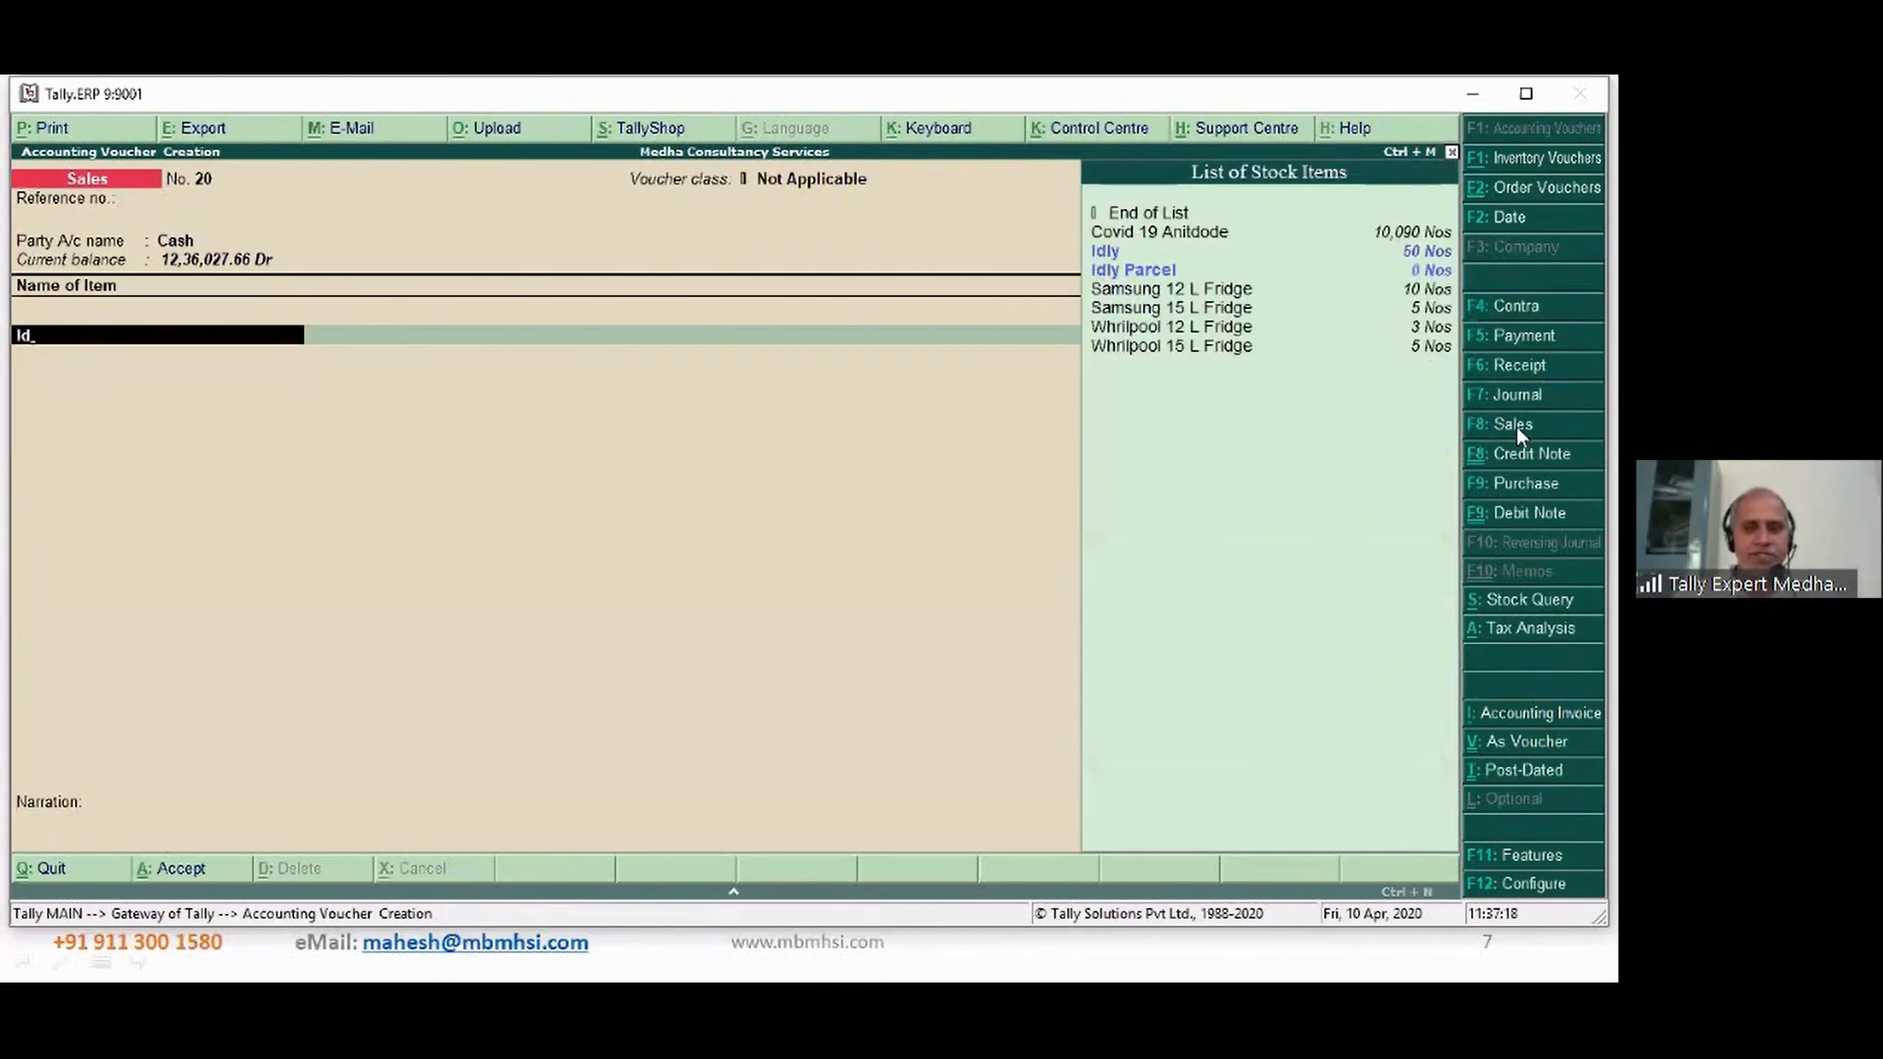
{"action": "key", "text": "Down"}
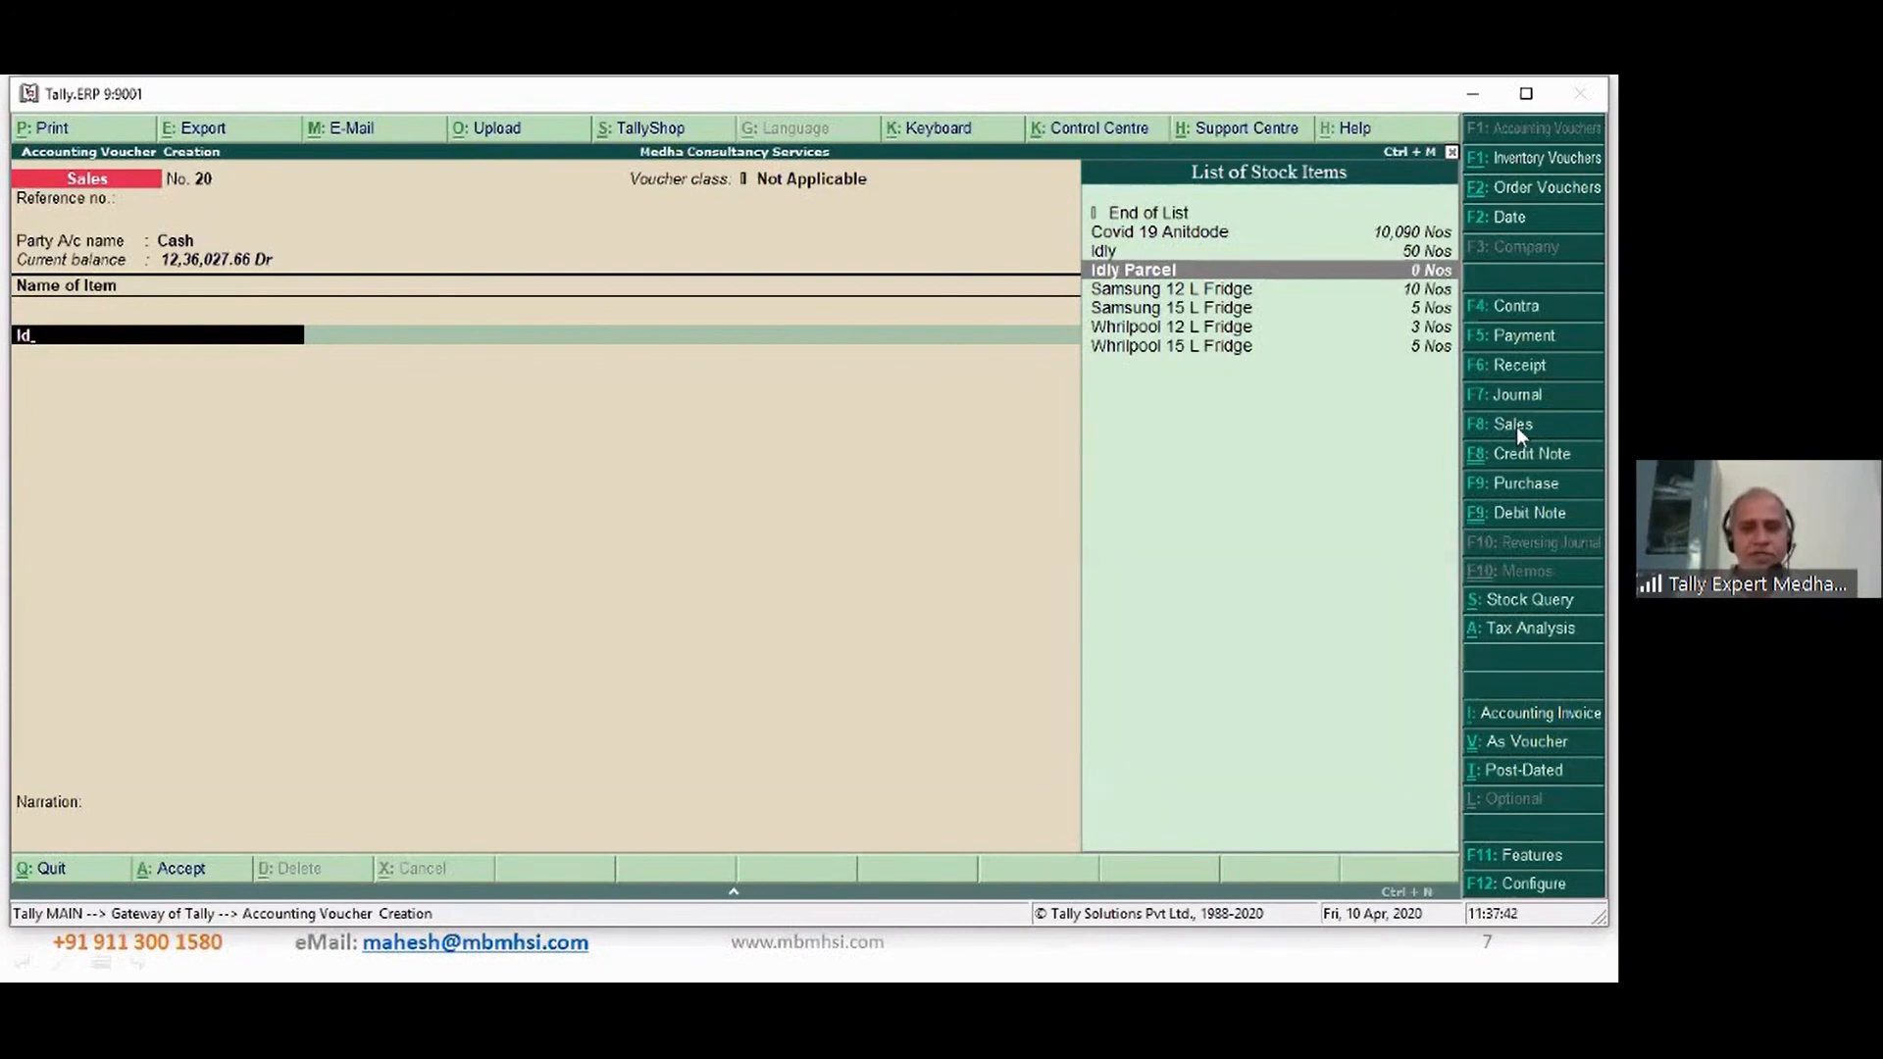
{"action": "key", "text": "Return"}
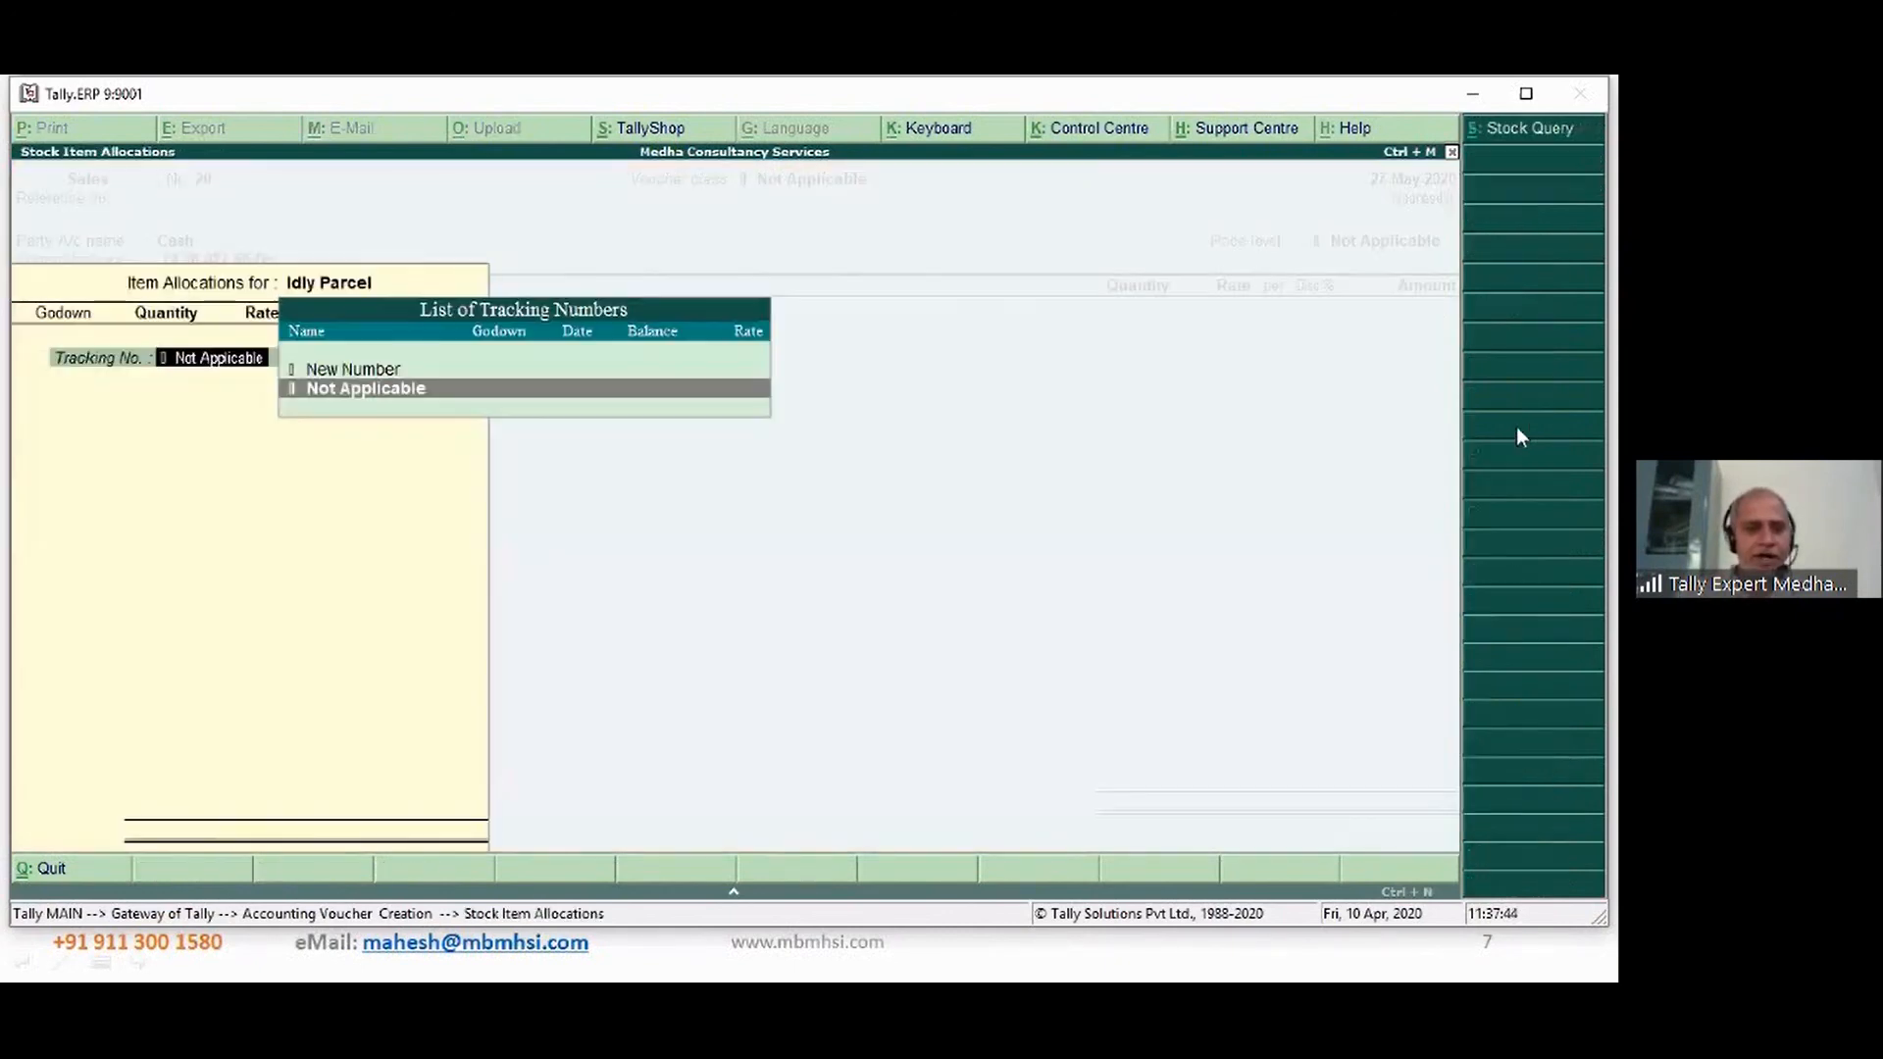
{"action": "key", "text": "Return"}
{"action": "type", "text": "Ma"}
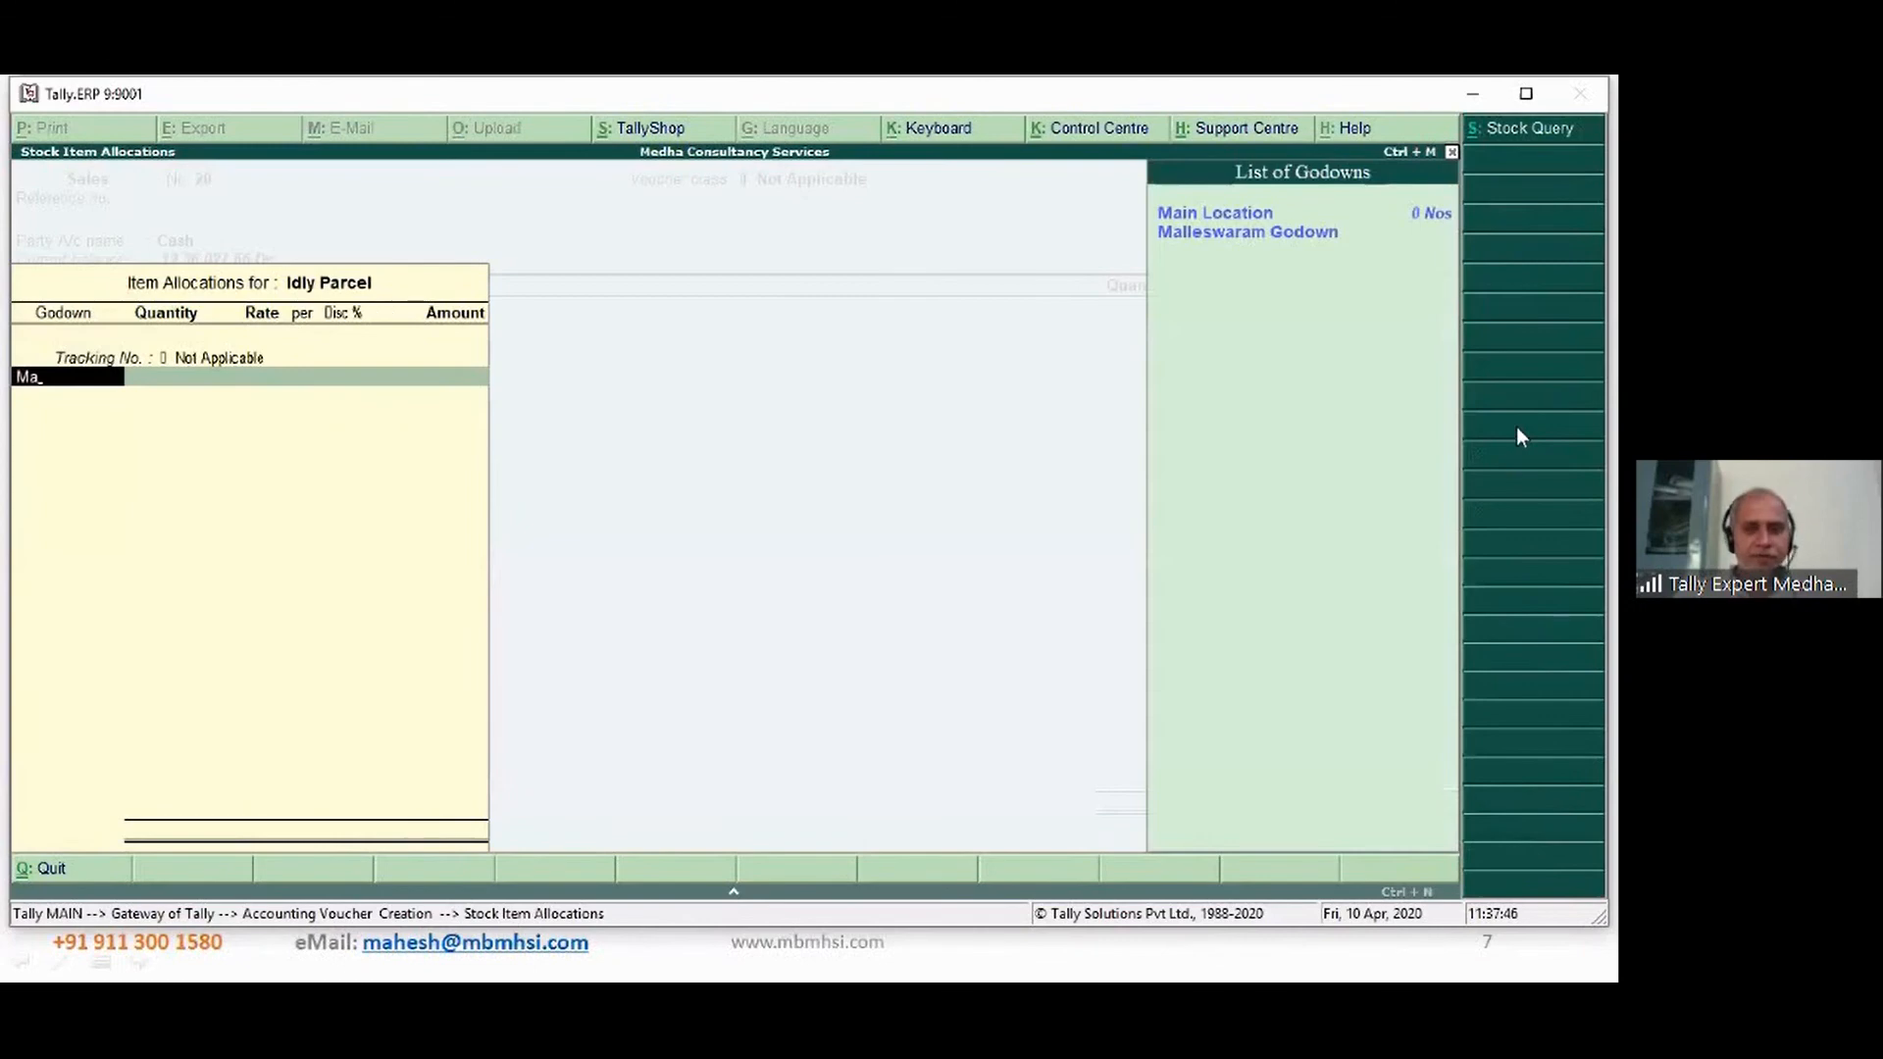
{"action": "key", "text": "Return"}
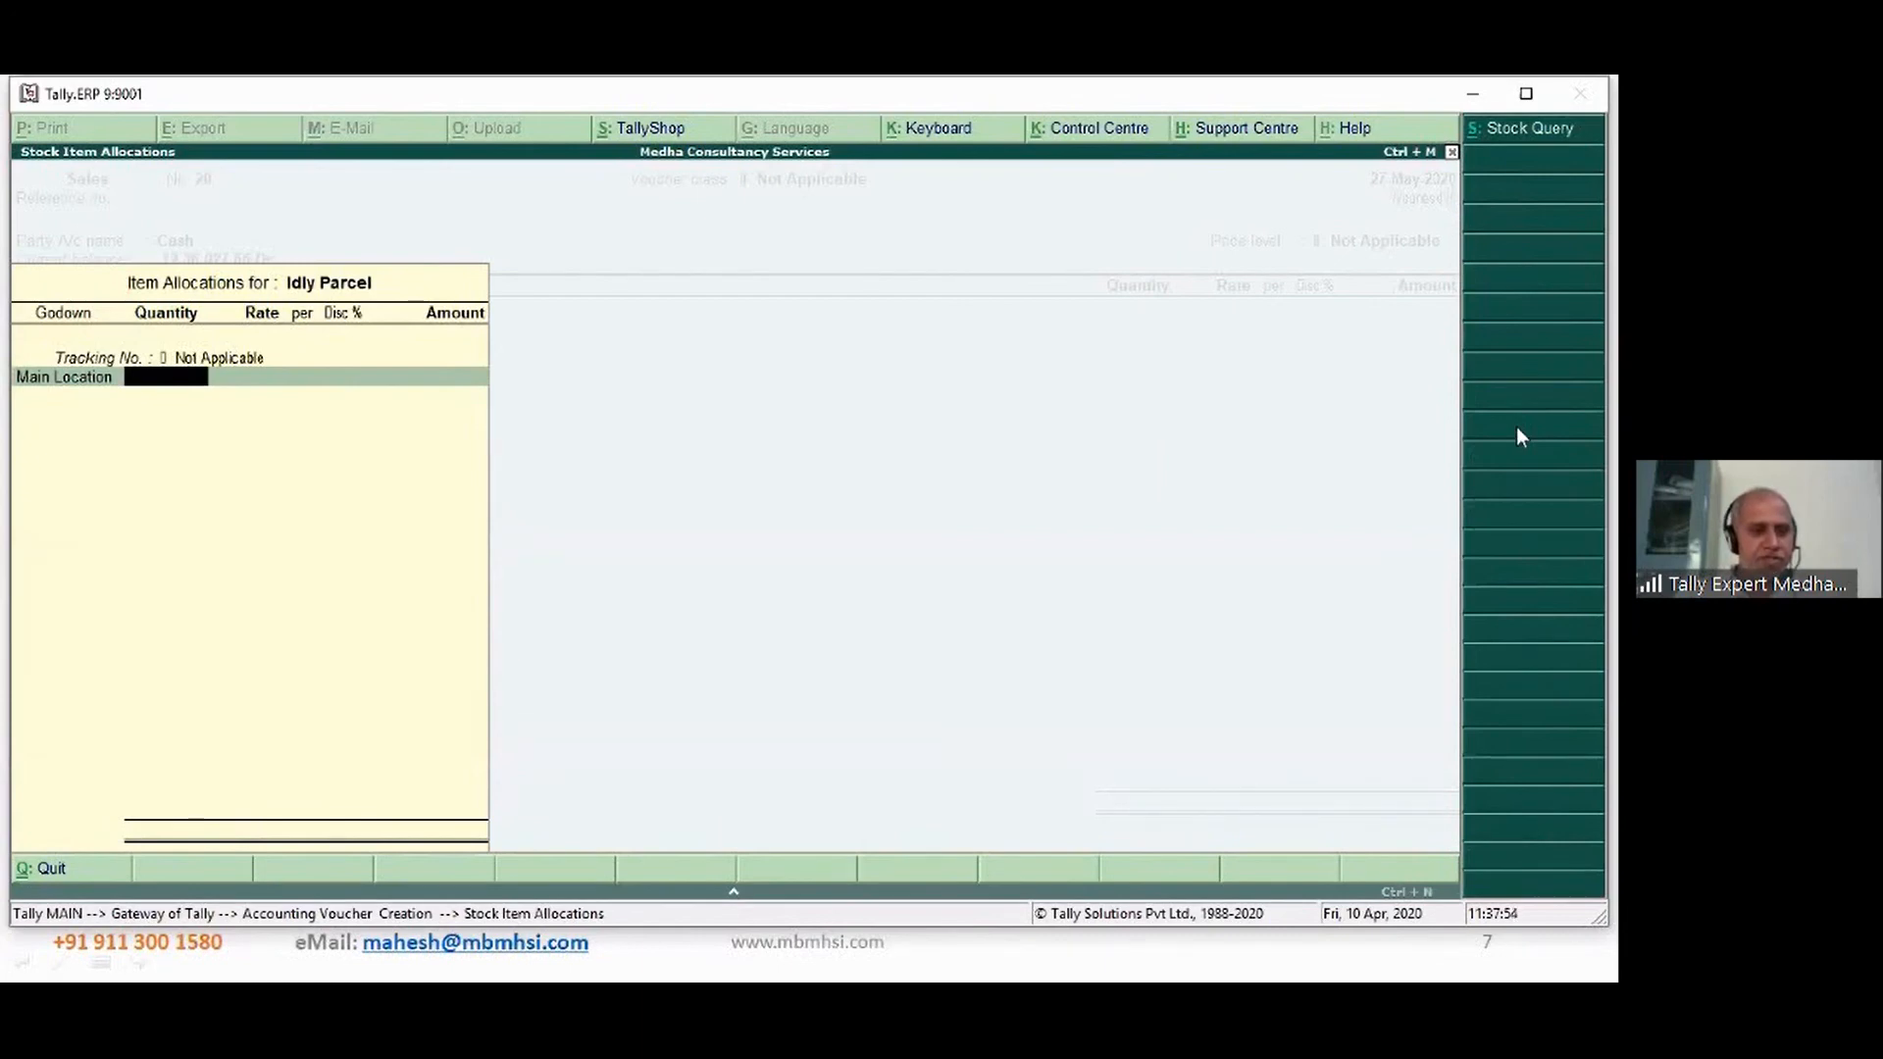
- Enter 50 as the Idly Parcel quantity, check the rate, and raise the quantity to 100 Nos
{"action": "type", "text": "50"}
{"action": "key", "text": "Return"}
{"action": "key", "text": "Return"}
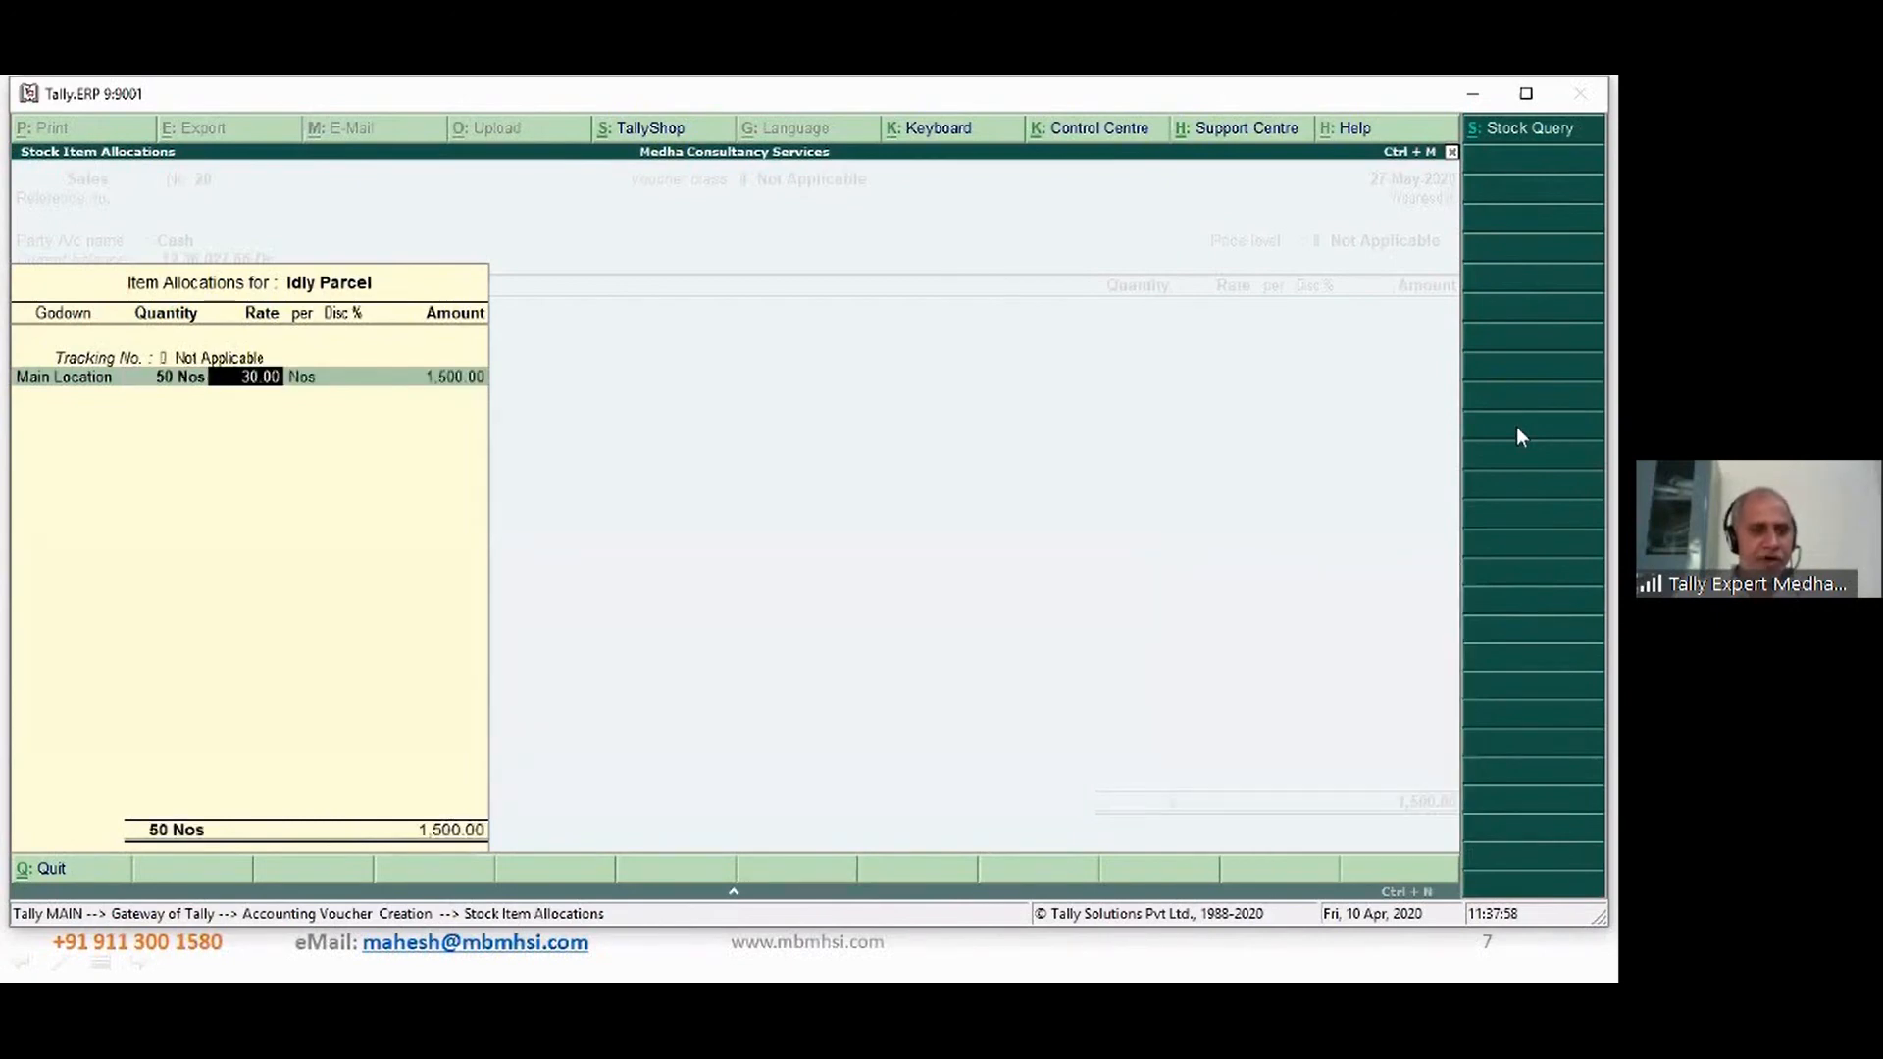
{"action": "key", "text": "BackSpace"}
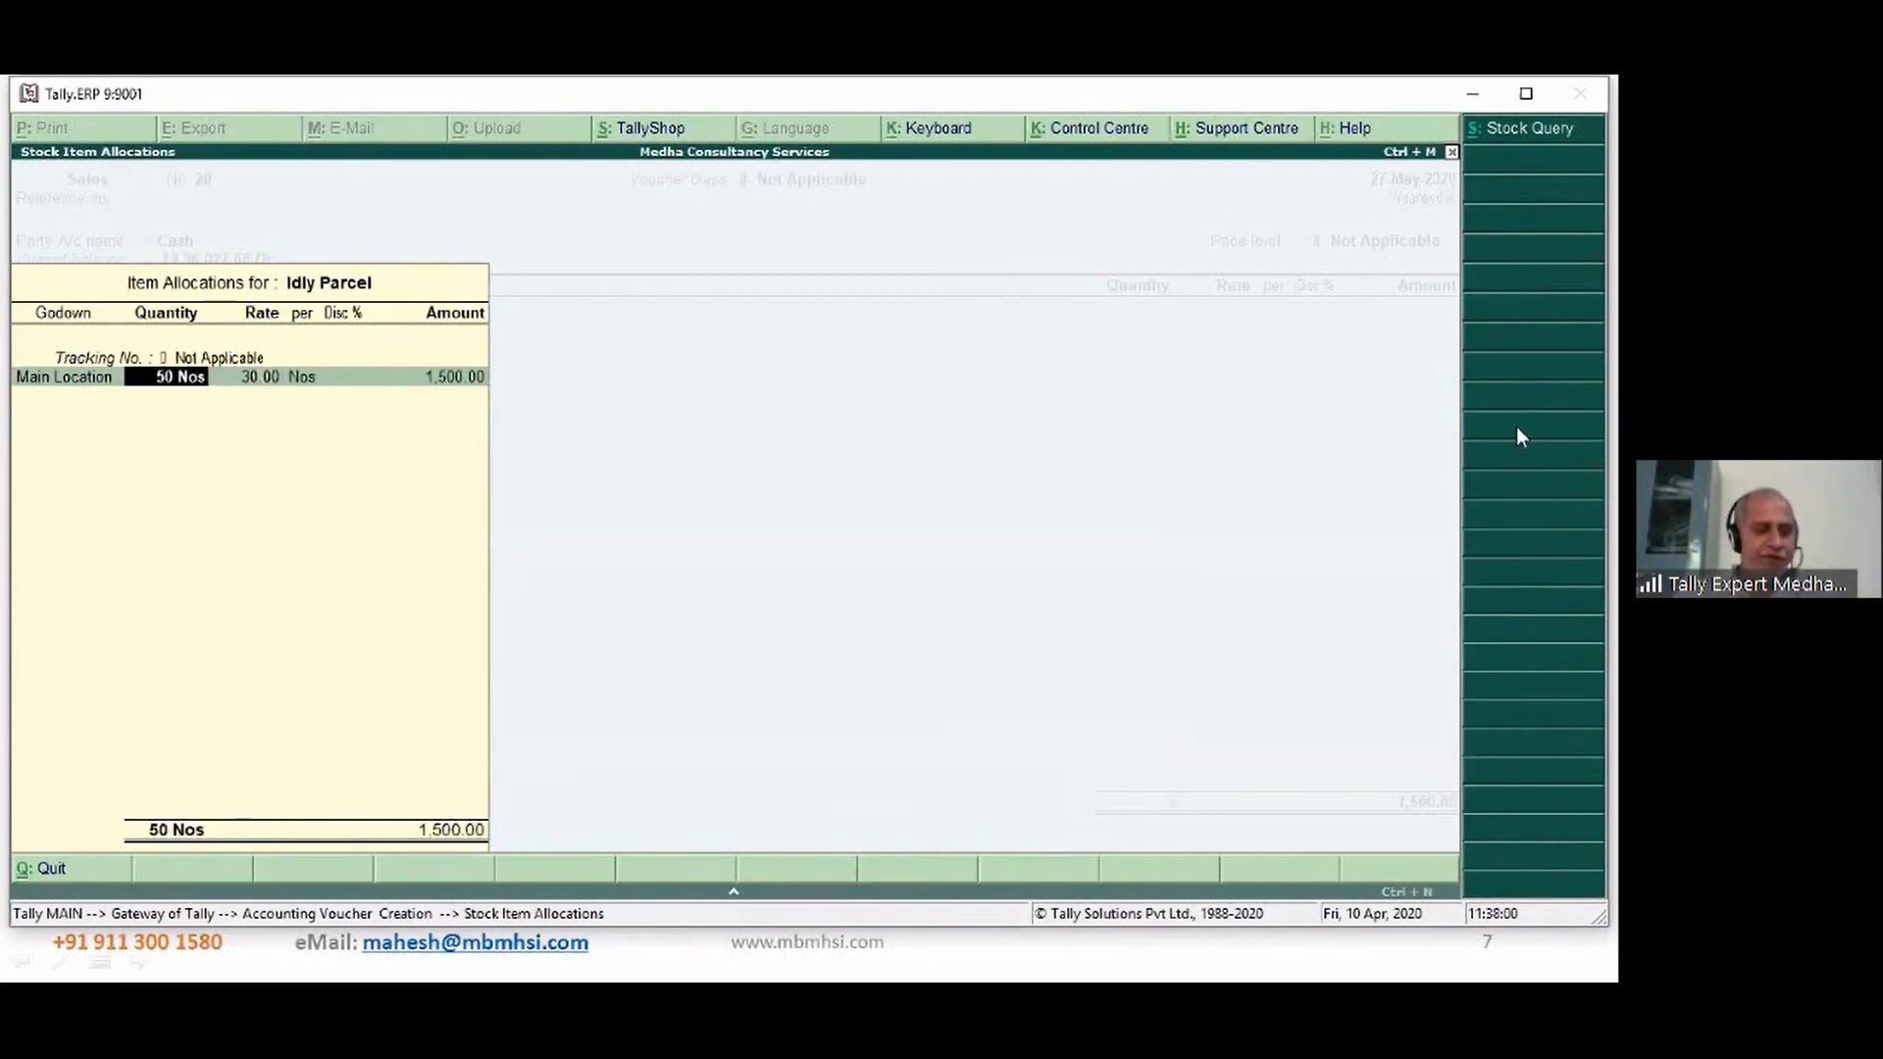
{"action": "type", "text": "100"}
{"action": "key", "text": "Return"}
{"action": "key", "text": "BackSpace"}
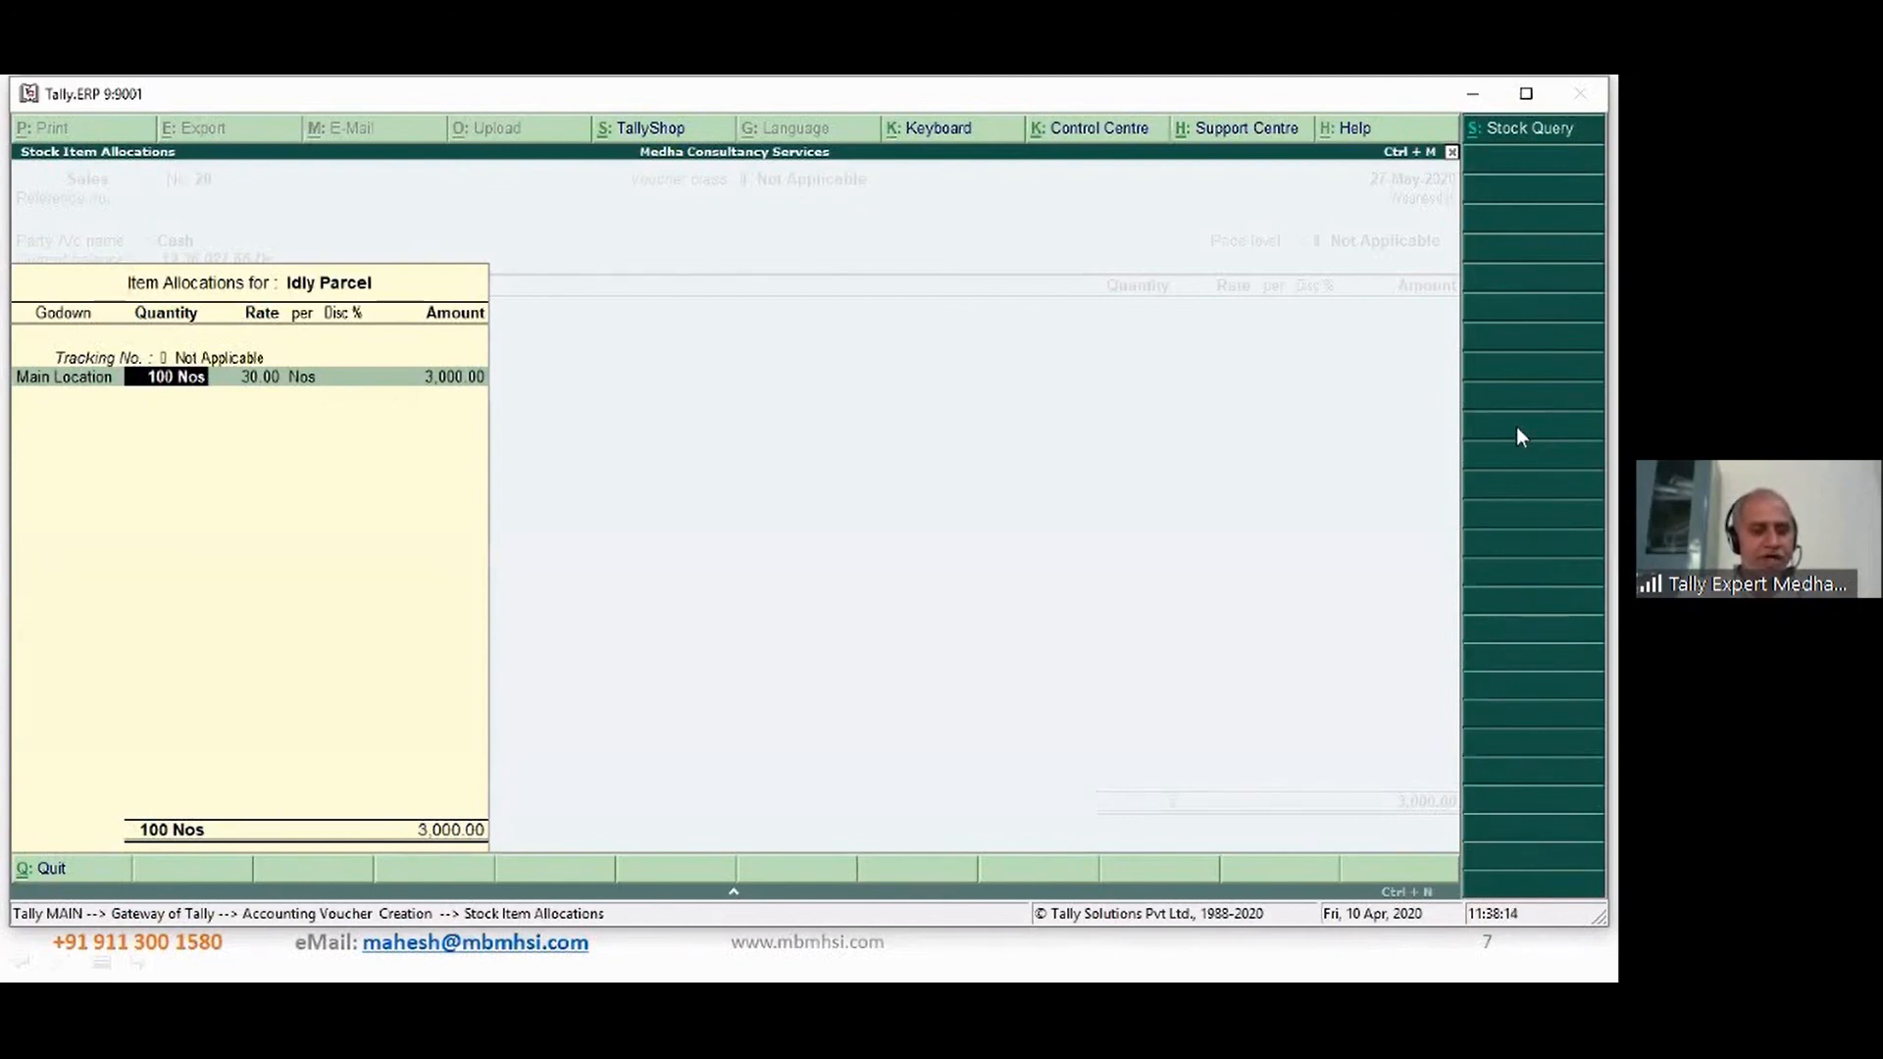
- Open the manufacturing journal for Idly Parcel from the allocation and set godown Main Location and quantity 60 Nos
{"action": "key", "text": "Return"}
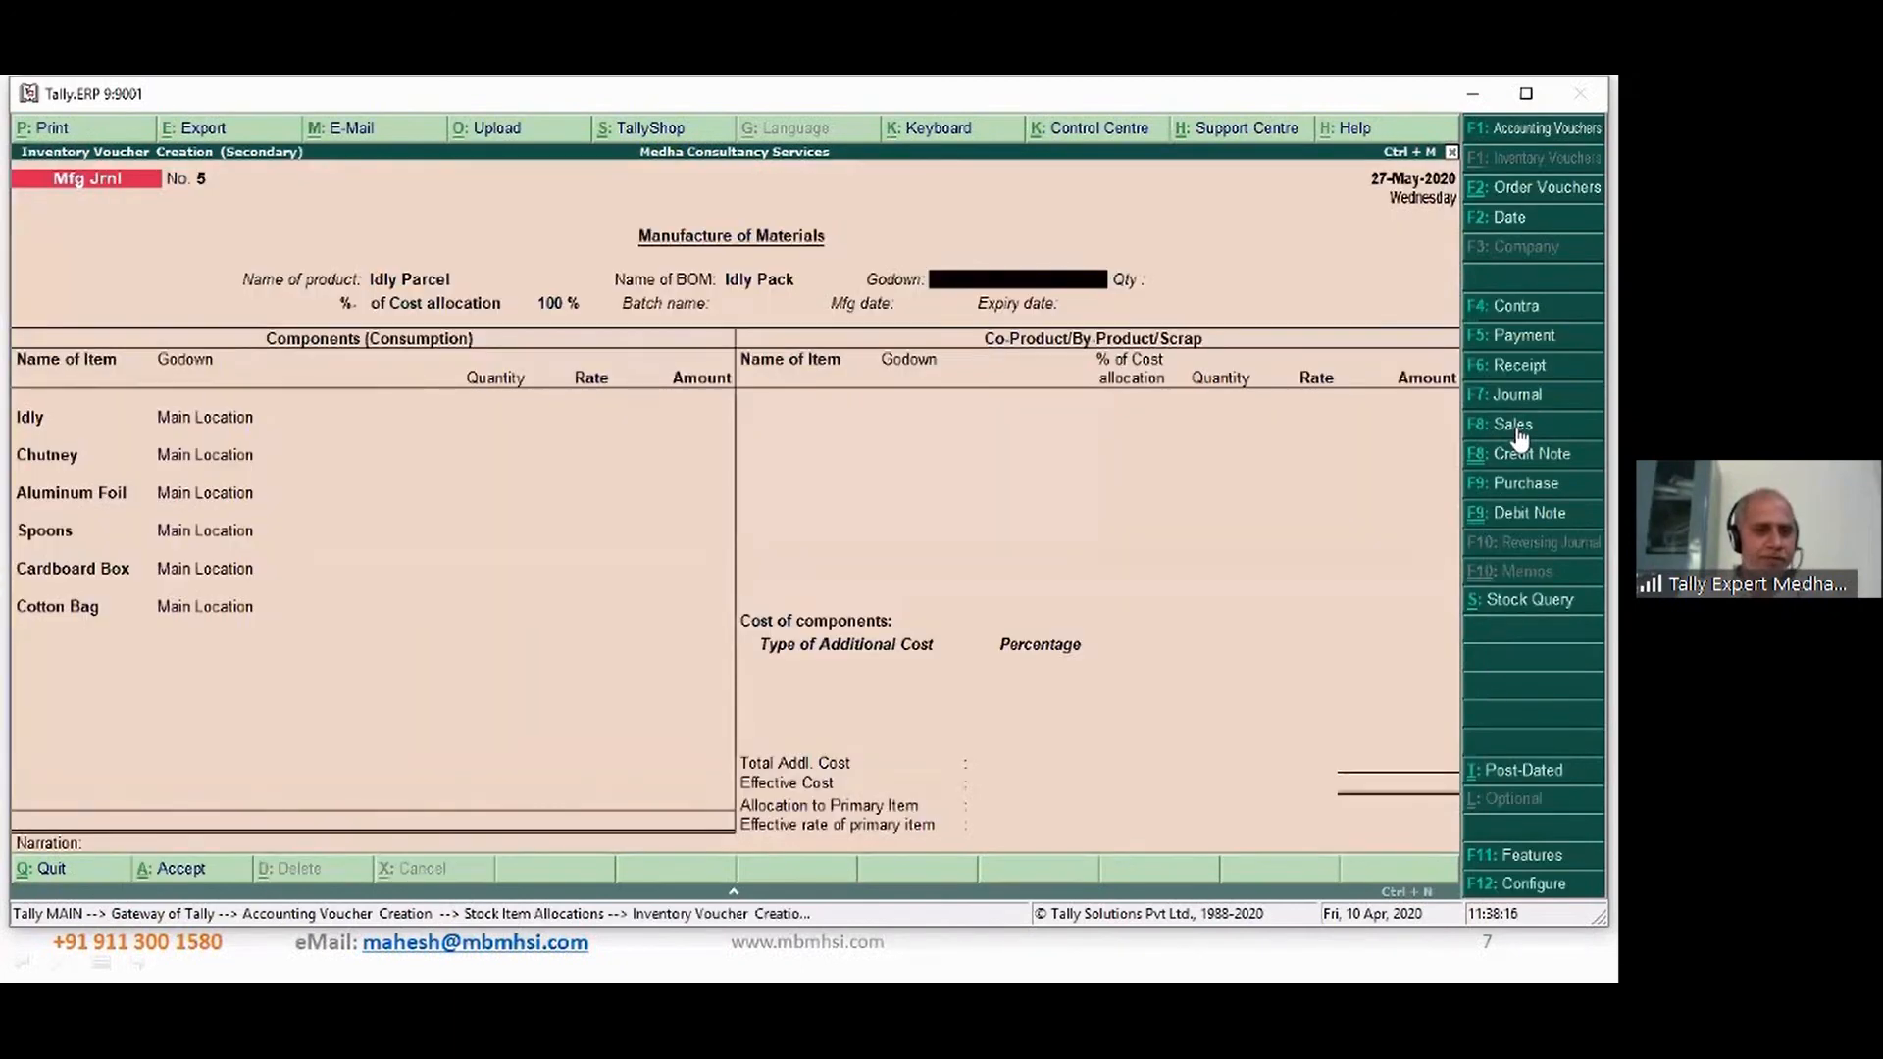
{"action": "type", "text": "Mai"}
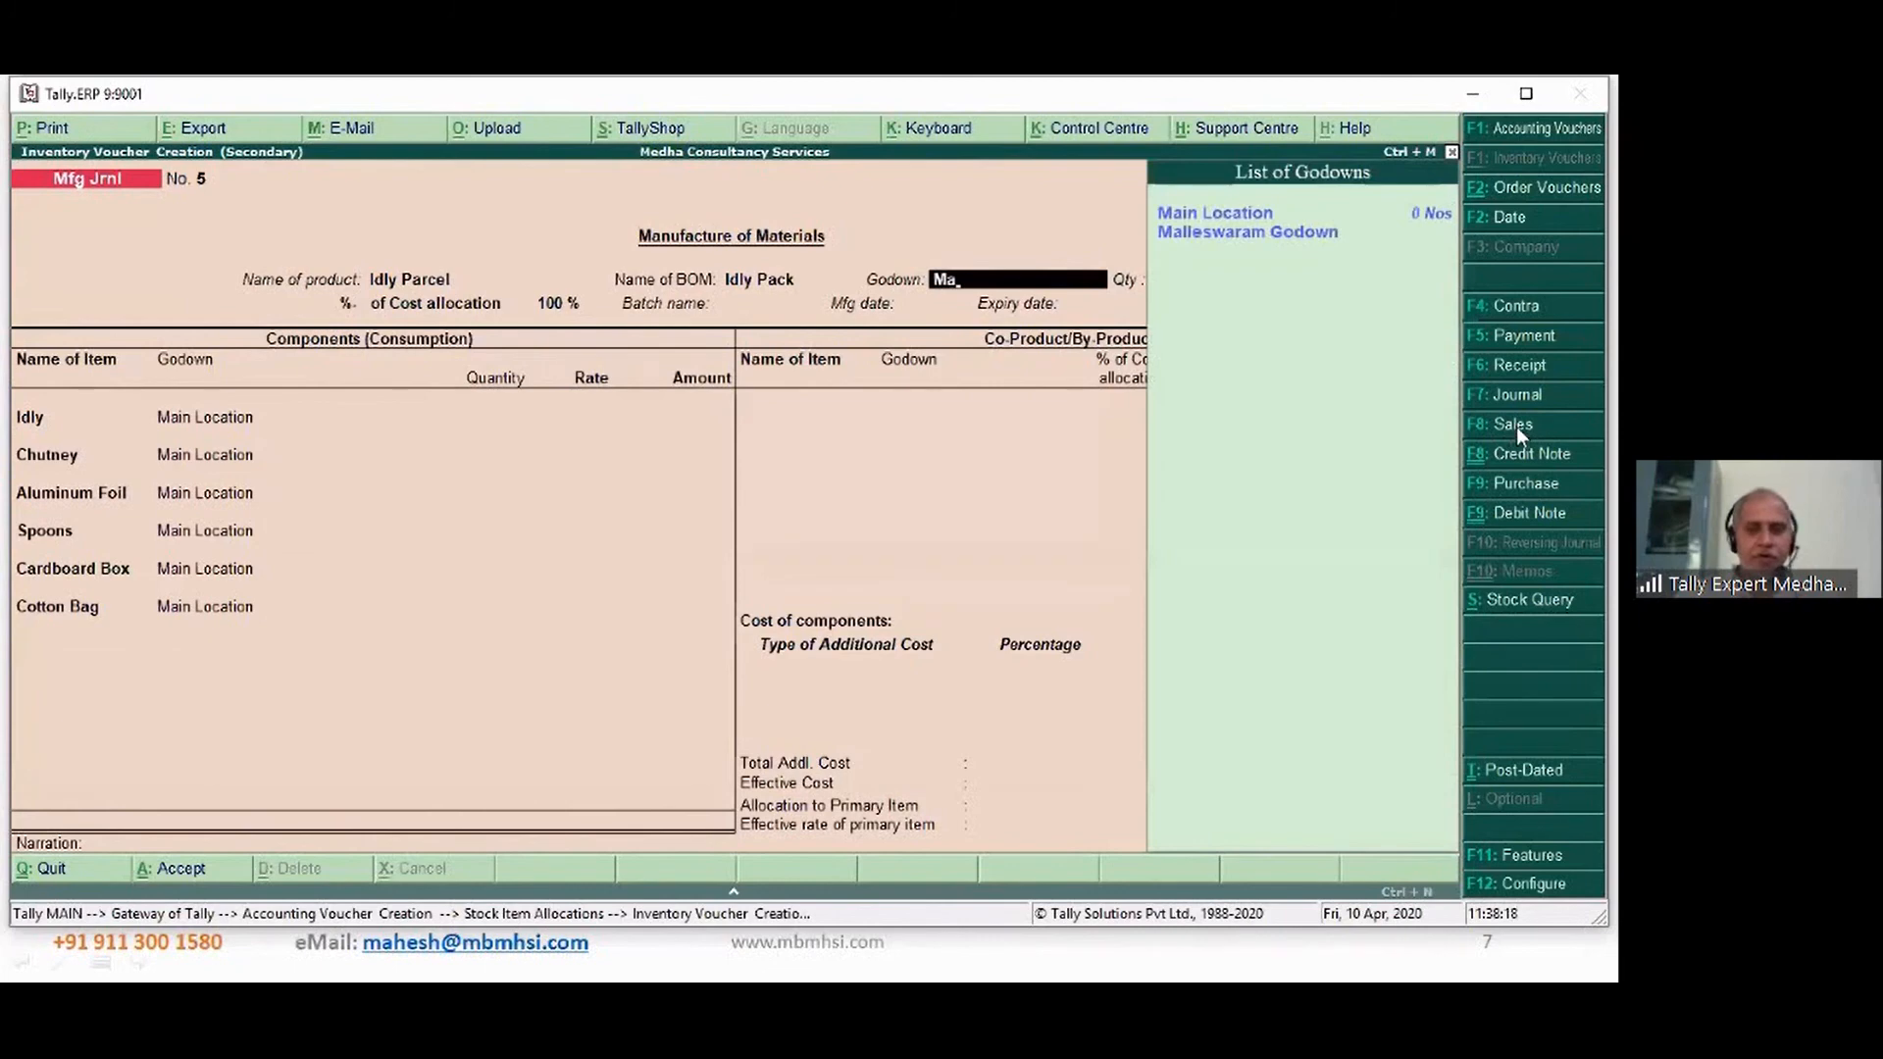
{"action": "key", "text": "Return"}
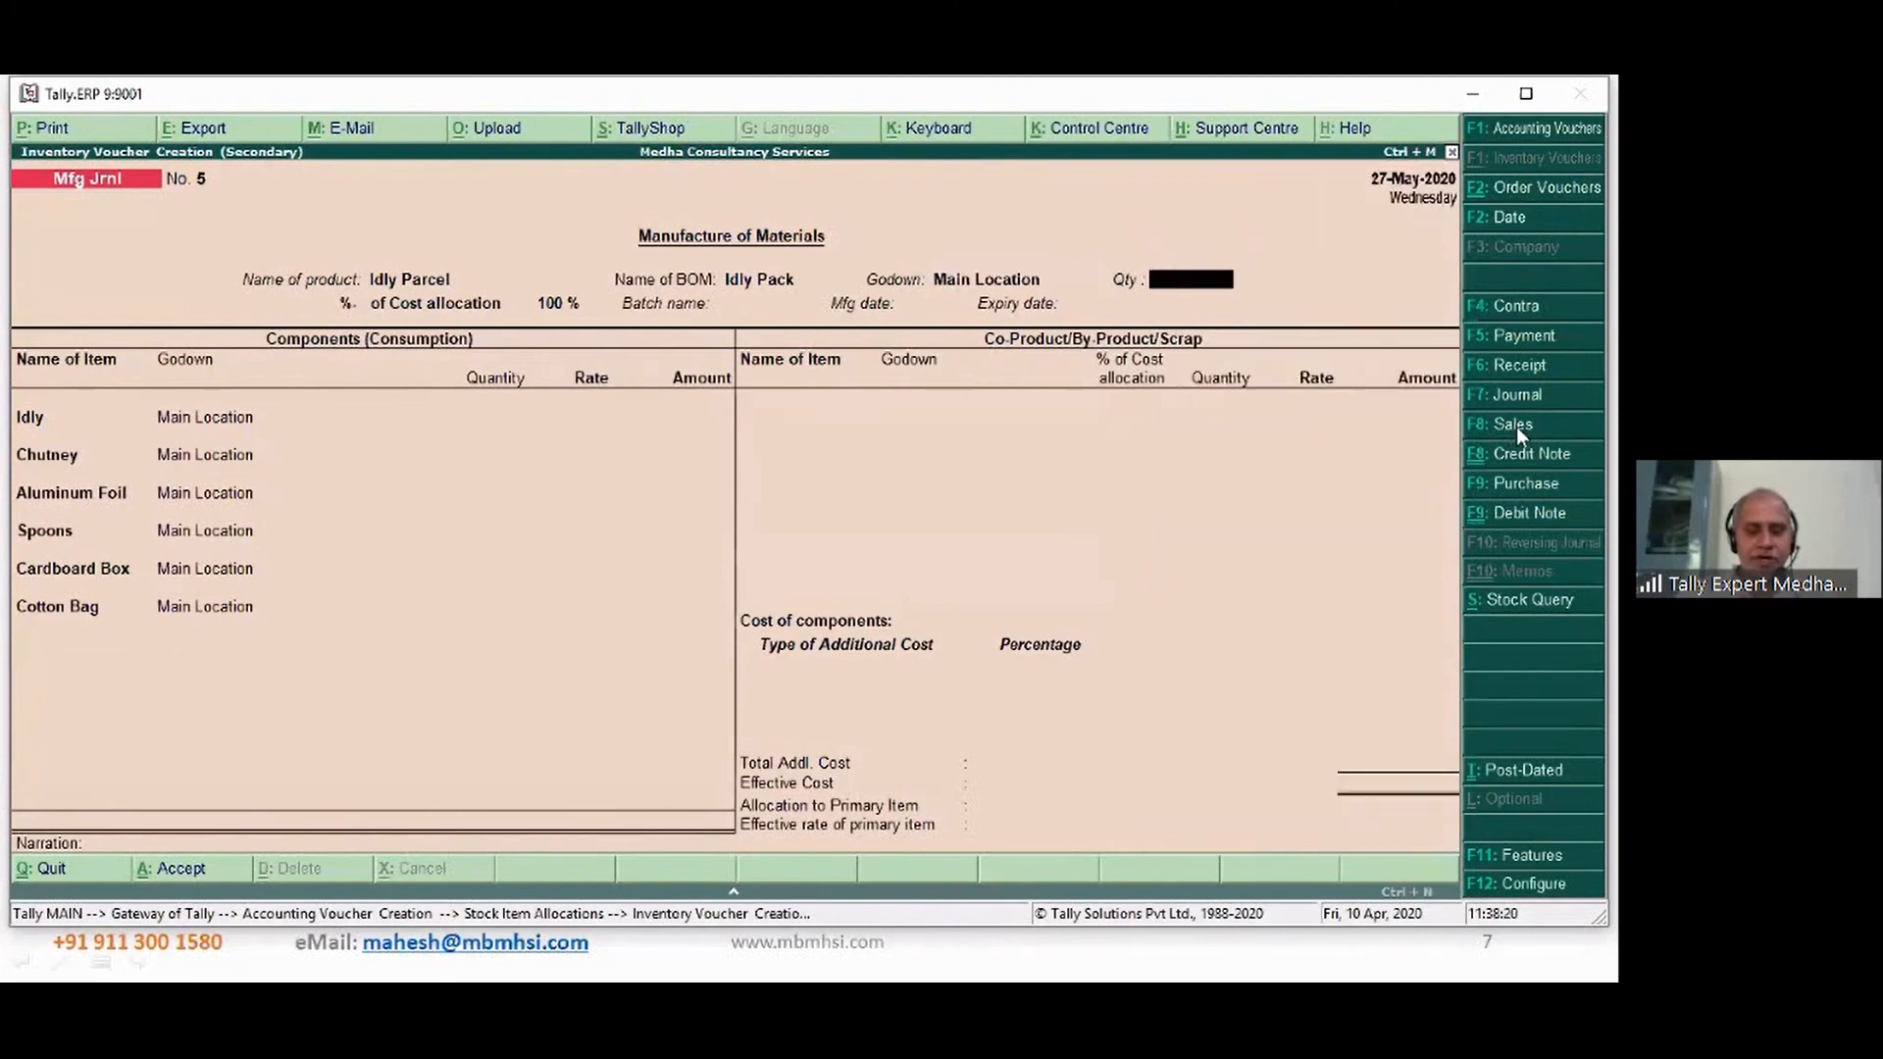
{"action": "type", "text": "50"}
{"action": "key", "text": "BackSpace"}
{"action": "key", "text": "BackSpace"}
{"action": "type", "text": "60"}
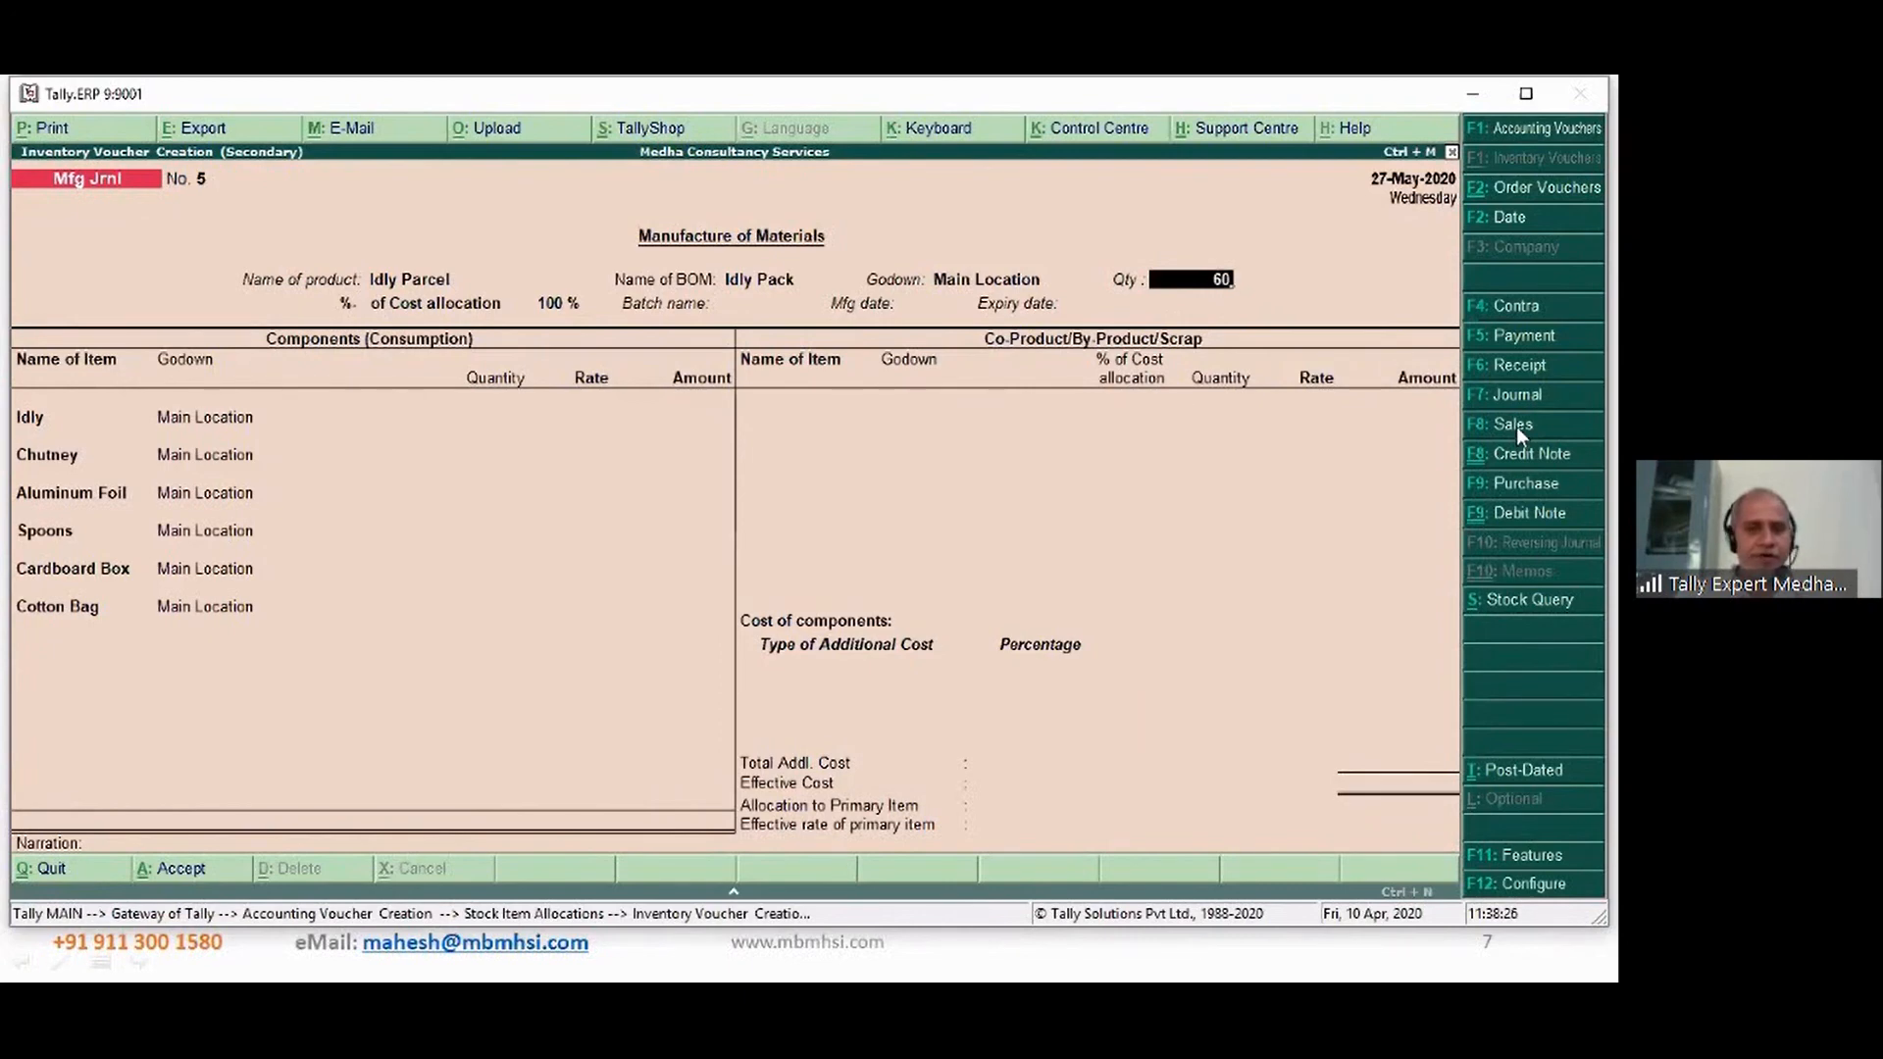
{"action": "key", "text": "Return"}
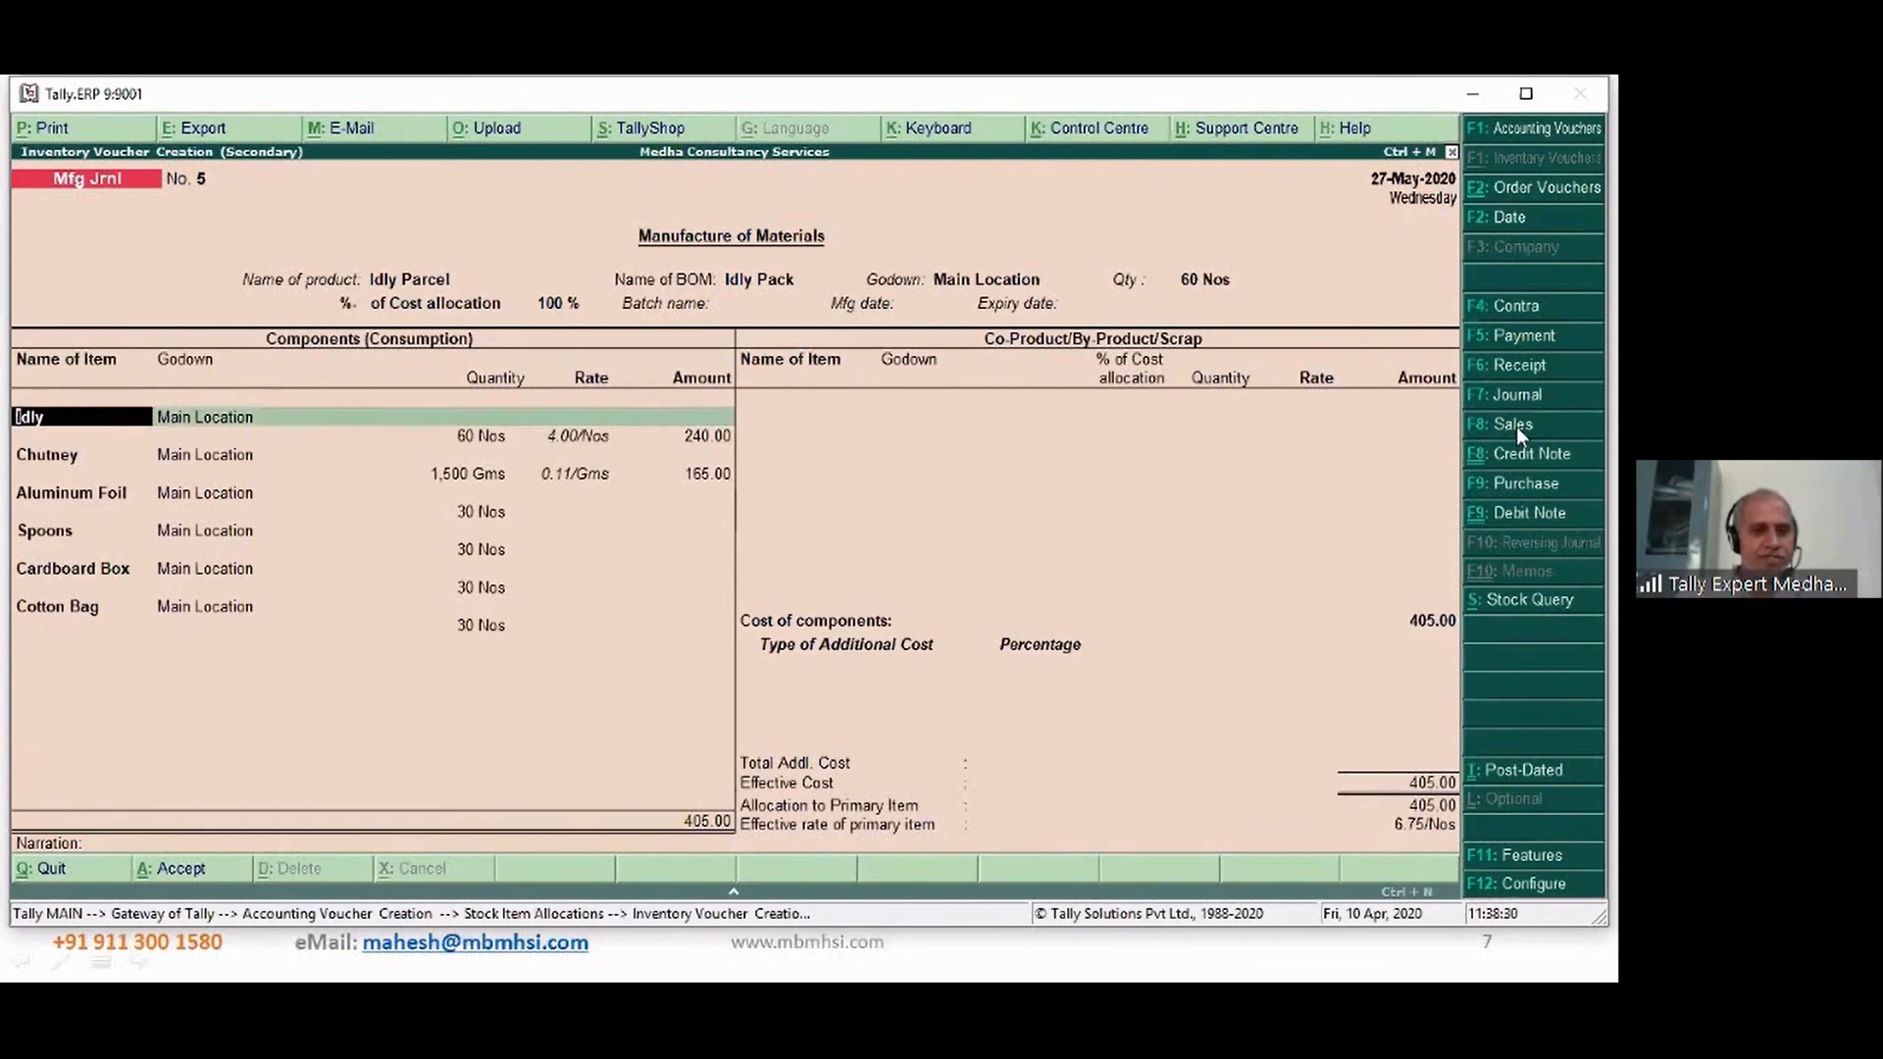
- Accept 60 Nos of Idly from Main Location as a component and keep Main Location as the Chutney godown
{"action": "key", "text": "Return"}
{"action": "key", "text": "Return"}
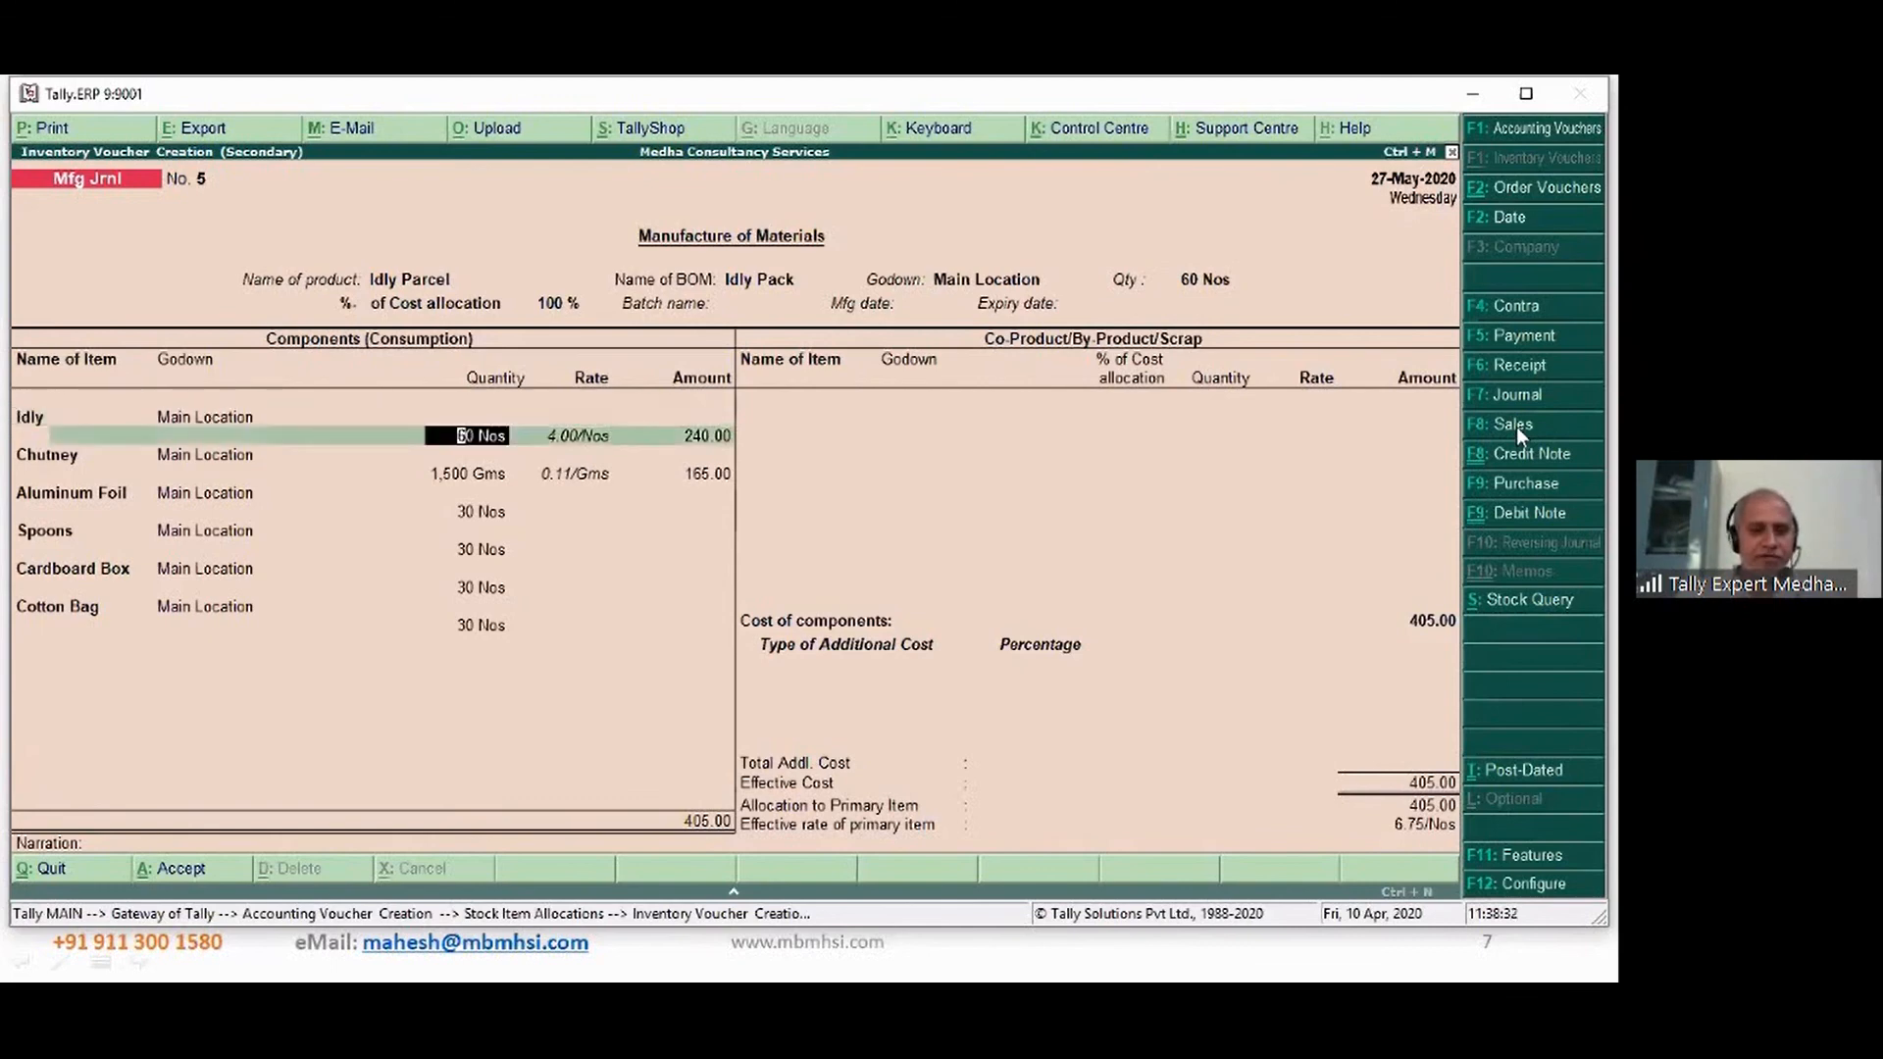
{"action": "key", "text": "Return"}
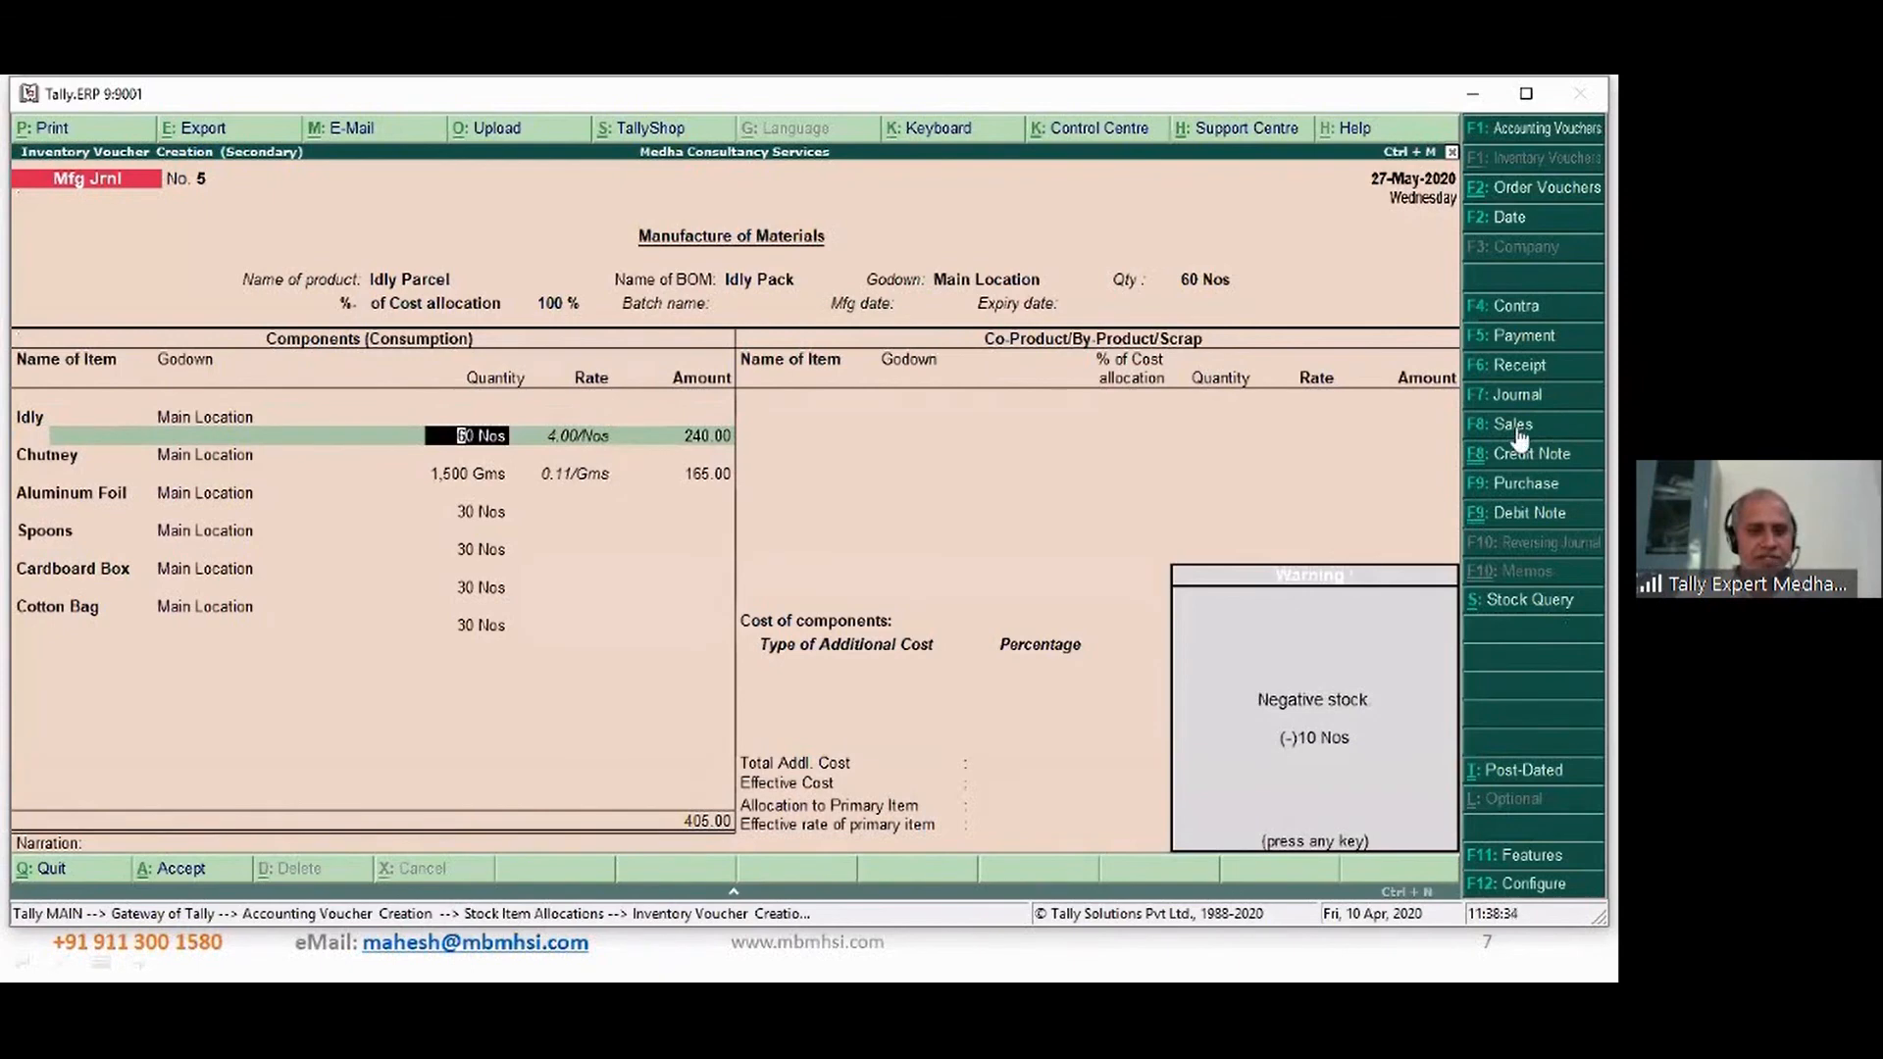
{"action": "key", "text": "Return"}
{"action": "key", "text": "Return"}
{"action": "key", "text": "Return"}
{"action": "key", "text": "Return"}
{"action": "key", "text": "Return"}
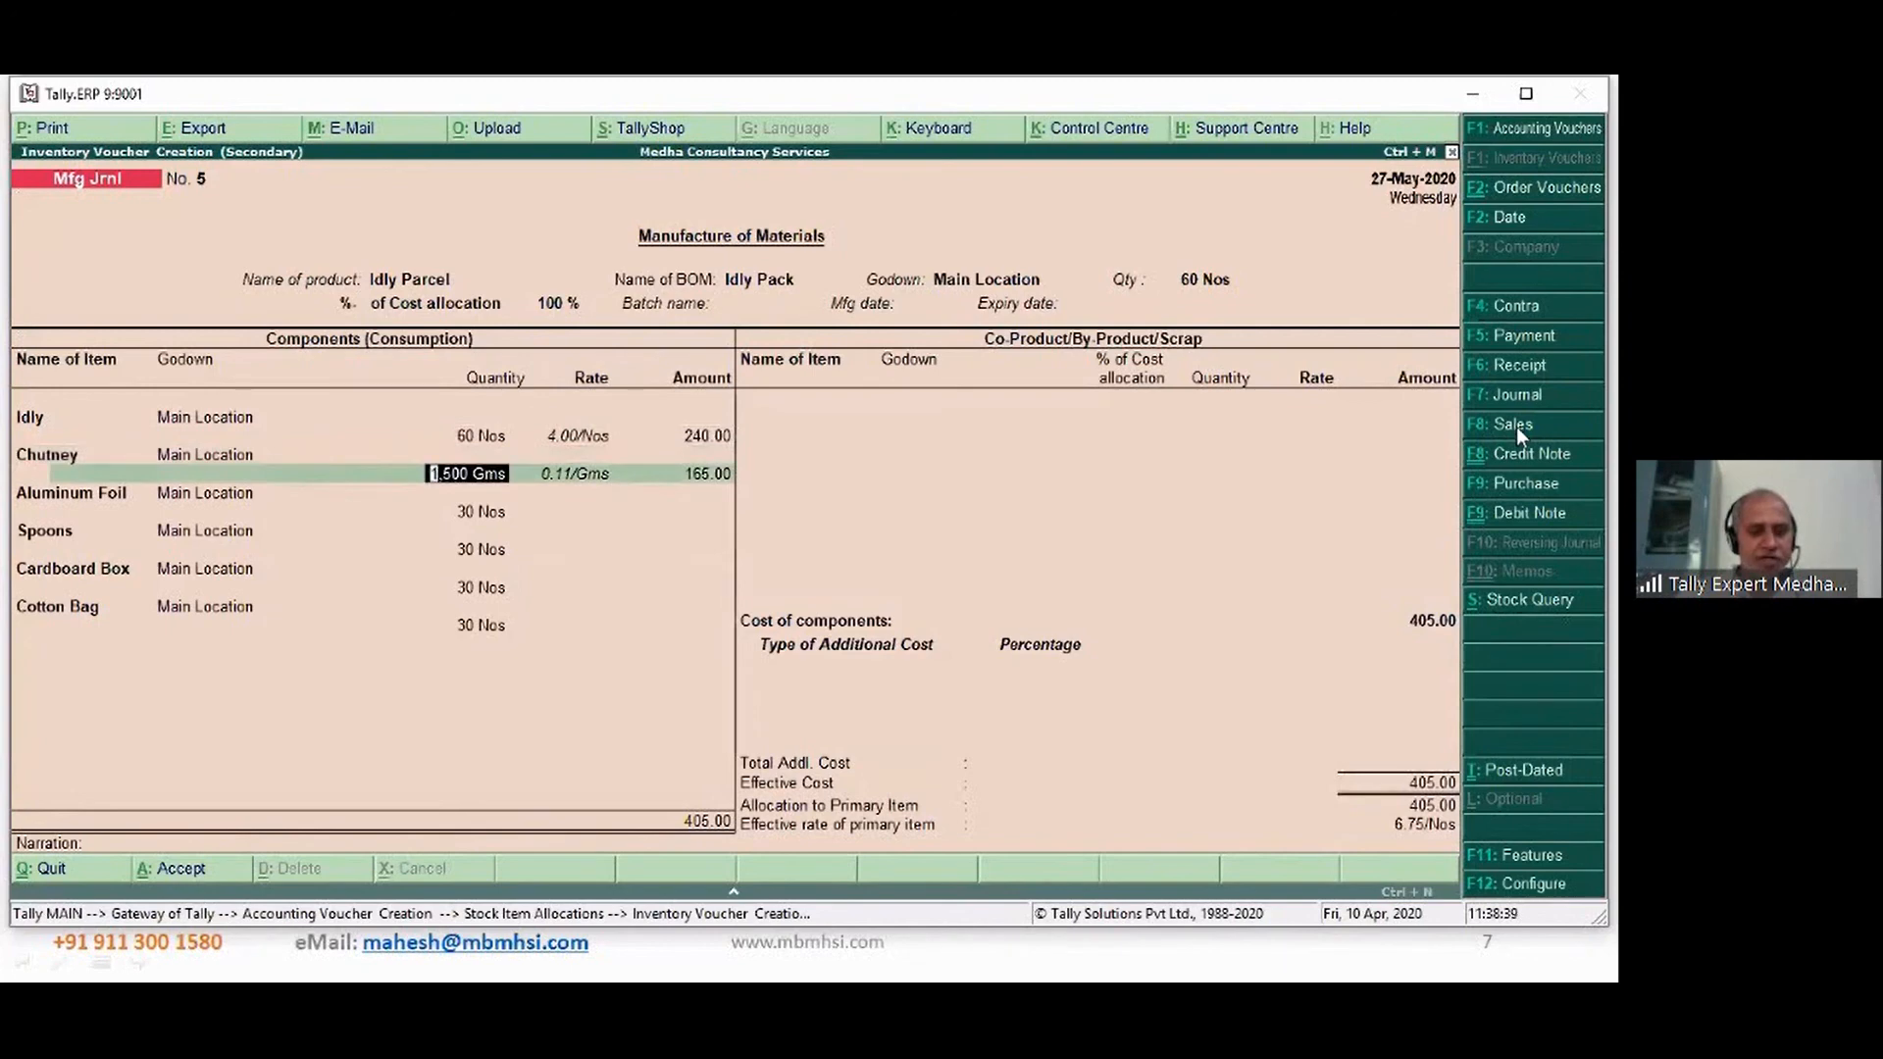
{"action": "key", "text": "BackSpace"}
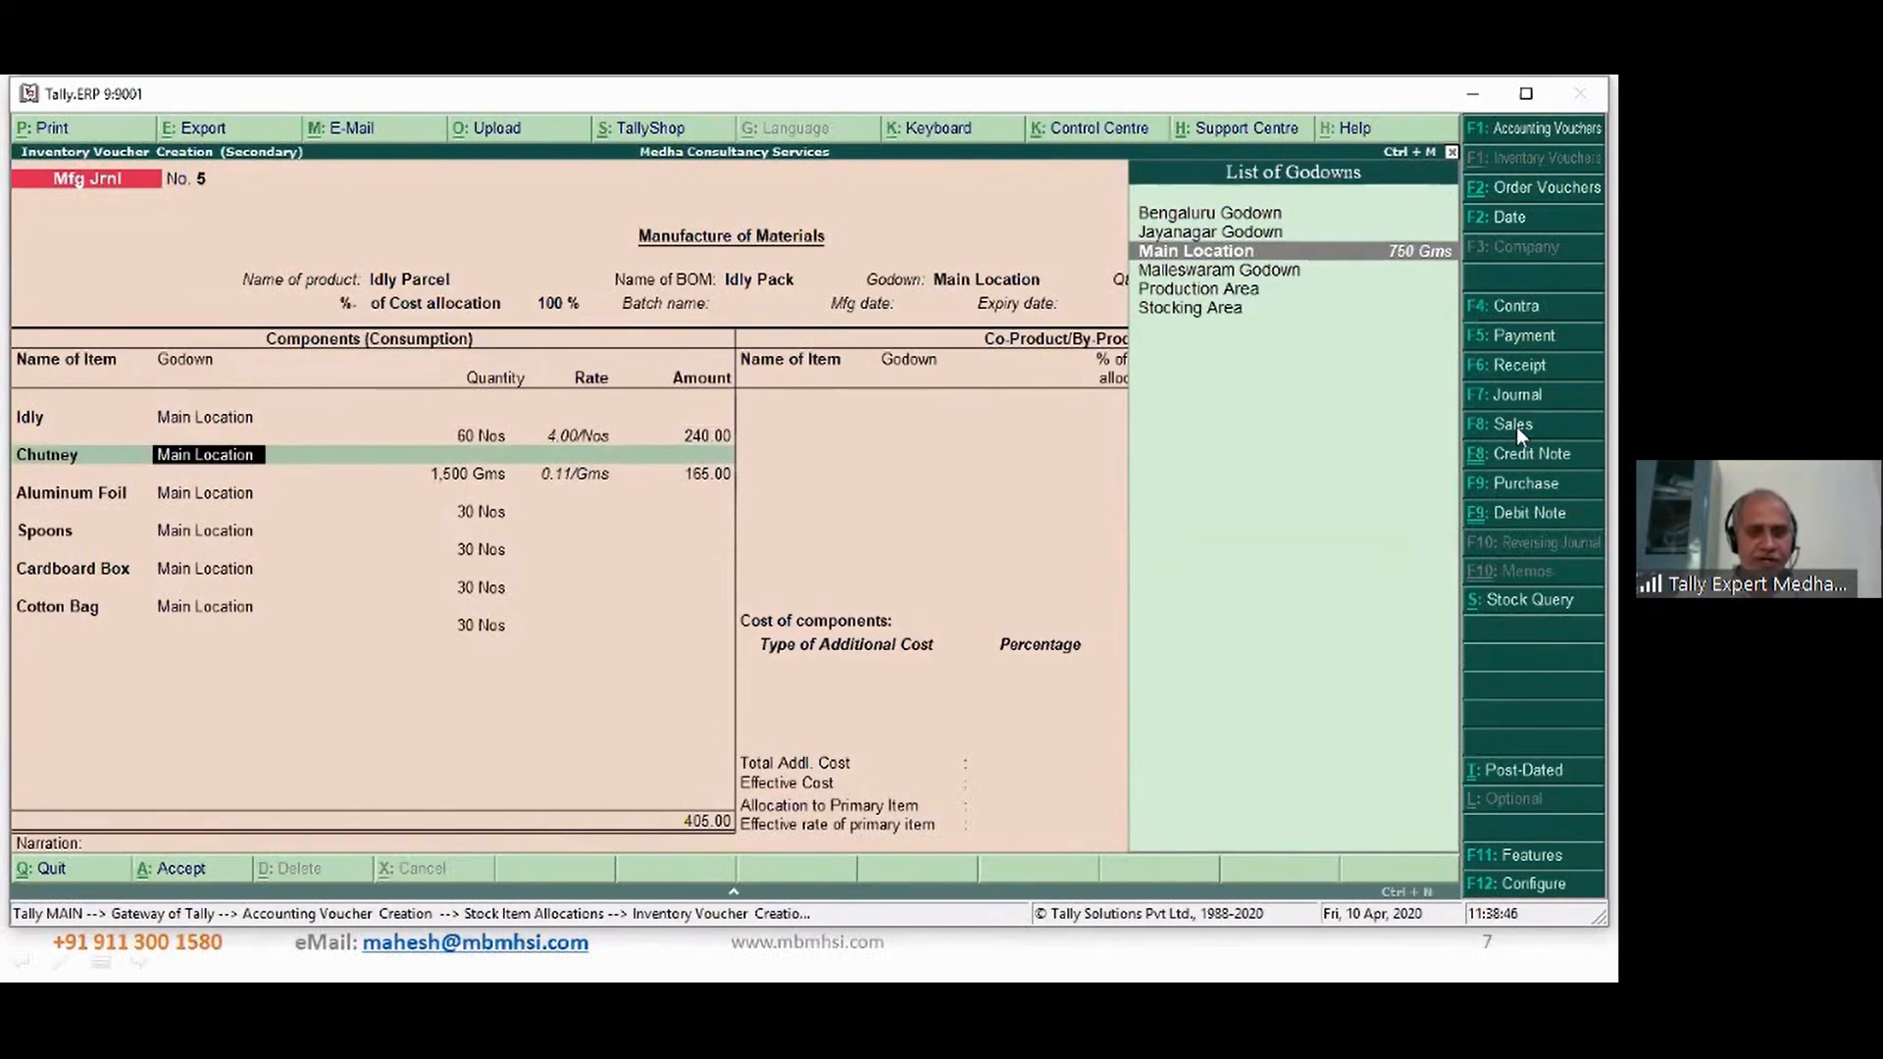
{"action": "key", "text": "Return"}
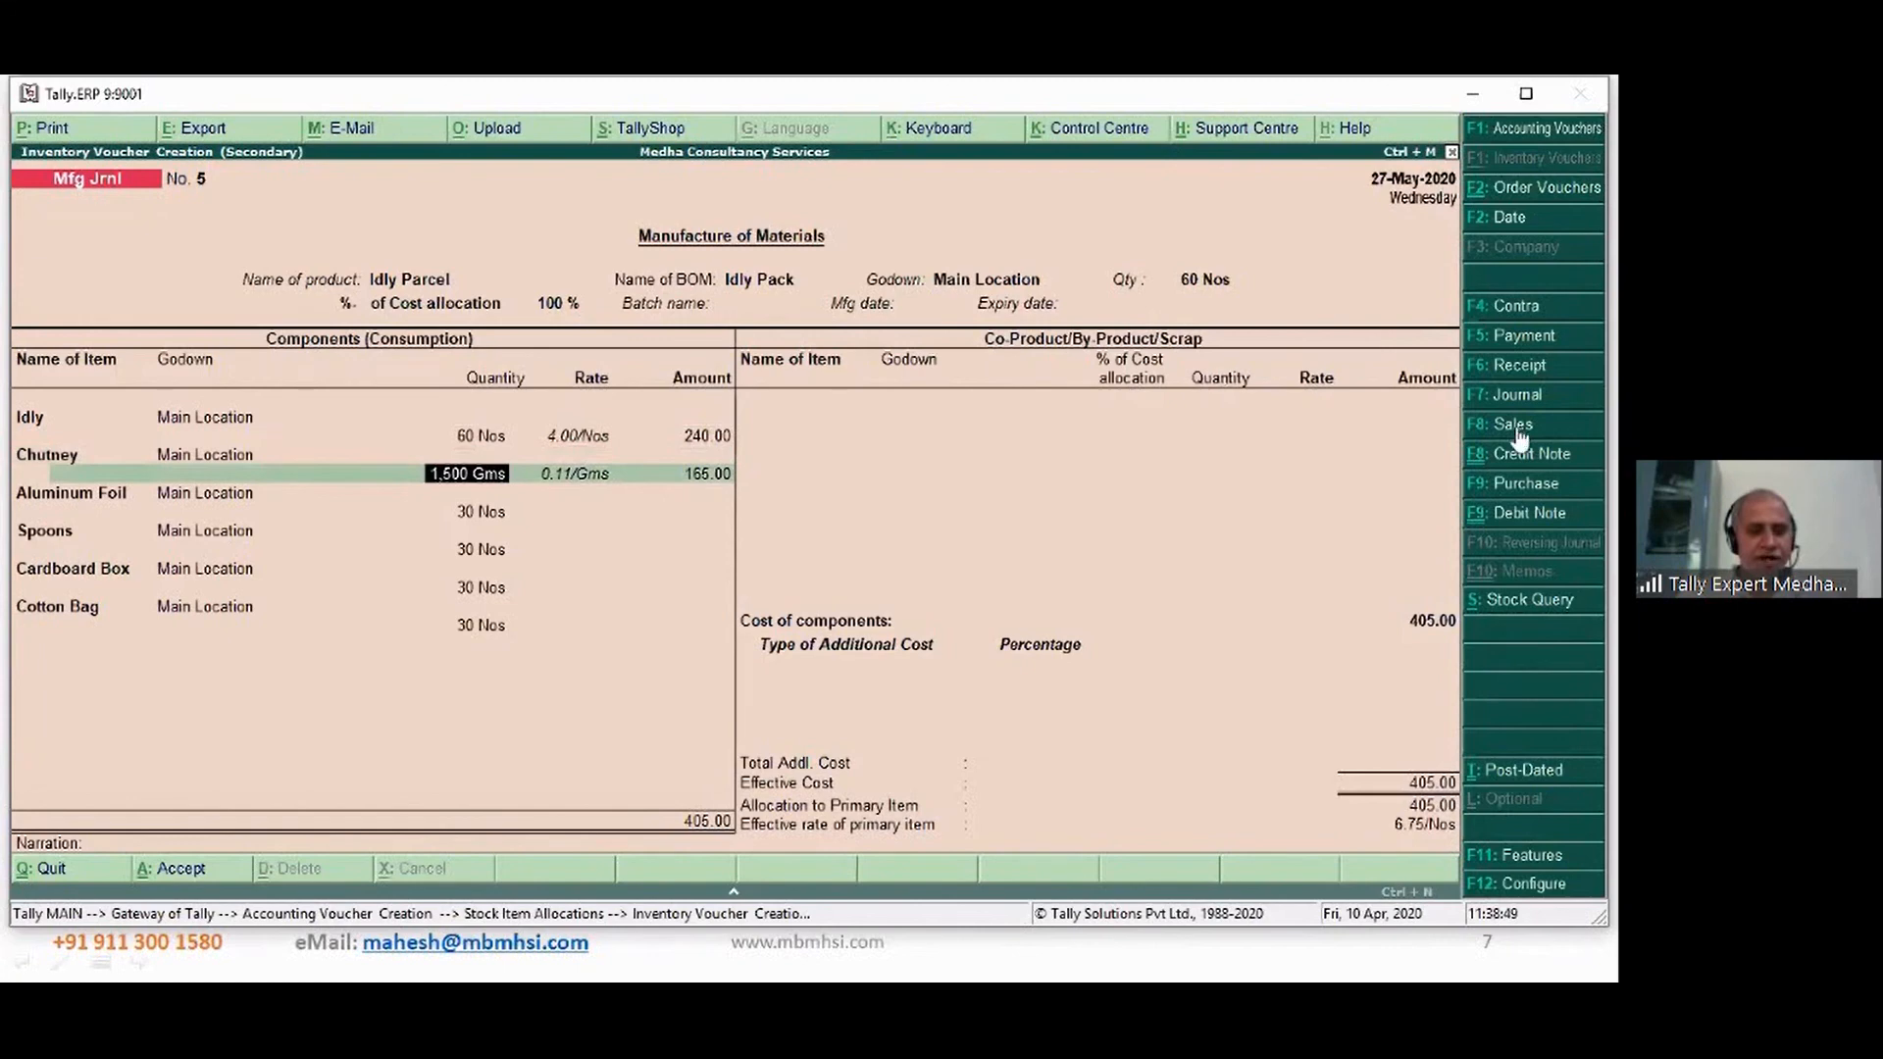
- Record a nested manufacturing journal for 1000 Gms of Chutney in Main Location using the Fresh Chtney BOM
{"action": "key", "text": "Return"}
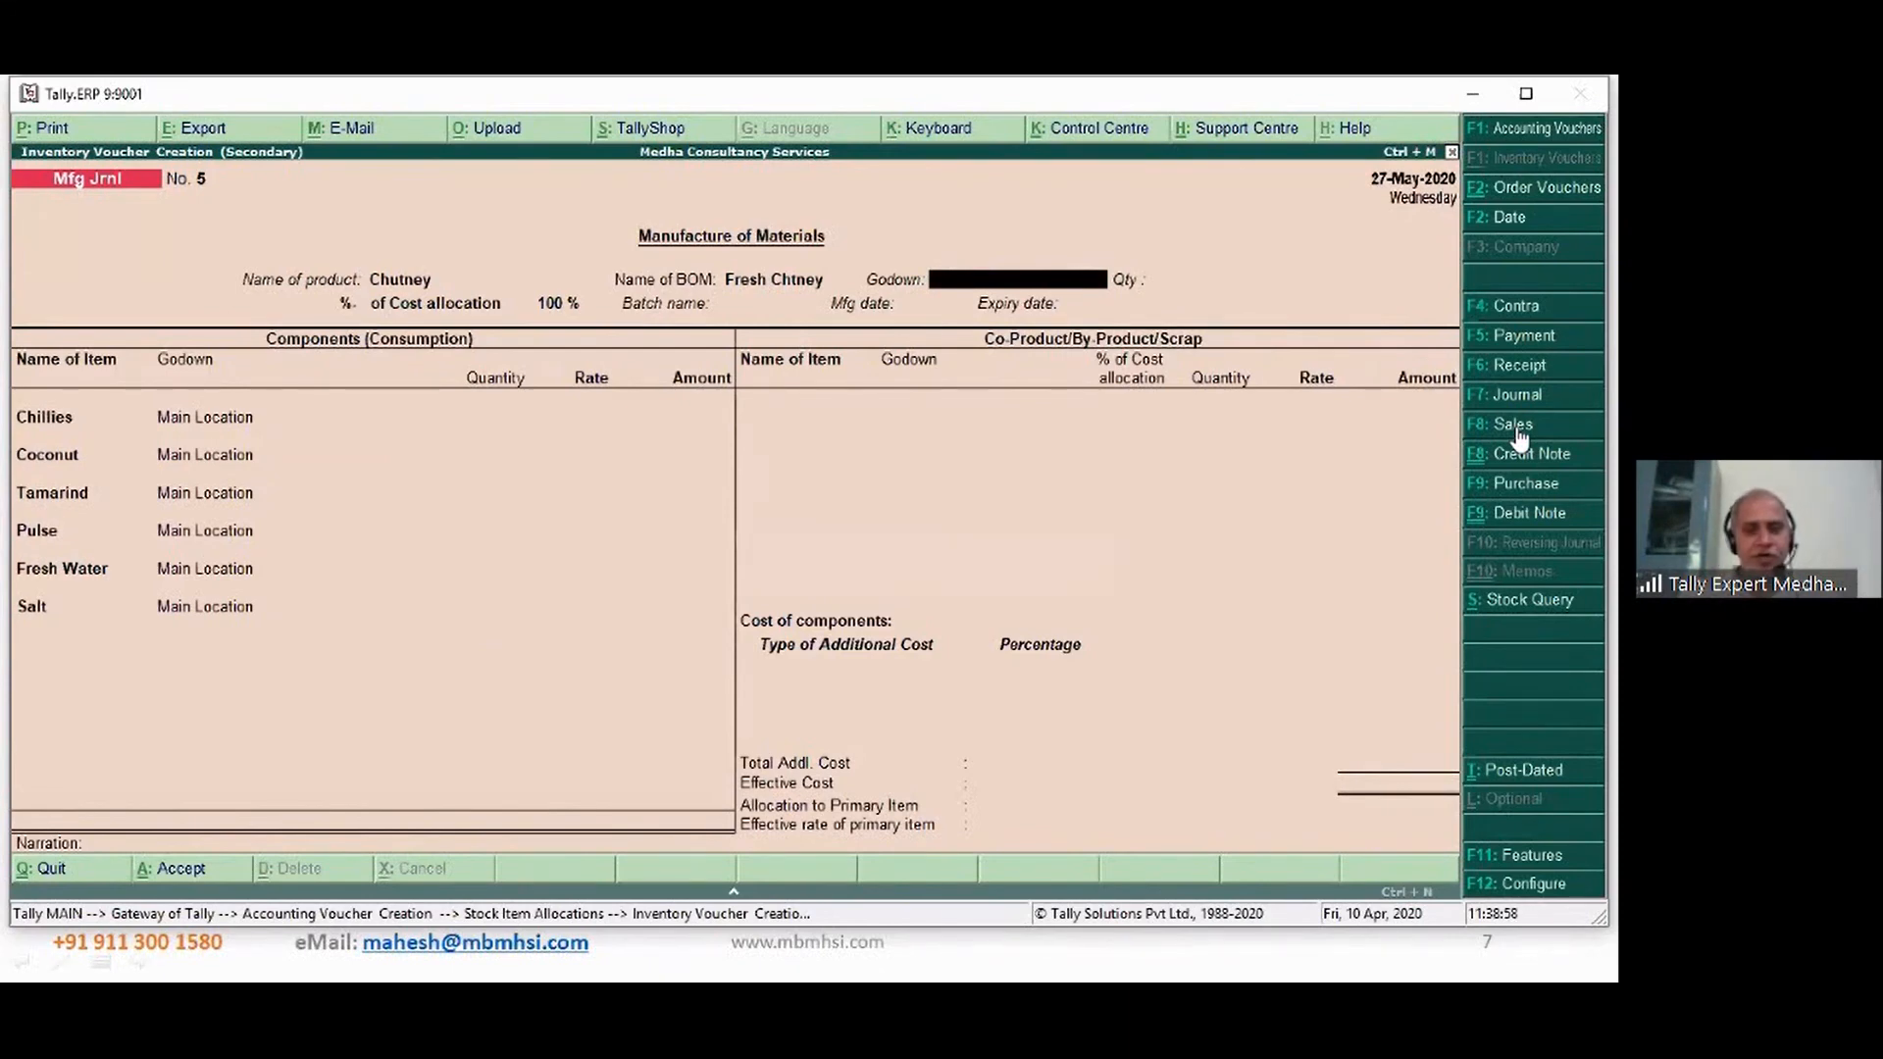
{"action": "type", "text": "Ma"}
{"action": "key", "text": "Down"}
{"action": "key", "text": "Return"}
{"action": "type", "text": "1000"}
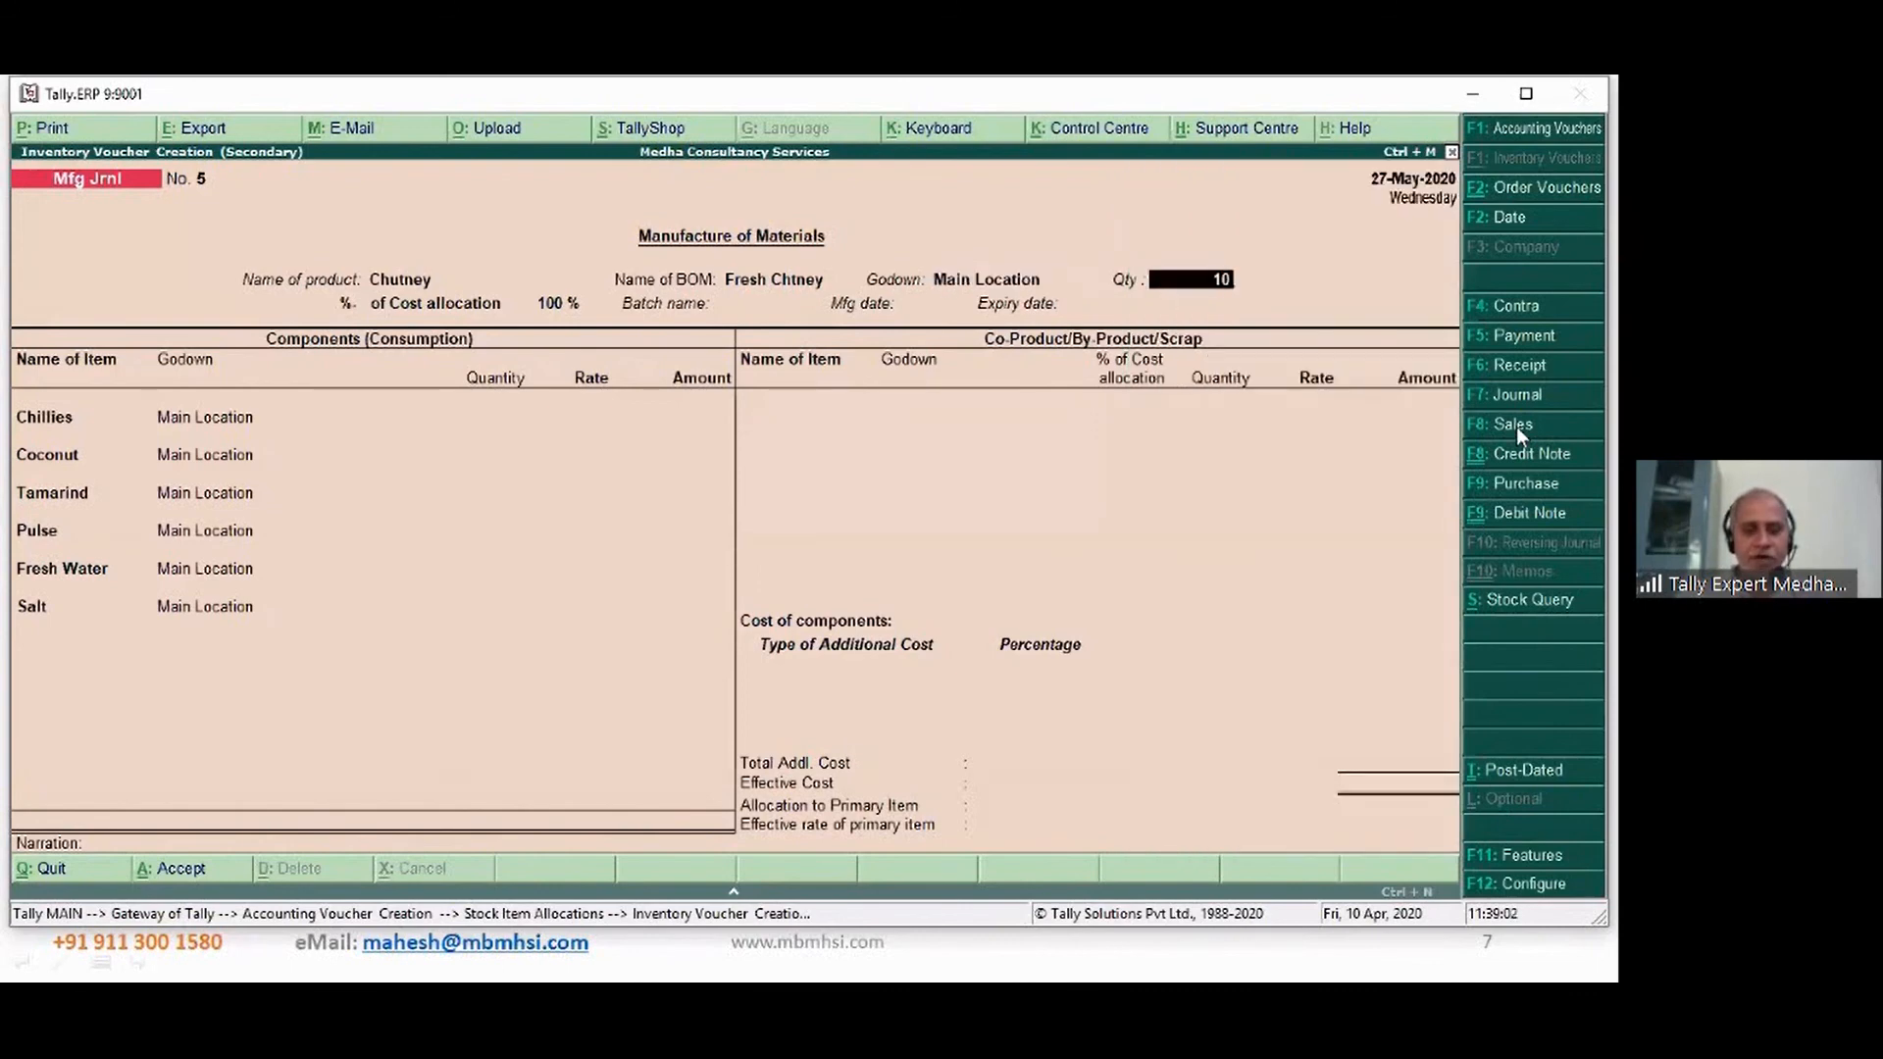
{"action": "key", "text": "Return"}
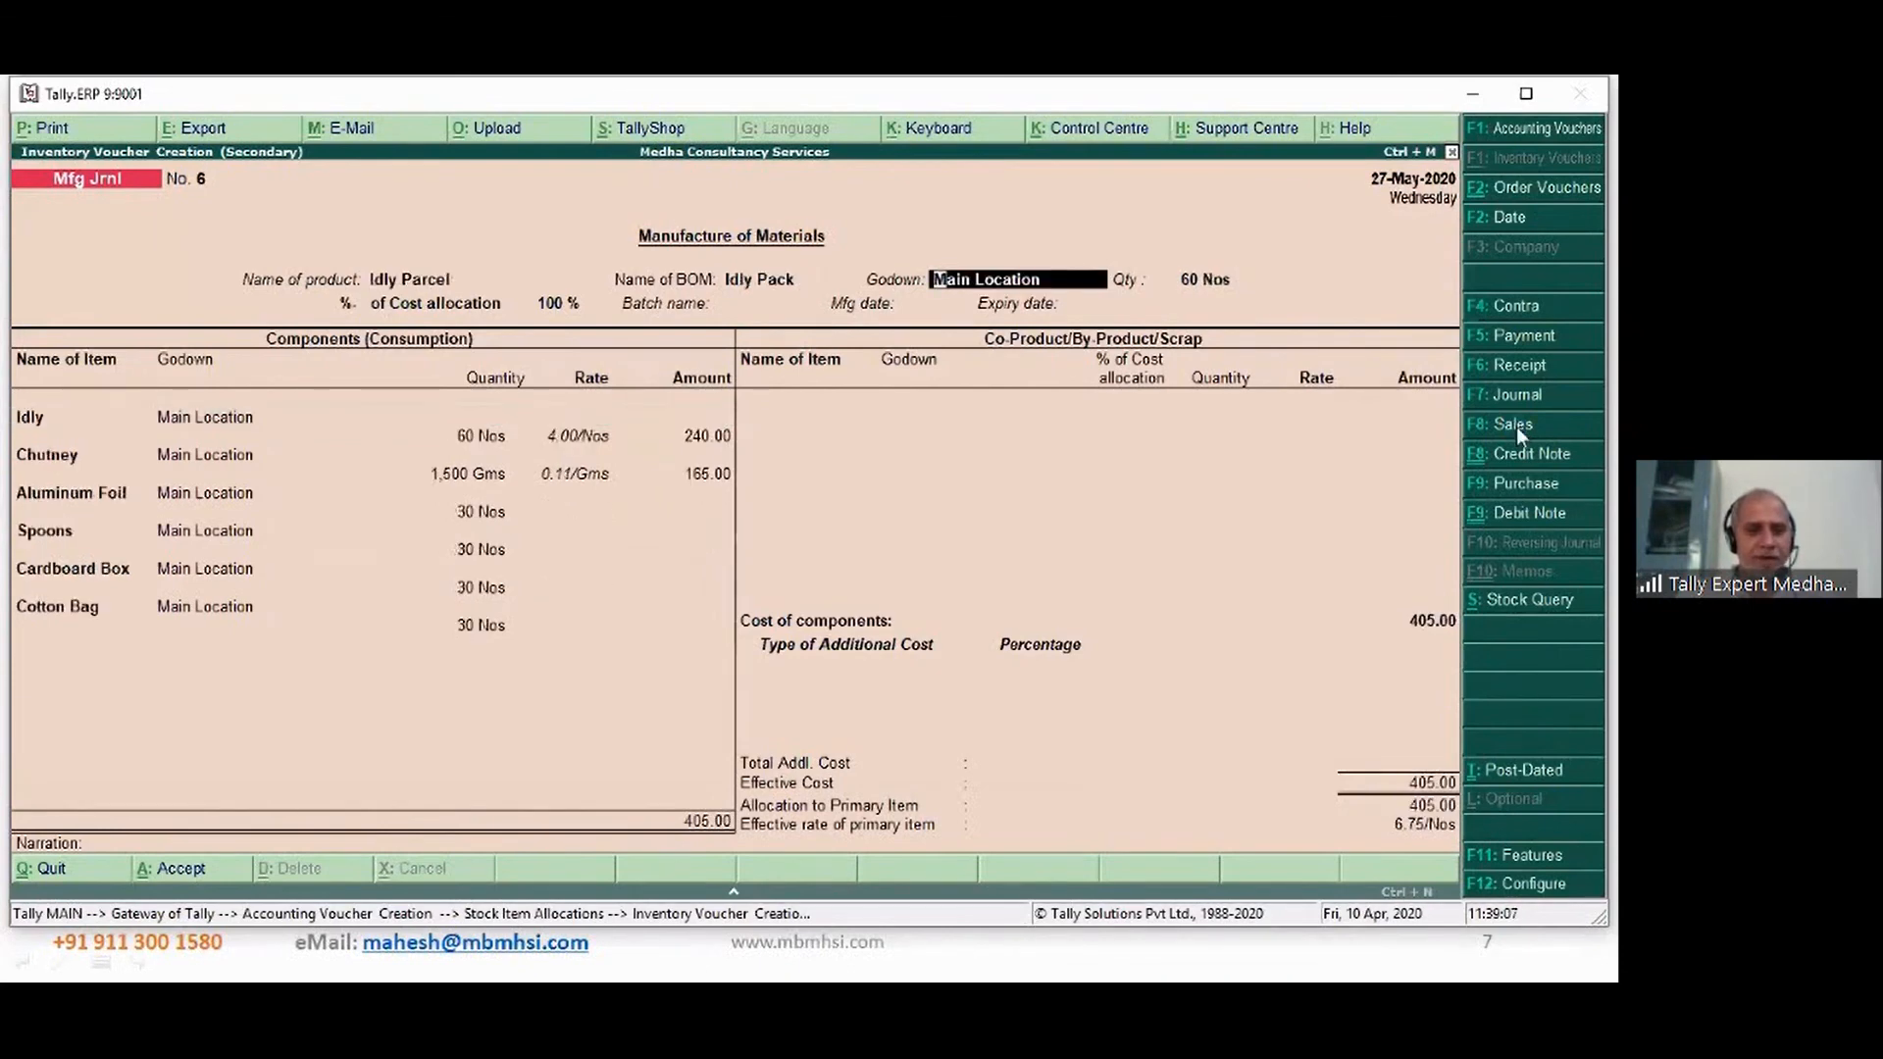
- Confirm the components of the 60 Nos Idly Parcel manufacturing journal and save it to return to the sales allocation
{"action": "key", "text": "Return"}
{"action": "key", "text": "Return"}
{"action": "key", "text": "Return"}
{"action": "key", "text": "Return"}
{"action": "key", "text": "Return"}
{"action": "key", "text": "Return"}
{"action": "key", "text": "Return"}
{"action": "key", "text": "Return"}
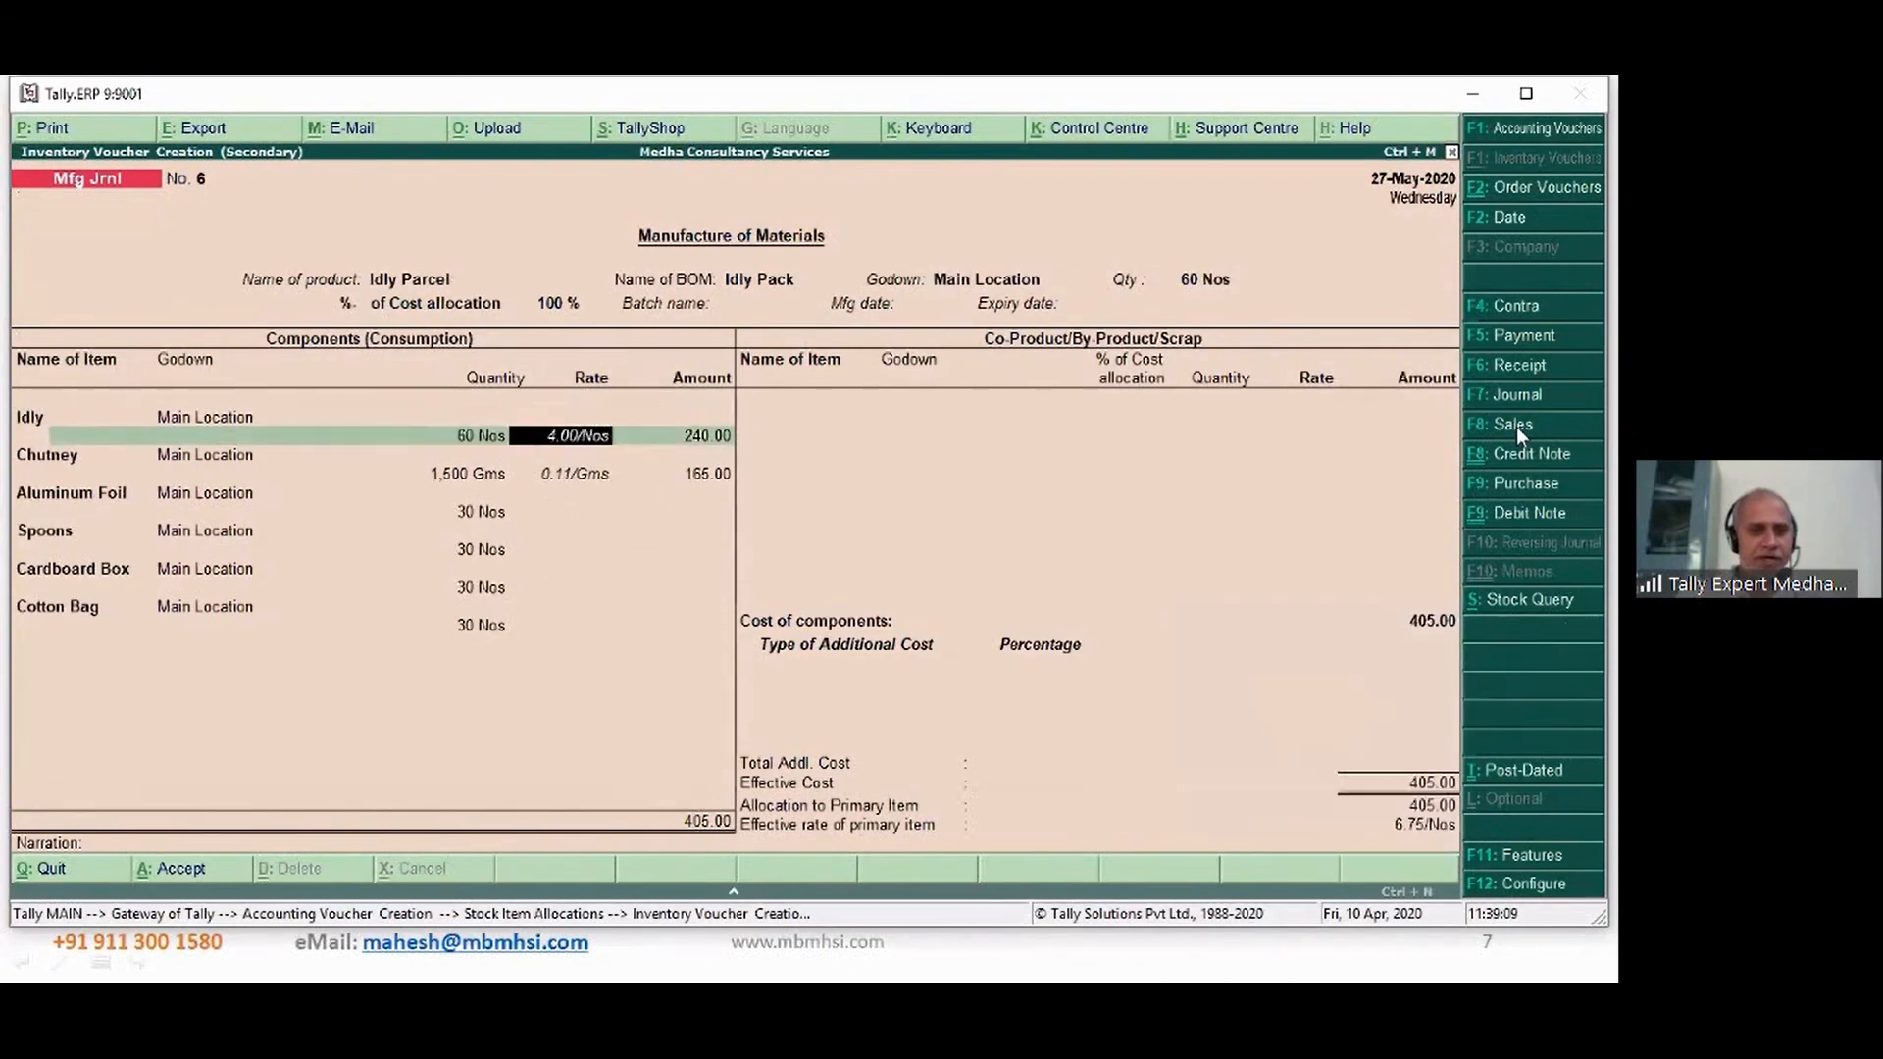
{"action": "key", "text": "Return"}
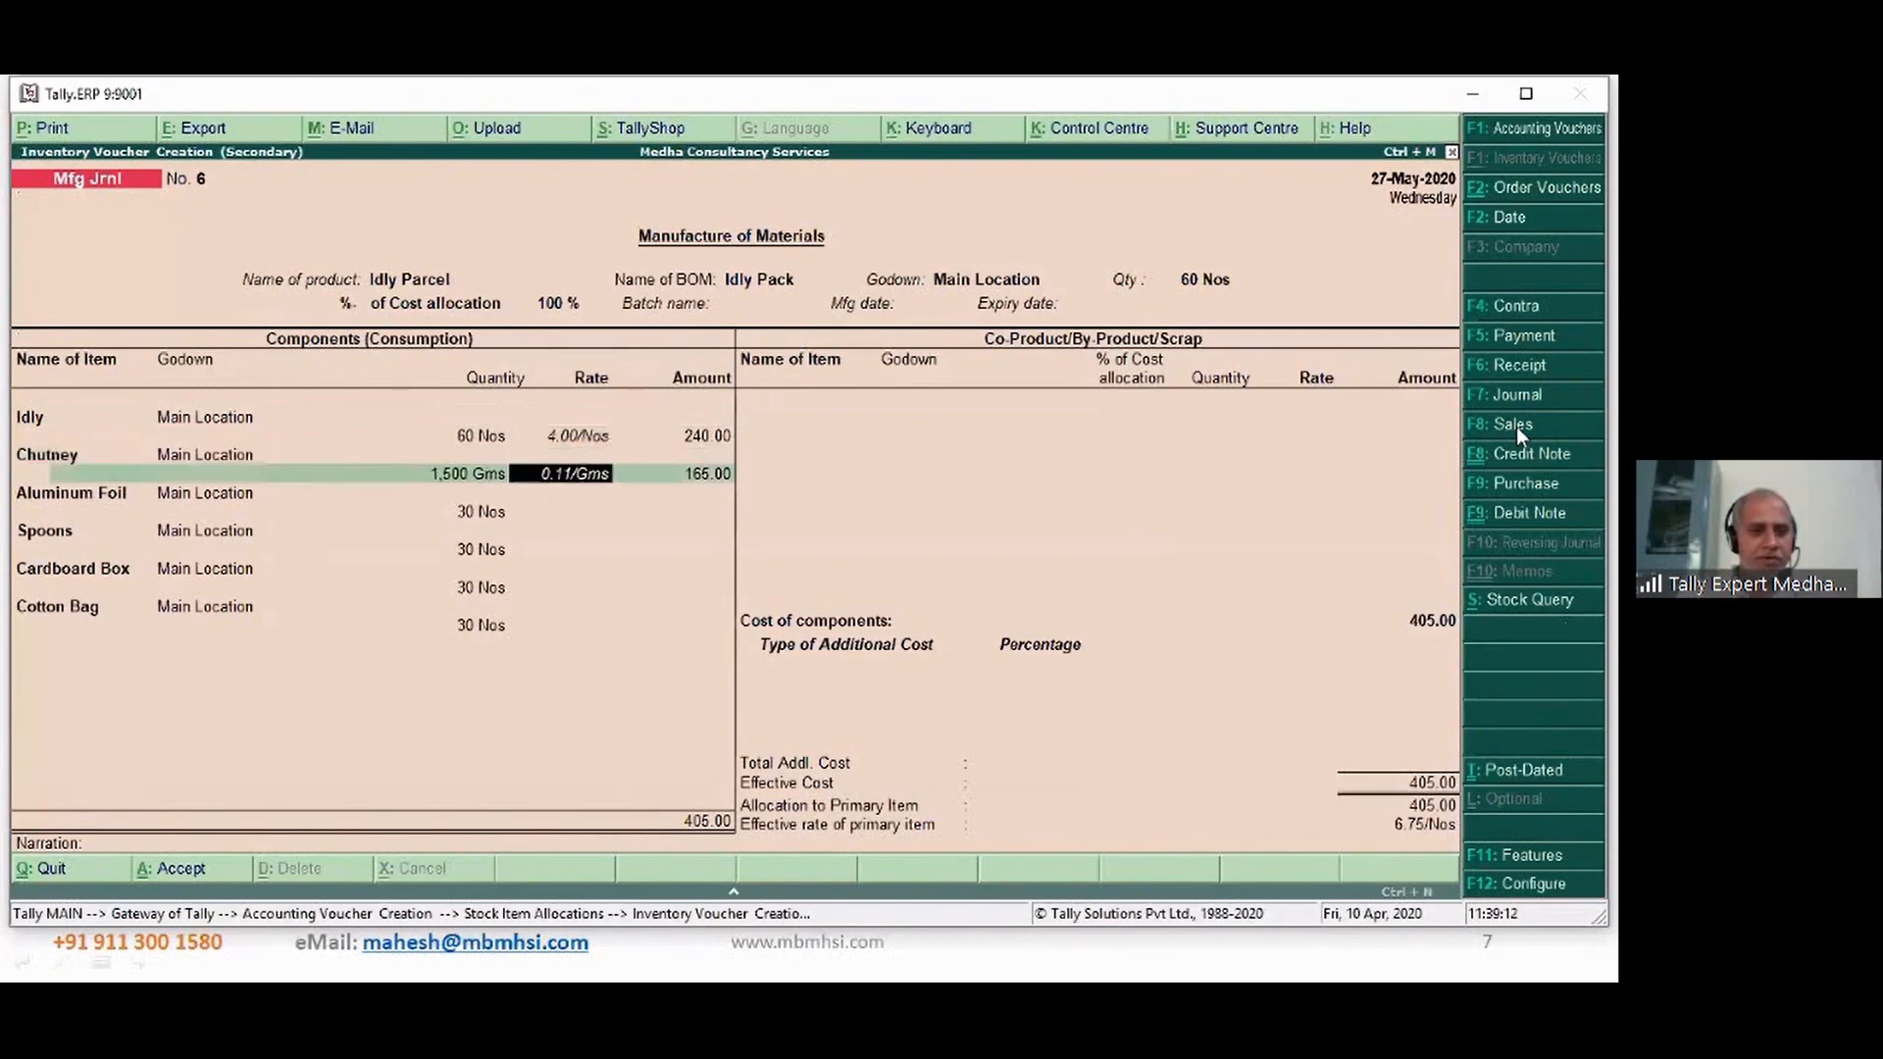
{"action": "left_click", "coordinate": [1515, 425]}
{"action": "key", "text": "ctrl+a"}
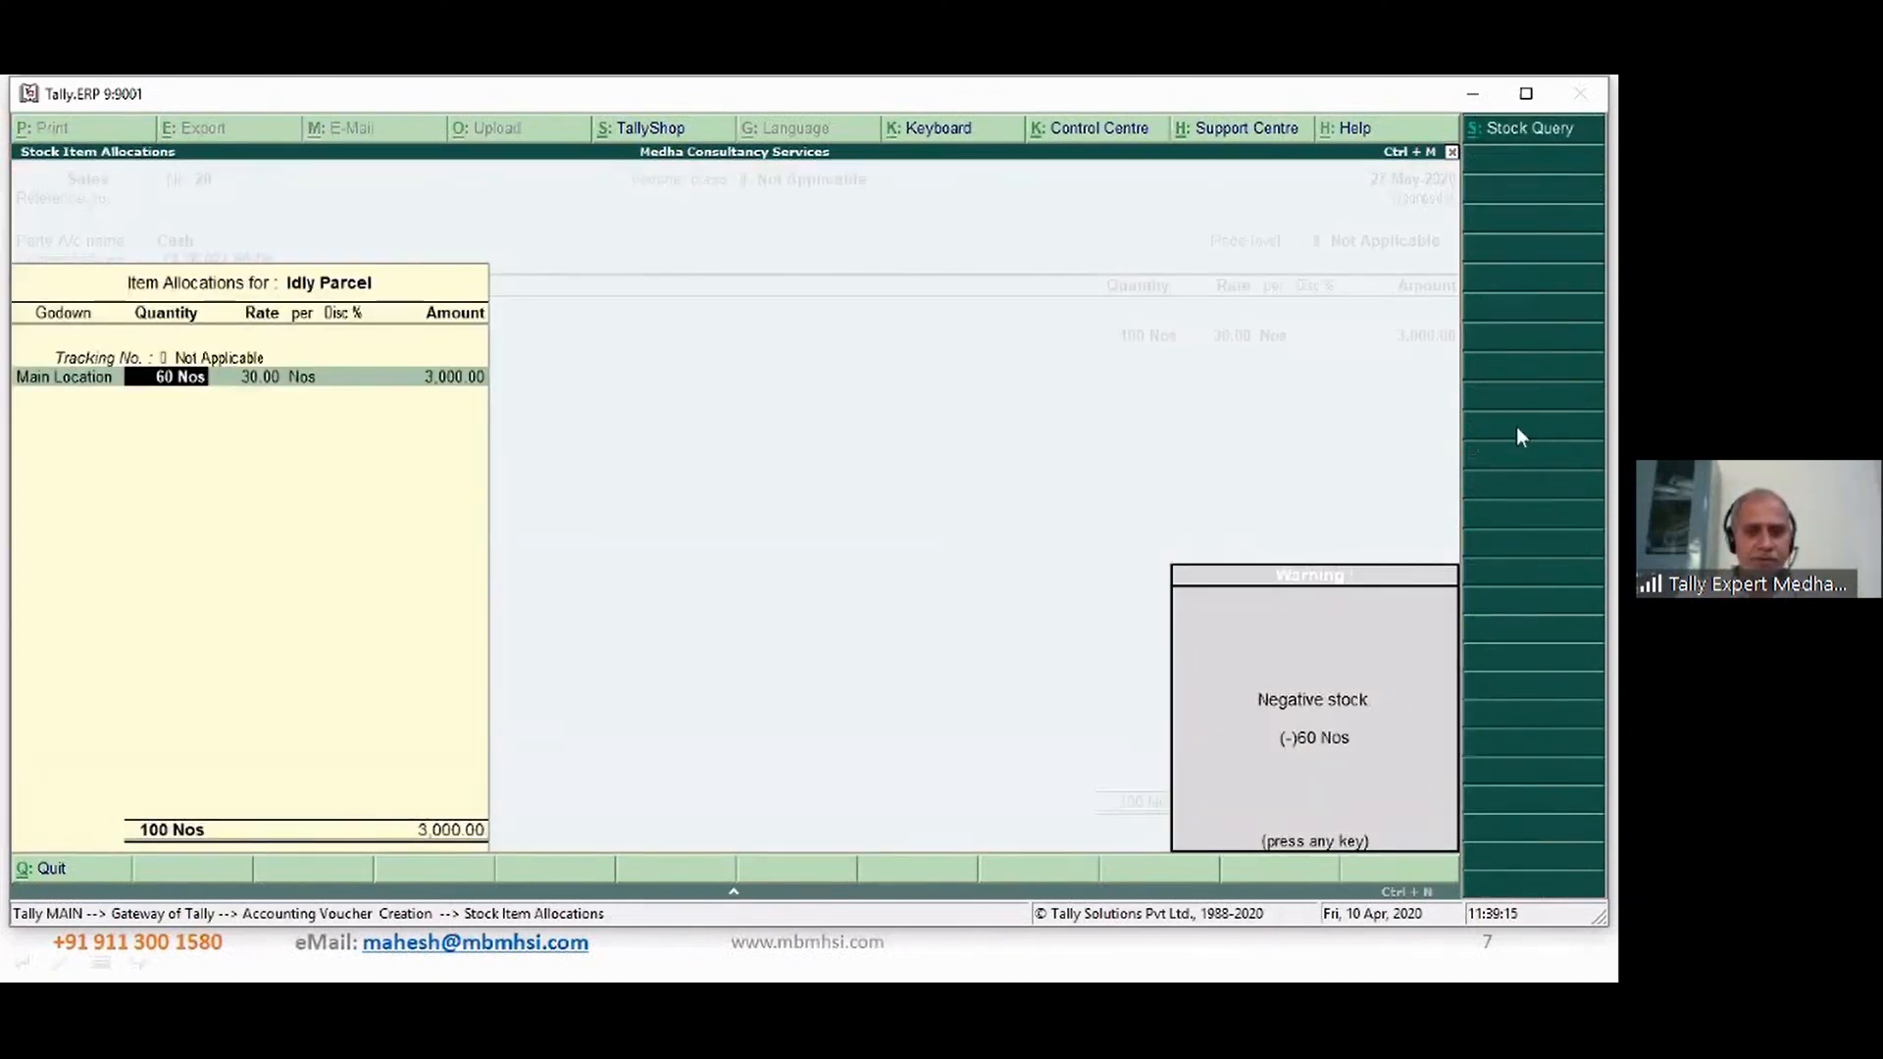
- Accept the Idly Parcel sales allocation of 60 Nos at rate 30.00 from Main Location
{"action": "key", "text": "Return"}
{"action": "key", "text": "Return"}
{"action": "key", "text": "Return"}
{"action": "key", "text": "Return"}
{"action": "key", "text": "Return"}
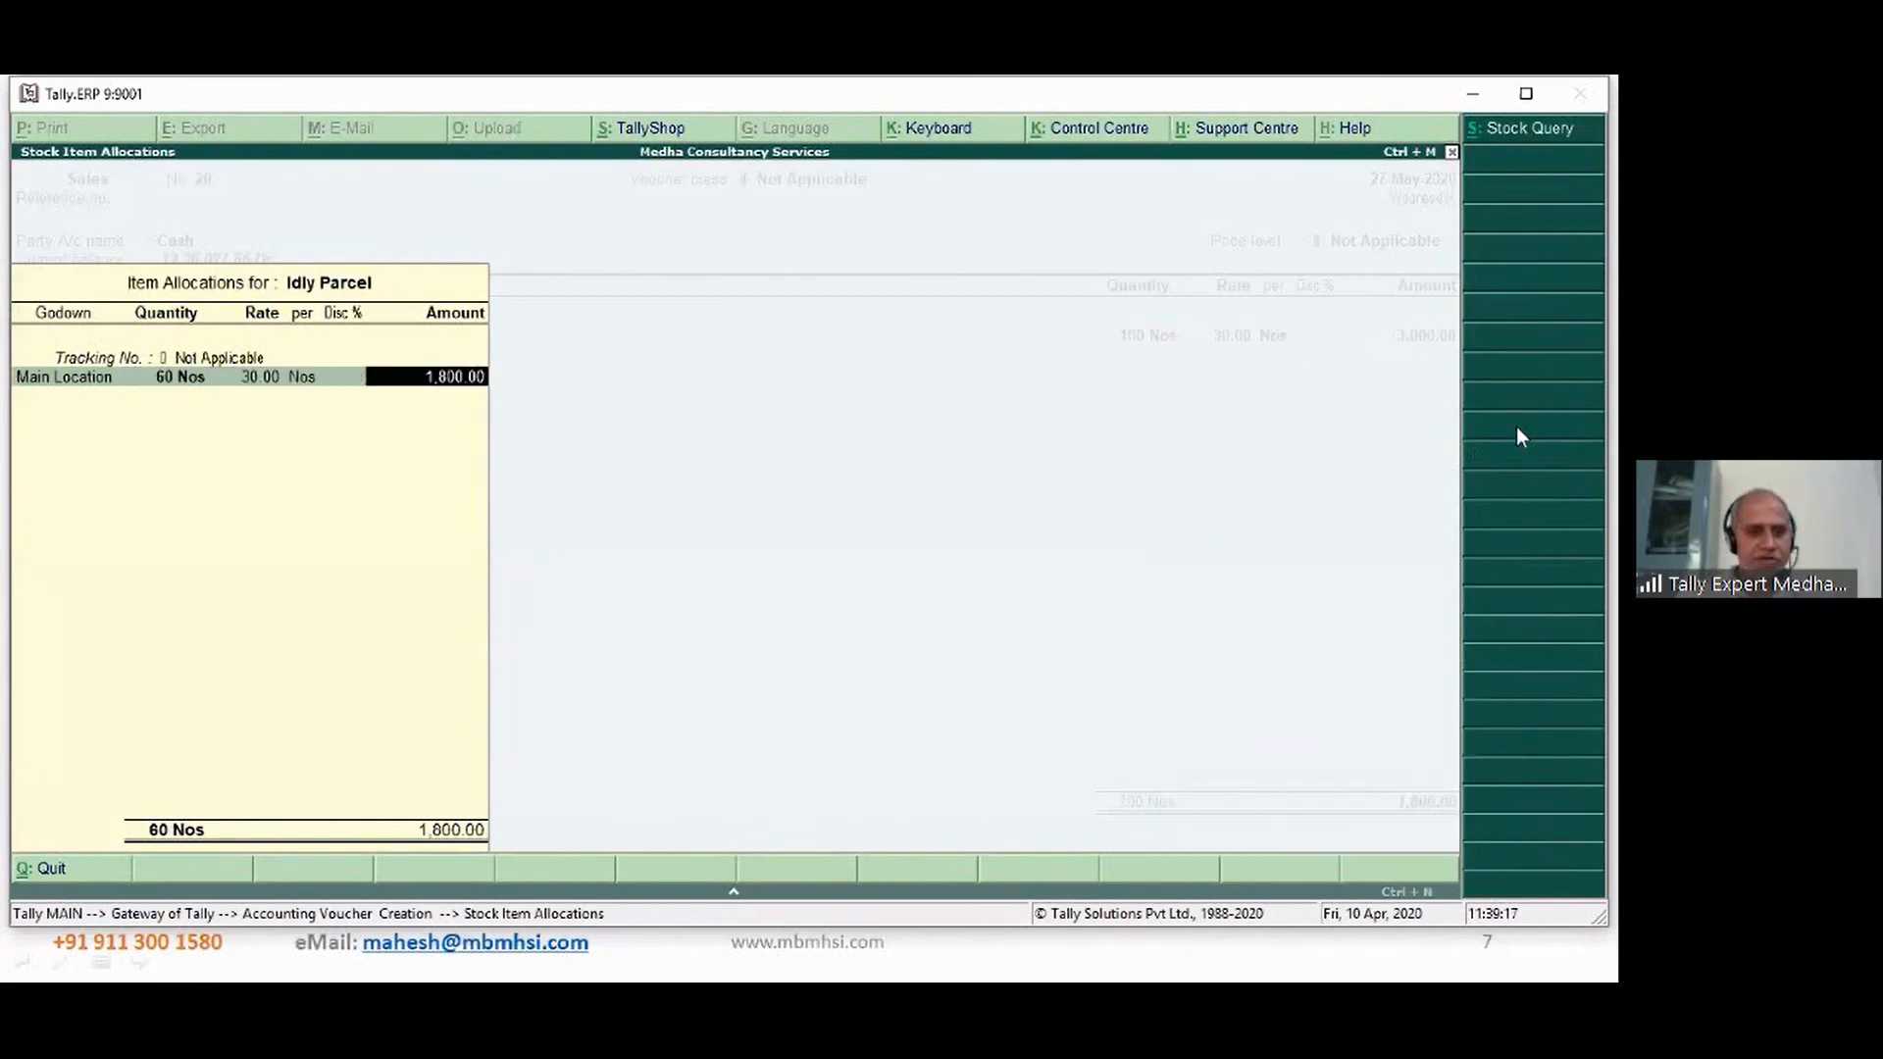
{"action": "key", "text": "Return"}
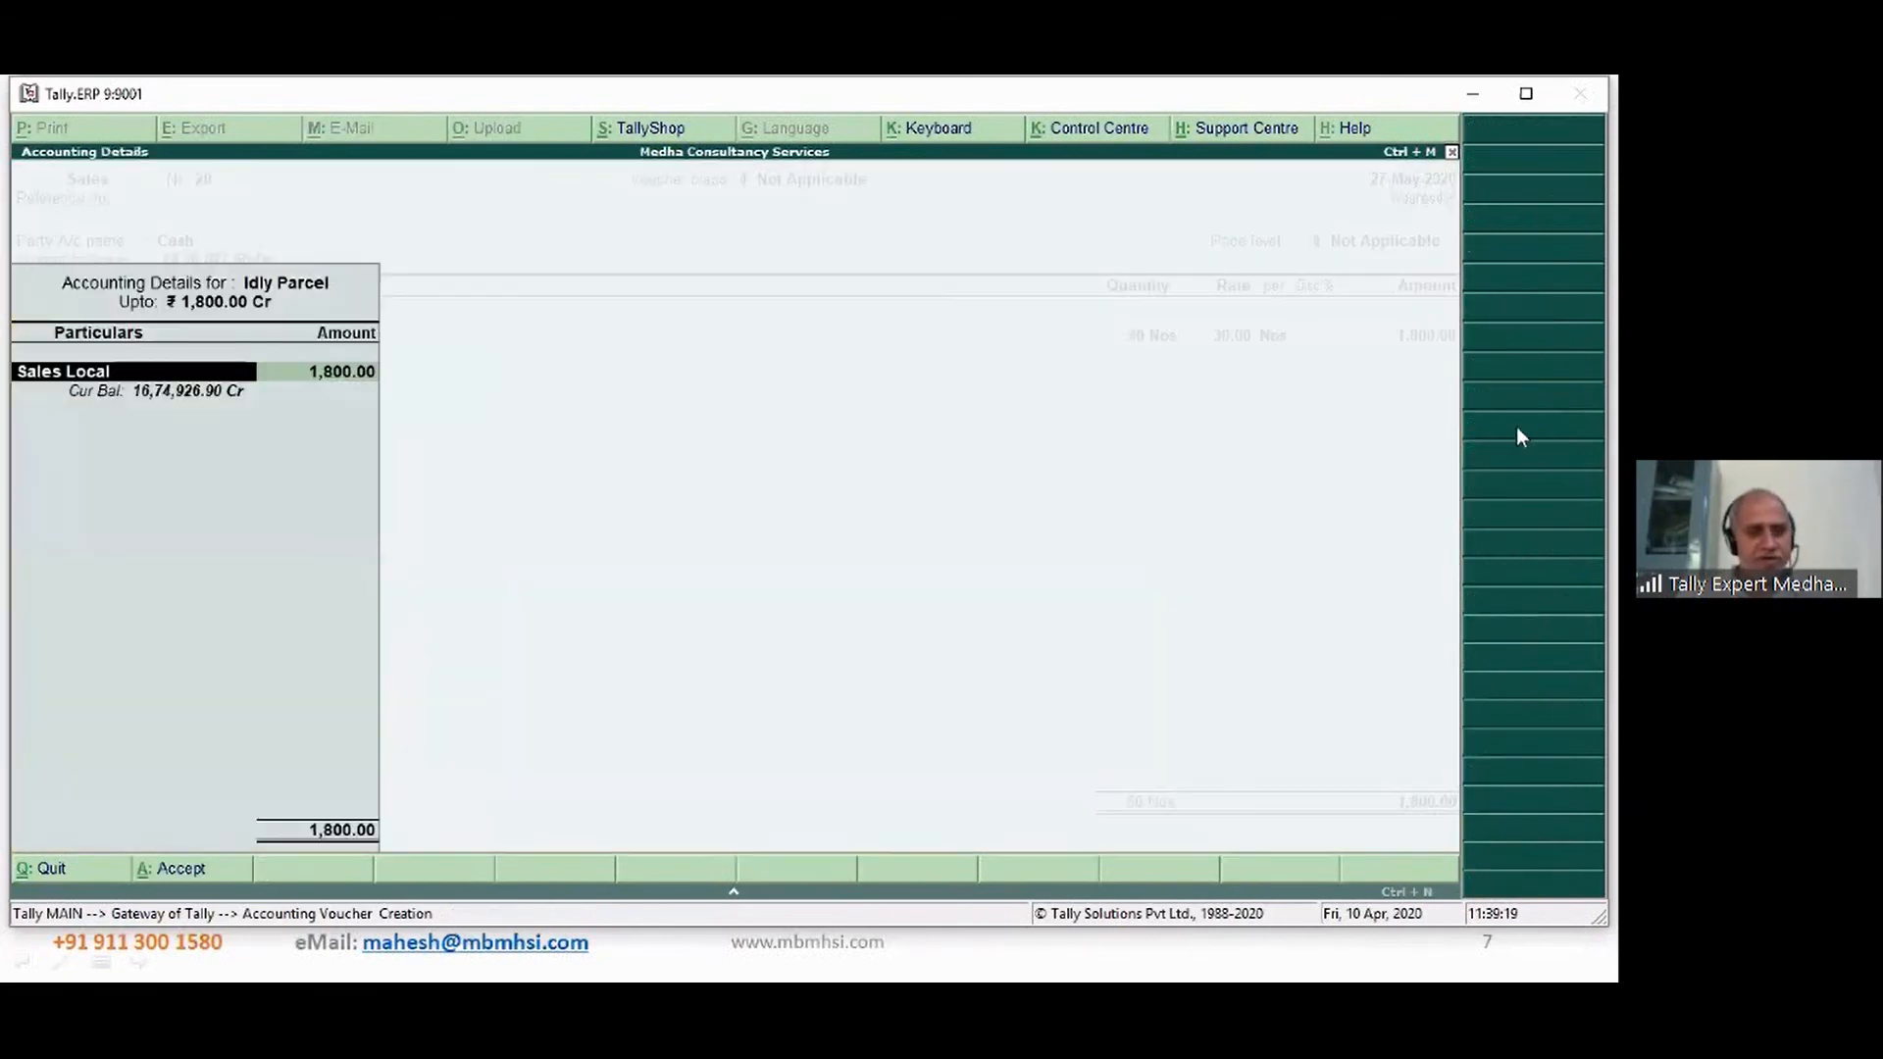
- Allocate the Idly Parcel amount to Sales Local, end the item list and save the cash sales invoice
{"action": "key", "text": "Return"}
{"action": "key", "text": "Return"}
{"action": "key", "text": "Return"}
{"action": "key", "text": "Return"}
{"action": "key", "text": "Return"}
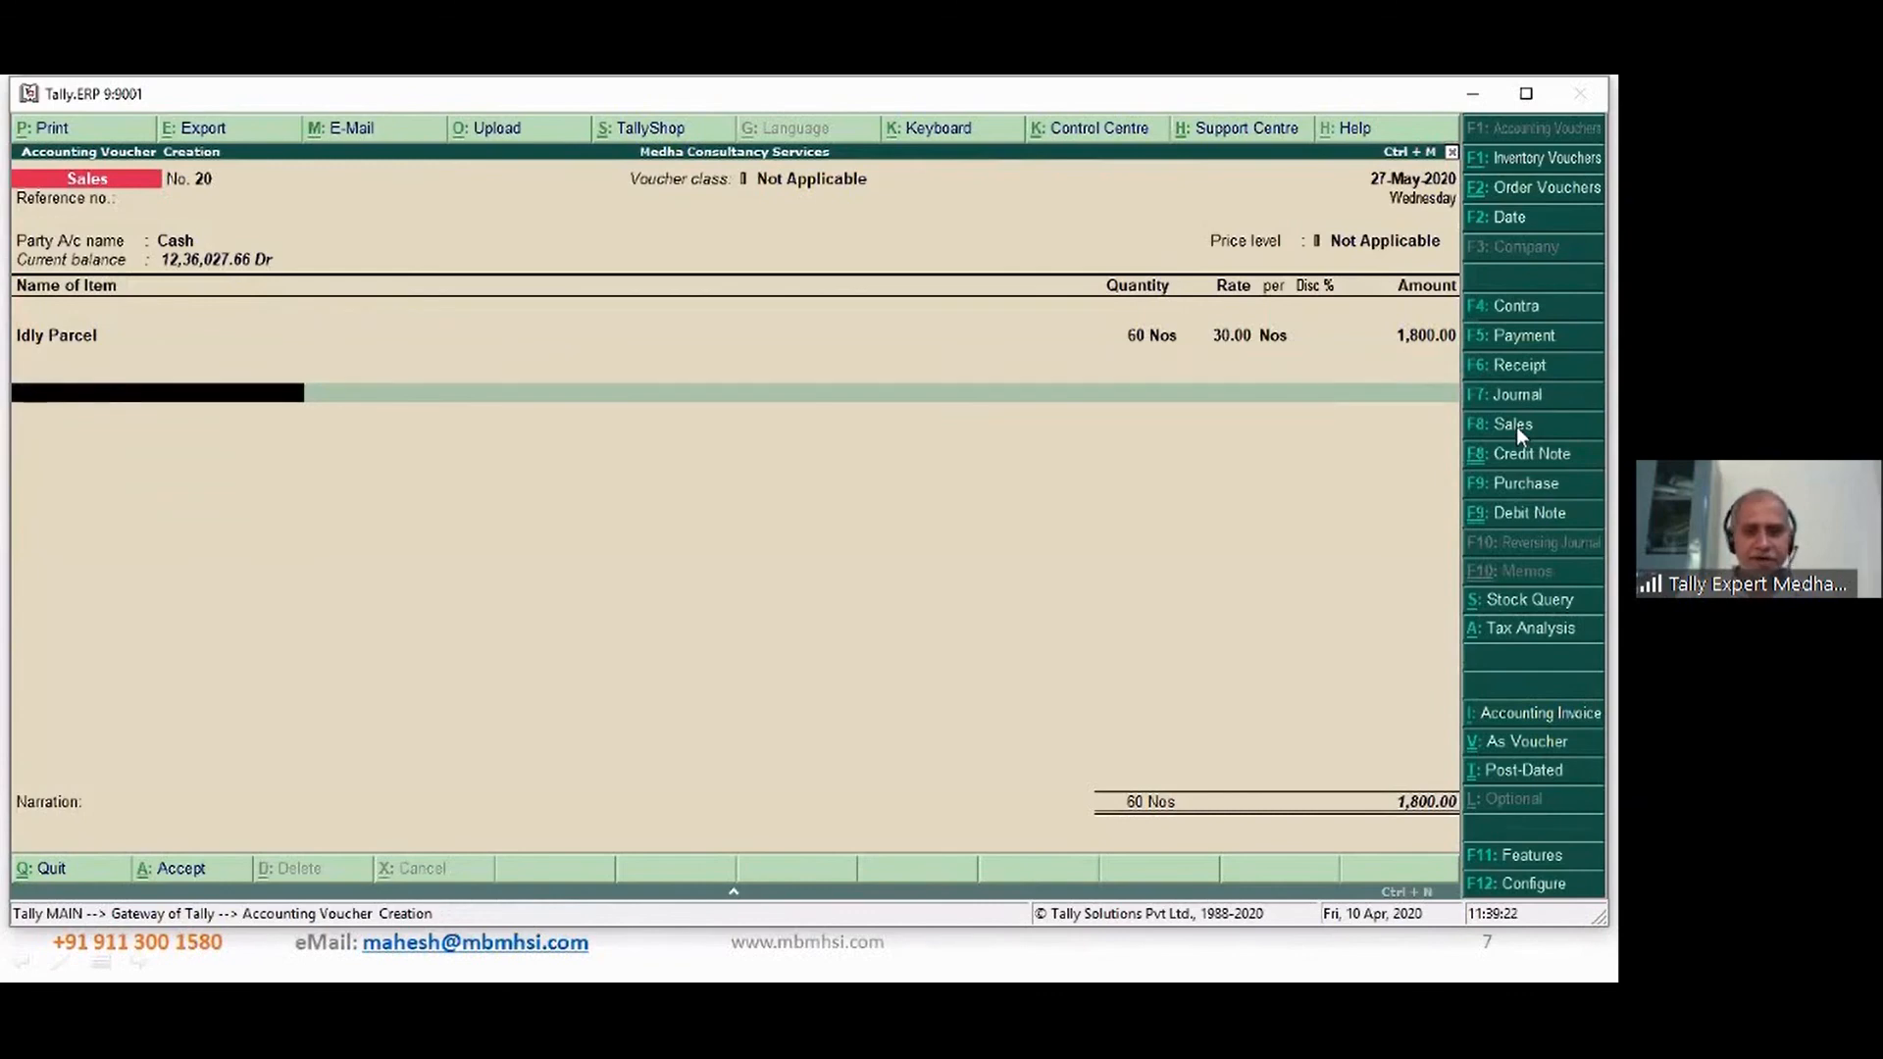
{"action": "key", "text": "Return"}
{"action": "key", "text": "Return"}
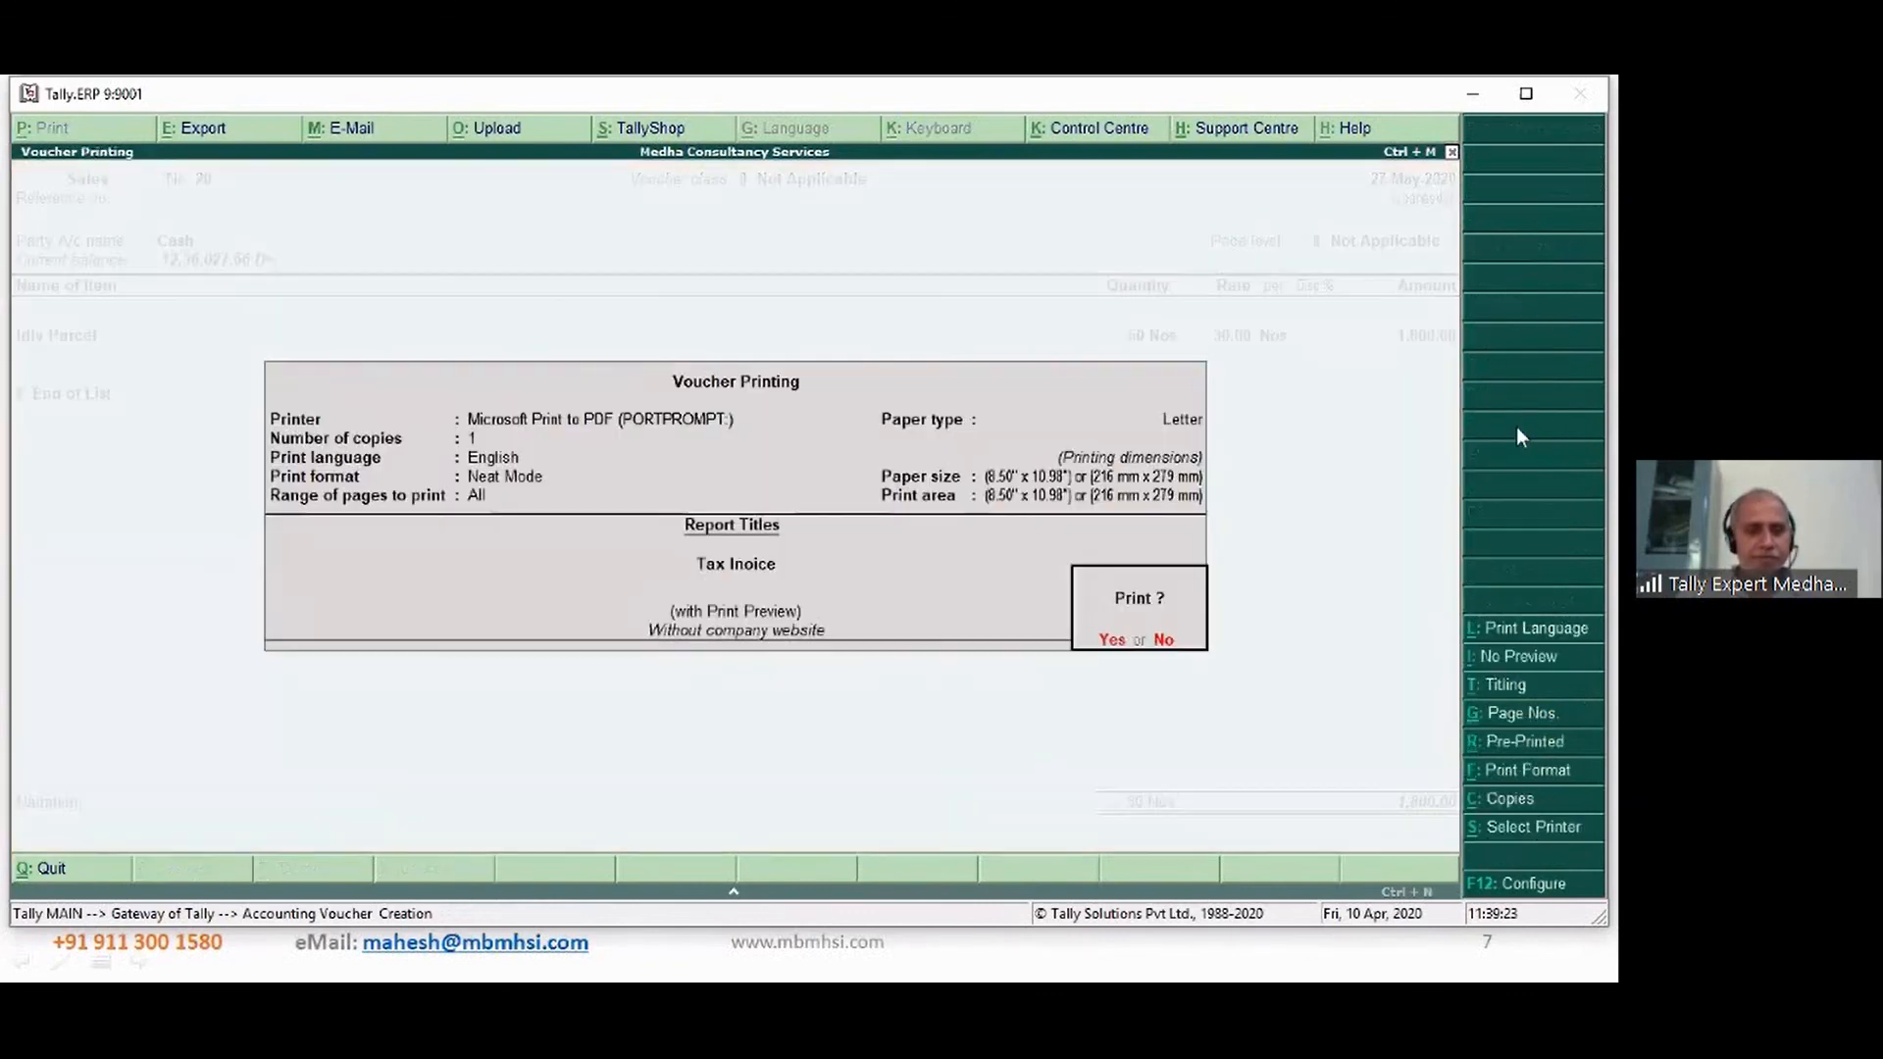
- Preview the printed tax invoice, examine the Idly Parcel line and total at zoomed size, and close the preview
{"action": "key", "text": "Return"}
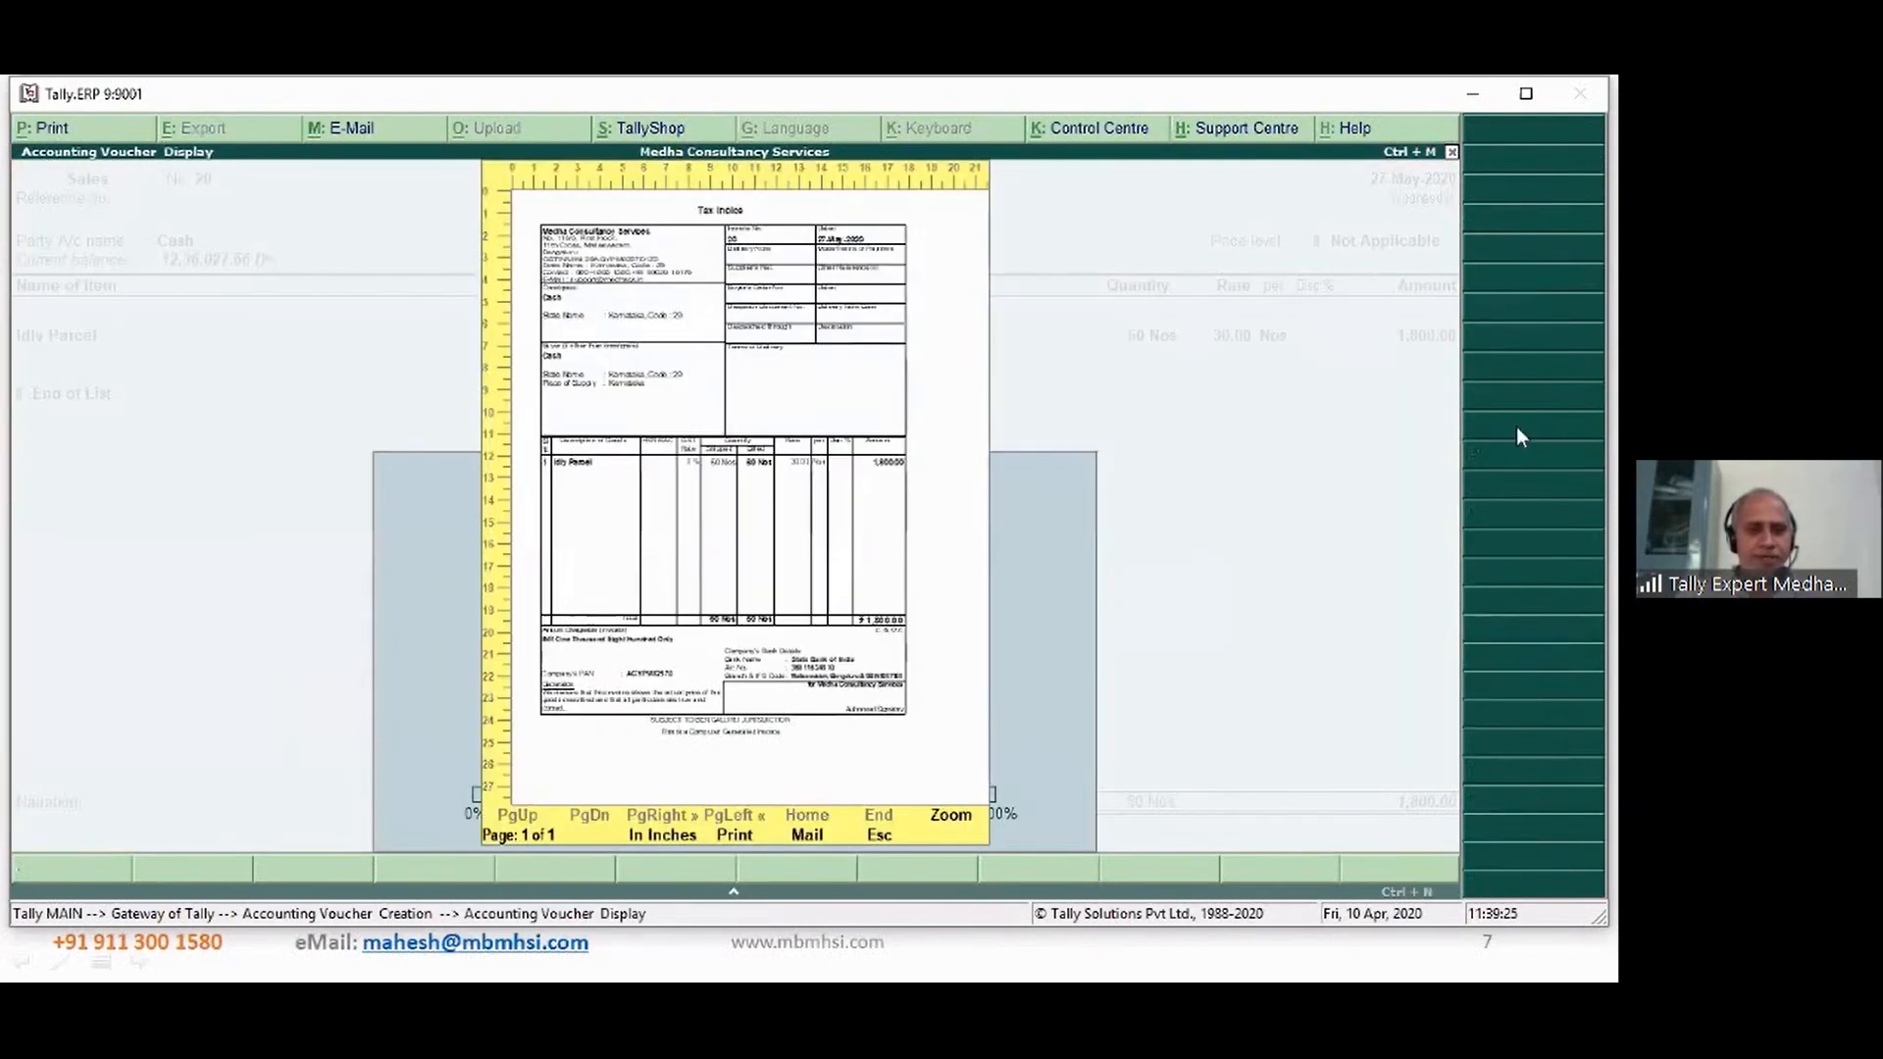
{"action": "key", "text": "alt+z"}
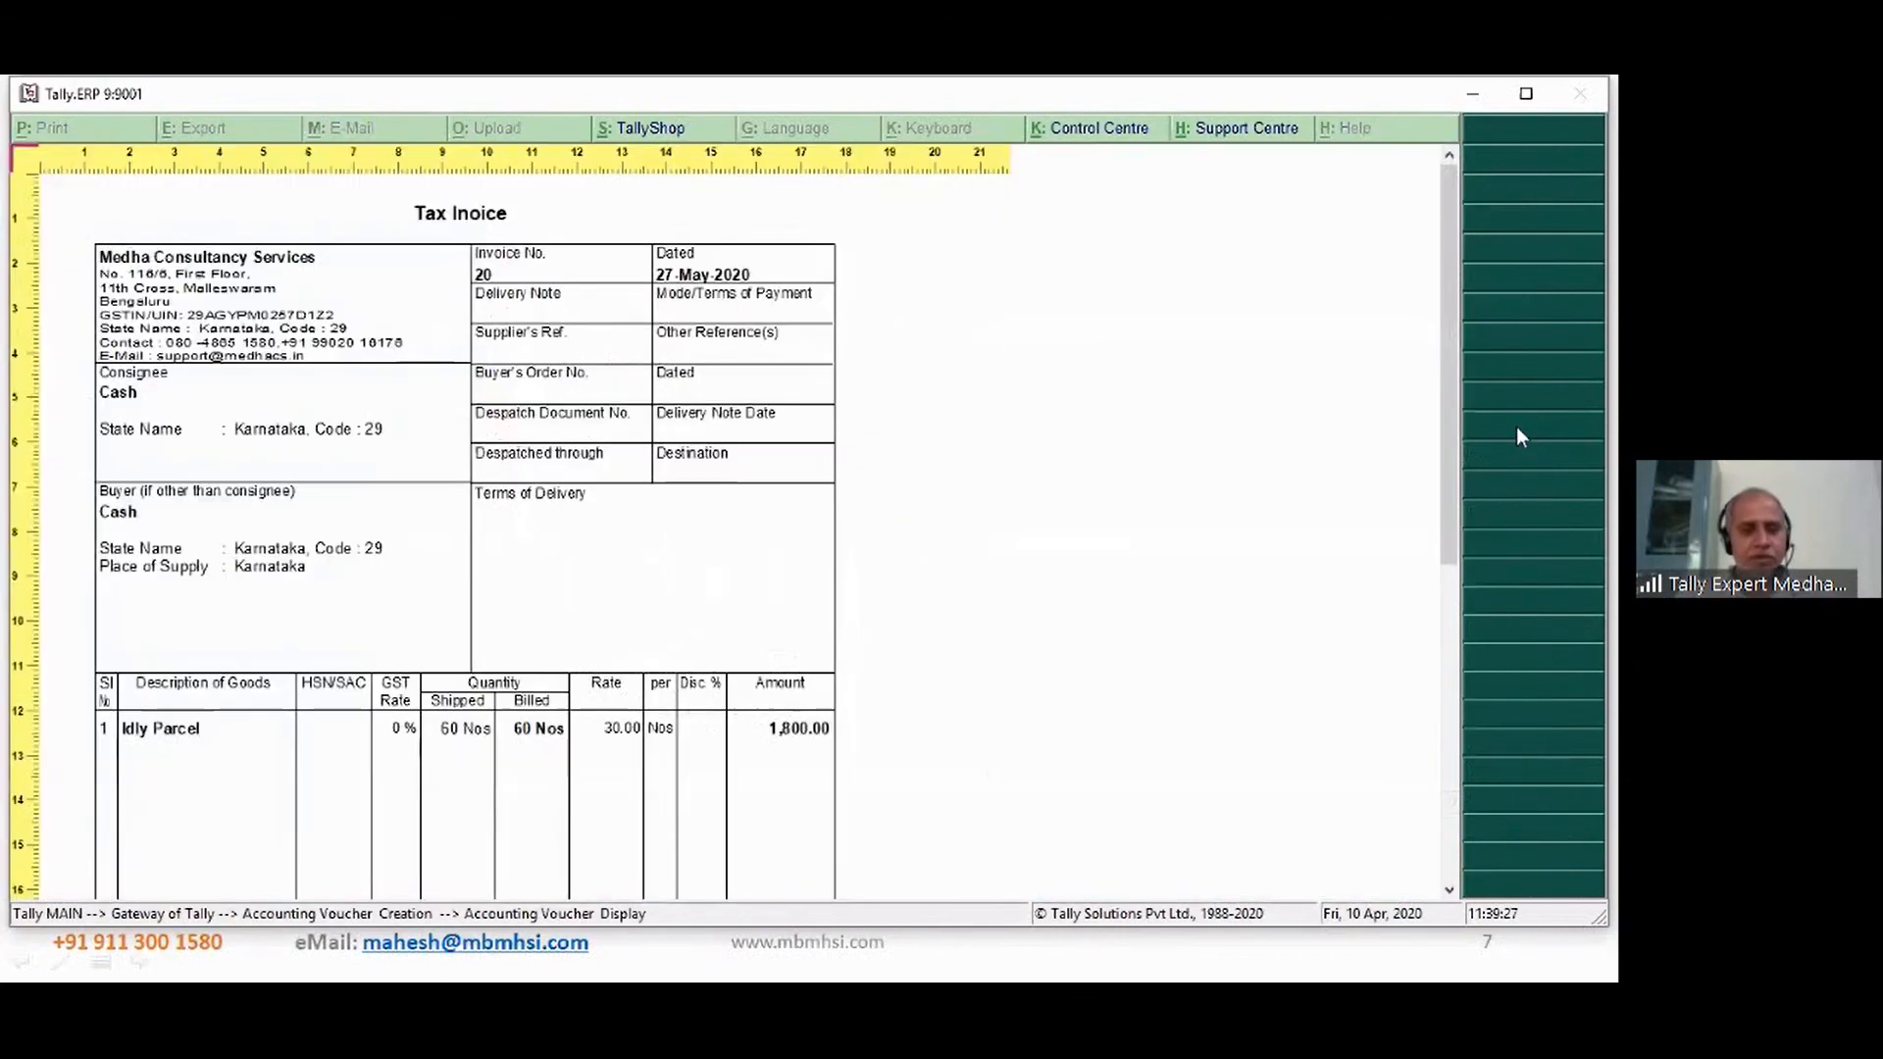
{"action": "key", "text": "Down"}
{"action": "key", "text": "Down"}
{"action": "key", "text": "Down"}
{"action": "key", "text": "Down"}
{"action": "key", "text": "Down"}
{"action": "key", "text": "Down"}
{"action": "key", "text": "Down"}
{"action": "key", "text": "Down"}
{"action": "key", "text": "Down"}
{"action": "key", "text": "Down"}
{"action": "key", "text": "Down"}
{"action": "key", "text": "Down"}
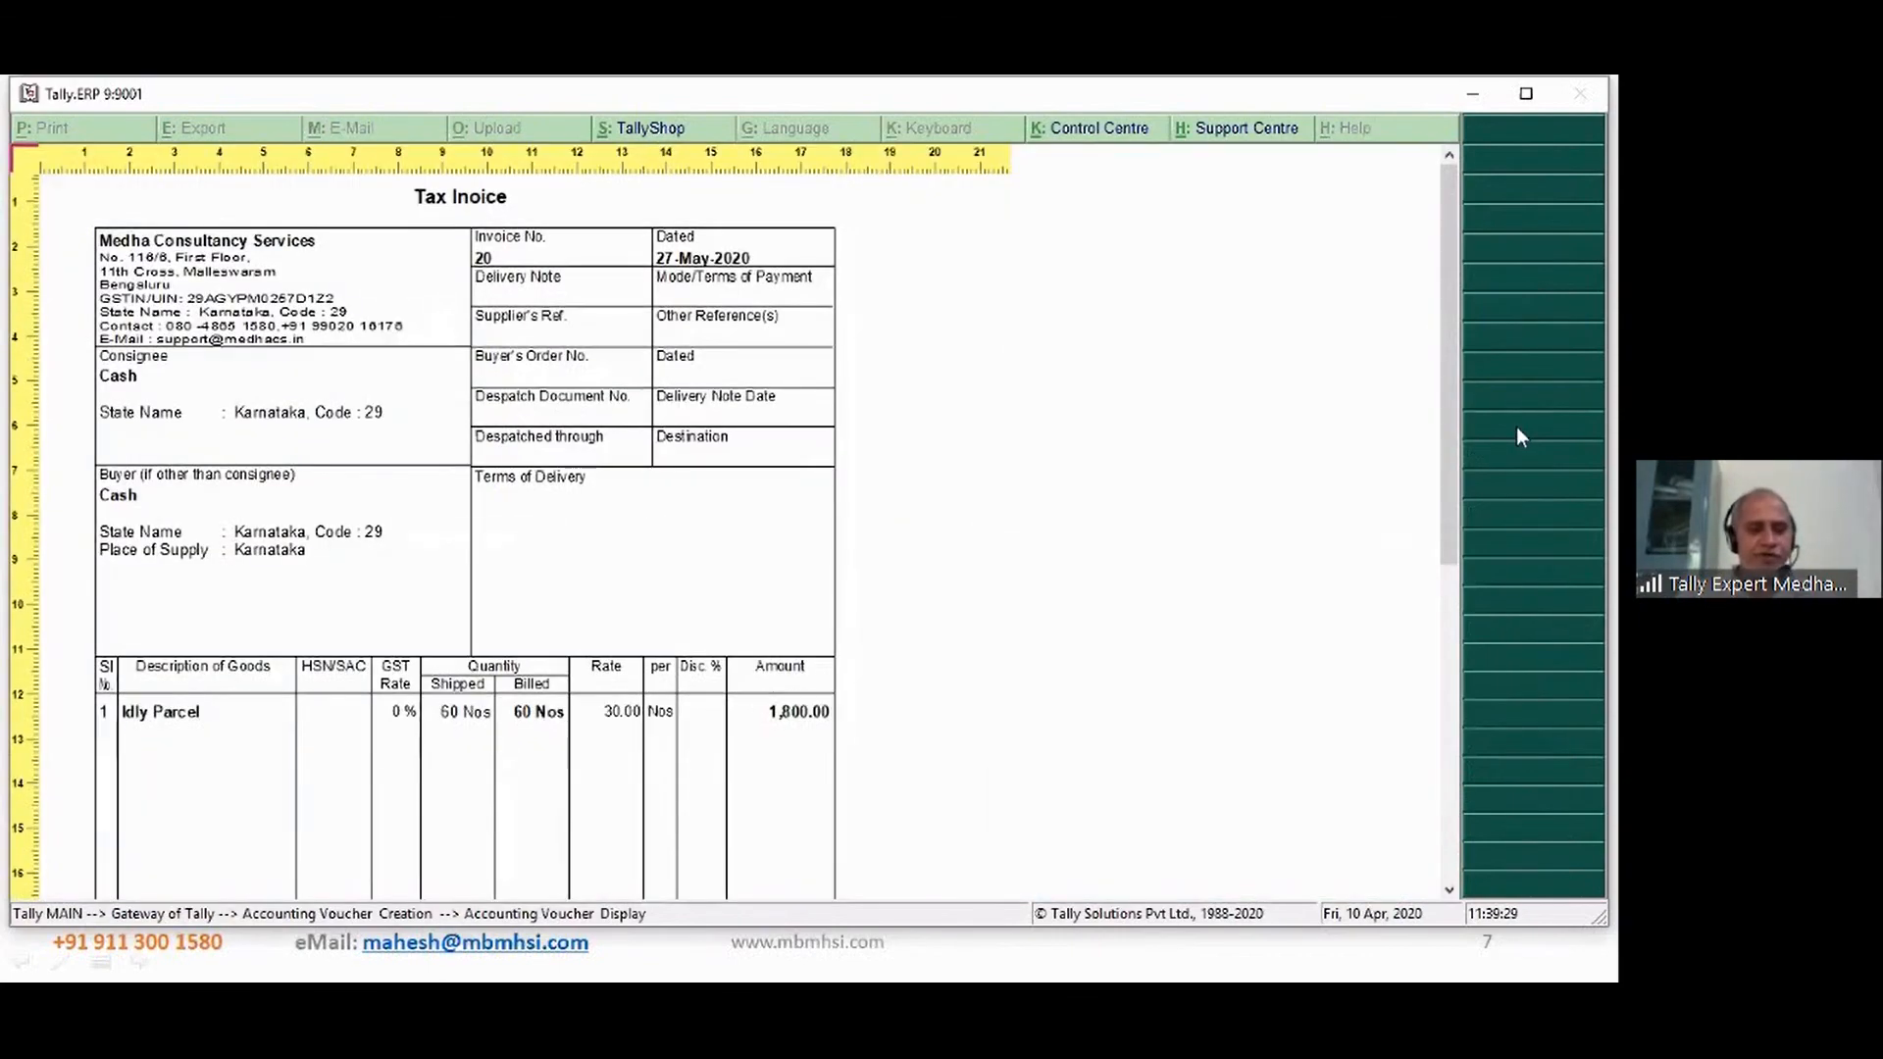
{"action": "key", "text": "Up"}
{"action": "key", "text": "Up"}
{"action": "key", "text": "Up"}
{"action": "key", "text": "Up"}
{"action": "key", "text": "Up"}
{"action": "key", "text": "Up"}
{"action": "key", "text": "Up"}
{"action": "key", "text": "Up"}
{"action": "key", "text": "Up"}
{"action": "key", "text": "Up"}
{"action": "key", "text": "Up"}
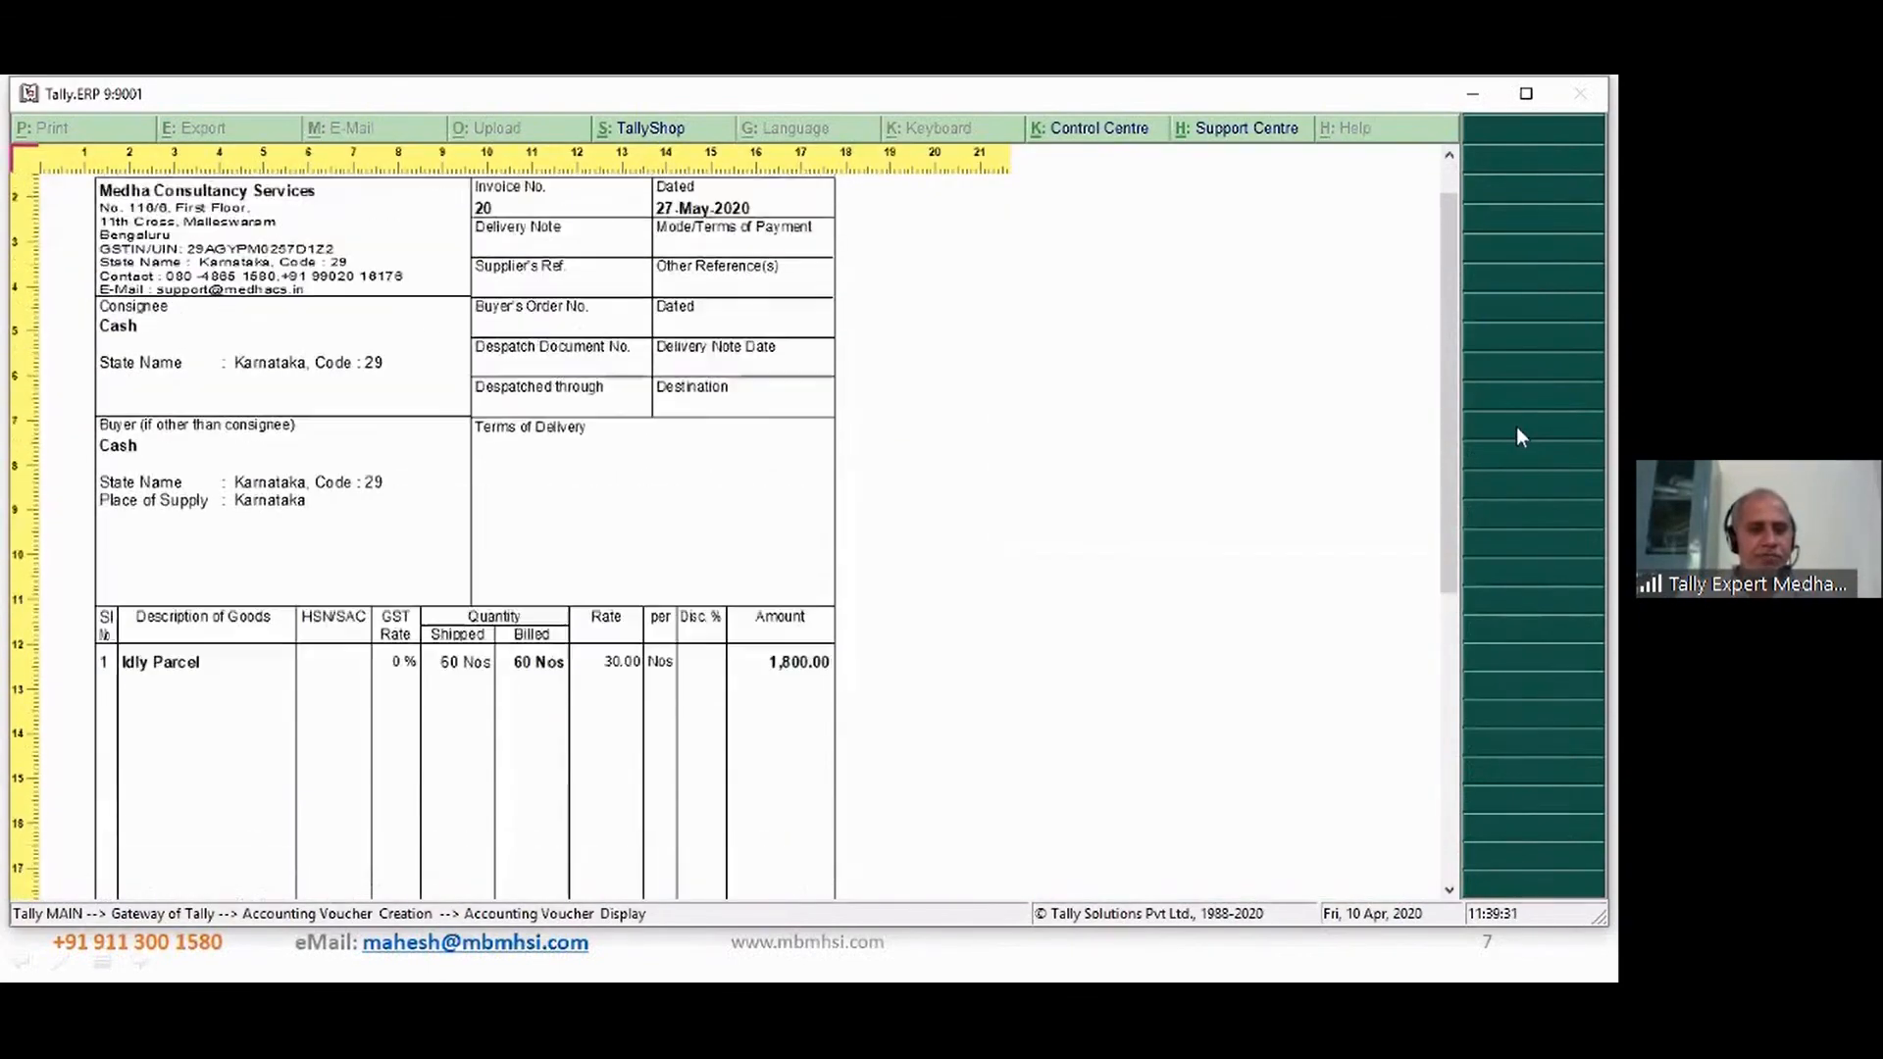
{"action": "key", "text": "Down"}
{"action": "key", "text": "Down"}
{"action": "key", "text": "Down"}
{"action": "key", "text": "Down"}
{"action": "key", "text": "Down"}
{"action": "key", "text": "Down"}
{"action": "key", "text": "Down"}
{"action": "key", "text": "Down"}
{"action": "key", "text": "Down"}
{"action": "key", "text": "Down"}
{"action": "key", "text": "Down"}
{"action": "key", "text": "Down"}
{"action": "key", "text": "Down"}
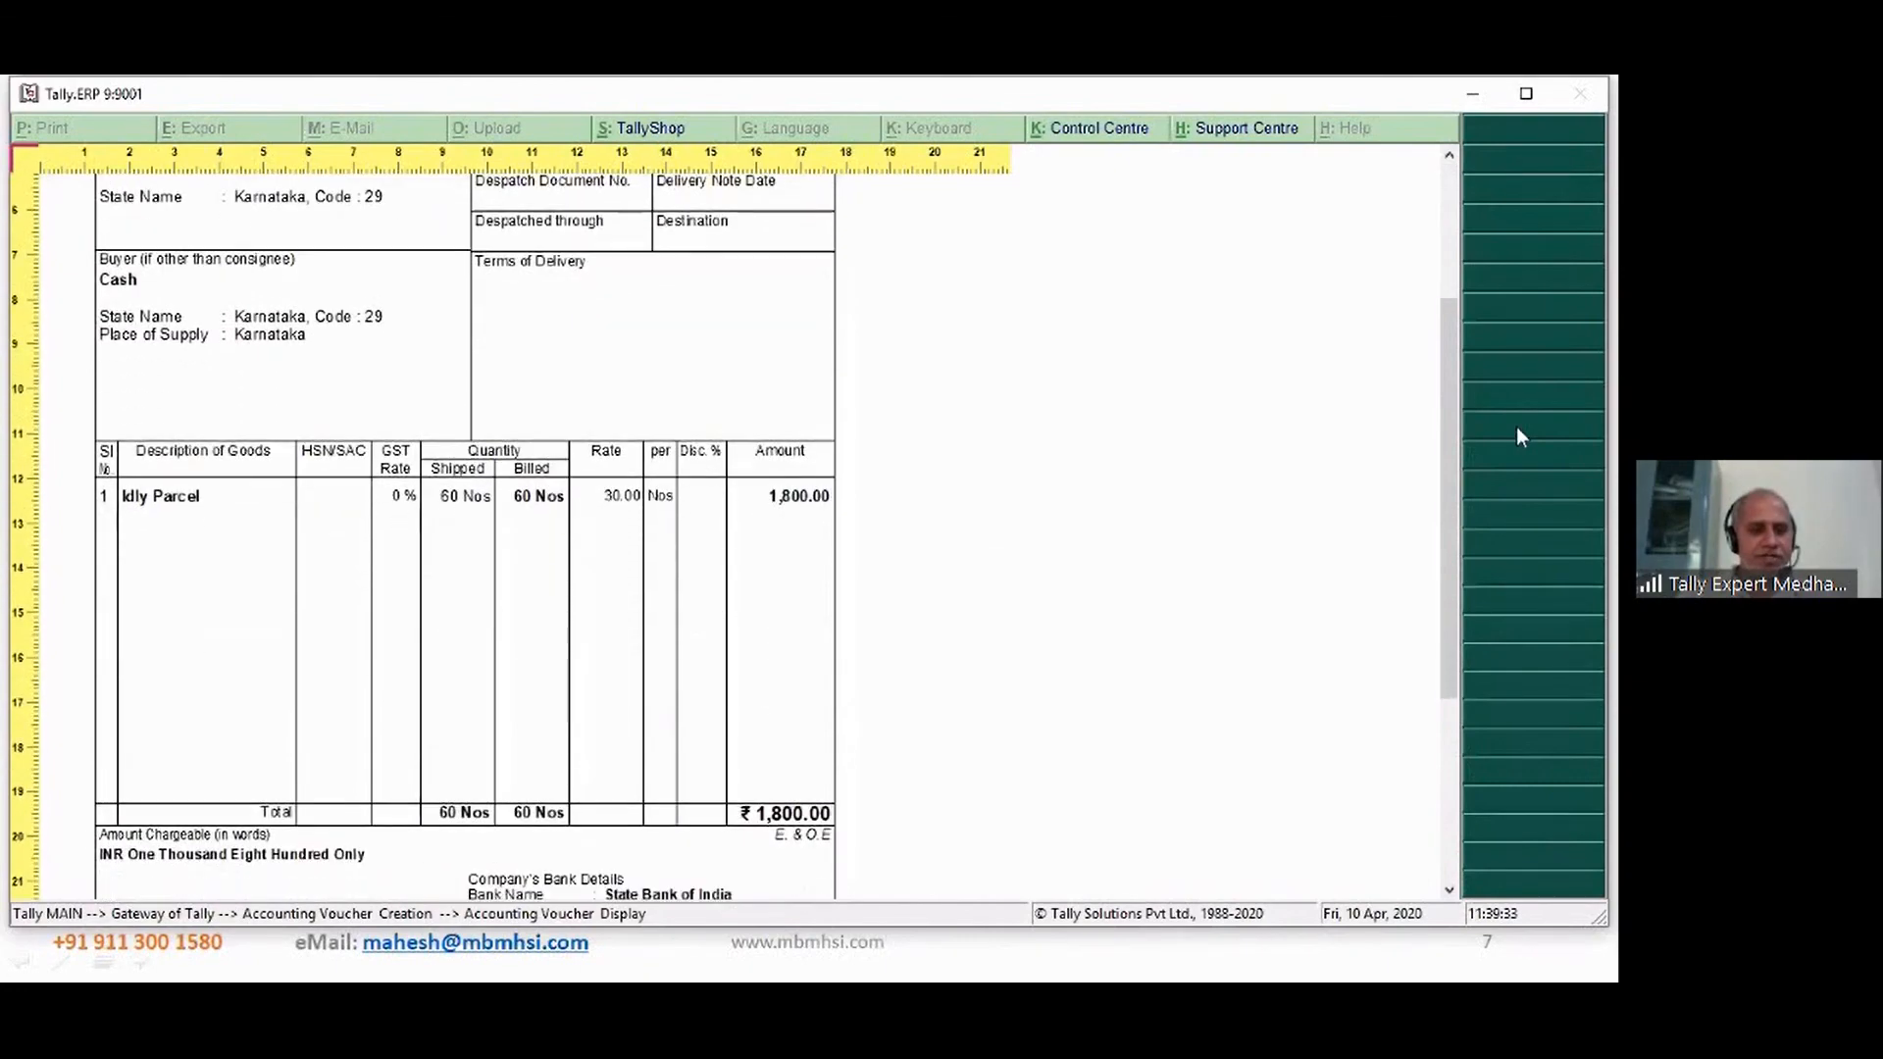
{"action": "key", "text": "alt+z"}
{"action": "key", "text": "Escape"}
{"action": "key", "text": "Escape"}
- Quit sales voucher entry, open the Stock Summary and expand the Food Items group
{"action": "key", "text": "Escape"}
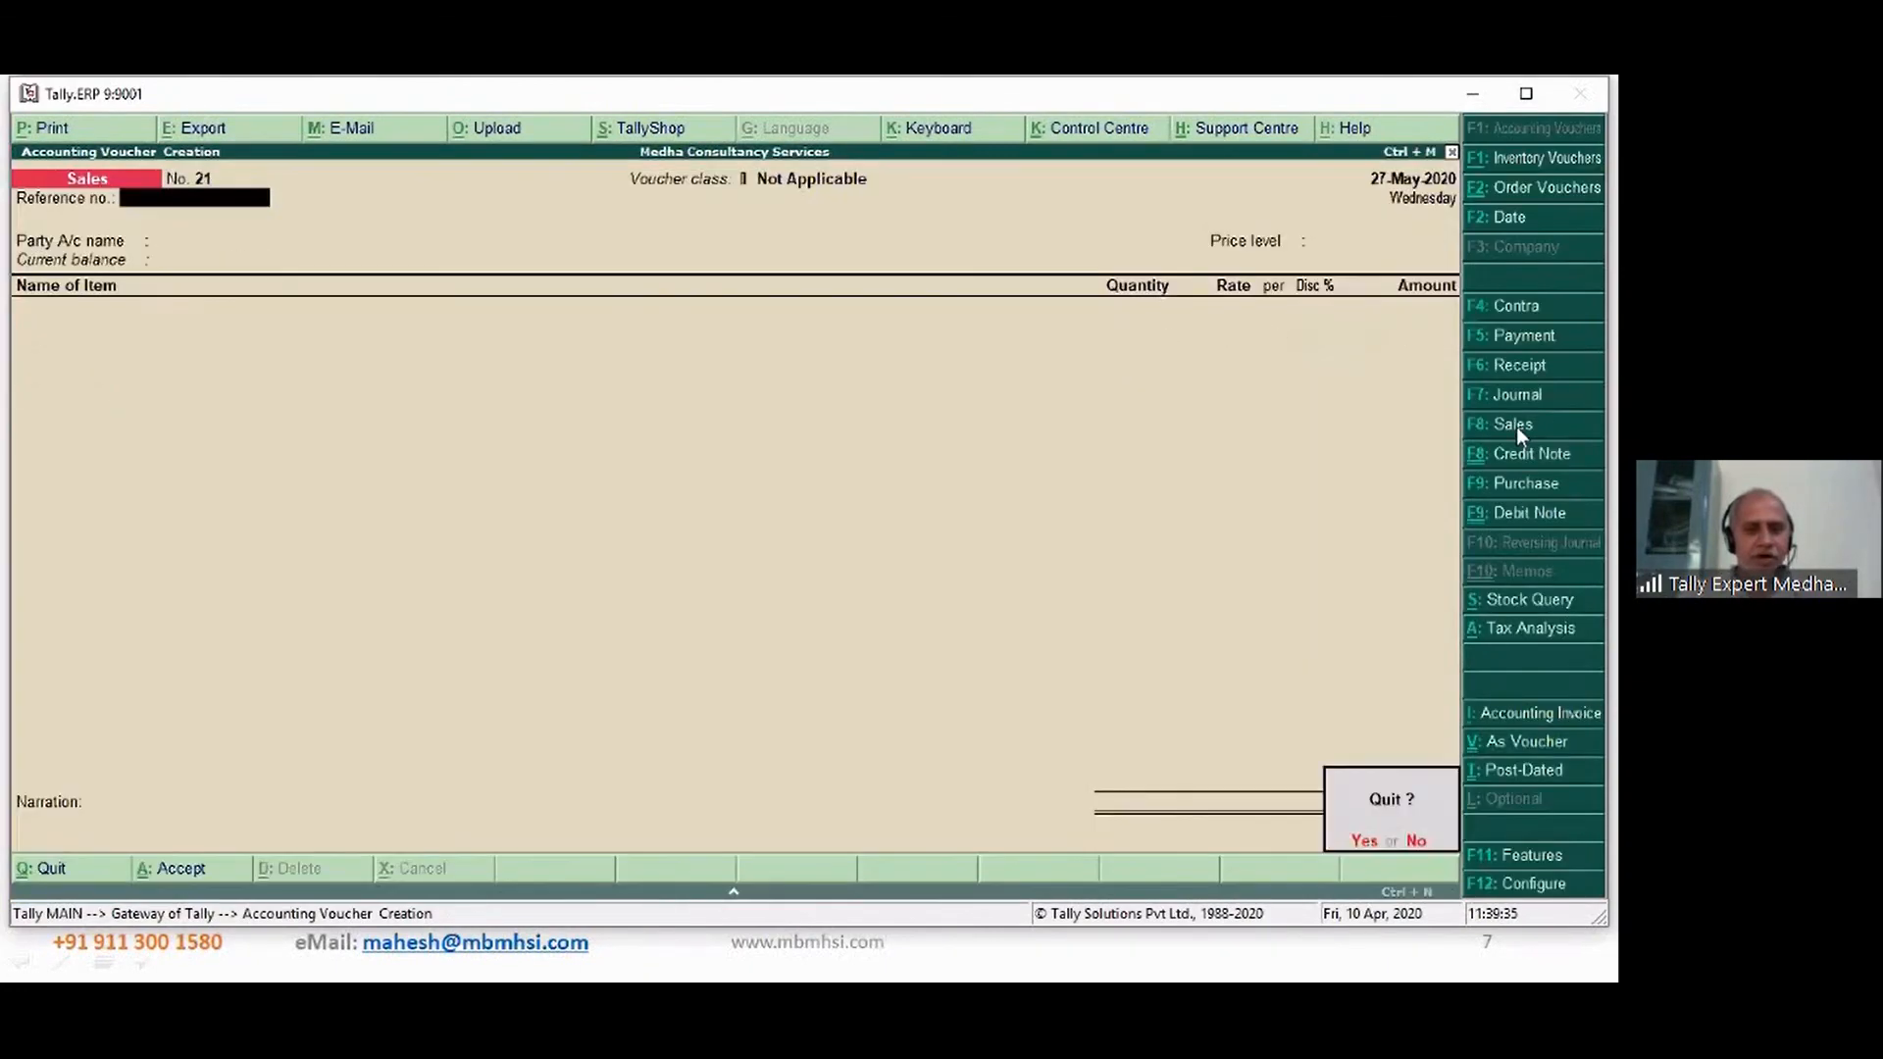
{"action": "key", "text": "Return"}
{"action": "key", "text": "s"}
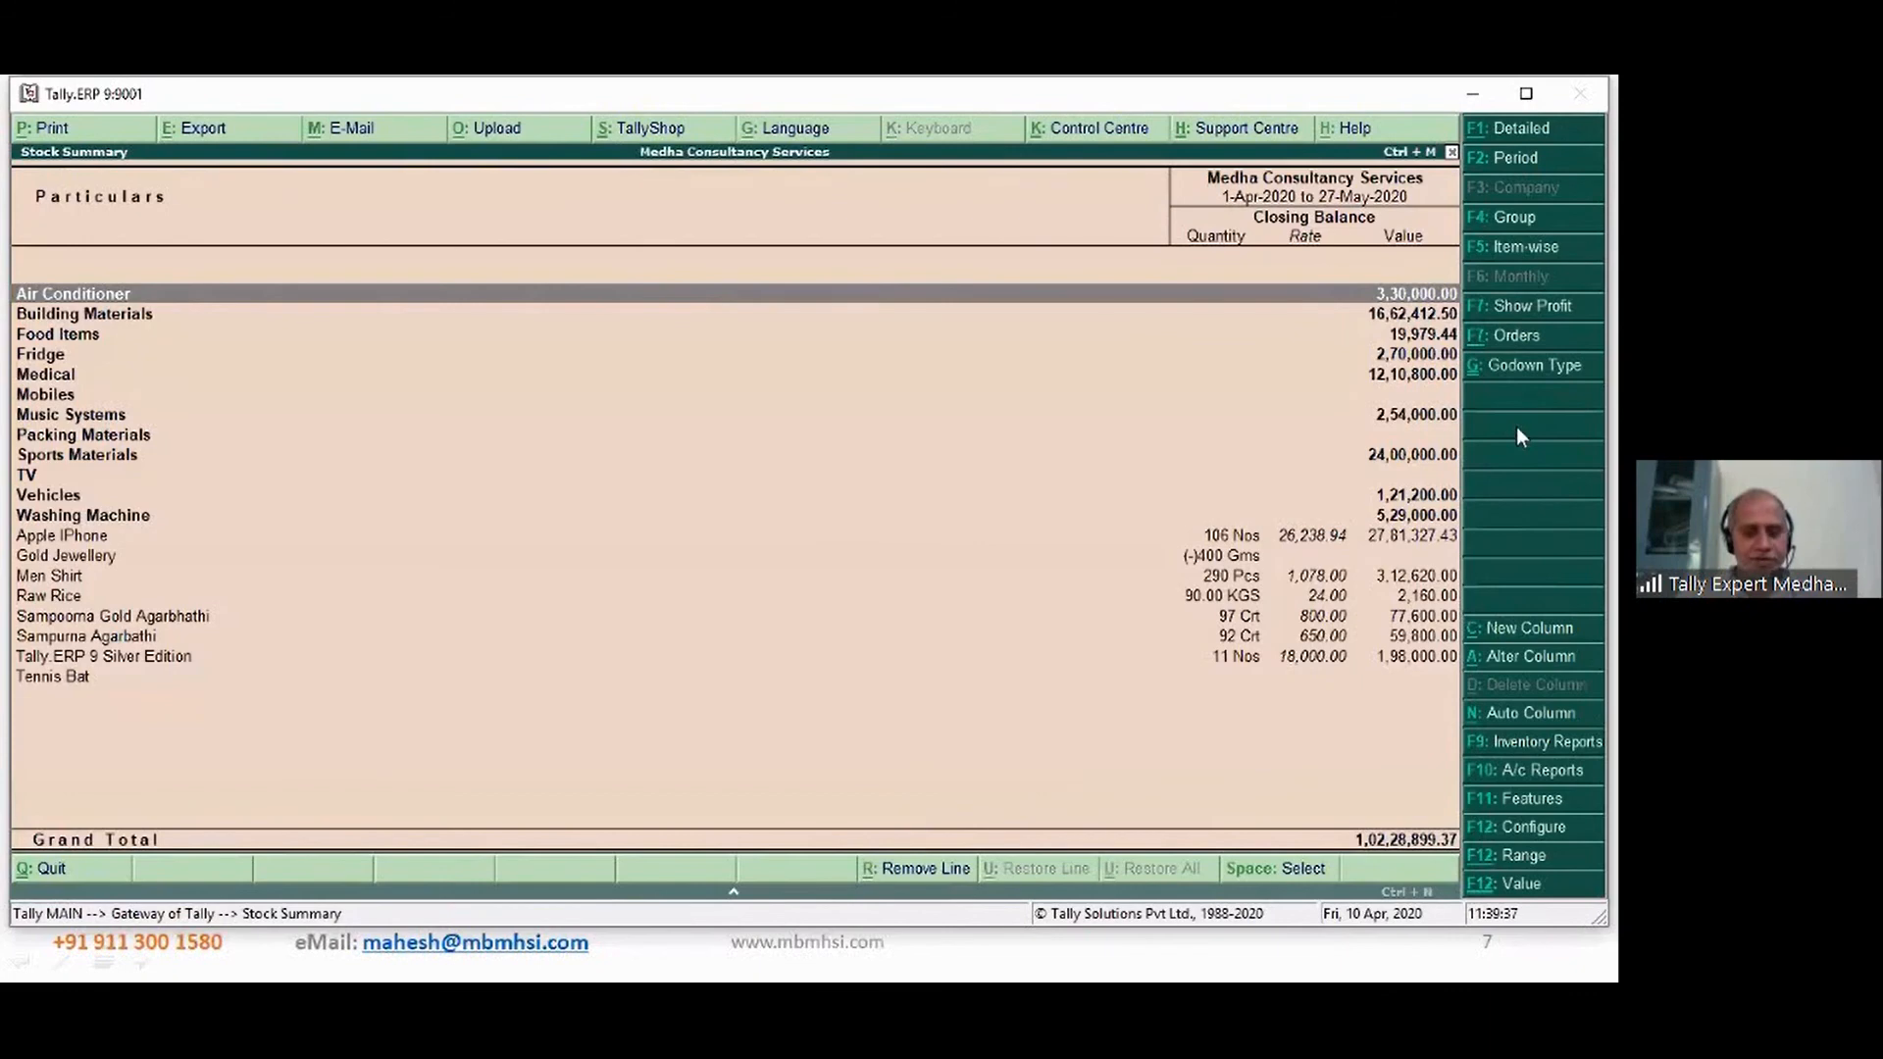
{"action": "key", "text": "Down"}
{"action": "key", "text": "Down"}
{"action": "key", "text": "Return"}
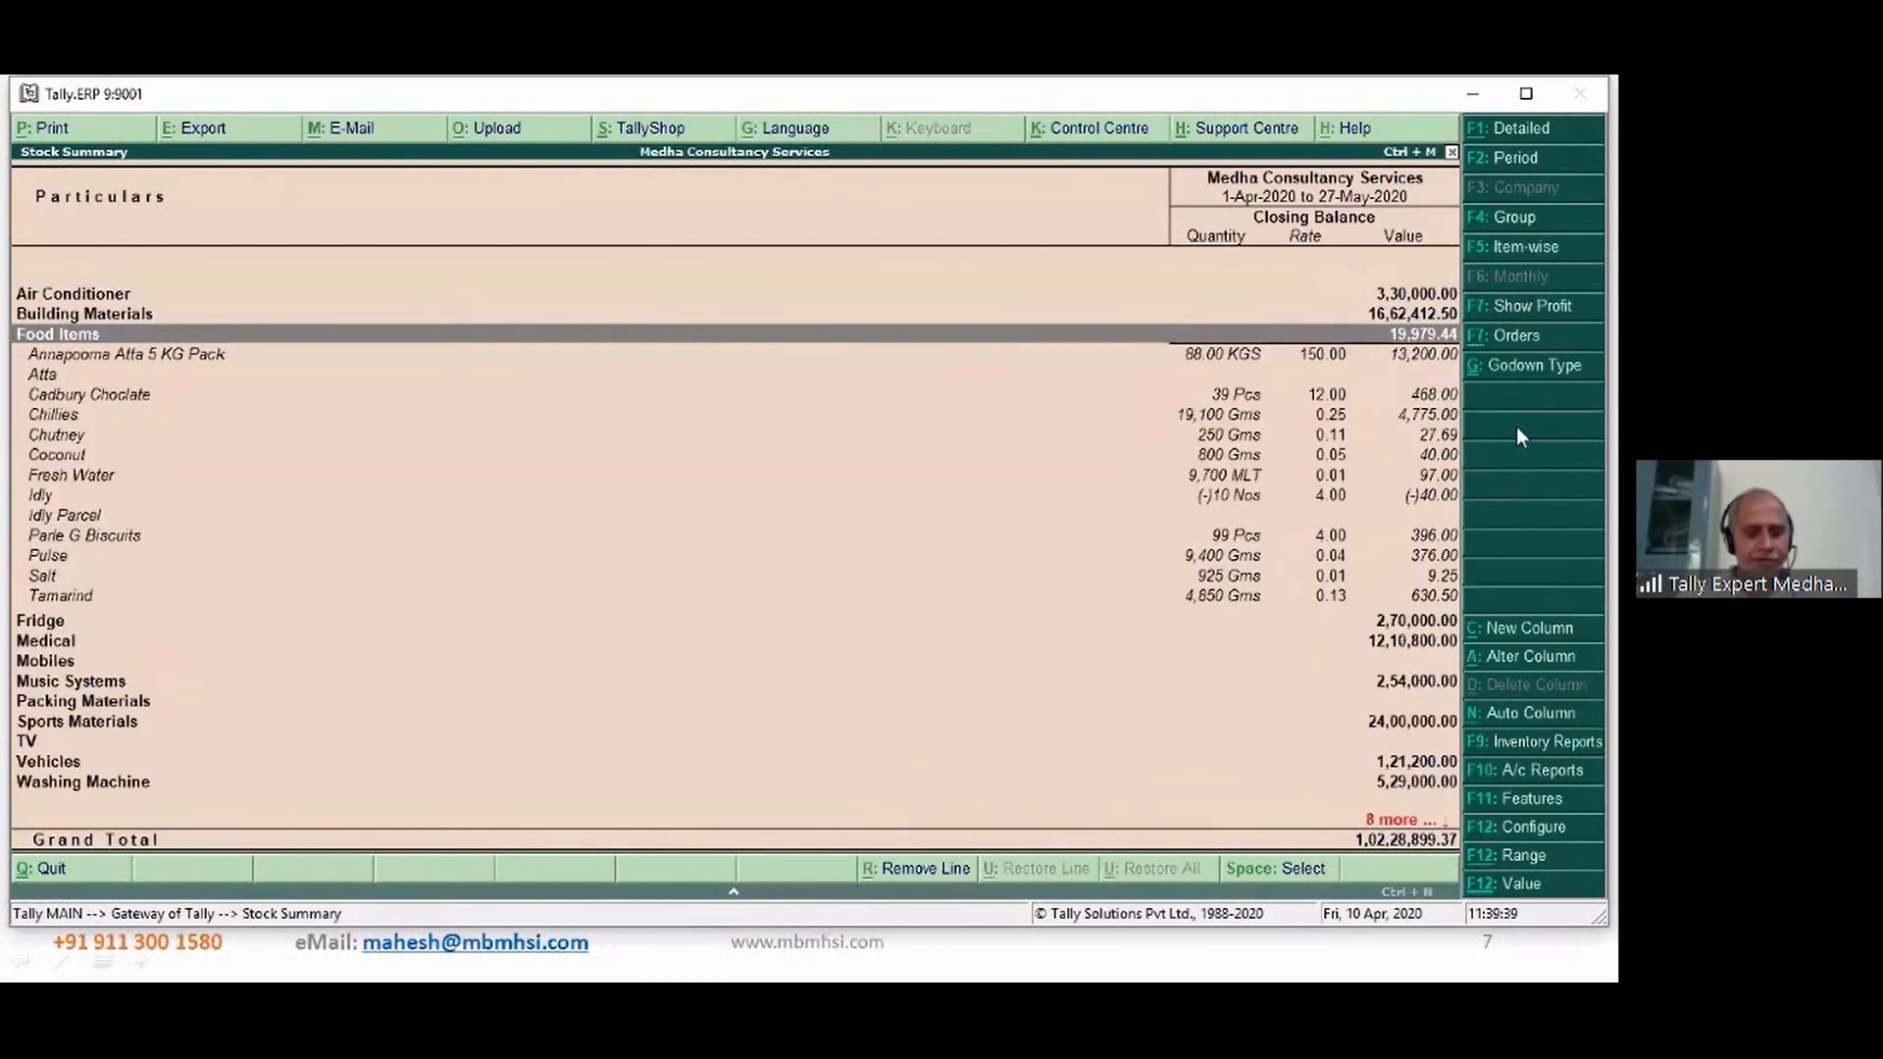
- Configure the Stock Summary to hide rates and values and show quantities for opening balance, goods inwards, goods outwards and closing balance
{"action": "key", "text": "F12"}
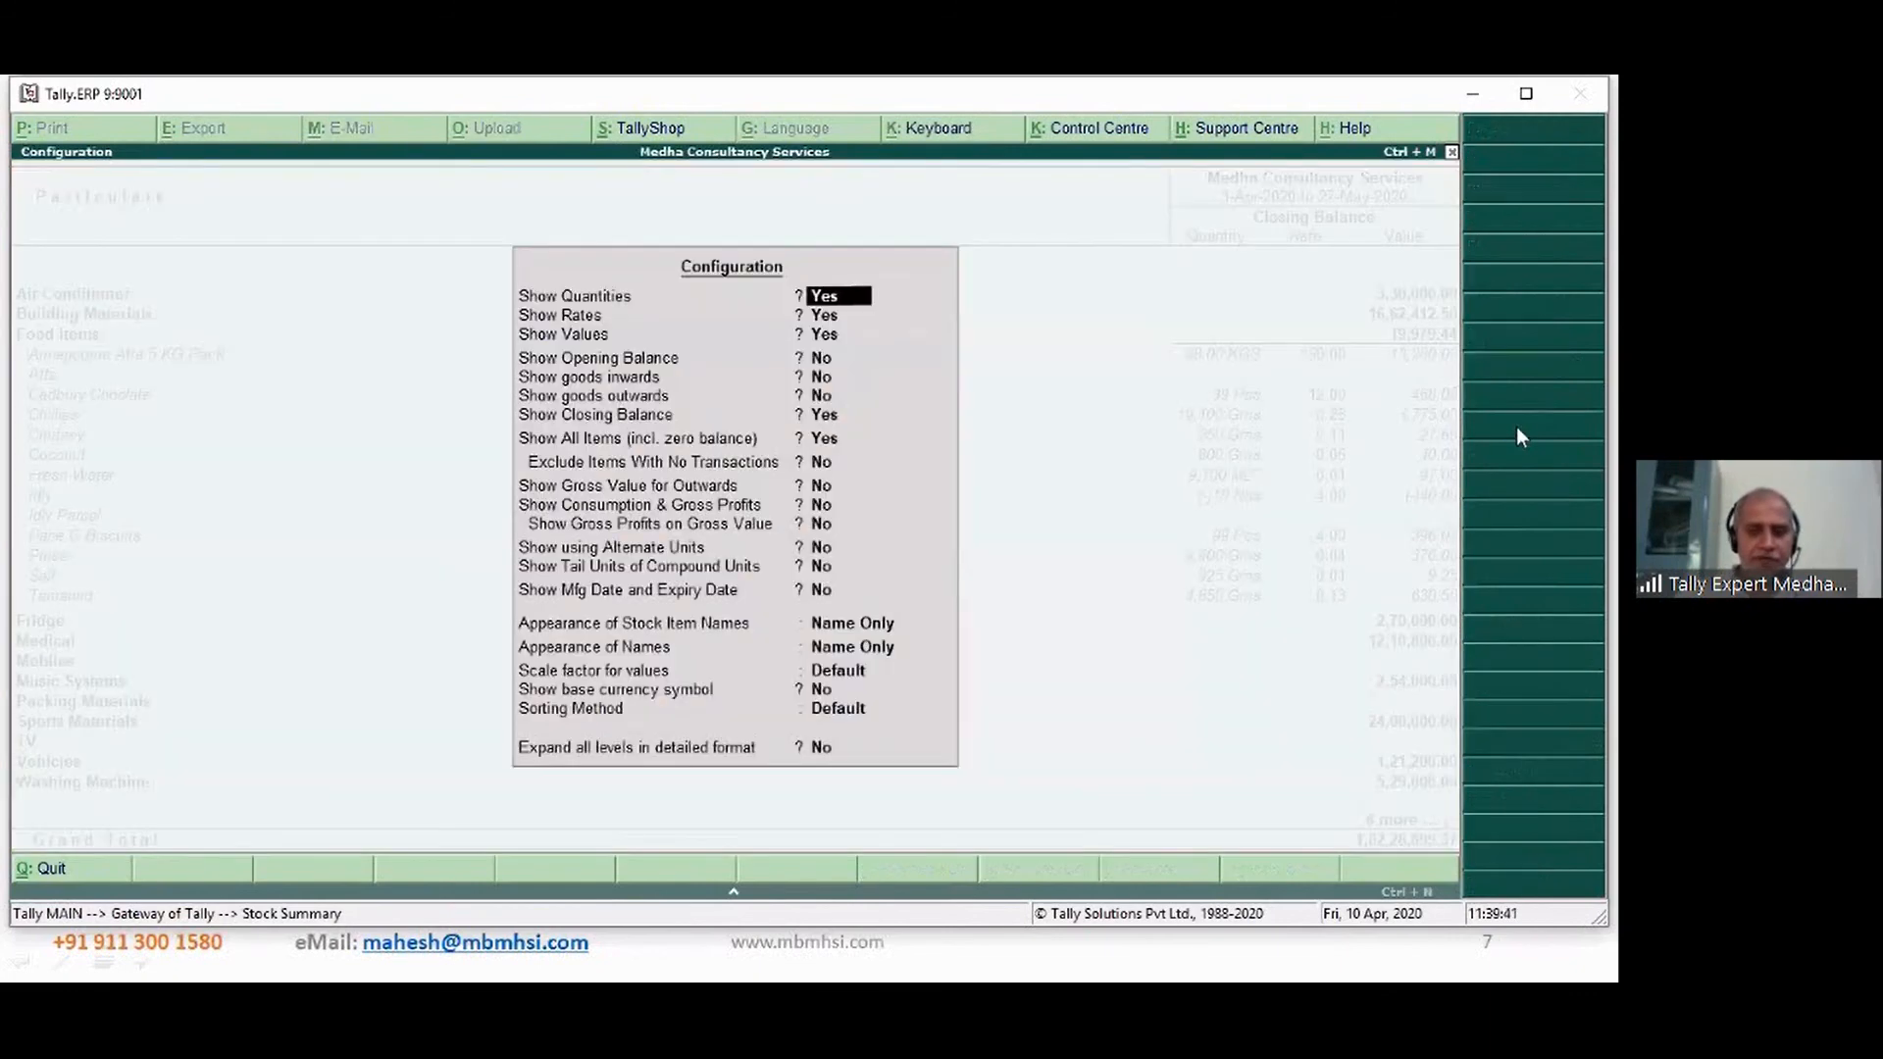
{"action": "key", "text": "Down"}
{"action": "type", "text": "nnyyy"}
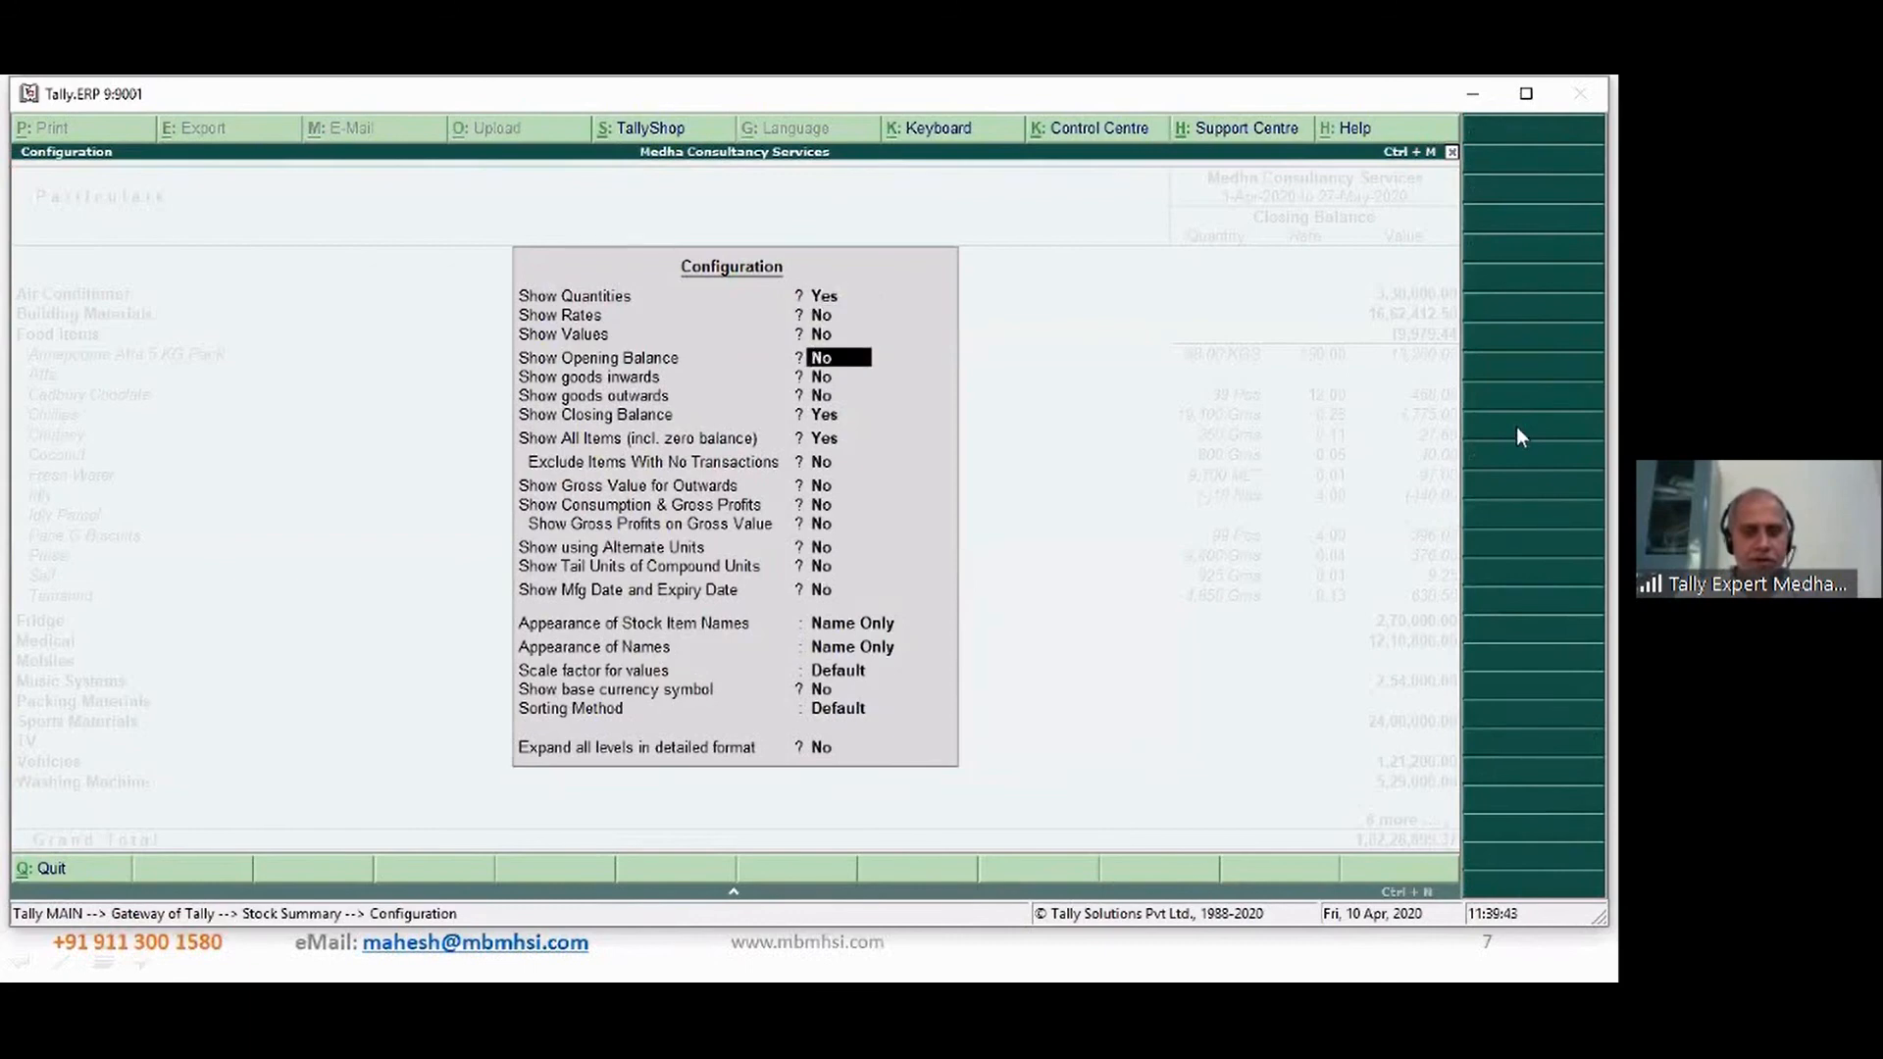
{"action": "type", "text": "y"}
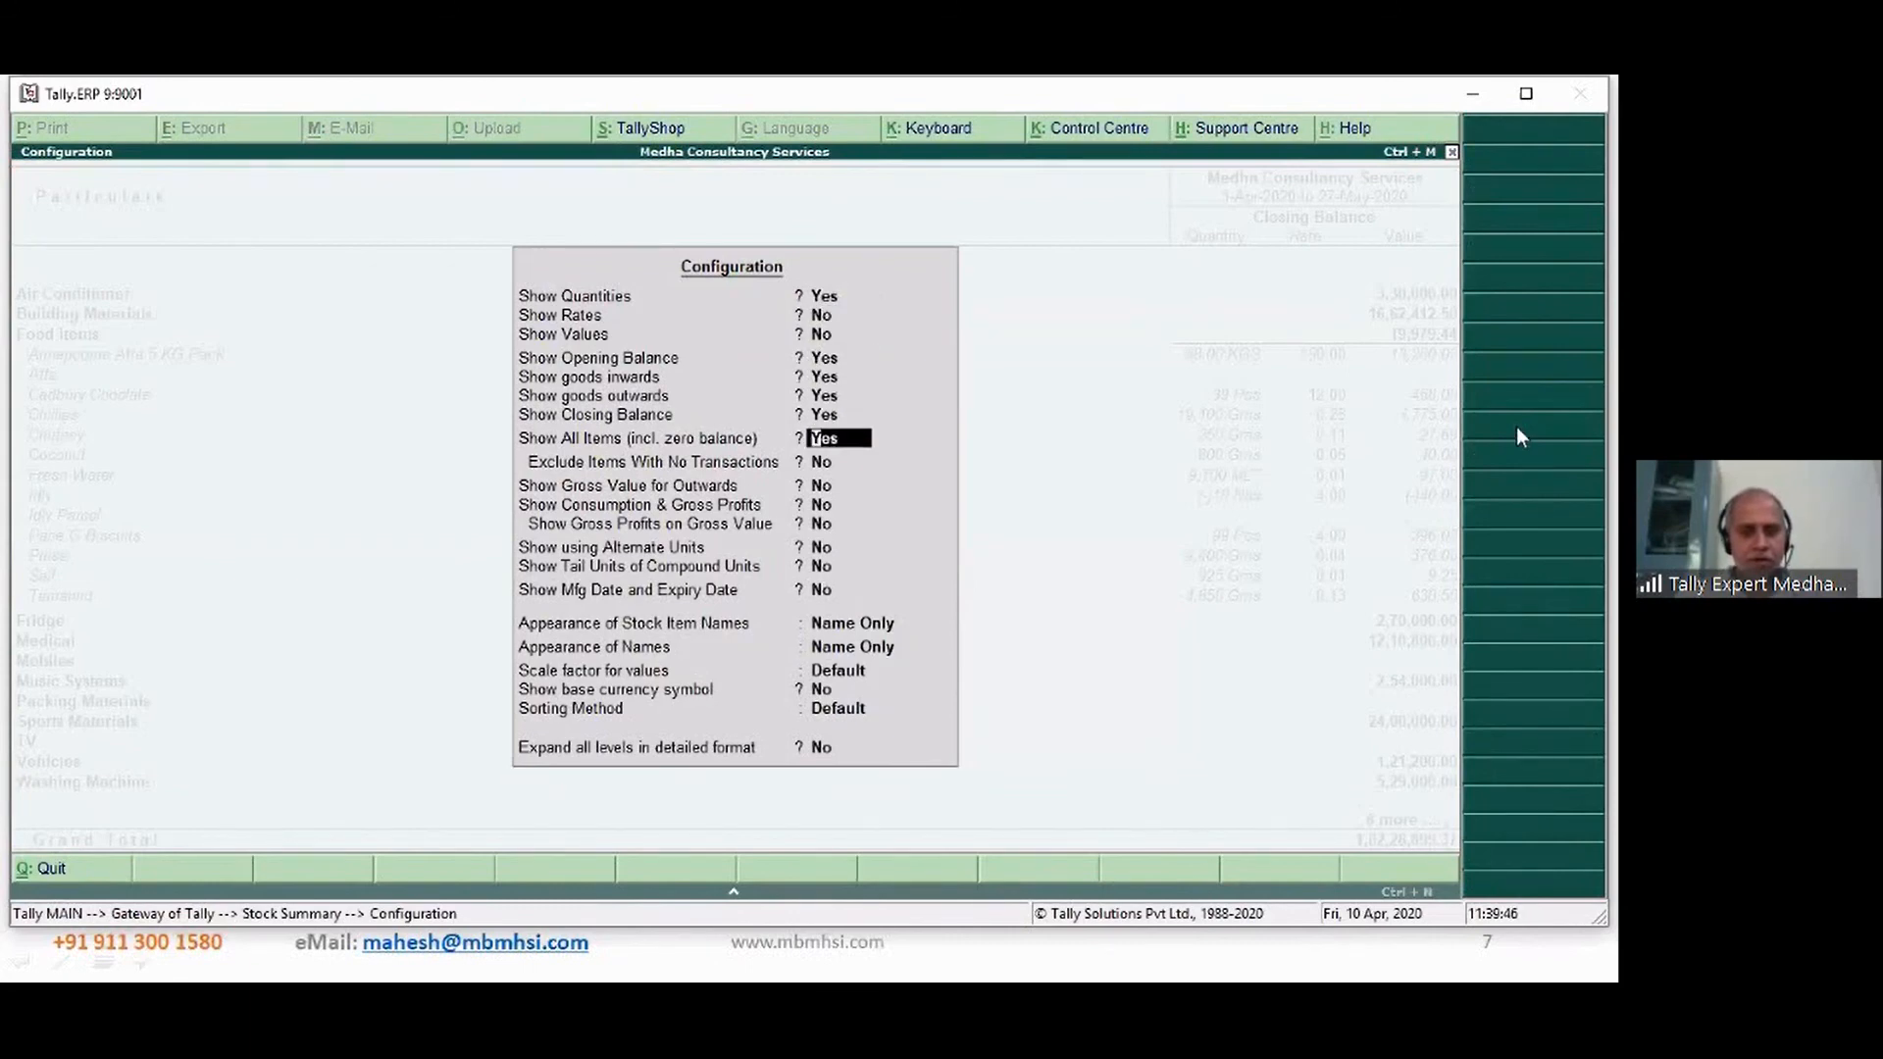
{"action": "key", "text": "ctrl+a"}
- Examine the quantity movements of the Food Items, from Chutney to Idly, and switch to the presentation slides
{"action": "key", "text": "Down"}
{"action": "key", "text": "Down"}
{"action": "key", "text": "Down"}
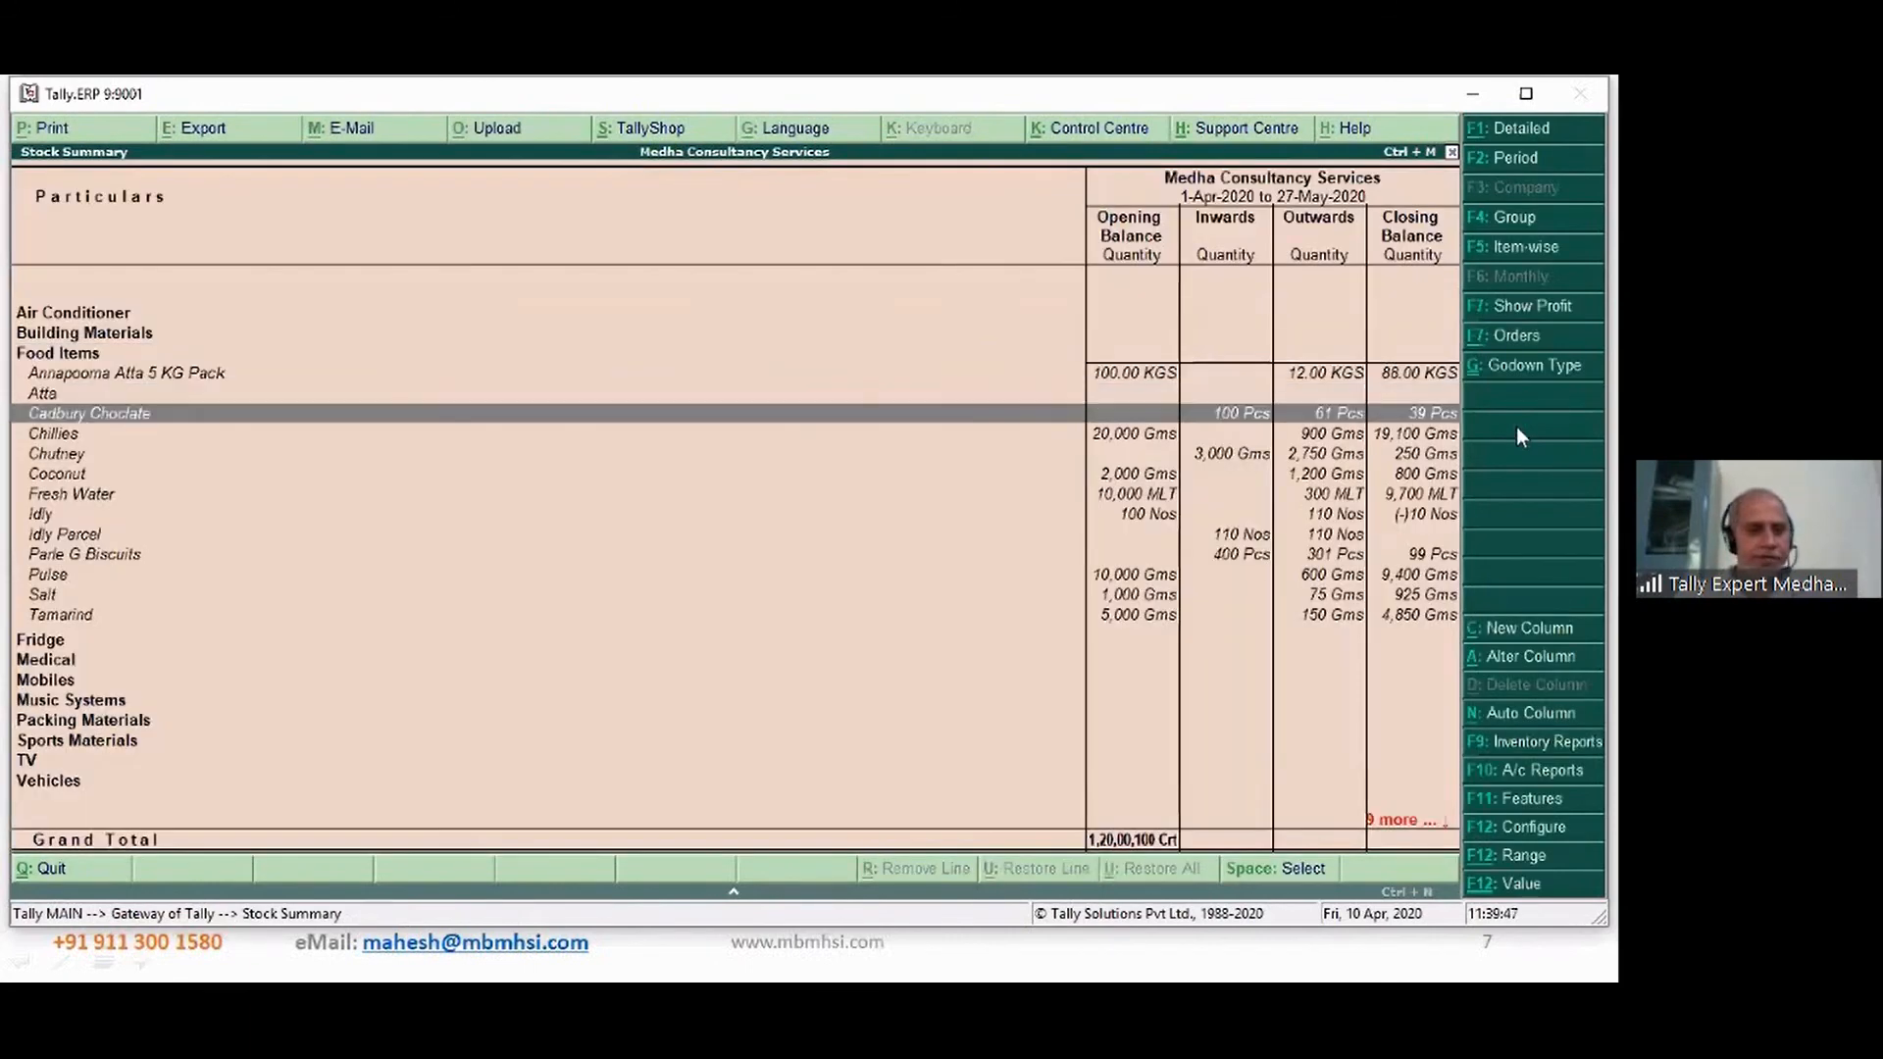
{"action": "key", "text": "Down"}
{"action": "key", "text": "Down"}
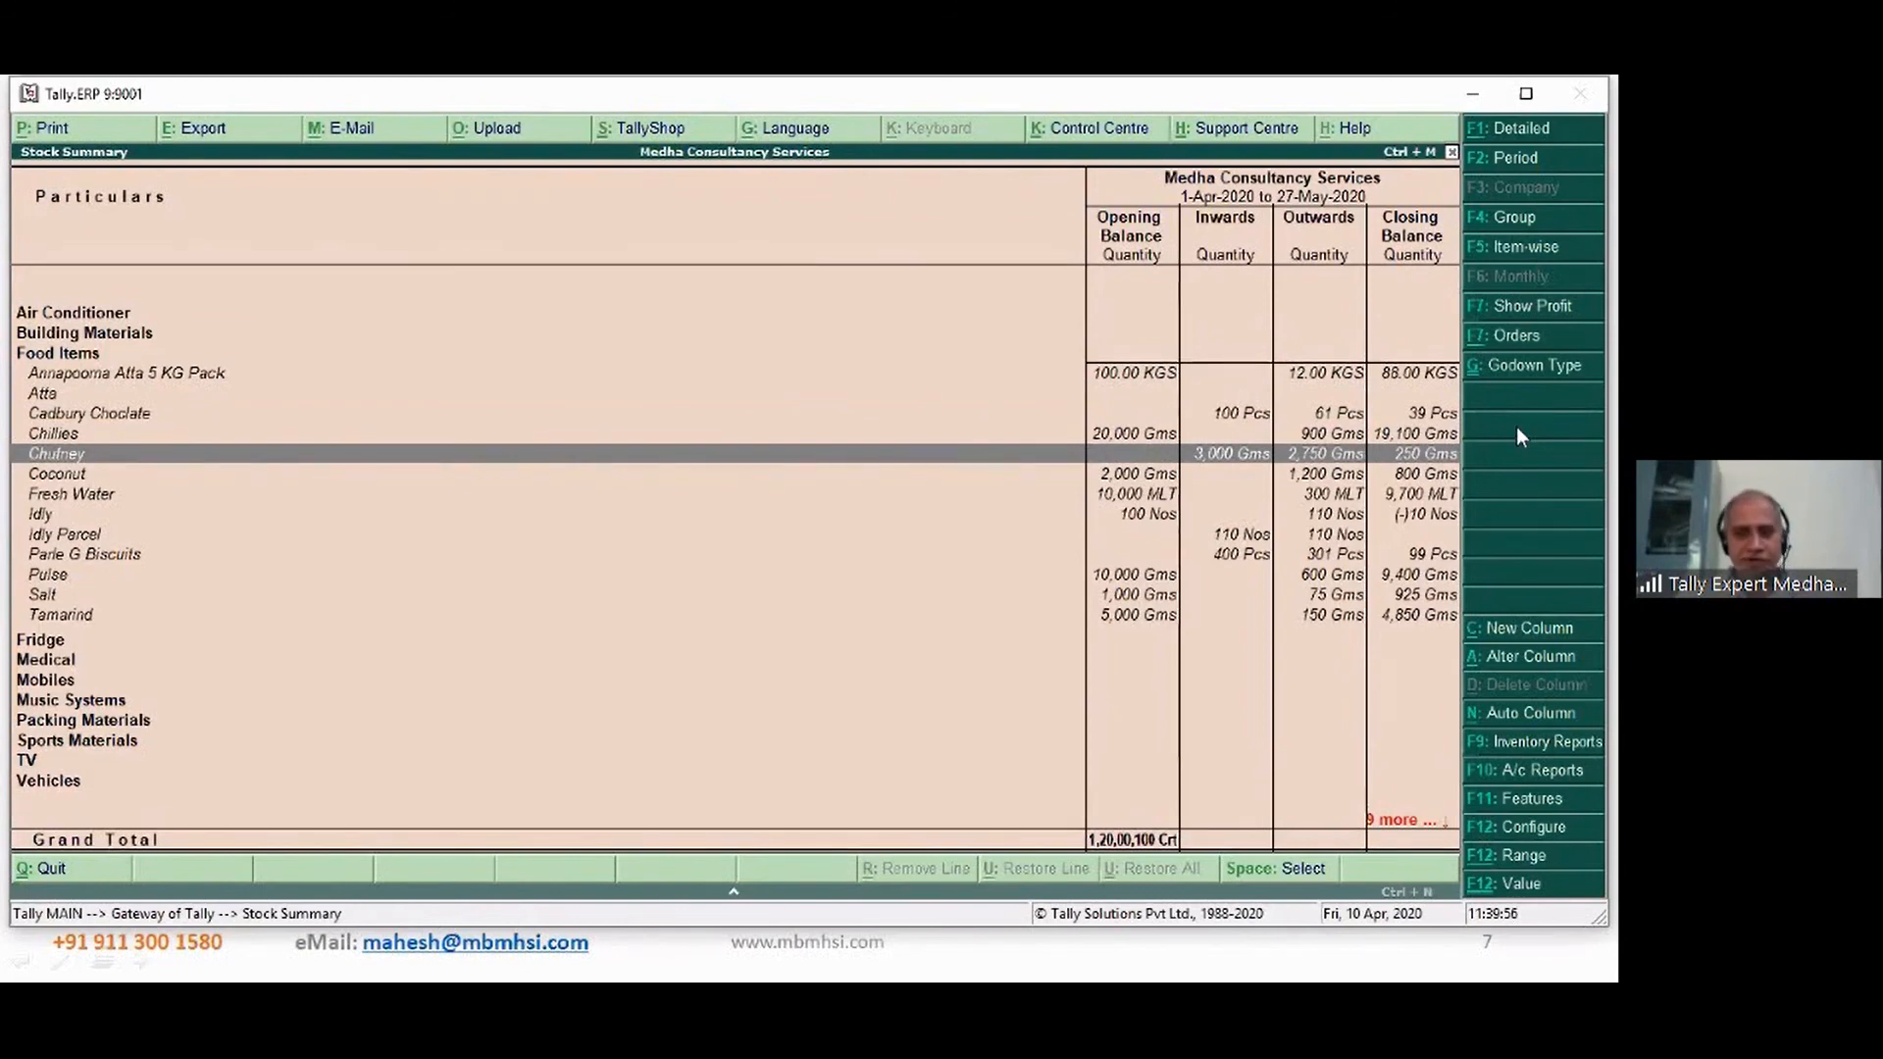
{"action": "key", "text": "Down"}
{"action": "key", "text": "Down"}
{"action": "key", "text": "Down"}
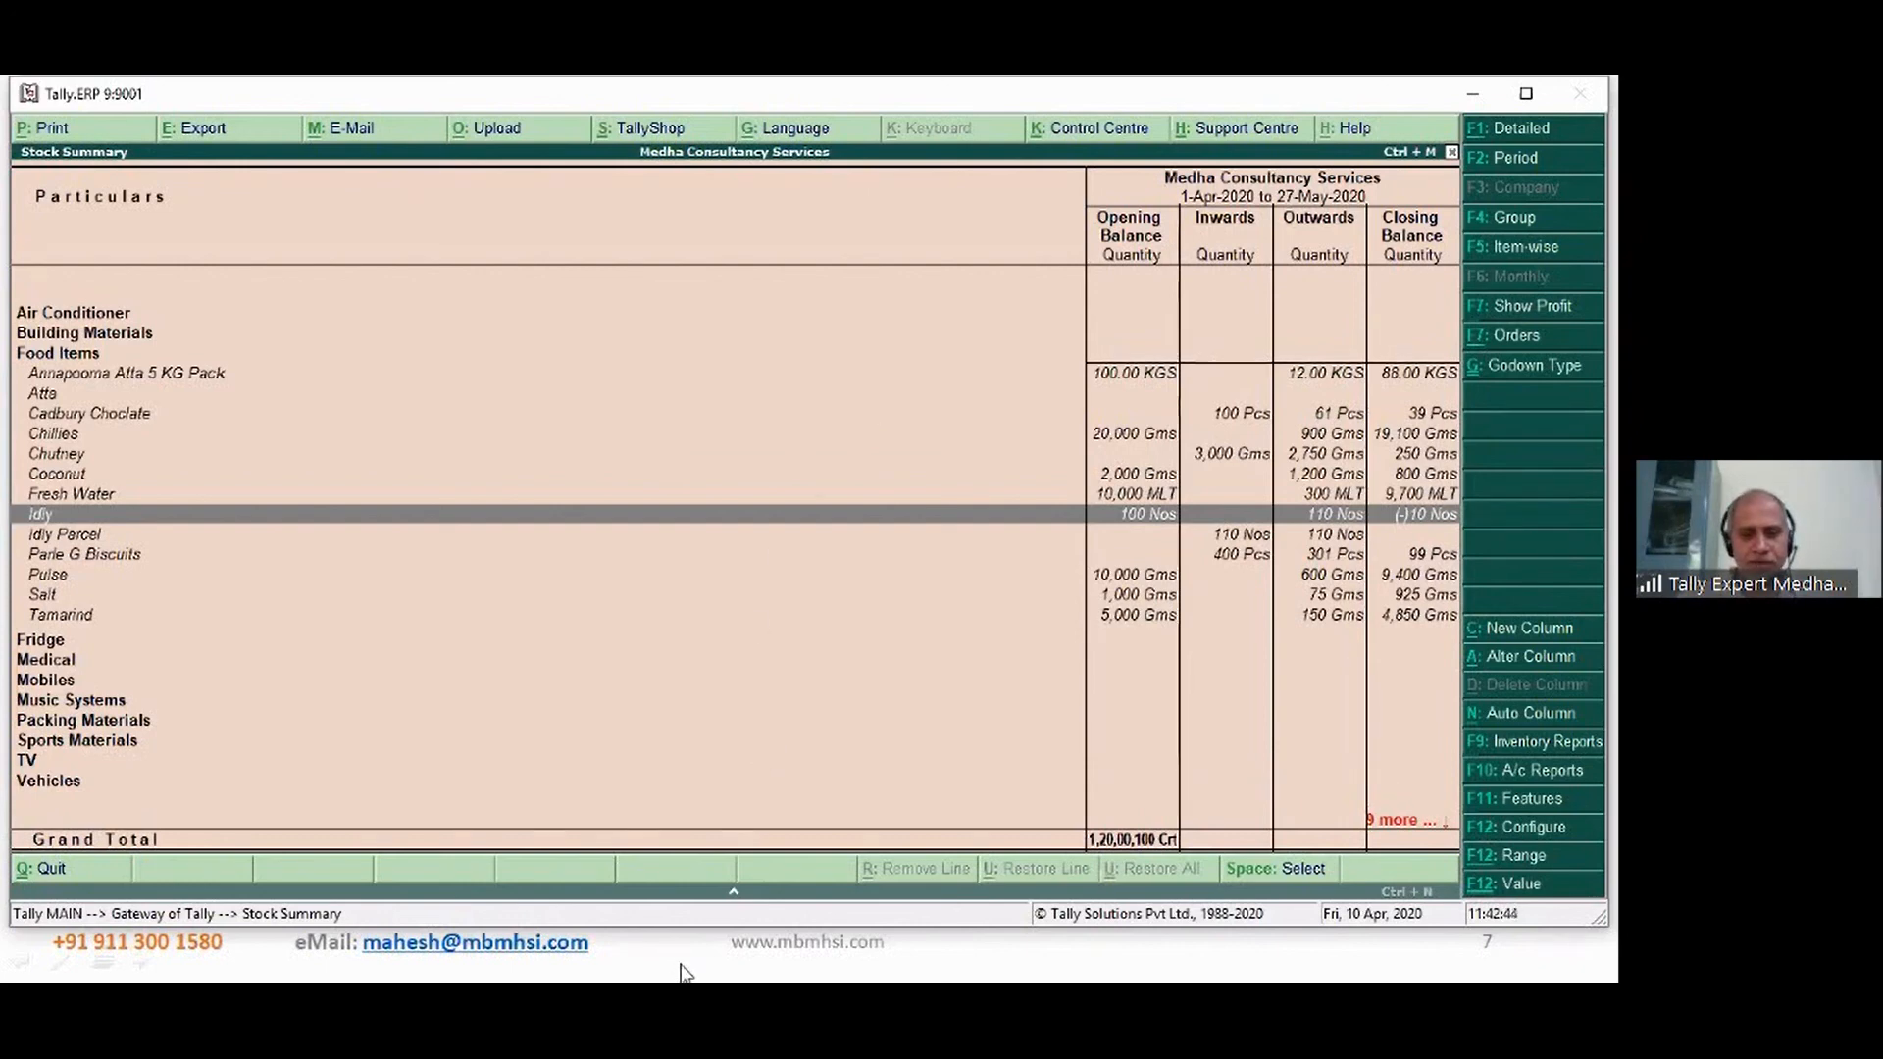
{"action": "key", "text": "alt+Tab"}
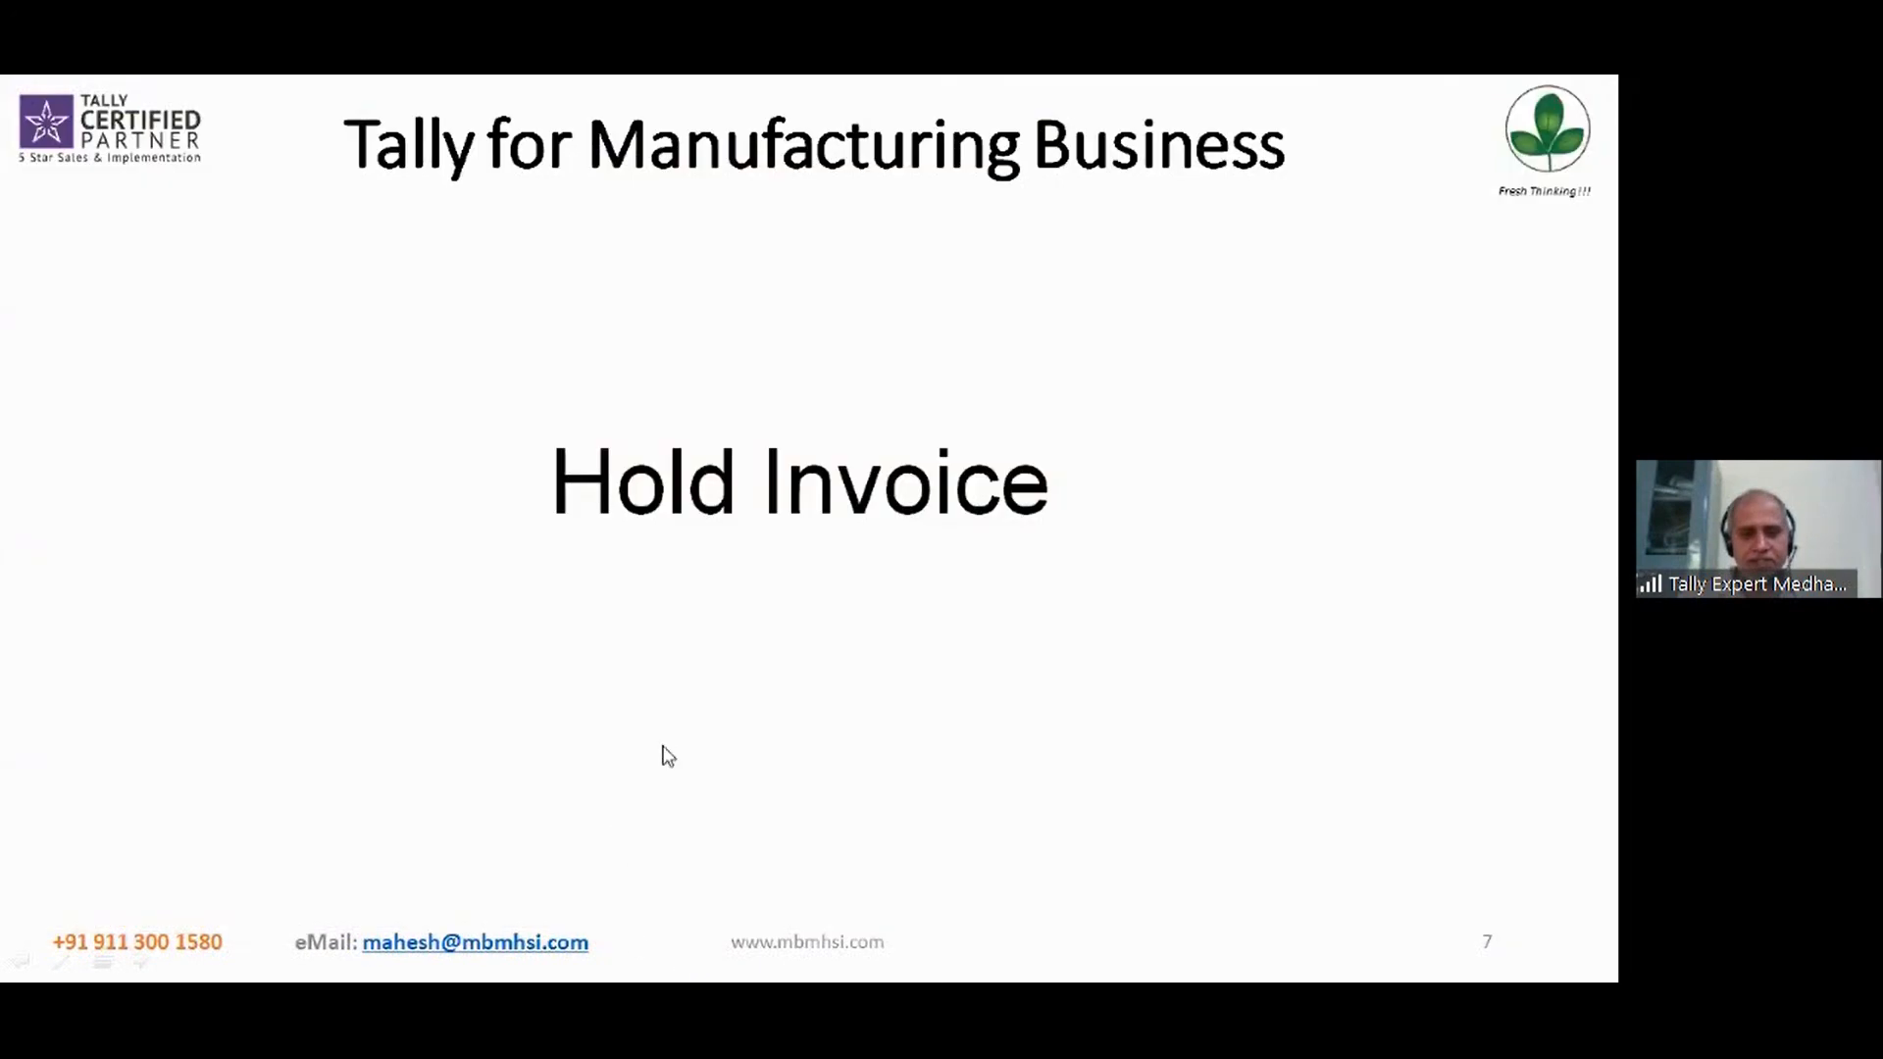